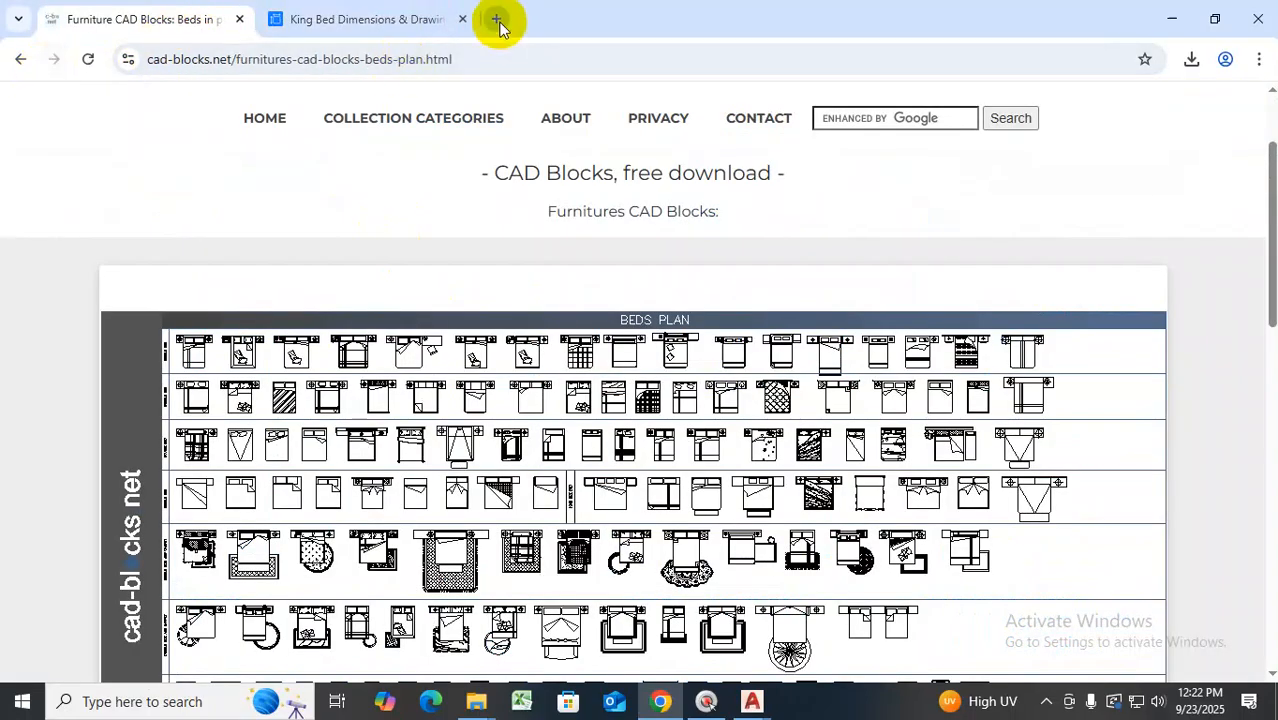
# Switch to AutoCAD and examine the double bed block with nightstands and rug beside the floor plans in C-33 PROJECT
pyautogui.click(1171, 19)
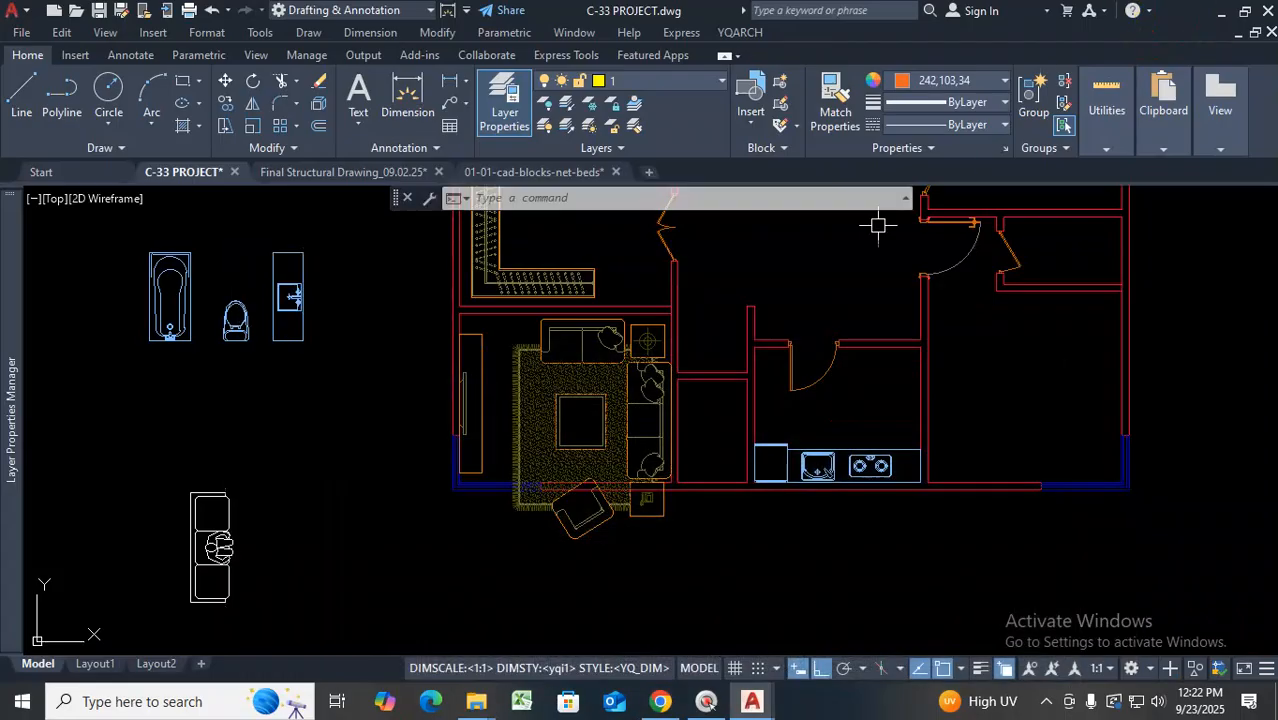
pyautogui.scroll(-5, 526, 417)
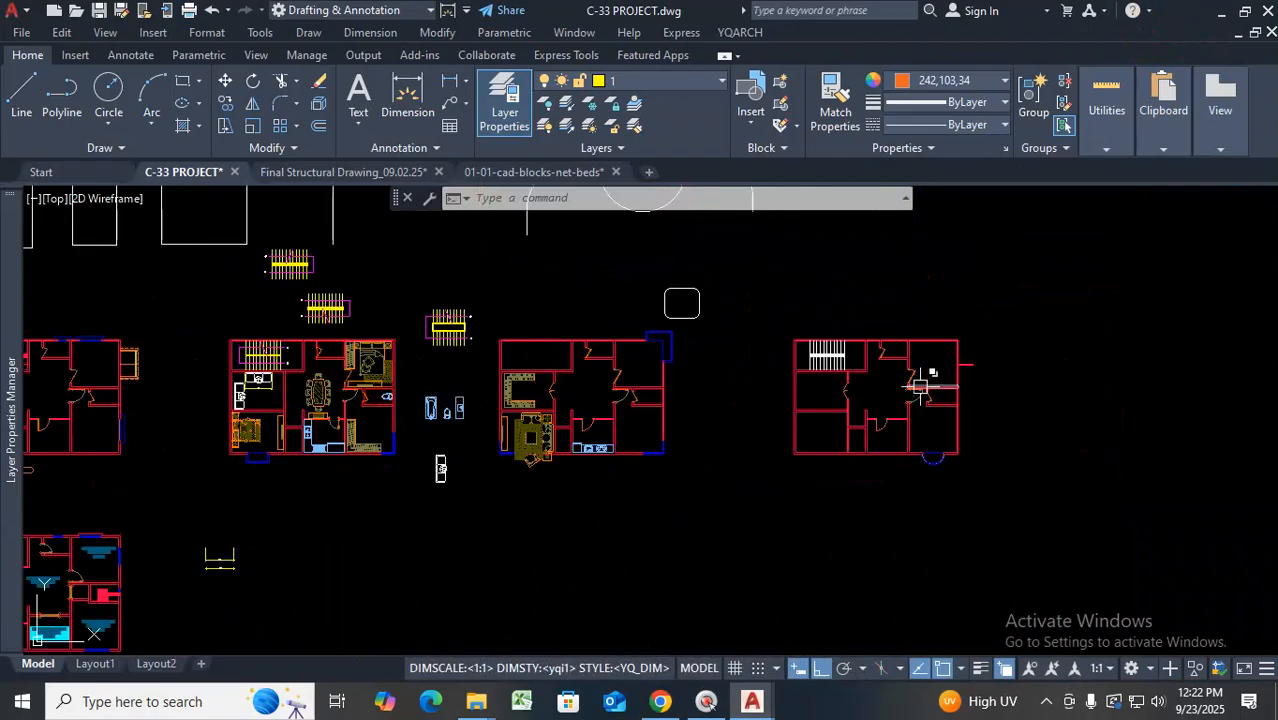
pyautogui.scroll(-7, 766, 452)
pyautogui.scroll(3, 1079, 388)
pyautogui.scroll(-3, 921, 339)
pyautogui.scroll(6, 880, 327)
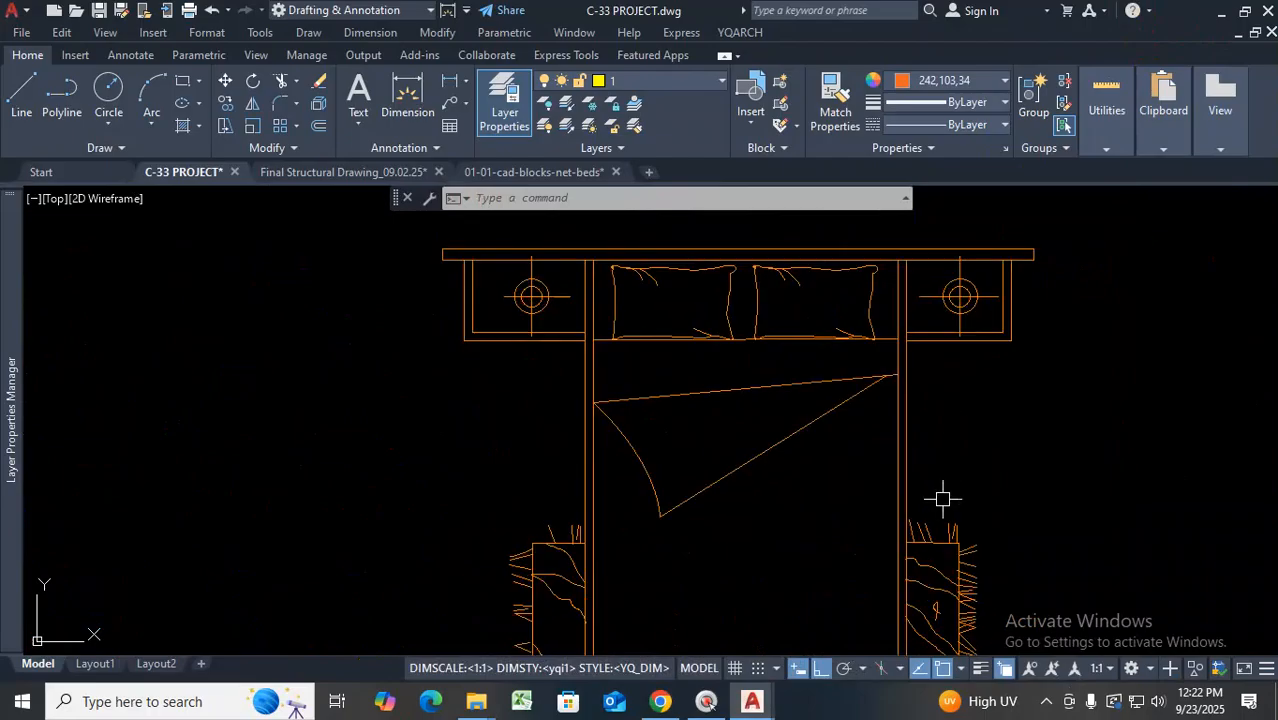
pyautogui.scroll(-4, 796, 486)
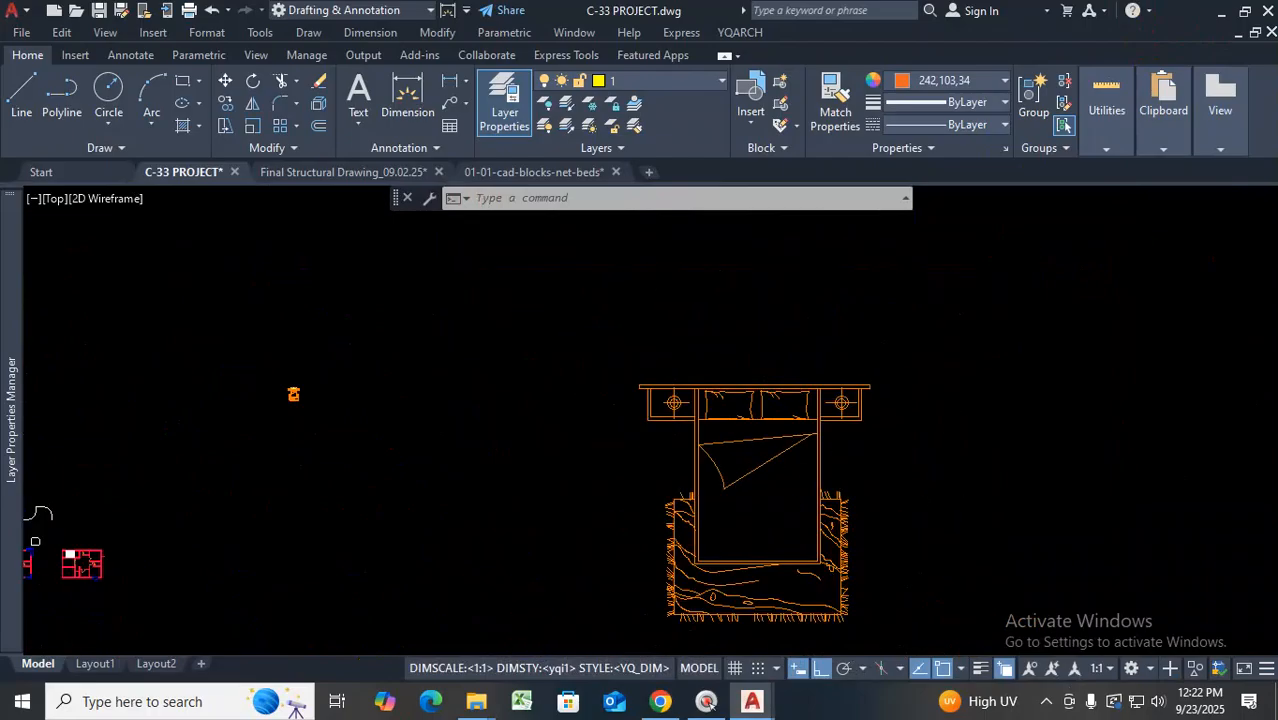
pyautogui.scroll(4, 502, 388)
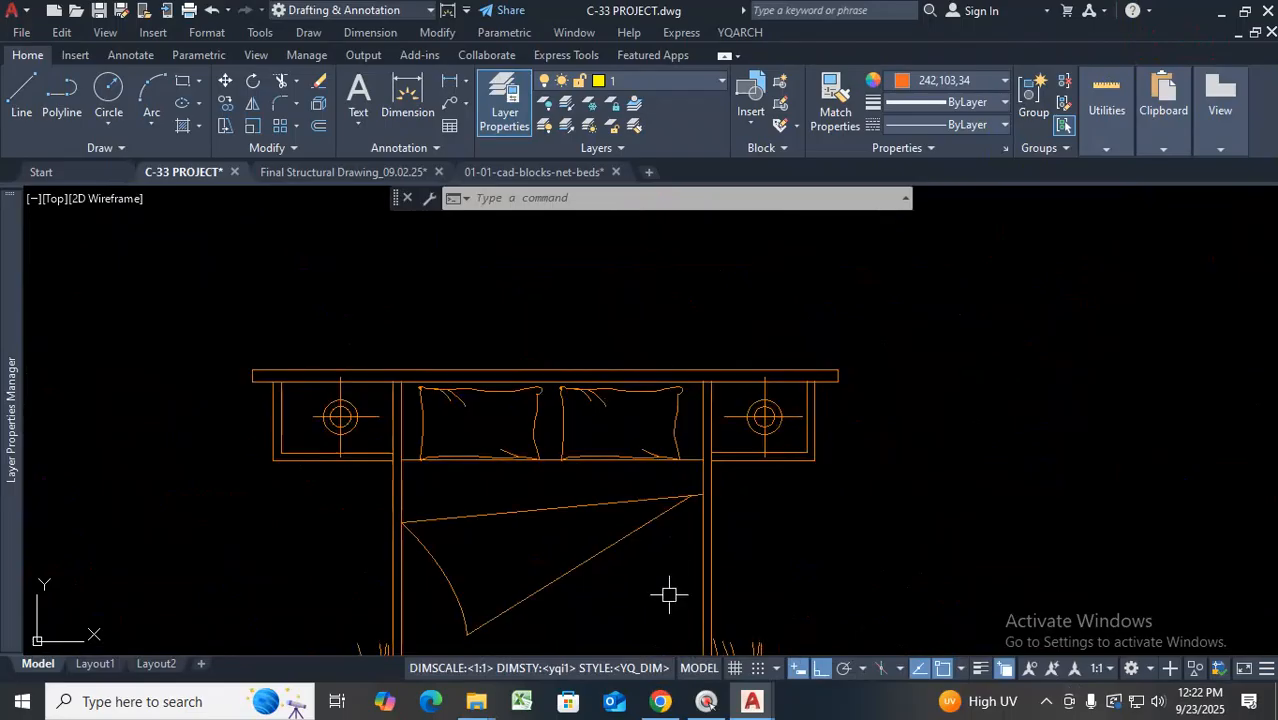
pyautogui.scroll(-3, 715, 480)
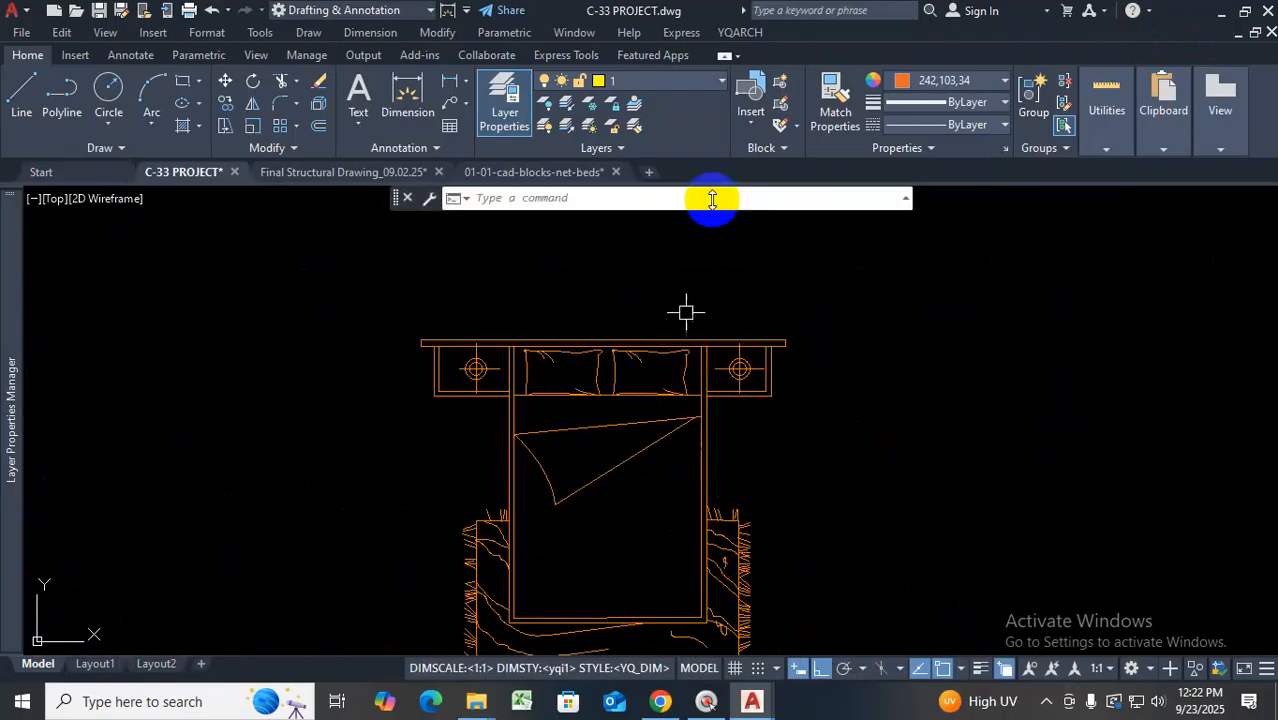
# Start YQArch XY Scale on the bed block, with the base point at the frame's outer left corner under the headboard
pyautogui.click(740, 32)
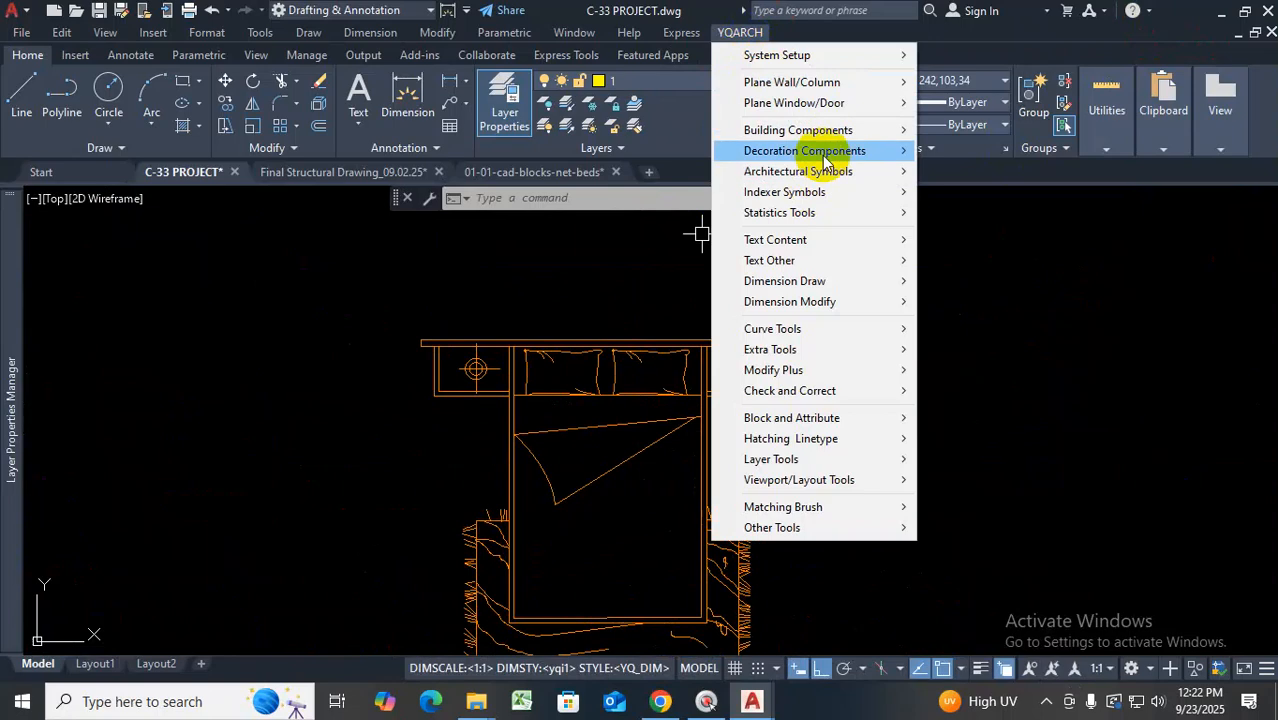
pyautogui.moveTo(840, 370)
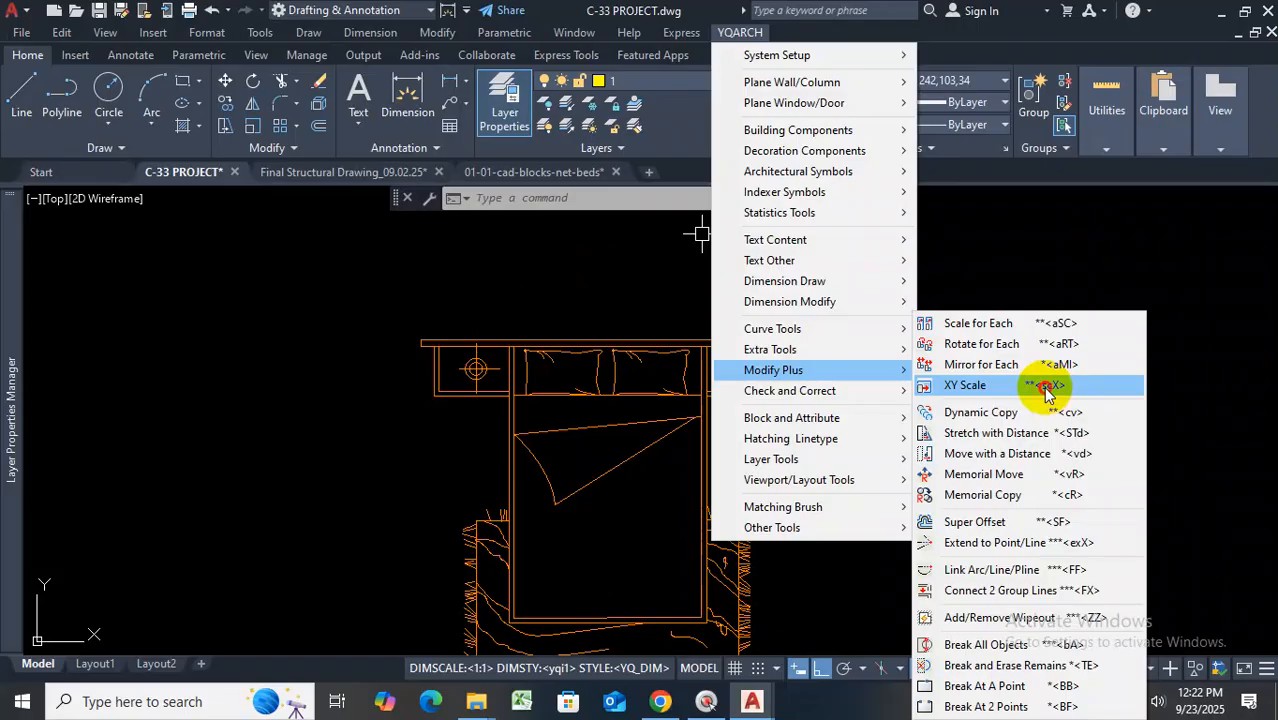
pyautogui.click(1046, 390)
pyautogui.scroll(-5, 775, 323)
pyautogui.scroll(5, 772, 361)
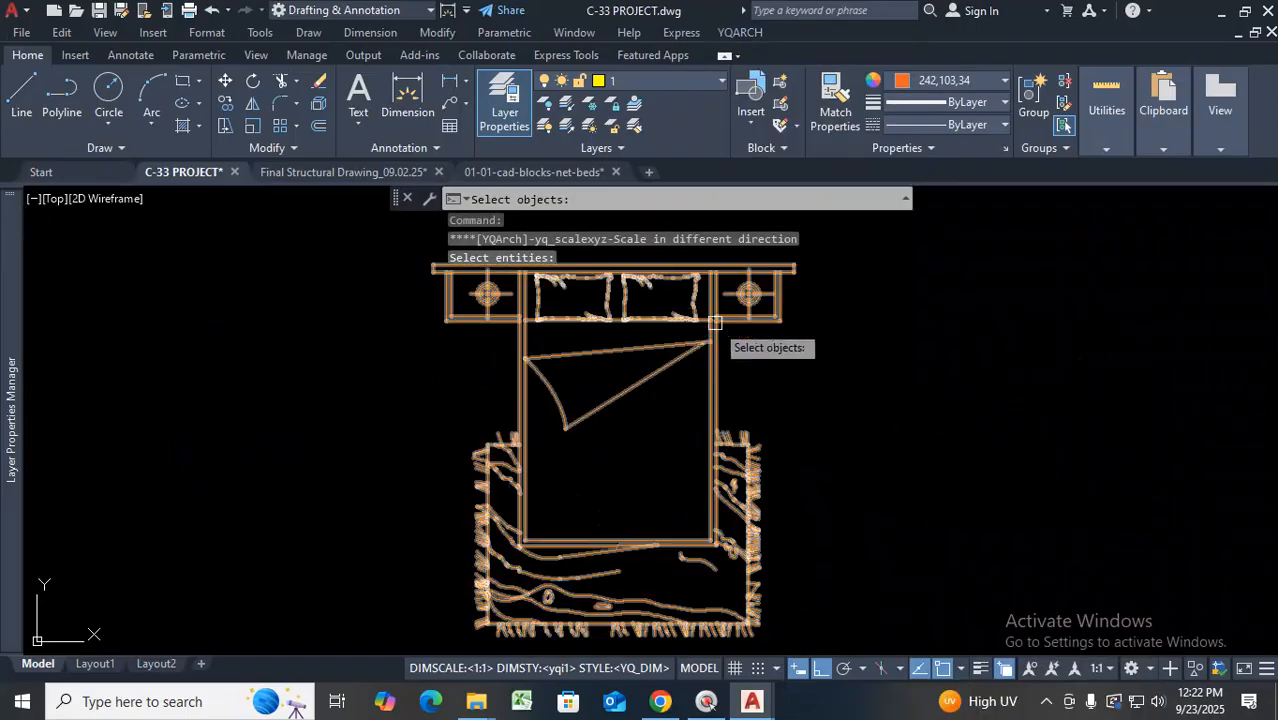
pyautogui.click(689, 311)
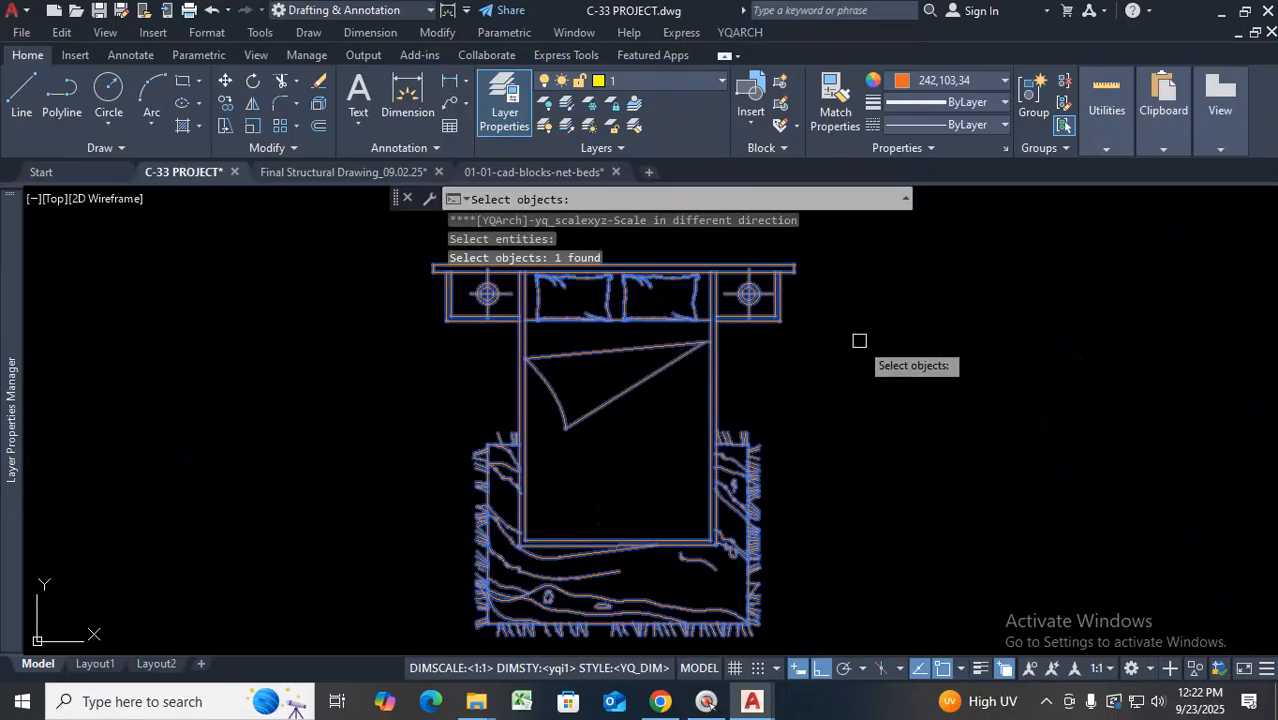
pyautogui.press('Return')
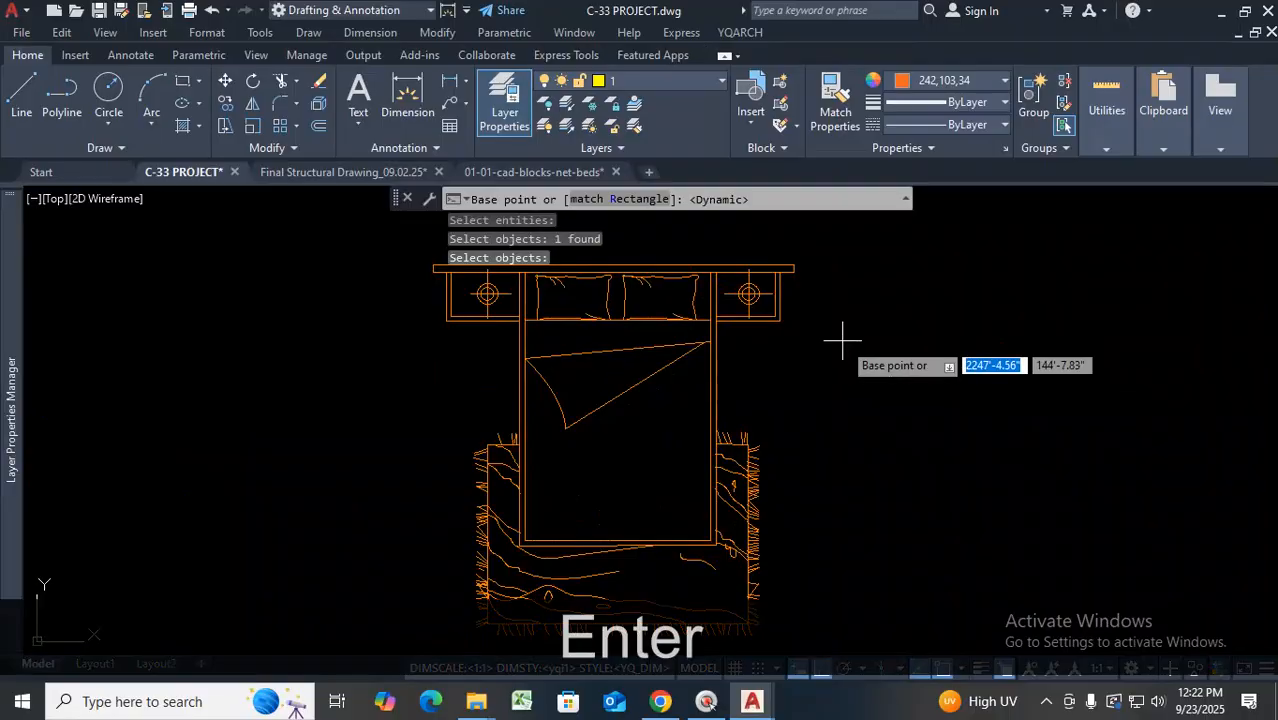
pyautogui.scroll(-2, 838, 345)
pyautogui.scroll(5, 775, 325)
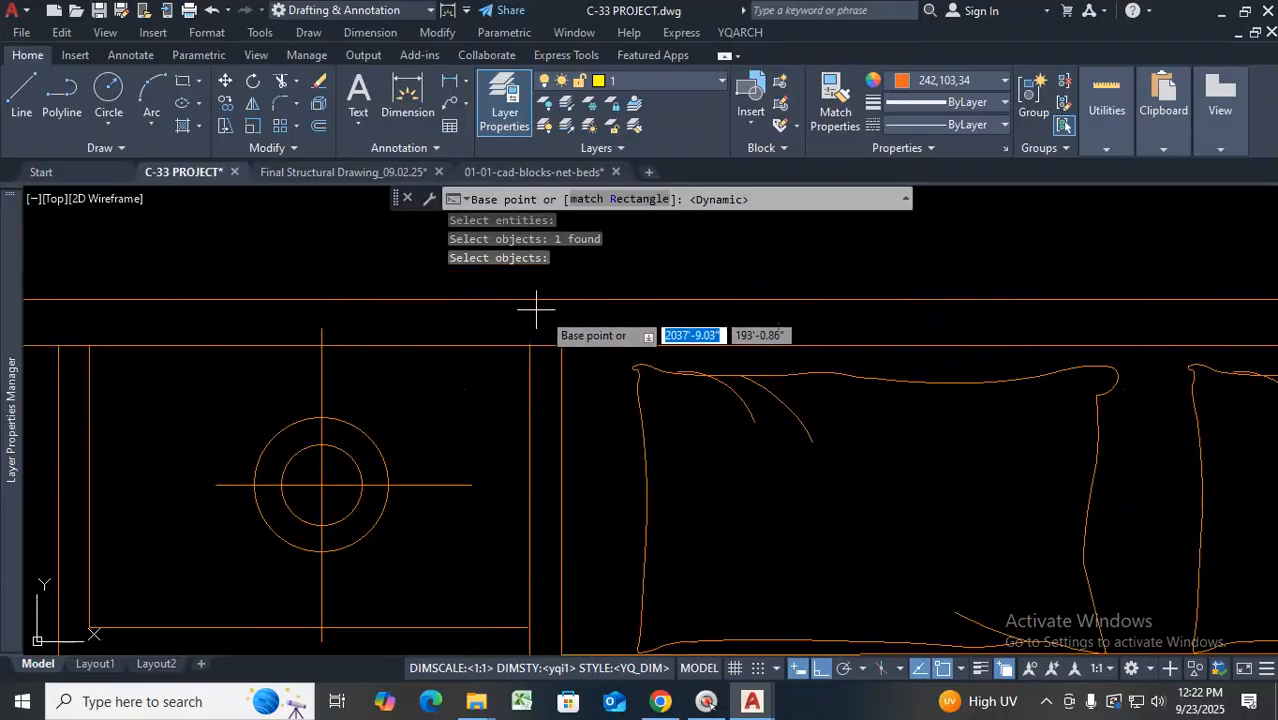
pyautogui.click(529, 345)
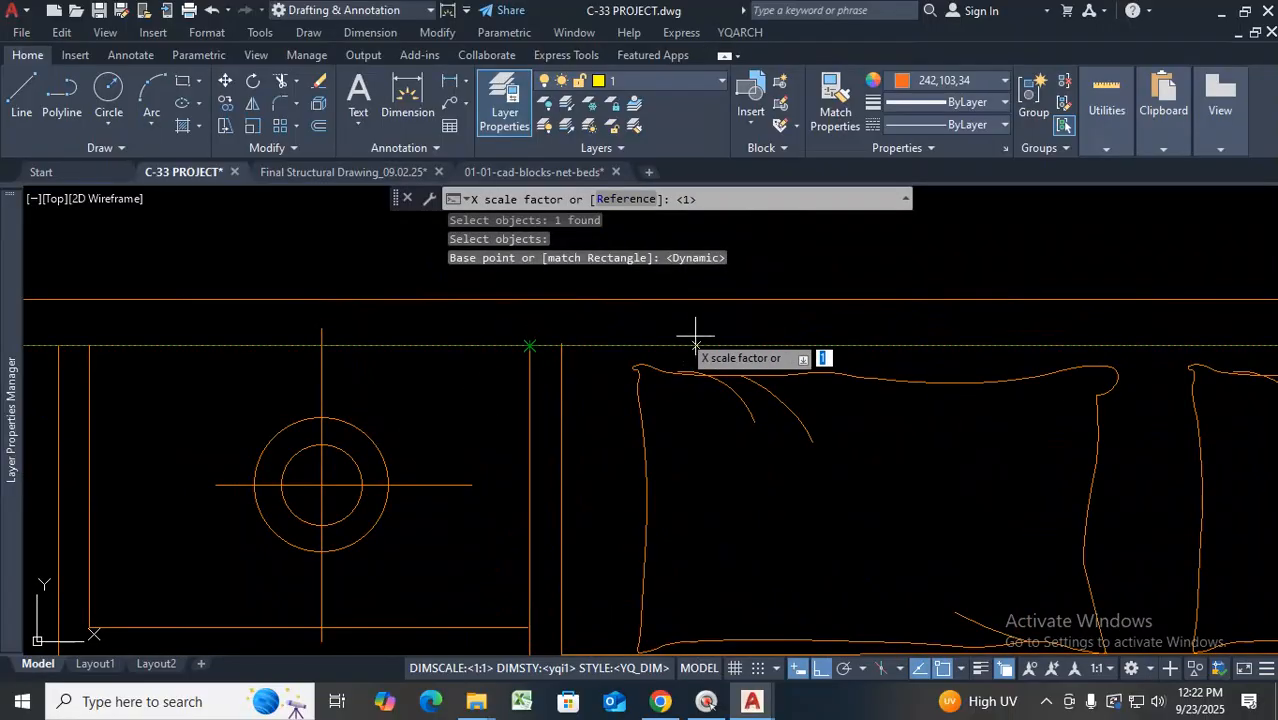
# Scale X by reference, taking the bed's inner width between the side rails under the headboard as the reference length
pyautogui.scroll(-4, 752, 296)
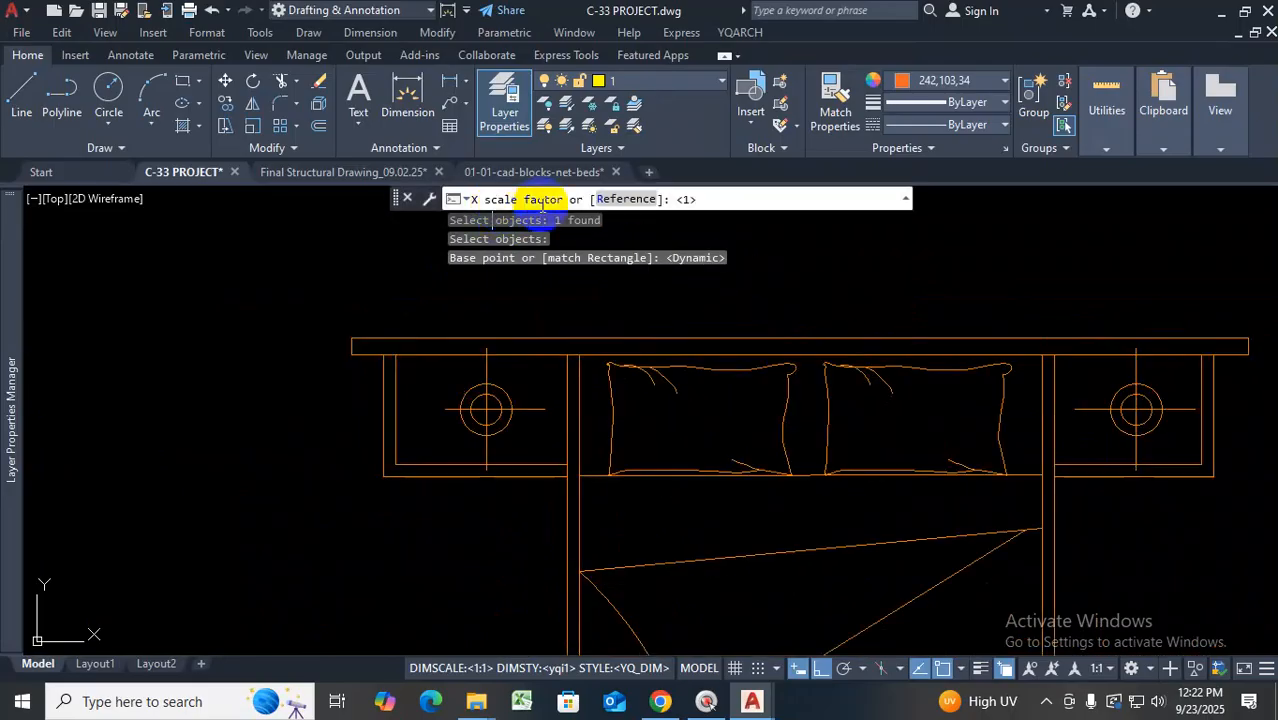
pyautogui.hotkey('ctrl', '1')
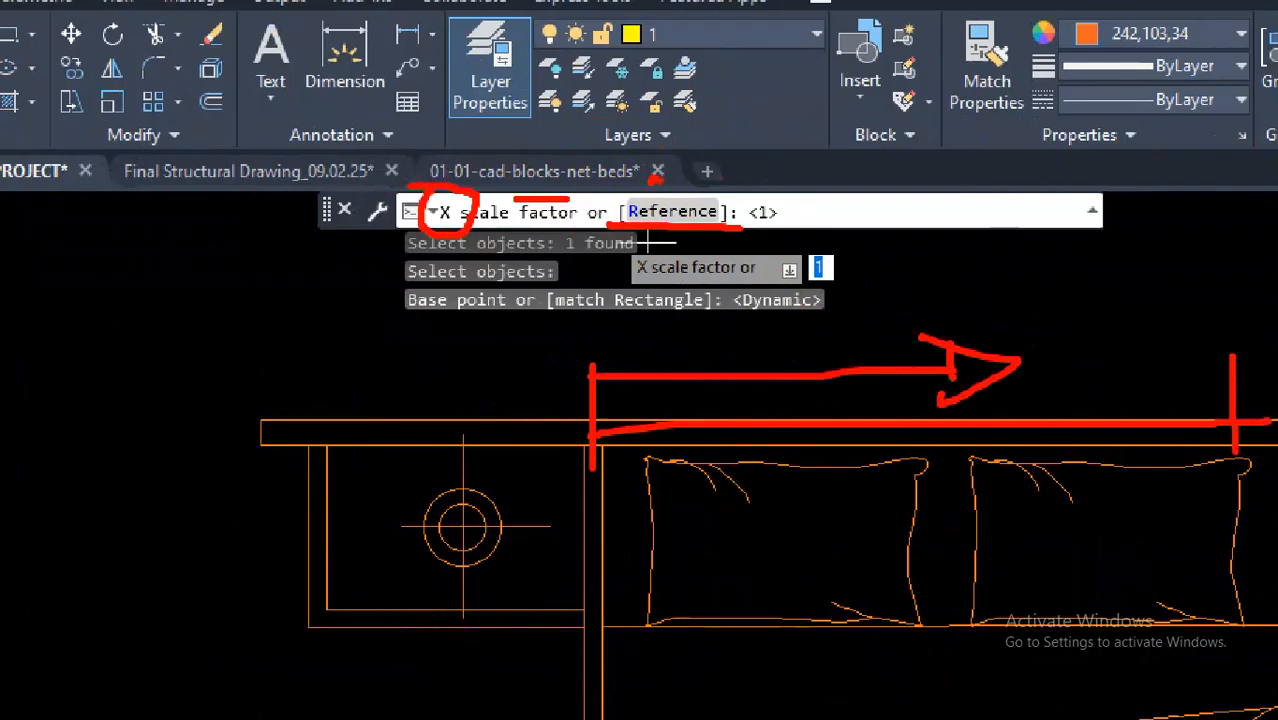
pyautogui.press('Escape')
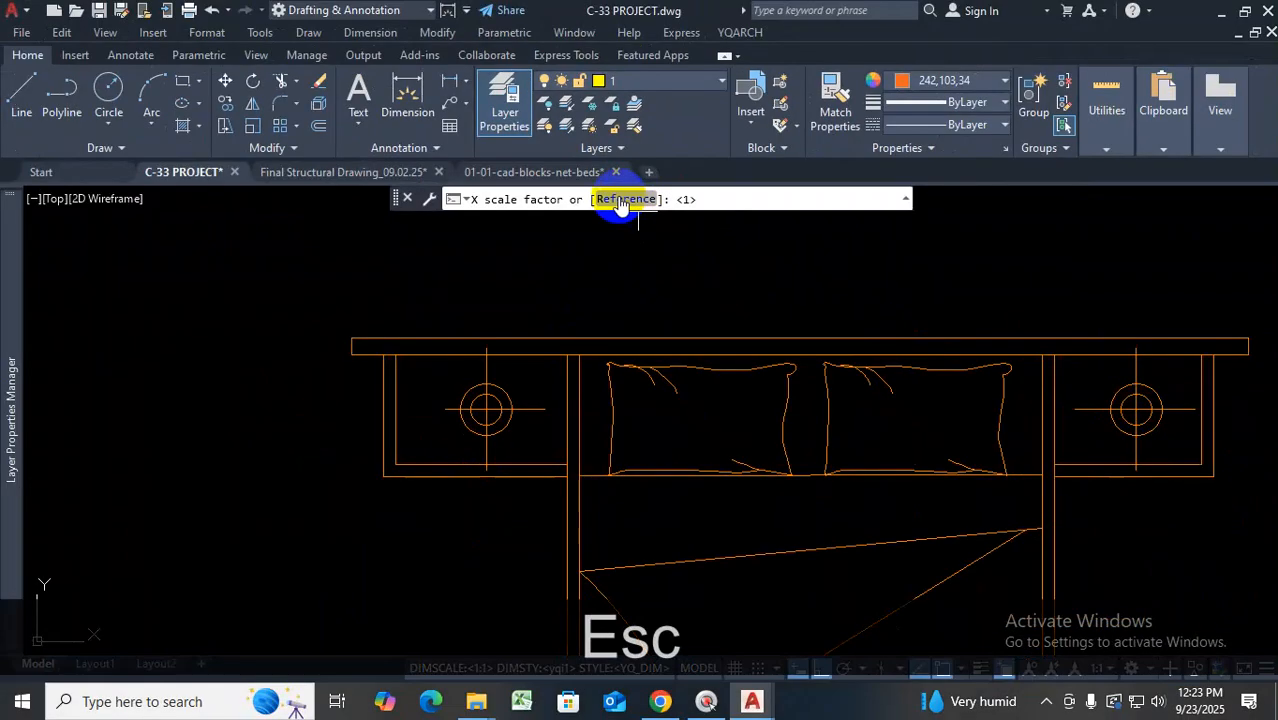
pyautogui.click(625, 200)
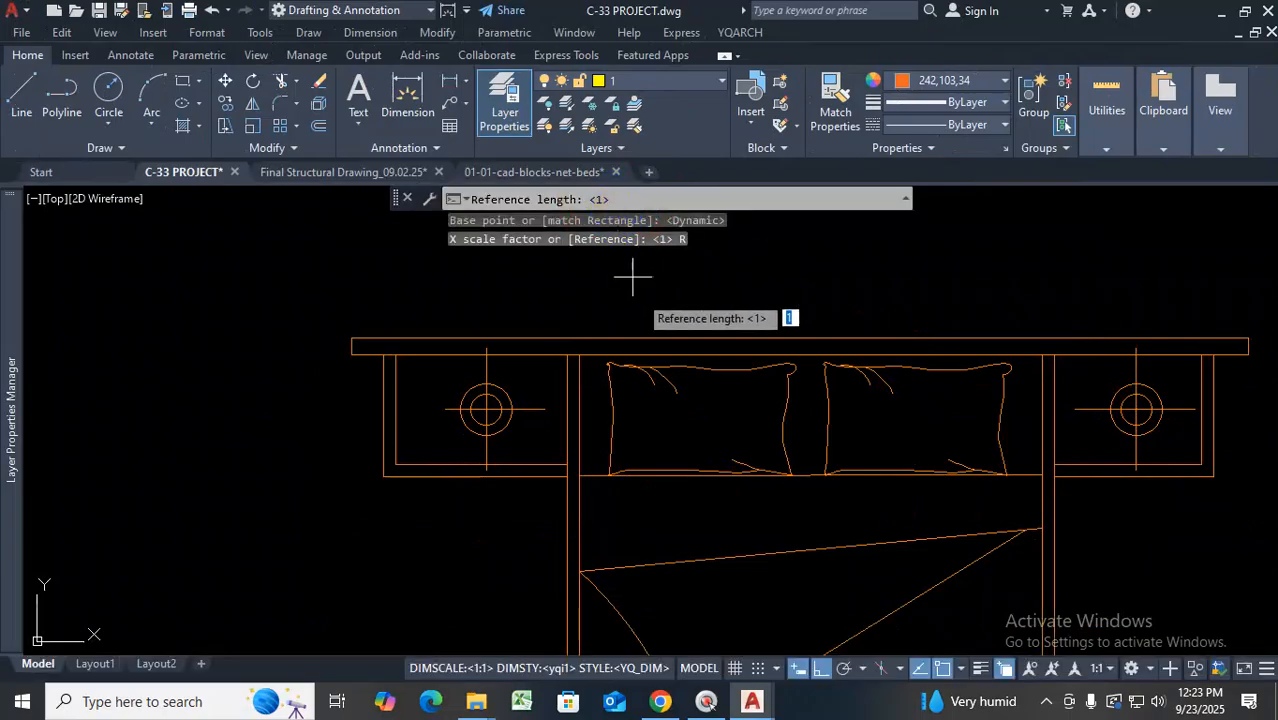
pyautogui.scroll(2, 592, 355)
pyautogui.scroll(2, 592, 355)
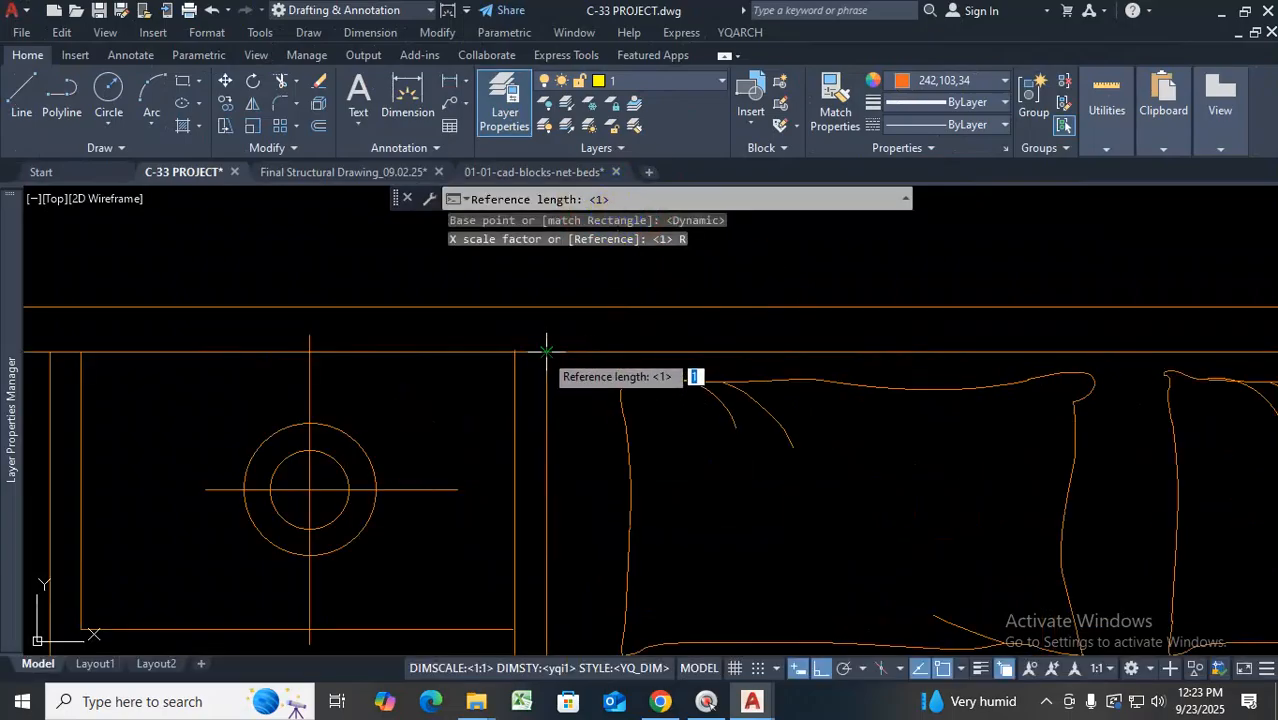
pyautogui.click(546, 351)
pyautogui.scroll(-4, 570, 365)
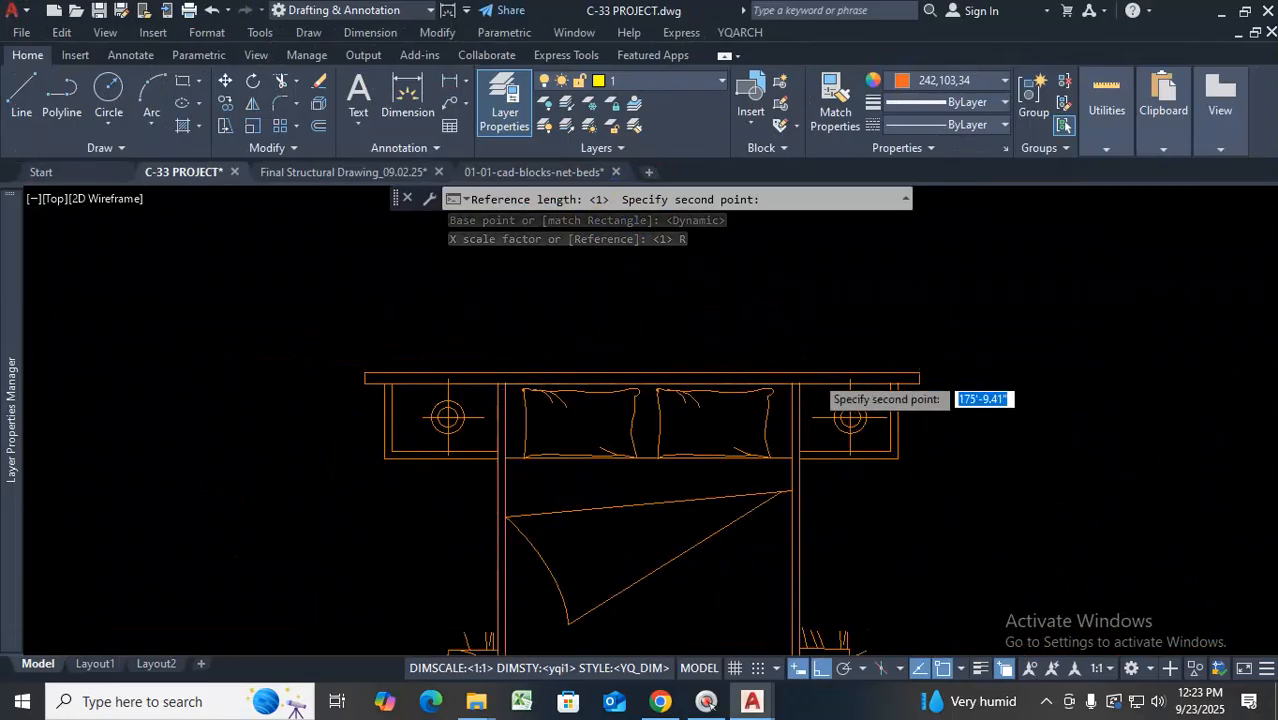
pyautogui.scroll(4, 826, 383)
pyautogui.click(748, 395)
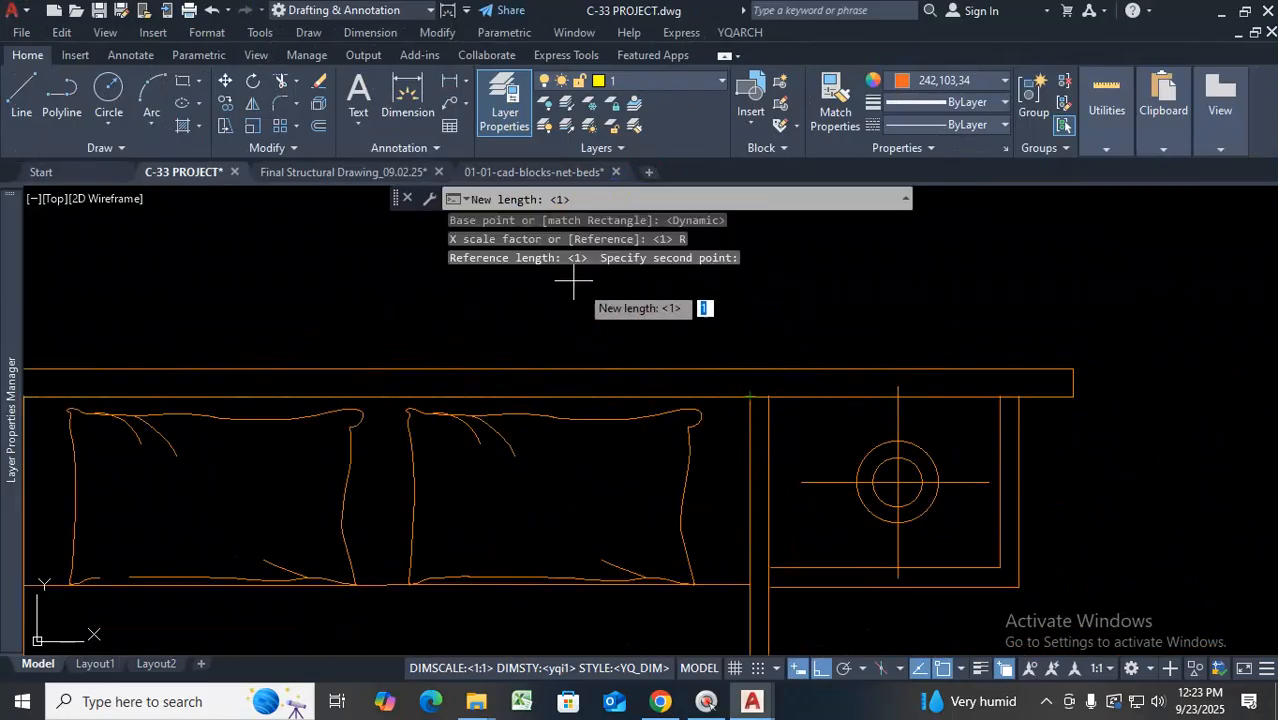
# Set the new X length of the bed's inner width to 72
pyautogui.hotkey('ctrl', '1')
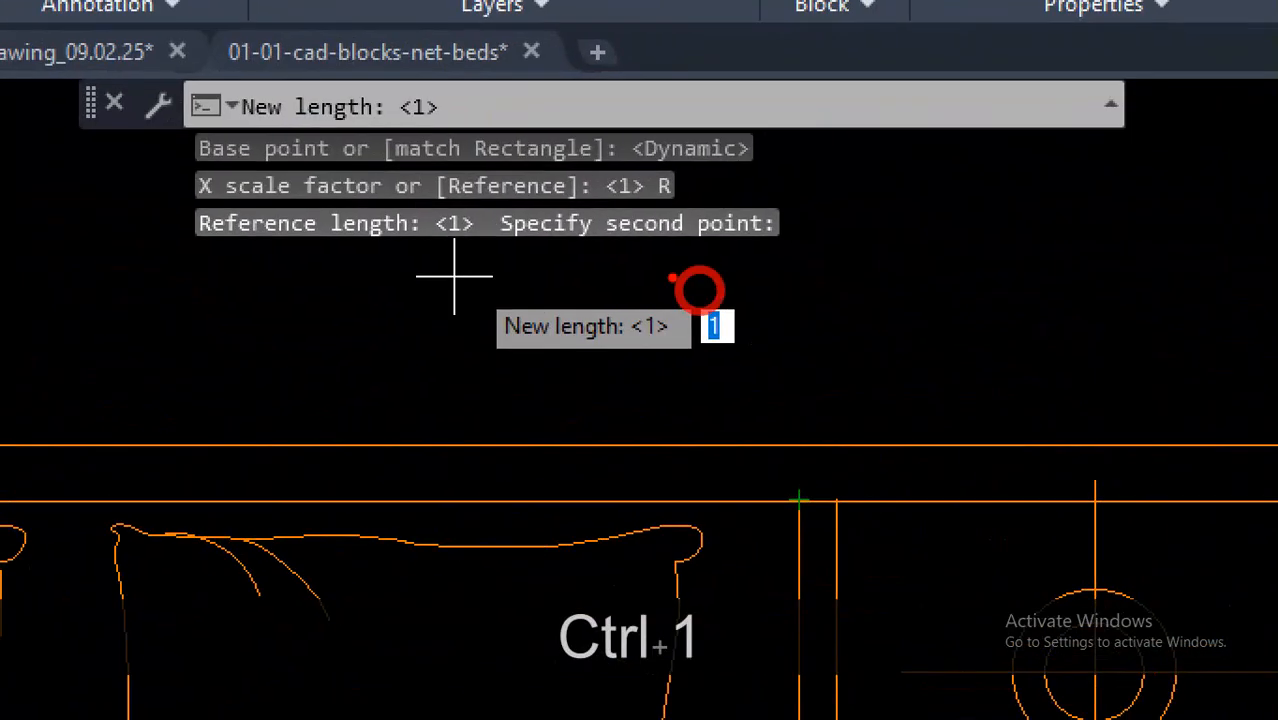
pyautogui.moveTo(698, 290)
pyautogui.mouseDown()
pyautogui.moveTo(440, 360)
pyautogui.moveTo(730, 278)
pyautogui.moveTo(622, 280)
pyautogui.mouseUp()
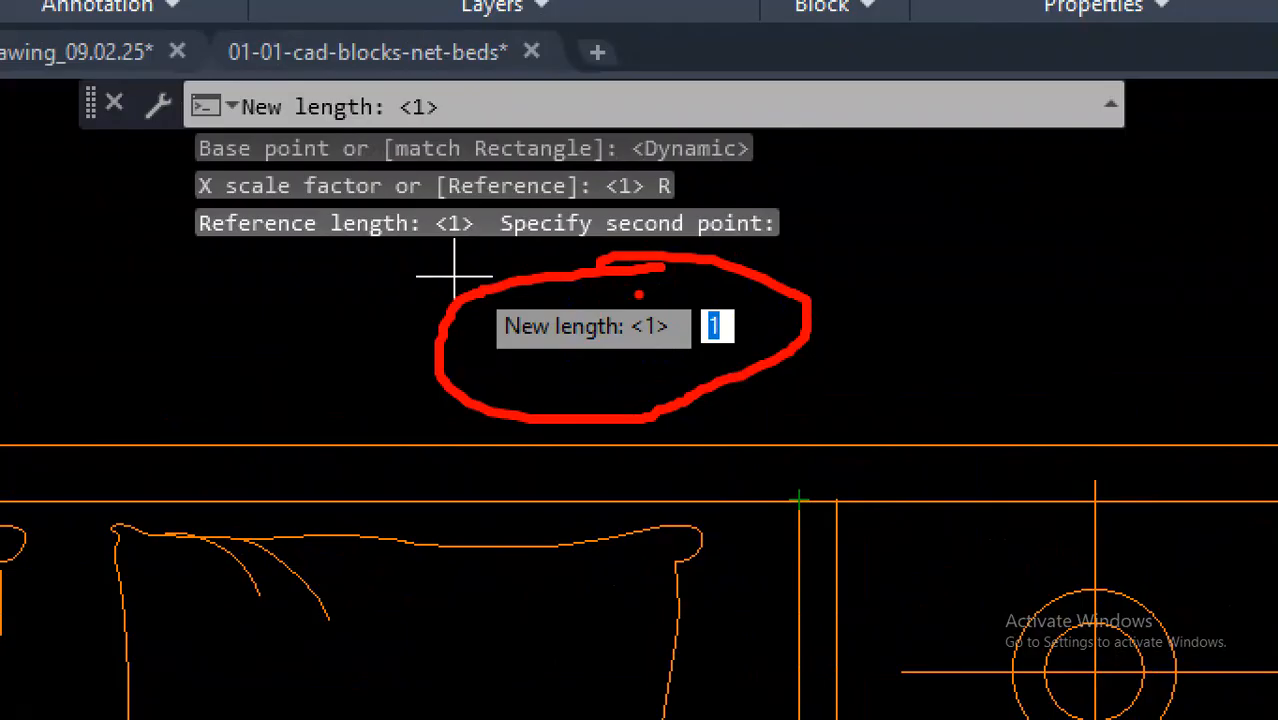
pyautogui.press('Escape')
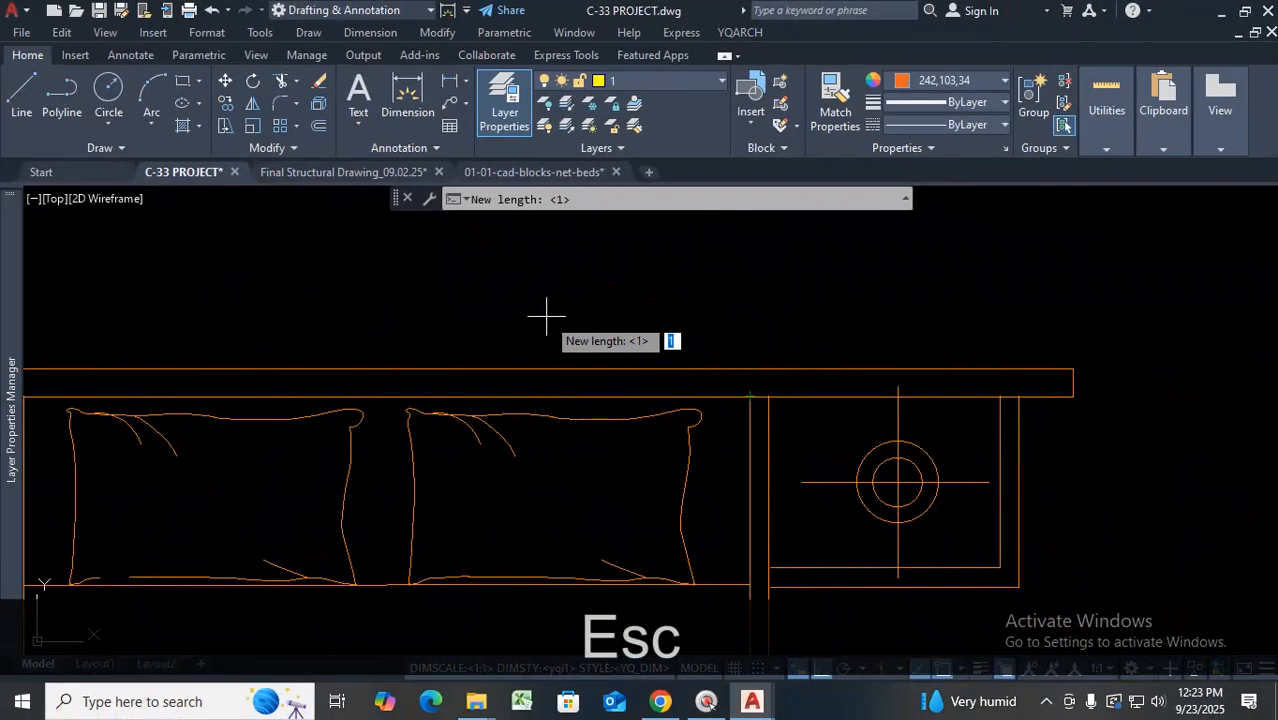
pyautogui.write('72')
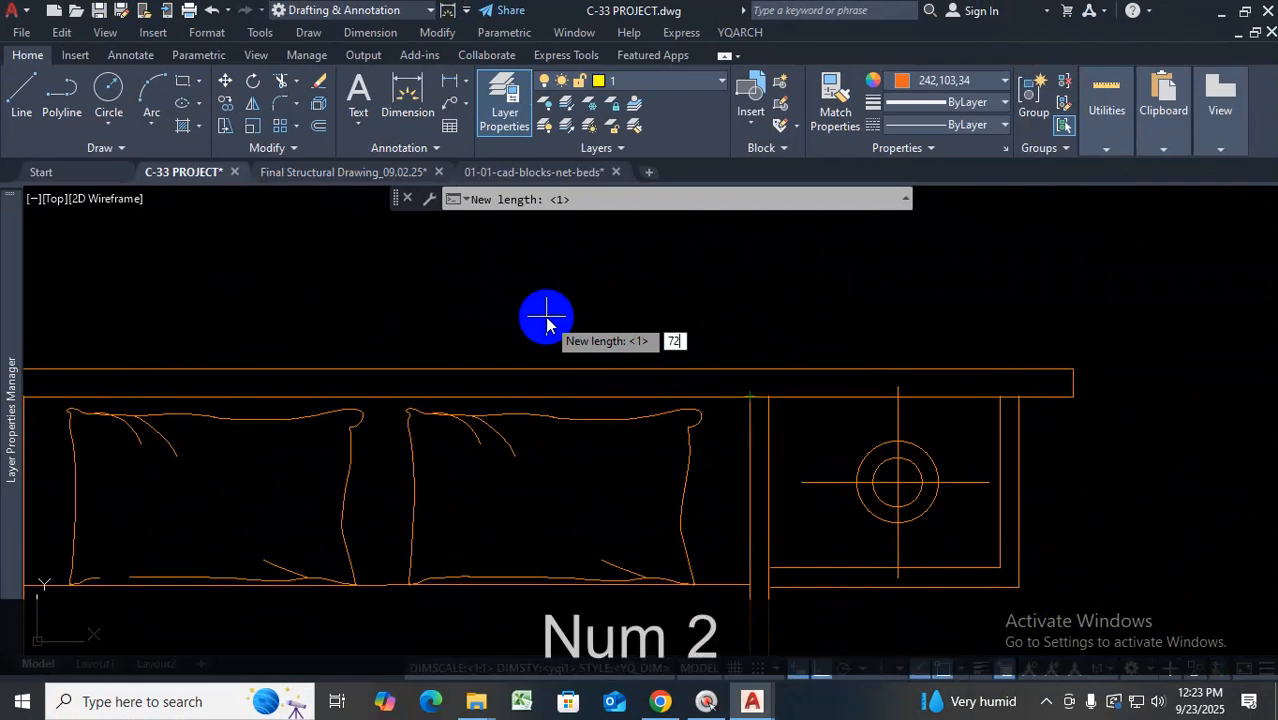
pyautogui.press('Return')
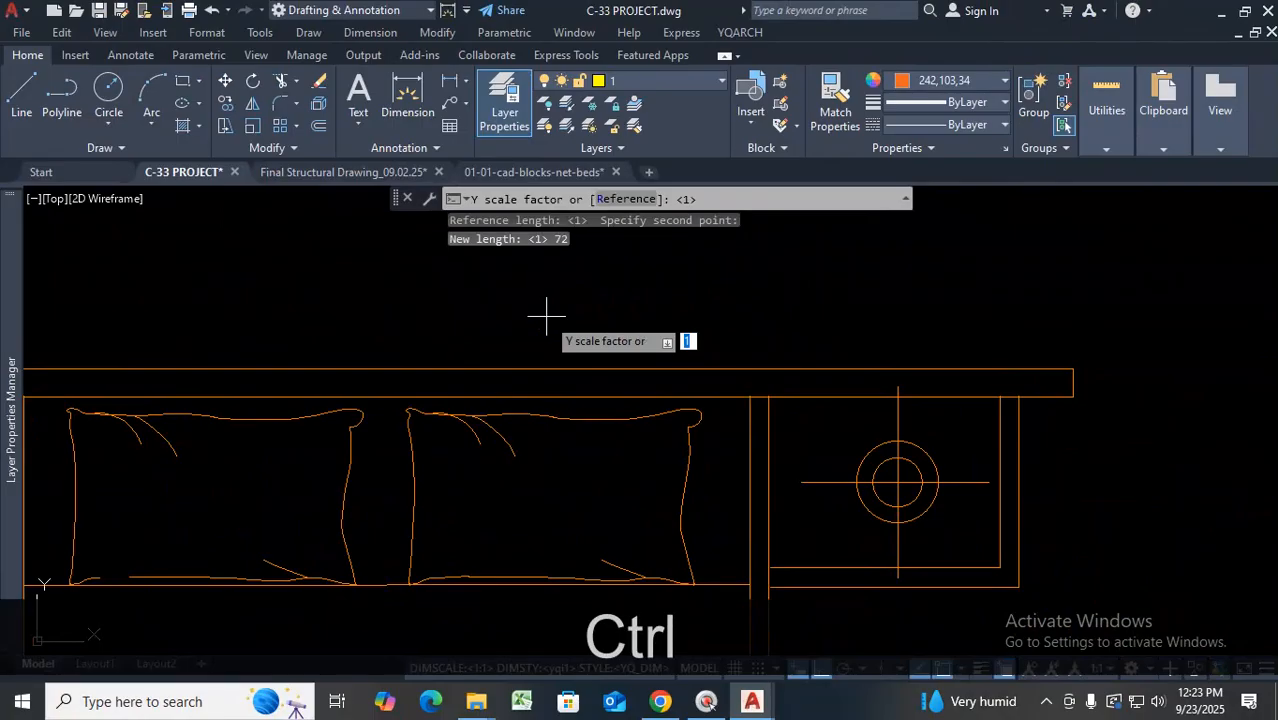
# Scale Y by reference, taking the right rail's inner edge from the headboard to the inner foot corner as the reference length
pyautogui.hotkey('ctrl', '1')
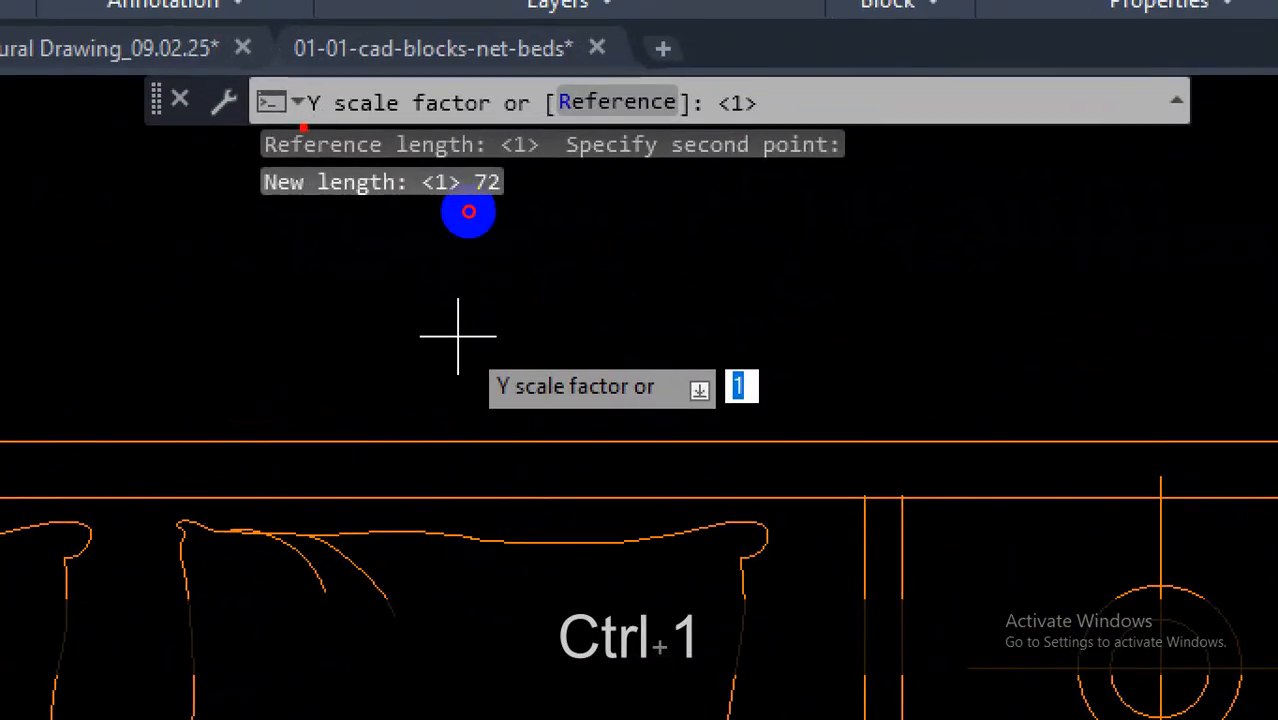
pyautogui.moveTo(304, 128)
pyautogui.mouseDown()
pyautogui.moveTo(560, 132)
pyautogui.moveTo(547, 129)
pyautogui.mouseUp()
pyautogui.moveTo(603, 68)
pyautogui.mouseDown()
pyautogui.moveTo(592, 150)
pyautogui.moveTo(694, 85)
pyautogui.moveTo(562, 55)
pyautogui.mouseUp()
pyautogui.press('Escape')
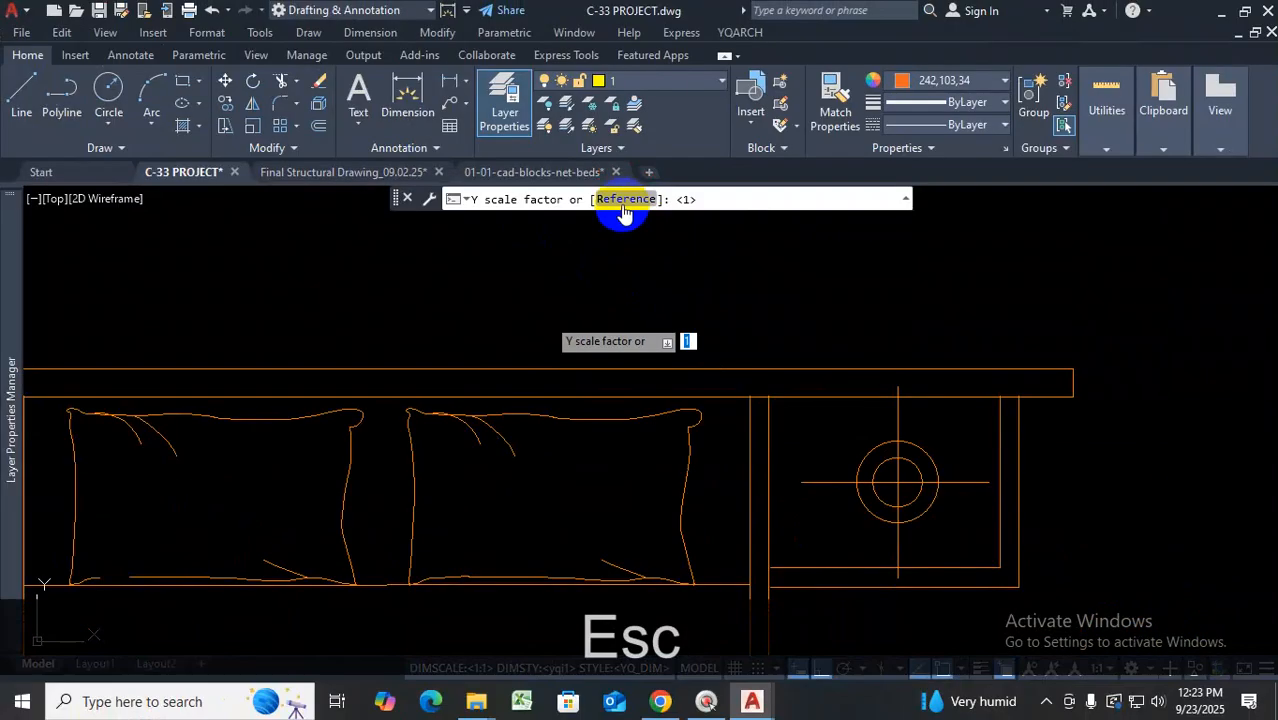
pyautogui.click(620, 201)
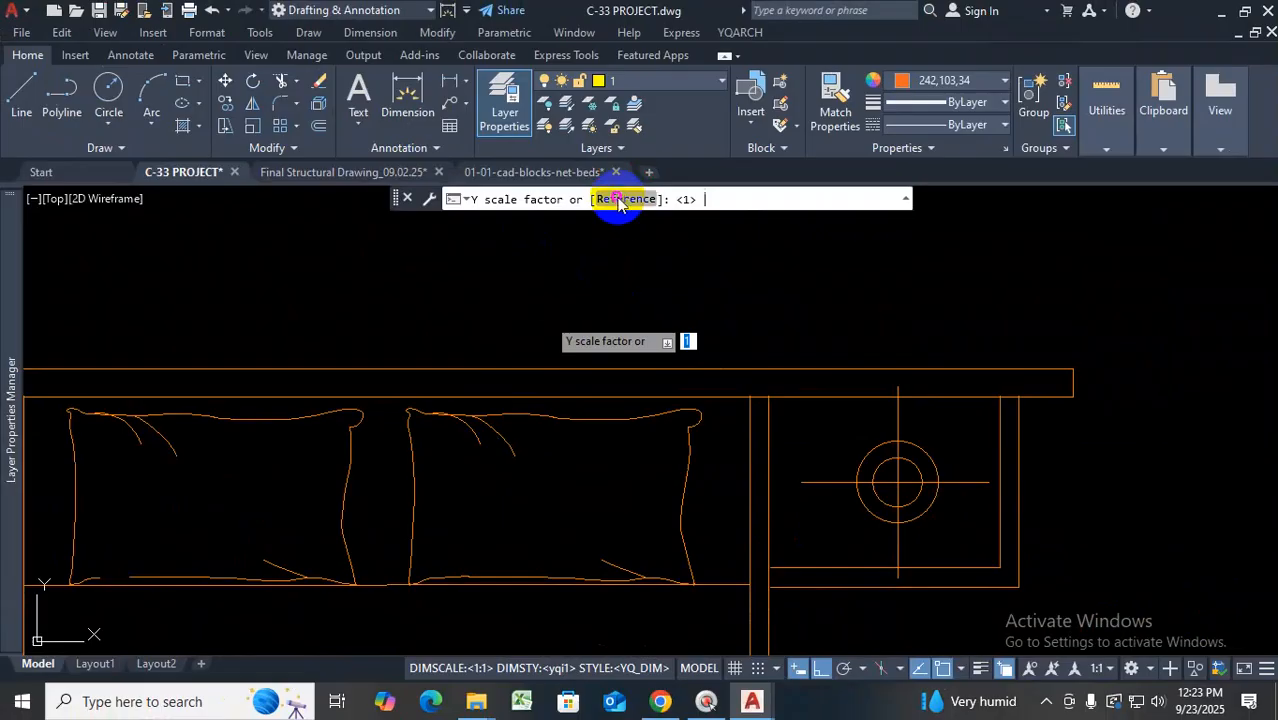
pyautogui.scroll(-2, 715, 362)
pyautogui.scroll(3, 679, 352)
pyautogui.scroll(-3, 679, 352)
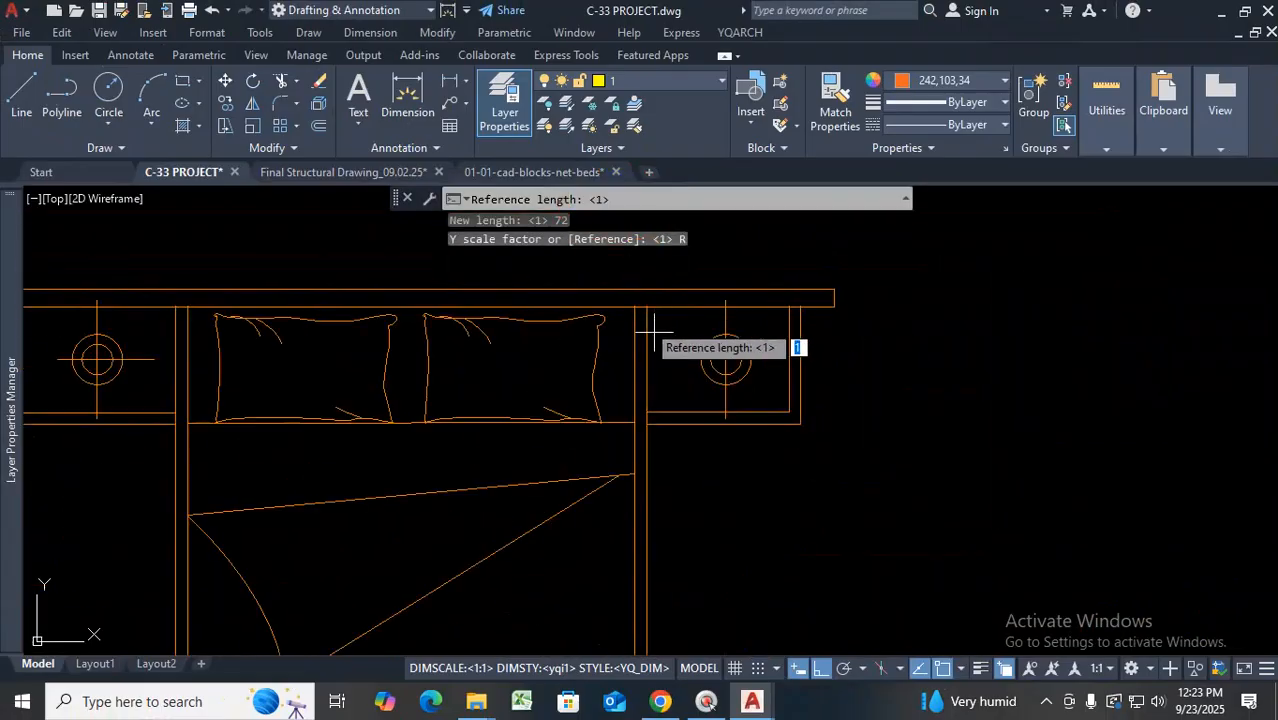
pyautogui.click(634, 306)
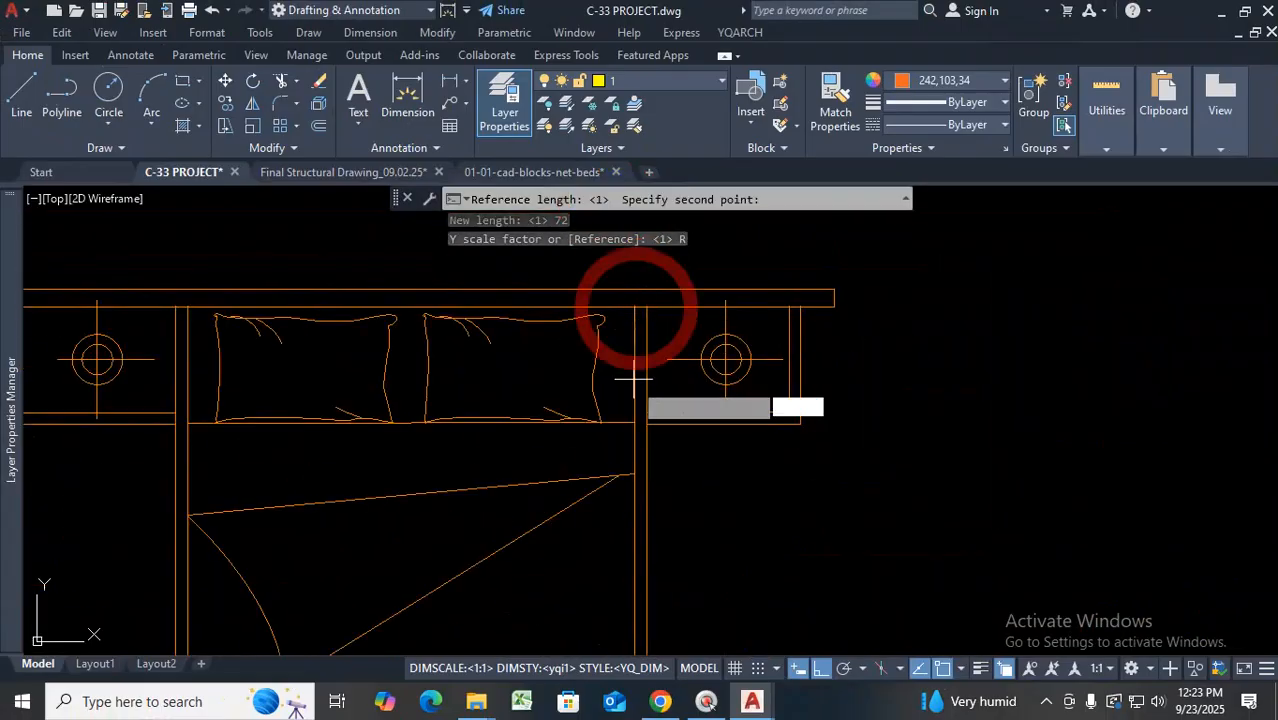
pyautogui.scroll(-3, 630, 298)
pyautogui.scroll(4, 643, 540)
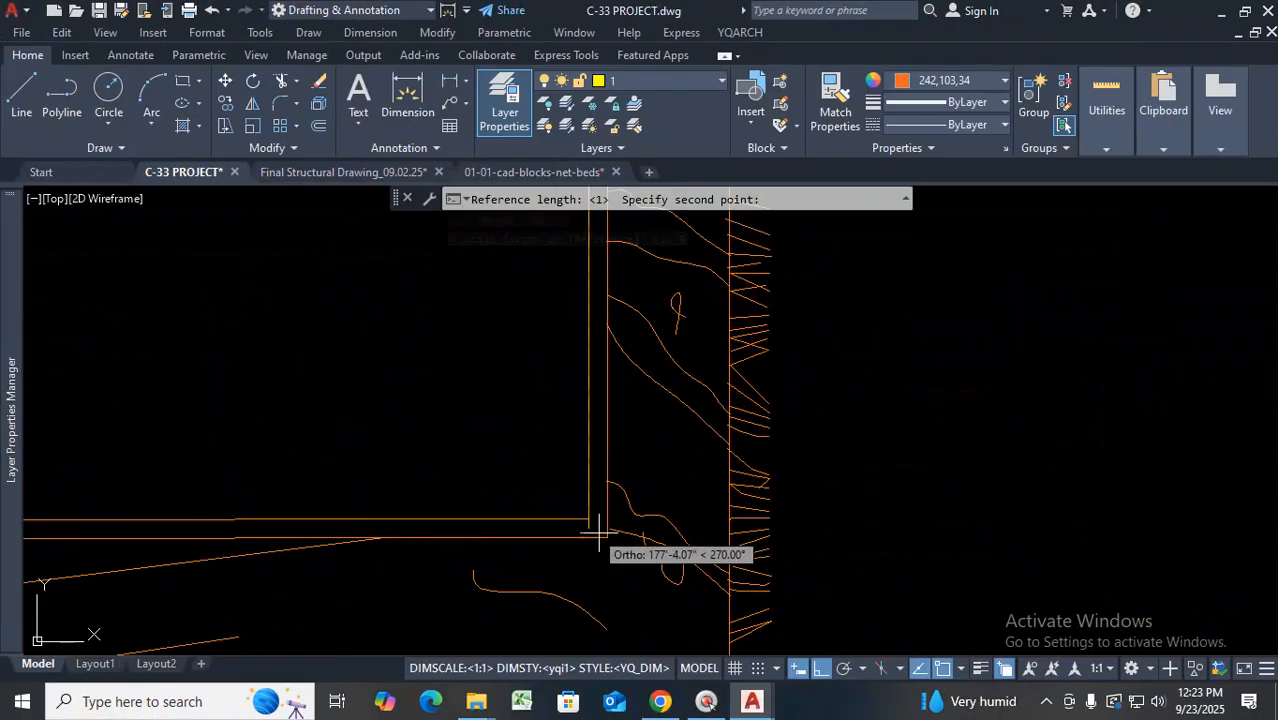
pyautogui.click(589, 518)
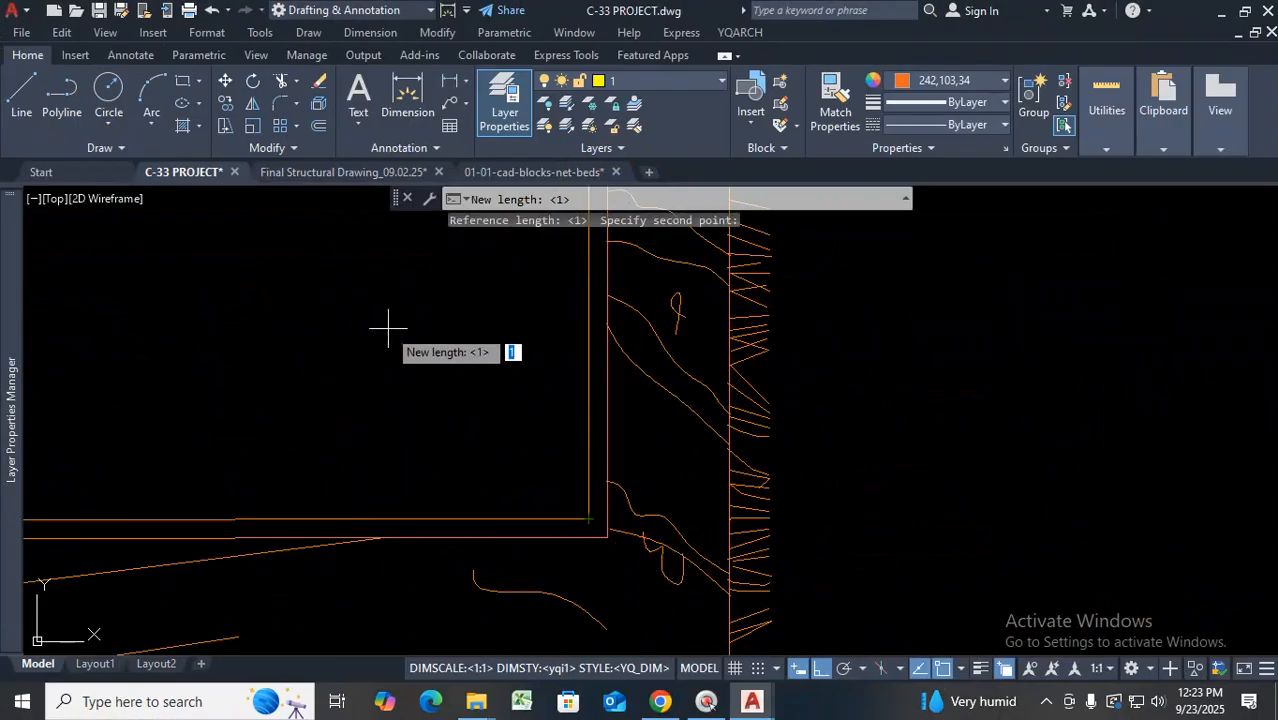
# Set the new Y length of the bed's inner right edge to 84
pyautogui.hotkey('ctrl', '1')
pyautogui.moveTo(478, 320)
pyautogui.mouseDown()
pyautogui.moveTo(459, 320)
pyautogui.moveTo(542, 411)
pyautogui.moveTo(515, 292)
pyautogui.mouseUp()
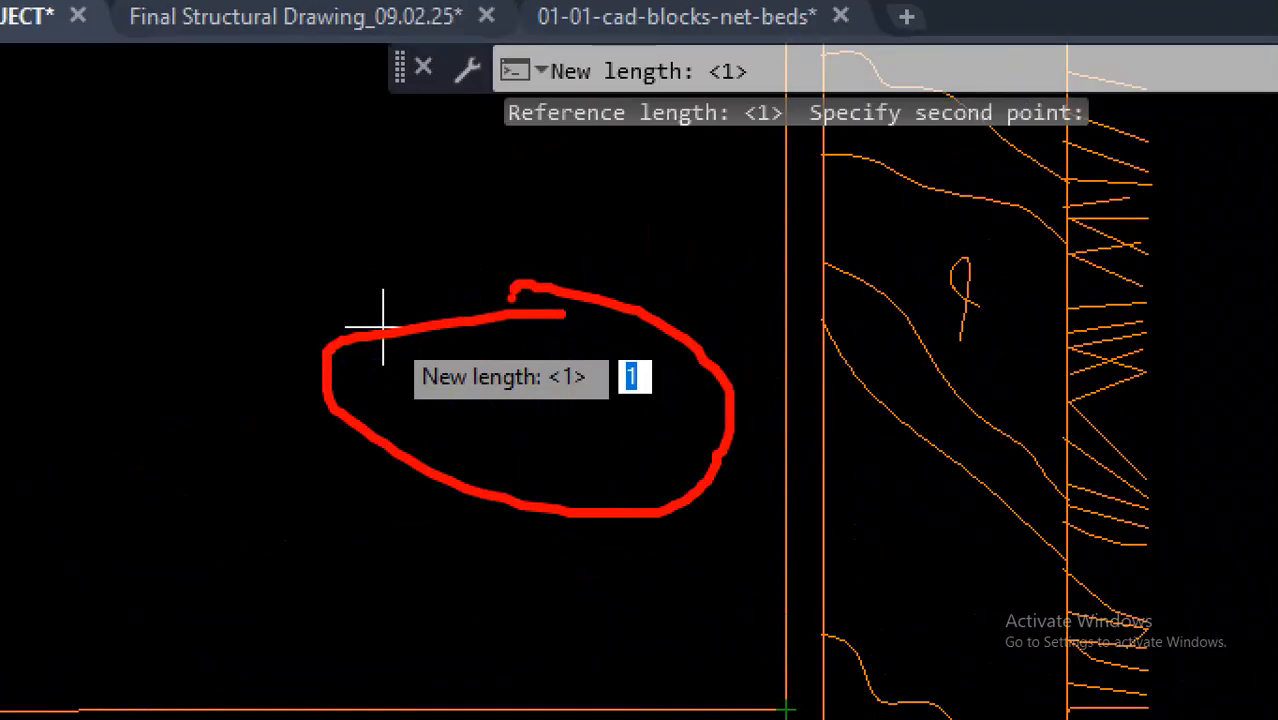
pyautogui.press('Escape')
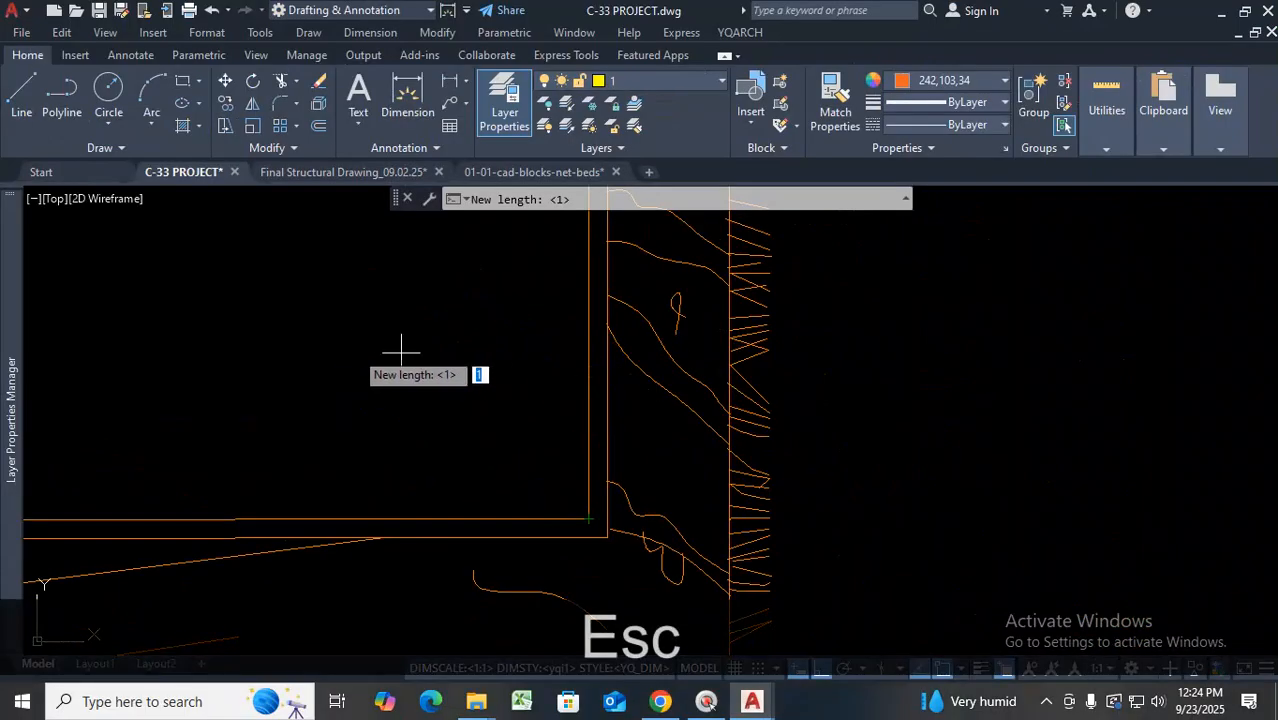
pyautogui.write('84')
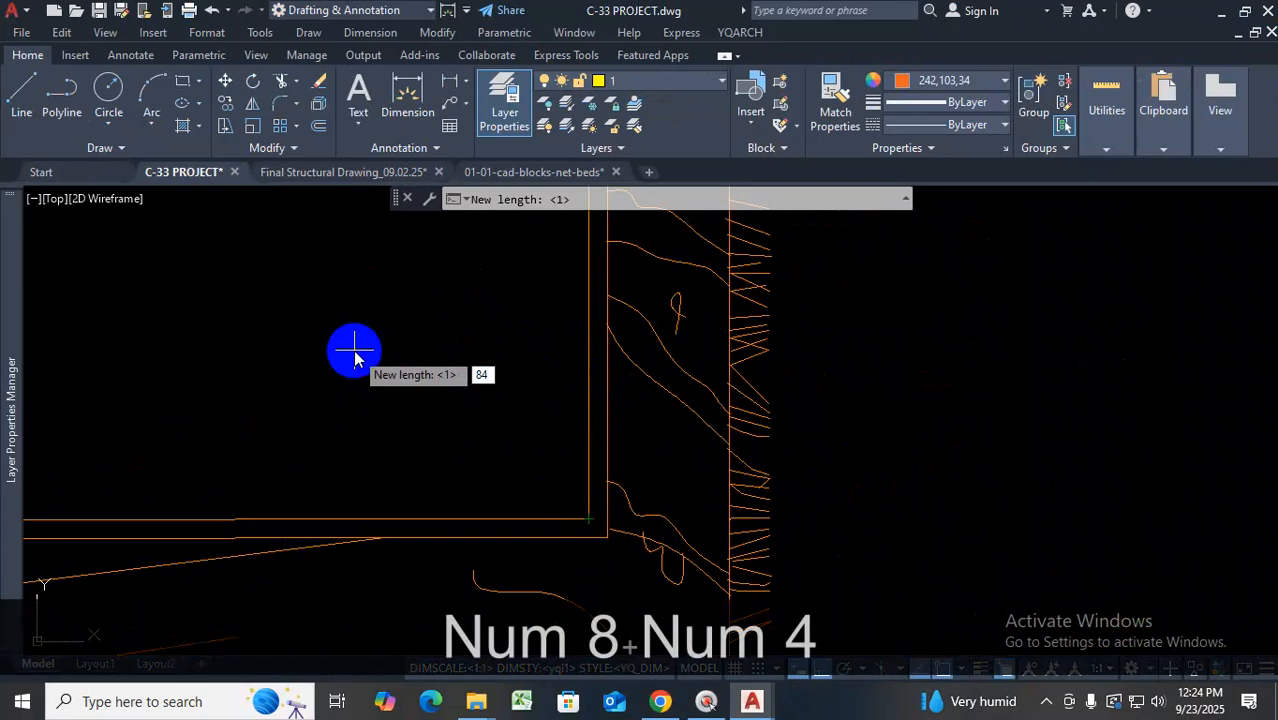
pyautogui.press('Return')
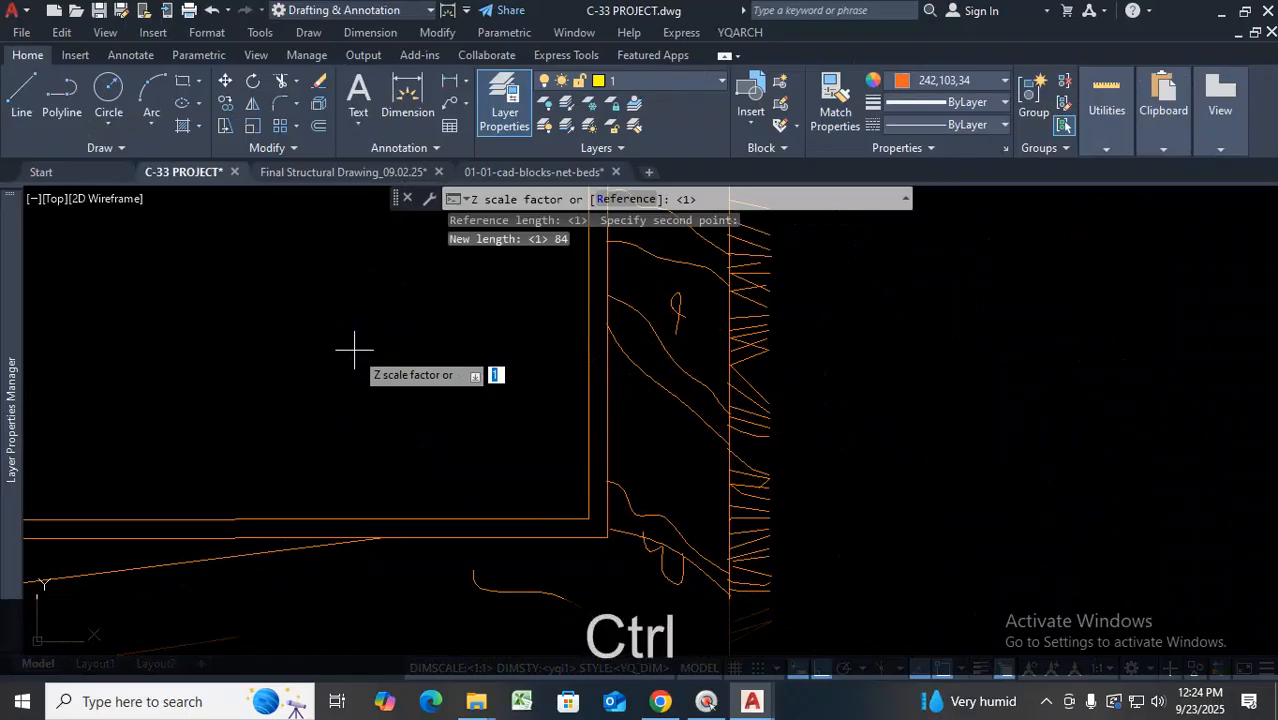
# Accept a Z scale factor of 1 to finish the XY Scale on the bed block
pyautogui.hotkey('ctrl', '1')
pyautogui.moveTo(435, 337)
pyautogui.mouseDown()
pyautogui.moveTo(467, 411)
pyautogui.moveTo(388, 332)
pyautogui.mouseUp()
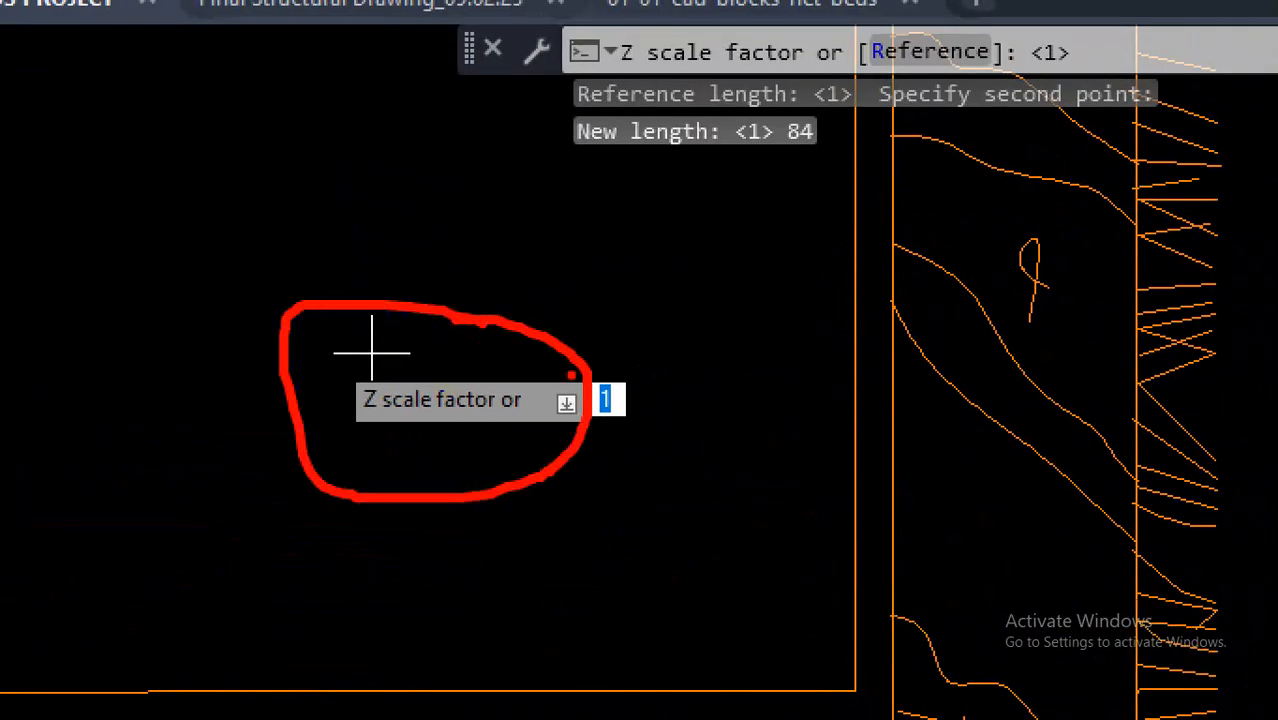
pyautogui.moveTo(635, 347)
pyautogui.mouseDown()
pyautogui.moveTo(576, 358)
pyautogui.moveTo(700, 440)
pyautogui.moveTo(637, 341)
pyautogui.mouseUp()
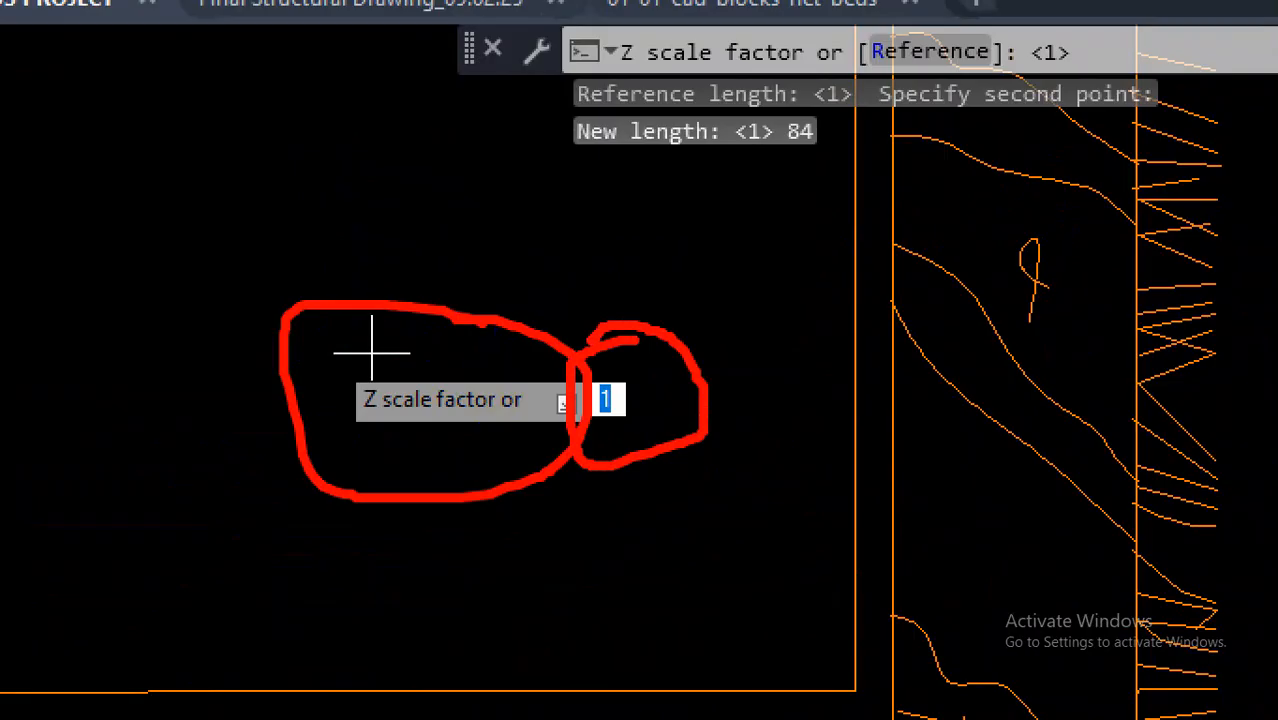
pyautogui.press('Escape')
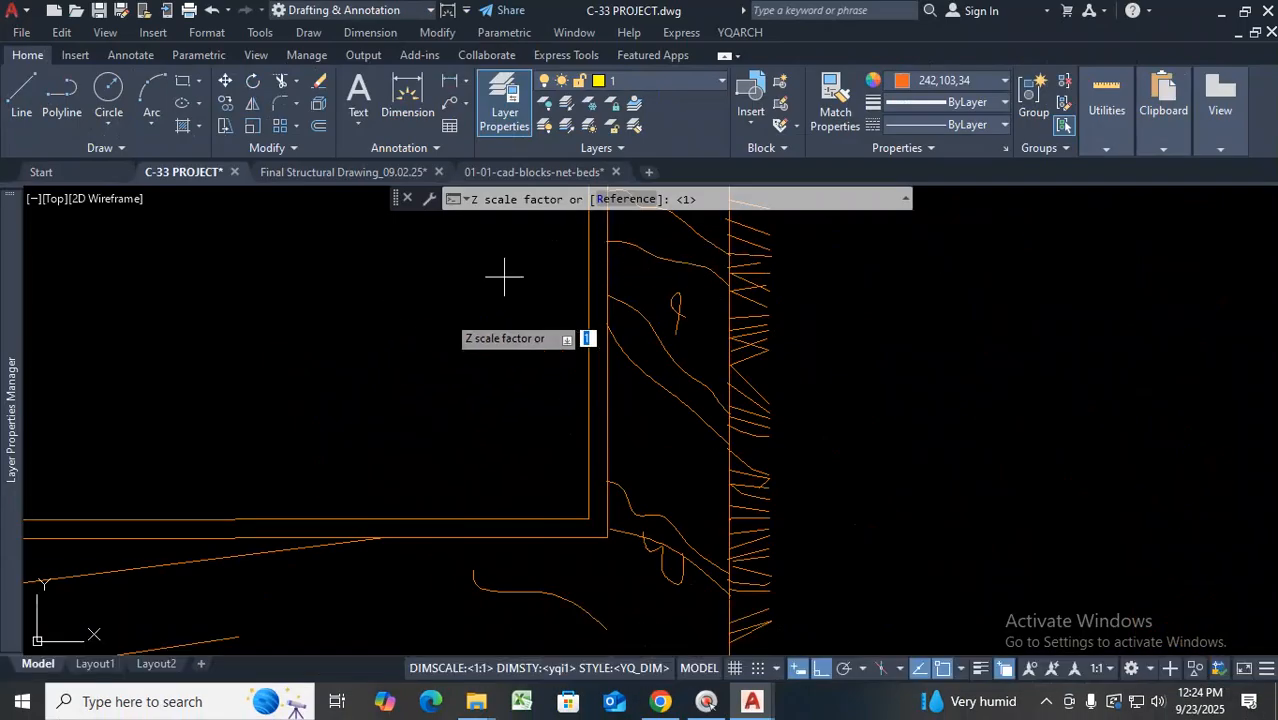
pyautogui.press('Return')
# Dimension the bed's inner width between the side rails under the headboard, placing the dimension line above the headboard
pyautogui.scroll(-6, 522, 437)
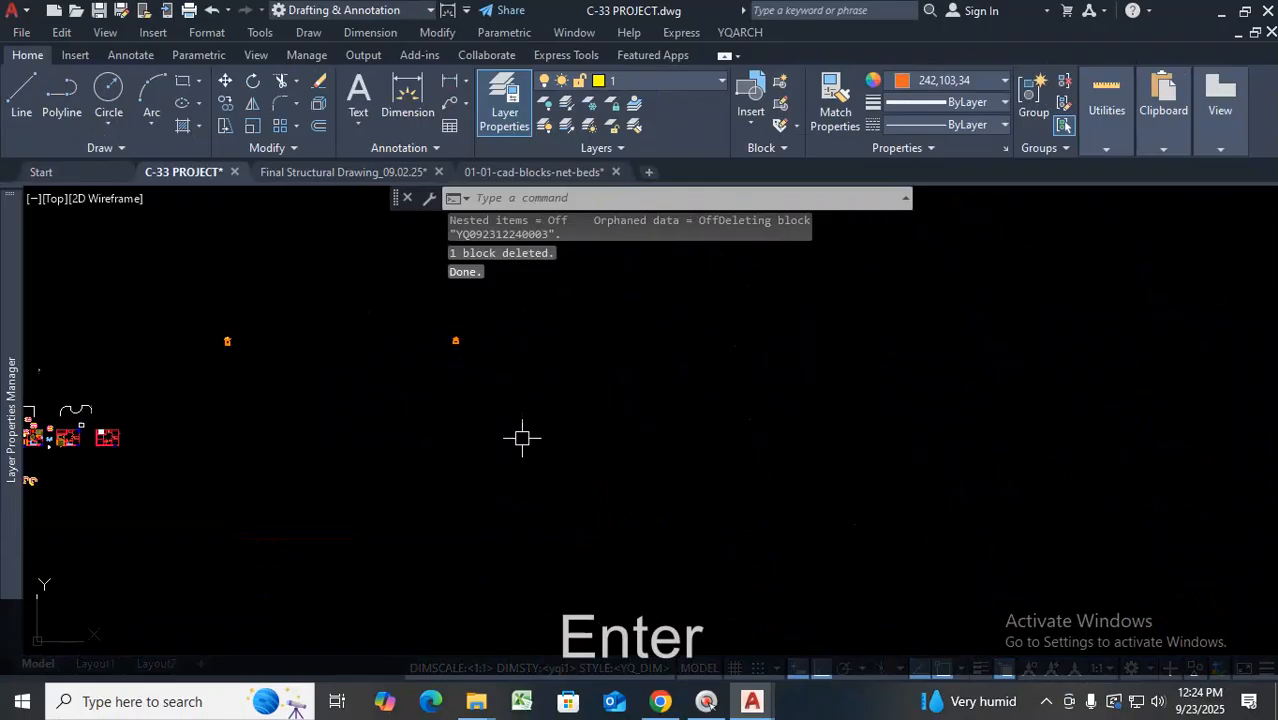
pyautogui.scroll(5, 481, 376)
pyautogui.scroll(6, 479, 376)
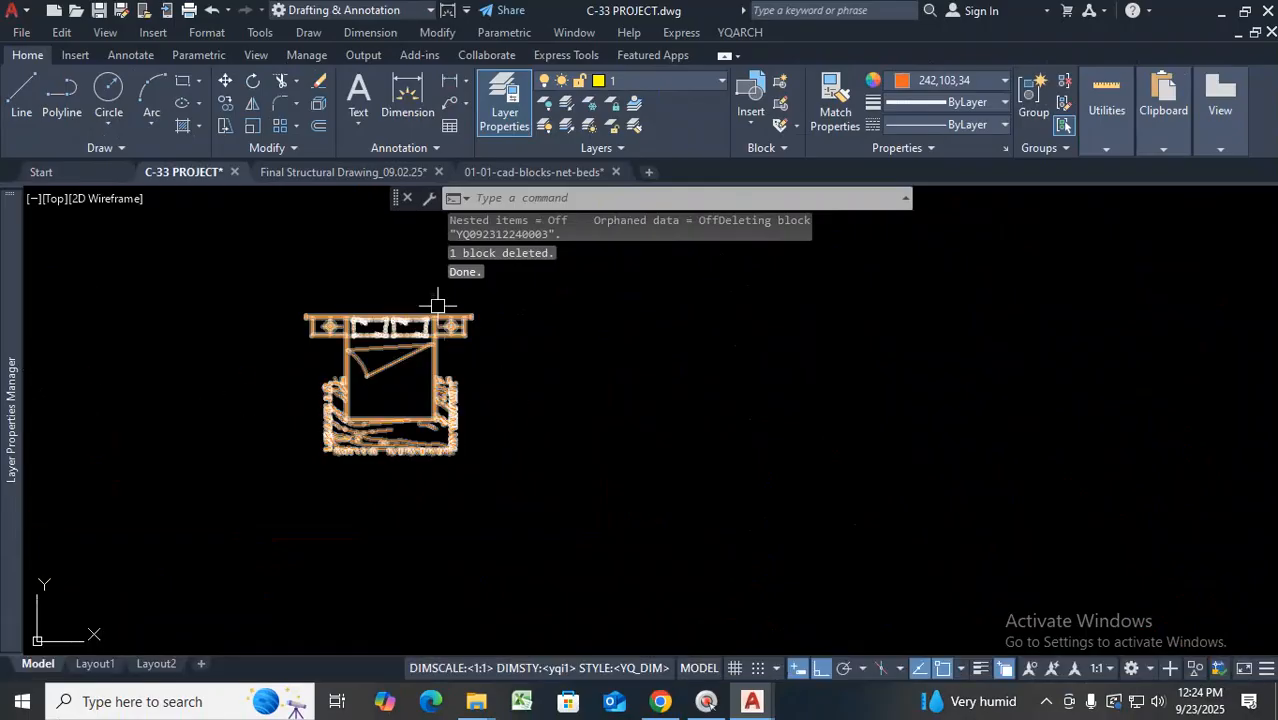
pyautogui.click(407, 95)
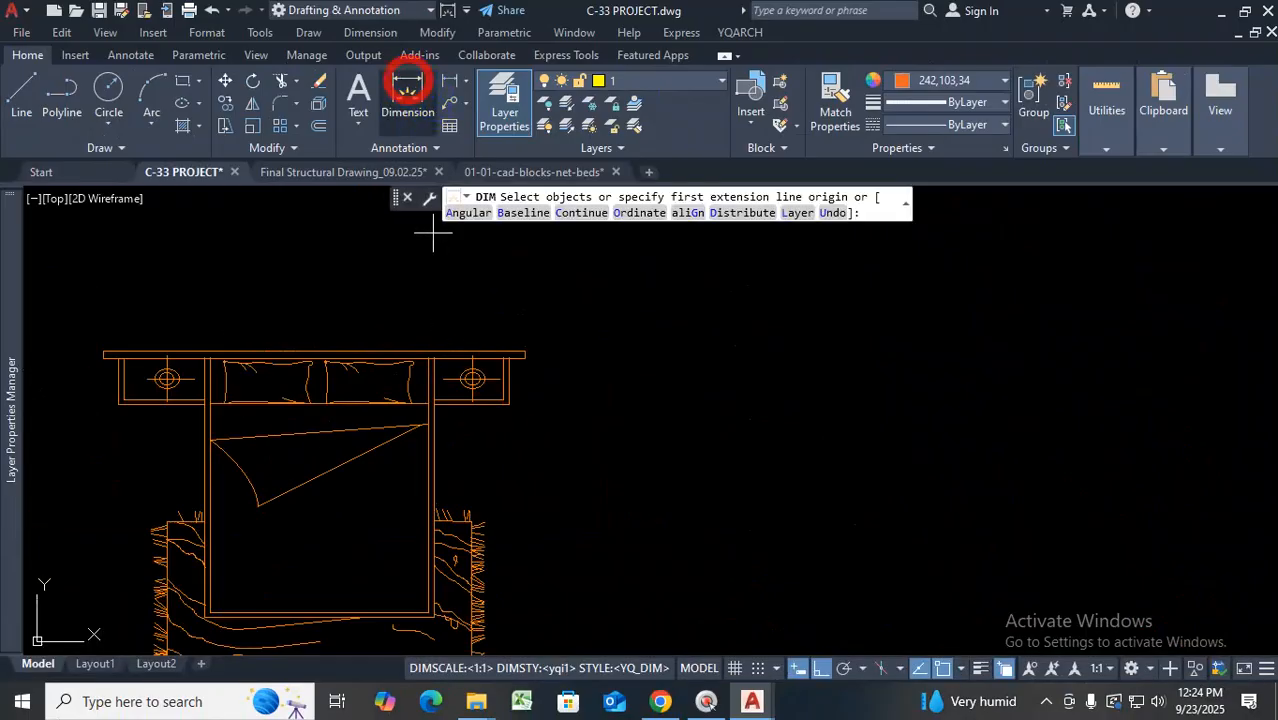
pyautogui.scroll(6, 205, 370)
pyautogui.click(197, 383)
pyautogui.scroll(-4, 197, 382)
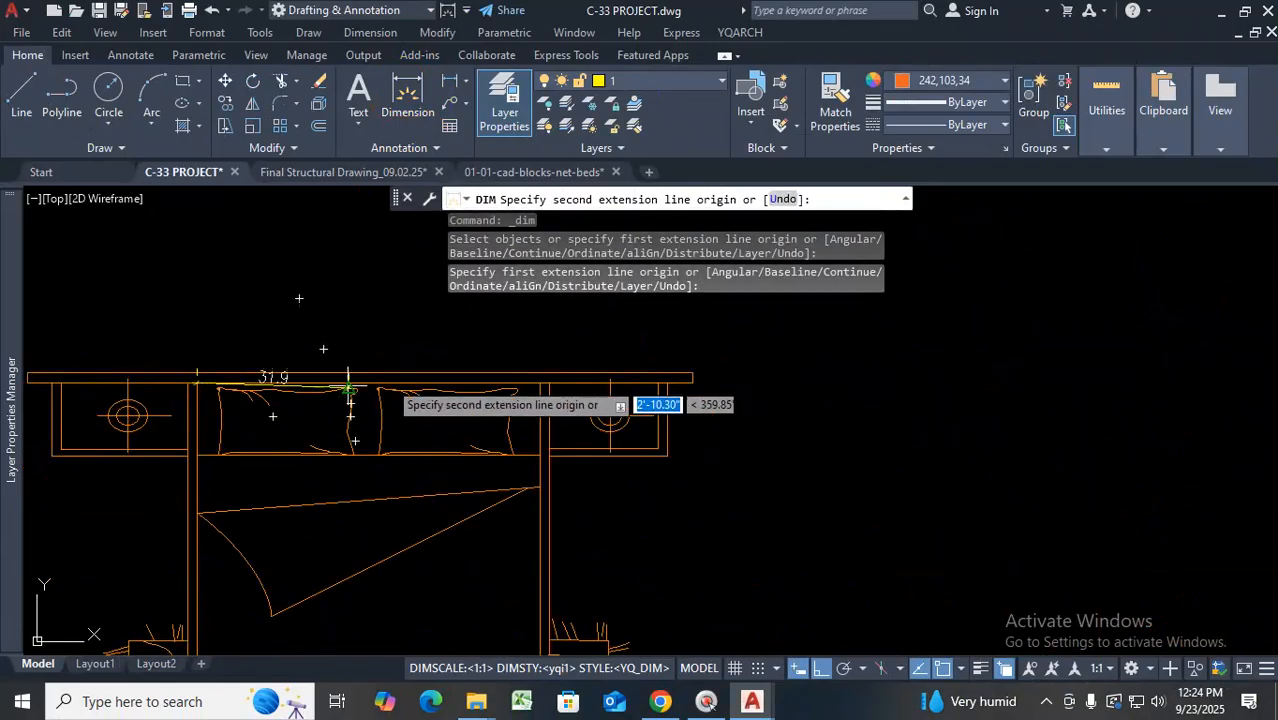
pyautogui.scroll(2, 444, 374)
pyautogui.click(596, 388)
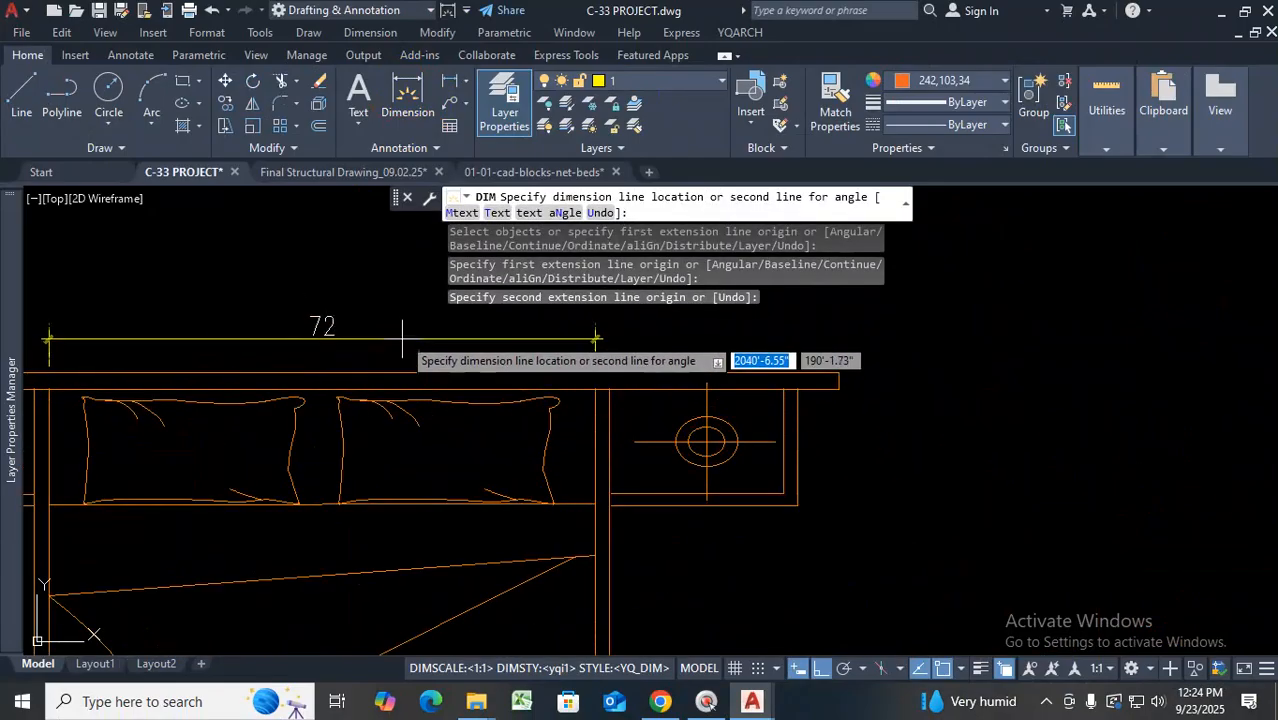
pyautogui.click(394, 334)
# Dimension the bed's inner length along the right rail to the inner foot corner, placing the dimension line inside the bed
pyautogui.click(596, 388)
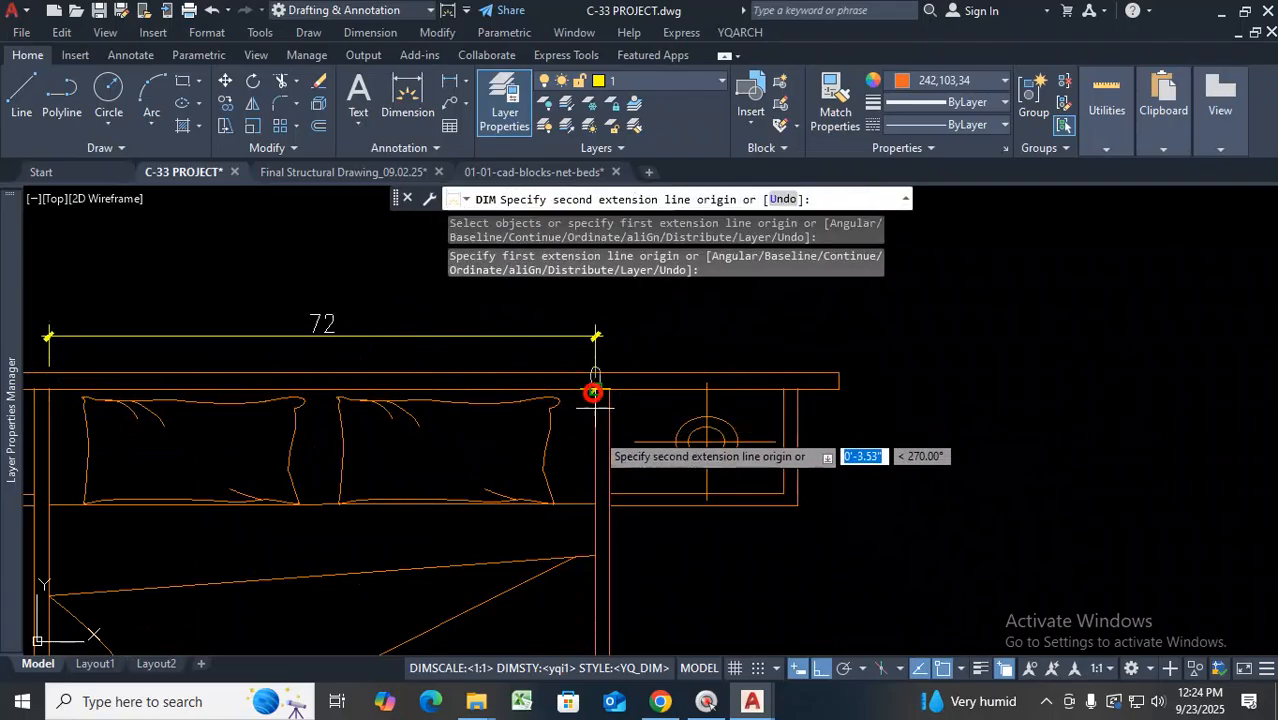
pyautogui.scroll(-4, 592, 336)
pyautogui.scroll(2, 590, 602)
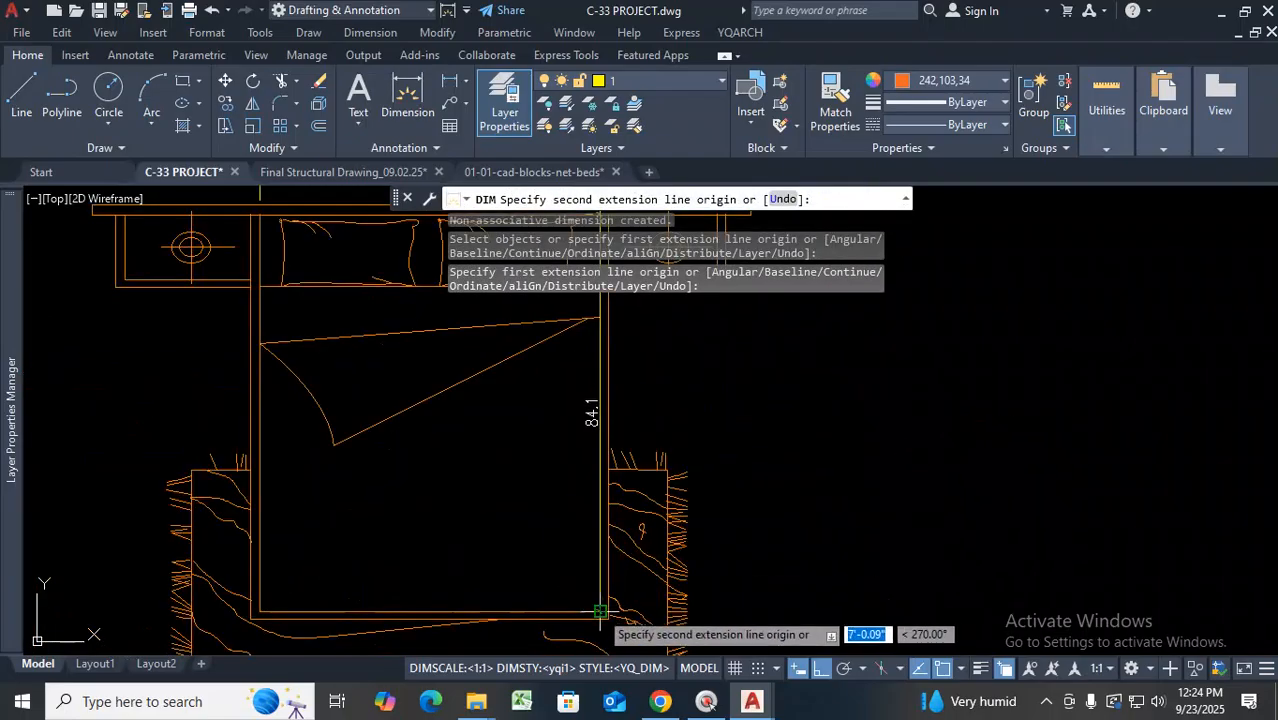
pyautogui.click(598, 607)
pyautogui.click(509, 529)
pyautogui.scroll(-3, 515, 515)
pyautogui.scroll(4, 518, 490)
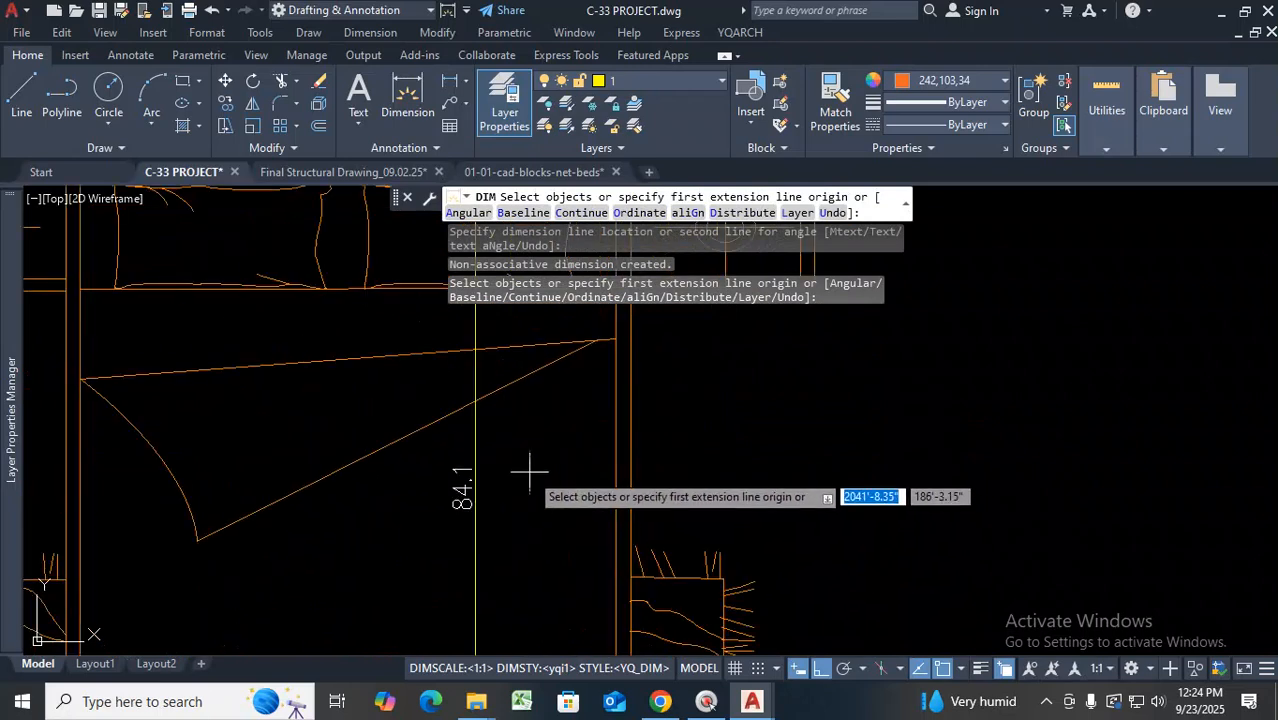
pyautogui.press('Escape')
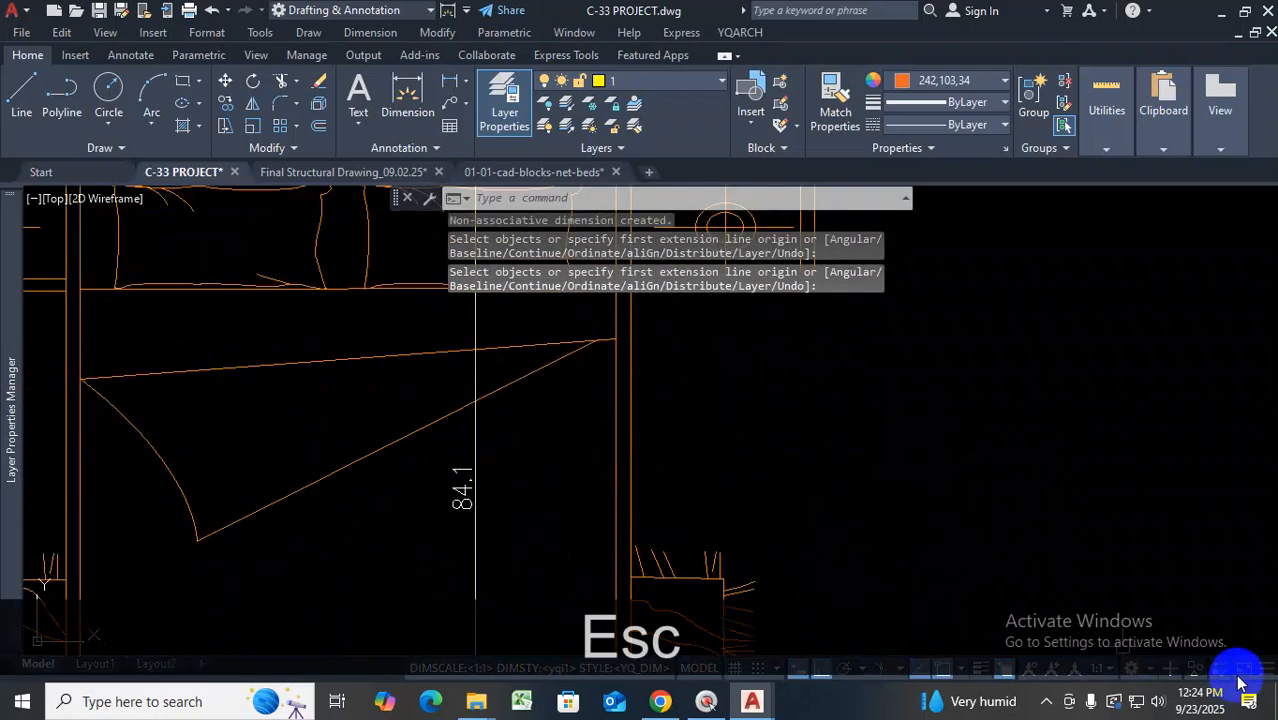
# Stretch the length dimension's upper origin onto the intersection of the headboard's lower edge and the right rail's inner edge
pyautogui.click(690, 528)
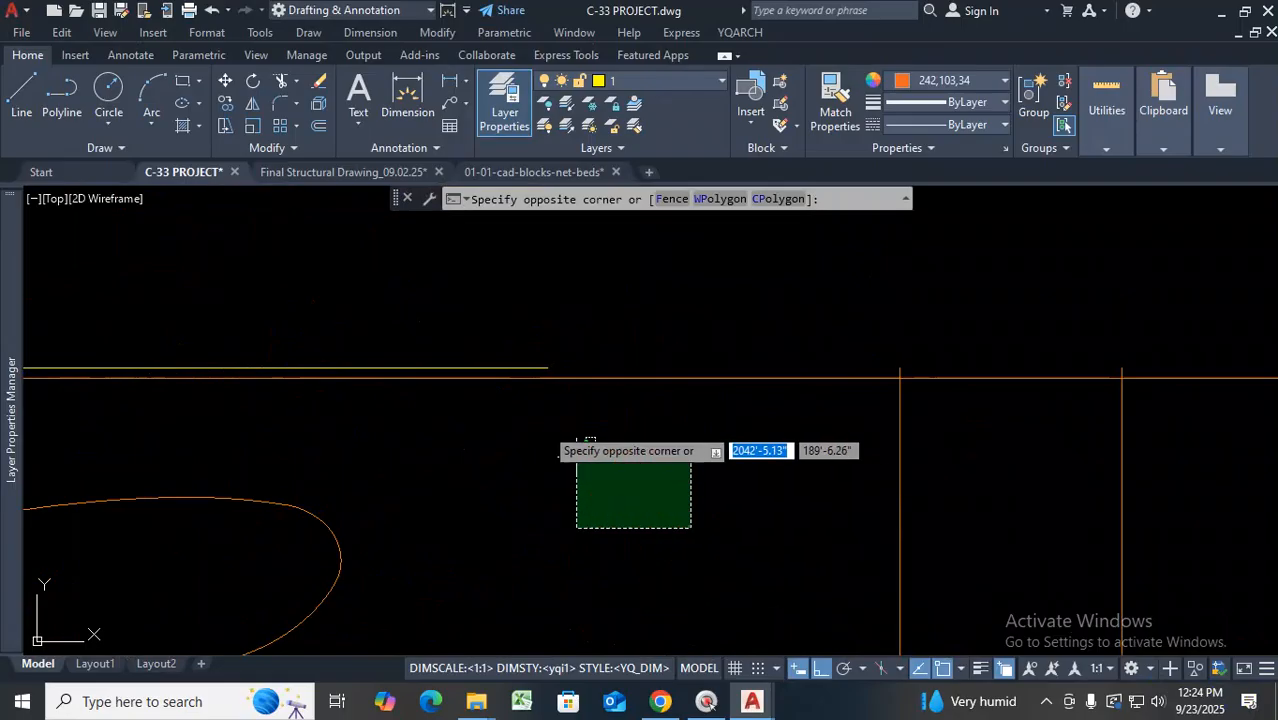
pyautogui.press('Escape')
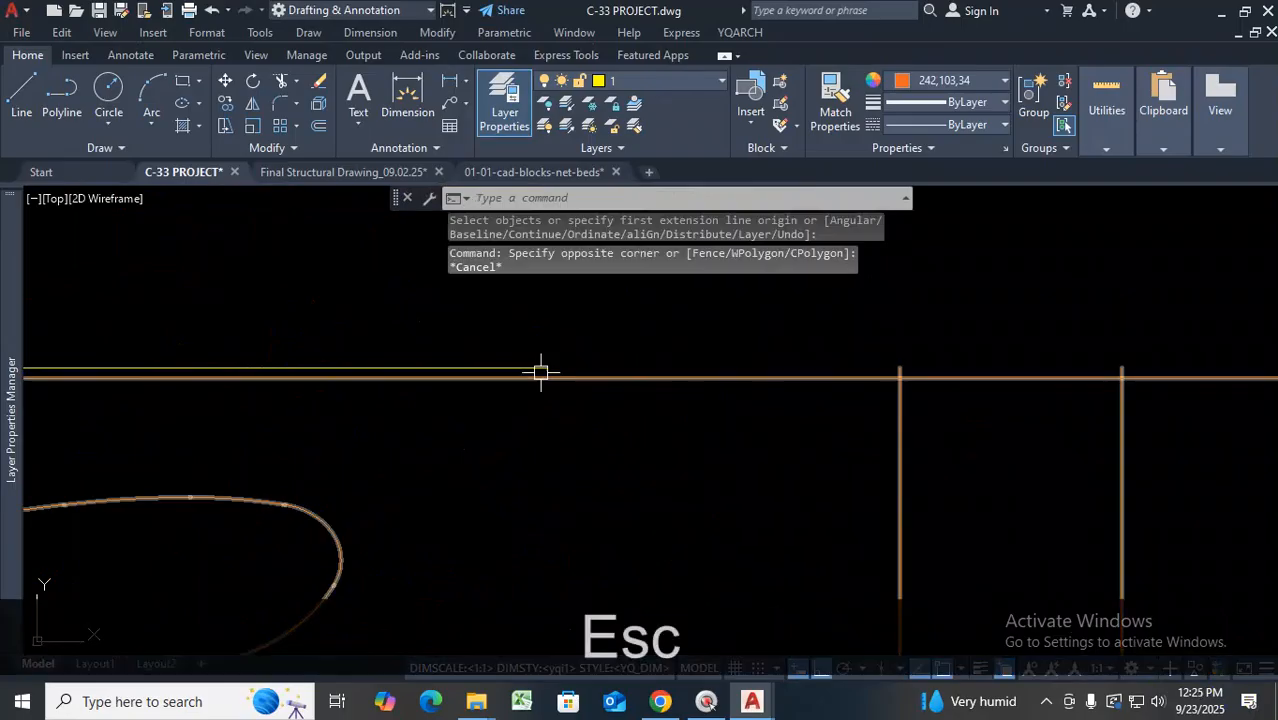
pyautogui.click(540, 368)
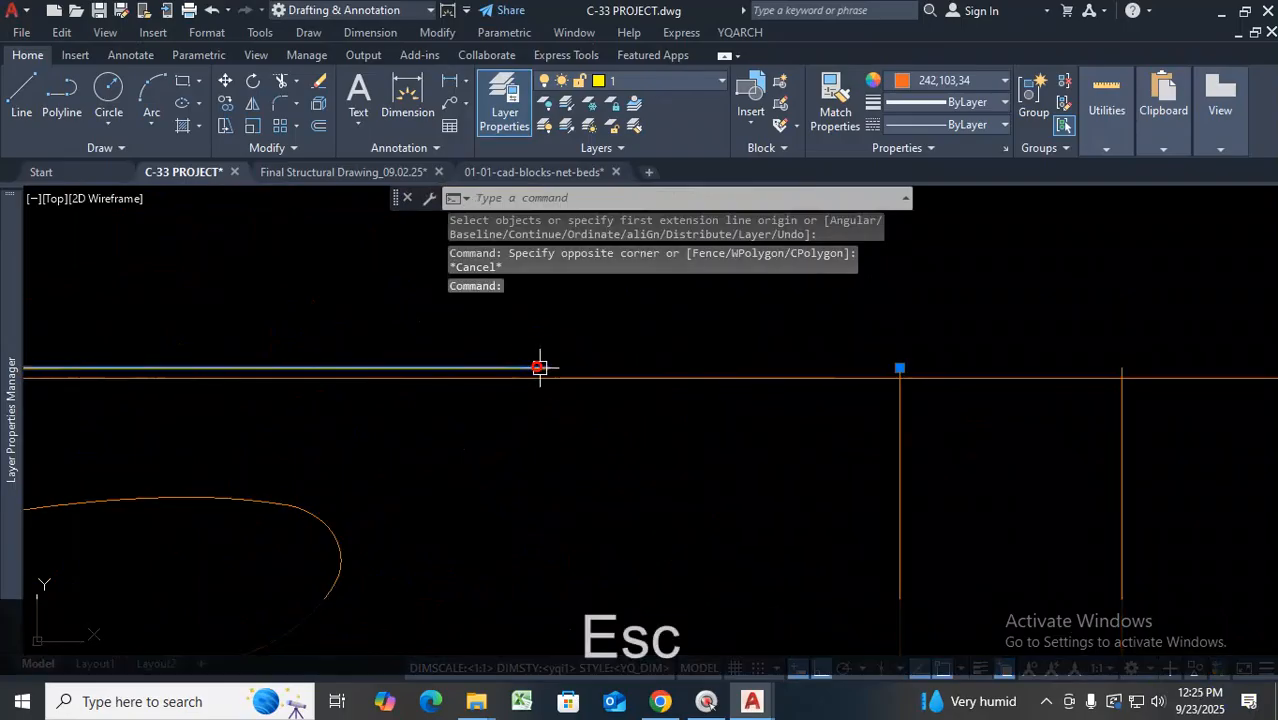
pyautogui.scroll(5, 930, 372)
pyautogui.scroll(4, 860, 372)
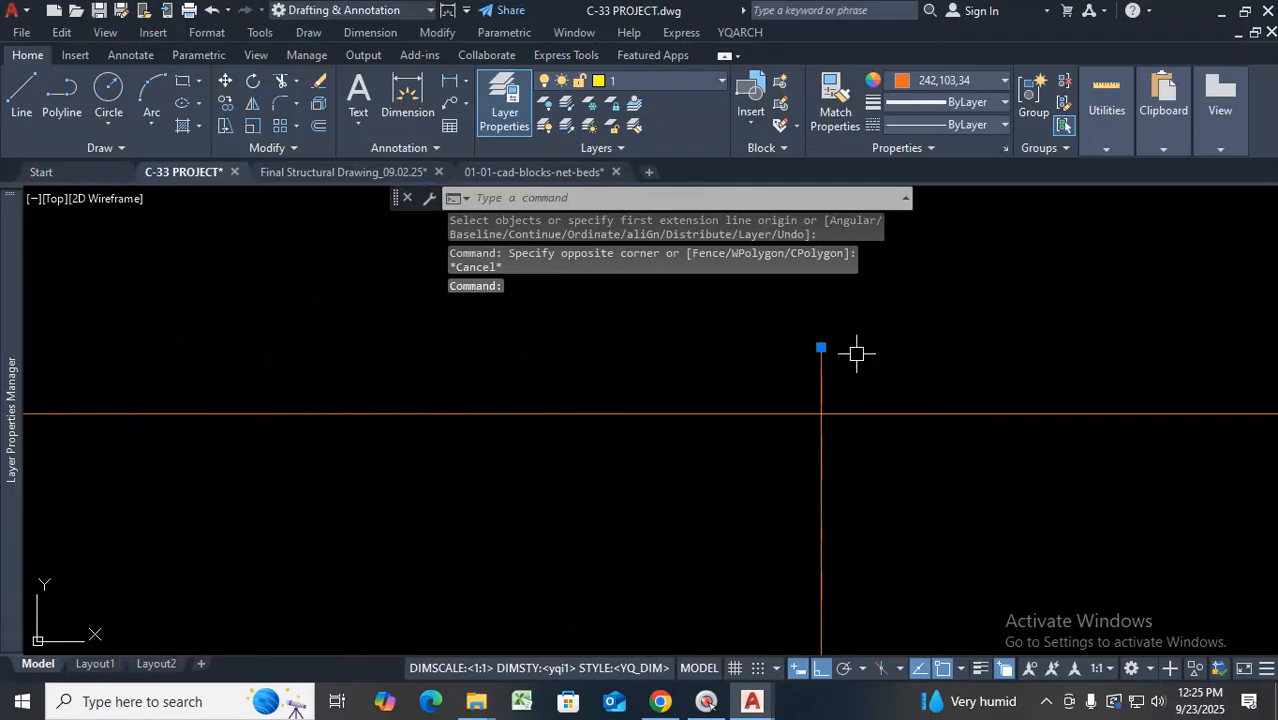
pyautogui.click(821, 347)
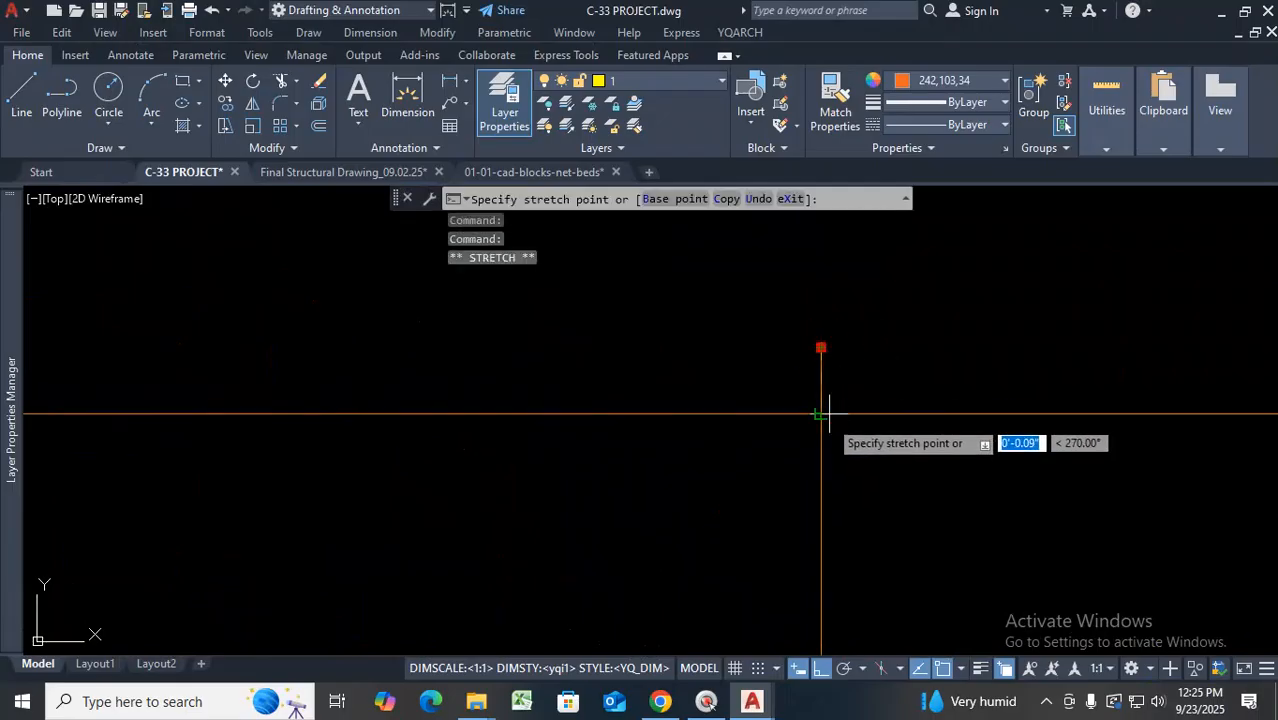
pyautogui.click(818, 413)
pyautogui.press('Escape')
pyautogui.scroll(-6, 885, 375)
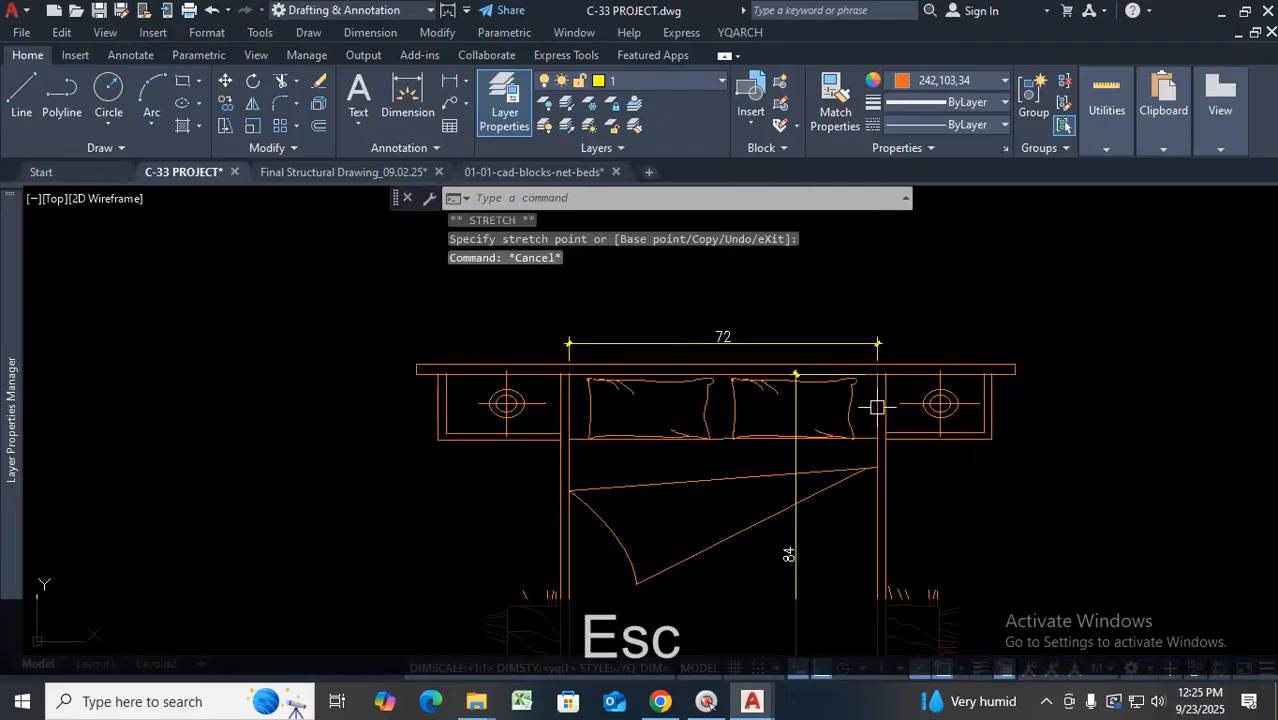
# Examine the scaled bed block with its width and length dimensions, and its location relative to the other bed
pyautogui.scroll(4, 788, 592)
pyautogui.scroll(-4, 790, 585)
pyautogui.scroll(2, 850, 551)
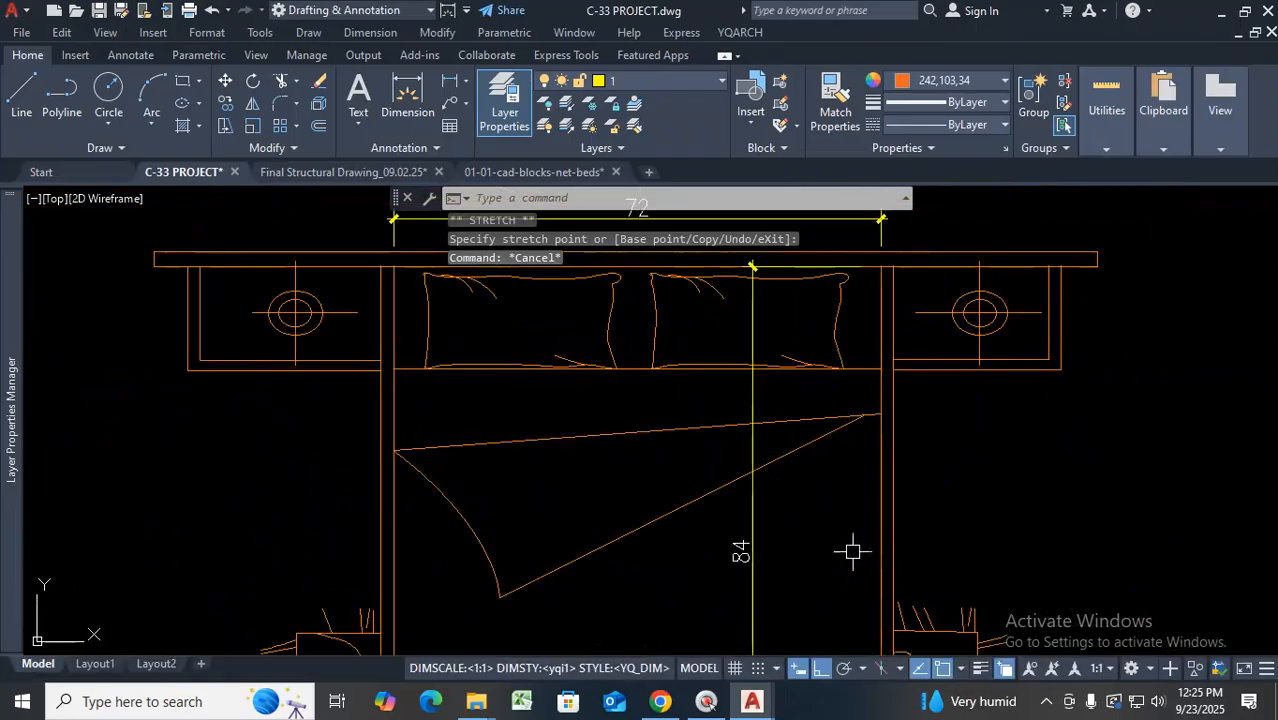
pyautogui.scroll(-4, 815, 485)
pyautogui.scroll(4, 810, 476)
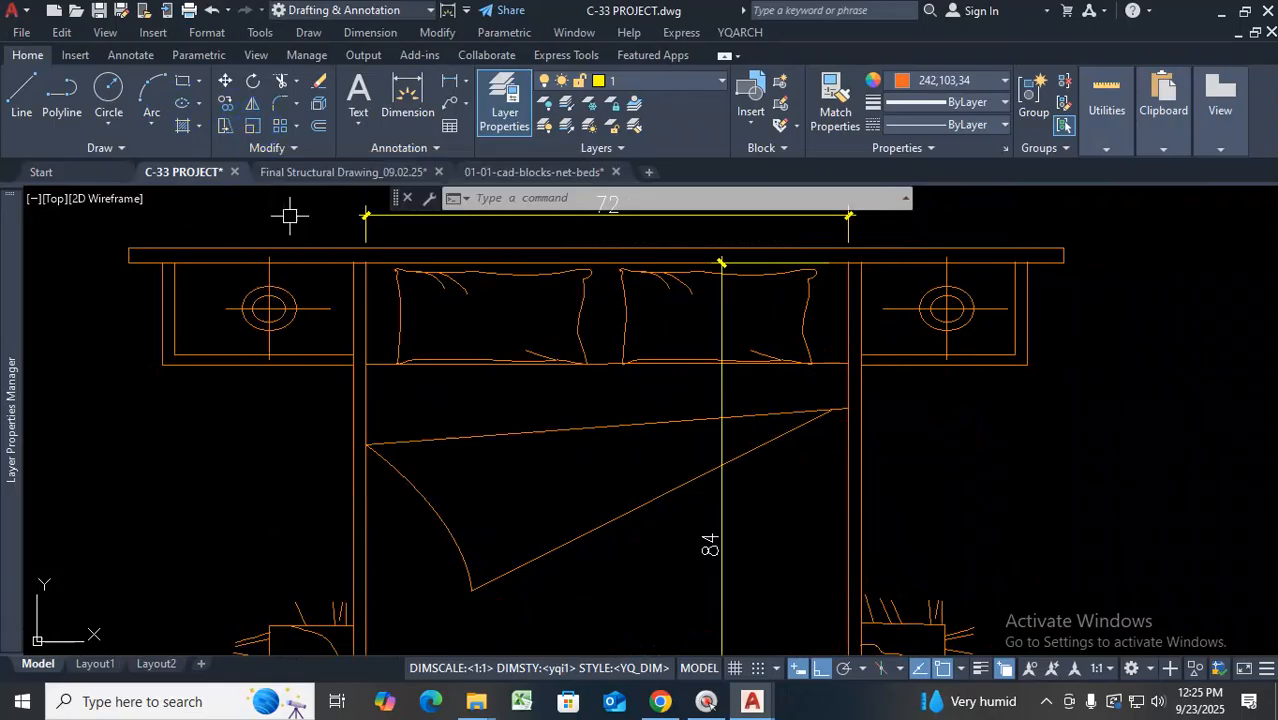
pyautogui.scroll(-6, 610, 390)
pyautogui.scroll(6, 642, 380)
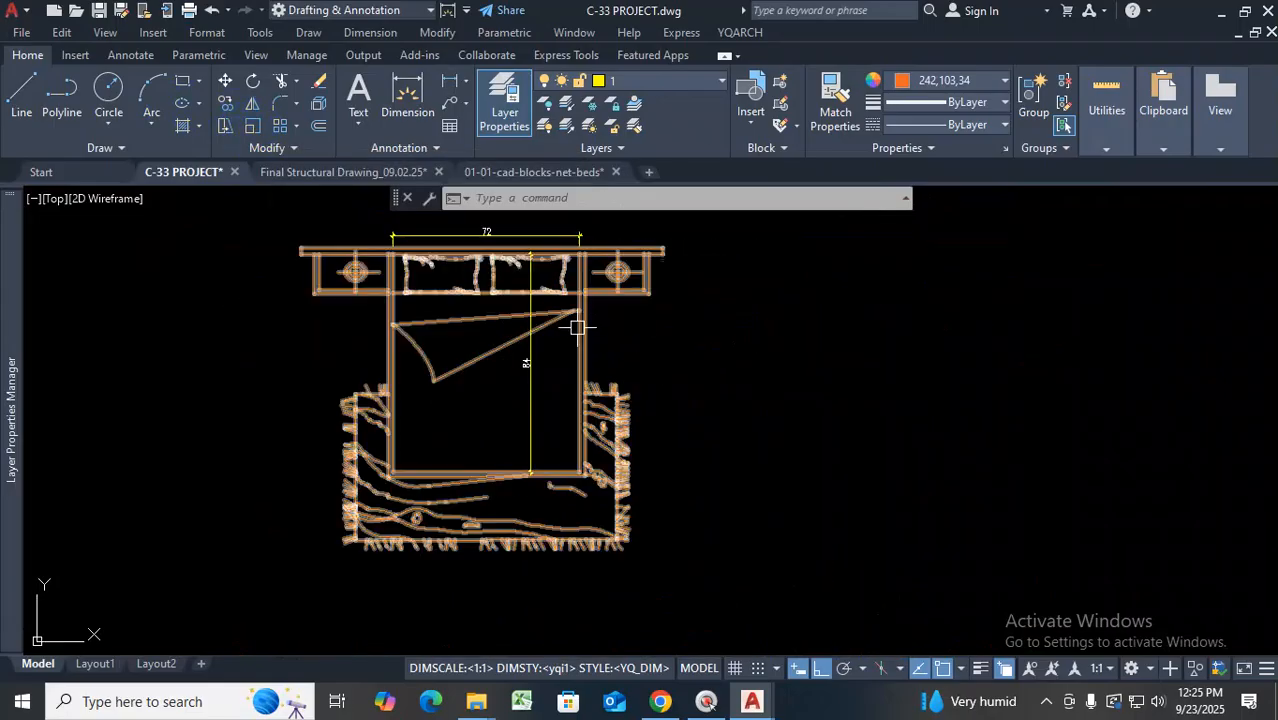
pyautogui.scroll(-2, 540, 280)
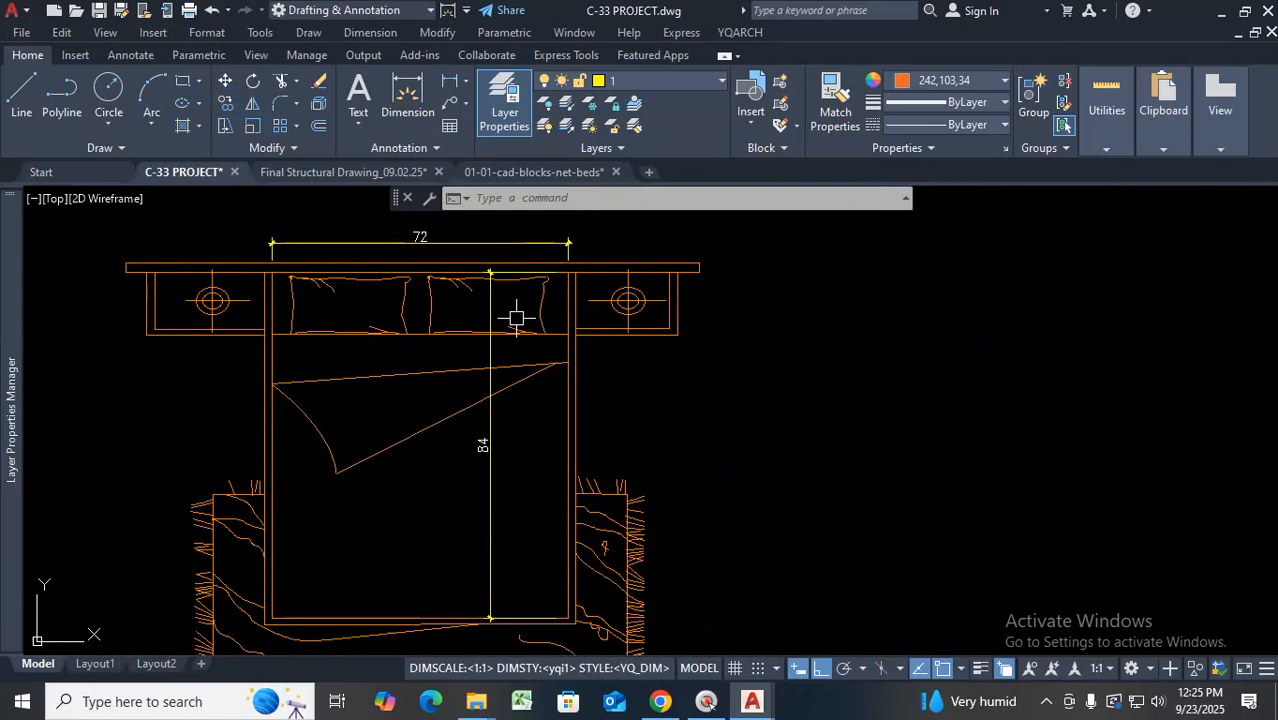
pyautogui.scroll(-6, 516, 320)
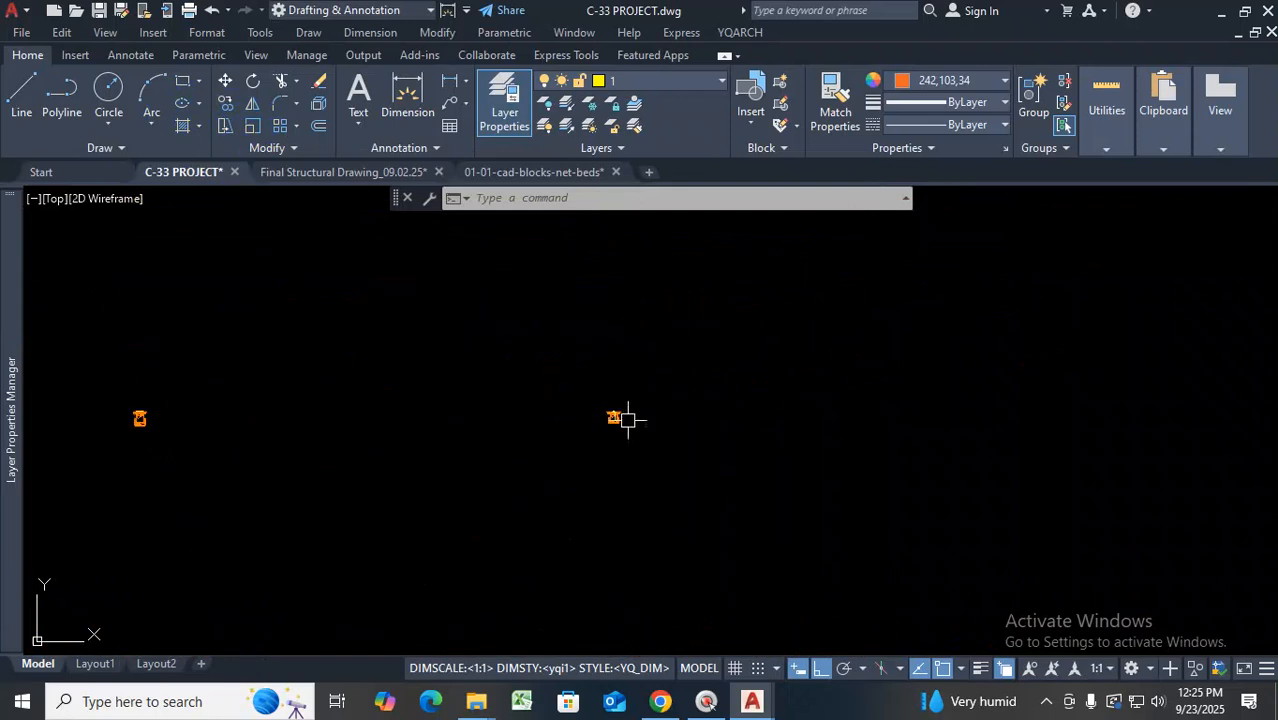
pyautogui.scroll(10, 593, 440)
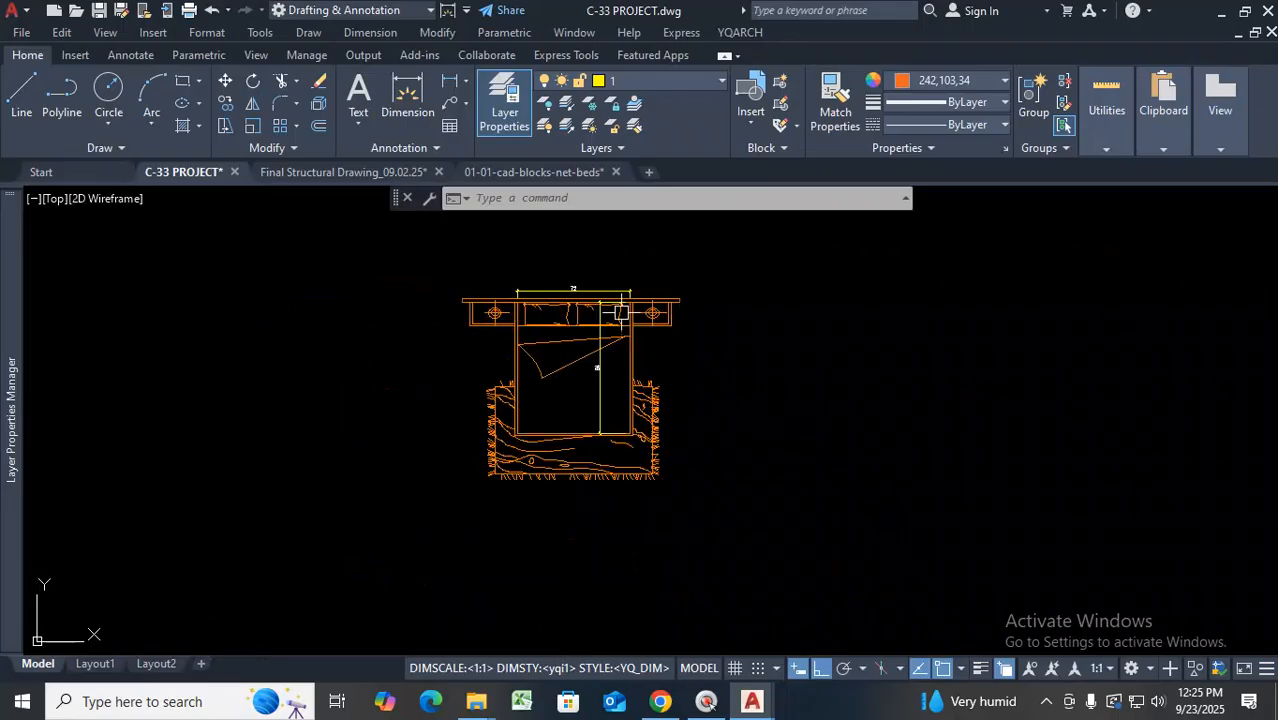
pyautogui.scroll(-8, 760, 430)
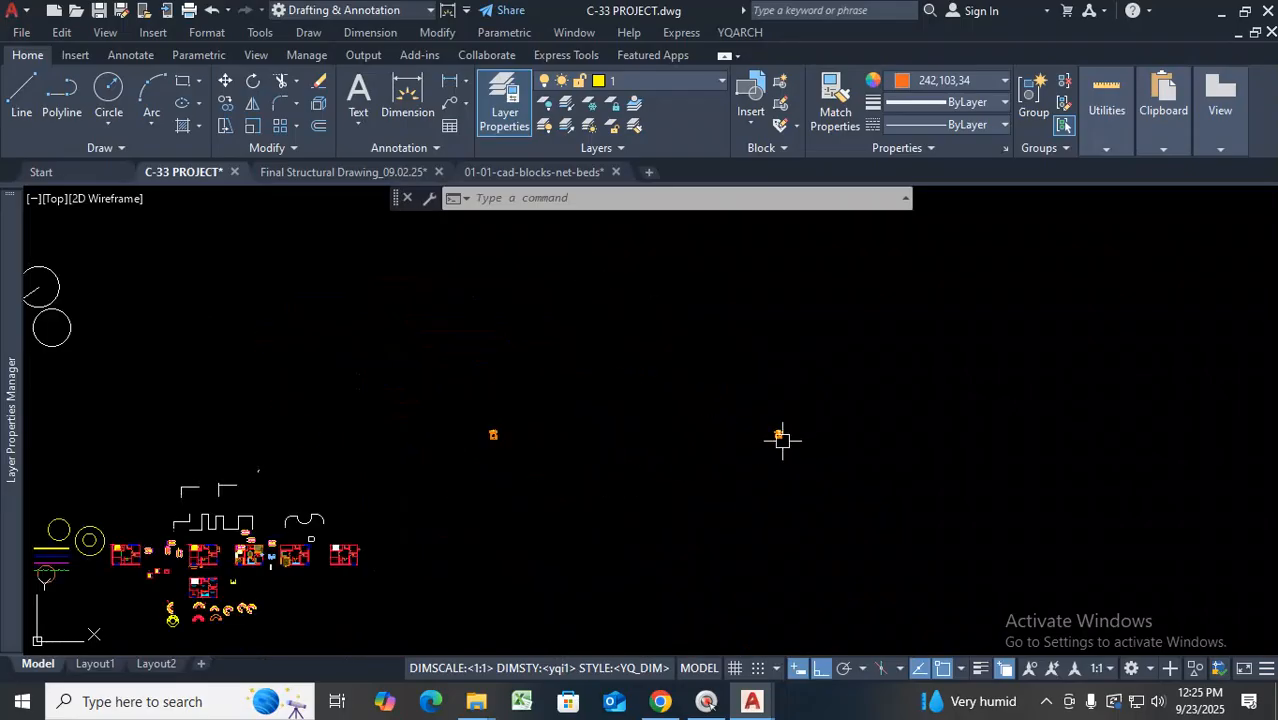
pyautogui.scroll(5, 705, 362)
pyautogui.press('Escape')
pyautogui.press('Escape')
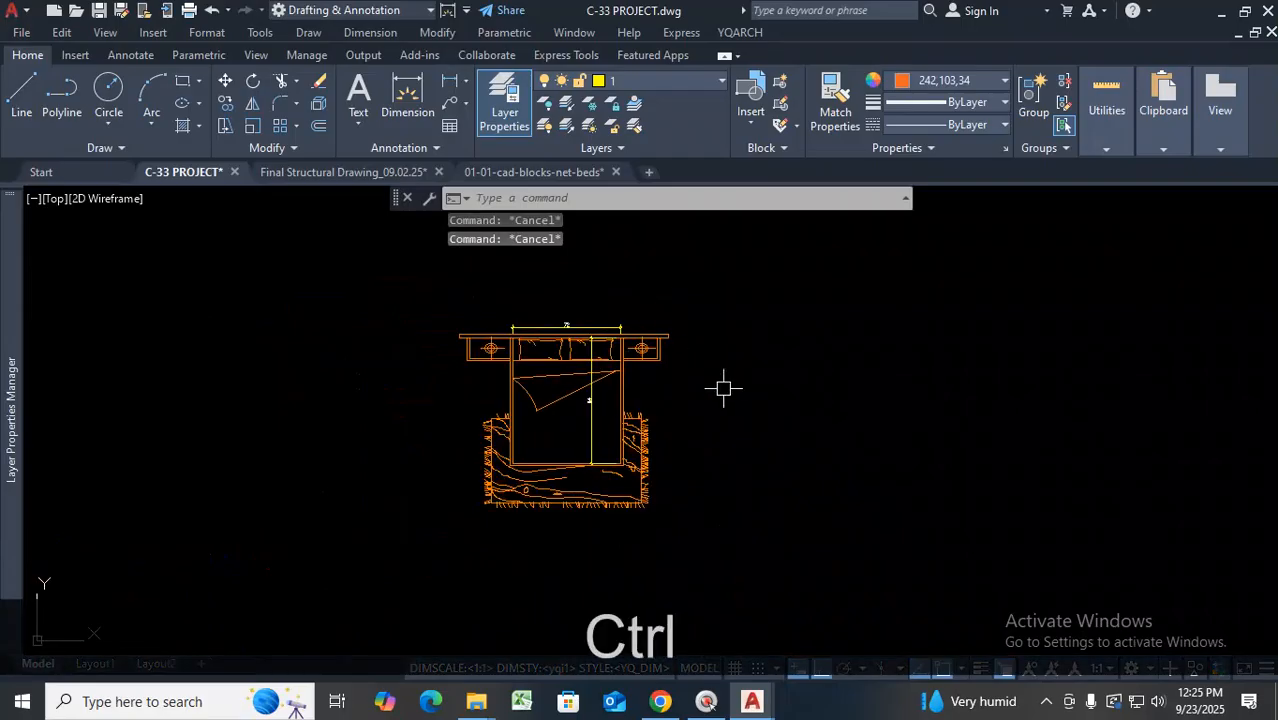
# Undo the dimension grip edit, both bed dimensions and the XY Scale of the bed block
pyautogui.hotkey('ctrl', 'z')
pyautogui.hotkey('ctrl', 'z')
pyautogui.hotkey('ctrl', 'z')
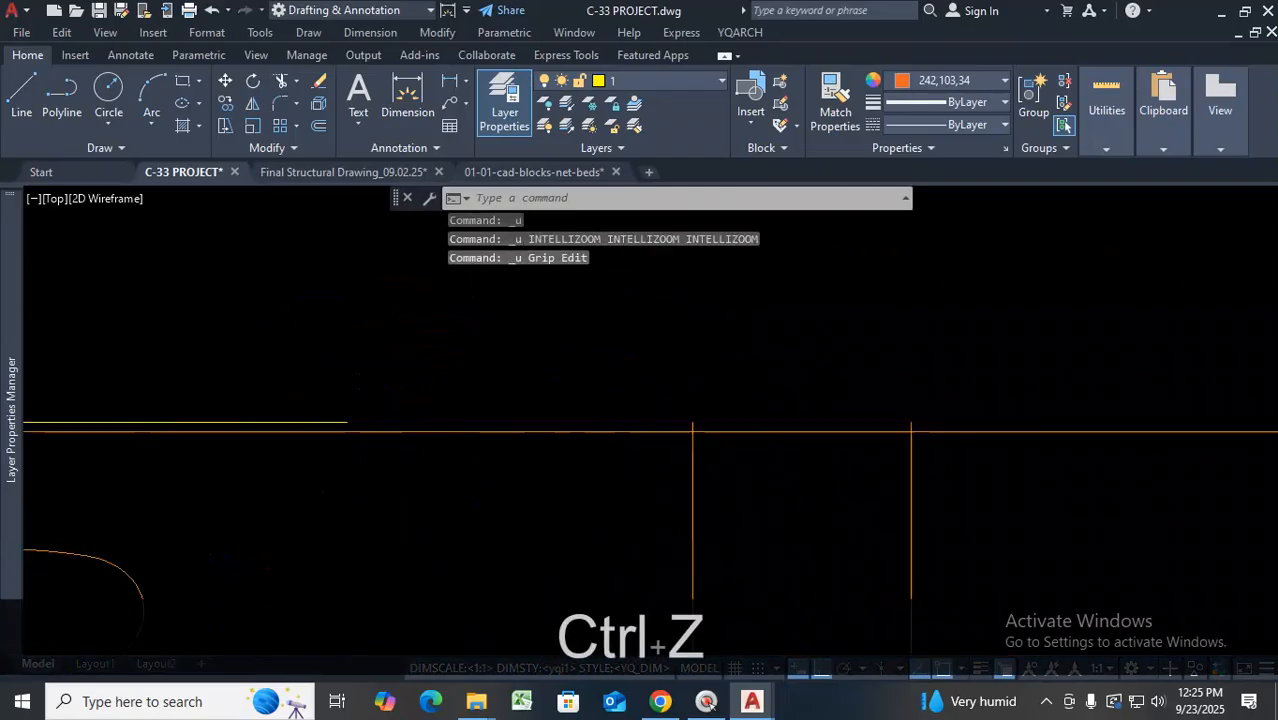
pyautogui.scroll(-5, 690, 370)
pyautogui.scroll(2, 713, 451)
pyautogui.hotkey('ctrl', 'z')
pyautogui.hotkey('ctrl', 'z')
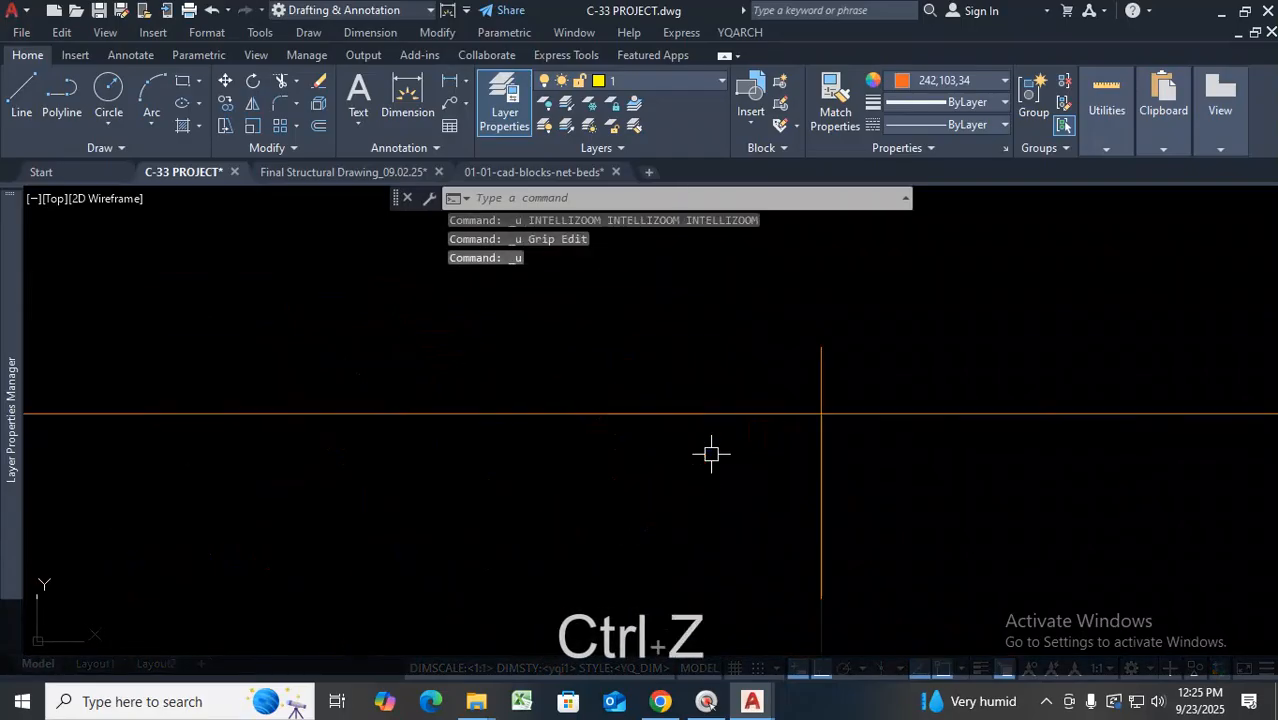
pyautogui.hotkey('ctrl', 'z')
pyautogui.hotkey('ctrl', 'z')
pyautogui.scroll(-5, 713, 439)
pyautogui.scroll(5, 690, 404)
pyautogui.hotkey('ctrl', 'z')
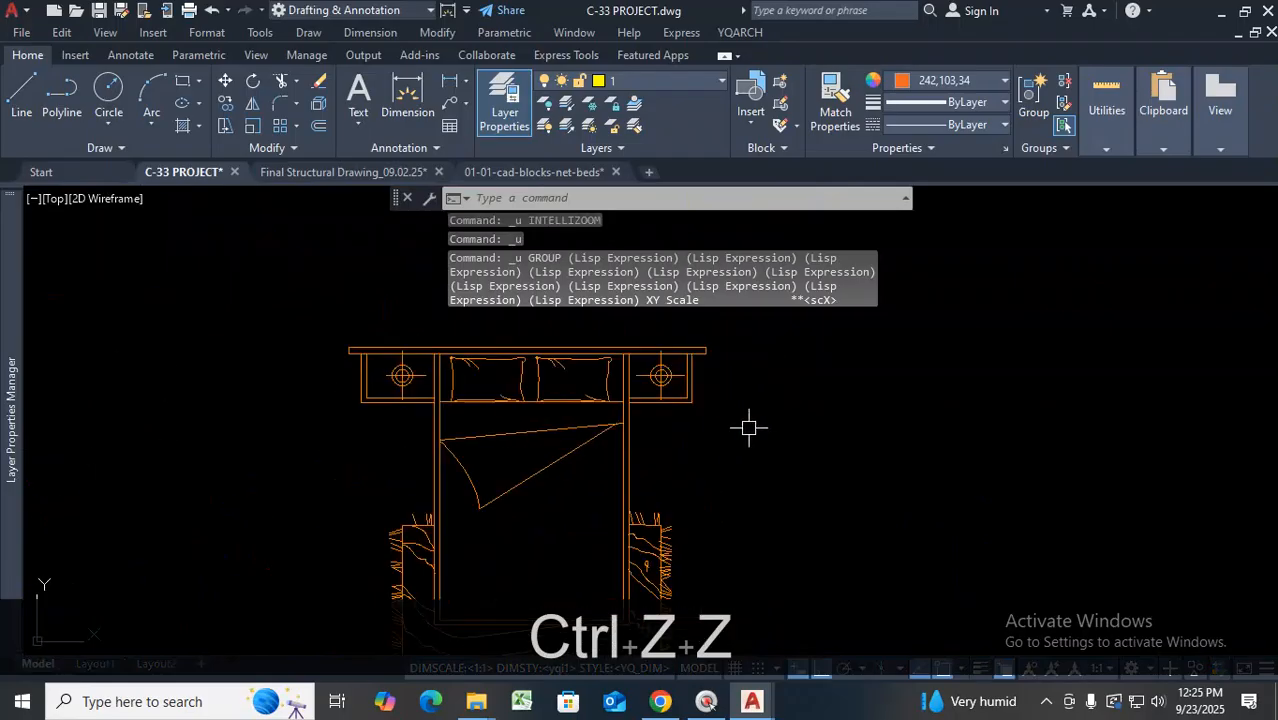
# Start YQArch's XY Scale (SCX) on the bed block, with the midpoint of the headboard's upper edge as base point
pyautogui.write('scx')
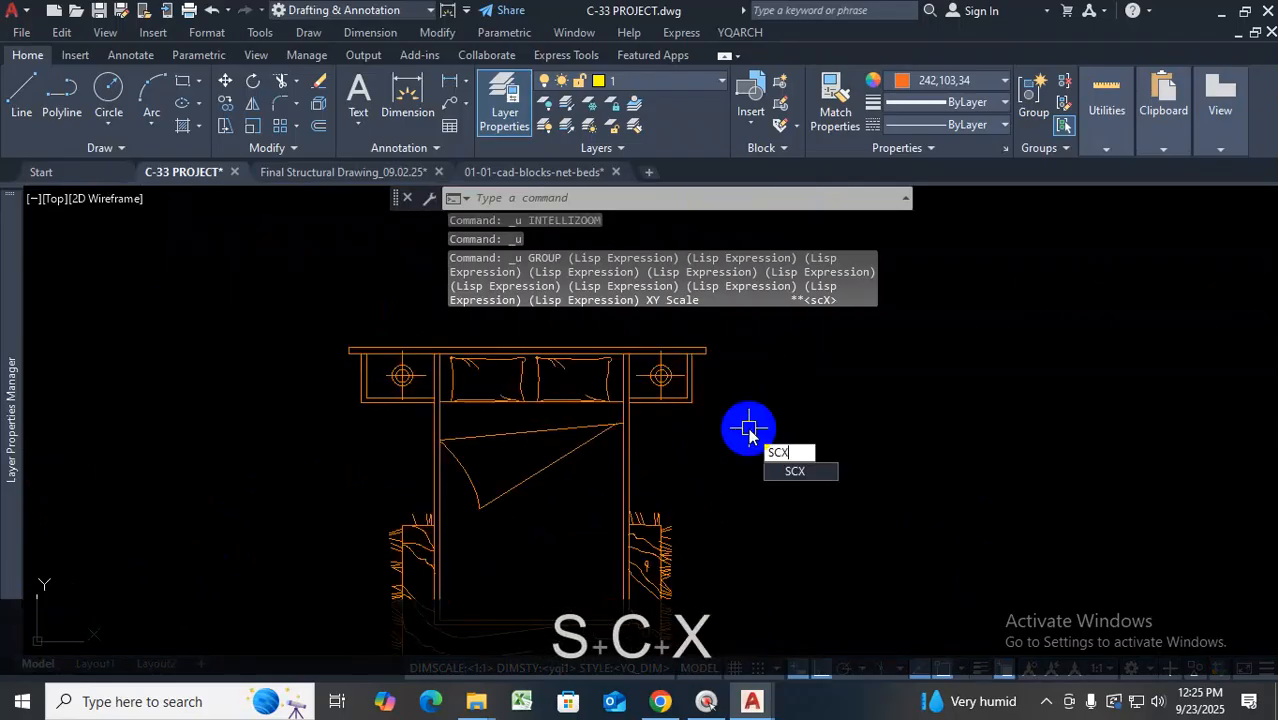
pyautogui.press('Return')
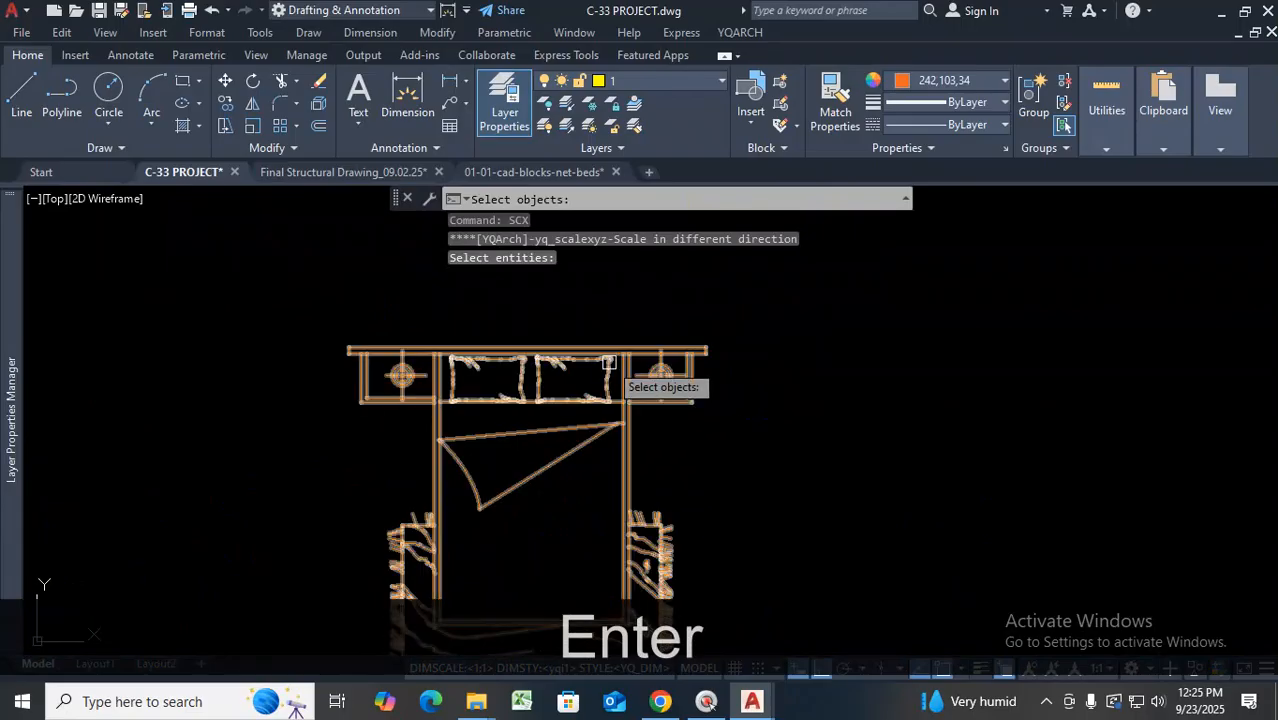
pyautogui.click(697, 350)
pyautogui.press('space')
pyautogui.scroll(5, 585, 357)
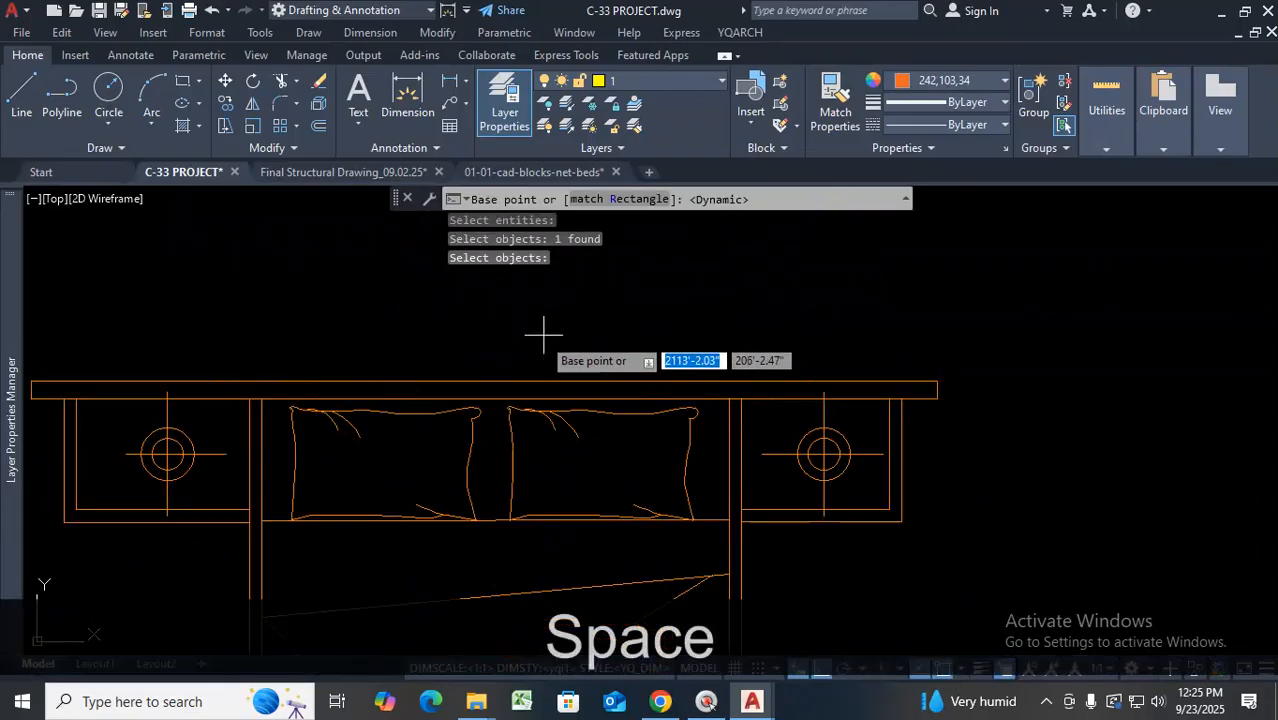
pyautogui.click(485, 380)
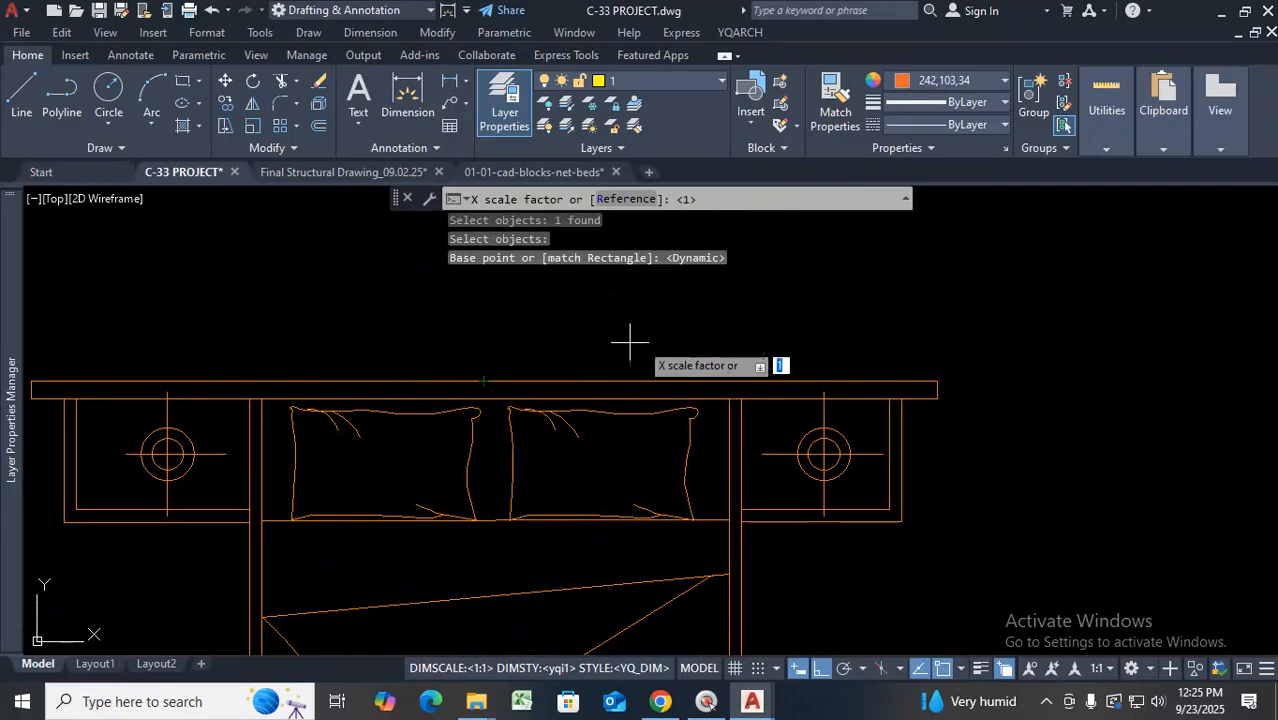
# Scale the bed's X direction by reference, from the left rail's inner edge to the right rail's inner edge, with new length 6'
pyautogui.click(463, 182)
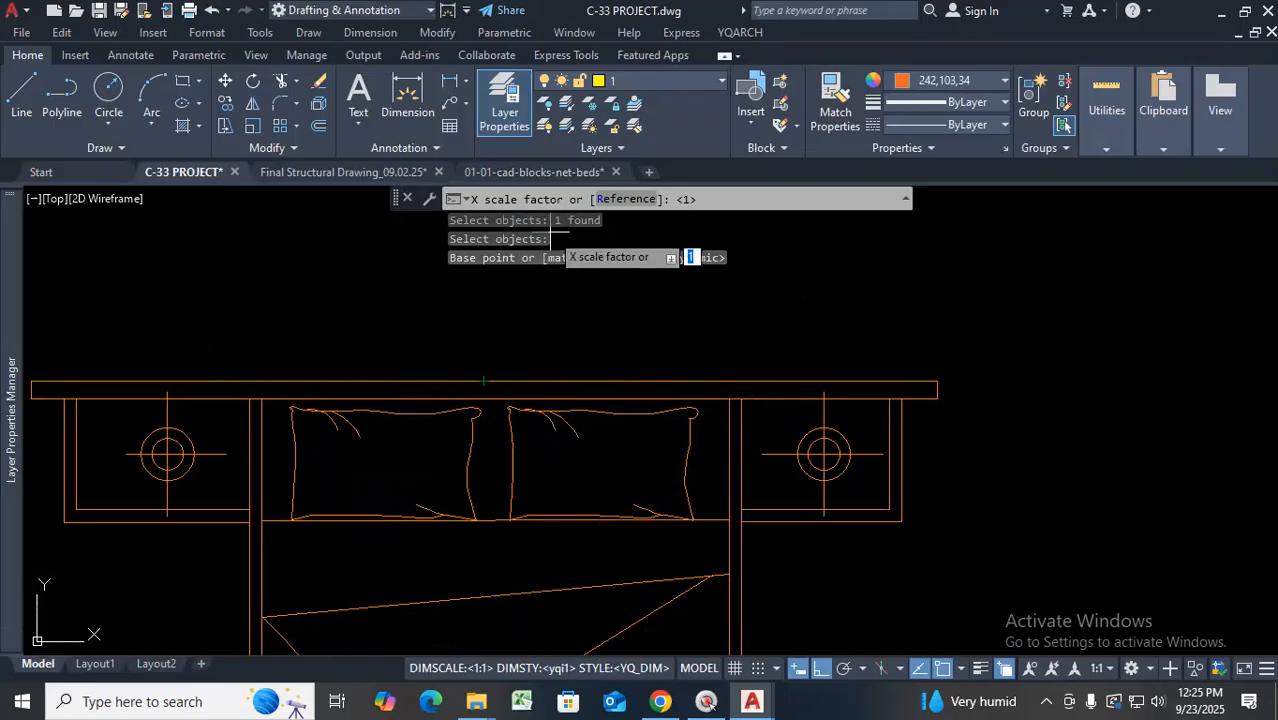
pyautogui.click(607, 203)
pyautogui.write('r')
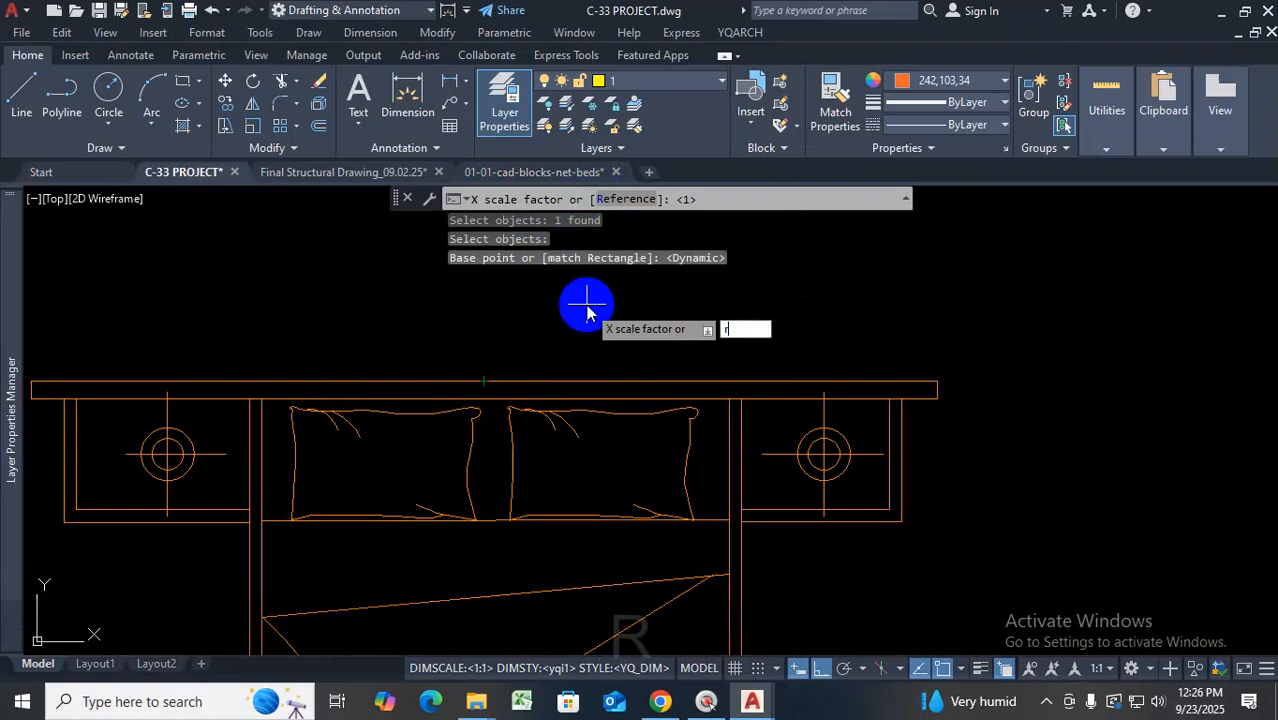
pyautogui.press('space')
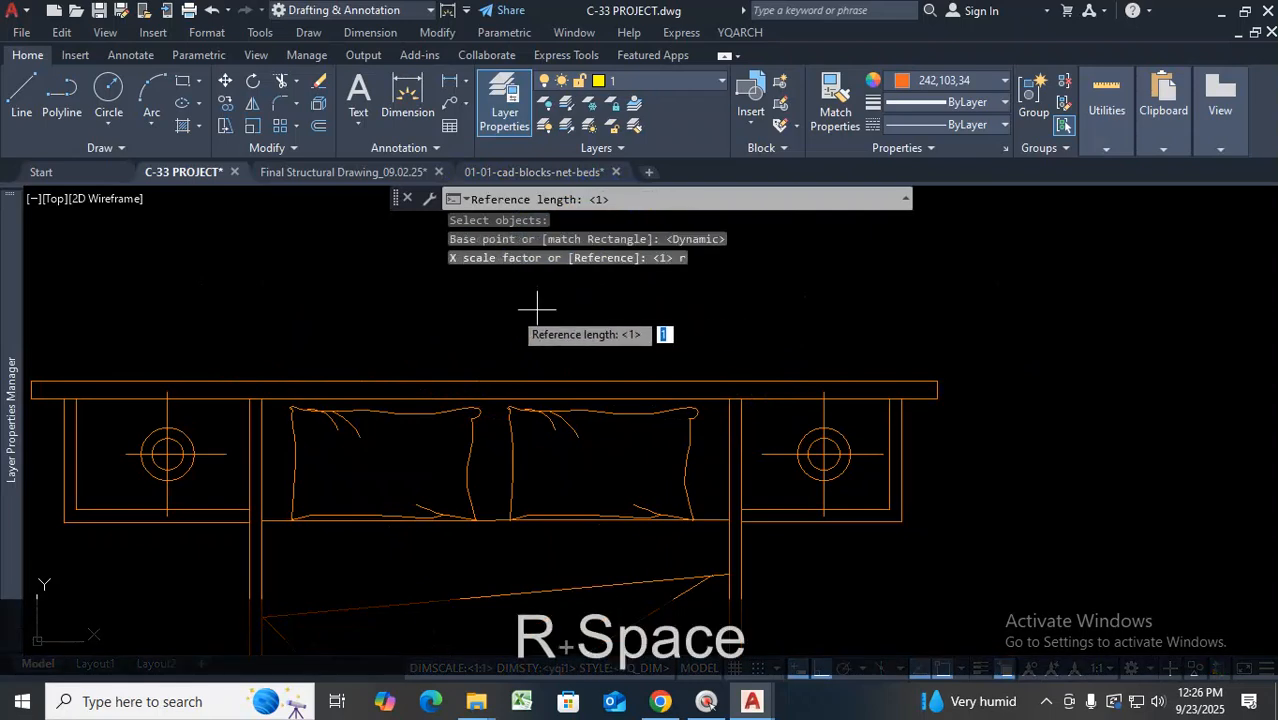
pyautogui.click(262, 398)
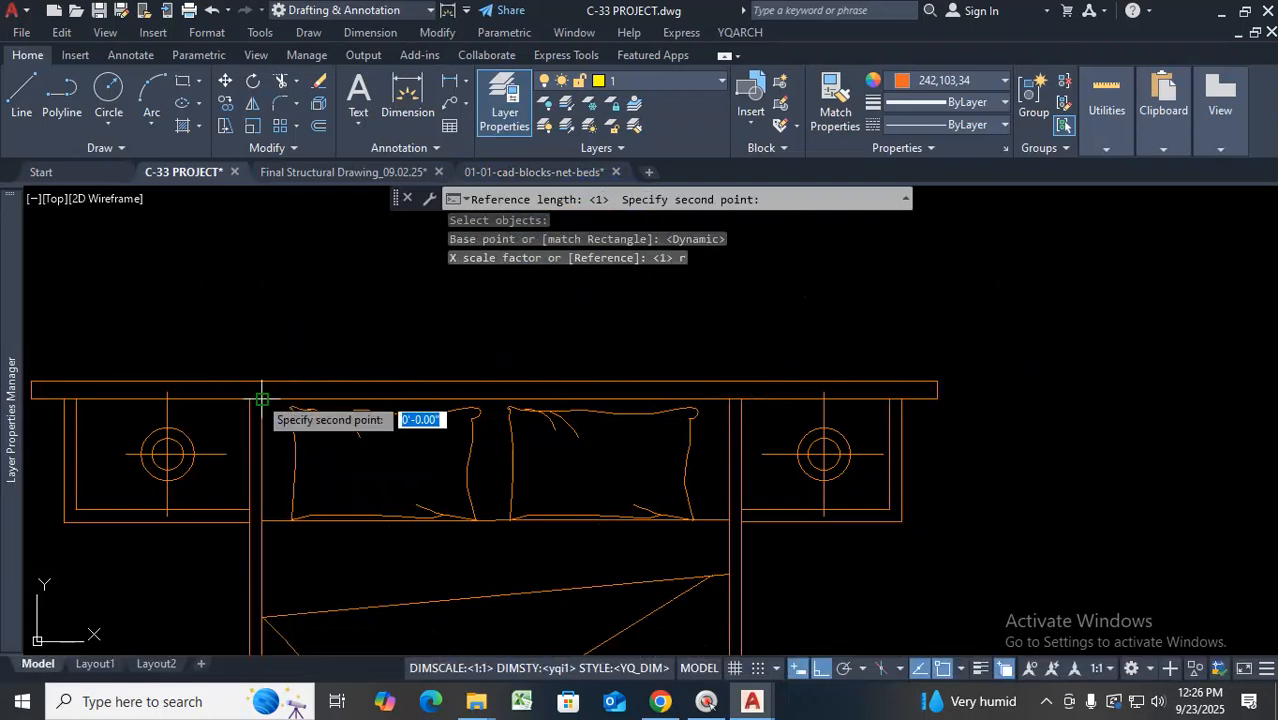
pyautogui.click(729, 398)
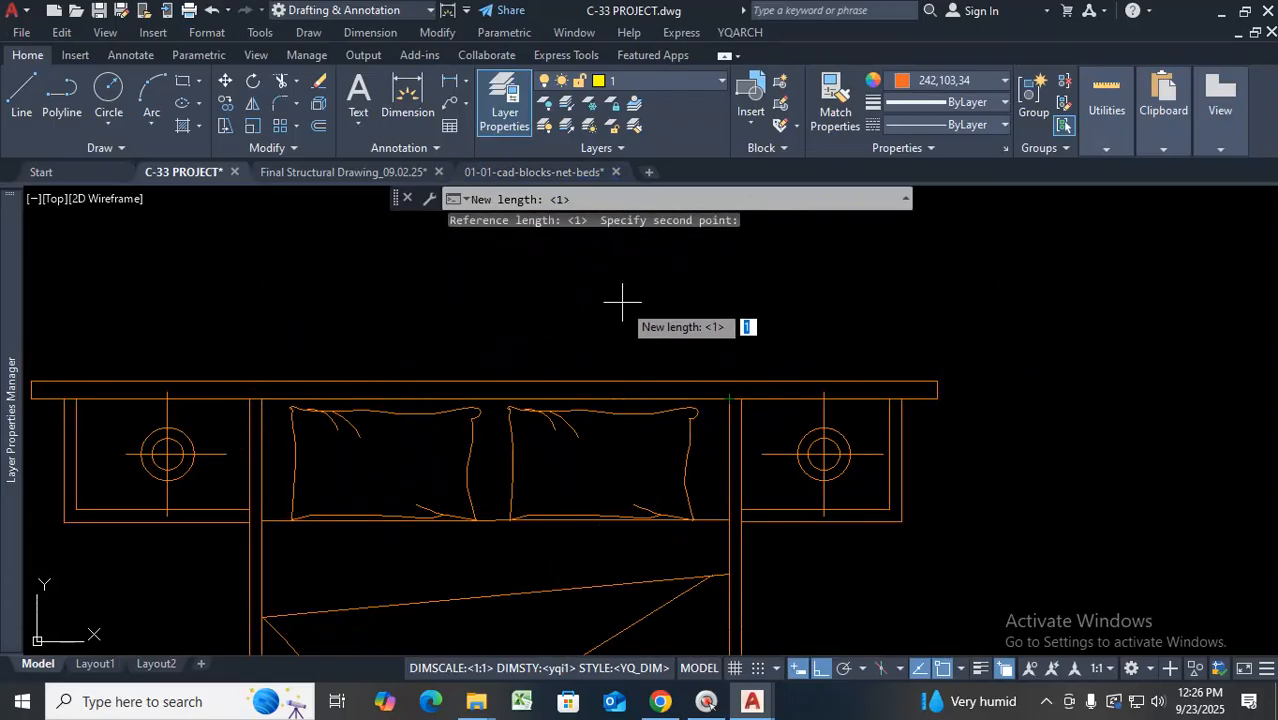
pyautogui.write("6'")
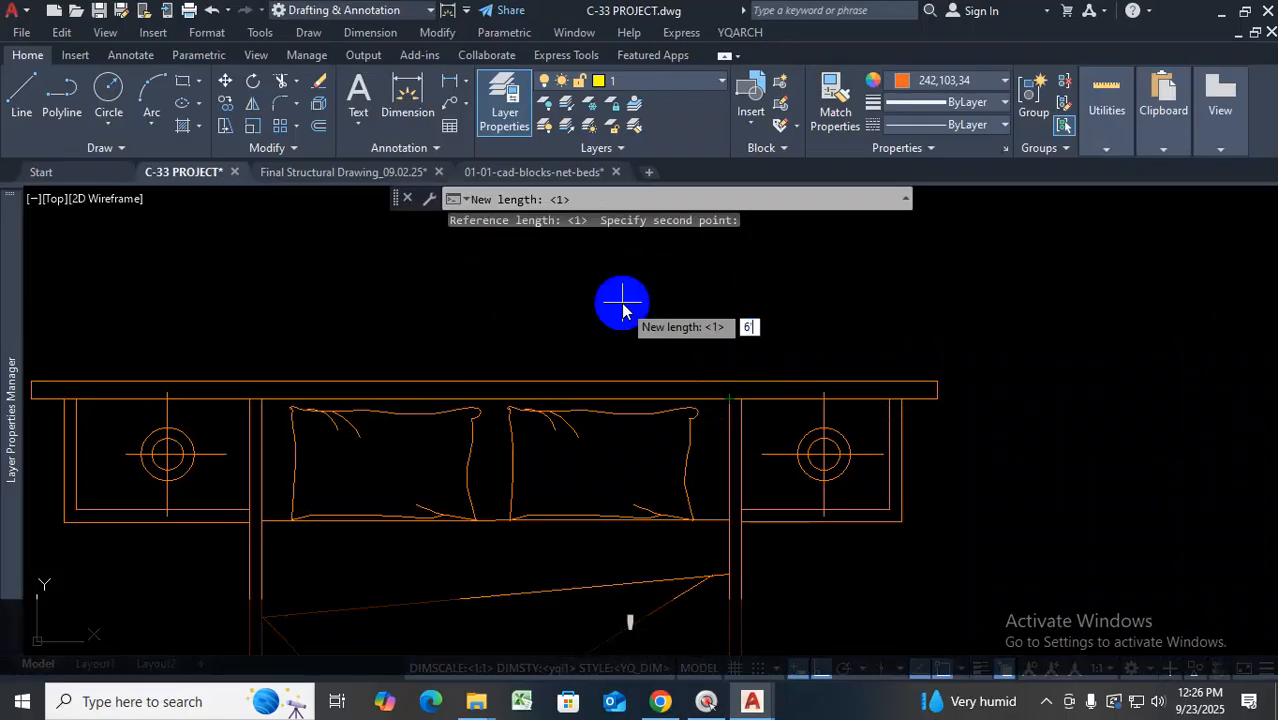
pyautogui.press('Return')
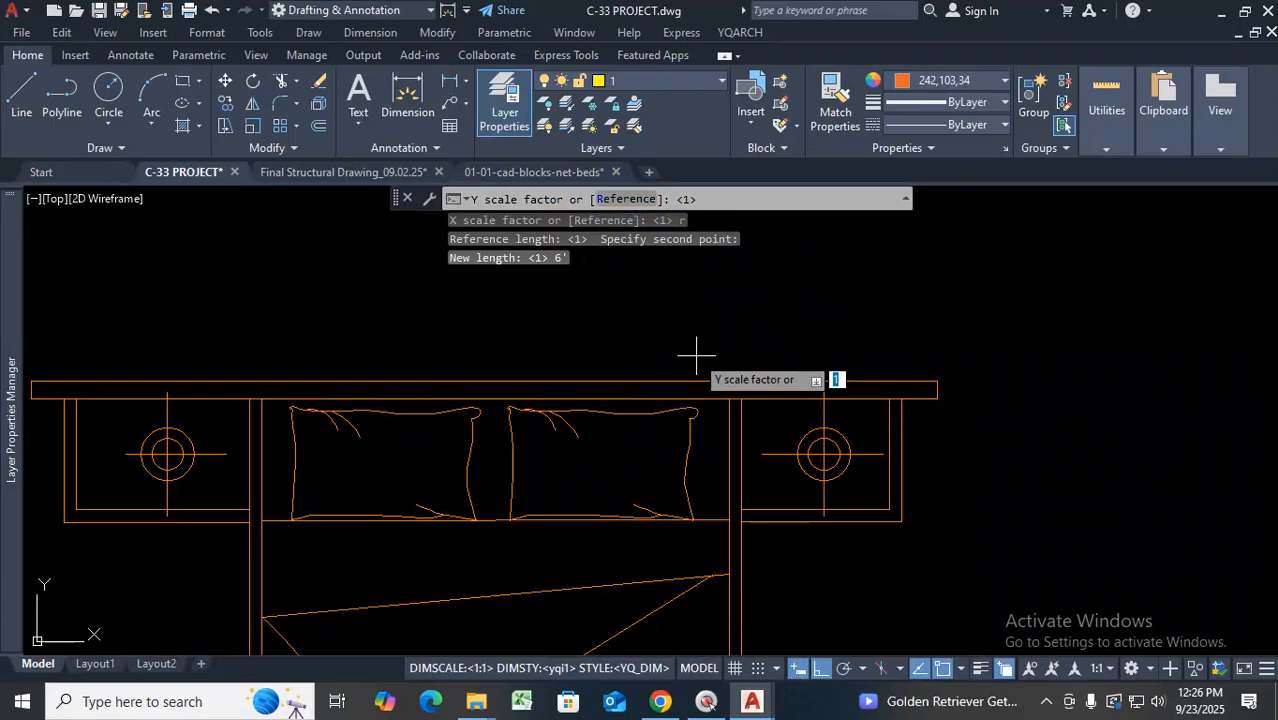
# Scale the Y direction by reference from the left rail's inner top to the inner foot corner, new length 7', keeping Z factor 1
pyautogui.click(617, 206)
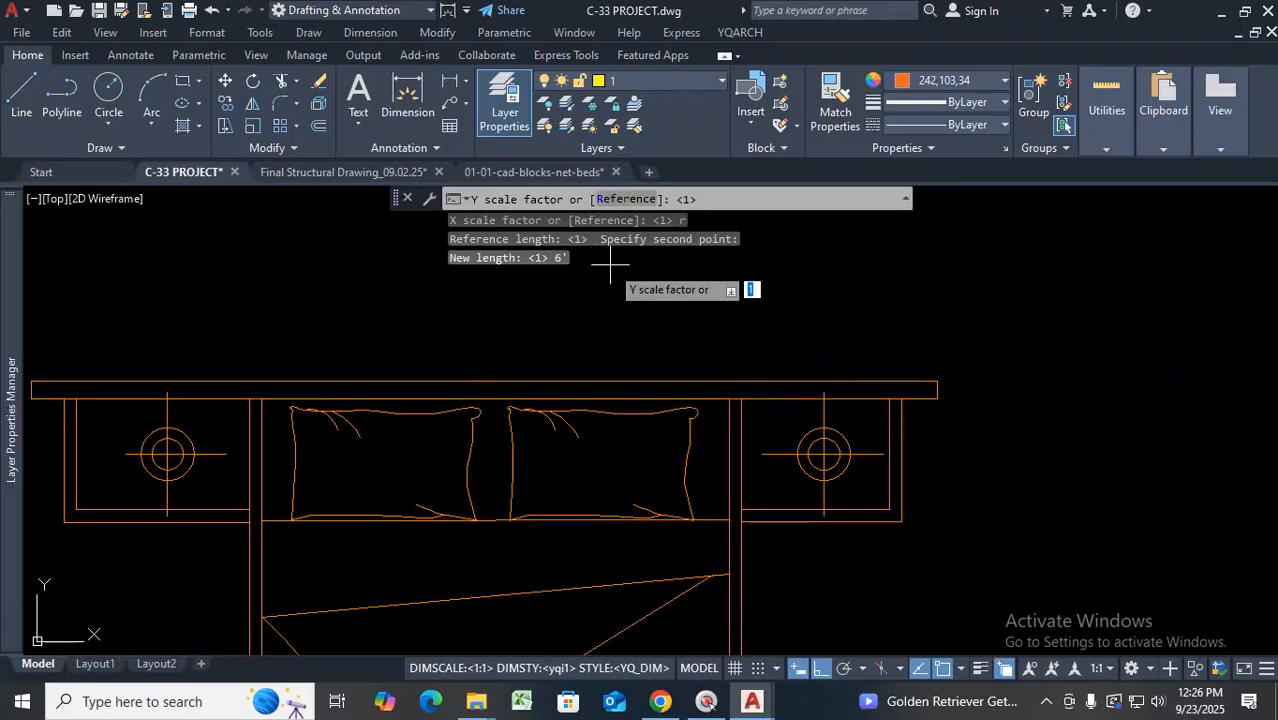
pyautogui.write('r')
pyautogui.press('space')
pyautogui.scroll(-2, 634, 289)
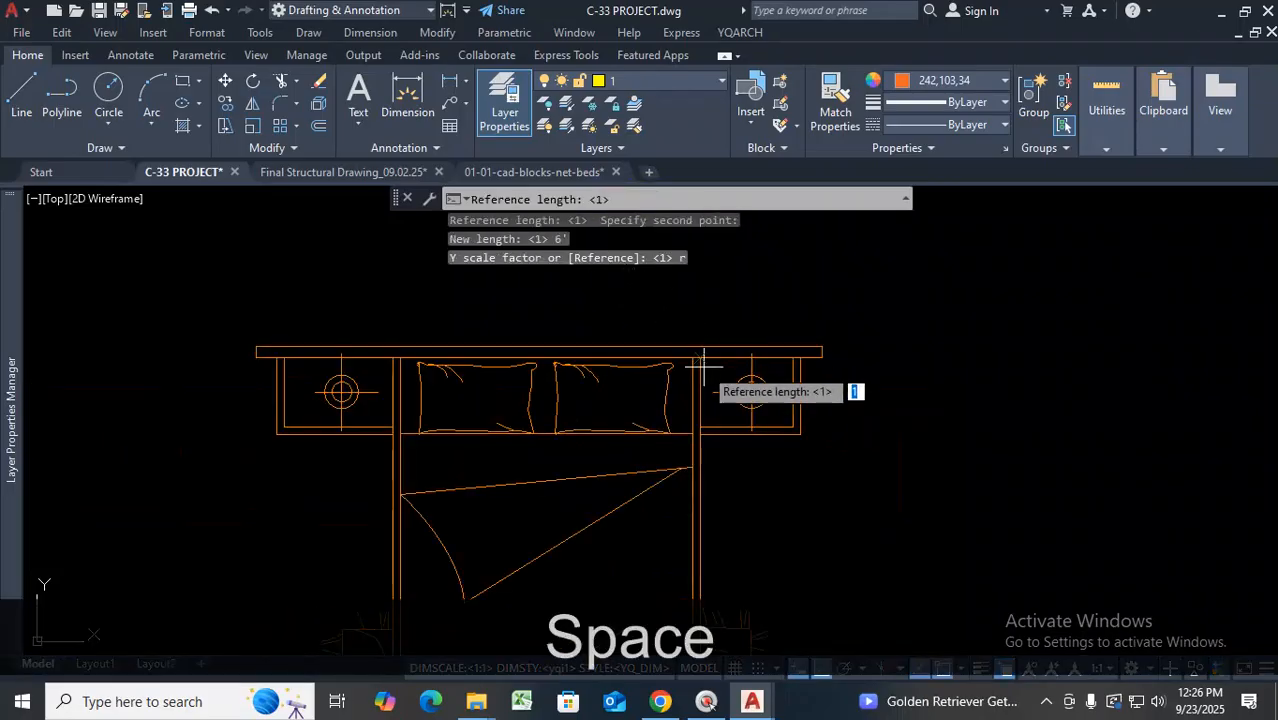
pyautogui.scroll(4, 706, 367)
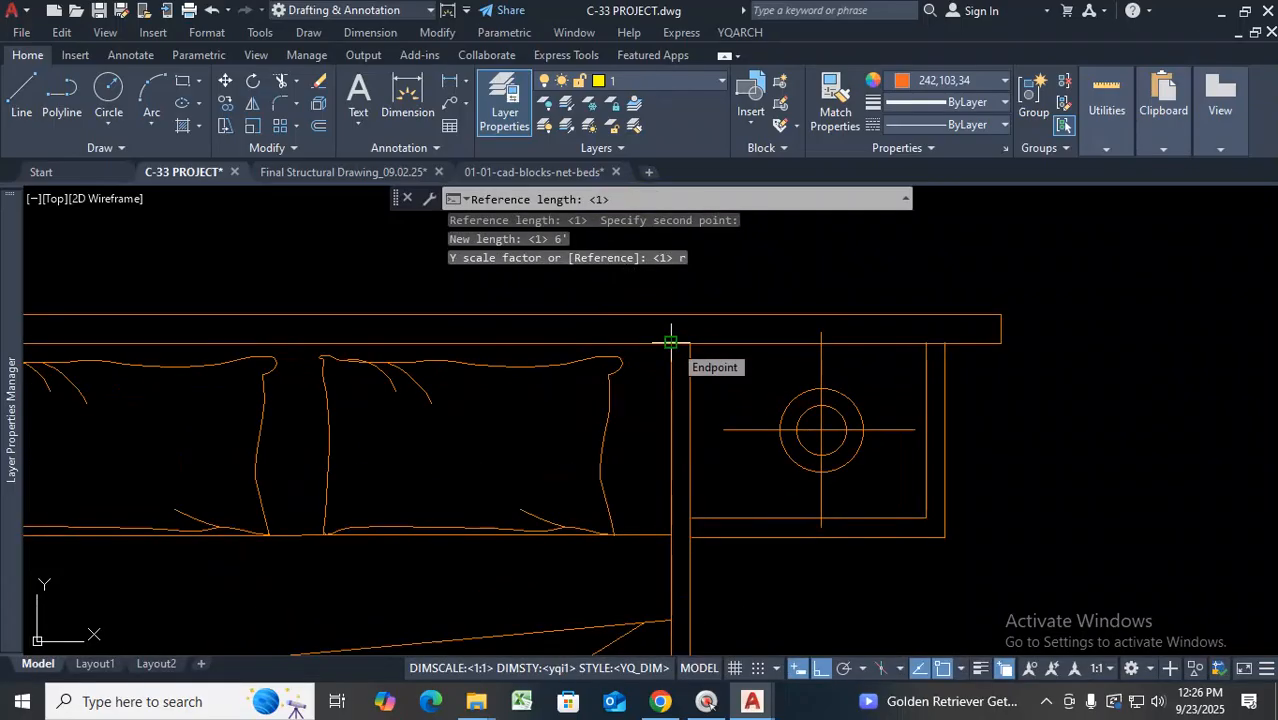
pyautogui.scroll(-1, 671, 342)
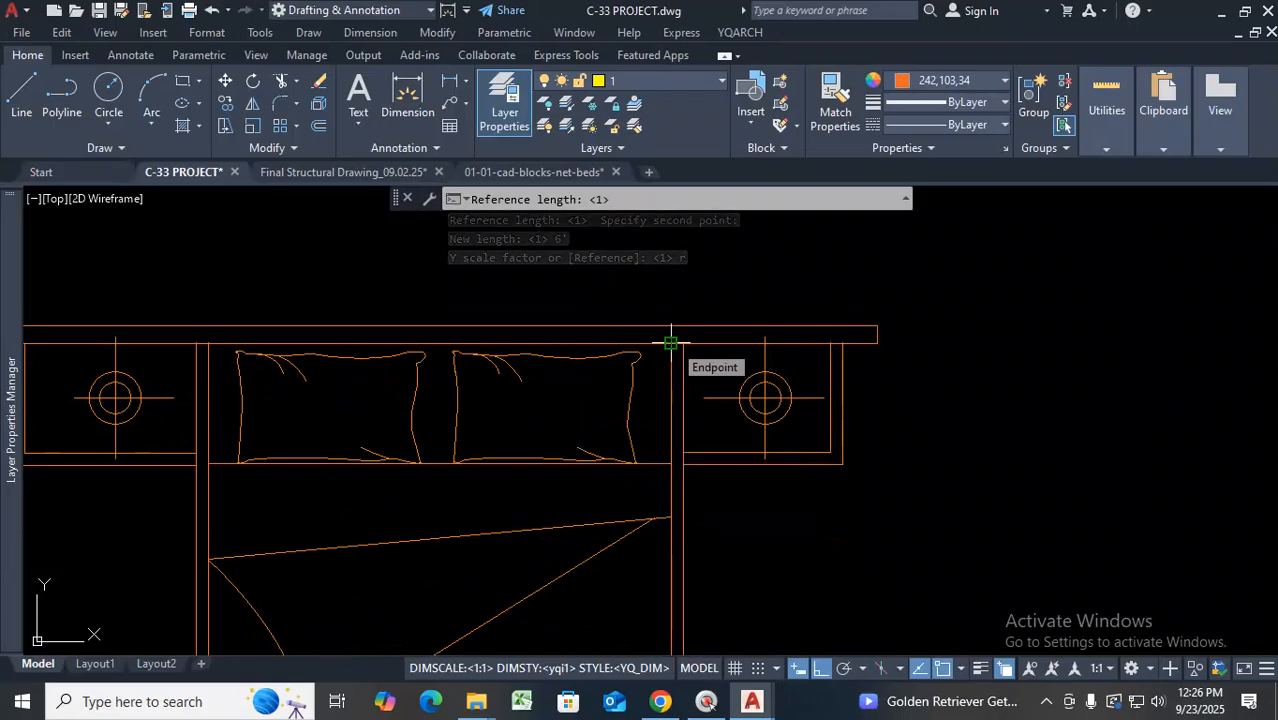
pyautogui.click(208, 342)
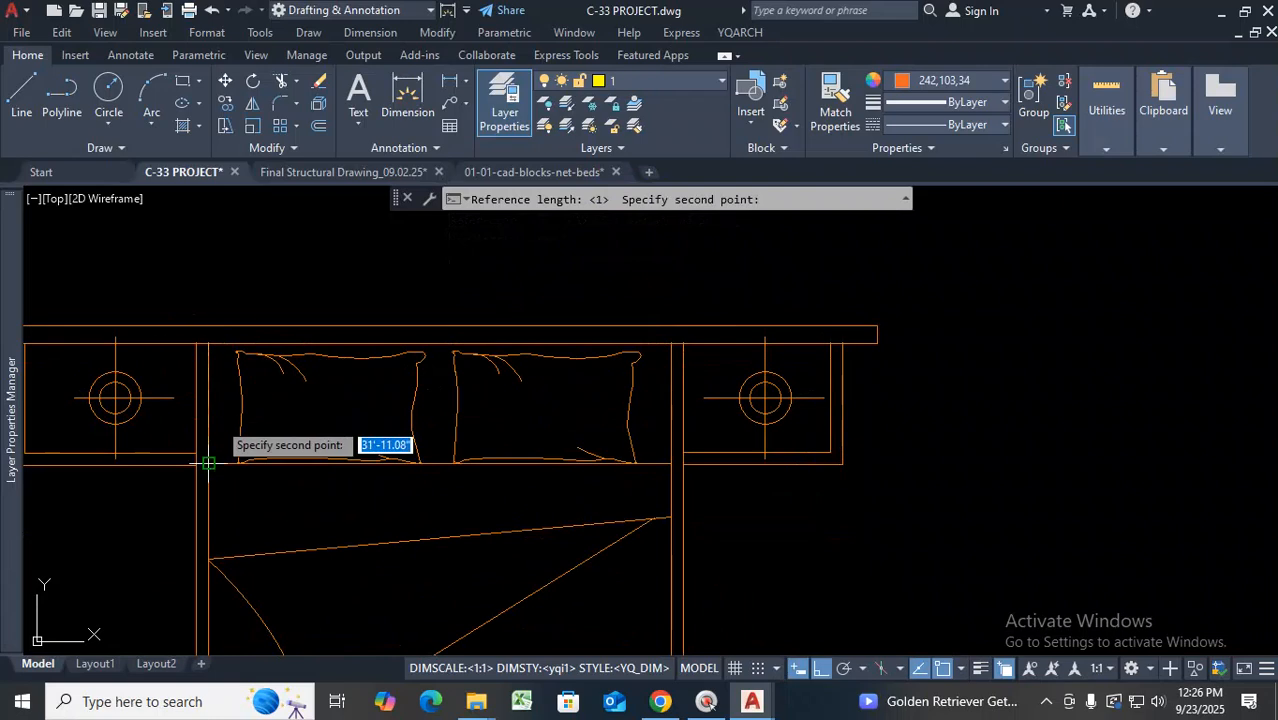
pyautogui.scroll(-3, 205, 440)
pyautogui.scroll(4, 224, 513)
pyautogui.scroll(2, 224, 513)
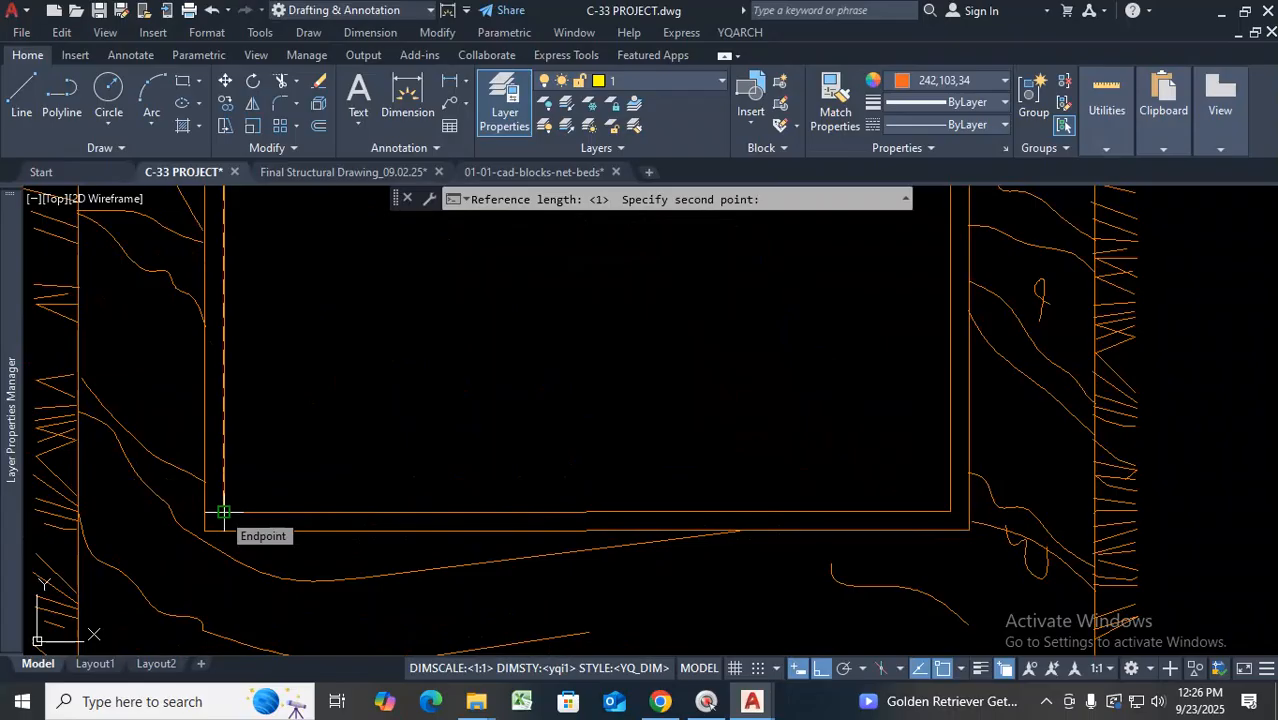
pyautogui.click(223, 513)
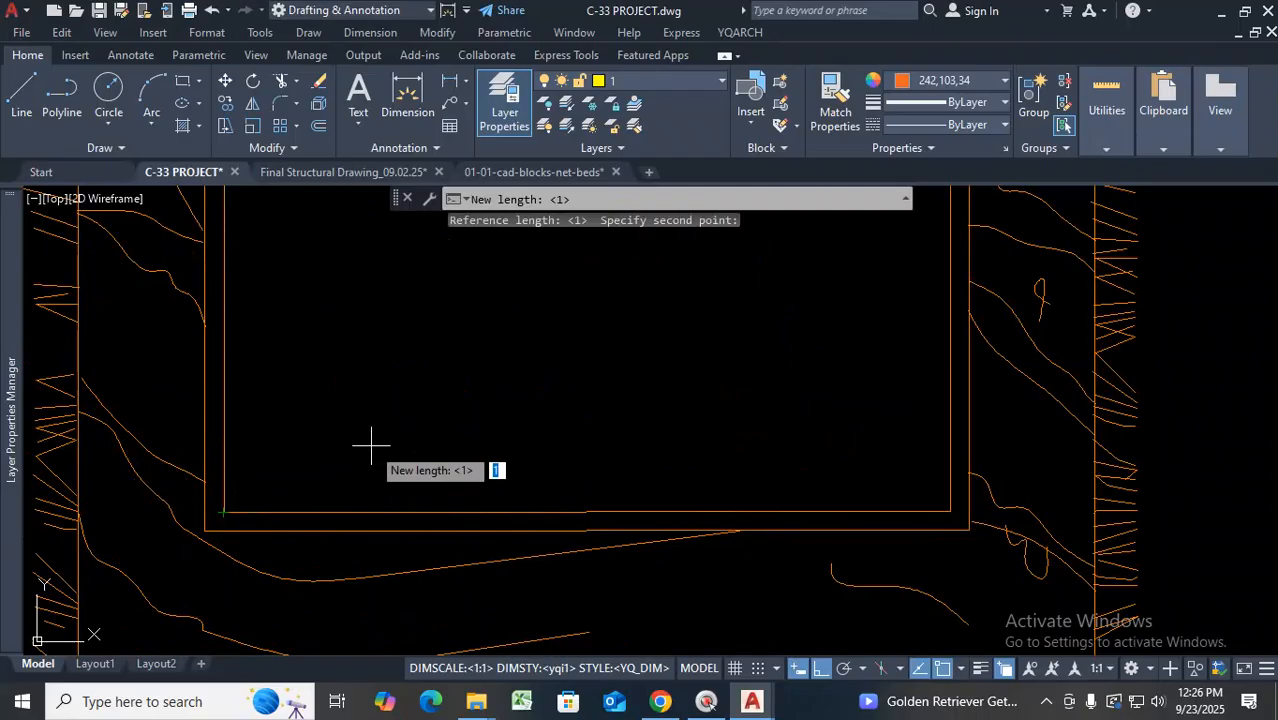
pyautogui.write("7'")
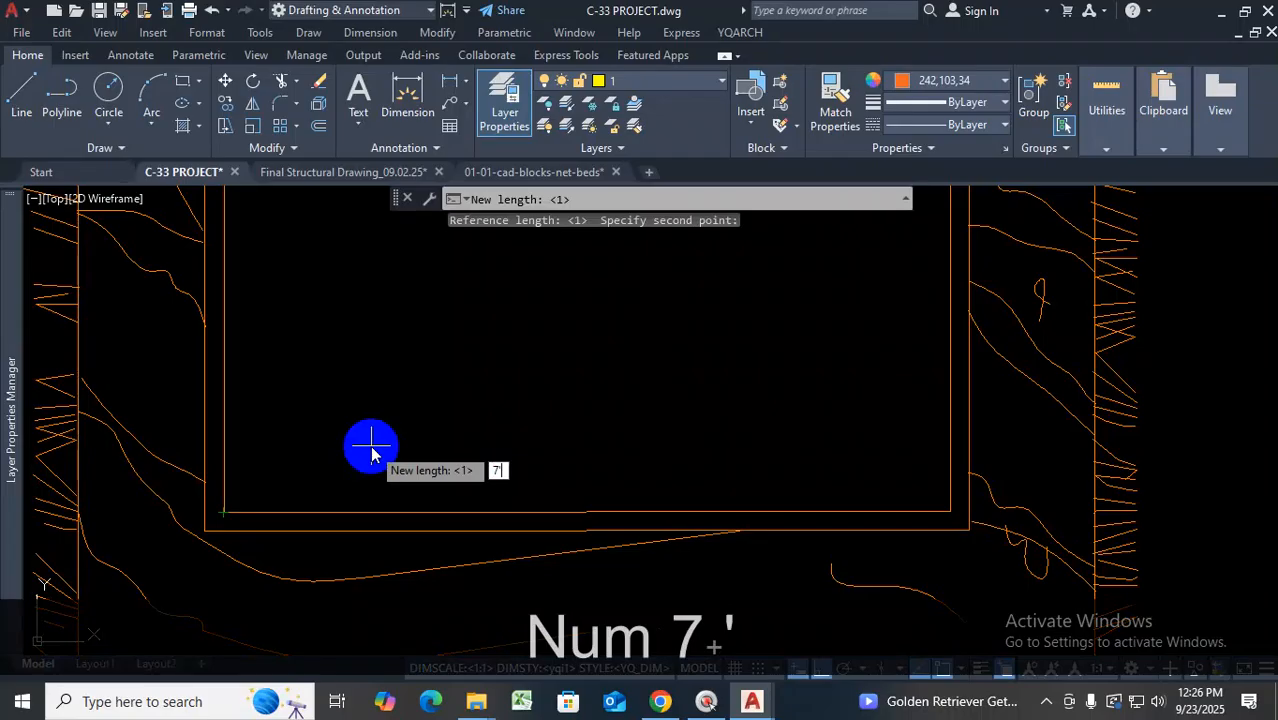
pyautogui.press('Return')
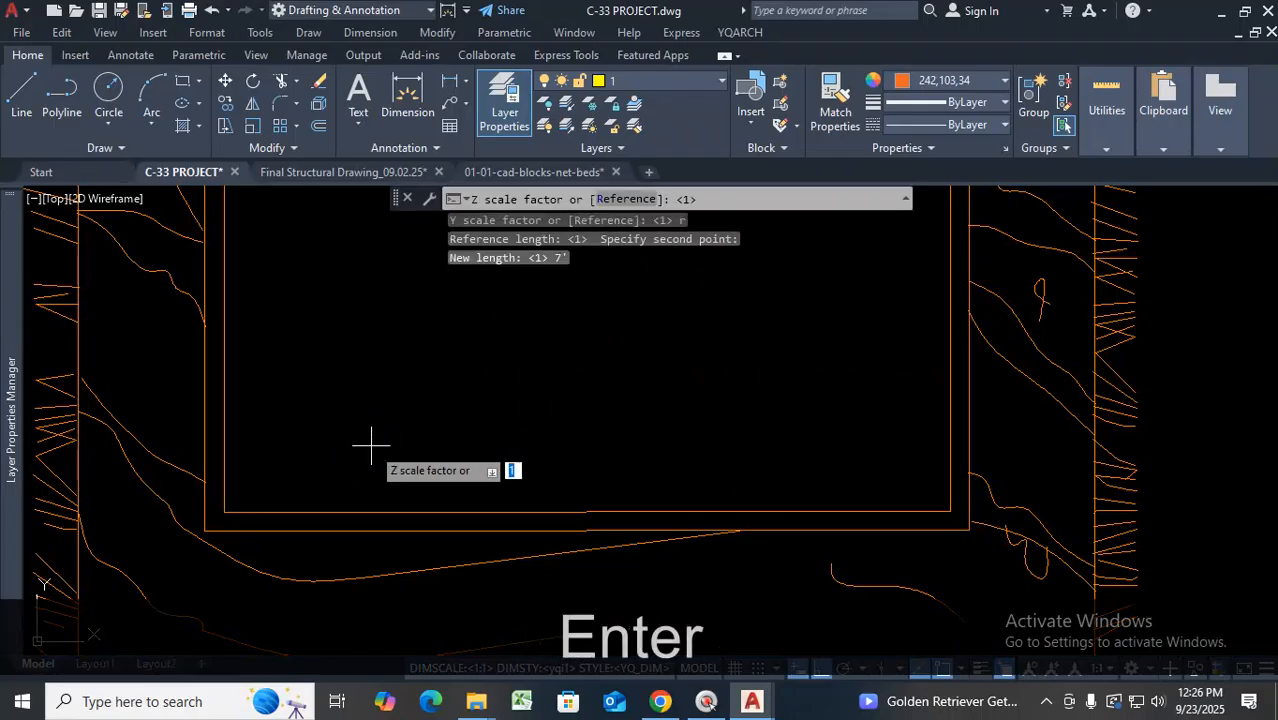
pyautogui.press('Return')
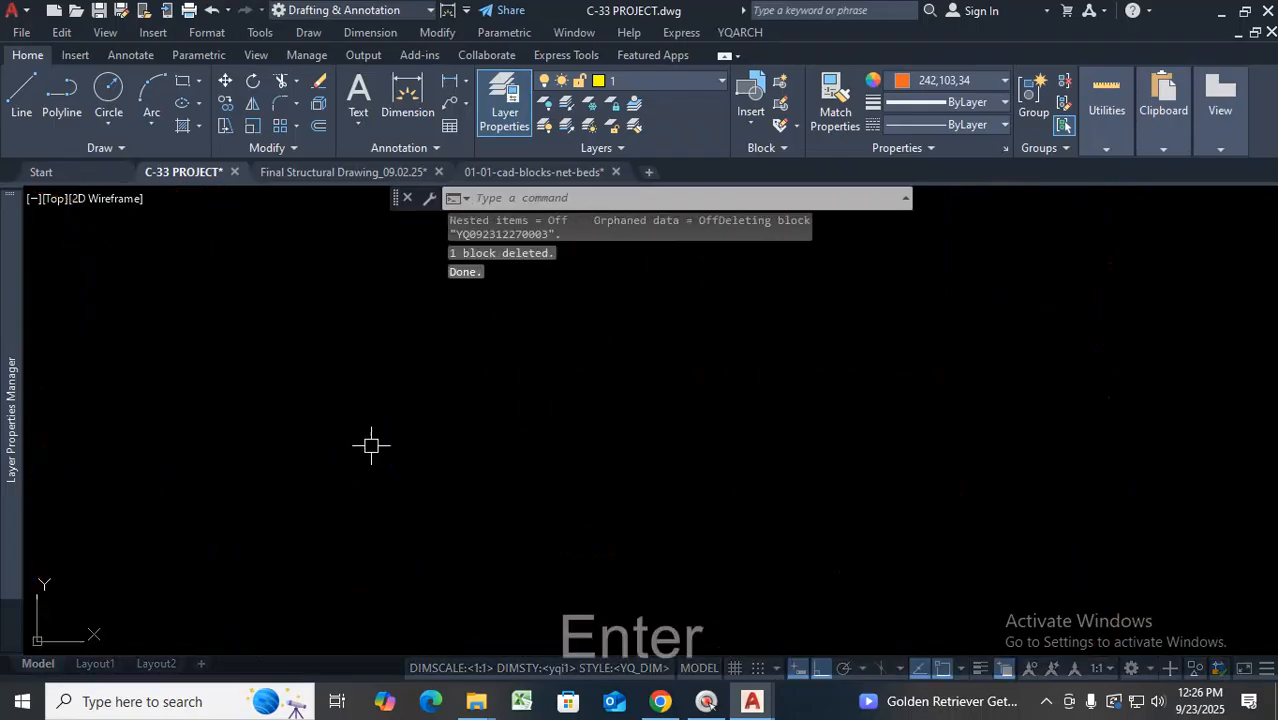
# Dimension the rescaled bed's inner length along the right rail, from its upper end to the inner foot corner, with the dimension line inside
pyautogui.scroll(8, 391, 526)
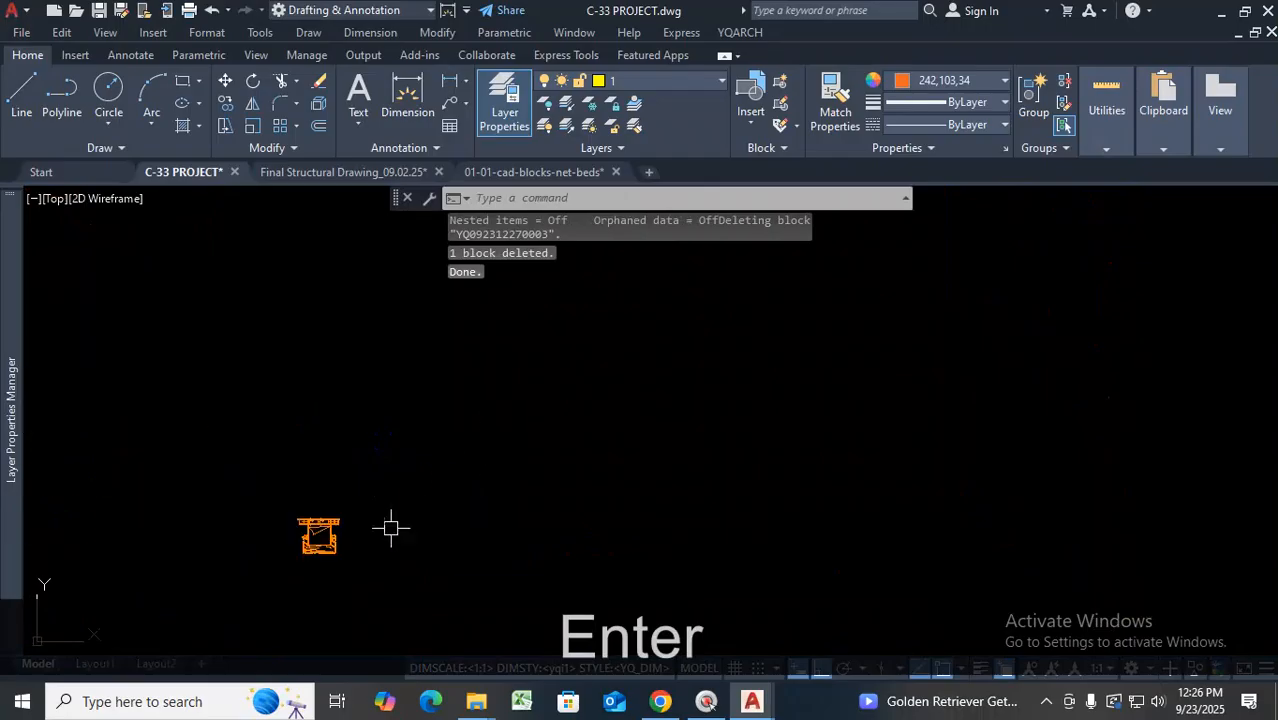
pyautogui.click(407, 92)
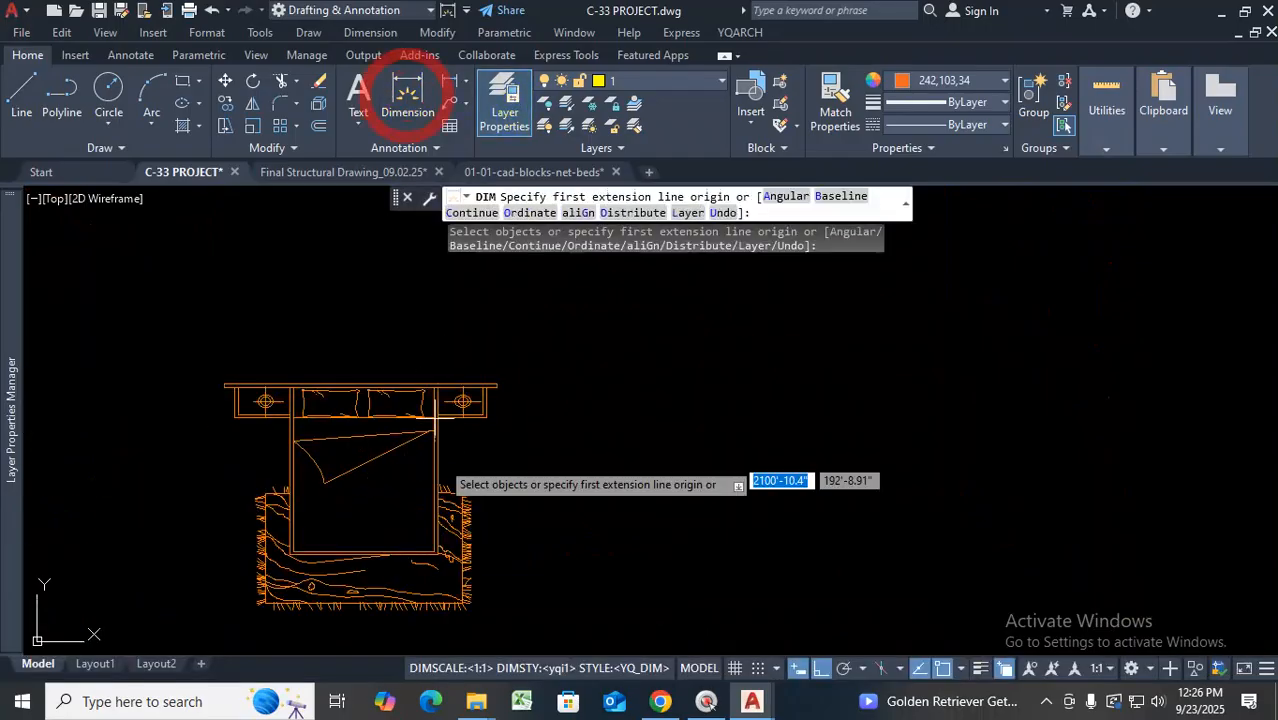
pyautogui.scroll(5, 408, 342)
pyautogui.click(410, 272)
pyautogui.scroll(-4, 412, 420)
pyautogui.scroll(6, 416, 445)
pyautogui.click(402, 476)
pyautogui.click(321, 409)
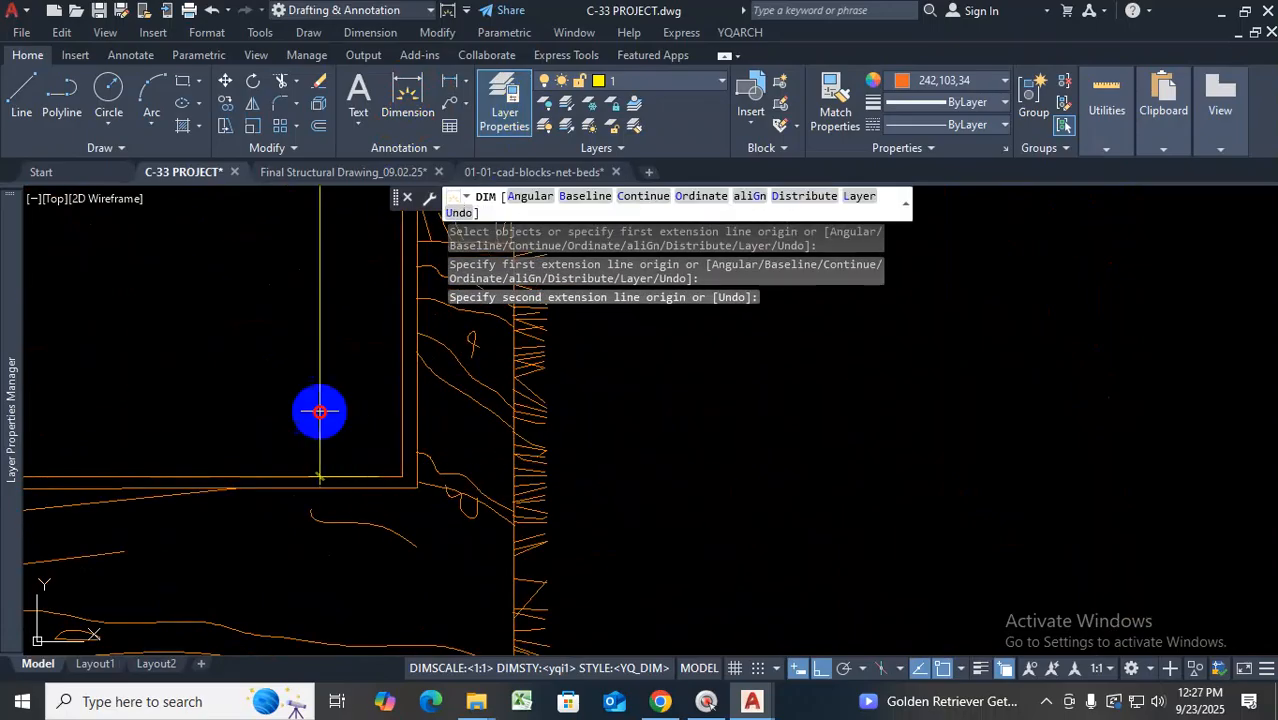
pyautogui.scroll(-5, 396, 474)
pyautogui.scroll(5, 374, 330)
pyautogui.press('Escape')
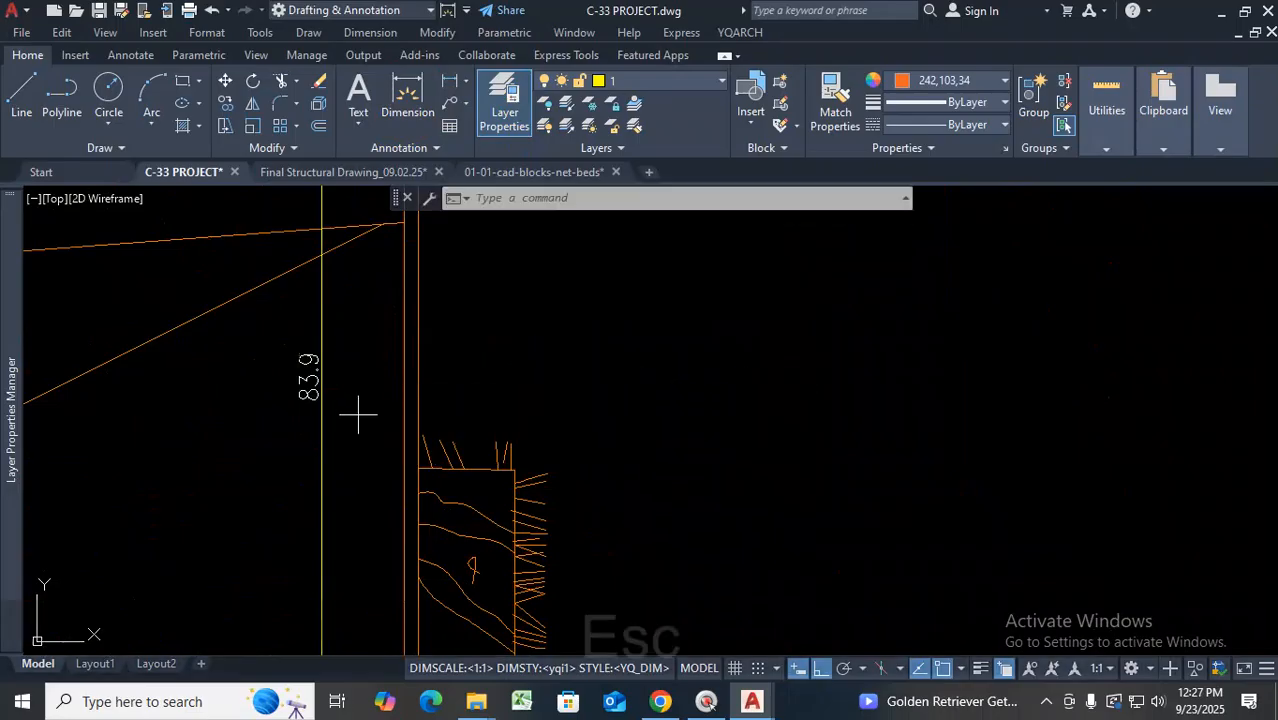
# Stretch the length dimension's upper origin onto the point where the right rail's inner edge crosses the headboard's lower edge
pyautogui.scroll(-4, 357, 314)
pyautogui.scroll(3, 365, 299)
pyautogui.scroll(6, 365, 290)
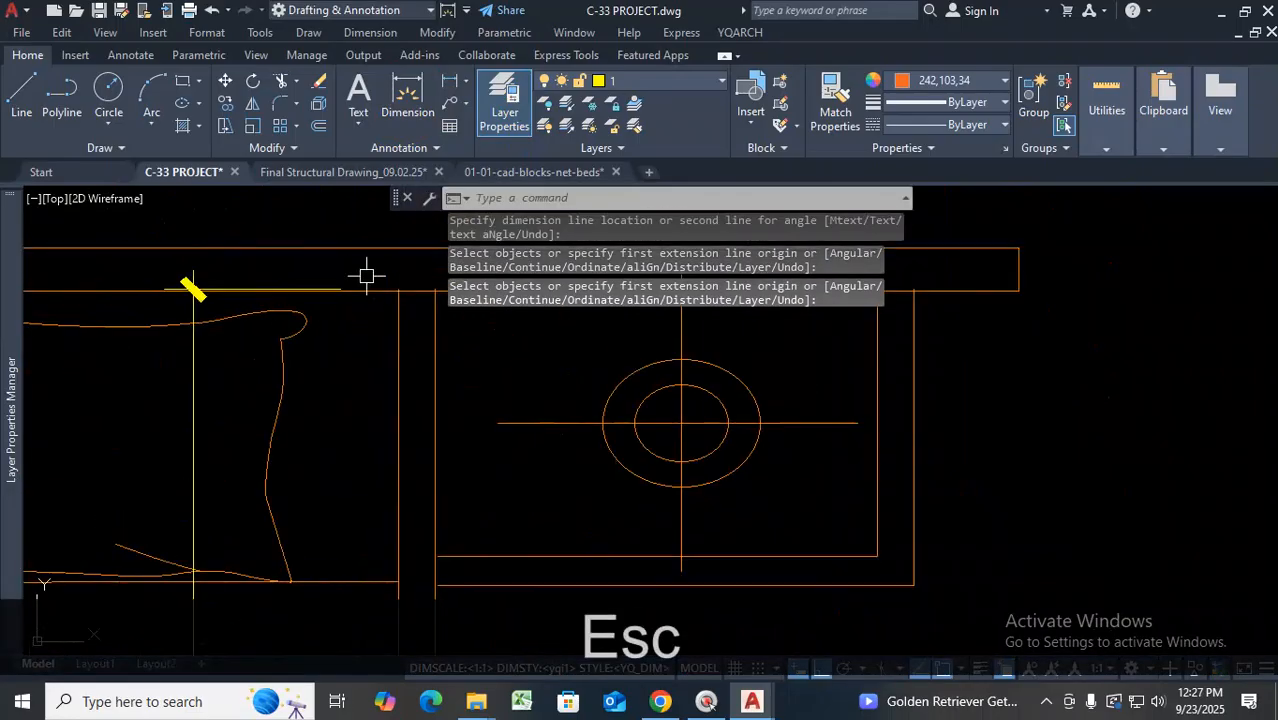
pyautogui.click(278, 367)
pyautogui.scroll(-2, 350, 350)
pyautogui.scroll(7, 556, 361)
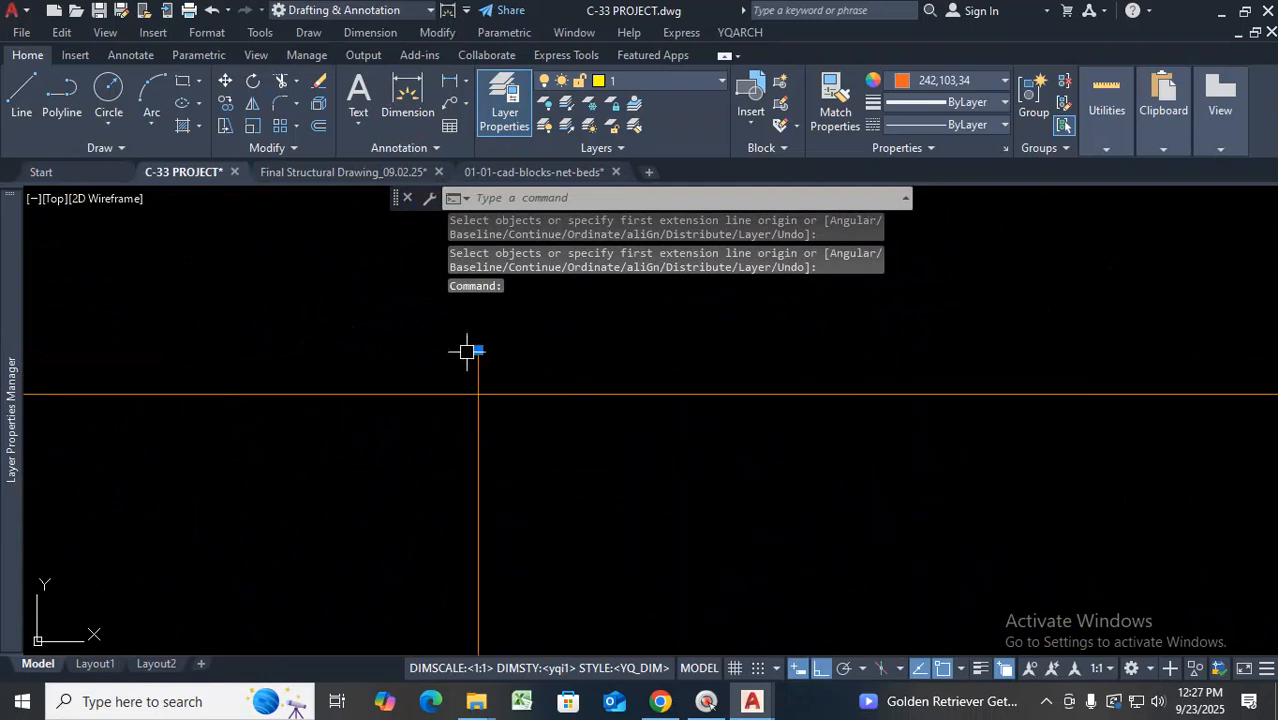
pyautogui.click(477, 350)
pyautogui.press('Escape')
pyautogui.scroll(-3, 462, 377)
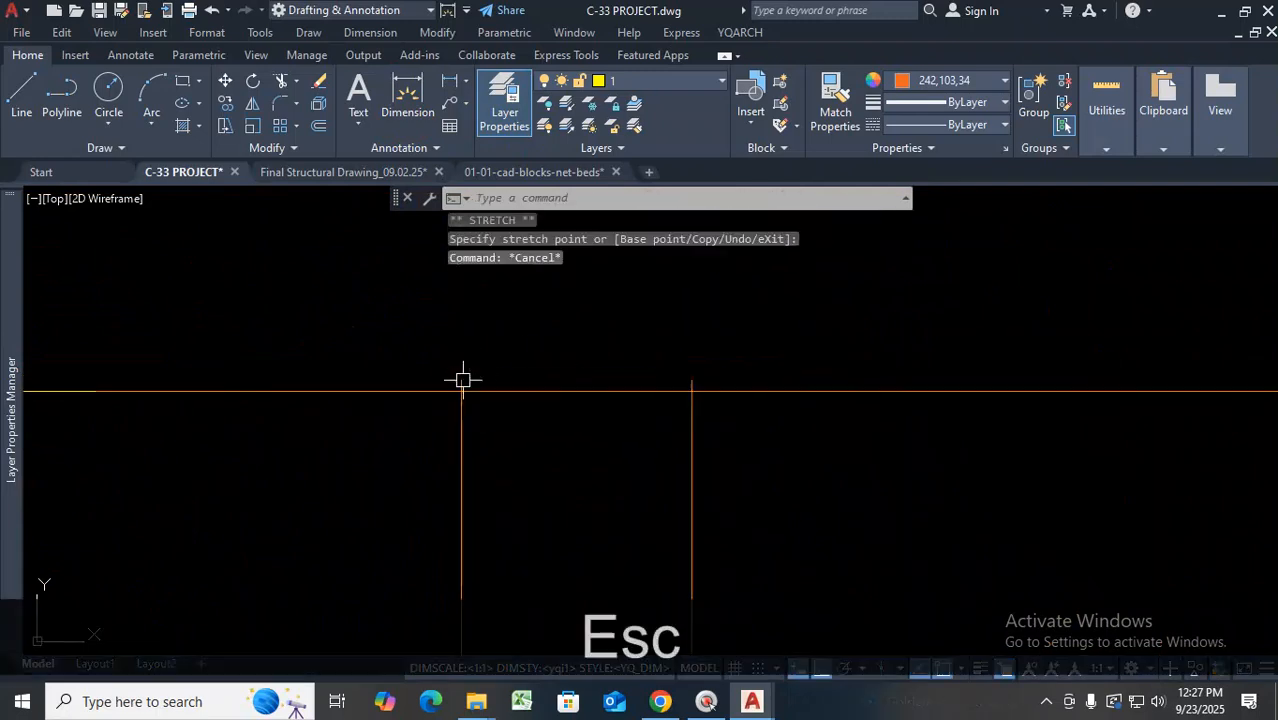
pyautogui.press('Escape')
# Examine the rescaled bed block and its length dimension, especially the rail ends at the headboard's lower edge
pyautogui.scroll(-5, 508, 379)
pyautogui.scroll(4, 507, 452)
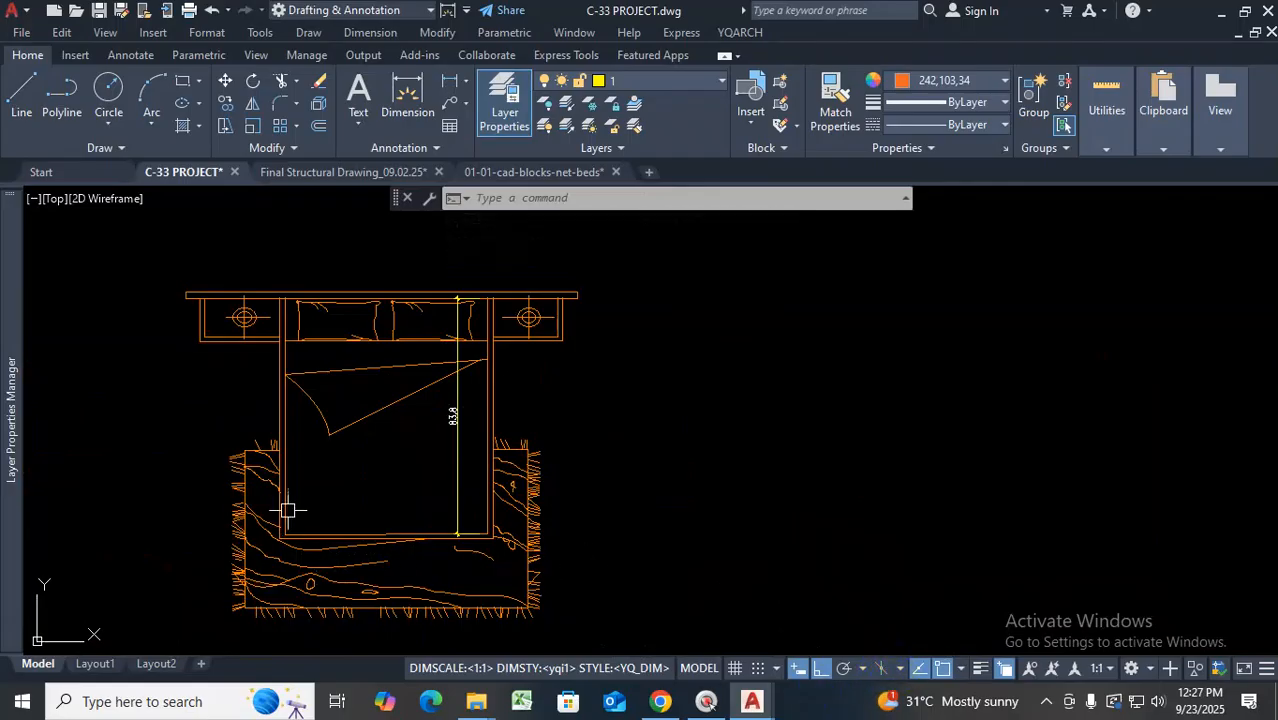
pyautogui.moveTo(285, 500)
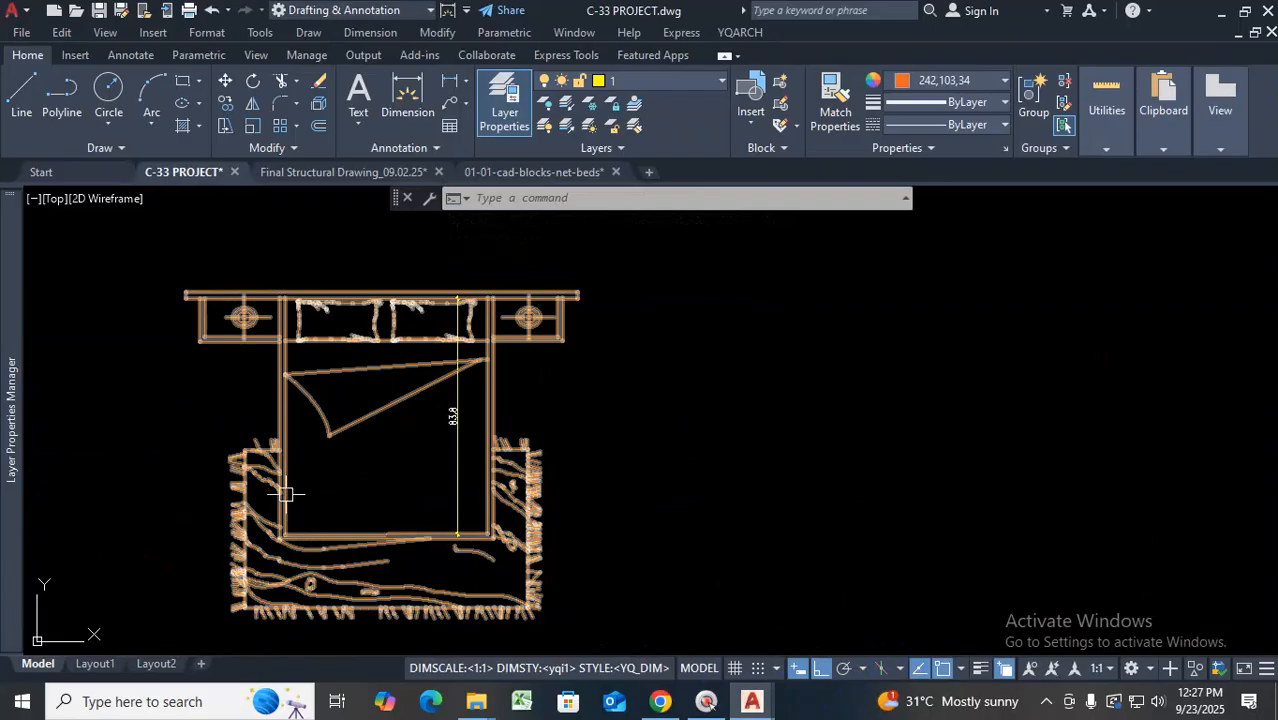
pyautogui.scroll(5, 300, 362)
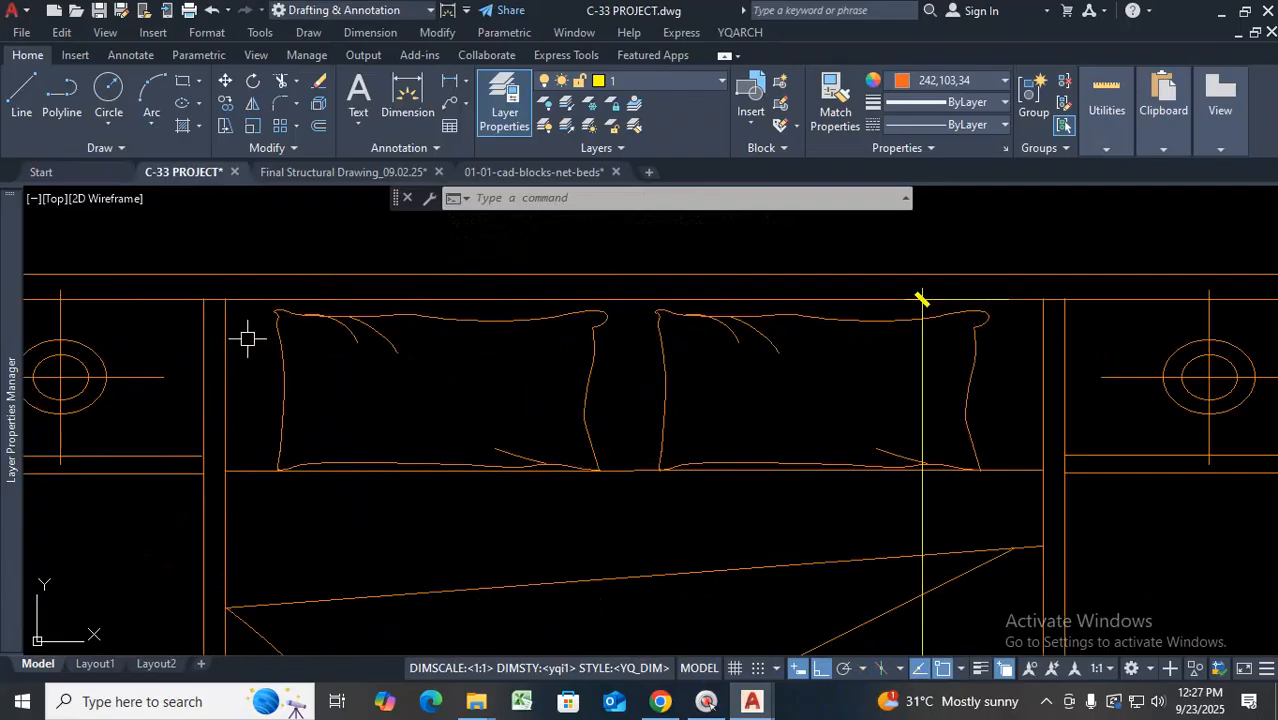
pyautogui.scroll(-2, 224, 440)
pyautogui.moveTo(222, 480)
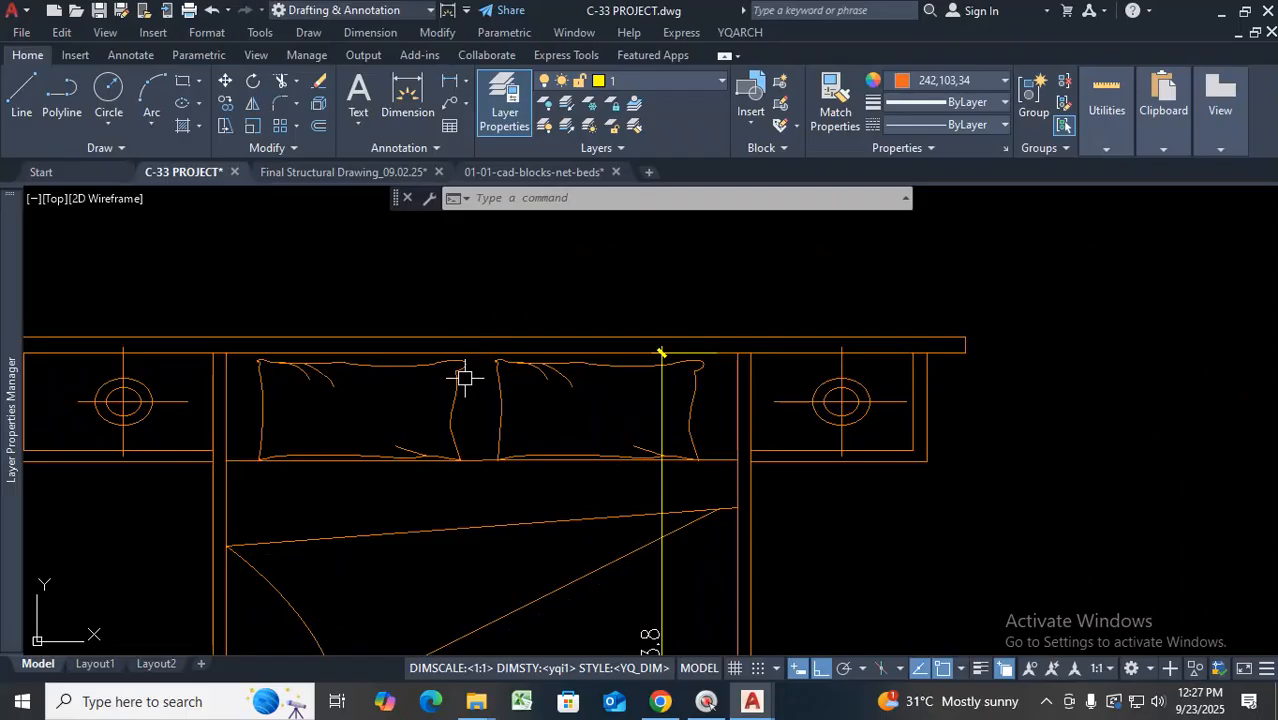
pyautogui.scroll(-8, 467, 378)
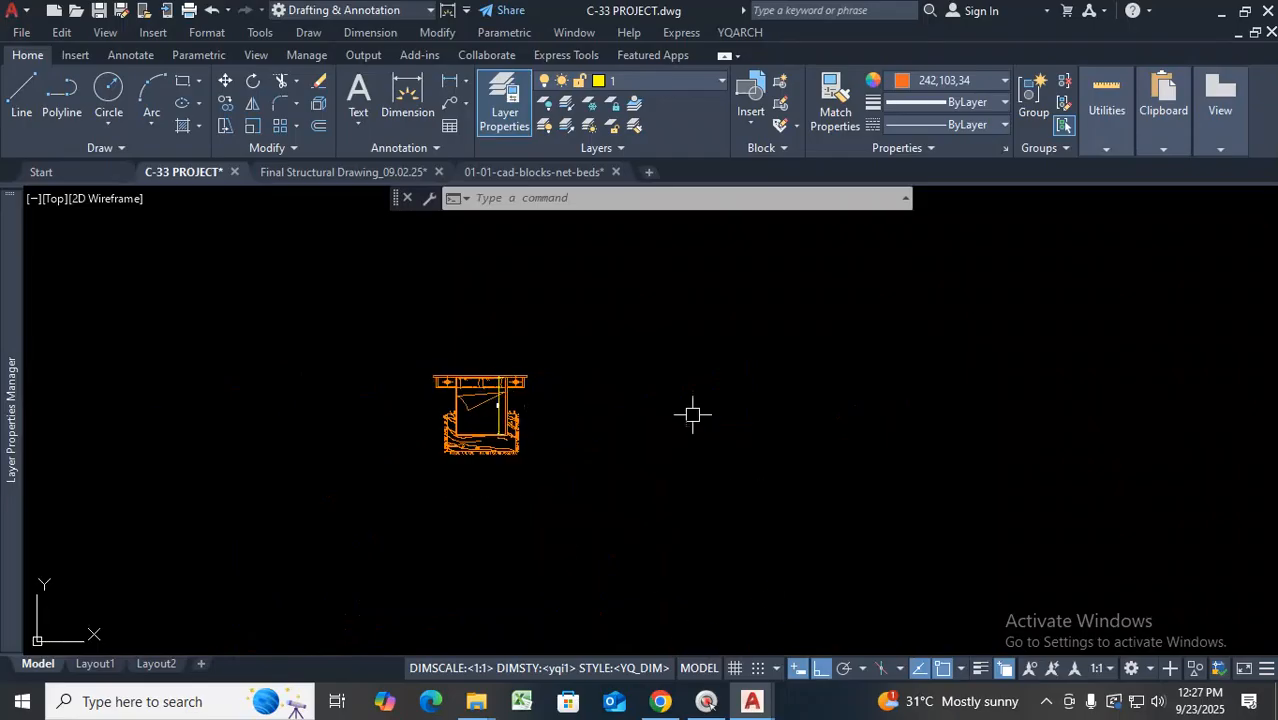
# Browse the rows of bed blocks in the 01-01-cad-blocks-net-beds drawing for another double bed
pyautogui.click(508, 173)
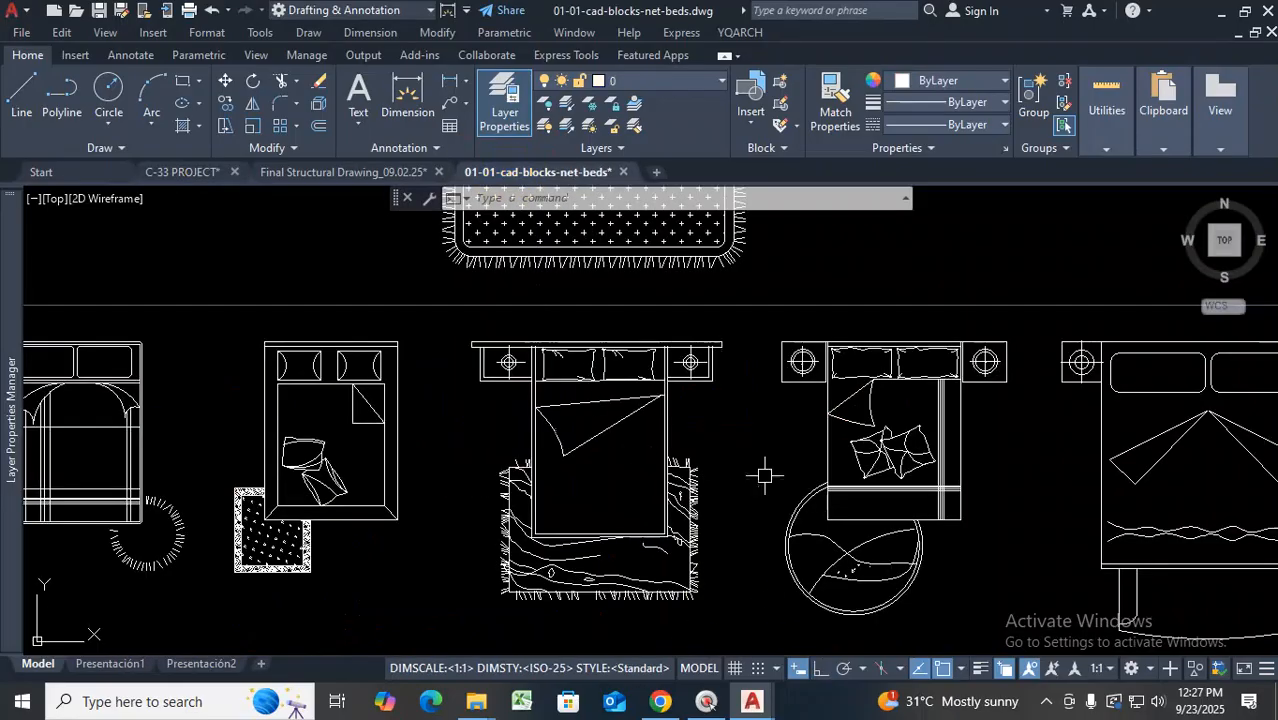
pyautogui.scroll(-4, 726, 434)
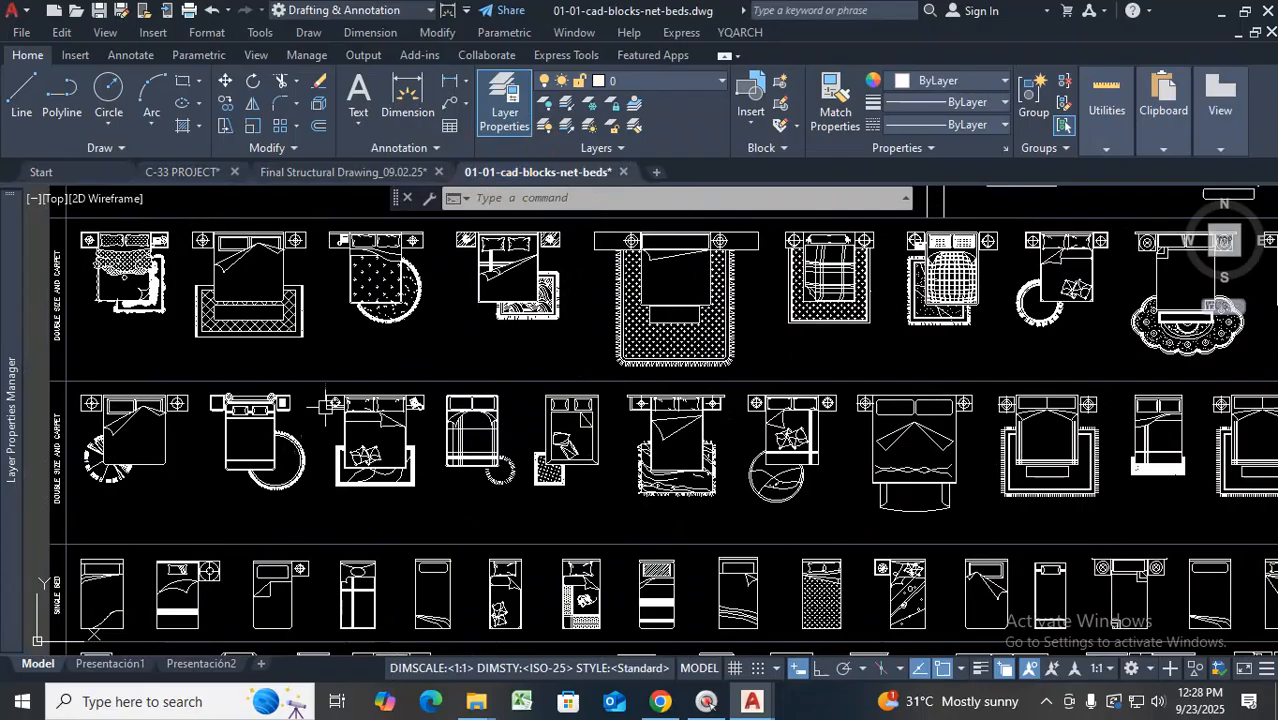
pyautogui.scroll(2, 335, 407)
pyautogui.scroll(-5, 456, 389)
pyautogui.scroll(8, 484, 309)
pyautogui.scroll(-5, 542, 358)
pyautogui.scroll(-3, 563, 410)
pyautogui.scroll(6, 563, 410)
pyautogui.scroll(-5, 563, 410)
pyautogui.scroll(4, 563, 410)
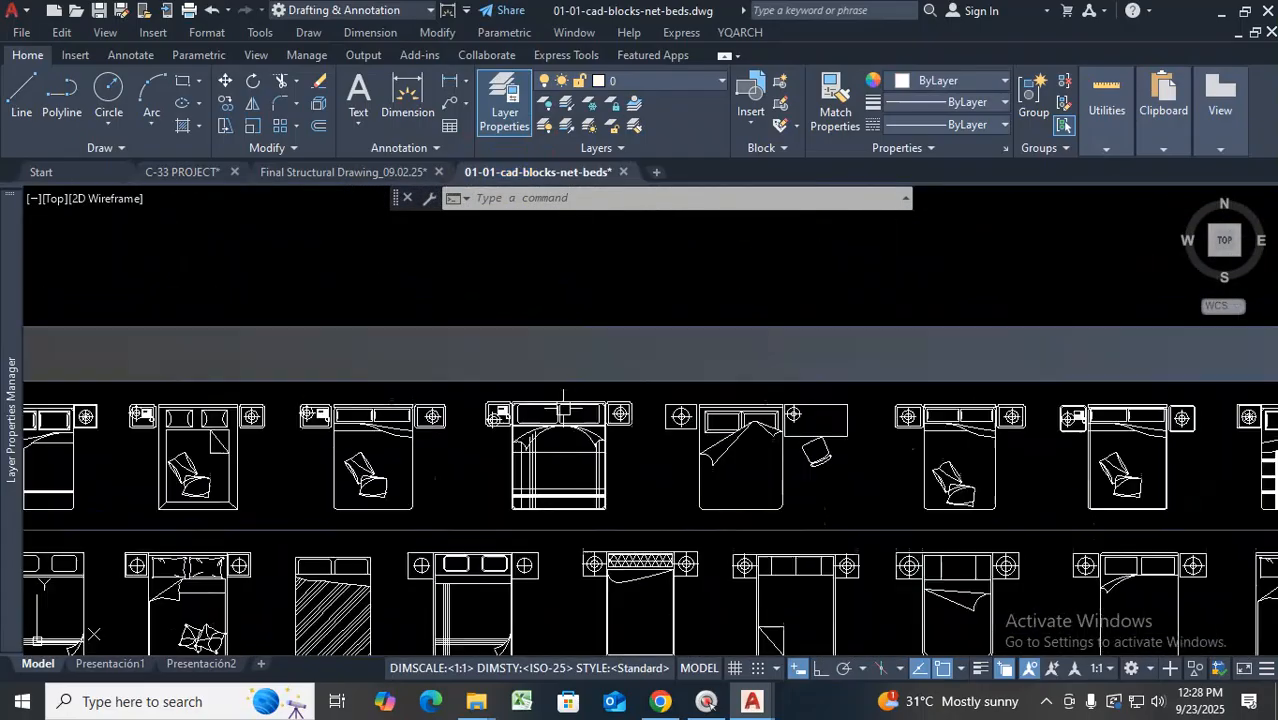
# Examine the double beds in the top row of the block library, comparing their rails, pillows and nightstands
pyautogui.scroll(4, 563, 410)
pyautogui.scroll(-2, 512, 393)
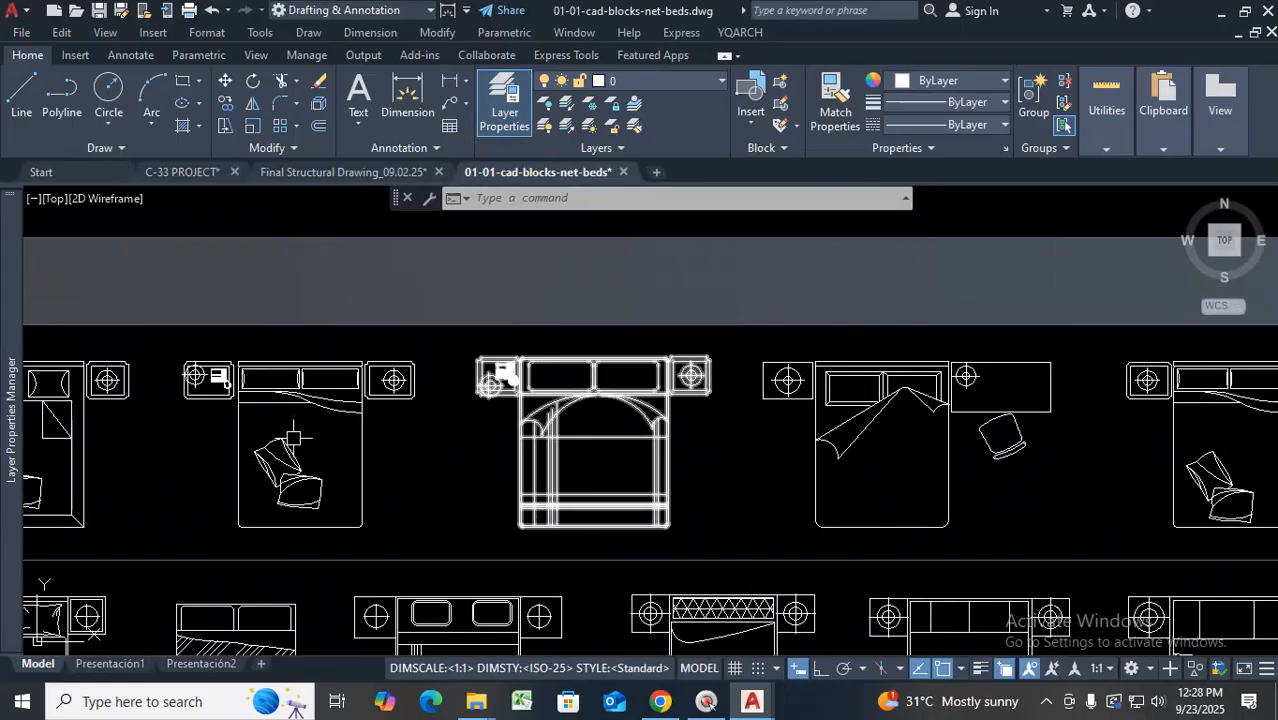
pyautogui.scroll(-2, 279, 438)
pyautogui.scroll(2, 405, 420)
pyautogui.scroll(2, 410, 398)
pyautogui.scroll(-3, 410, 398)
pyautogui.scroll(1, 688, 397)
pyautogui.scroll(4, 689, 397)
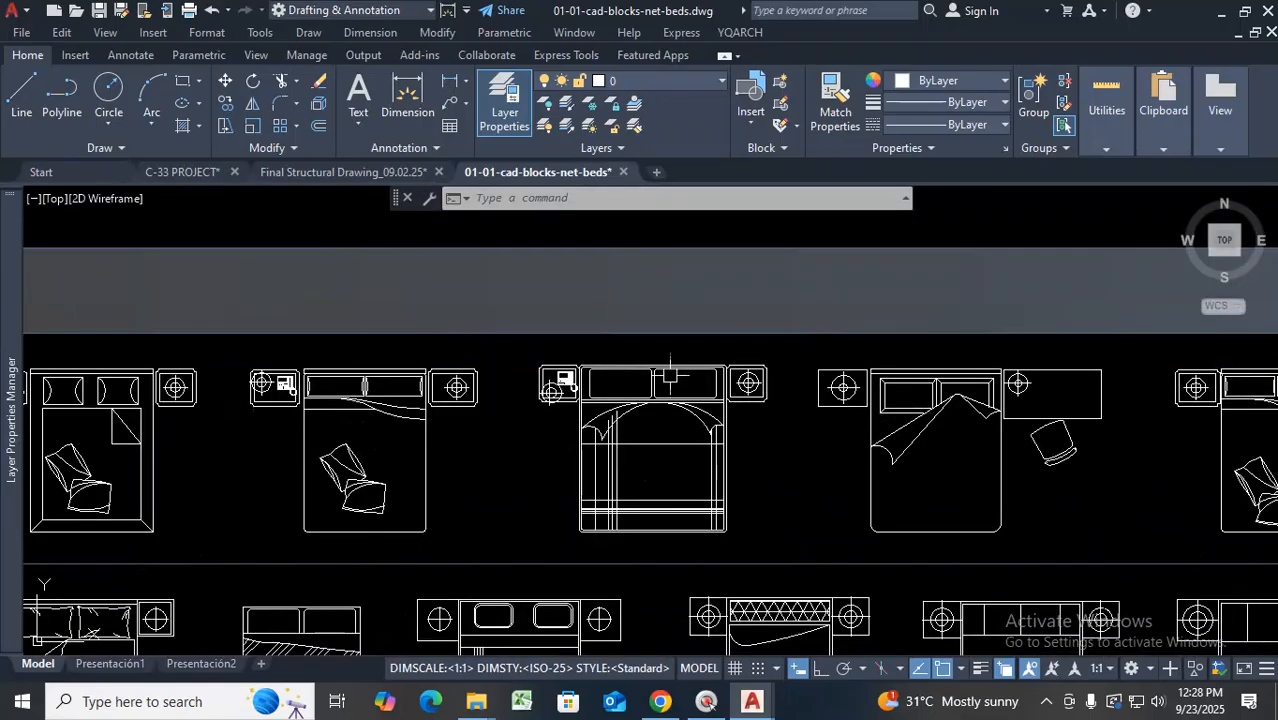
pyautogui.scroll(-5, 722, 393)
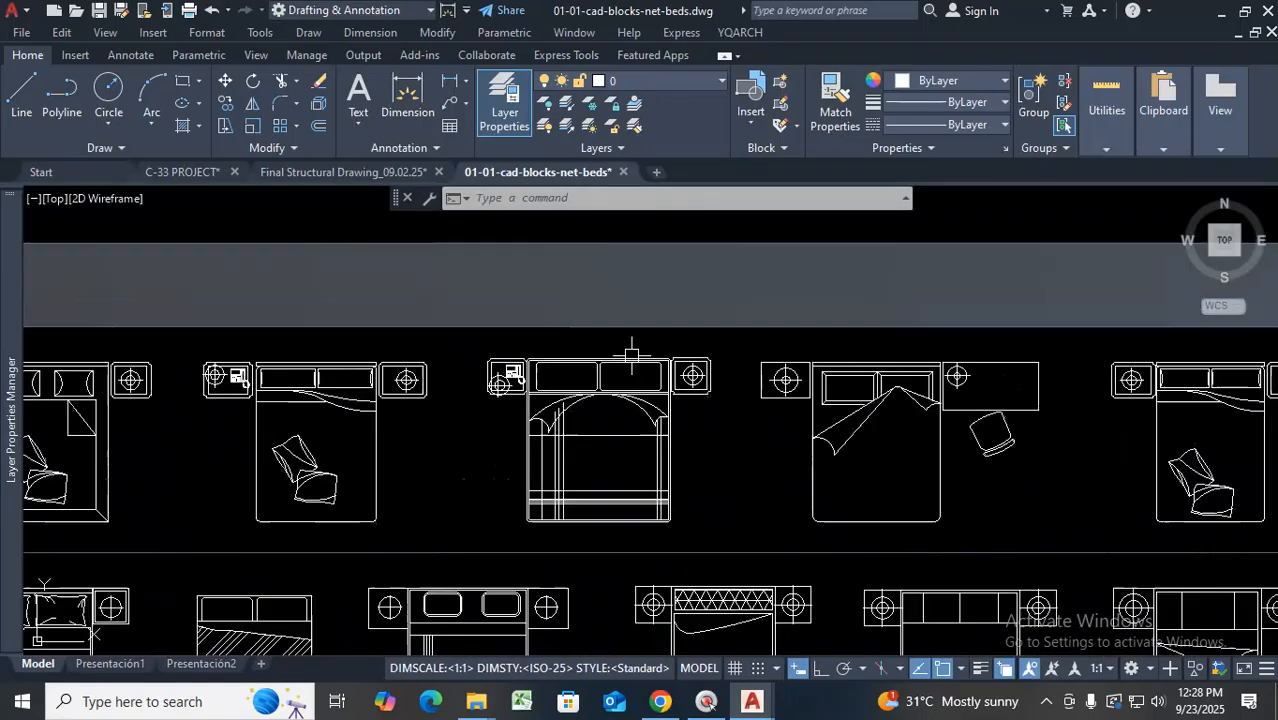
pyautogui.scroll(2, 730, 398)
pyautogui.scroll(-2, 735, 401)
pyautogui.scroll(4, 912, 380)
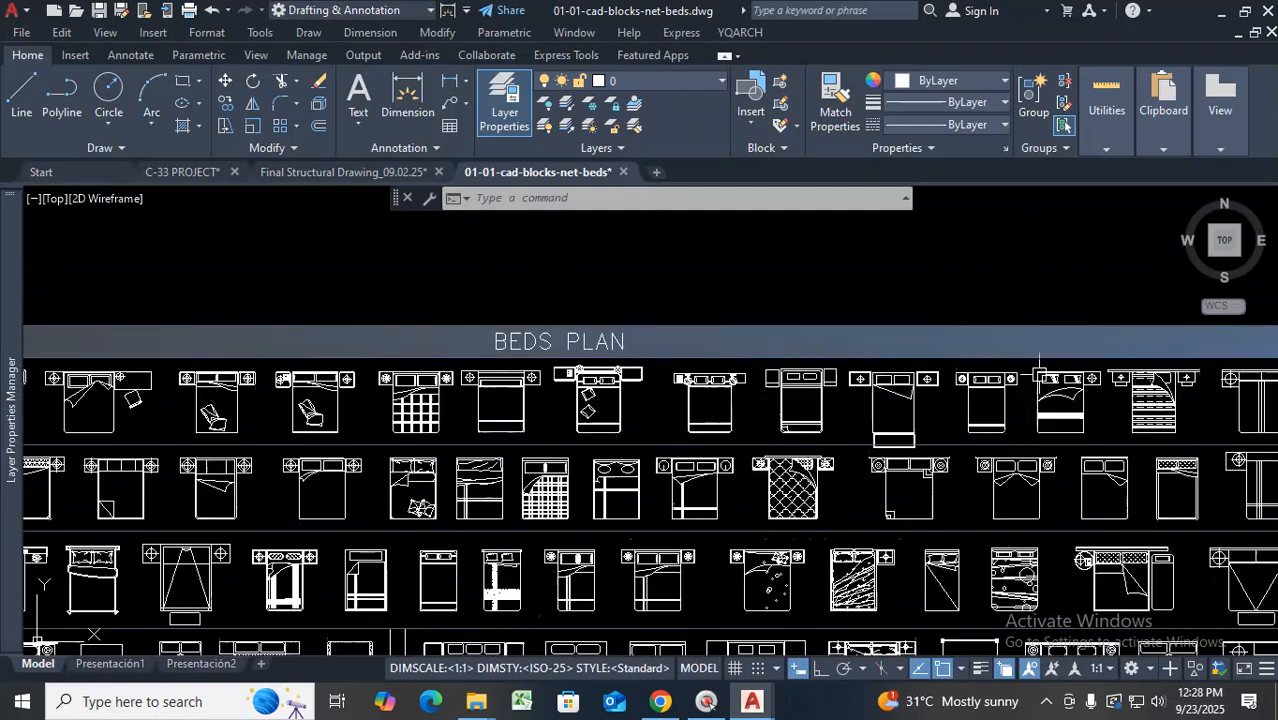
# Inspect the beds with round lamps and a nightstand telephone below the BEDS PLAN title
pyautogui.scroll(-1, 1047, 380)
pyautogui.scroll(4, 543, 397)
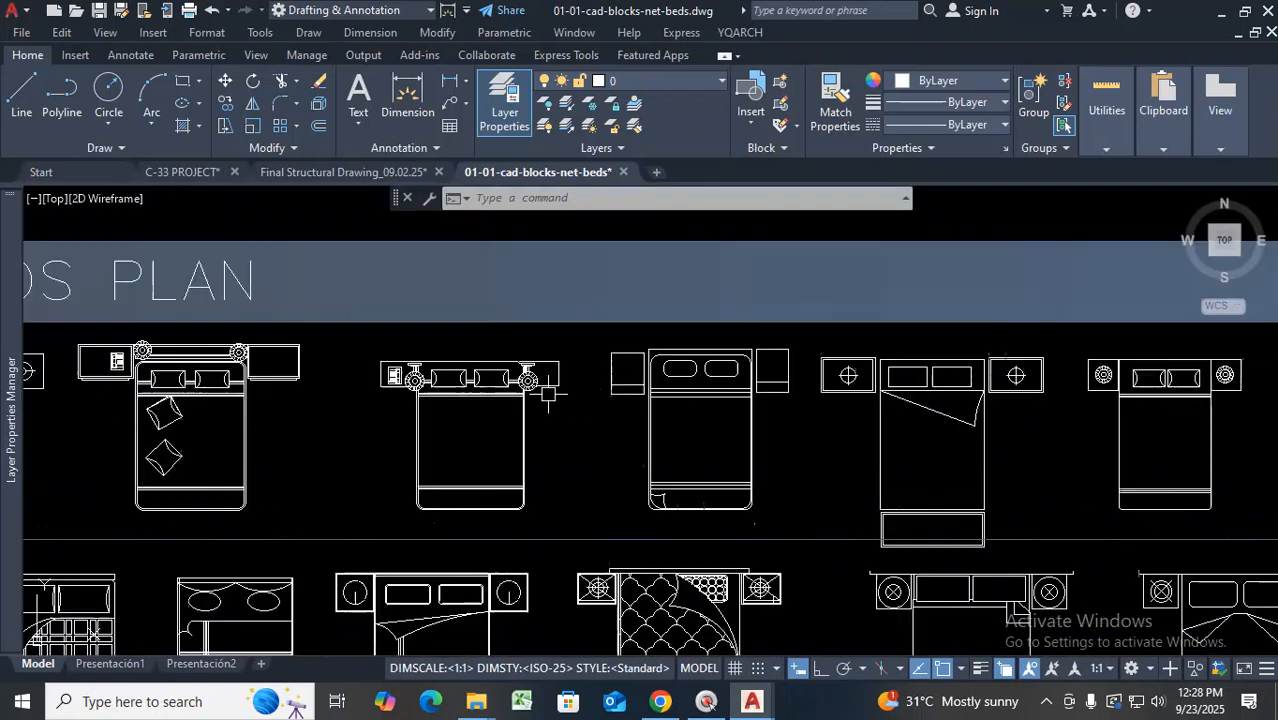
pyautogui.scroll(2, 388, 382)
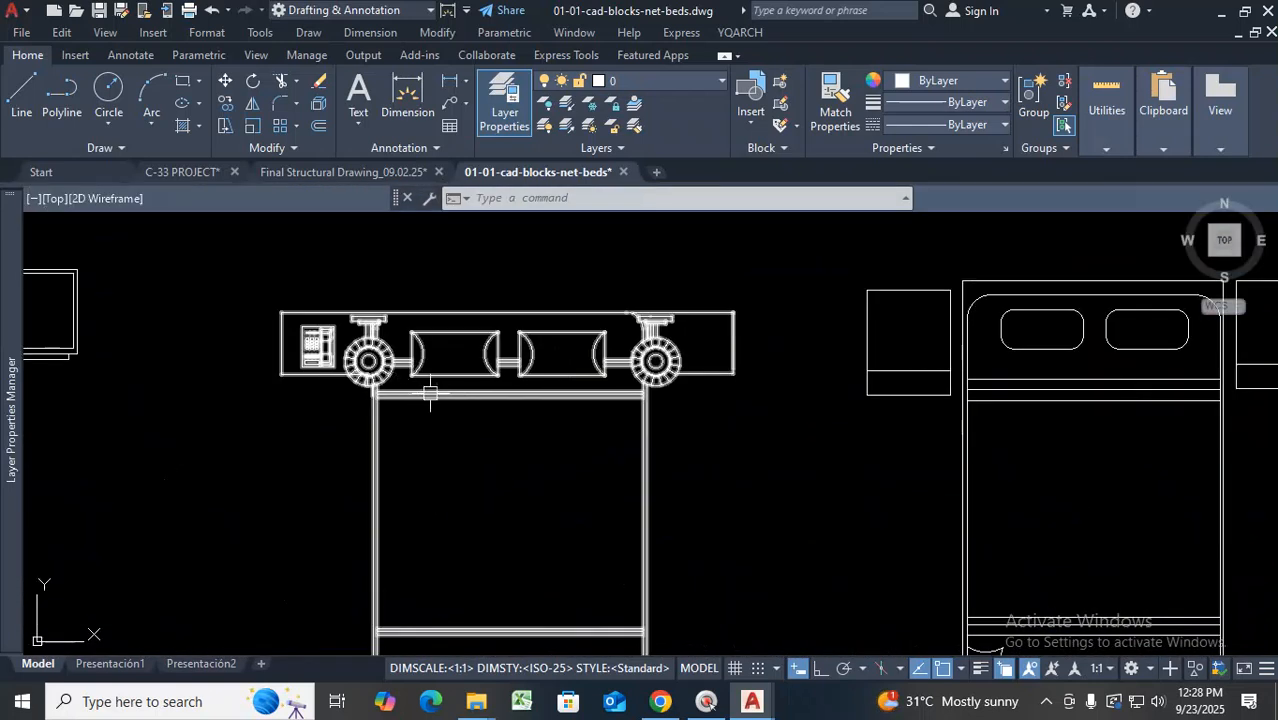
pyautogui.scroll(2, 430, 392)
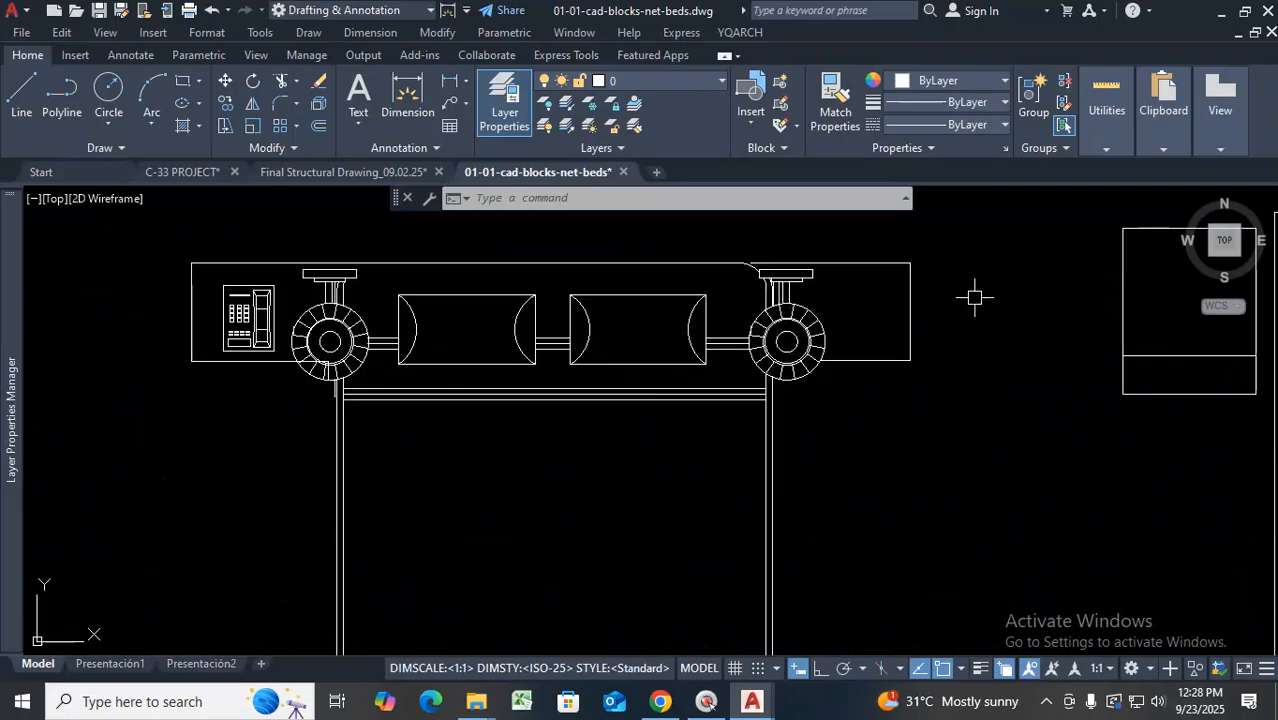
pyautogui.scroll(-4, 945, 292)
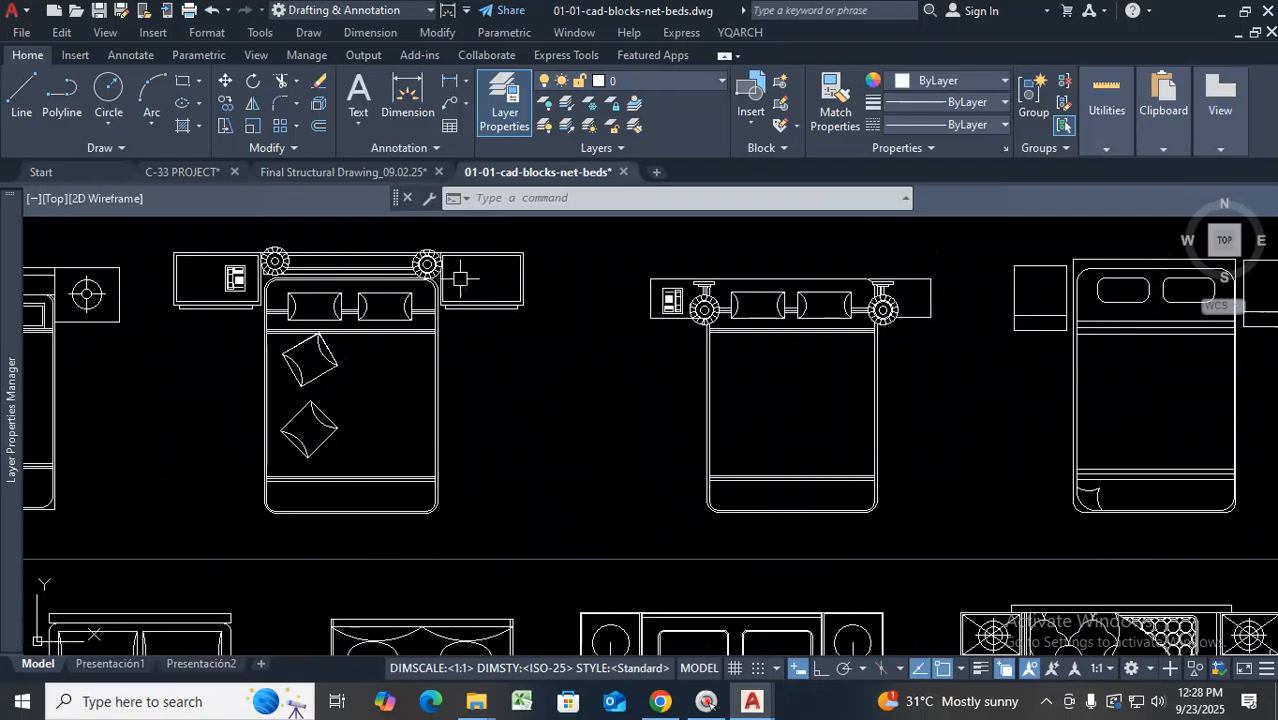
pyautogui.scroll(4, 300, 249)
pyautogui.scroll(-3, 202, 360)
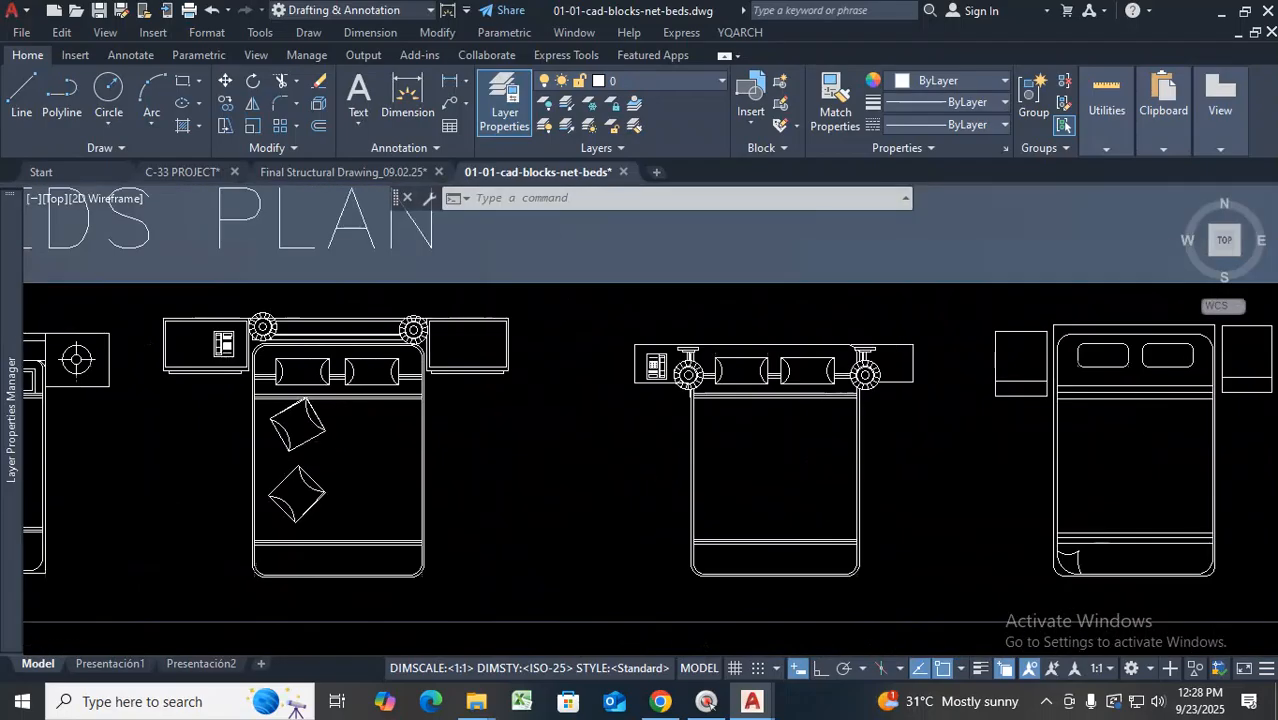
# Copy the bed block with two loose cushions and round lamps into the C-33 PROJECT drawing, placing it in empty space beside the existing beds
pyautogui.scroll(3, 560, 300)
pyautogui.click(589, 275)
pyautogui.click(318, 453)
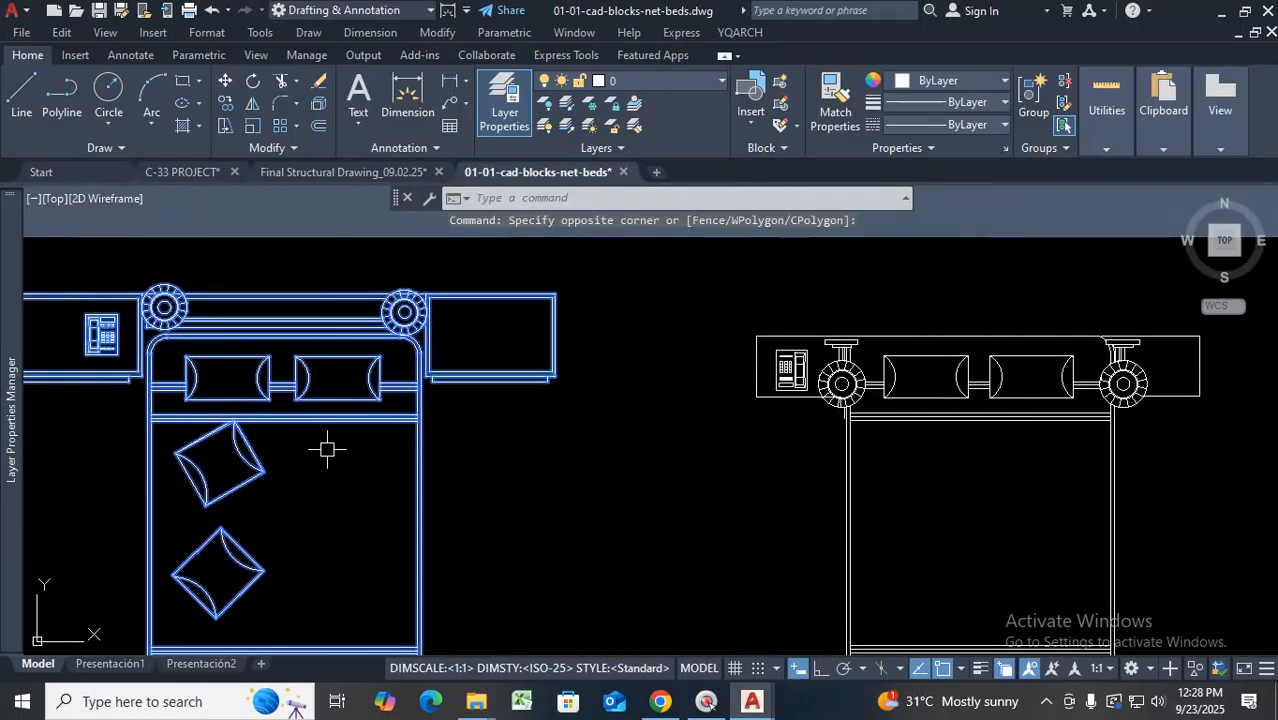
pyautogui.hotkey('ctrl', 'c')
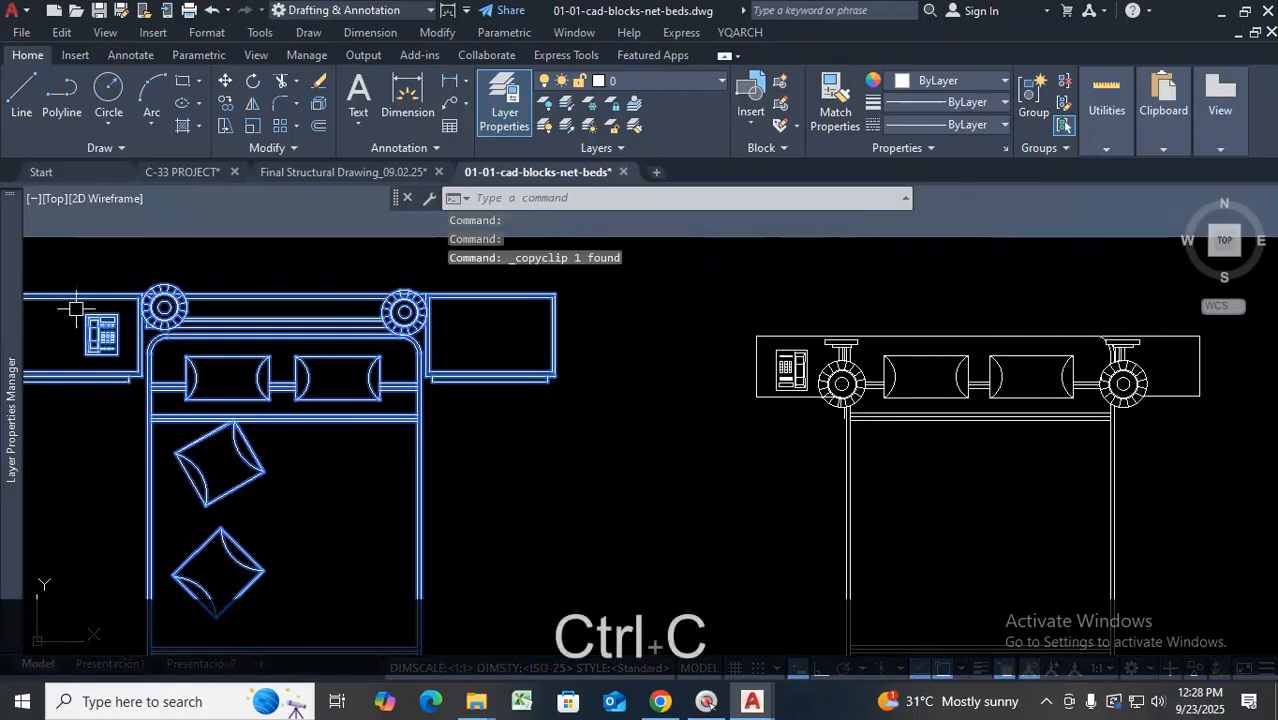
pyautogui.click(211, 175)
pyautogui.hotkey('ctrl', 'v')
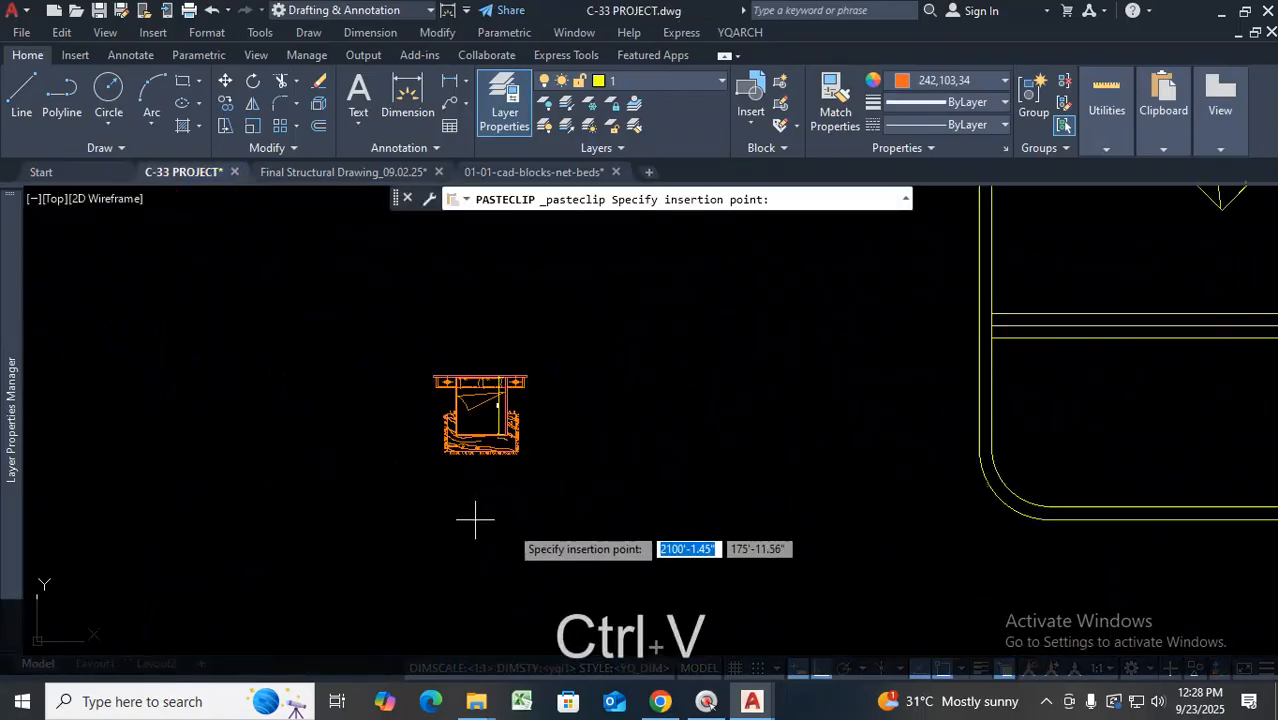
pyautogui.scroll(-4, 440, 530)
pyautogui.click(403, 572)
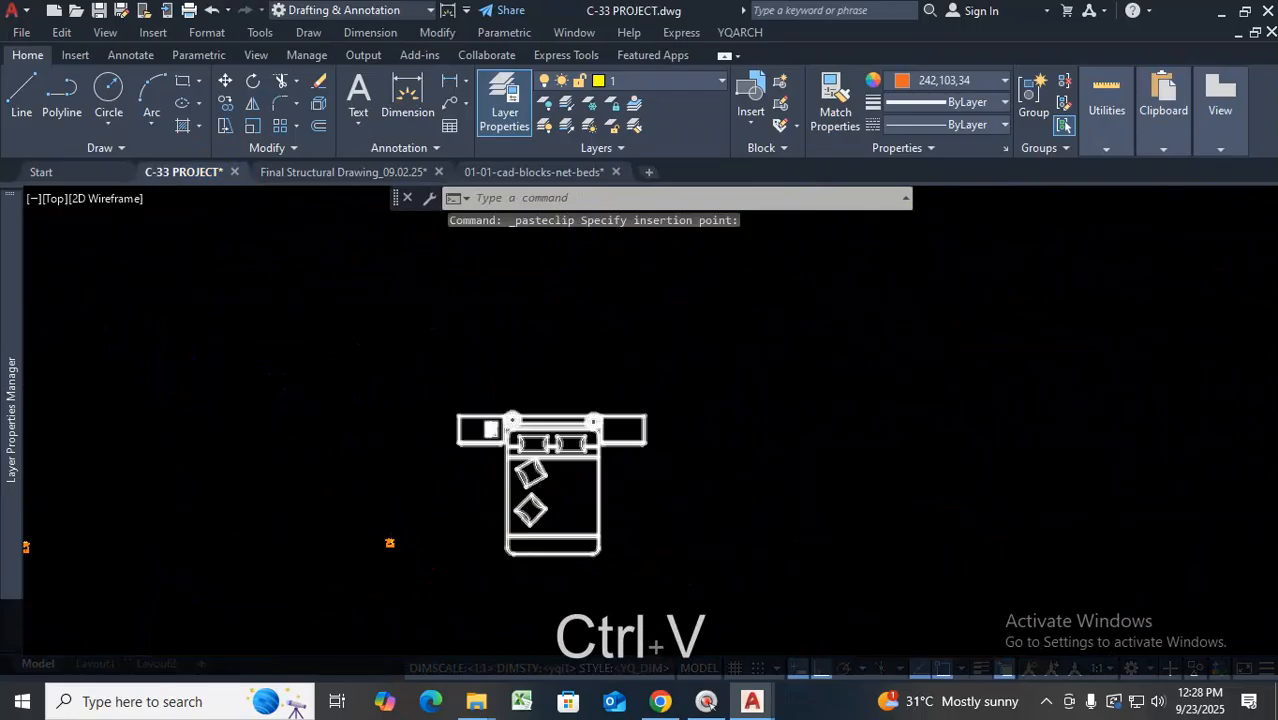
pyautogui.scroll(5, 535, 545)
pyautogui.write('scx')
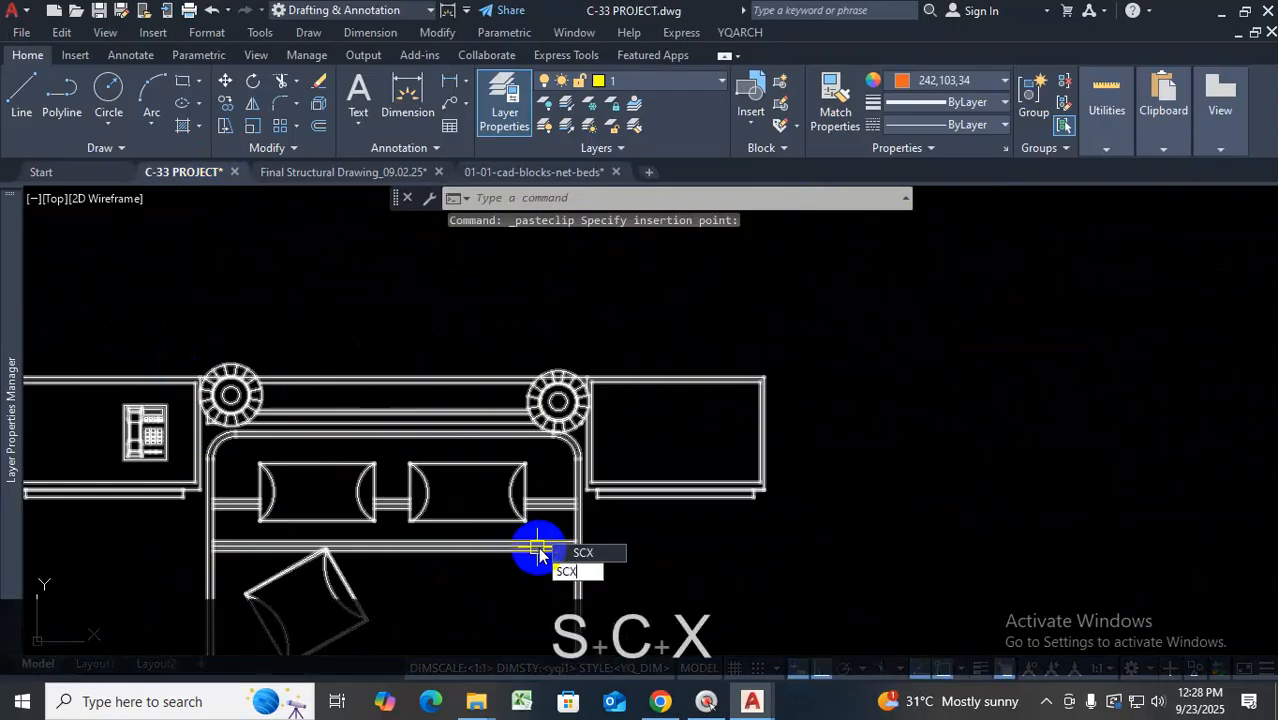
pyautogui.press('space')
pyautogui.click(426, 420)
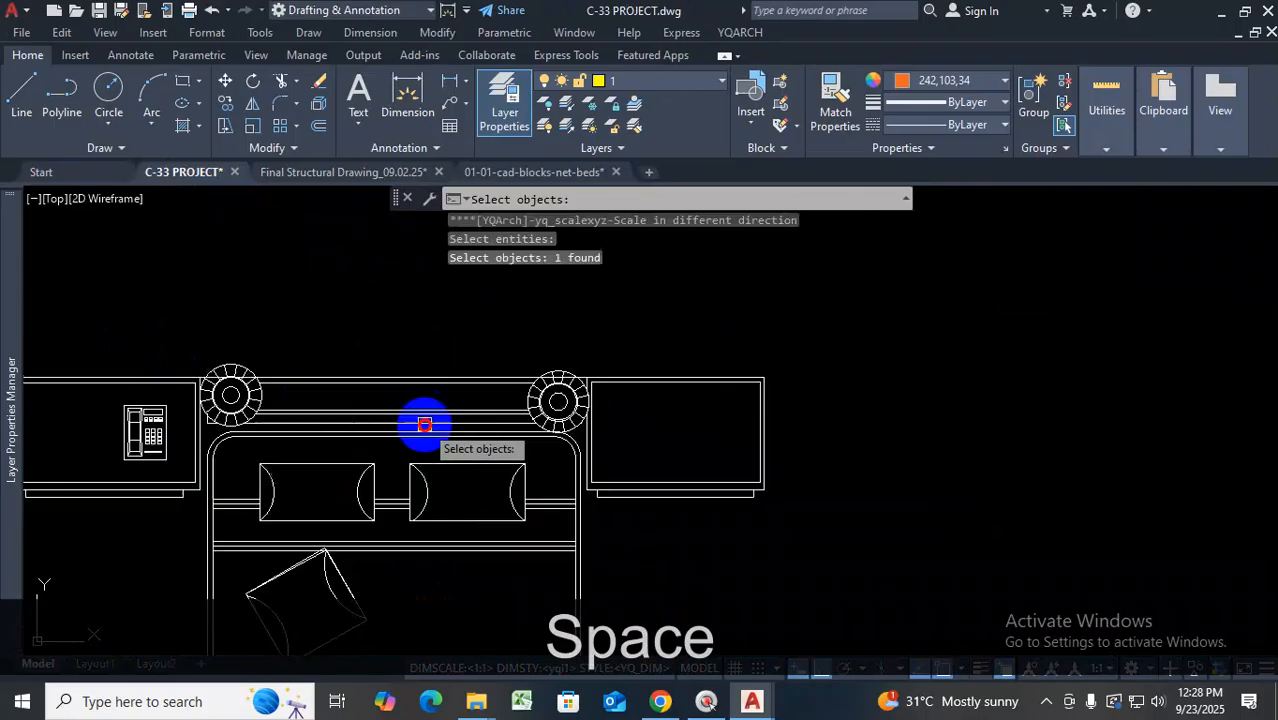
pyautogui.press('space')
pyautogui.click(403, 387)
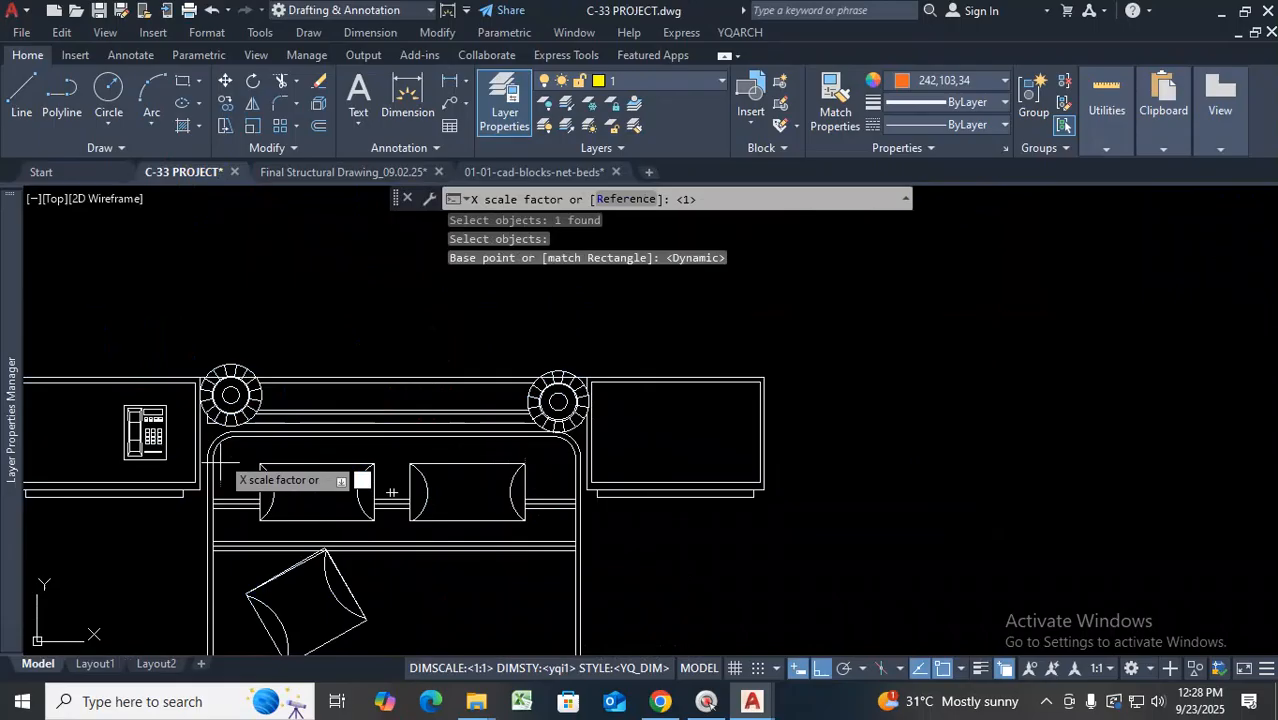
pyautogui.scroll(4, 225, 462)
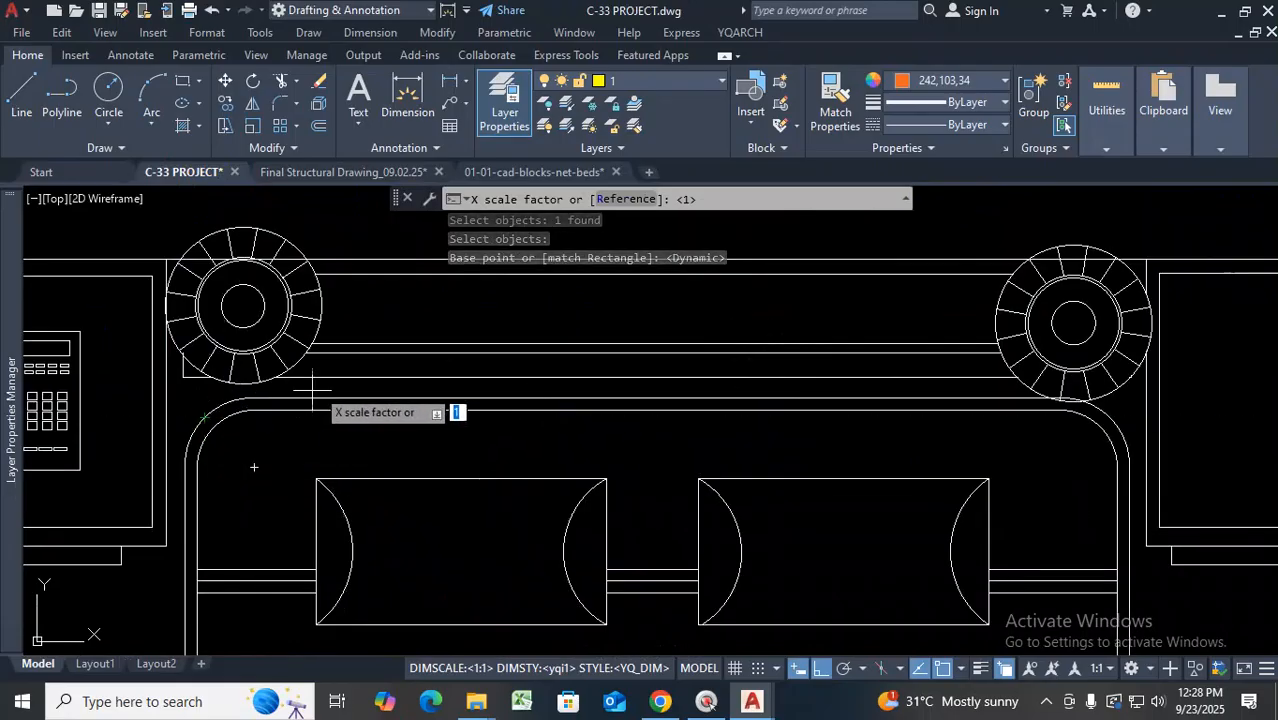
pyautogui.scroll(-5, 290, 435)
pyautogui.scroll(5, 321, 540)
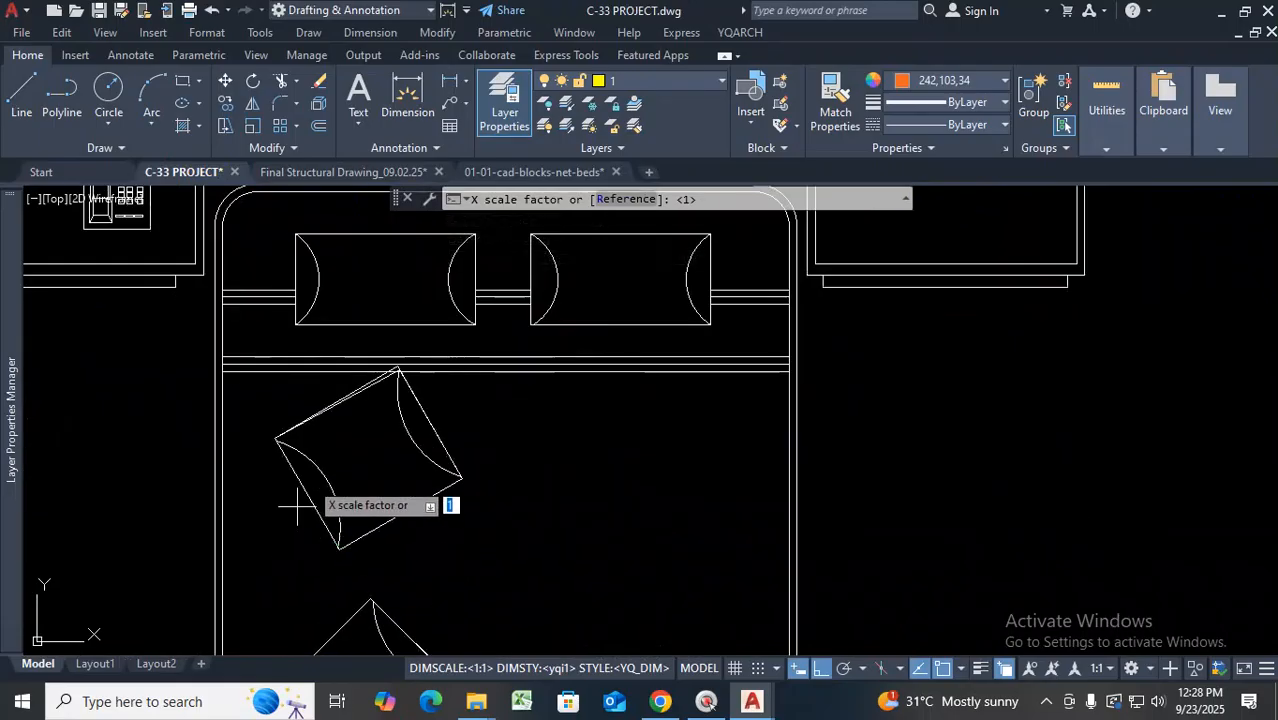
pyautogui.scroll(-5, 300, 522)
pyautogui.scroll(4, 297, 522)
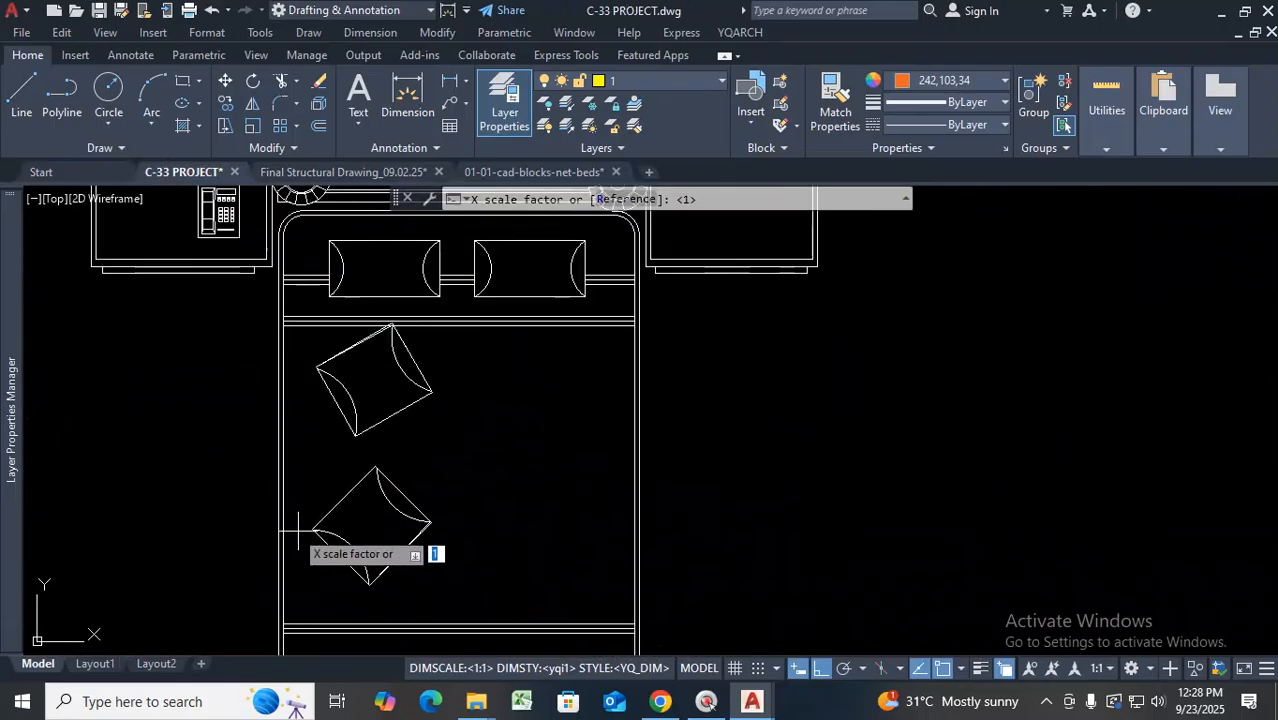
pyautogui.click(283, 454)
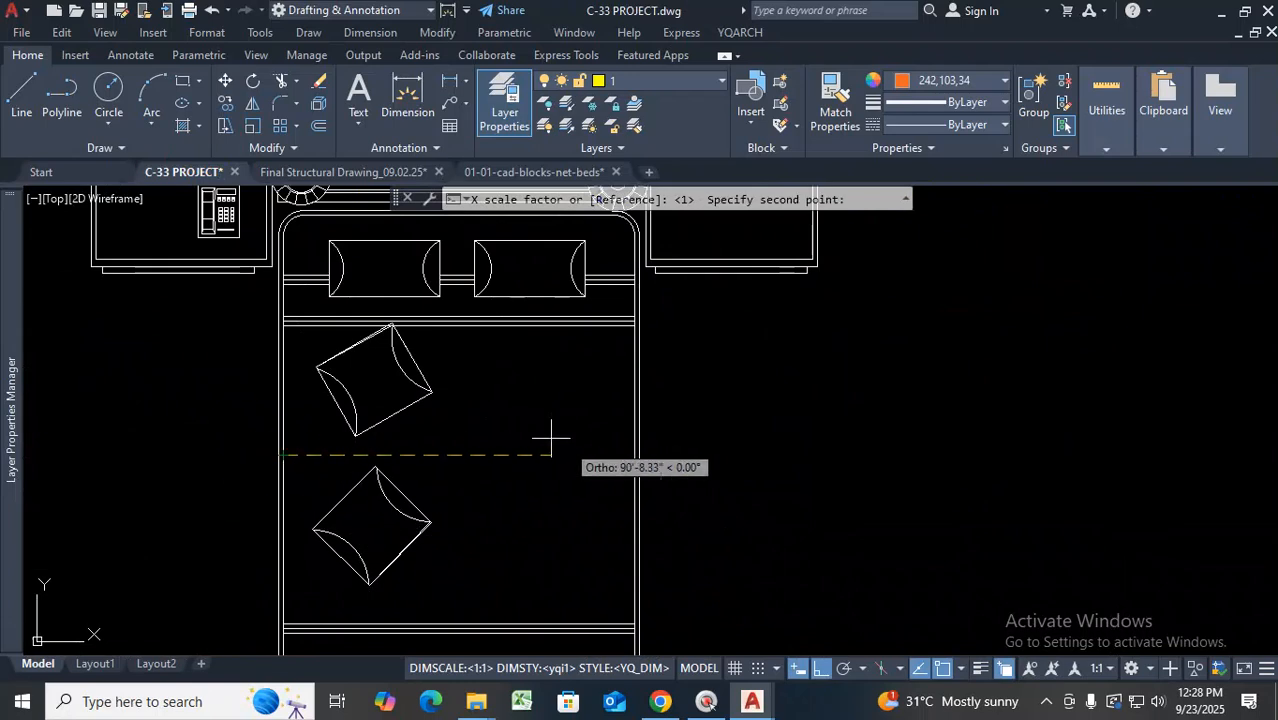
pyautogui.click(634, 454)
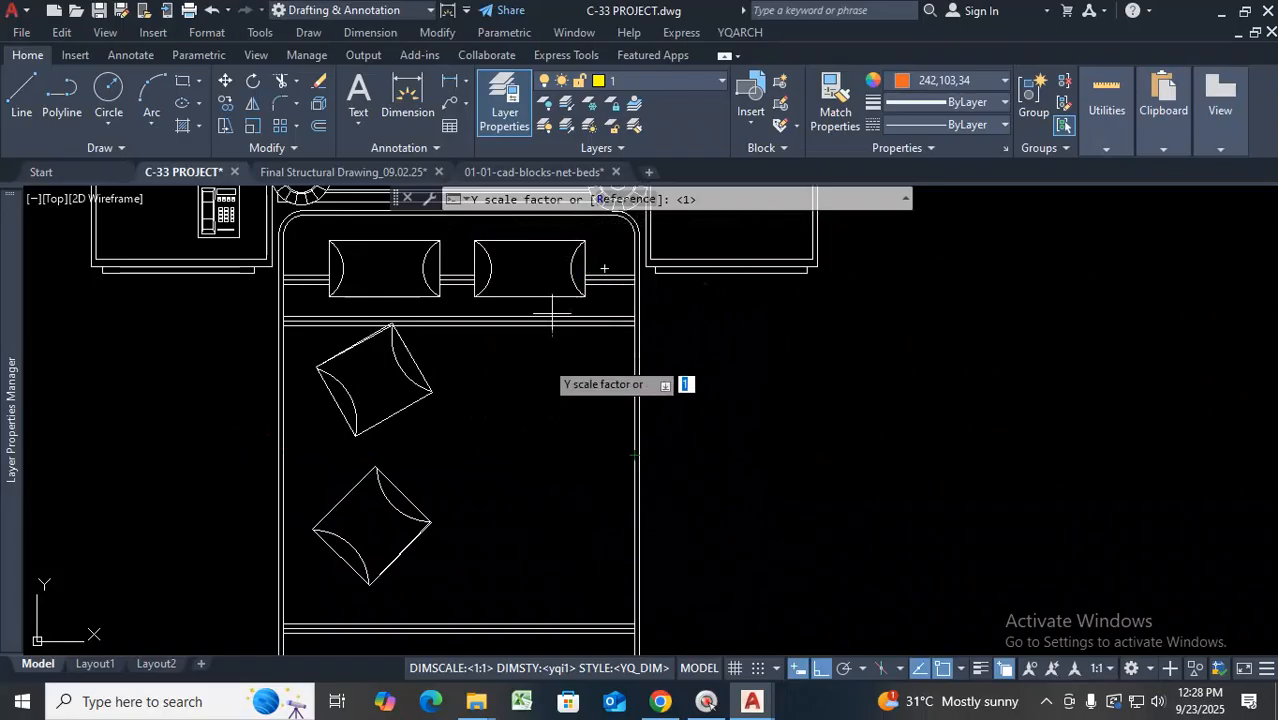
pyautogui.press('Escape')
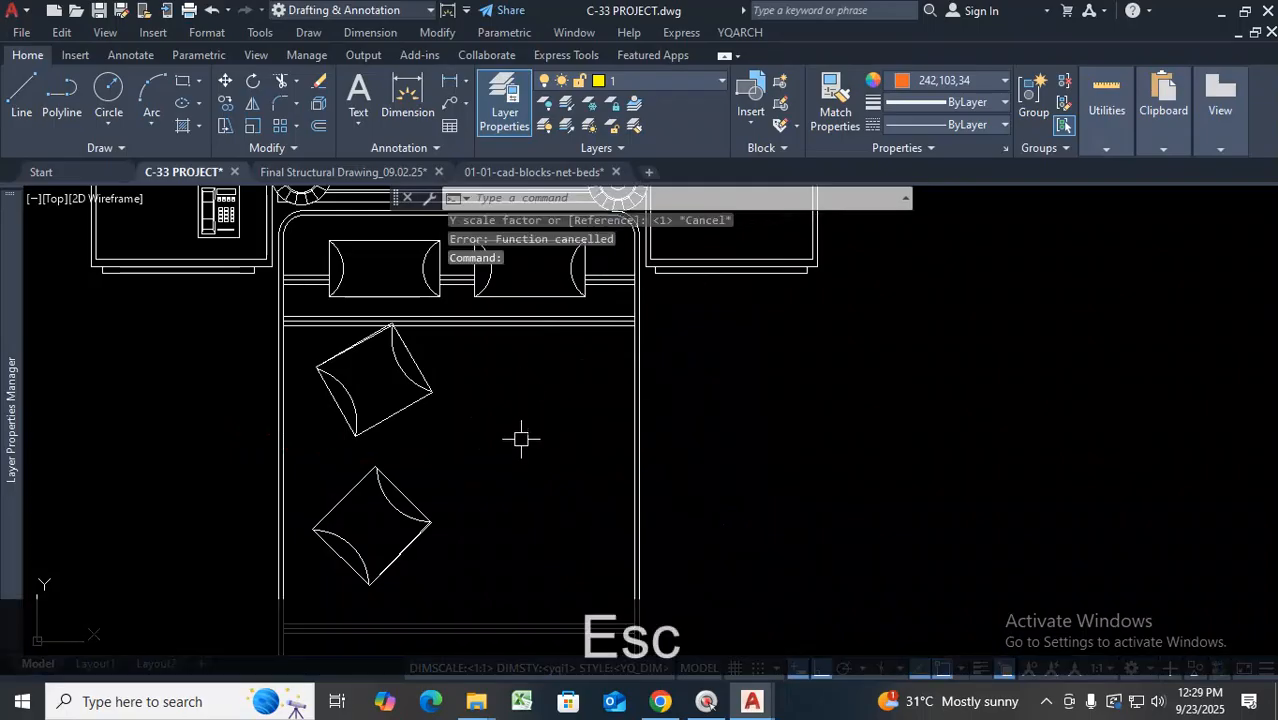
# Run XY Scale on the pasted bed from a base point on the line below the pillows, scaling X by reference between inner rails to 6'
pyautogui.write('scx')
pyautogui.press('space')
pyautogui.click(633, 397)
pyautogui.press('space')
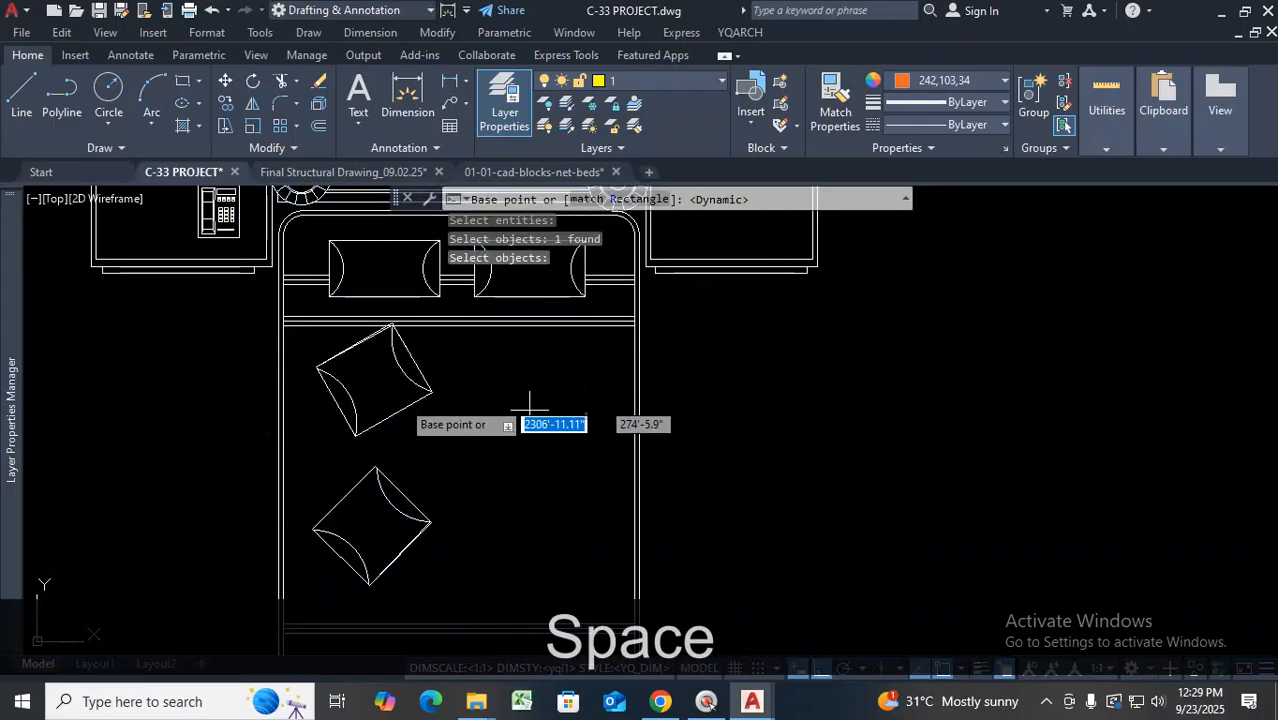
pyautogui.click(459, 320)
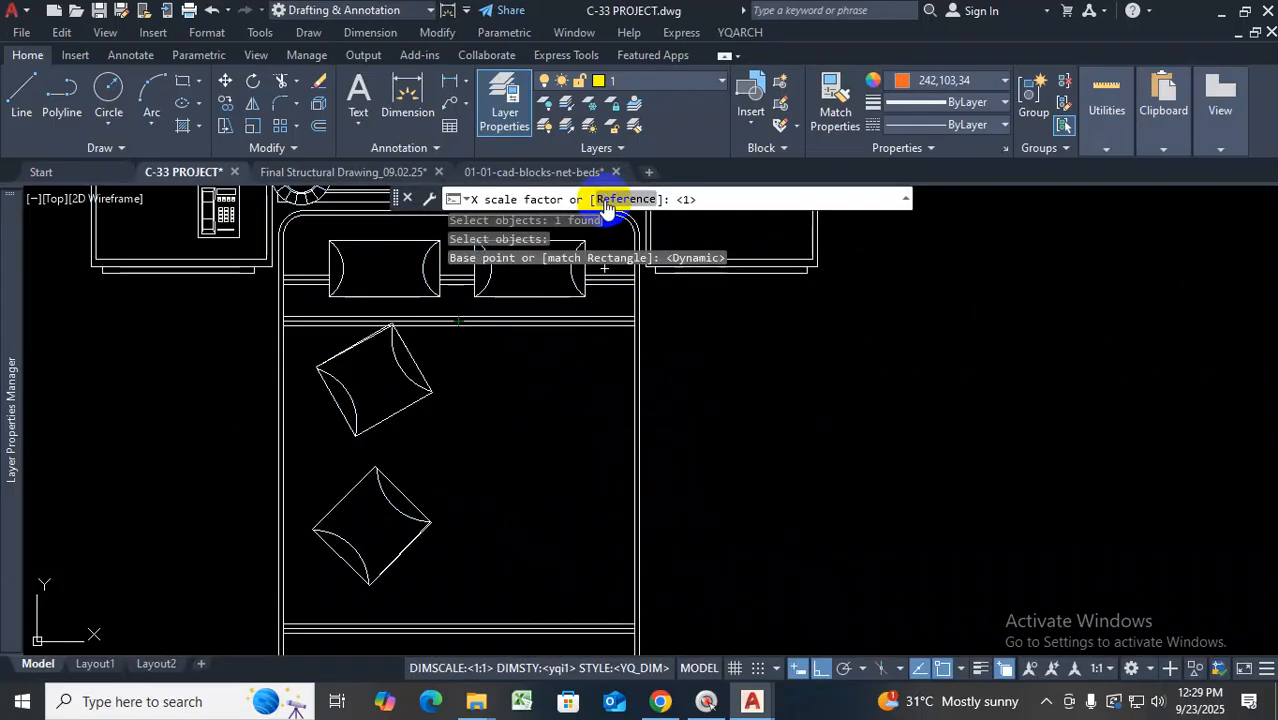
pyautogui.click(606, 203)
pyautogui.click(284, 455)
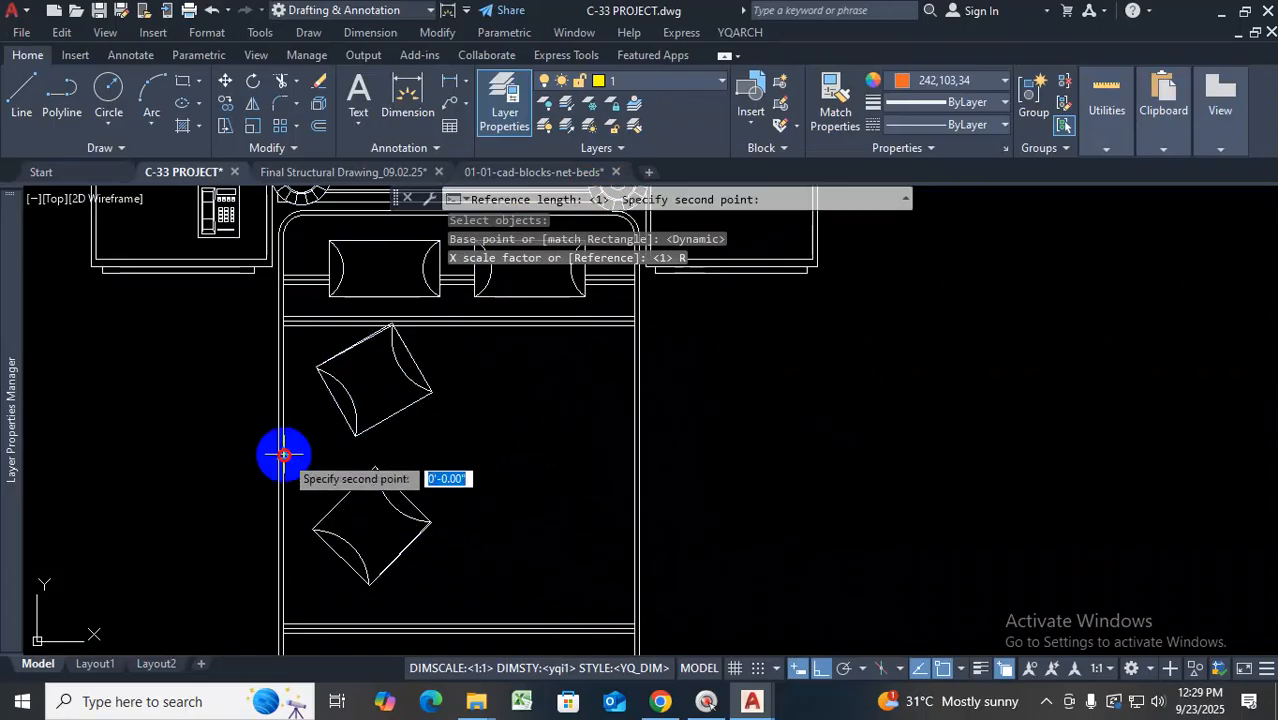
pyautogui.click(634, 455)
pyautogui.write("6'")
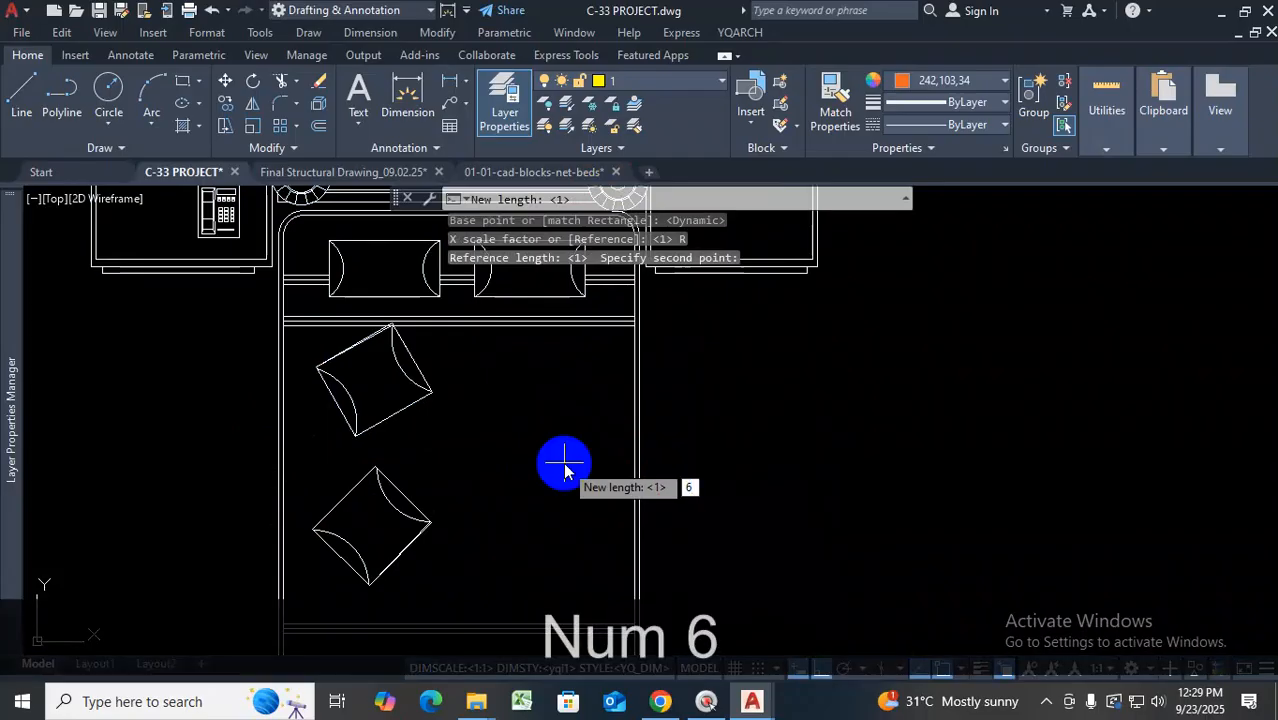
pyautogui.press('Return')
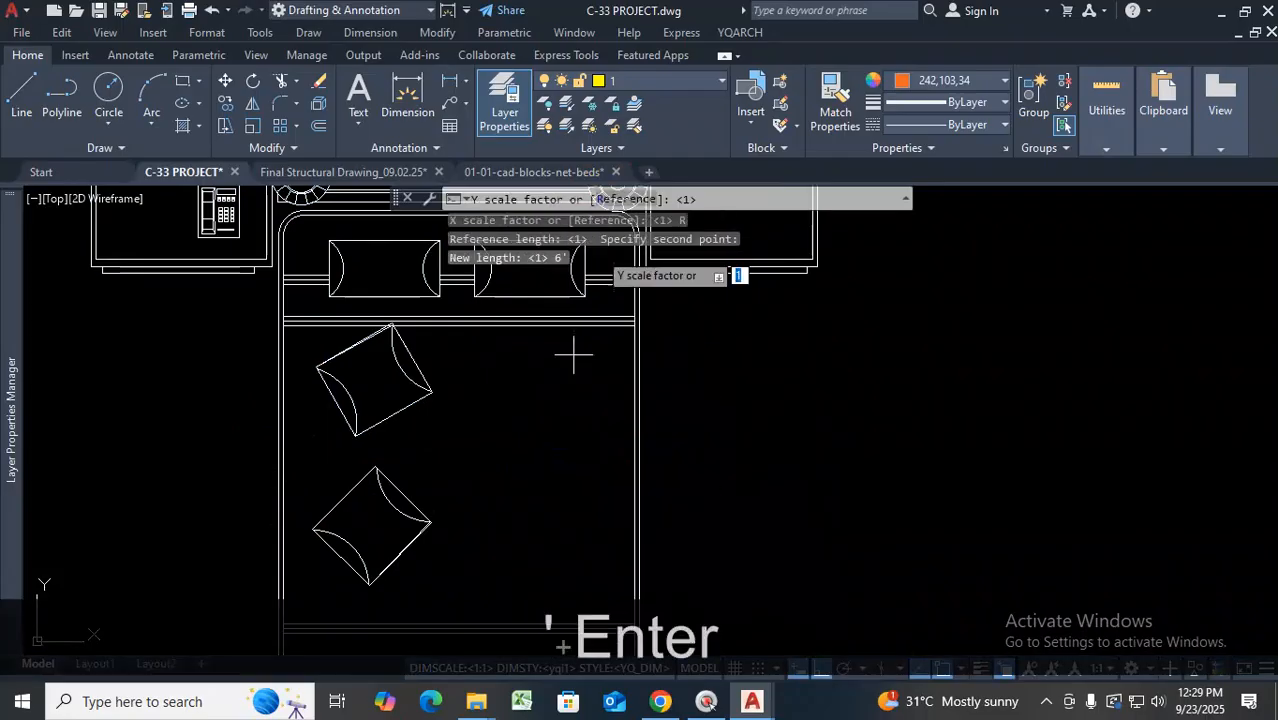
# Scale the pasted bed's Y by reference between its inner head line and inner foot line to 7', keeping the default Z factor
pyautogui.click(614, 199)
pyautogui.scroll(-4, 485, 447)
pyautogui.scroll(6, 542, 366)
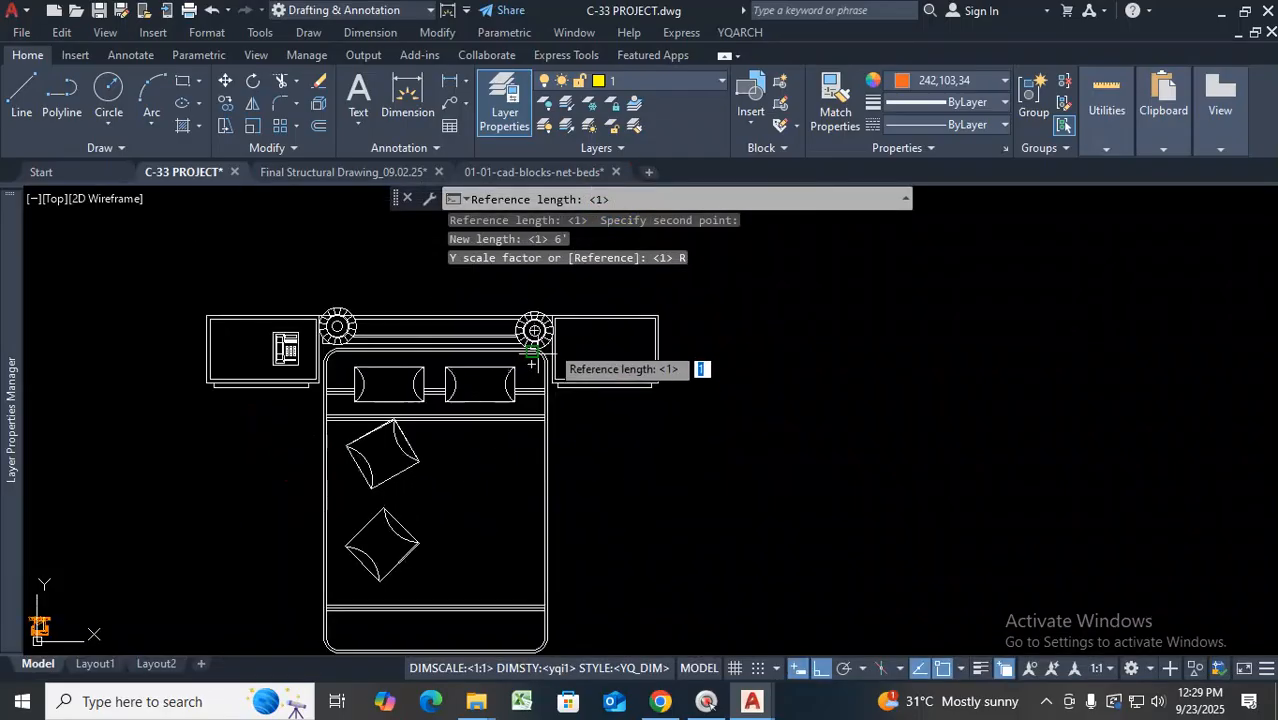
pyautogui.scroll(-2, 546, 368)
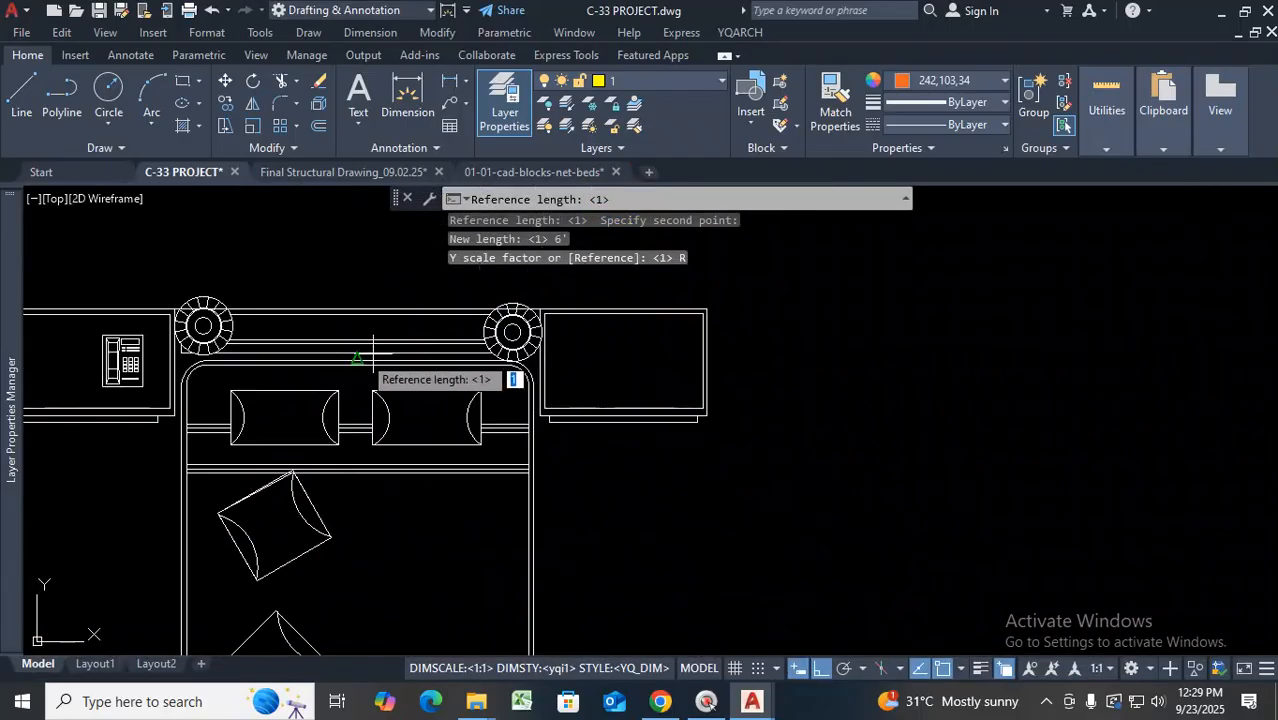
pyautogui.scroll(8, 355, 375)
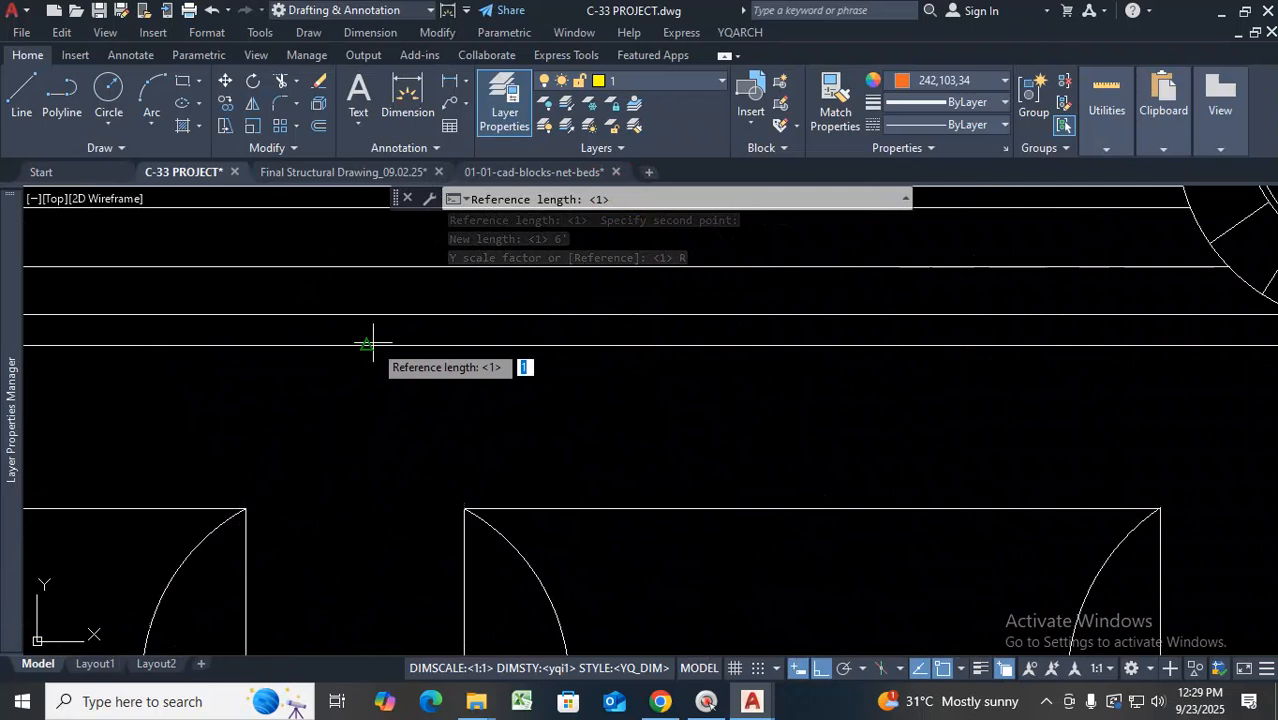
pyautogui.click(365, 345)
pyautogui.scroll(-5, 446, 296)
pyautogui.scroll(-3, 418, 518)
pyautogui.scroll(7, 440, 585)
pyautogui.click(461, 548)
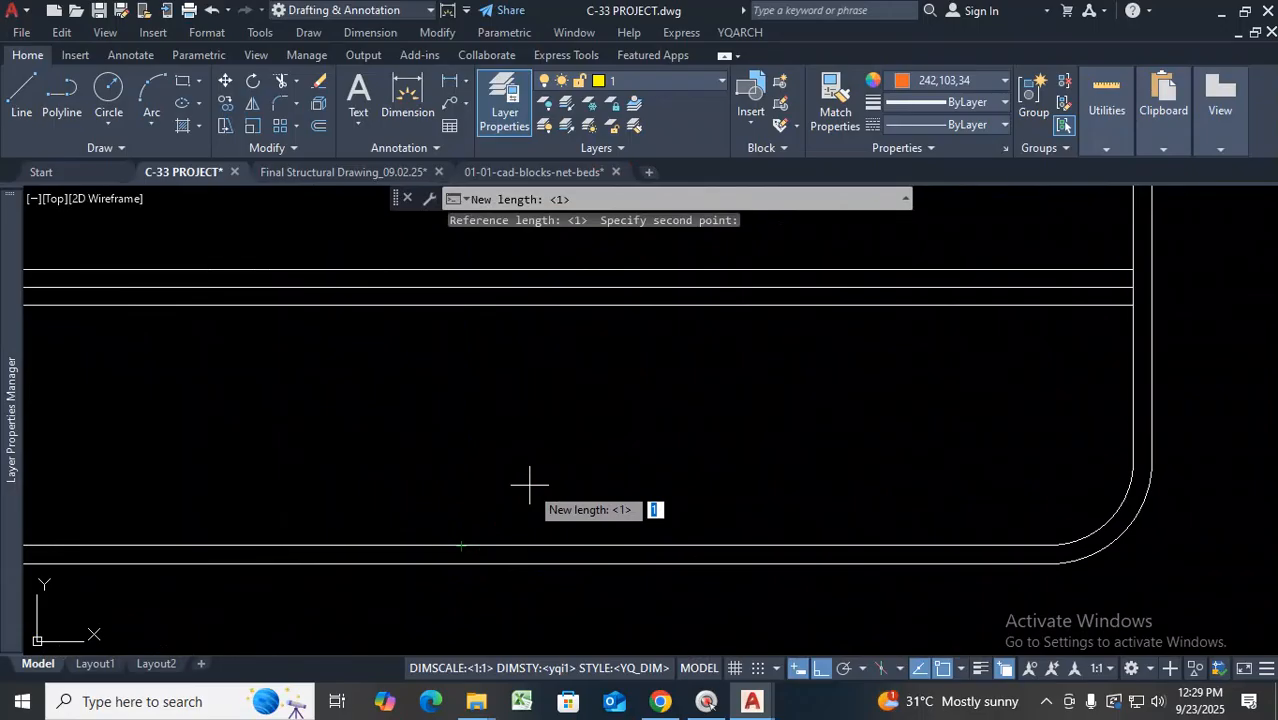
pyautogui.write("7'")
pyautogui.press('Return')
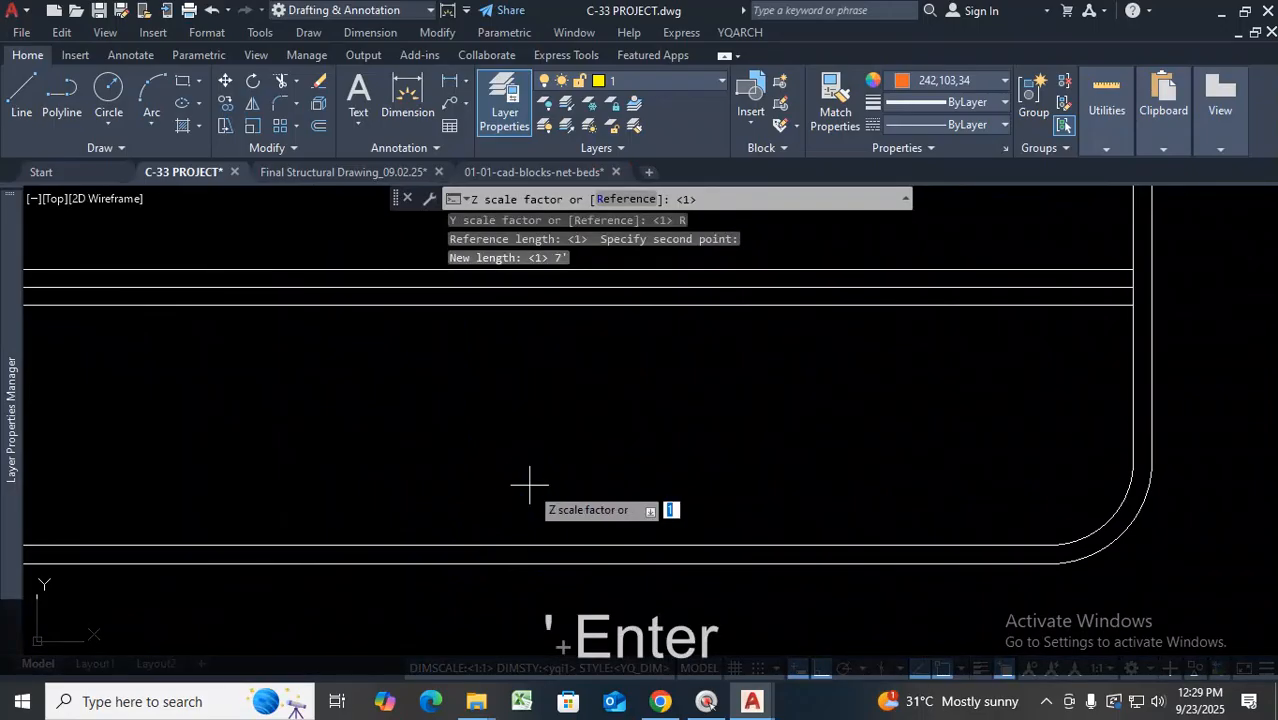
pyautogui.press('Return')
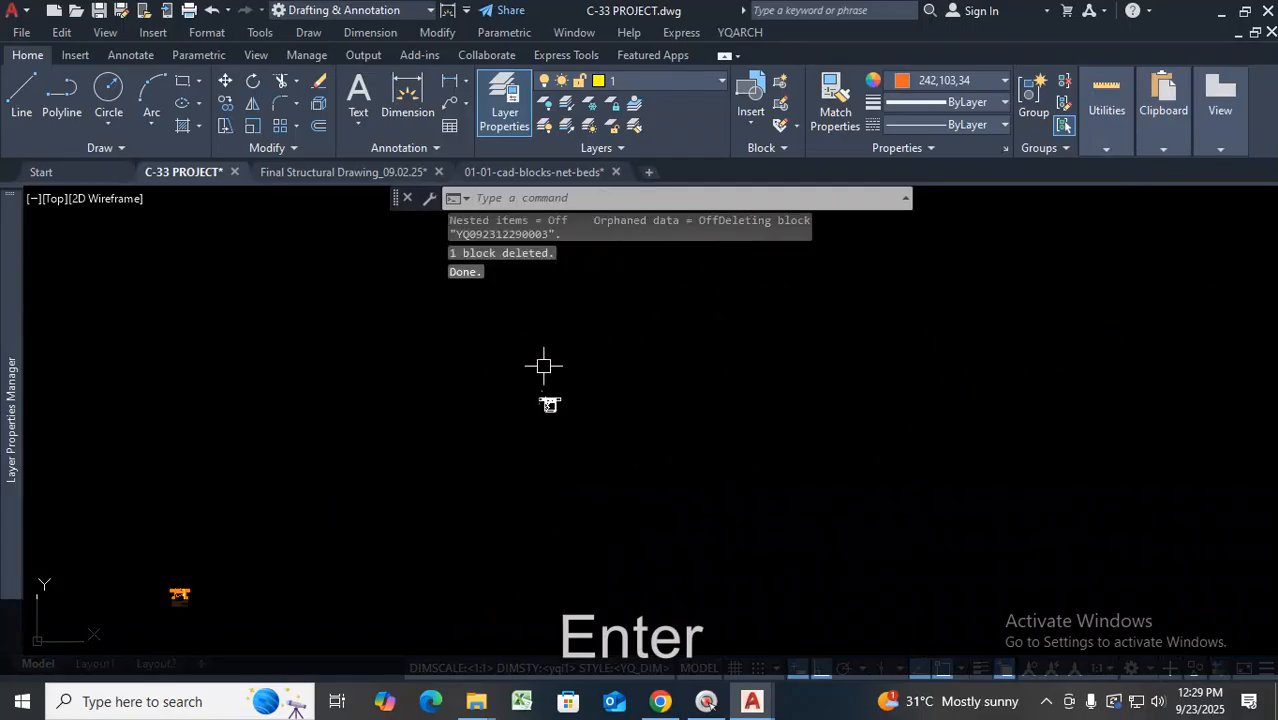
# Examine the scaled bed's rails, pillows, round lamps and nightstand telephone for their new proportions
pyautogui.scroll(6, 549, 413)
pyautogui.scroll(6, 357, 385)
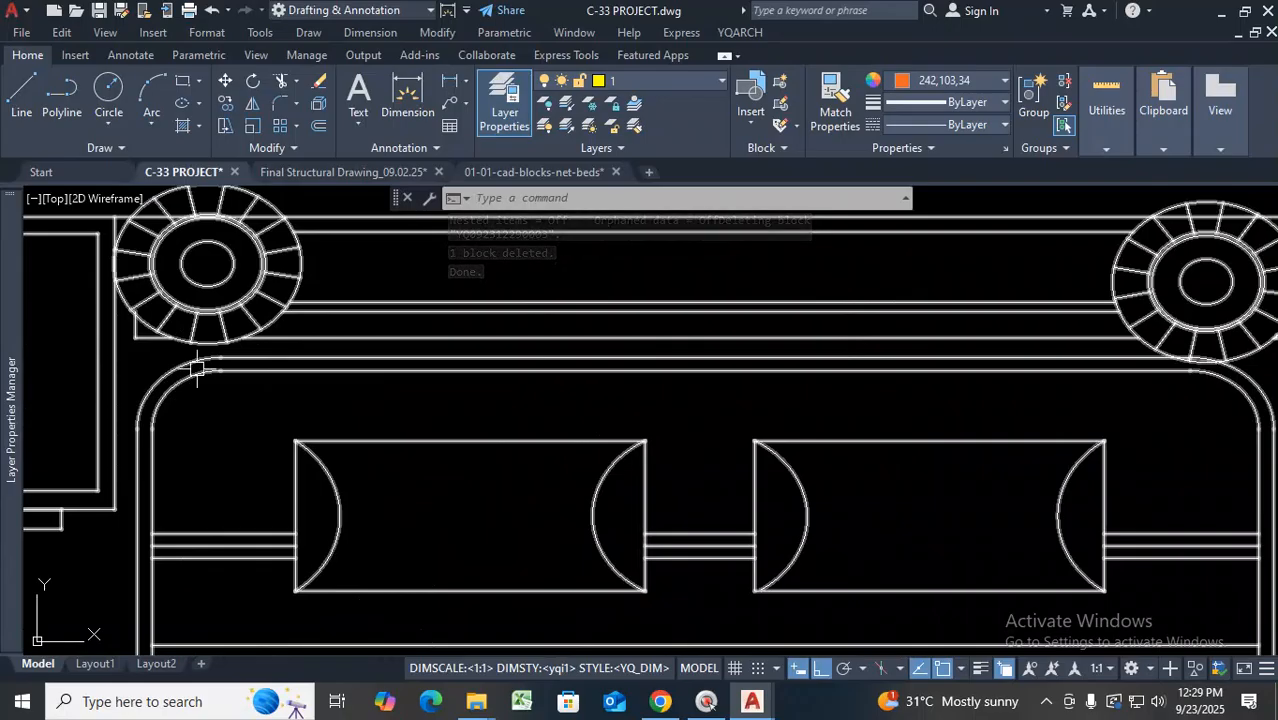
pyautogui.scroll(-5, 197, 370)
pyautogui.scroll(4, 277, 440)
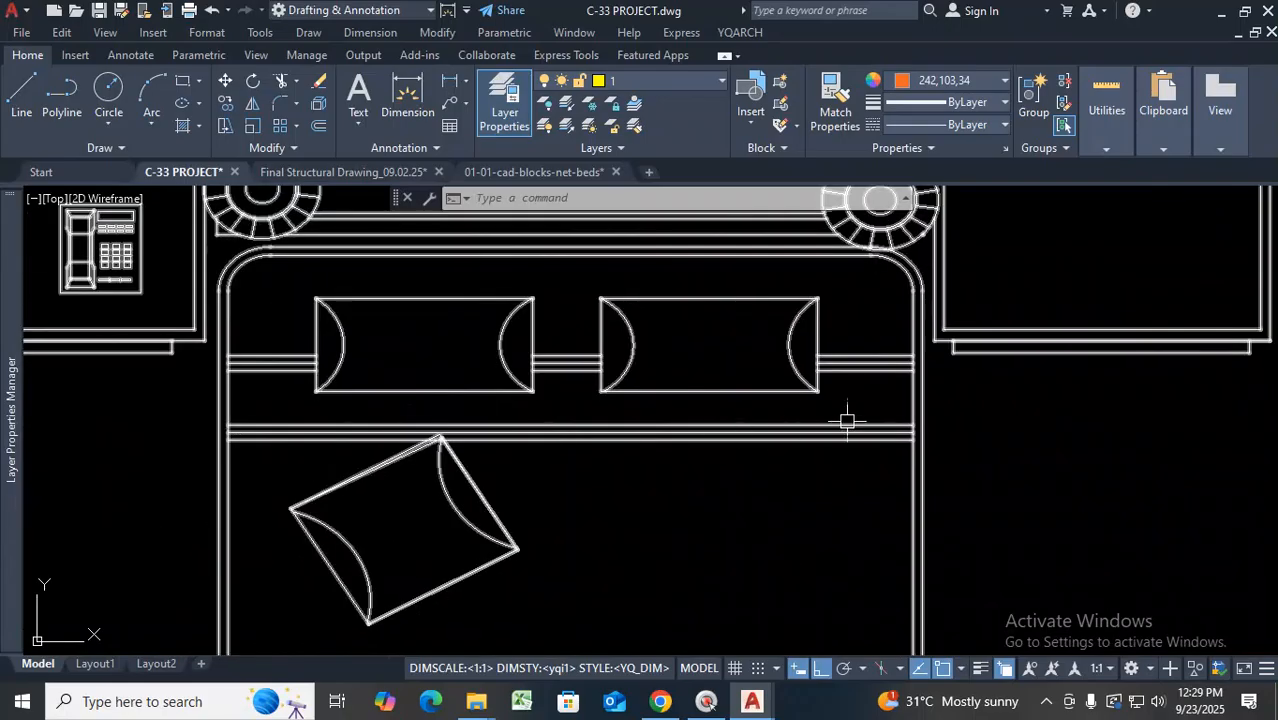
pyautogui.scroll(-4, 548, 412)
pyautogui.scroll(3, 442, 398)
pyautogui.scroll(5, 410, 362)
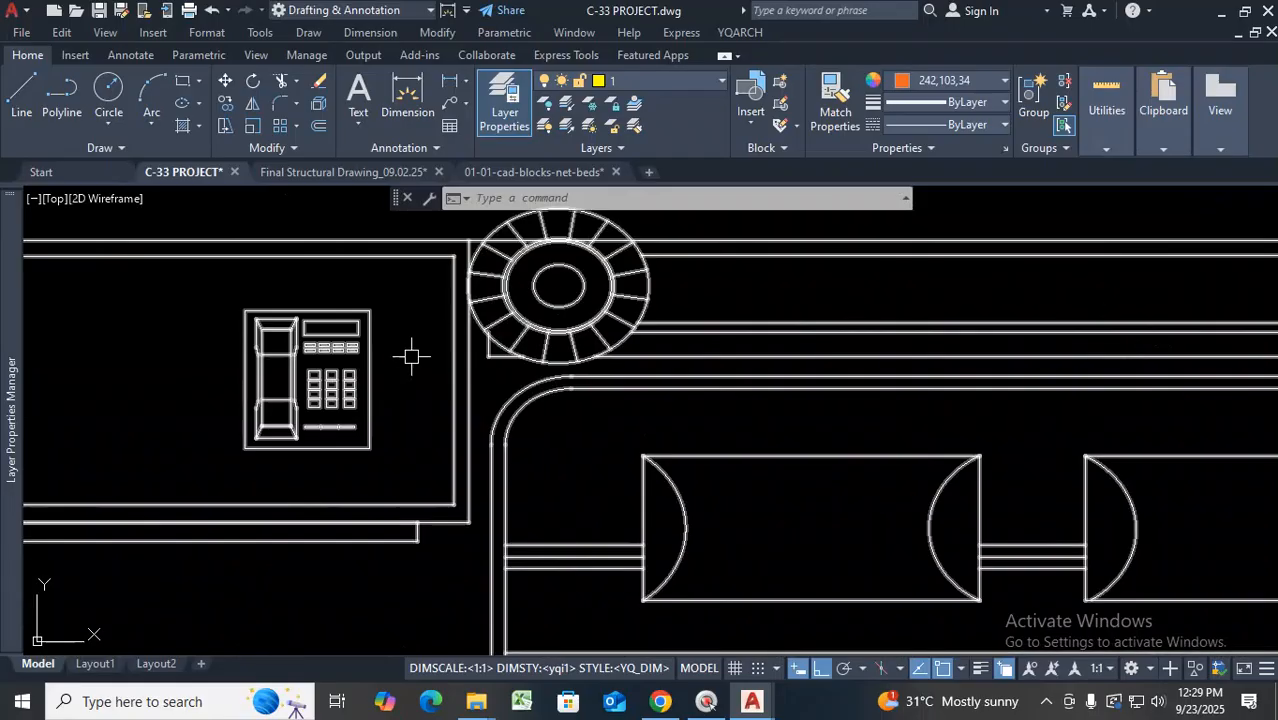
pyautogui.scroll(-3, 392, 380)
pyautogui.scroll(-2, 605, 402)
pyautogui.scroll(2, 605, 391)
pyautogui.scroll(-4, 604, 400)
pyautogui.scroll(4, 590, 570)
pyautogui.scroll(-5, 568, 512)
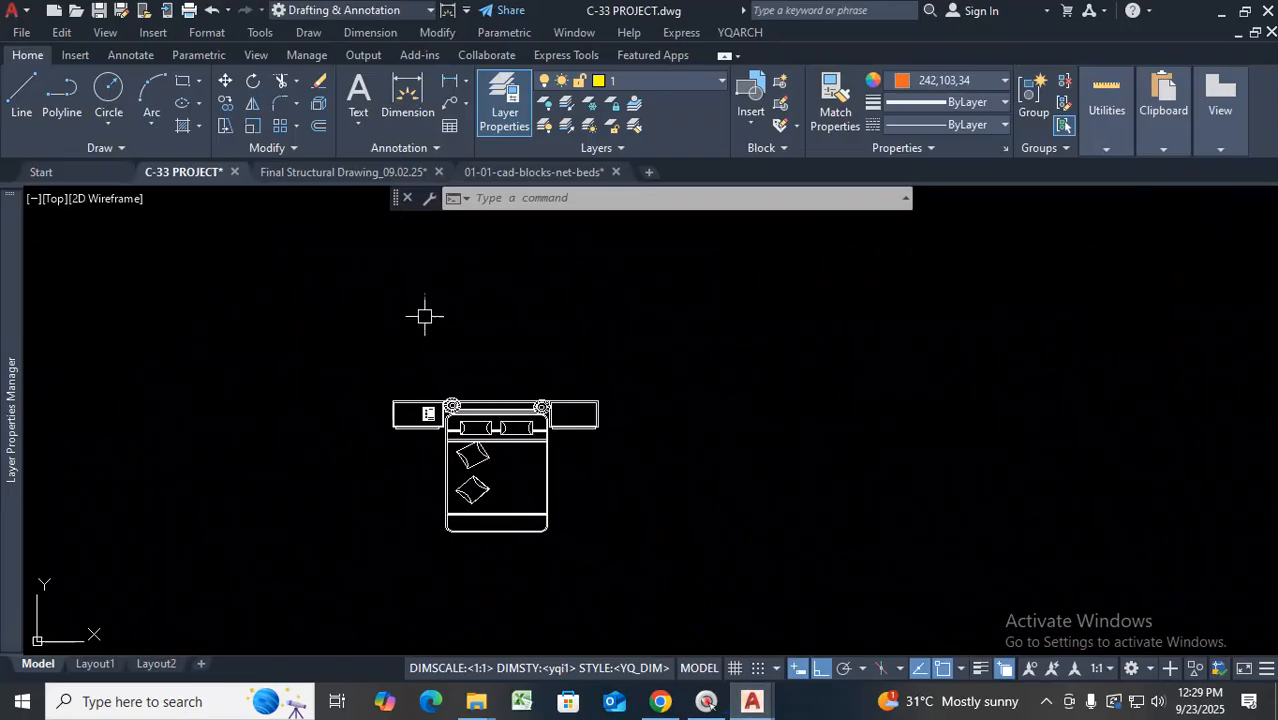
pyautogui.scroll(-8, 510, 450)
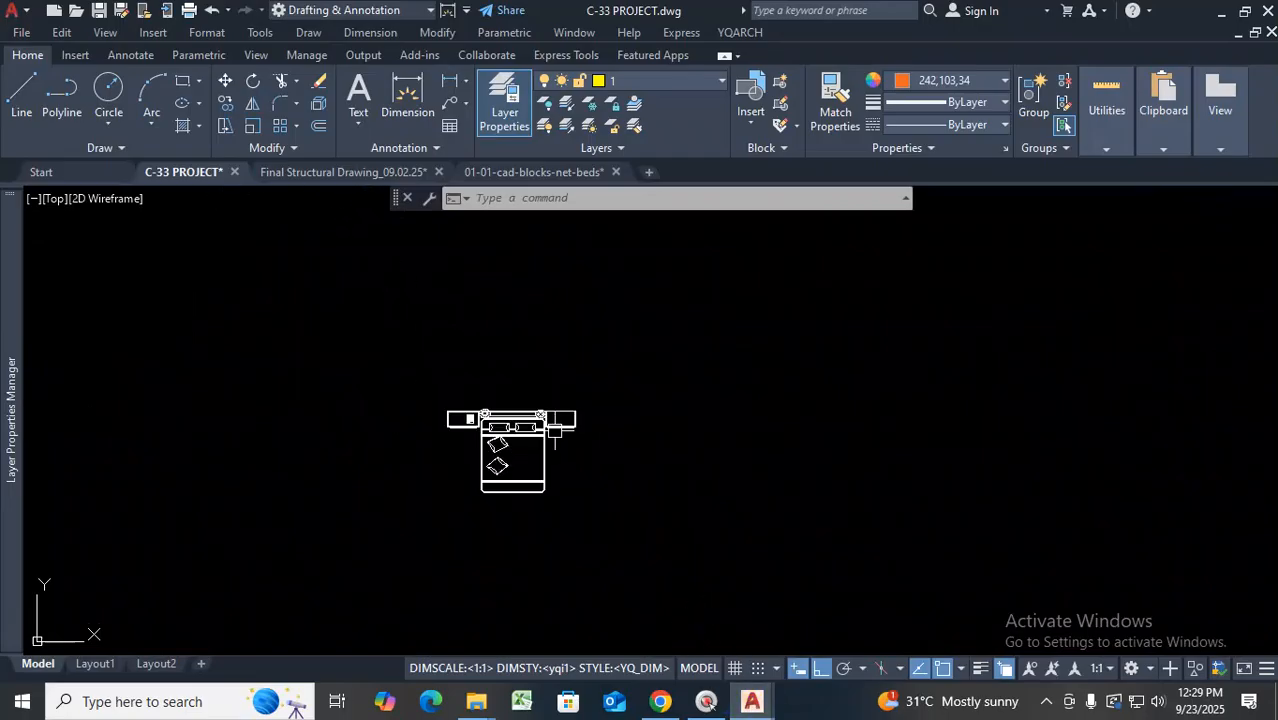
# Delete the vertical 83.8 dimension from the orange bed with the rug
pyautogui.scroll(8, 417, 500)
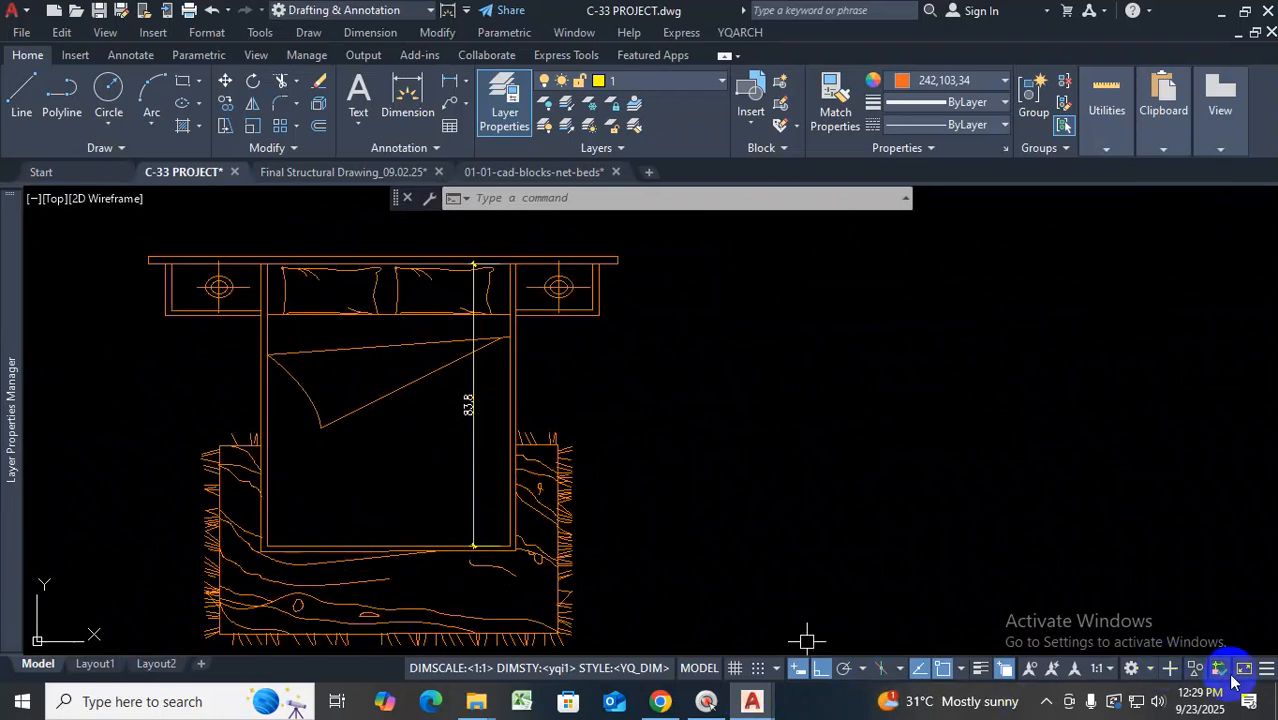
pyautogui.press('Escape')
pyautogui.click(469, 395)
pyautogui.press('Delete')
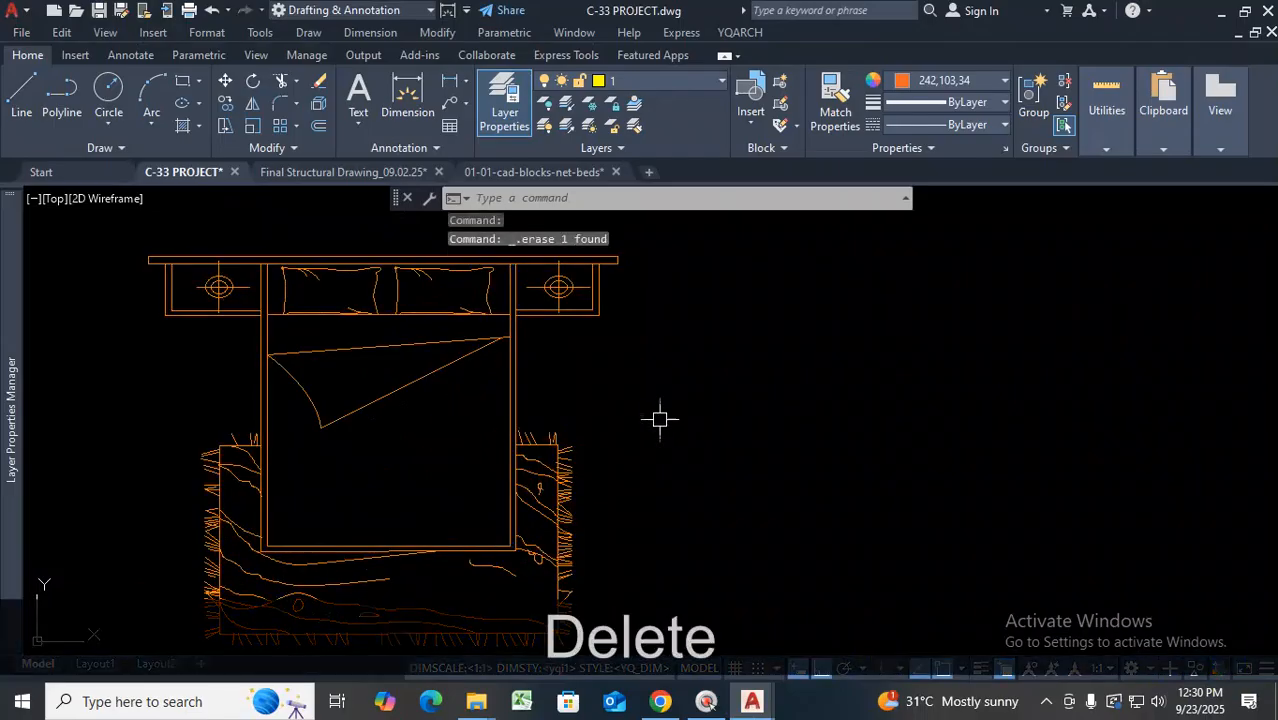
# Inspect the orange bed with the rug, checking its selection and its pillows, nightstands and blanket
pyautogui.scroll(-5, 655, 425)
pyautogui.scroll(3, 646, 410)
pyautogui.scroll(-4, 643, 405)
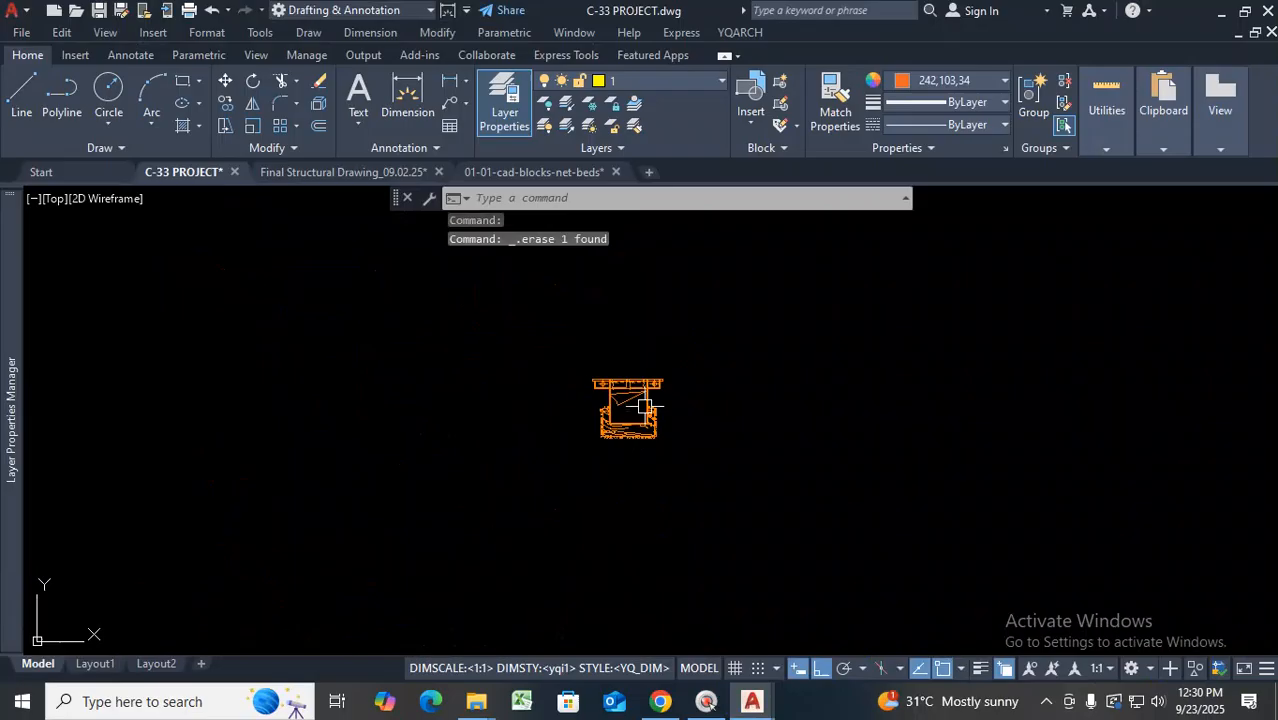
pyautogui.scroll(4, 620, 390)
pyautogui.scroll(-4, 525, 356)
pyautogui.scroll(2, 555, 345)
pyautogui.click(573, 322)
pyautogui.click(462, 412)
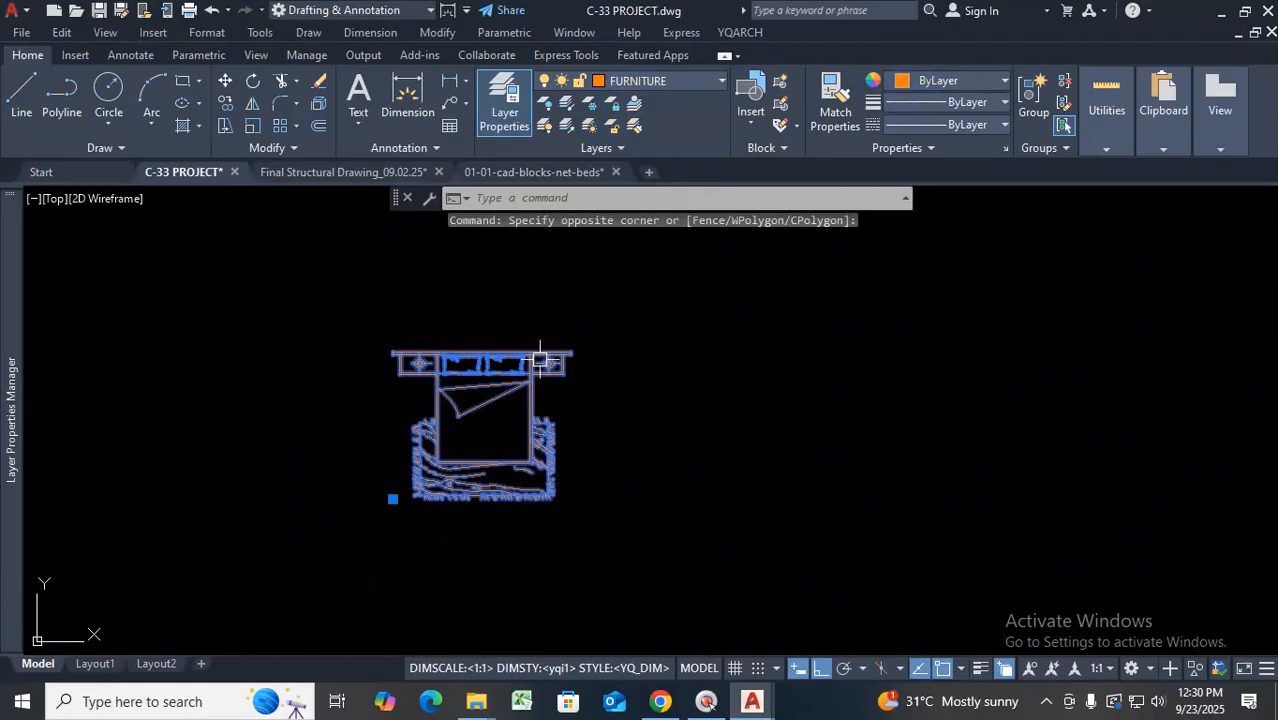
pyautogui.press('Escape')
pyautogui.scroll(4, 525, 362)
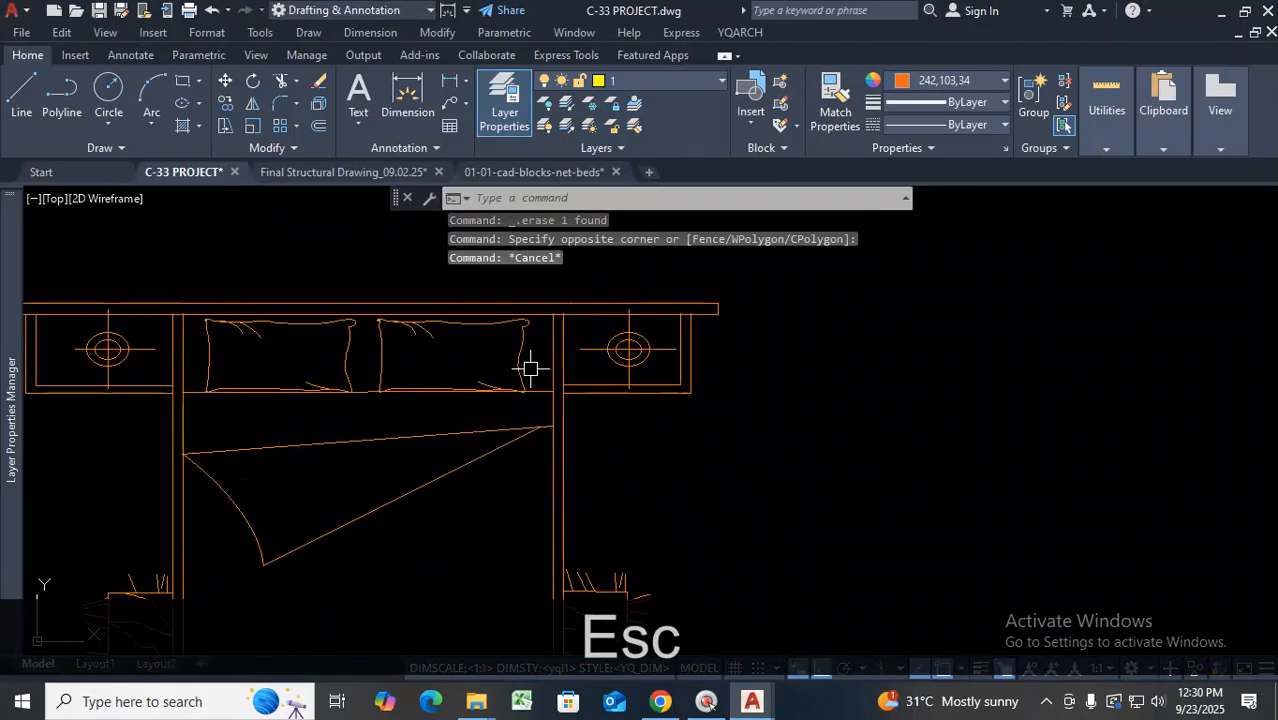
pyautogui.scroll(-4, 521, 360)
pyautogui.scroll(2, 542, 491)
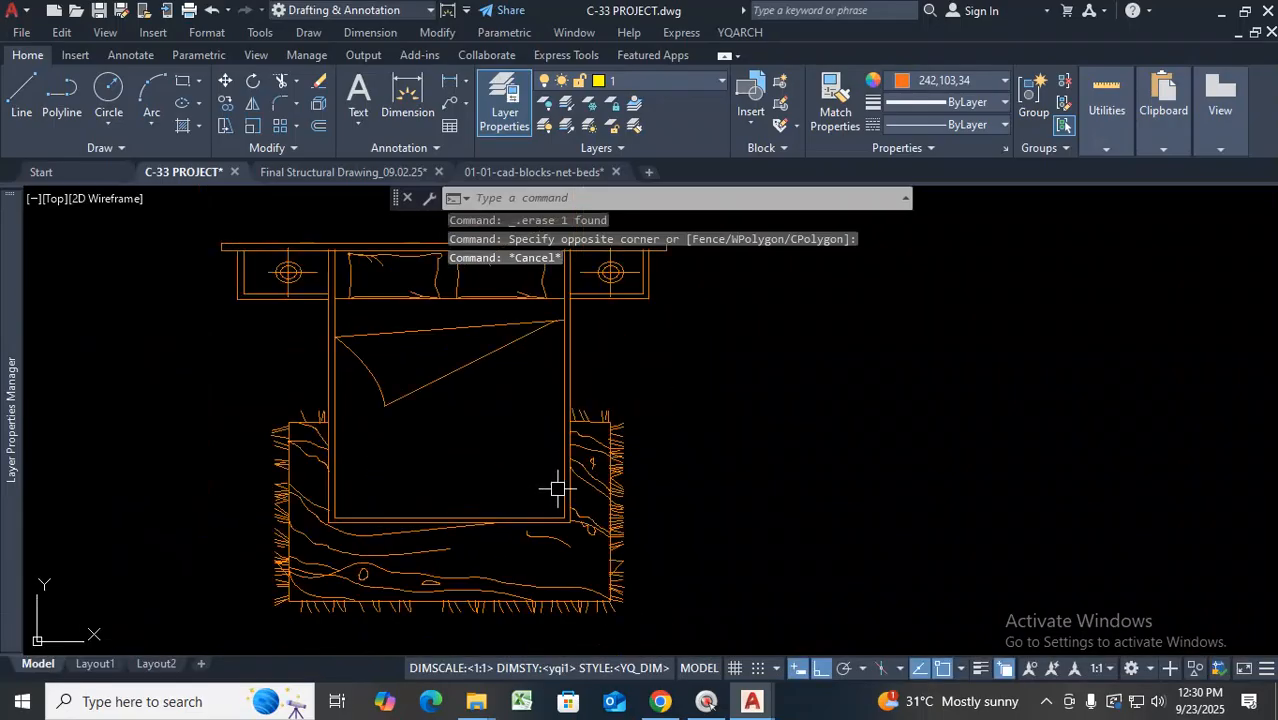
pyautogui.scroll(-2, 556, 491)
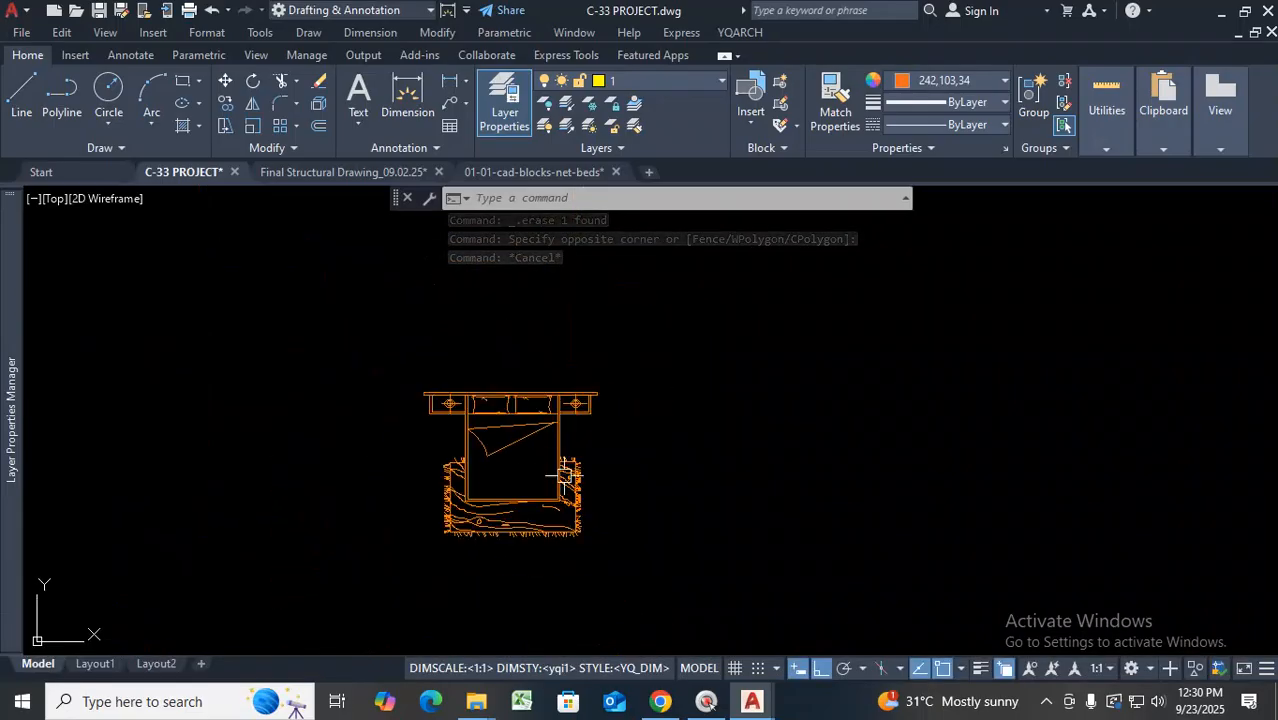
pyautogui.scroll(1, 540, 424)
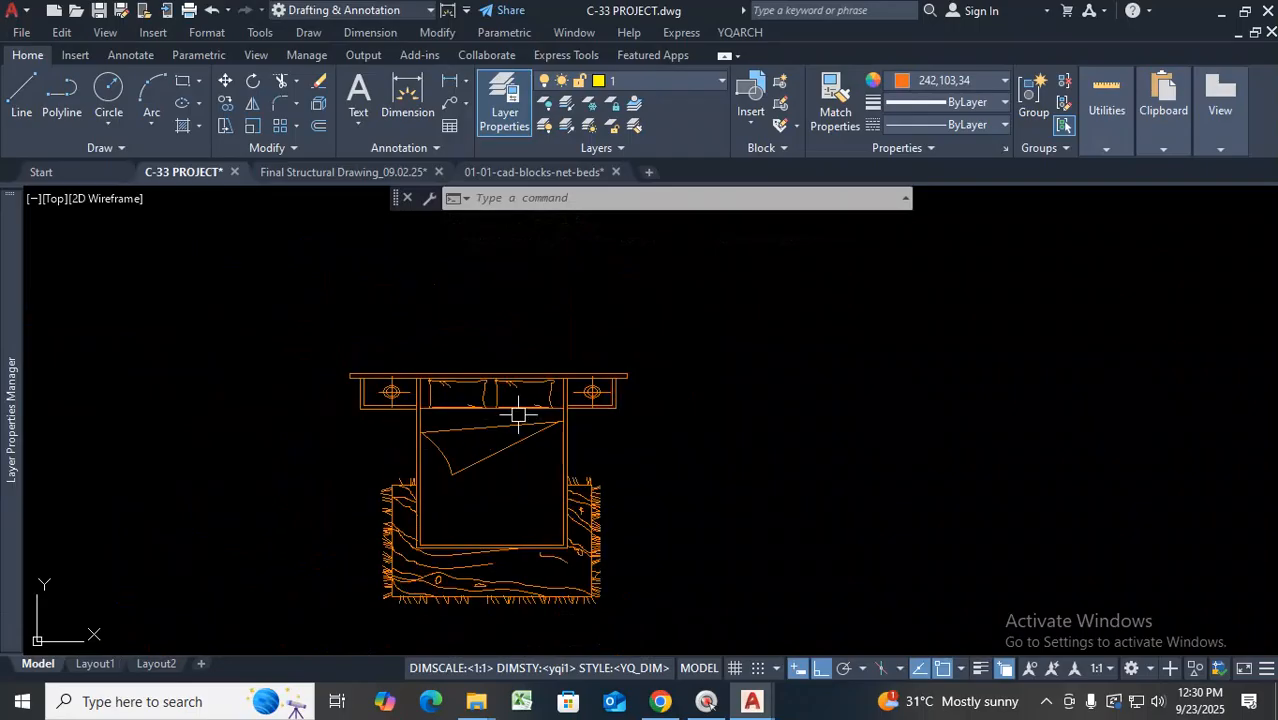
pyautogui.moveTo(534, 409)
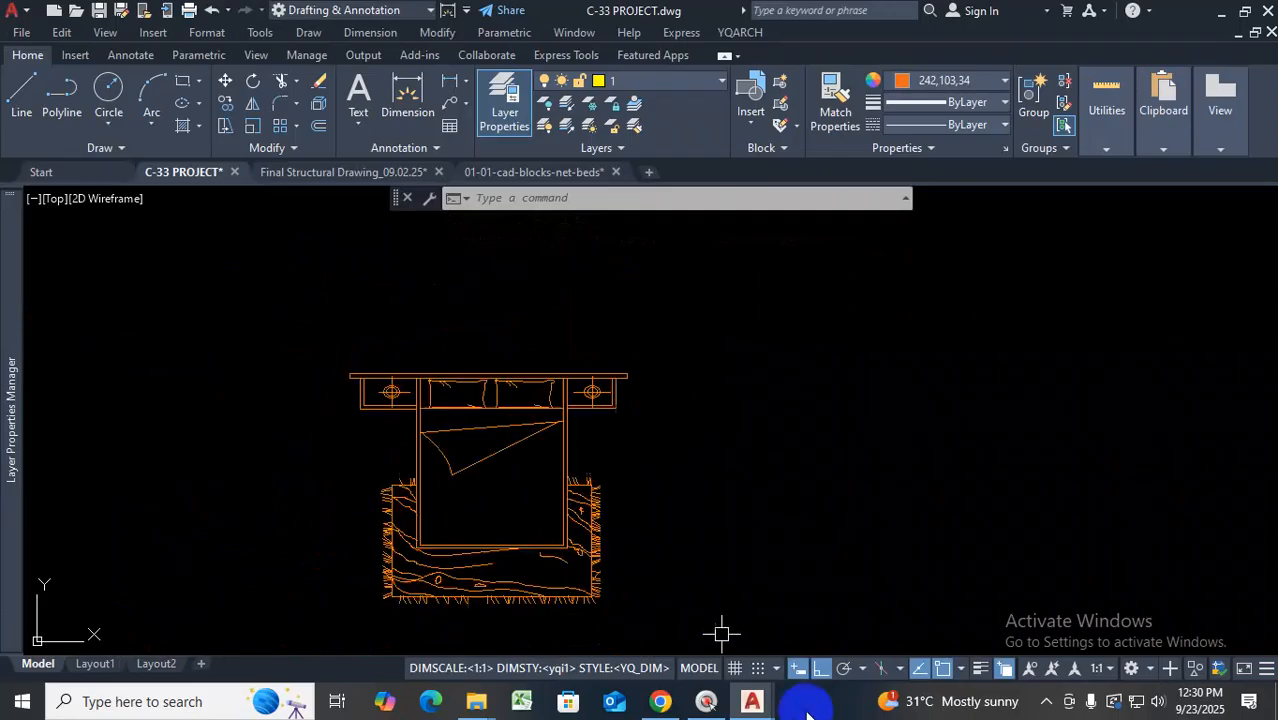
# Switch to Chrome and search Google for "free cad block download" in a new tab
pyautogui.click(660, 703)
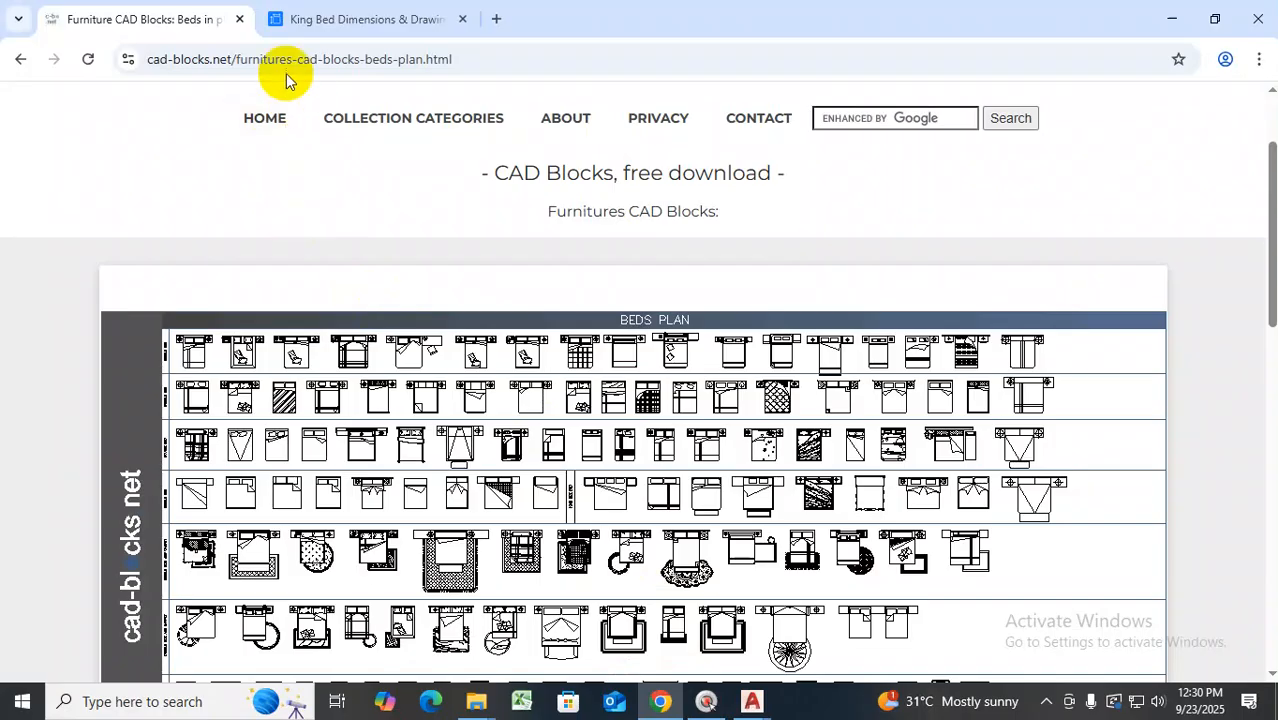
pyautogui.click(497, 19)
pyautogui.click(409, 353)
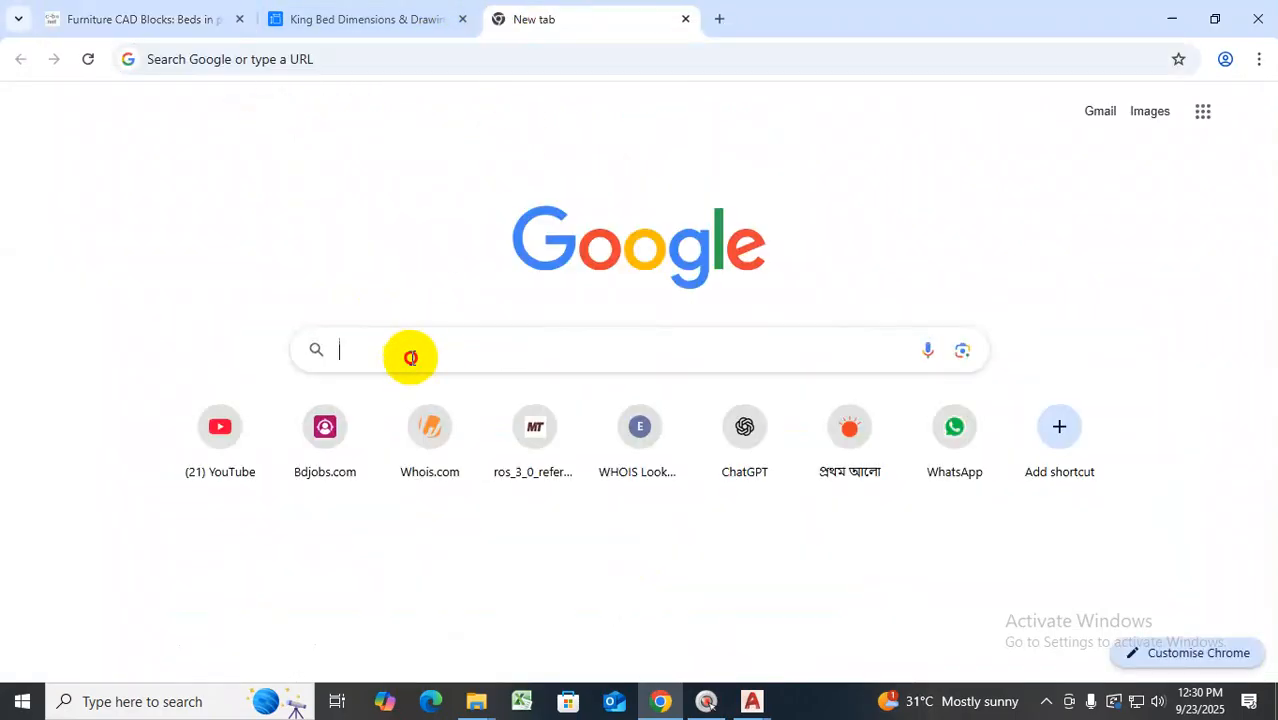
pyautogui.write('free')
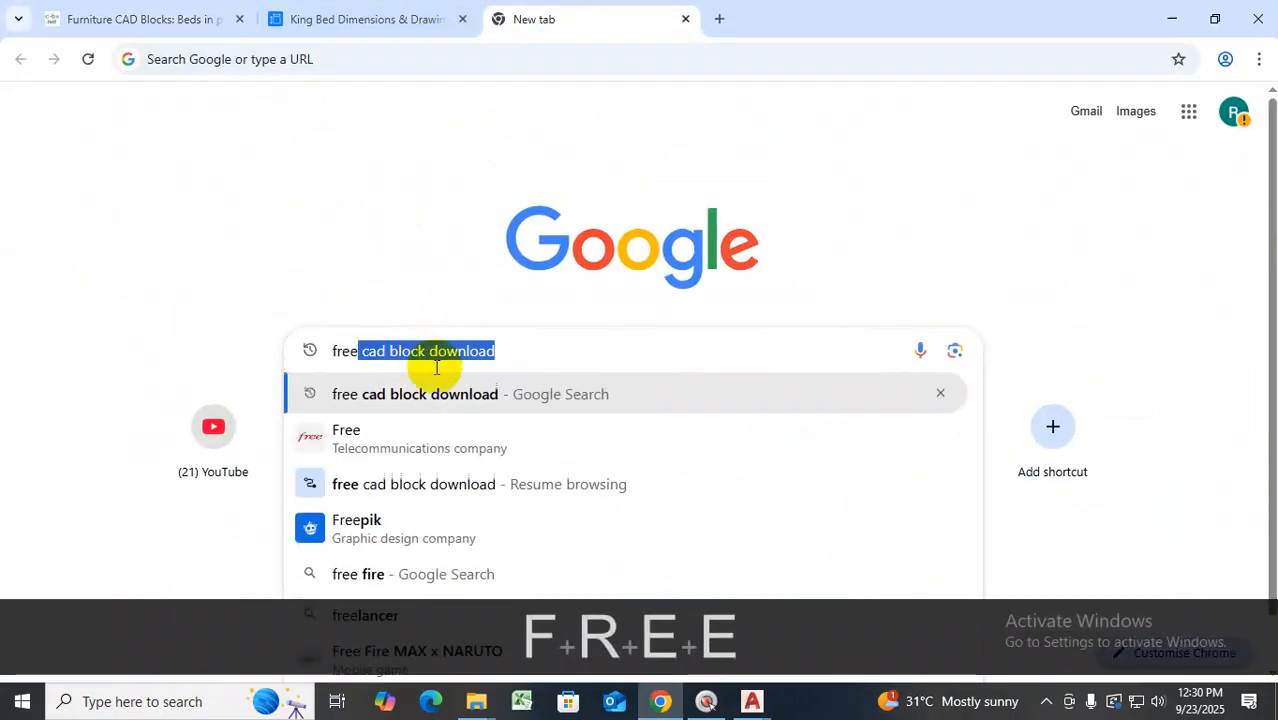
pyautogui.click(428, 400)
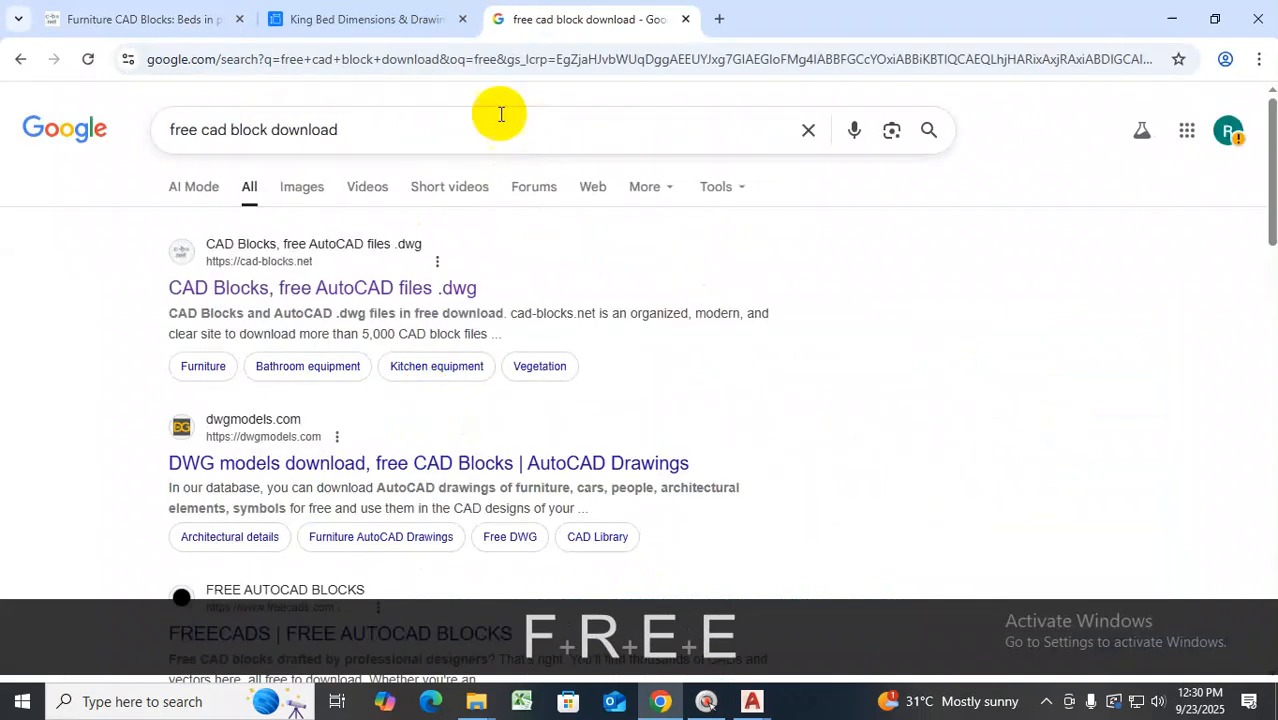
# Look through the search results and open the FREECADS free AutoCAD blocks site
pyautogui.scroll(-2, 350, 222)
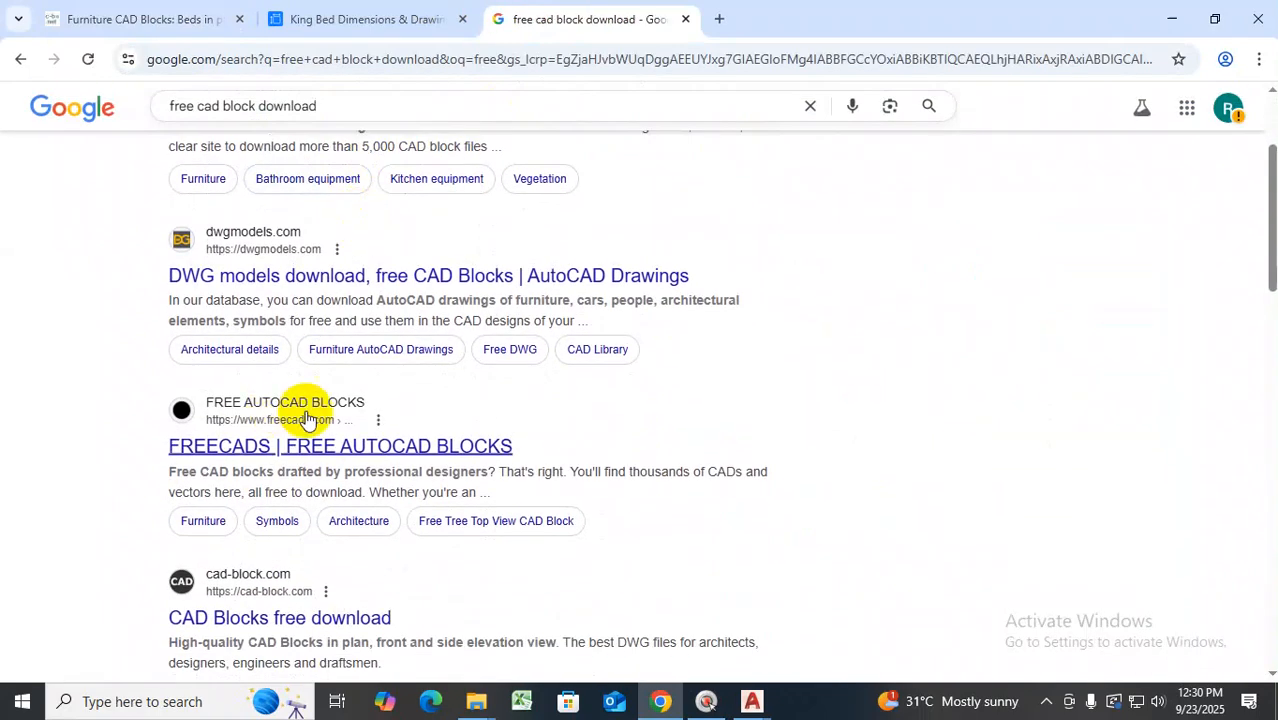
pyautogui.hotkey('ctrl', '1')
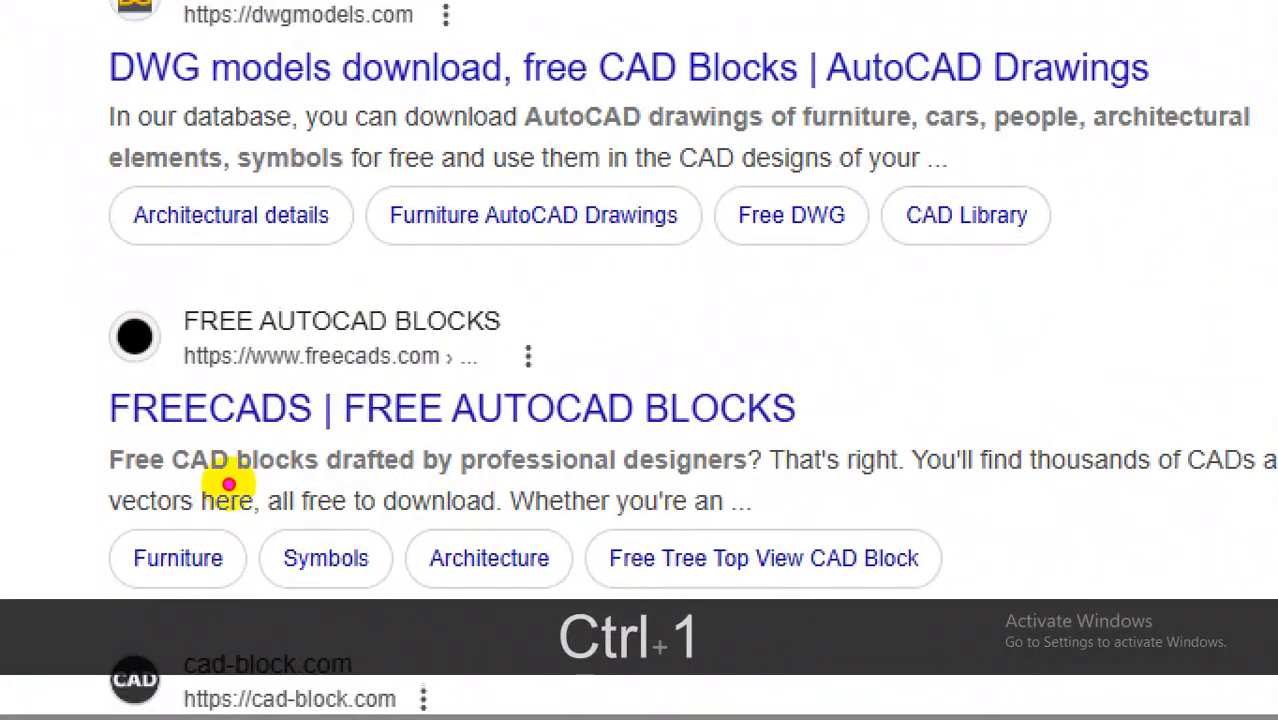
pyautogui.moveTo(204, 340)
pyautogui.mouseDown()
pyautogui.moveTo(418, 335)
pyautogui.moveTo(499, 282)
pyautogui.moveTo(185, 271)
pyautogui.moveTo(190, 340)
pyautogui.mouseUp()
pyautogui.press('Escape')
pyautogui.click(285, 407)
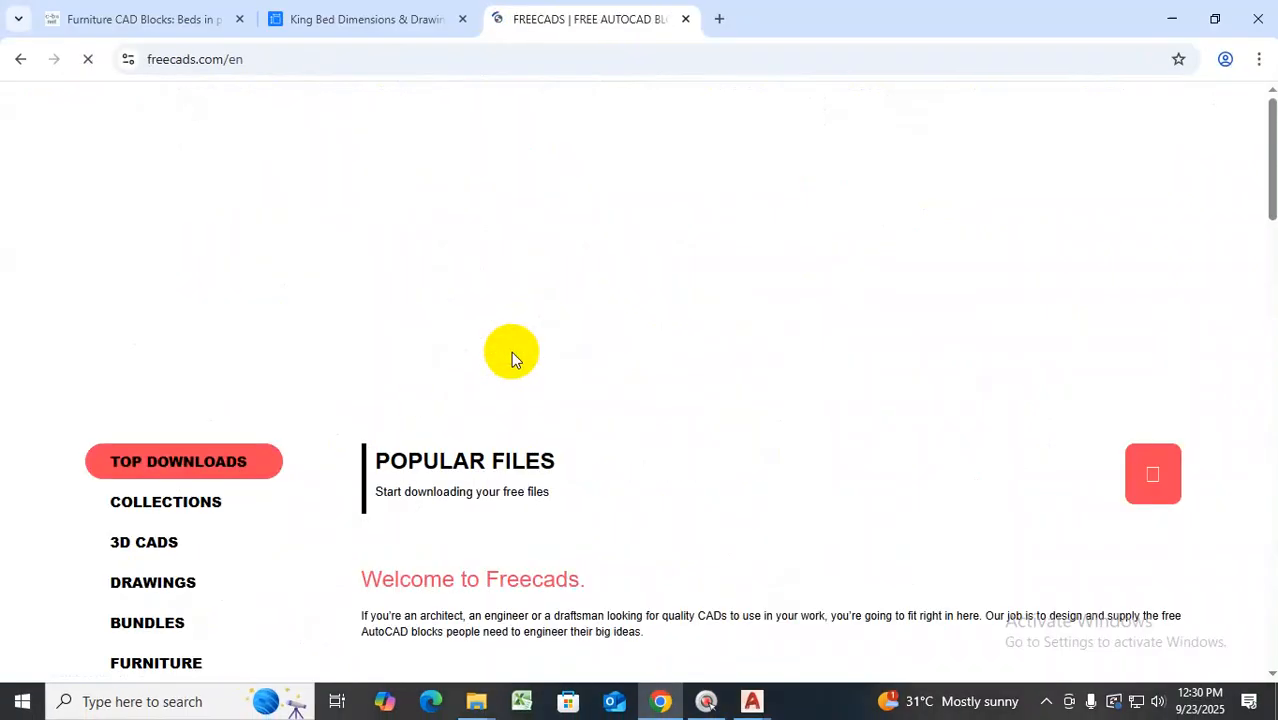
# Browse the site's Furniture category and open the double bed top view block with the tilted preview
pyautogui.scroll(-4, 532, 336)
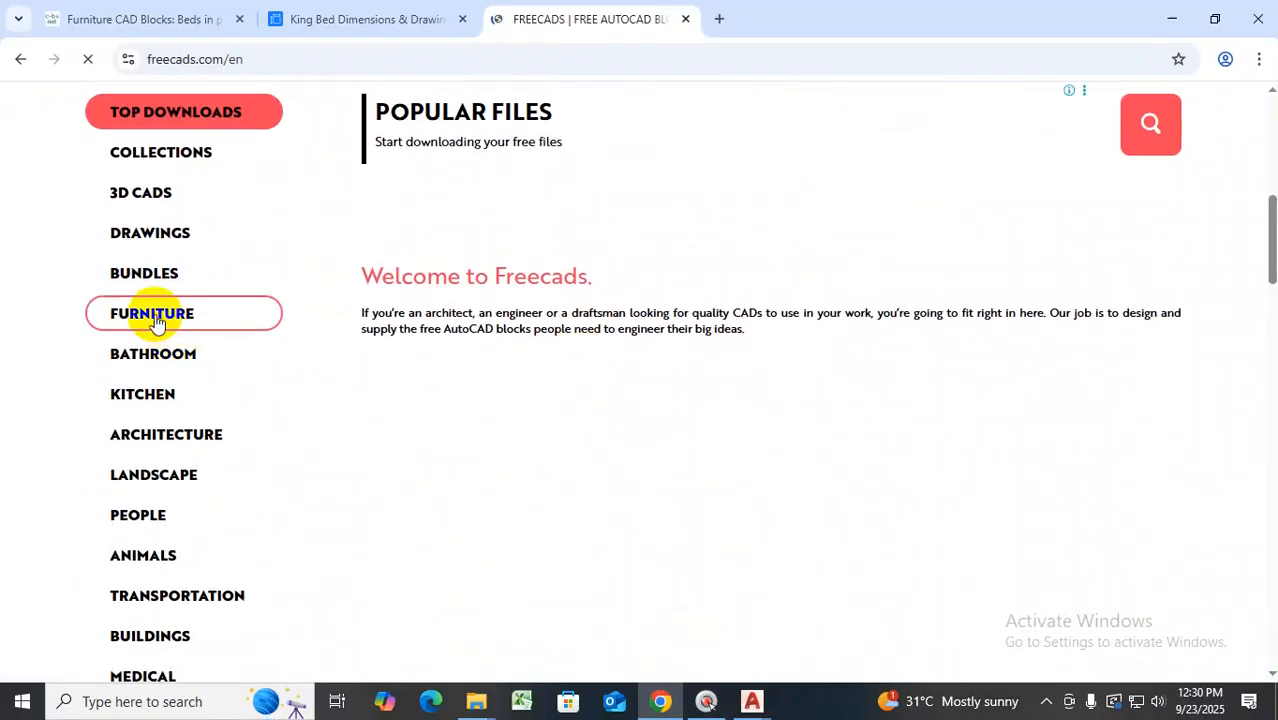
pyautogui.scroll(-6, 573, 342)
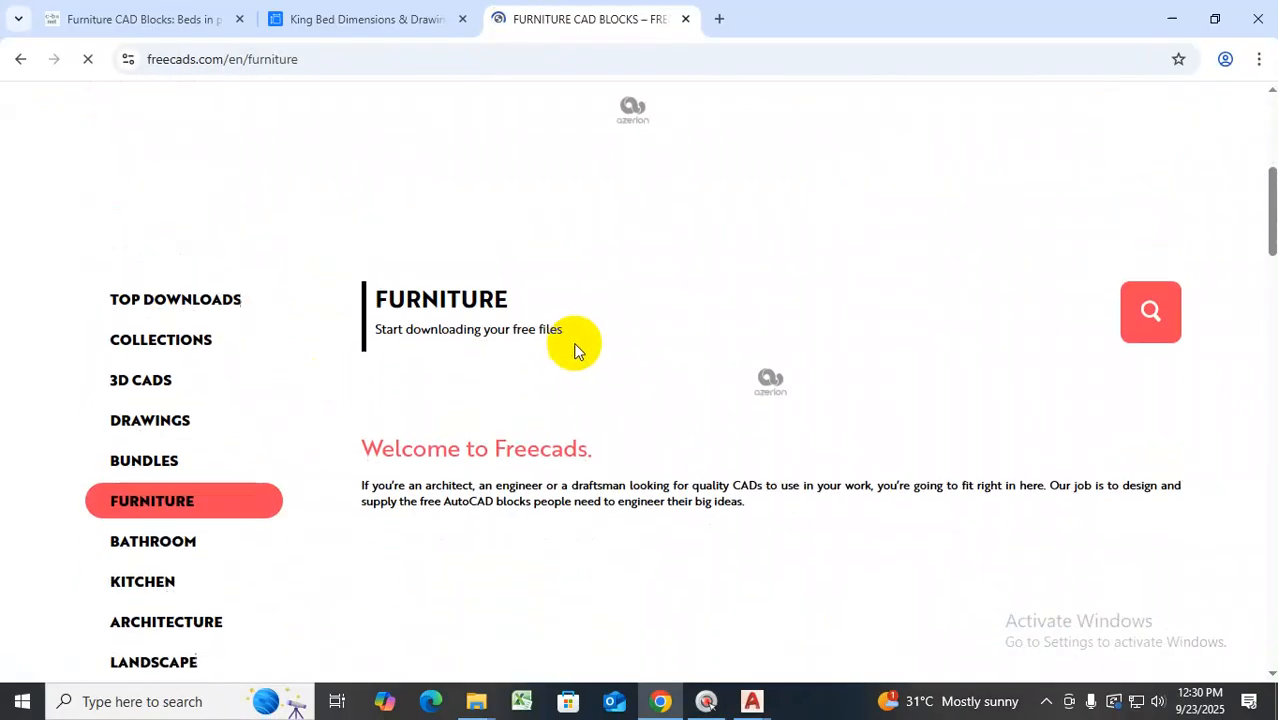
pyautogui.scroll(-4, 663, 375)
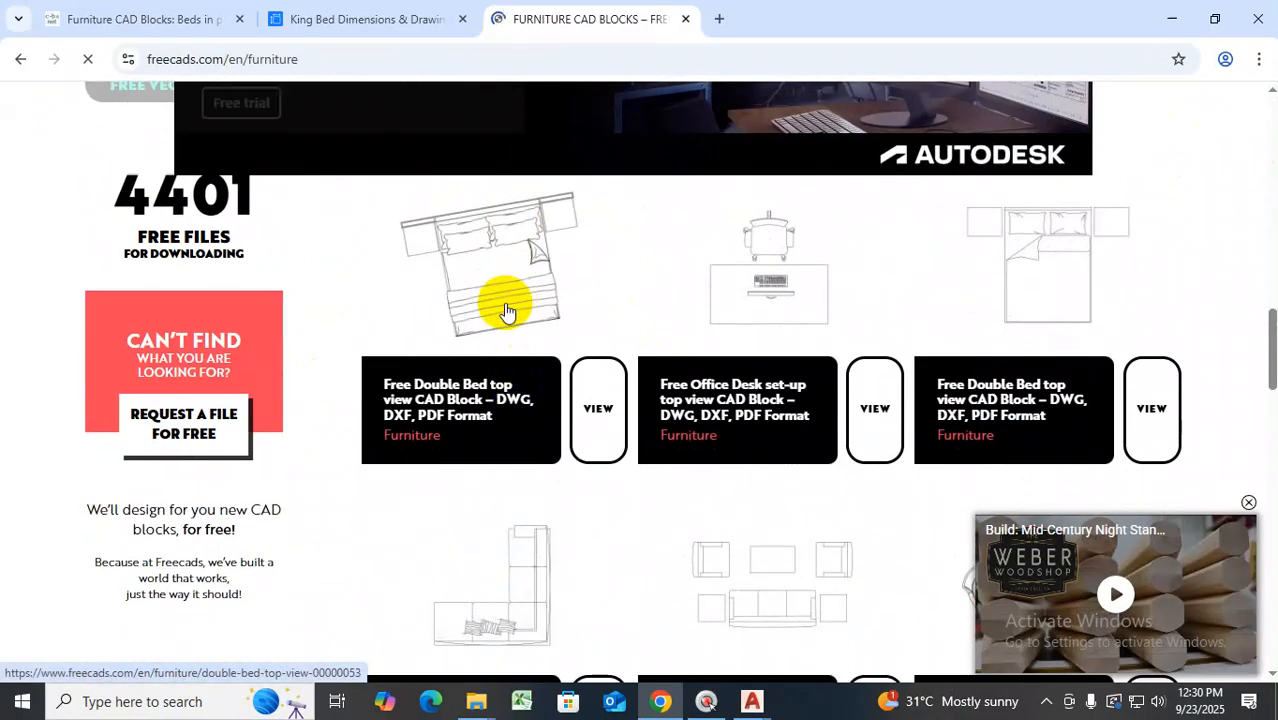
pyautogui.click(505, 310)
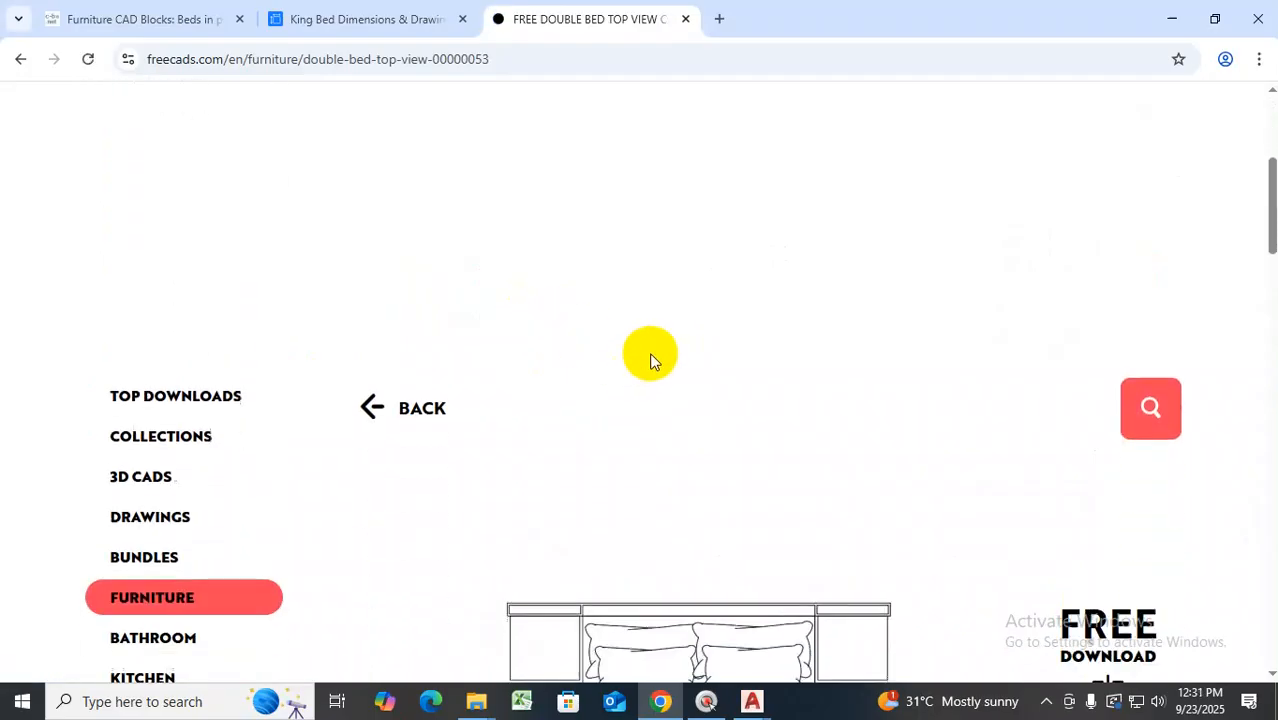
# Bring the double bed's preview and download options into view, closing the advertisement and the mailing-list sign-up
pyautogui.scroll(-1, 650, 358)
pyautogui.scroll(-1, 749, 430)
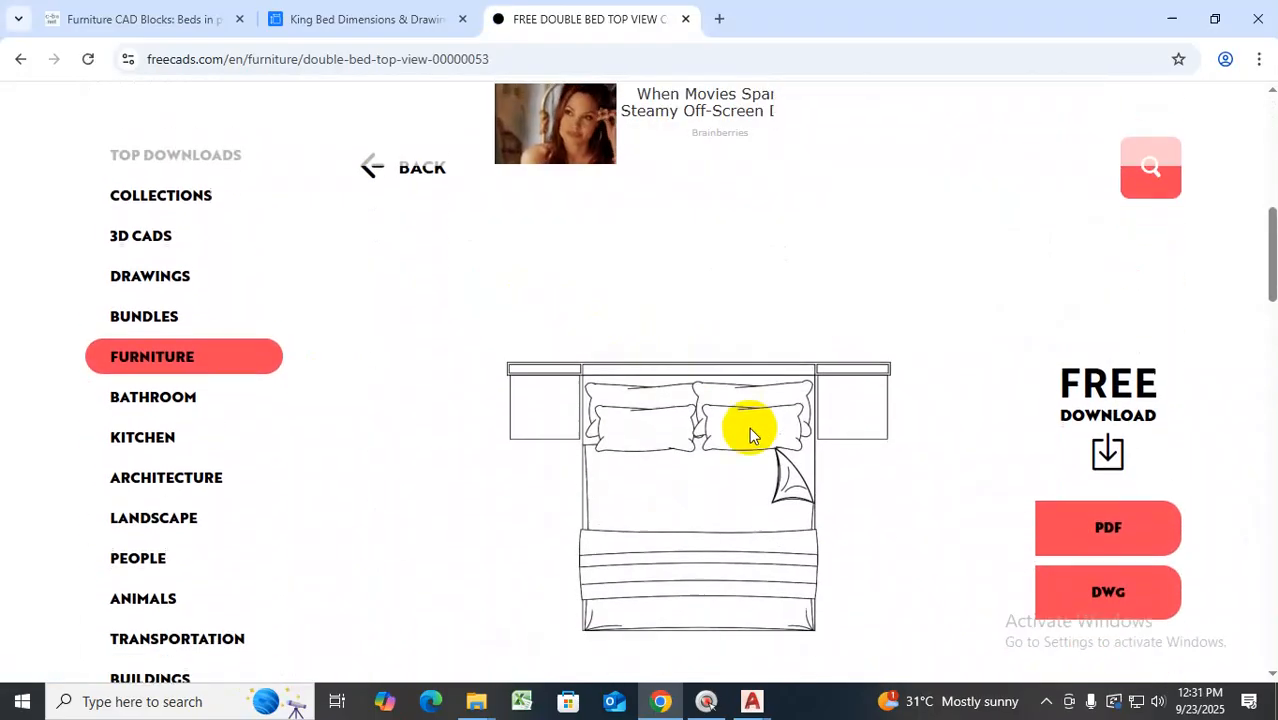
pyautogui.scroll(-2, 780, 330)
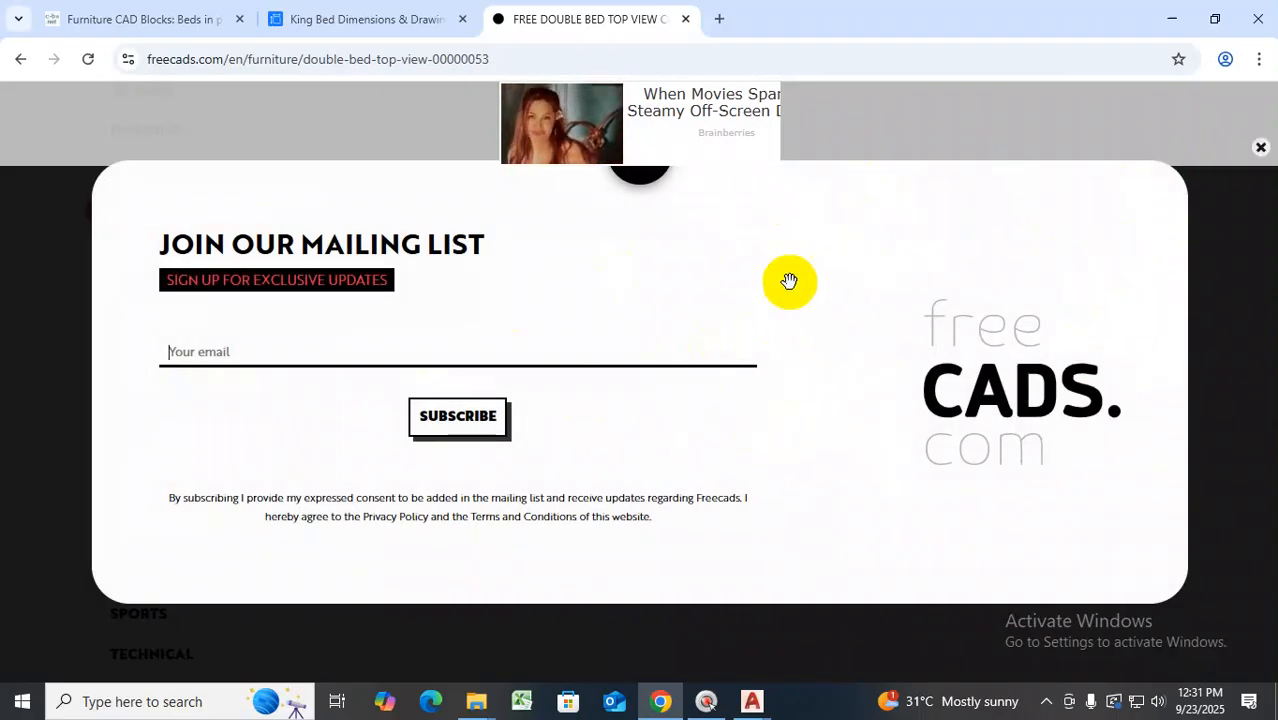
pyautogui.click(1260, 147)
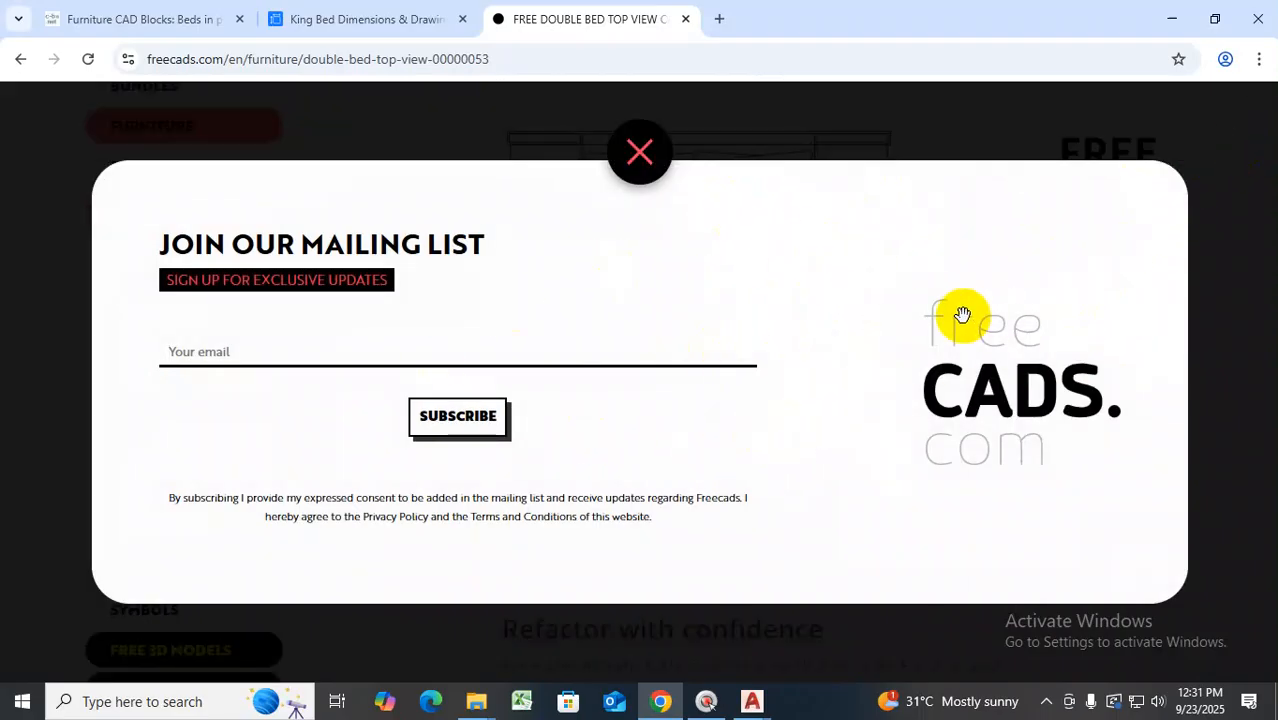
pyautogui.click(641, 157)
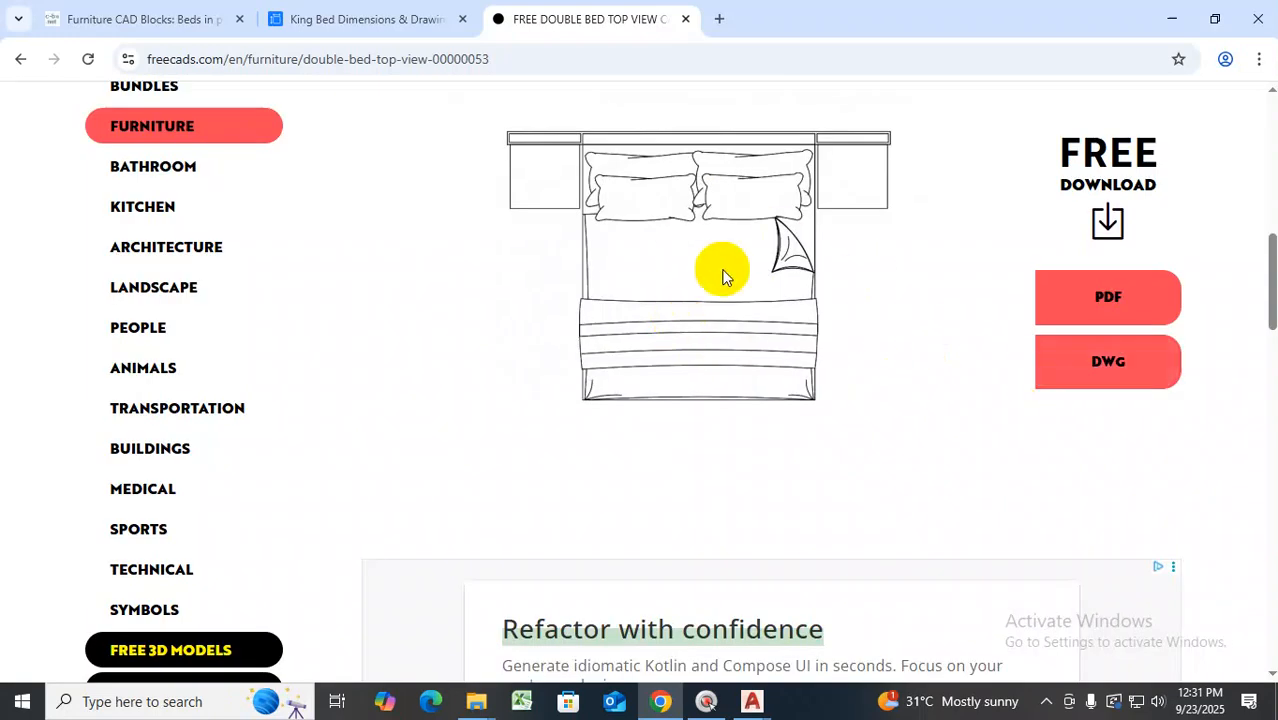
# Download the double bed as a DWG, dismissing the reward advertisement, and open the downloaded Bed 006.dwg in AutoCAD
pyautogui.click(1126, 368)
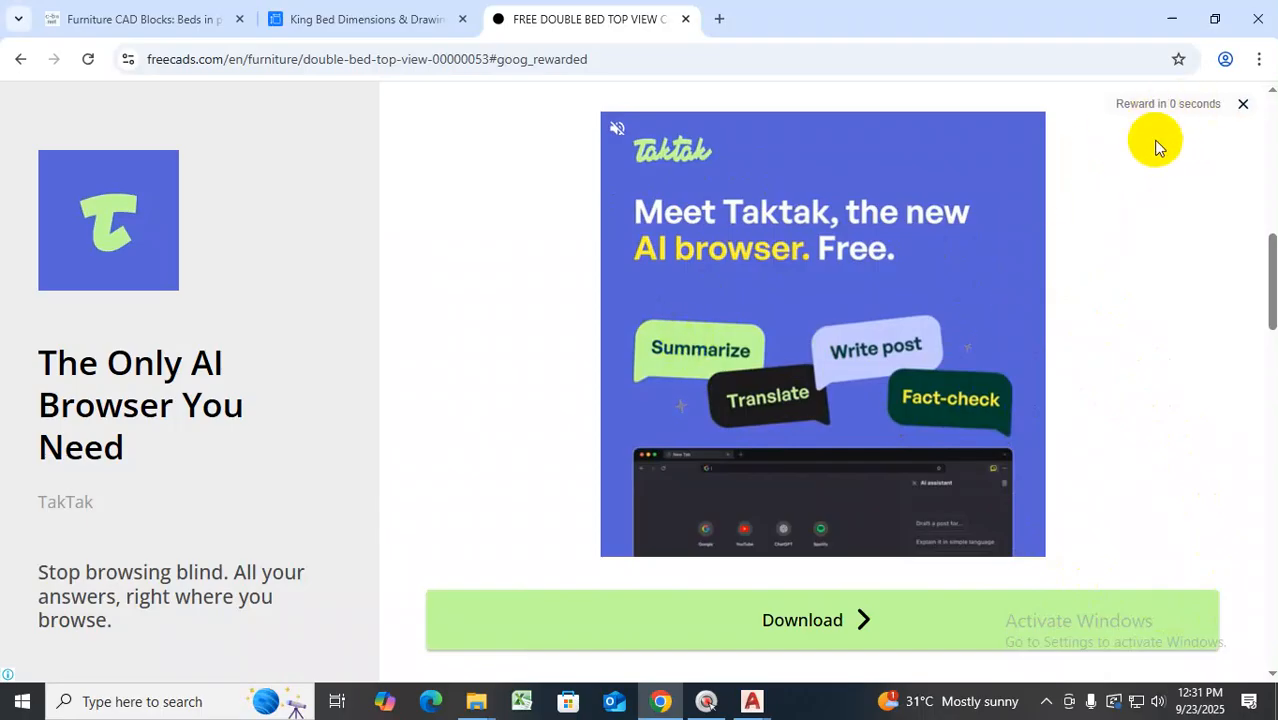
pyautogui.click(1241, 106)
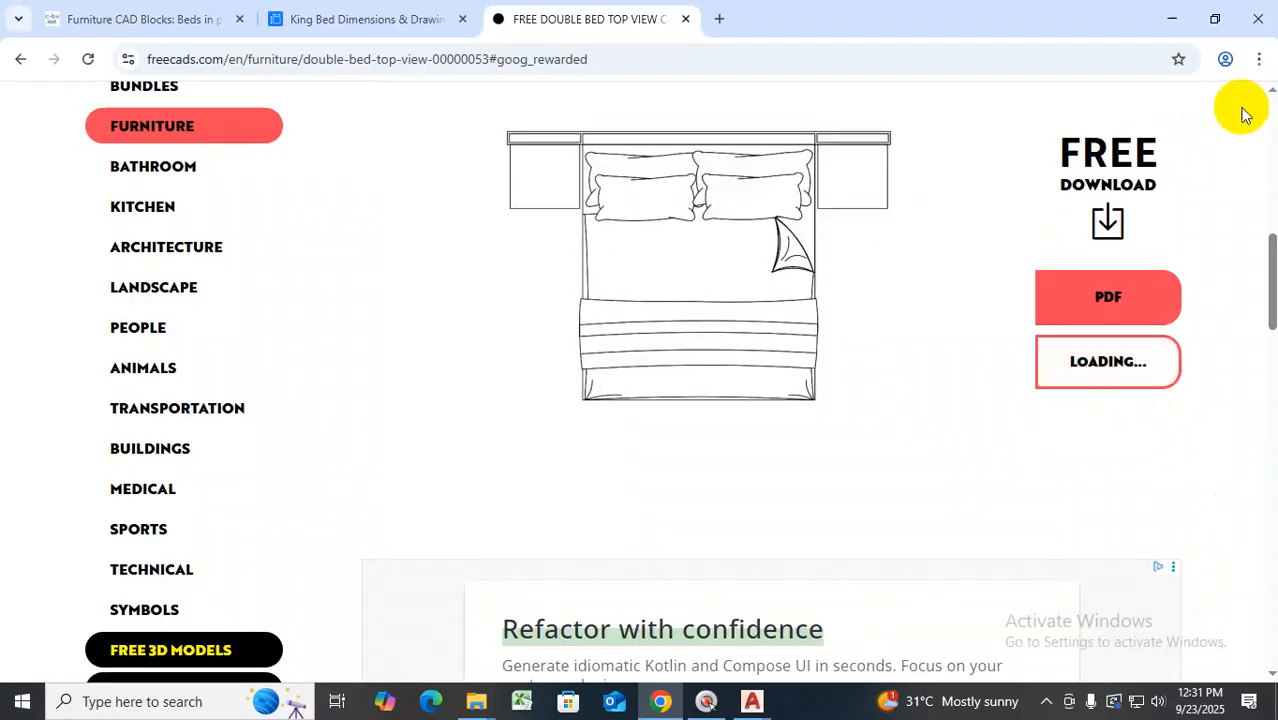
pyautogui.click(1100, 362)
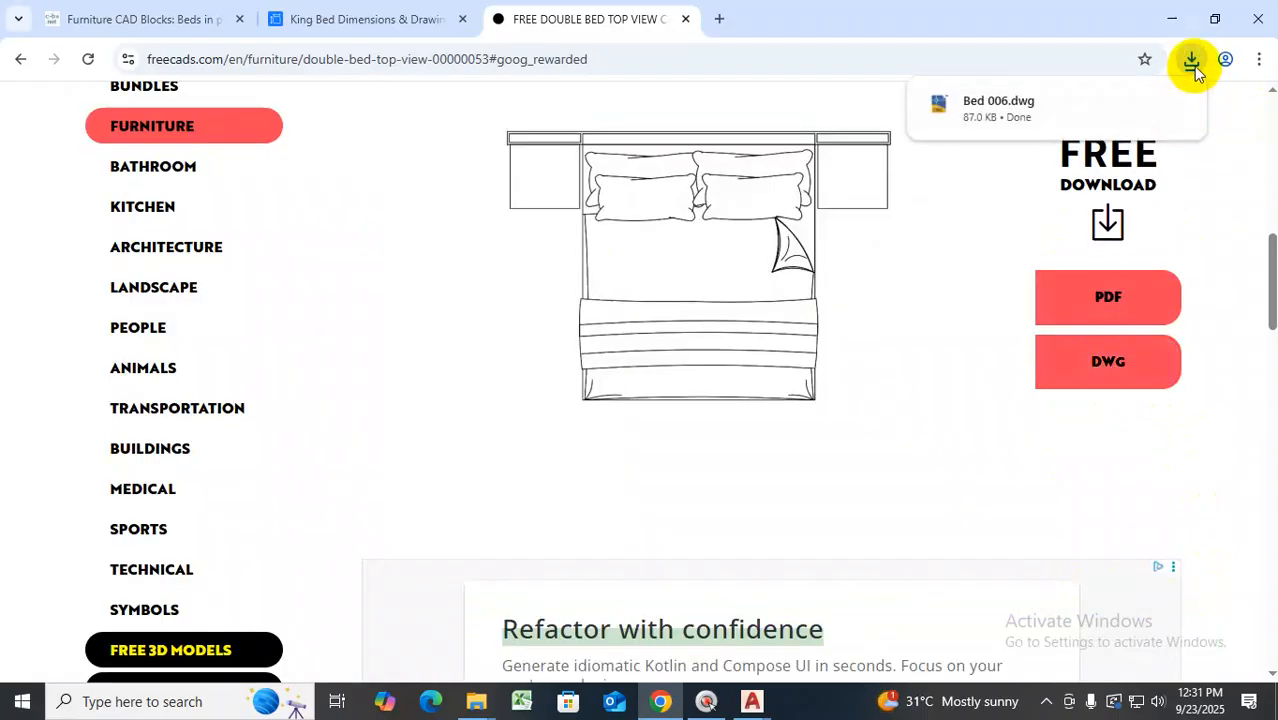
pyautogui.click(1022, 118)
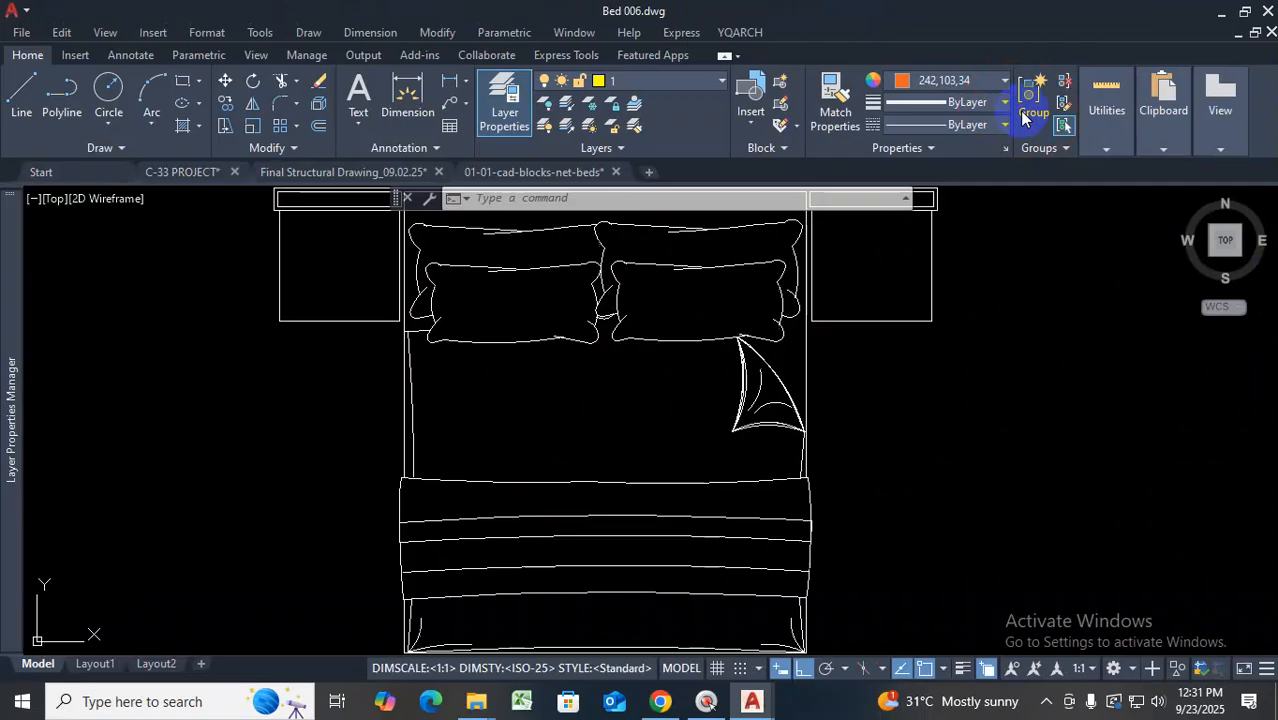
pyautogui.scroll(-6, 770, 464)
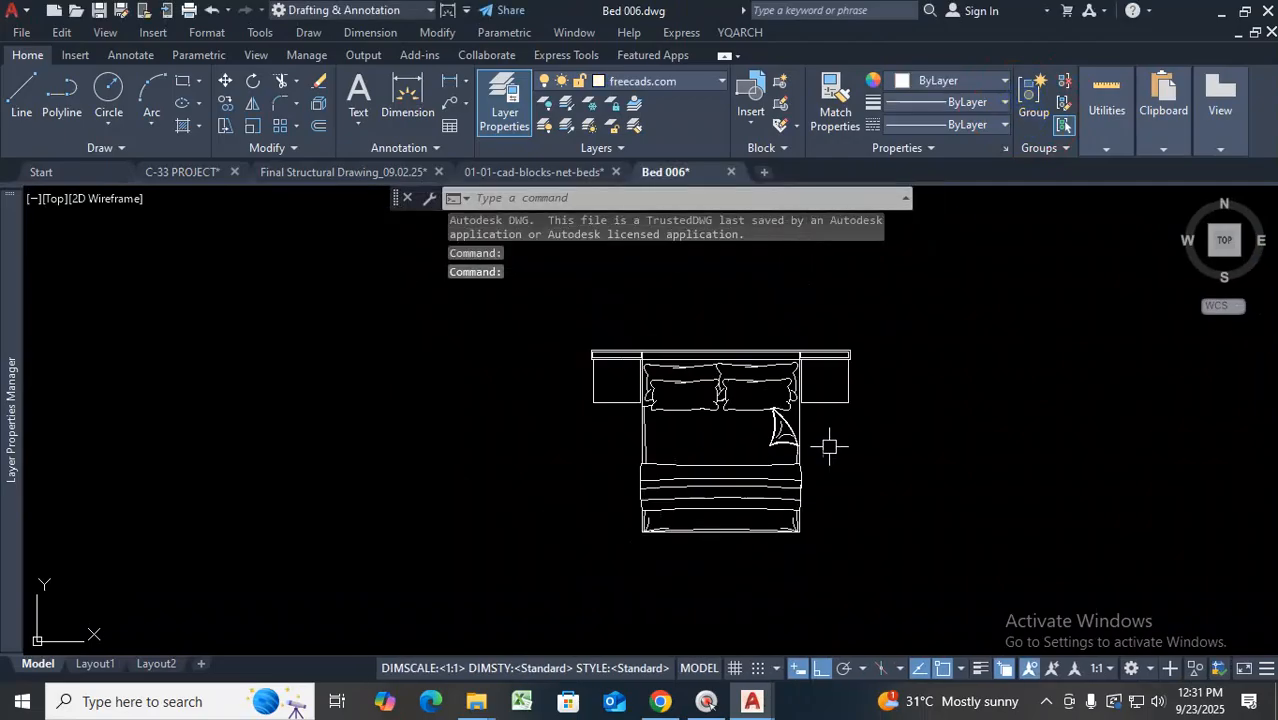
pyautogui.scroll(6, 840, 442)
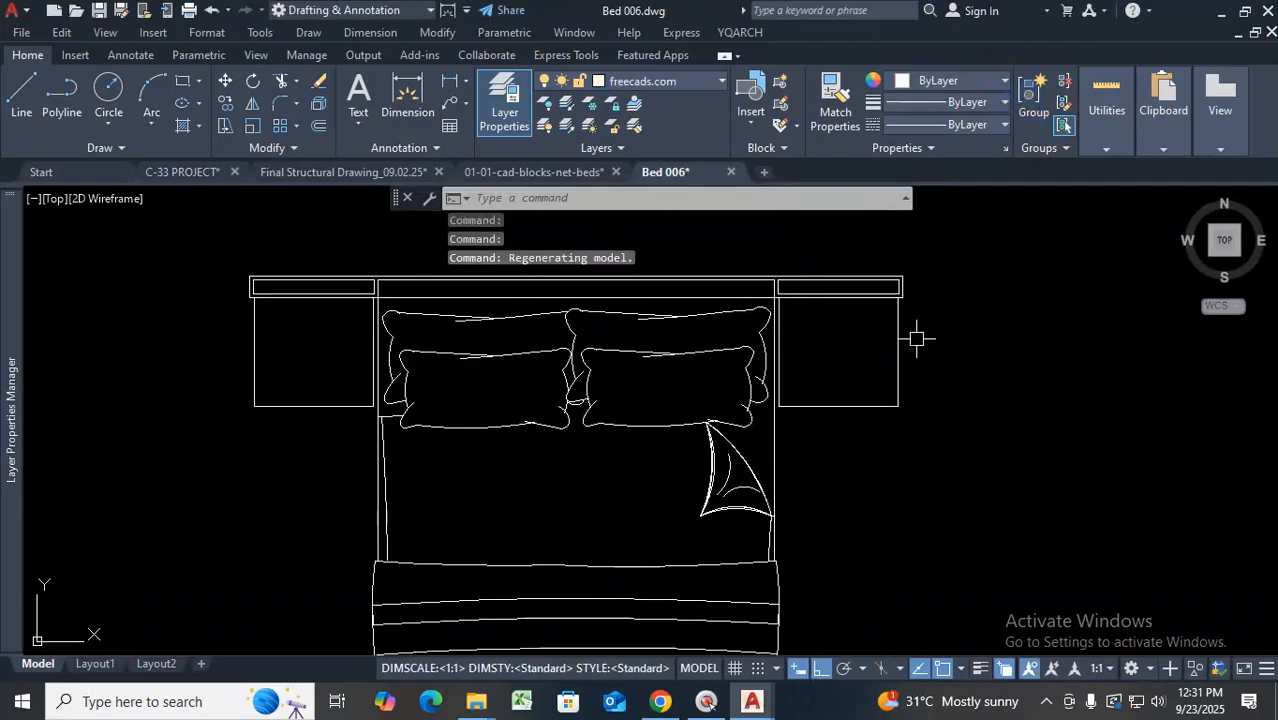
# Check whether the bed's pillows are made of separate objects by selecting parts of them, and clear the selection
pyautogui.click(686, 350)
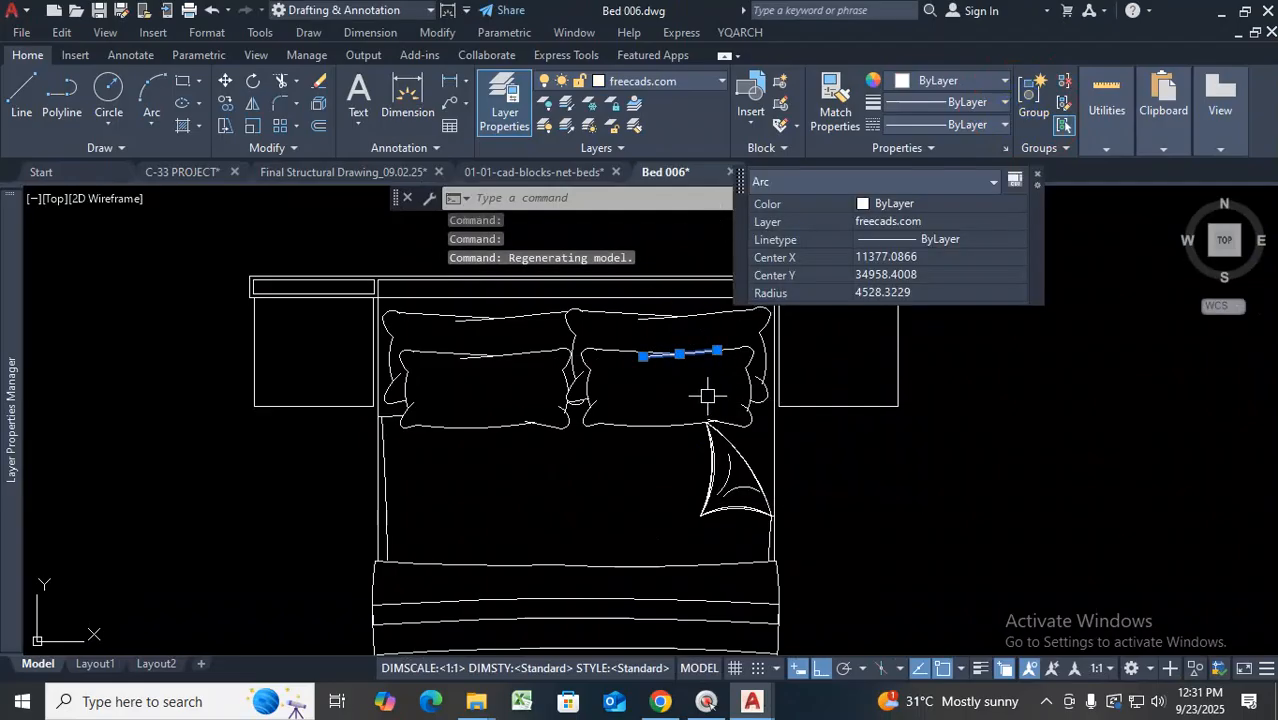
pyautogui.click(1037, 177)
pyautogui.click(660, 410)
pyautogui.click(579, 491)
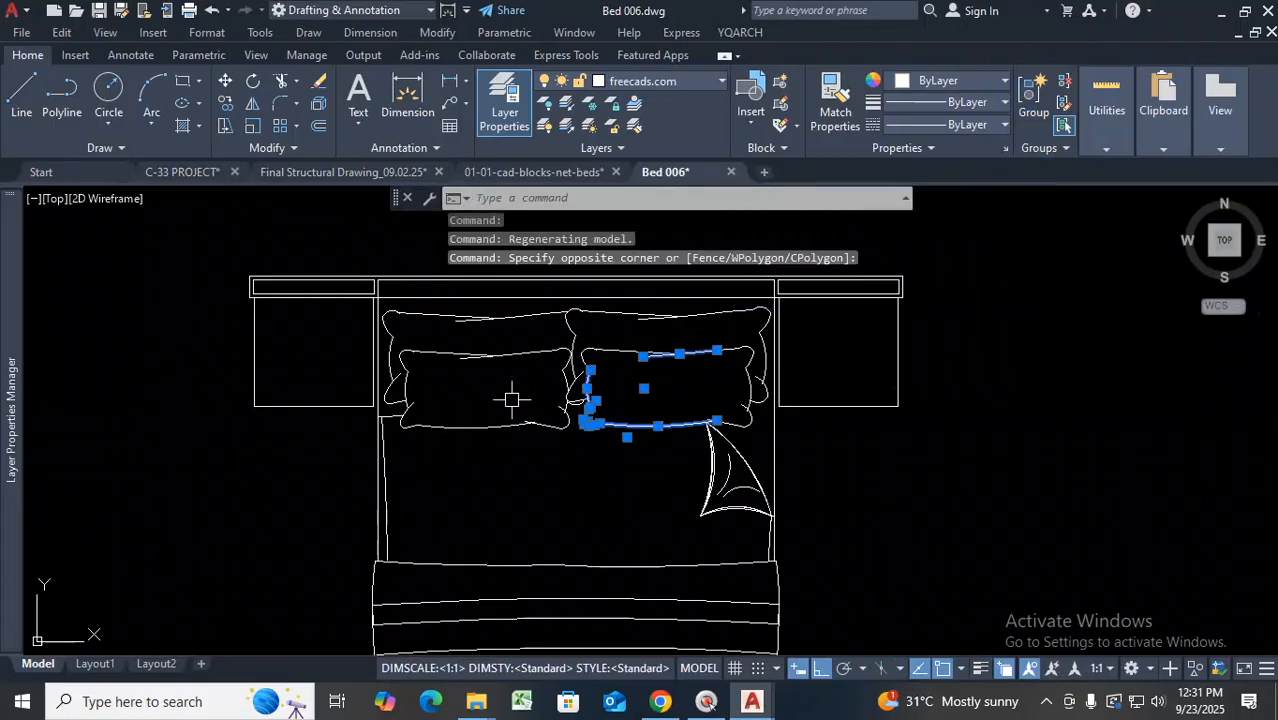
pyautogui.click(519, 388)
pyautogui.click(411, 479)
pyautogui.click(479, 343)
pyautogui.click(444, 373)
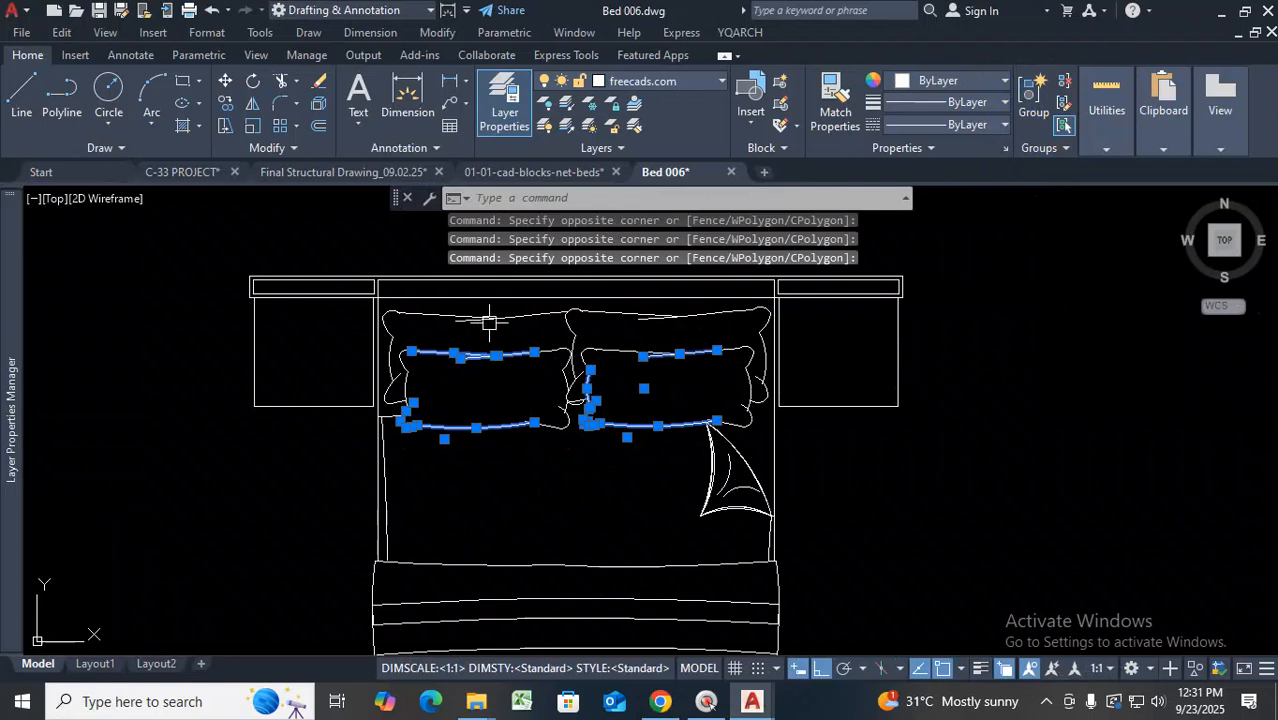
pyautogui.click(456, 338)
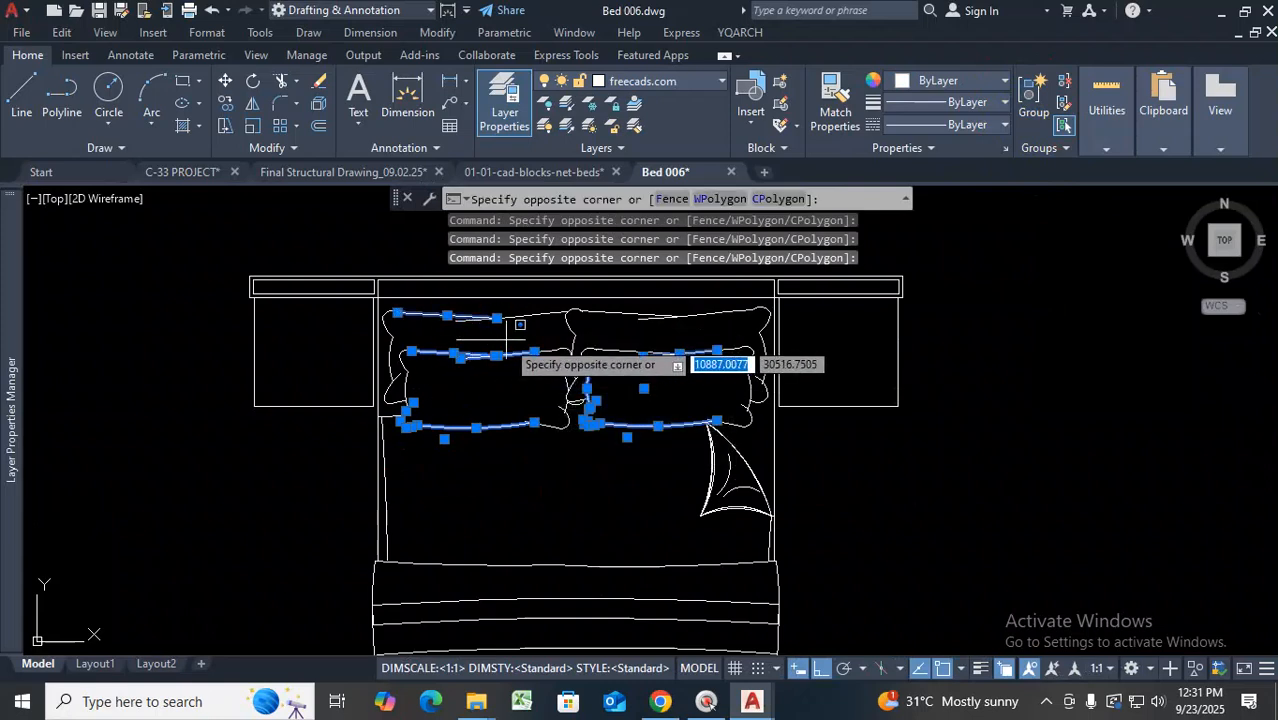
pyautogui.press('Escape')
pyautogui.press('Escape')
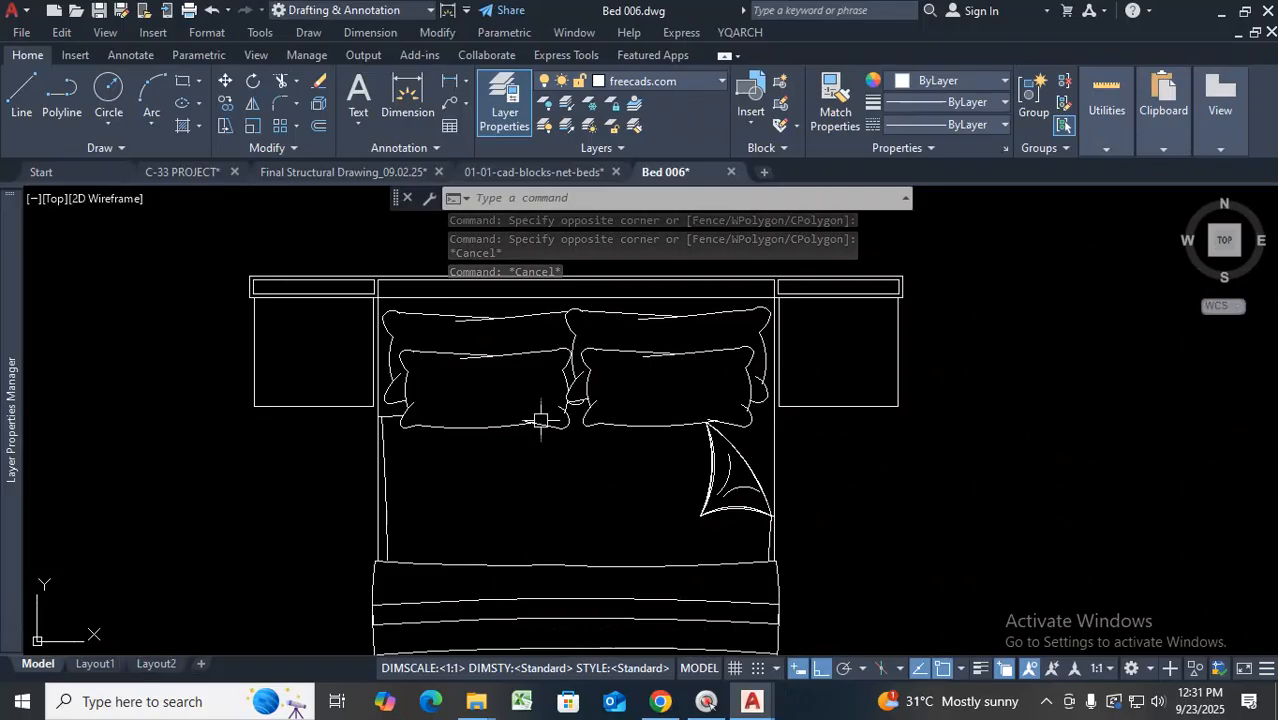
# Switch to the C-33 PROJECT drawing and open the bed block A$C2B723114 in the Block Editor
pyautogui.click(198, 174)
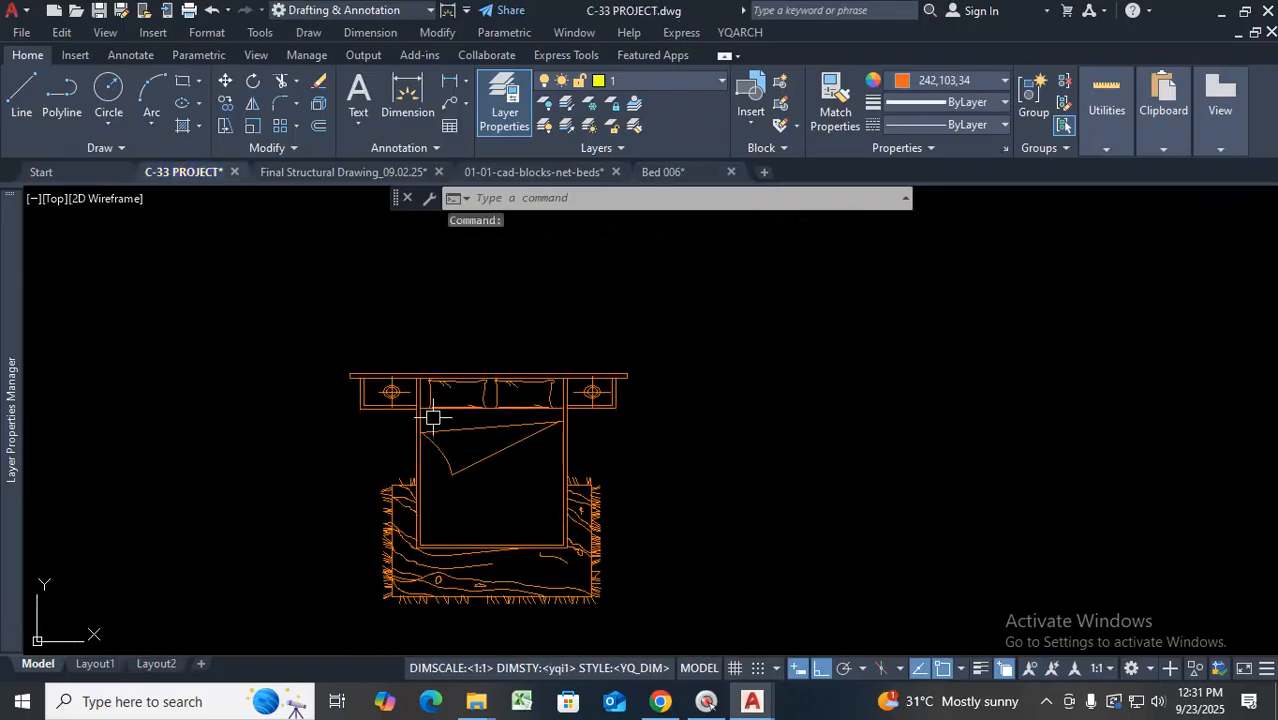
pyautogui.scroll(4, 518, 420)
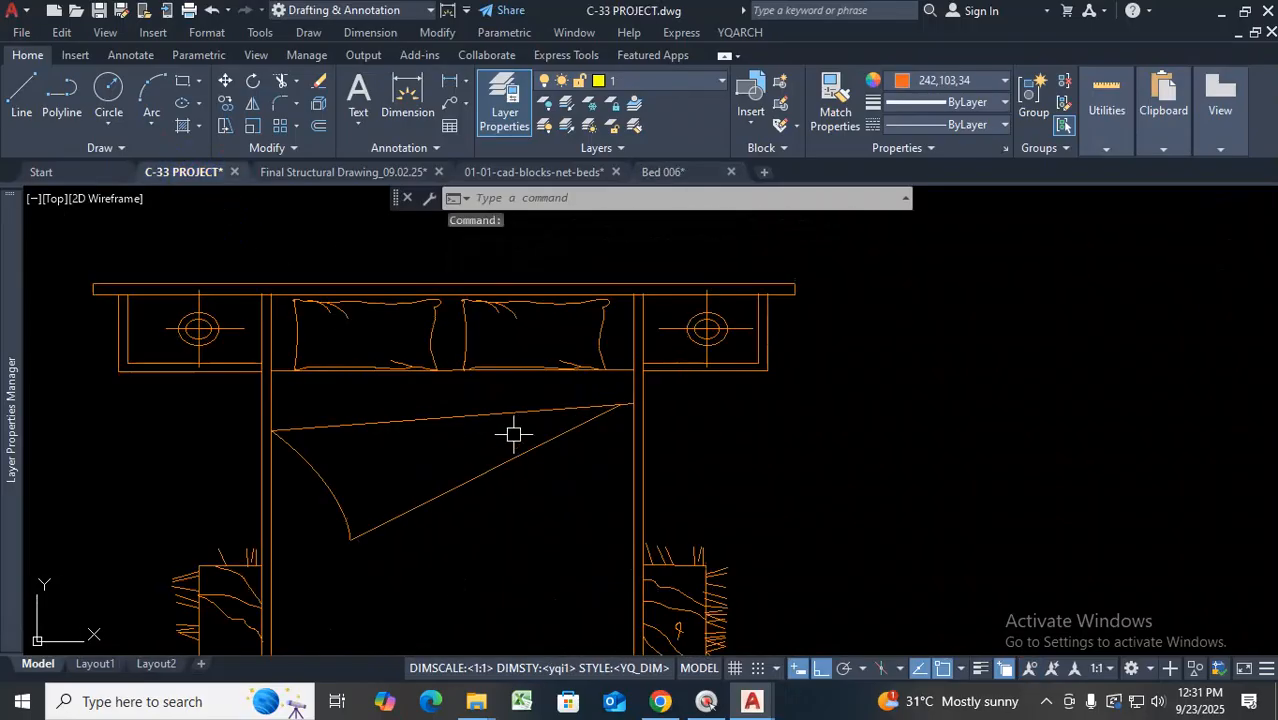
pyautogui.doubleClick(522, 380)
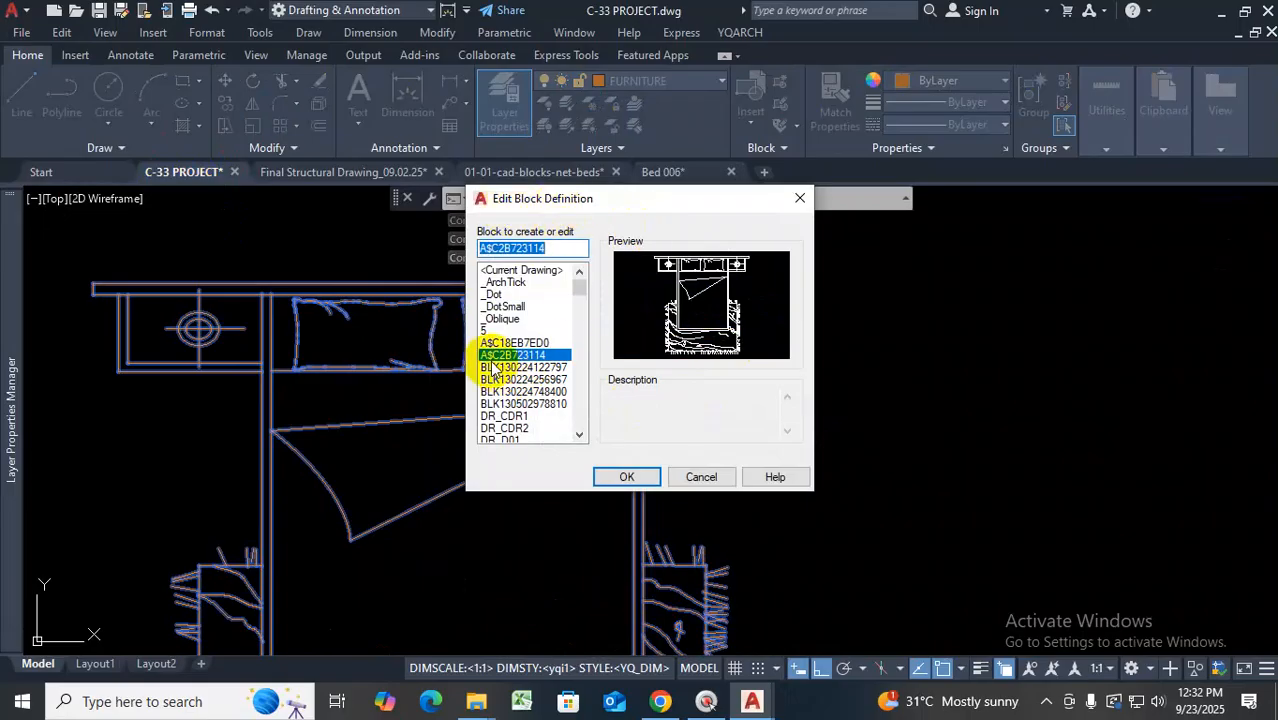
pyautogui.click(628, 477)
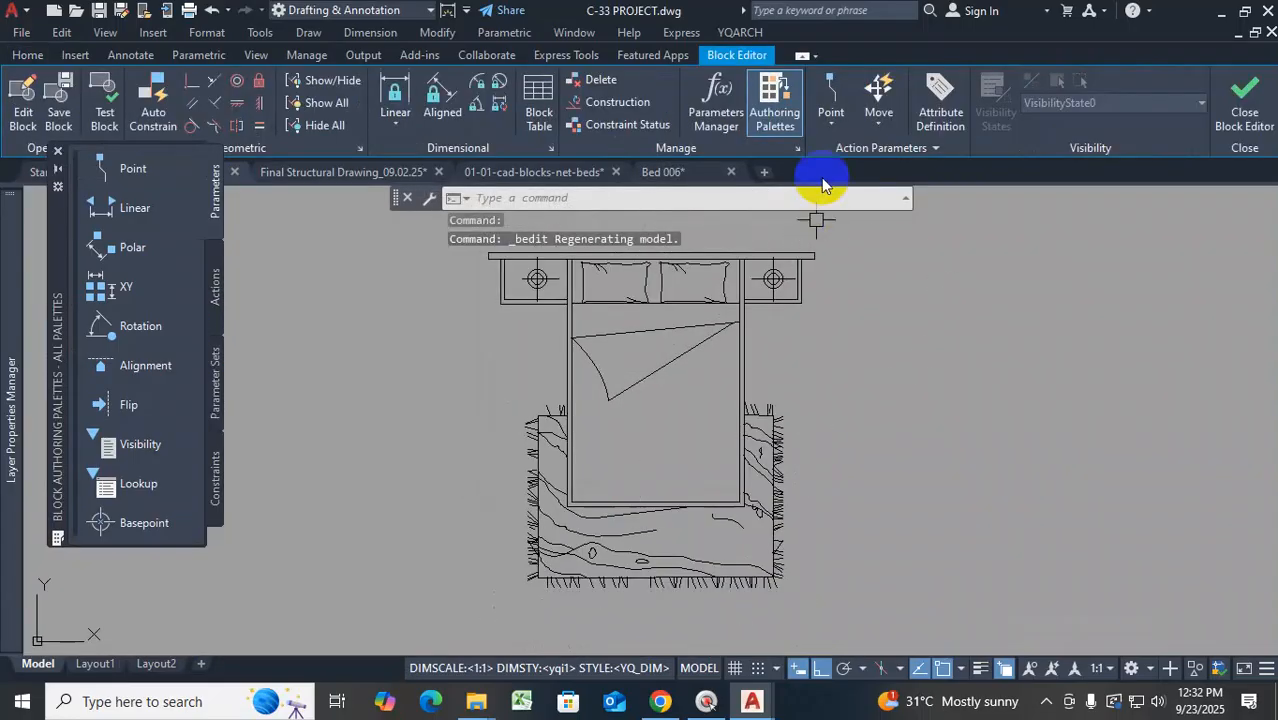
pyautogui.hotkey('ctrl', '1')
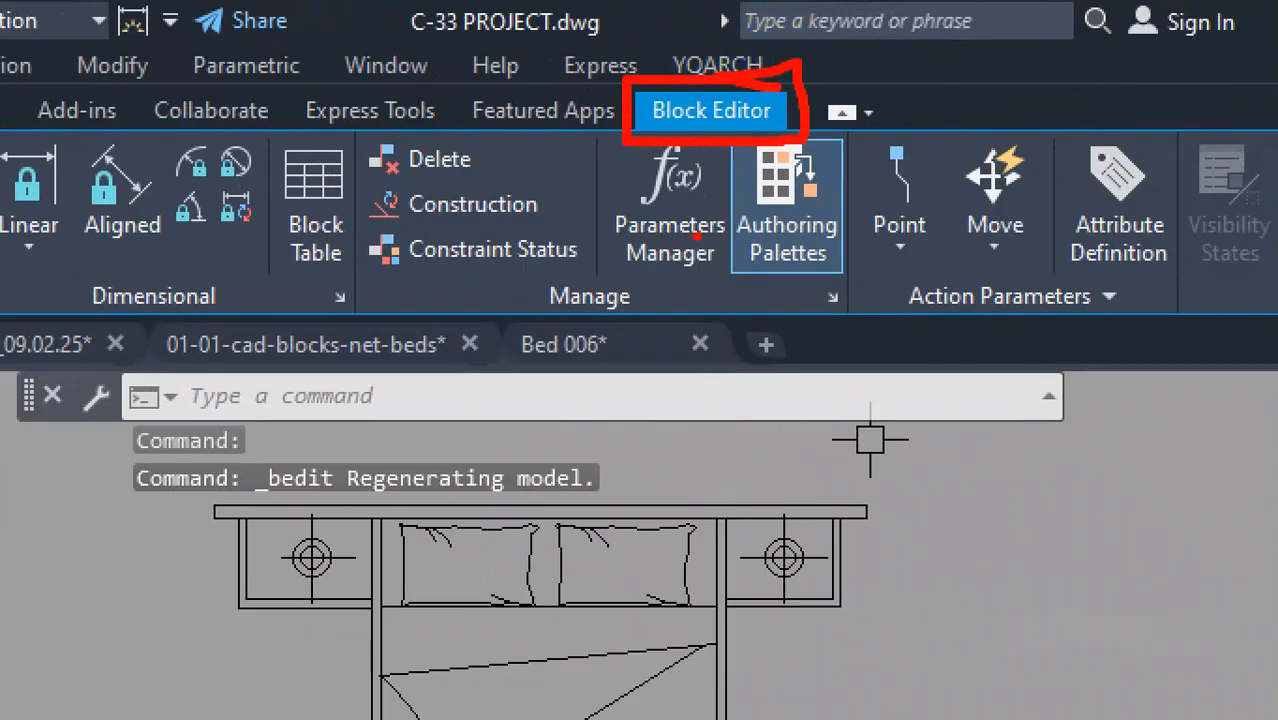
pyautogui.press('Escape')
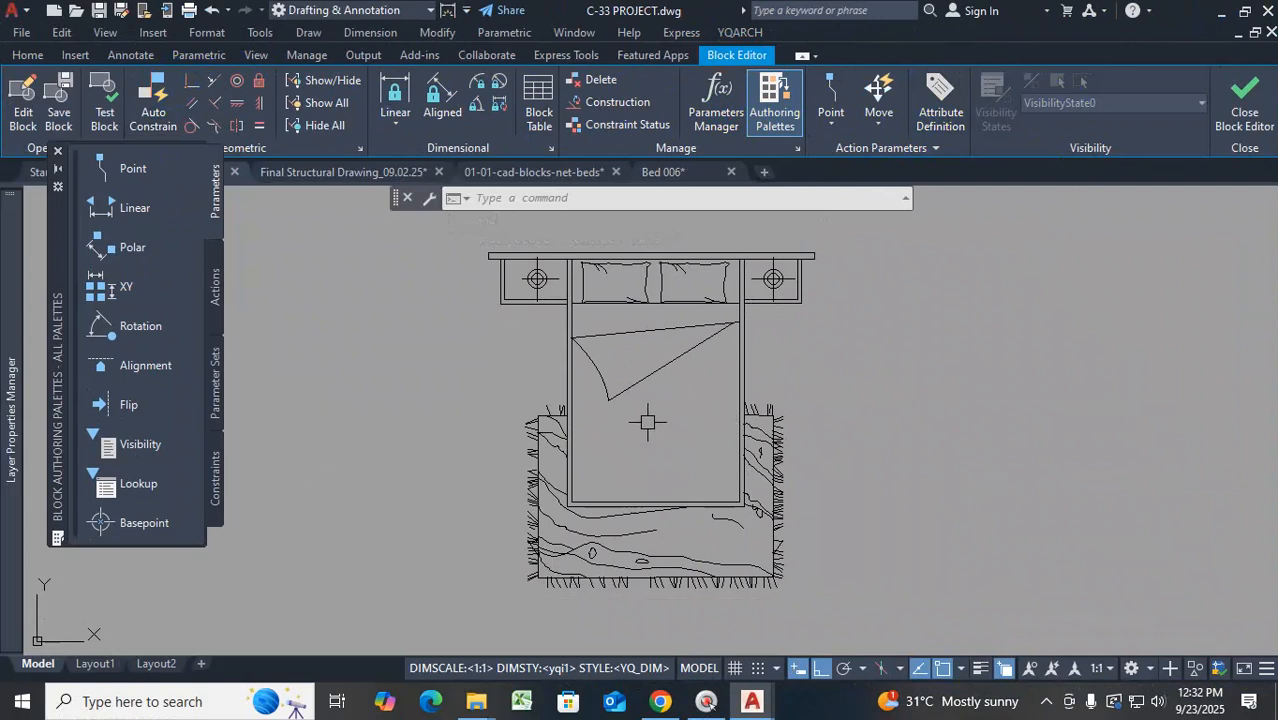
# Change the colour of both pillows in the bed block to purple
pyautogui.scroll(8, 640, 280)
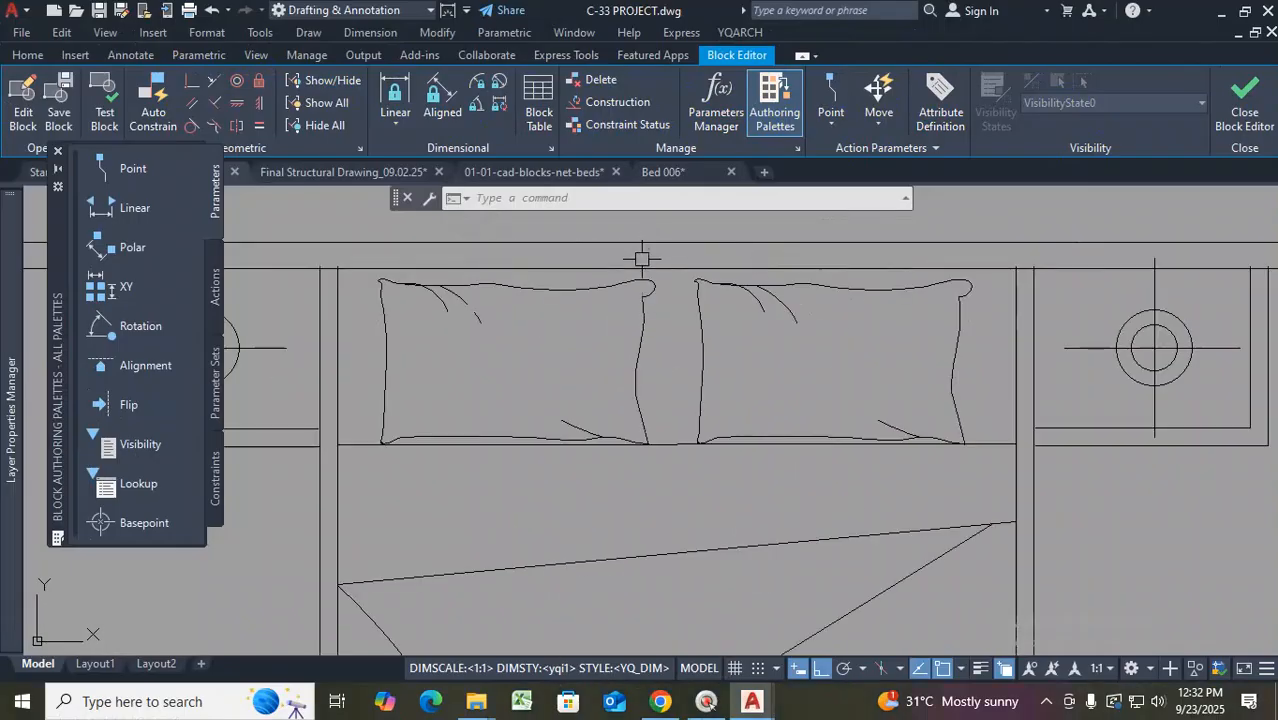
pyautogui.click(704, 270)
pyautogui.scroll(-3, 535, 368)
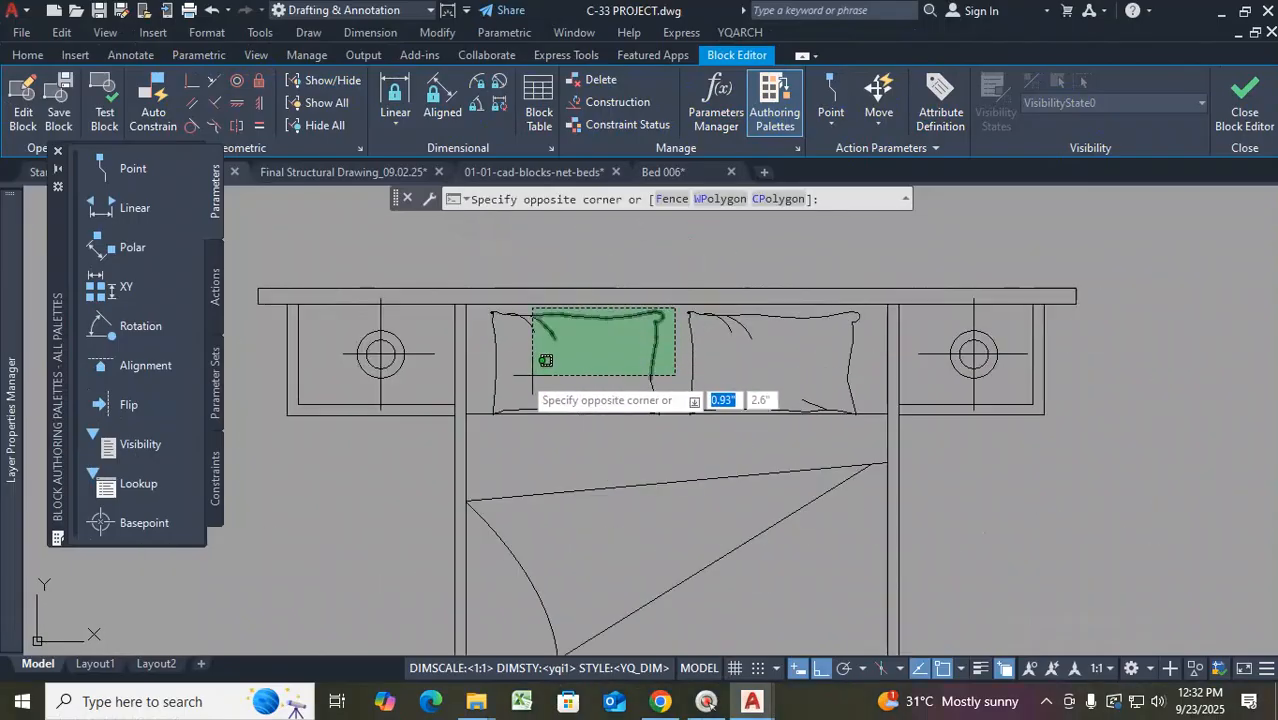
pyautogui.click(484, 373)
pyautogui.scroll(2, 656, 391)
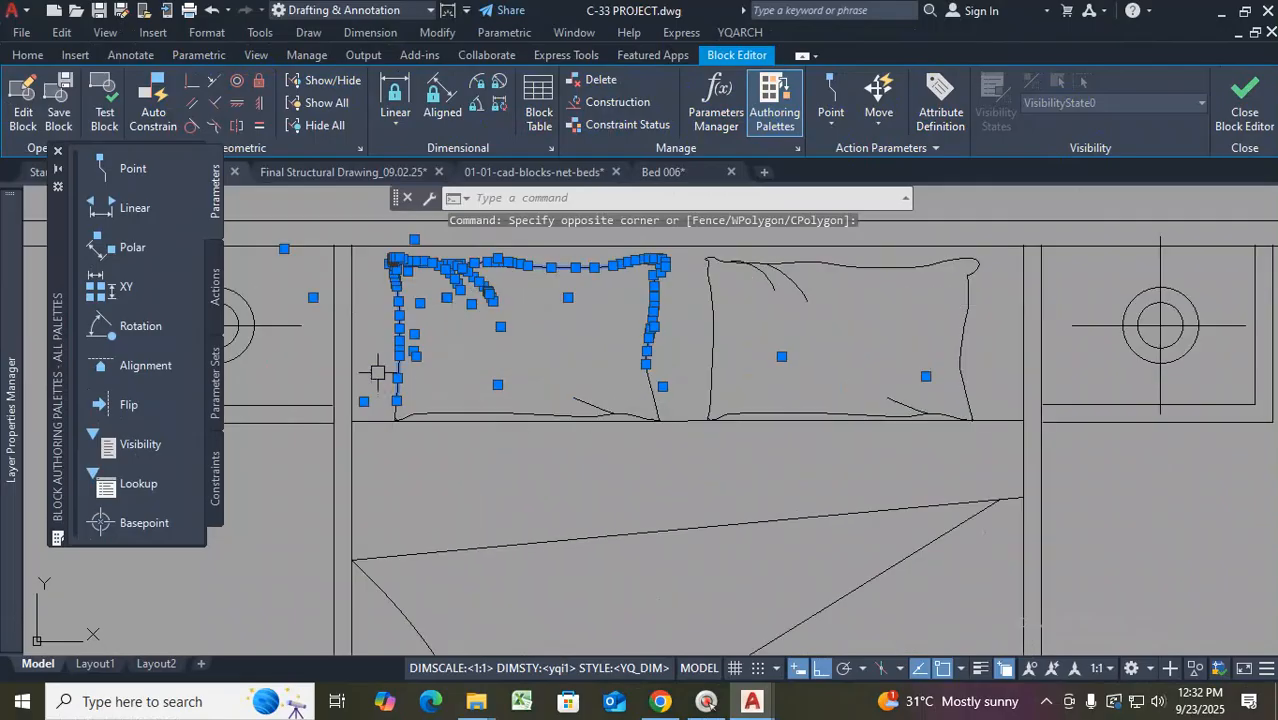
pyautogui.click(378, 330)
pyautogui.click(673, 457)
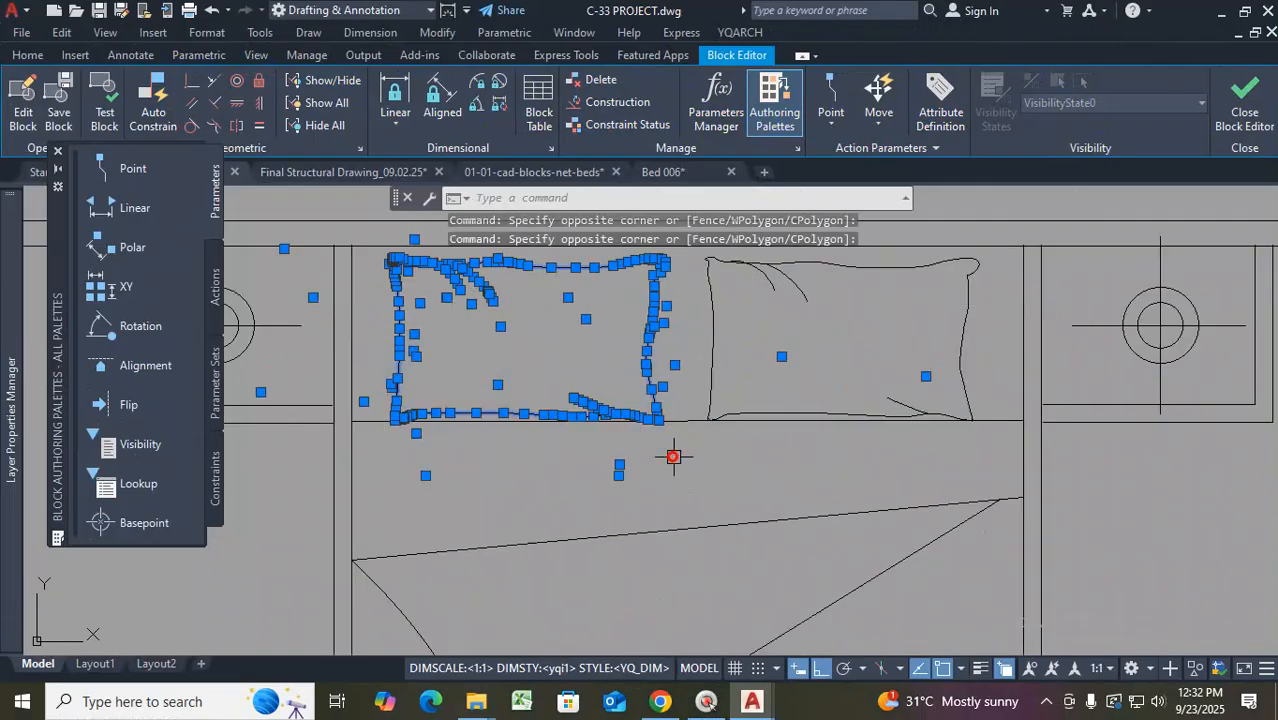
pyautogui.scroll(-3, 699, 288)
pyautogui.scroll(4, 686, 278)
pyautogui.click(696, 285)
pyautogui.scroll(-3, 741, 357)
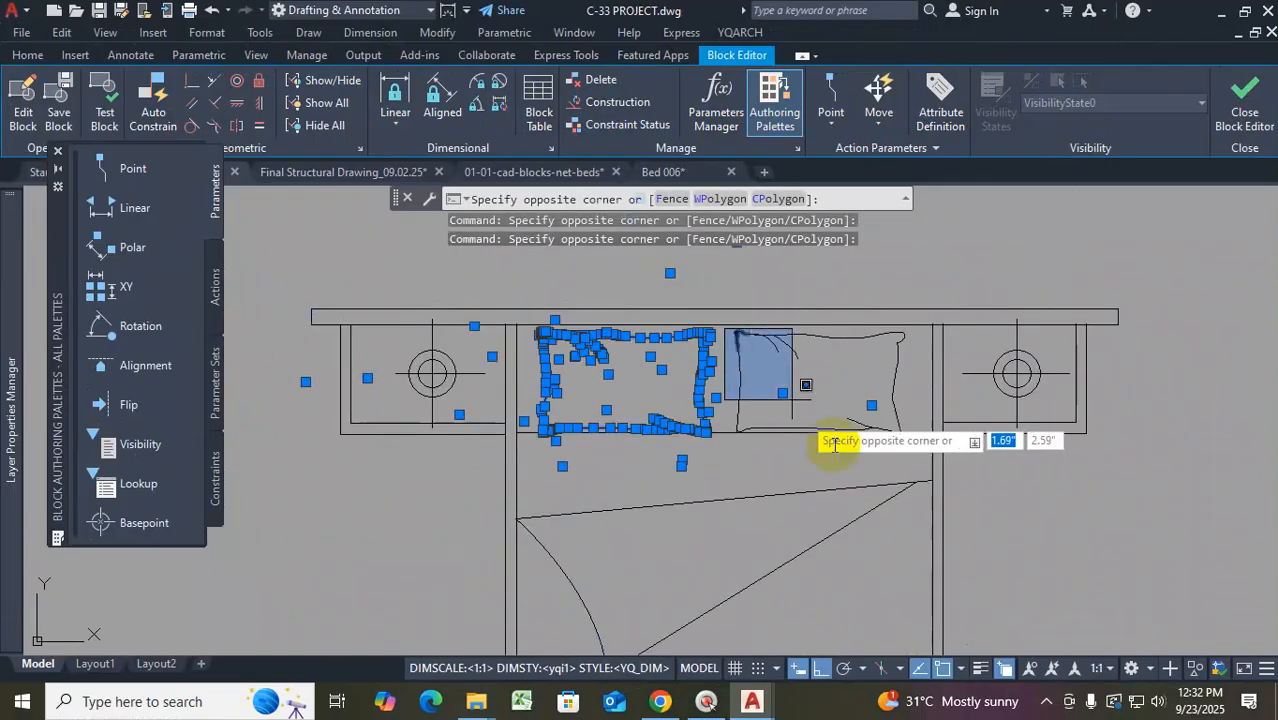
pyautogui.click(913, 462)
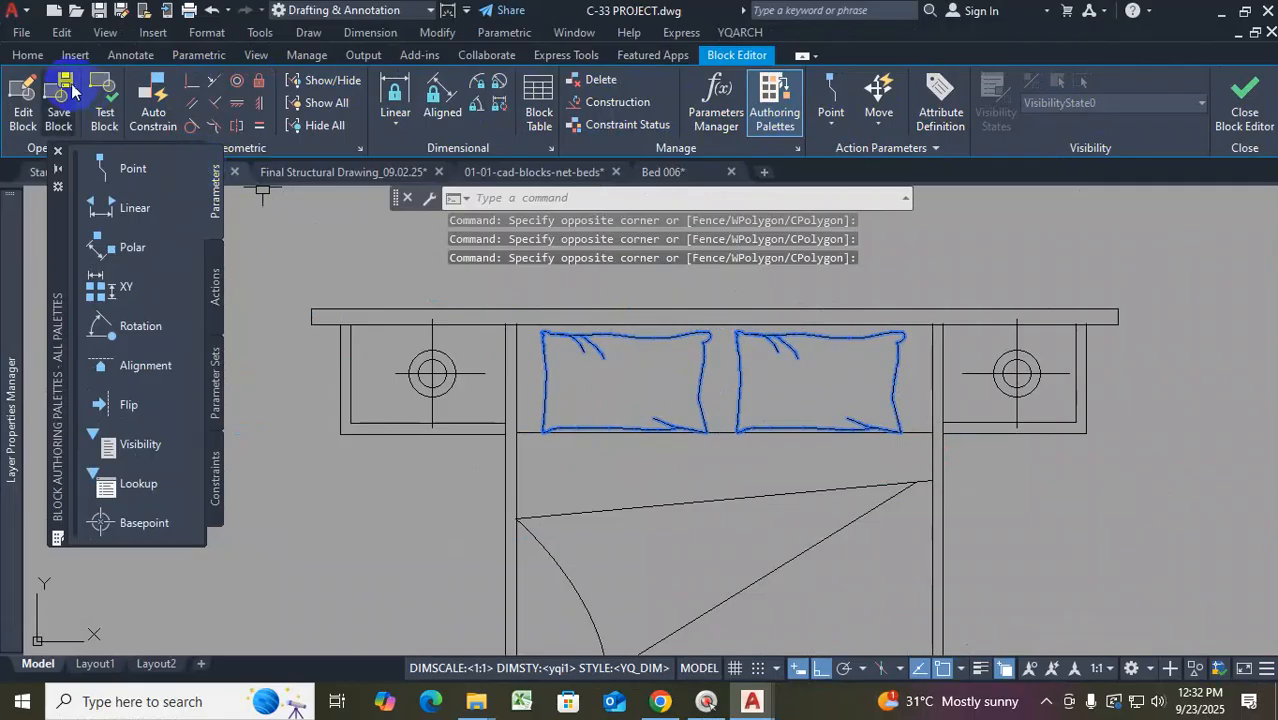
pyautogui.click(33, 57)
pyautogui.click(30, 56)
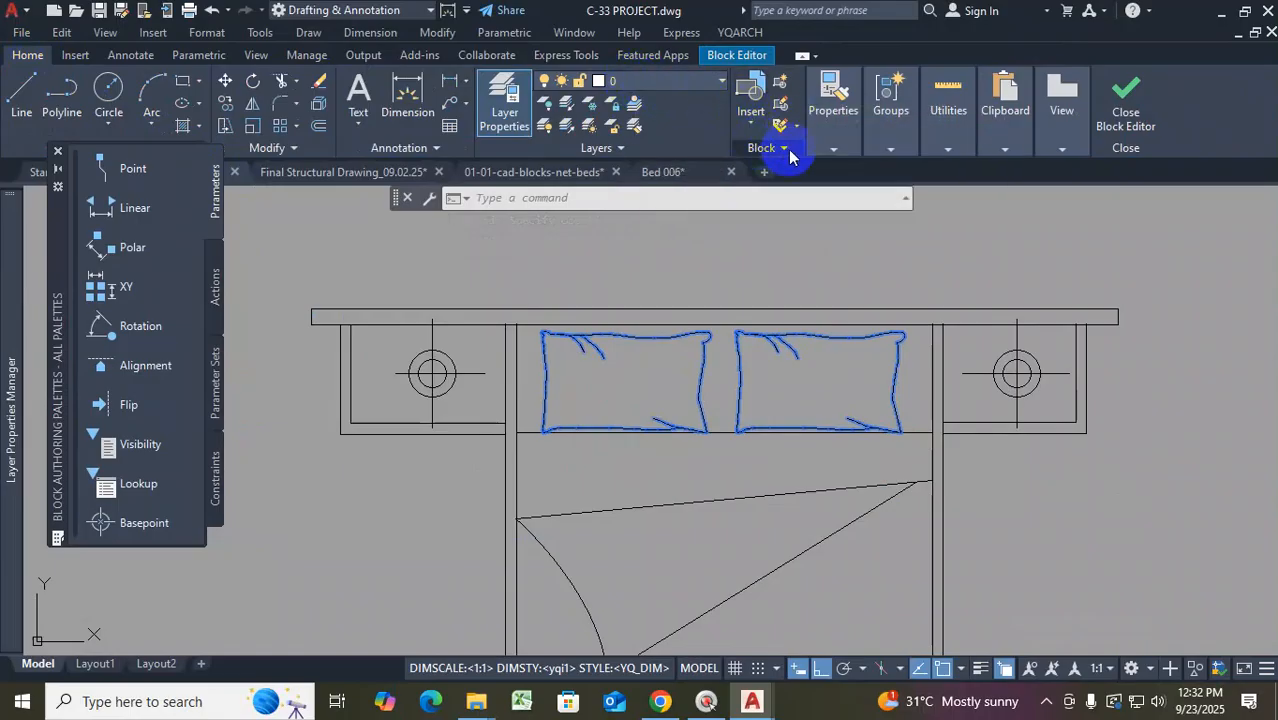
pyautogui.click(834, 148)
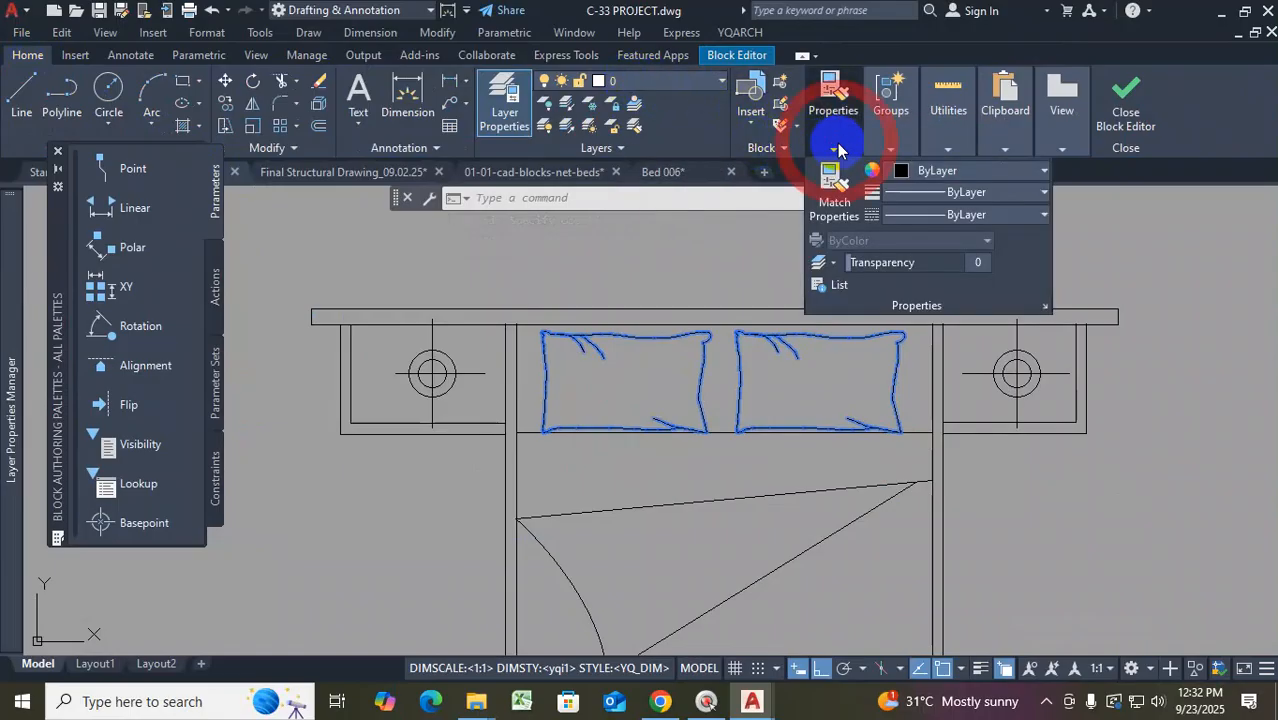
pyautogui.click(950, 172)
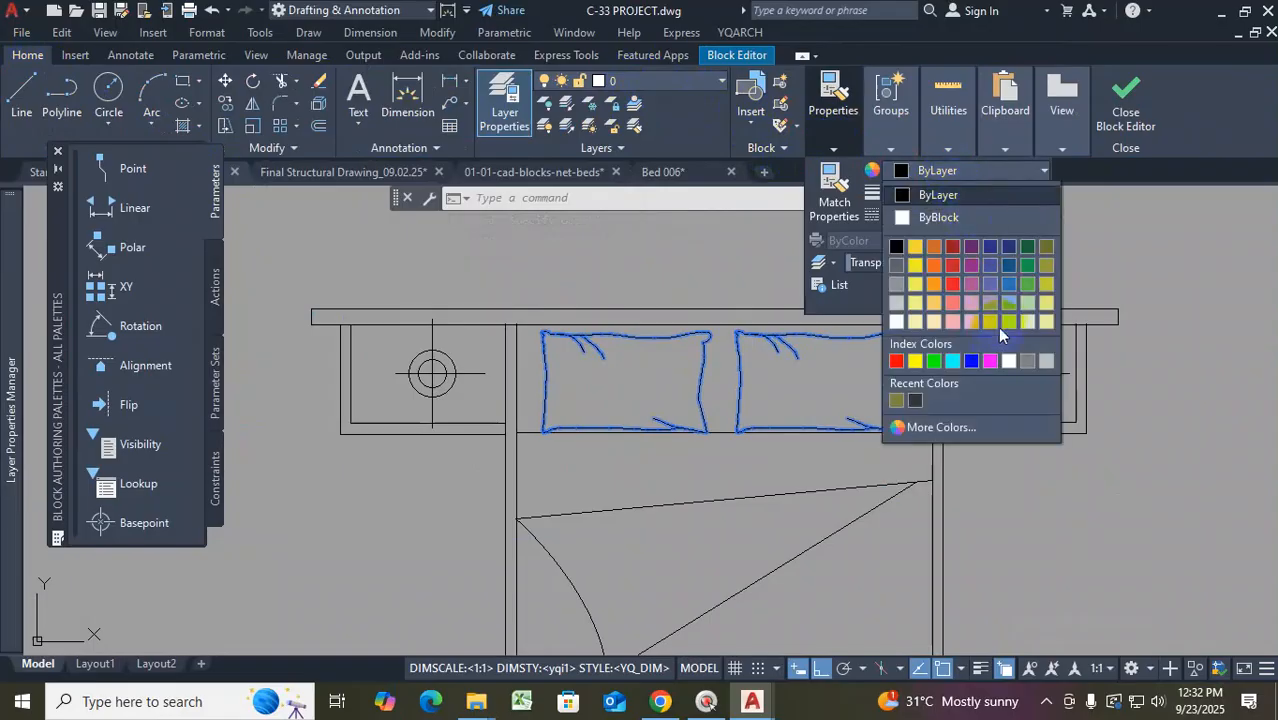
pyautogui.click(970, 265)
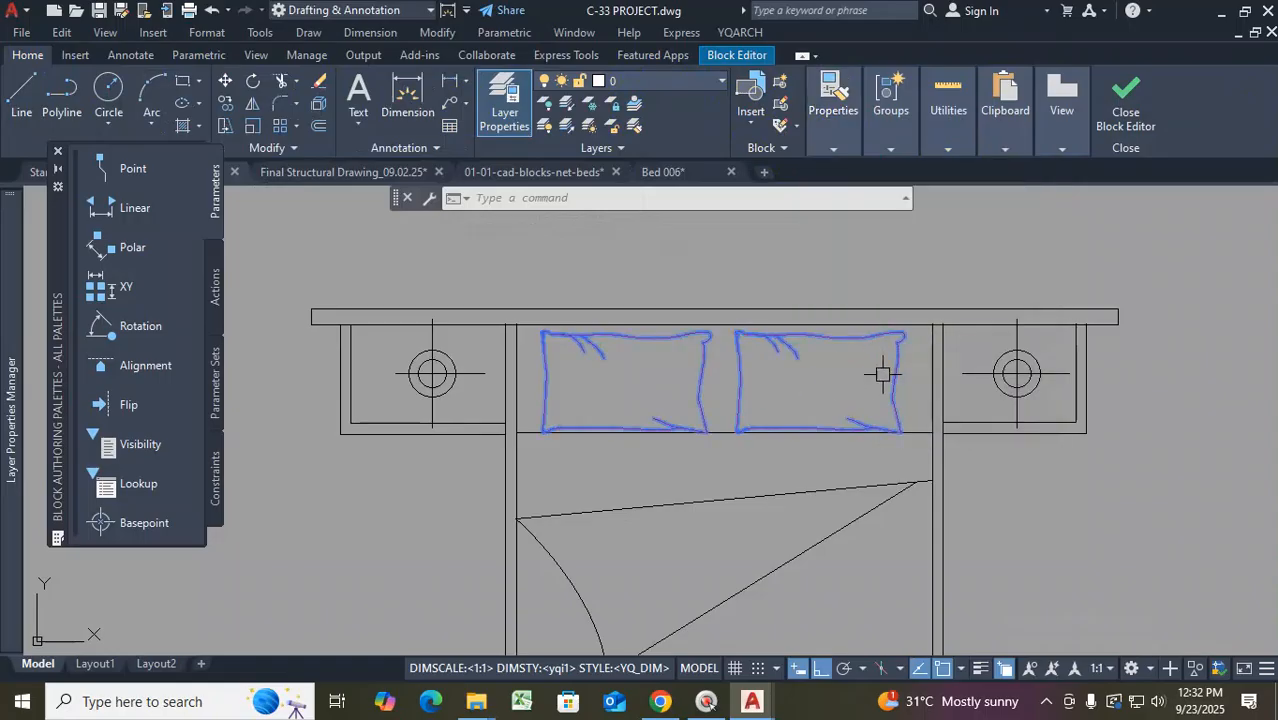
pyautogui.press('Escape')
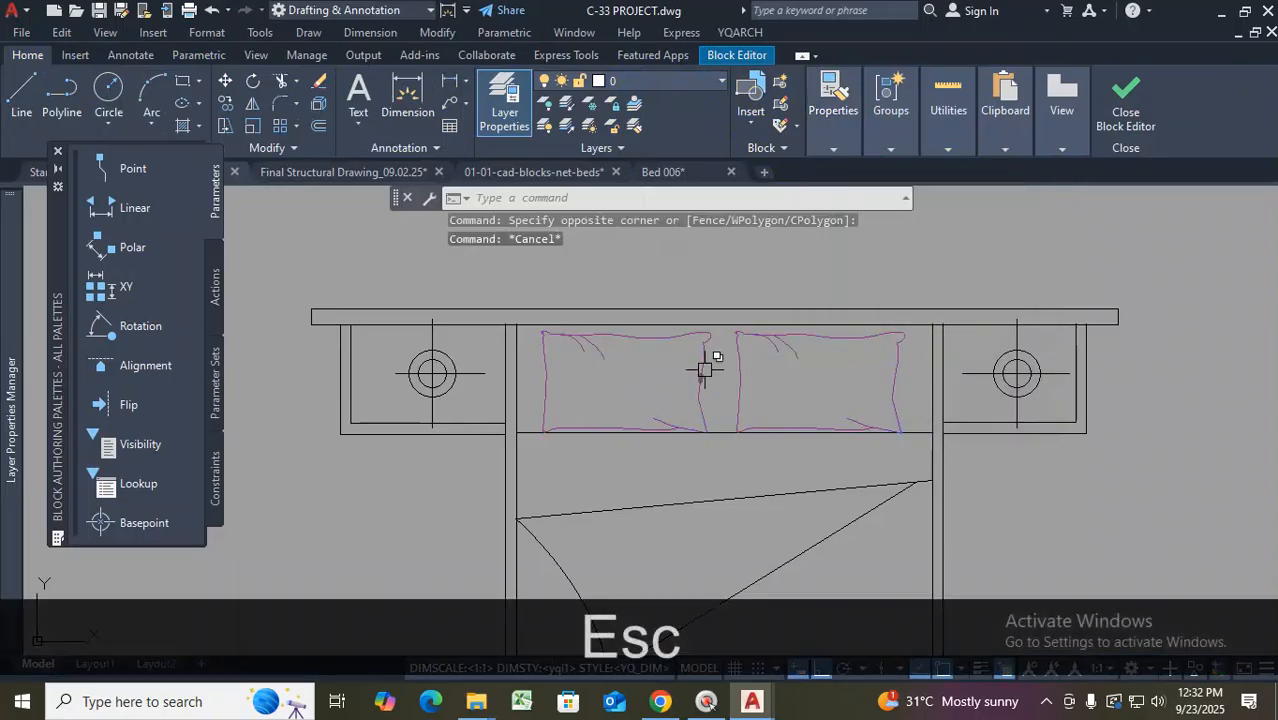
# Change the colour of the circular lamps on both bedside tables to orange 242,103,34
pyautogui.moveTo(776, 456); pyautogui.dragTo(748, 425, button='middle')
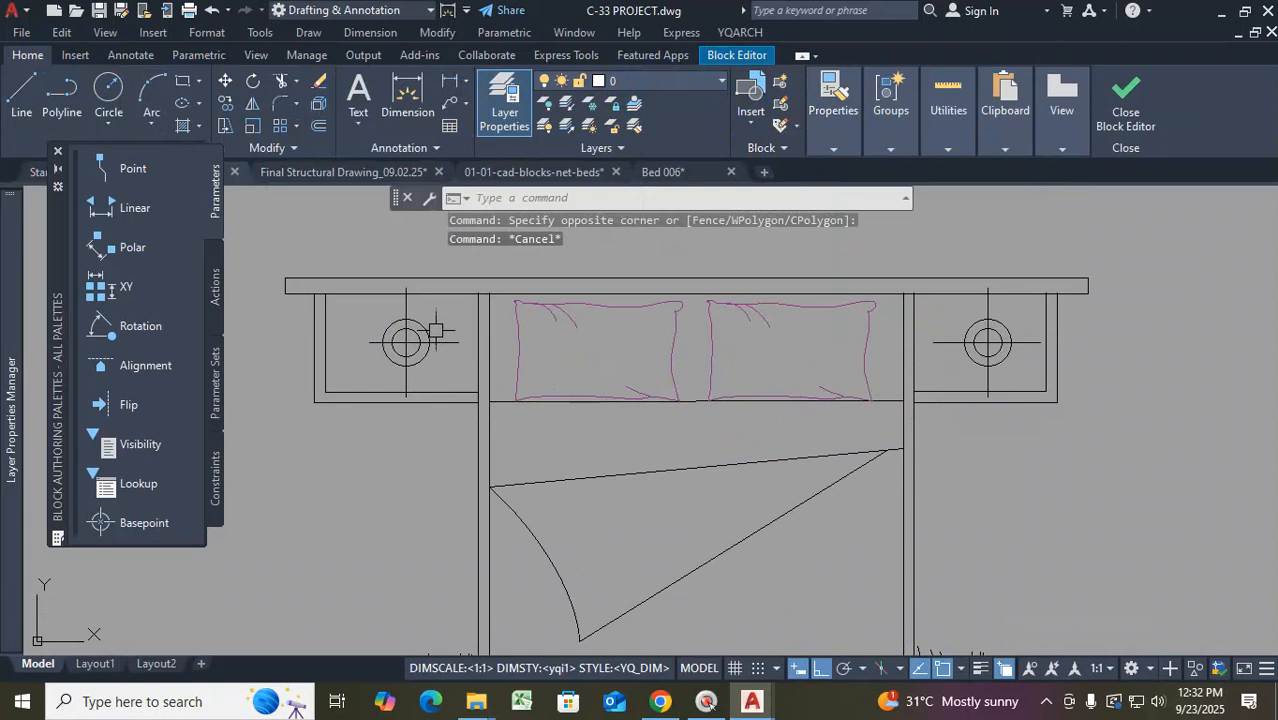
pyautogui.scroll(4, 416, 321)
pyautogui.click(469, 298)
pyautogui.click(329, 434)
pyautogui.scroll(-5, 329, 434)
pyautogui.scroll(3, 782, 378)
pyautogui.click(840, 337)
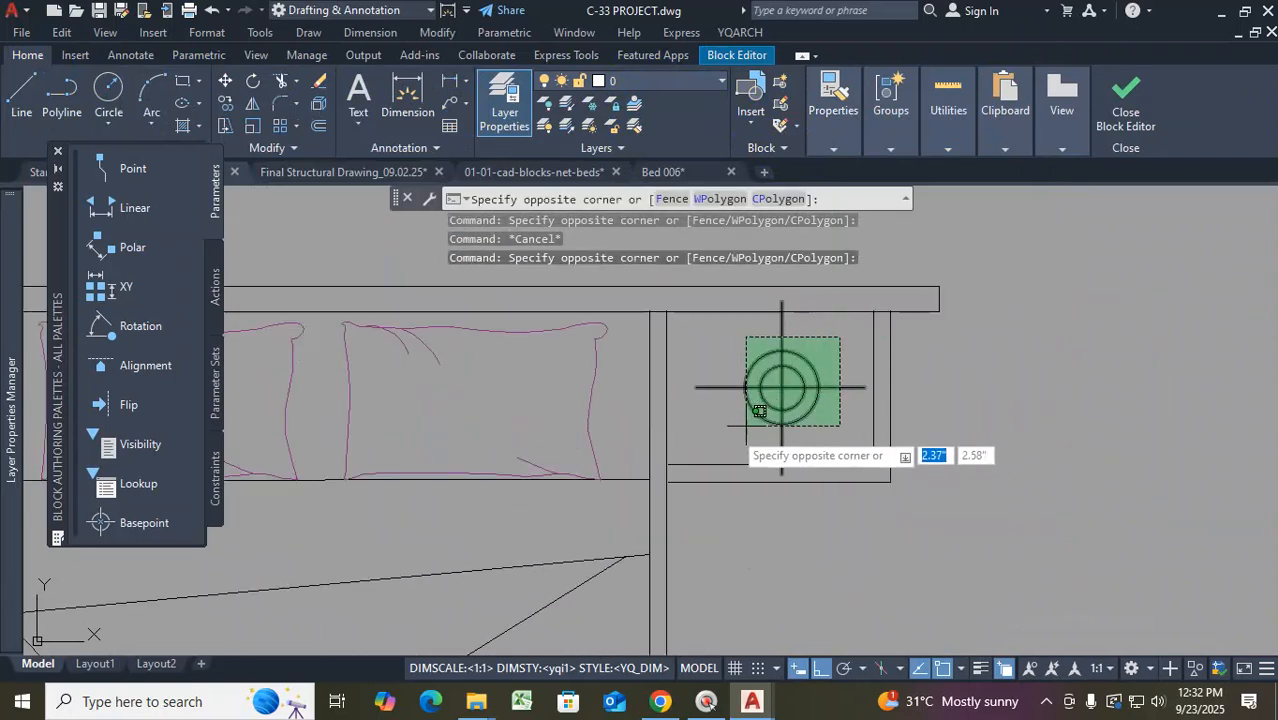
pyautogui.click(737, 428)
pyautogui.scroll(-3, 779, 415)
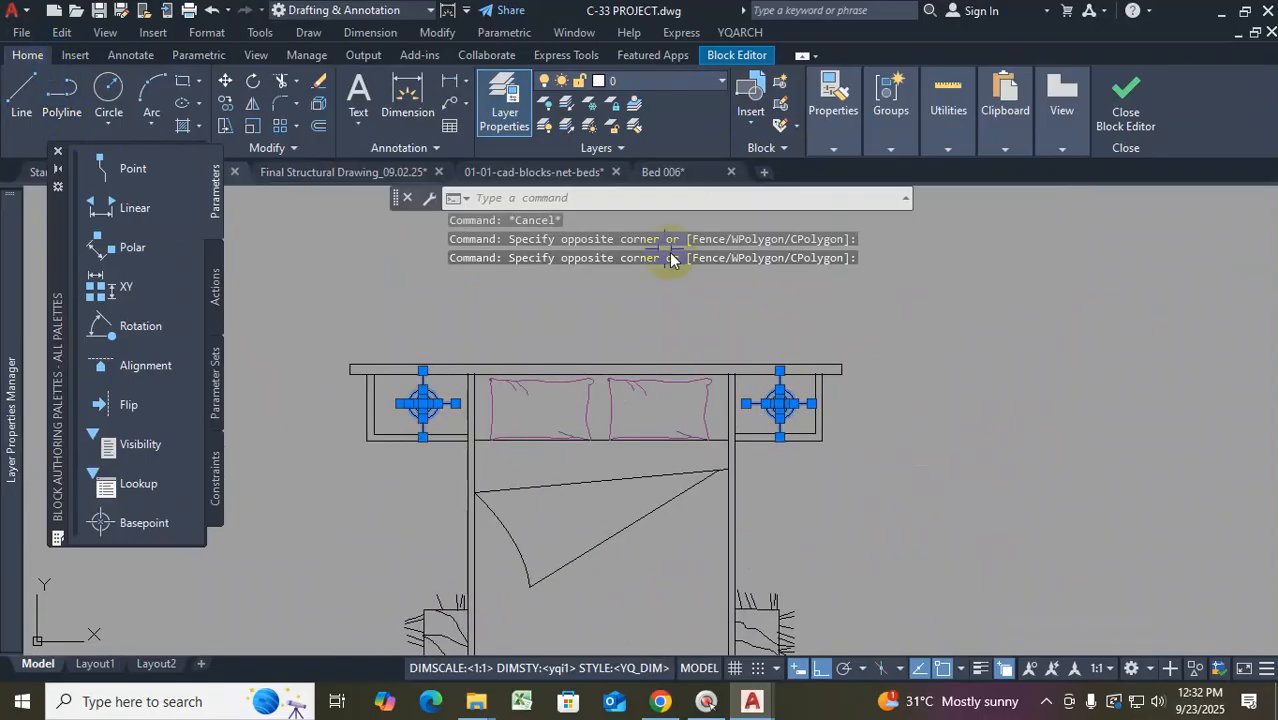
pyautogui.click(834, 147)
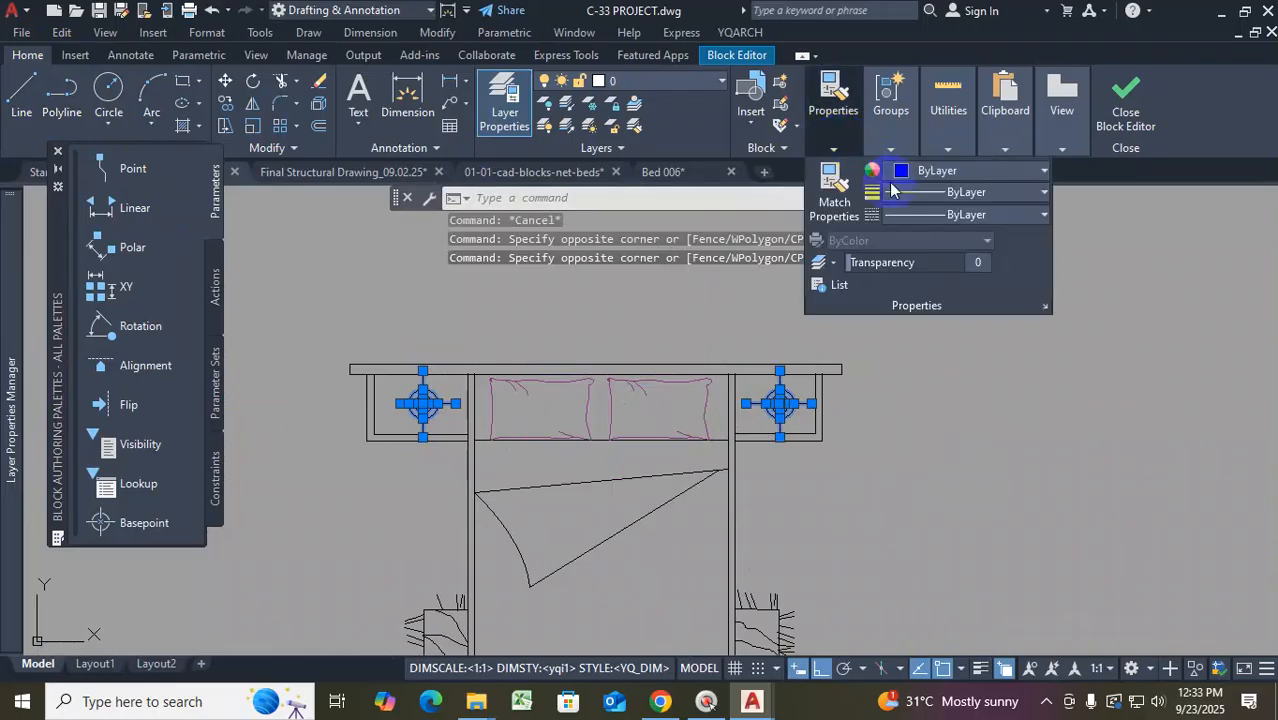
pyautogui.click(935, 172)
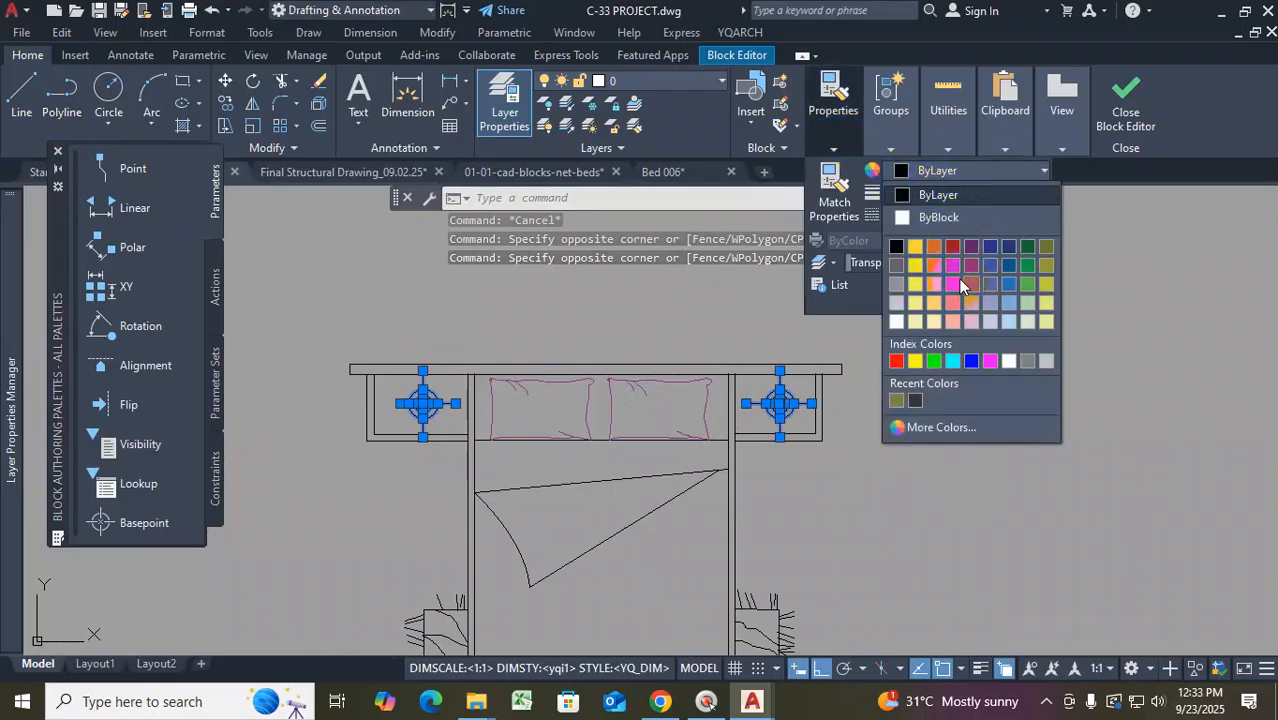
pyautogui.click(930, 262)
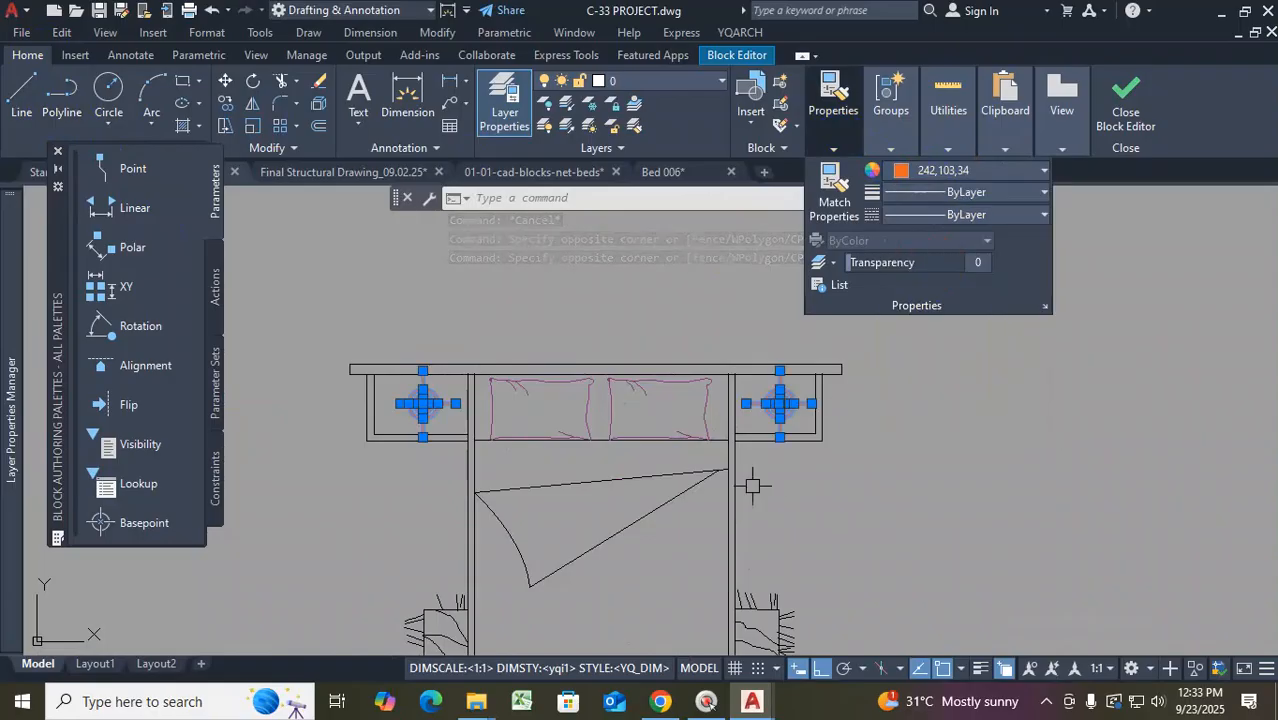
pyautogui.scroll(-2, 721, 375)
pyautogui.scroll(2, 721, 375)
pyautogui.scroll(-2, 784, 371)
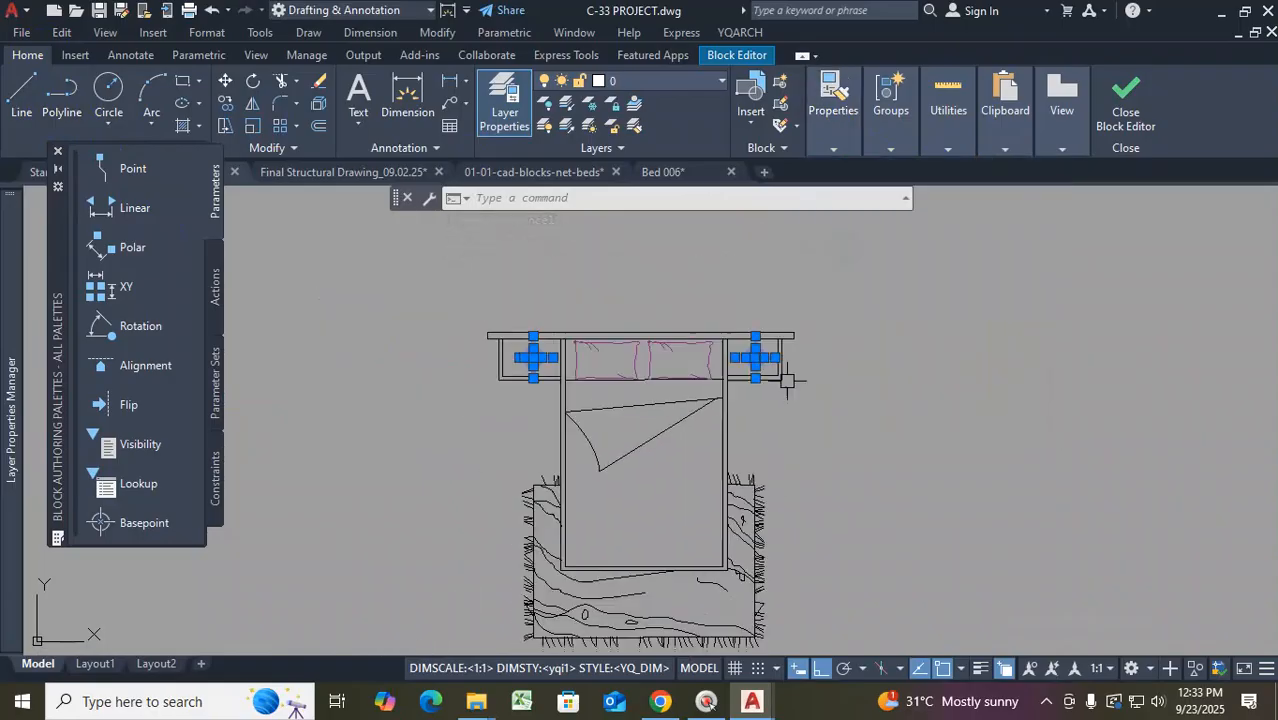
# Clear the lamp selection and select the right-hand edge of the rug in the bed block, including its fringe strands
pyautogui.press('Escape')
pyautogui.scroll(2, 762, 464)
pyautogui.click(762, 464)
pyautogui.press('Escape')
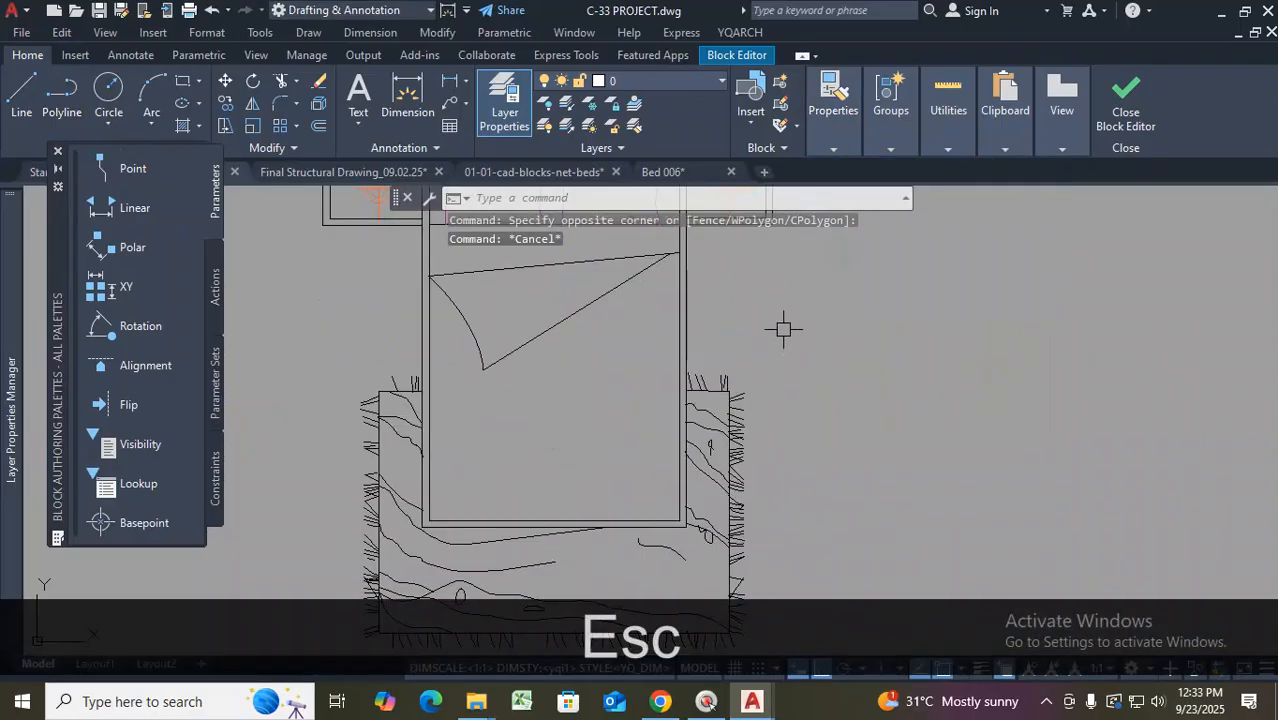
pyautogui.scroll(2, 784, 367)
pyautogui.click(776, 339)
pyautogui.scroll(-4, 742, 413)
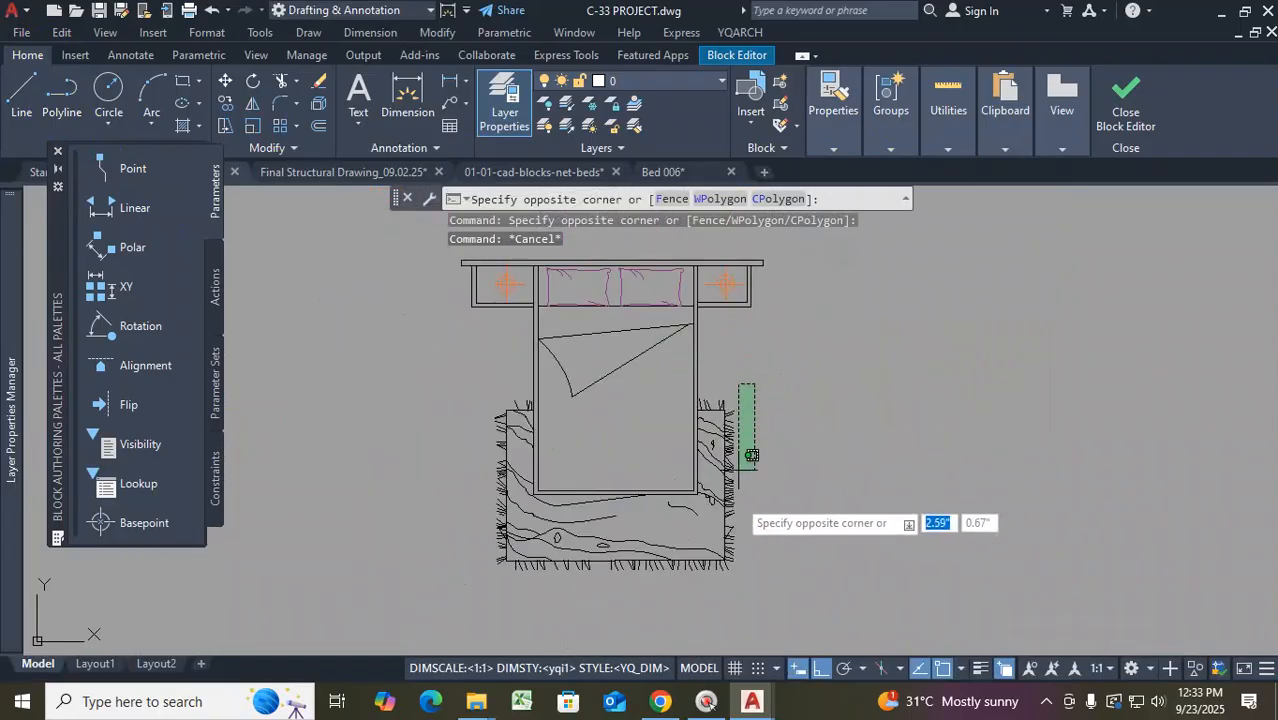
pyautogui.click(717, 580)
pyautogui.scroll(3, 681, 418)
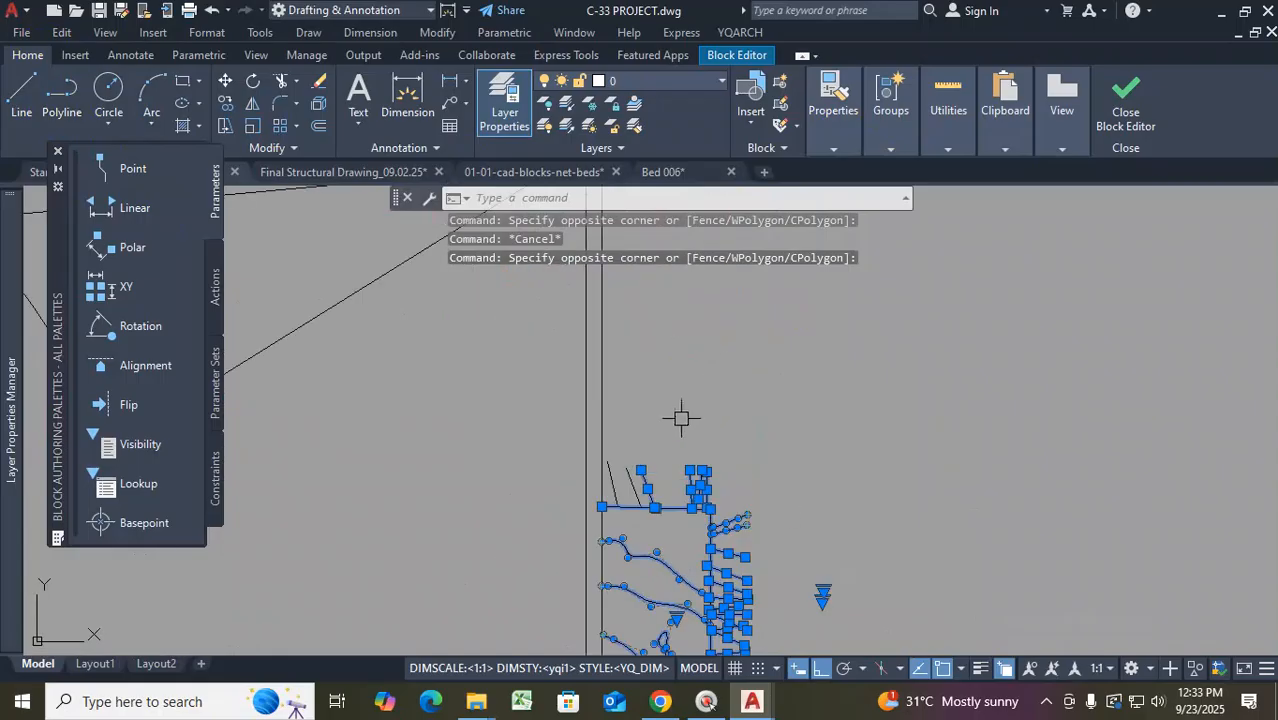
pyautogui.click(672, 462)
pyautogui.click(608, 488)
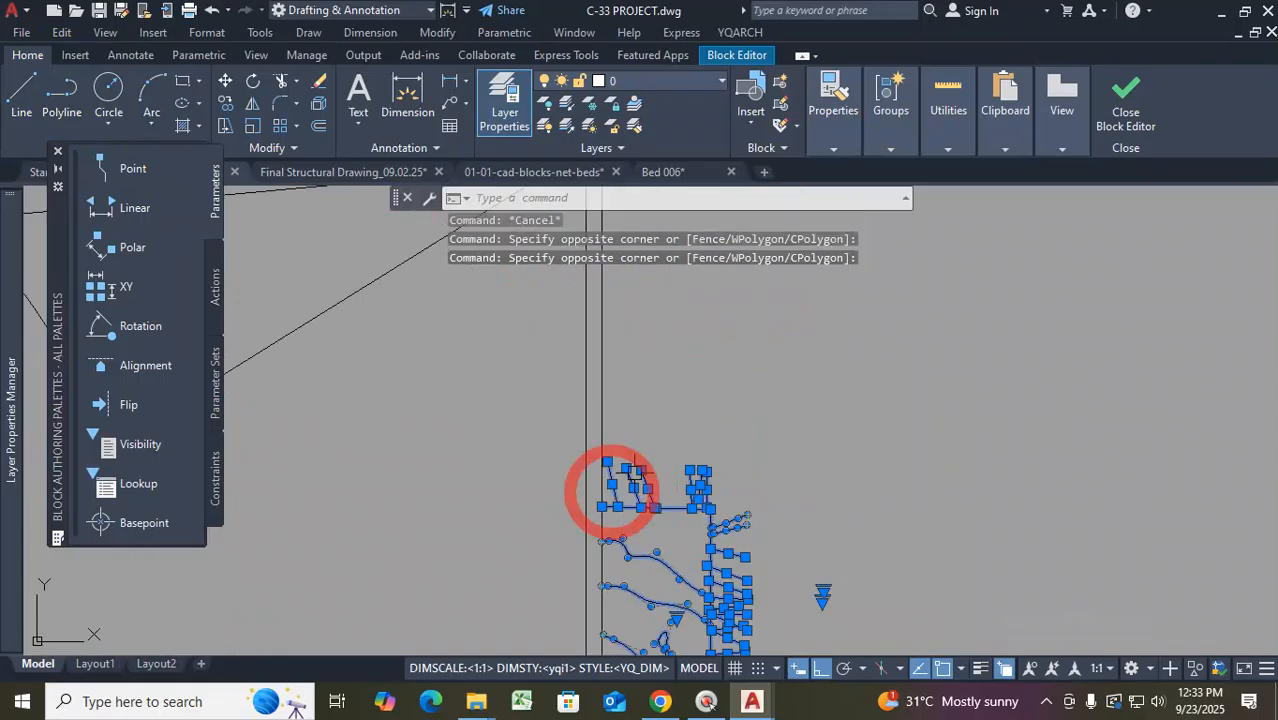
# Add the rest of the rug to the selection: the remaining right-hand lines, the left side and the part below the bed
pyautogui.scroll(-3, 697, 460)
pyautogui.scroll(3, 697, 460)
pyautogui.click(556, 291)
pyautogui.scroll(-3, 585, 360)
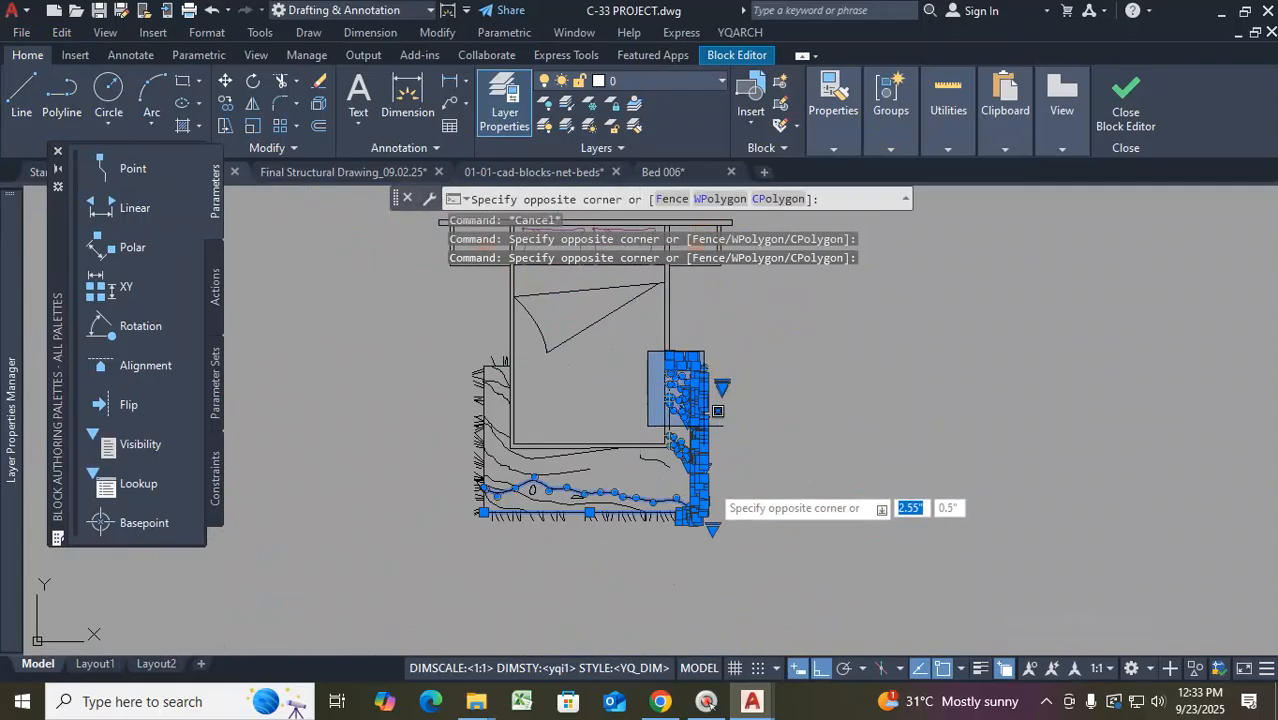
pyautogui.click(746, 552)
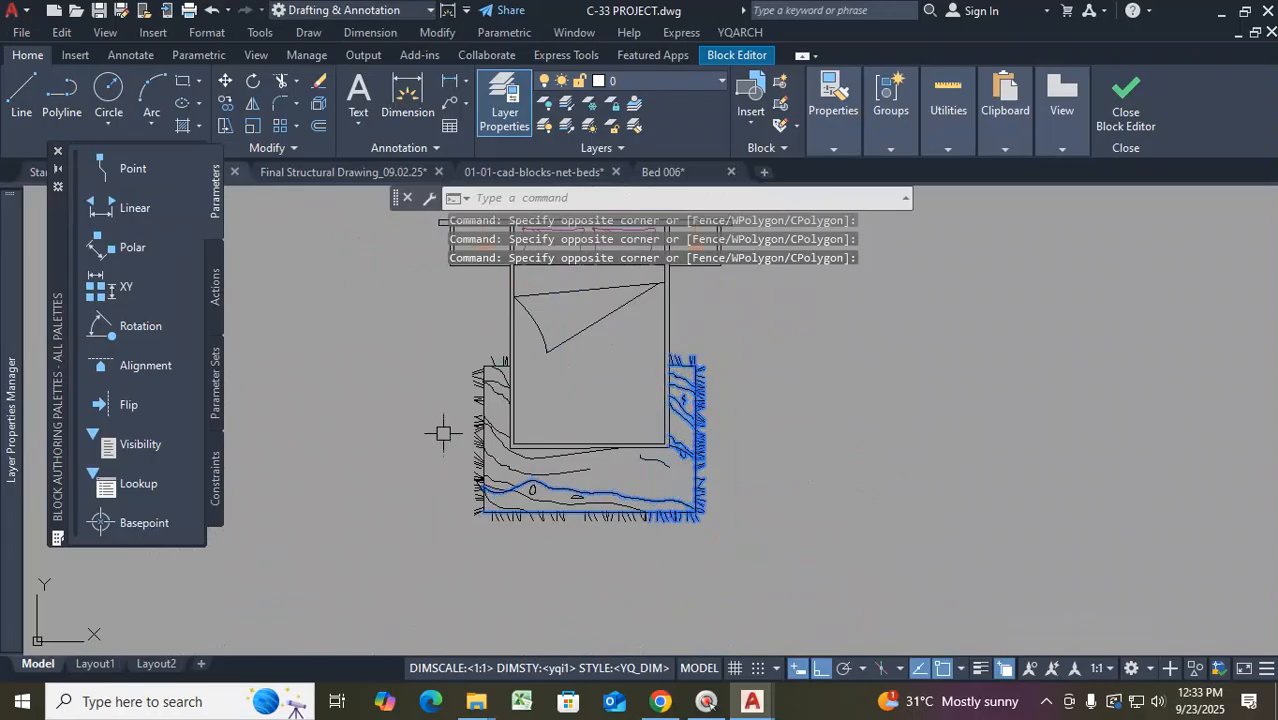
pyautogui.click(437, 335)
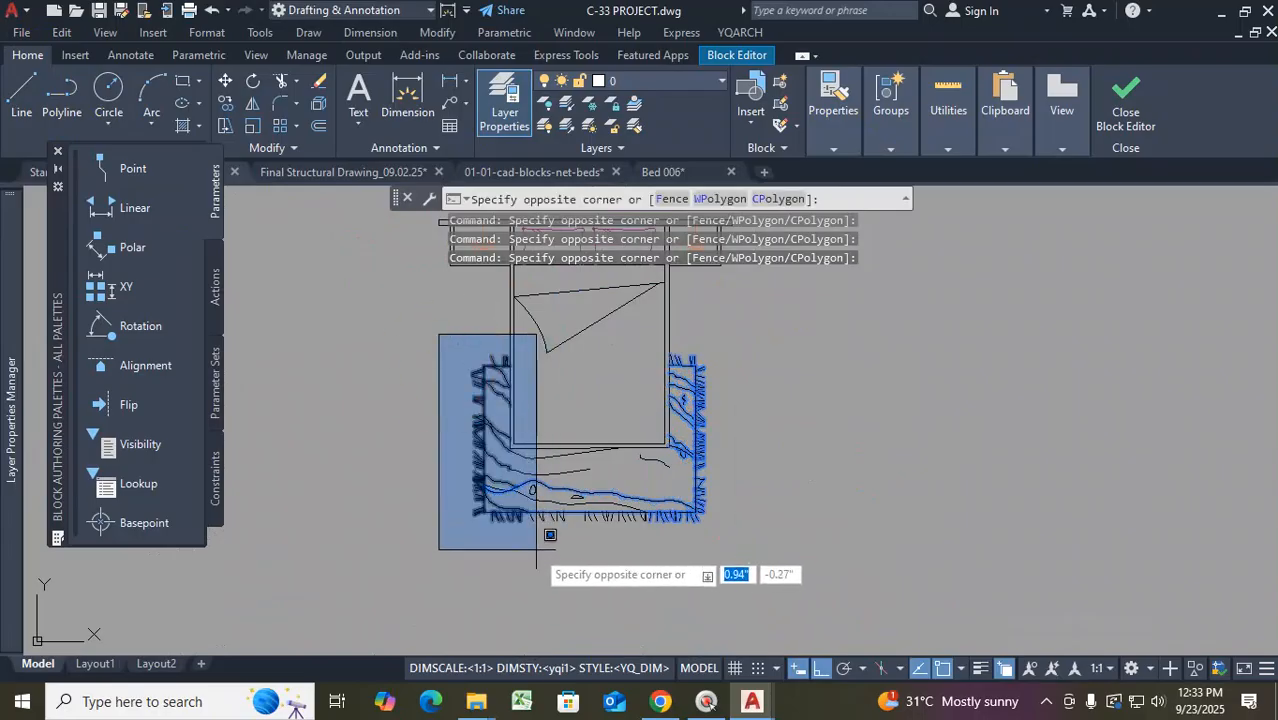
pyautogui.click(542, 536)
pyautogui.click(428, 403)
pyautogui.click(782, 554)
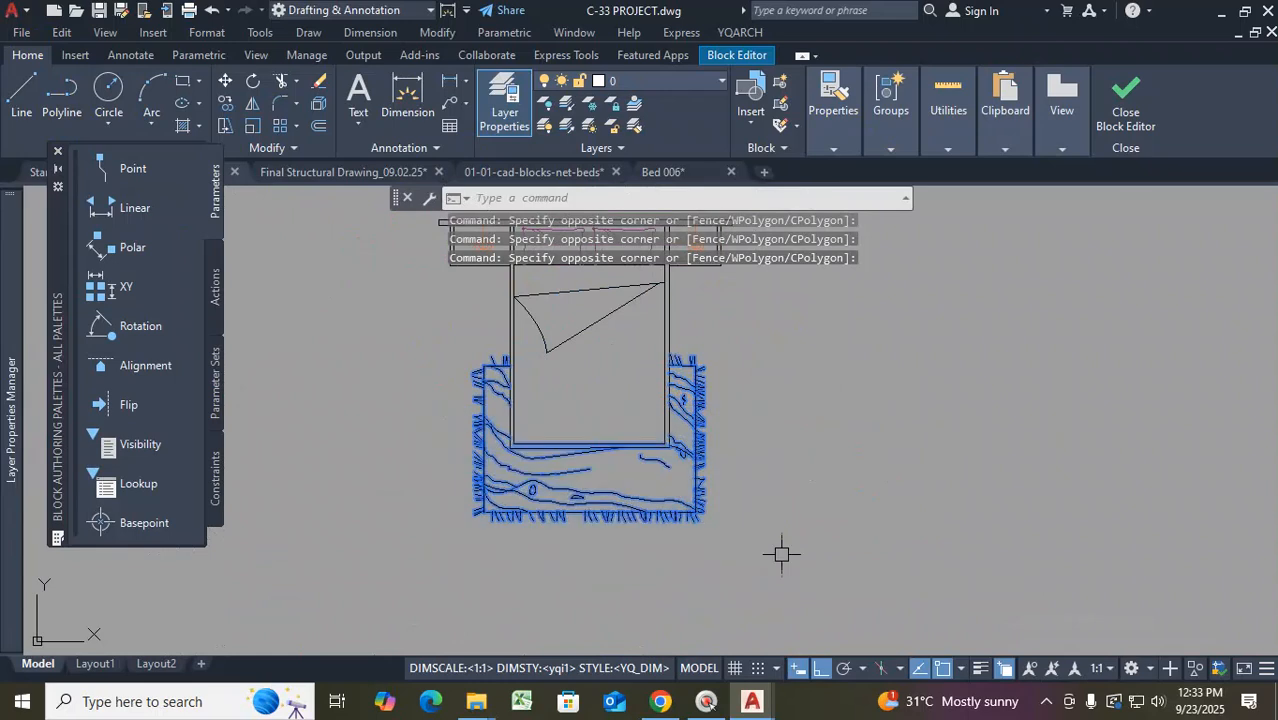
# Remove the two bed frame lines at the foot of the bed from the rug selection
pyautogui.scroll(6, 564, 440)
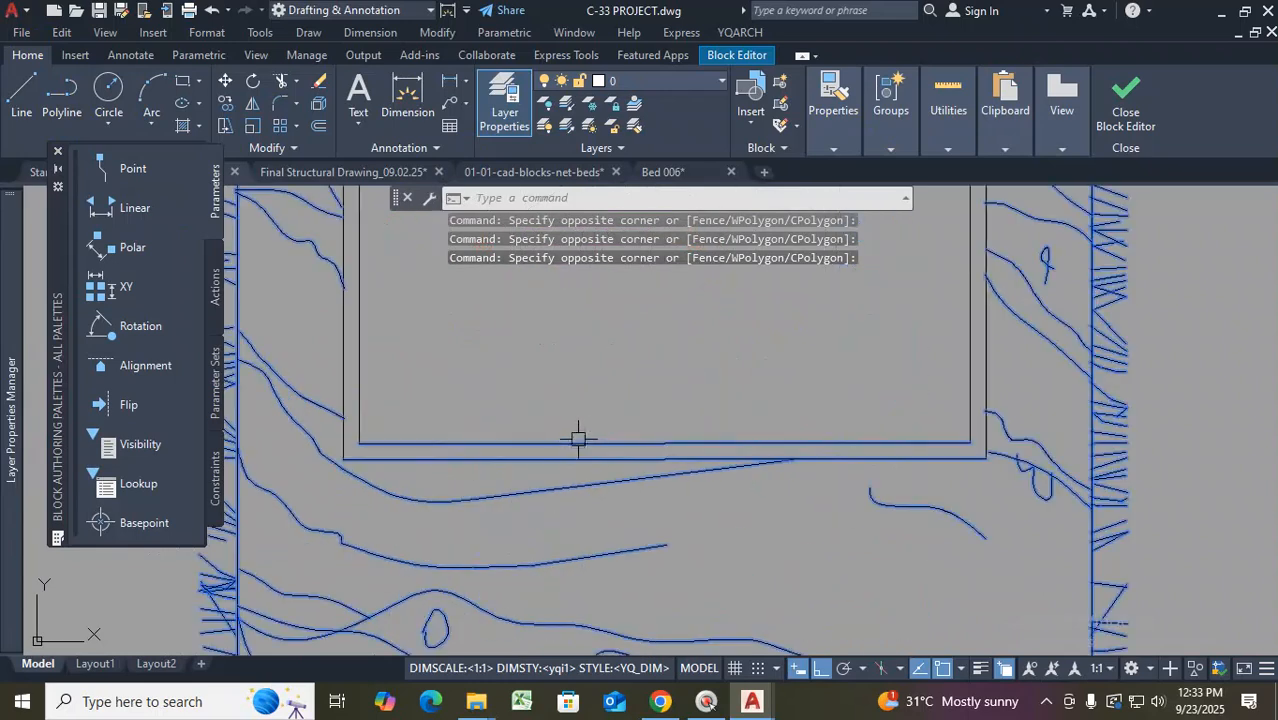
pyautogui.keyDown('ctrl'); pyautogui.click(565, 413); pyautogui.keyUp('ctrl')
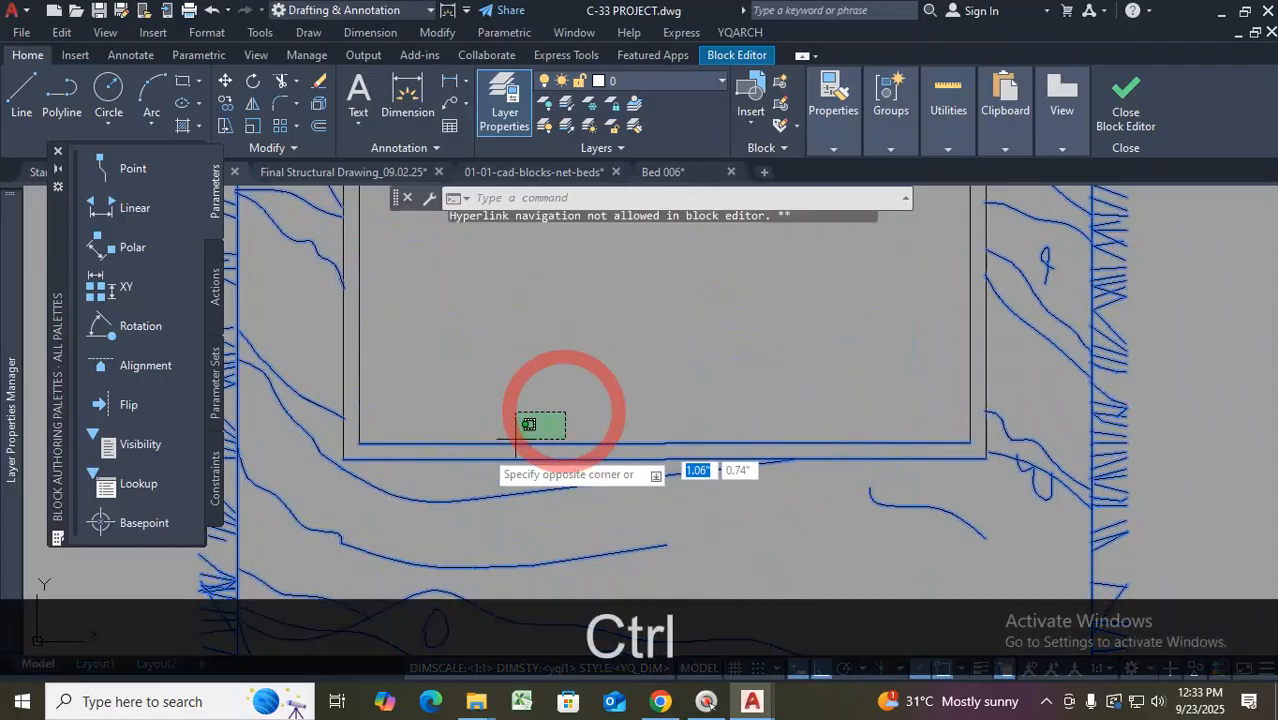
pyautogui.keyDown('ctrl'); pyautogui.click(478, 460); pyautogui.keyUp('ctrl')
pyautogui.hotkey('ctrl', 'shift', 'capslock')
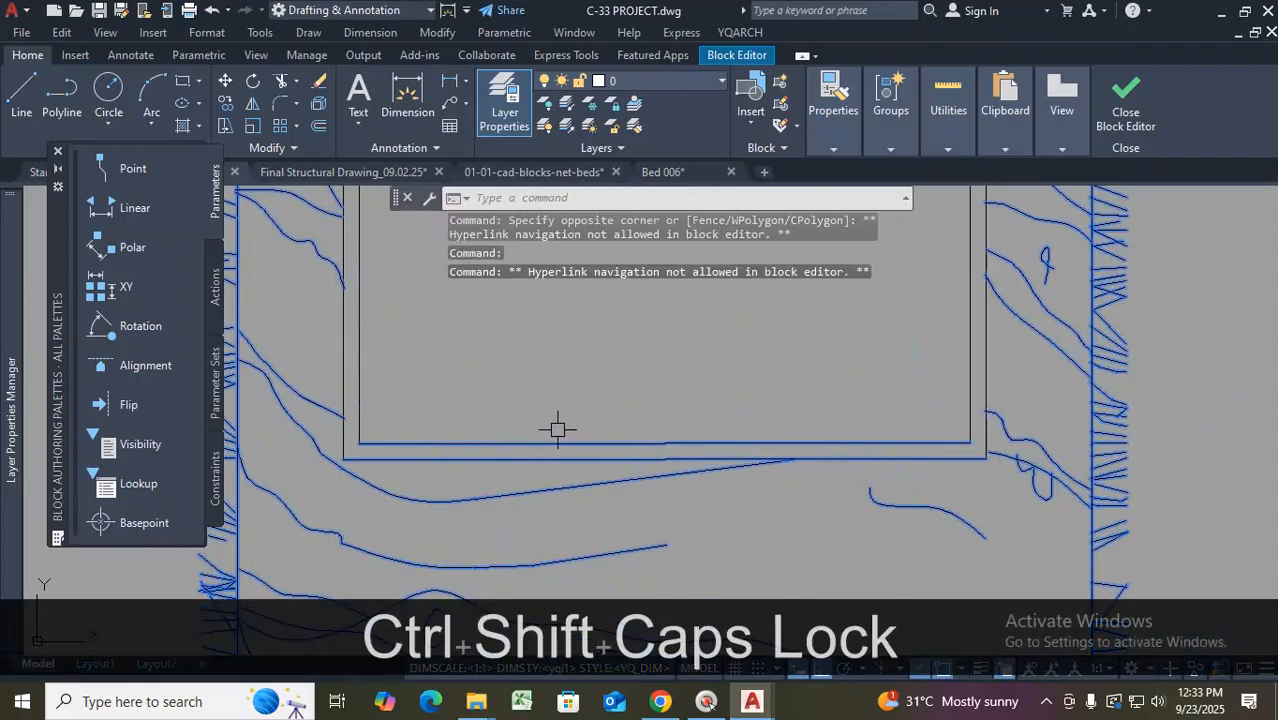
pyautogui.keyDown('shift'); pyautogui.click(562, 410); pyautogui.keyUp('shift')
pyautogui.keyDown('shift'); pyautogui.click(495, 465); pyautogui.keyUp('shift')
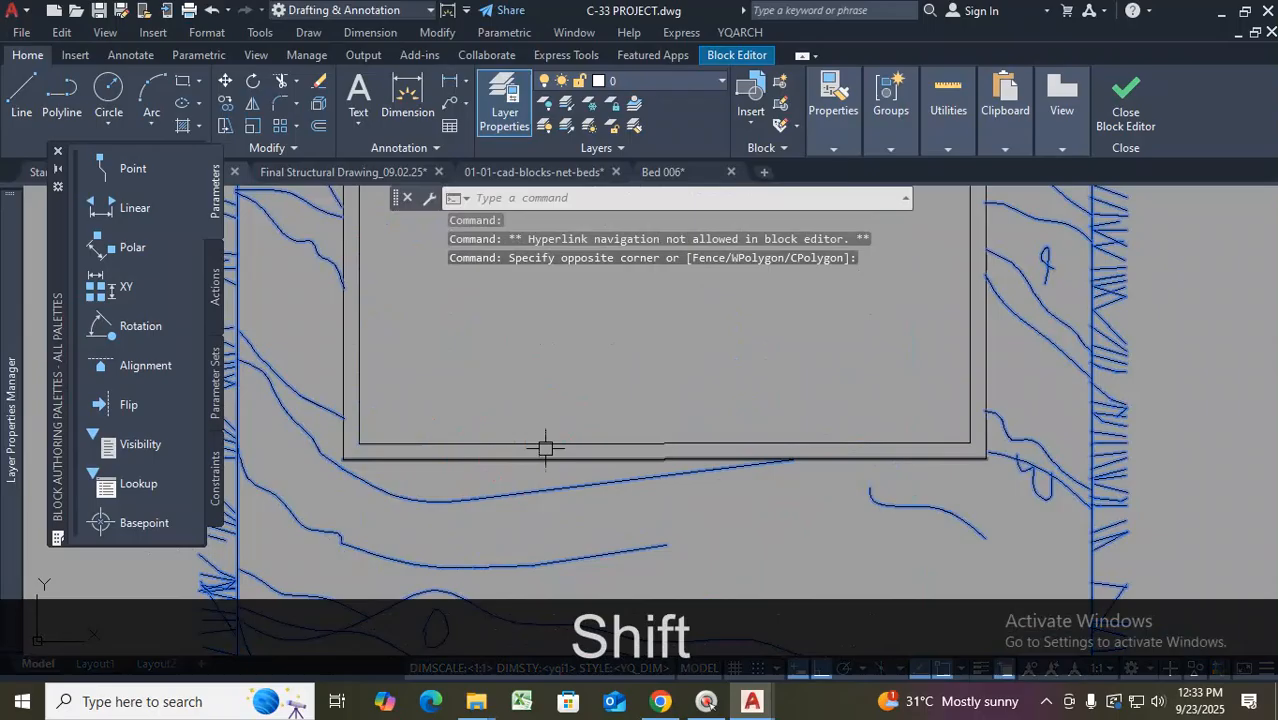
pyautogui.scroll(-2, 645, 428)
pyautogui.scroll(-3, 689, 468)
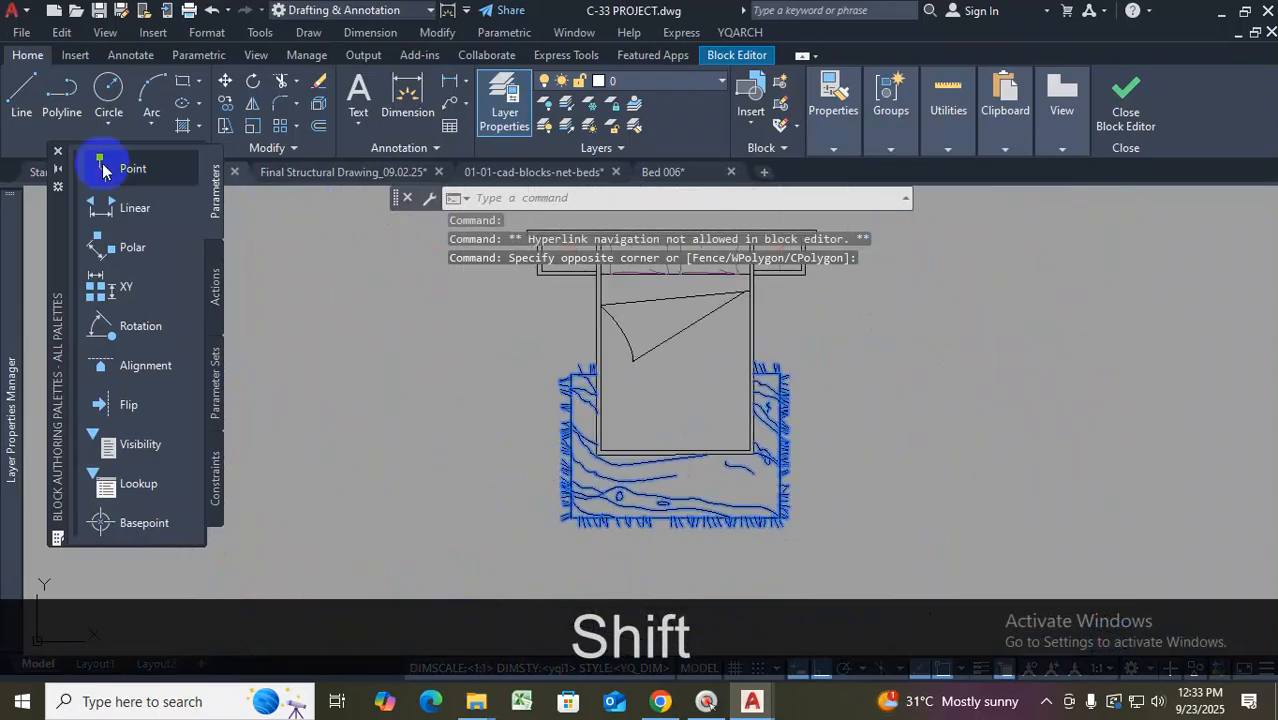
# Change the colour of the selected rug to blue 16,86,137
pyautogui.click(818, 136)
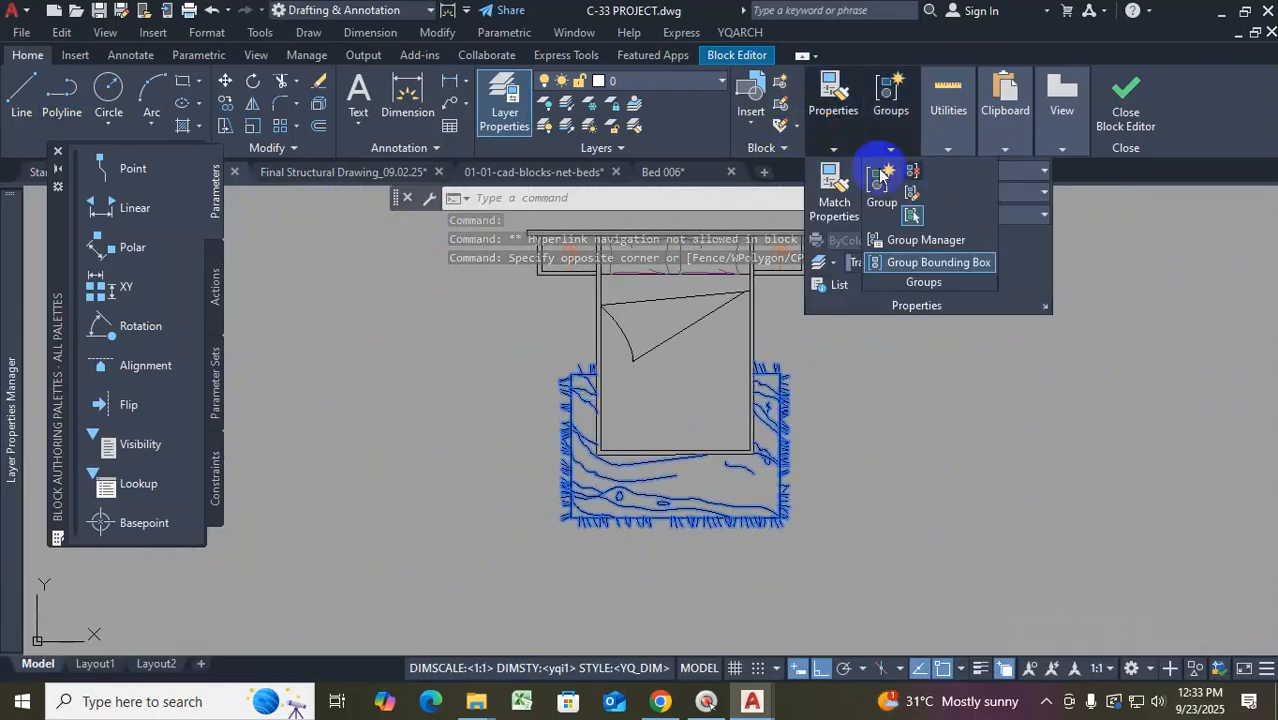
pyautogui.click(1030, 171)
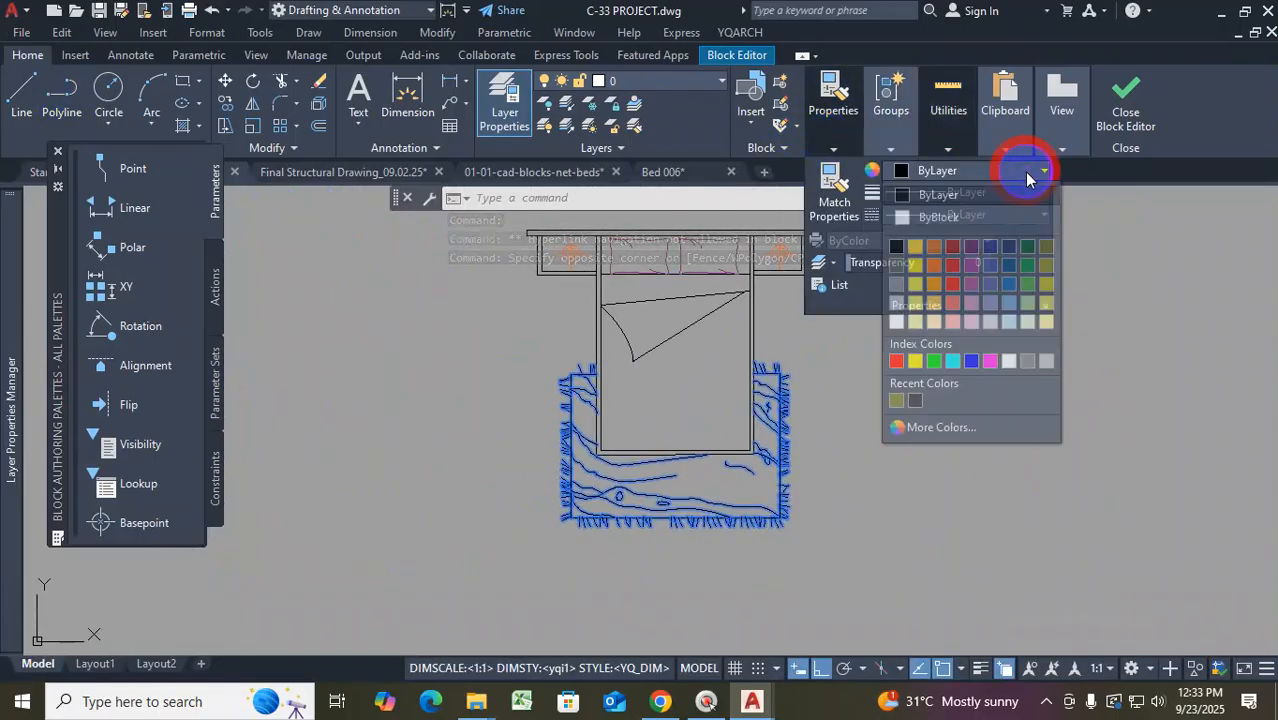
pyautogui.click(1008, 264)
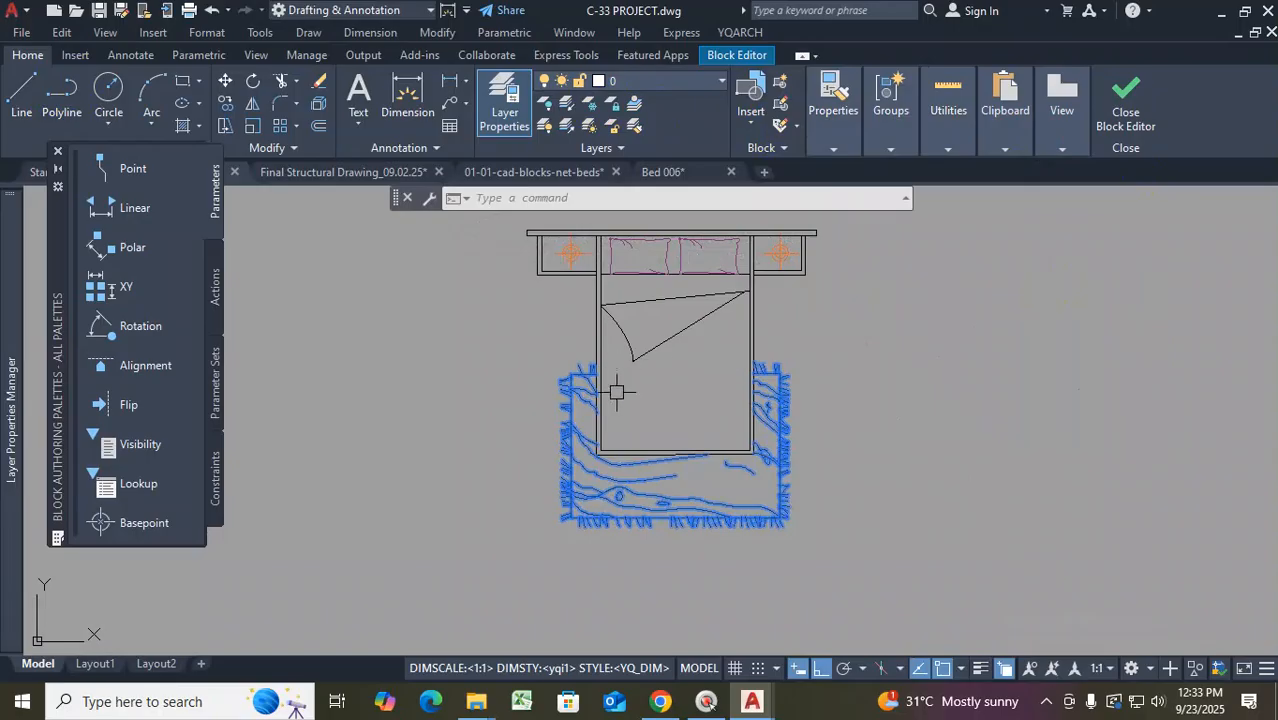
pyautogui.scroll(2, 616, 392)
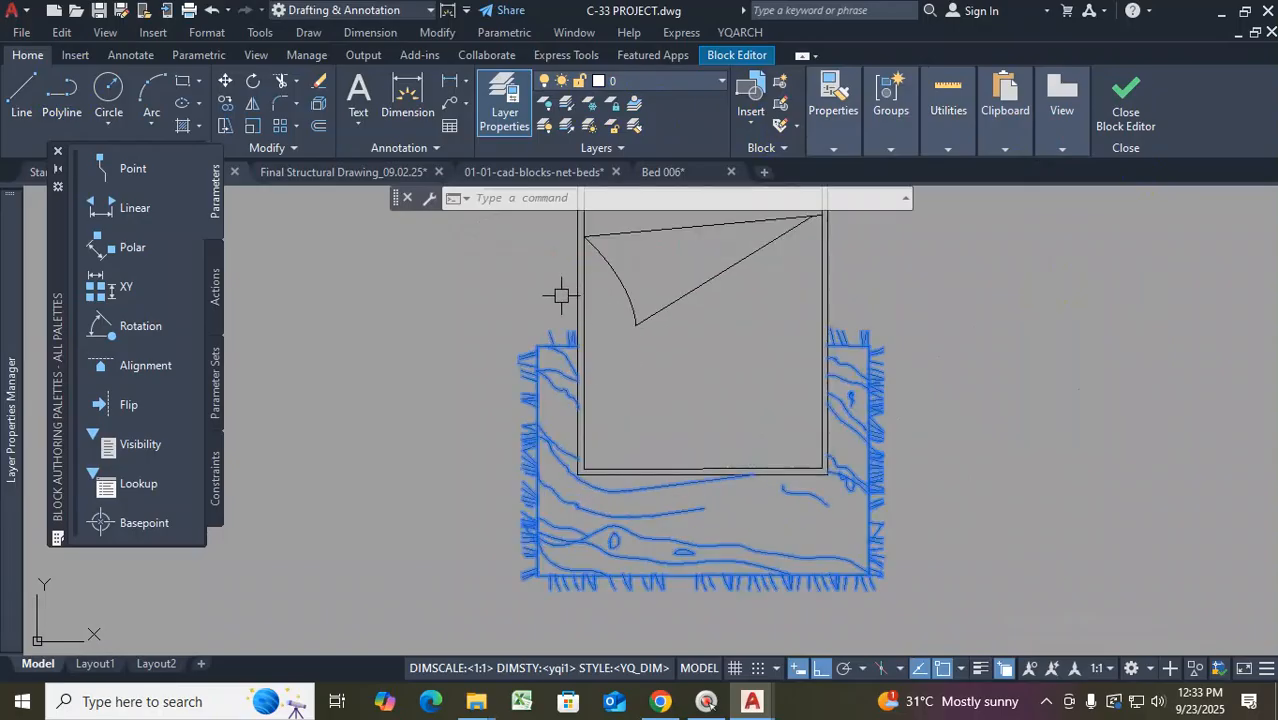
pyautogui.scroll(-2, 657, 436)
pyautogui.scroll(7, 680, 330)
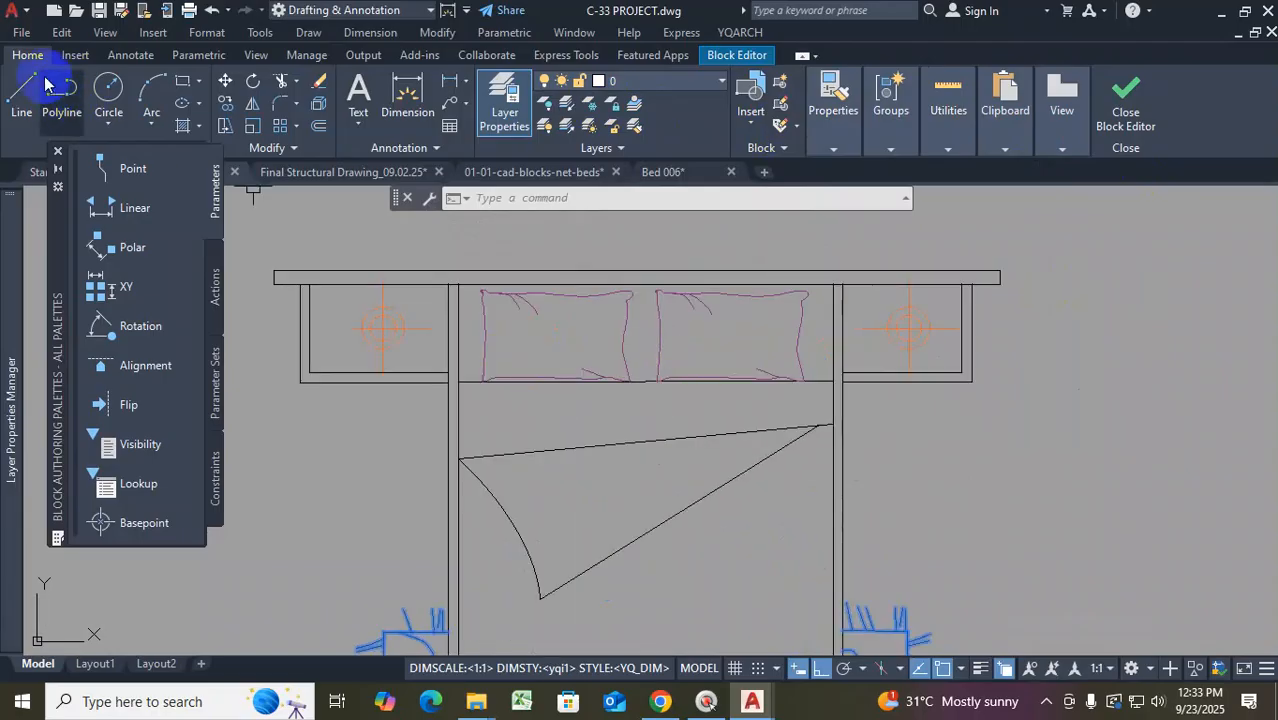
pyautogui.click(836, 150)
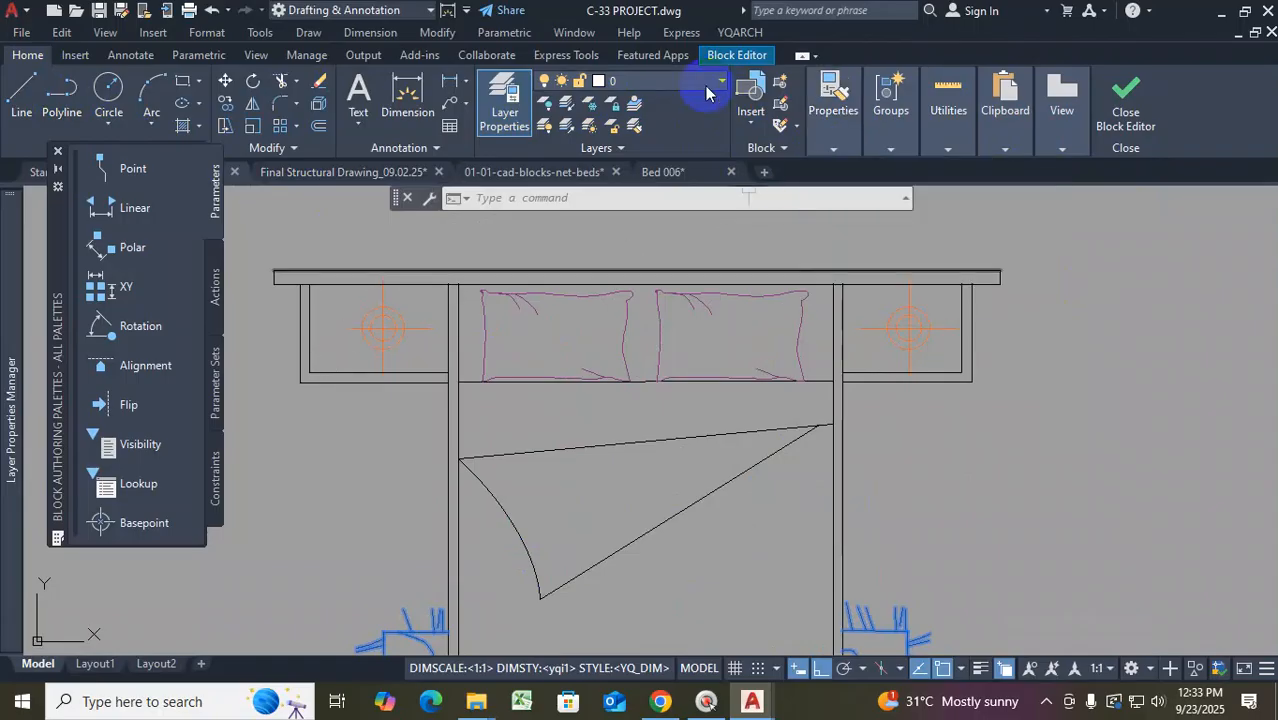
pyautogui.click(836, 147)
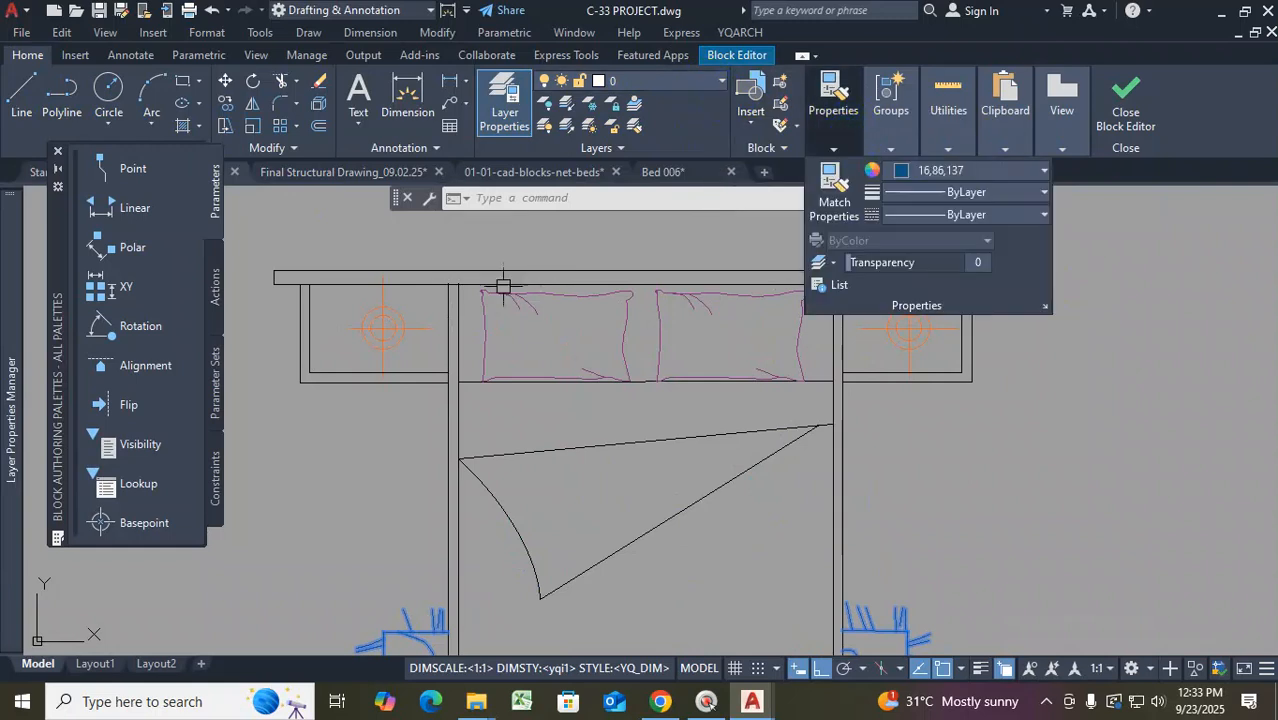
pyautogui.click(876, 152)
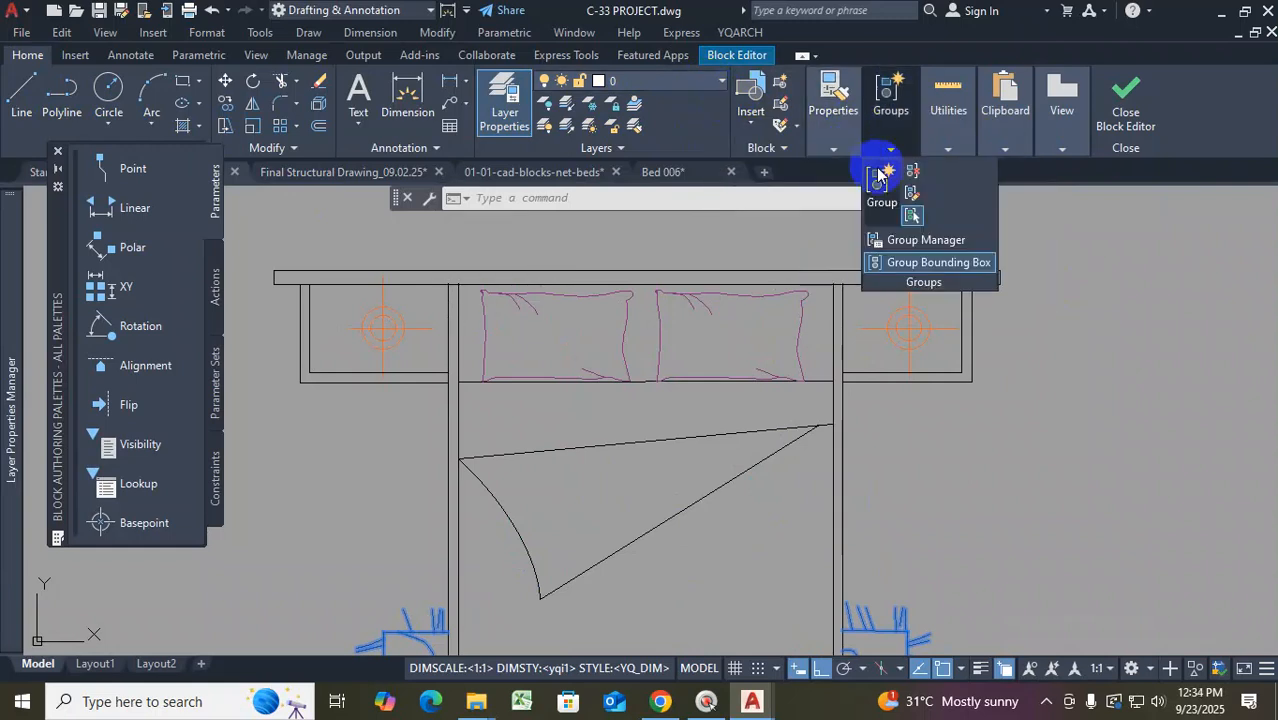
# Close the Block Editor and save the changes to block A$C2B723114
pyautogui.click(1125, 110)
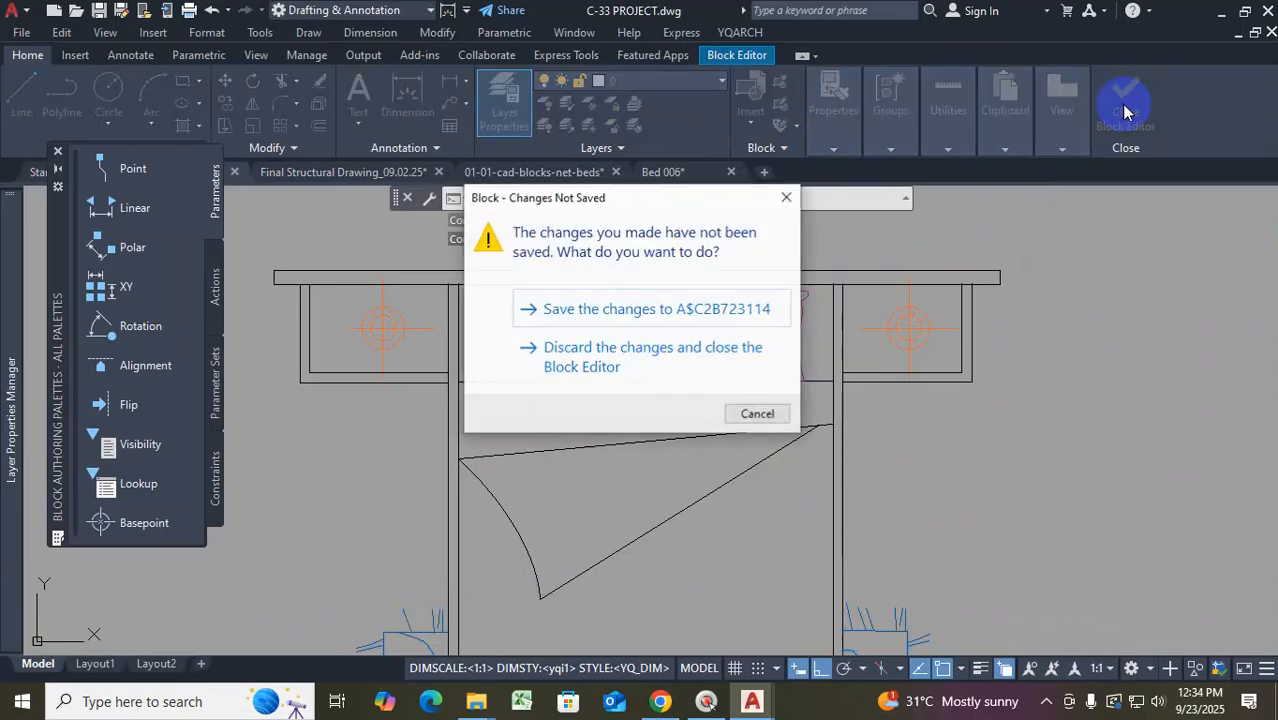
pyautogui.hotkey('ctrl', '1')
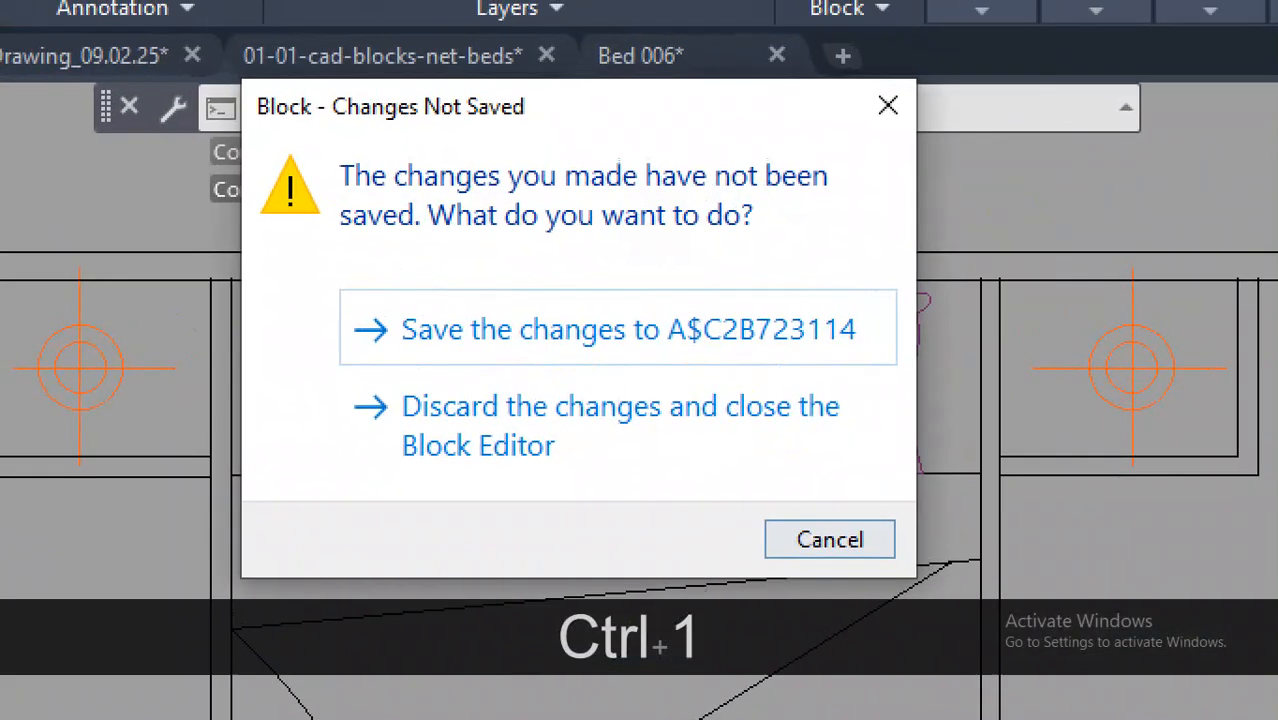
pyautogui.moveTo(504, 328)
pyautogui.mouseDown()
pyautogui.moveTo(762, 328)
pyautogui.moveTo(787, 291)
pyautogui.moveTo(507, 296)
pyautogui.mouseUp()
pyautogui.press('Escape')
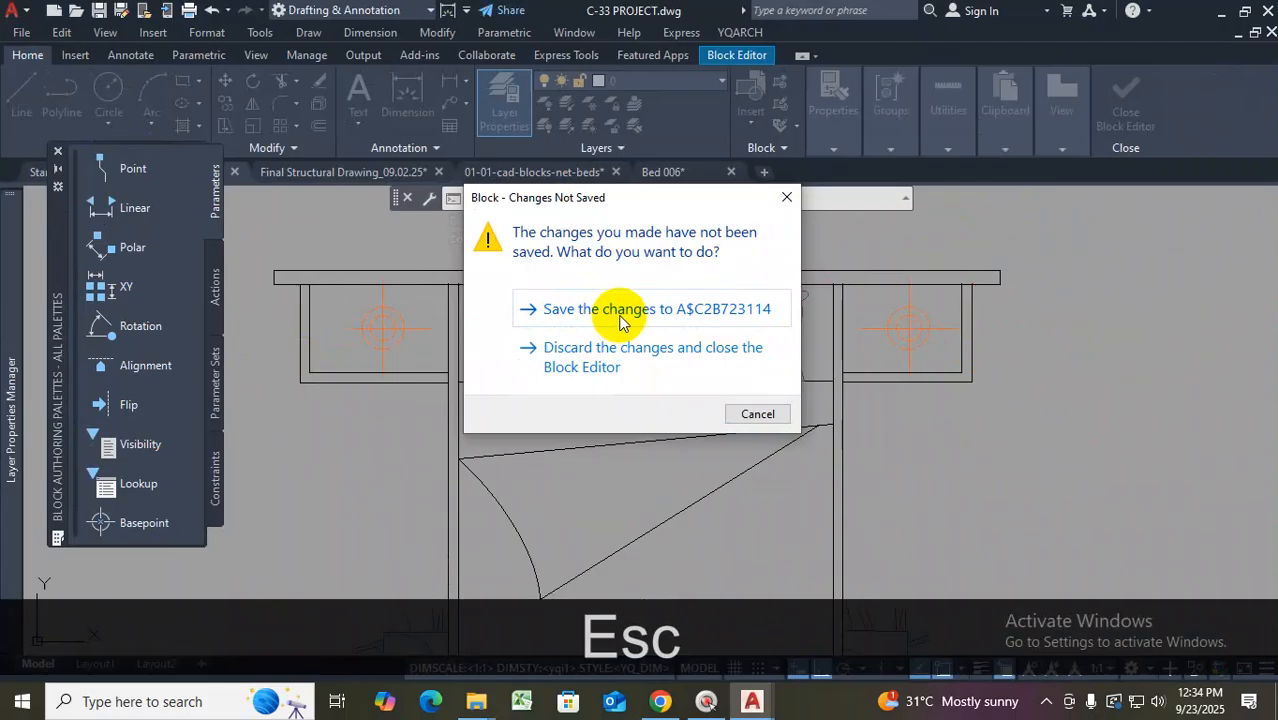
pyautogui.click(620, 312)
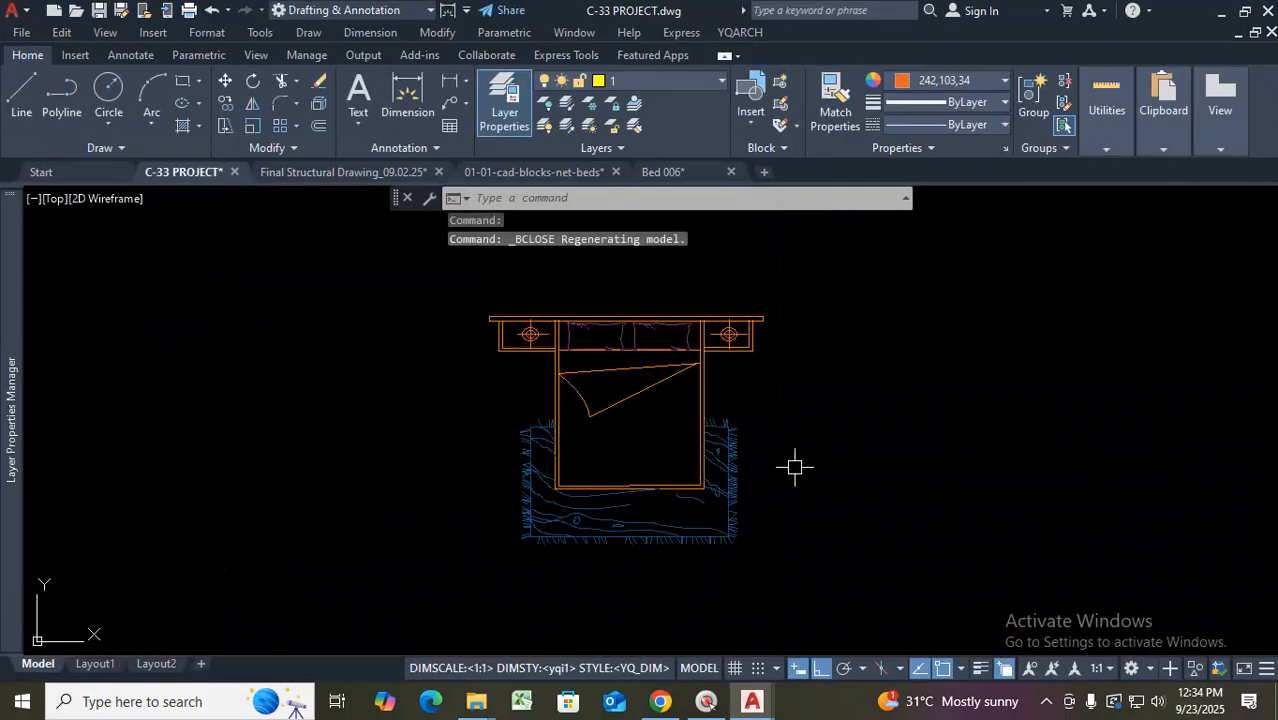
# Inspect the recoloured pillows and lamps in the drawing, and reopen the bed block in the Block Editor
pyautogui.scroll(4, 594, 343)
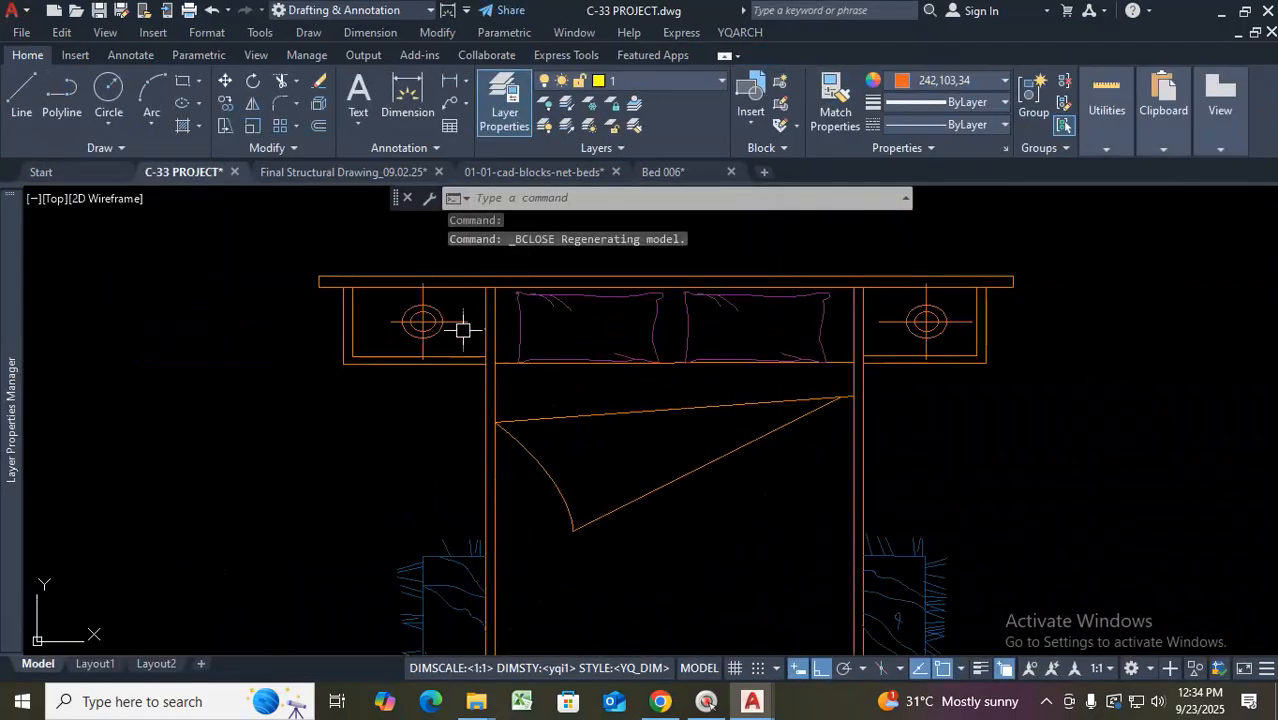
pyautogui.scroll(4, 462, 320)
pyautogui.scroll(-5, 400, 424)
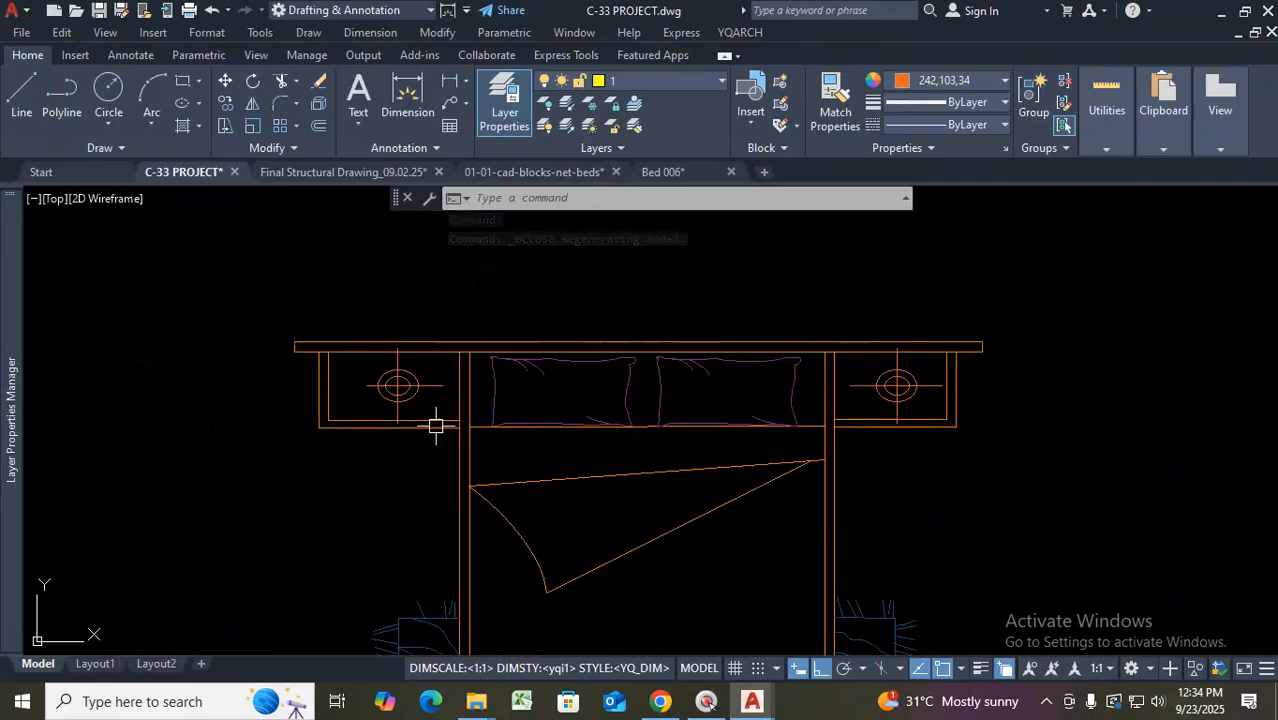
pyautogui.scroll(2, 960, 398)
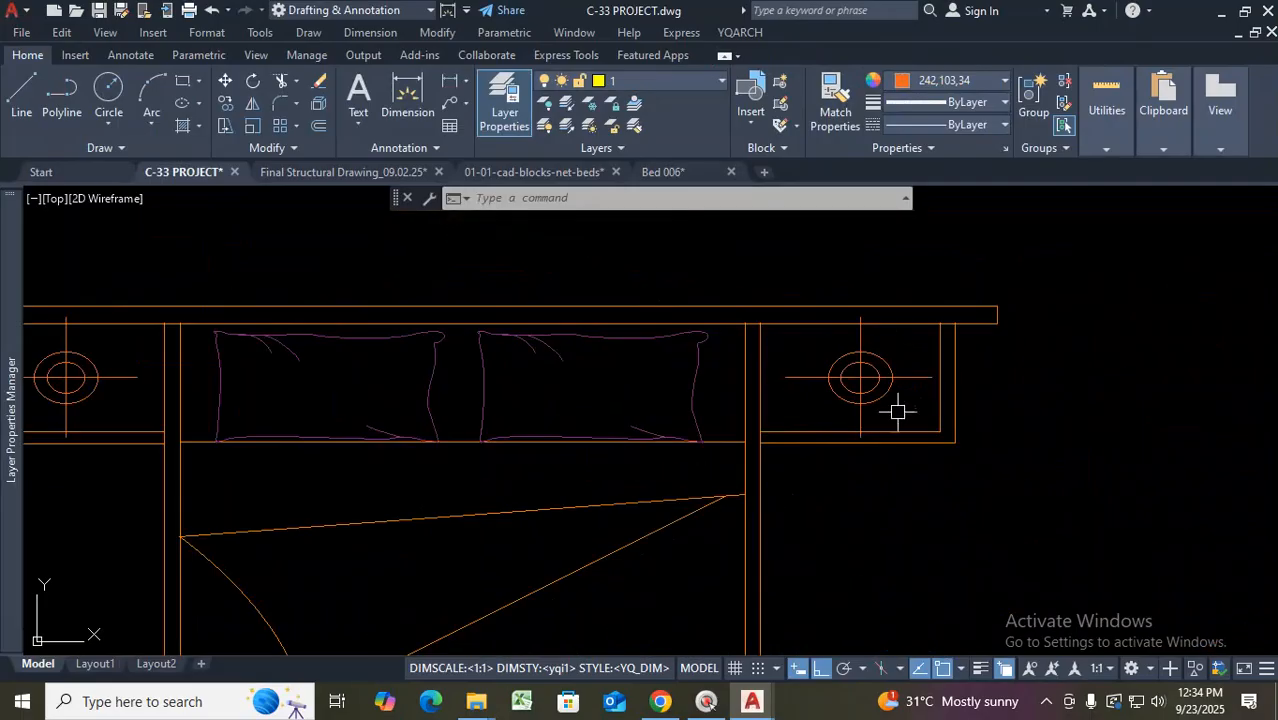
pyautogui.scroll(-4, 820, 410)
pyautogui.scroll(2, 790, 408)
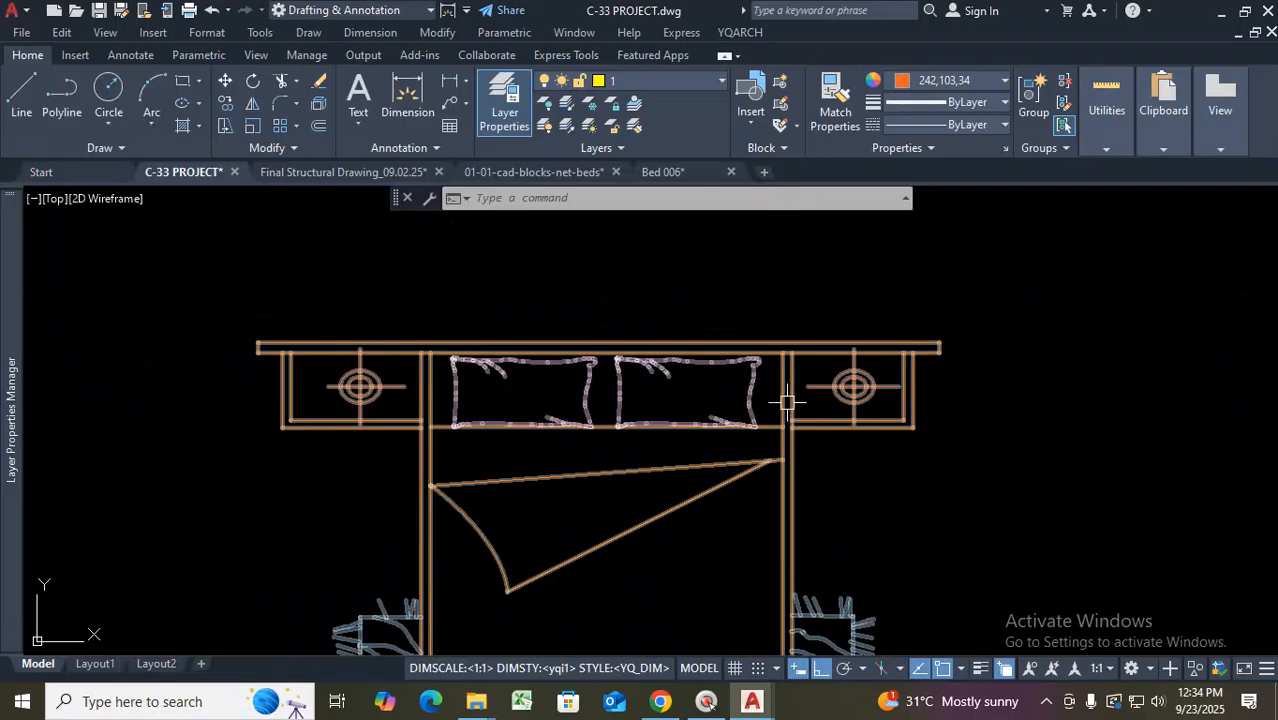
pyautogui.doubleClick(787, 405)
pyautogui.click(627, 477)
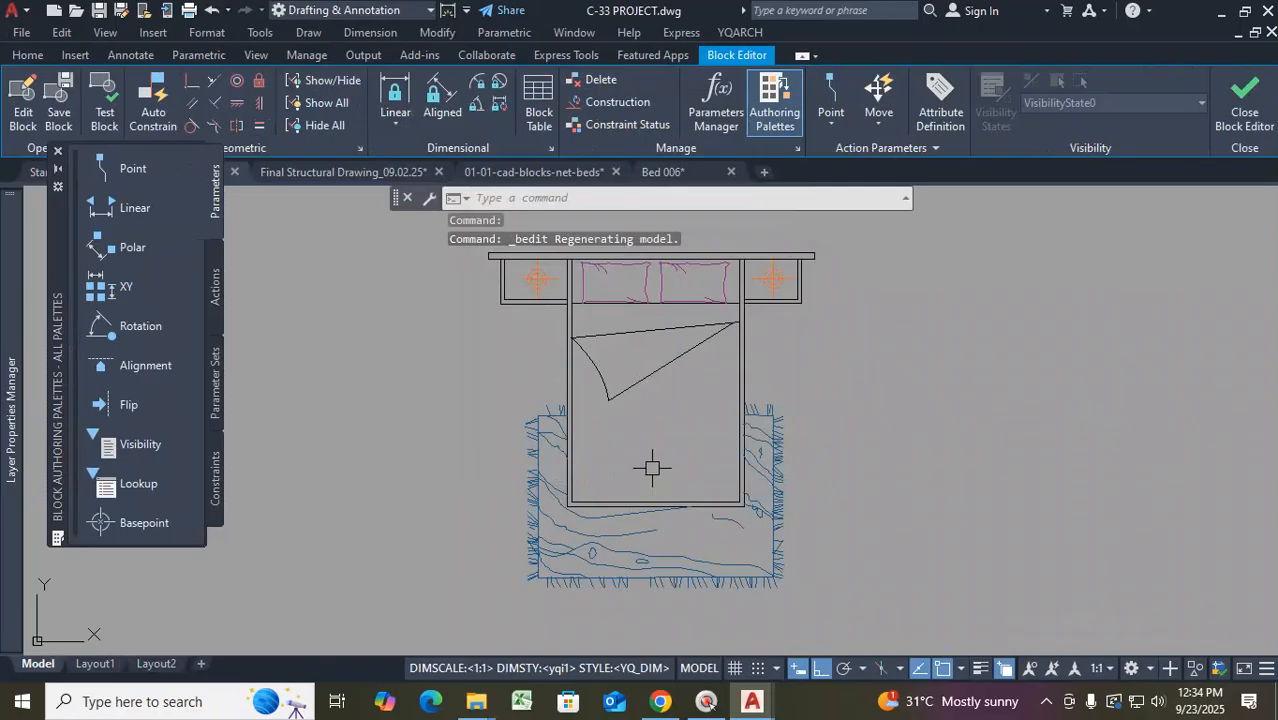
# Select the double lines along both long sides of the bed frame
pyautogui.scroll(2, 742, 335)
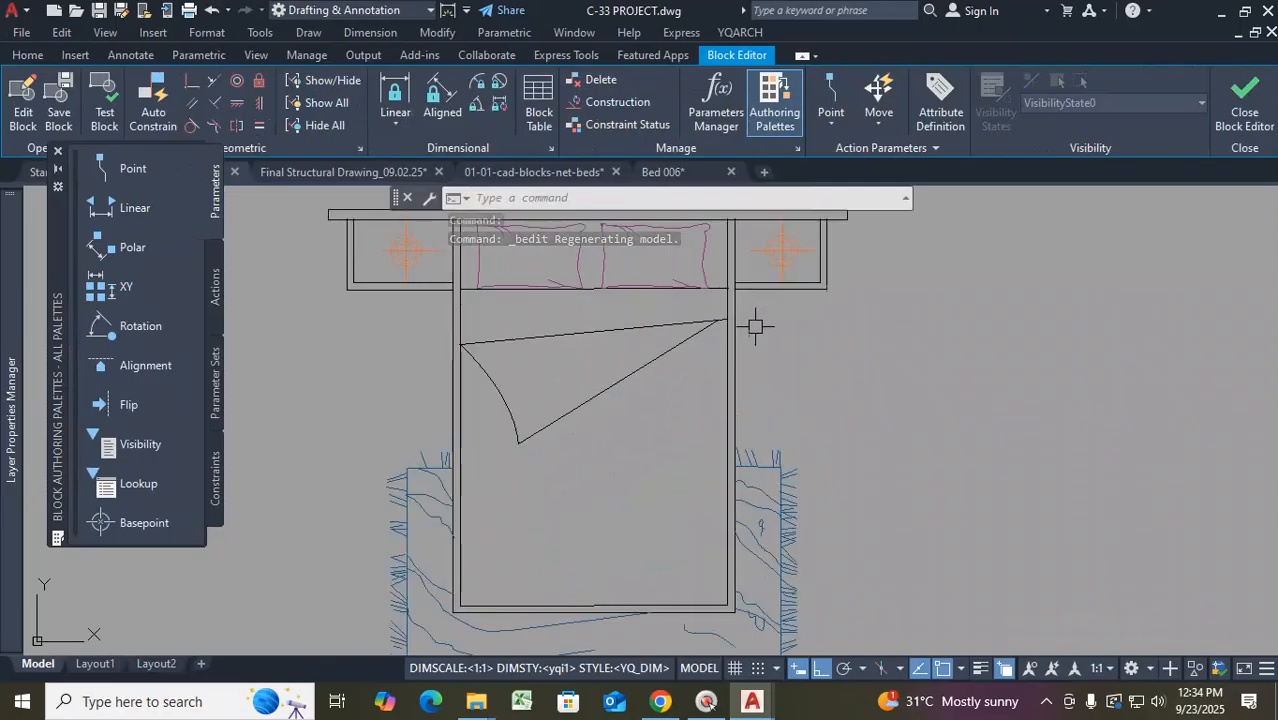
pyautogui.click(771, 316)
pyautogui.click(748, 362)
pyautogui.click(717, 367)
pyautogui.click(762, 385)
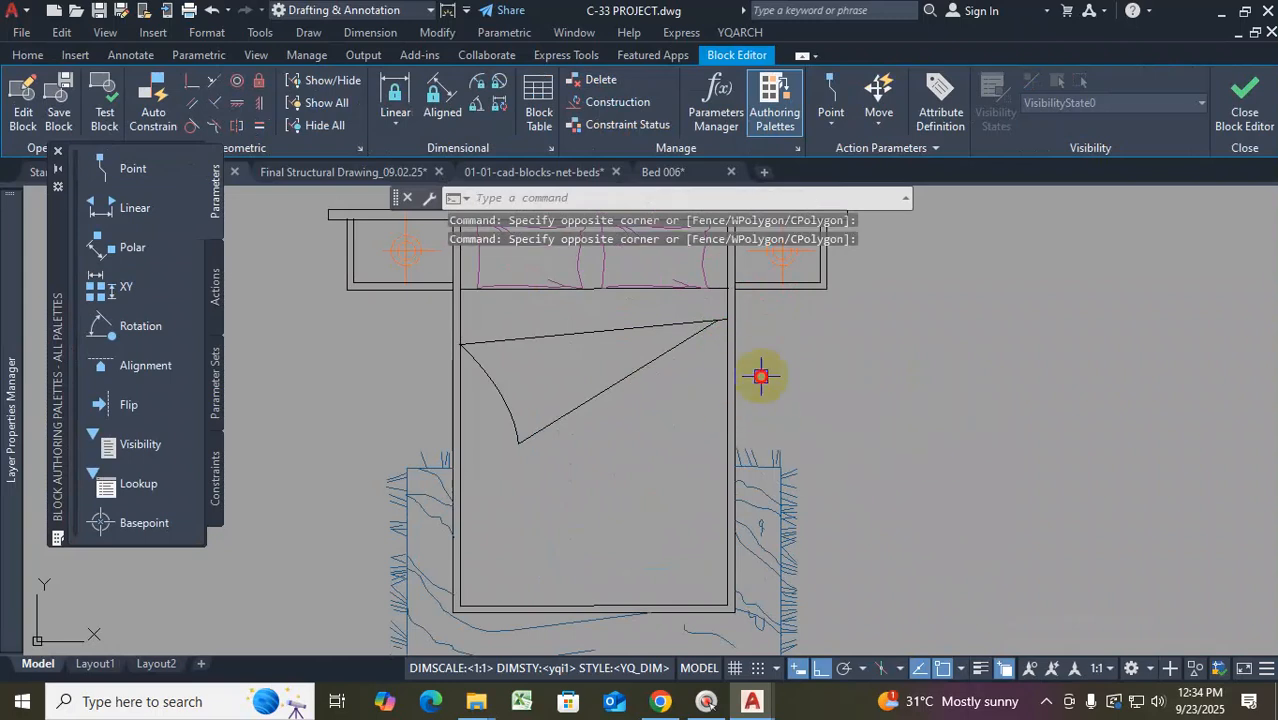
pyautogui.click(472, 391)
pyautogui.click(414, 393)
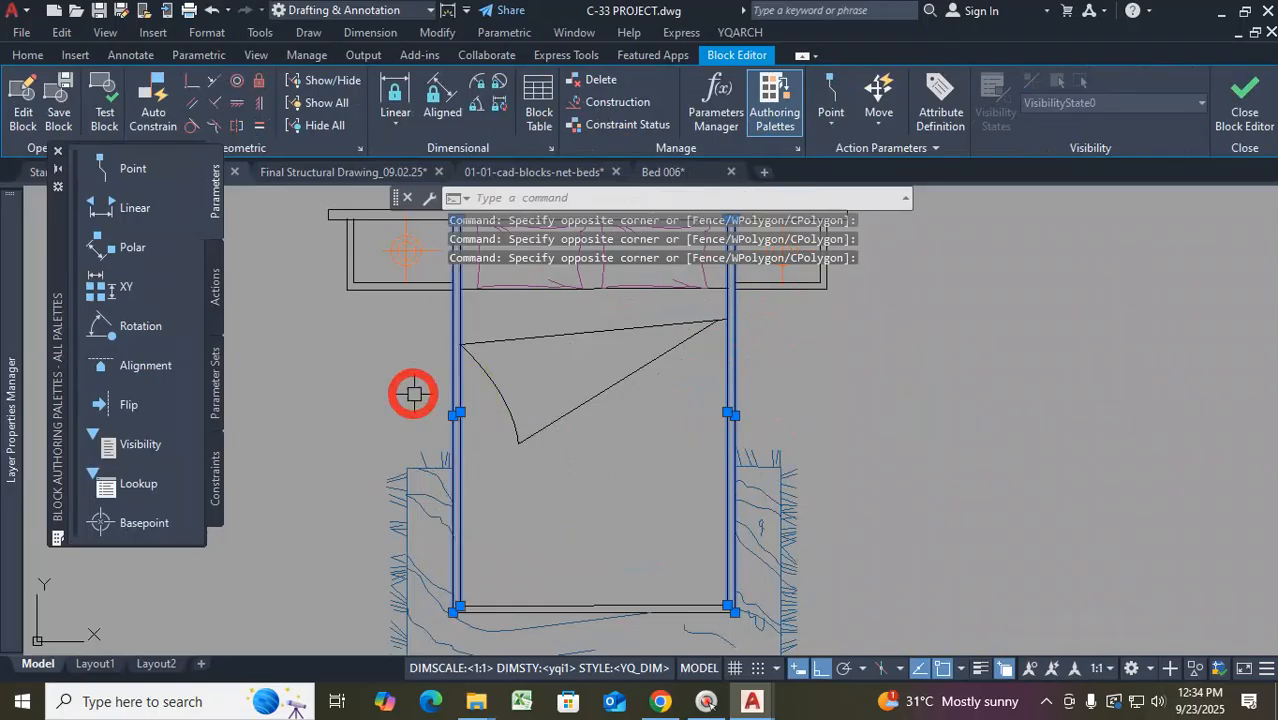
# Add the bed's foot-end double lines and the long headboard double lines to the selection
pyautogui.scroll(4, 505, 607)
pyautogui.click(506, 551)
pyautogui.click(466, 606)
pyautogui.scroll(-8, 518, 604)
pyautogui.scroll(6, 540, 567)
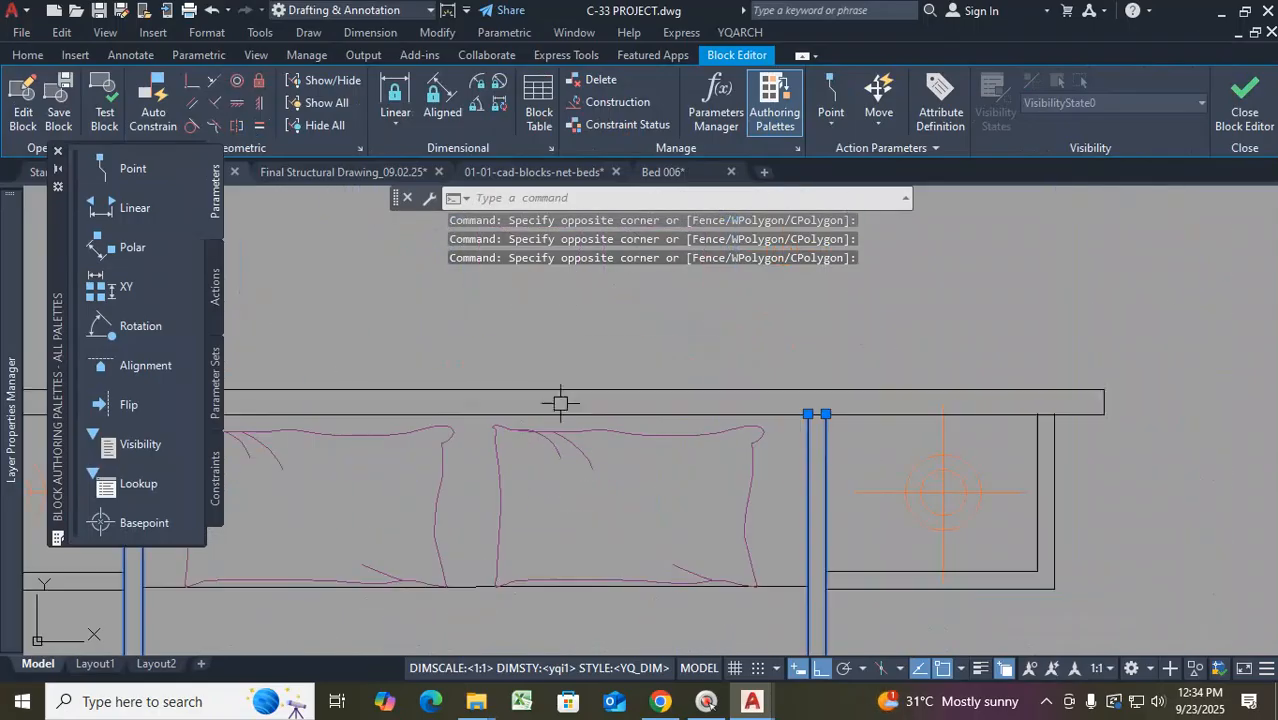
pyautogui.click(598, 375)
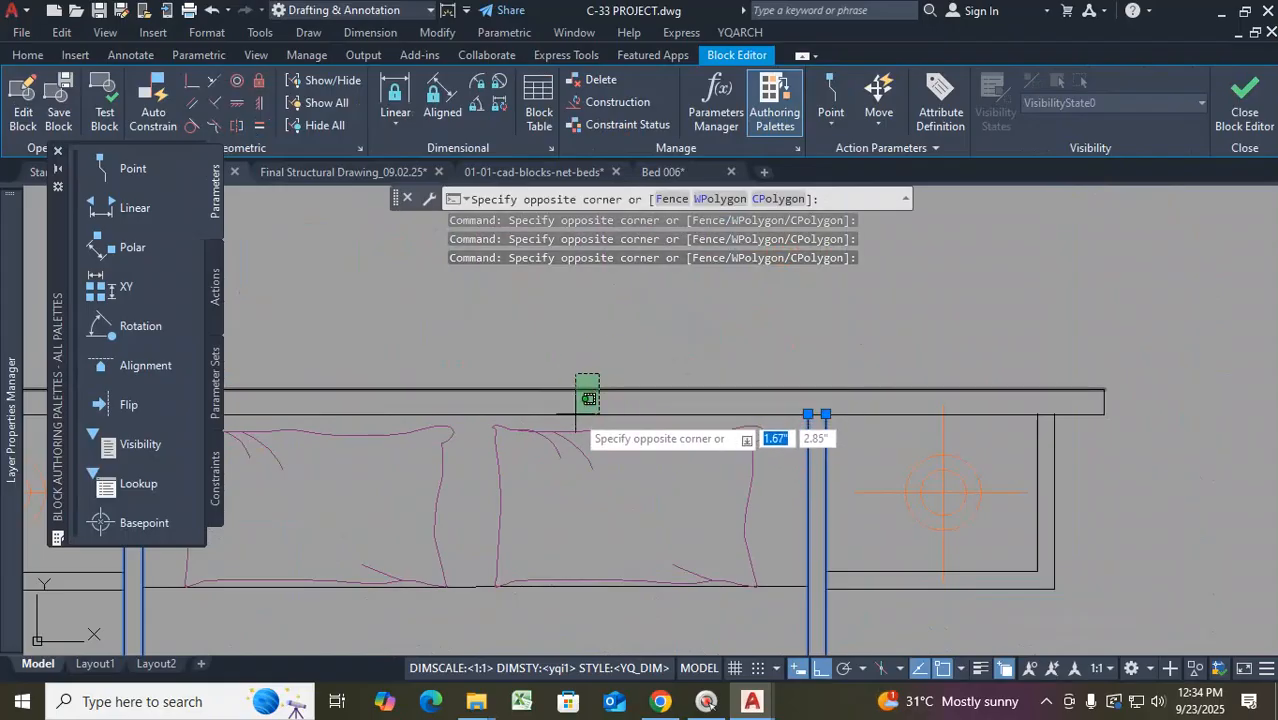
pyautogui.click(578, 409)
pyautogui.scroll(-4, 768, 360)
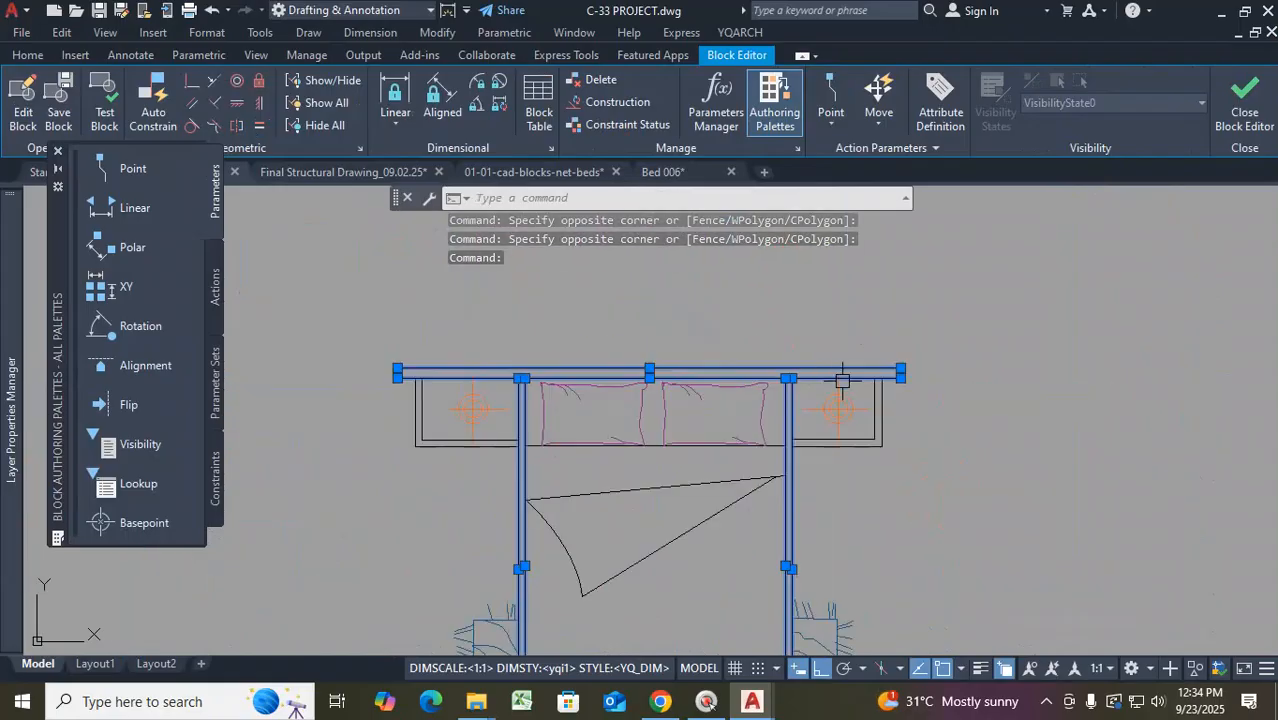
# Add the double outlines of both bedside tables to the frame selection
pyautogui.scroll(2, 903, 447)
pyautogui.click(911, 421)
pyautogui.click(850, 477)
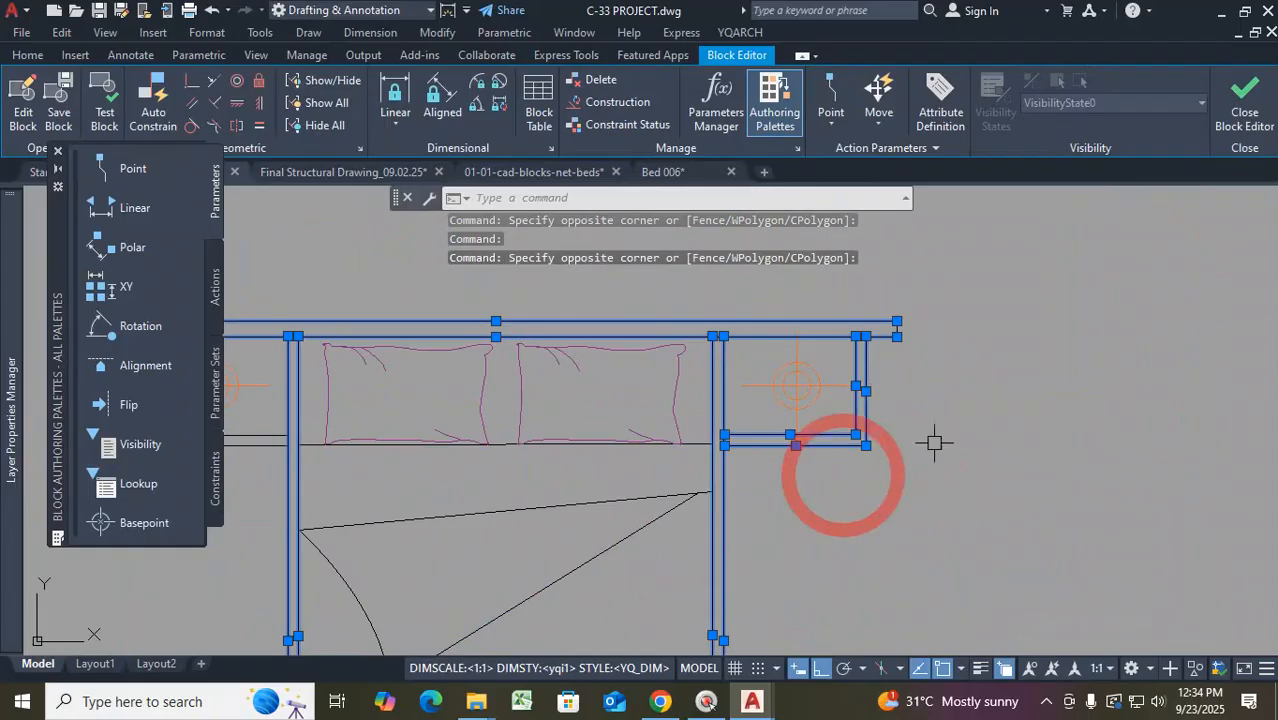
pyautogui.scroll(-4, 933, 442)
pyautogui.scroll(4, 847, 415)
pyautogui.click(913, 434)
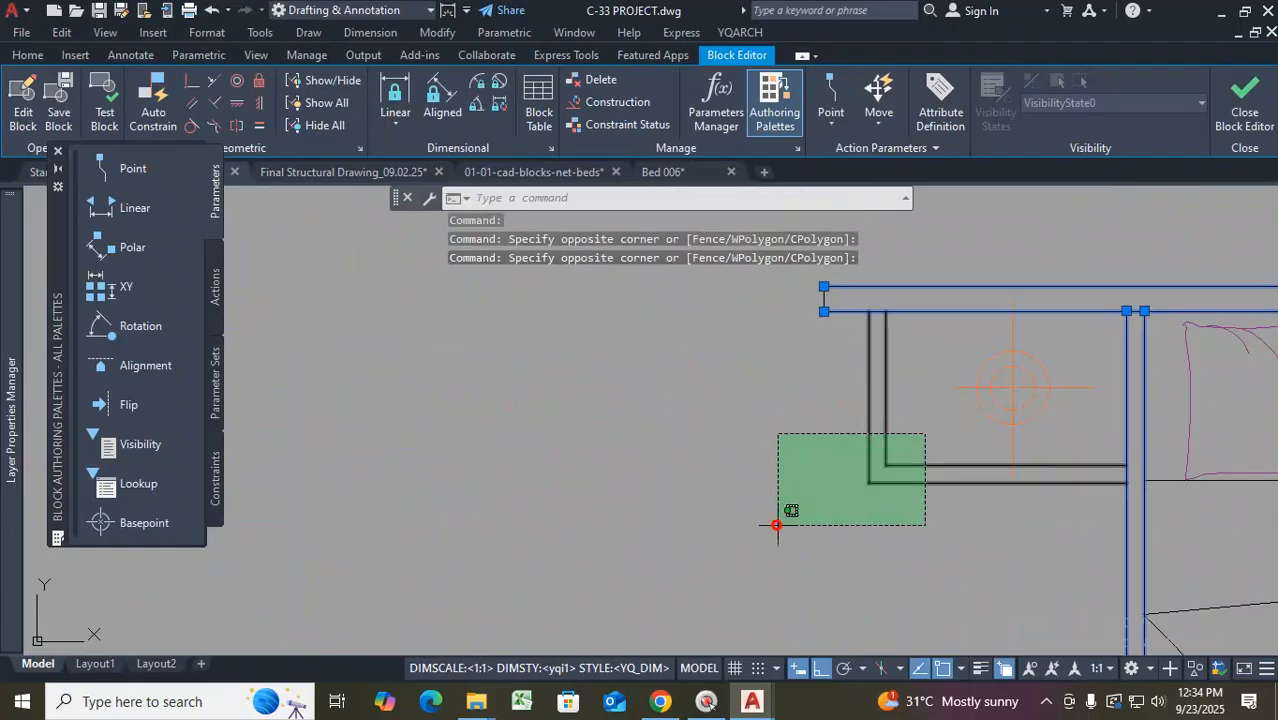
pyautogui.click(770, 522)
pyautogui.scroll(-4, 707, 452)
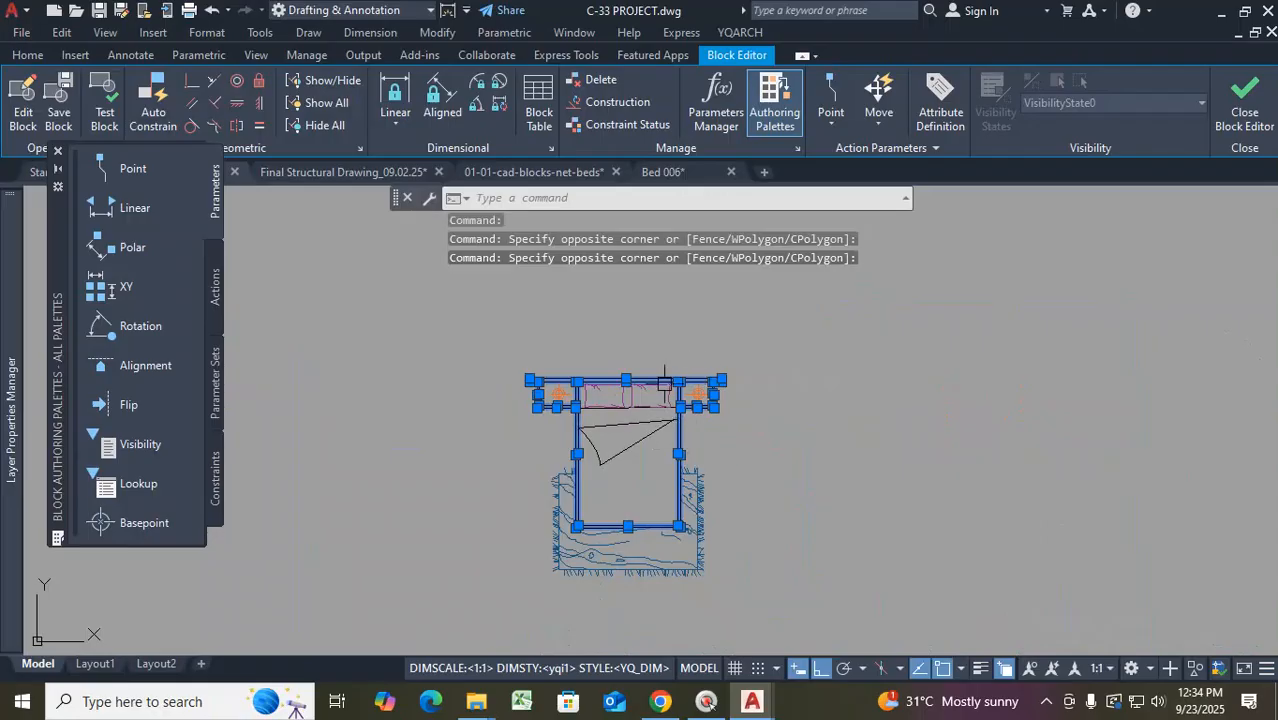
# Change the colour of the selected frame, headboard and bedside table lines to index blue
pyautogui.click(29, 56)
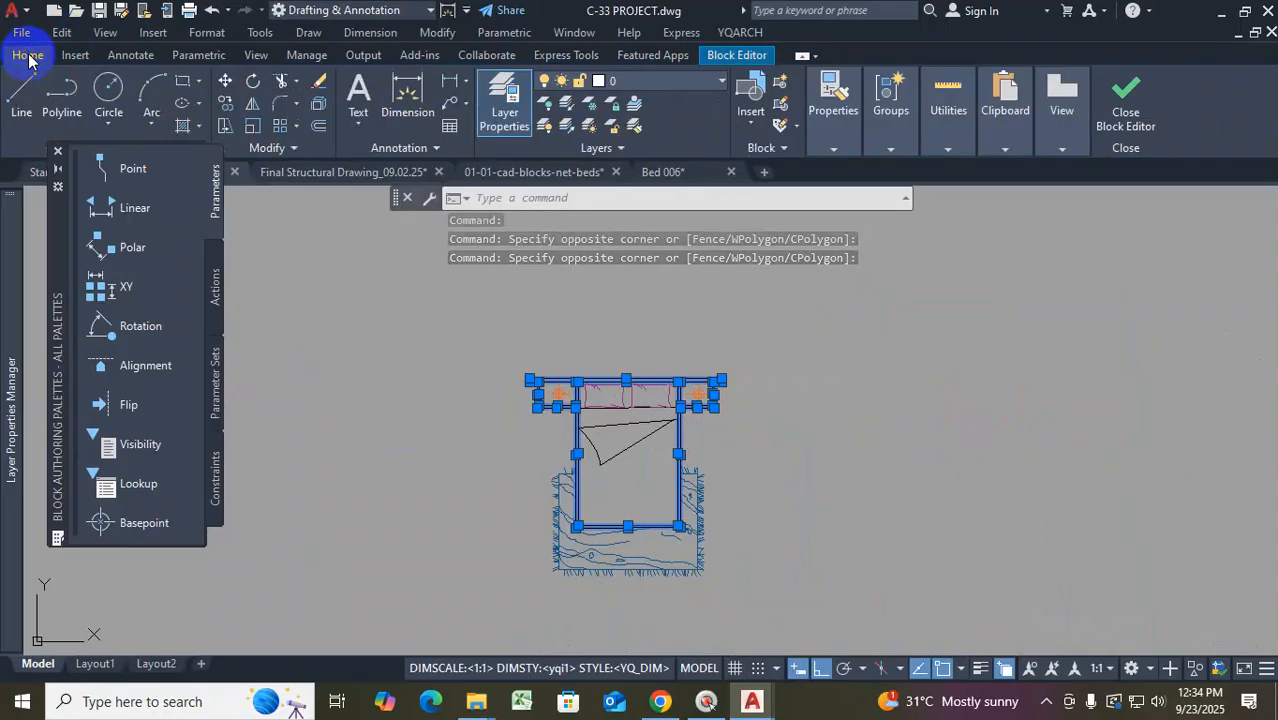
pyautogui.moveTo(2, 578)
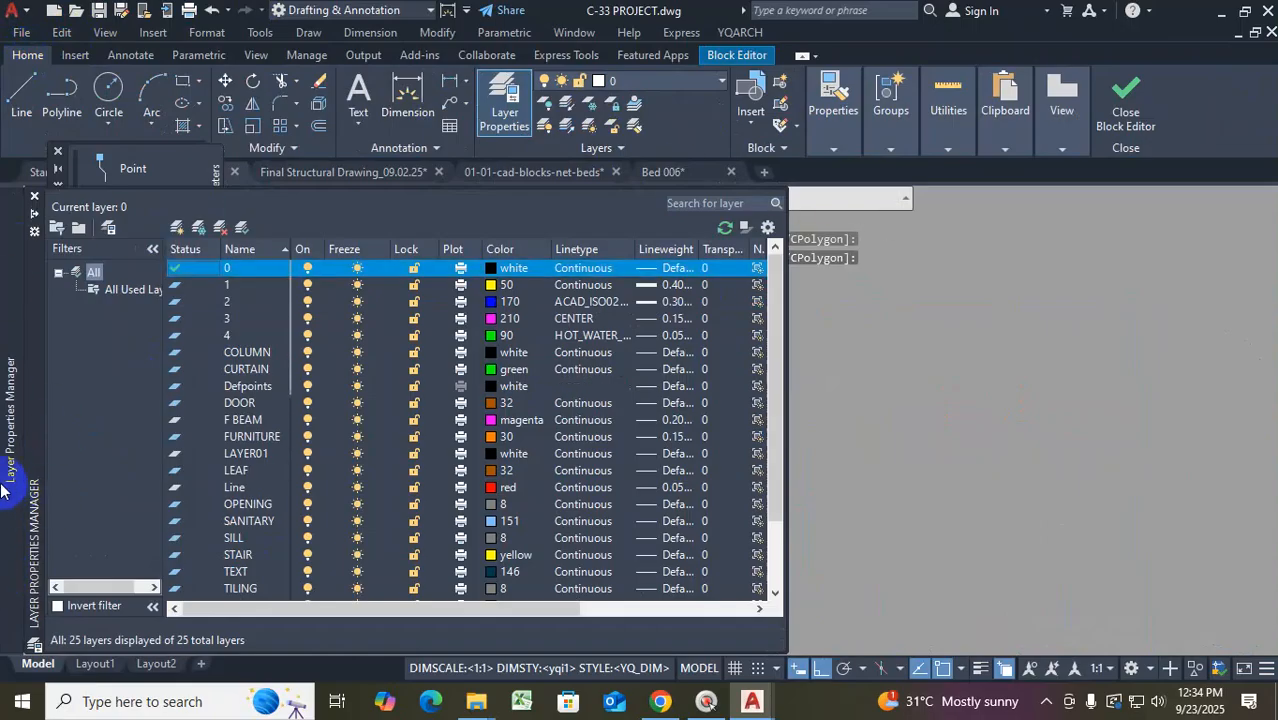
pyautogui.click(836, 148)
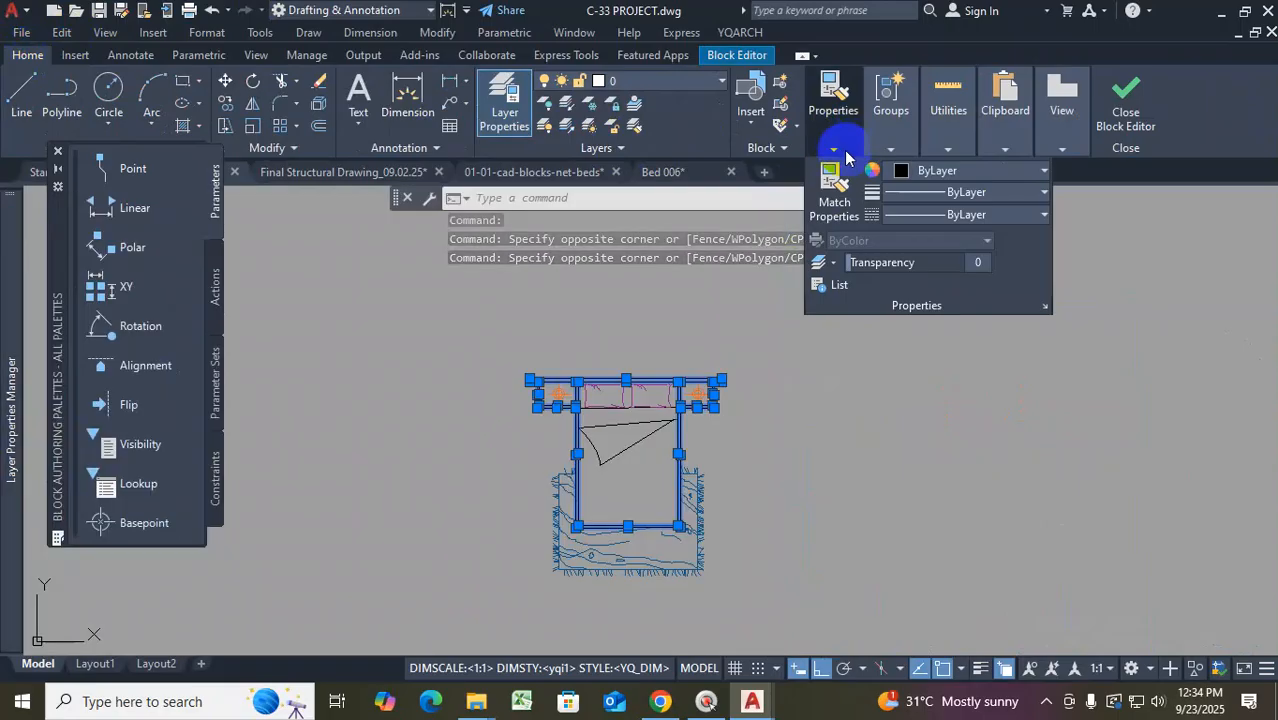
pyautogui.click(1036, 171)
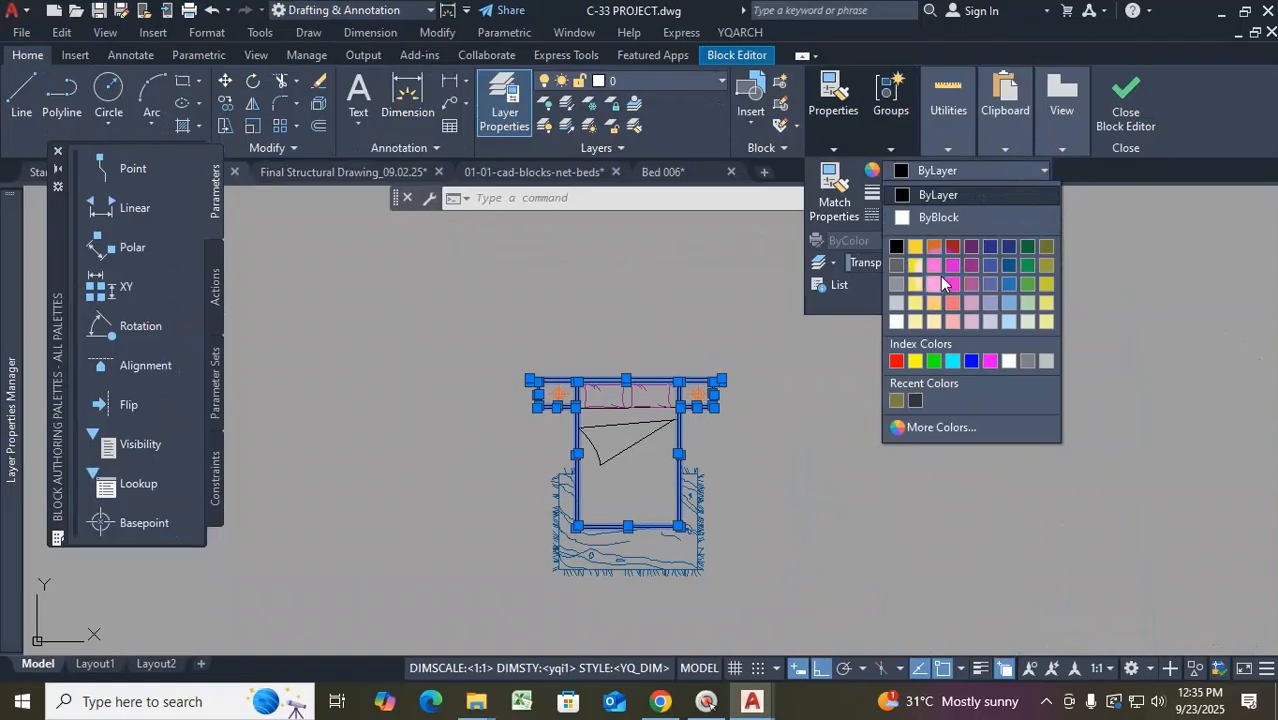
pyautogui.click(968, 362)
# Close the Block Editor, saving the changes to A$C2B723114, and inspect the recoloured bed in the drawing
pyautogui.click(1125, 105)
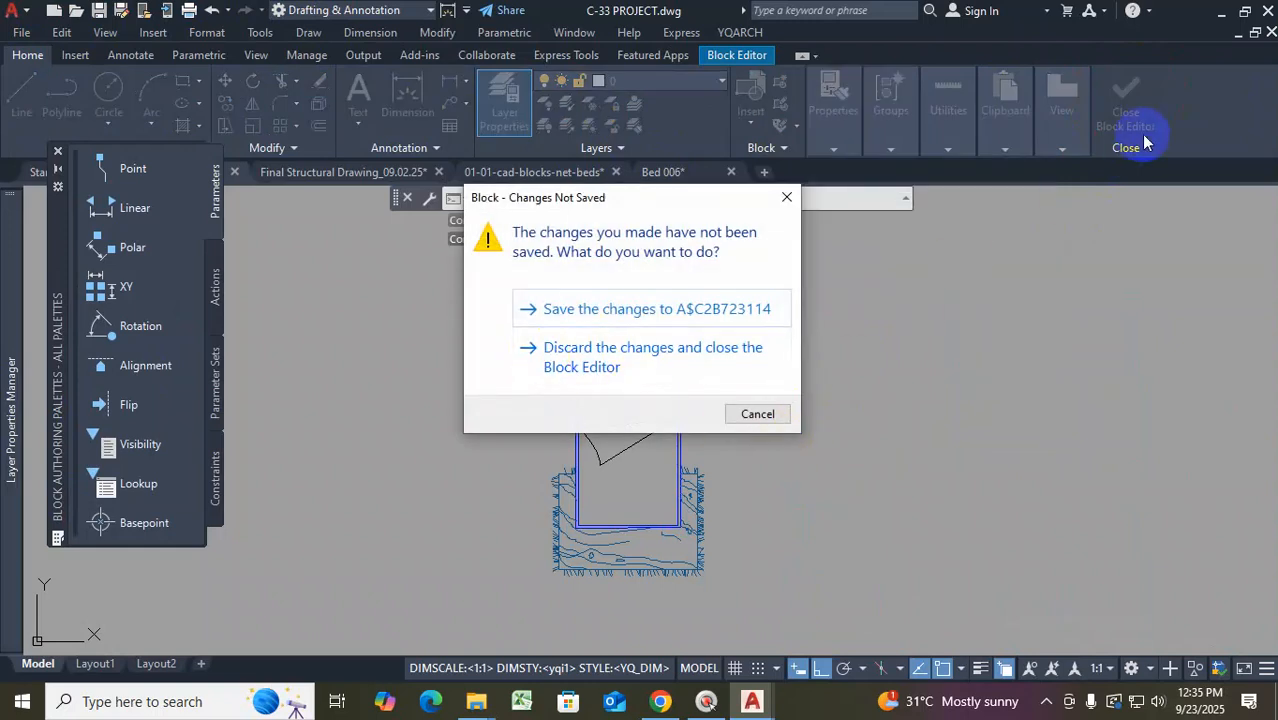
pyautogui.click(604, 318)
pyautogui.scroll(-3, 600, 355)
pyautogui.scroll(5, 645, 337)
pyautogui.scroll(4, 658, 245)
pyautogui.scroll(-6, 628, 443)
pyautogui.scroll(2, 626, 400)
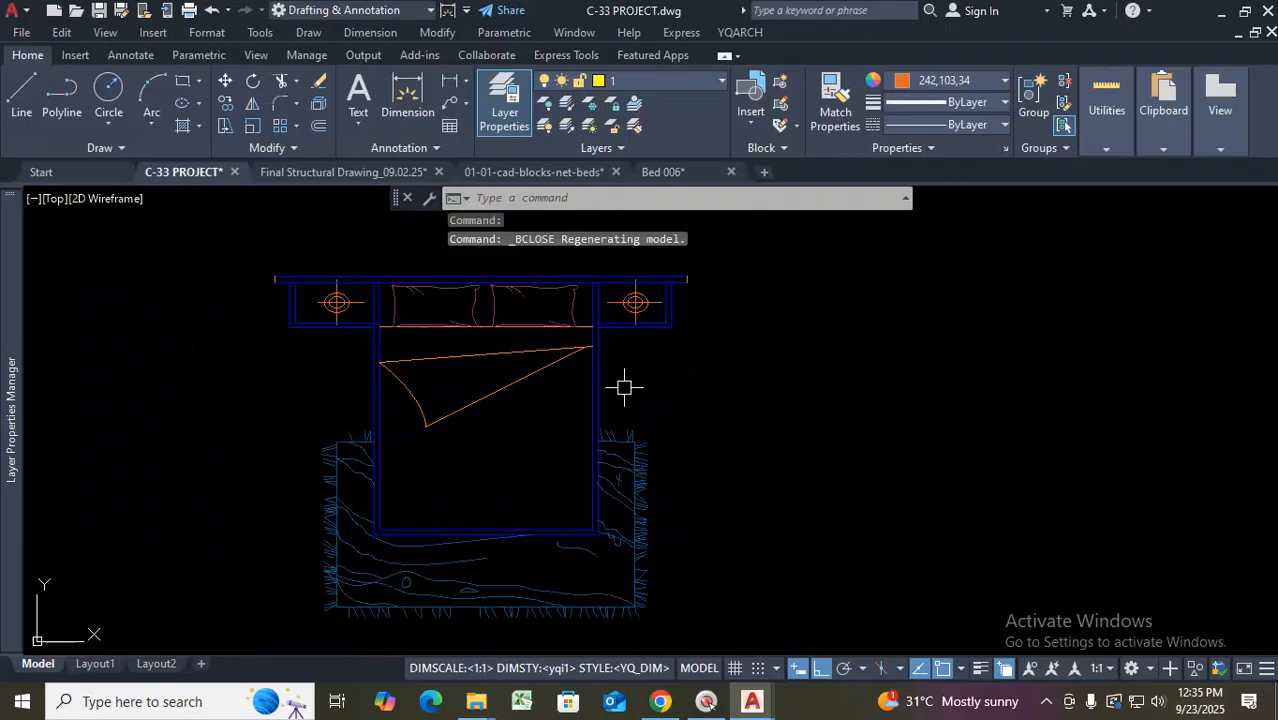
pyautogui.scroll(-7, 670, 365)
pyautogui.scroll(7, 654, 375)
pyautogui.scroll(7, 770, 280)
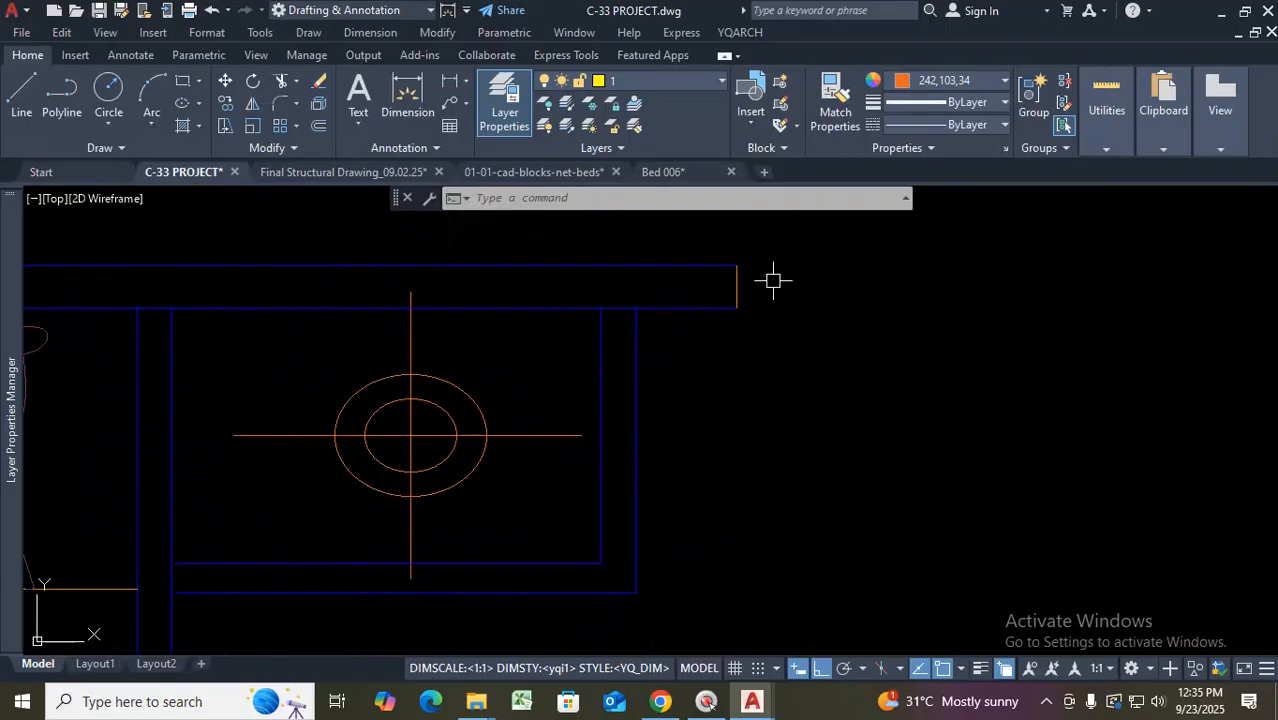
pyautogui.scroll(-4, 765, 348)
pyautogui.scroll(2, 565, 366)
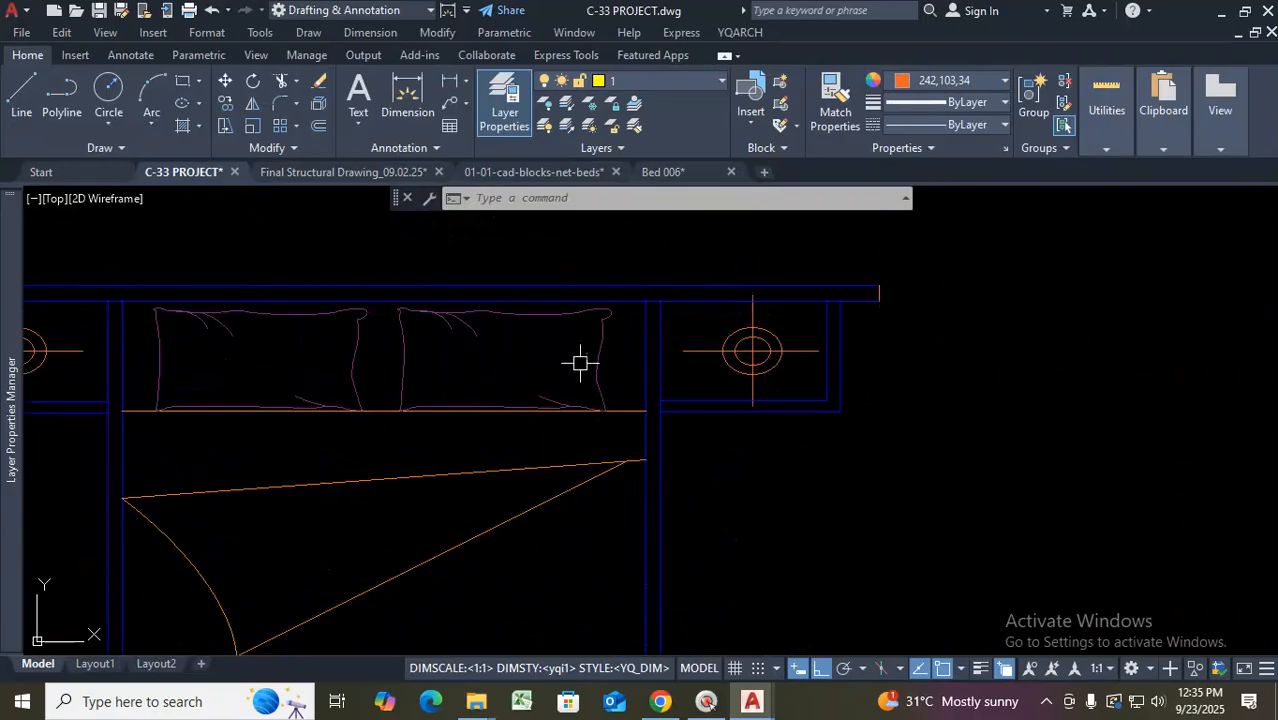
# Reopen block A$C2B723114 for editing and draw a small circle inside the bed's lower-left corner
pyautogui.doubleClick(654, 350)
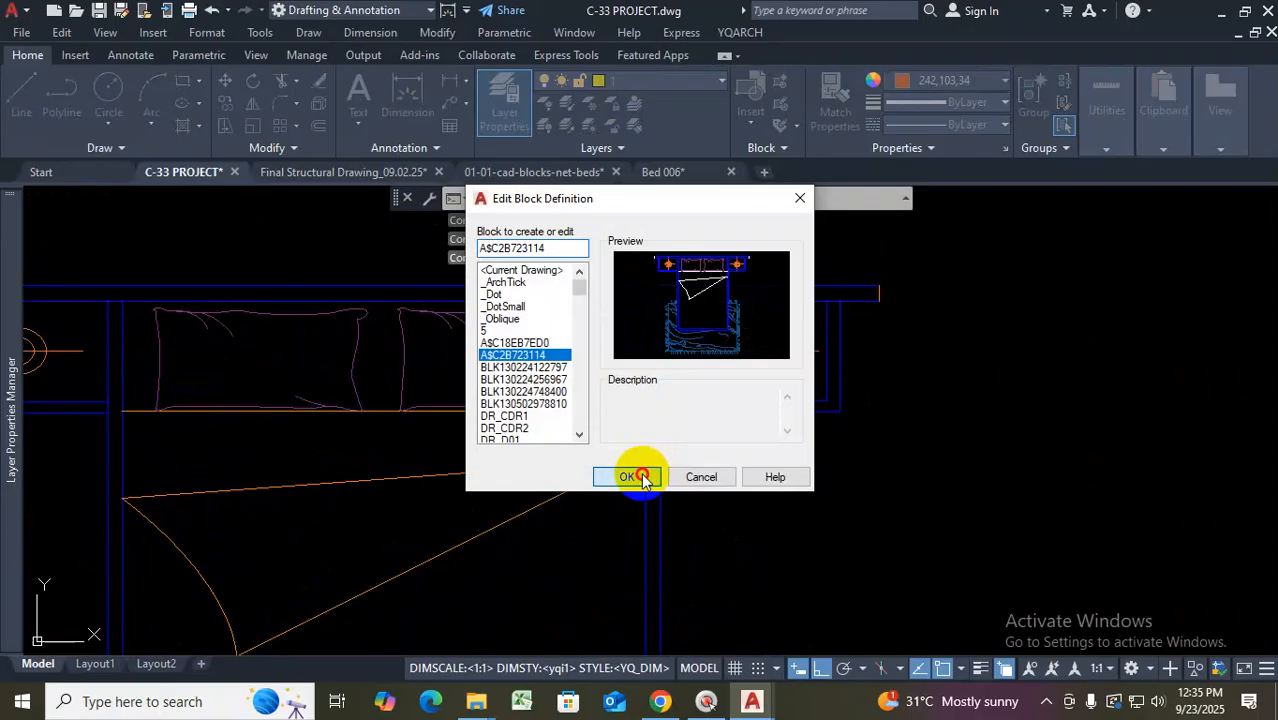
pyautogui.click(629, 476)
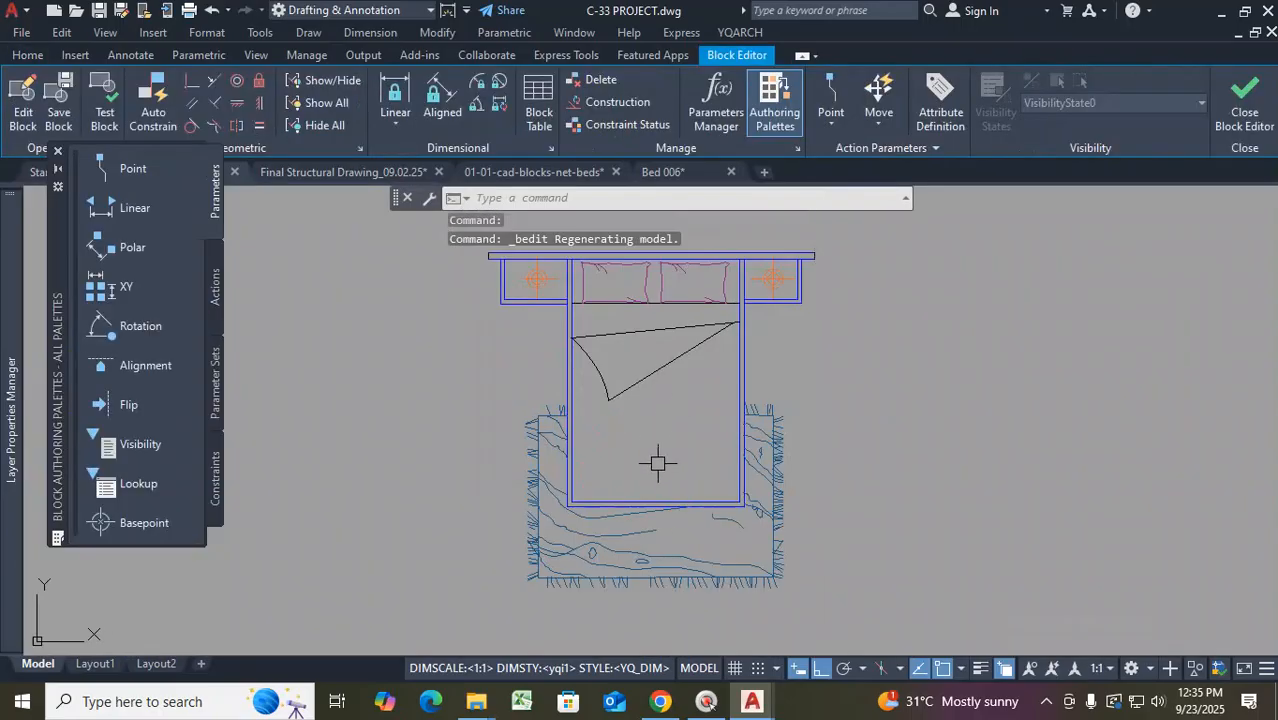
pyautogui.click(38, 55)
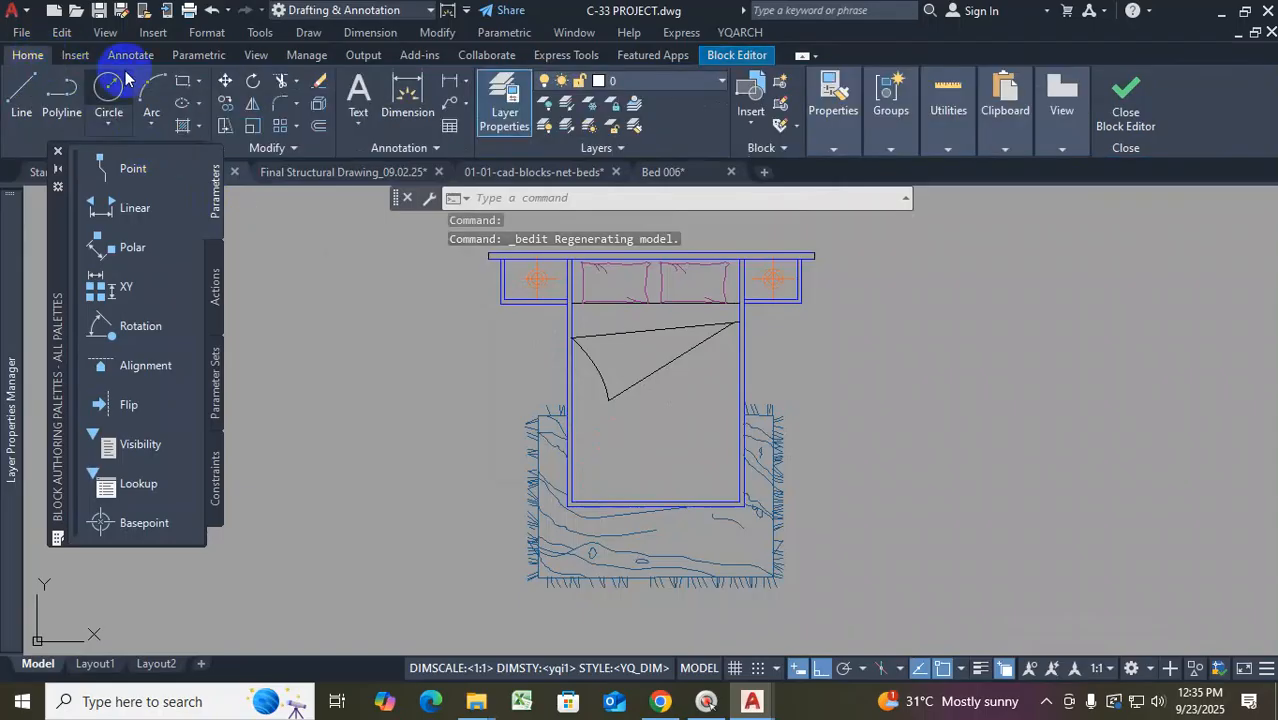
pyautogui.click(115, 97)
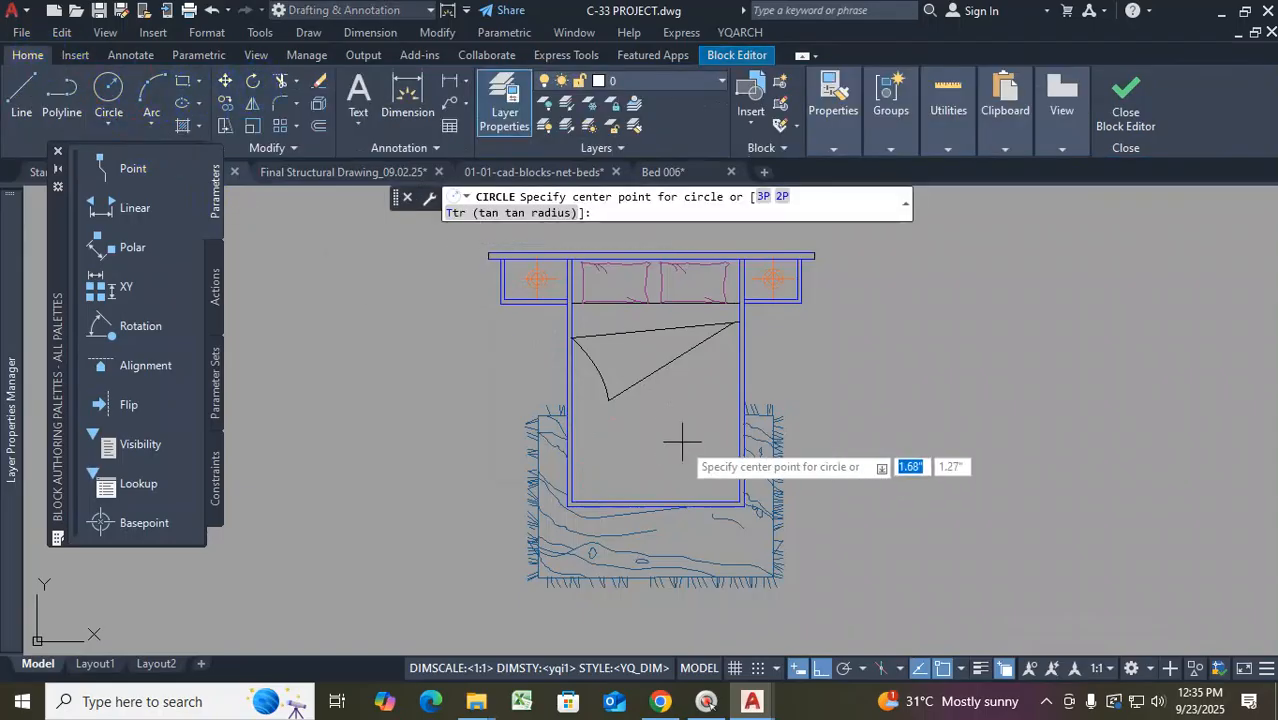
pyautogui.scroll(2, 682, 442)
pyautogui.click(542, 506)
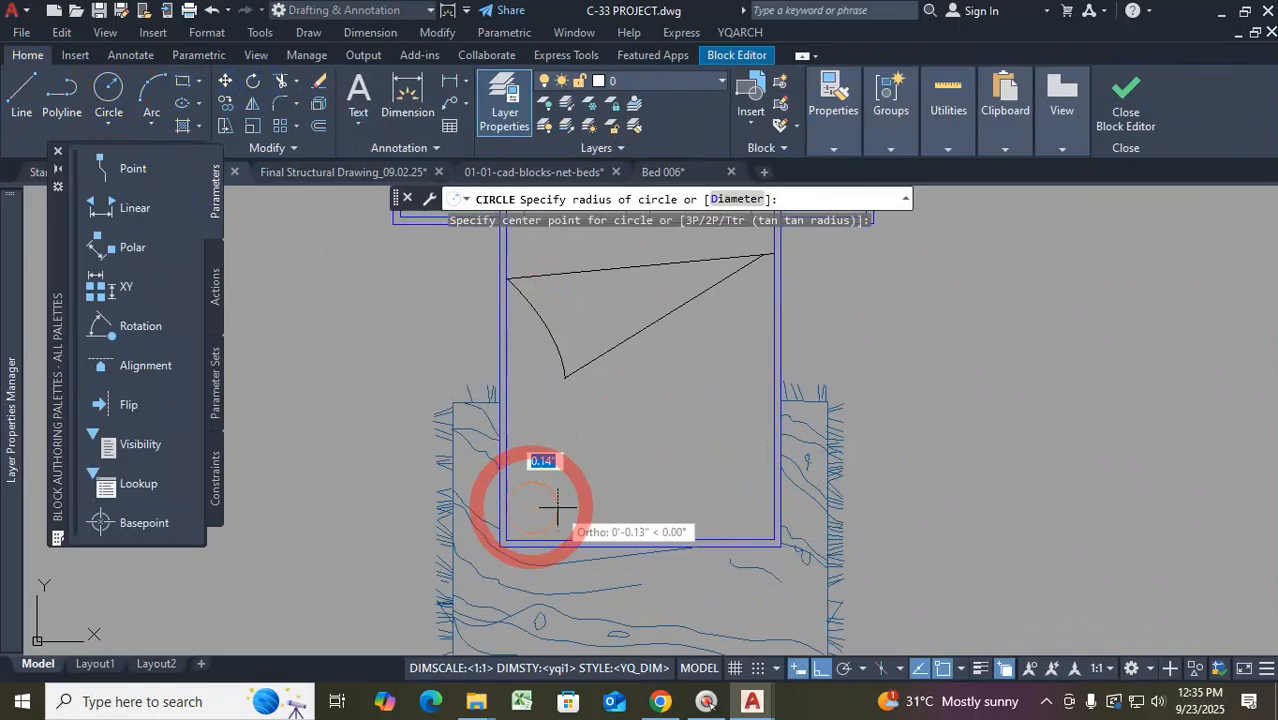
pyautogui.click(547, 504)
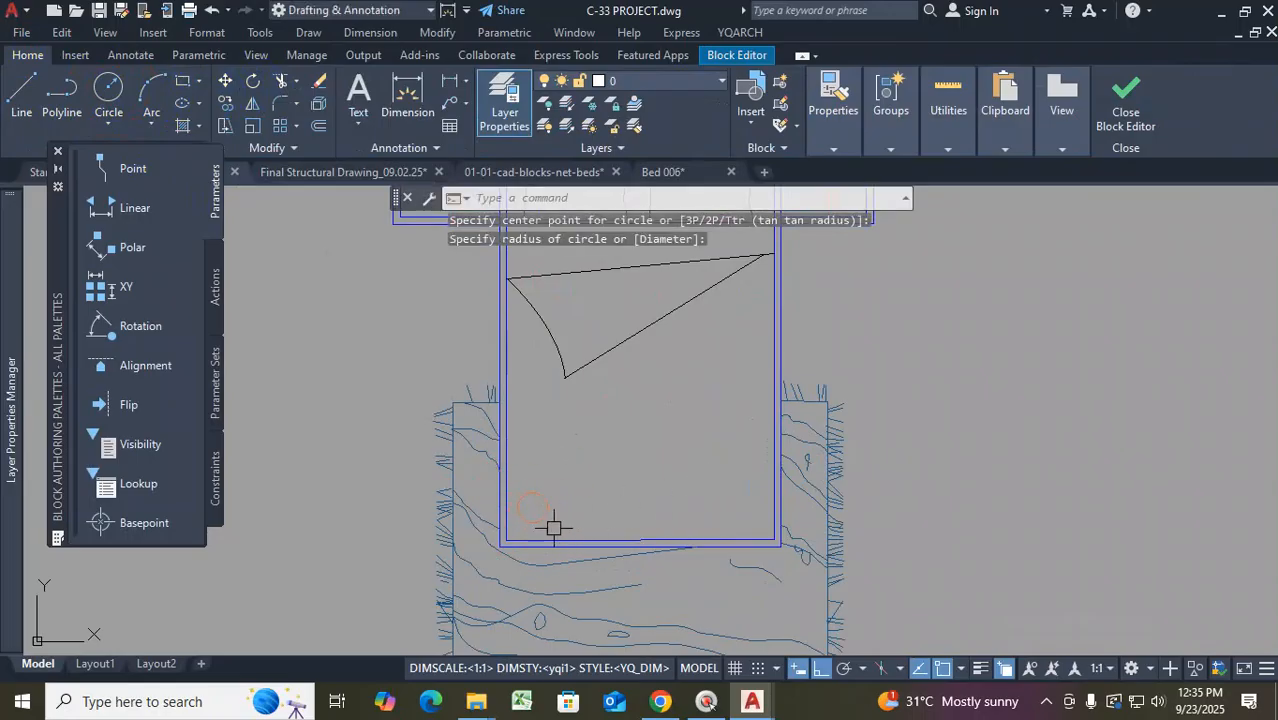
# Close the Block Editor, saving the added circle to block A$C2B723114, and check it in the drawing
pyautogui.scroll(2, 550, 527)
pyautogui.scroll(-3, 645, 455)
pyautogui.scroll(2, 650, 452)
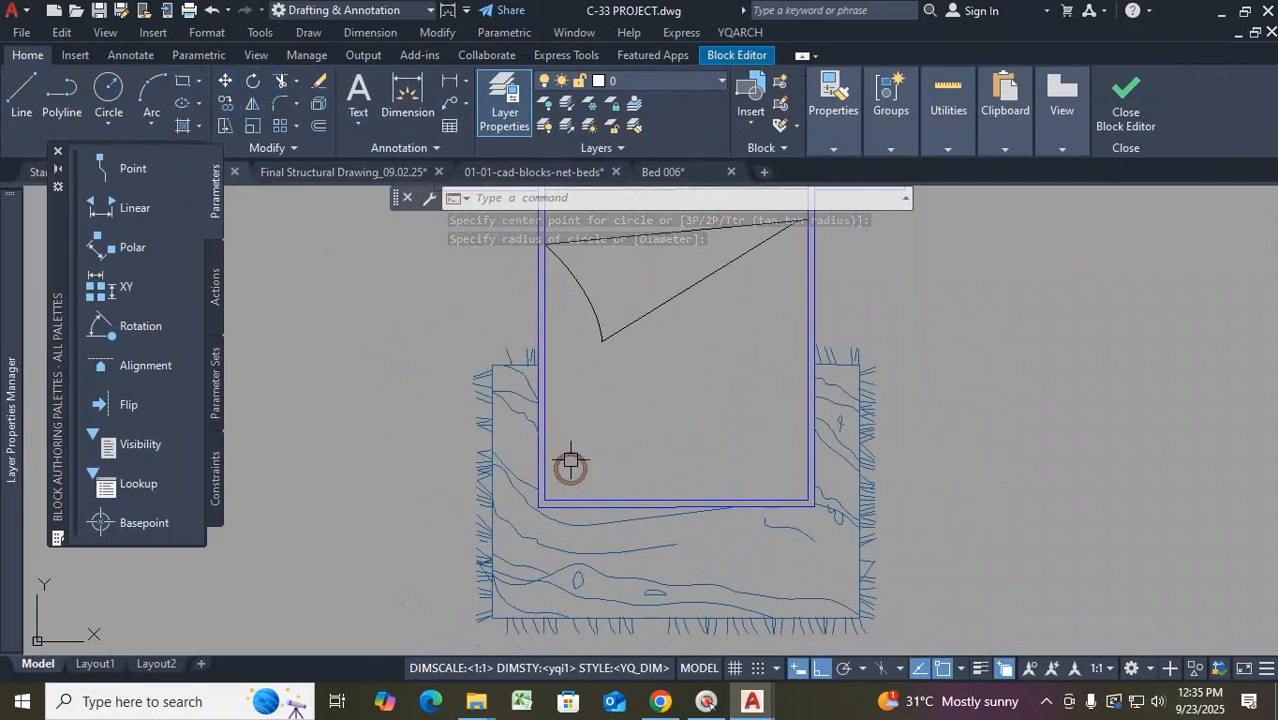
pyautogui.click(1122, 98)
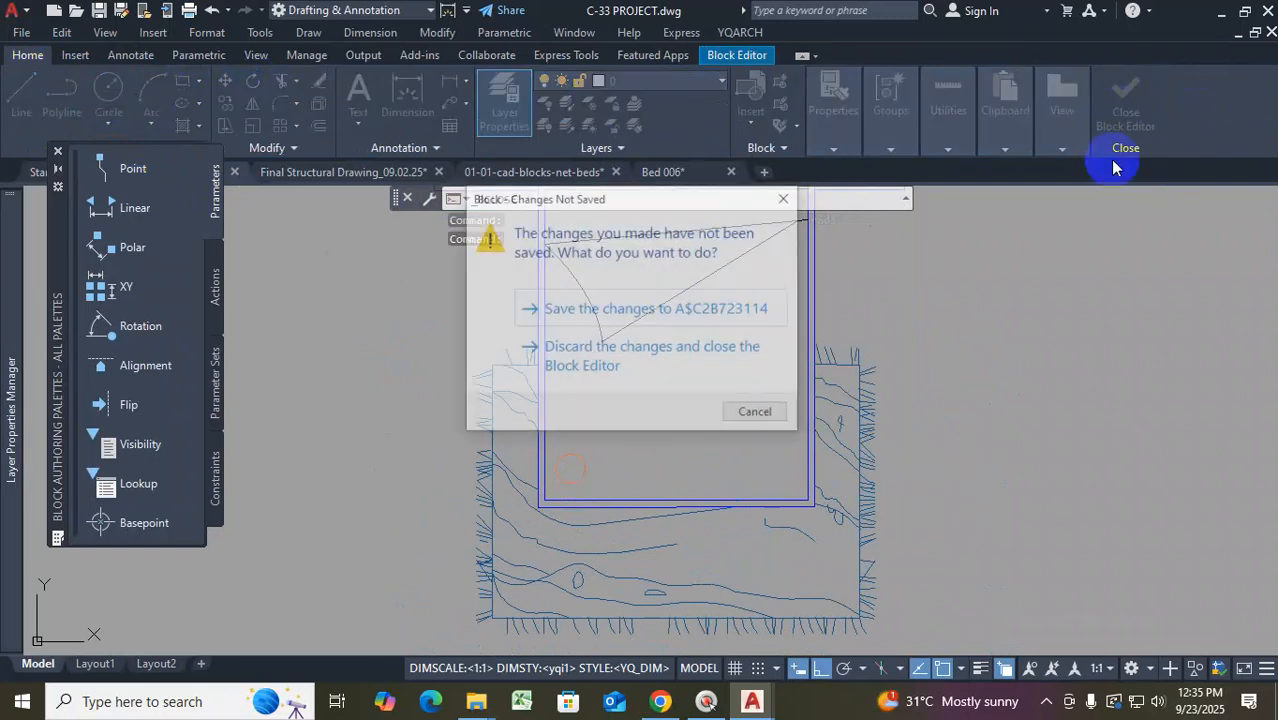
pyautogui.click(620, 309)
pyautogui.scroll(-3, 760, 365)
pyautogui.scroll(2, 611, 514)
pyautogui.scroll(3, 690, 359)
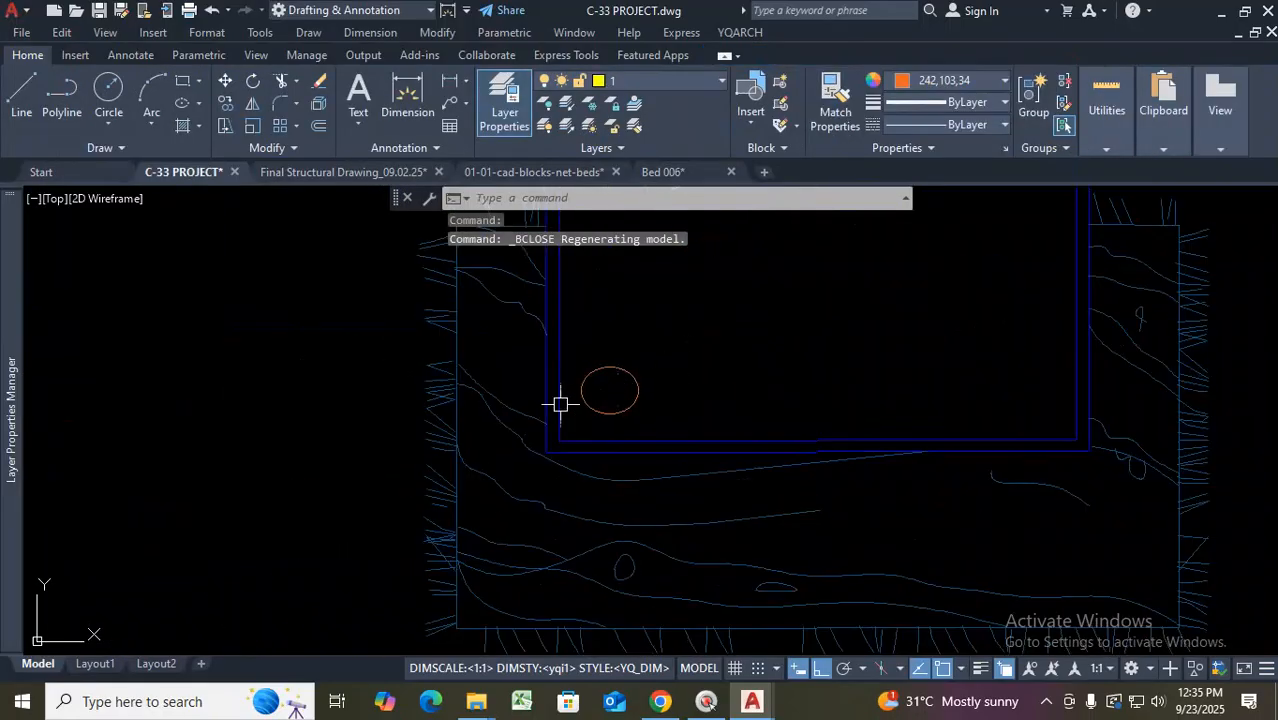
# Check the other bed, the one with the width dimension, for the same circle and colours
pyautogui.scroll(-5, 688, 436)
pyautogui.scroll(-5, 660, 430)
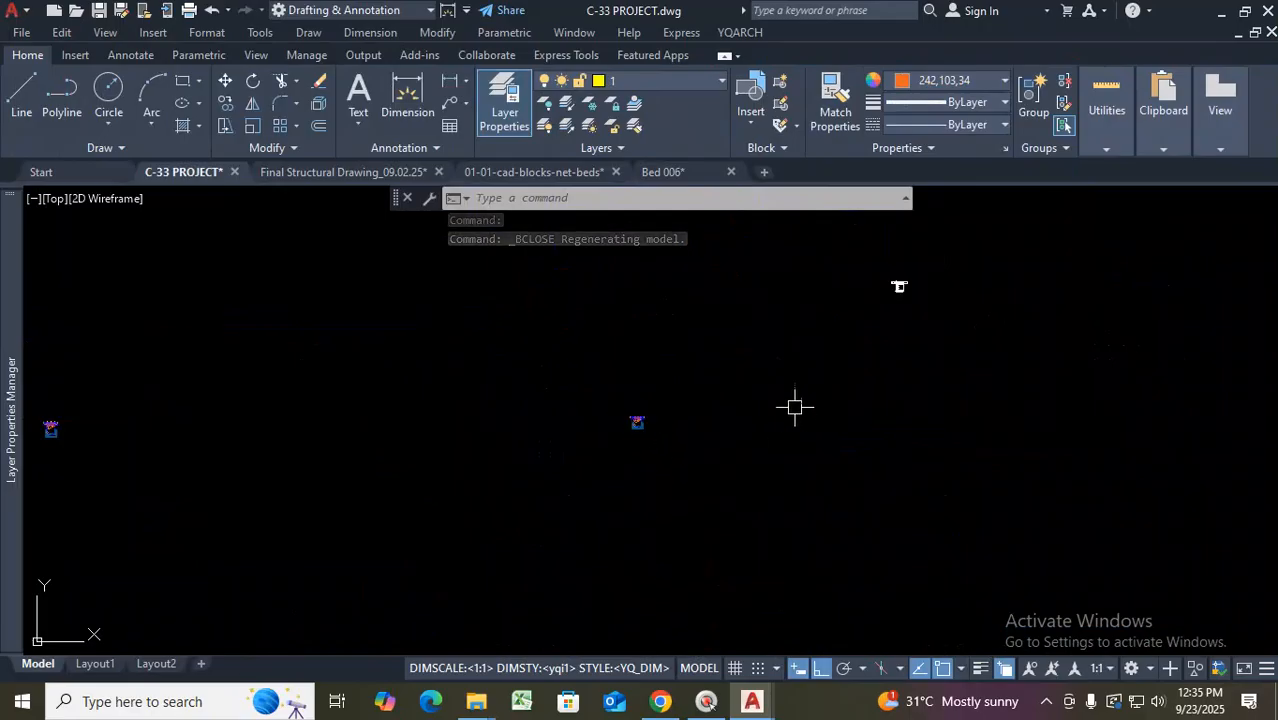
pyautogui.scroll(-2, 590, 444)
pyautogui.scroll(5, 260, 420)
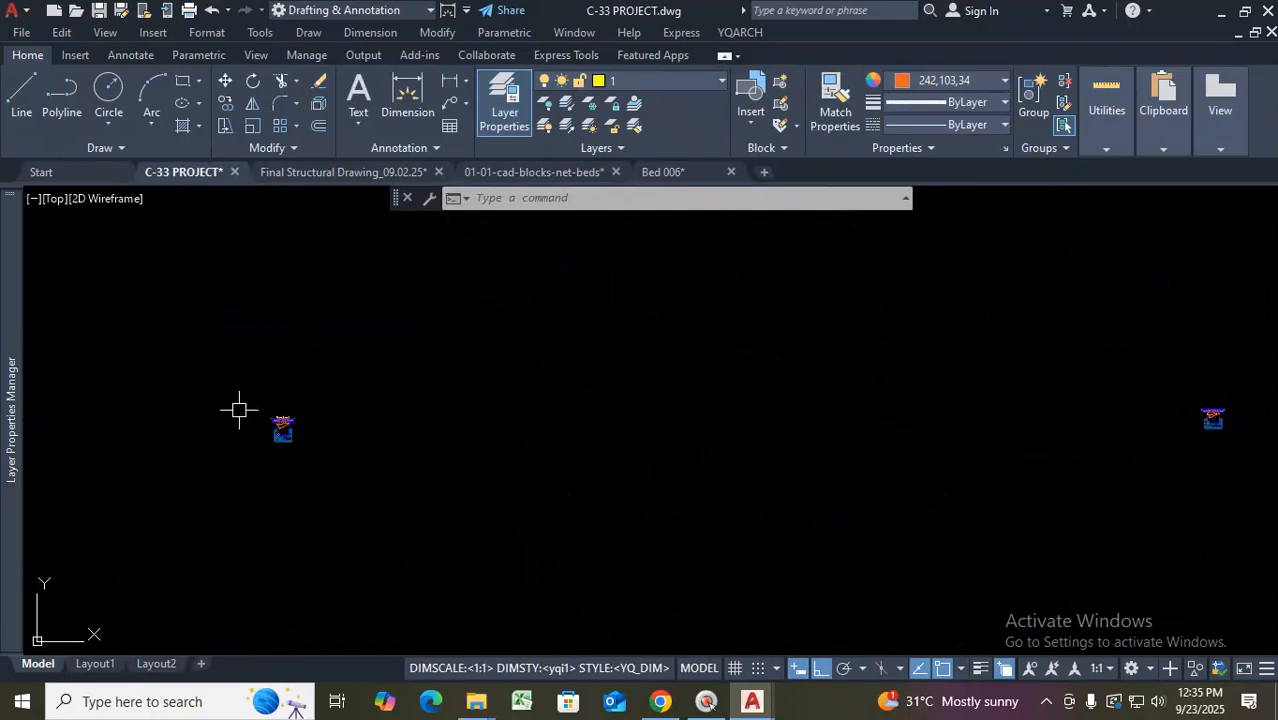
pyautogui.scroll(2, 386, 467)
pyautogui.scroll(2, 392, 470)
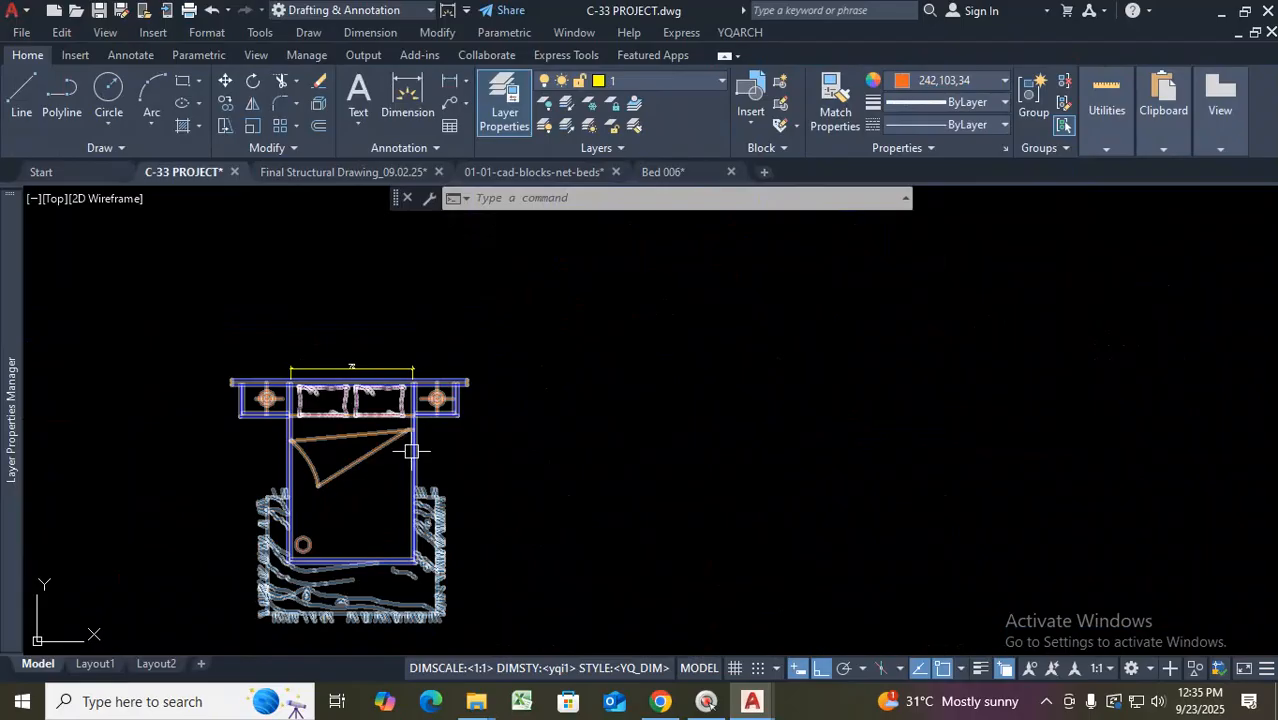
pyautogui.scroll(-10, 362, 402)
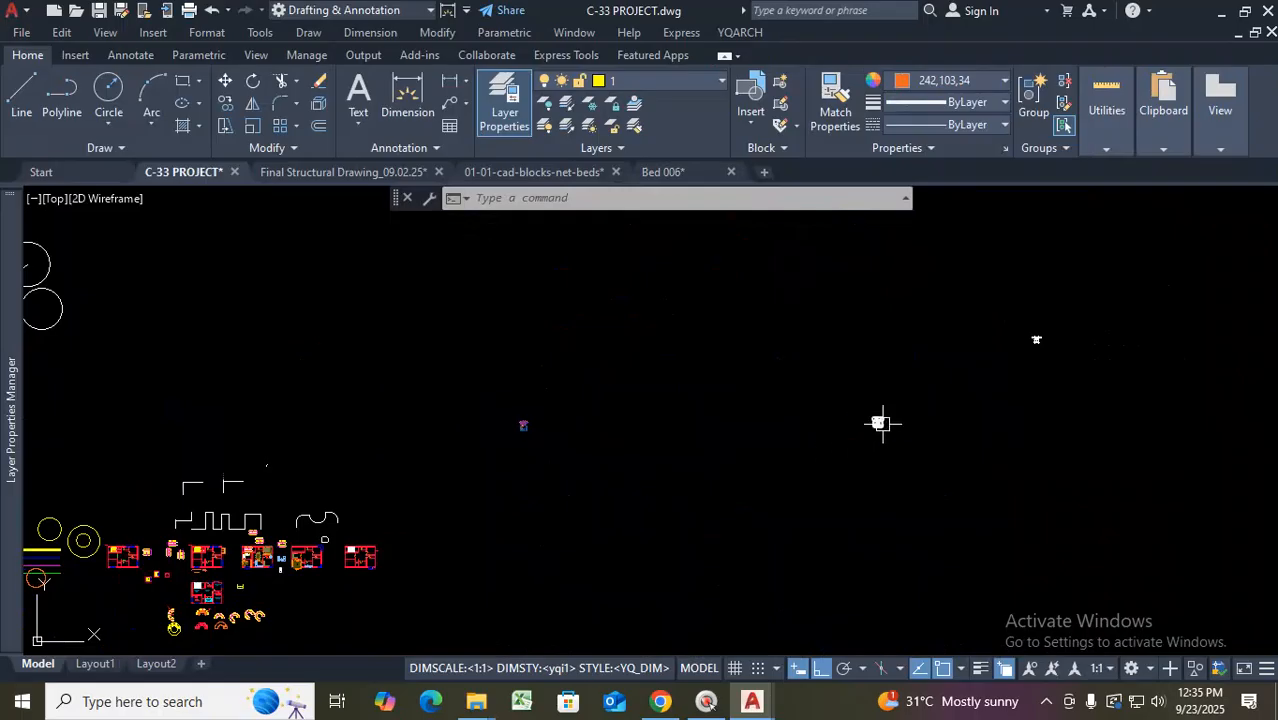
# Move the undimensioned bed block close beside the bed that carries the width dimension
pyautogui.scroll(5, 880, 423)
pyautogui.scroll(-6, 899, 419)
pyautogui.scroll(12, 550, 440)
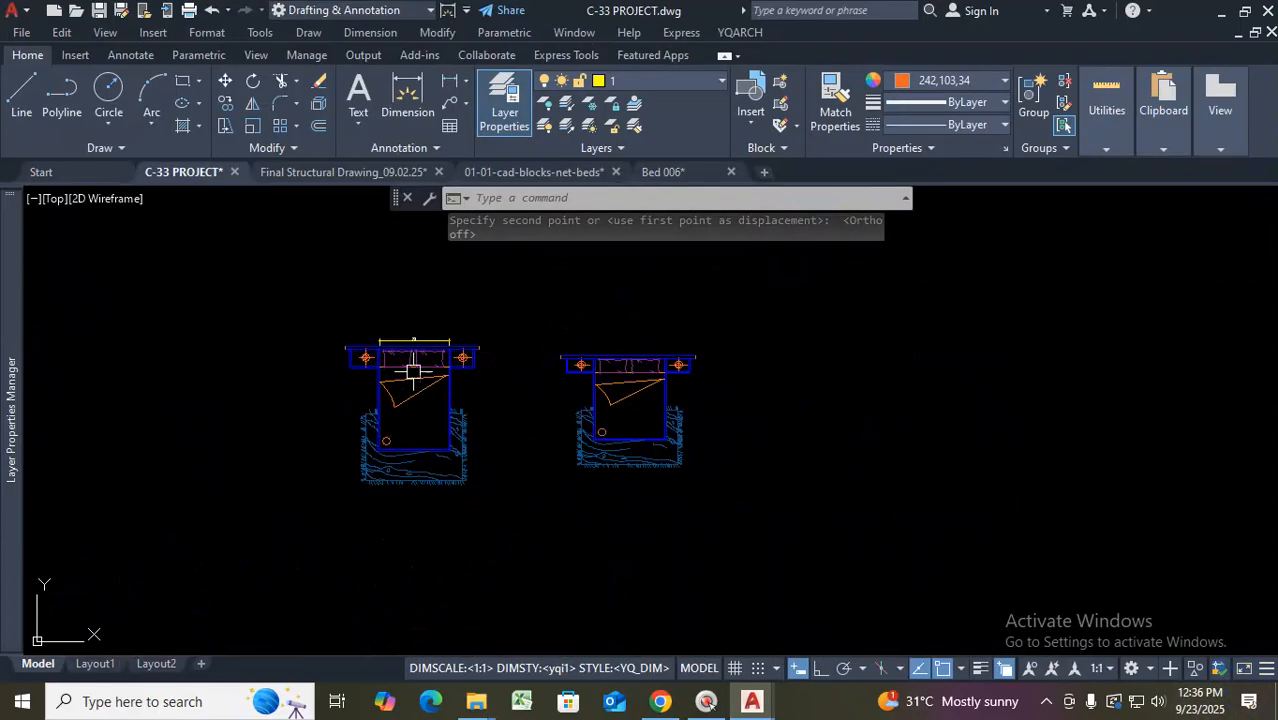
pyautogui.scroll(2, 491, 402)
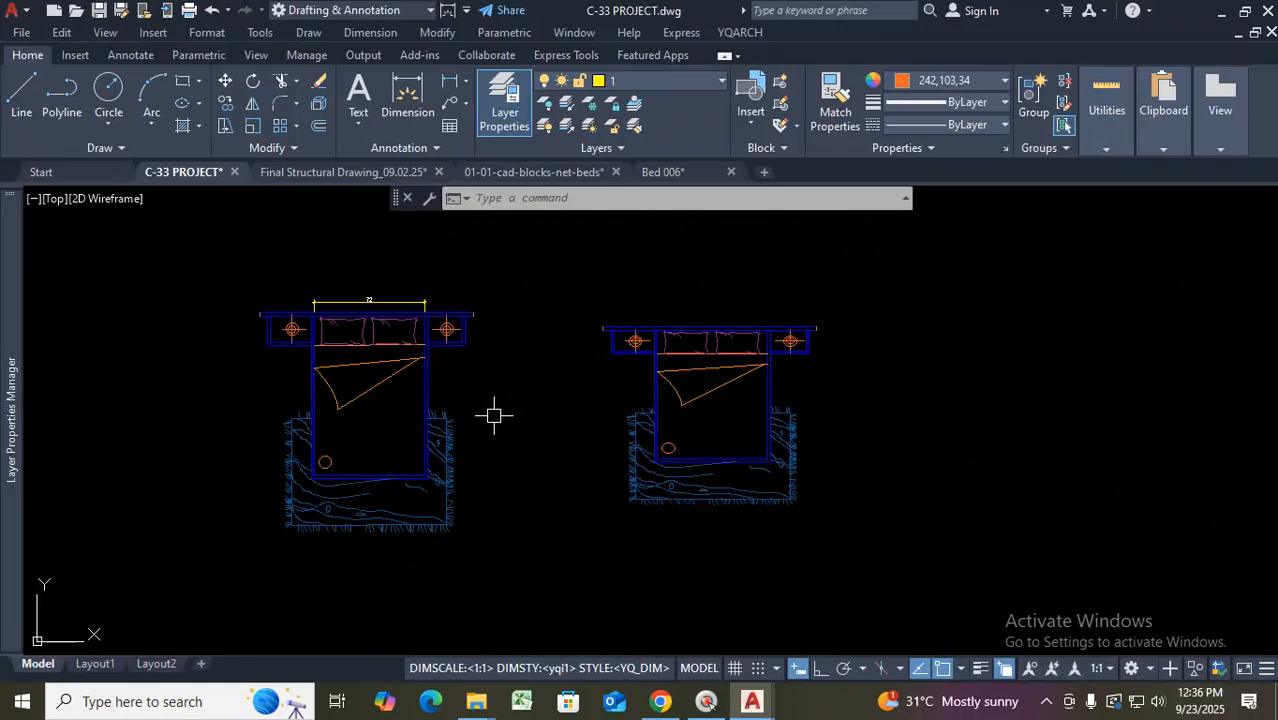
# Check the block name of the dimensioned bed in Edit Block Definition, and dismiss the dialog without editing
pyautogui.doubleClick(430, 345)
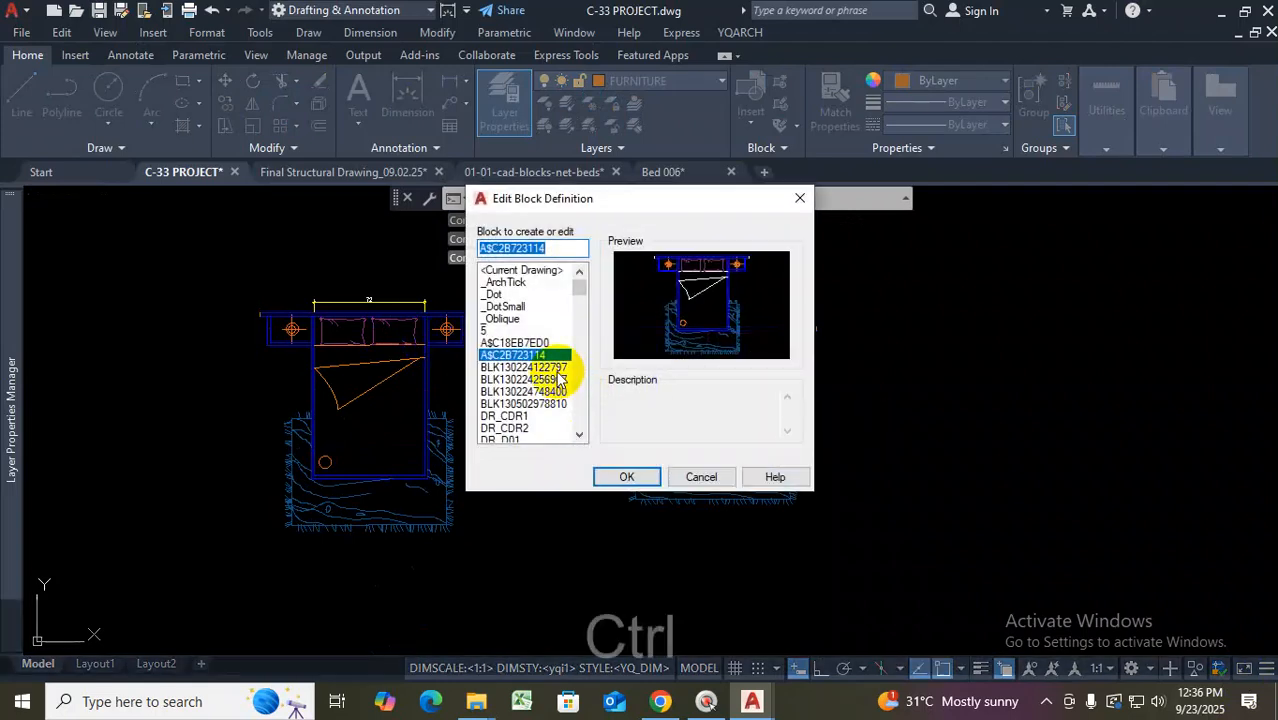
pyautogui.hotkey('ctrl', '1')
pyautogui.click(549, 367)
pyautogui.moveTo(418, 360)
pyautogui.mouseDown()
pyautogui.moveTo(547, 364)
pyautogui.moveTo(562, 330)
pyautogui.moveTo(410, 355)
pyautogui.moveTo(523, 372)
pyautogui.mouseUp()
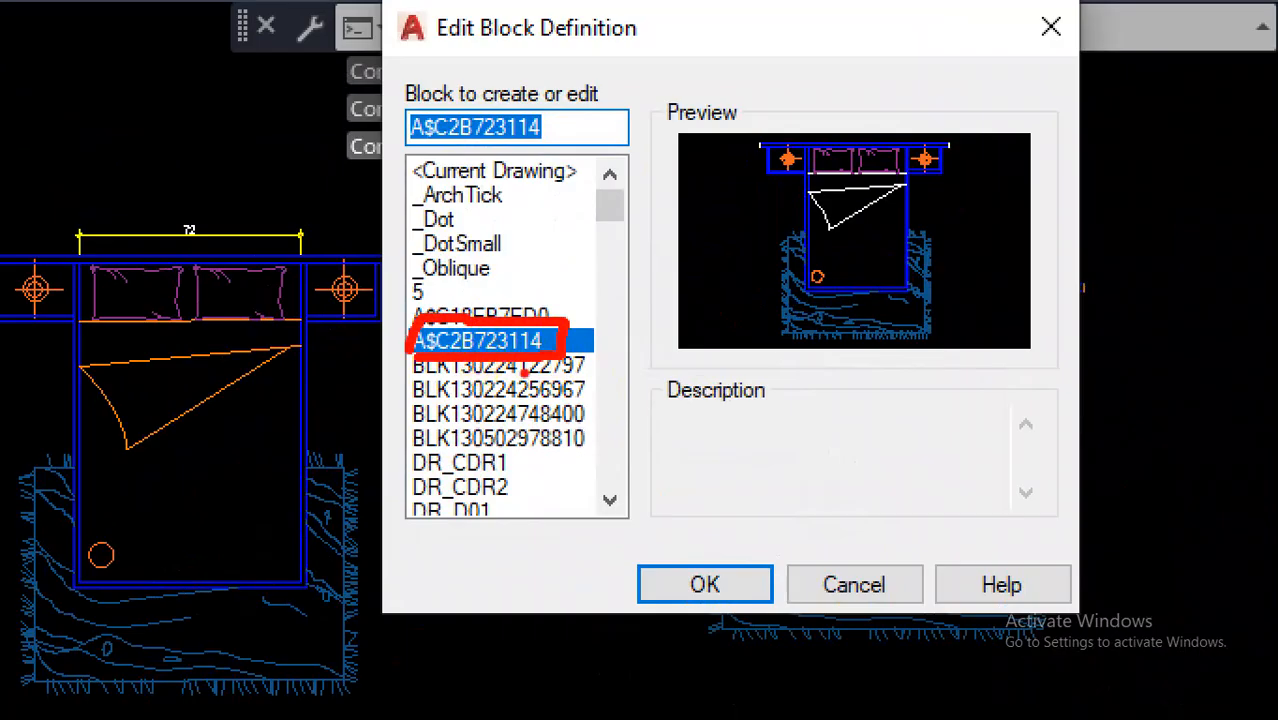
pyautogui.press('Escape')
pyautogui.click(706, 477)
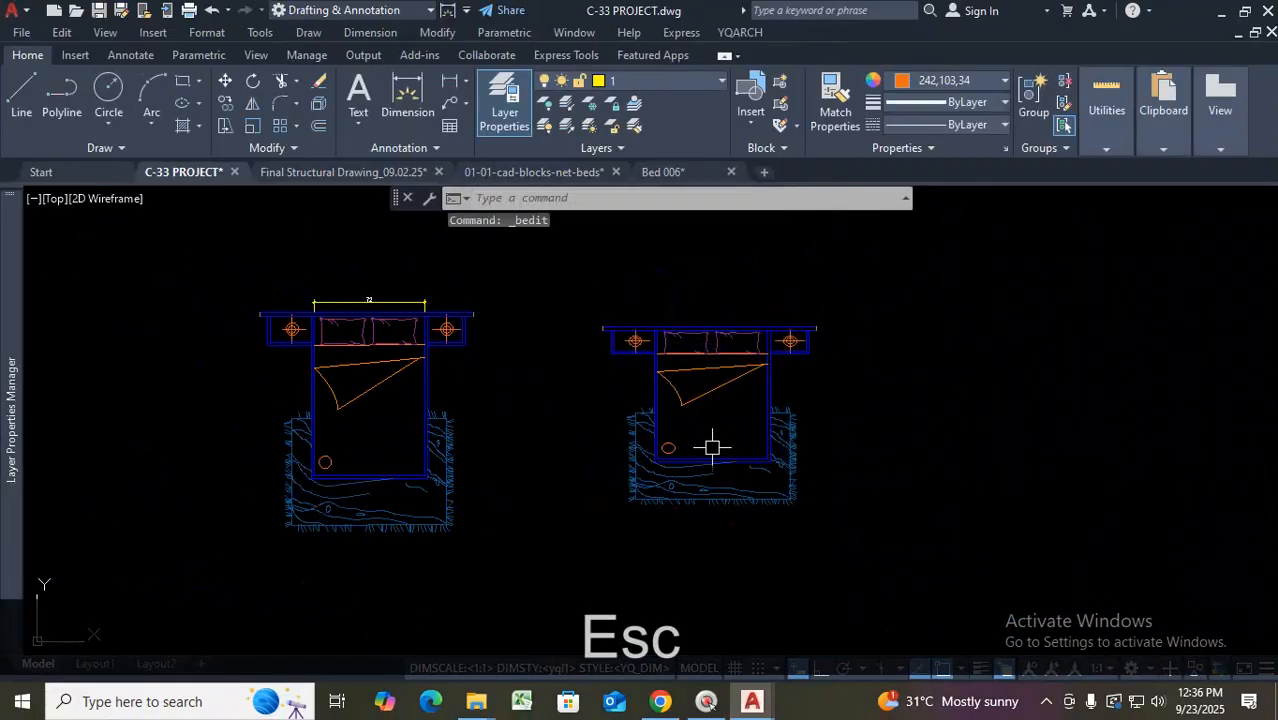
# Check the block name of the undimensioned bed in Edit Block Definition for comparison, and dismiss the dialog
pyautogui.doubleClick(692, 362)
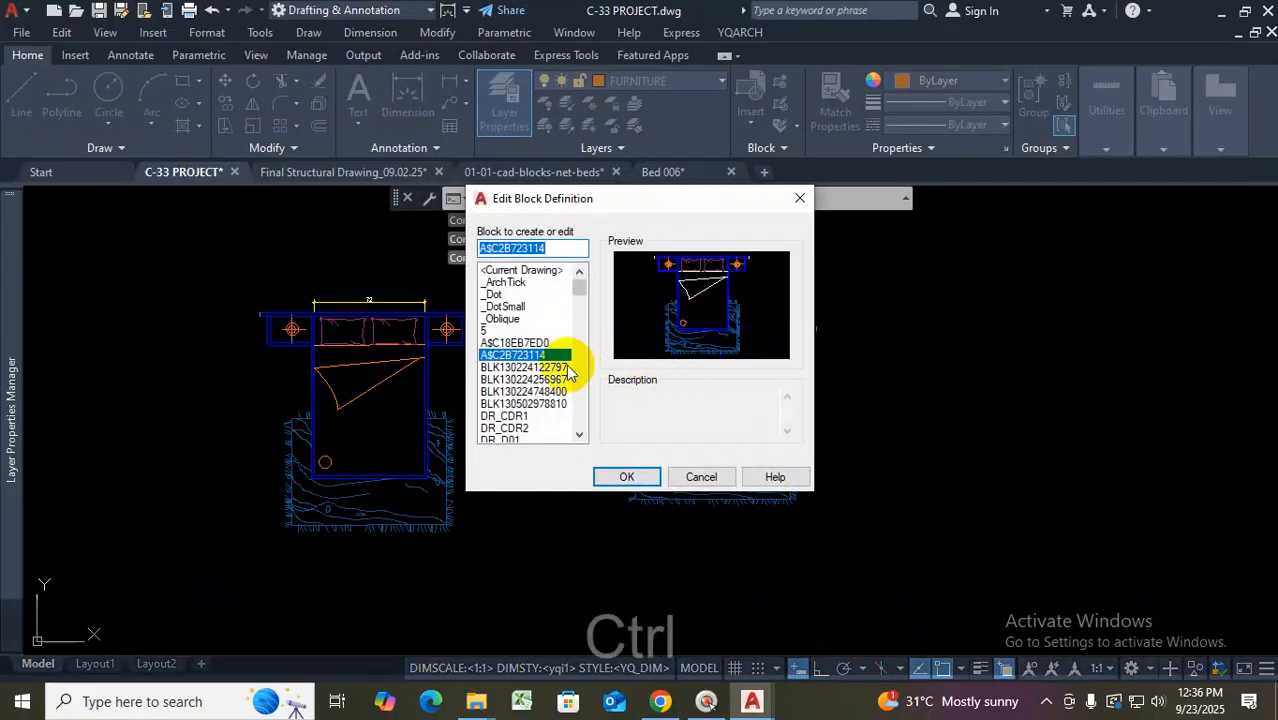
pyautogui.hotkey('ctrl', '1')
pyautogui.scroll(1, 526, 332)
pyautogui.moveTo(553, 345)
pyautogui.mouseDown()
pyautogui.moveTo(470, 325)
pyautogui.moveTo(400, 360)
pyautogui.moveTo(533, 363)
pyautogui.moveTo(556, 345)
pyautogui.mouseUp()
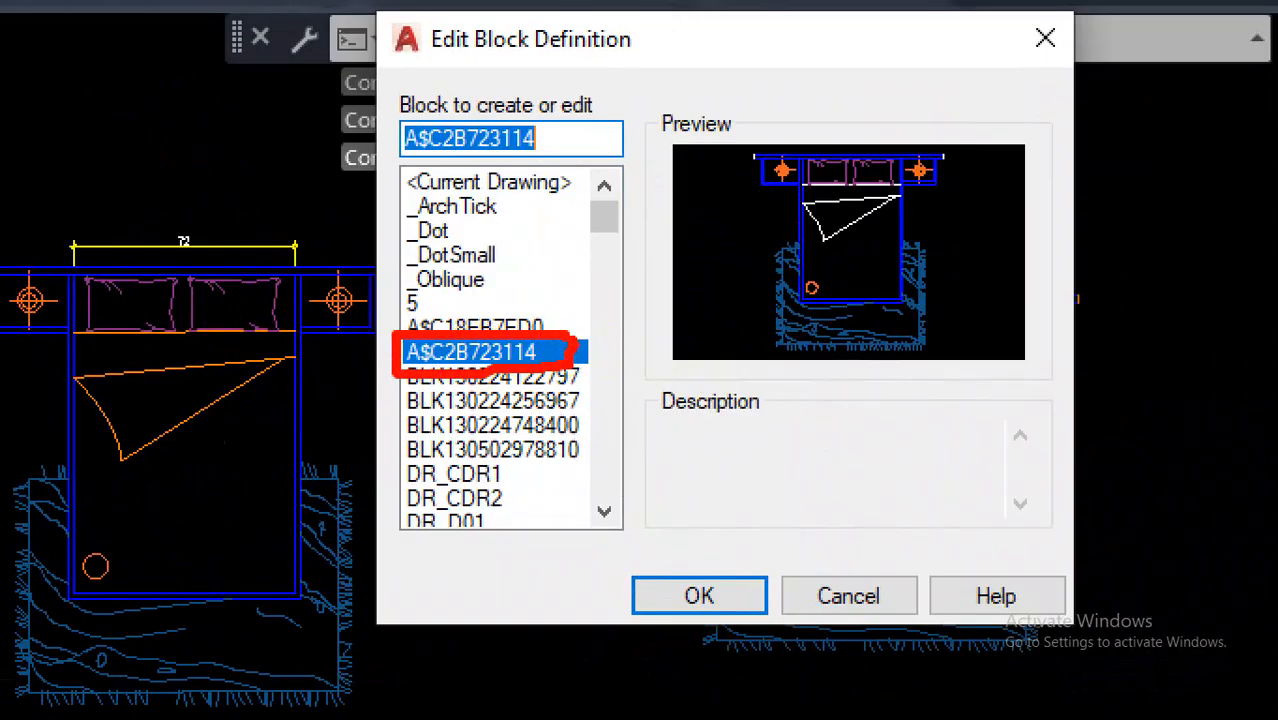
pyautogui.press('Escape')
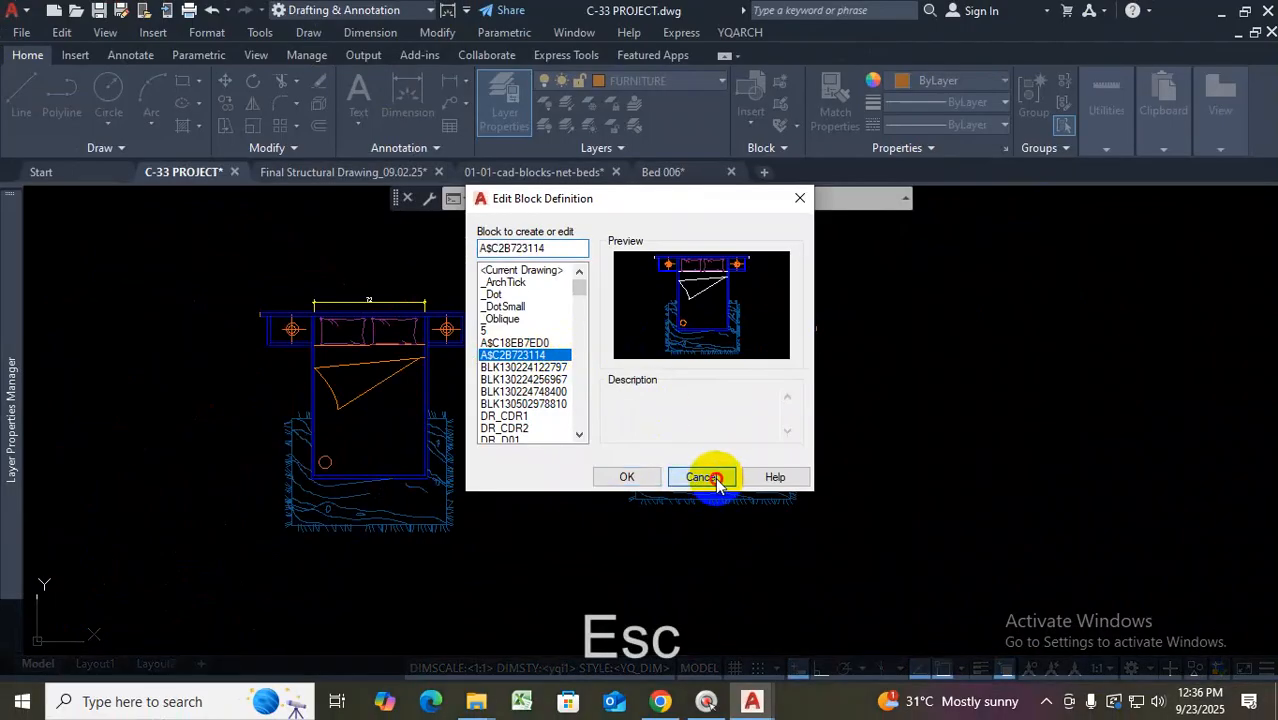
pyautogui.click(699, 477)
# Copy the undimensioned bed block and place the copy to the right of the original
pyautogui.click(880, 402)
pyautogui.click(713, 514)
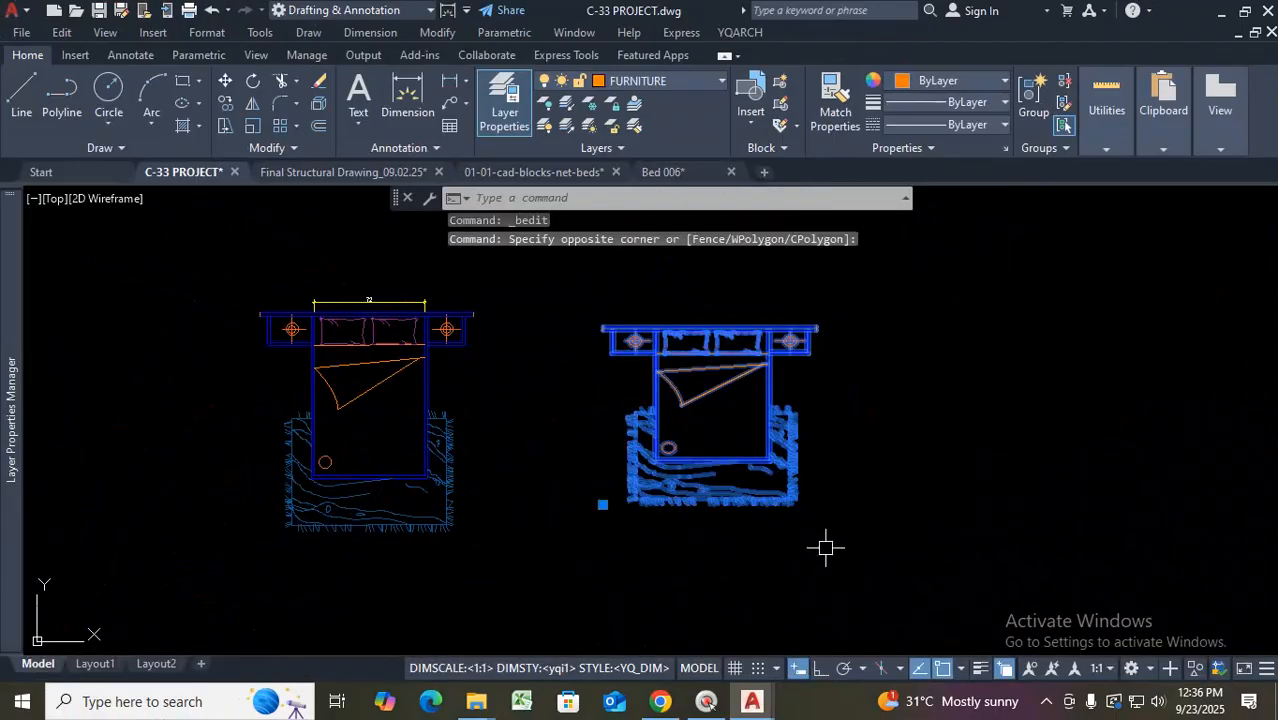
pyautogui.write('co')
pyautogui.press('Return')
pyautogui.click(782, 531)
pyautogui.scroll(-4, 900, 540)
pyautogui.click(964, 547)
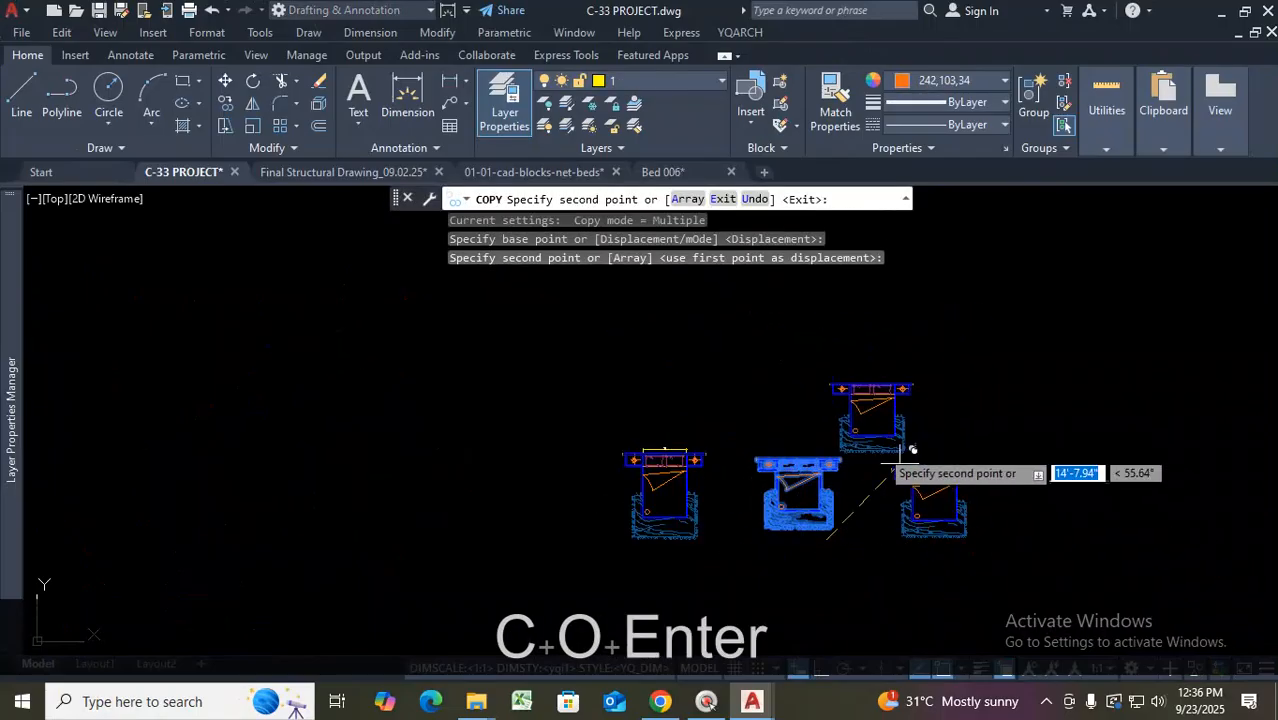
# Place the last copy of the bed block above the dimensioned bed and finish copying
pyautogui.click(662, 373)
pyautogui.press('Escape')
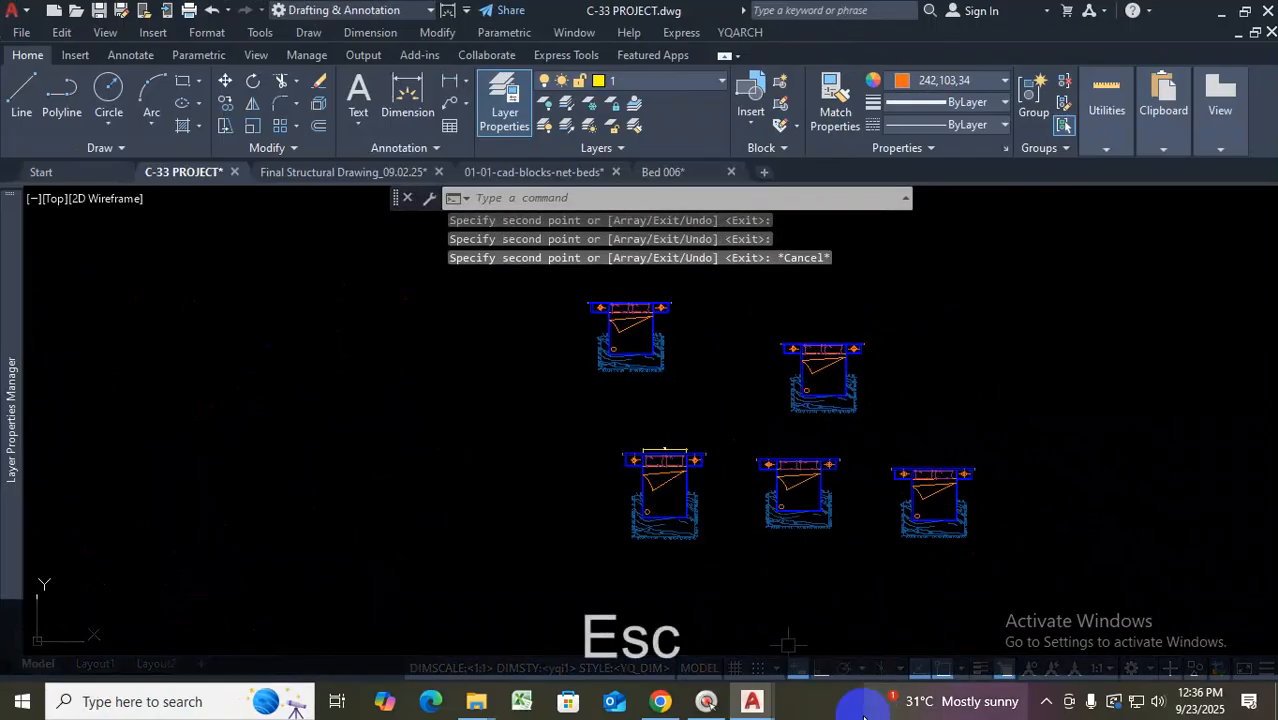
pyautogui.scroll(3, 859, 462)
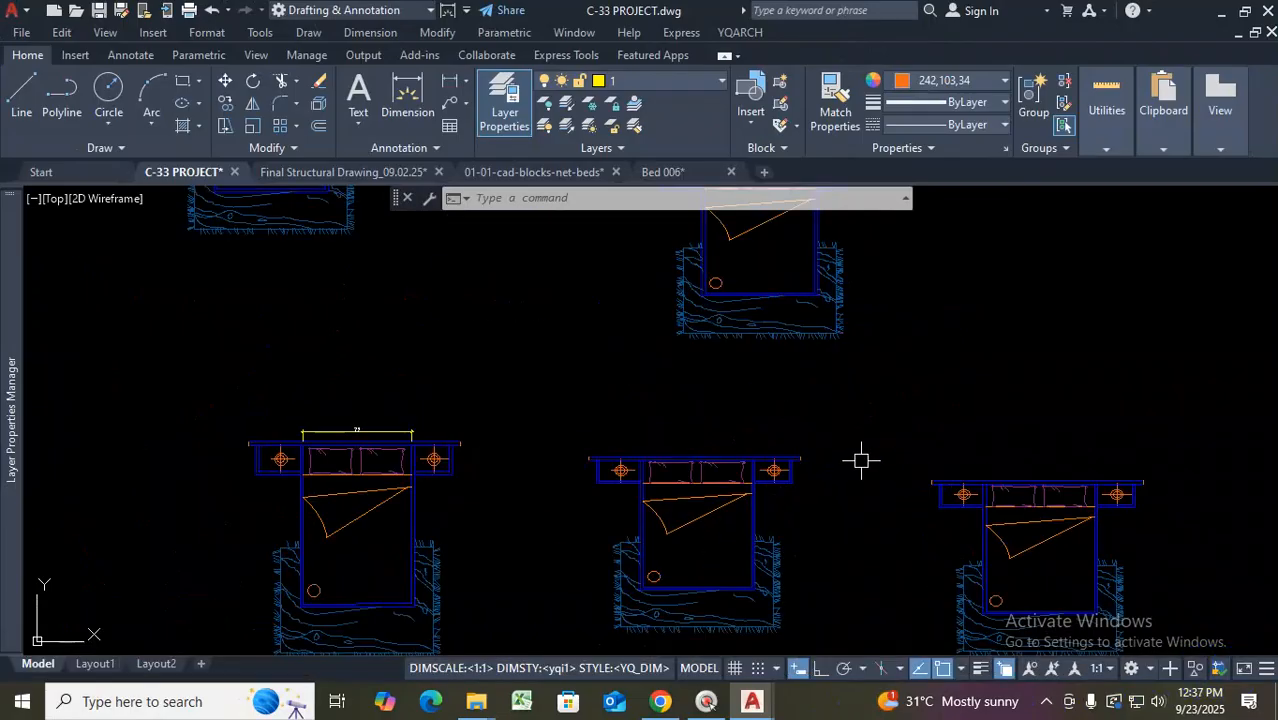
pyautogui.scroll(-2, 820, 404)
pyautogui.scroll(2, 648, 310)
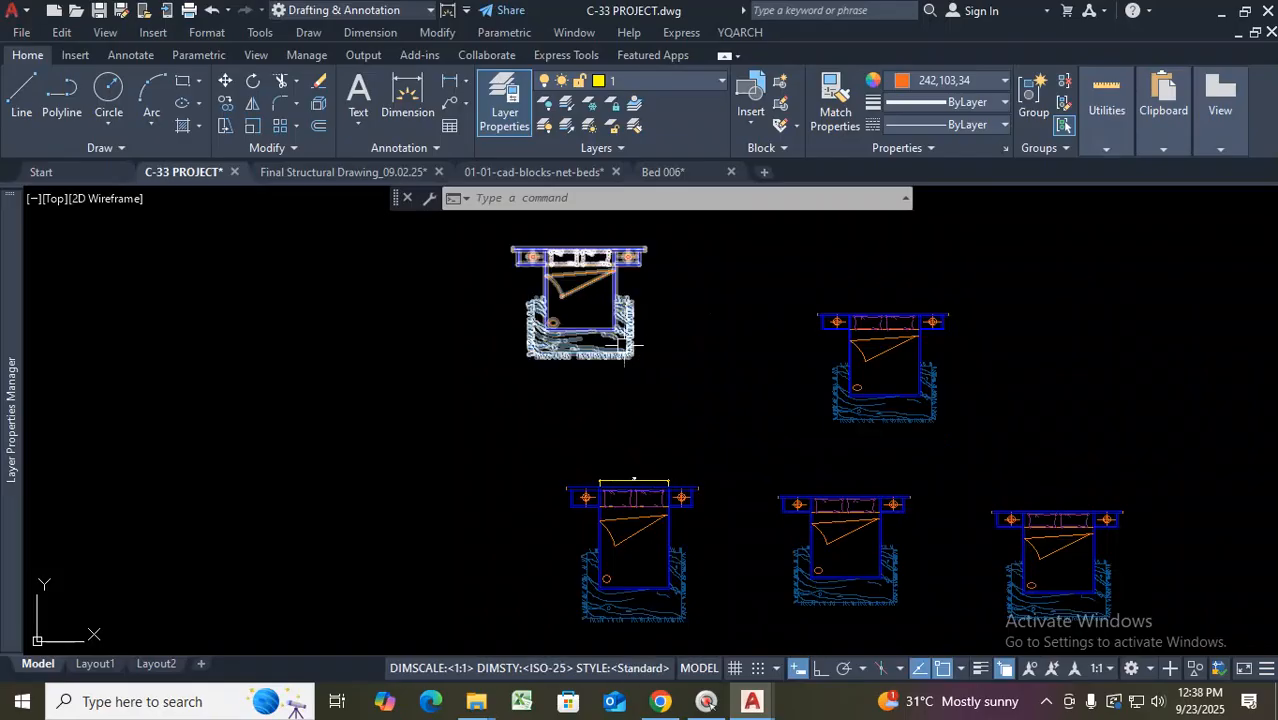
# Open the uppermost bed copy's block definition A$C2B723114 for editing in the Block Editor
pyautogui.scroll(2, 588, 277)
pyautogui.doubleClick(588, 277)
pyautogui.click(640, 477)
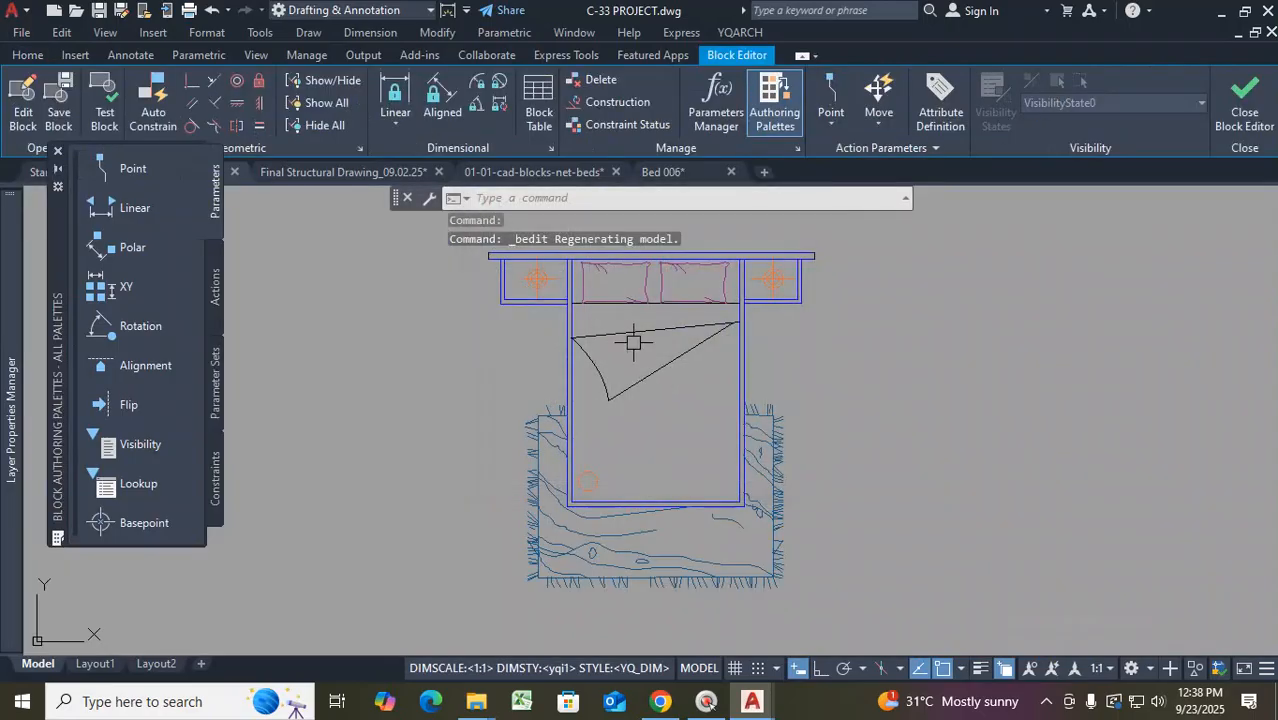
# Select the folded blanket's two lines and arc in the bed block and set their colour to red 205,32,39
pyautogui.scroll(3, 645, 338)
pyautogui.click(740, 300)
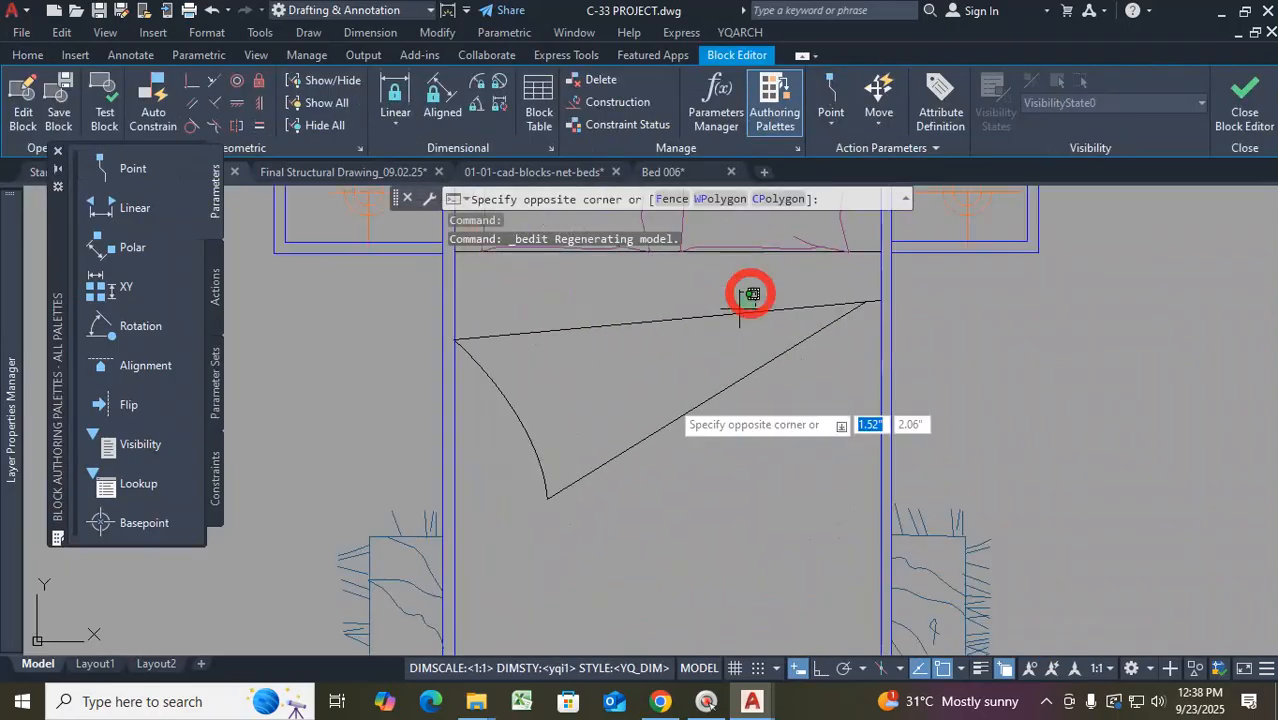
pyautogui.click(540, 510)
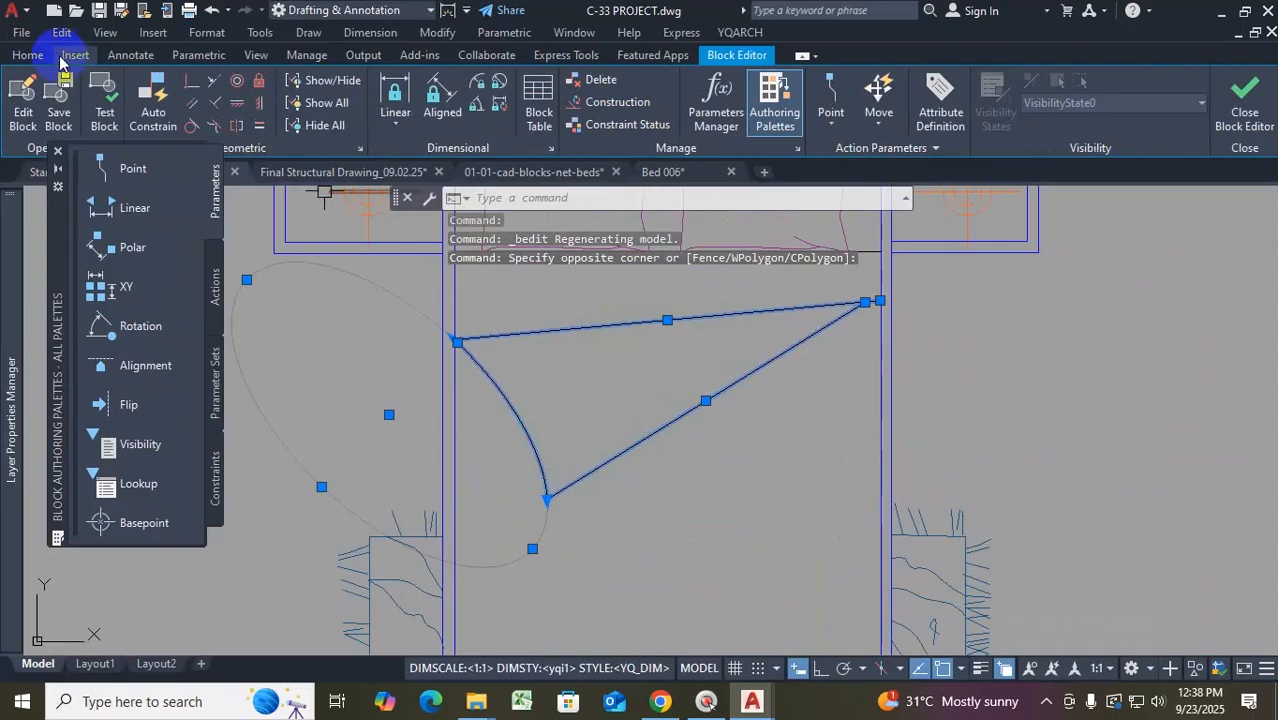
pyautogui.click(27, 55)
pyautogui.click(848, 148)
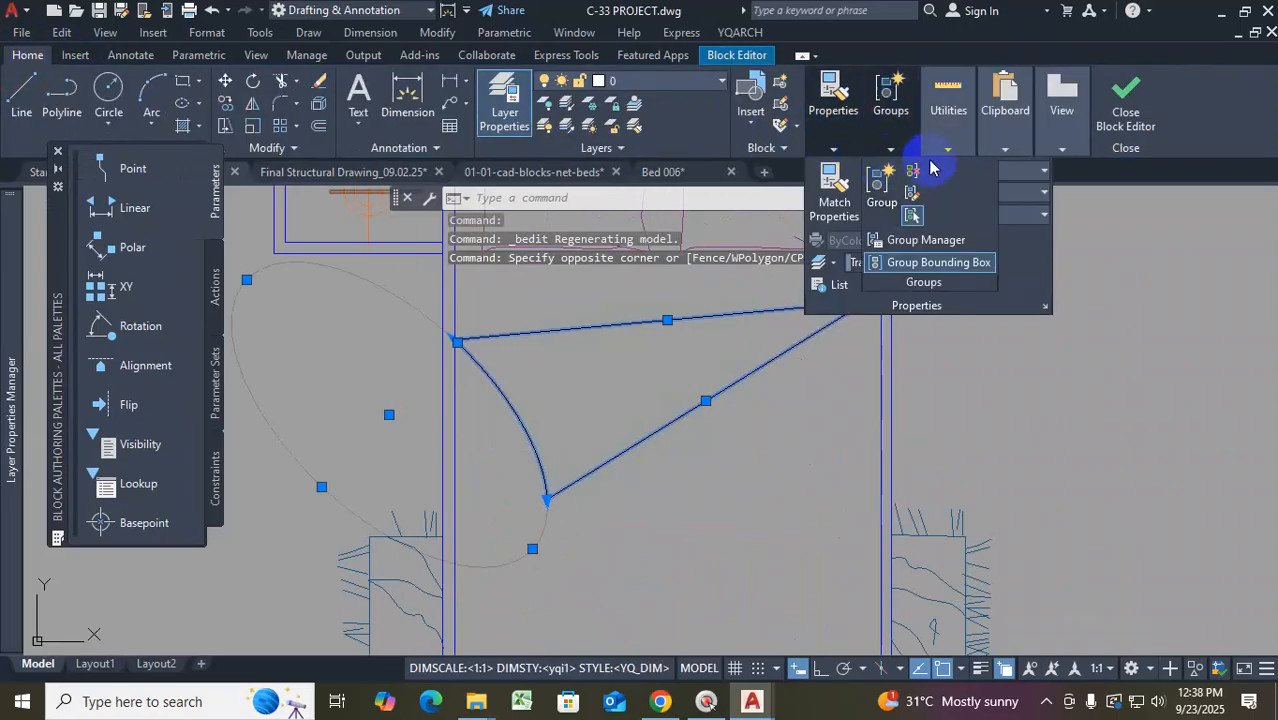
pyautogui.click(1035, 172)
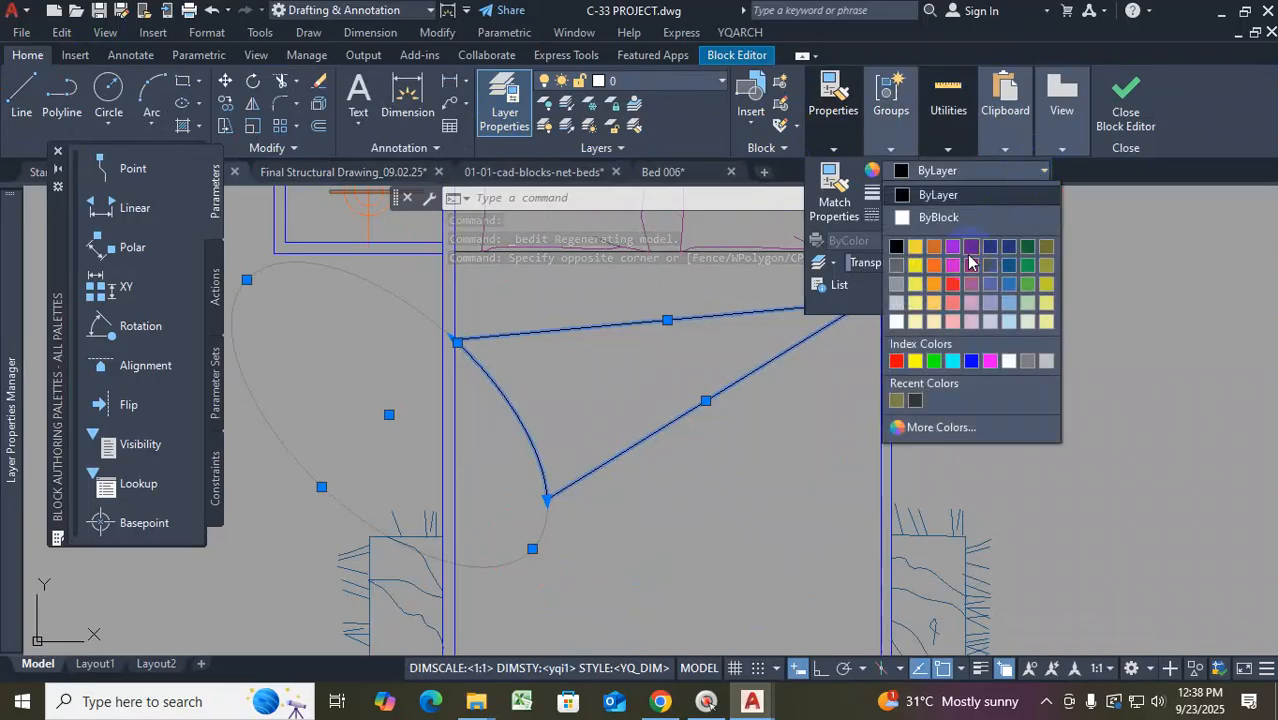
pyautogui.click(958, 272)
# Save the changes to the bed block and close the Block Editor
pyautogui.click(1120, 110)
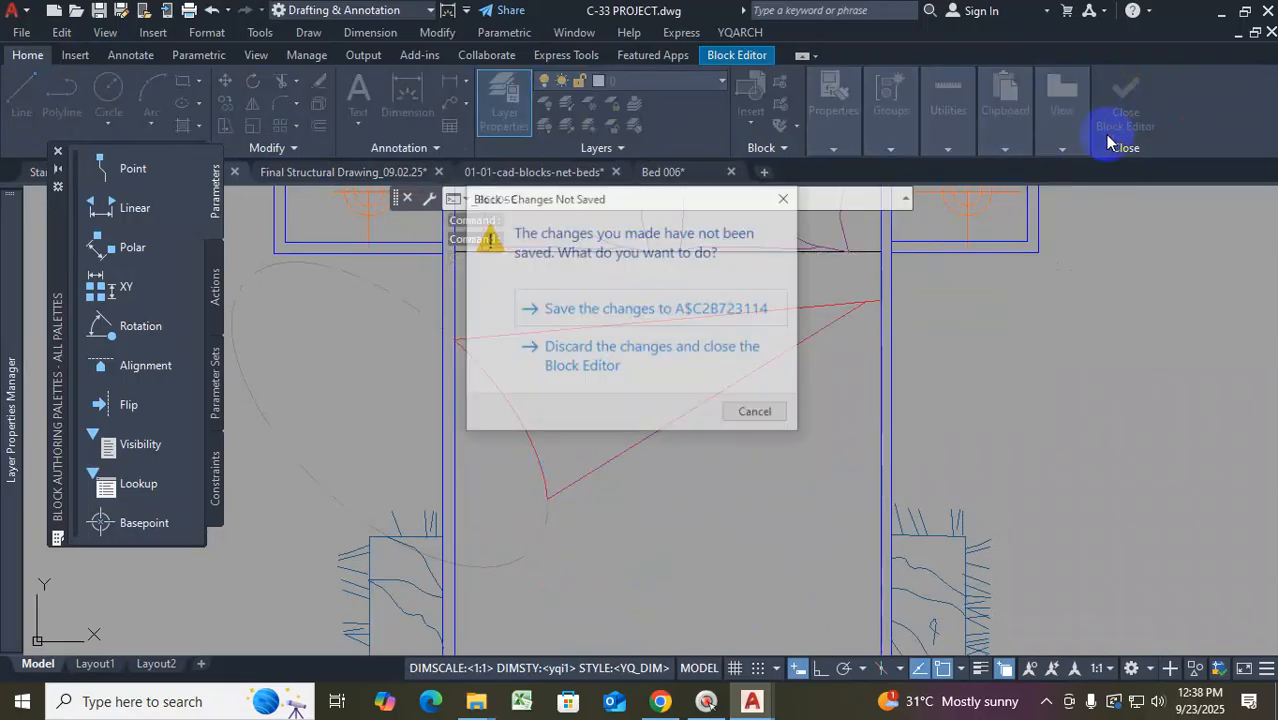
pyautogui.click(659, 291)
pyautogui.scroll(5, 573, 265)
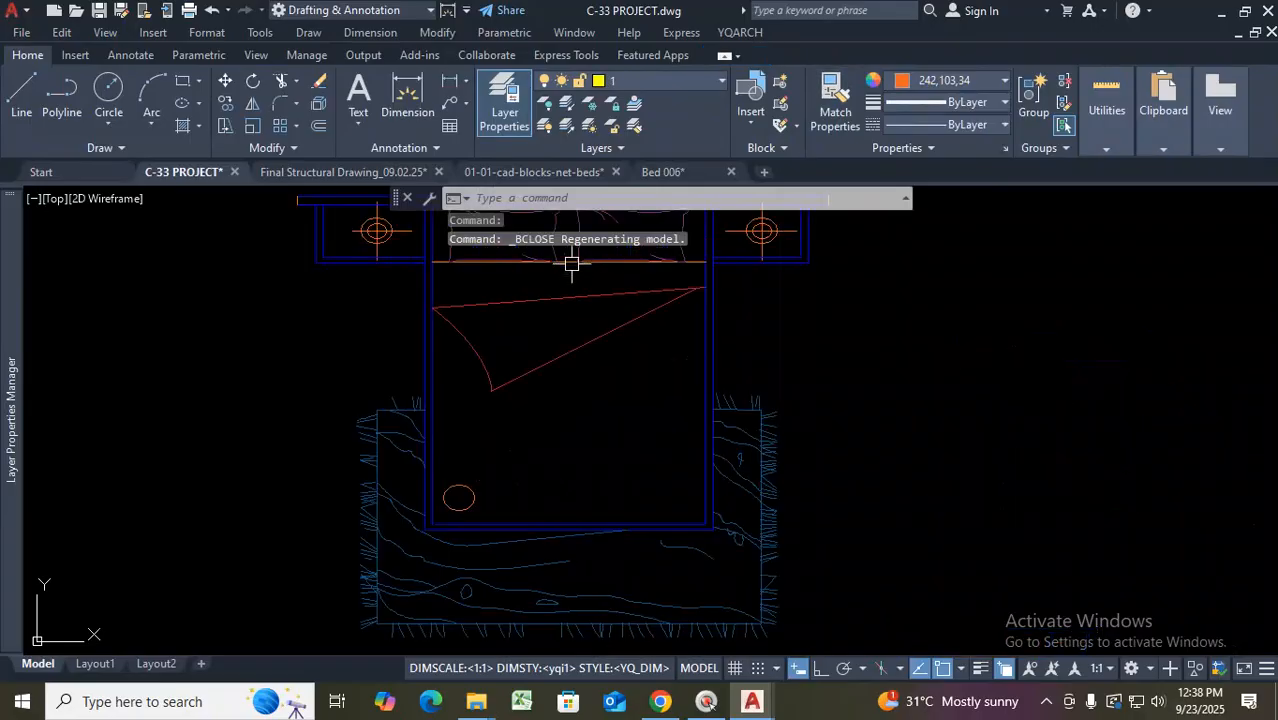
pyautogui.scroll(-5, 592, 311)
pyautogui.scroll(4, 670, 485)
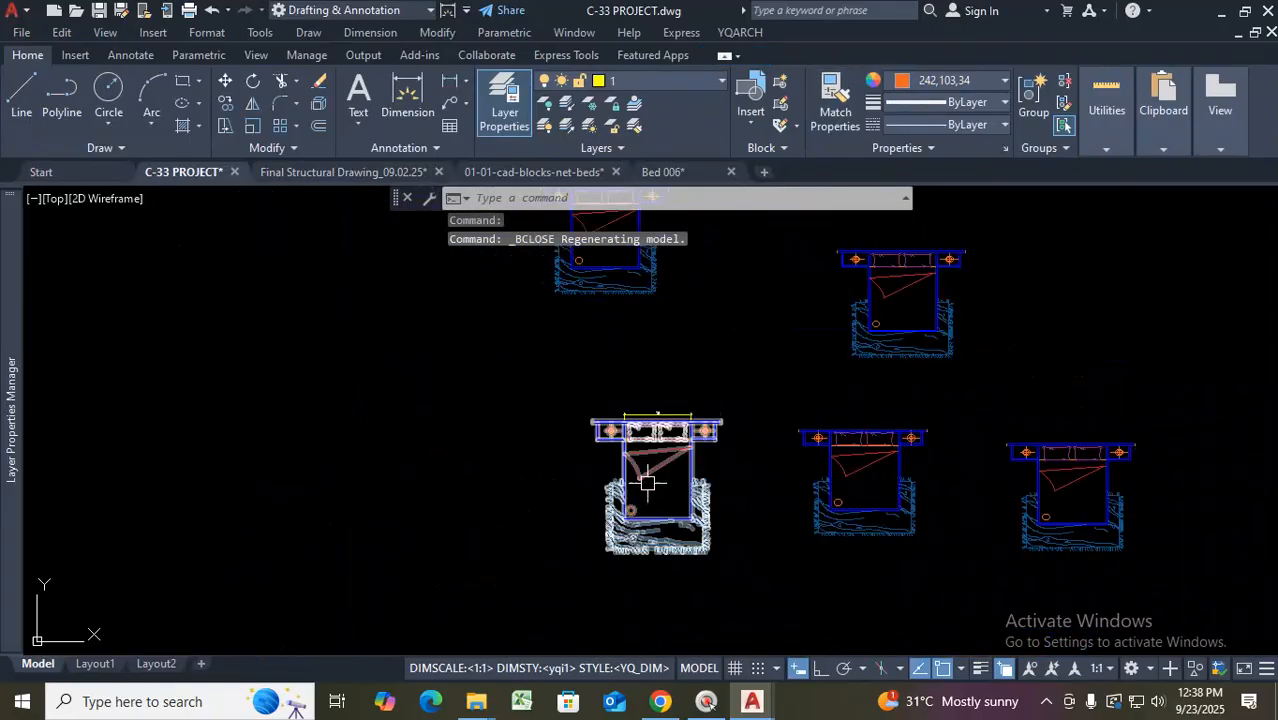
pyautogui.scroll(-4, 668, 479)
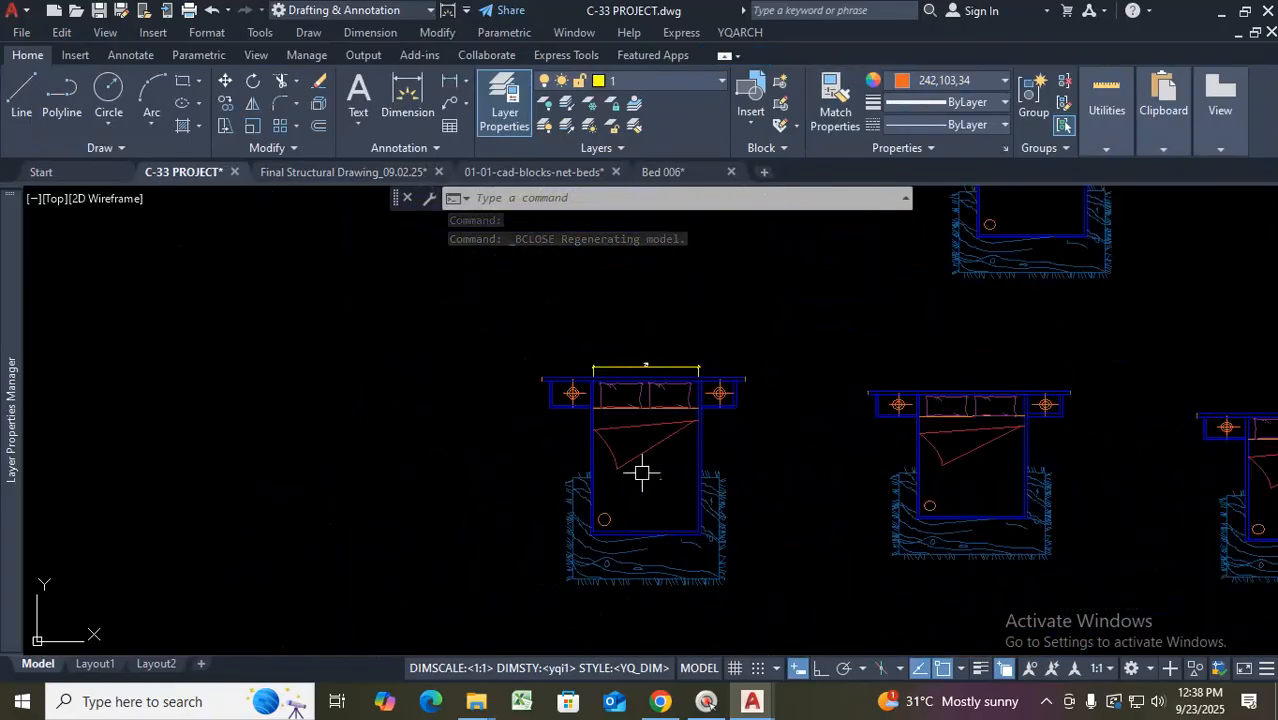
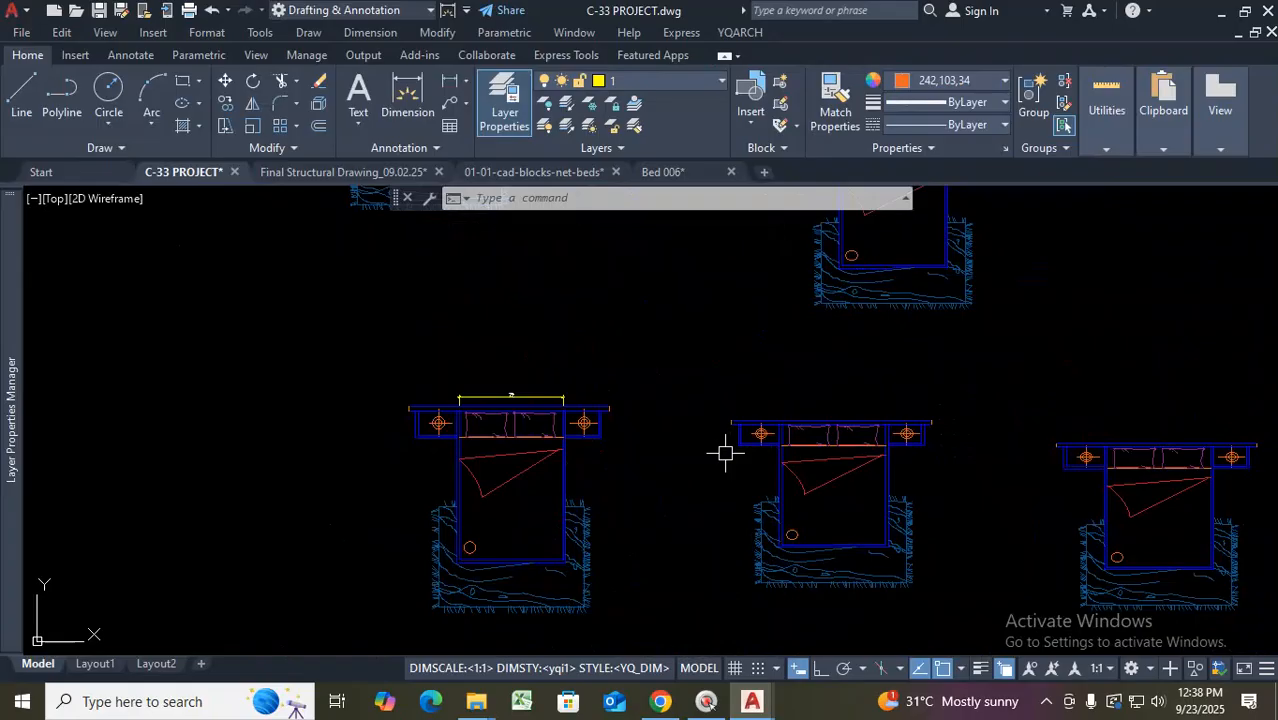
pyautogui.scroll(-5, 508, 448)
pyautogui.scroll(4, 602, 400)
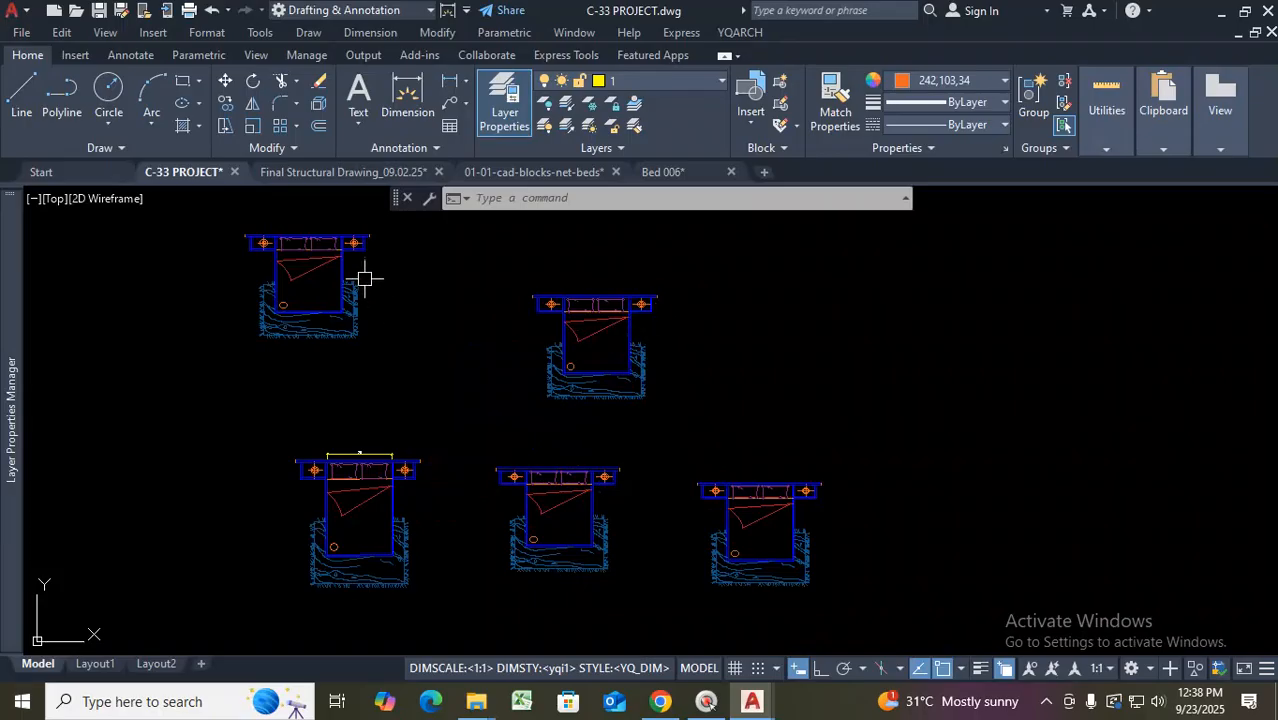
# Check which block definition the two upper bed copies use, leaving each without editing
pyautogui.doubleClick(335, 250)
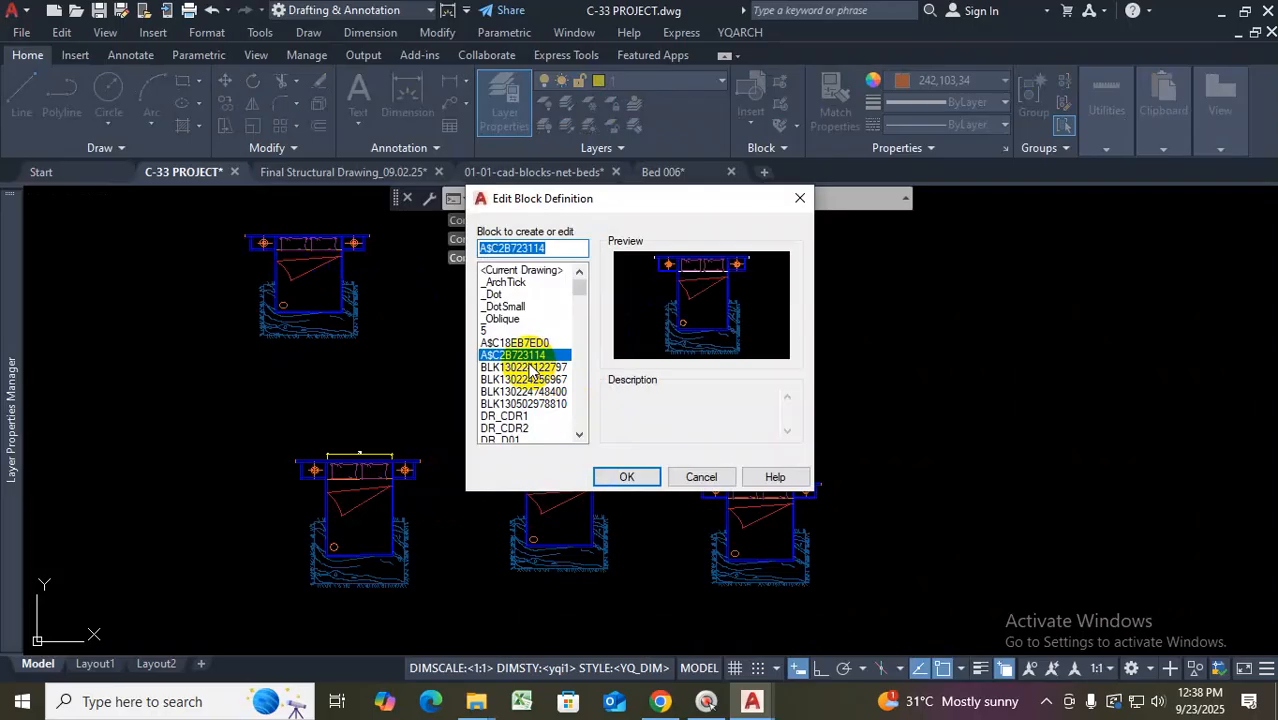
pyautogui.click(800, 198)
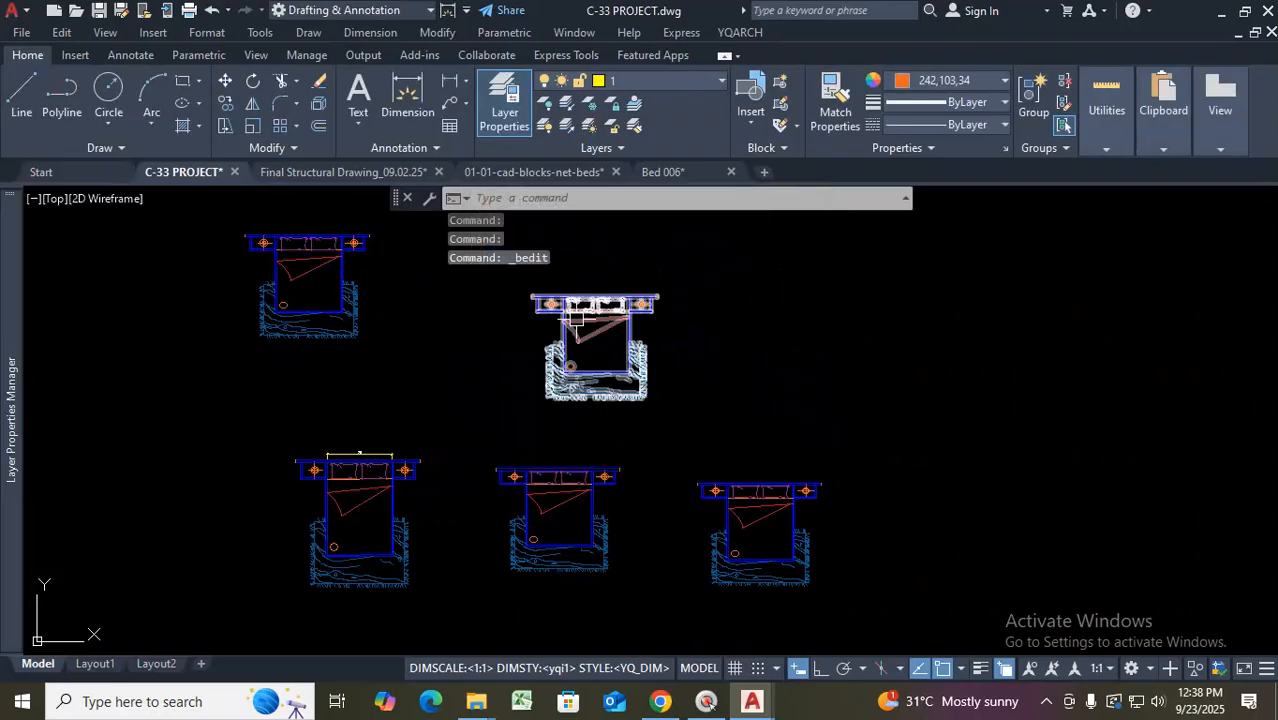
pyautogui.doubleClick(575, 318)
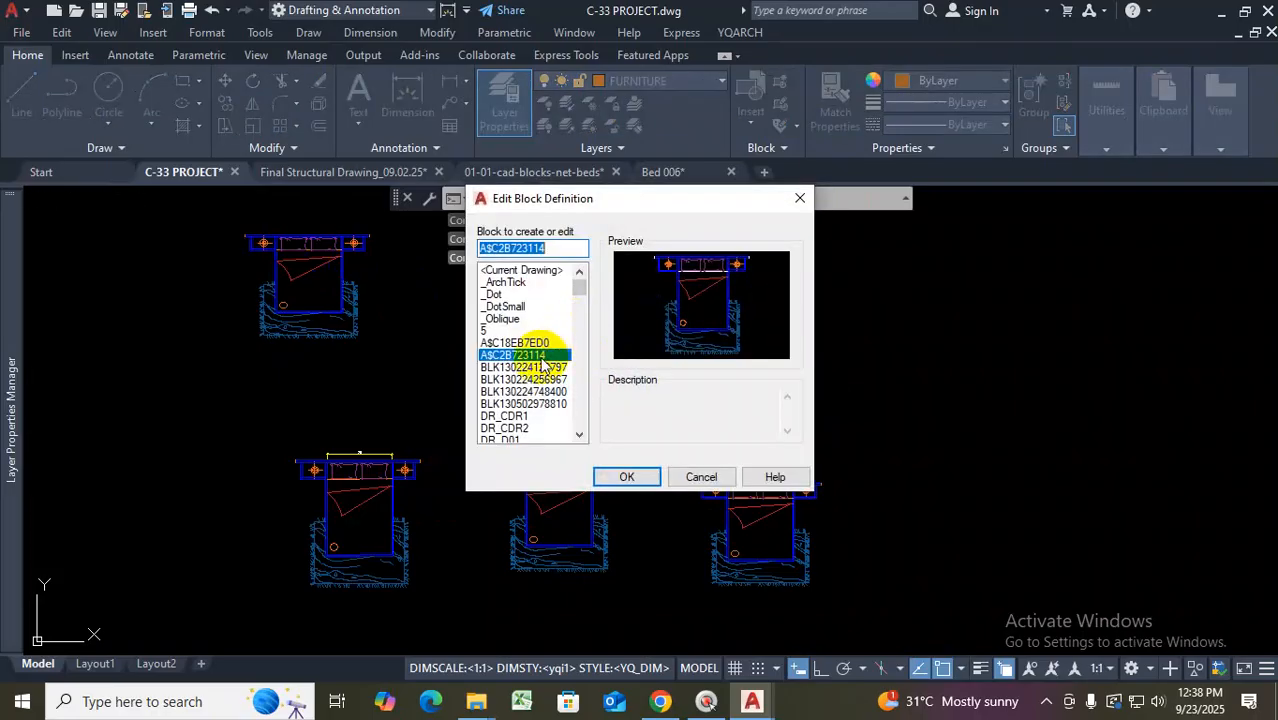
pyautogui.click(800, 198)
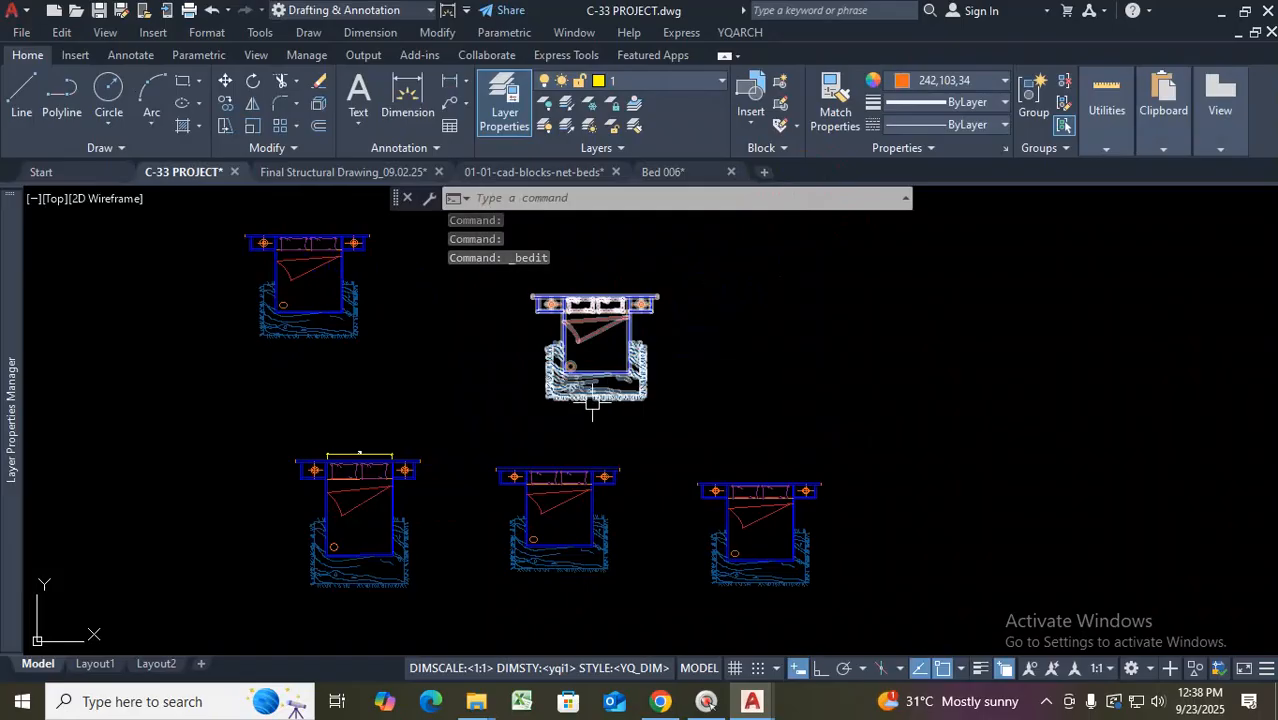
# Examine the blanket colour on the bed copies and look over the furnished floor plans
pyautogui.scroll(-2, 590, 404)
pyautogui.scroll(4, 603, 353)
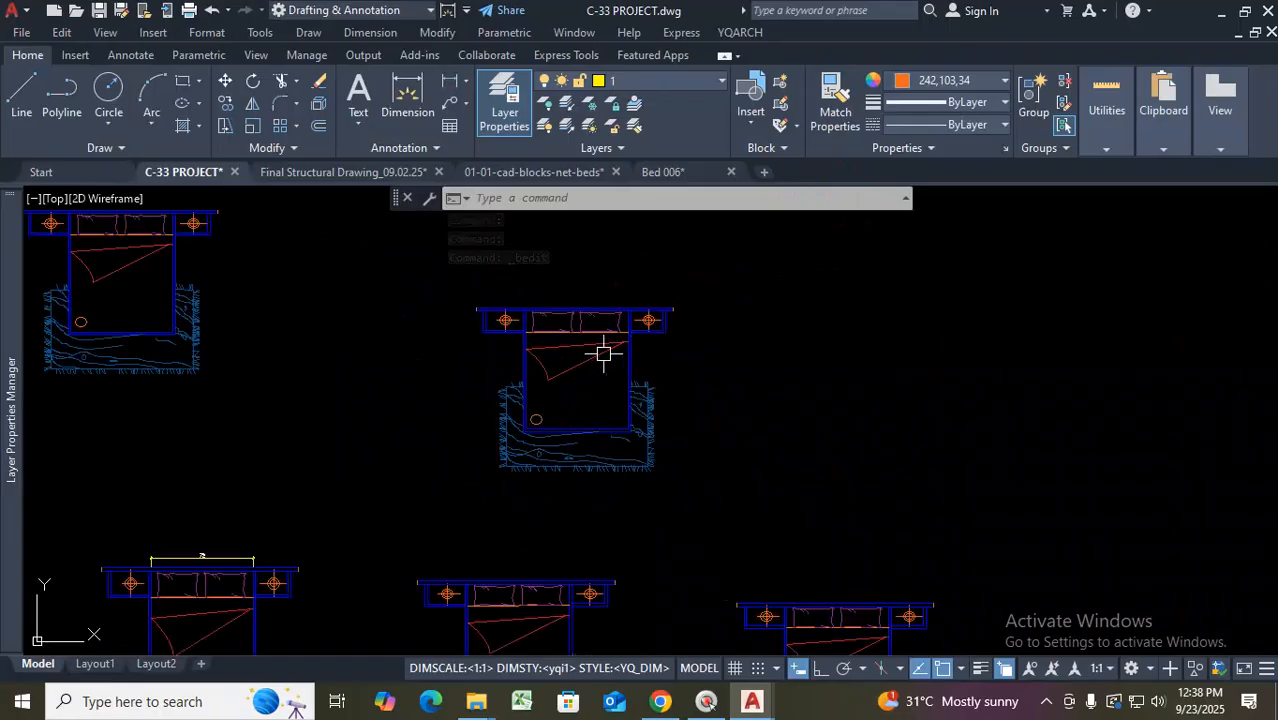
pyautogui.scroll(-10, 724, 350)
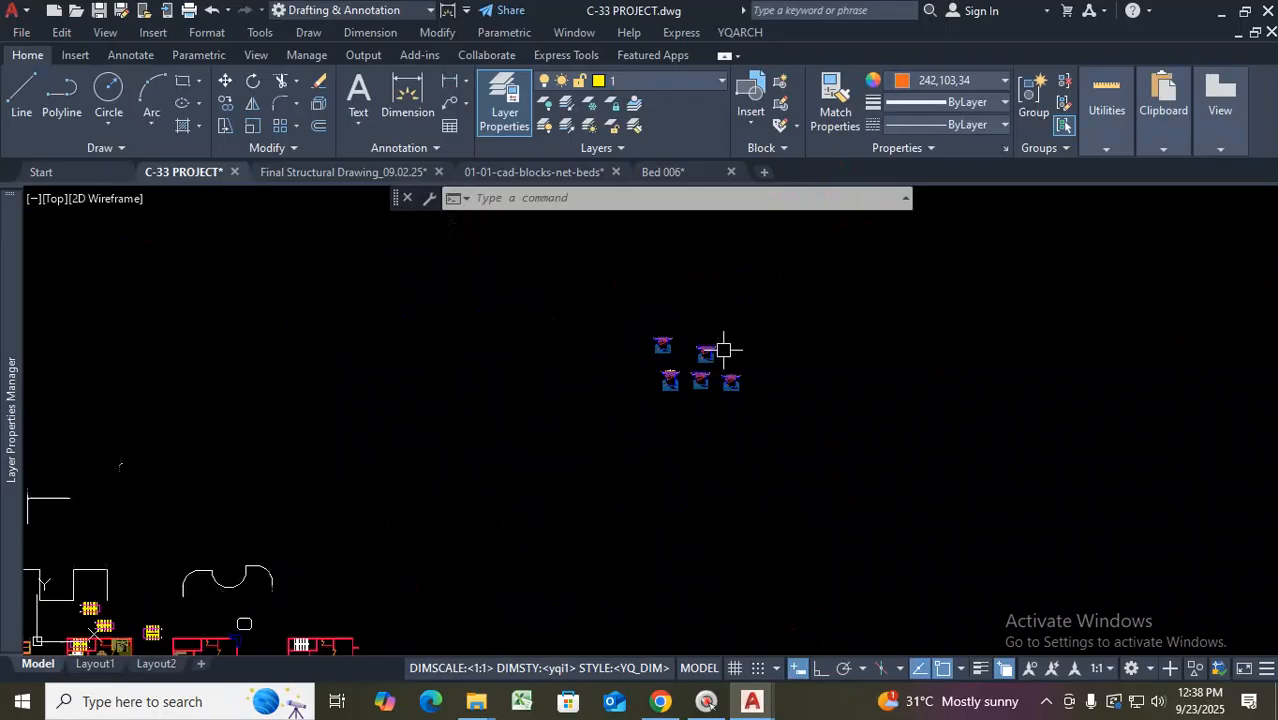
pyautogui.scroll(-6, 668, 400)
pyautogui.scroll(4, 573, 489)
pyautogui.scroll(10, 490, 428)
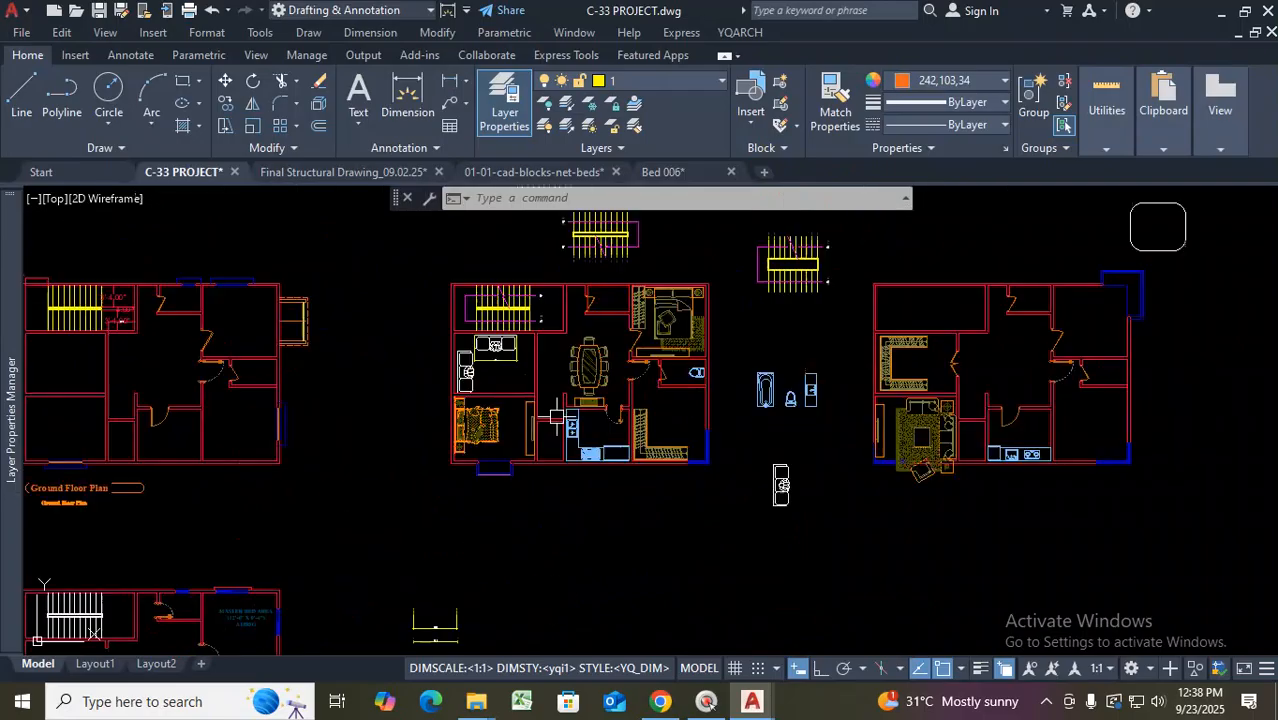
pyautogui.scroll(-2, 557, 420)
pyautogui.scroll(2, 963, 435)
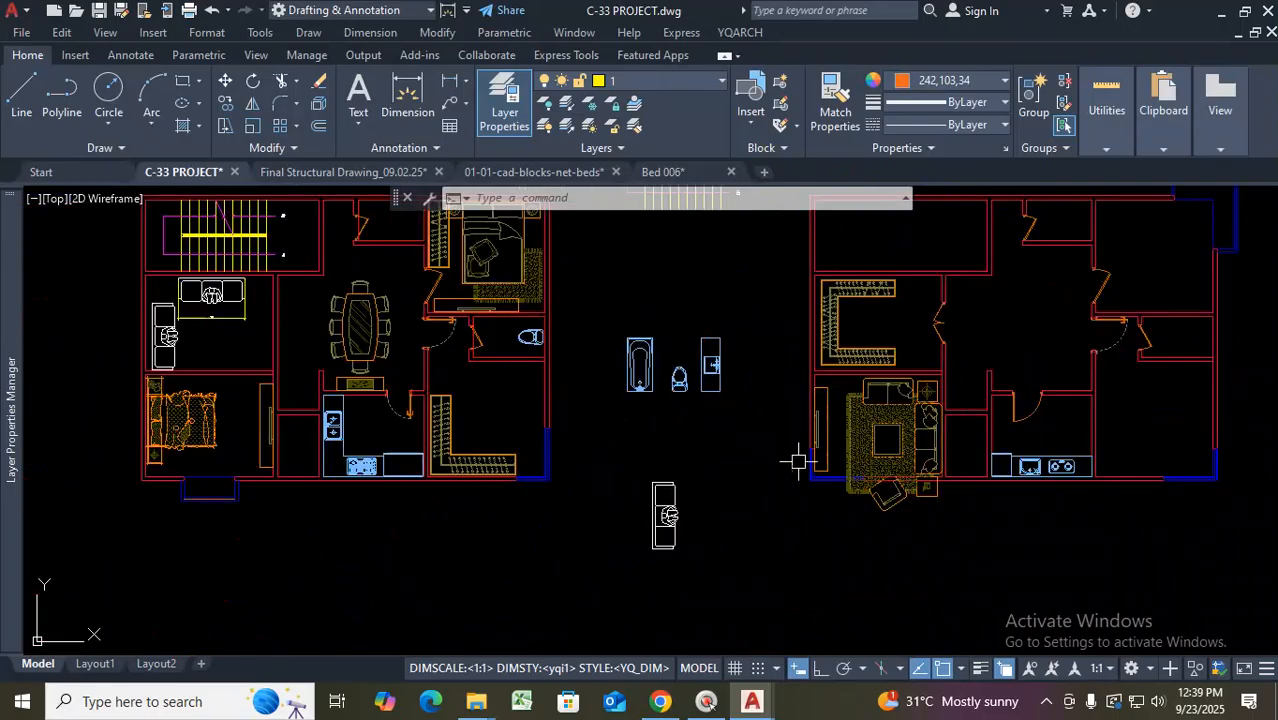
pyautogui.scroll(-5, 650, 486)
pyautogui.scroll(8, 870, 330)
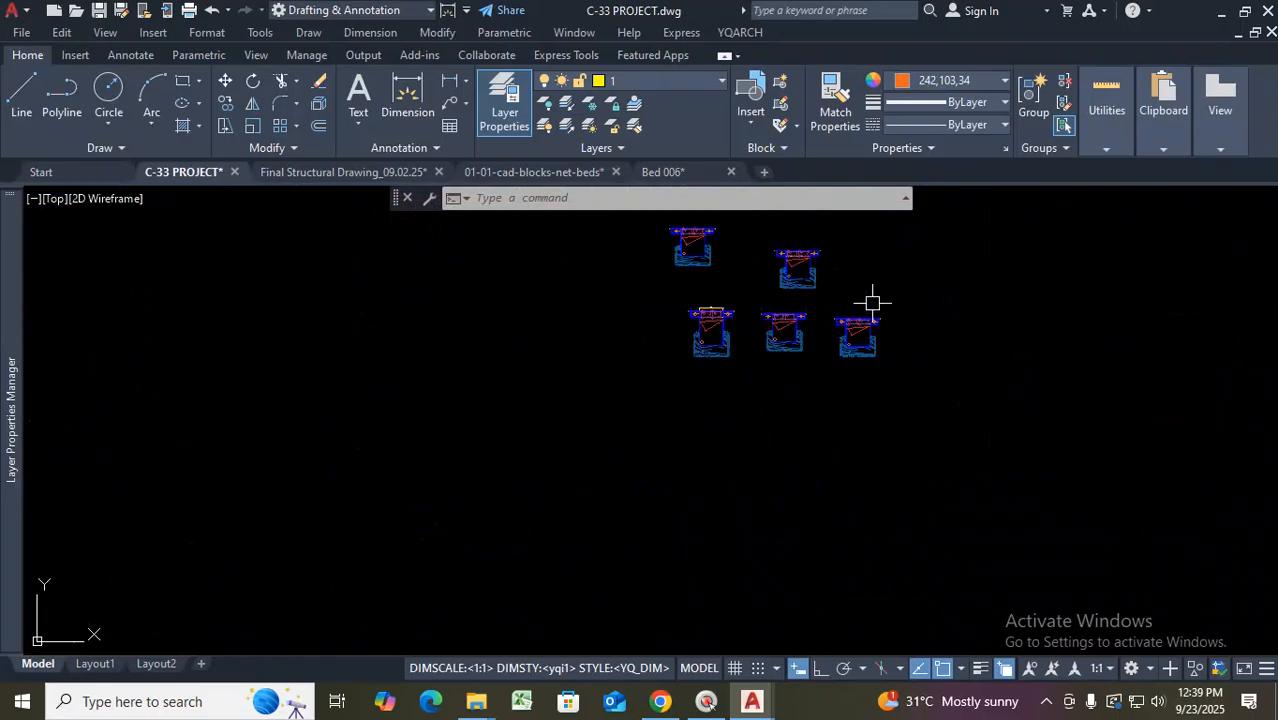
# Open the block definition of the middle bed in the lower row in the Block Editor
pyautogui.doubleClick(686, 340)
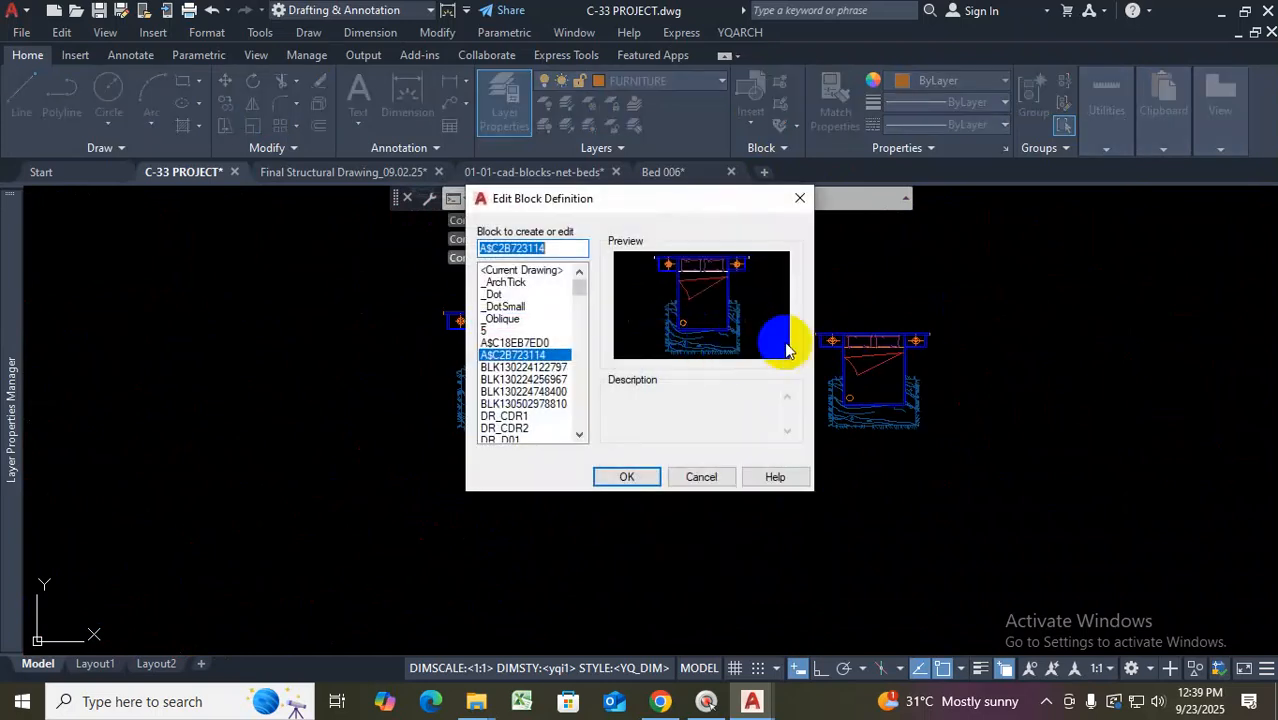
pyautogui.press('Escape')
pyautogui.click(736, 324)
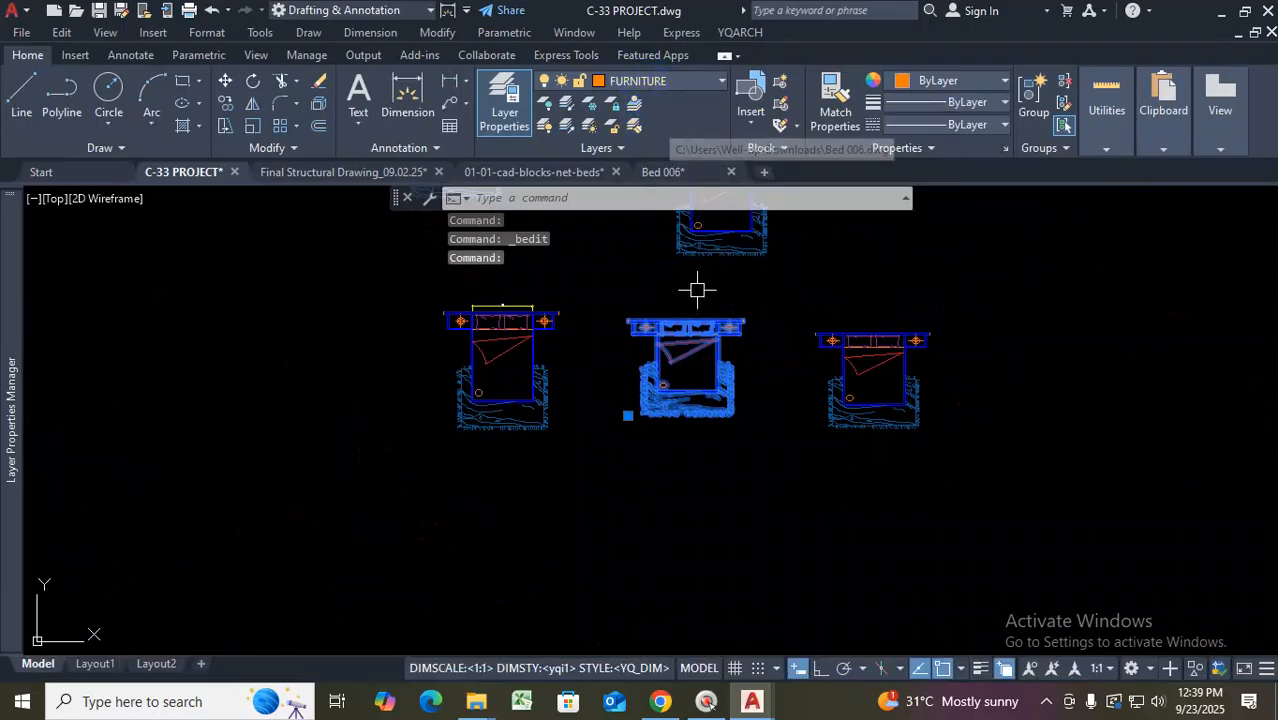
pyautogui.press('Escape')
pyautogui.doubleClick(703, 336)
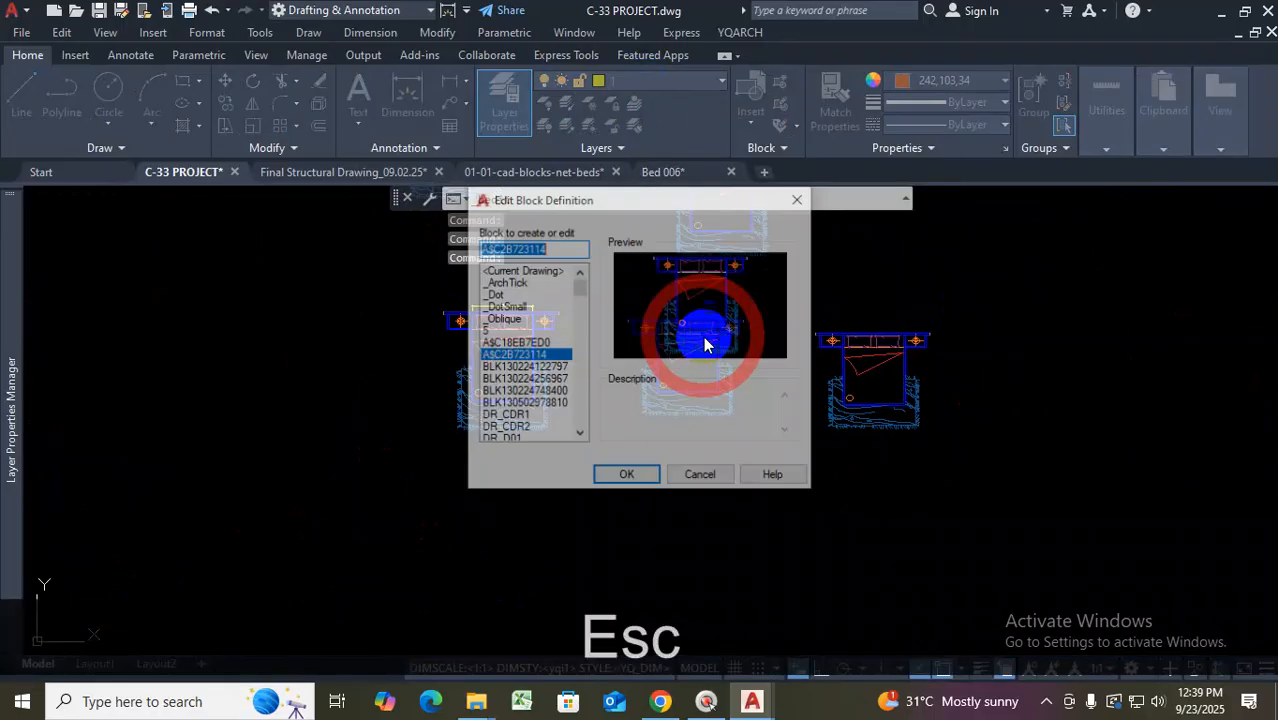
pyautogui.click(640, 471)
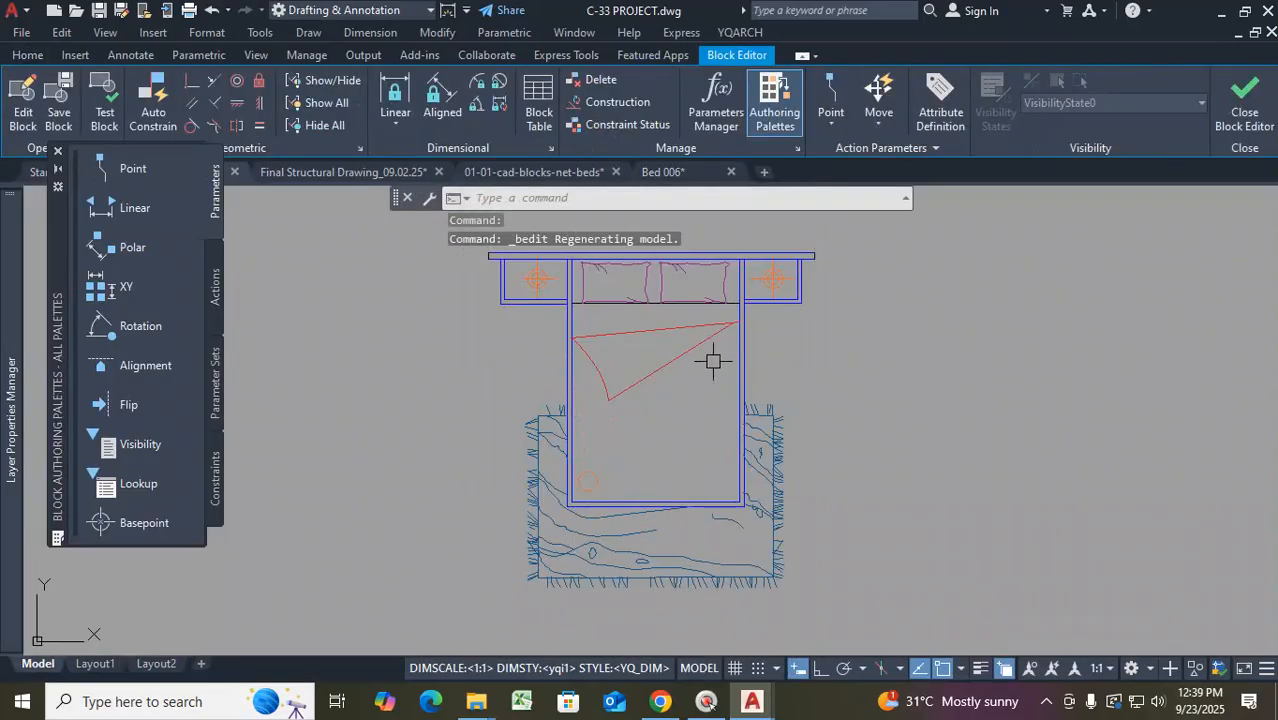
# Inspect the colour property of the blanket fold's lines and close the Block Editor without changes
pyautogui.click(710, 360)
pyautogui.click(640, 322)
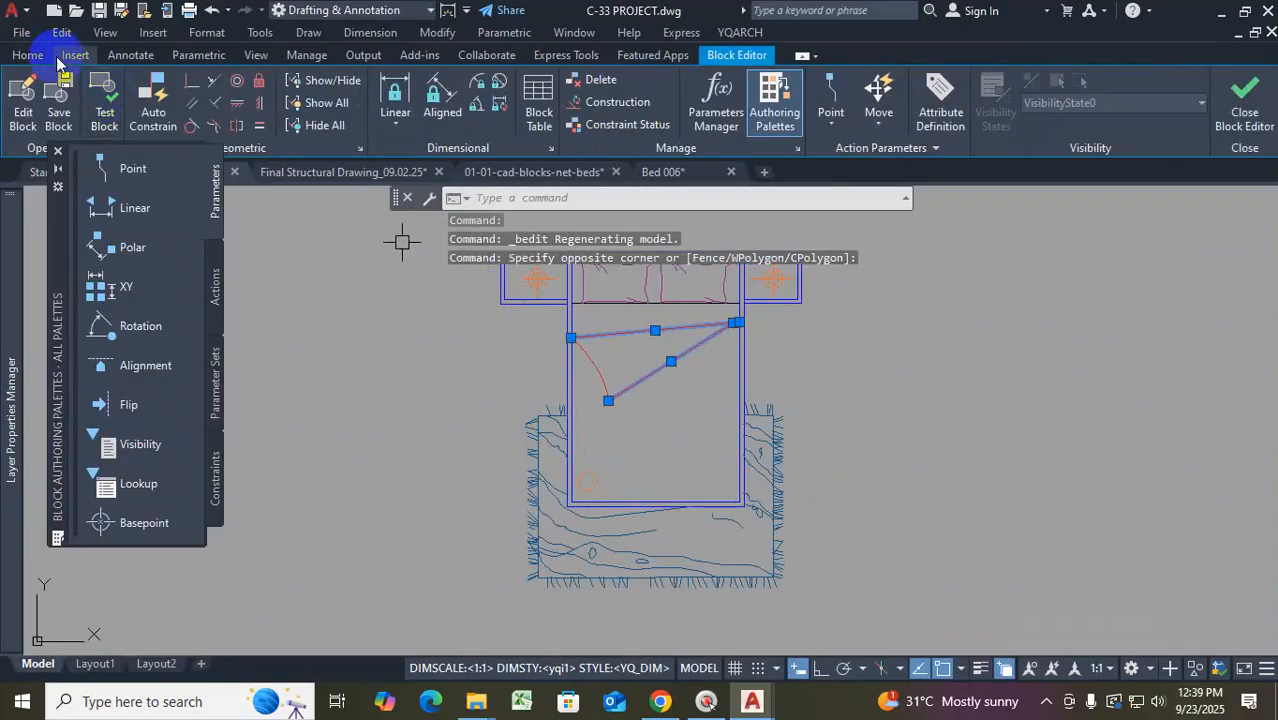
pyautogui.click(27, 55)
pyautogui.click(836, 148)
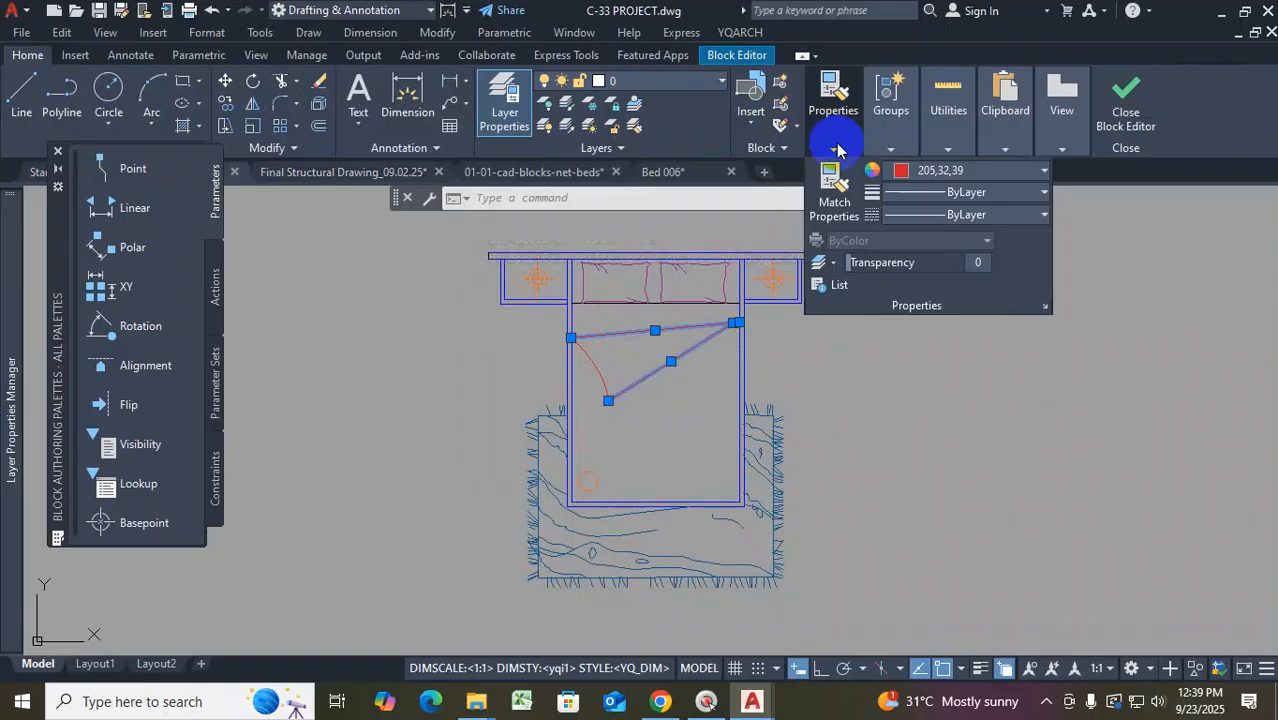
pyautogui.press('Escape')
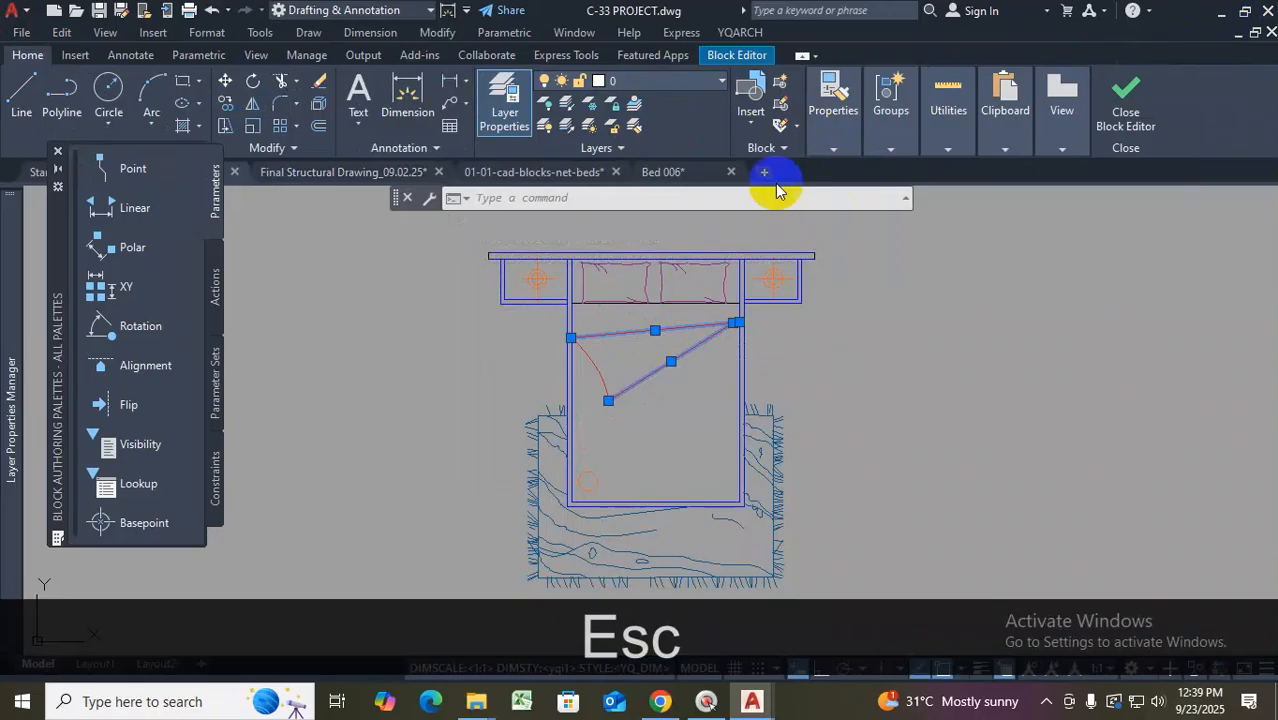
pyautogui.click(1128, 93)
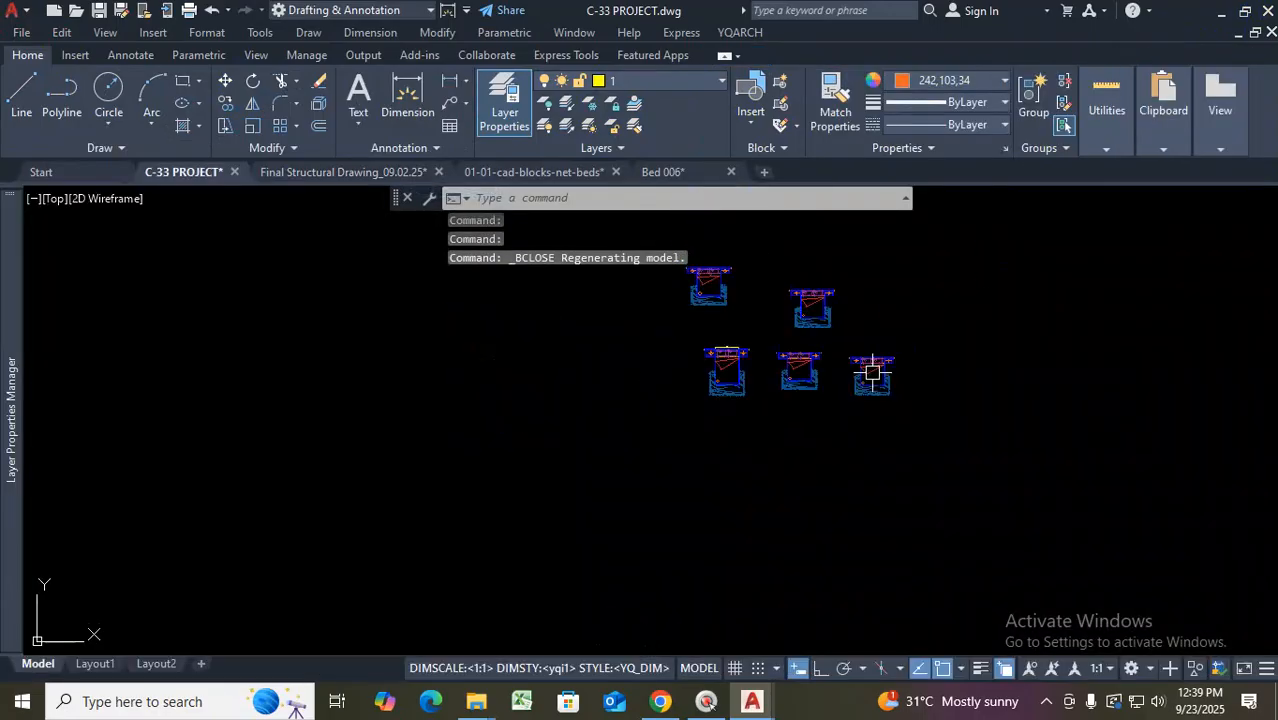
# Change the colour of the two horizontal partition wall lines above the Ground Floor Plan title's room to 242,103,34
pyautogui.scroll(10, 589, 511)
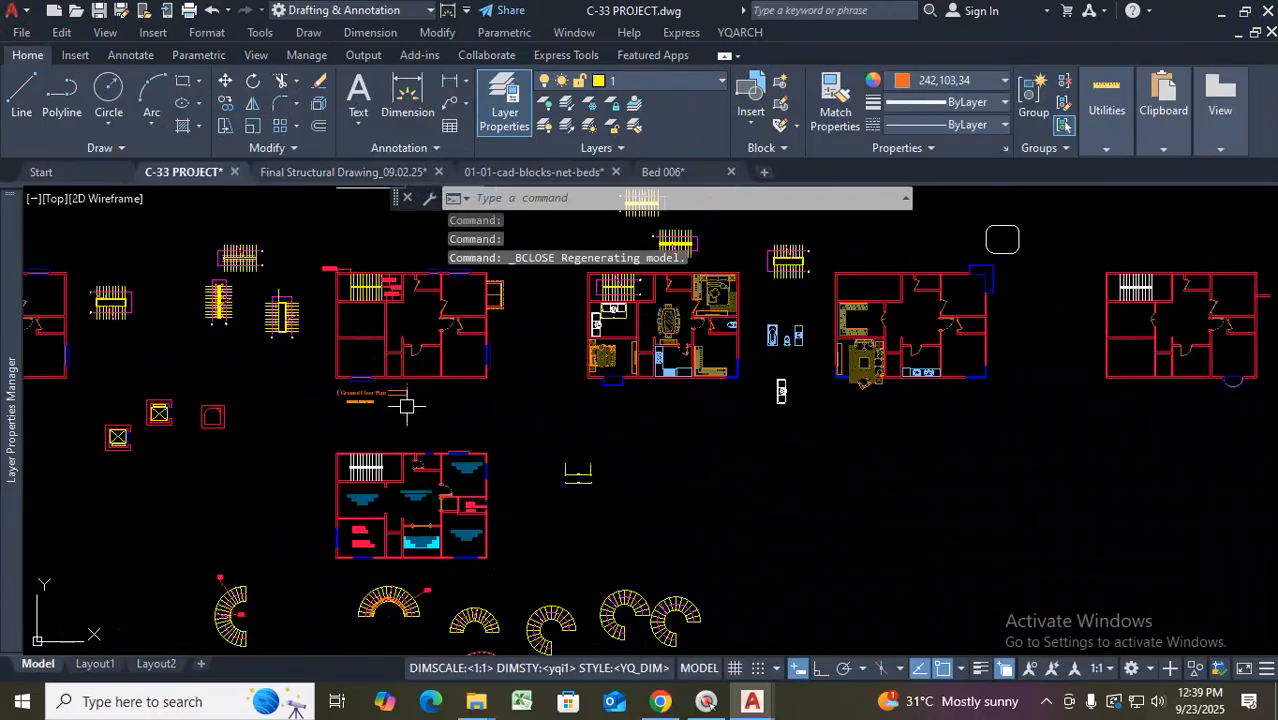
pyautogui.scroll(5, 363, 302)
pyautogui.click(291, 322)
pyautogui.click(275, 358)
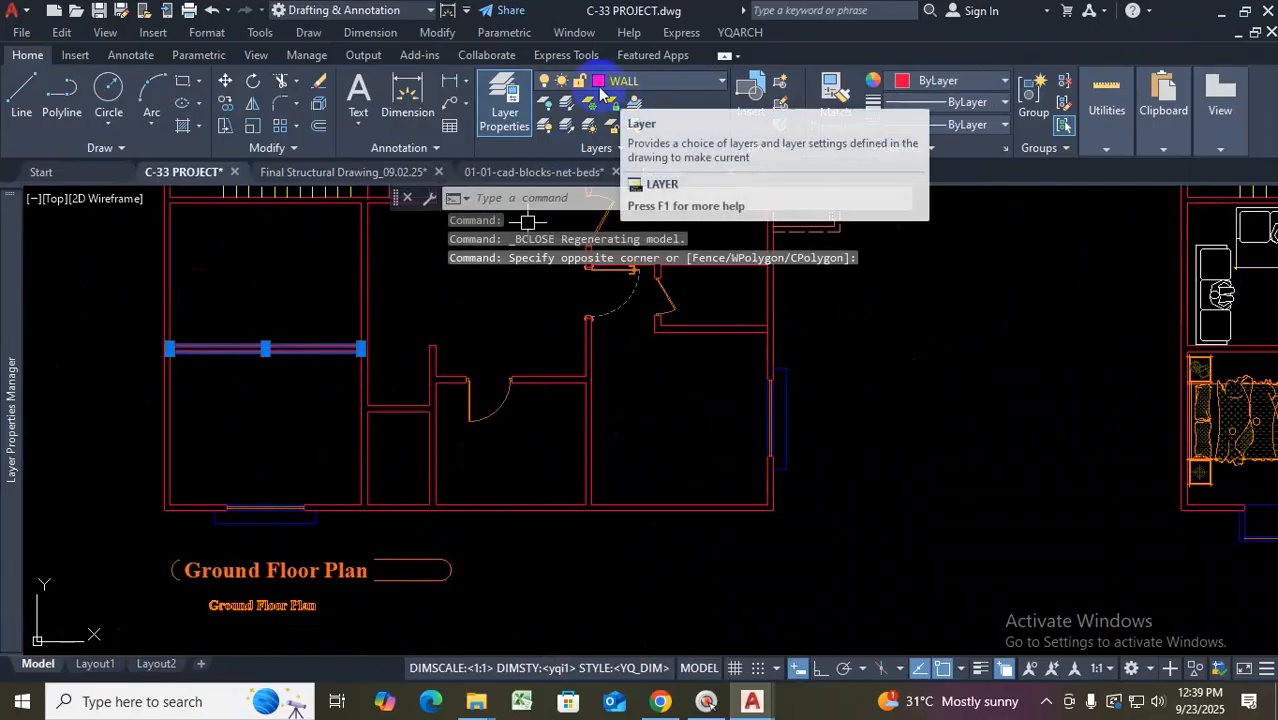
pyautogui.click(975, 90)
pyautogui.click(941, 171)
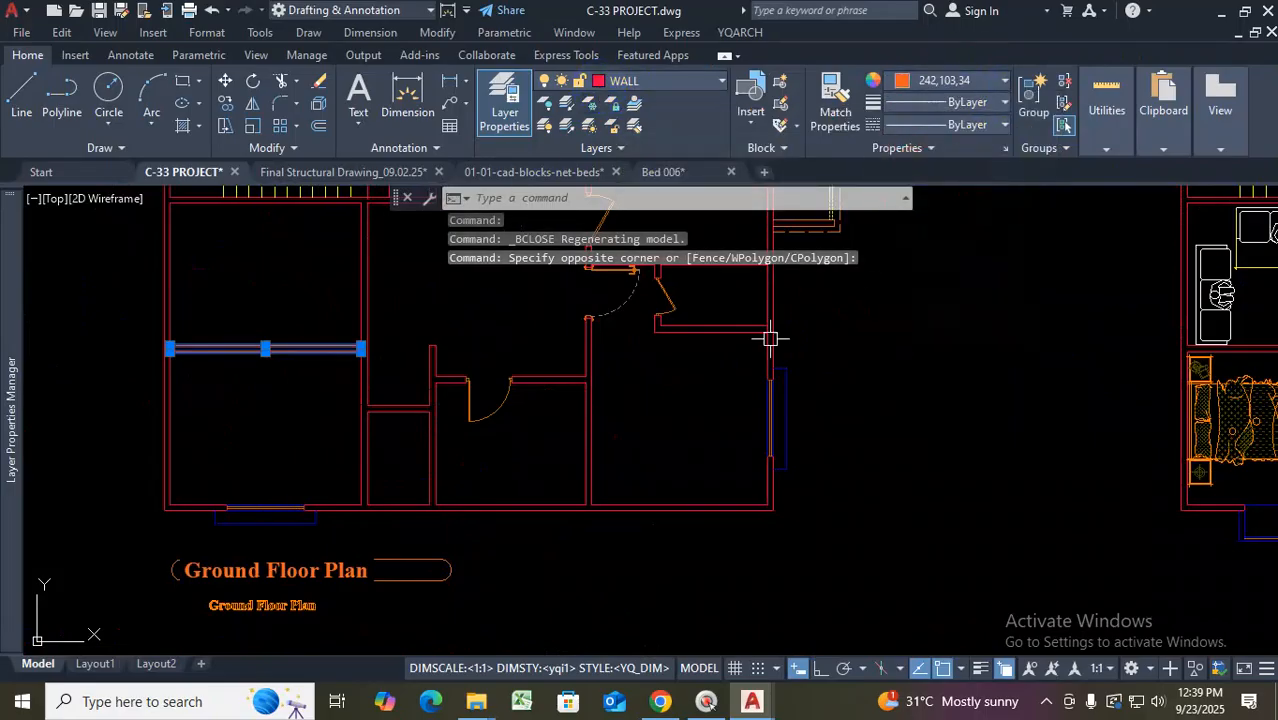
pyautogui.press('Escape')
pyautogui.scroll(2, 275, 388)
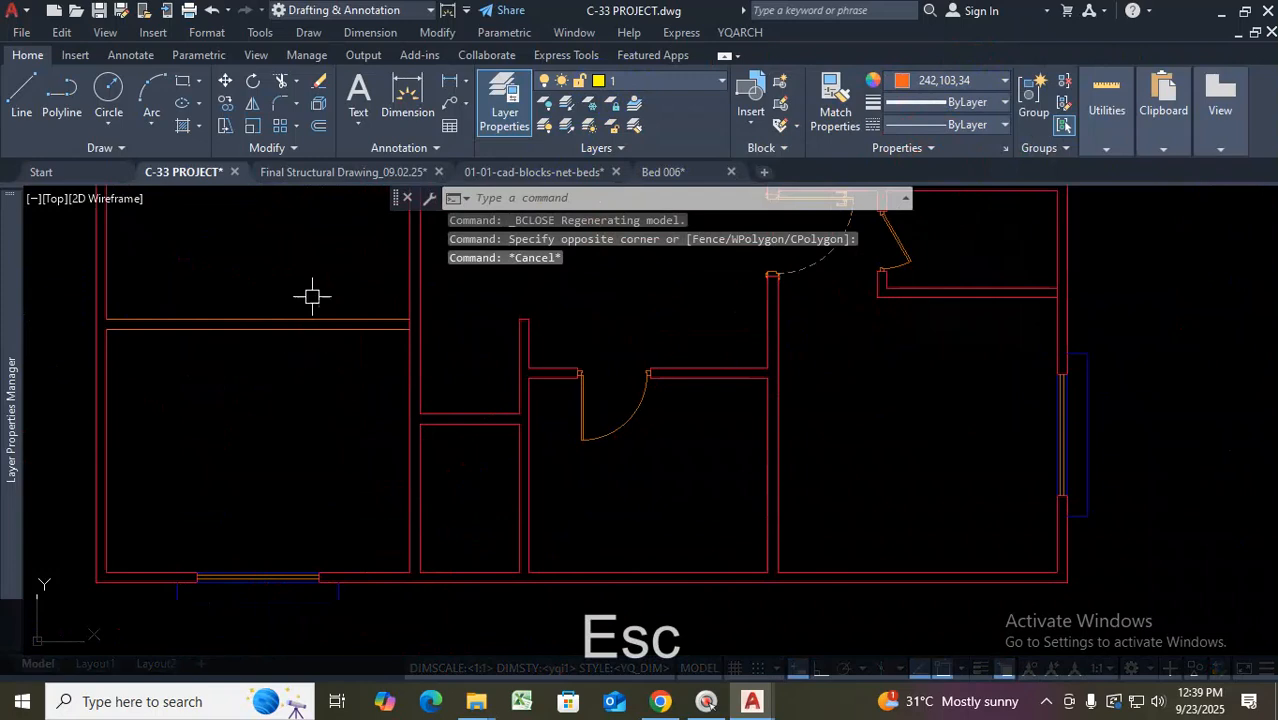
# Check the layer assigned to the two recoloured partition wall lines
pyautogui.click(324, 258)
pyautogui.click(290, 383)
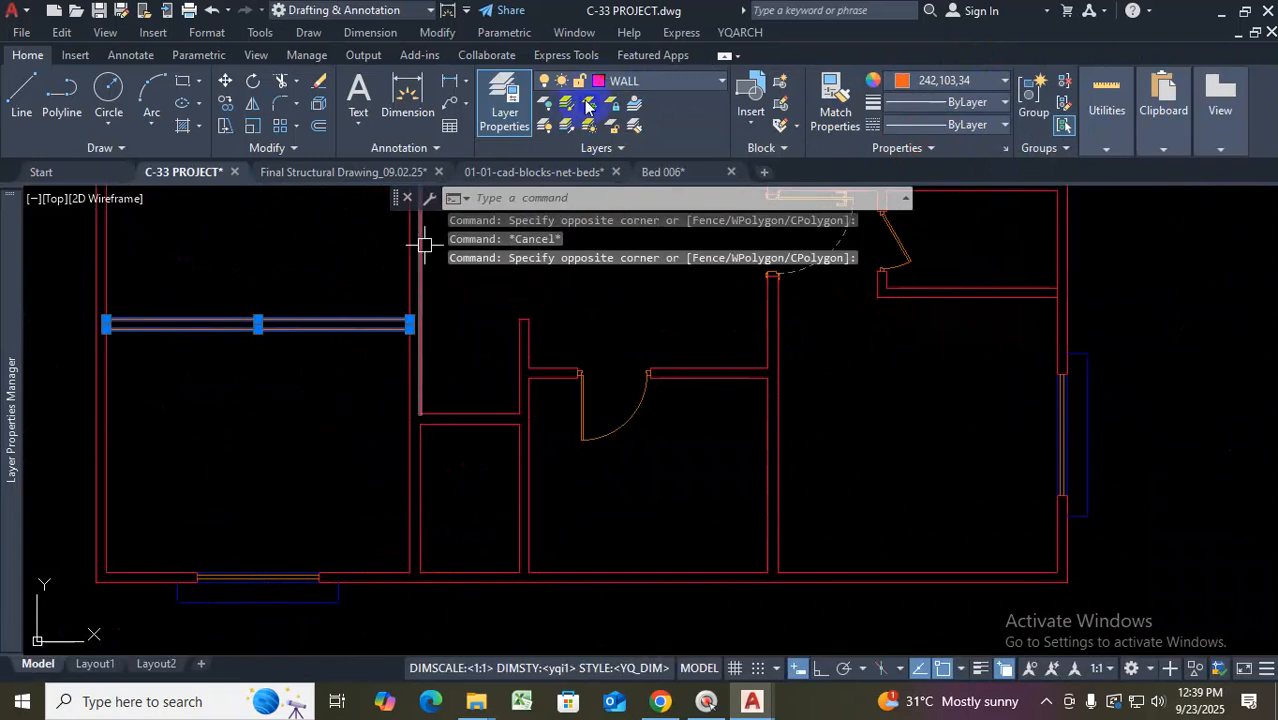
pyautogui.press('Escape')
# Check the layer of the bed in the furnished floor plan and open its block definition in the Block Editor
pyautogui.scroll(-6, 508, 348)
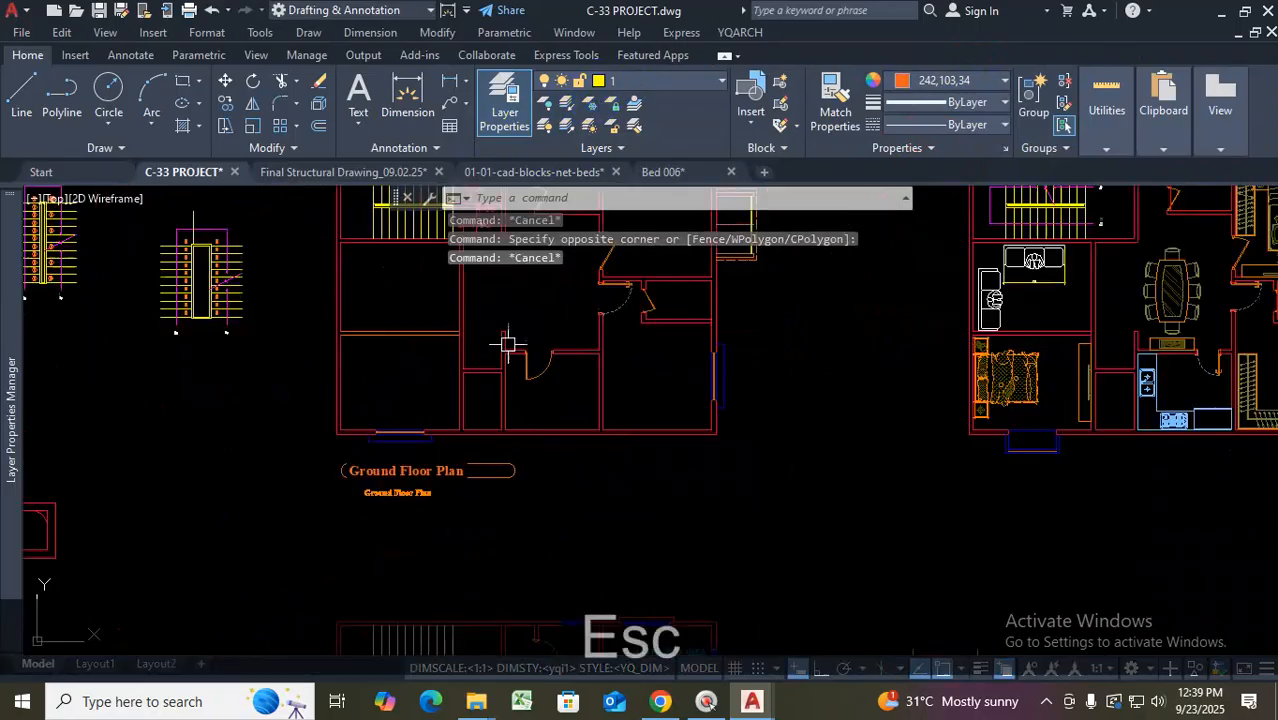
pyautogui.scroll(-6, 650, 441)
pyautogui.scroll(6, 773, 405)
pyautogui.scroll(10, 493, 428)
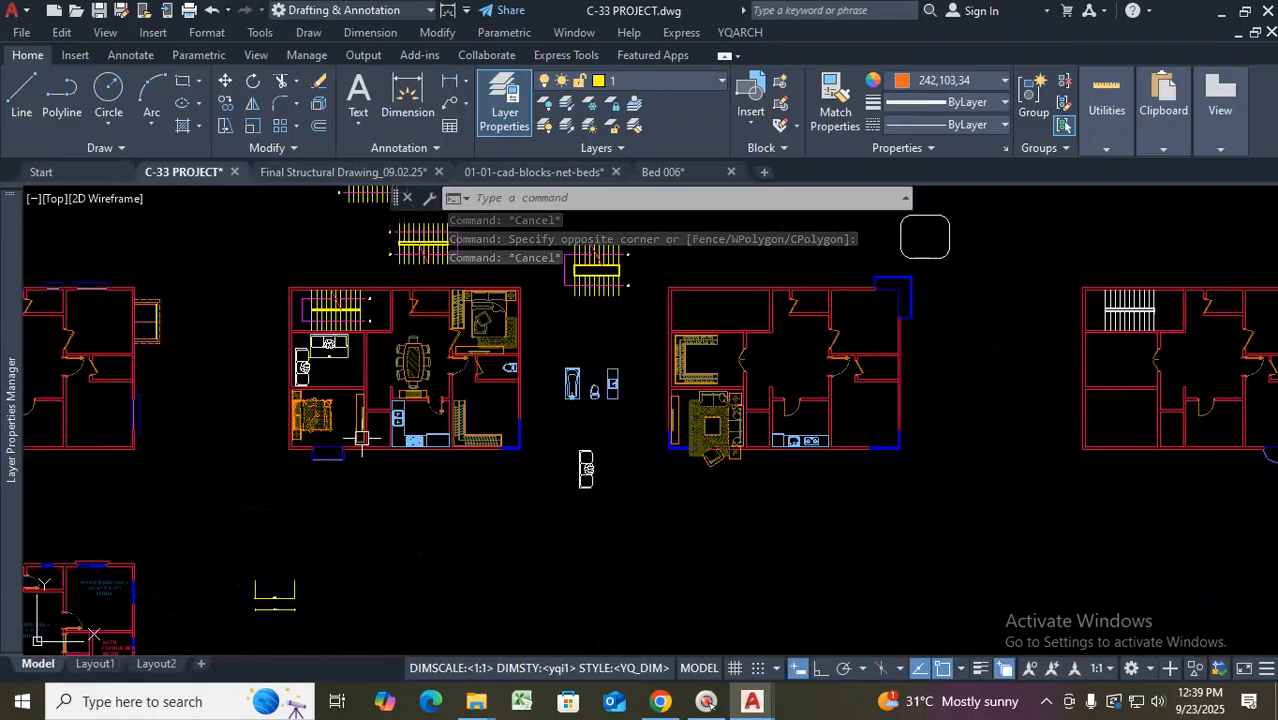
pyautogui.click(292, 385)
pyautogui.click(647, 85)
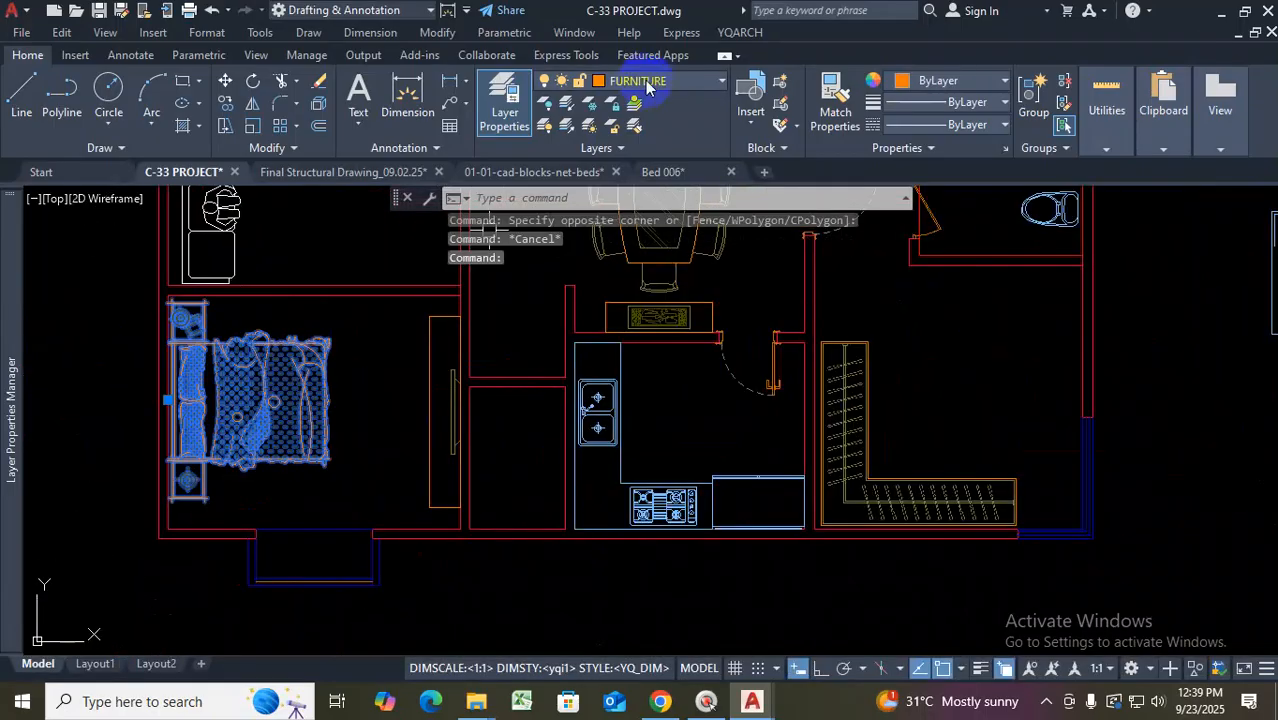
pyautogui.doubleClick(289, 387)
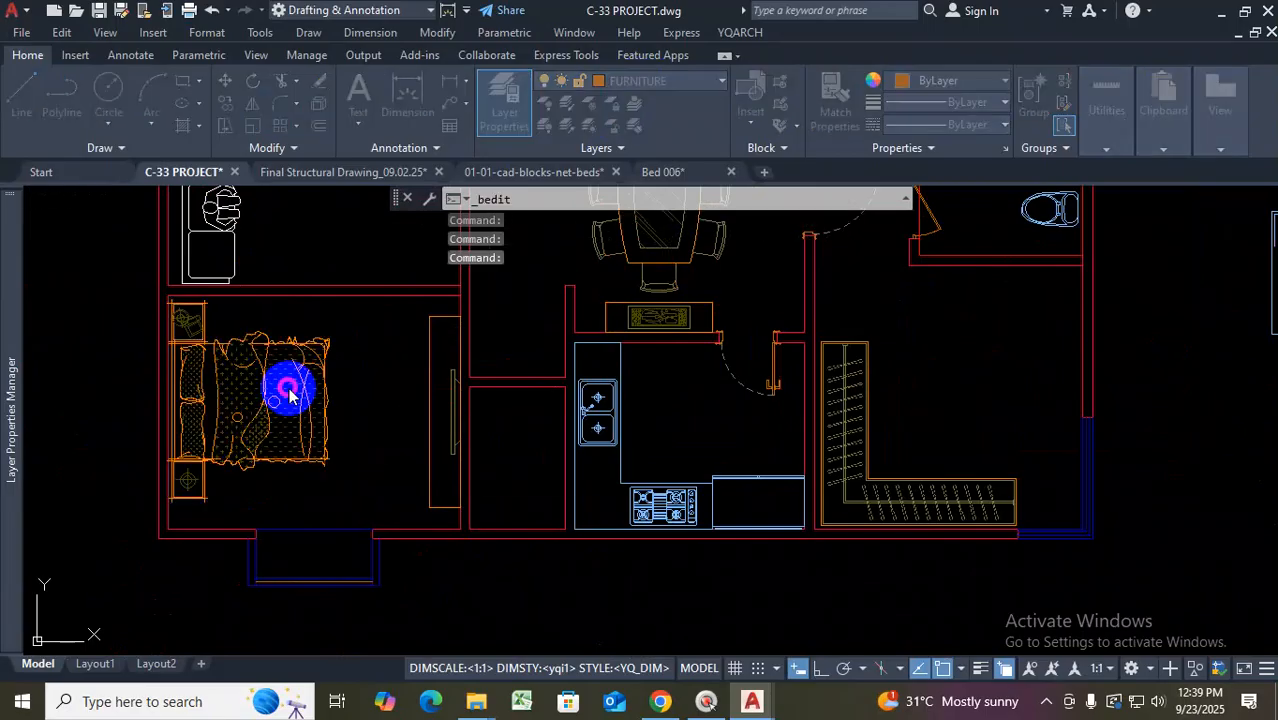
pyautogui.click(630, 474)
# Change the colour of the two small circles on the bed's blanket to blue
pyautogui.scroll(10, 690, 430)
pyautogui.scroll(2, 726, 440)
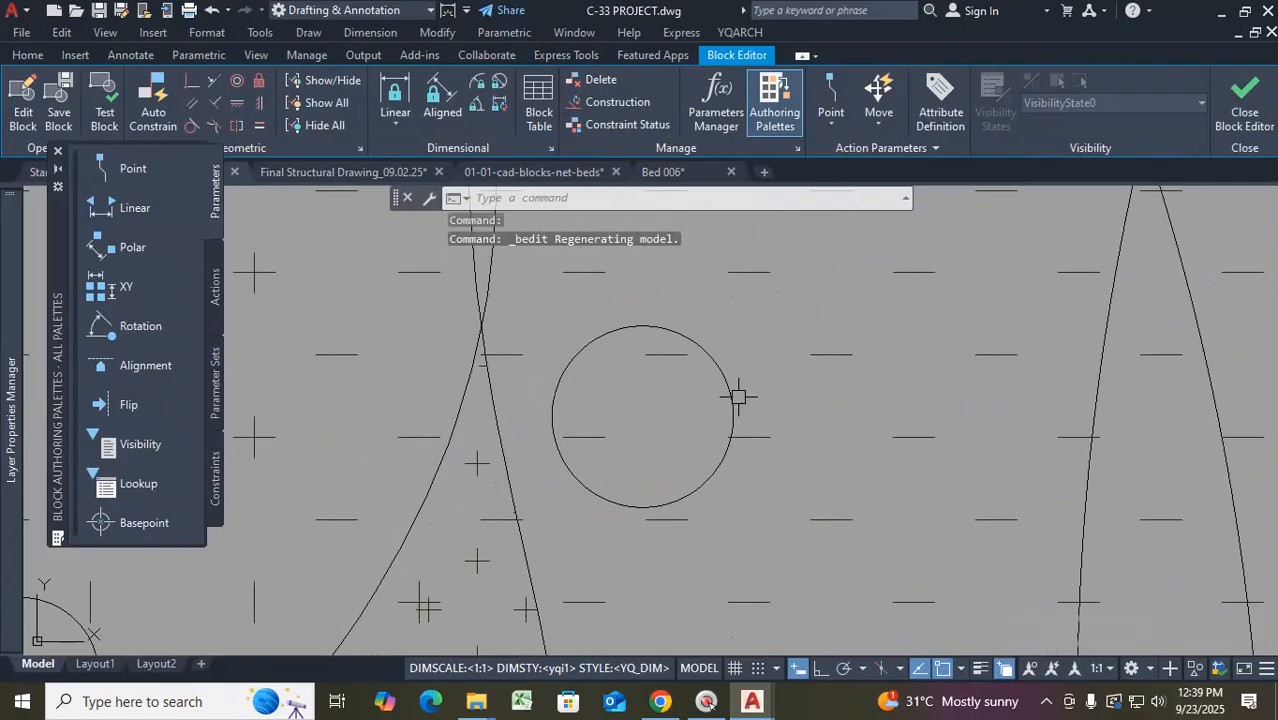
pyautogui.click(734, 400)
pyautogui.scroll(-4, 806, 402)
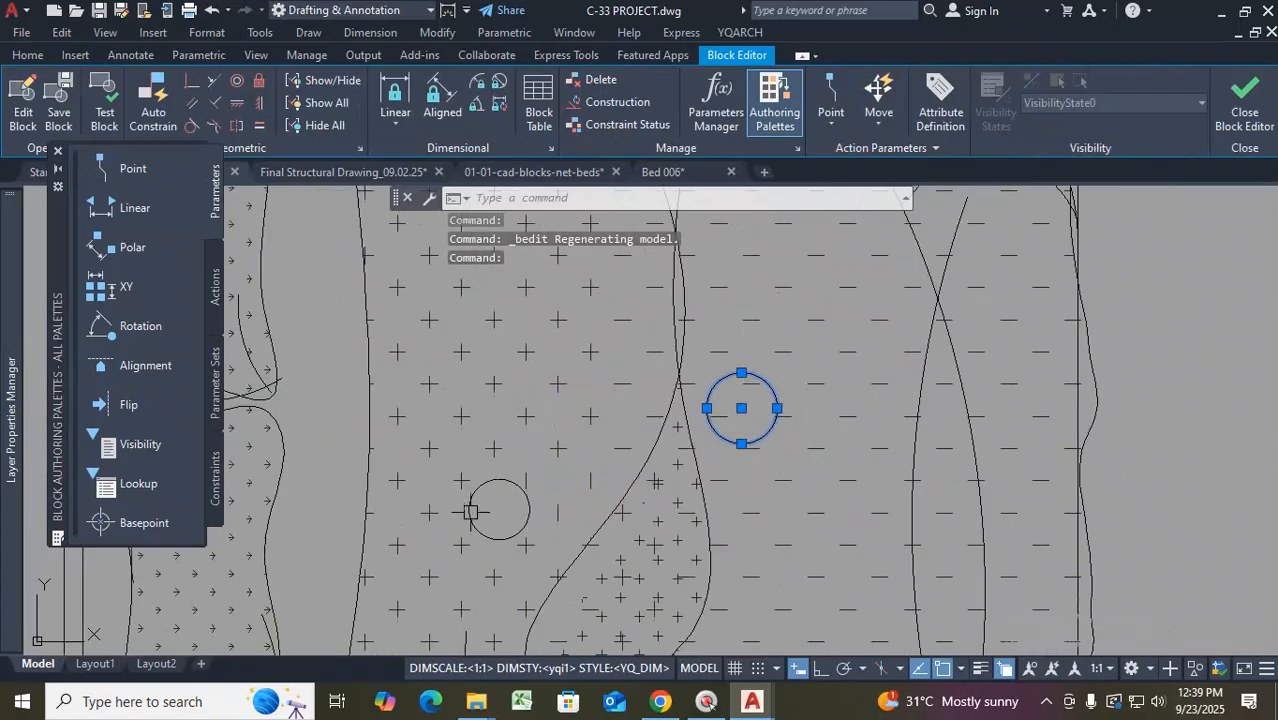
pyautogui.click(470, 512)
pyautogui.scroll(-5, 634, 474)
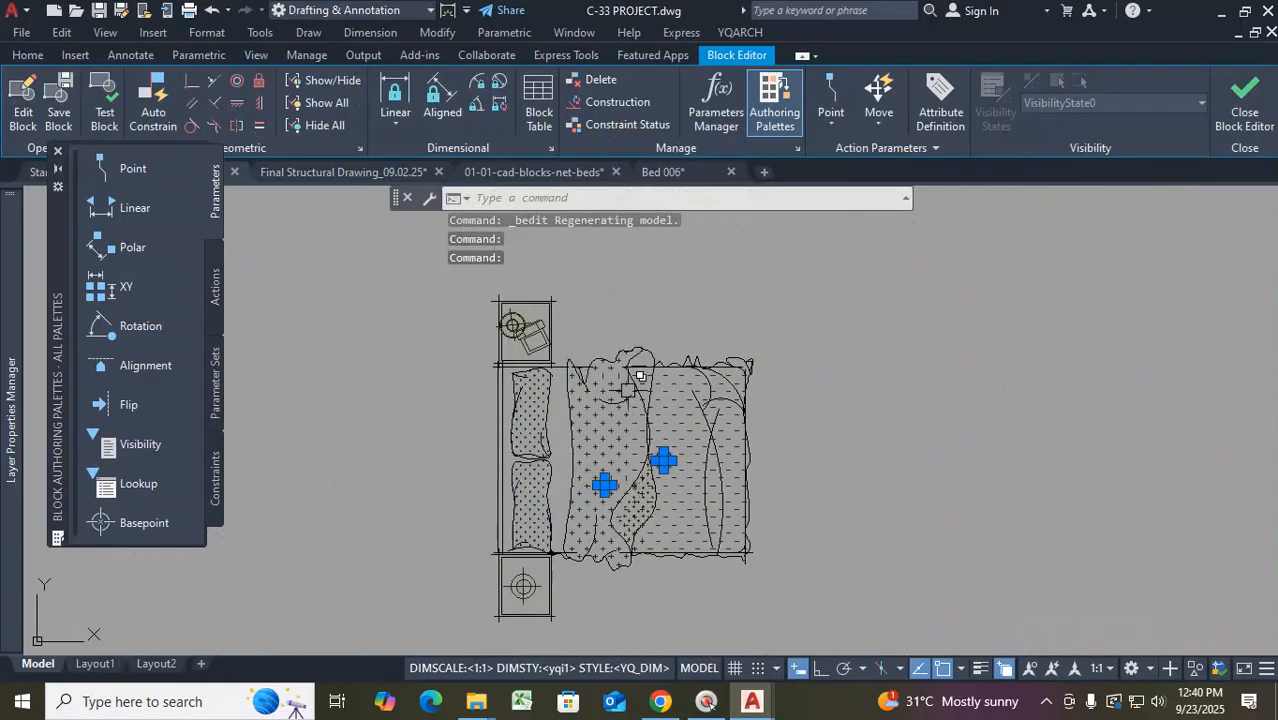
pyautogui.click(28, 54)
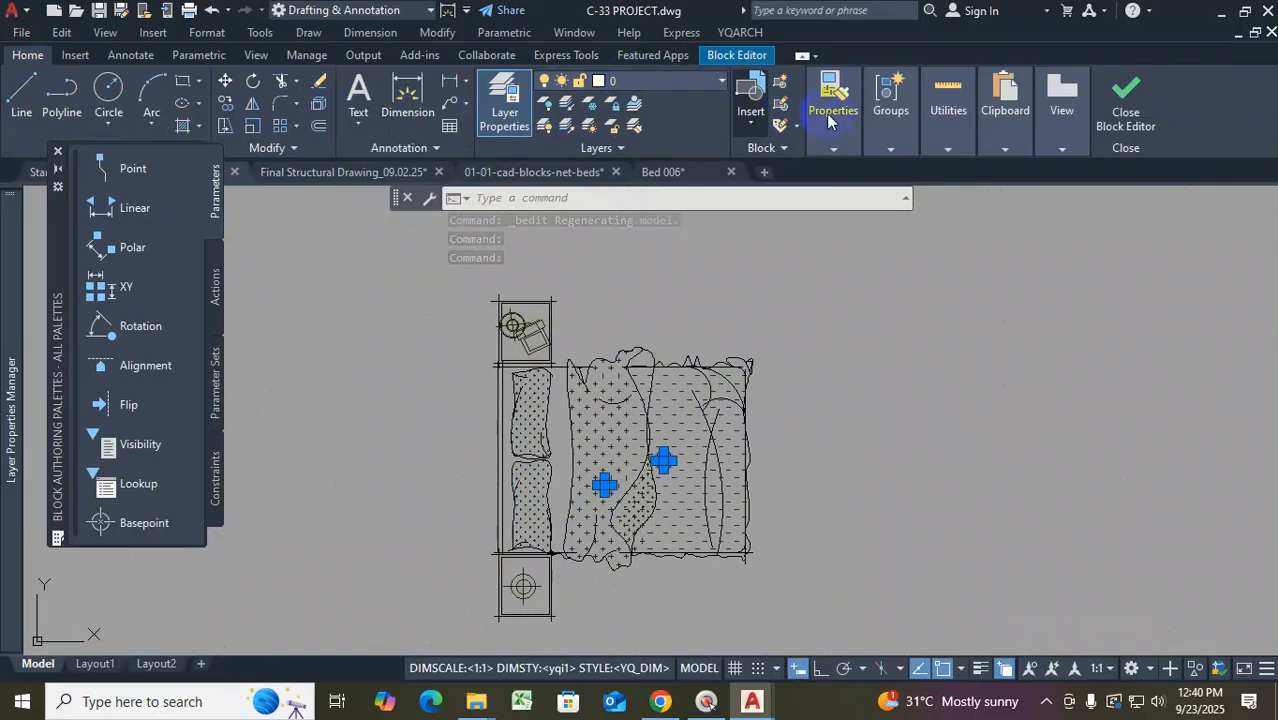
pyautogui.click(846, 148)
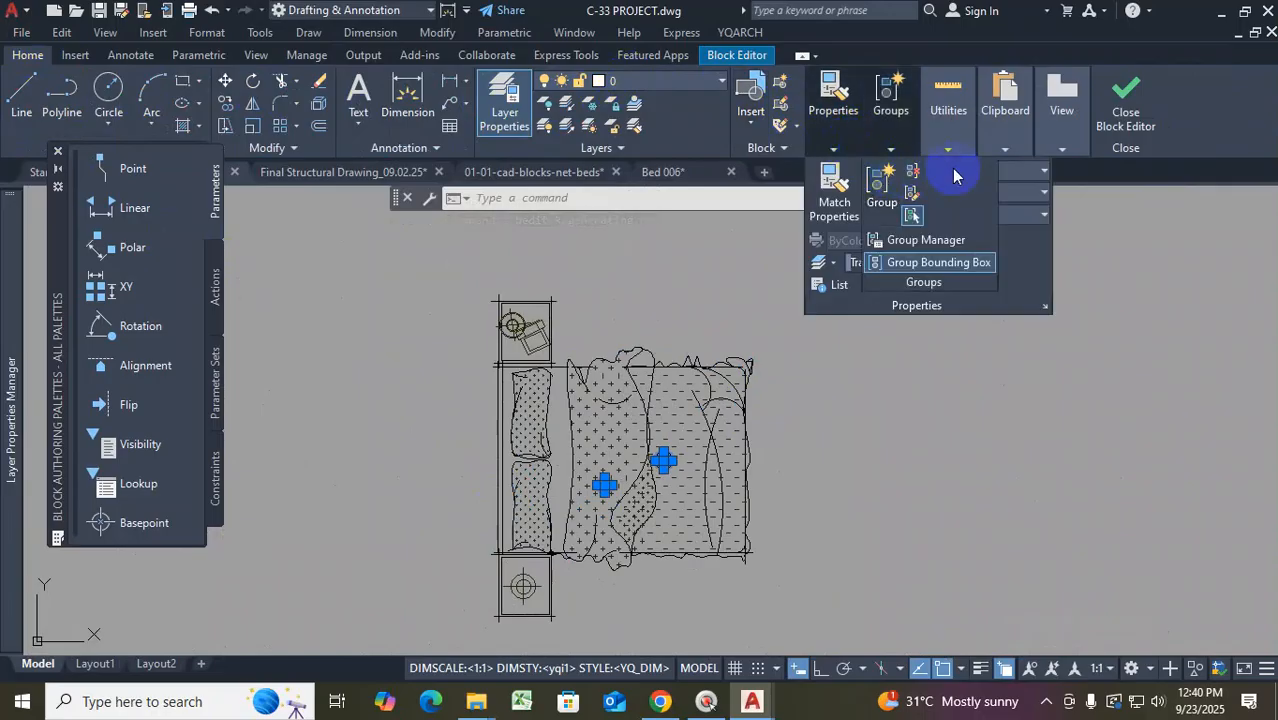
pyautogui.click(1013, 171)
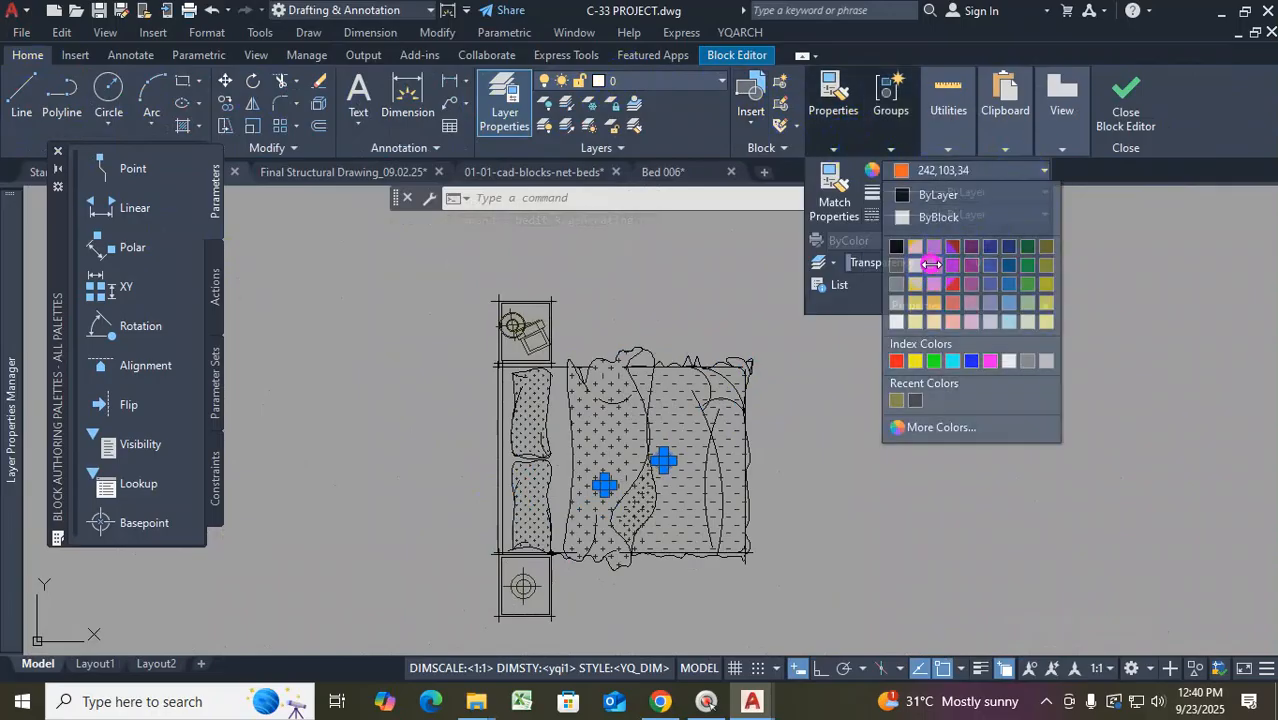
pyautogui.click(950, 264)
pyautogui.click(1060, 148)
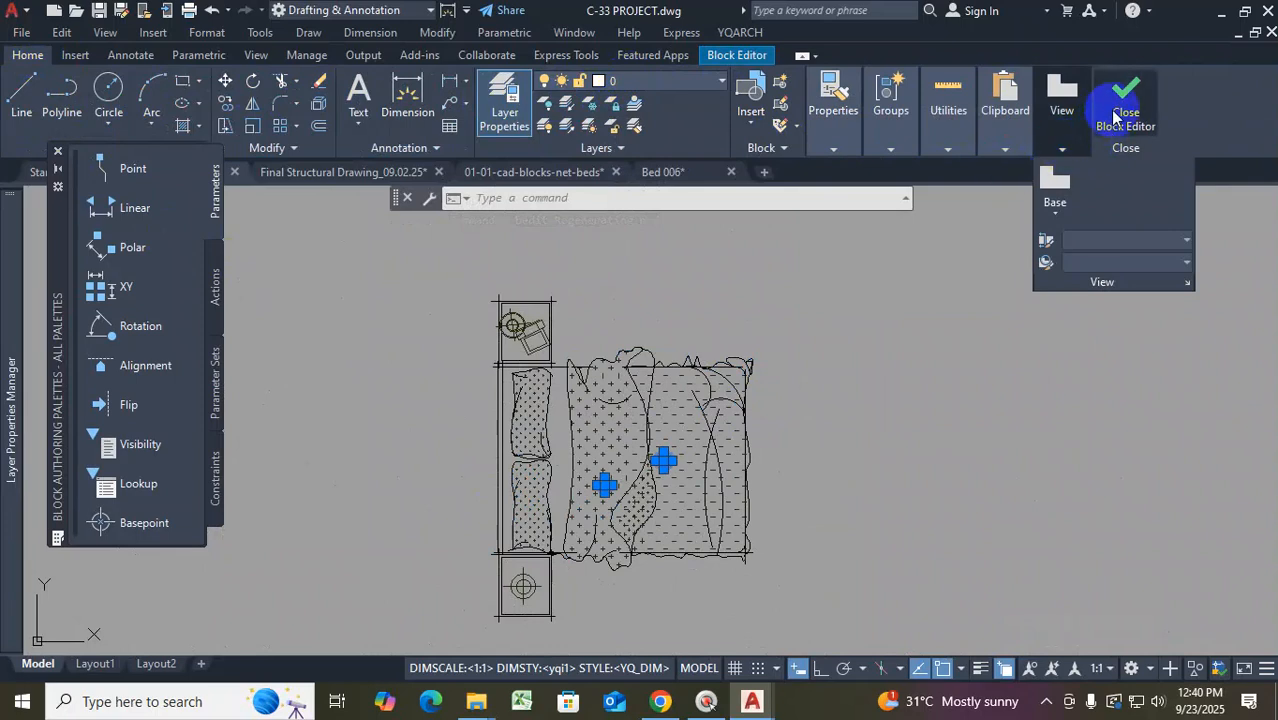
pyautogui.moveTo(830, 140)
pyautogui.click(966, 172)
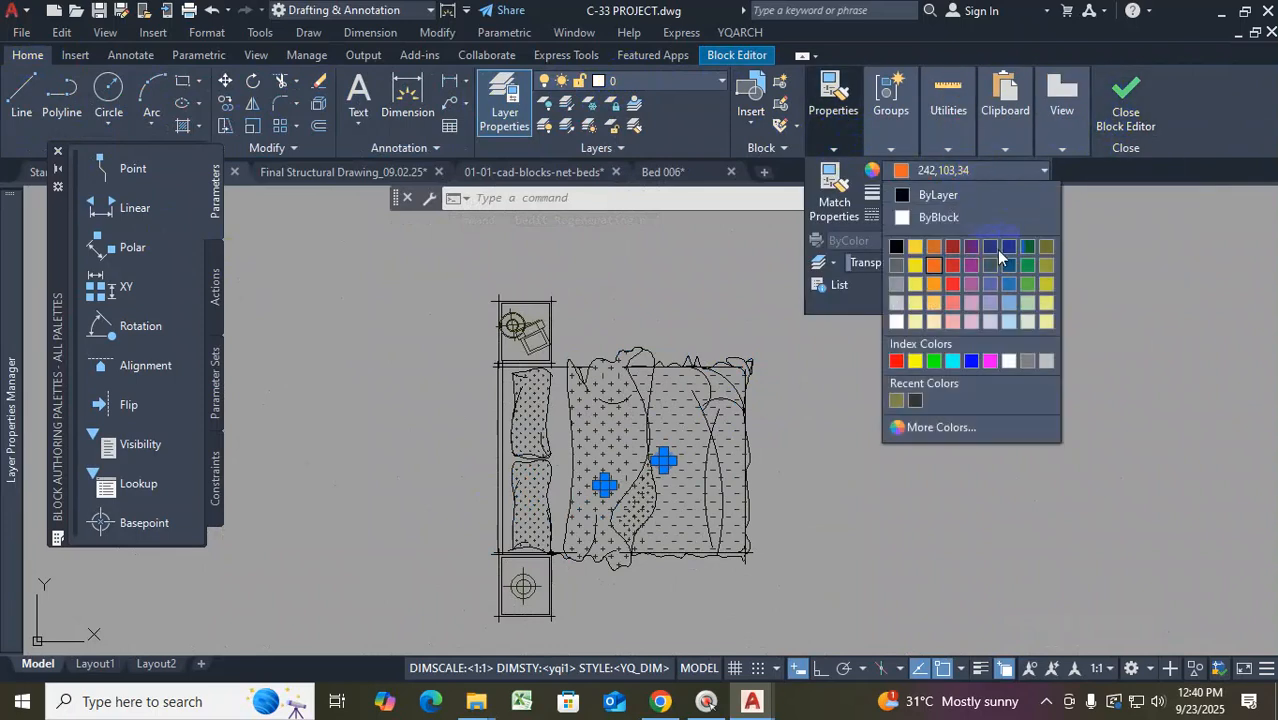
# Close the Block Editor, saving the block changes, and inspect the blanket circles on the bed in the floor plan
pyautogui.click(1125, 110)
pyautogui.click(596, 313)
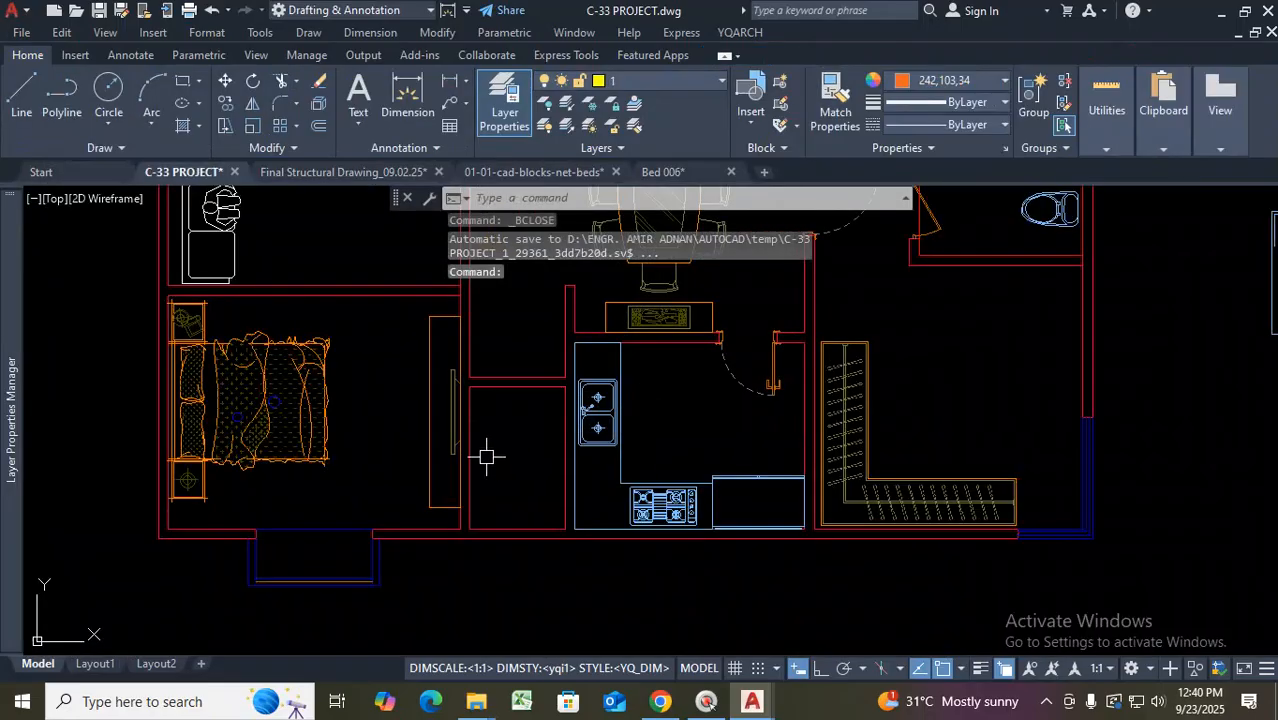
pyautogui.scroll(-1, 487, 457)
pyautogui.scroll(10, 407, 437)
pyautogui.scroll(-5, 407, 437)
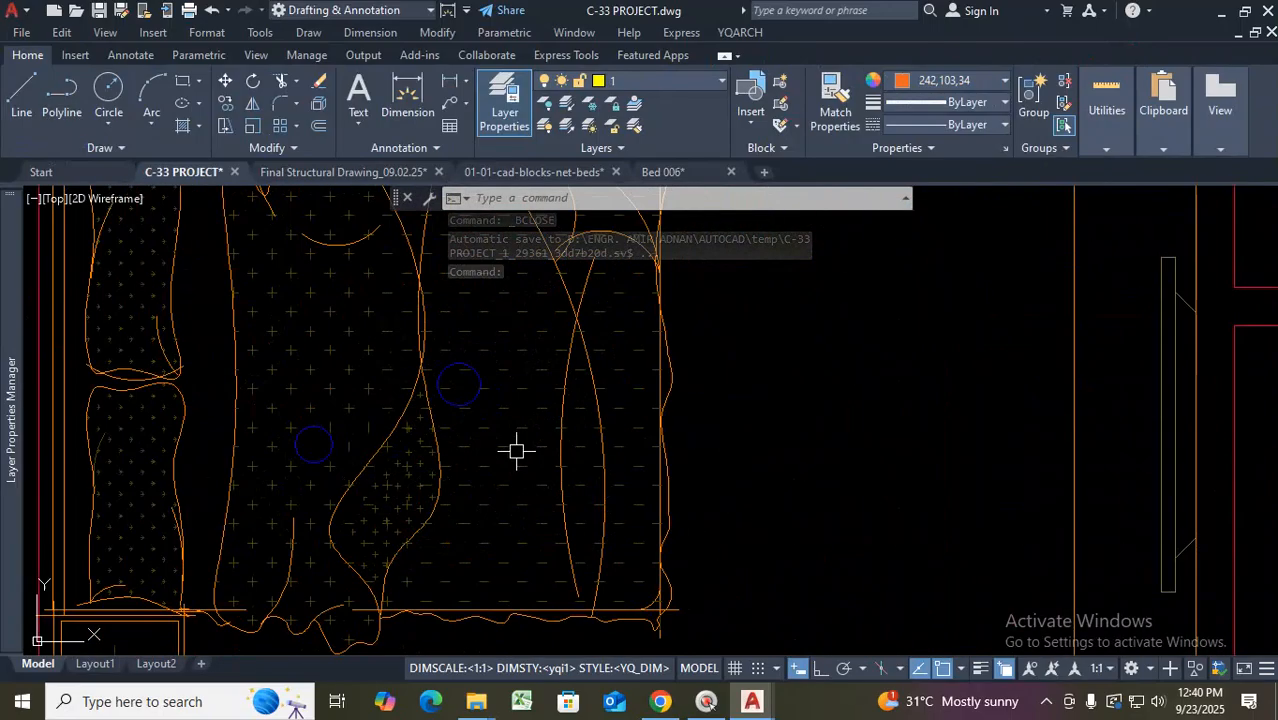
# Look over the floor plans and examine the blanket circles on the bed in the furnished plan
pyautogui.scroll(-5, 516, 451)
pyautogui.scroll(-4, 850, 497)
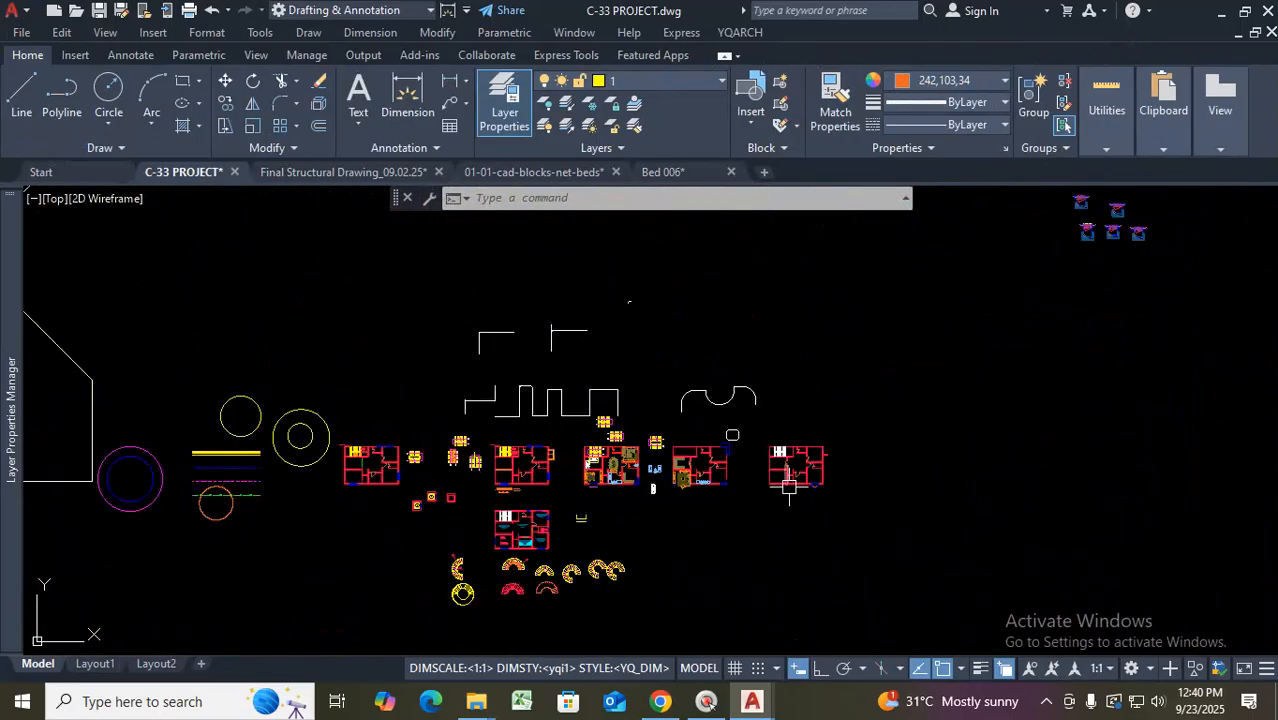
pyautogui.scroll(6, 789, 487)
pyautogui.scroll(-4, 614, 474)
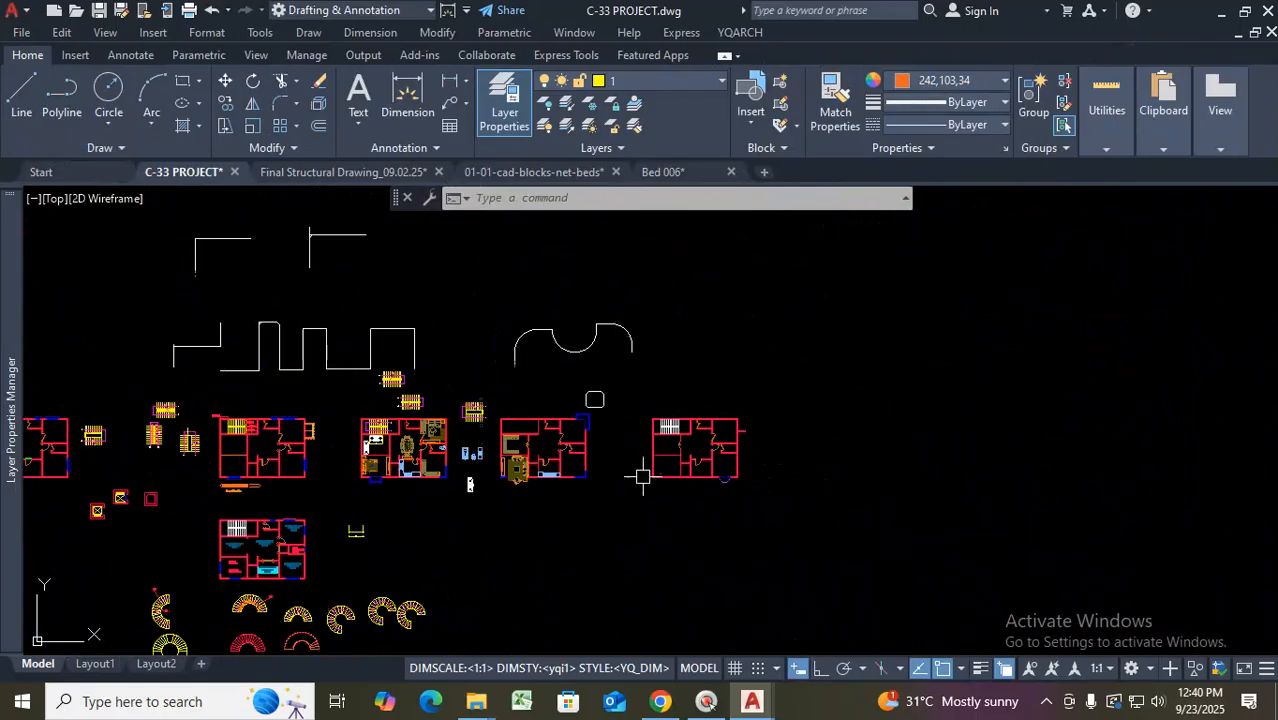
pyautogui.scroll(3, 1020, 193)
pyautogui.scroll(-10, 905, 347)
pyautogui.scroll(8, 701, 499)
pyautogui.scroll(4, 701, 499)
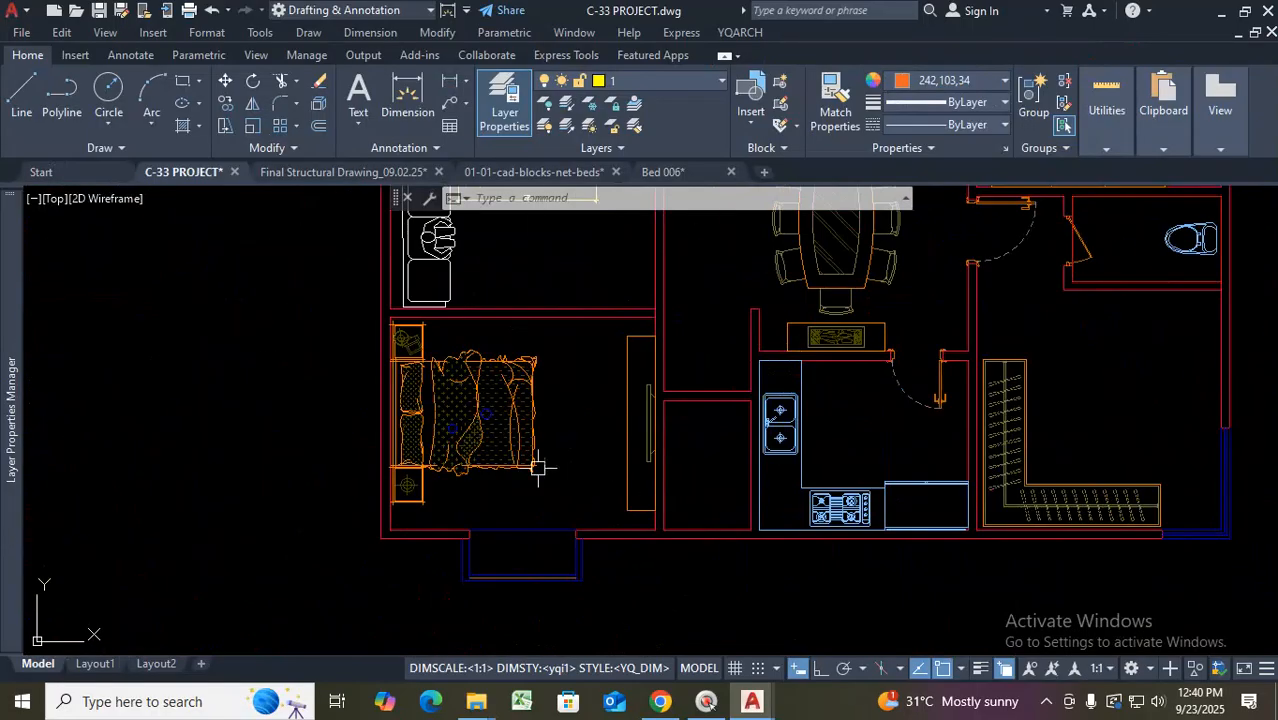
pyautogui.scroll(2, 474, 432)
pyautogui.scroll(3, 410, 412)
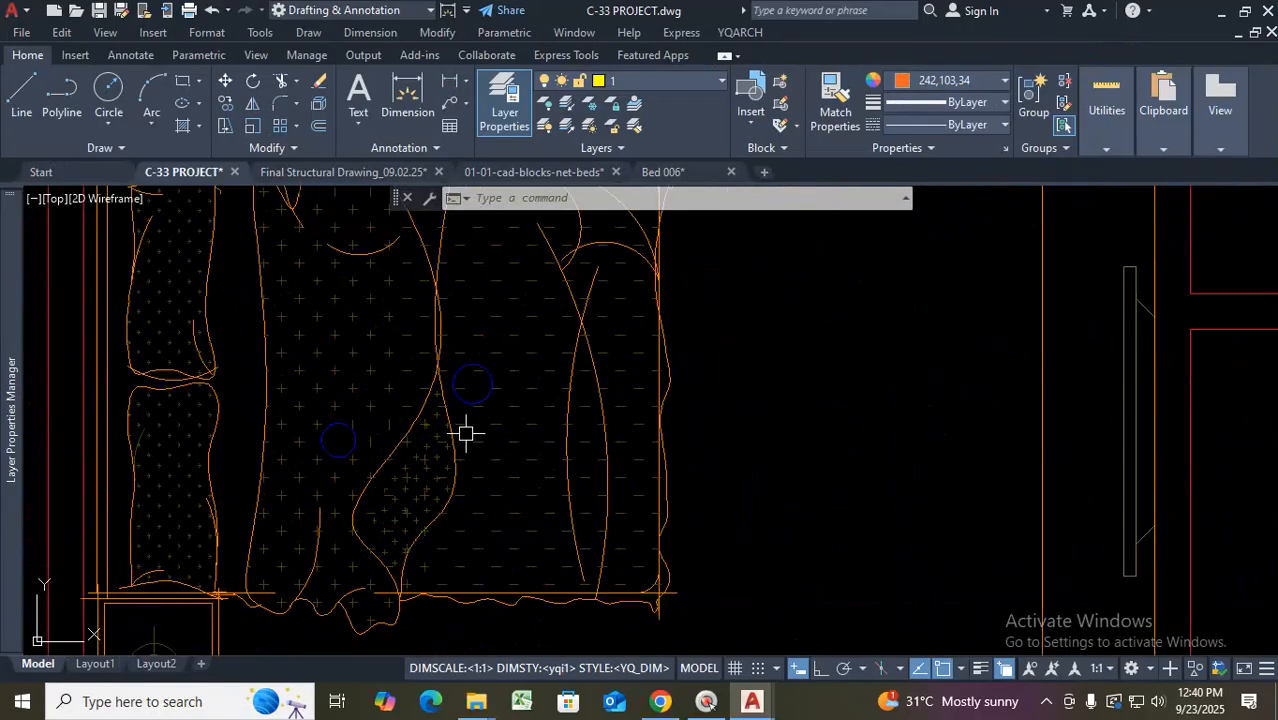
pyautogui.scroll(-2, 470, 430)
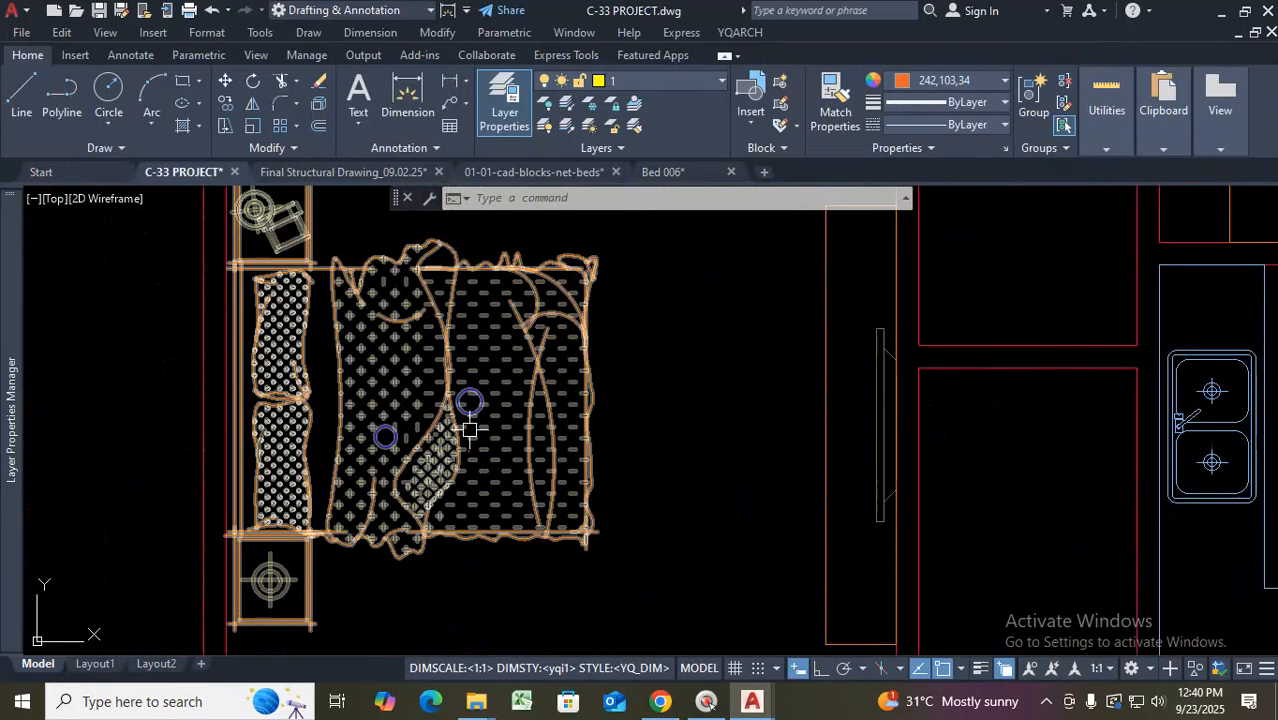
pyautogui.scroll(-5, 573, 337)
pyautogui.scroll(3, 577, 332)
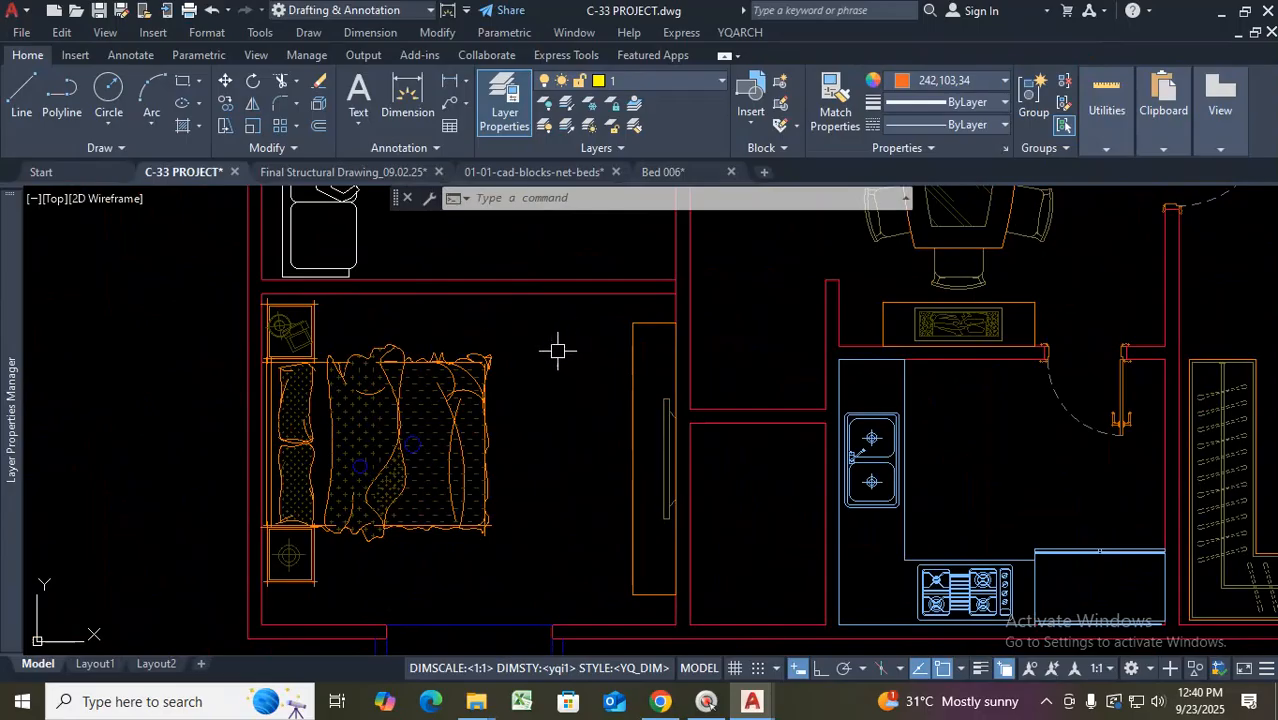
pyautogui.scroll(-5, 558, 350)
pyautogui.scroll(6, 505, 395)
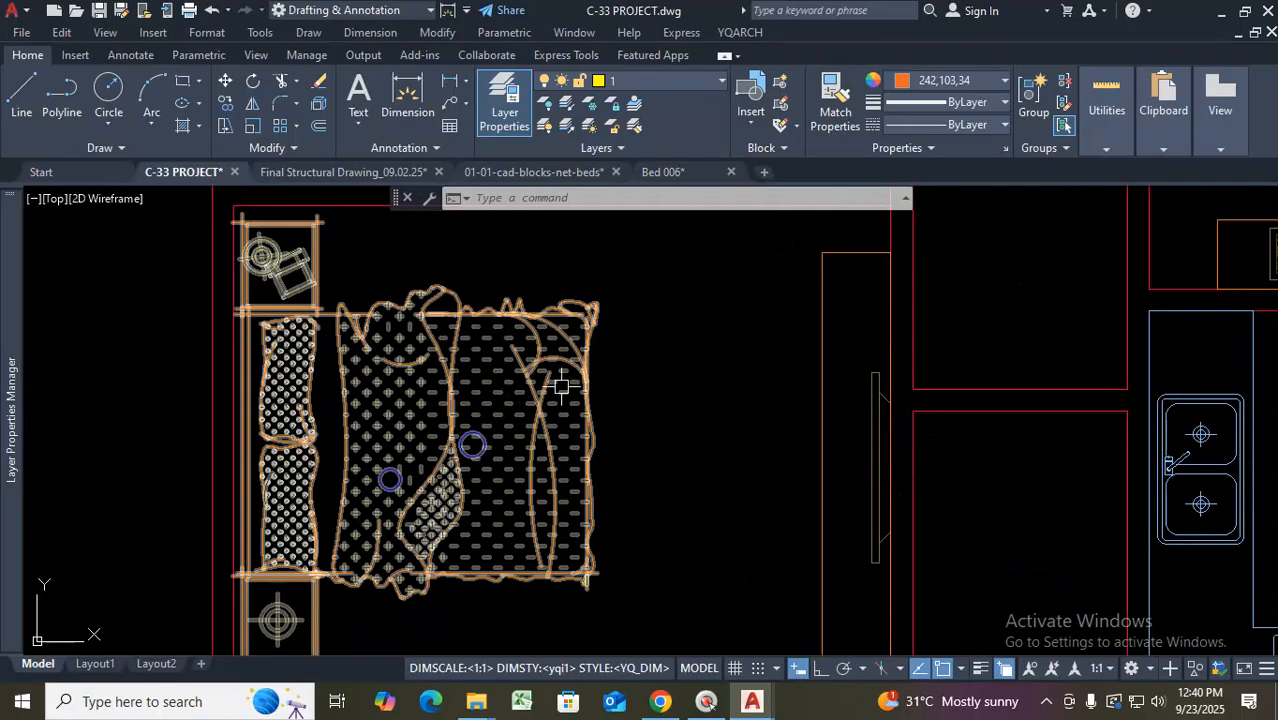
pyautogui.scroll(-5, 514, 400)
pyautogui.scroll(3, 432, 378)
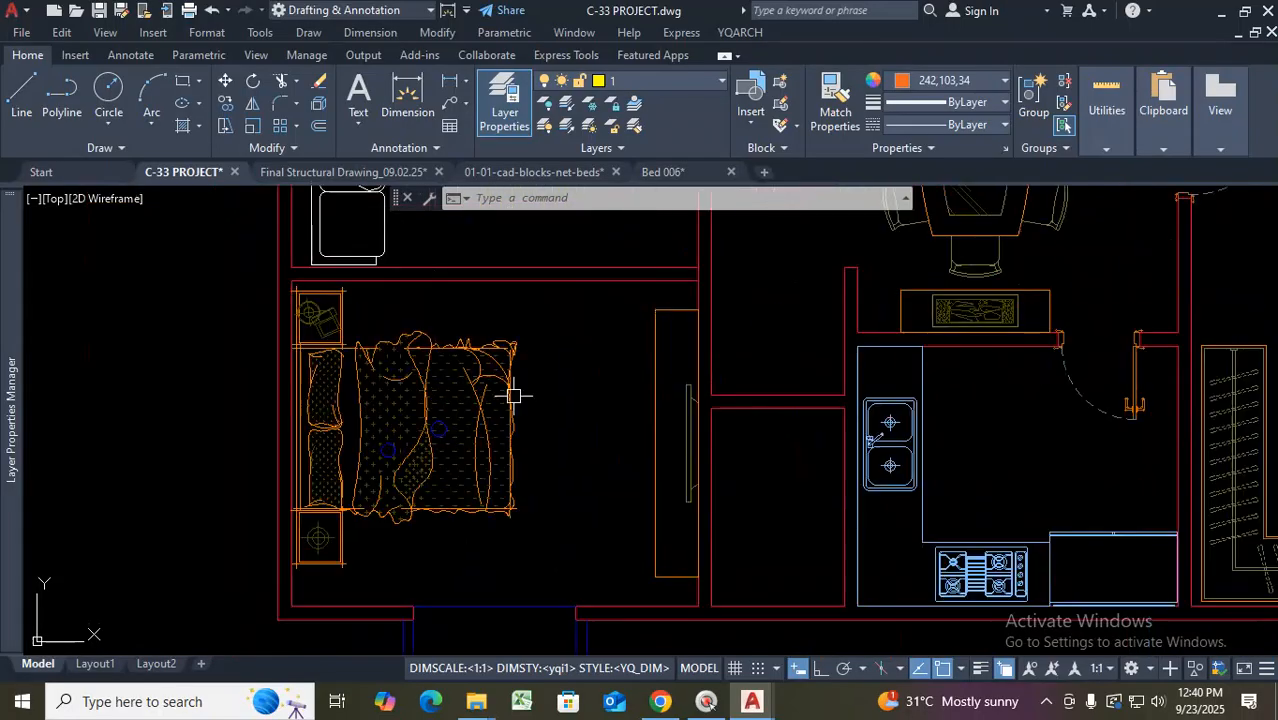
# Open the block definition yq_bed_03 from the furnished plan's bed in the Block Editor
pyautogui.doubleClick(432, 378)
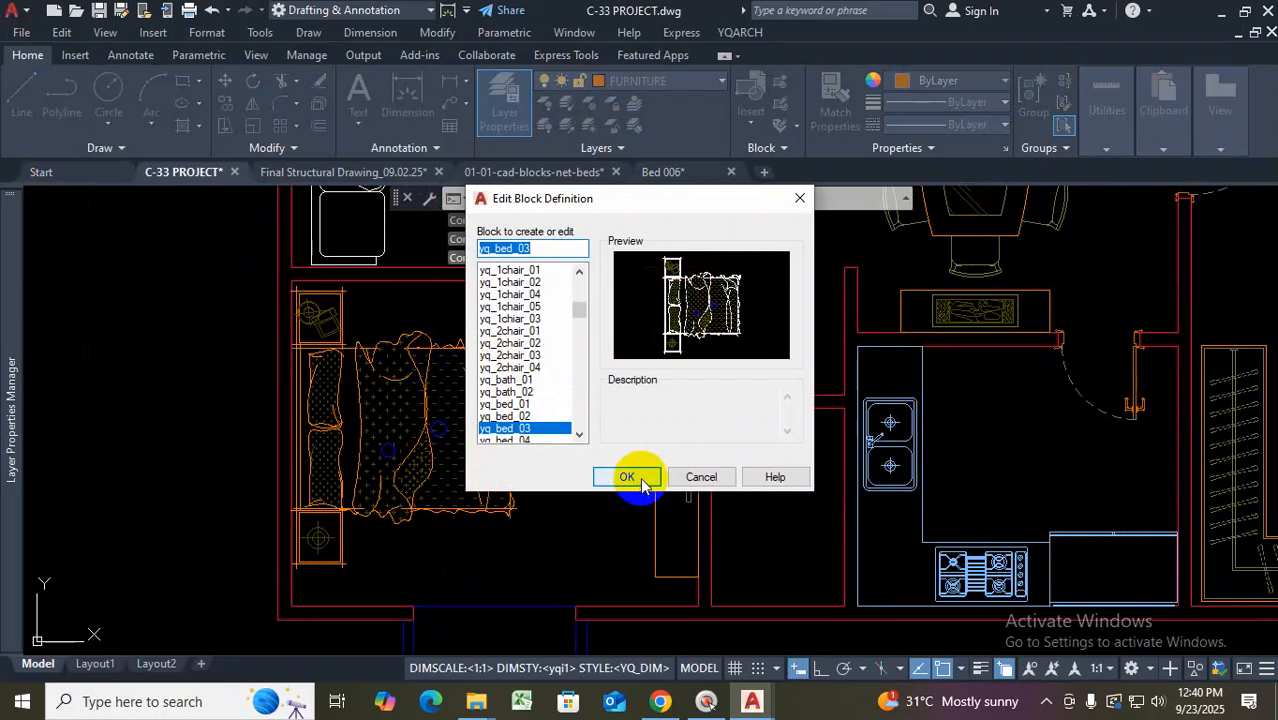
pyautogui.click(636, 478)
pyautogui.scroll(4, 650, 395)
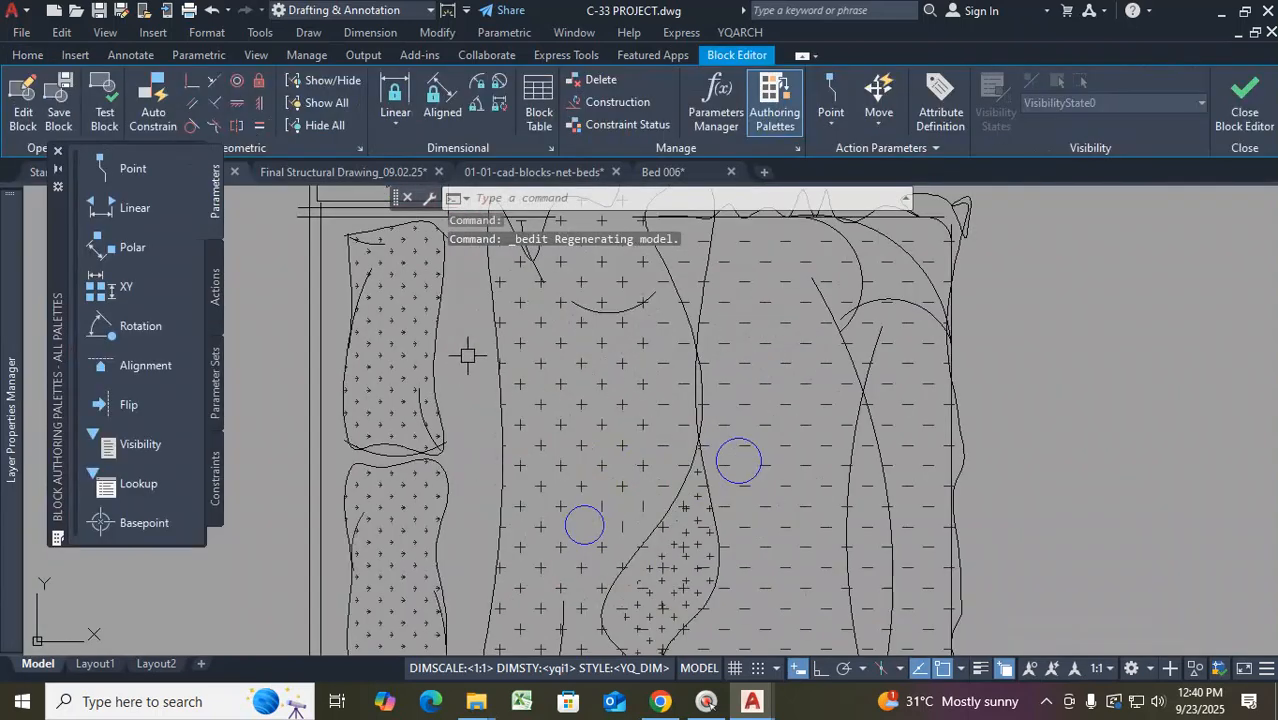
pyautogui.scroll(-4, 467, 355)
pyautogui.scroll(5, 446, 320)
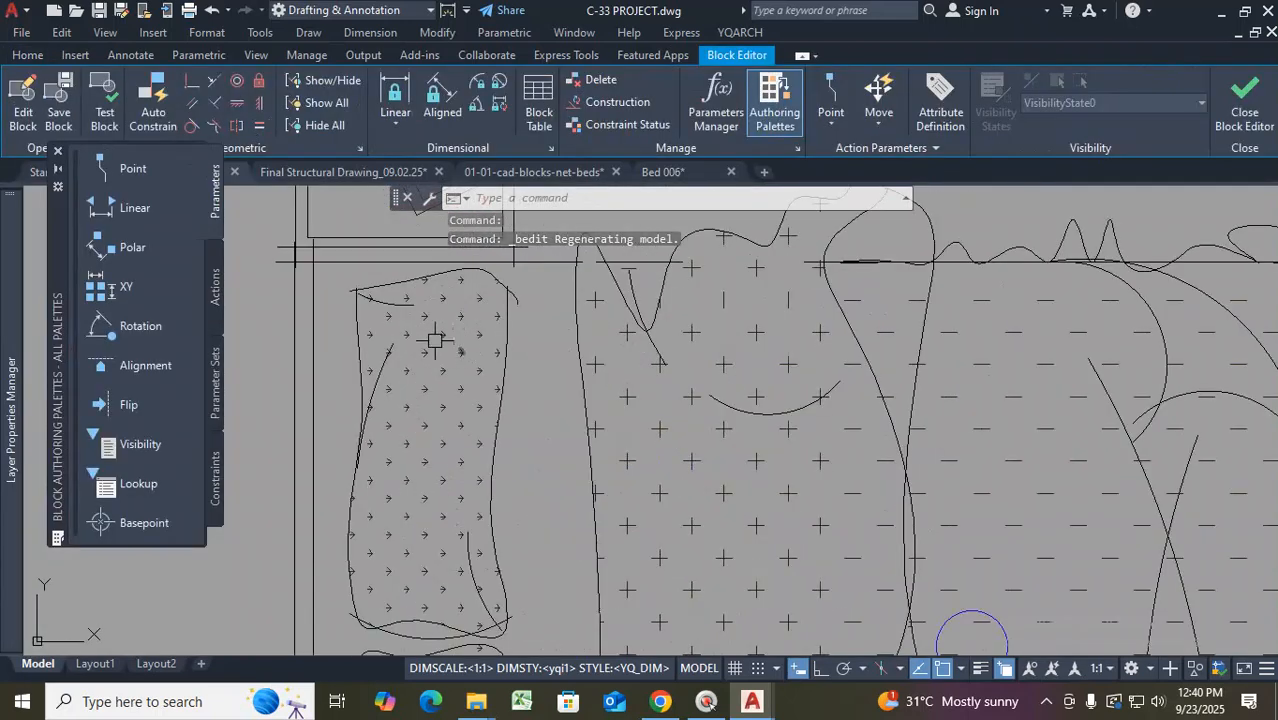
# Select the outlines, fold lines and hatch of the bed's upper pillow
pyautogui.click(335, 282)
pyautogui.scroll(-2, 500, 370)
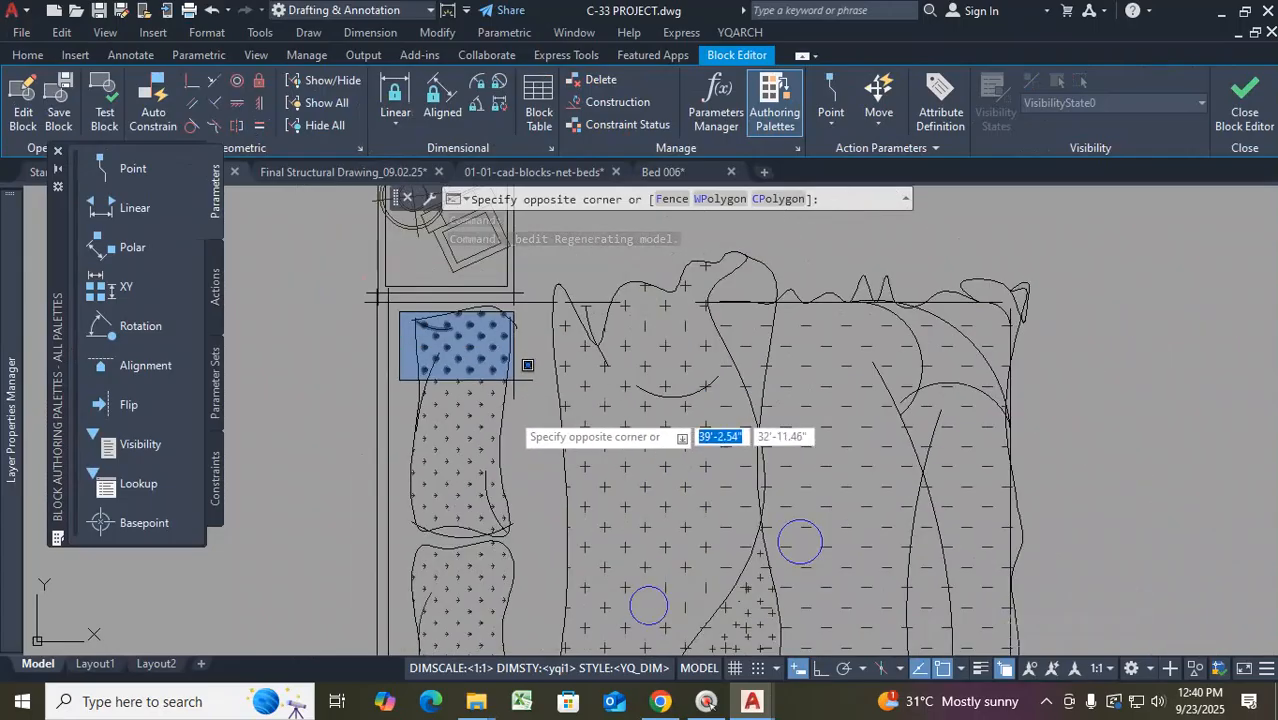
pyautogui.click(524, 546)
pyautogui.scroll(4, 500, 285)
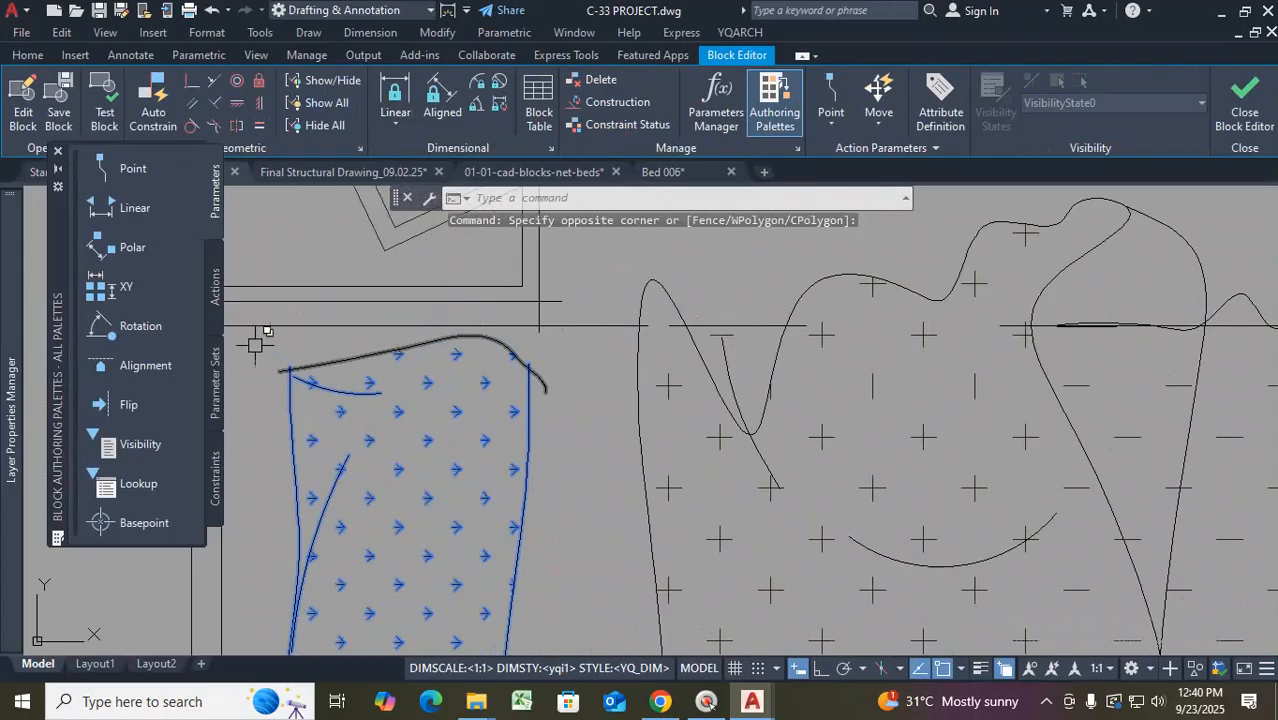
pyautogui.click(255, 345)
pyautogui.click(580, 425)
pyautogui.click(446, 383)
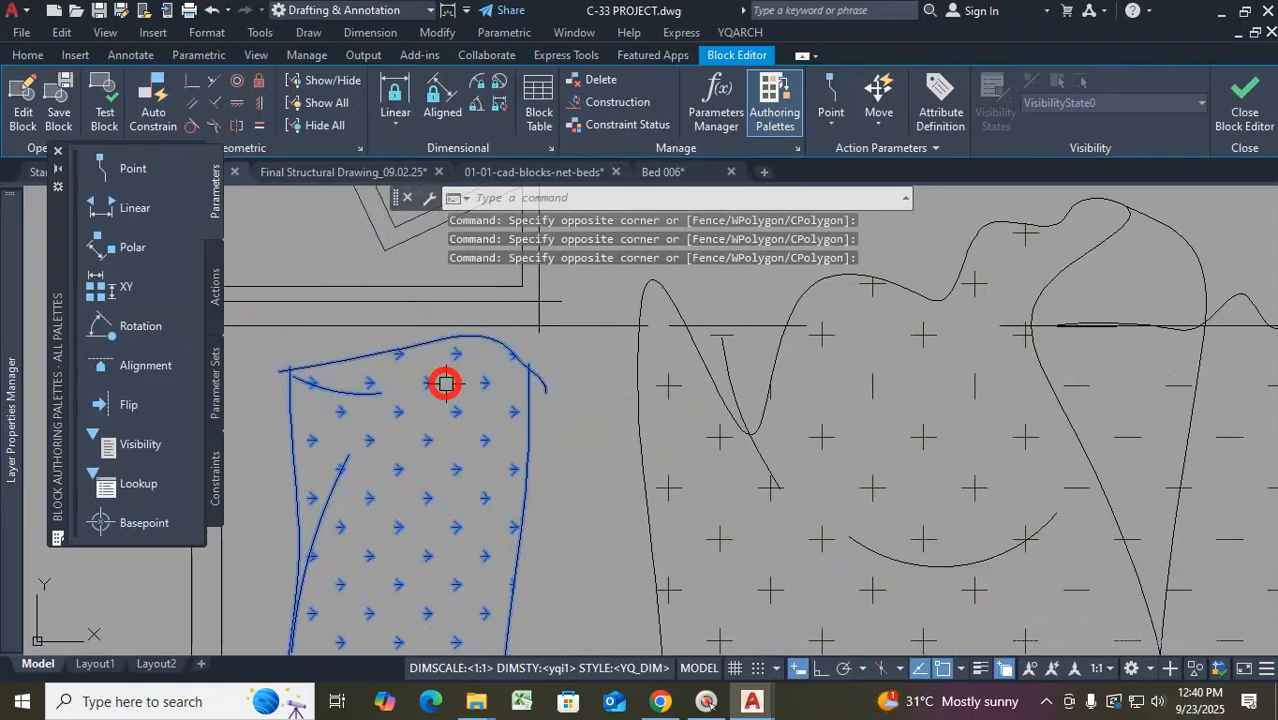
# Add the outlines and most of the hatch of the bed's lower pillow to the selection
pyautogui.scroll(-5, 583, 347)
pyautogui.moveTo(599, 545); pyautogui.dragTo(590, 468, button='middle')
pyautogui.scroll(2, 586, 465)
pyautogui.click(575, 336)
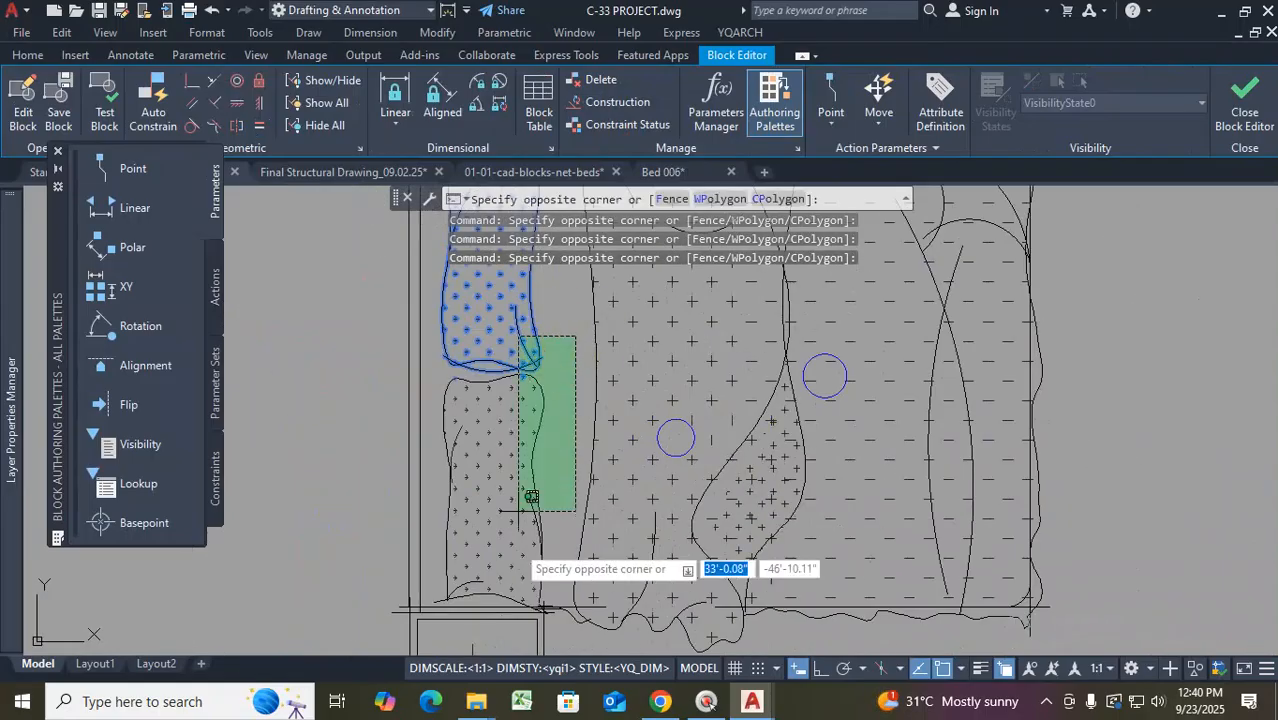
pyautogui.click(430, 543)
pyautogui.scroll(-2, 495, 543)
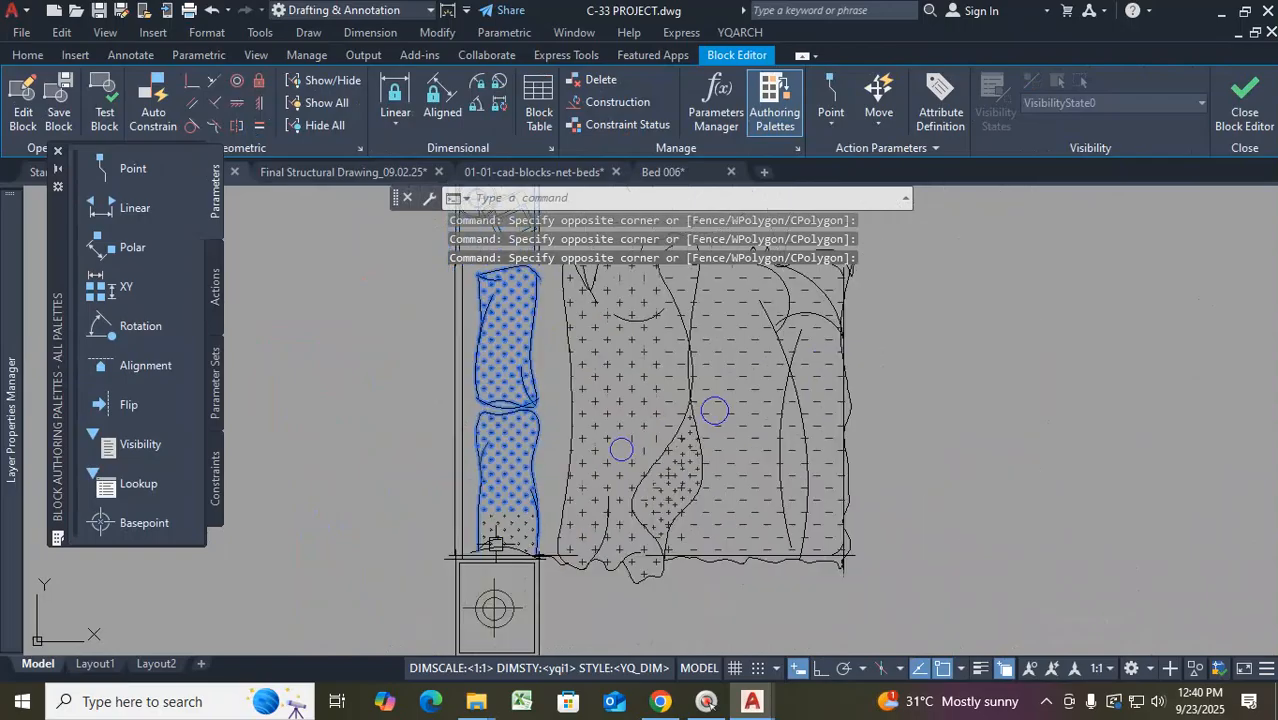
# Add the remaining hatch arrows, fold line and bottom edge curve of the lower pillow to the selection
pyautogui.scroll(3, 495, 543)
pyautogui.click(408, 314)
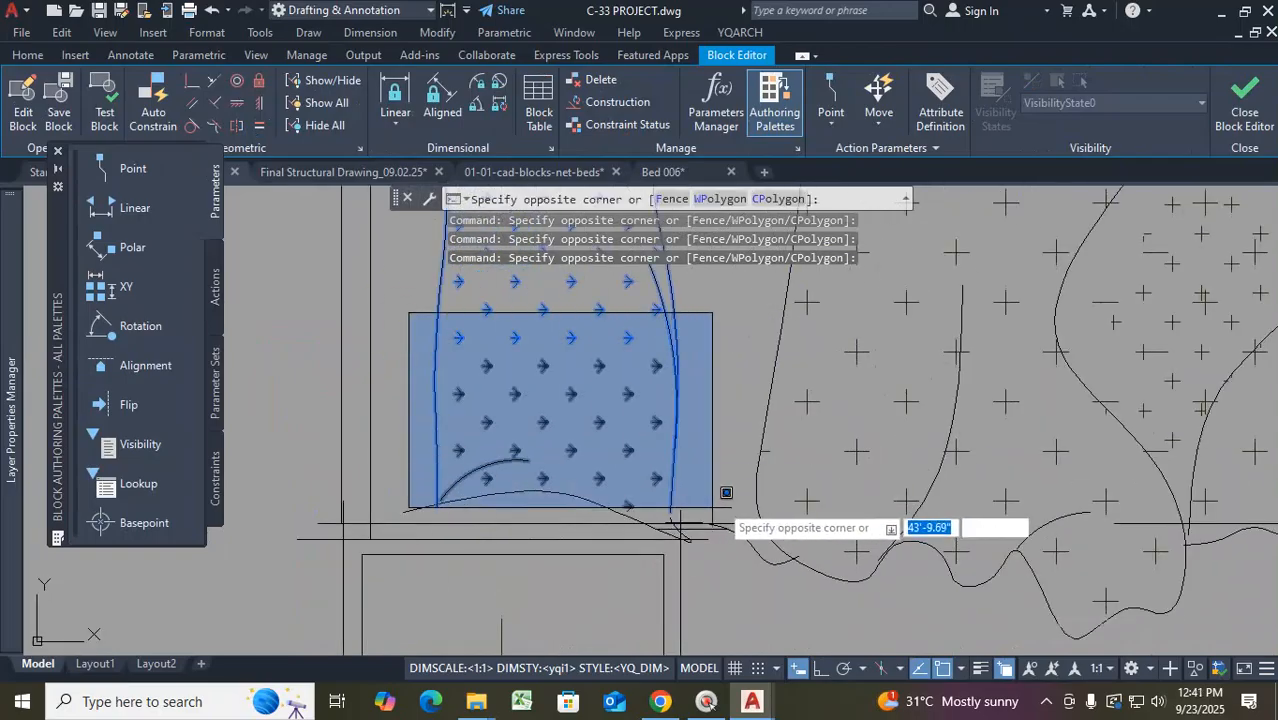
pyautogui.click(708, 497)
pyautogui.click(455, 469)
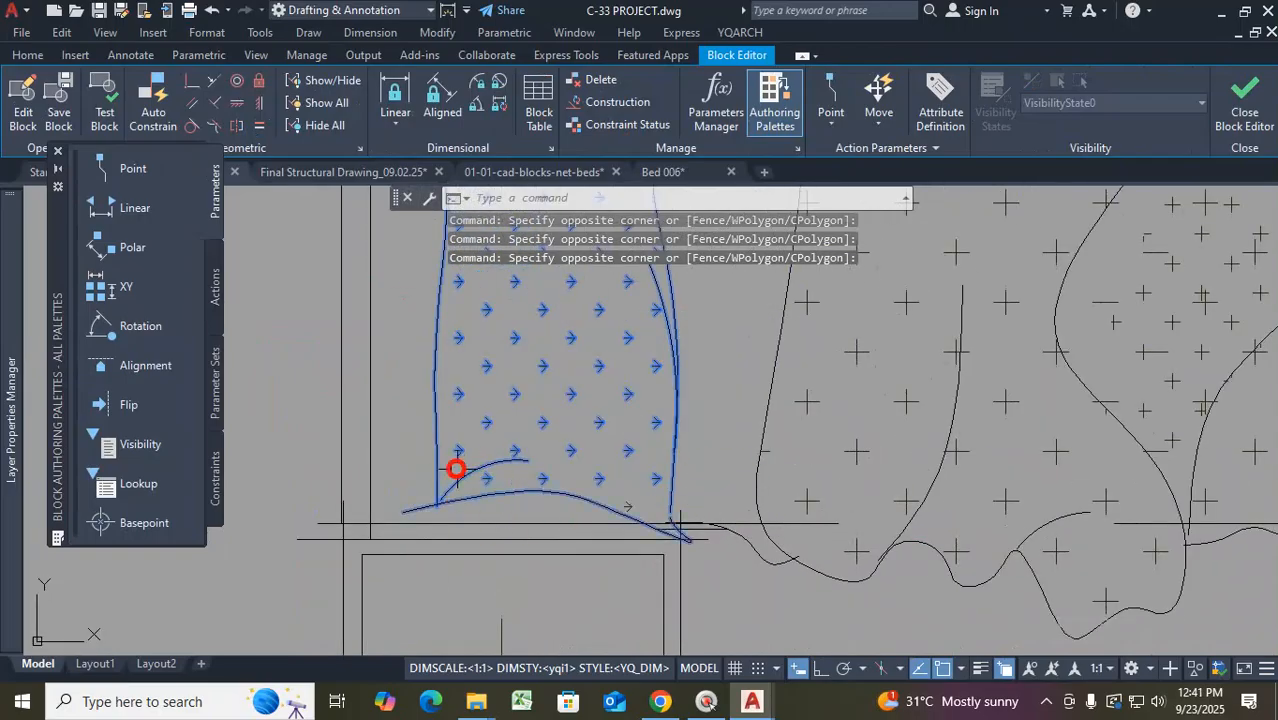
pyautogui.scroll(-1, 650, 498)
pyautogui.click(551, 526)
pyautogui.scroll(-3, 622, 480)
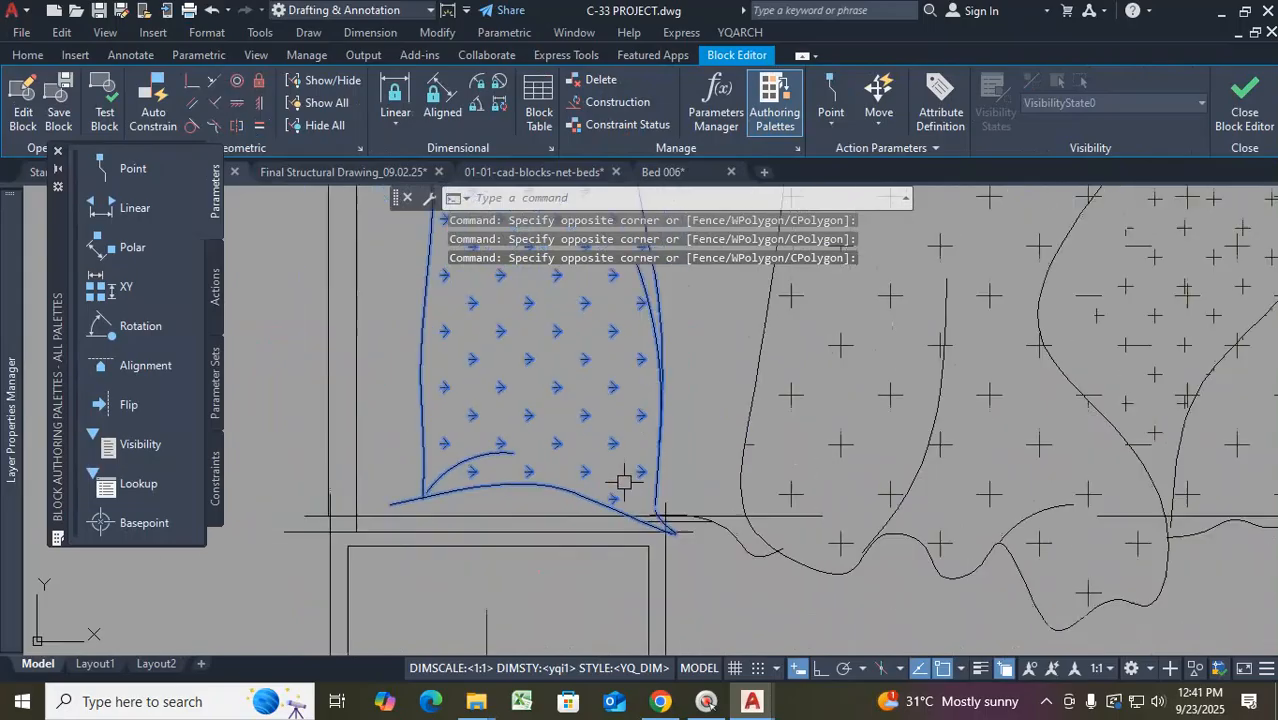
pyautogui.scroll(-3, 650, 489)
# Recolour both selected pillows purple and close the Block Editor, saving the block changes
pyautogui.click(27, 54)
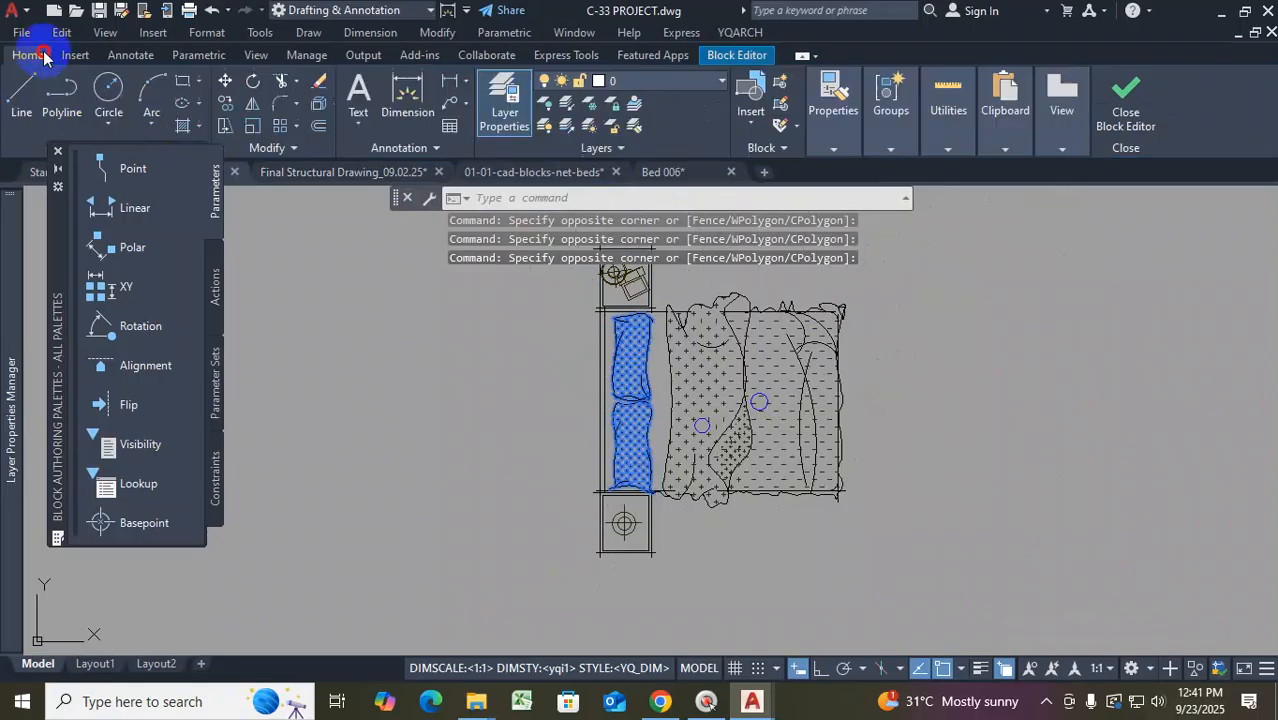
pyautogui.click(833, 148)
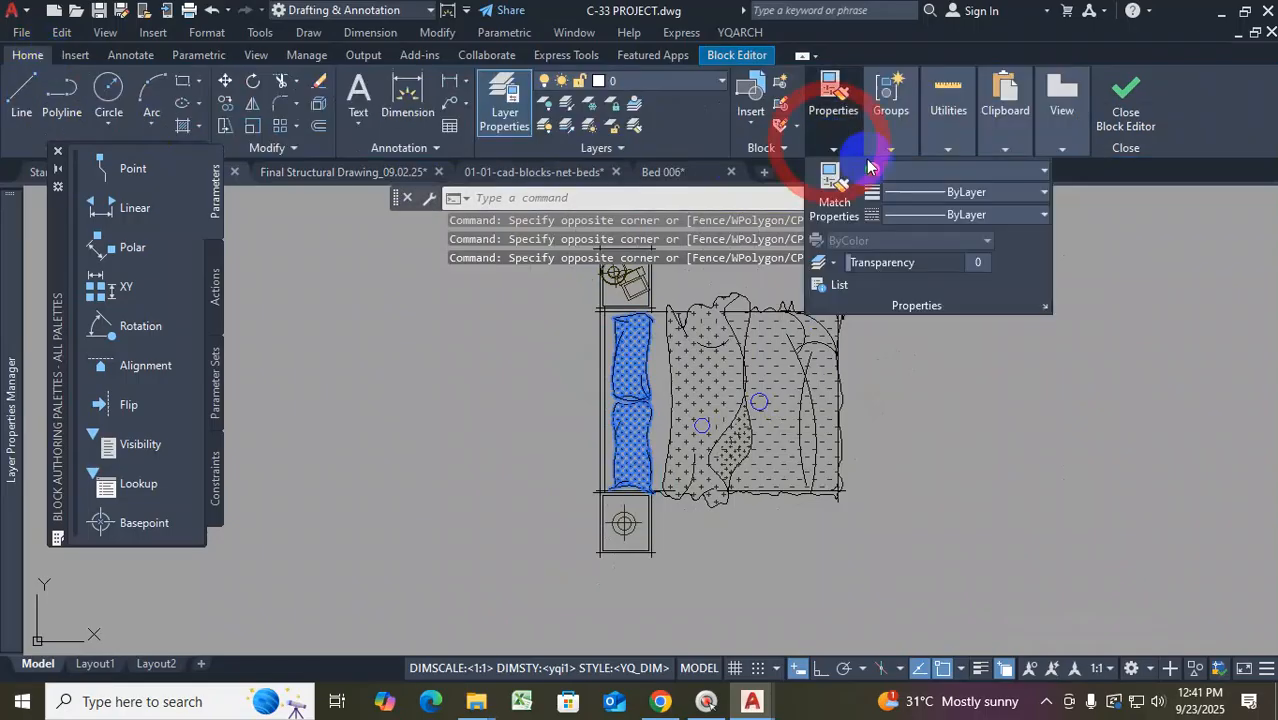
pyautogui.click(971, 171)
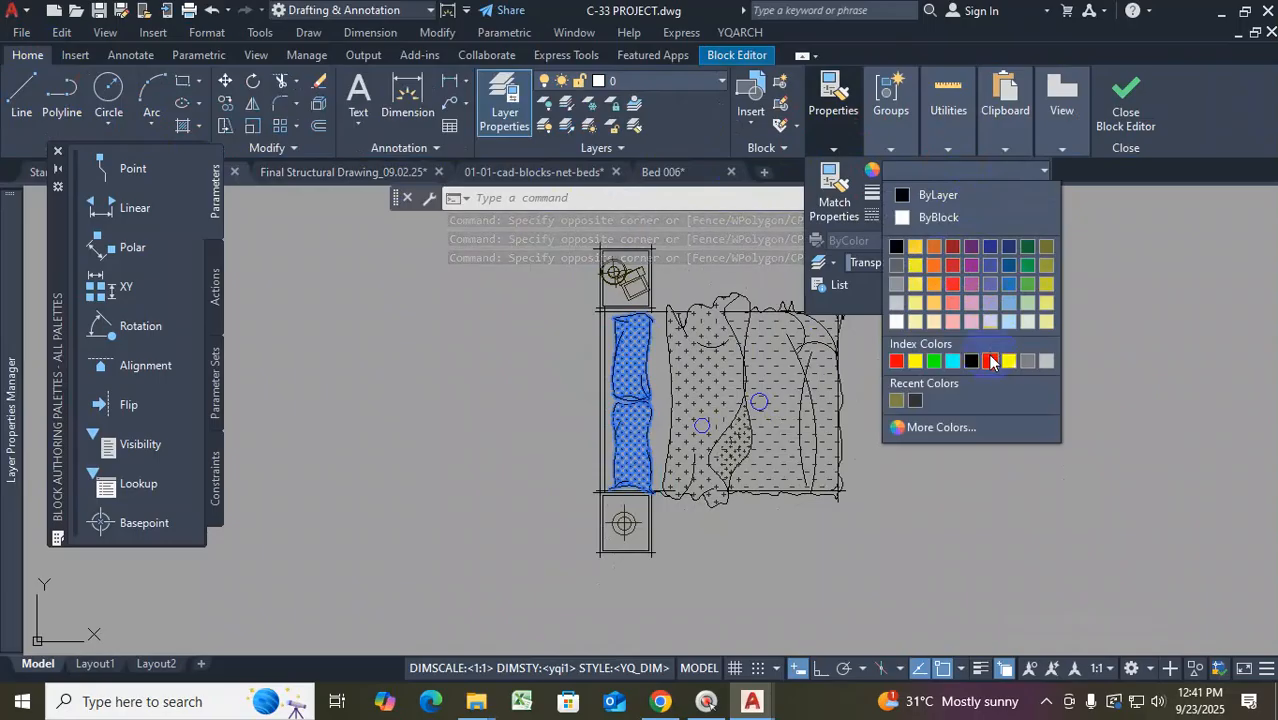
pyautogui.click(973, 266)
pyautogui.click(1126, 110)
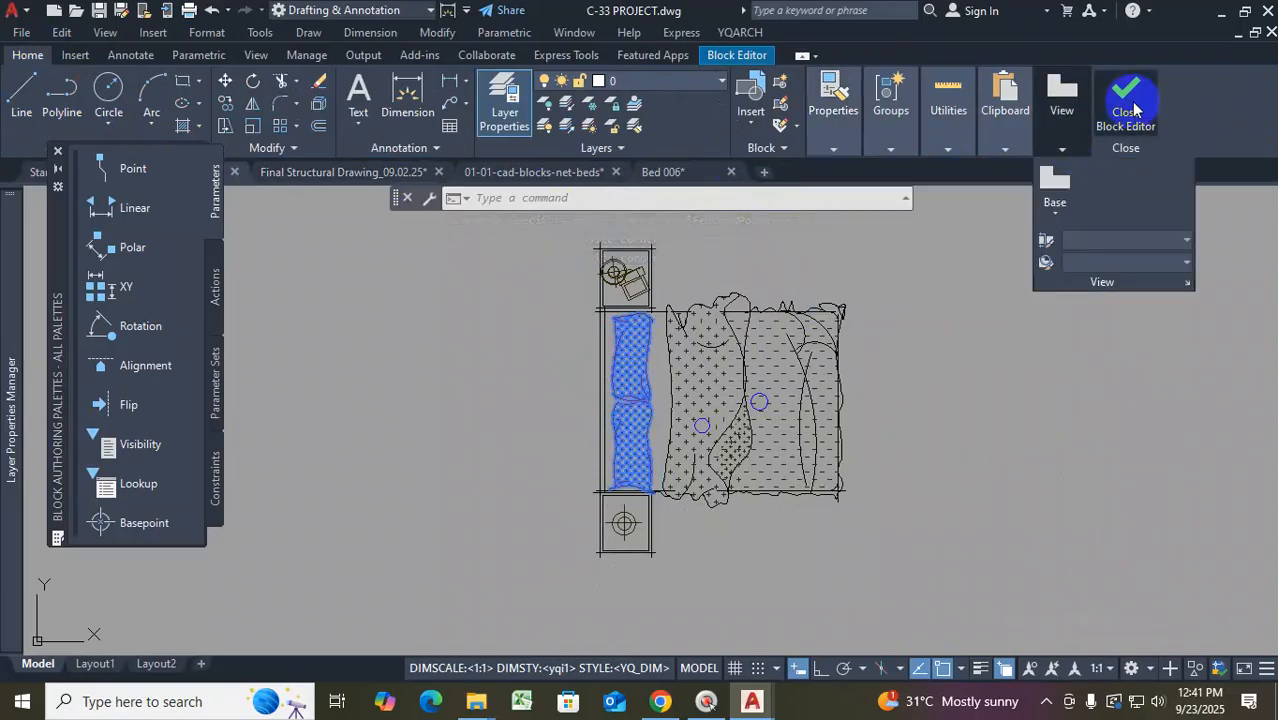
pyautogui.click(690, 307)
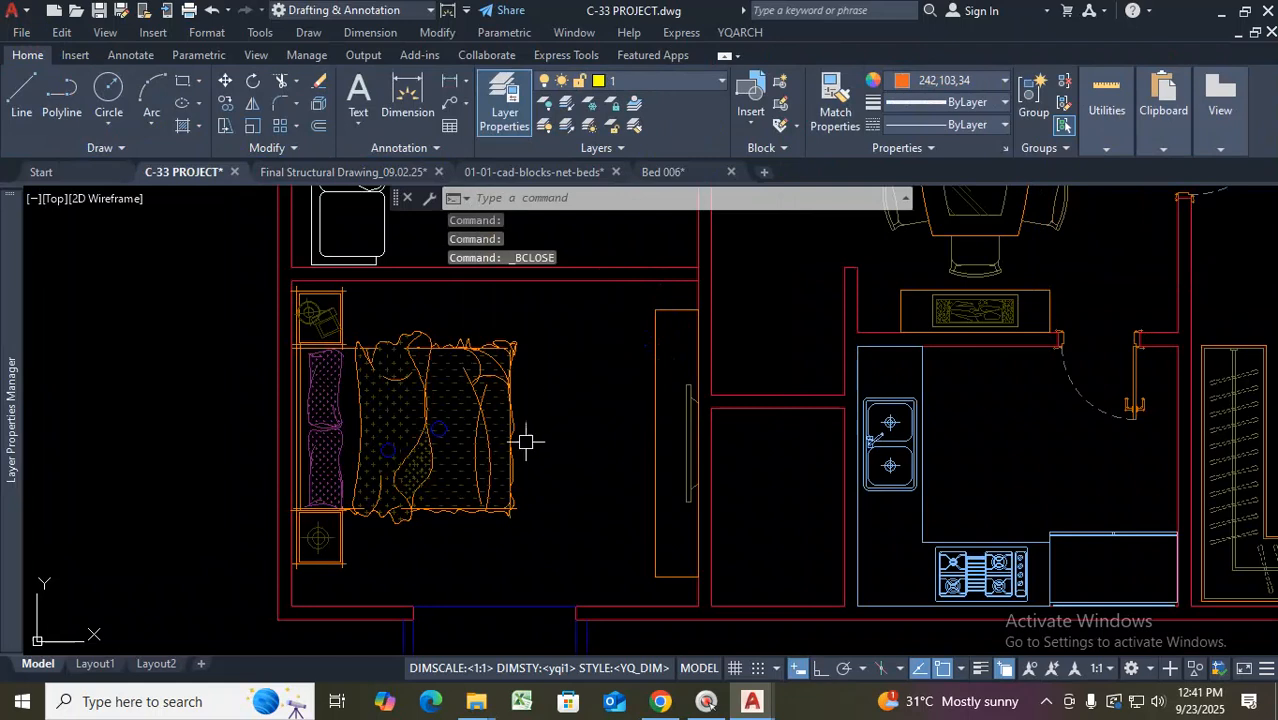
# Examine the recoloured pillows on the bed in the furnished plan
pyautogui.press('Escape')
pyautogui.scroll(-2, 527, 441)
pyautogui.scroll(6, 527, 441)
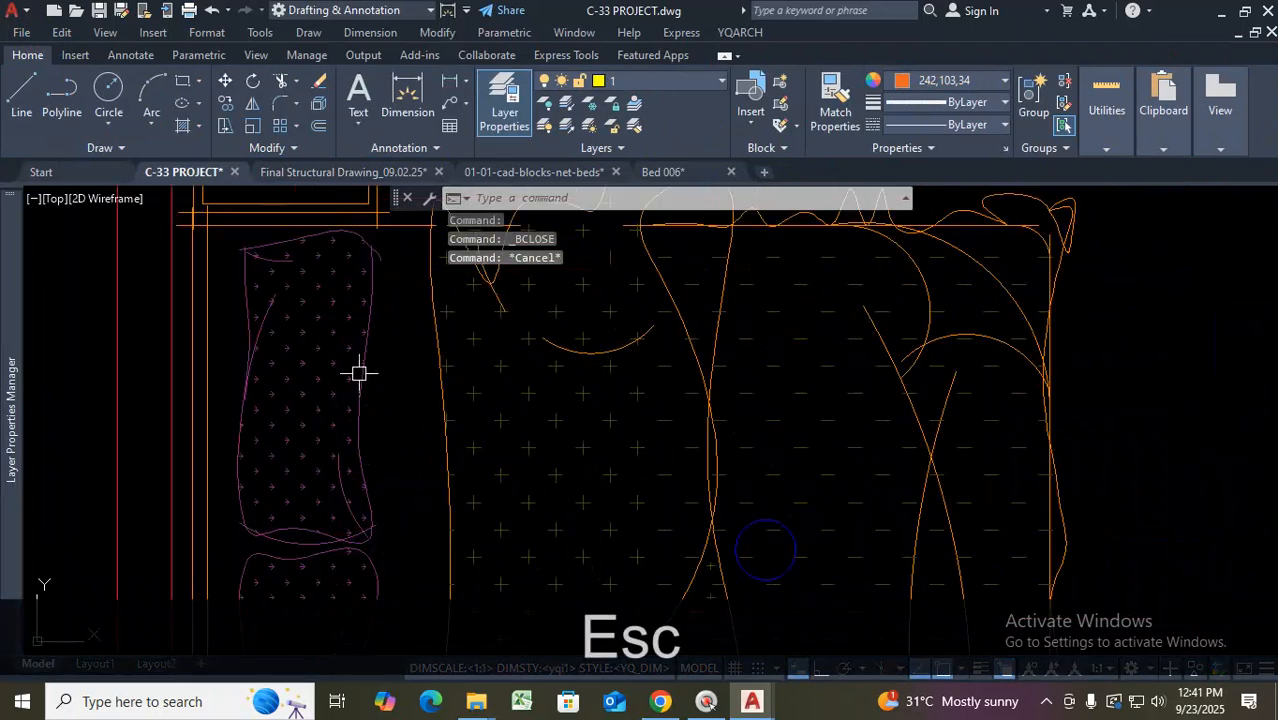
pyautogui.scroll(-3, 366, 373)
pyautogui.scroll(2, 366, 377)
pyautogui.scroll(-3, 434, 437)
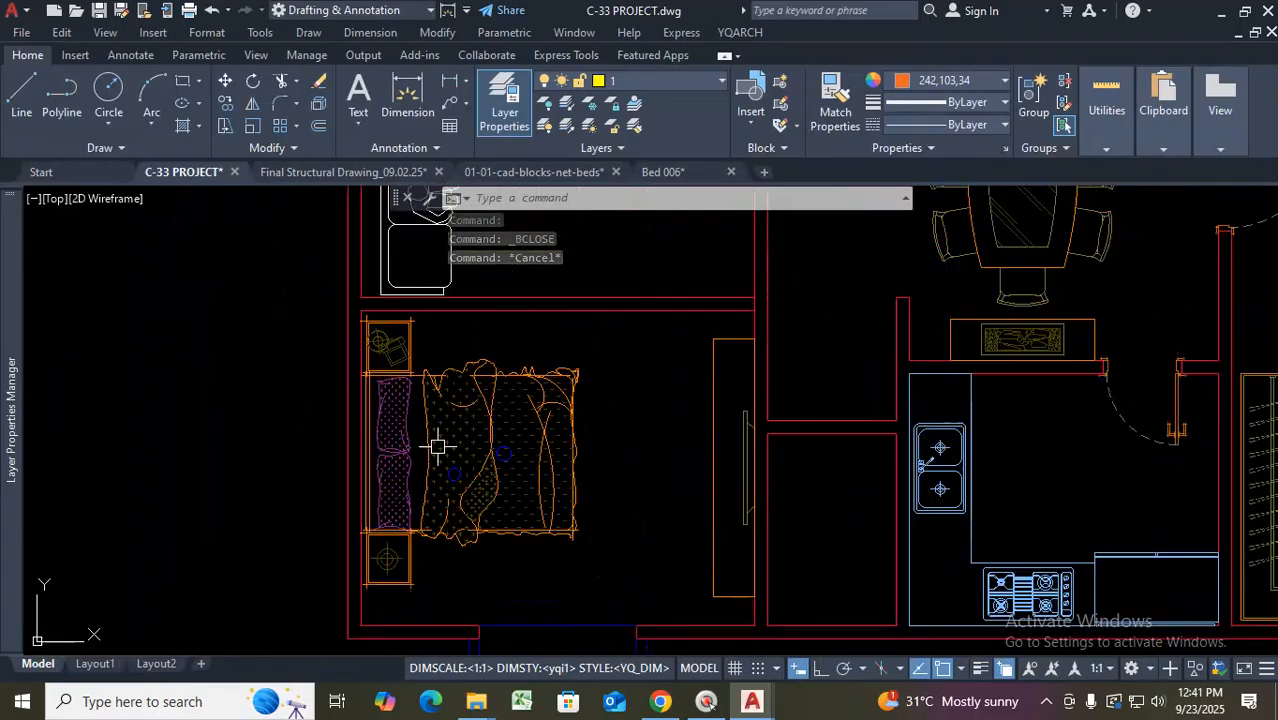
pyautogui.scroll(2, 438, 442)
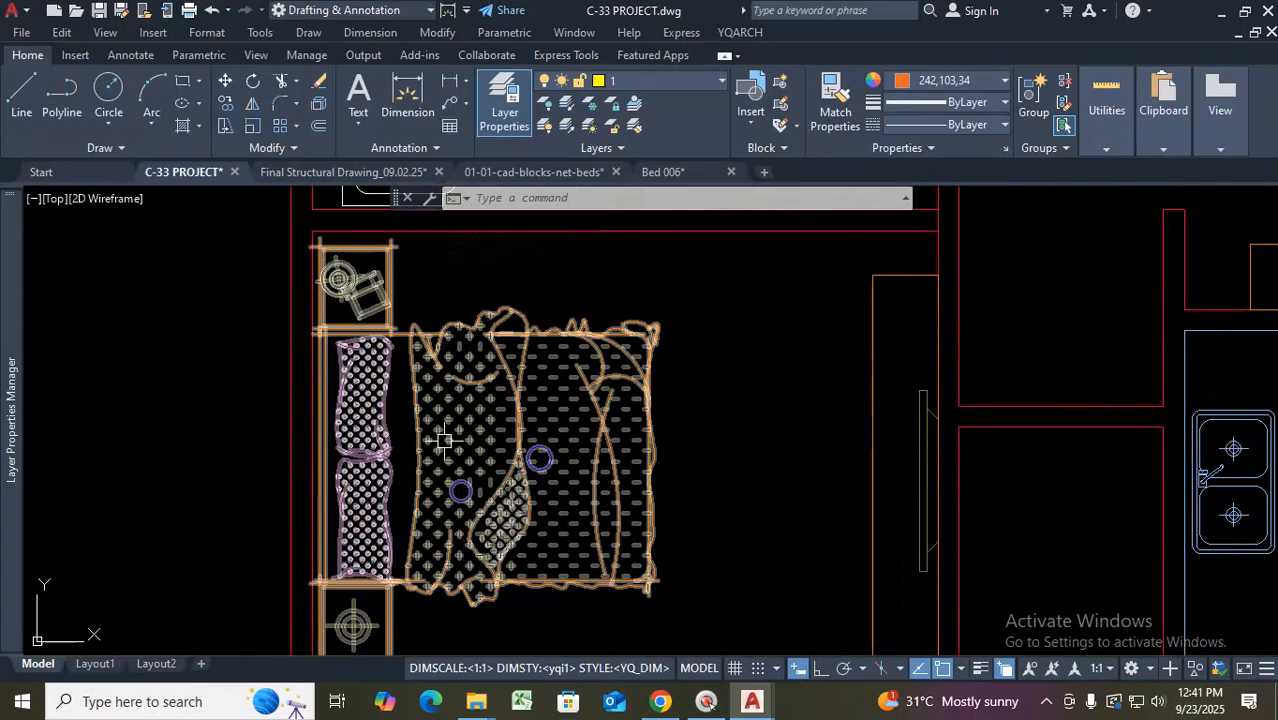
pyautogui.scroll(-3, 499, 382)
pyautogui.scroll(3, 599, 409)
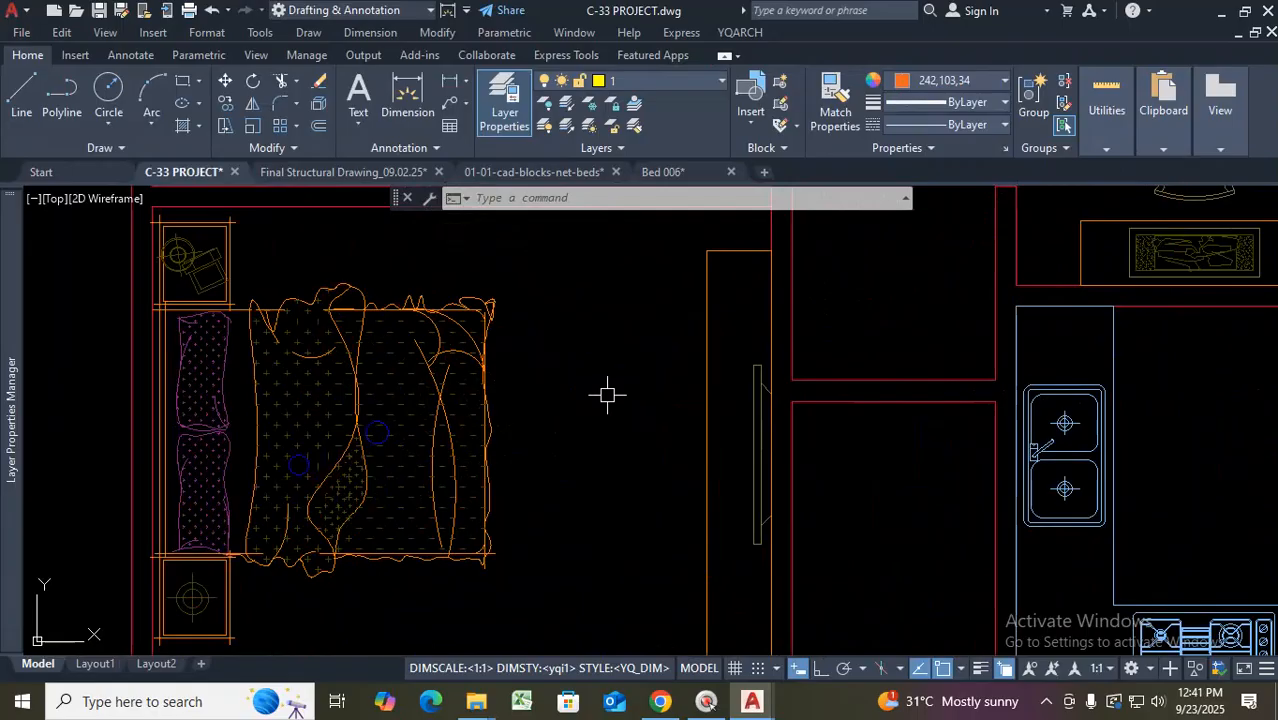
# Start YQArch Arrange Furniture in Bedroom mode and define the Ground Floor Plan's lower-left room by its opposite inner corners
pyautogui.click(741, 15)
pyautogui.click(745, 31)
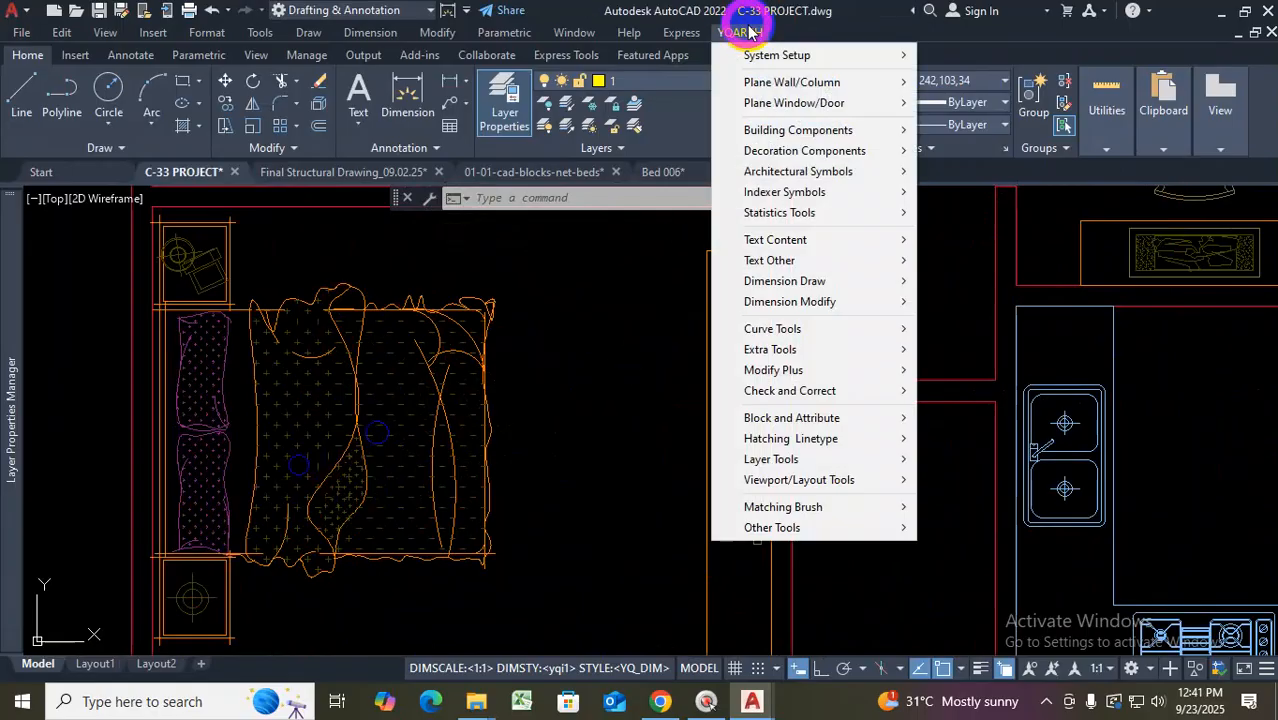
pyautogui.moveTo(783, 156)
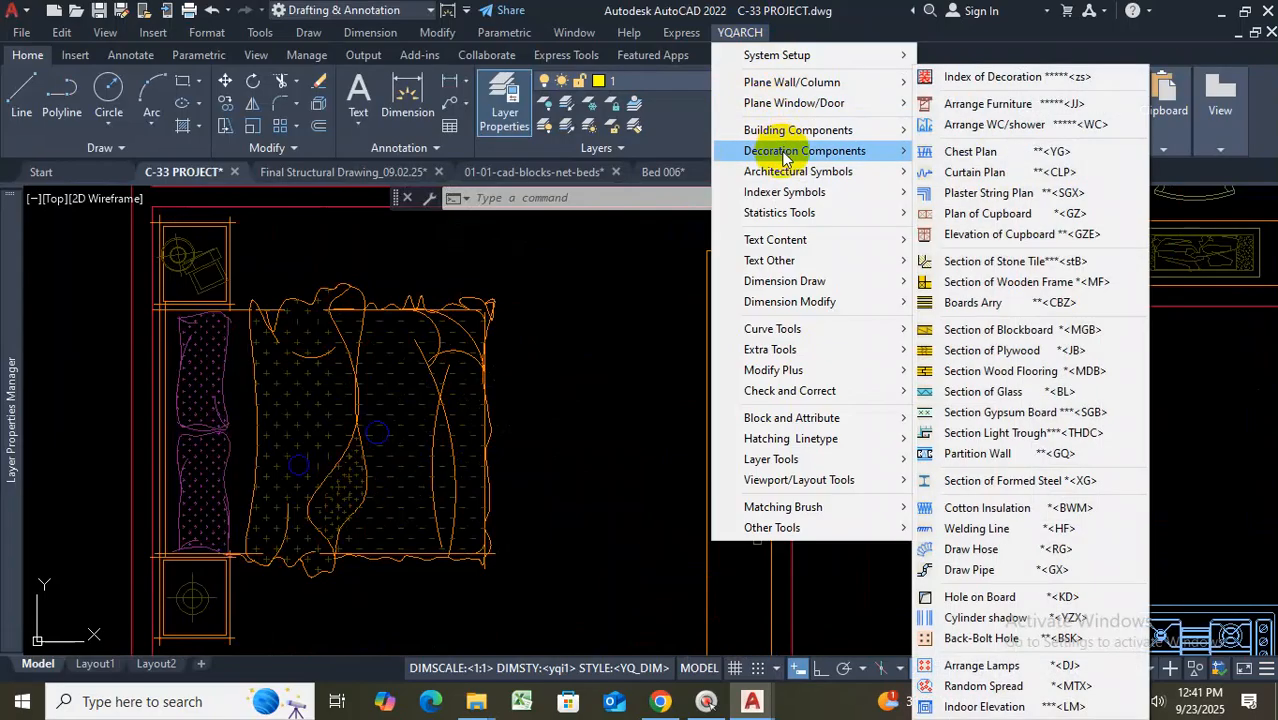
pyautogui.click(1075, 106)
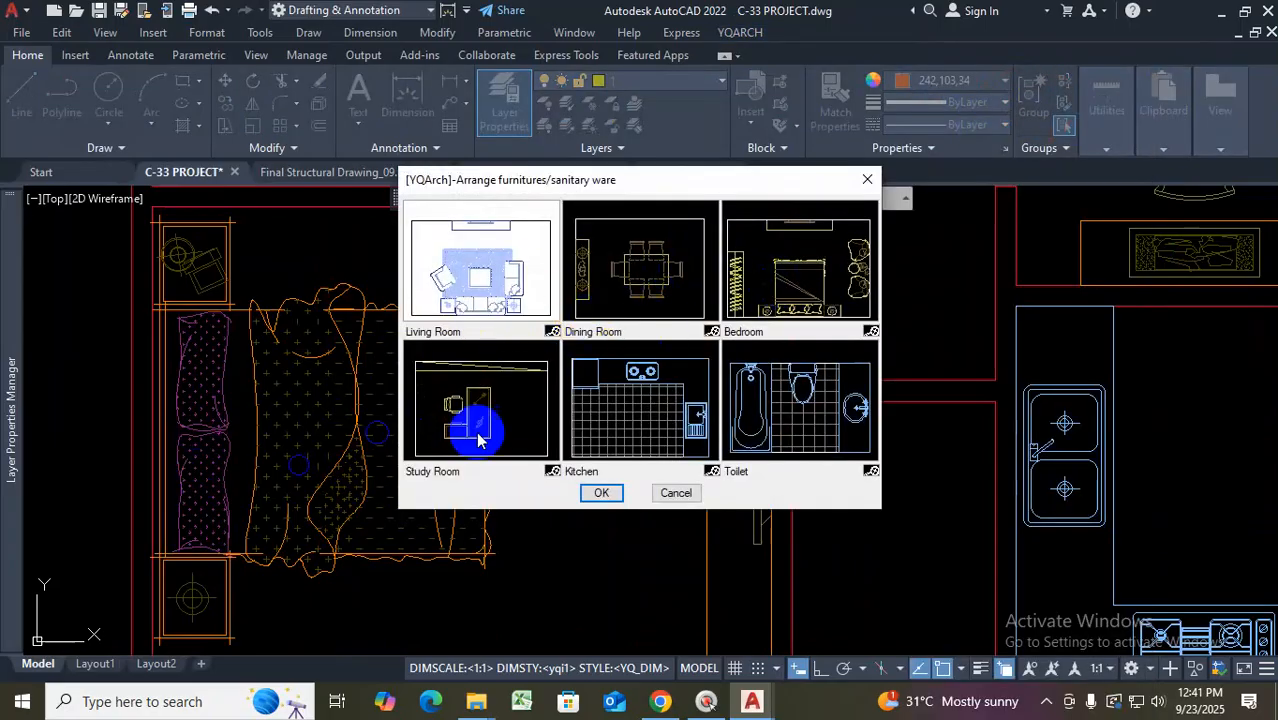
pyautogui.click(808, 287)
pyautogui.click(601, 492)
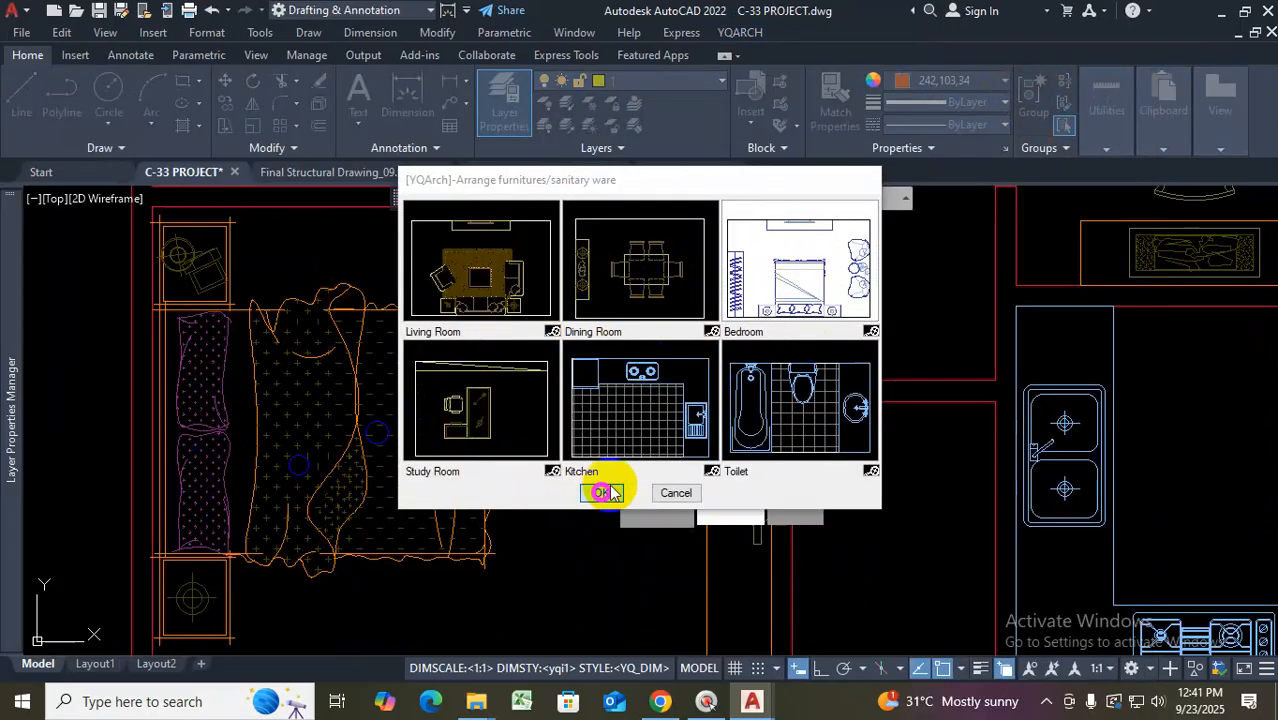
pyautogui.scroll(-8, 732, 398)
pyautogui.scroll(10, 560, 396)
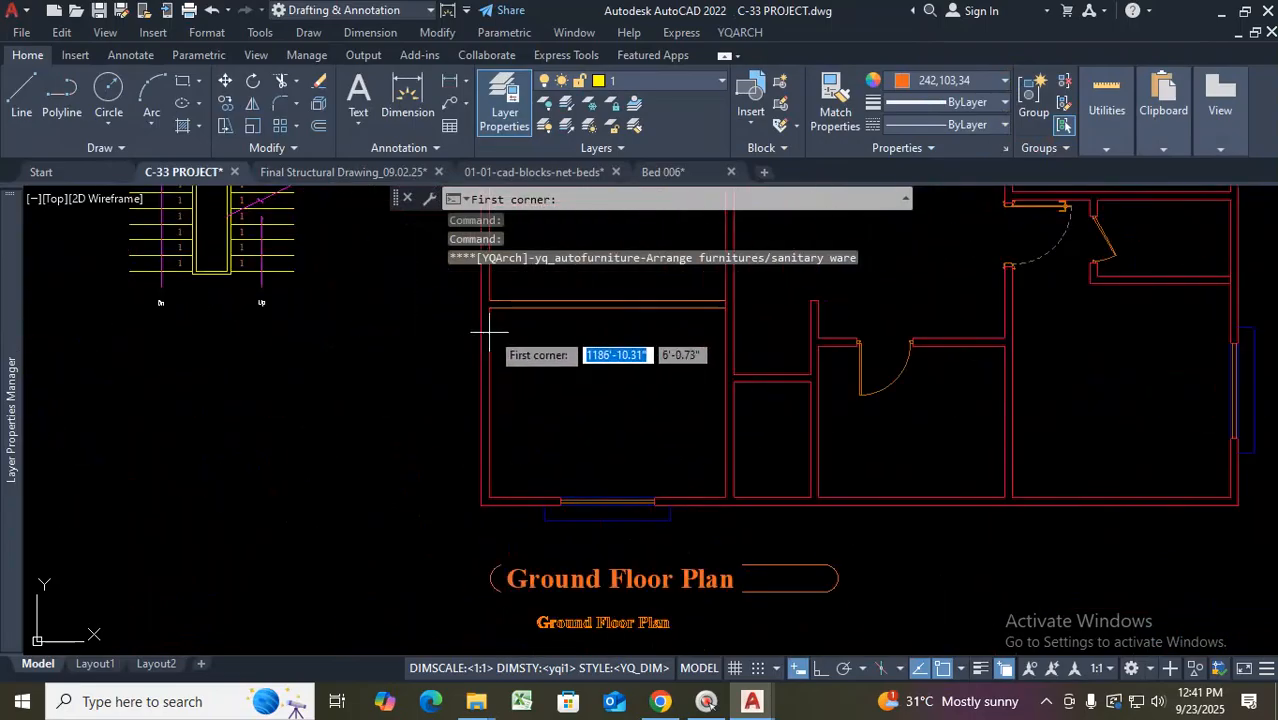
pyautogui.click(490, 307)
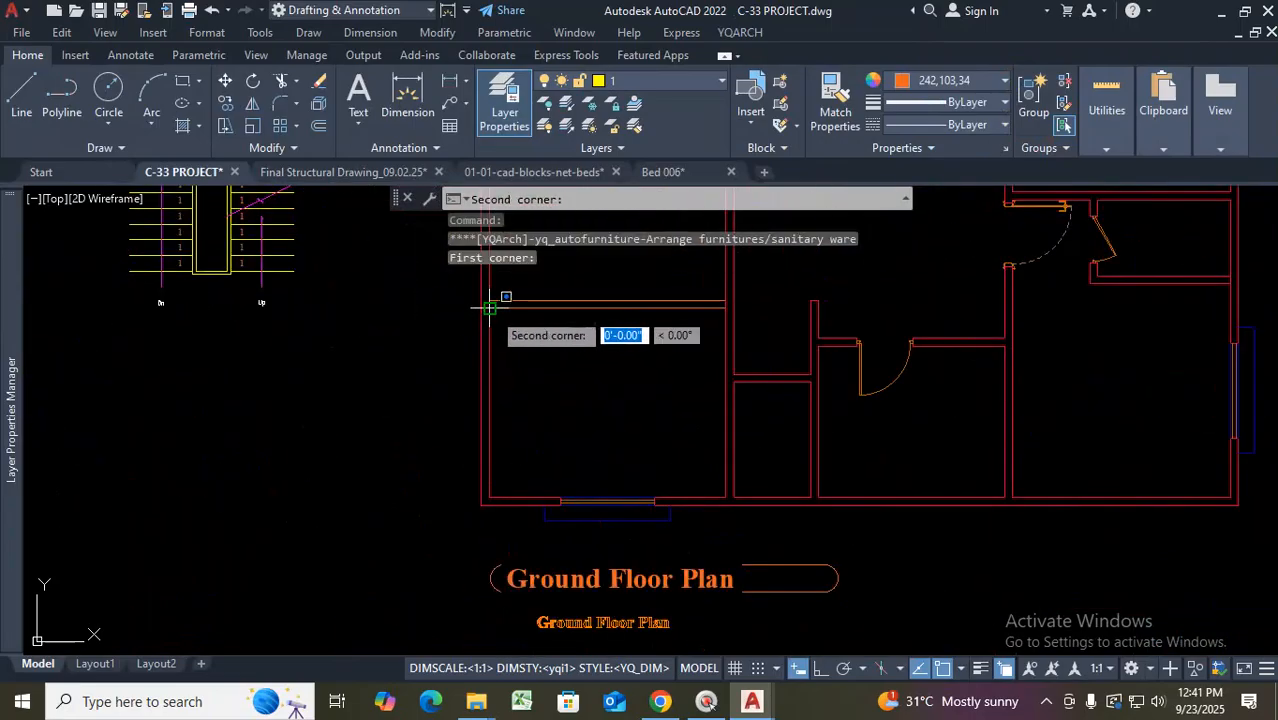
pyautogui.click(726, 497)
# Switch the arrangement to the bed with purple pillows and place it against the window wall, with the wardrobe along the right wall
pyautogui.scroll(3, 620, 318)
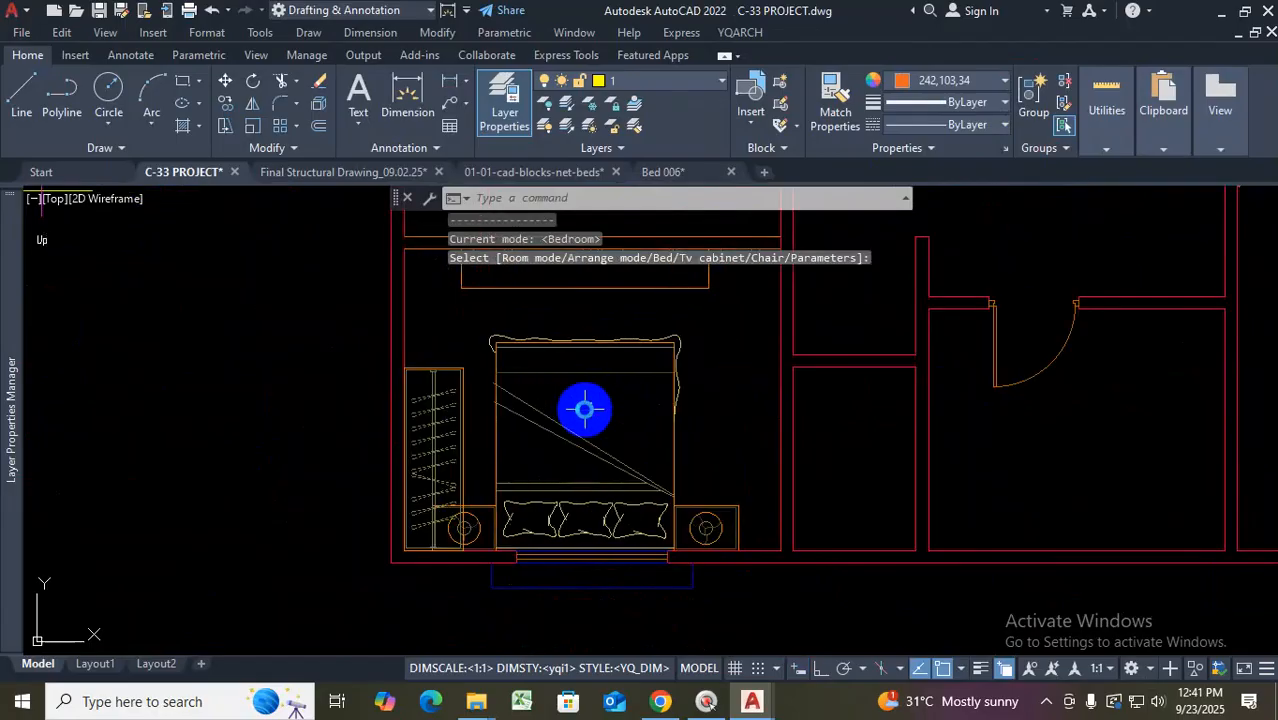
pyautogui.press('b')
pyautogui.press('b')
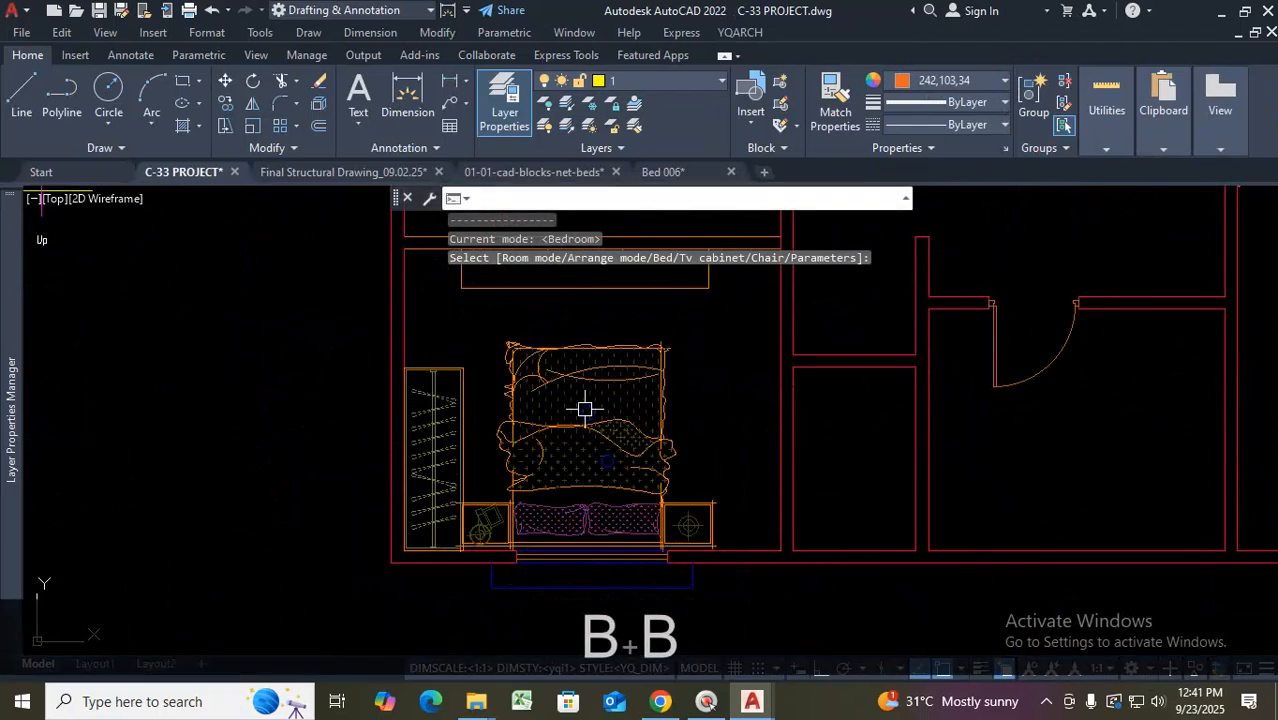
pyautogui.click(584, 408)
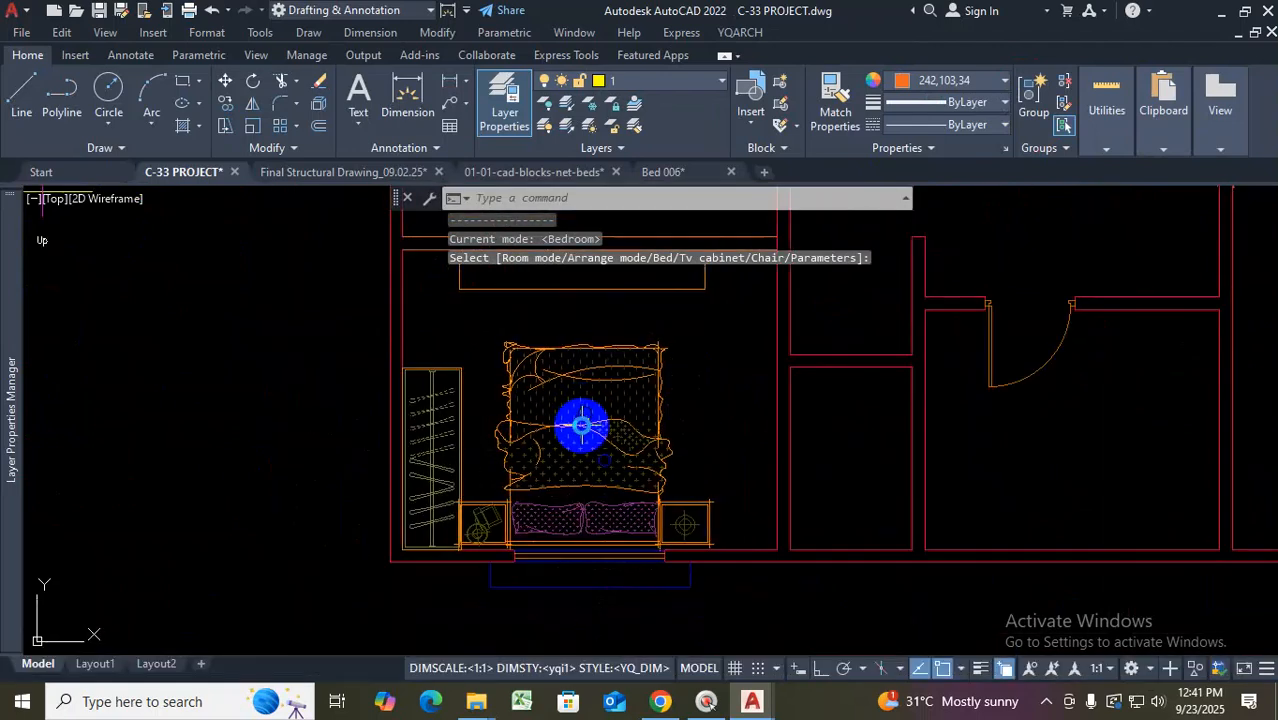
pyautogui.click(600, 424)
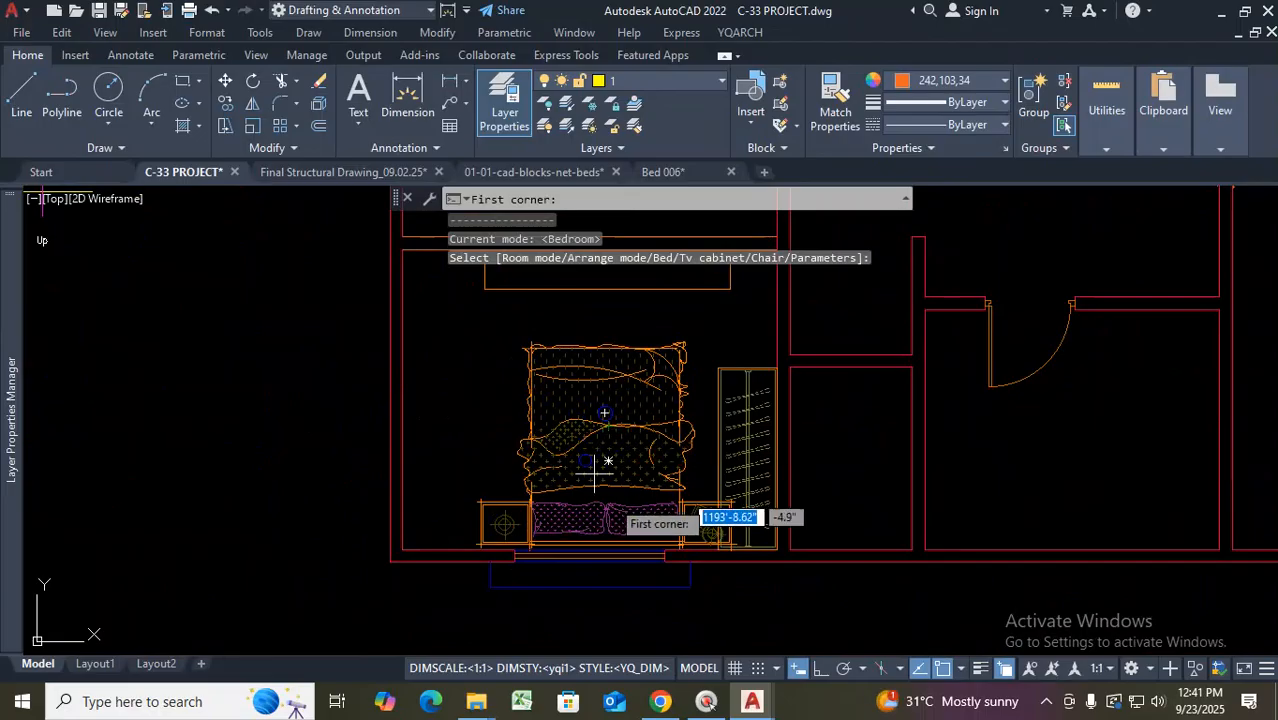
# Examine the pillows and blanket circles of the newly placed Ground Floor Plan bed, ending the furniture arrangement command
pyautogui.scroll(6, 595, 474)
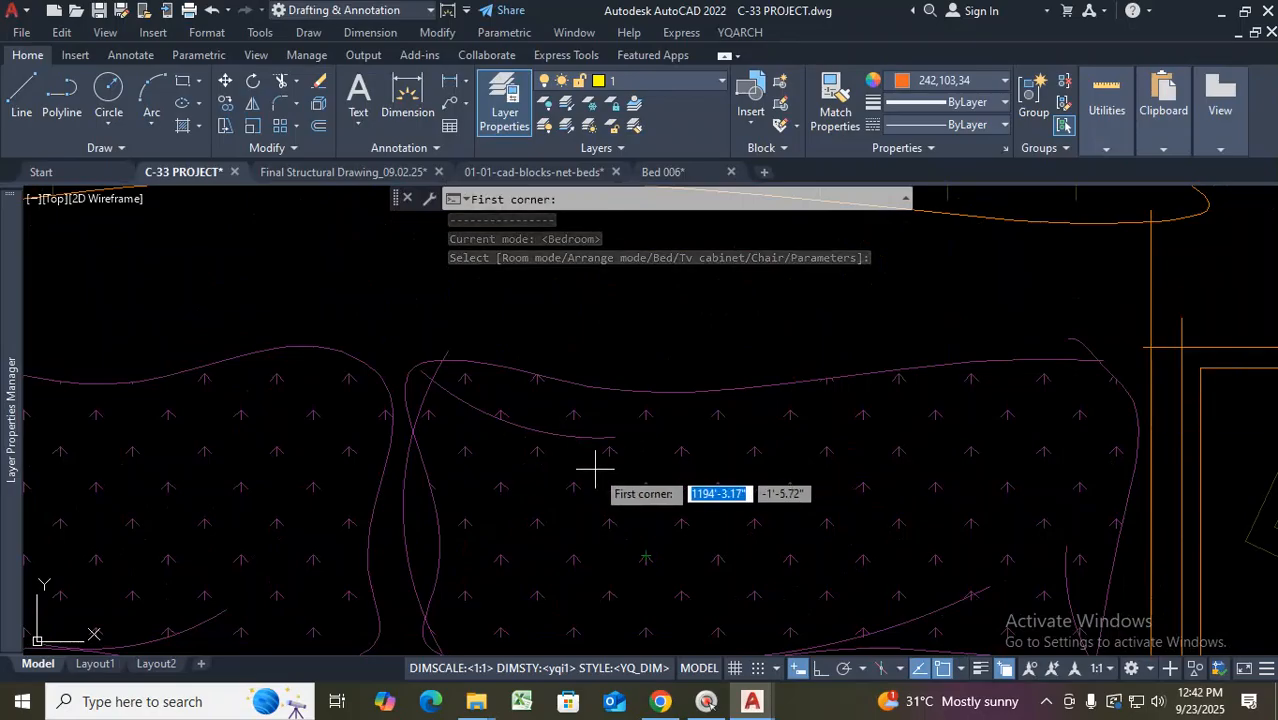
pyautogui.scroll(-8, 585, 450)
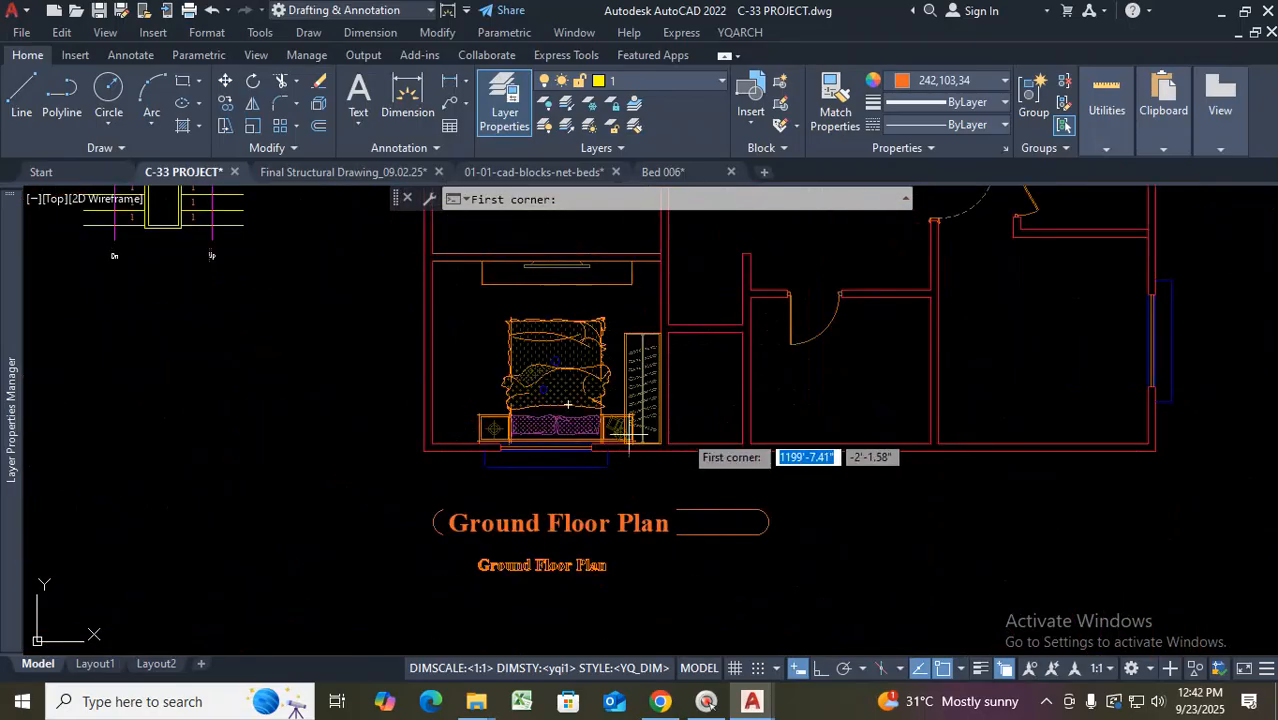
pyautogui.scroll(6, 565, 440)
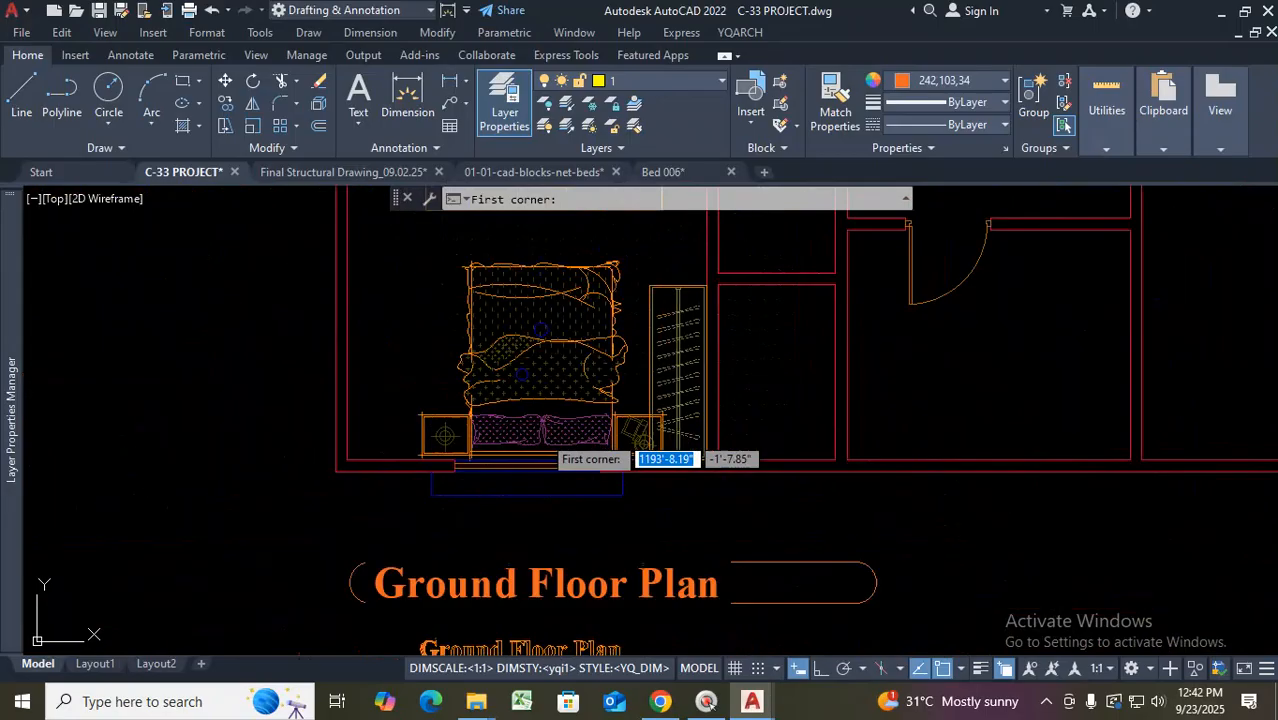
pyautogui.scroll(-7, 590, 420)
pyautogui.scroll(-5, 800, 440)
pyautogui.press('Escape')
pyautogui.scroll(10, 670, 437)
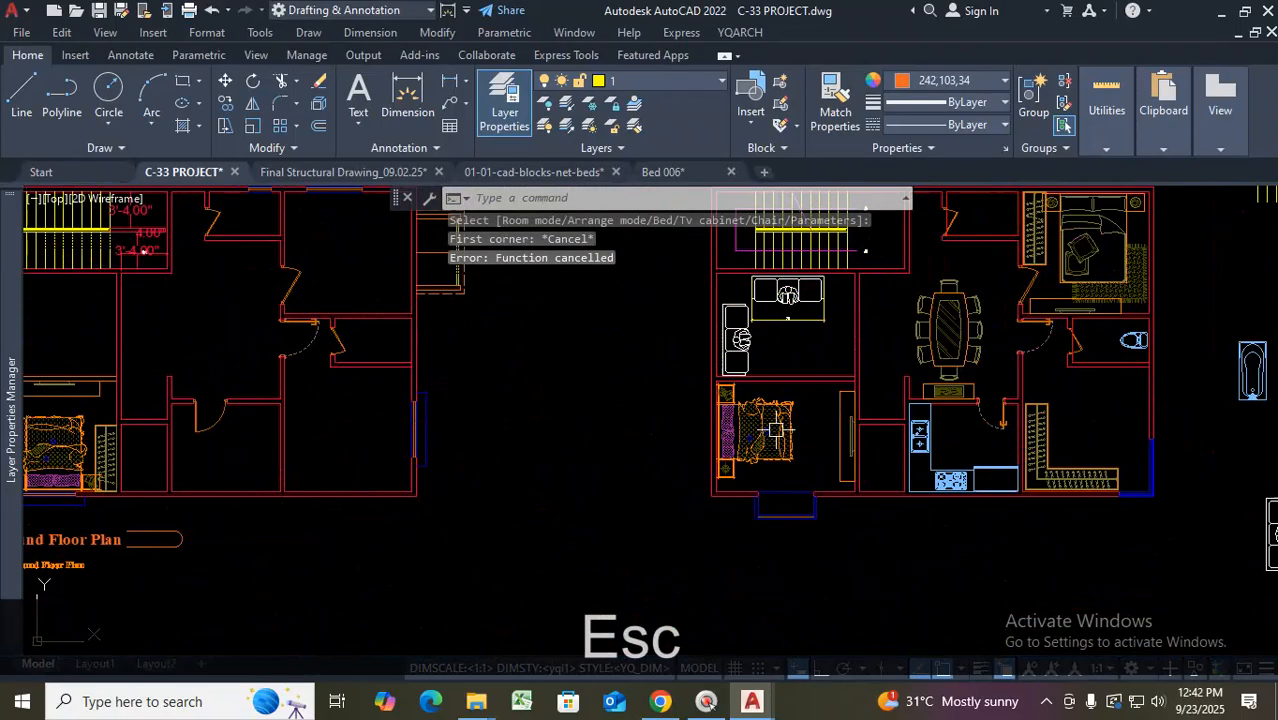
pyautogui.scroll(-6, 600, 435)
pyautogui.scroll(8, 470, 436)
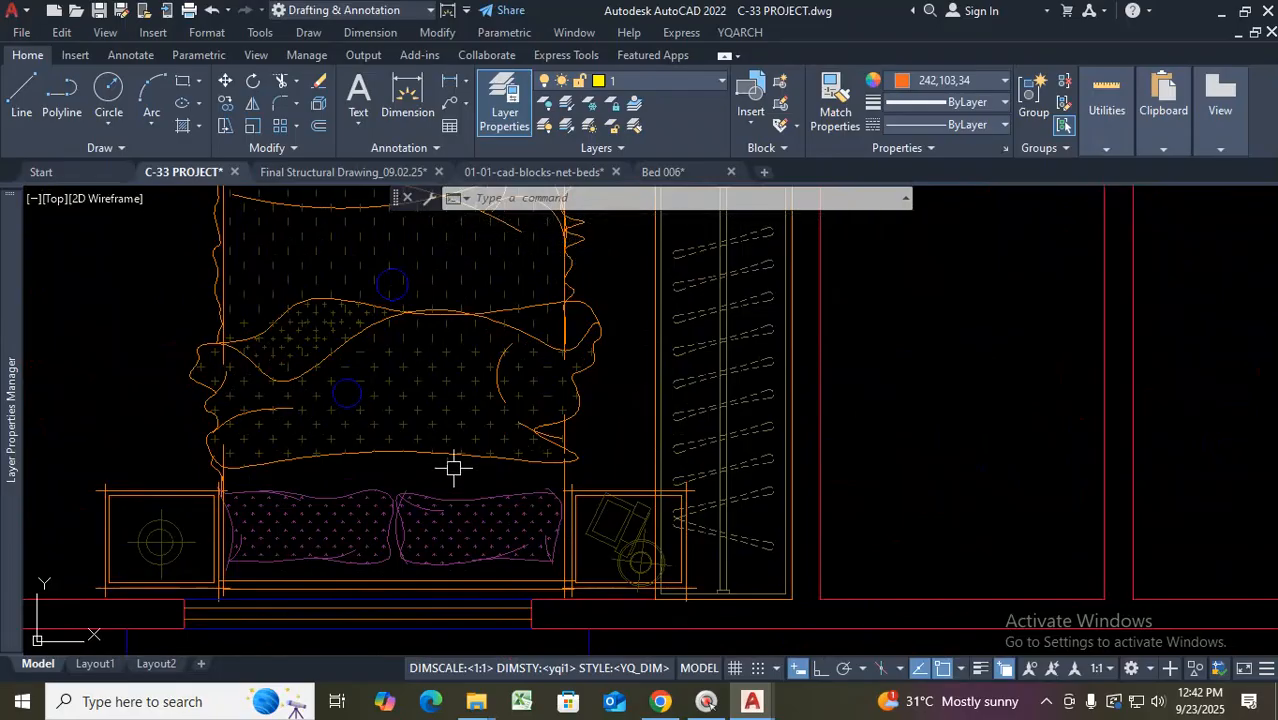
pyautogui.scroll(-4, 453, 467)
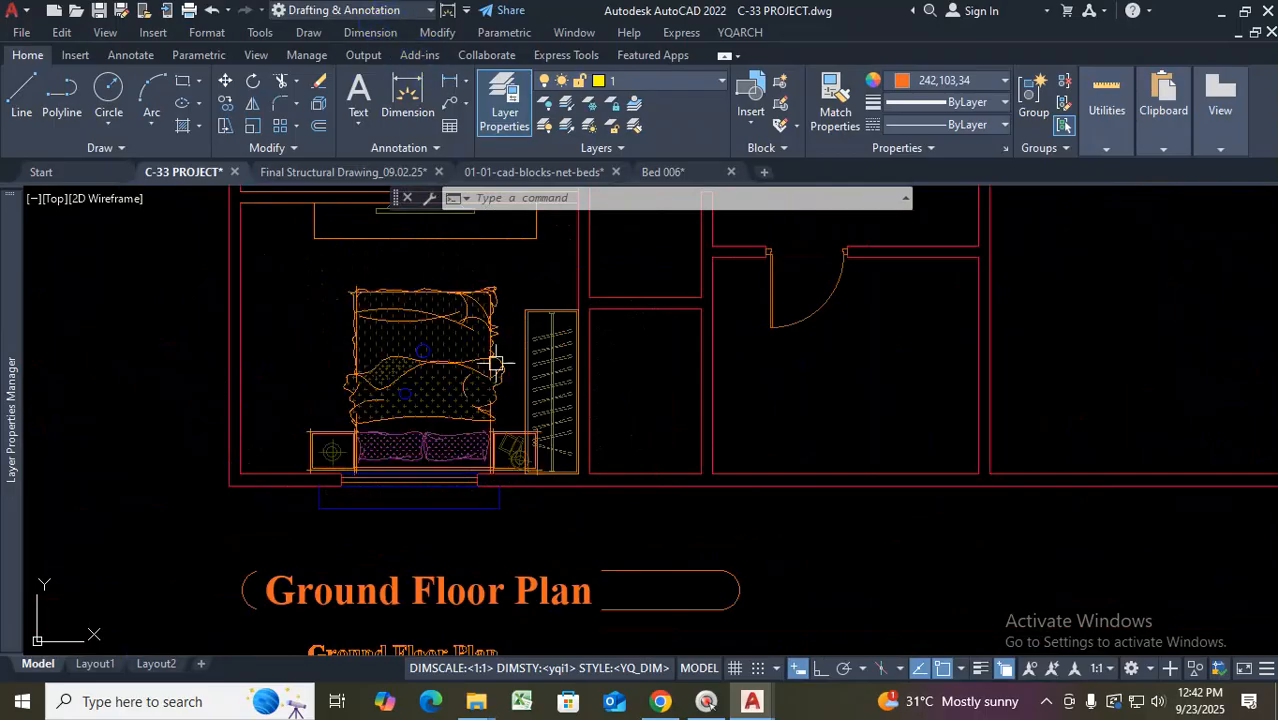
# Inspect the new bed's pillow hatch up close and look over the neighbouring furnished floor plans
pyautogui.scroll(2, 502, 368)
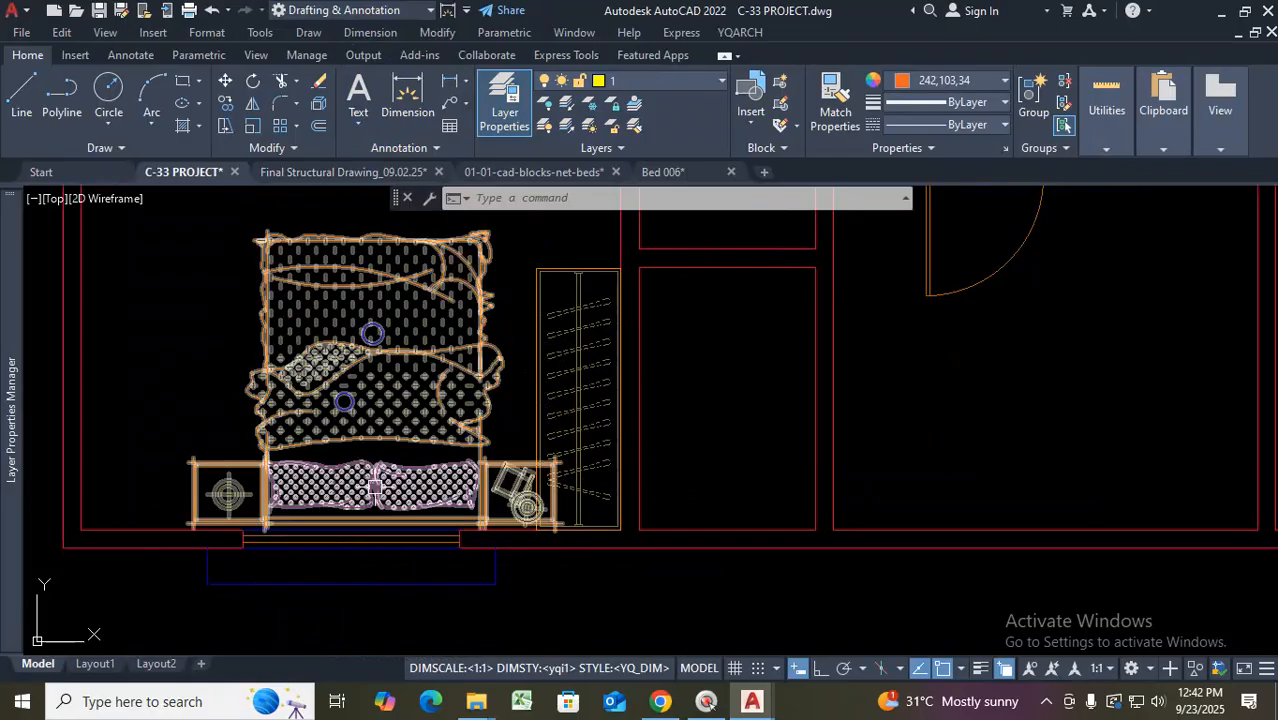
pyautogui.scroll(3, 380, 490)
pyautogui.scroll(3, 316, 426)
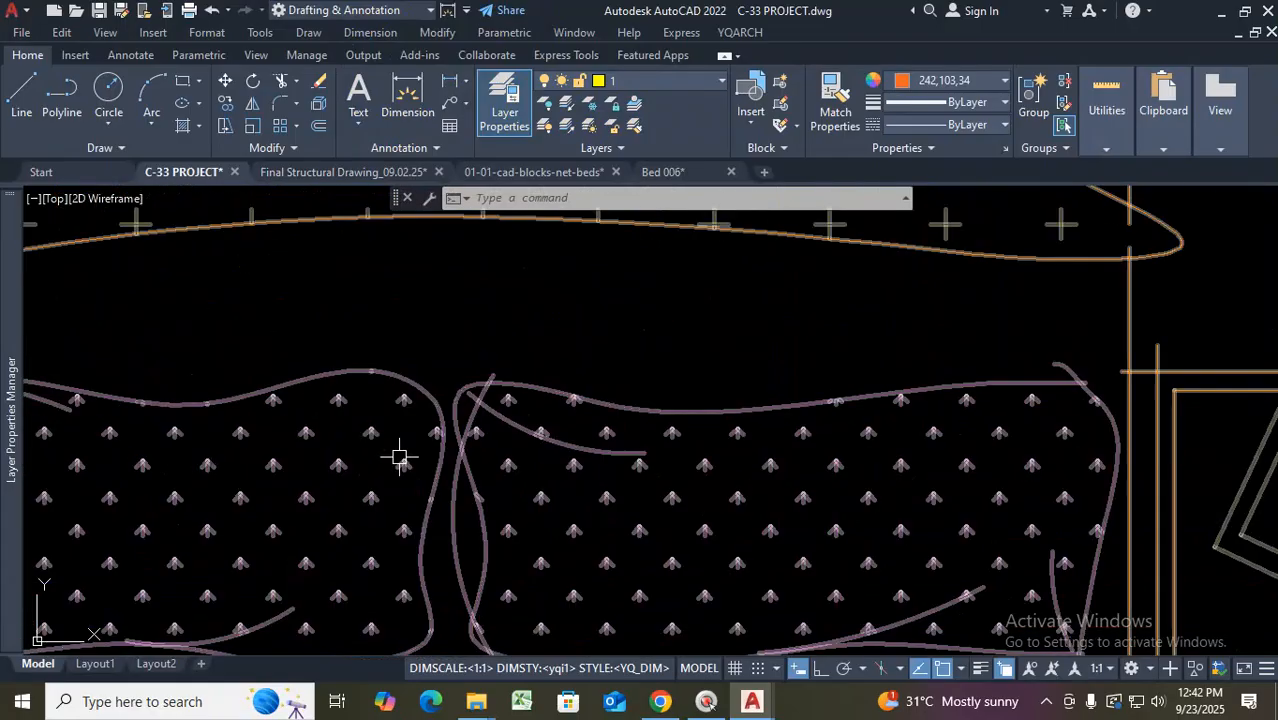
pyautogui.scroll(-5, 402, 452)
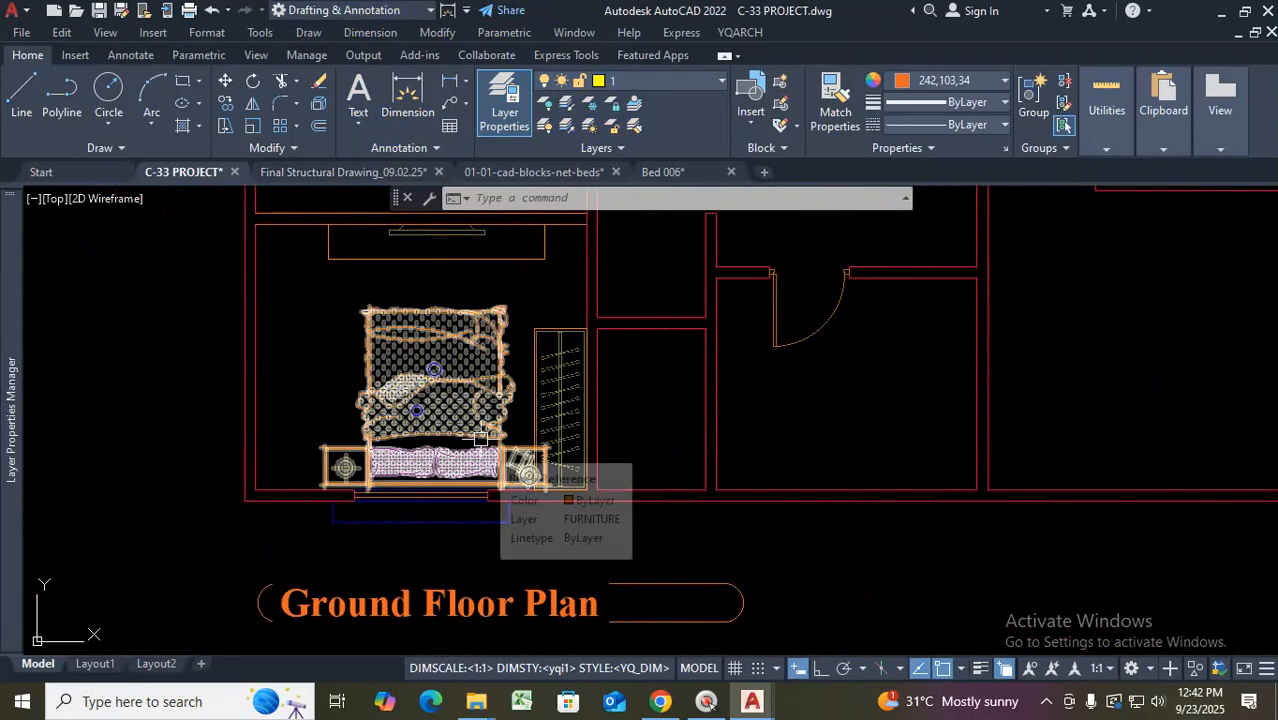
pyautogui.scroll(-5, 430, 392)
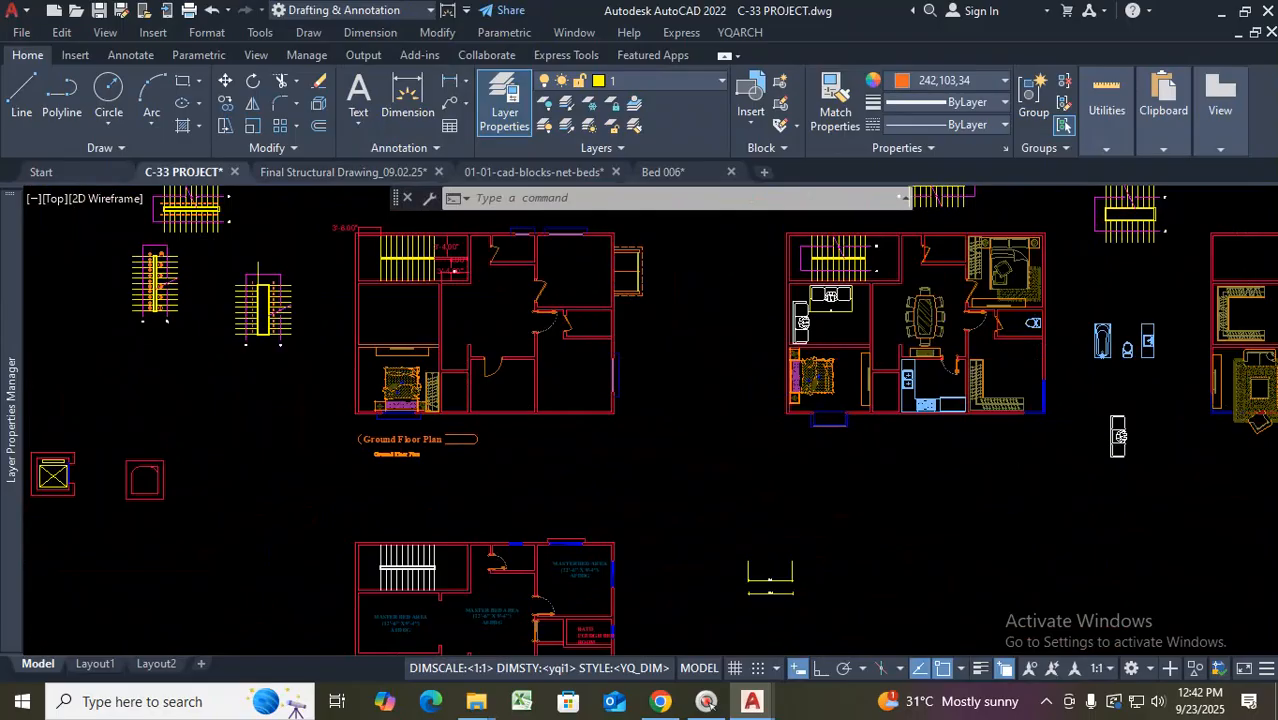
pyautogui.scroll(8, 850, 362)
pyautogui.scroll(-6, 1084, 414)
pyautogui.scroll(-8, 677, 393)
pyautogui.scroll(8, 690, 390)
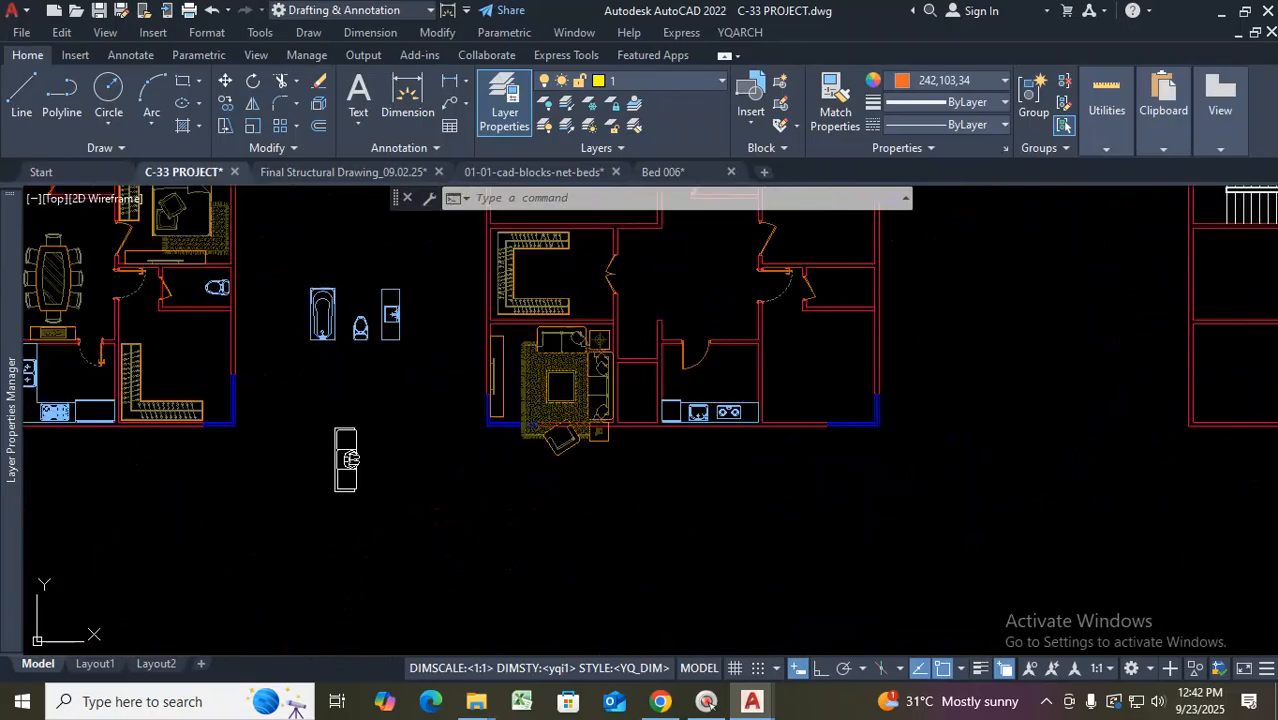
# Make FURNITURE the current layer
pyautogui.scroll(4, 601, 389)
pyautogui.scroll(-10, 580, 389)
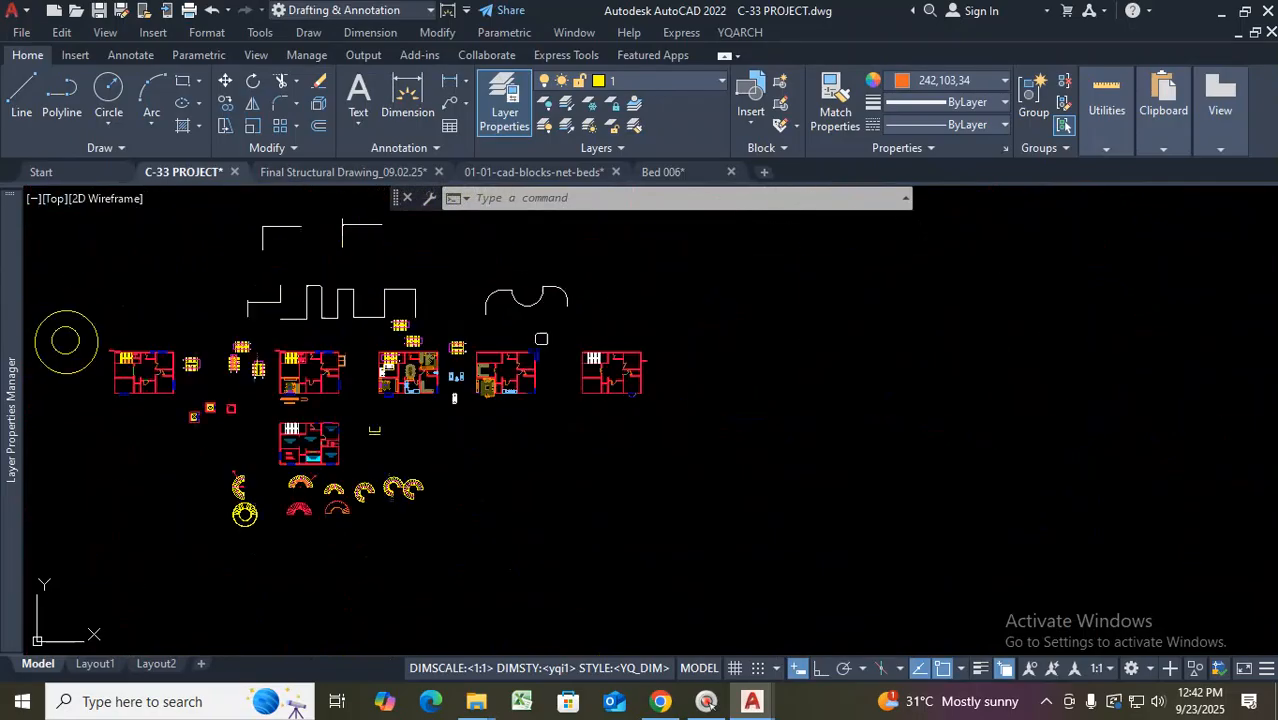
pyautogui.scroll(3, 610, 360)
pyautogui.scroll(8, 610, 340)
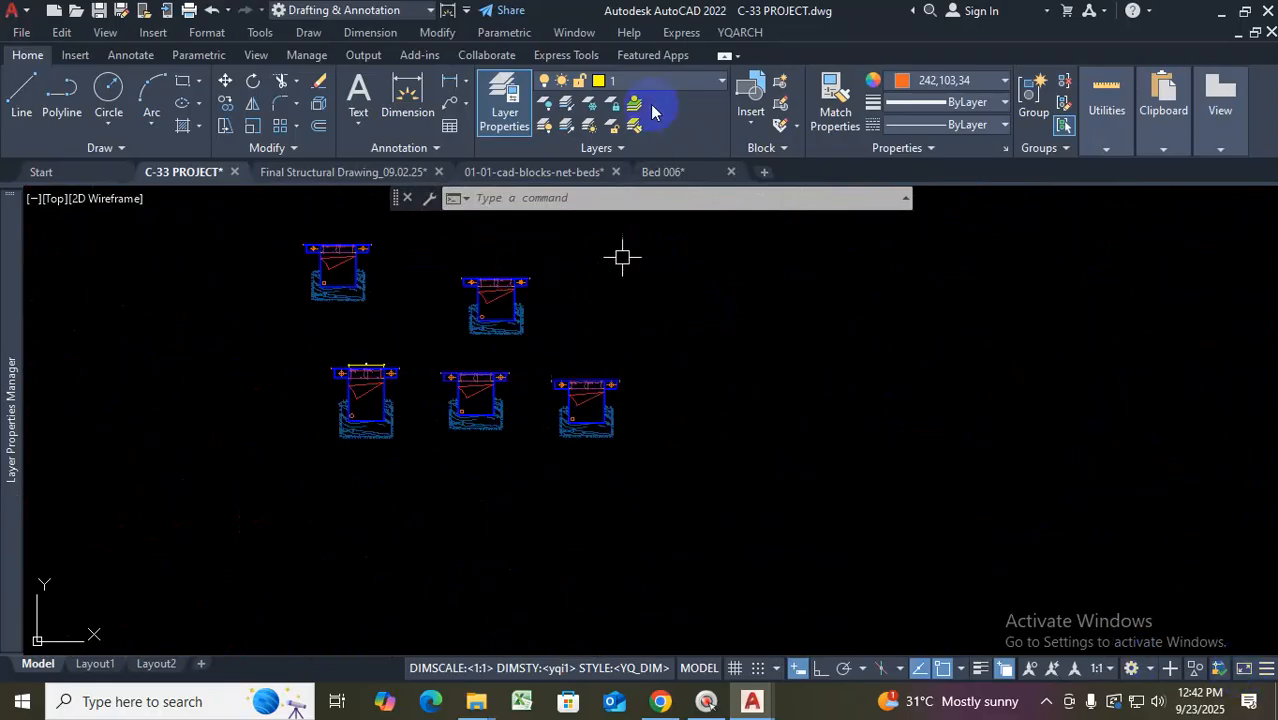
pyautogui.click(673, 84)
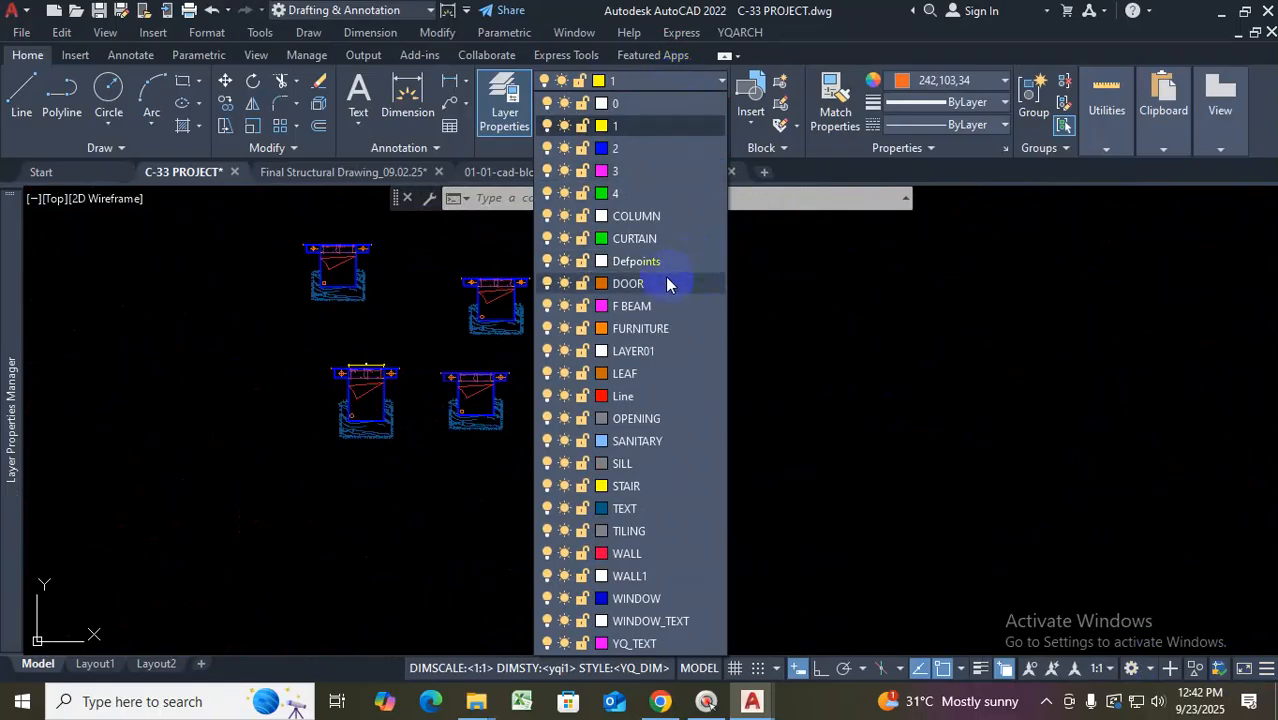
pyautogui.click(671, 330)
pyautogui.press('Escape')
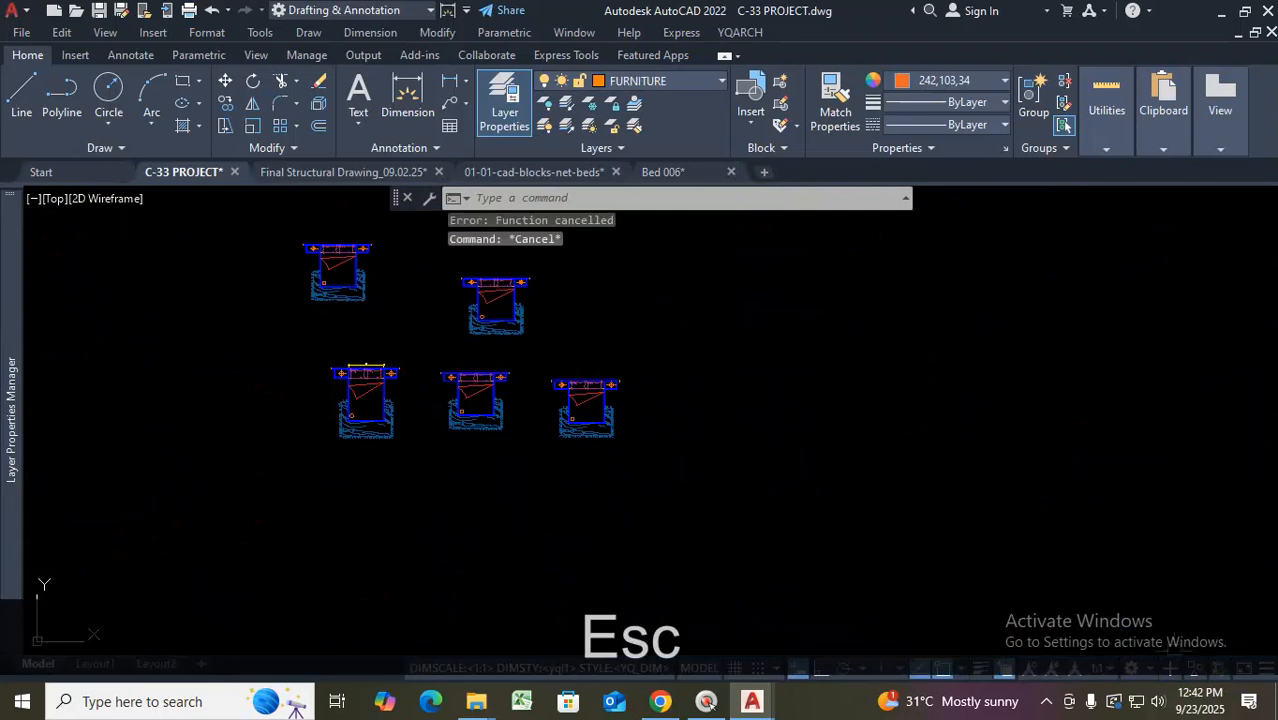
# Look over the furnished floor plans, comparing the beds, wardrobes and other furniture in their rooms
pyautogui.scroll(-8, 834, 434)
pyautogui.scroll(7, 445, 596)
pyautogui.scroll(8, 448, 558)
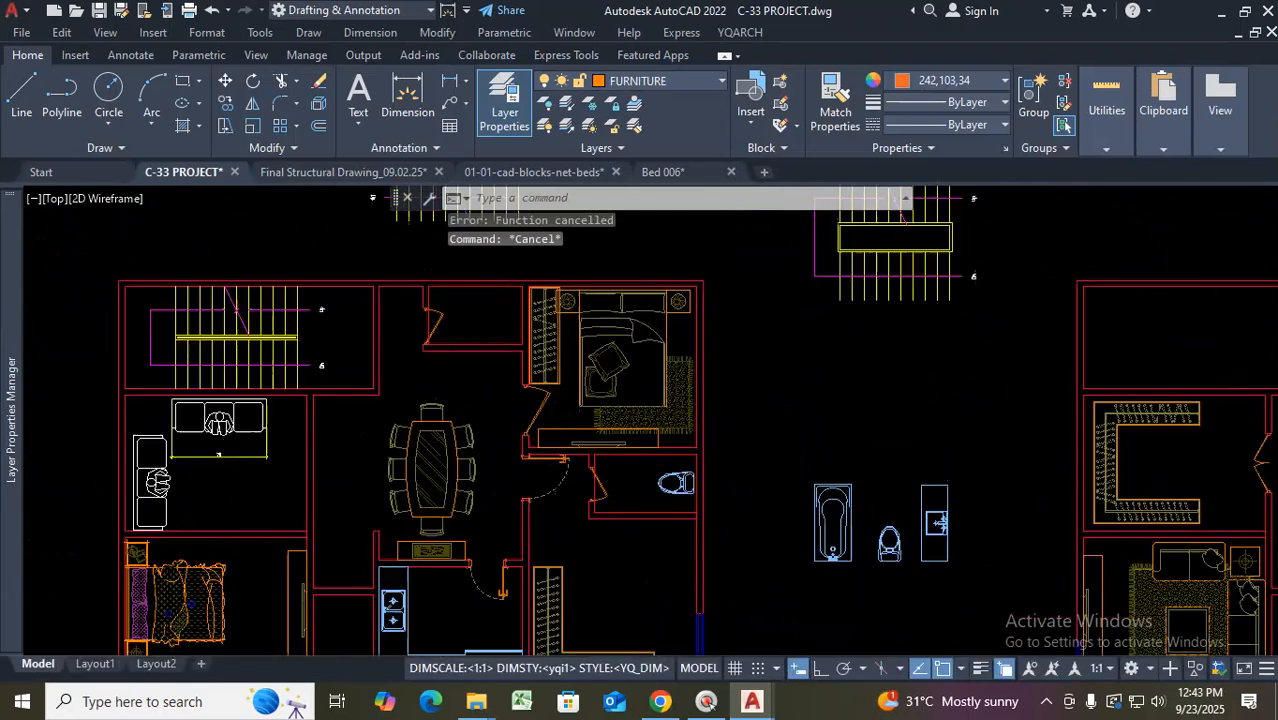
pyautogui.scroll(-4, 496, 357)
pyautogui.scroll(2, 385, 550)
pyautogui.scroll(3, 495, 405)
pyautogui.scroll(-8, 600, 360)
pyautogui.scroll(3, 752, 317)
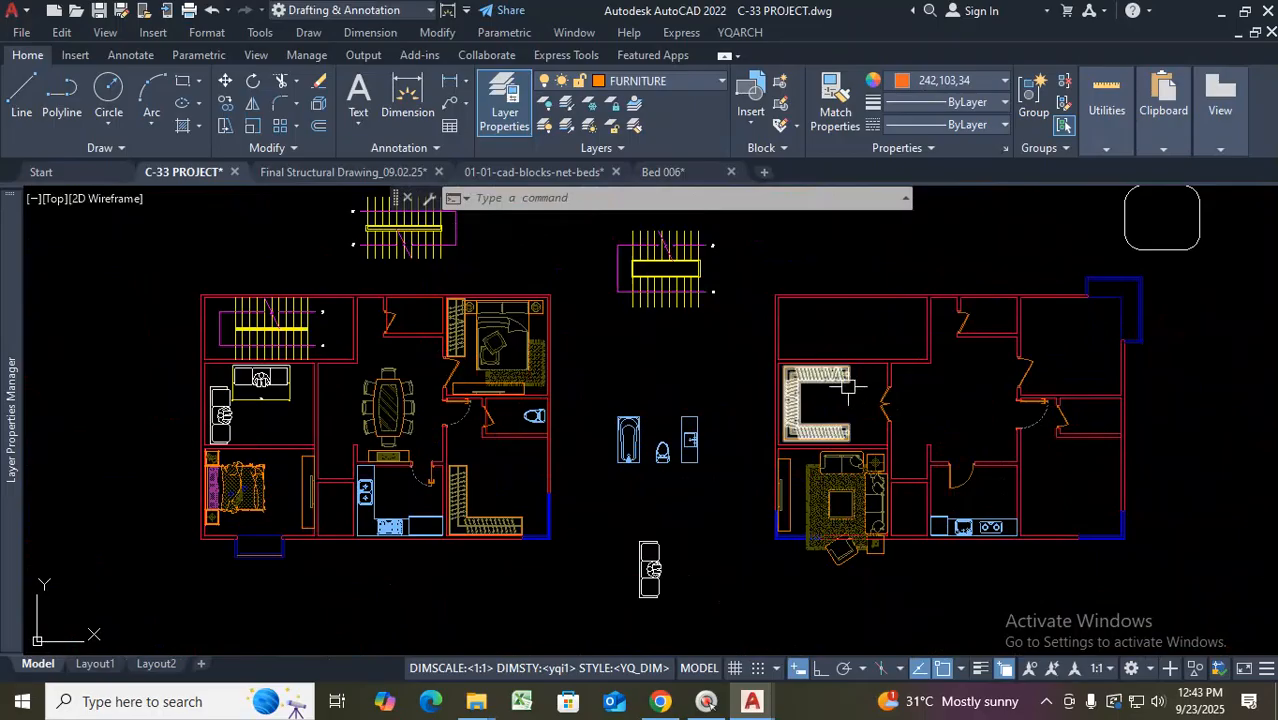
pyautogui.scroll(2, 836, 397)
pyautogui.scroll(-3, 836, 397)
pyautogui.scroll(-4, 591, 435)
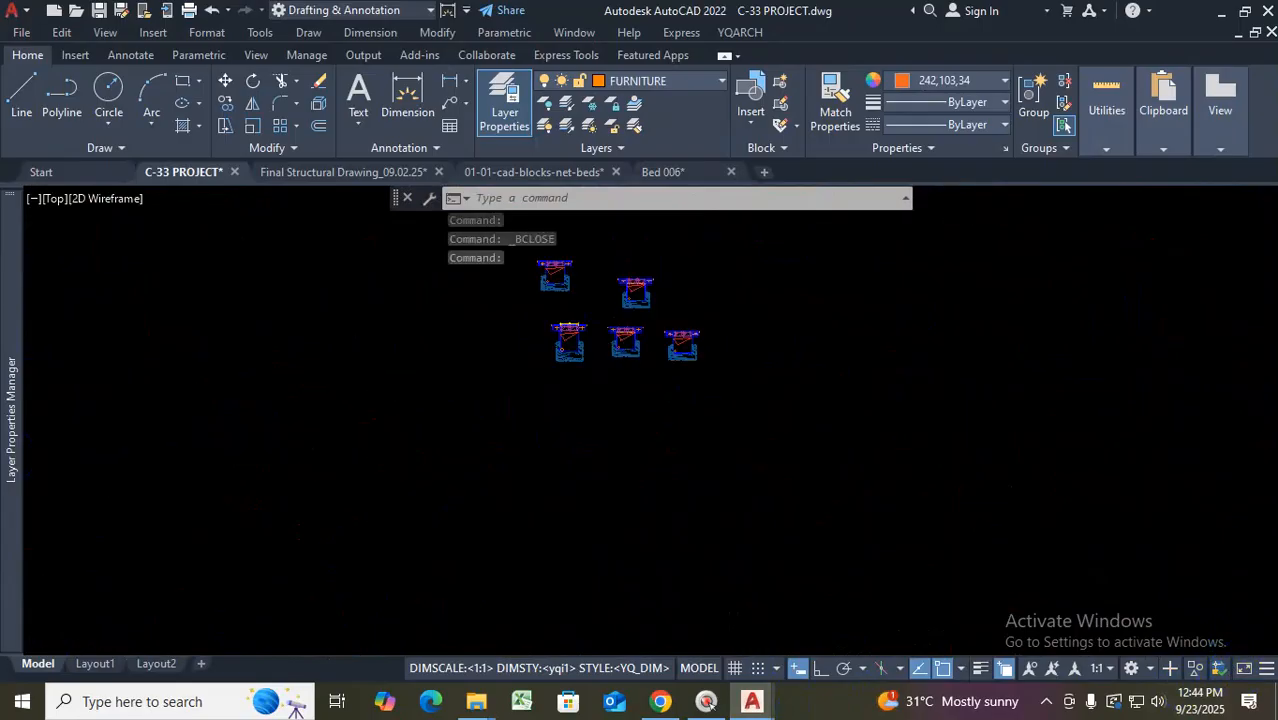
# Explode the middle bed block in the lower row of separate beds
pyautogui.scroll(6, 600, 326)
pyautogui.scroll(-3, 500, 404)
pyautogui.scroll(3, 608, 420)
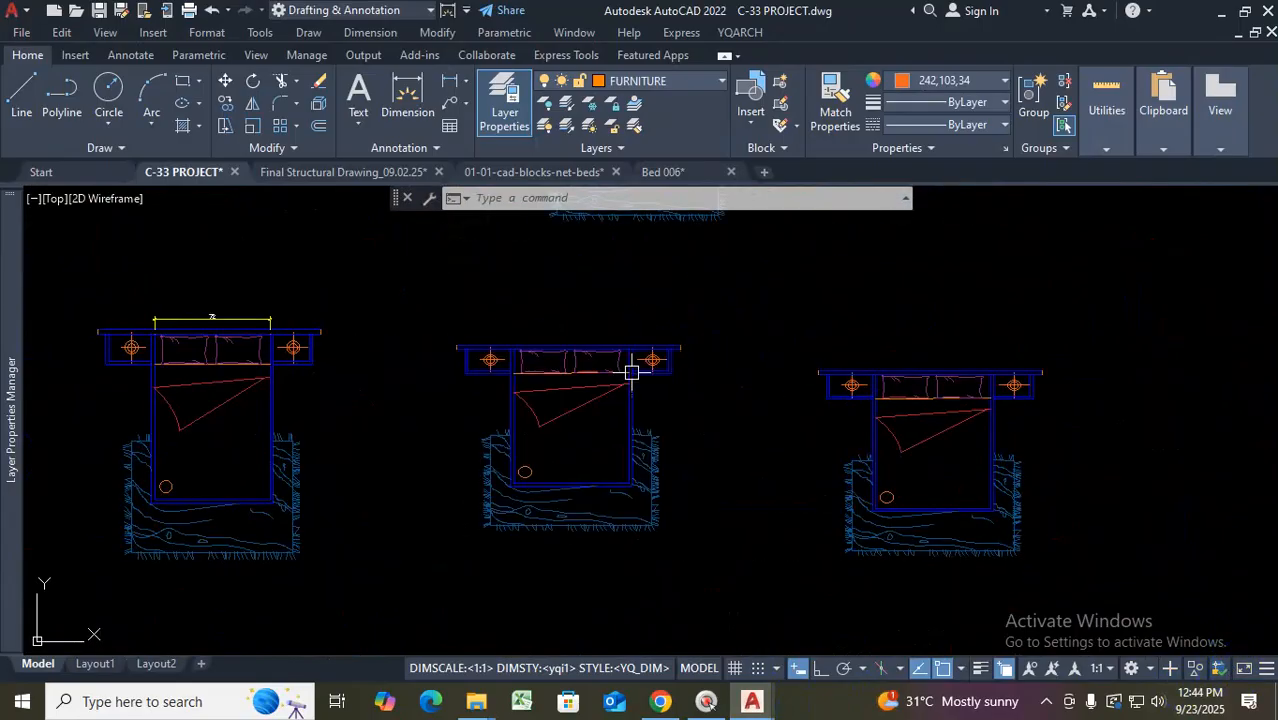
pyautogui.click(607, 369)
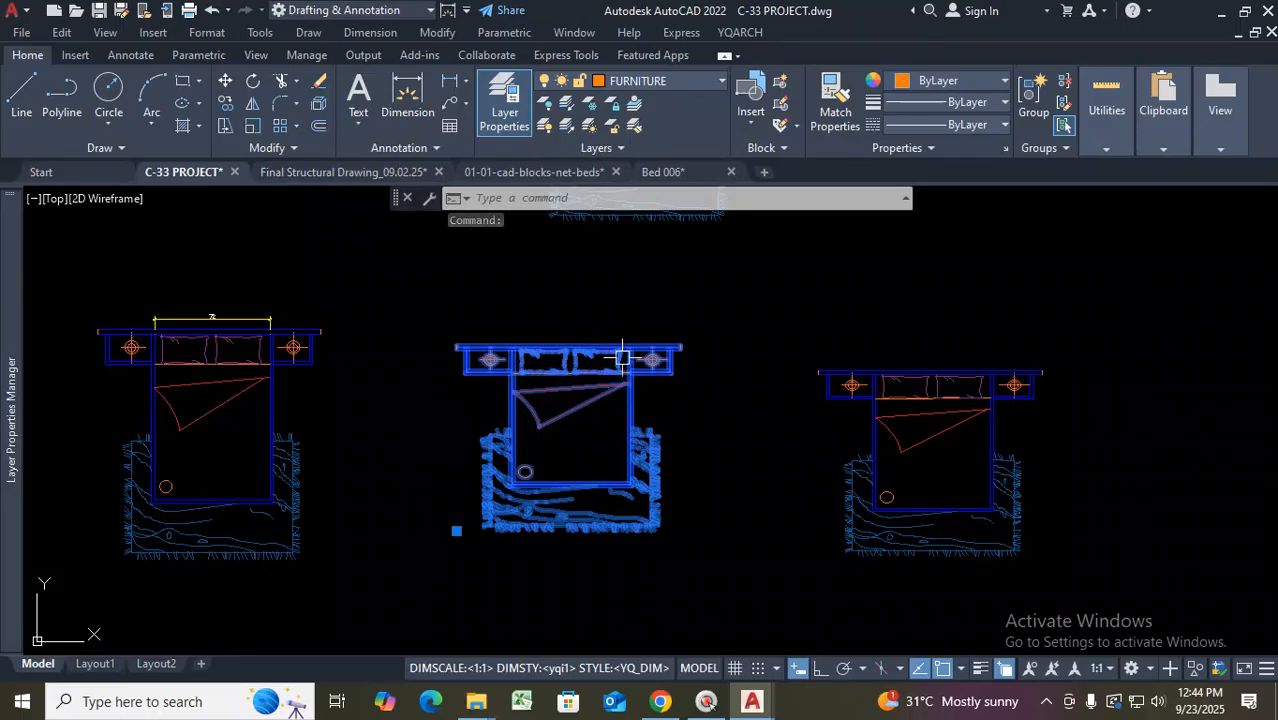
pyautogui.click(319, 106)
# Test-select parts of the exploded middle bed with crossing windows to check its individual objects, and clear the selection
pyautogui.scroll(2, 656, 402)
pyautogui.click(719, 351)
pyautogui.click(570, 417)
pyautogui.scroll(-3, 420, 380)
pyautogui.click(420, 322)
pyautogui.click(552, 434)
pyautogui.click(556, 422)
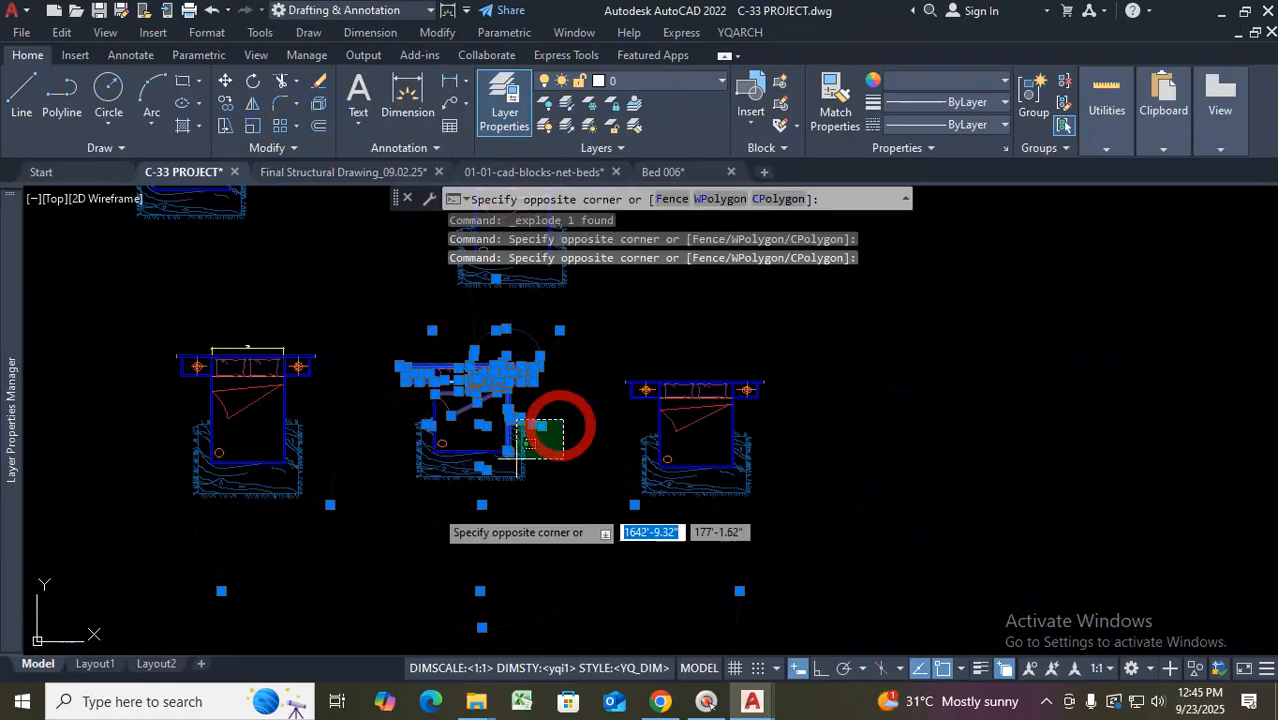
pyautogui.click(471, 499)
pyautogui.press('Escape')
# Inspect the lower edge curve of the exploded bed's pillow as a single object and clear the selection
pyautogui.scroll(3, 470, 380)
pyautogui.scroll(5, 470, 380)
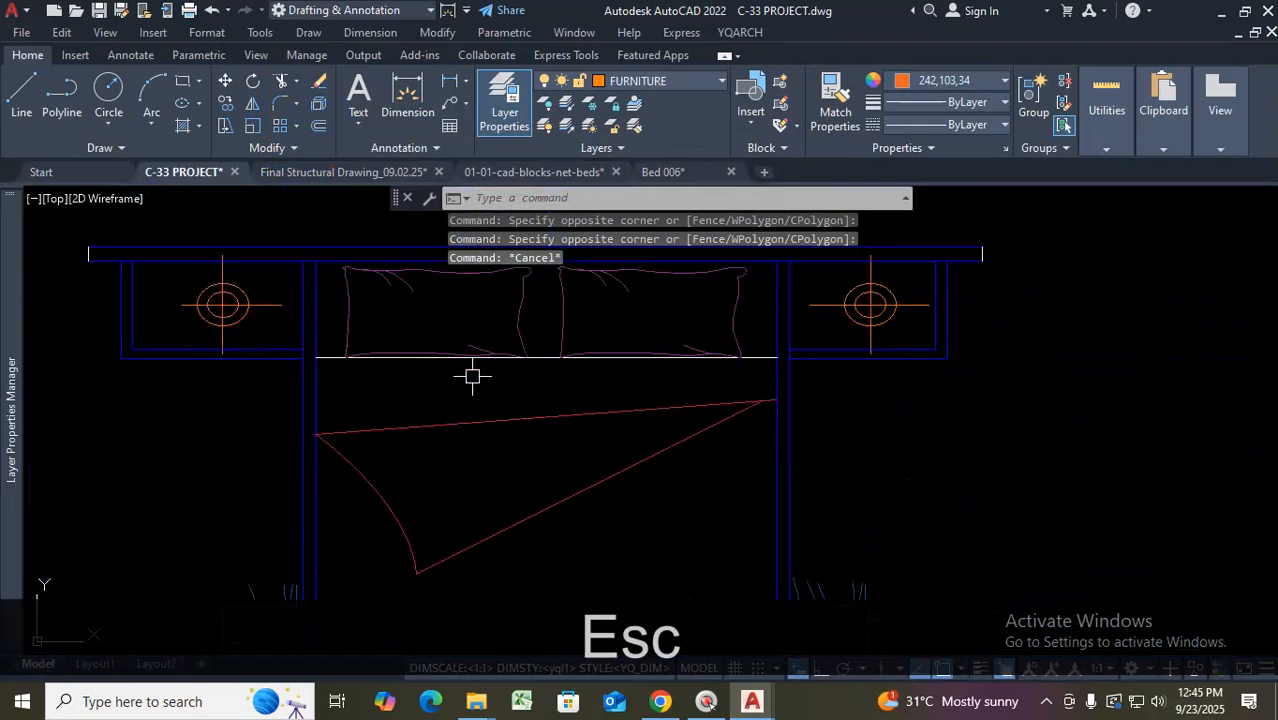
pyautogui.click(471, 342)
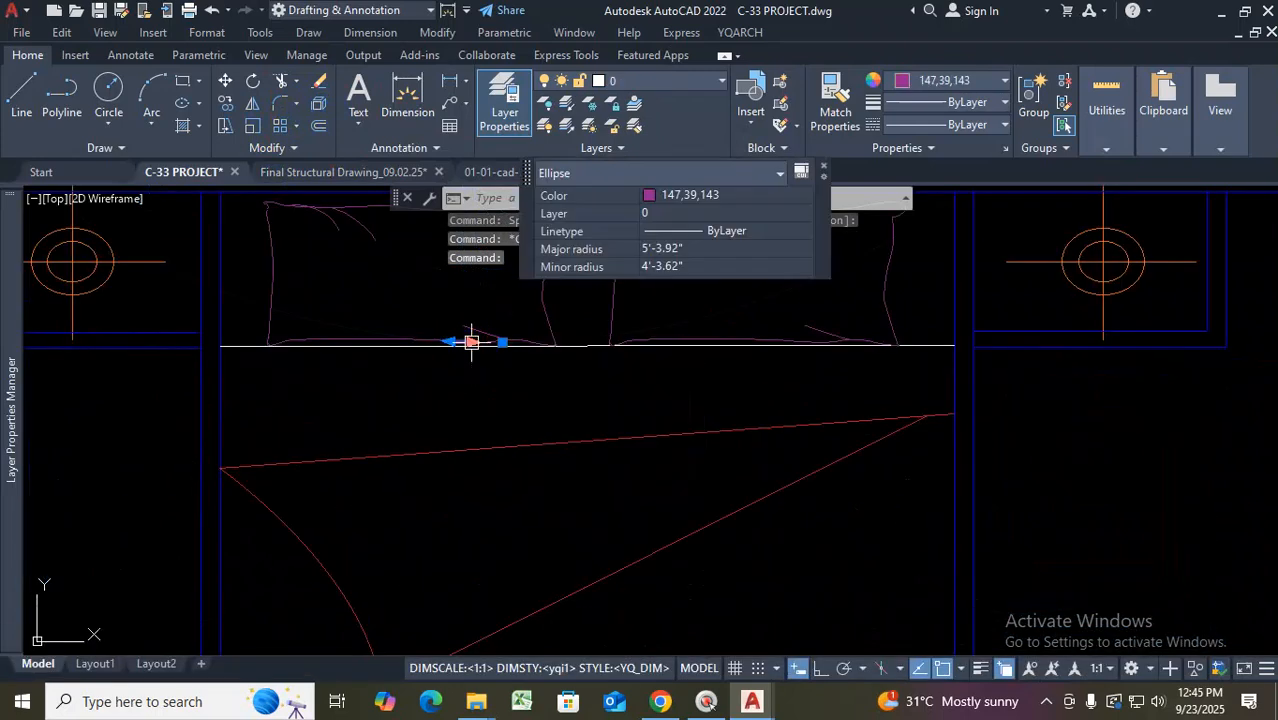
pyautogui.press('Escape')
pyautogui.scroll(-5, 485, 440)
pyautogui.scroll(4, 656, 459)
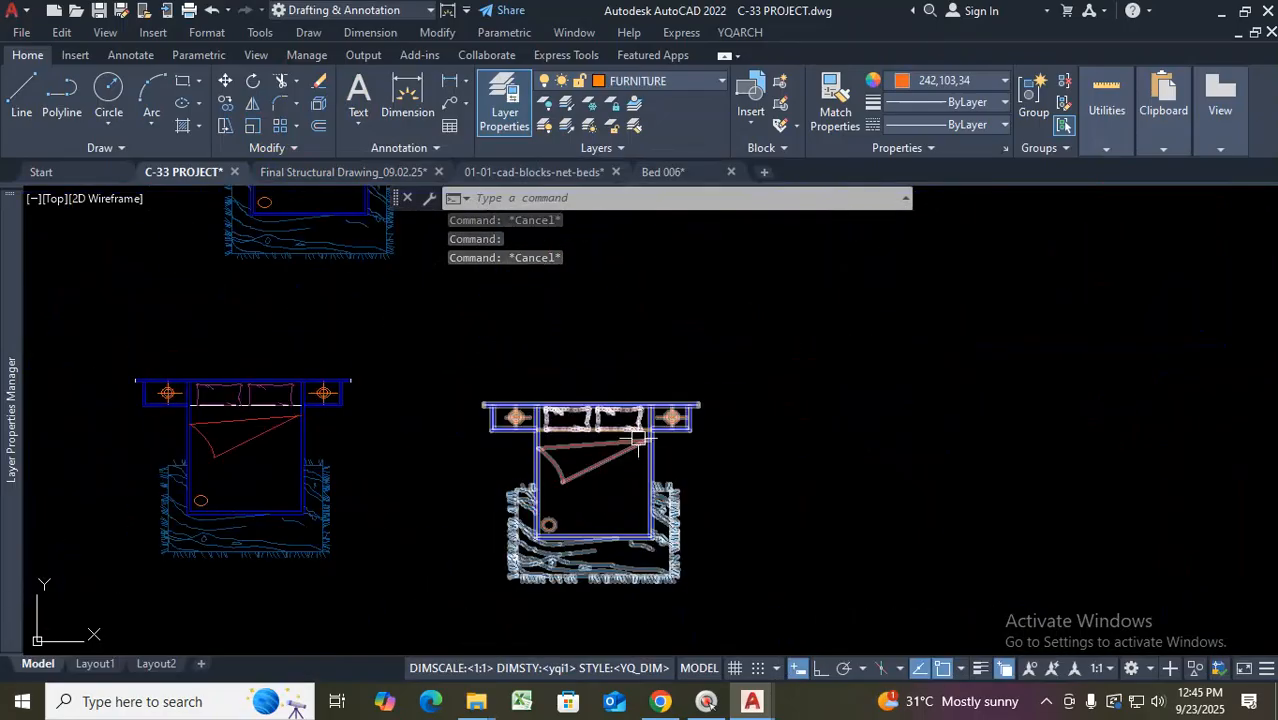
# Switch to the Bed 006 drawing and copy the whole bed with its side tables
pyautogui.click(687, 173)
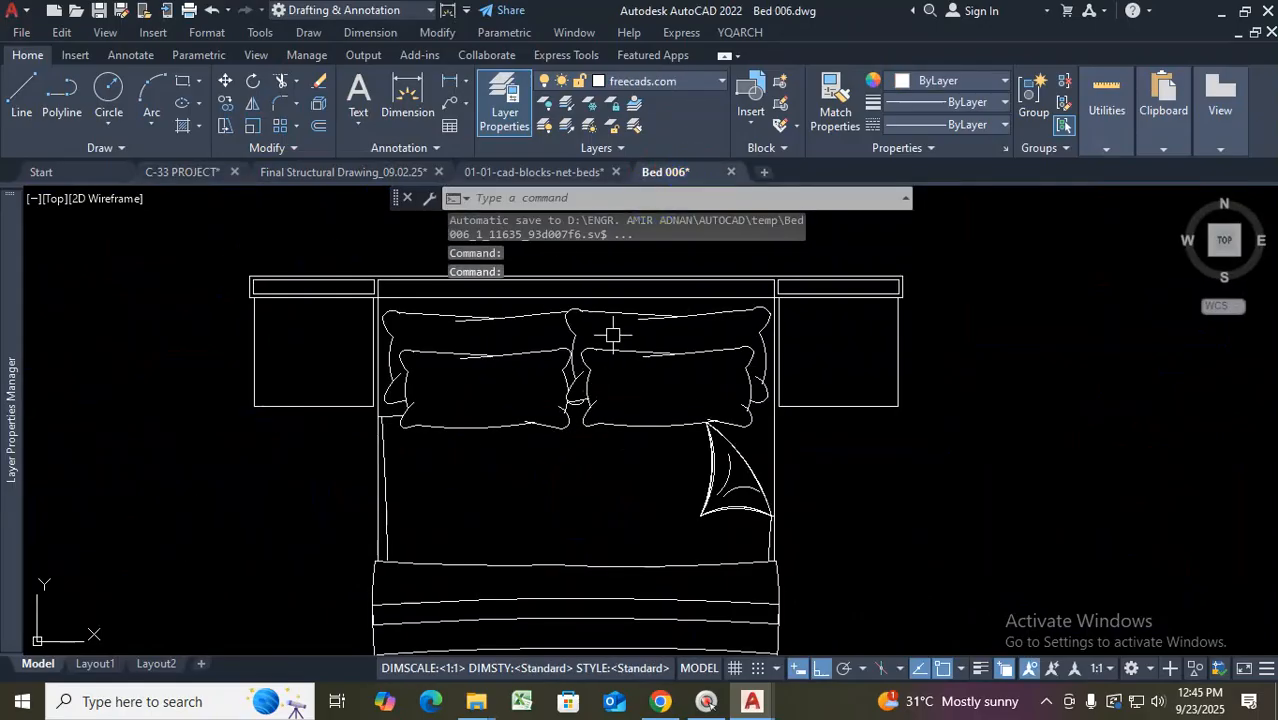
pyautogui.moveTo(613, 334); pyautogui.dragTo(545, 372)
pyautogui.press('Escape')
pyautogui.scroll(-2, 556, 392)
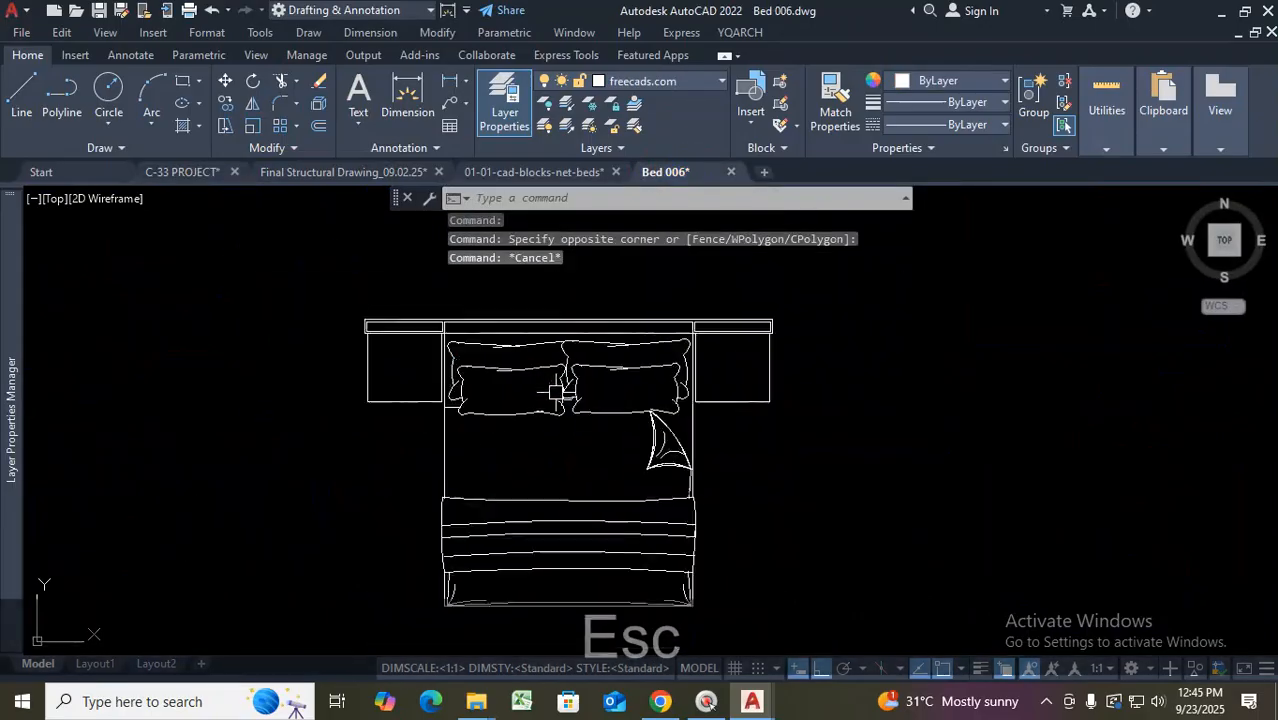
pyautogui.scroll(-4, 556, 392)
pyautogui.click(713, 331)
pyautogui.click(419, 542)
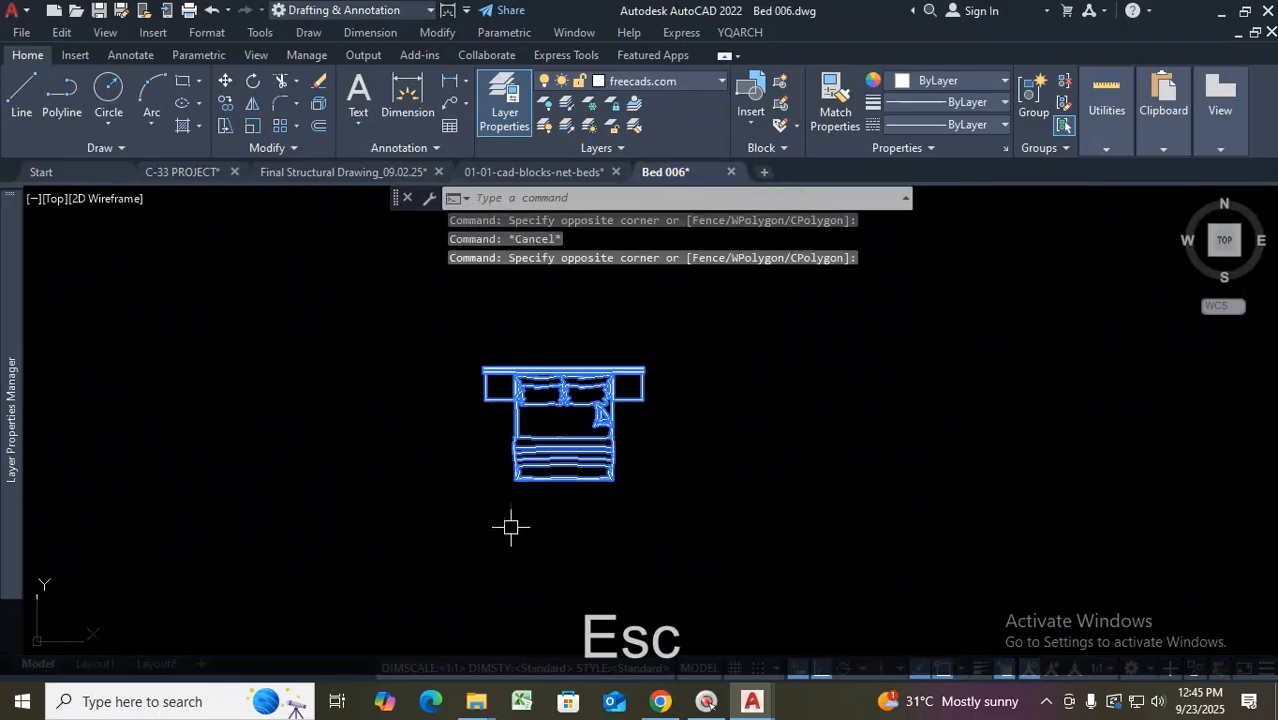
# Paste the copied bed into the C-33 PROJECT drawing, in the empty area beside the group of blue beds
pyautogui.click(182, 172)
pyautogui.hotkey('ctrl', 'v')
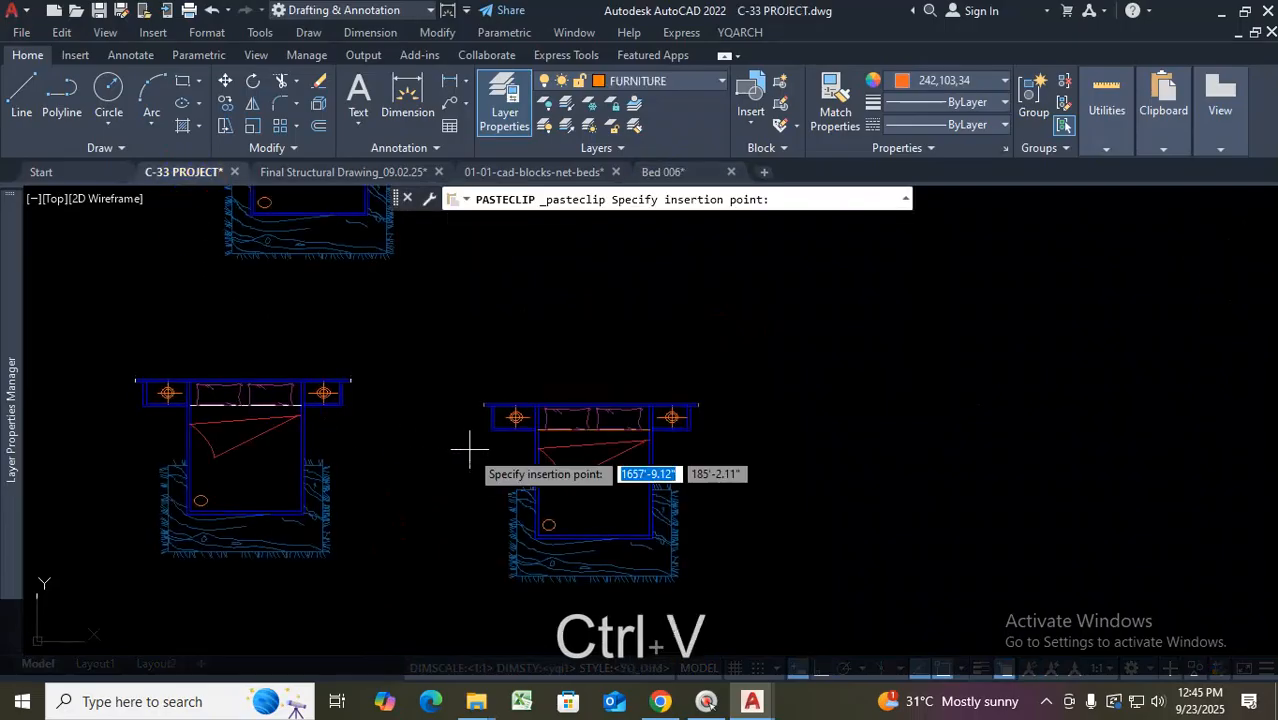
pyautogui.scroll(-8, 469, 452)
pyautogui.click(572, 478)
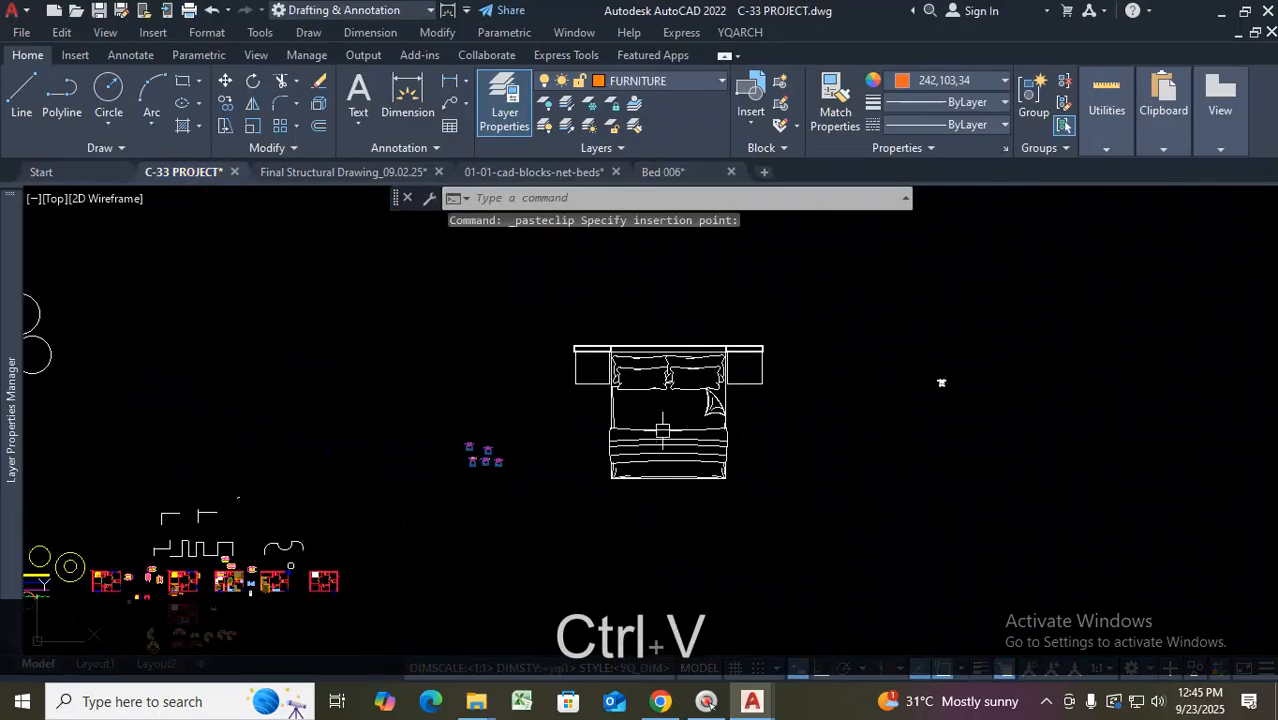
pyautogui.scroll(4, 668, 396)
pyautogui.click(673, 375)
pyautogui.click(895, 416)
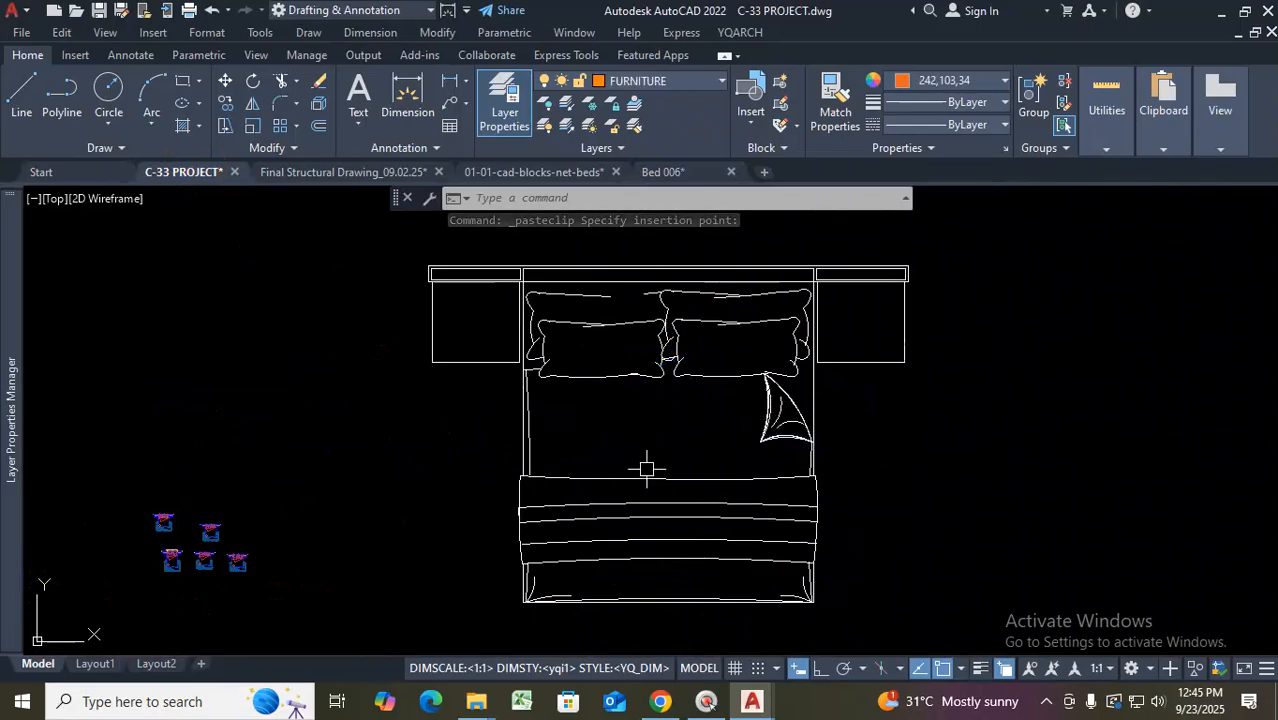
pyautogui.press('Escape')
# Check the individual objects around the exploded middle bed's right pillow and side table by selecting them, and clear the selection
pyautogui.scroll(-7, 690, 442)
pyautogui.scroll(4, 594, 460)
pyautogui.scroll(12, 594, 460)
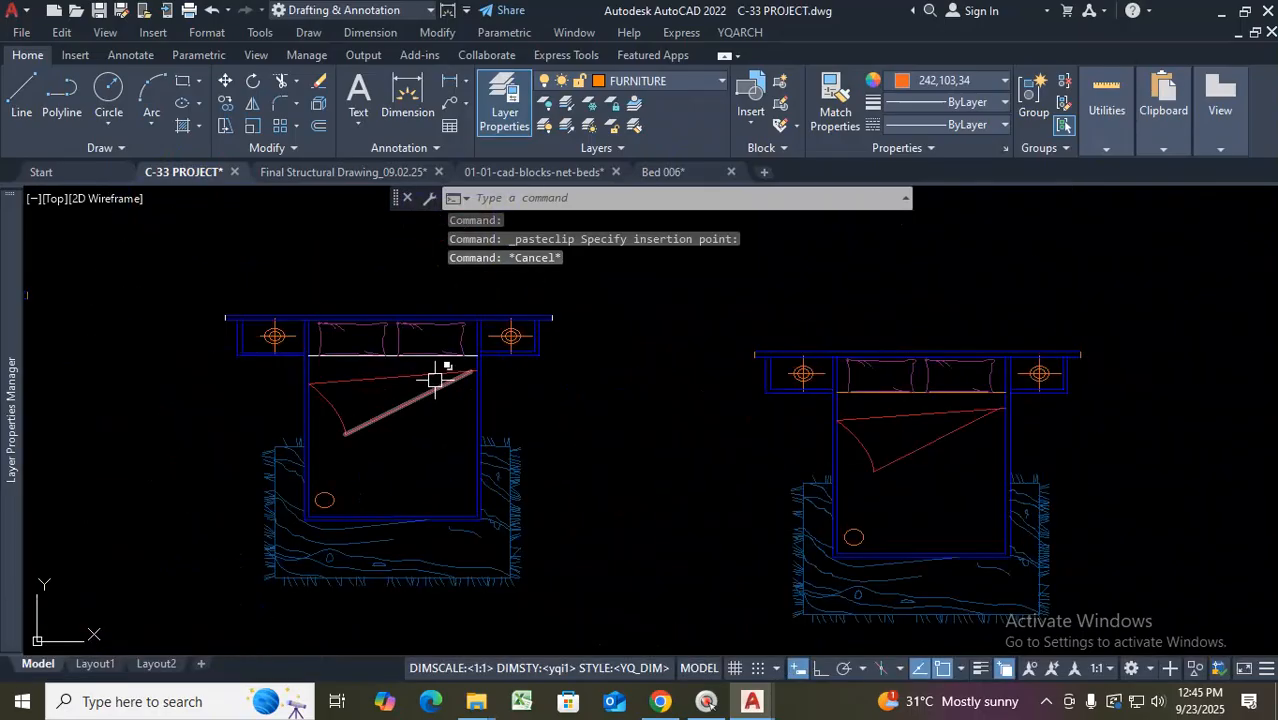
pyautogui.click(419, 348)
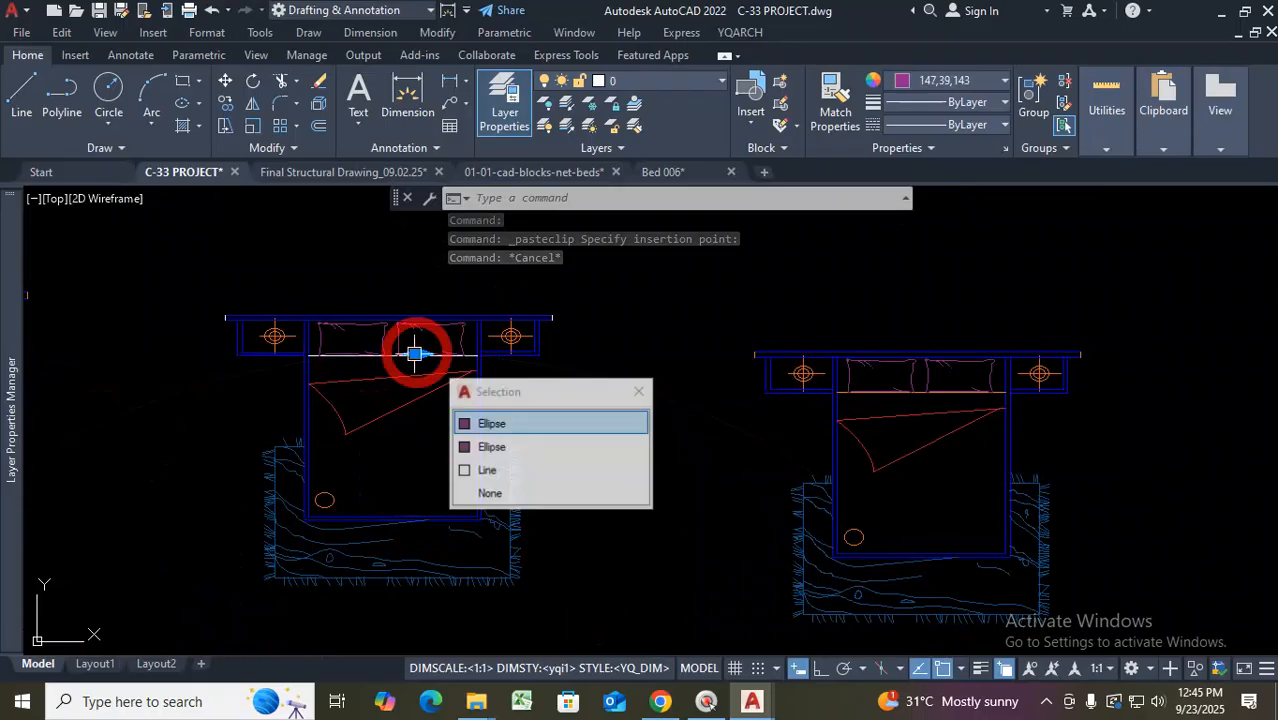
pyautogui.click(644, 394)
pyautogui.click(559, 277)
pyautogui.click(424, 391)
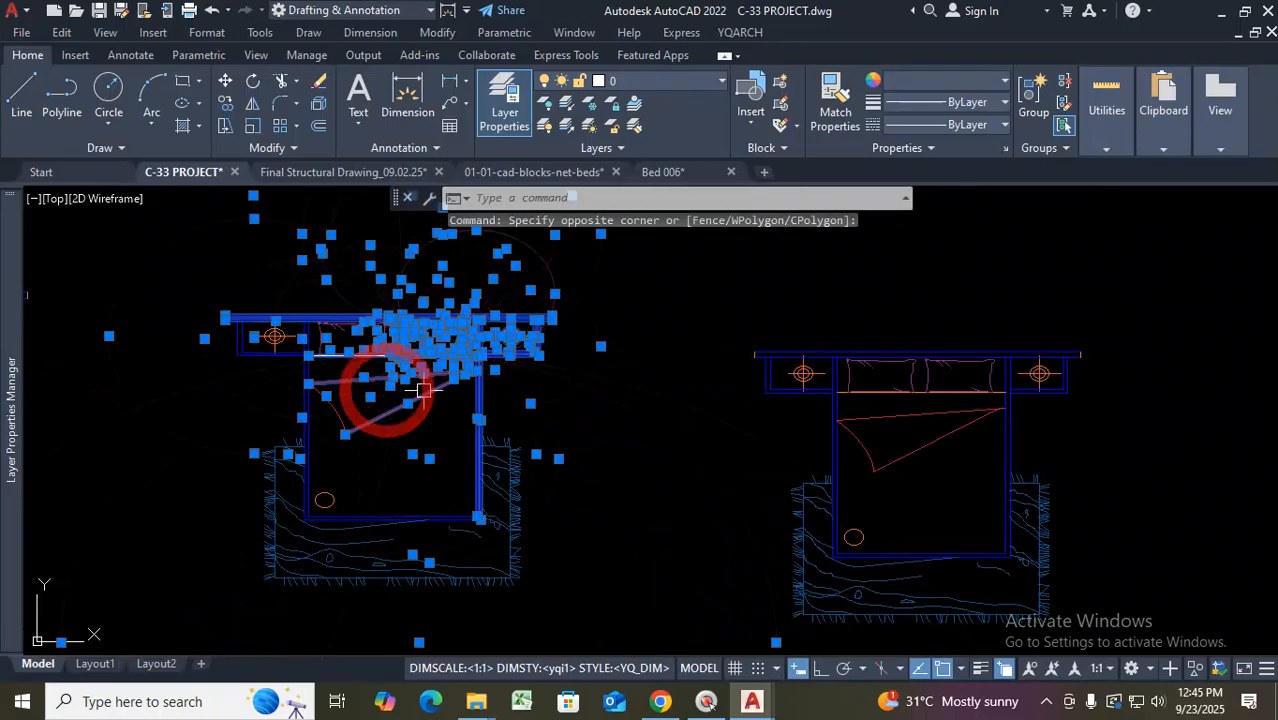
pyautogui.press('Escape')
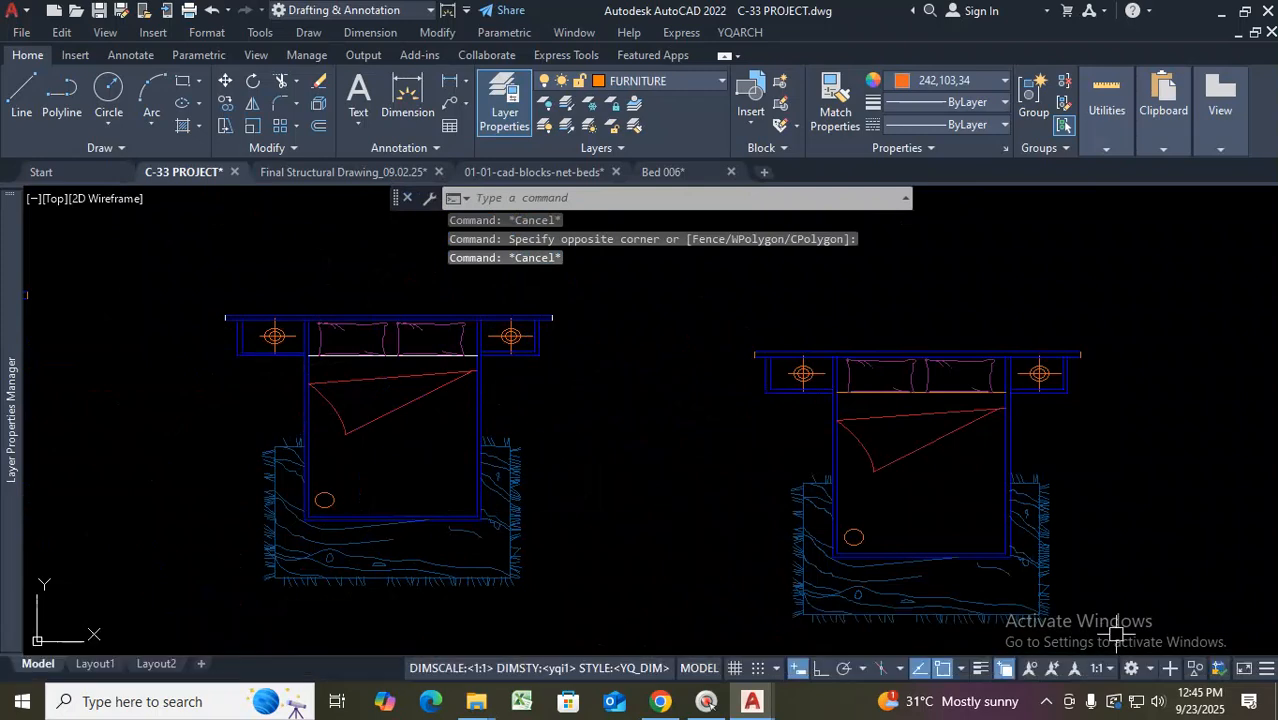
# Explode the rightmost bed block in the lower row
pyautogui.scroll(-4, 620, 425)
pyautogui.scroll(4, 607, 400)
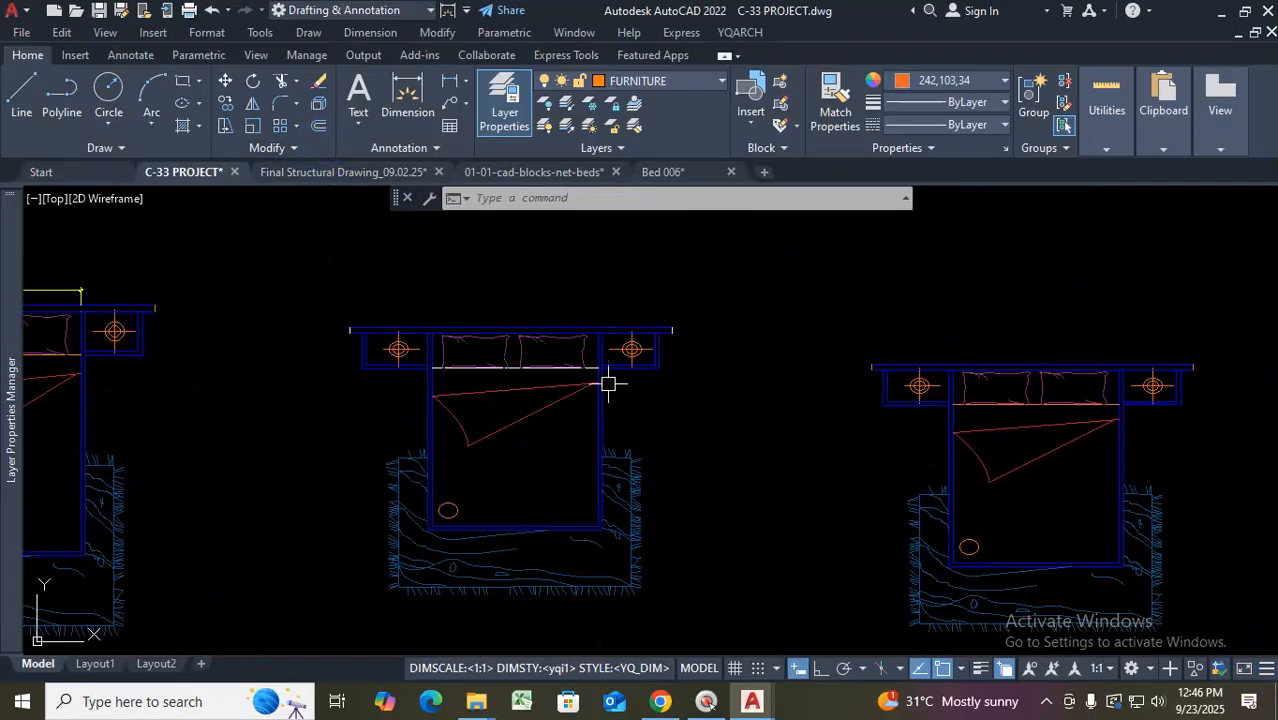
pyautogui.scroll(-4, 558, 363)
pyautogui.scroll(2, 730, 386)
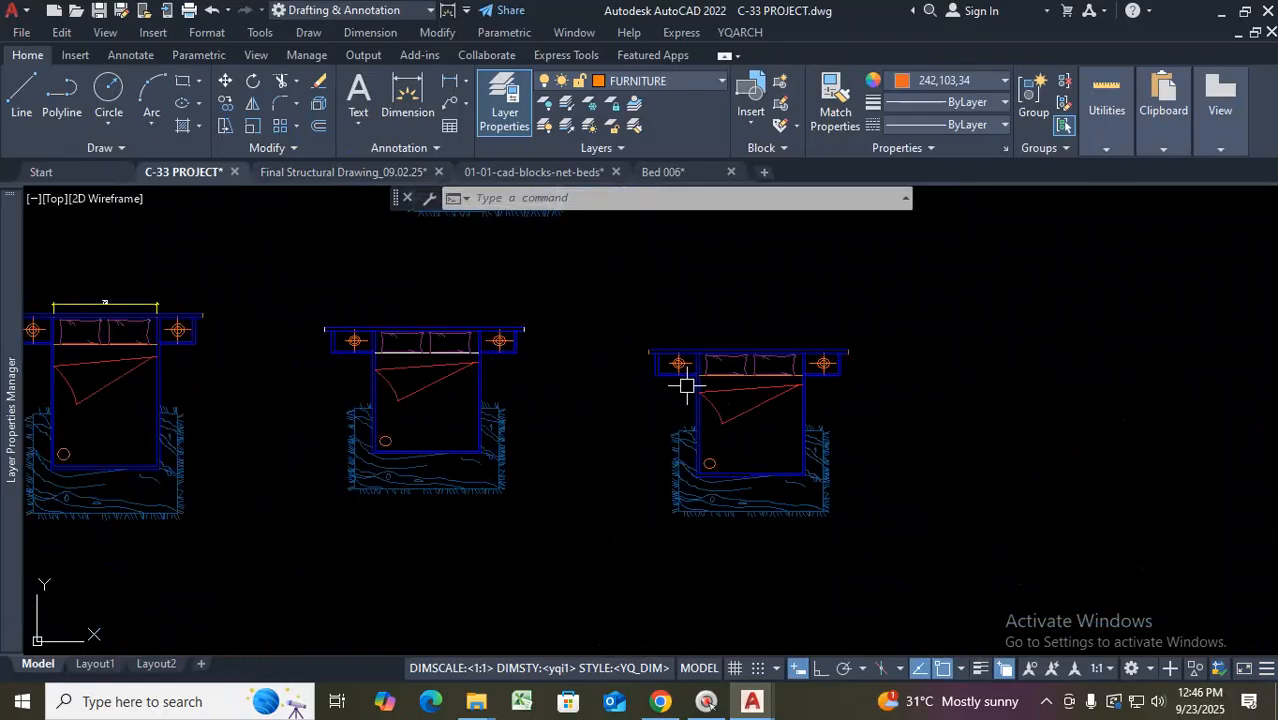
pyautogui.click(683, 388)
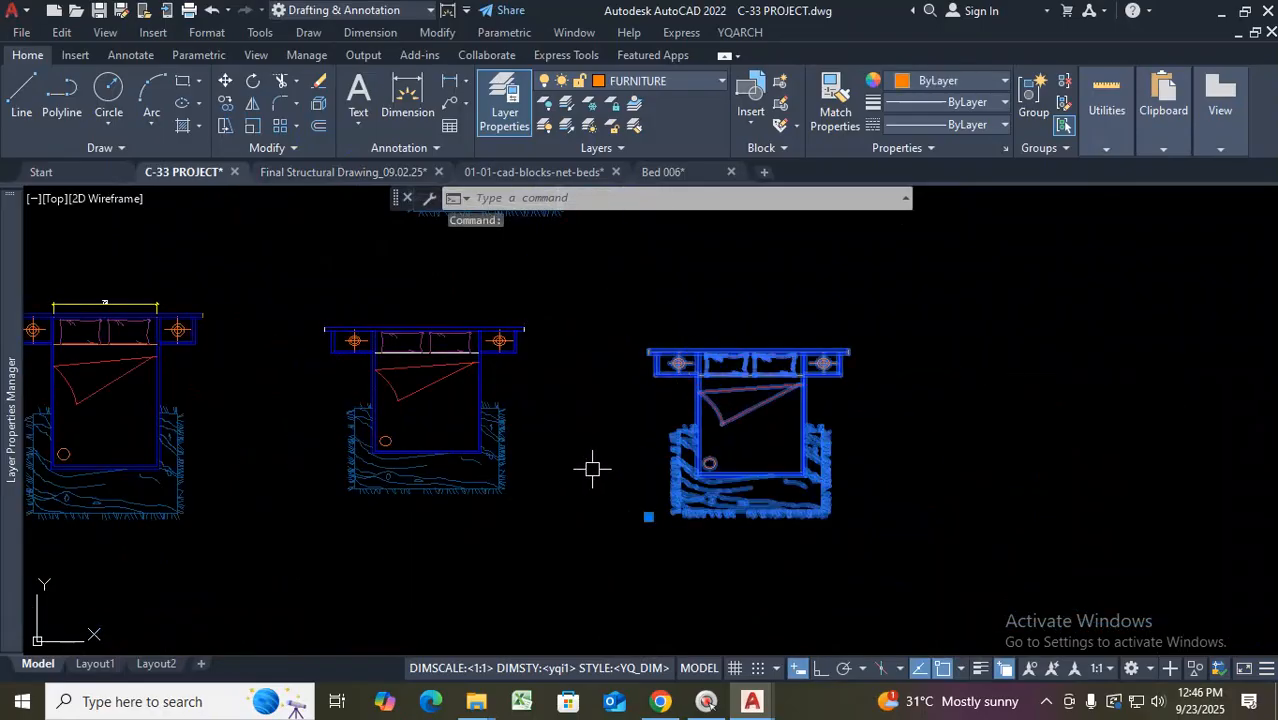
pyautogui.write('x')
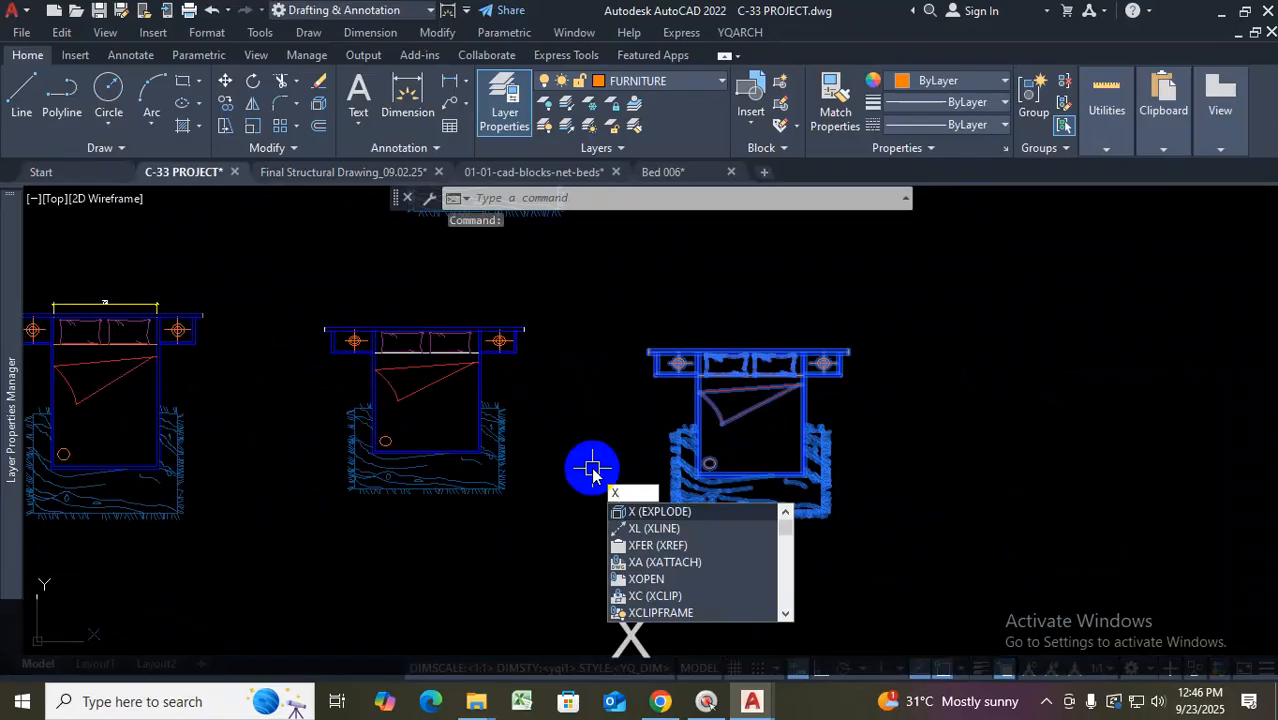
pyautogui.press('Return')
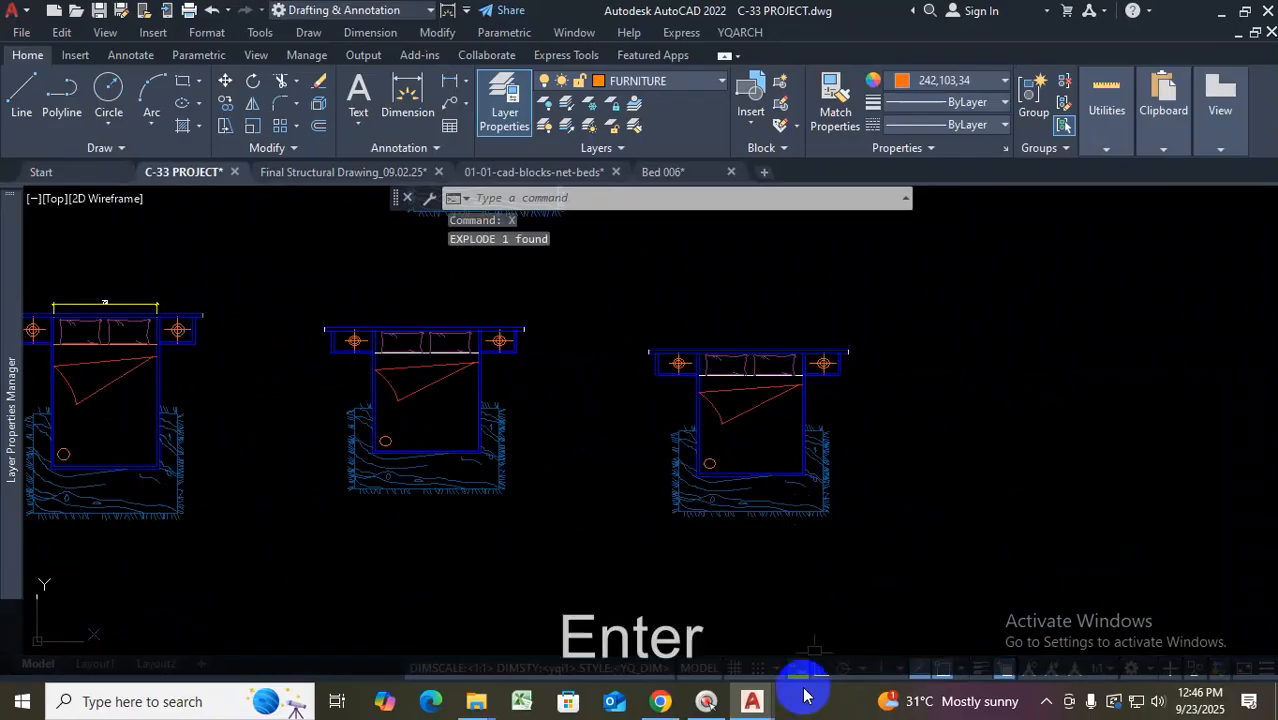
# Check the separate frame and carpet objects along the middle bed's right side by selecting them, and clear the selection
pyautogui.click(508, 448)
pyautogui.press('Escape')
pyautogui.click(536, 393)
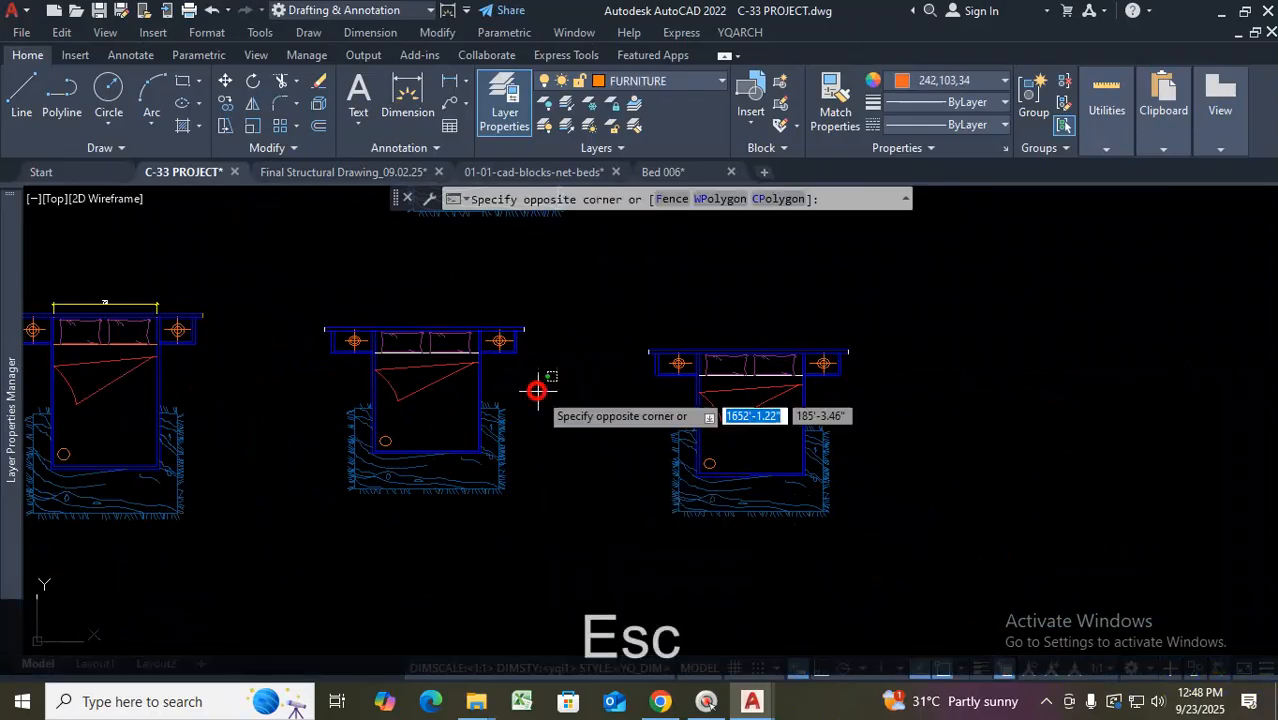
pyautogui.click(440, 410)
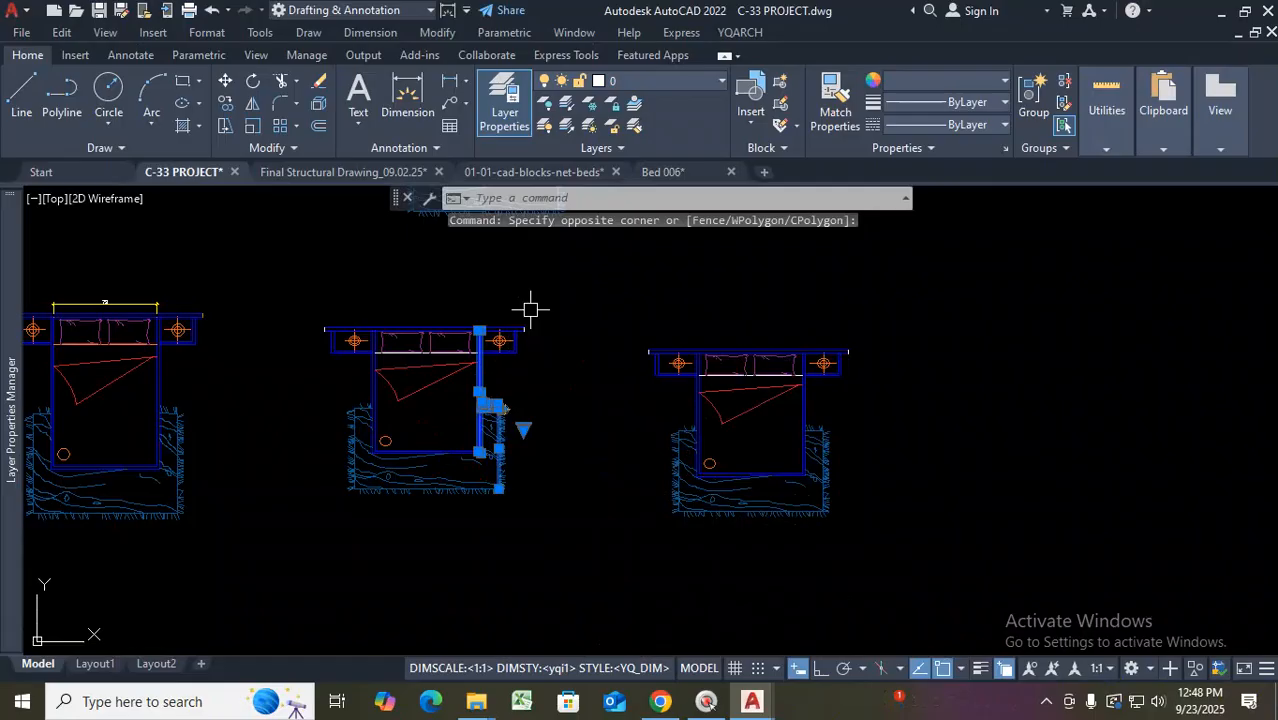
pyautogui.press('Escape')
pyautogui.scroll(-3, 531, 370)
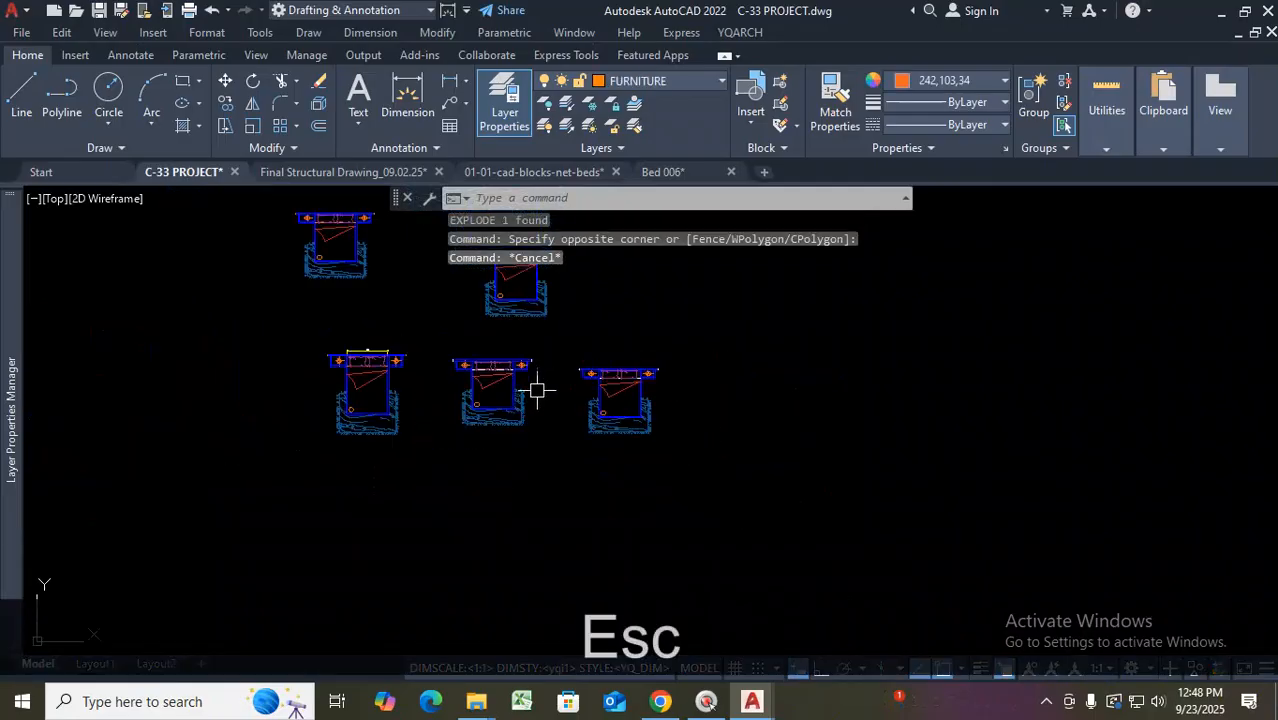
# Check the list of block definitions available for editing, and close it without choosing a block
pyautogui.scroll(8, 499, 365)
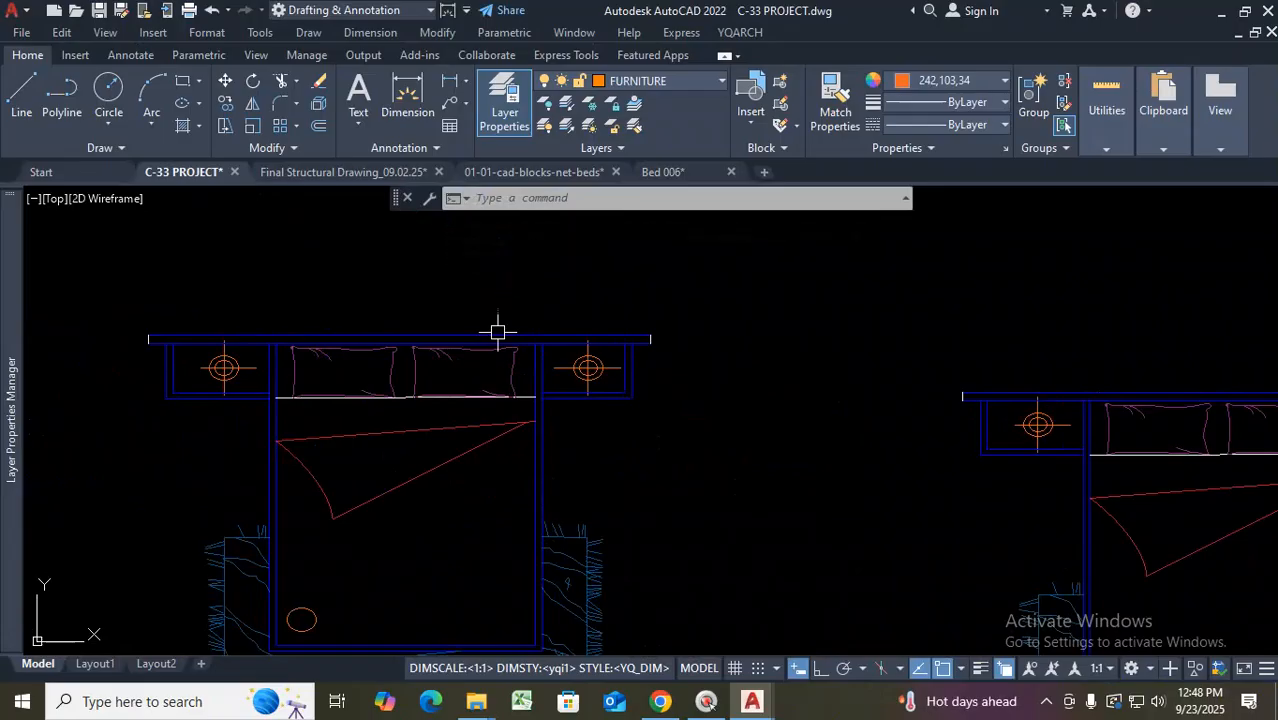
pyautogui.scroll(-5, 497, 332)
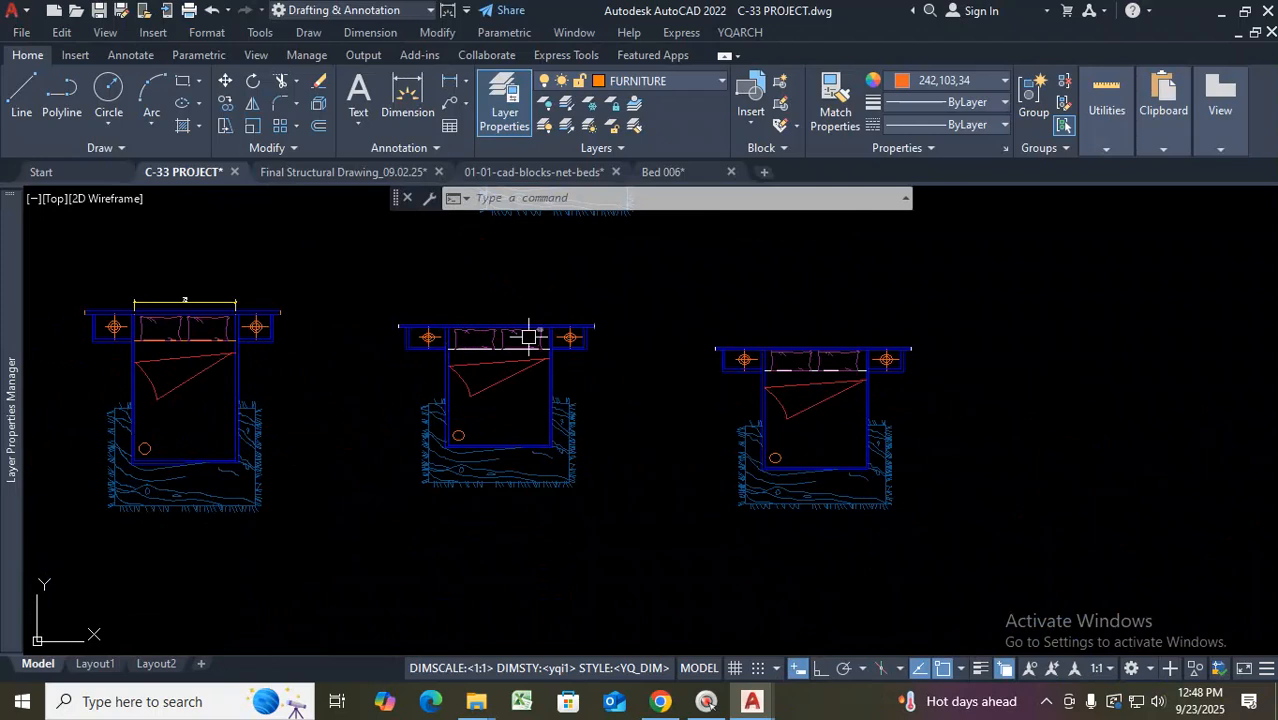
pyautogui.scroll(2, 586, 316)
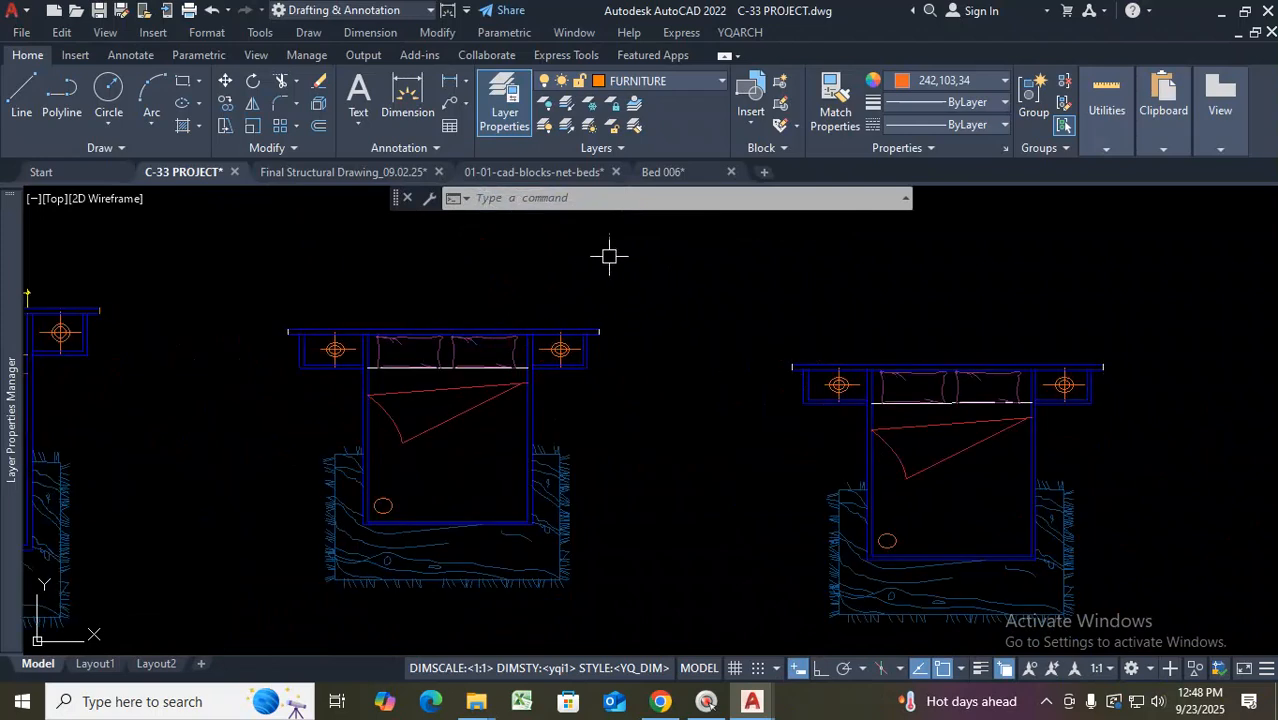
pyautogui.click(782, 110)
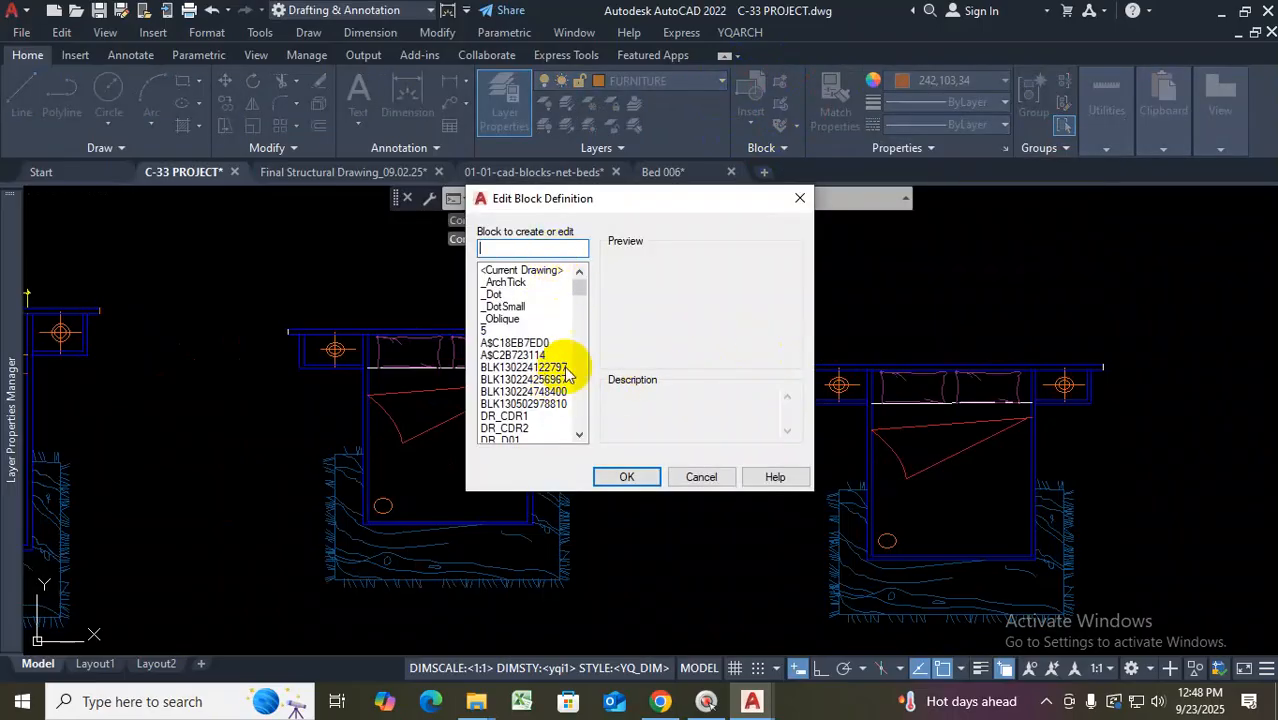
pyautogui.click(800, 198)
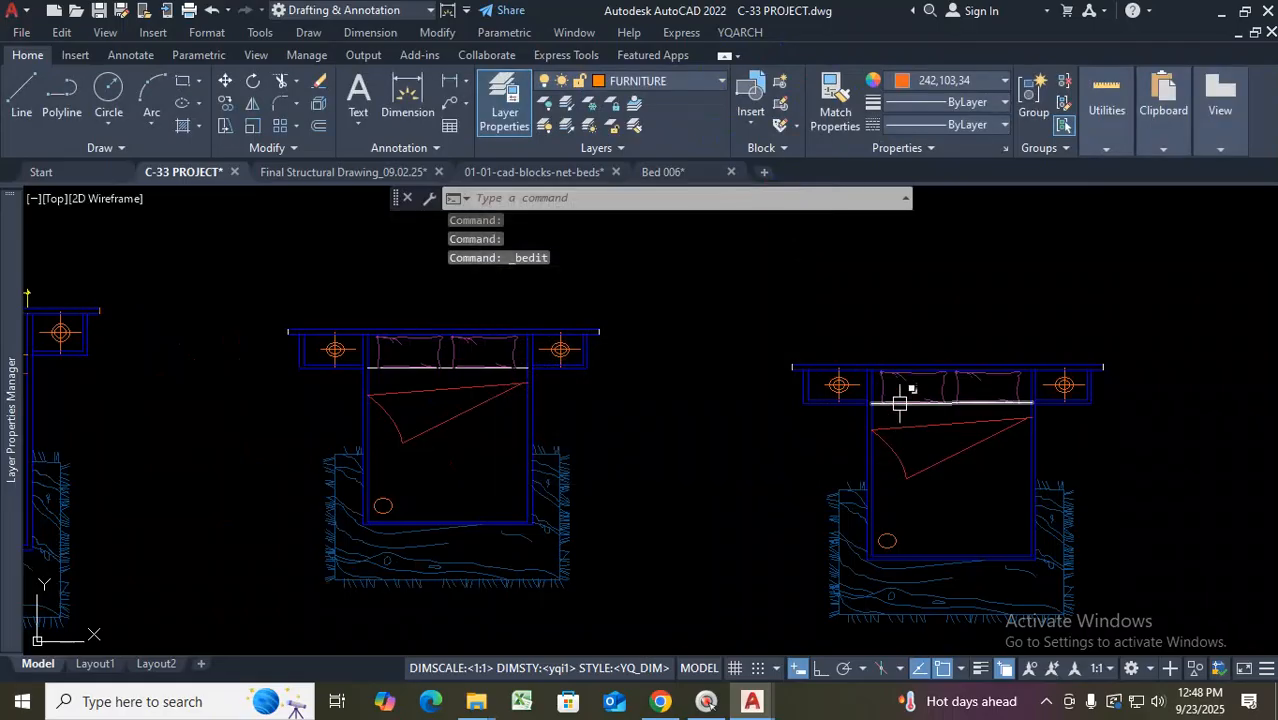
# Check the block definition of the dimensioned bed in the lower row, and close it without editing
pyautogui.scroll(-3, 744, 396)
pyautogui.click(636, 378)
pyautogui.scroll(2, 634, 375)
pyautogui.click(634, 375)
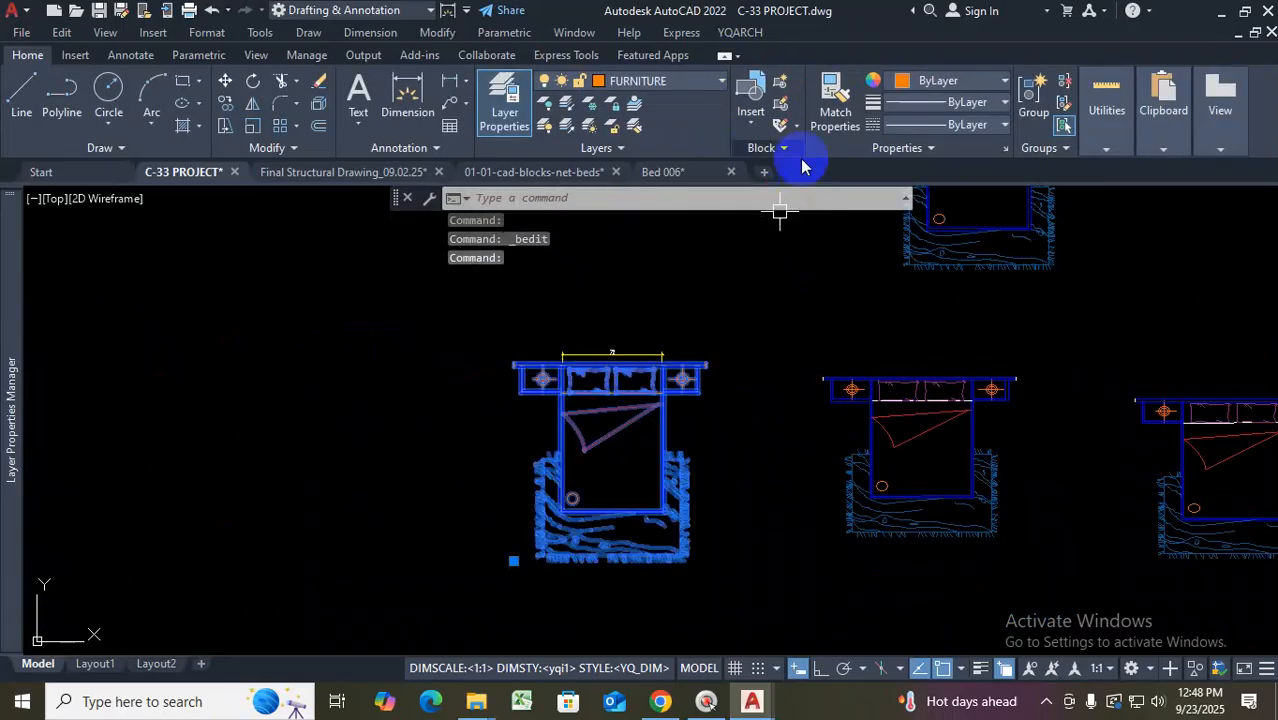
pyautogui.click(780, 103)
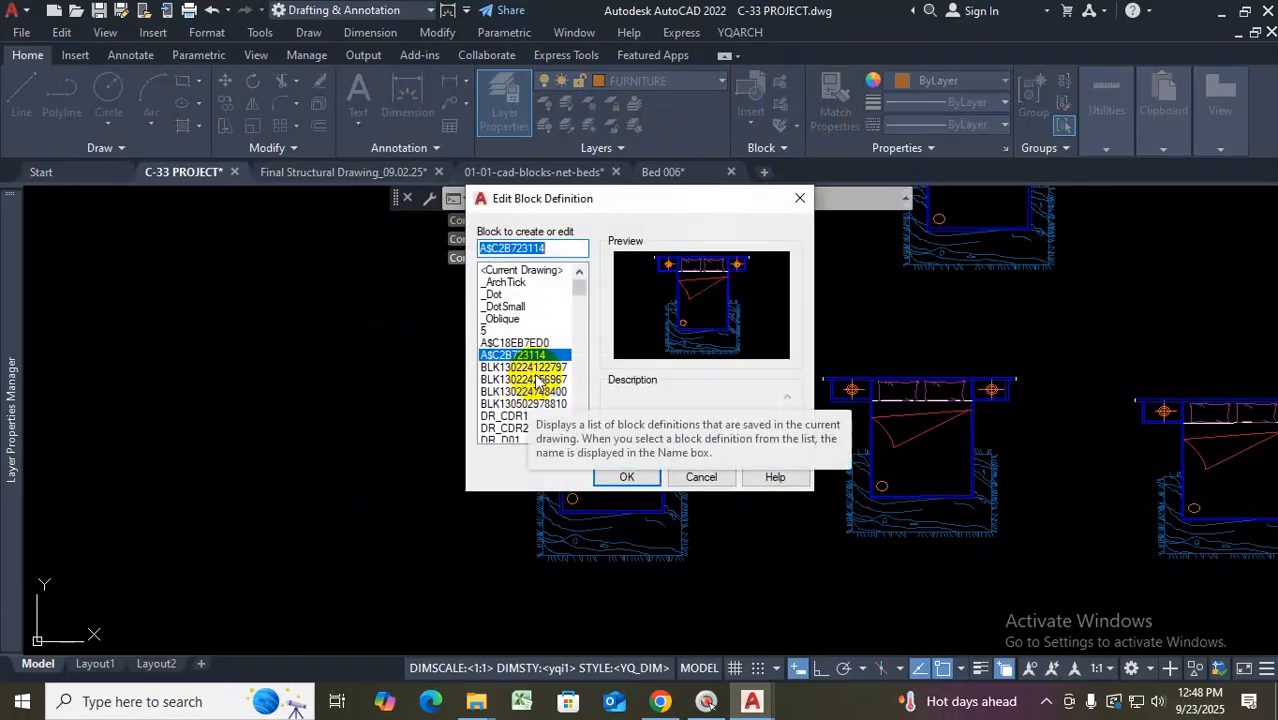
pyautogui.click(800, 198)
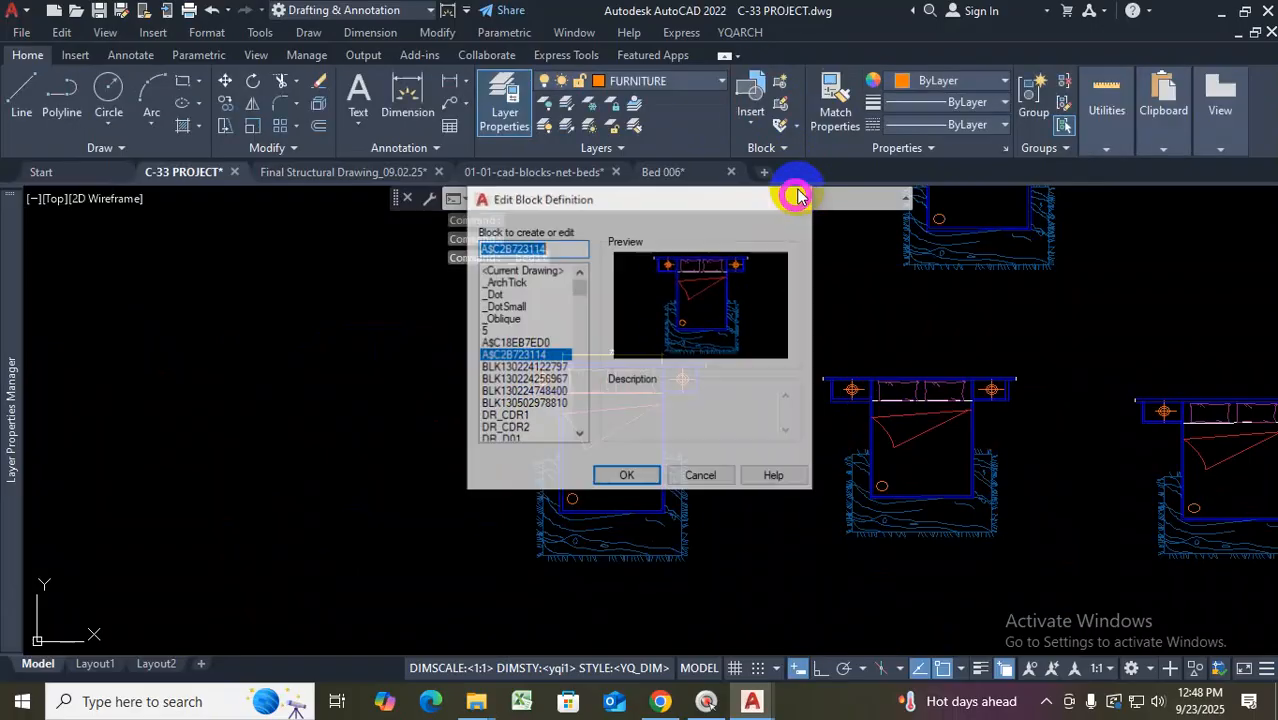
pyautogui.hotkey('ctrl', '1')
pyautogui.click(786, 81)
pyautogui.moveTo(795, 57)
pyautogui.mouseDown()
pyautogui.moveTo(799, 92)
pyautogui.moveTo(776, 62)
pyautogui.moveTo(730, 508)
pyautogui.mouseUp()
pyautogui.moveTo(777, 462)
pyautogui.mouseDown()
pyautogui.moveTo(800, 465)
pyautogui.moveTo(790, 540)
pyautogui.mouseUp()
pyautogui.moveTo(749, 607); pyautogui.dragTo(957, 545)
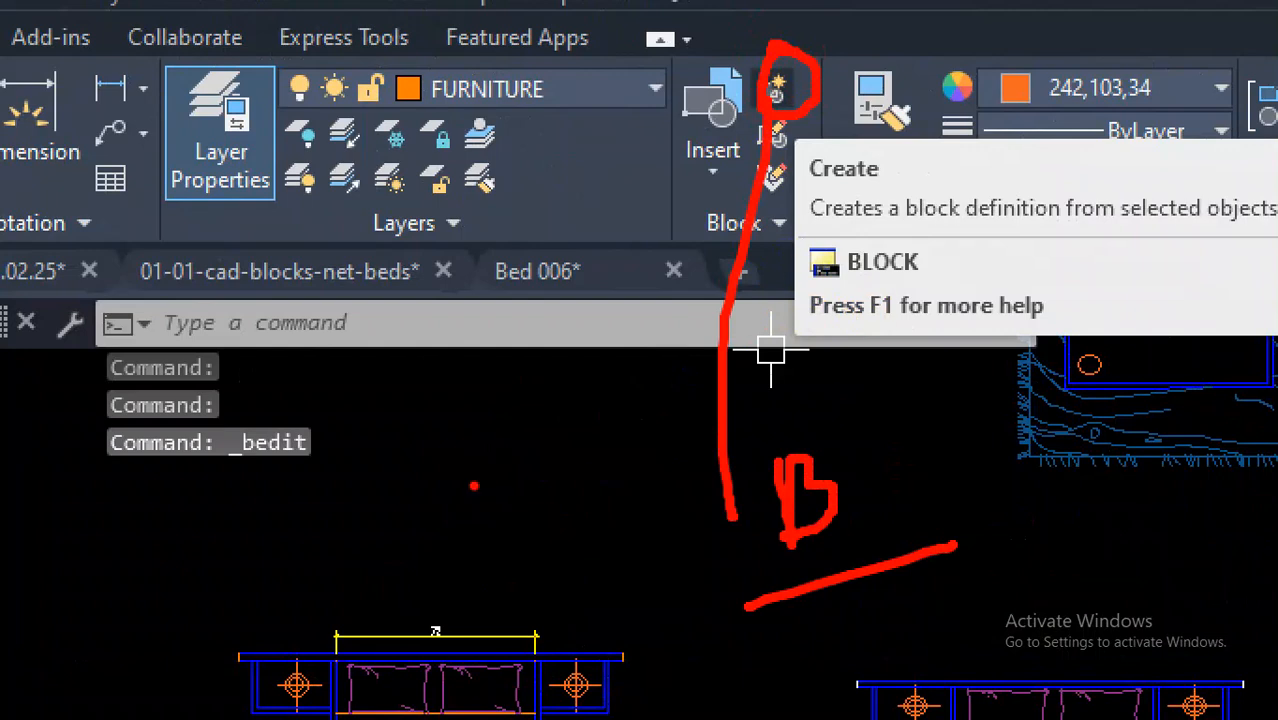
pyautogui.moveTo(404, 440)
pyautogui.mouseDown()
pyautogui.moveTo(450, 466)
pyautogui.moveTo(486, 430)
pyautogui.moveTo(484, 396)
pyautogui.mouseUp()
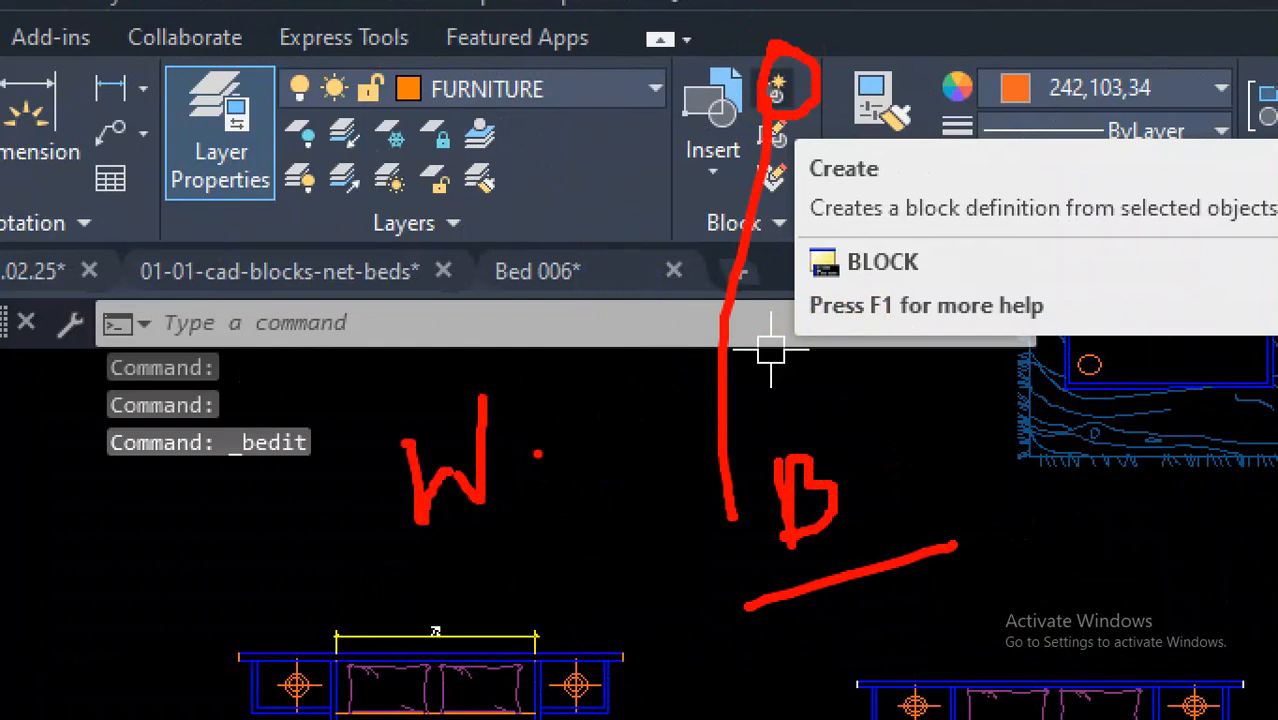
pyautogui.moveTo(840, 432)
pyautogui.mouseDown()
pyautogui.moveTo(817, 432)
pyautogui.moveTo(893, 556)
pyautogui.moveTo(801, 447)
pyautogui.mouseUp()
pyautogui.moveTo(392, 408)
pyautogui.mouseDown()
pyautogui.moveTo(333, 467)
pyautogui.moveTo(578, 470)
pyautogui.moveTo(530, 418)
pyautogui.moveTo(466, 420)
pyautogui.mouseUp()
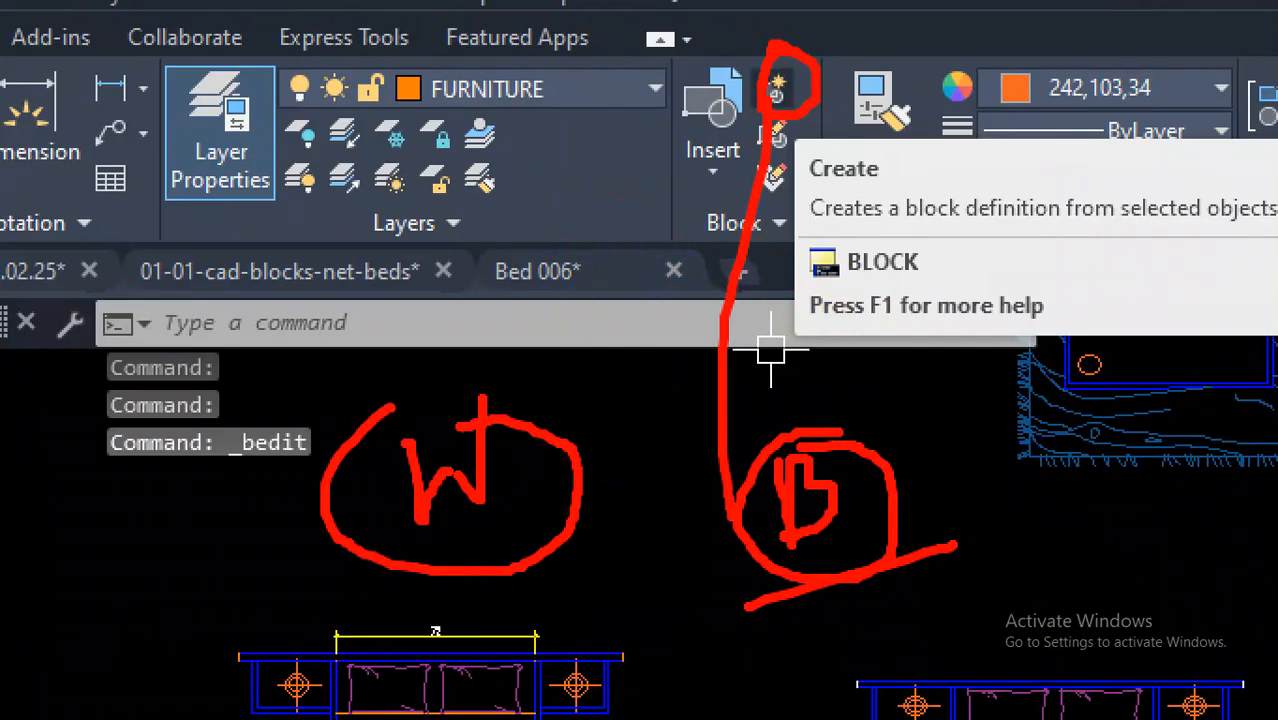
pyautogui.moveTo(424, 477); pyautogui.dragTo(646, 247)
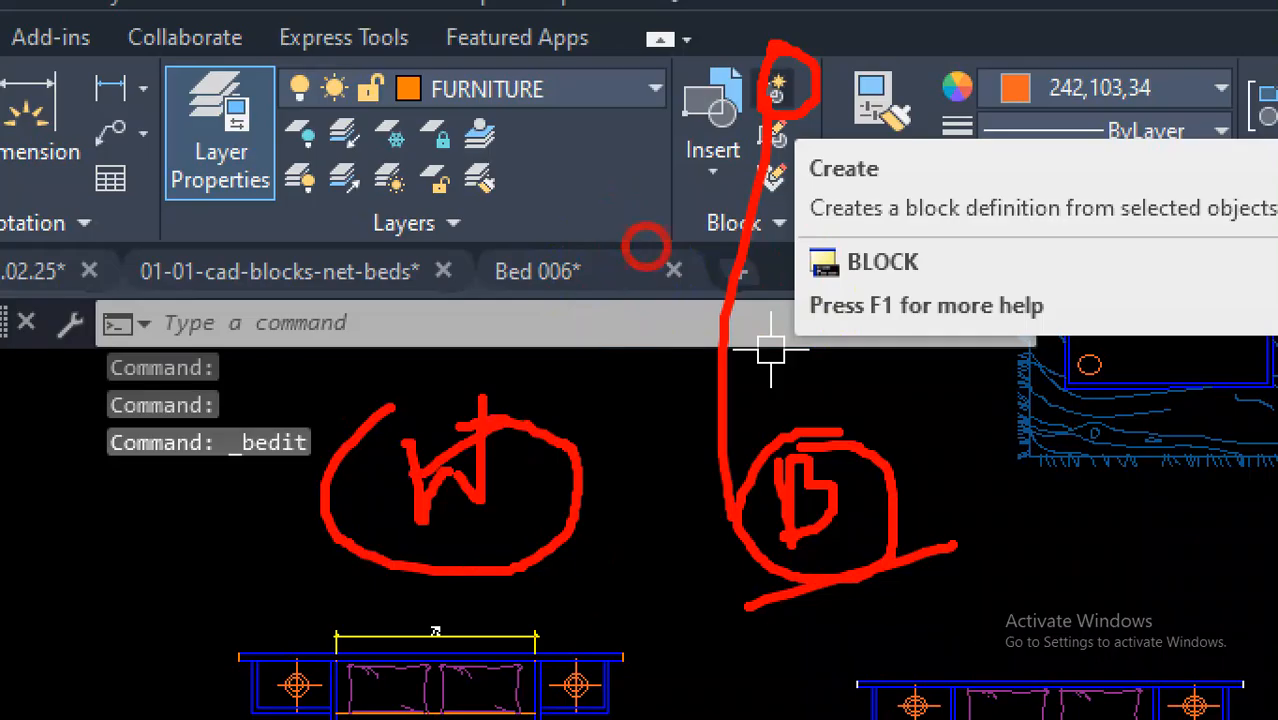
pyautogui.press('Escape')
# Start defining a new block with the Block command, keeping the dimensioned bed in view
pyautogui.scroll(3, 752, 437)
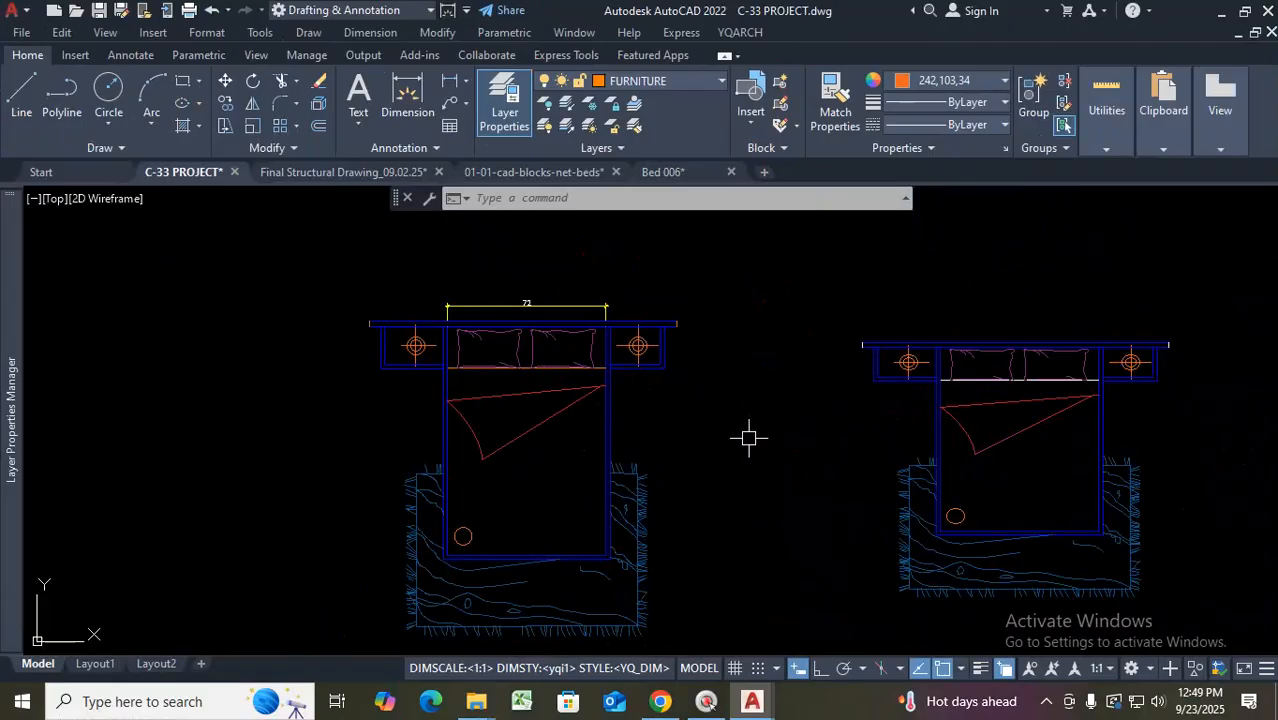
pyautogui.write('B')
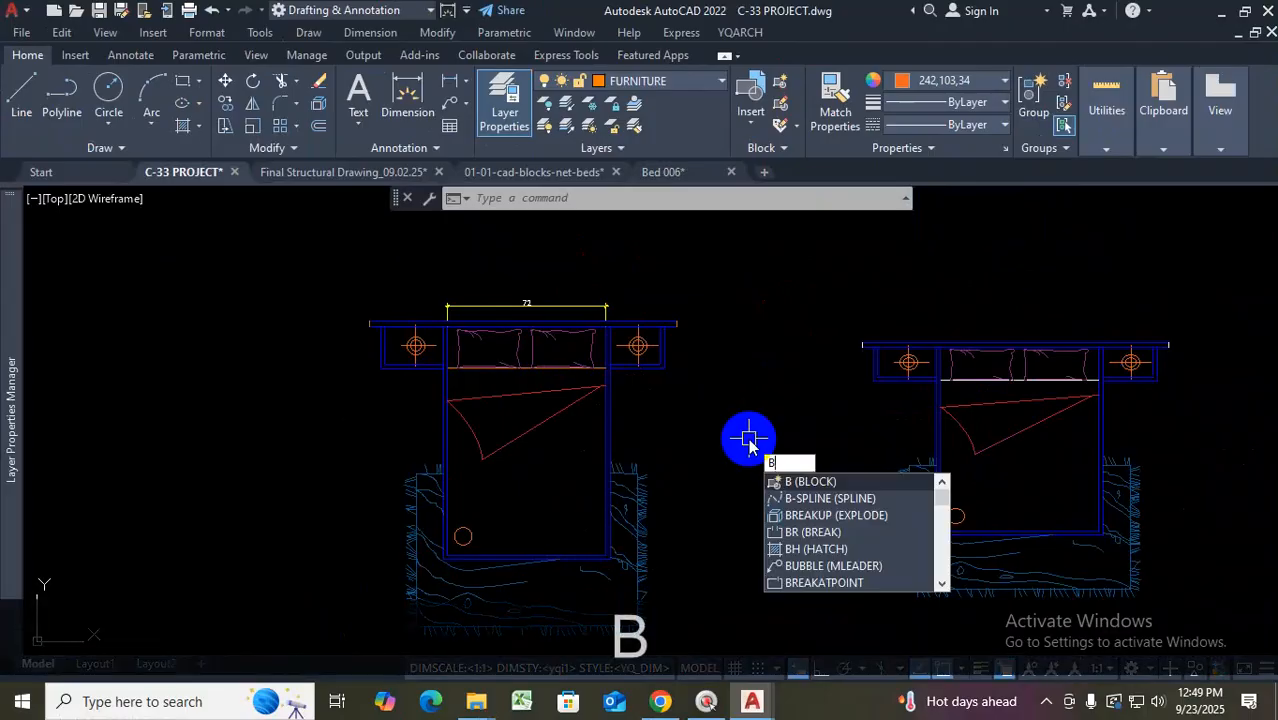
pyautogui.press('Return')
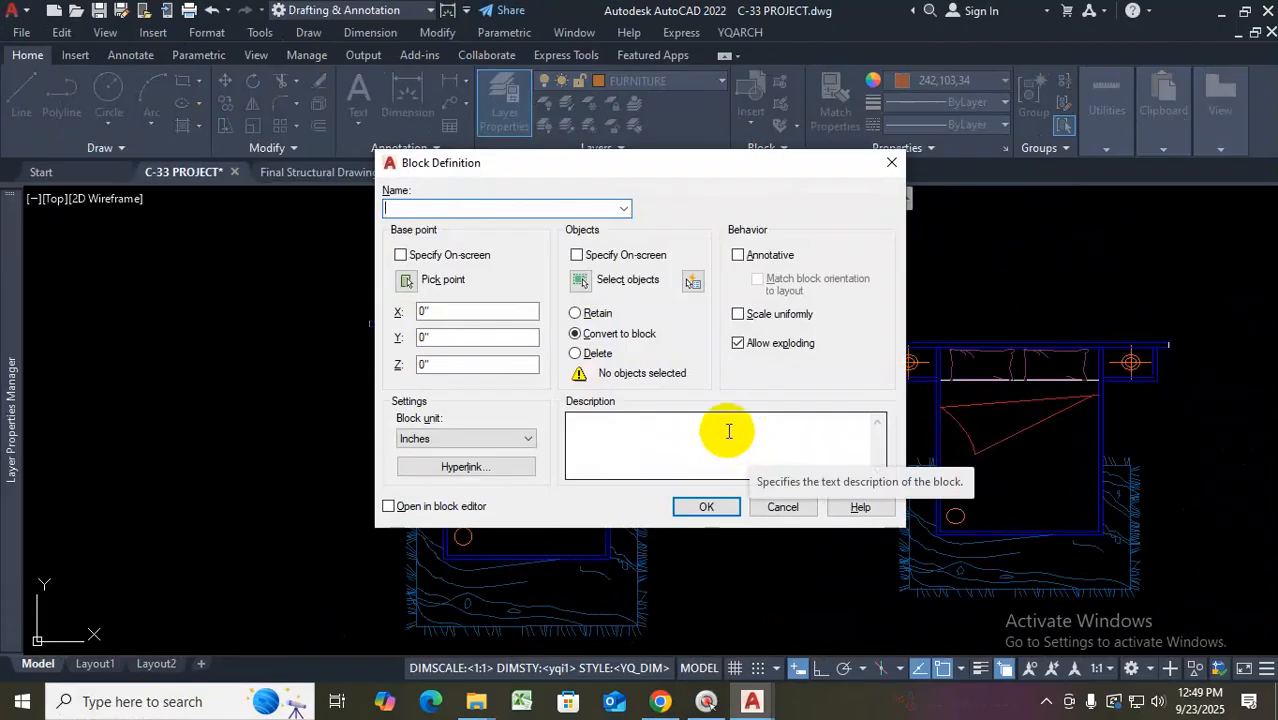
pyautogui.moveTo(673, 168); pyautogui.dragTo(865, 182)
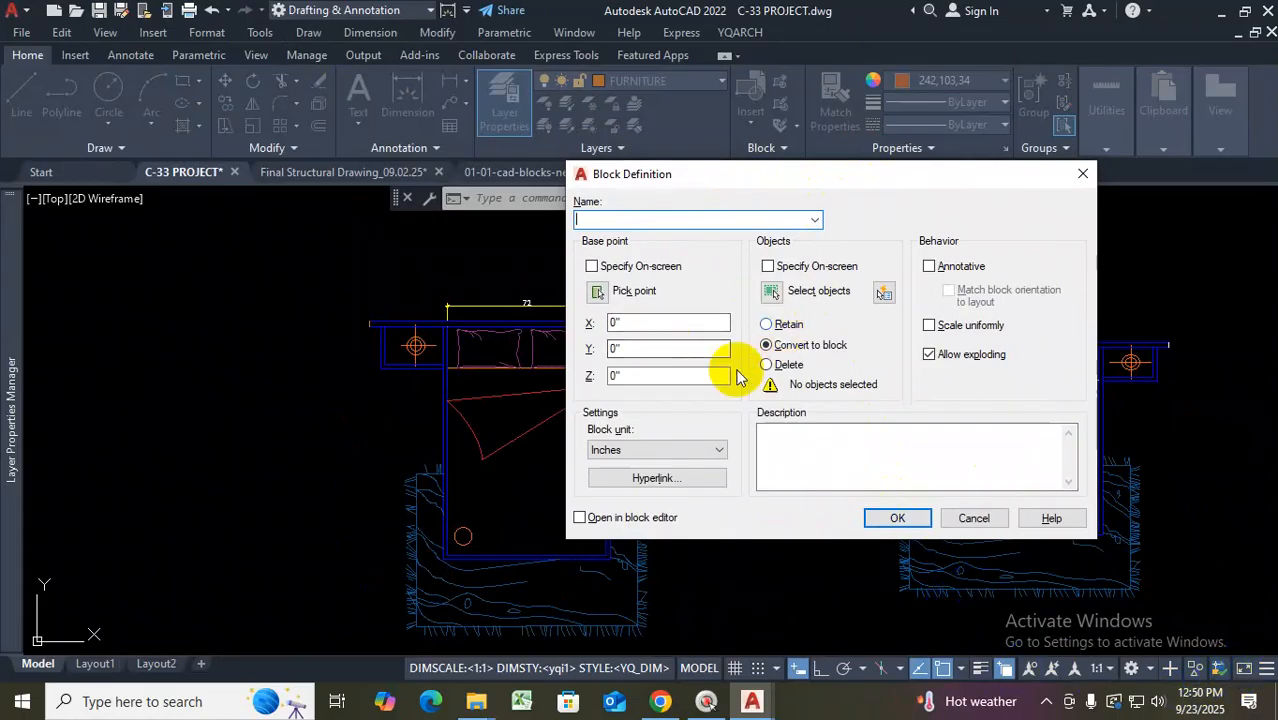
pyautogui.hotkey('ctrl', '1')
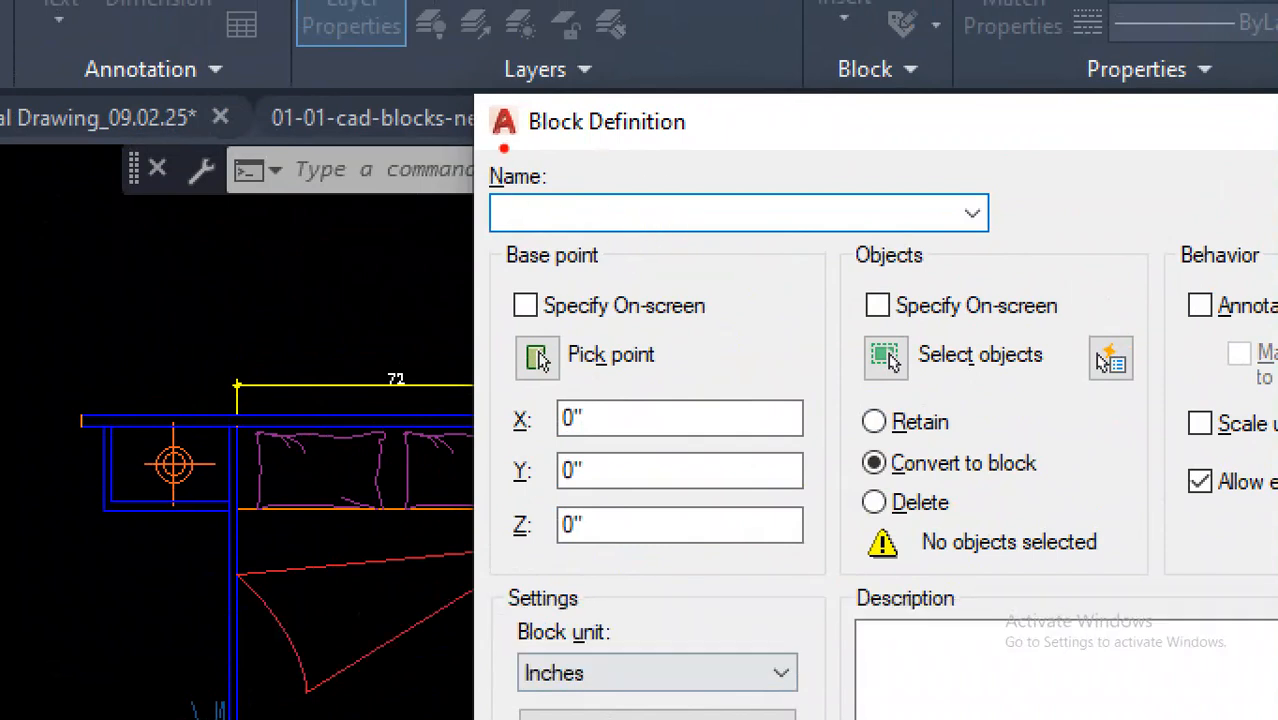
pyautogui.moveTo(497, 145)
pyautogui.mouseDown()
pyautogui.moveTo(642, 231)
pyautogui.moveTo(815, 246)
pyautogui.moveTo(817, 192)
pyautogui.moveTo(591, 196)
pyautogui.moveTo(497, 178)
pyautogui.mouseUp()
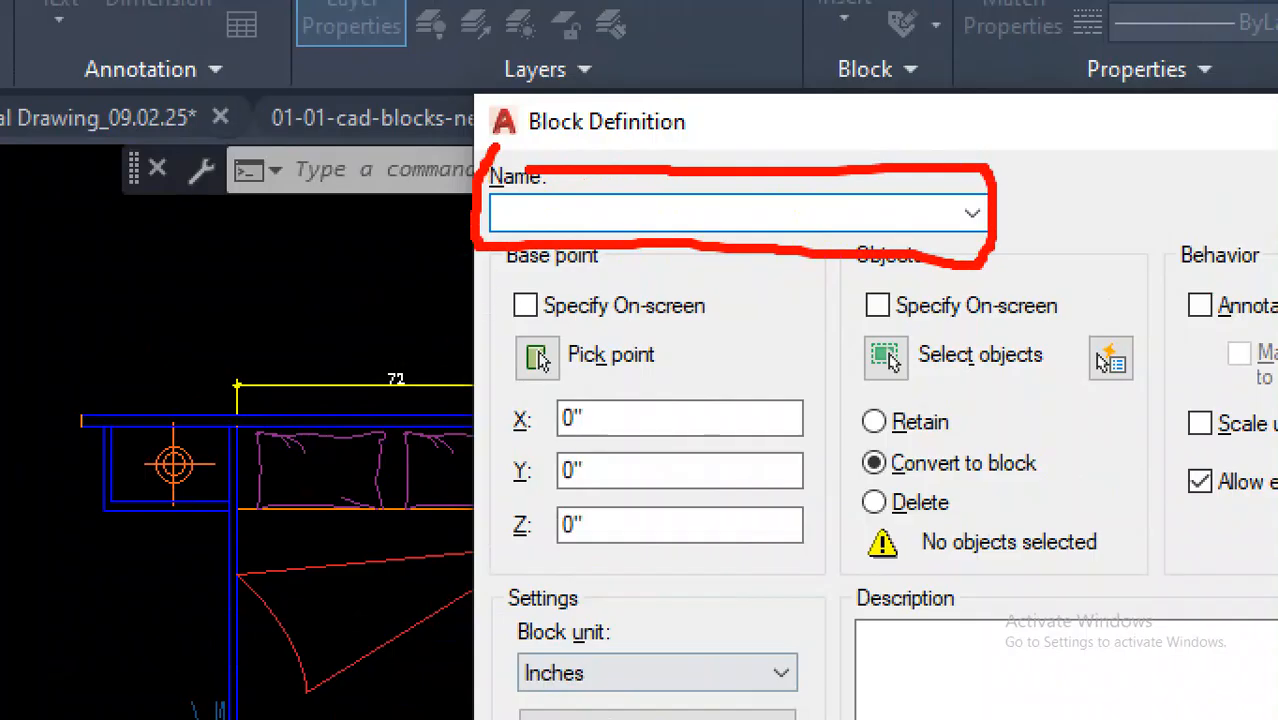
pyautogui.moveTo(542, 197); pyautogui.dragTo(541, 234)
pyautogui.moveTo(581, 193); pyautogui.dragTo(621, 238)
pyautogui.moveTo(638, 195); pyautogui.dragTo(640, 240)
pyautogui.click(641, 156)
pyautogui.press('Escape')
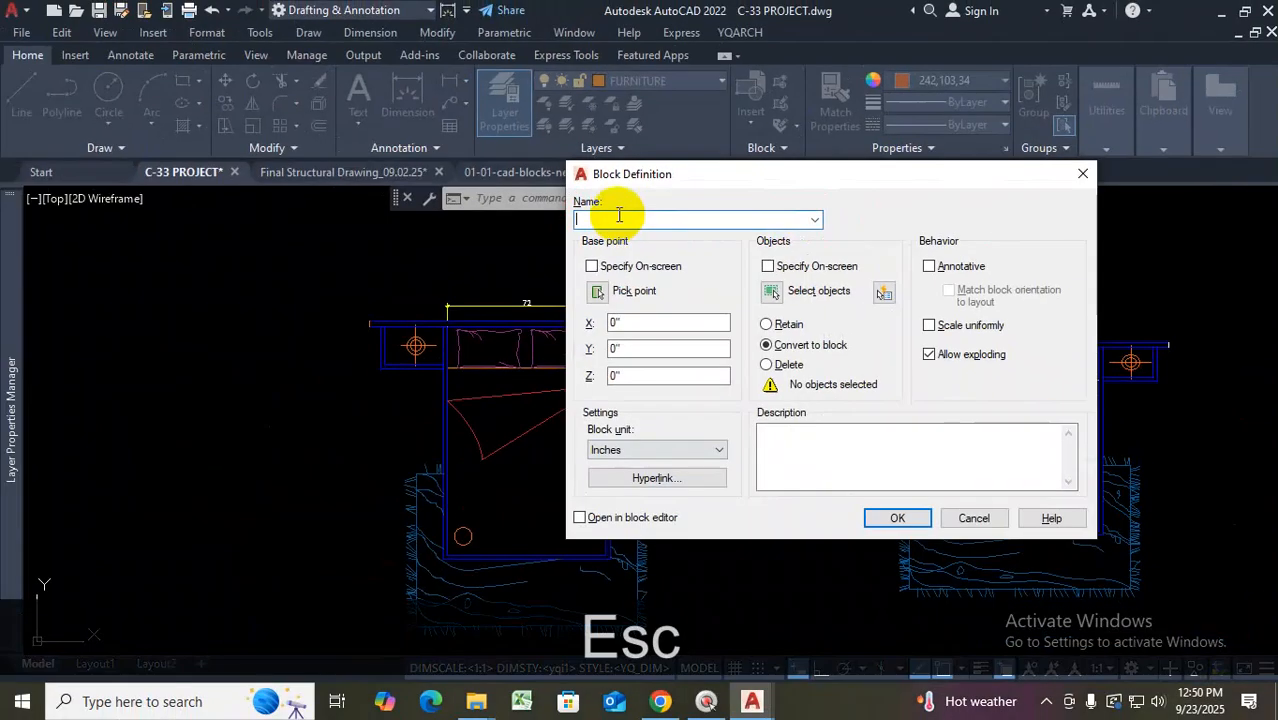
# Name the new block KING BED
pyautogui.write('KI')
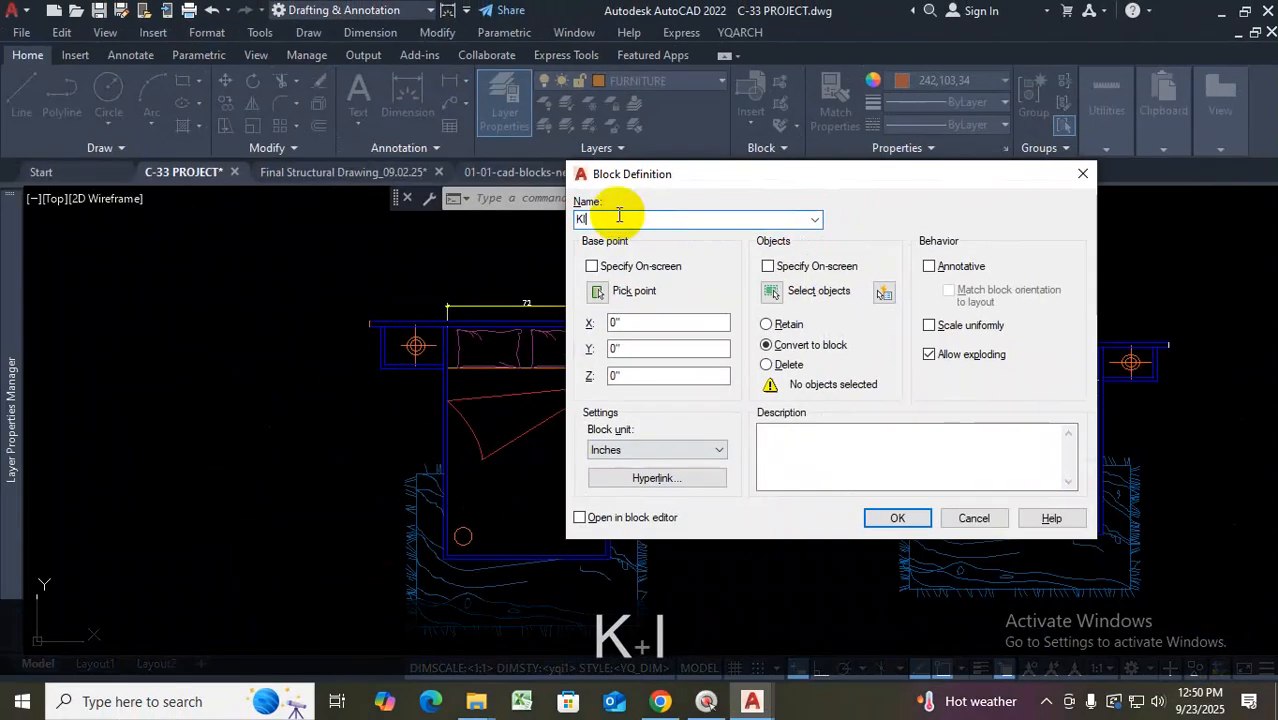
pyautogui.write('NG BED')
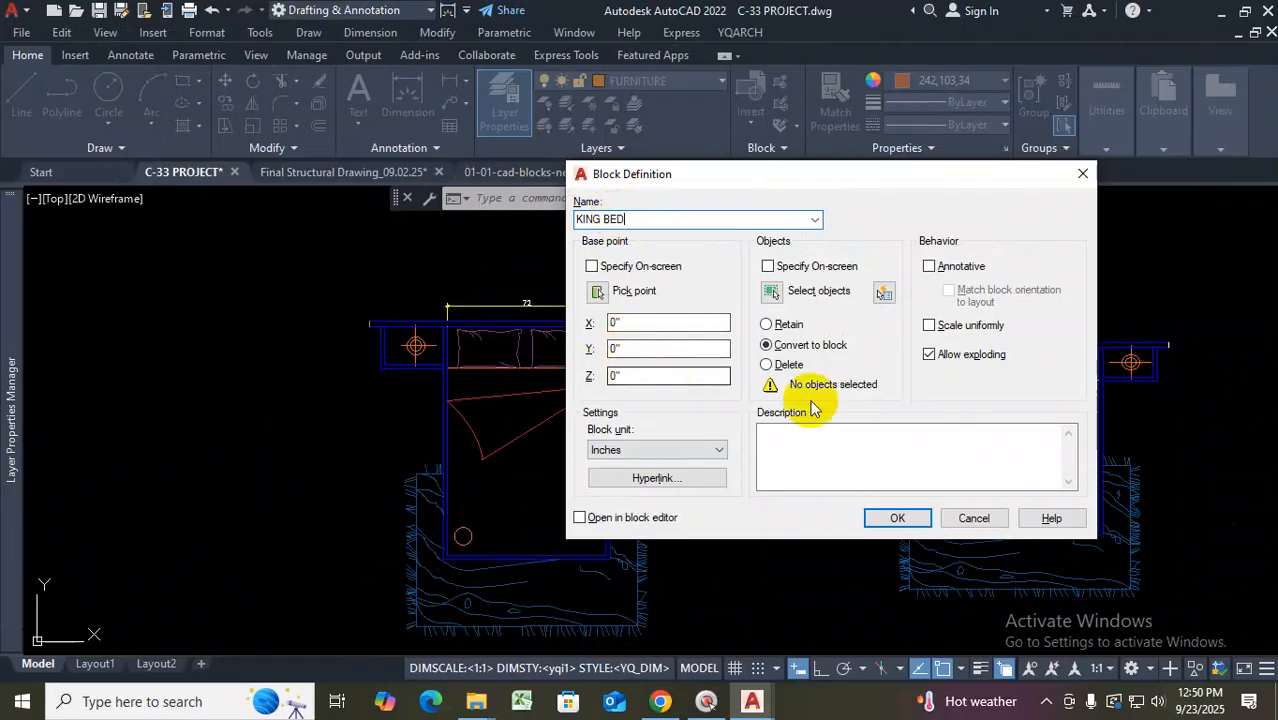
pyautogui.moveTo(873, 181); pyautogui.dragTo(496, 156)
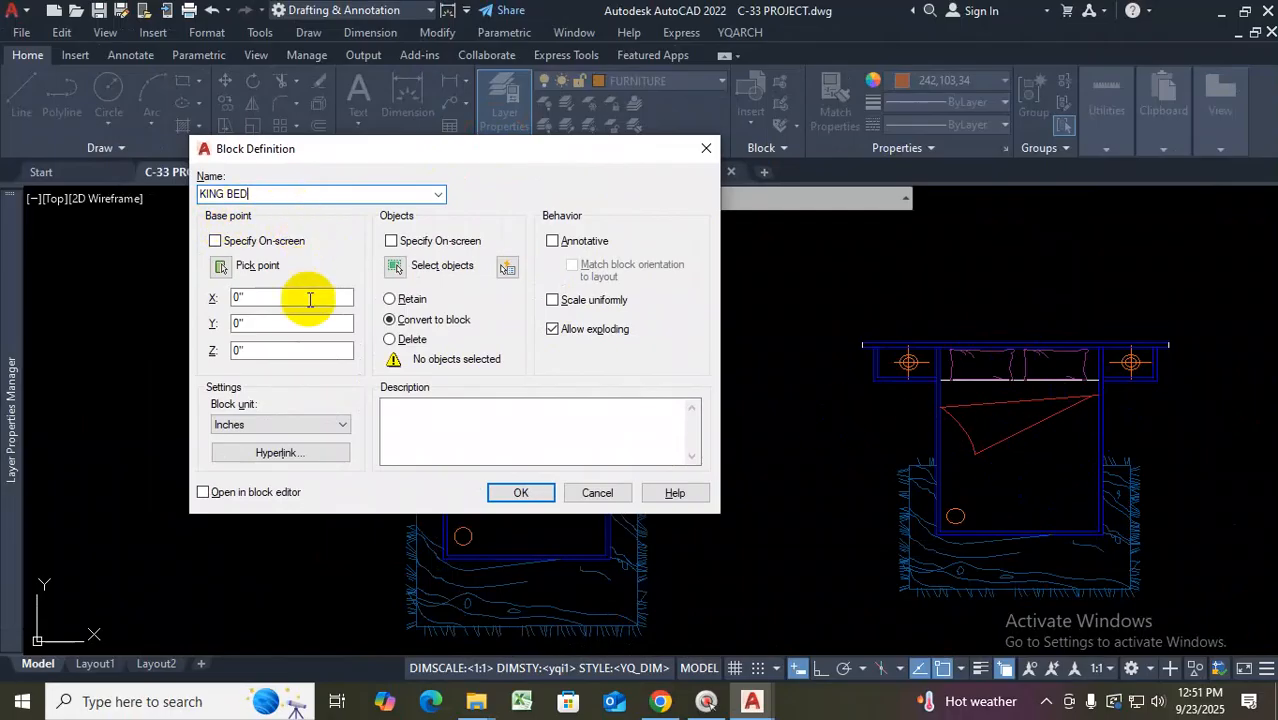
pyautogui.hotkey('ctrl', '1')
pyautogui.click(264, 268)
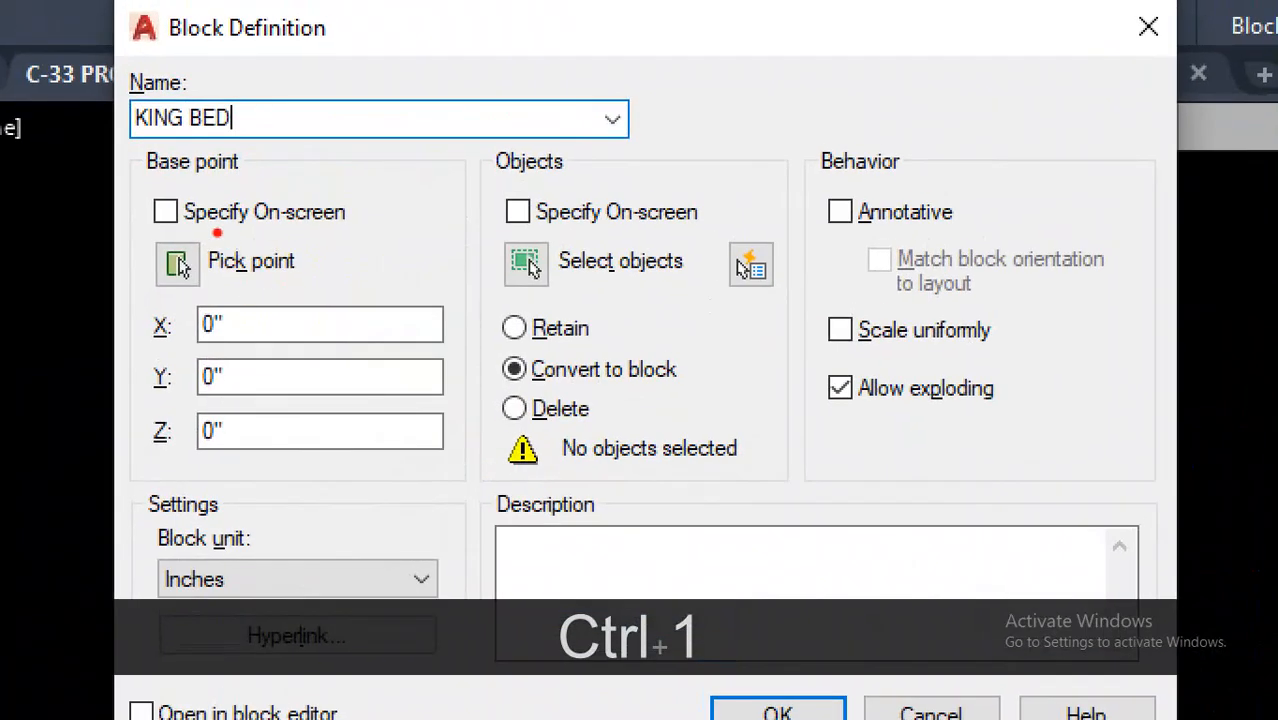
pyautogui.moveTo(206, 233)
pyautogui.mouseDown()
pyautogui.moveTo(339, 234)
pyautogui.moveTo(355, 188)
pyautogui.moveTo(160, 188)
pyautogui.moveTo(243, 178)
pyautogui.mouseUp()
pyautogui.moveTo(168, 297)
pyautogui.mouseDown()
pyautogui.moveTo(279, 285)
pyautogui.moveTo(291, 257)
pyautogui.moveTo(177, 263)
pyautogui.moveTo(177, 294)
pyautogui.moveTo(222, 297)
pyautogui.mouseUp()
pyautogui.hotkey('ctrl', '1')
pyautogui.press('Escape')
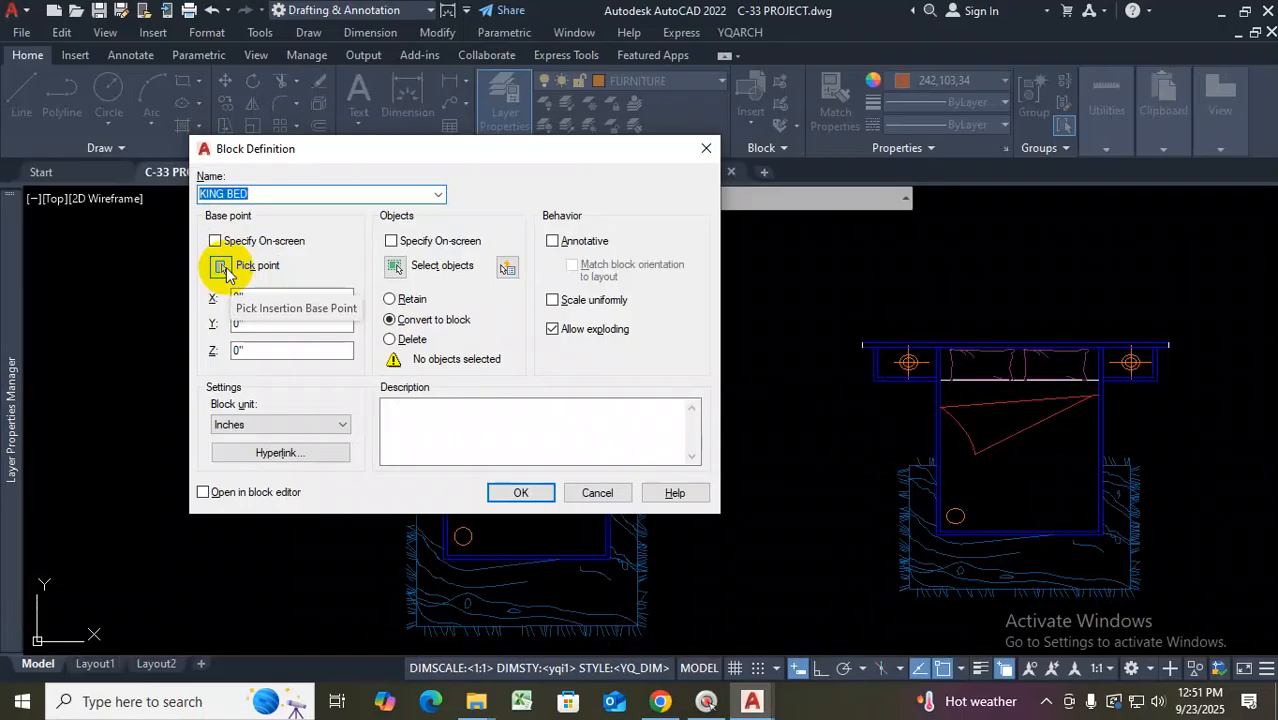
# Set the block's insertion base point at the midpoint of the middle bed's upper headboard edge
pyautogui.click(222, 267)
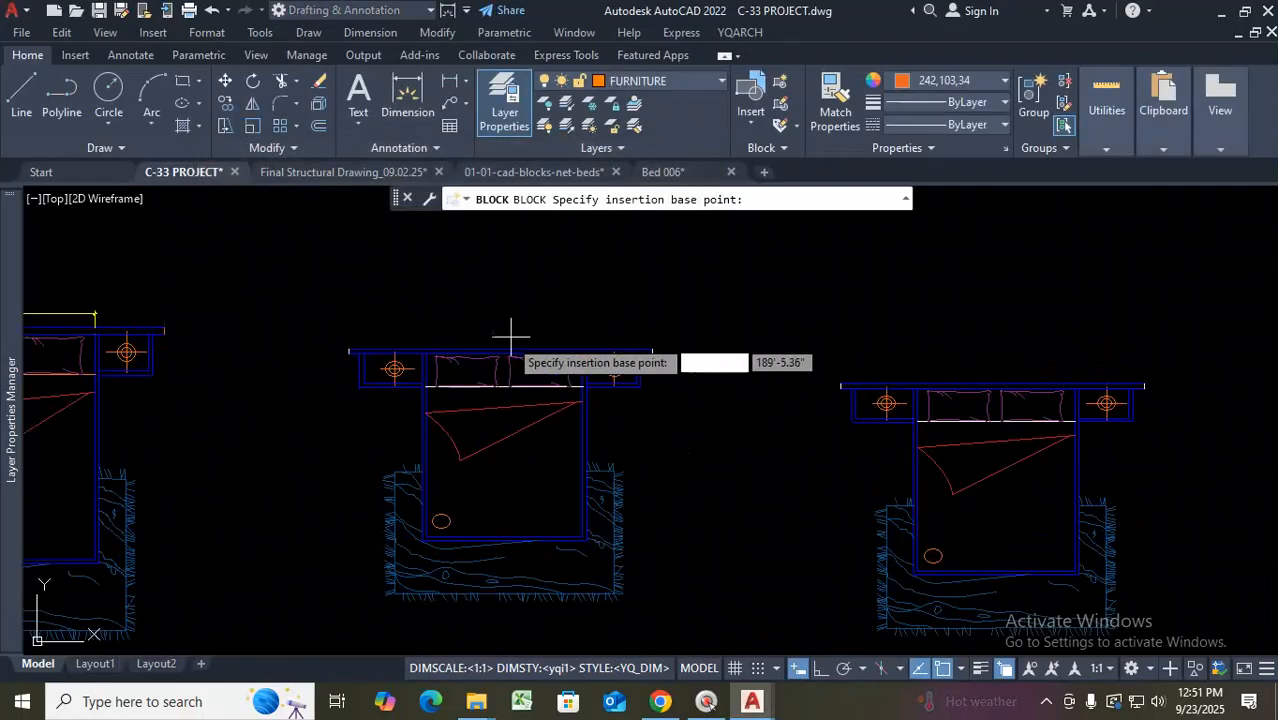
pyautogui.scroll(4, 542, 320)
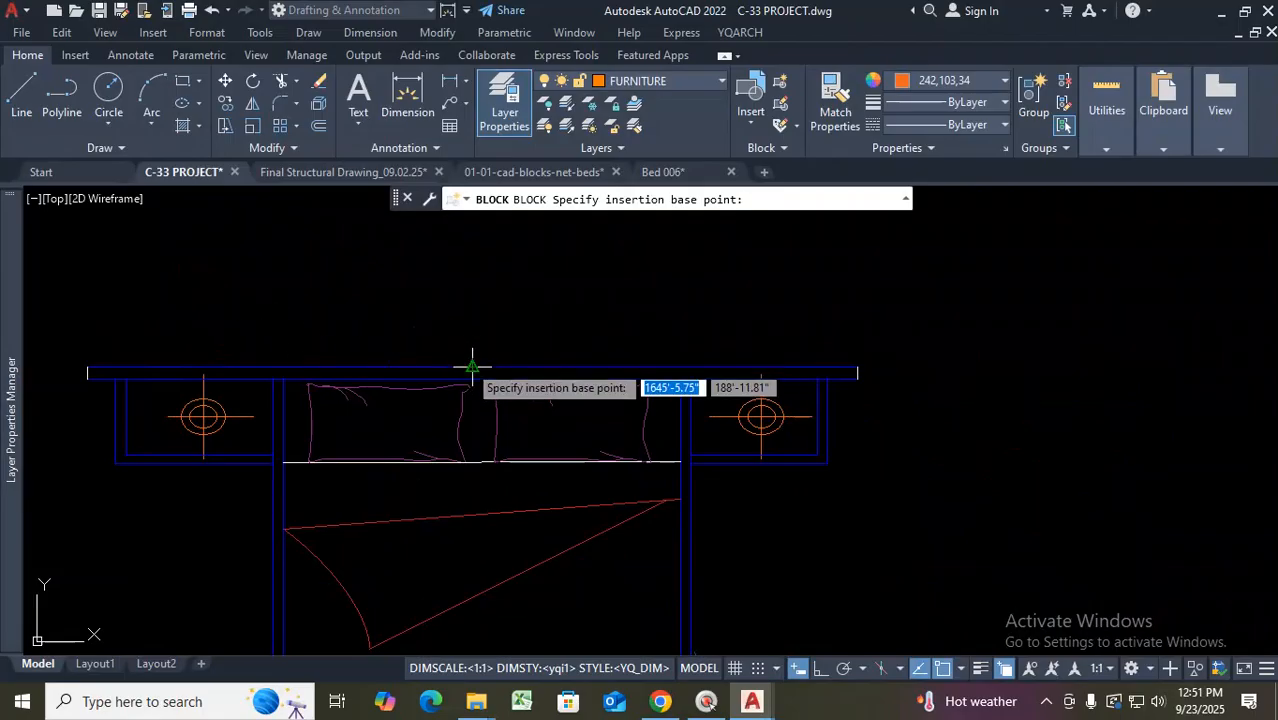
pyautogui.scroll(-2, 502, 279)
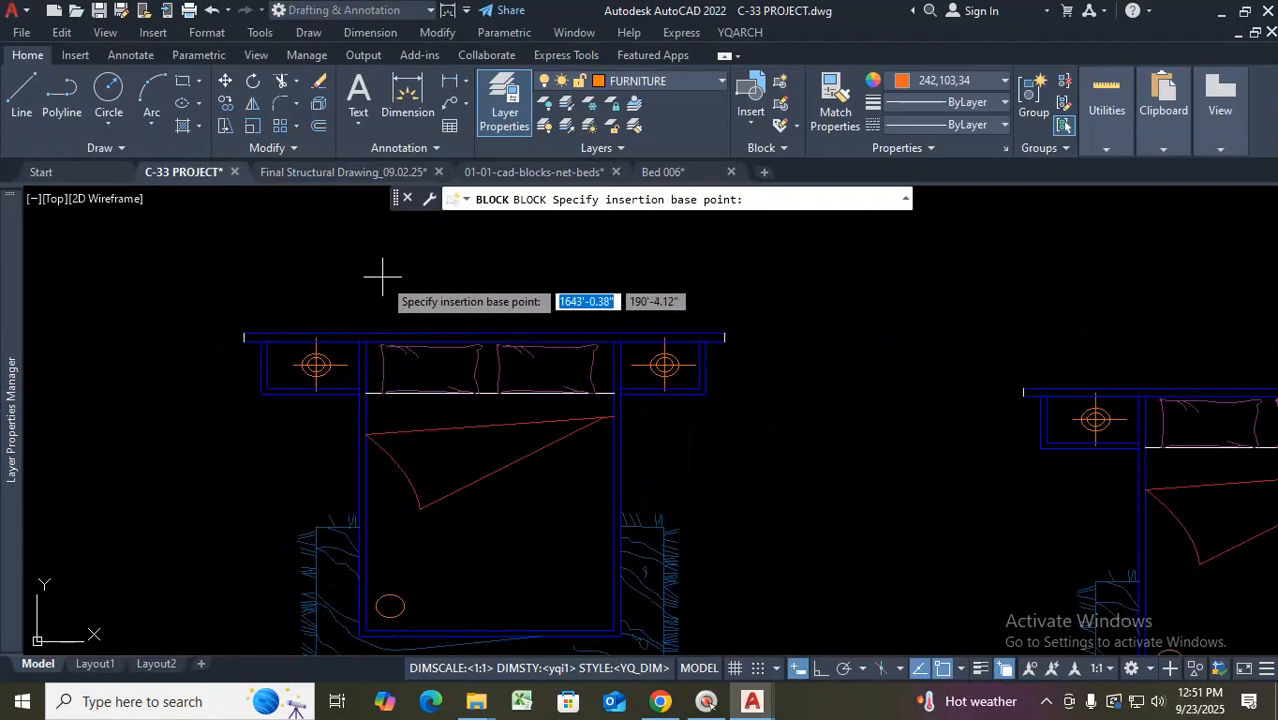
pyautogui.scroll(3, 255, 315)
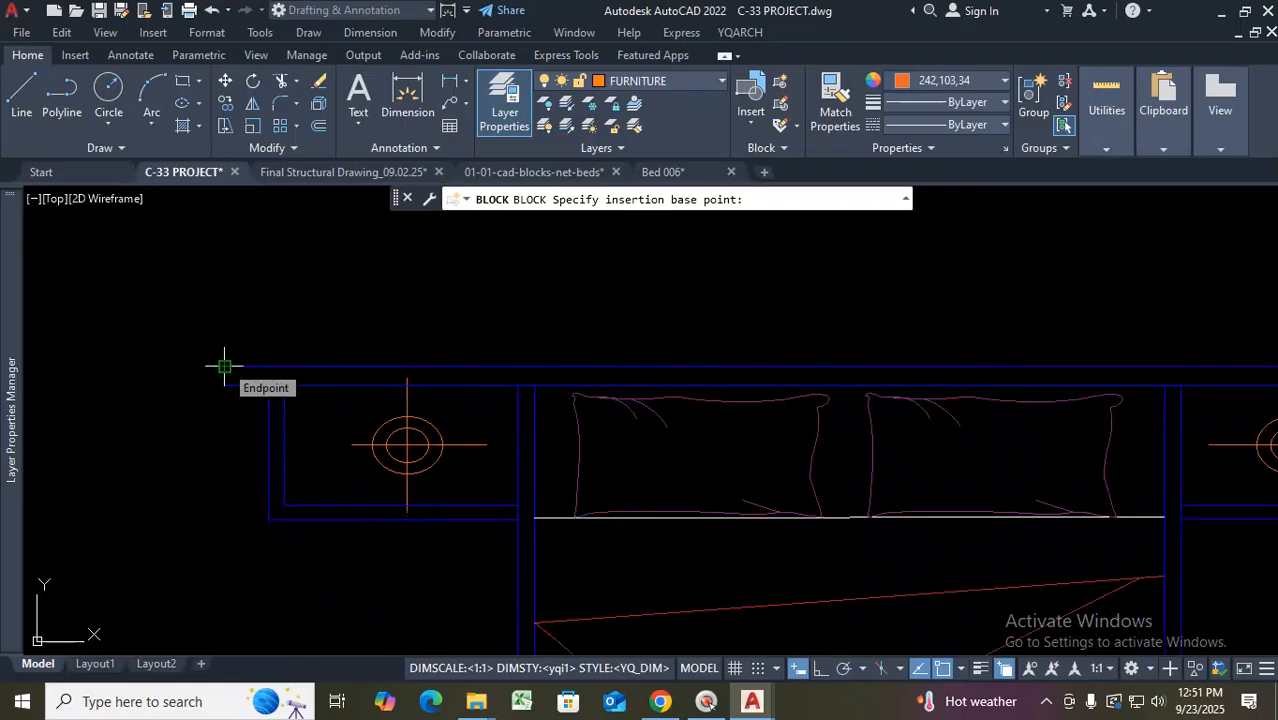
pyautogui.scroll(-3, 196, 352)
pyautogui.scroll(2, 434, 311)
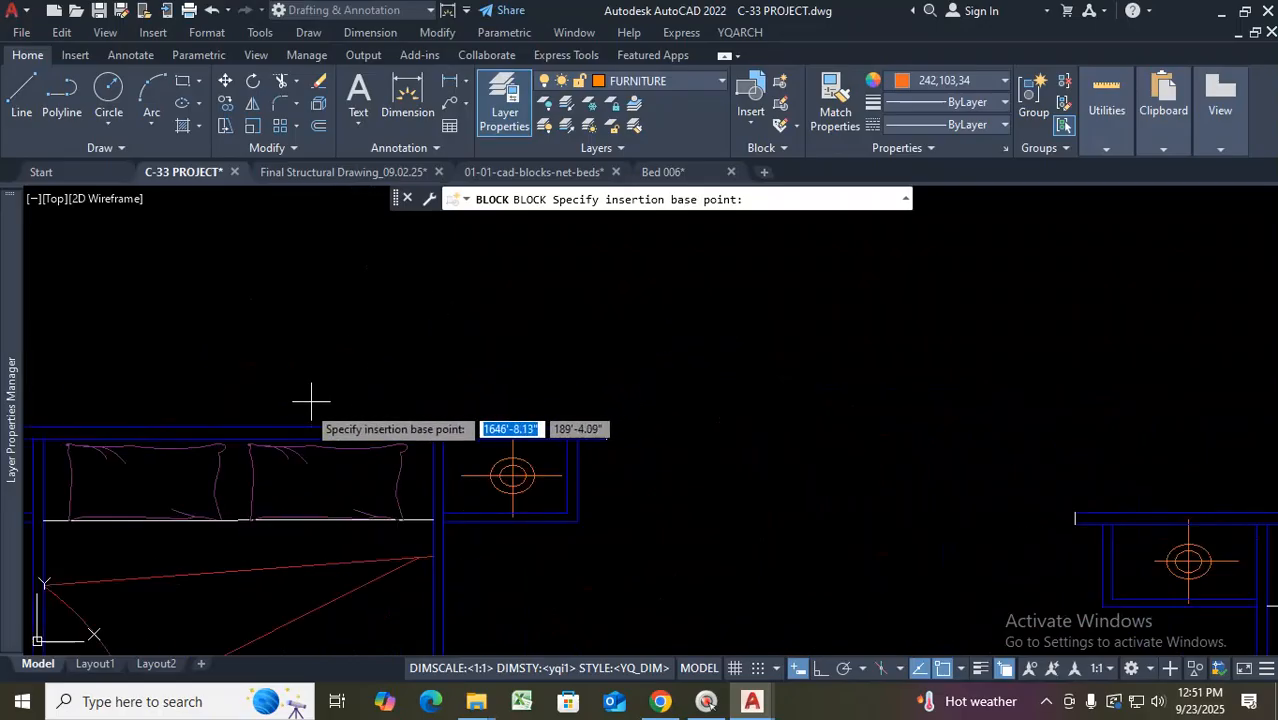
pyautogui.click(228, 426)
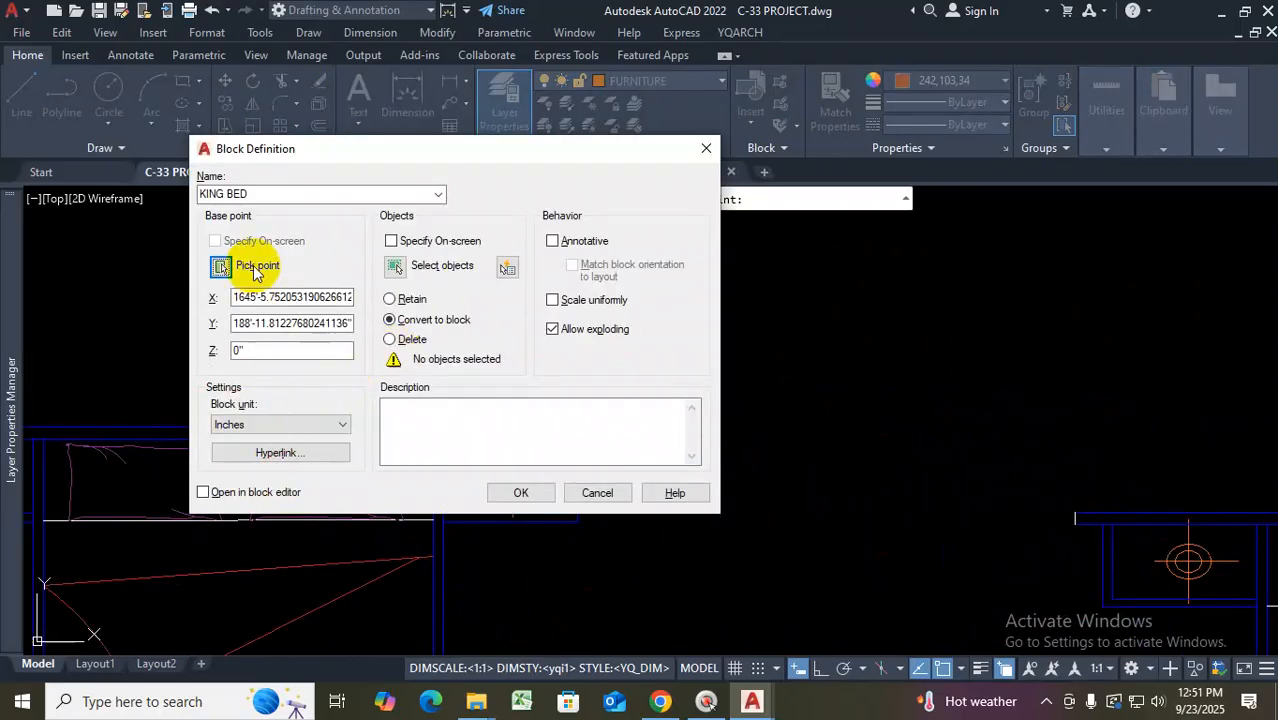
pyautogui.hotkey('ctrl', '1')
pyautogui.click(246, 331)
pyautogui.moveTo(166, 232)
pyautogui.mouseDown()
pyautogui.moveTo(164, 328)
pyautogui.moveTo(320, 356)
pyautogui.moveTo(492, 237)
pyautogui.mouseUp()
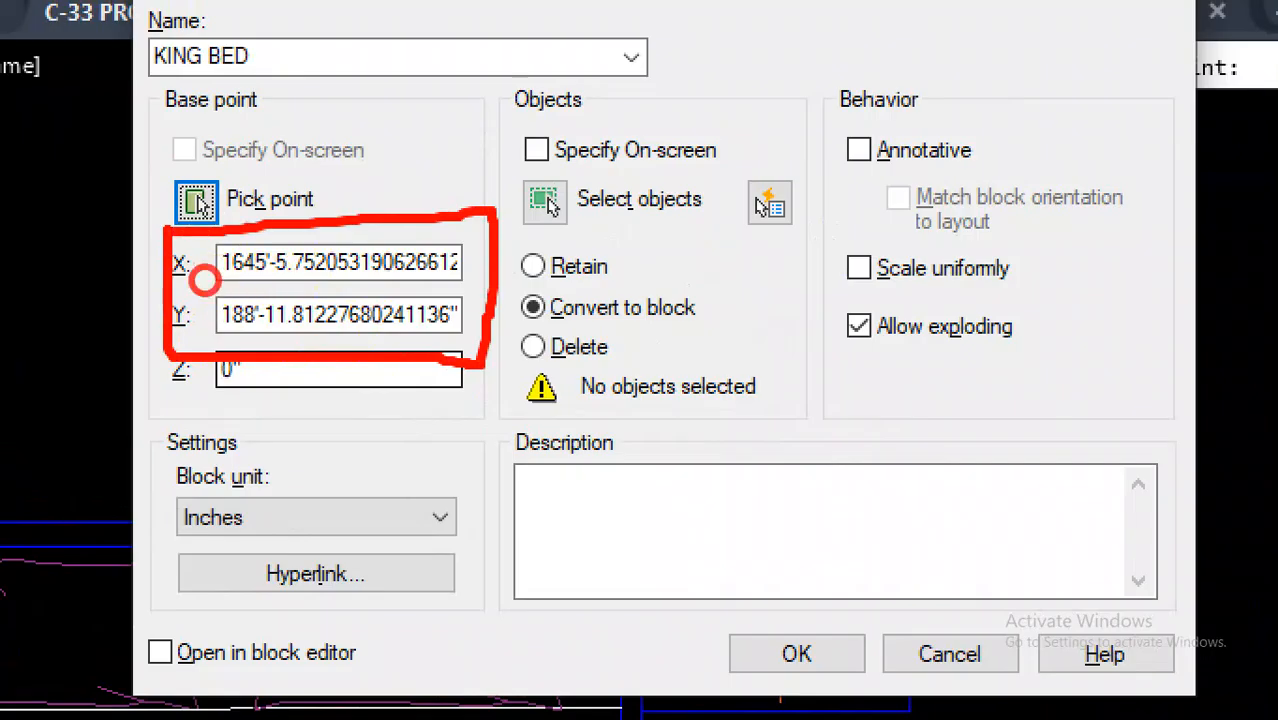
pyautogui.moveTo(230, 296)
pyautogui.mouseDown()
pyautogui.moveTo(376, 290)
pyautogui.moveTo(291, 357)
pyautogui.mouseUp()
pyautogui.moveTo(316, 271); pyautogui.dragTo(372, 302)
pyautogui.moveTo(243, 163)
pyautogui.mouseDown()
pyautogui.moveTo(171, 186)
pyautogui.moveTo(338, 227)
pyautogui.mouseUp()
pyautogui.press('Escape')
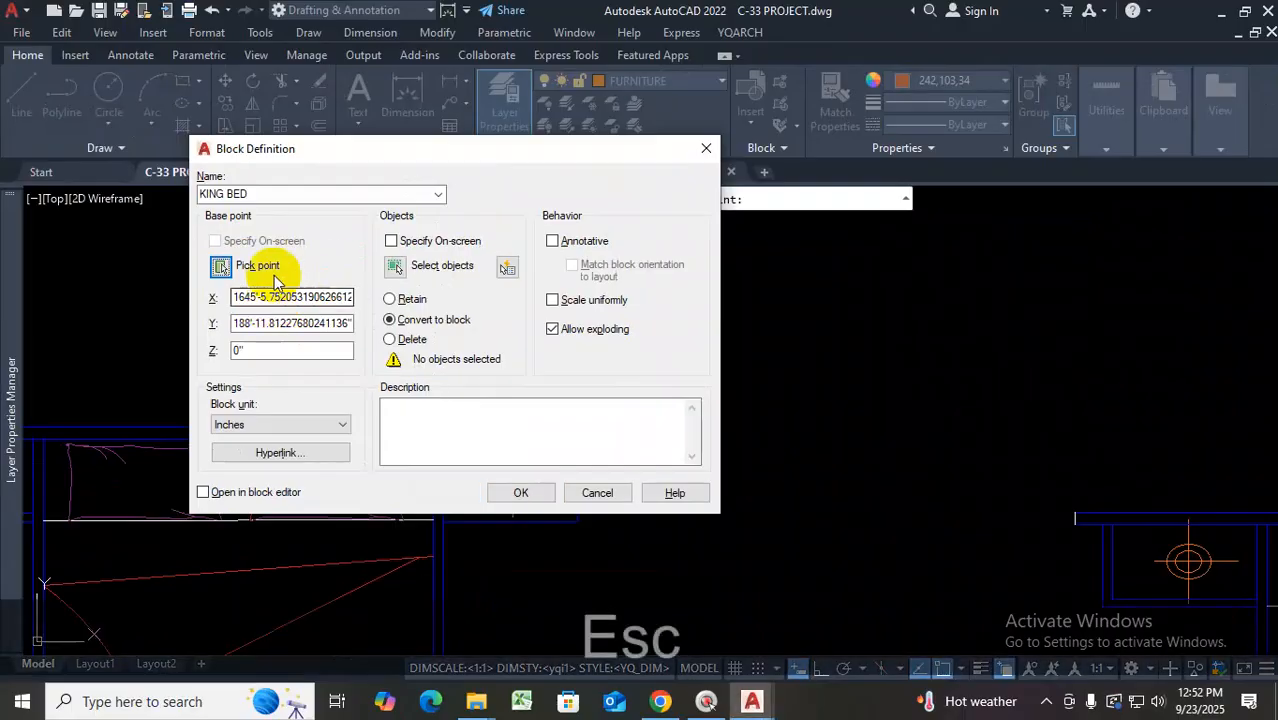
# Select all of the middle bed's geometry, including its side tables and rug, as the objects of the KING BED block
pyautogui.moveTo(485, 157); pyautogui.dragTo(668, 155)
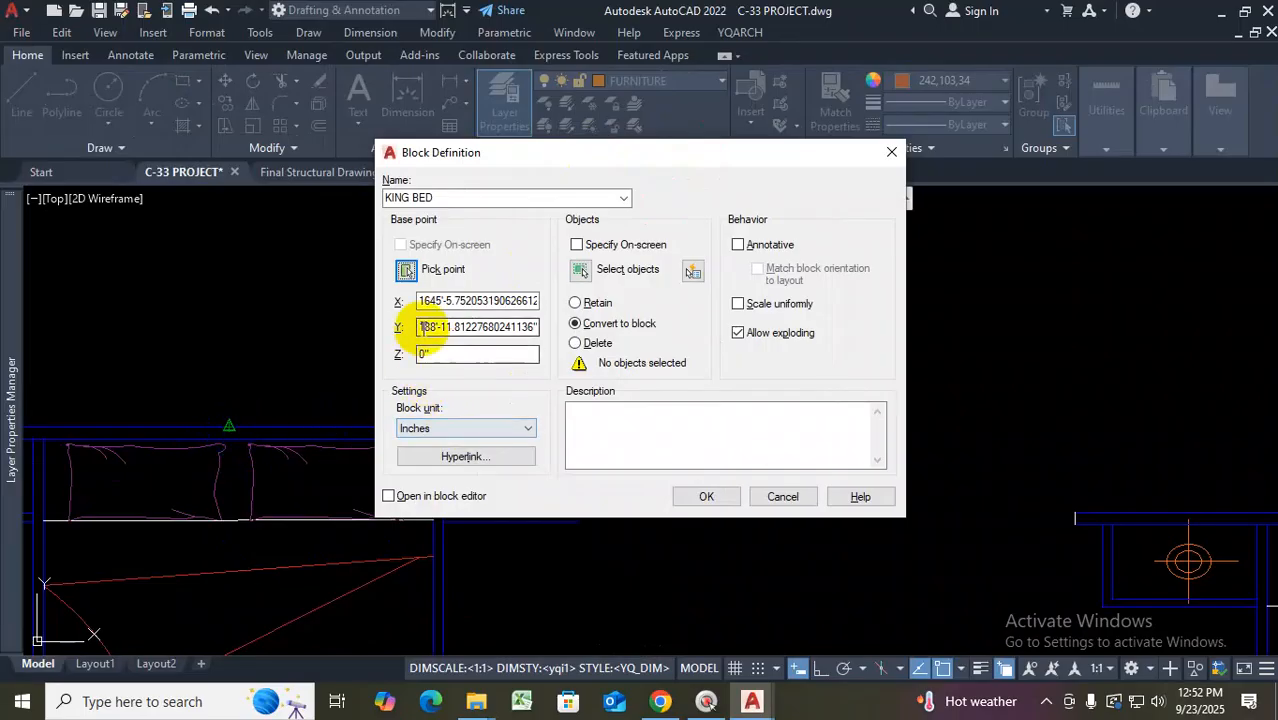
pyautogui.click(581, 270)
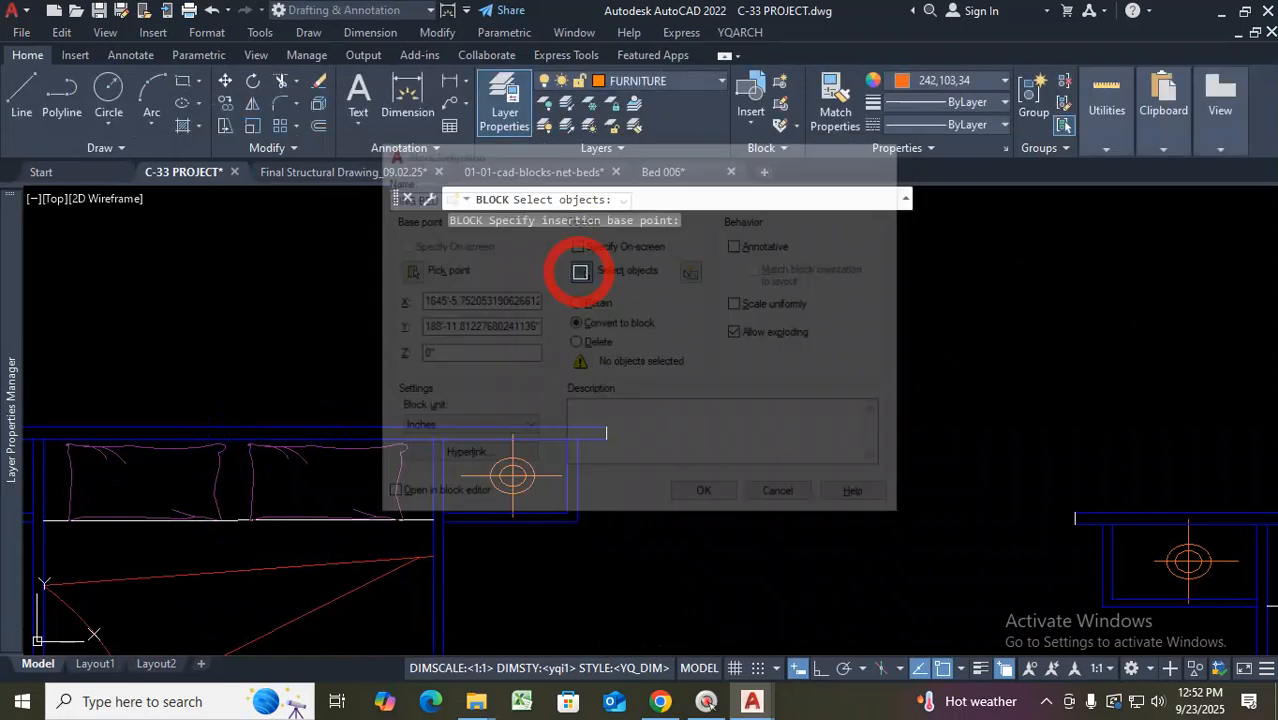
pyautogui.scroll(-3, 590, 365)
pyautogui.click(647, 334)
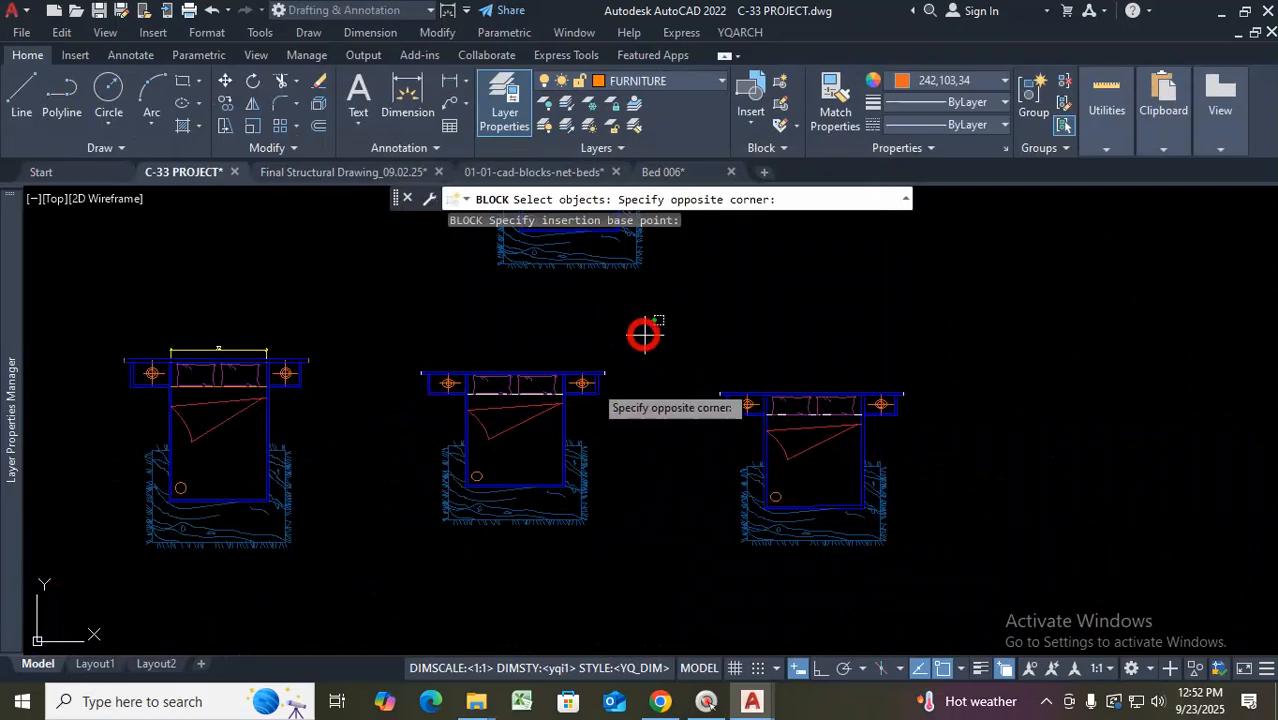
pyautogui.click(388, 572)
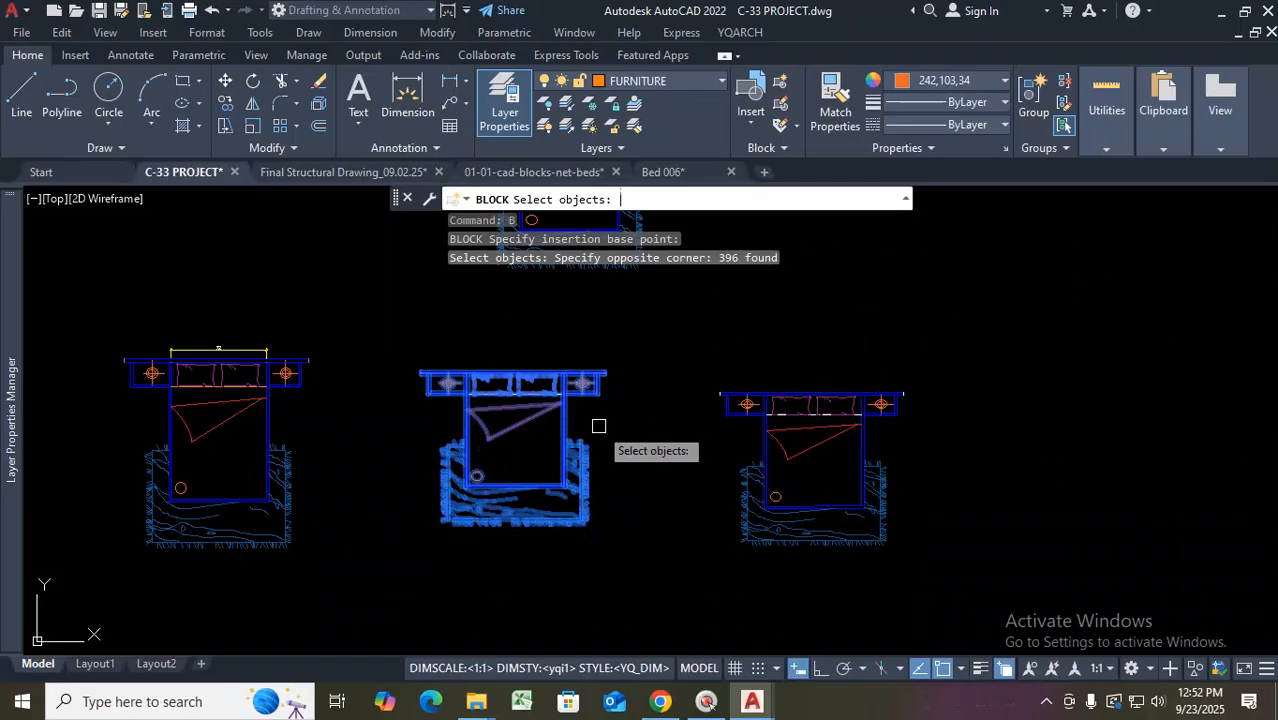
pyautogui.press('Return')
pyautogui.hotkey('ctrl', '1')
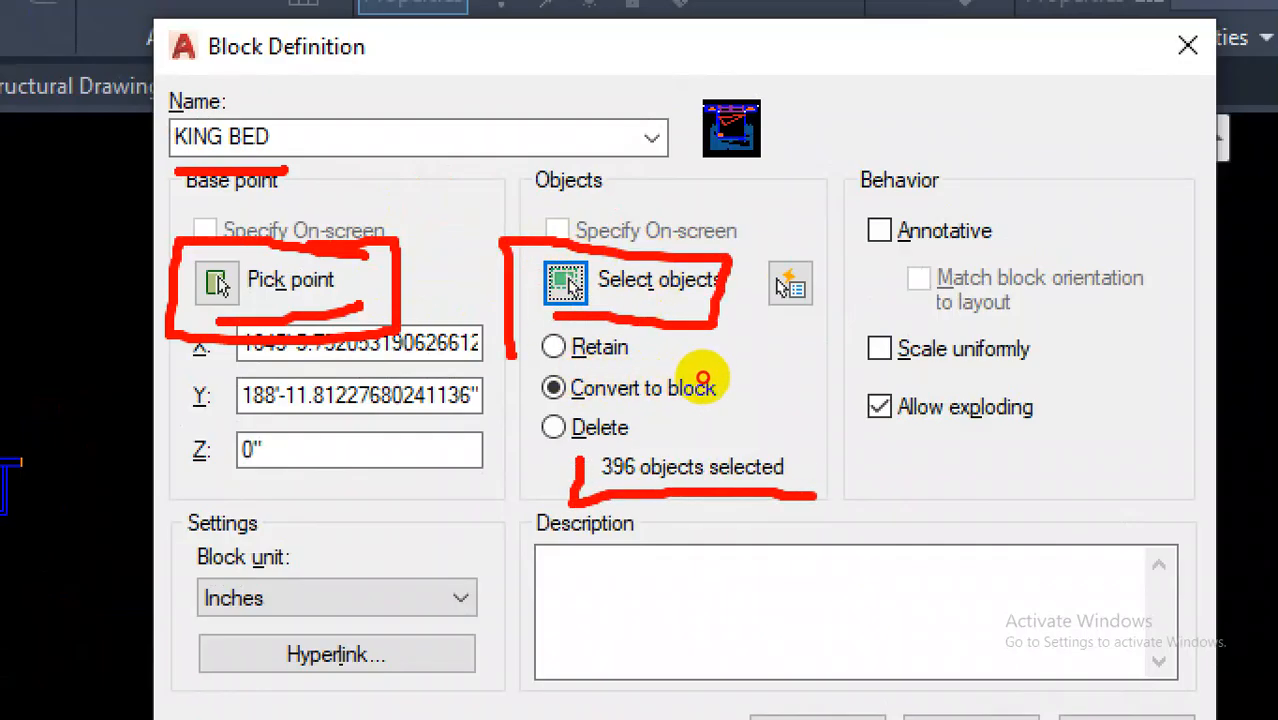
pyautogui.moveTo(703, 350)
pyautogui.mouseDown()
pyautogui.moveTo(582, 350)
pyautogui.moveTo(582, 361)
pyautogui.mouseUp()
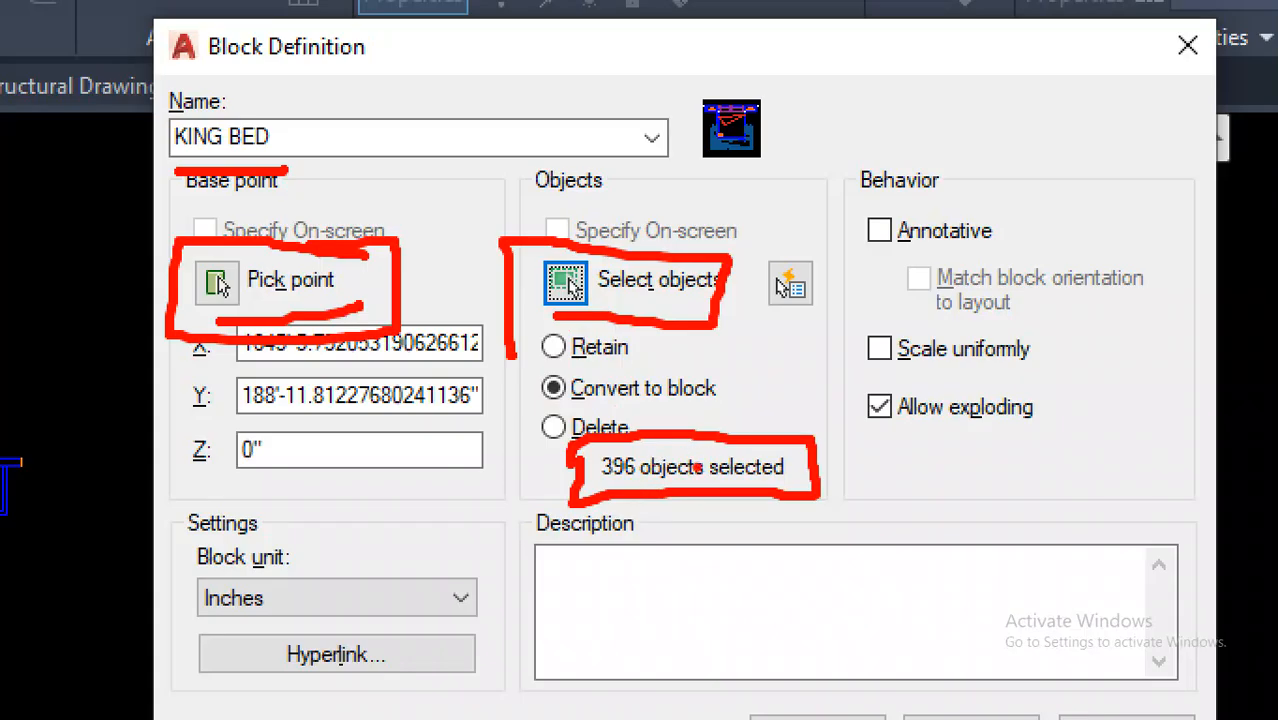
pyautogui.press('Escape')
pyautogui.hotkey('ctrl', '1')
pyautogui.click(651, 337)
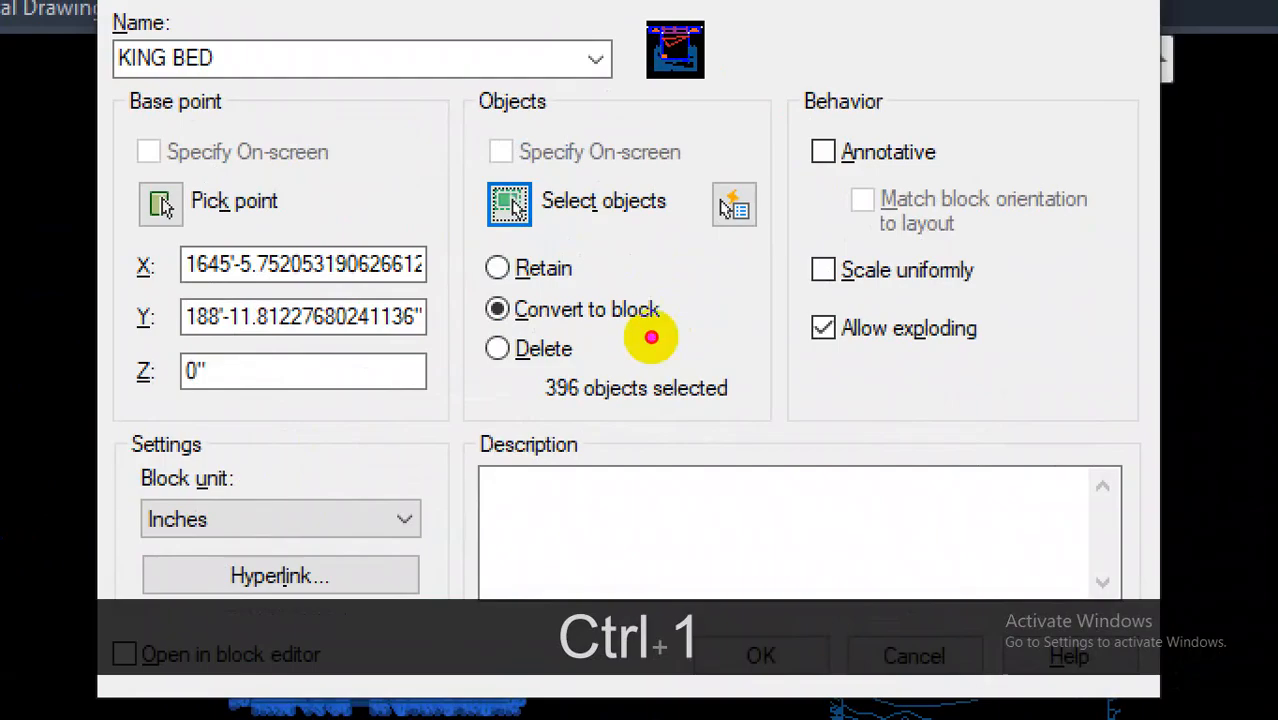
pyautogui.moveTo(461, 240); pyautogui.dragTo(461, 378)
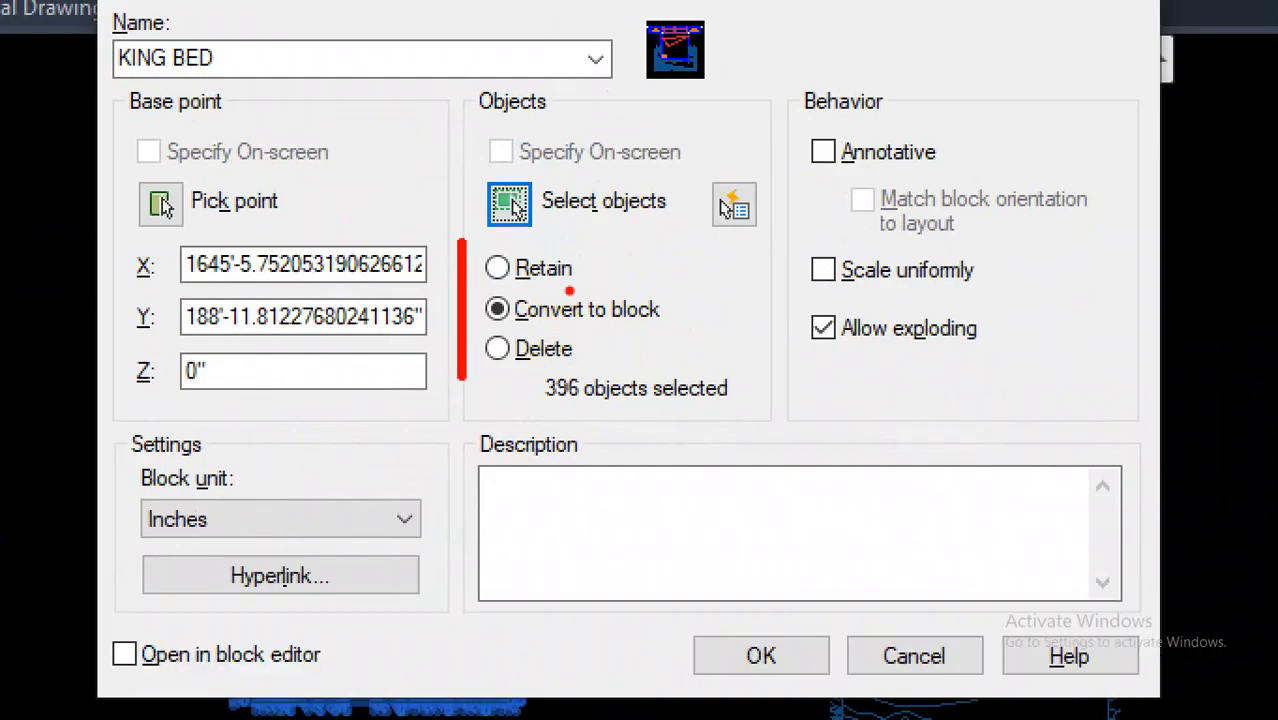
pyautogui.moveTo(526, 337)
pyautogui.mouseDown()
pyautogui.moveTo(665, 323)
pyautogui.moveTo(545, 290)
pyautogui.moveTo(545, 328)
pyautogui.moveTo(600, 330)
pyautogui.mouseUp()
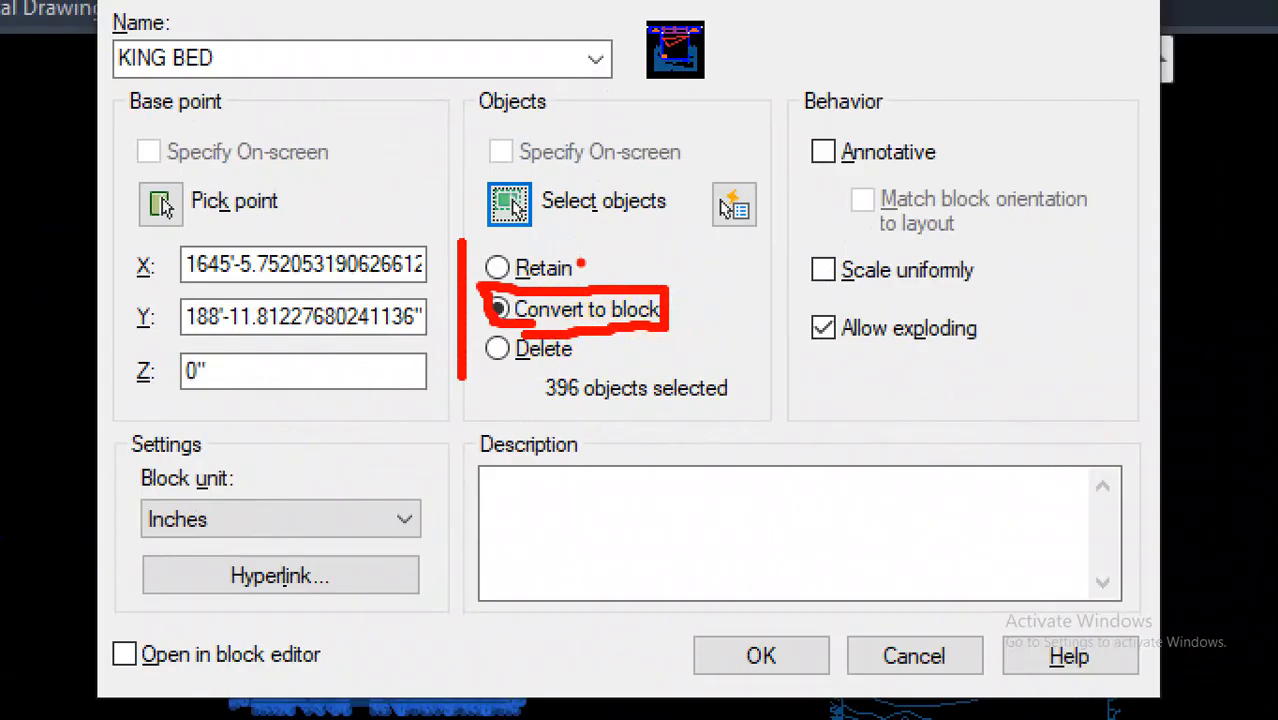
pyautogui.moveTo(600, 245)
pyautogui.mouseDown()
pyautogui.moveTo(485, 268)
pyautogui.moveTo(560, 280)
pyautogui.moveTo(608, 255)
pyautogui.mouseUp()
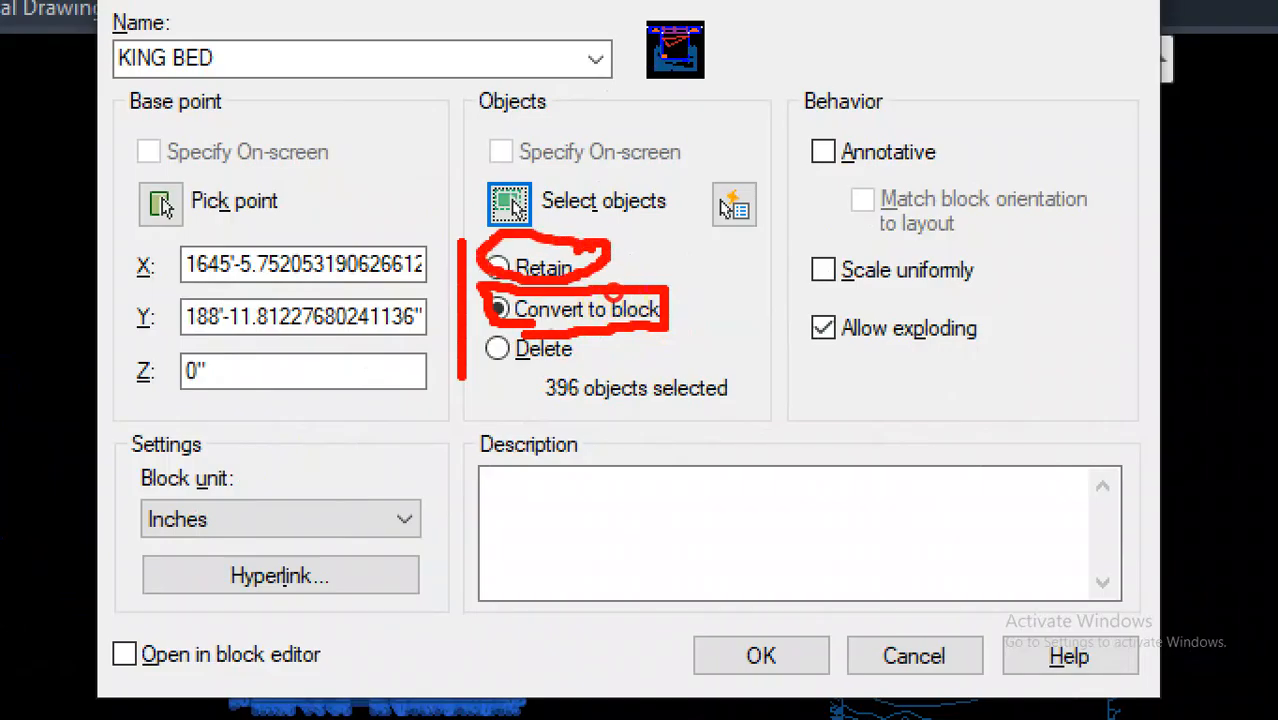
pyautogui.moveTo(580, 342)
pyautogui.mouseDown()
pyautogui.moveTo(528, 348)
pyautogui.moveTo(565, 320)
pyautogui.moveTo(612, 340)
pyautogui.mouseUp()
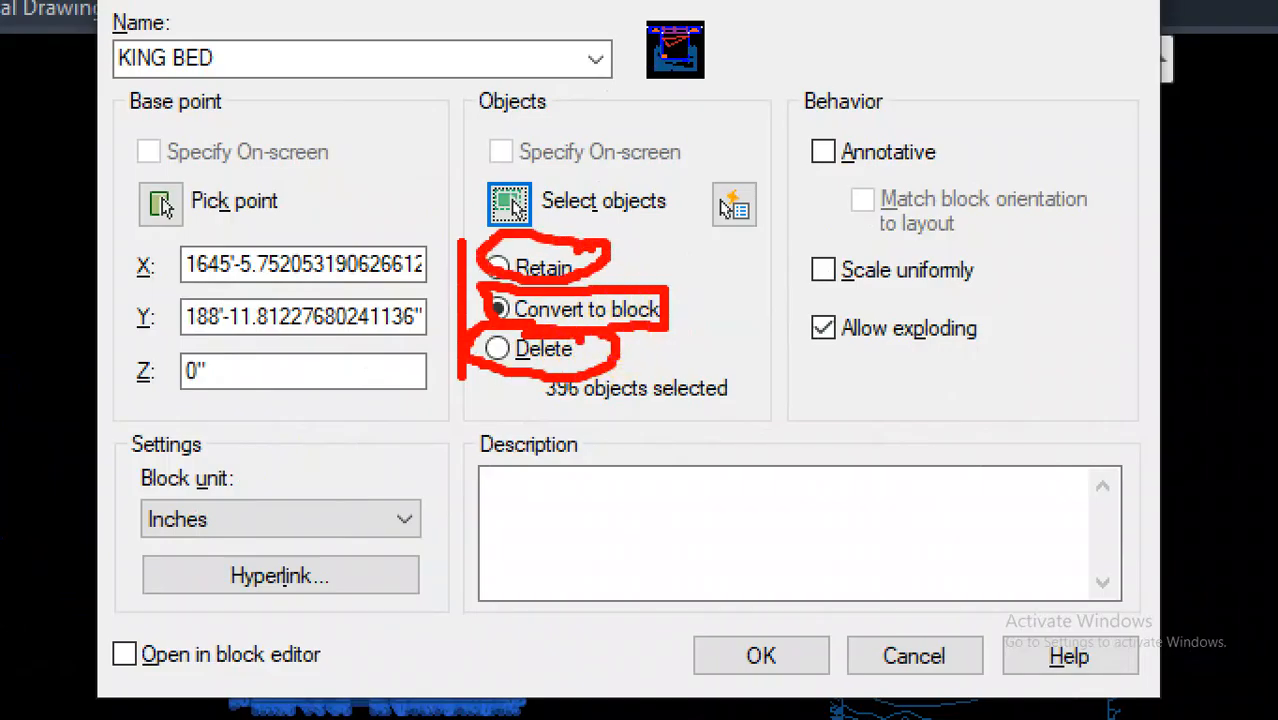
pyautogui.press('Escape')
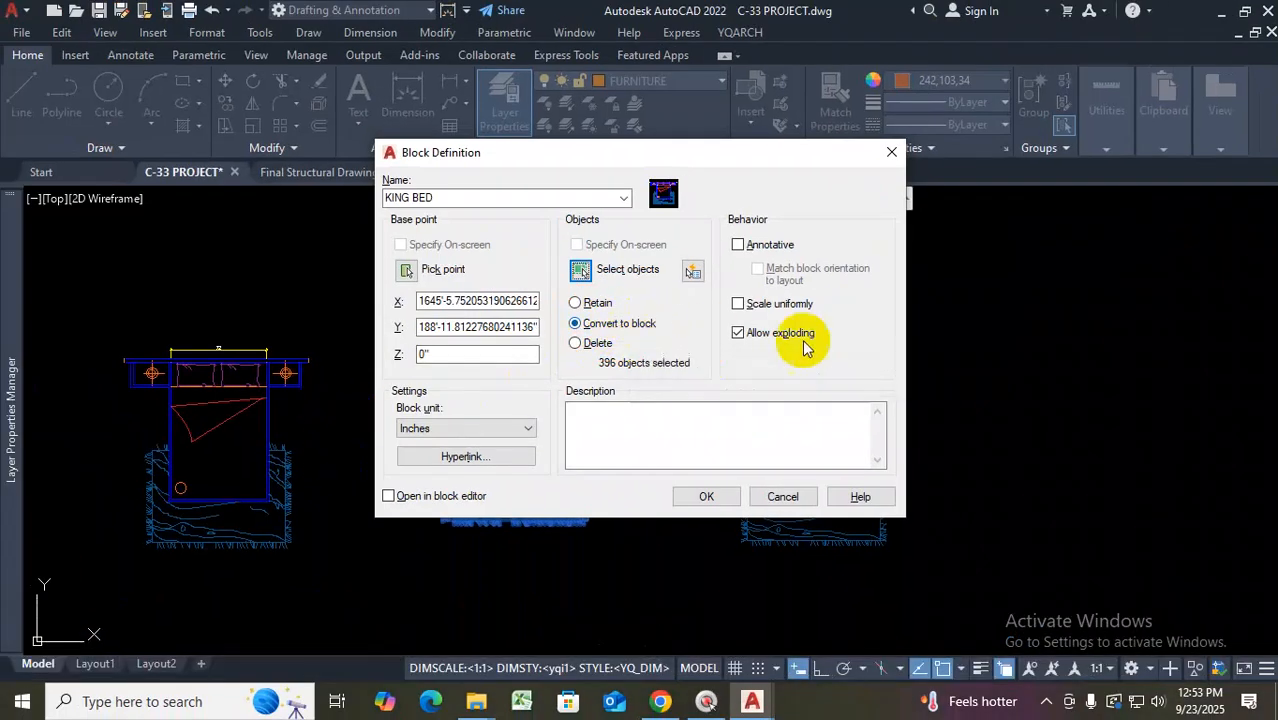
pyautogui.hotkey('ctrl', '1')
pyautogui.moveTo(633, 376)
pyautogui.mouseDown()
pyautogui.moveTo(735, 347)
pyautogui.moveTo(841, 349)
pyautogui.moveTo(848, 318)
pyautogui.moveTo(700, 312)
pyautogui.moveTo(606, 345)
pyautogui.moveTo(722, 340)
pyautogui.mouseUp()
pyautogui.moveTo(607, 352); pyautogui.dragTo(608, 377)
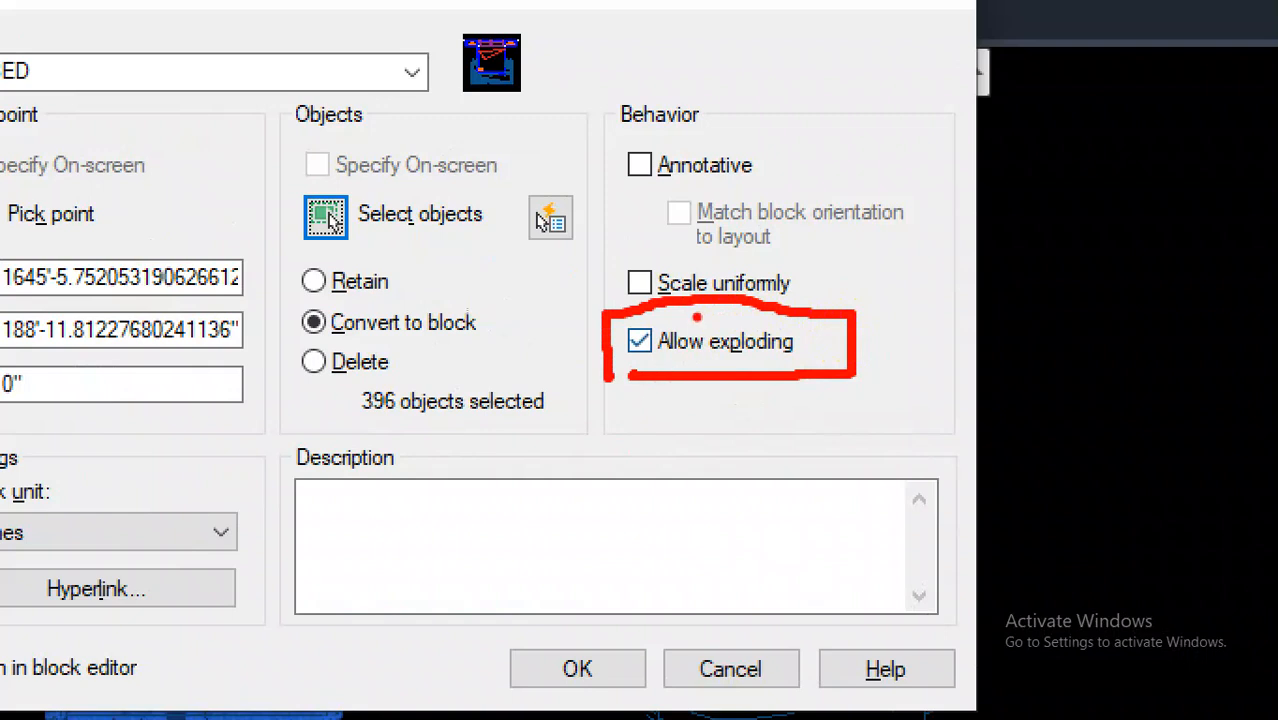
pyautogui.moveTo(649, 285)
pyautogui.mouseDown()
pyautogui.moveTo(662, 297)
pyautogui.moveTo(704, 227)
pyautogui.mouseUp()
pyautogui.press('Escape')
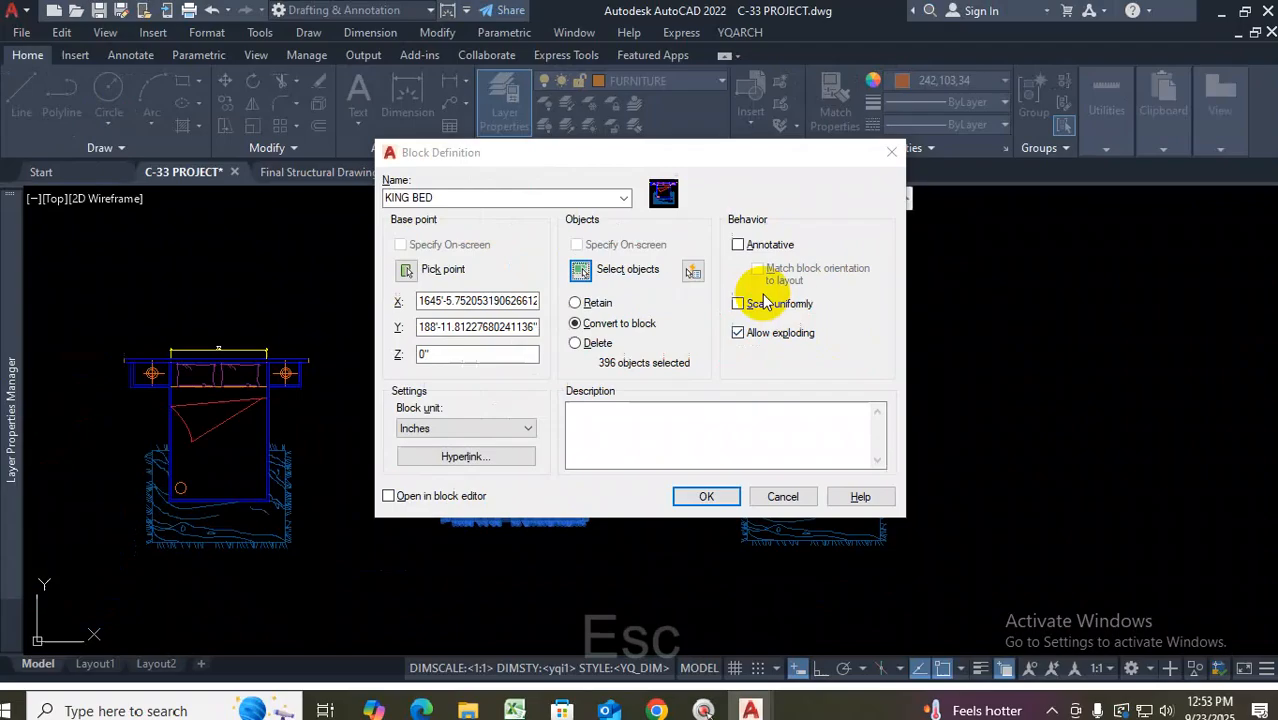
# Enable uniform scaling for the KING BED block
pyautogui.click(742, 303)
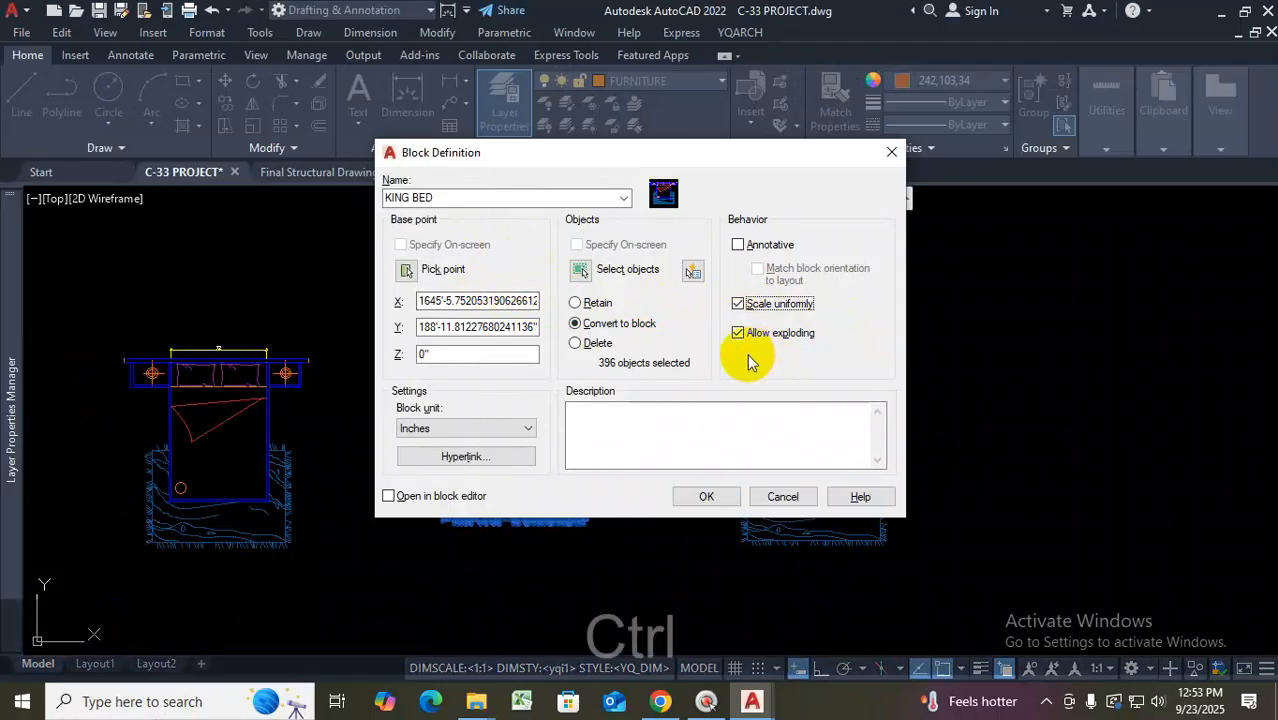
pyautogui.hotkey('ctrl', '1')
pyautogui.click(690, 347)
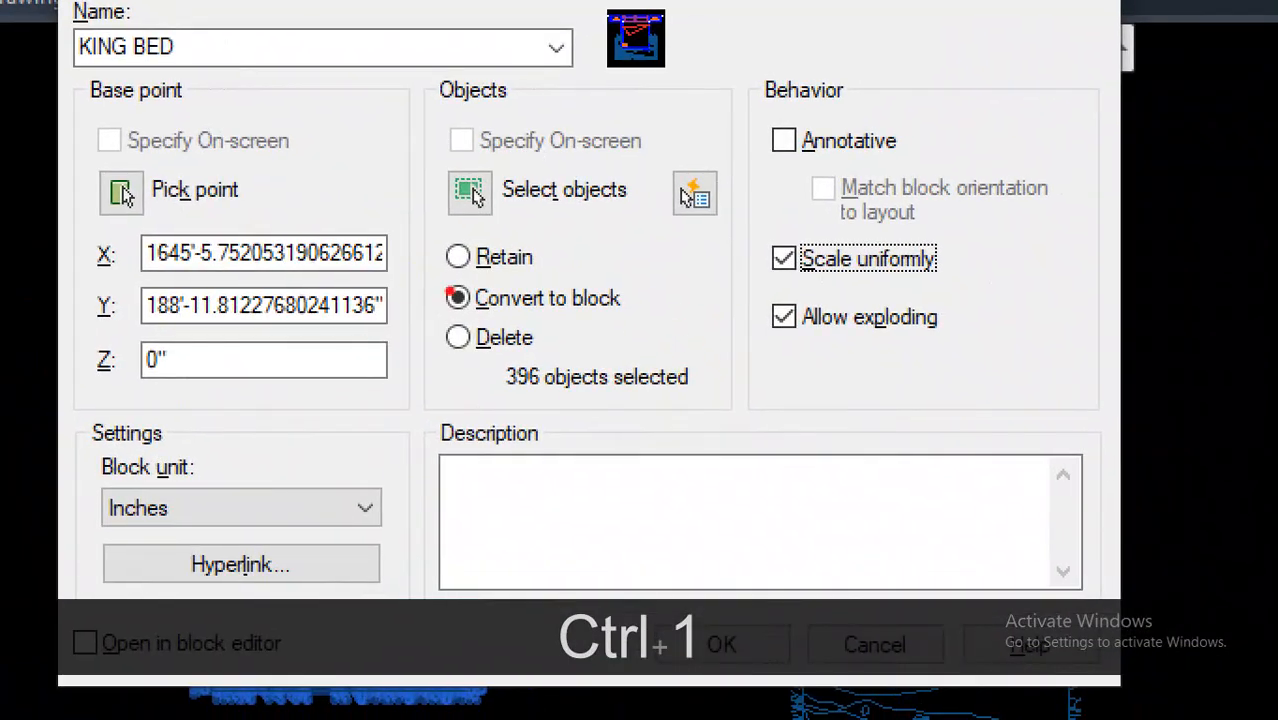
pyautogui.moveTo(828, 258)
pyautogui.mouseDown()
pyautogui.moveTo(773, 357)
pyautogui.moveTo(900, 230)
pyautogui.mouseUp()
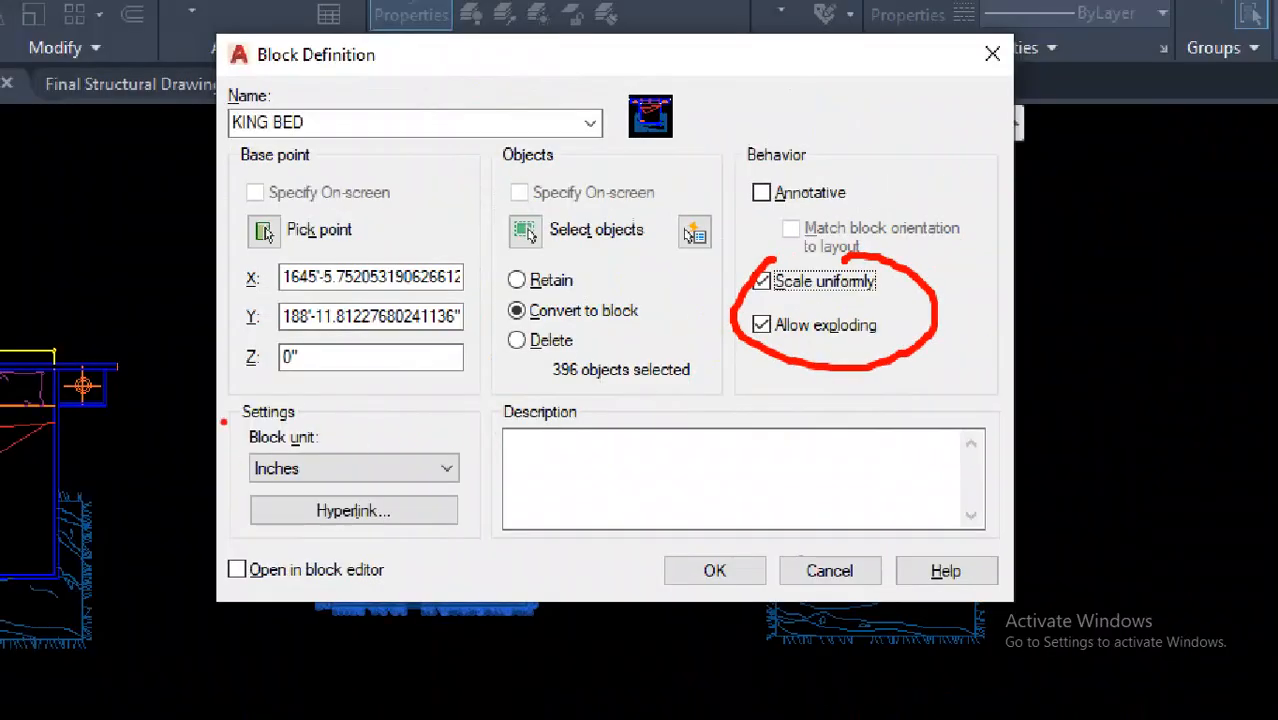
pyautogui.moveTo(228, 410)
pyautogui.mouseDown()
pyautogui.moveTo(468, 490)
pyautogui.moveTo(419, 388)
pyautogui.moveTo(200, 432)
pyautogui.mouseUp()
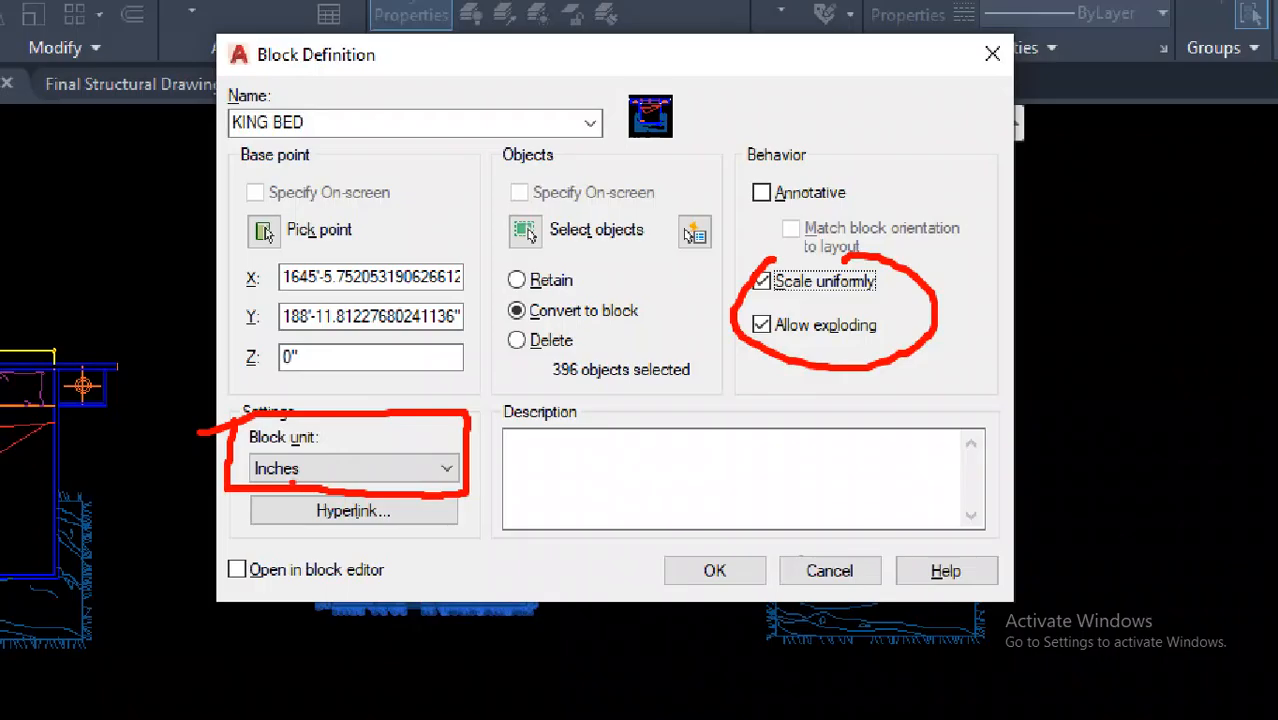
pyautogui.moveTo(226, 600)
pyautogui.mouseDown()
pyautogui.moveTo(401, 591)
pyautogui.moveTo(403, 545)
pyautogui.moveTo(260, 532)
pyautogui.moveTo(209, 570)
pyautogui.moveTo(215, 590)
pyautogui.moveTo(303, 518)
pyautogui.mouseUp()
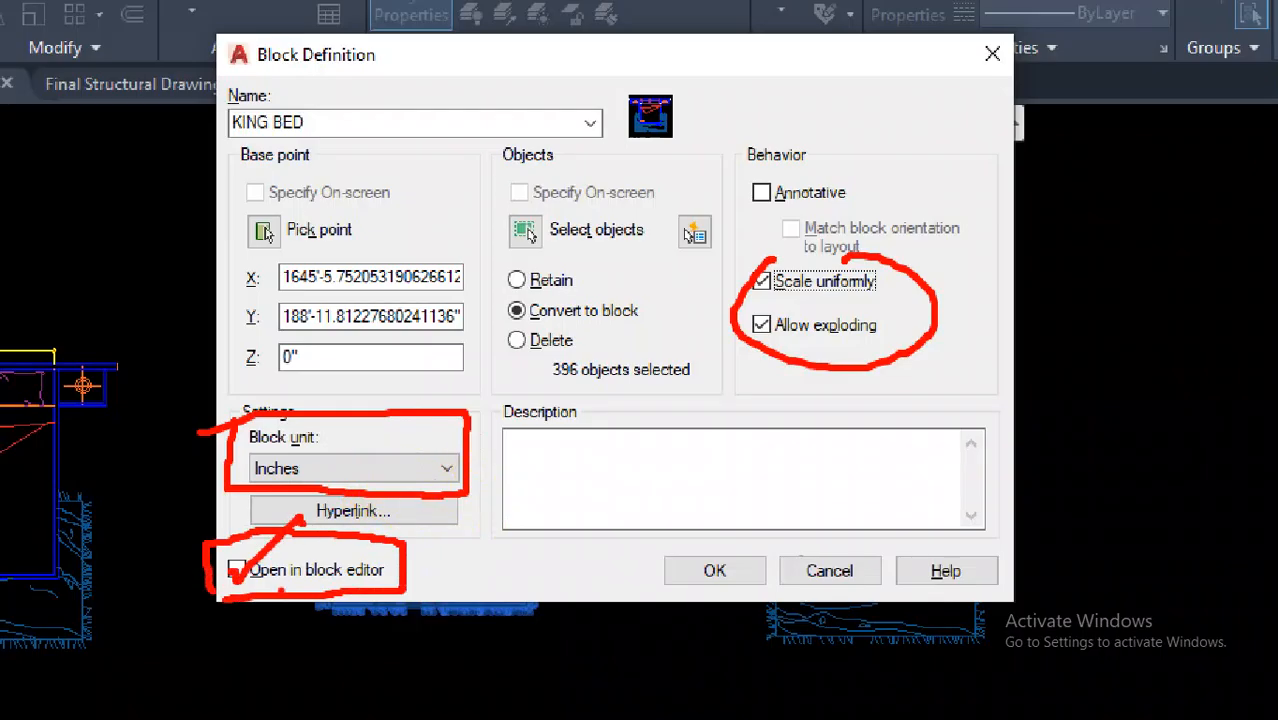
pyautogui.moveTo(720, 566)
pyautogui.mouseDown()
pyautogui.moveTo(730, 574)
pyautogui.moveTo(775, 537)
pyautogui.mouseUp()
pyautogui.press('Escape')
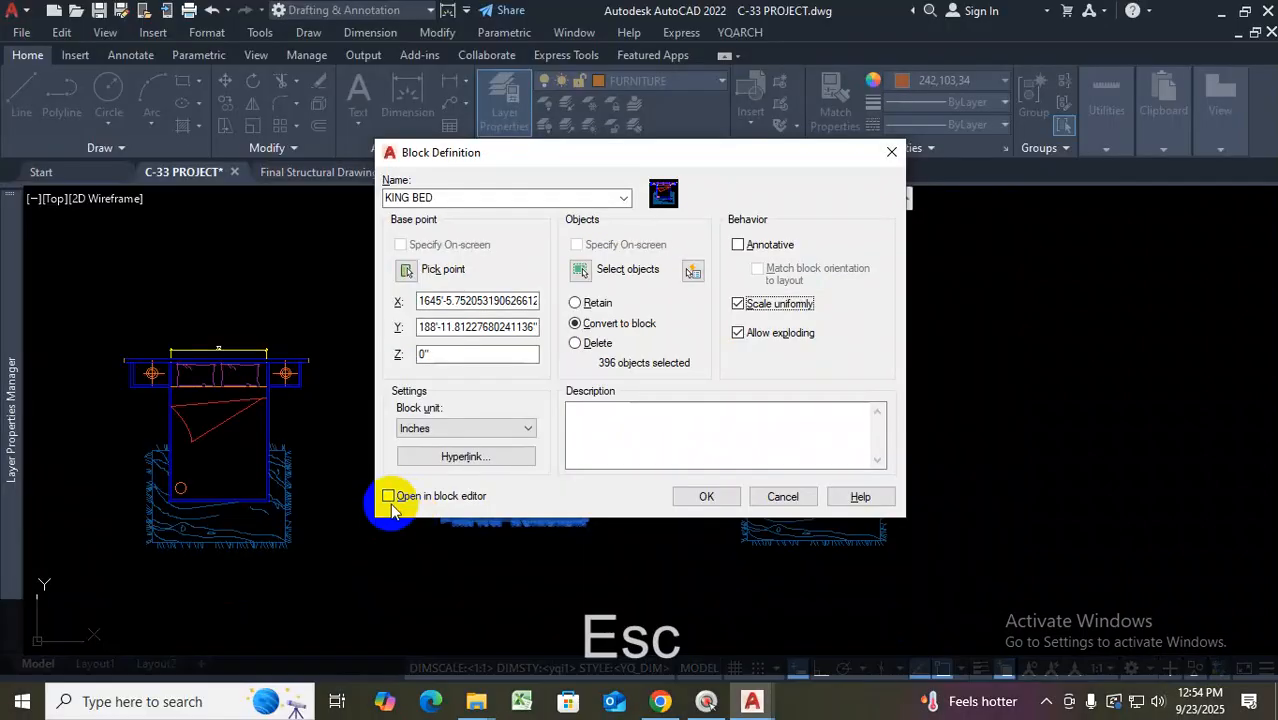
# Set the KING BED block to open in the block editor, and create it
pyautogui.moveTo(793, 155); pyautogui.dragTo(1137, 143)
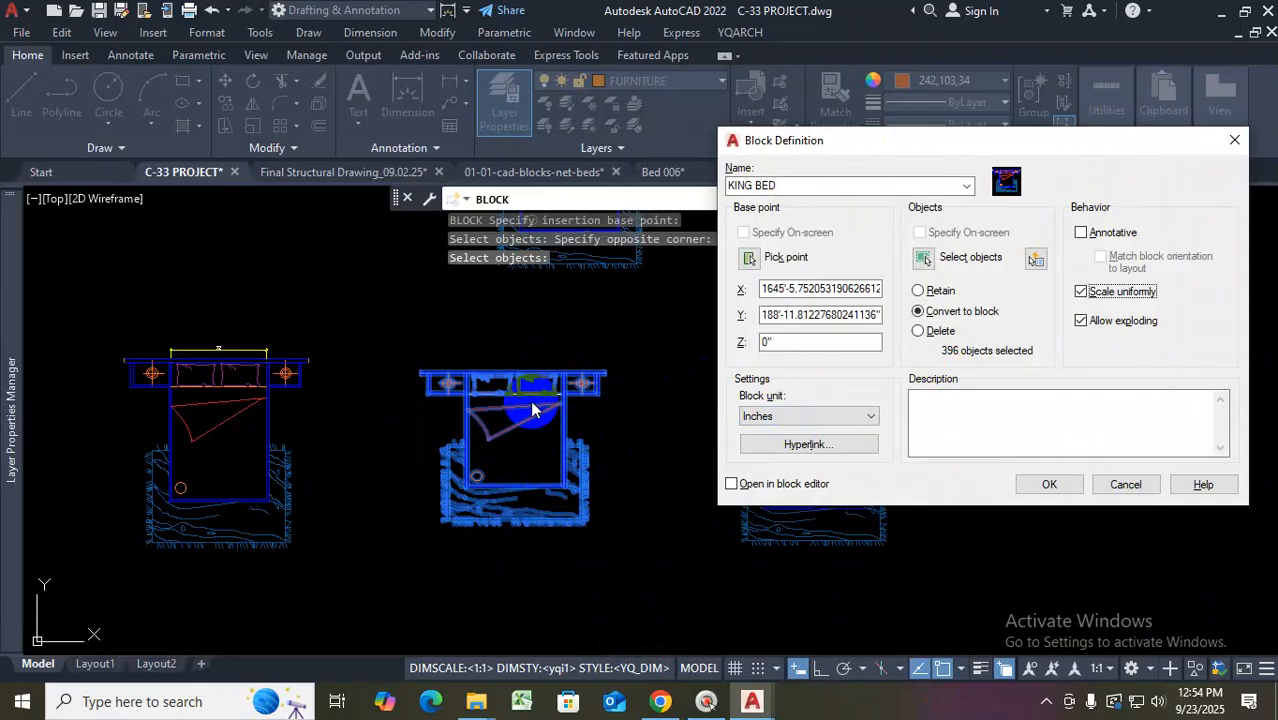
pyautogui.click(731, 484)
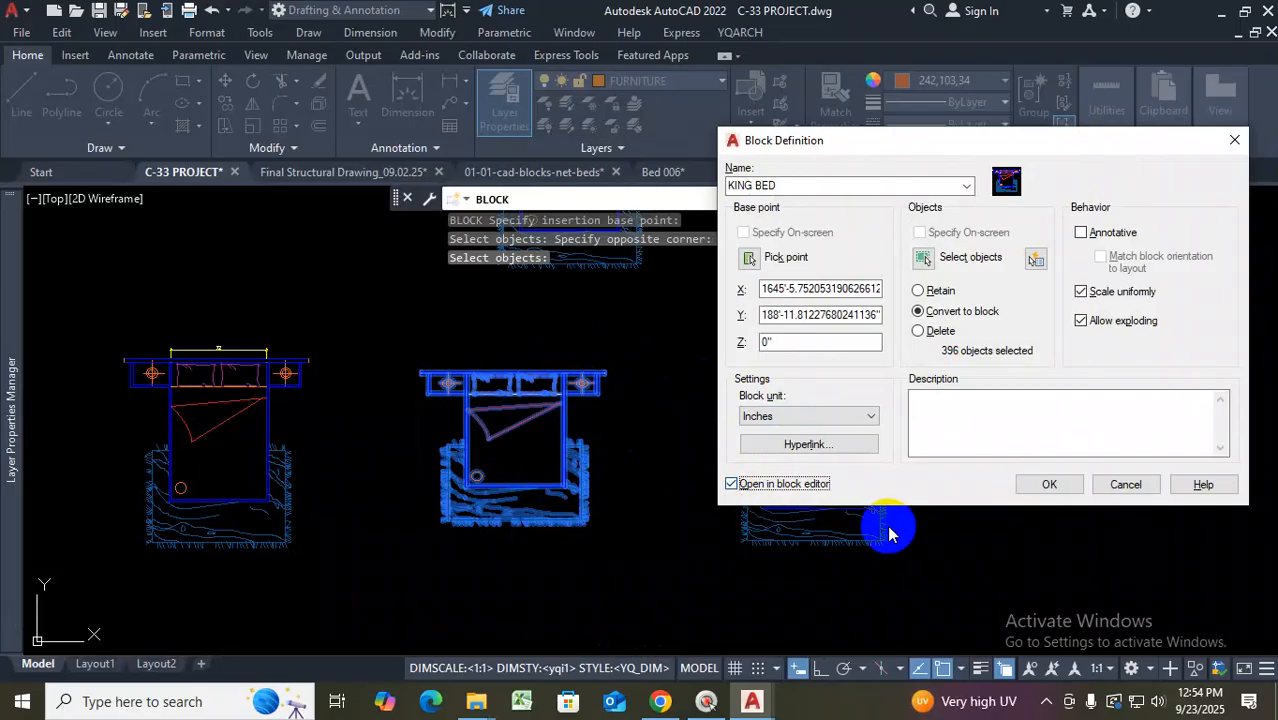
pyautogui.click(732, 485)
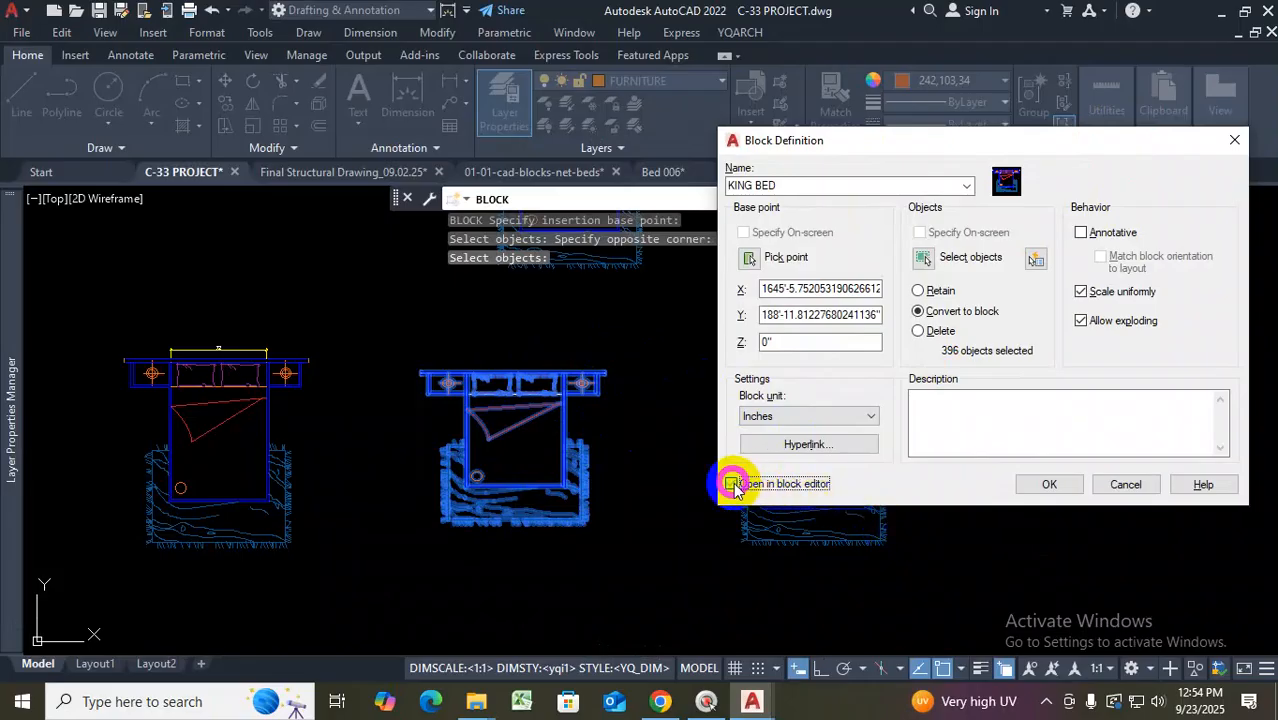
pyautogui.click(1049, 485)
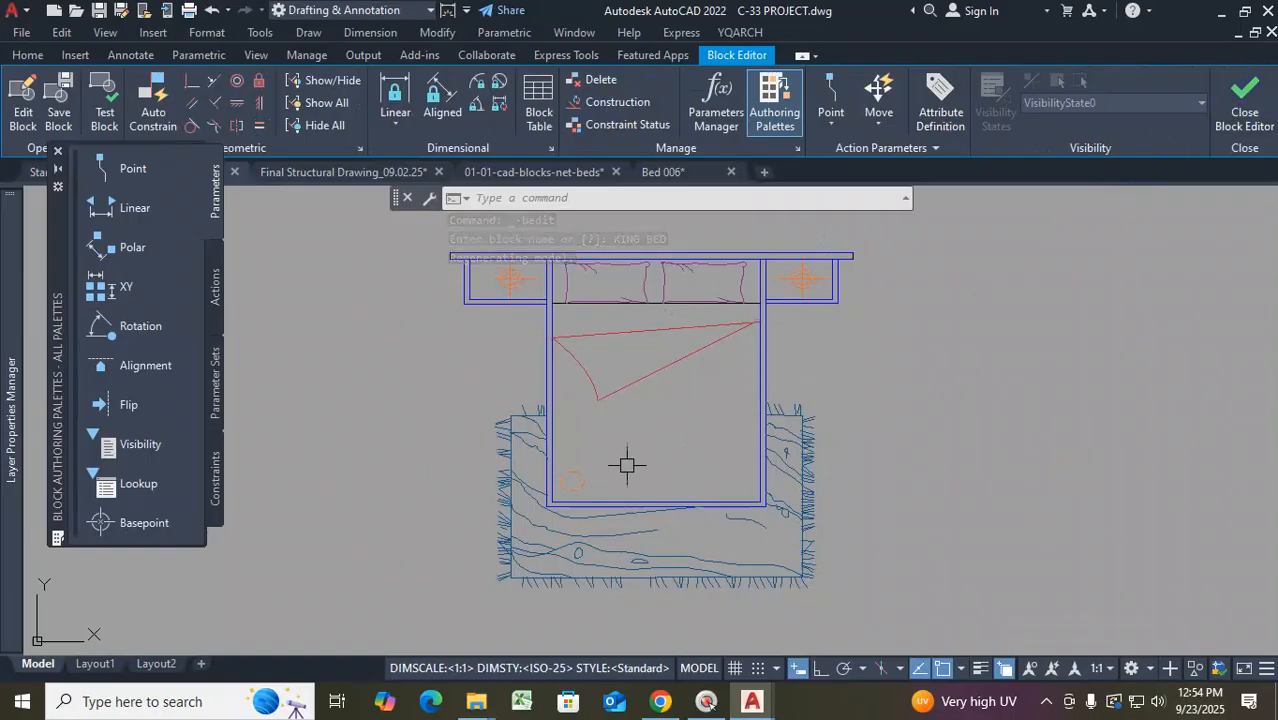
# Erase the small circle near the bed's lower-left corner, and close the block editor, saving the changes to KING BED
pyautogui.scroll(4, 628, 530)
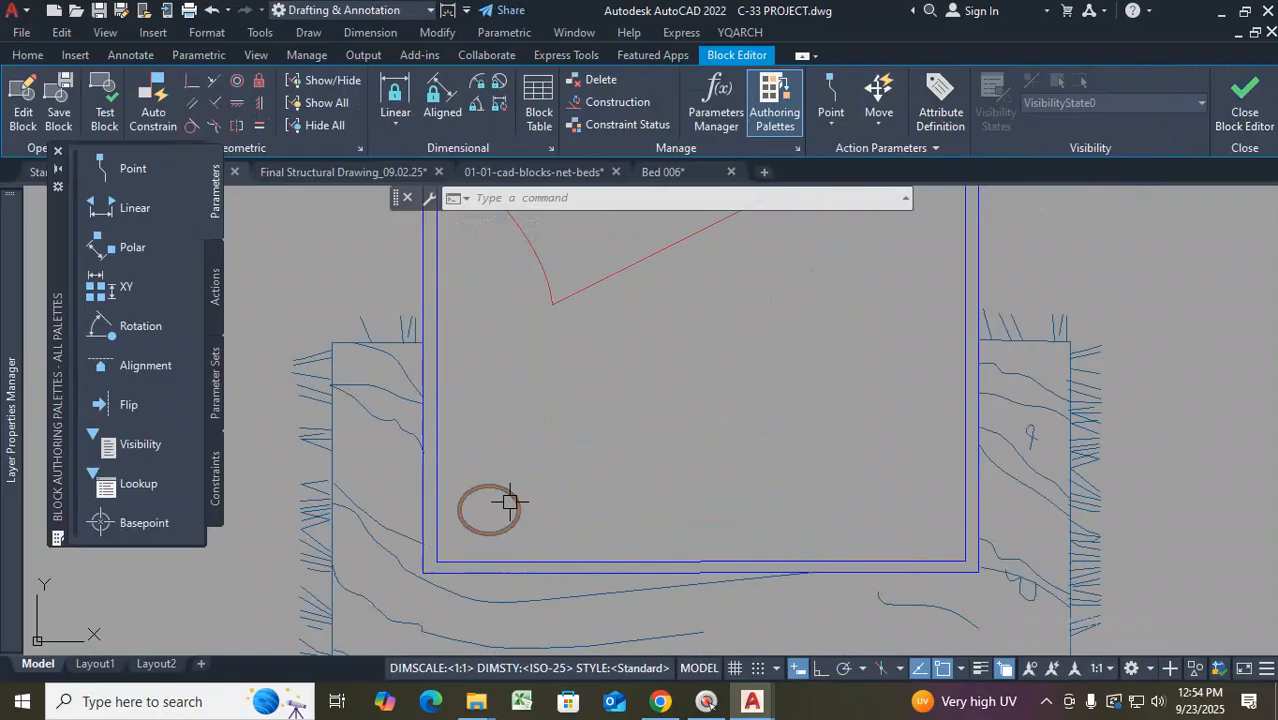
pyautogui.click(507, 500)
pyautogui.press('Delete')
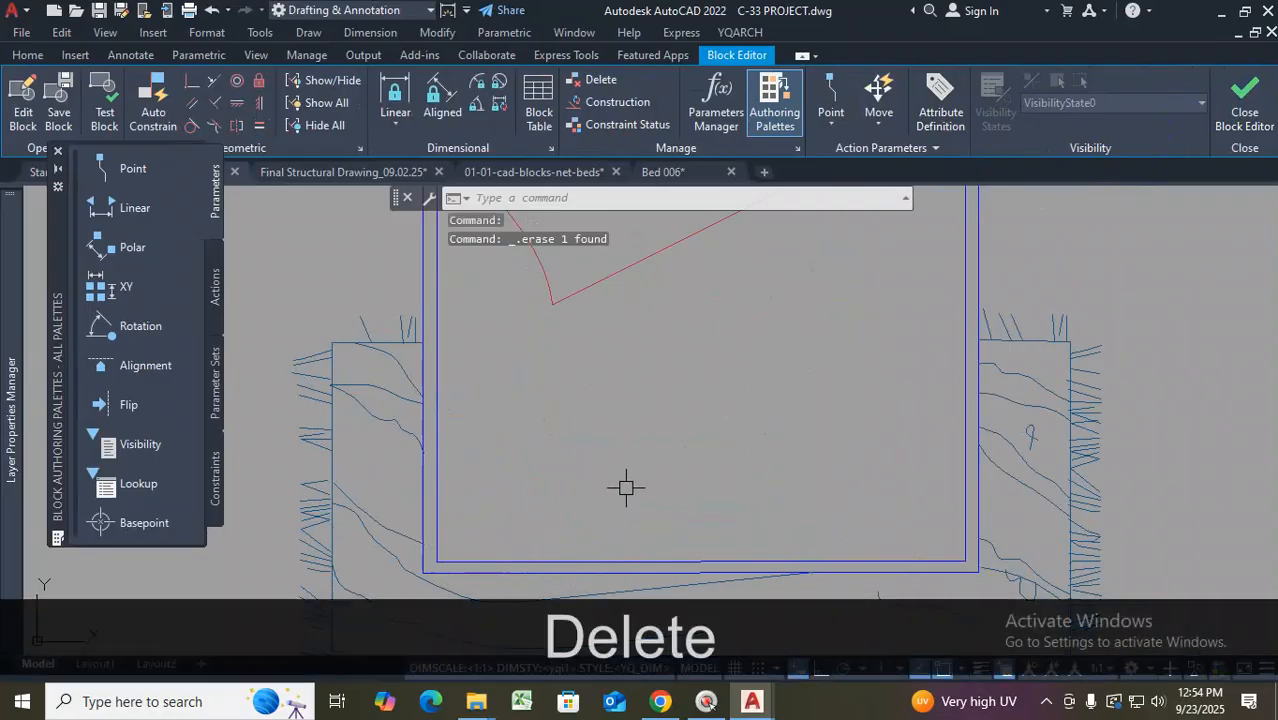
pyautogui.click(1225, 125)
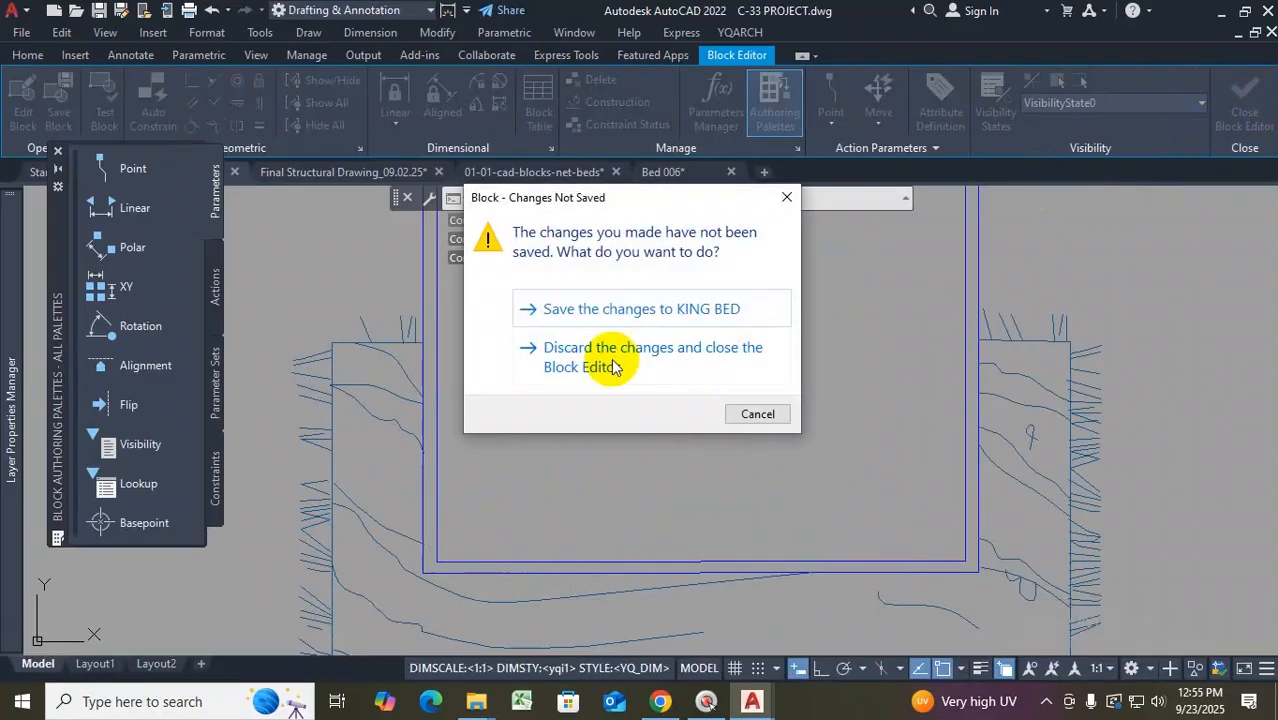
pyautogui.click(630, 311)
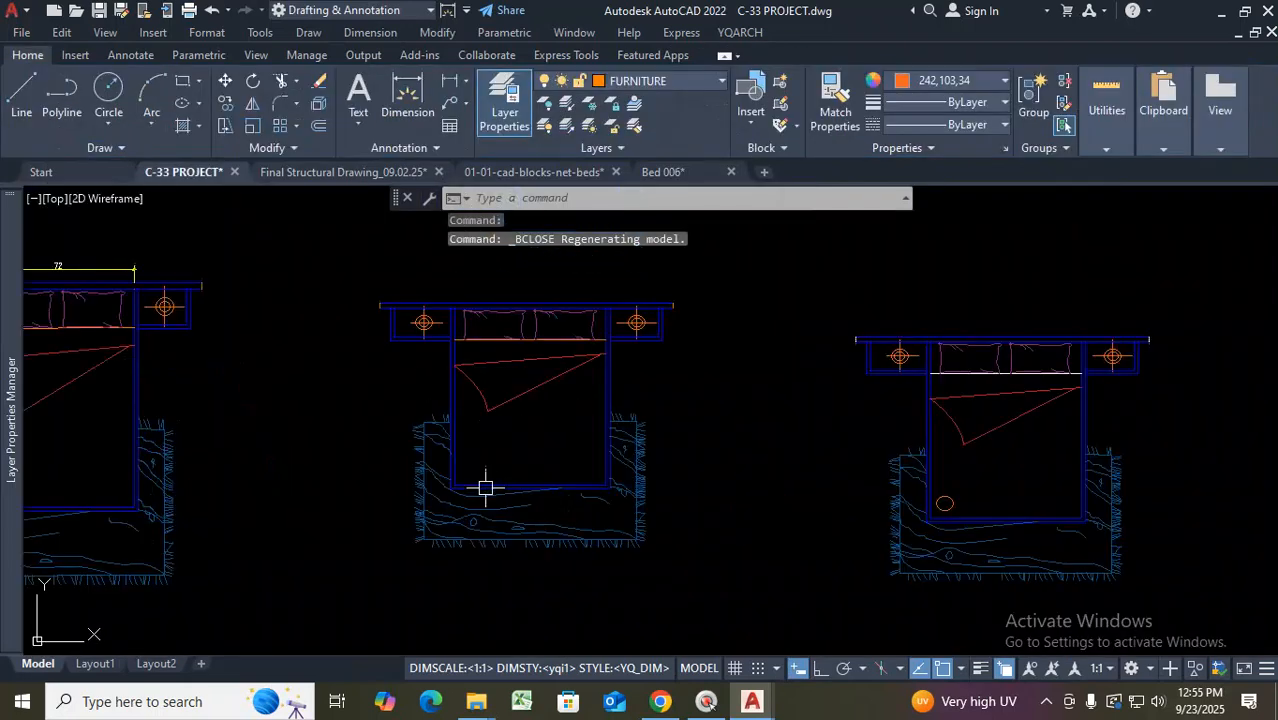
# Select the middle bed to check that it is a single block, and clear the selection
pyautogui.click(556, 373)
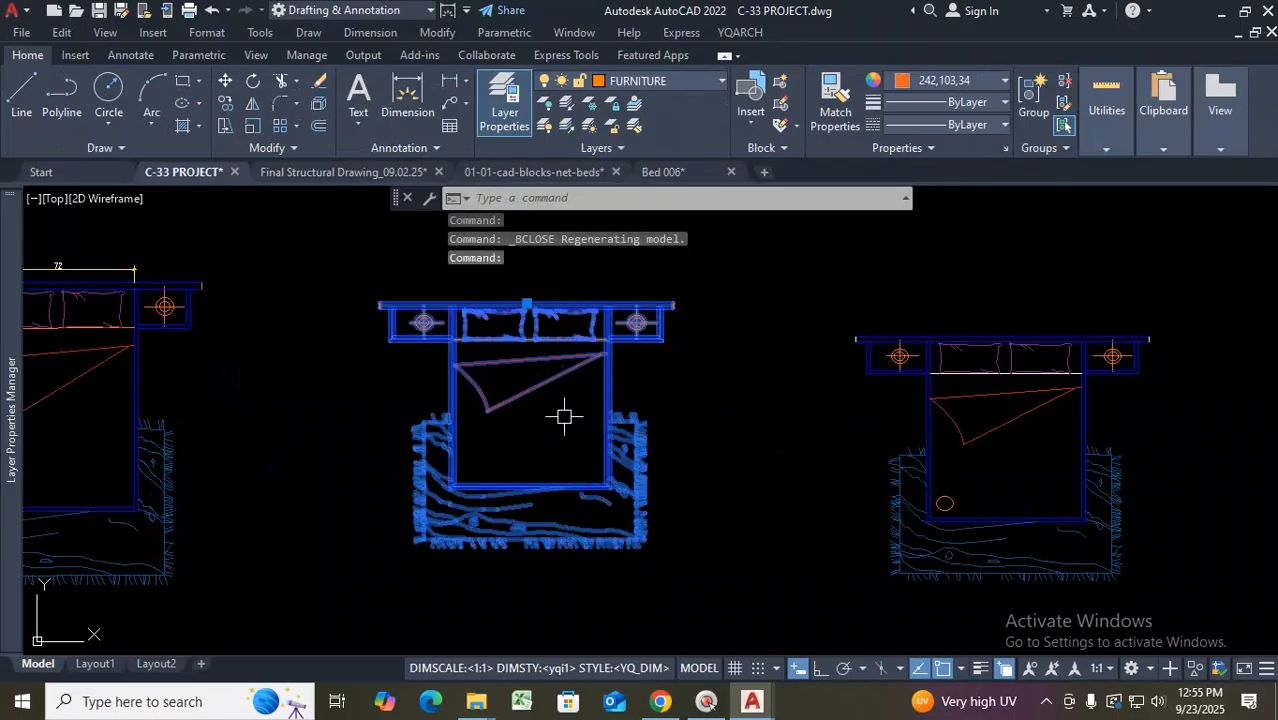
pyautogui.press('Escape')
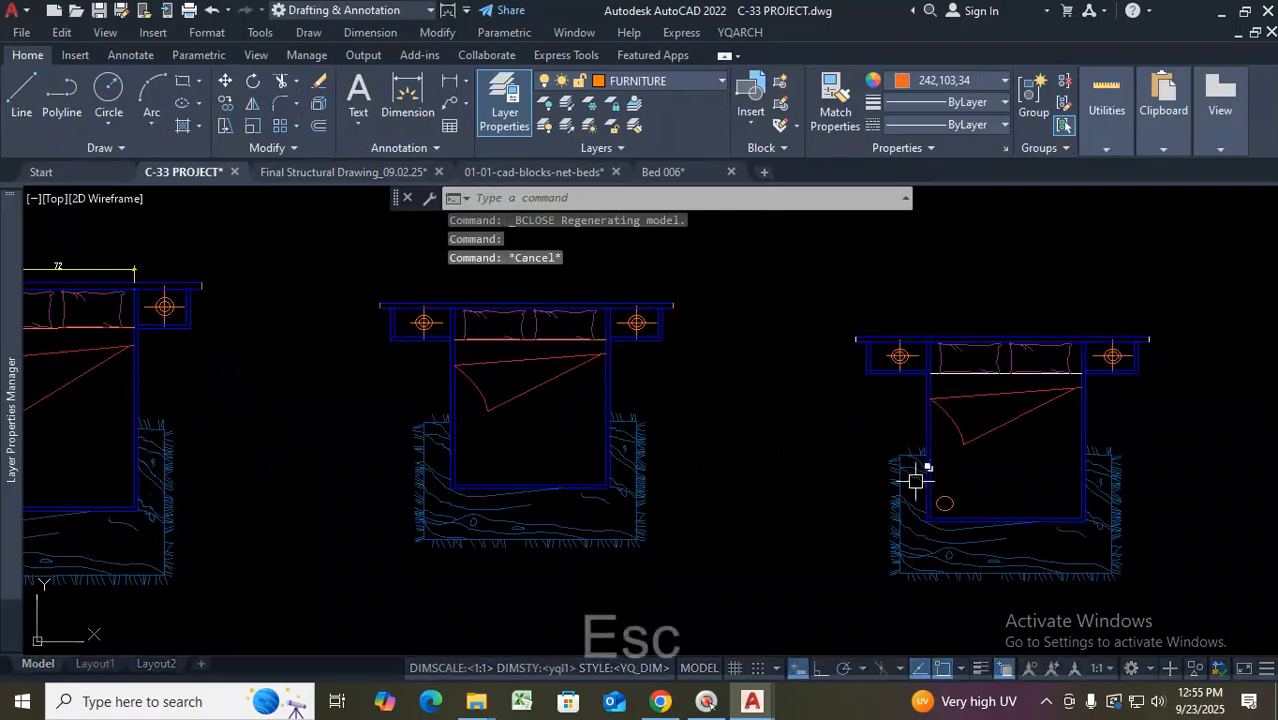
pyautogui.scroll(-2, 622, 440)
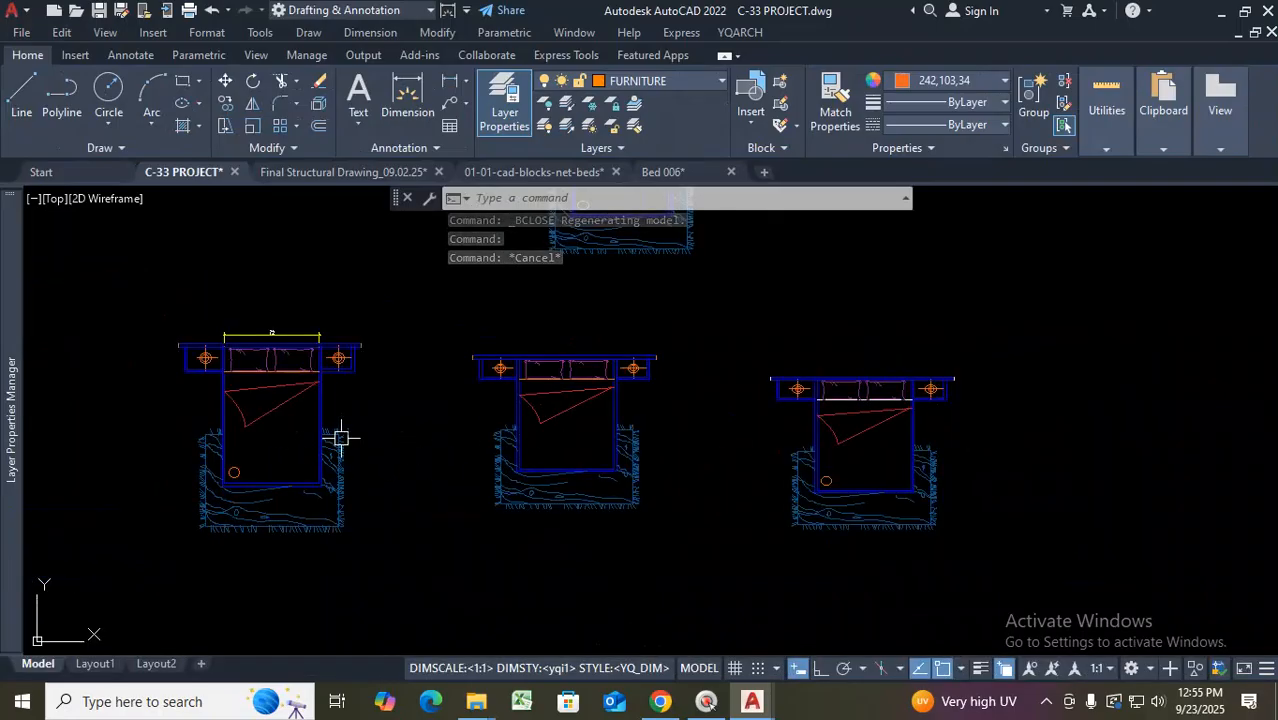
# Check the block definition names of the middle bed and the left bed, cancelling the block edit each time
pyautogui.hotkey('ctrl', '1')
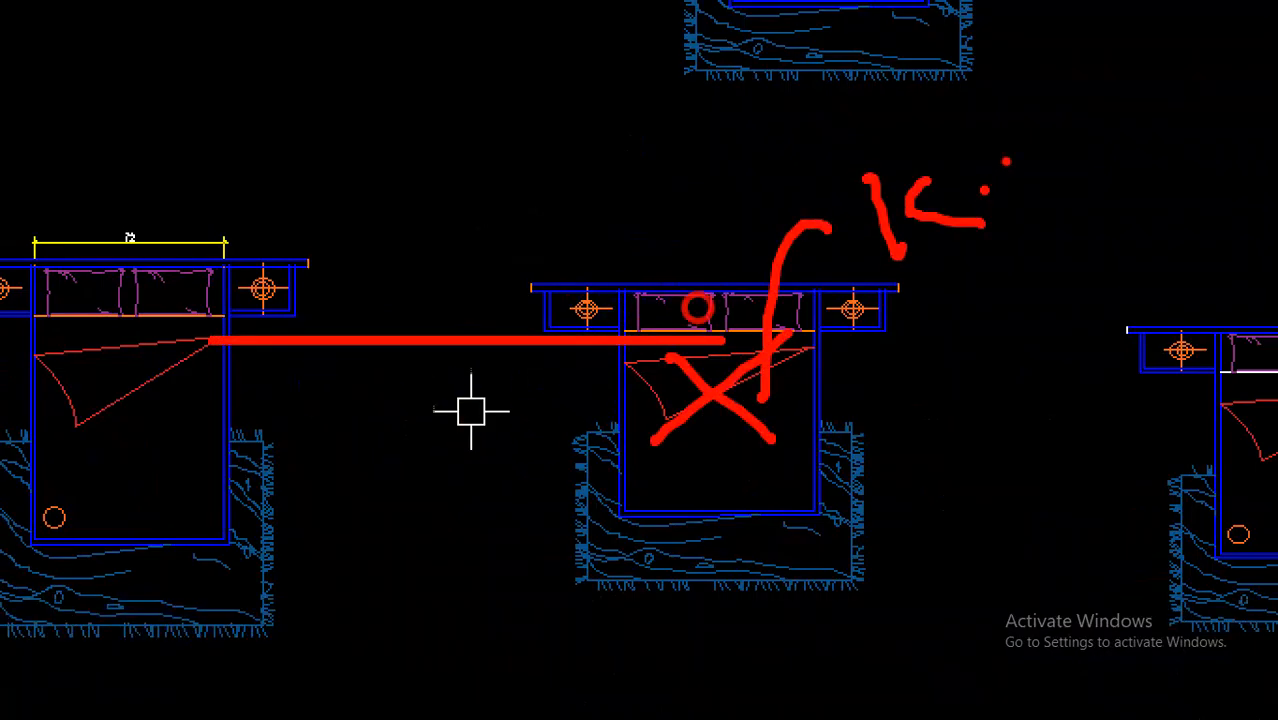
pyautogui.press('Escape')
pyautogui.doubleClick(606, 375)
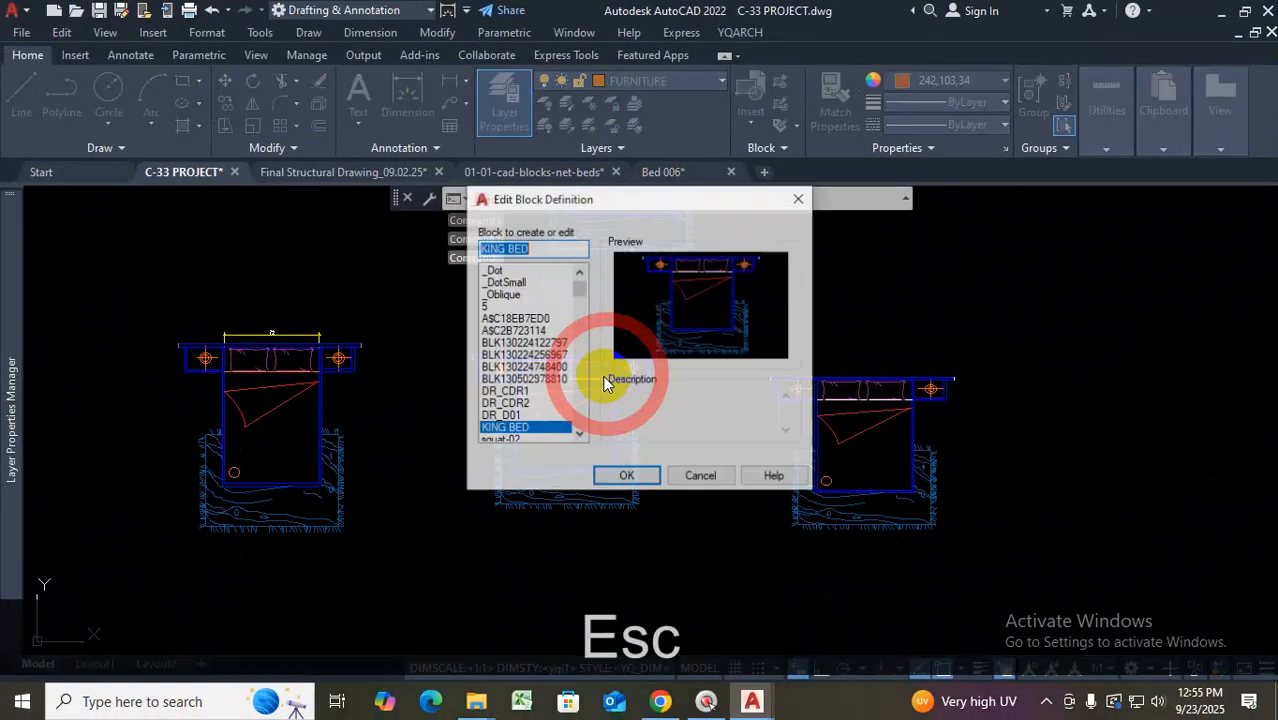
pyautogui.click(698, 476)
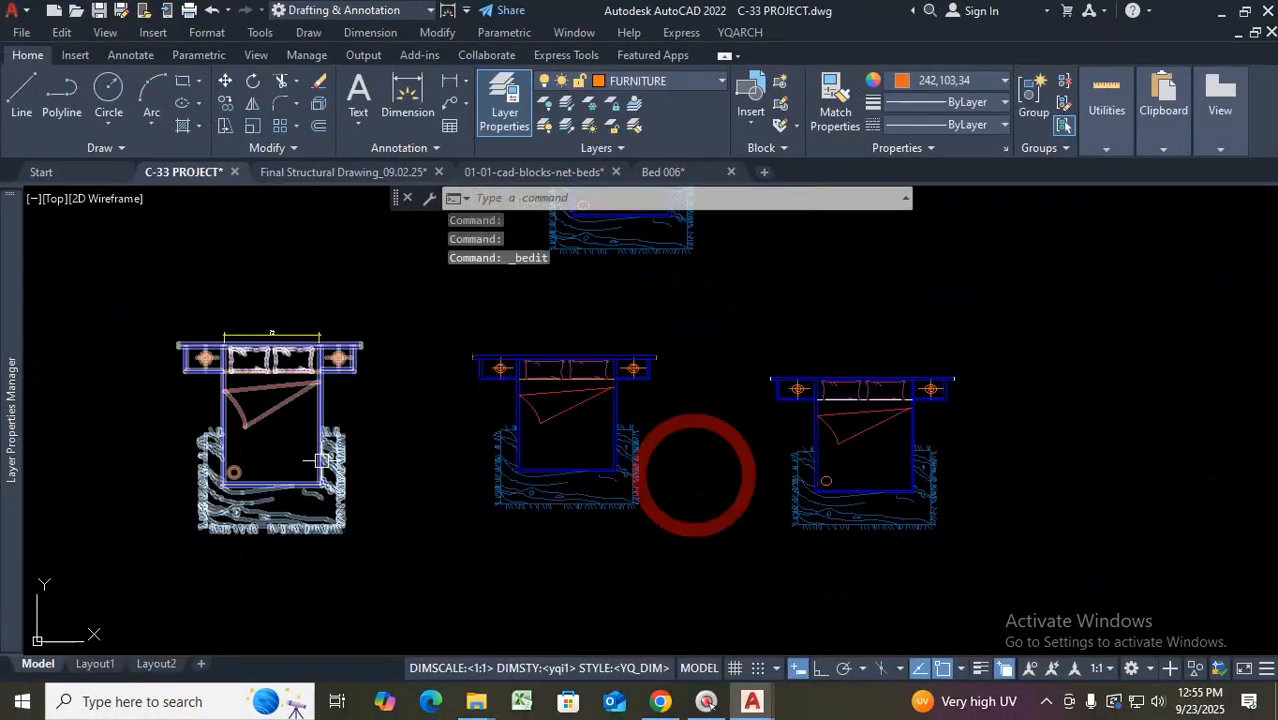
pyautogui.doubleClick(302, 390)
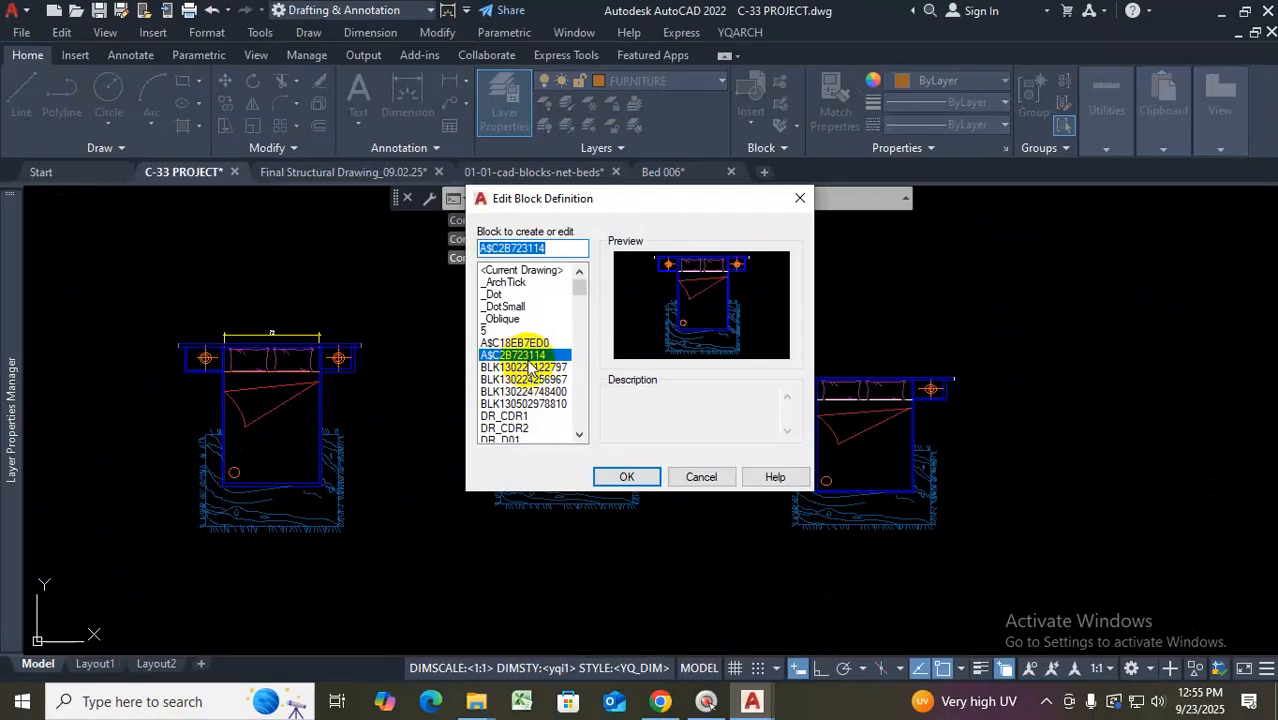
pyautogui.click(700, 477)
pyautogui.press('Escape')
# Open the middle bed's KING BED definition in the block editor to view it, and close the editor
pyautogui.scroll(2, 592, 383)
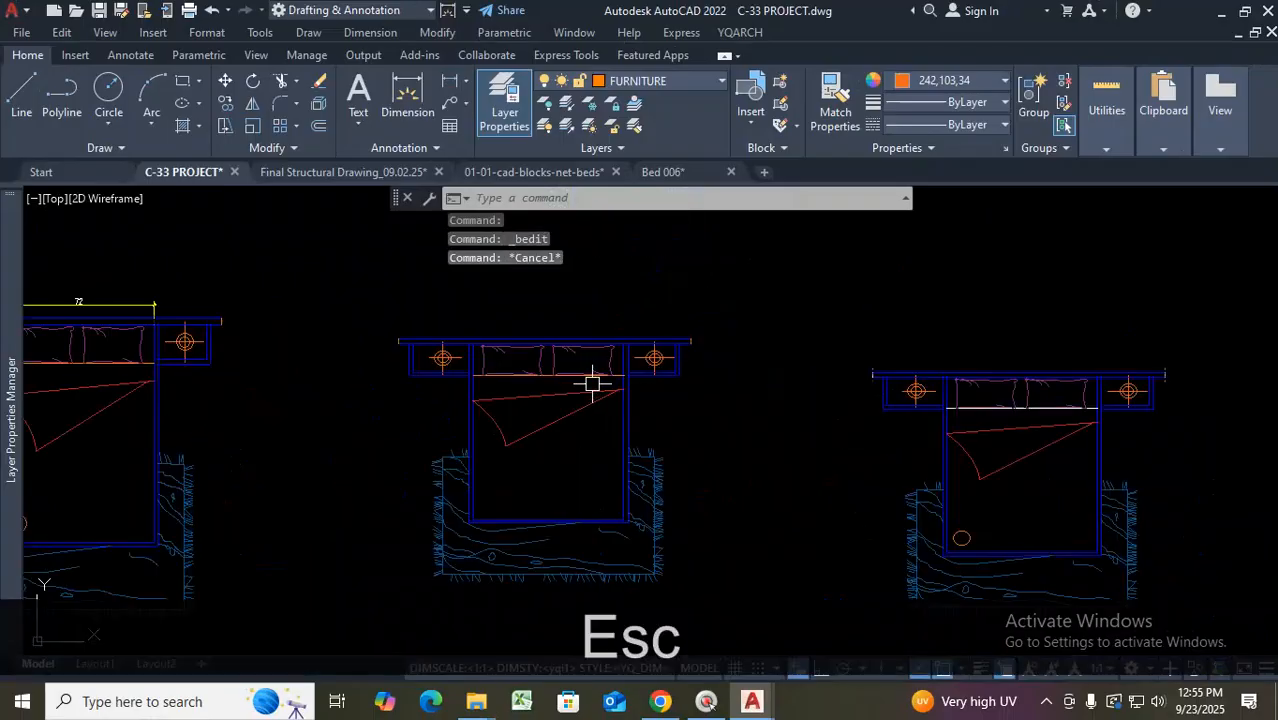
pyautogui.doubleClick(561, 386)
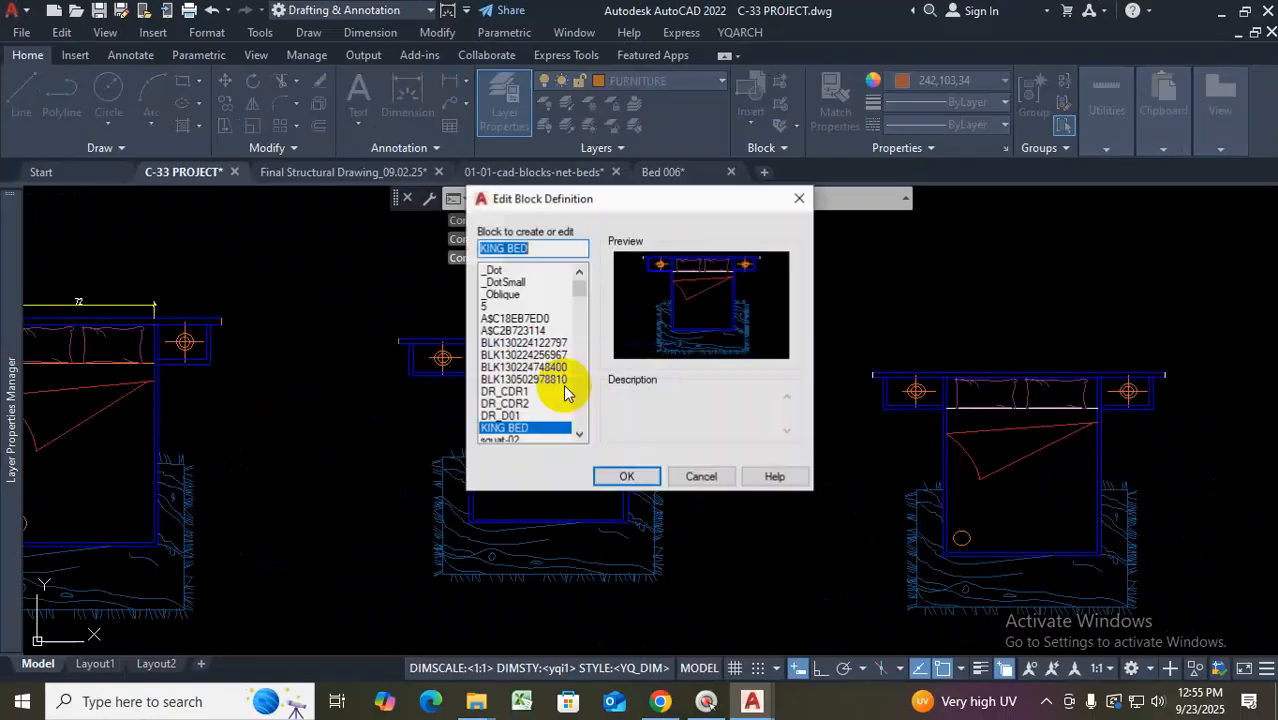
pyautogui.click(636, 478)
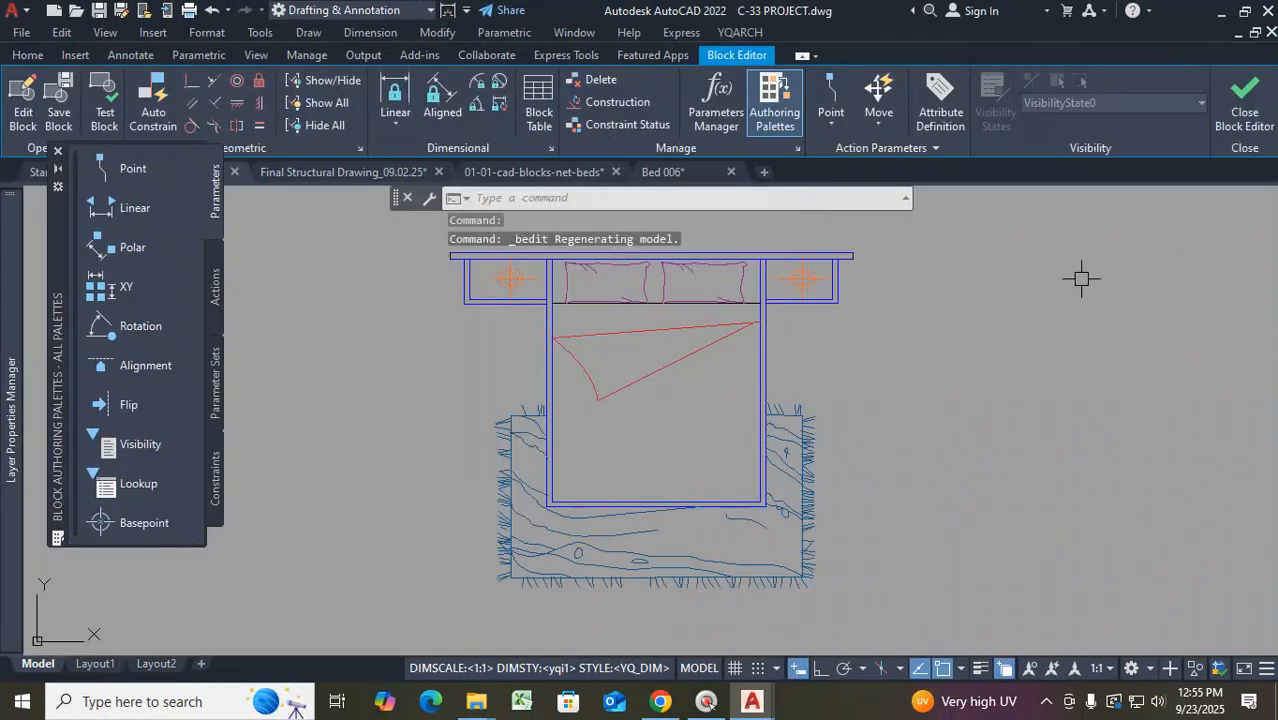
pyautogui.click(1244, 105)
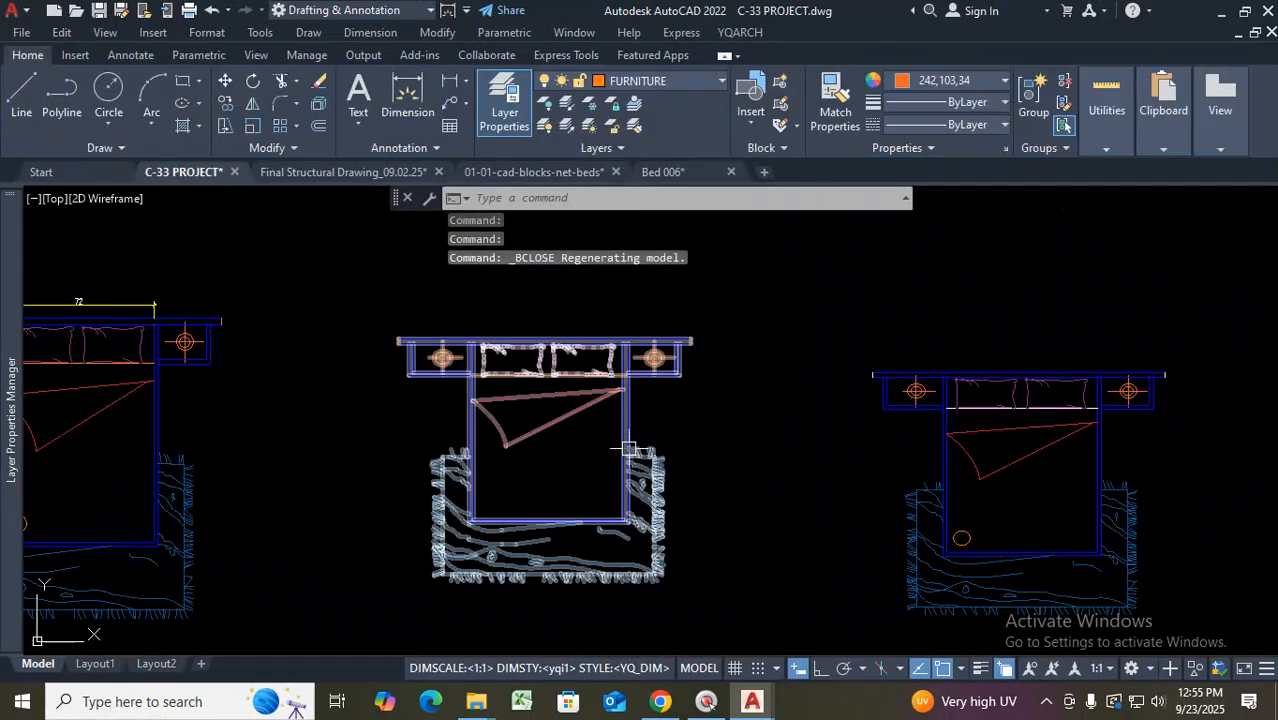
# Examine the group of five bed copies and their position in the drawing
pyautogui.scroll(-4, 628, 448)
pyautogui.scroll(2, 616, 442)
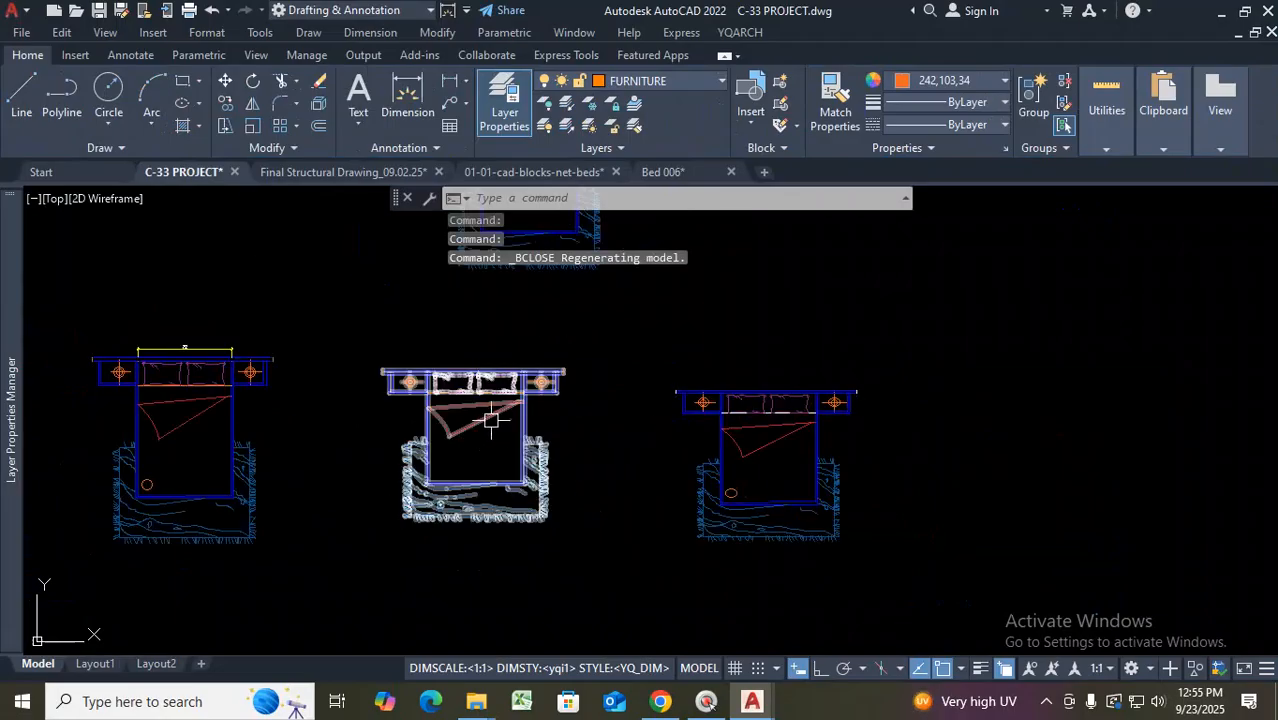
pyautogui.scroll(-6, 552, 430)
pyautogui.scroll(4, 577, 438)
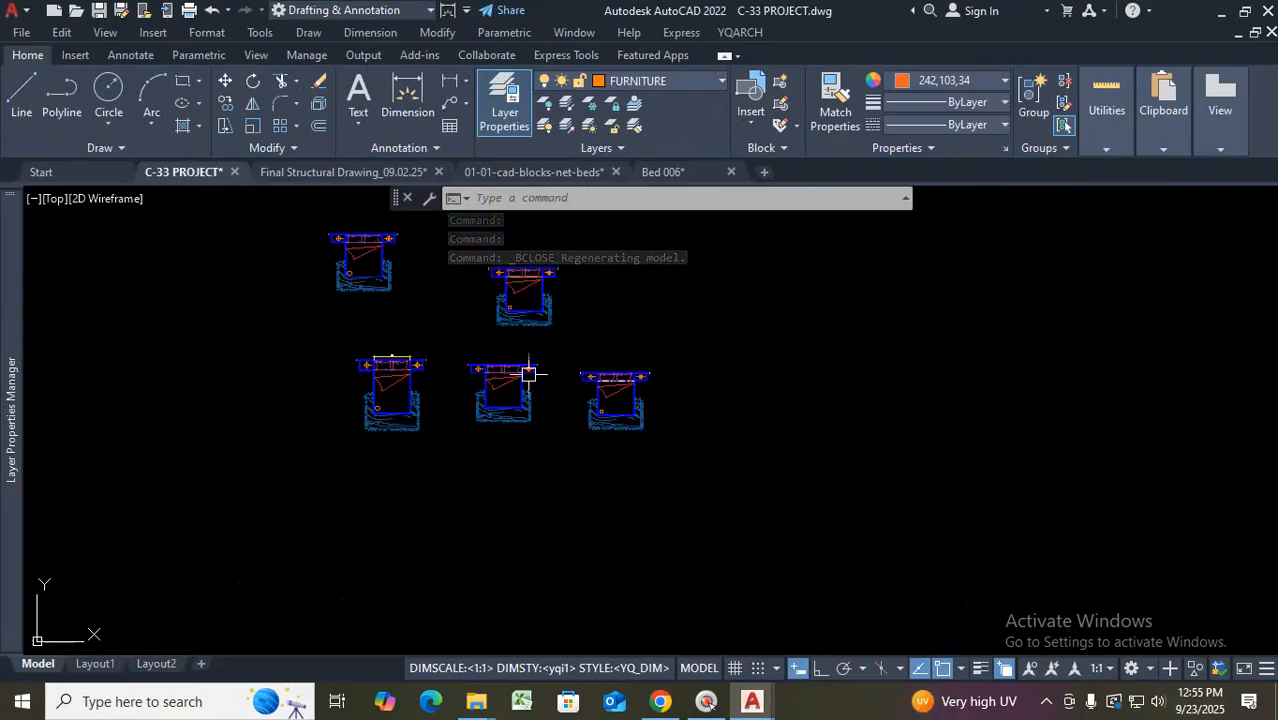
pyautogui.scroll(2, 531, 351)
pyautogui.scroll(-4, 565, 414)
pyautogui.scroll(4, 625, 384)
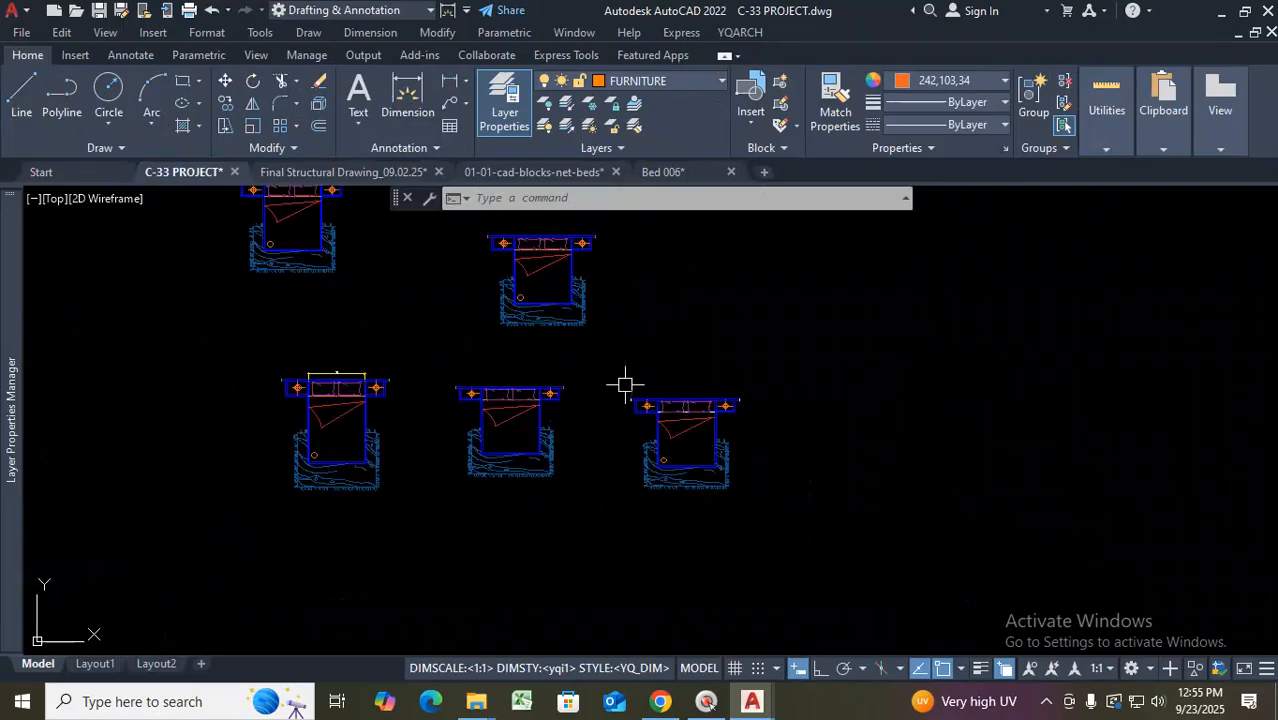
pyautogui.scroll(-5, 635, 383)
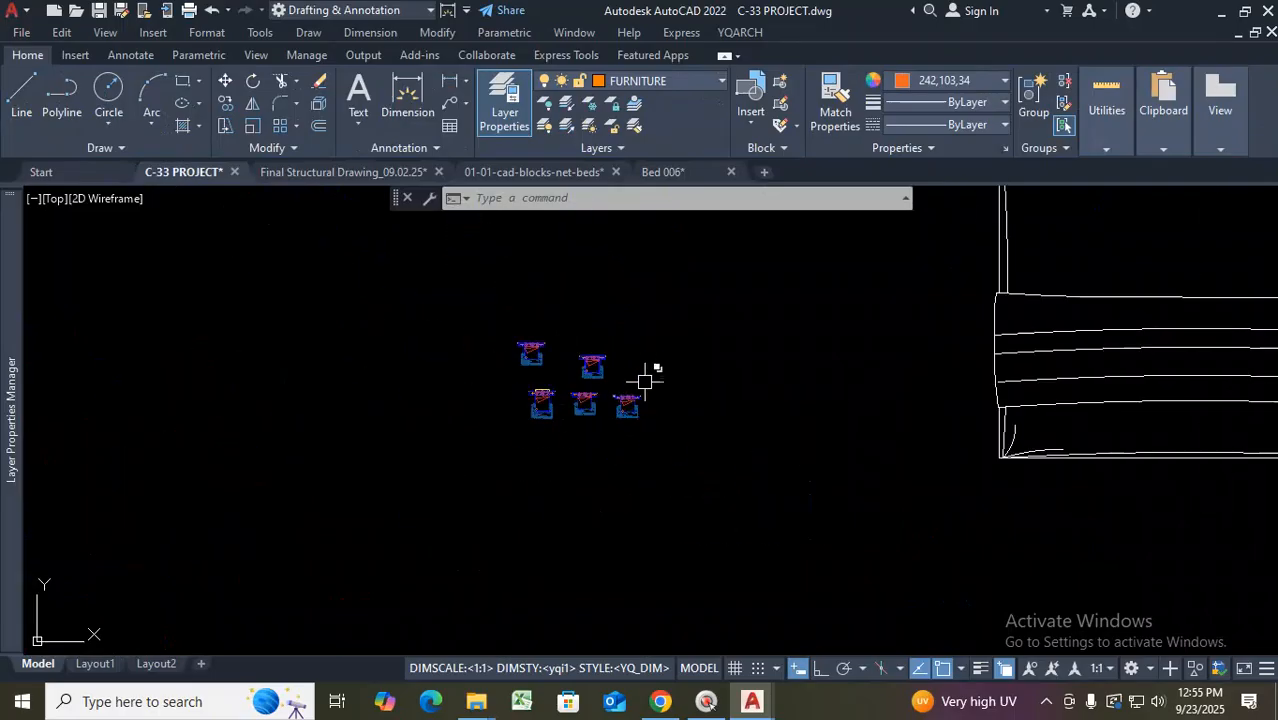
pyautogui.click(712, 285)
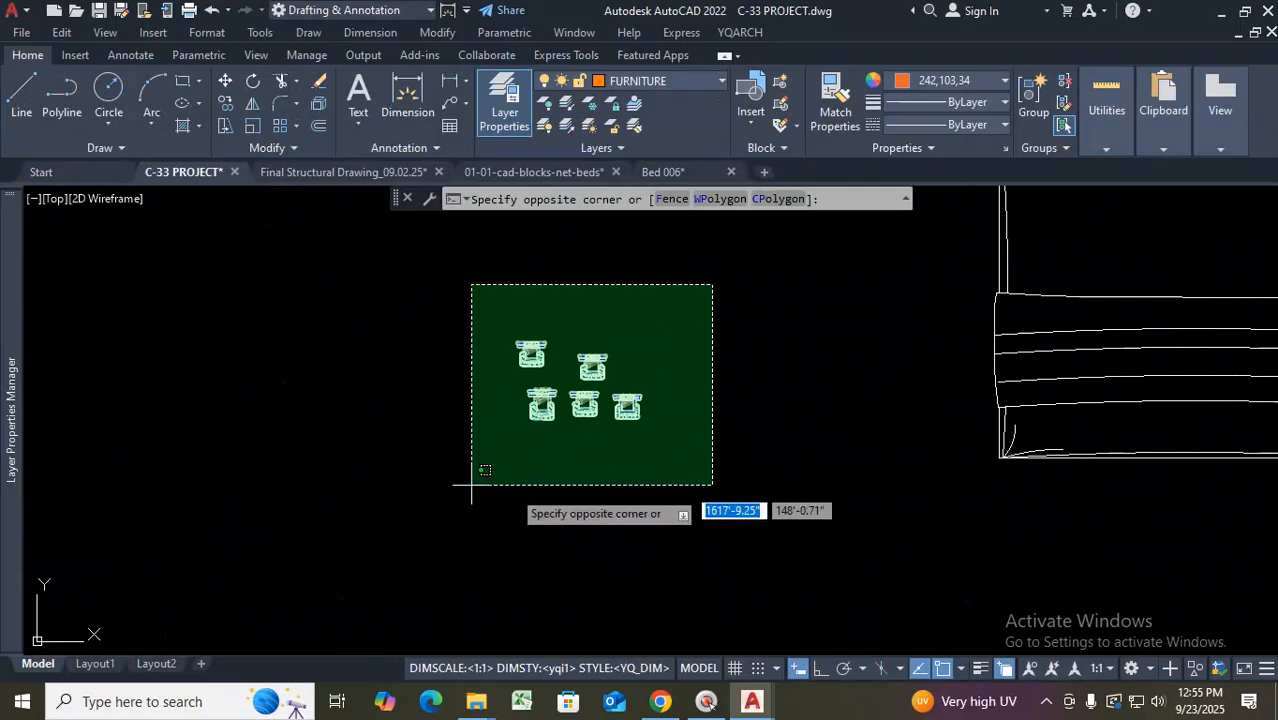
pyautogui.click(845, 376)
pyautogui.scroll(-6, 747, 388)
pyautogui.scroll(10, 750, 342)
pyautogui.scroll(-5, 760, 310)
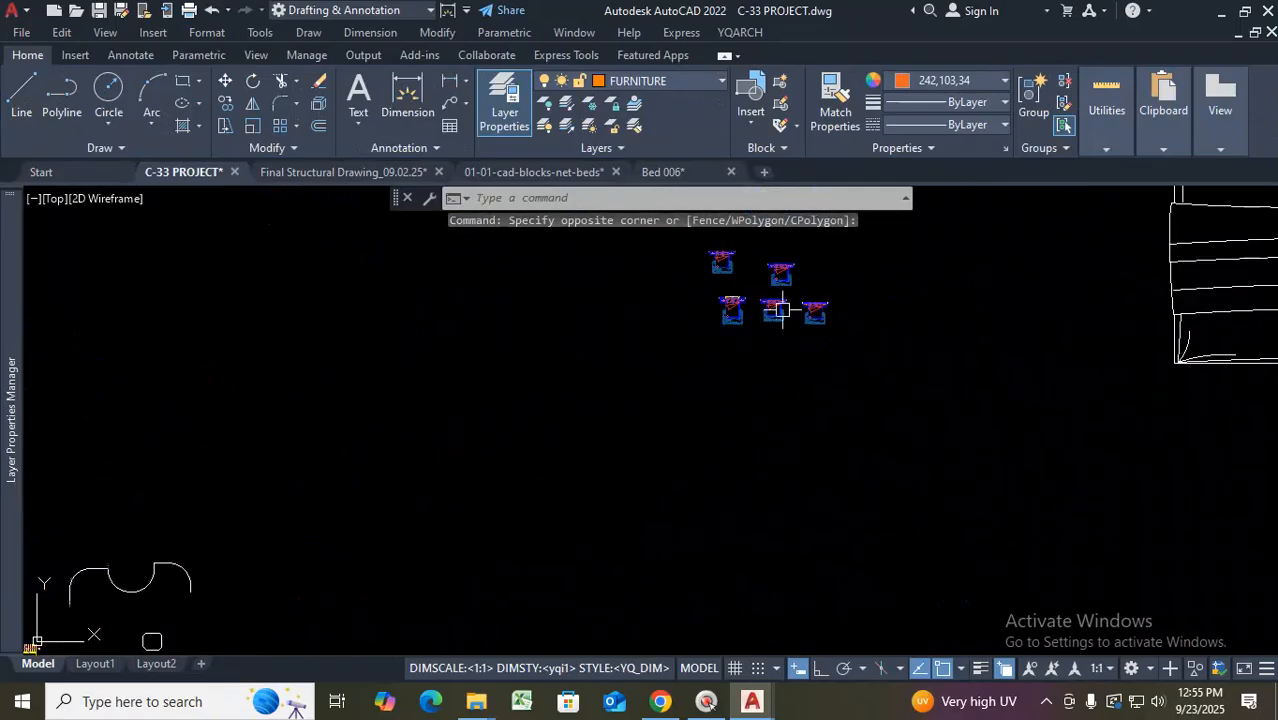
# Examine the unfurnished floor plan and how far the group of bed copies lies from it
pyautogui.scroll(8, 440, 591)
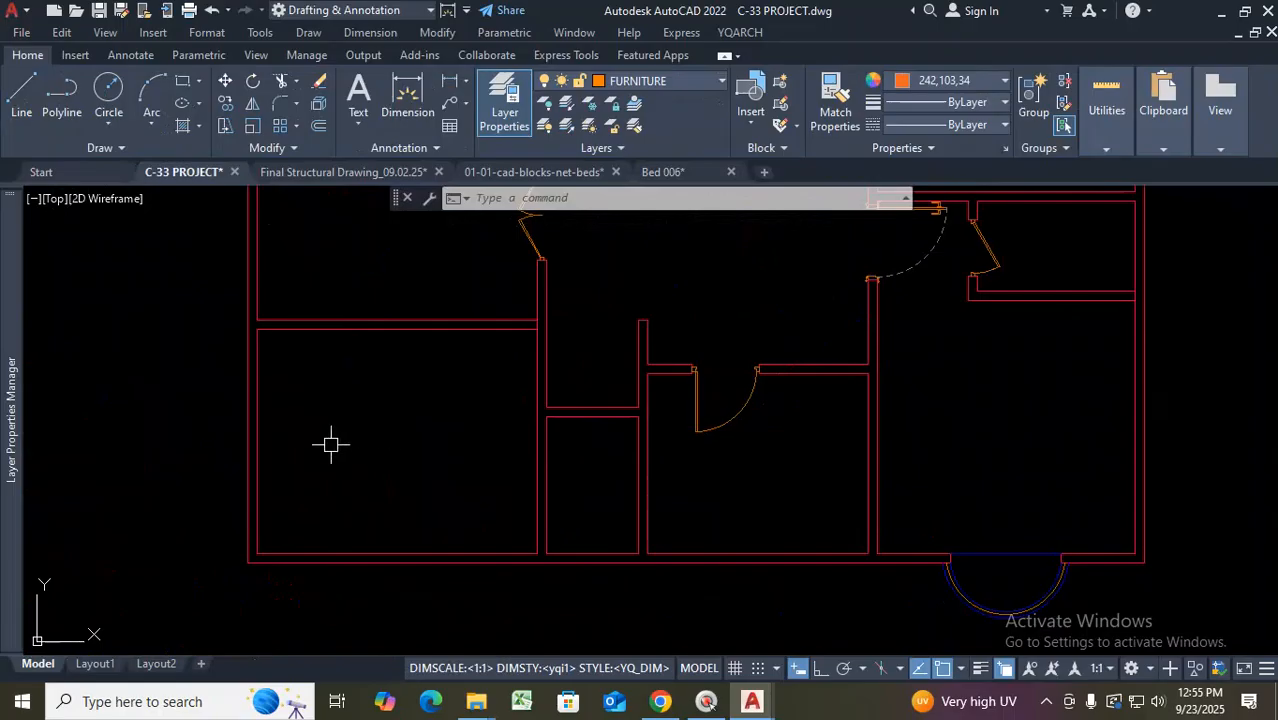
pyautogui.scroll(-5, 331, 445)
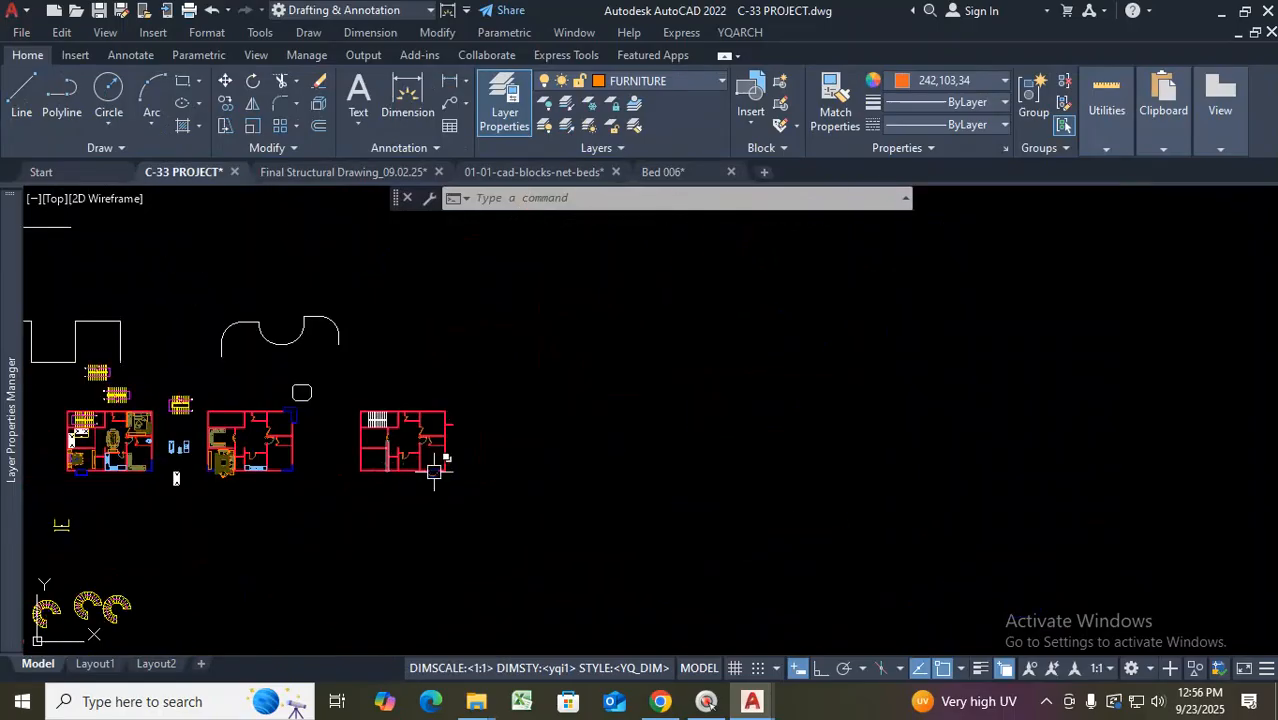
pyautogui.scroll(-3, 955, 300)
pyautogui.click(778, 300)
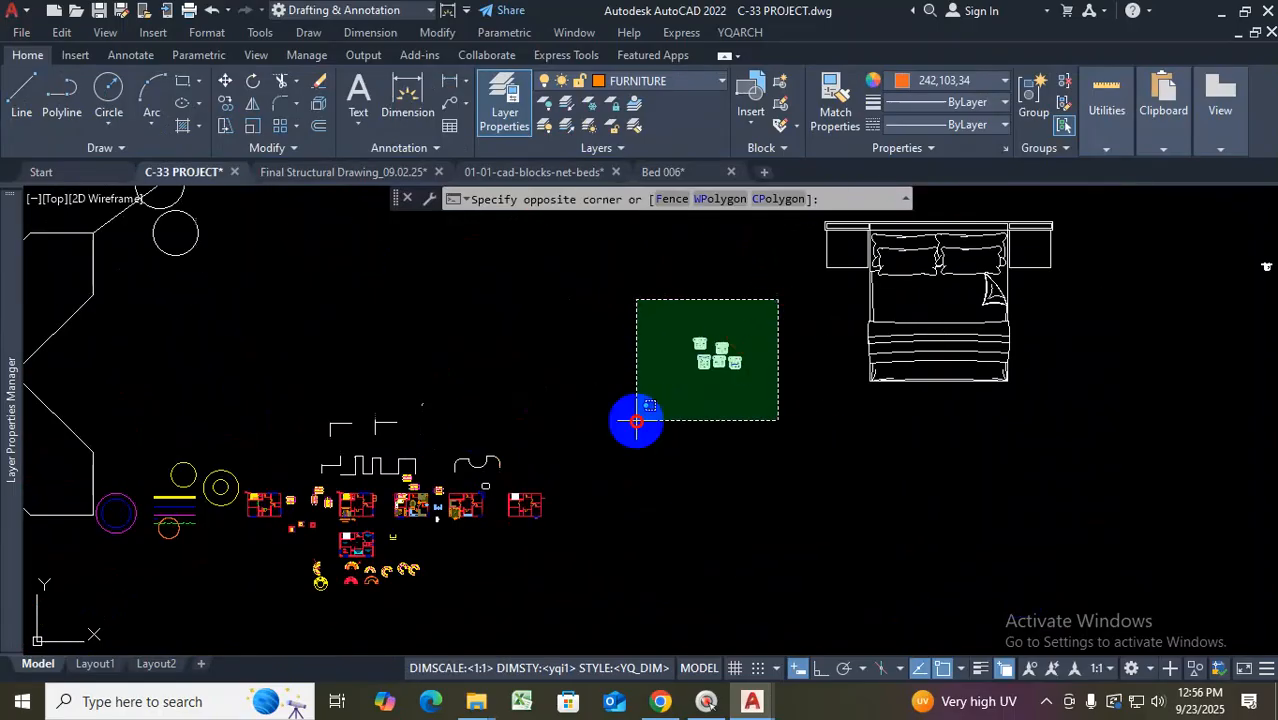
pyautogui.click(628, 425)
pyautogui.press('Escape')
pyautogui.scroll(8, 442, 536)
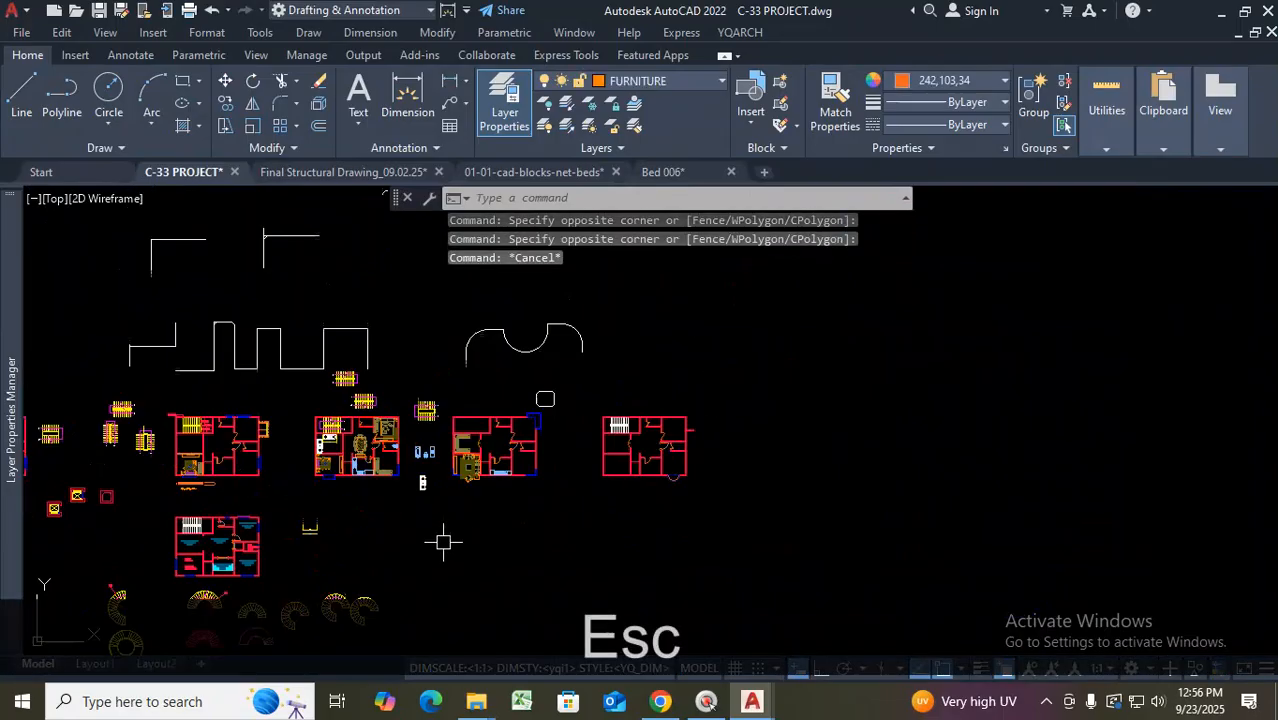
pyautogui.scroll(-4, 599, 462)
pyautogui.scroll(4, 802, 422)
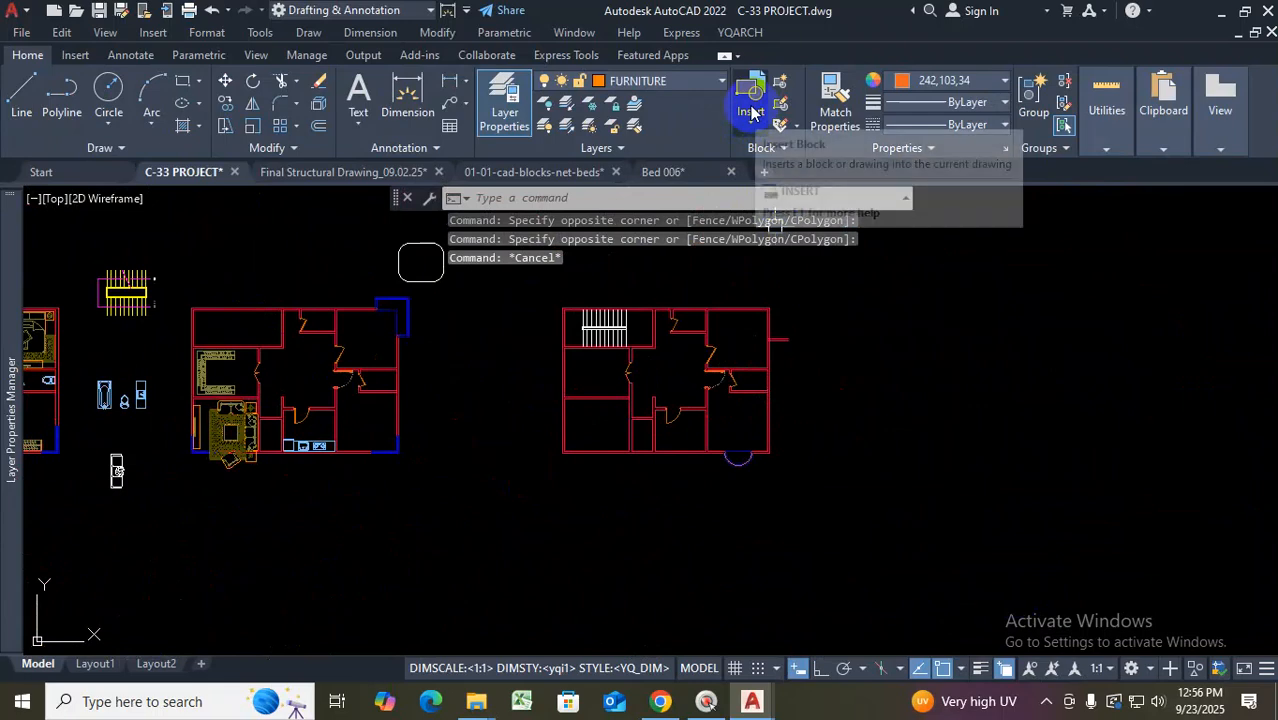
pyautogui.hotkey('ctrl', '1')
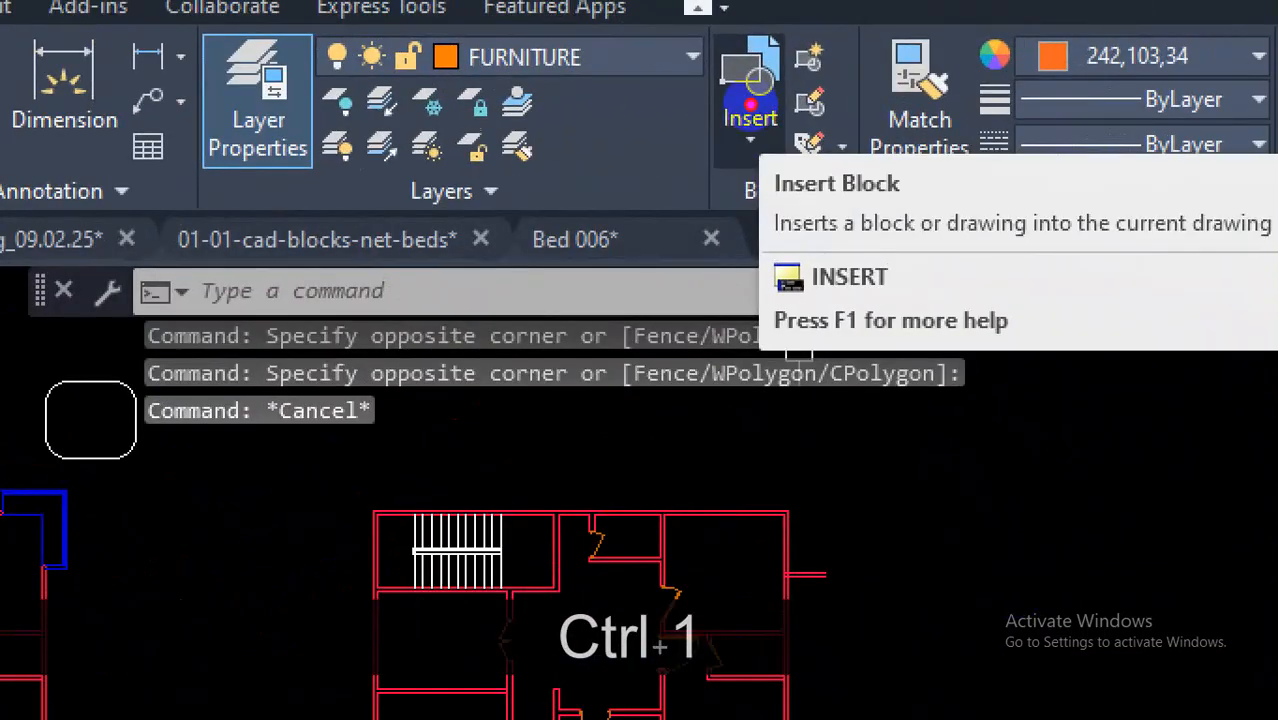
pyautogui.moveTo(700, 2)
pyautogui.mouseDown()
pyautogui.moveTo(752, 150)
pyautogui.moveTo(740, 70)
pyautogui.mouseUp()
pyautogui.moveTo(752, 129); pyautogui.dragTo(884, 422)
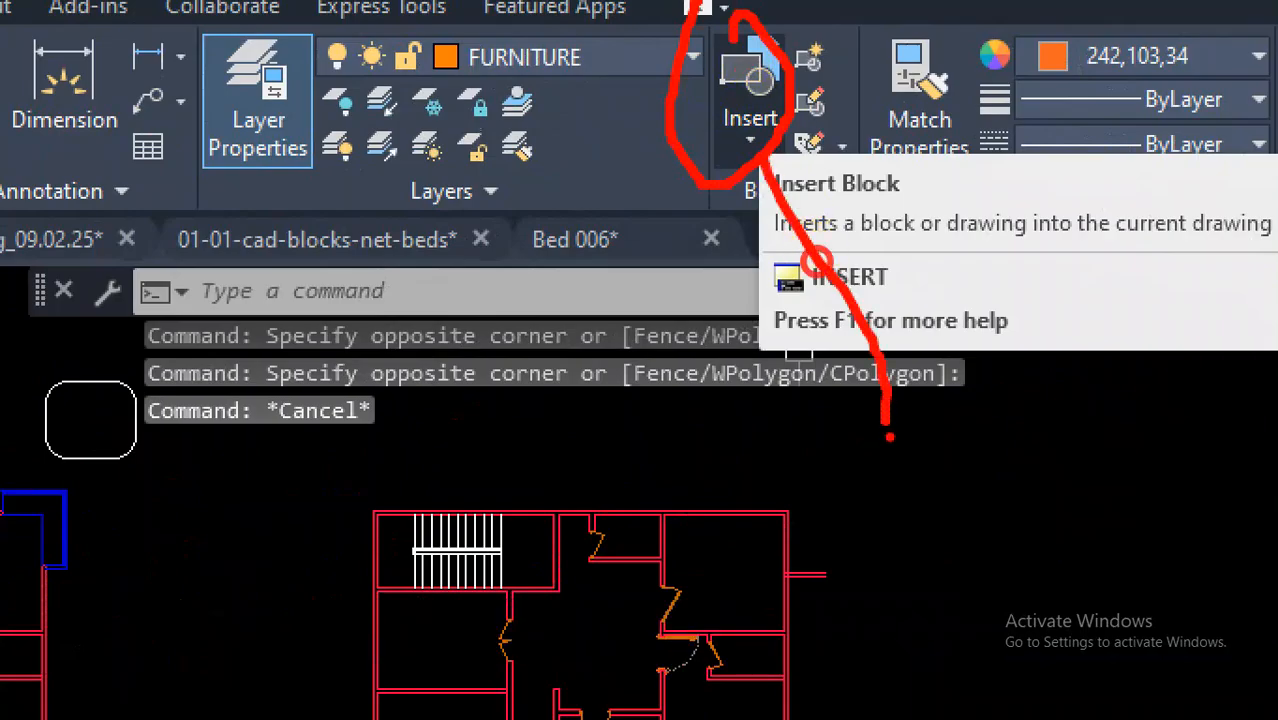
pyautogui.moveTo(898, 474); pyautogui.dragTo(944, 565)
pyautogui.moveTo(855, 478); pyautogui.dragTo(917, 469)
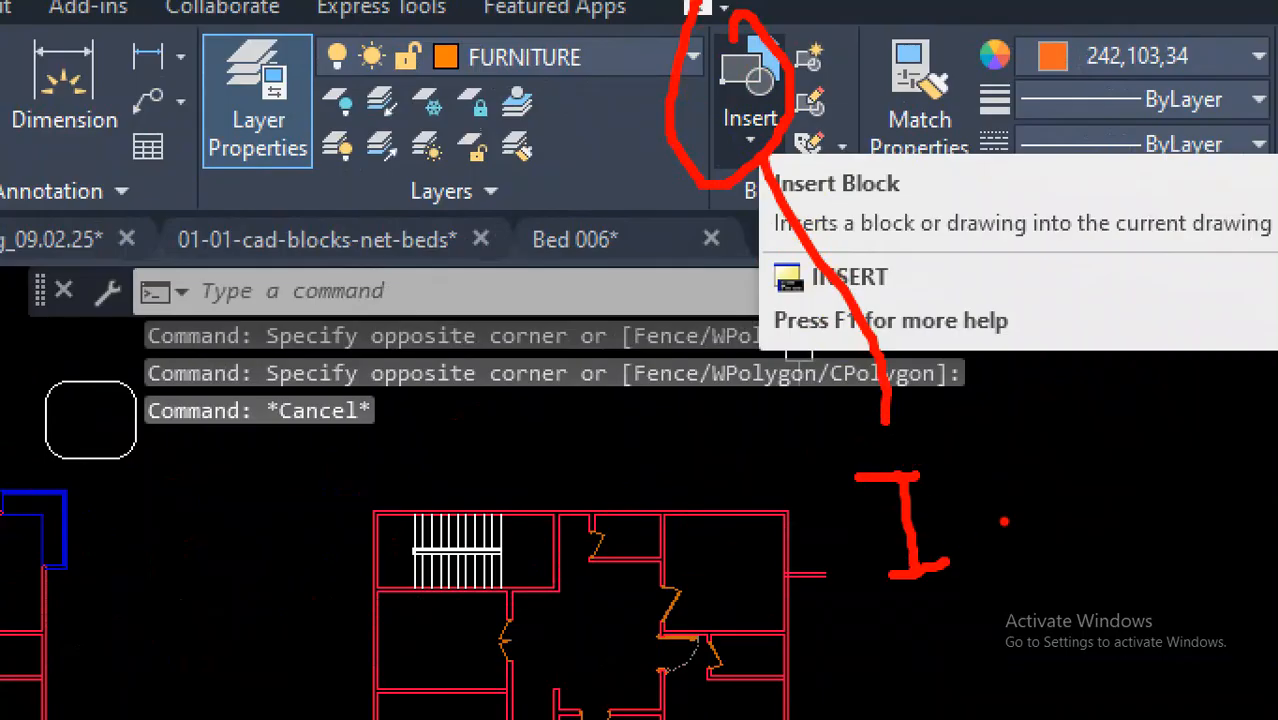
pyautogui.moveTo(1008, 503); pyautogui.dragTo(1105, 438)
pyautogui.press('Escape')
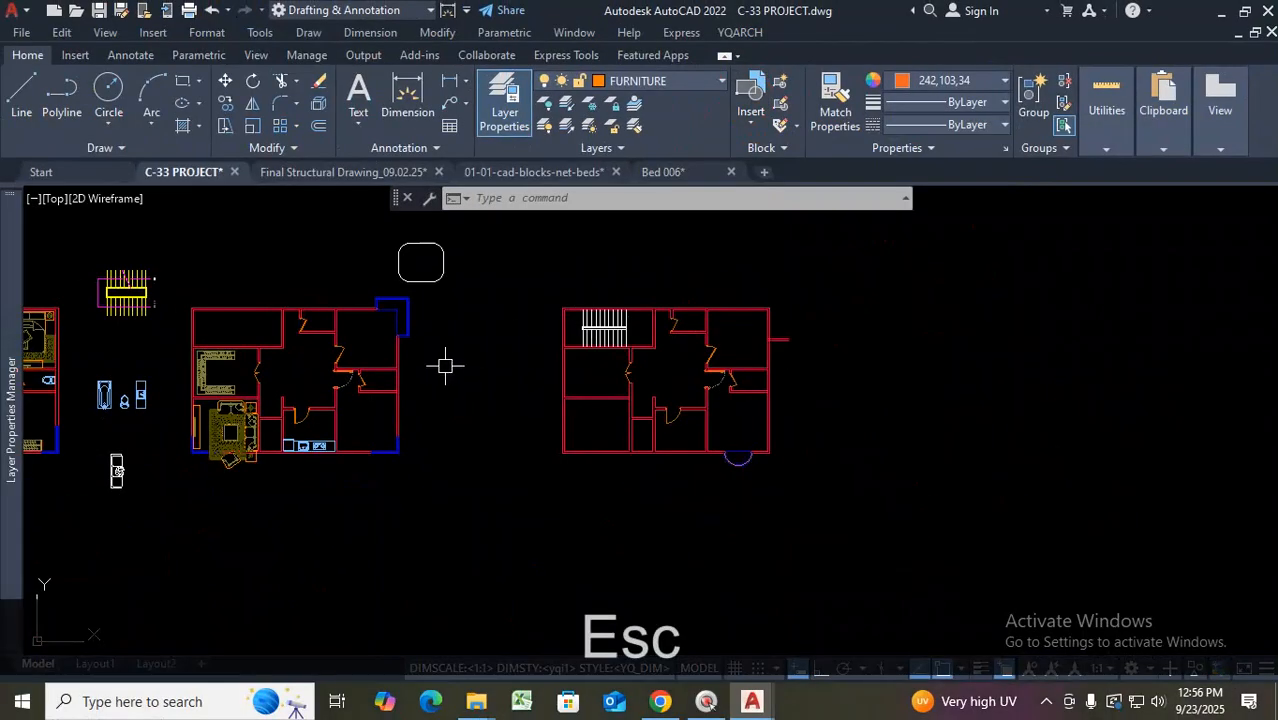
# Start the INSERT command and look through the Blocks palette's Current Drawing, Recent, Favorites and Libraries collections
pyautogui.write('I')
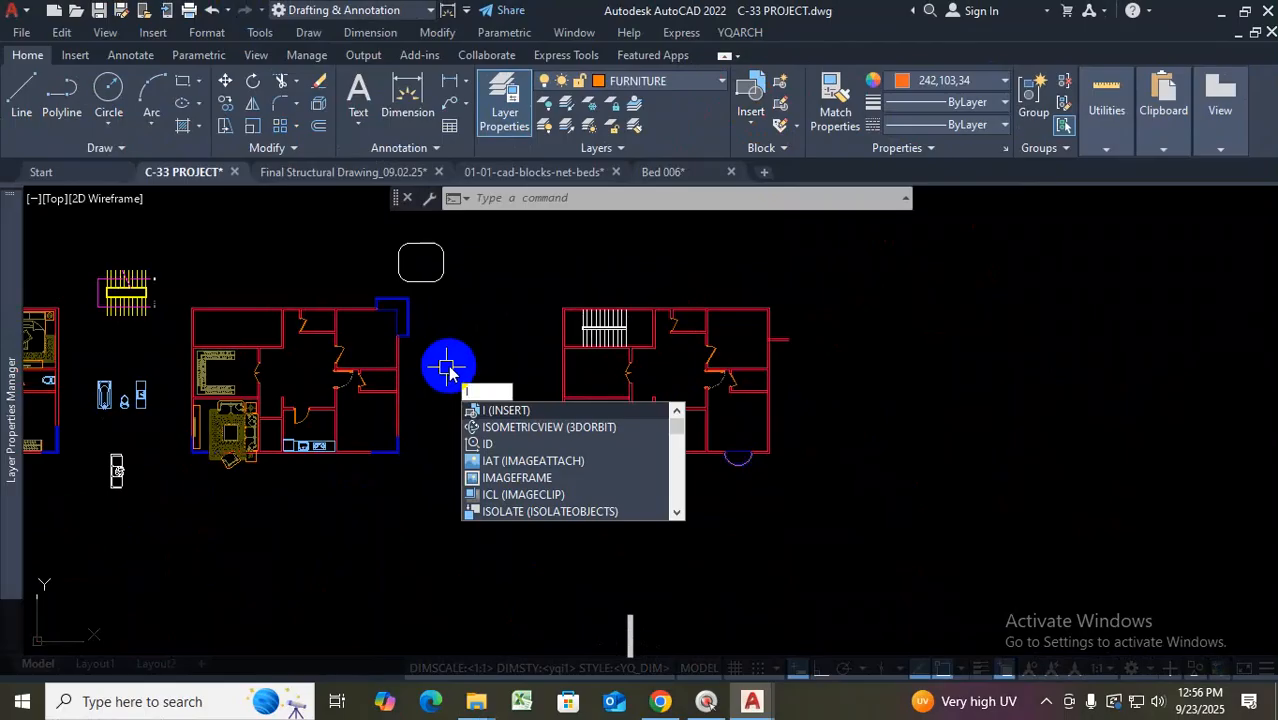
pyautogui.press('Return')
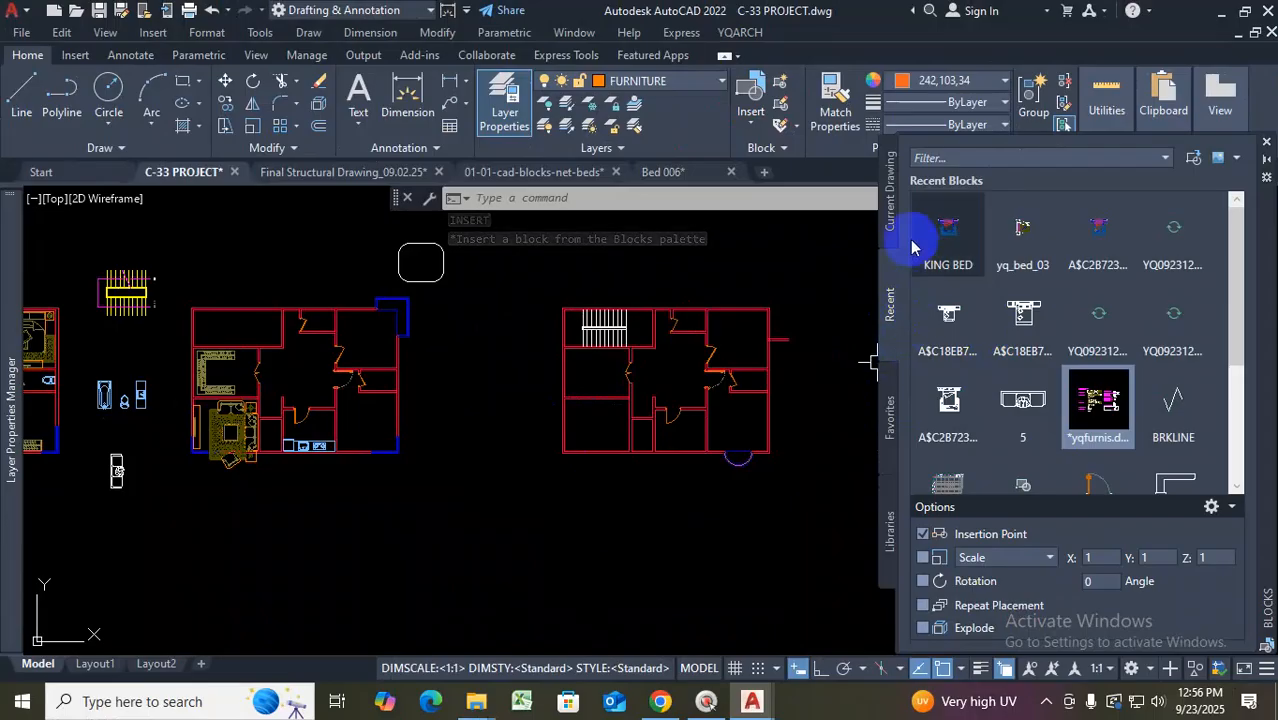
pyautogui.click(891, 222)
pyautogui.click(893, 323)
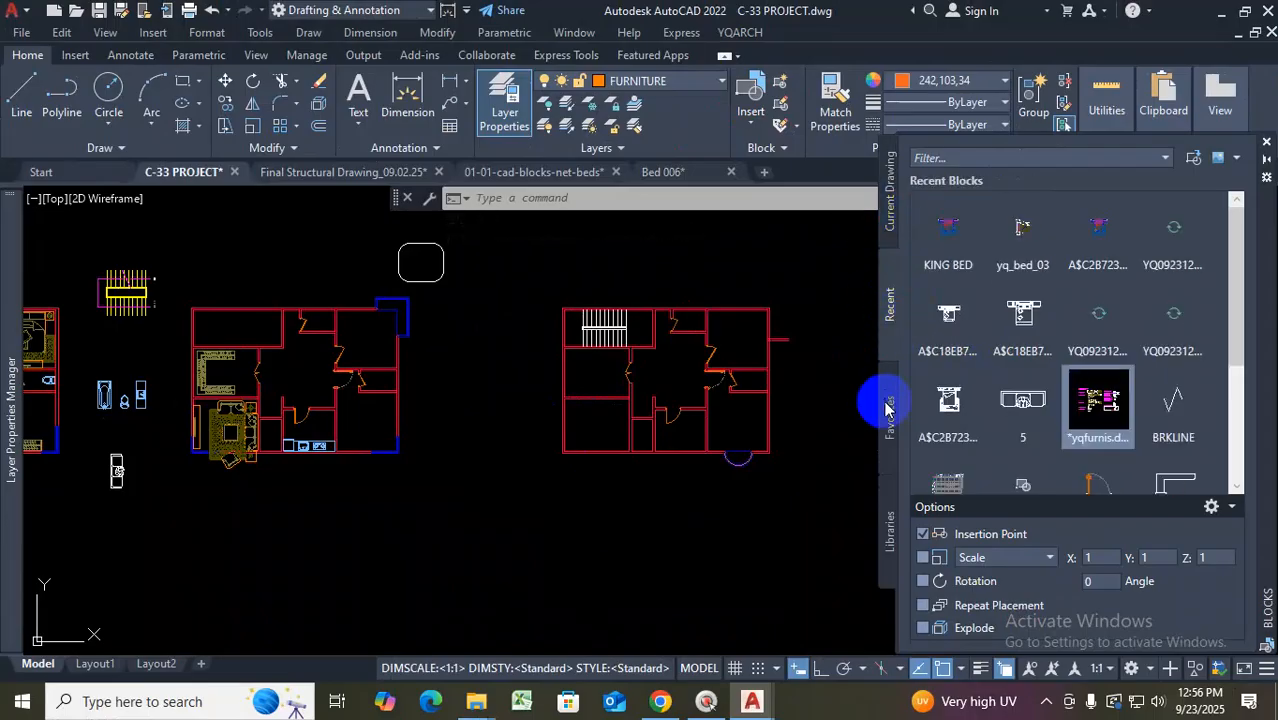
pyautogui.click(887, 405)
pyautogui.click(893, 520)
pyautogui.click(893, 425)
pyautogui.click(891, 316)
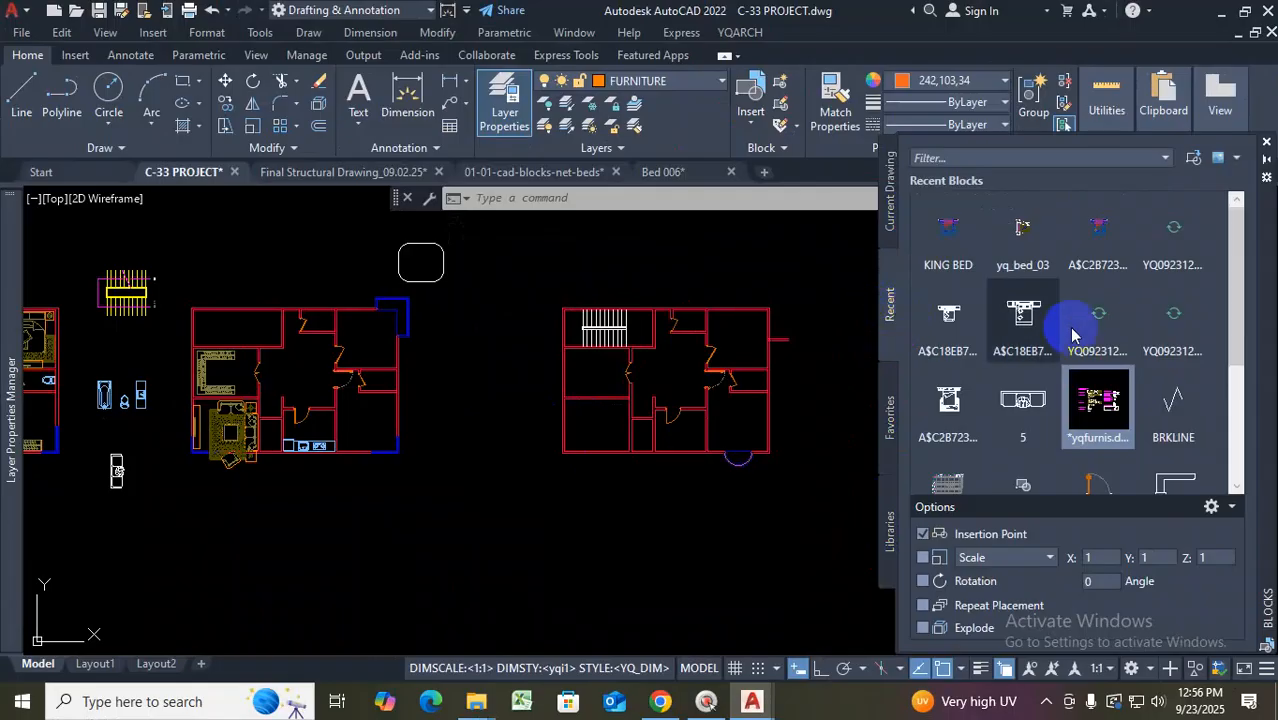
pyautogui.scroll(-5, 1078, 334)
pyautogui.scroll(5, 1114, 426)
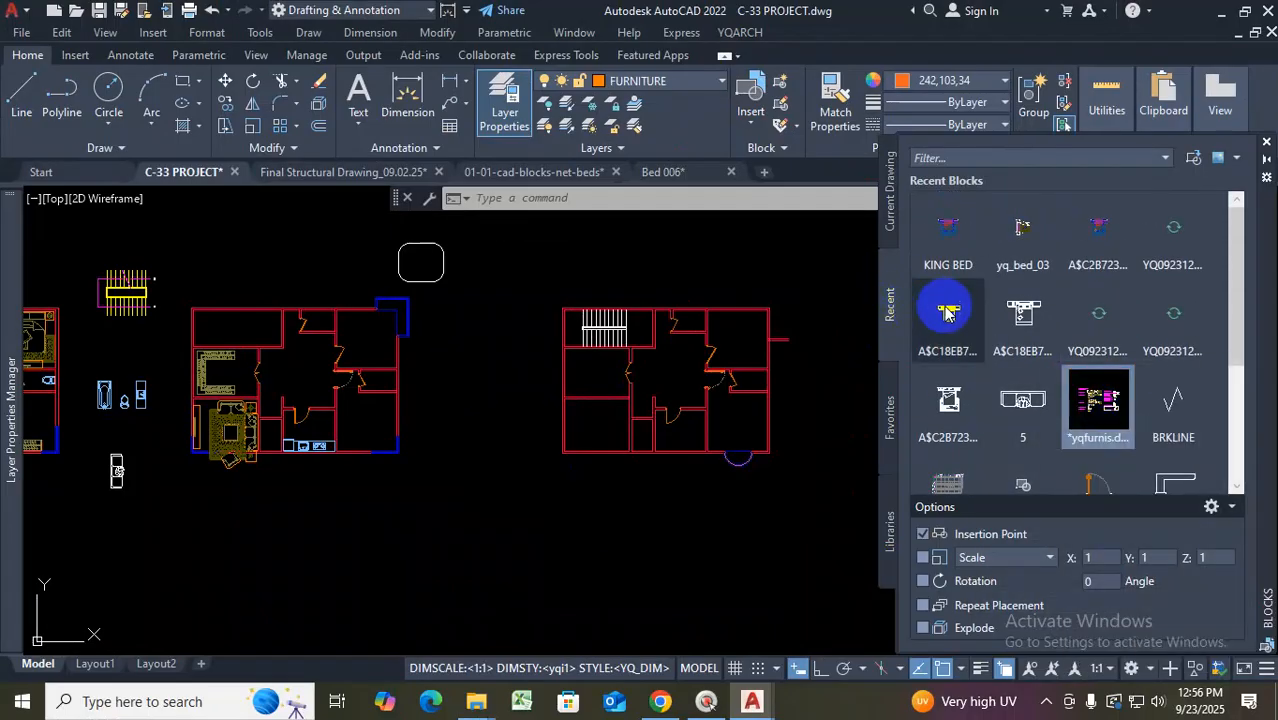
pyautogui.moveTo(947, 313)
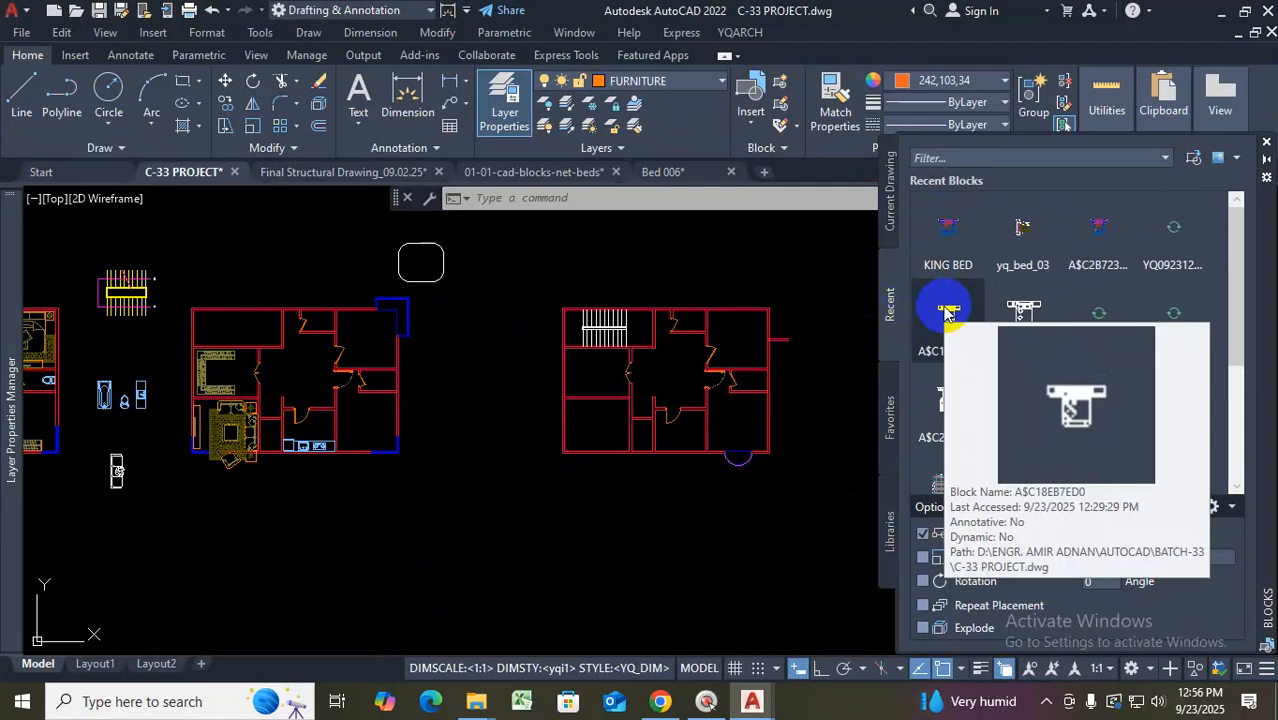
# Look through the block thumbnails in the Blocks palette's Current Drawing collection, from the first blocks to the yq_bed series
pyautogui.click(891, 210)
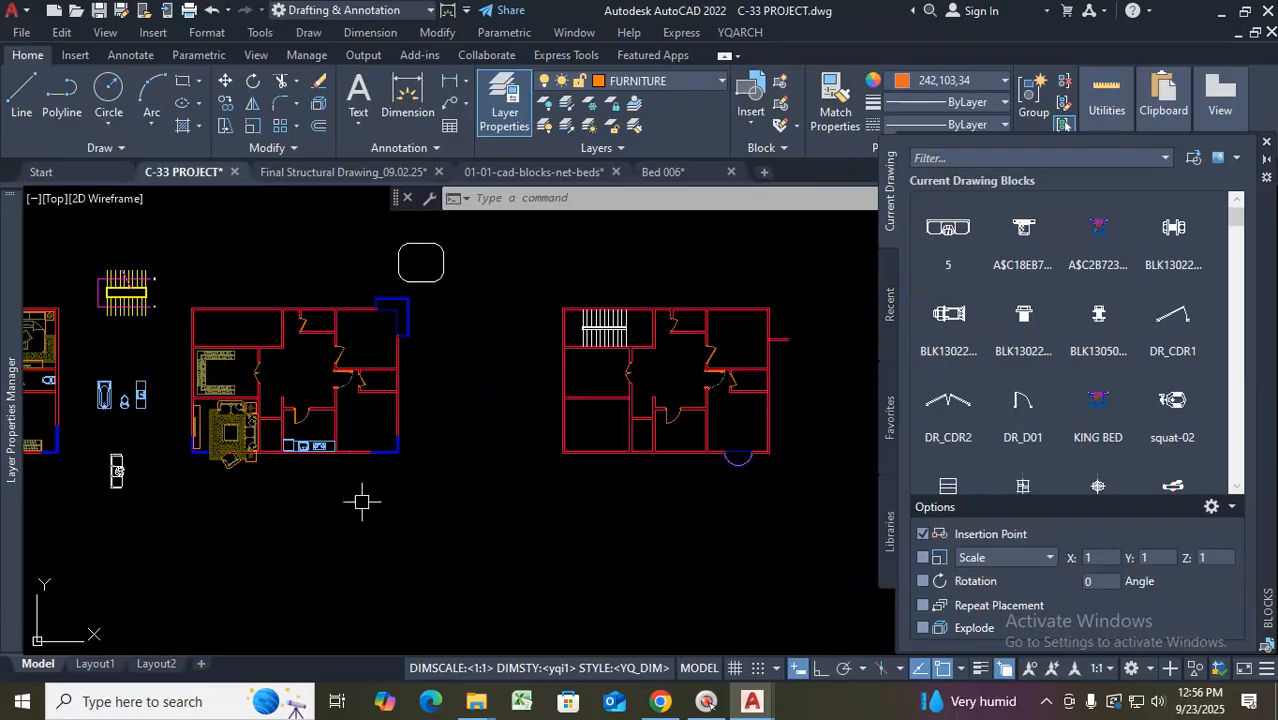
pyautogui.scroll(-3, 1090, 340)
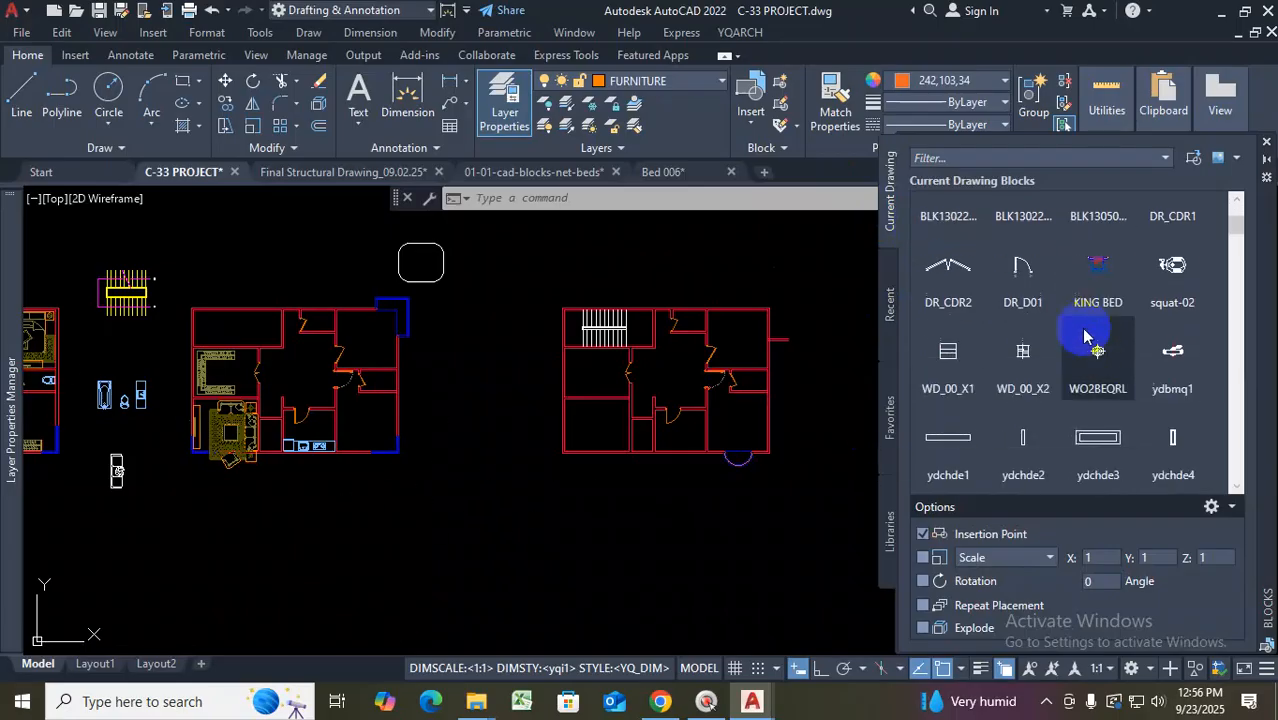
pyautogui.scroll(-10, 1075, 357)
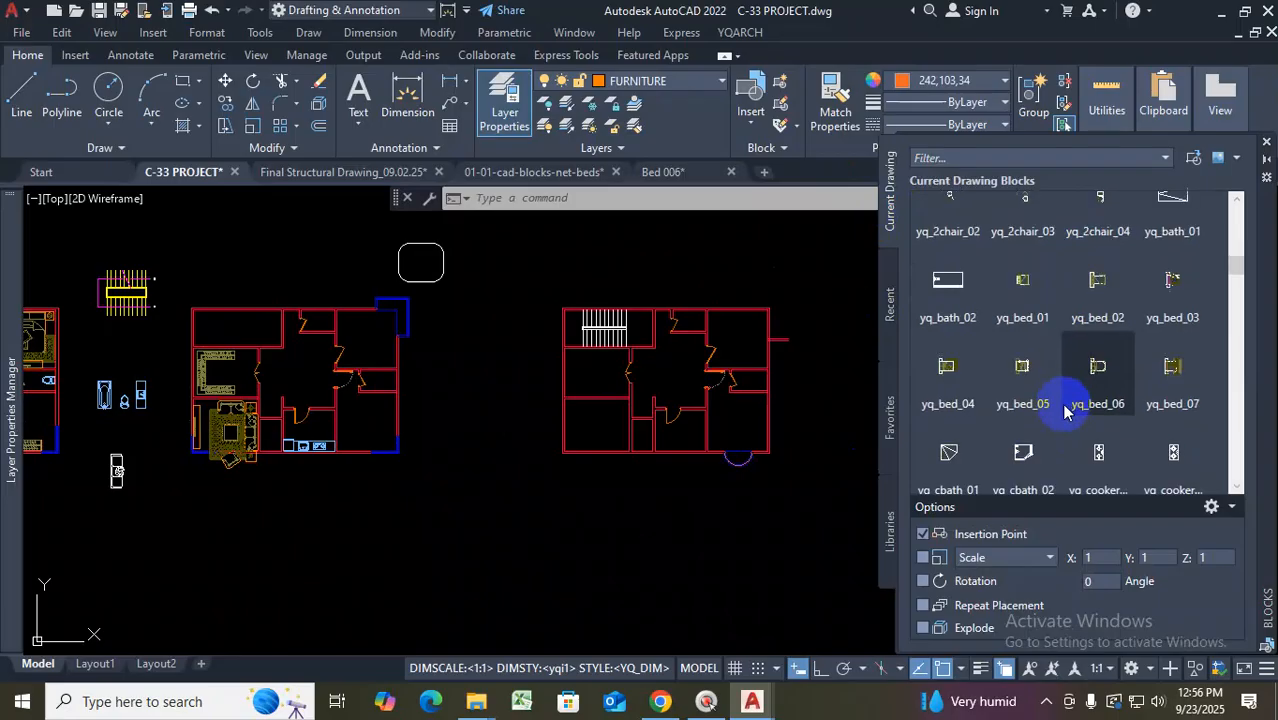
pyautogui.scroll(10, 1065, 412)
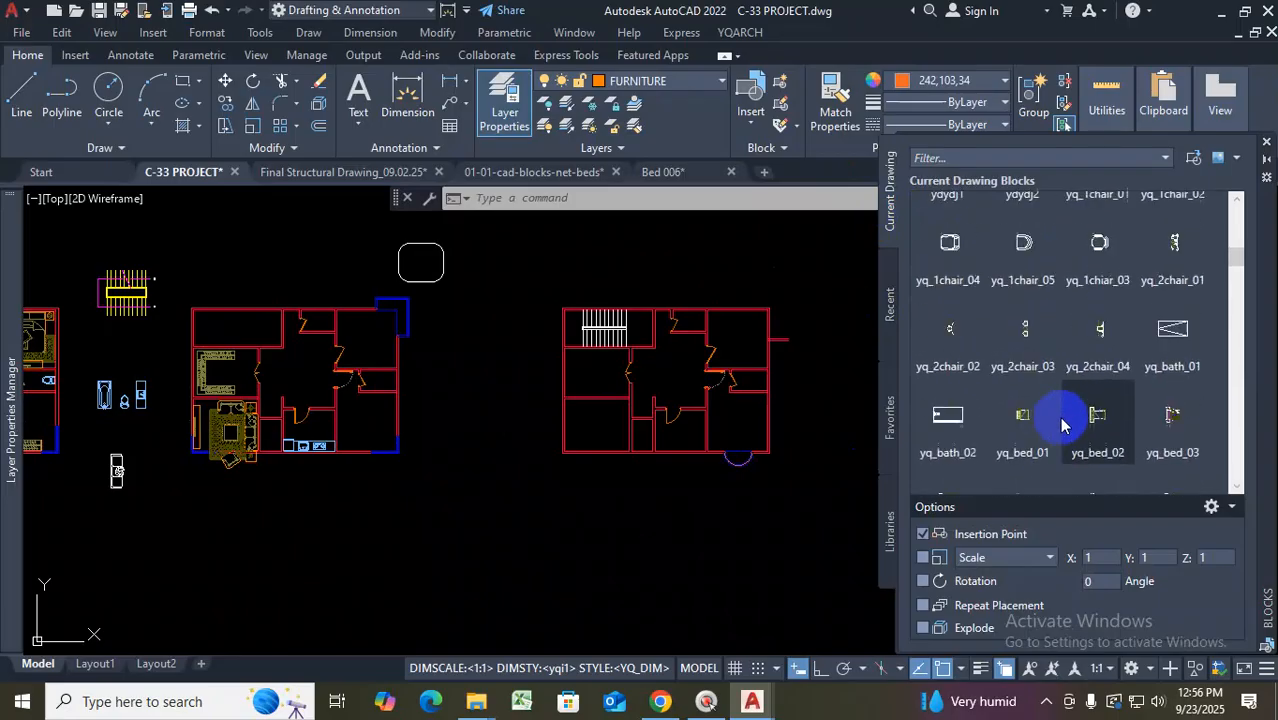
pyautogui.scroll(5, 1062, 425)
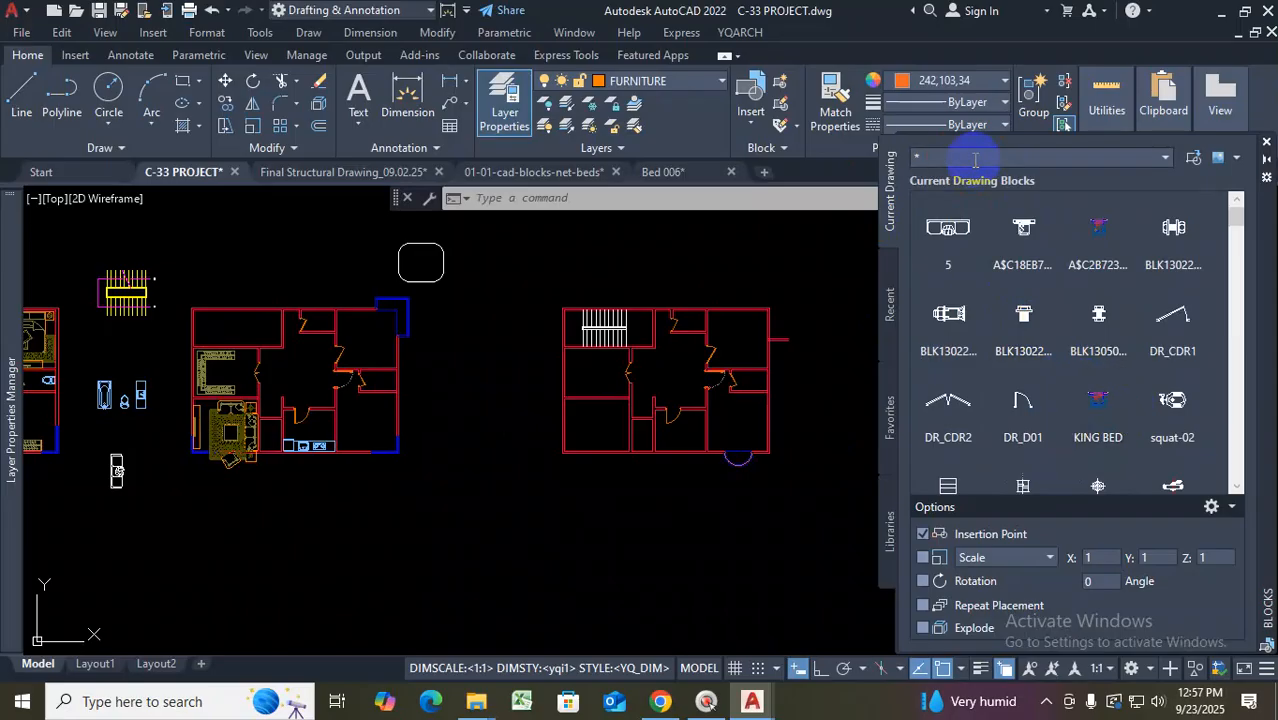
# Filter the current drawing's blocks by the name KING, and clear the filter to list all blocks again
pyautogui.press('Right')
pyautogui.press('BackSpace')
pyautogui.write('KI')
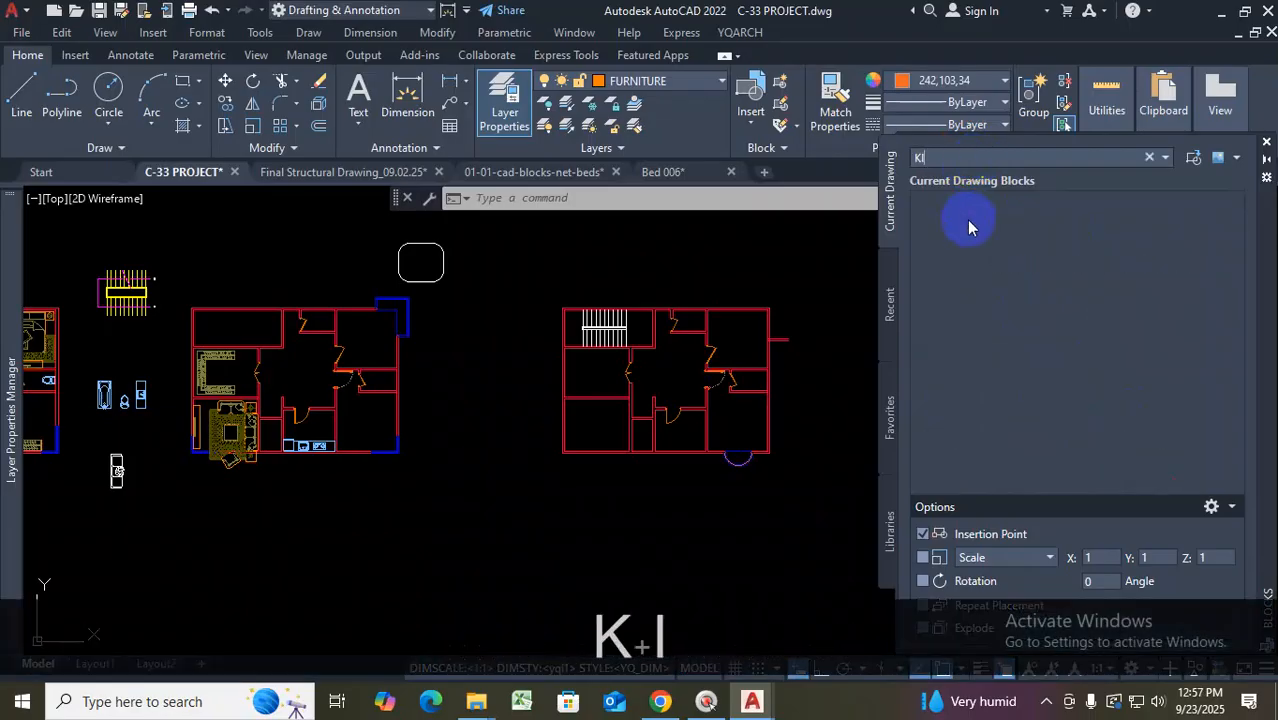
pyautogui.write('N')
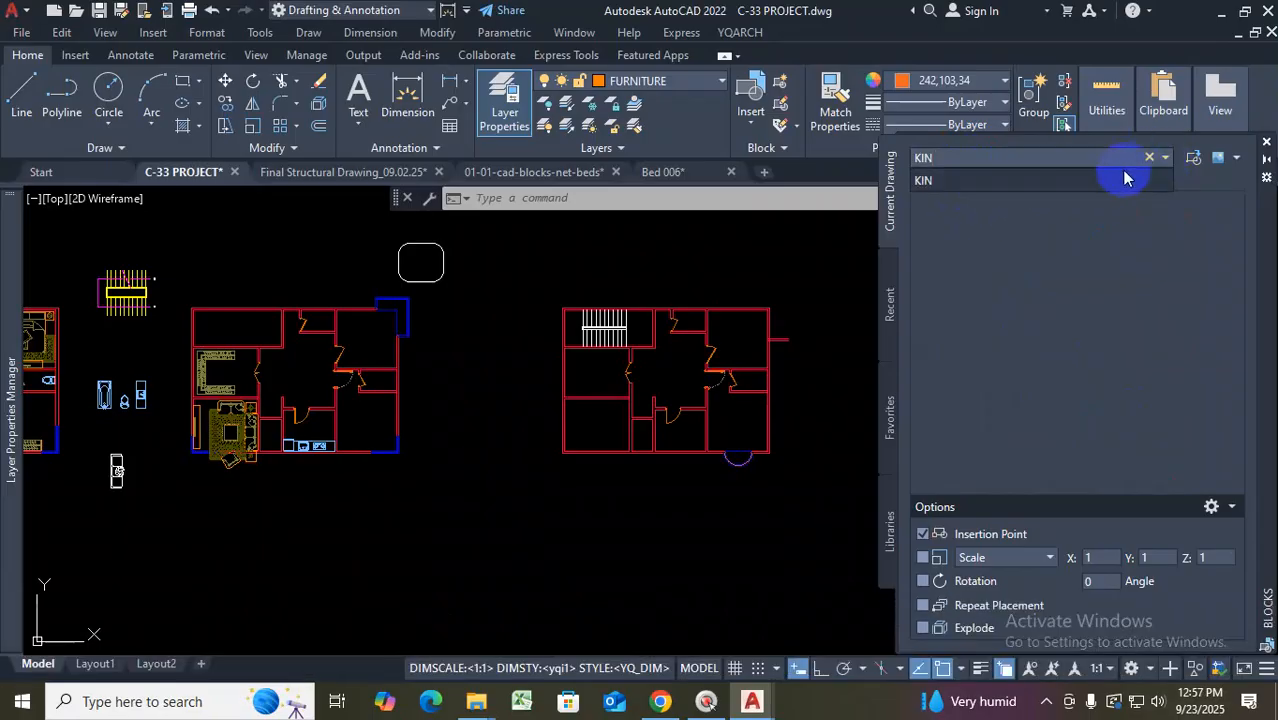
pyautogui.write('g')
pyautogui.press('Return')
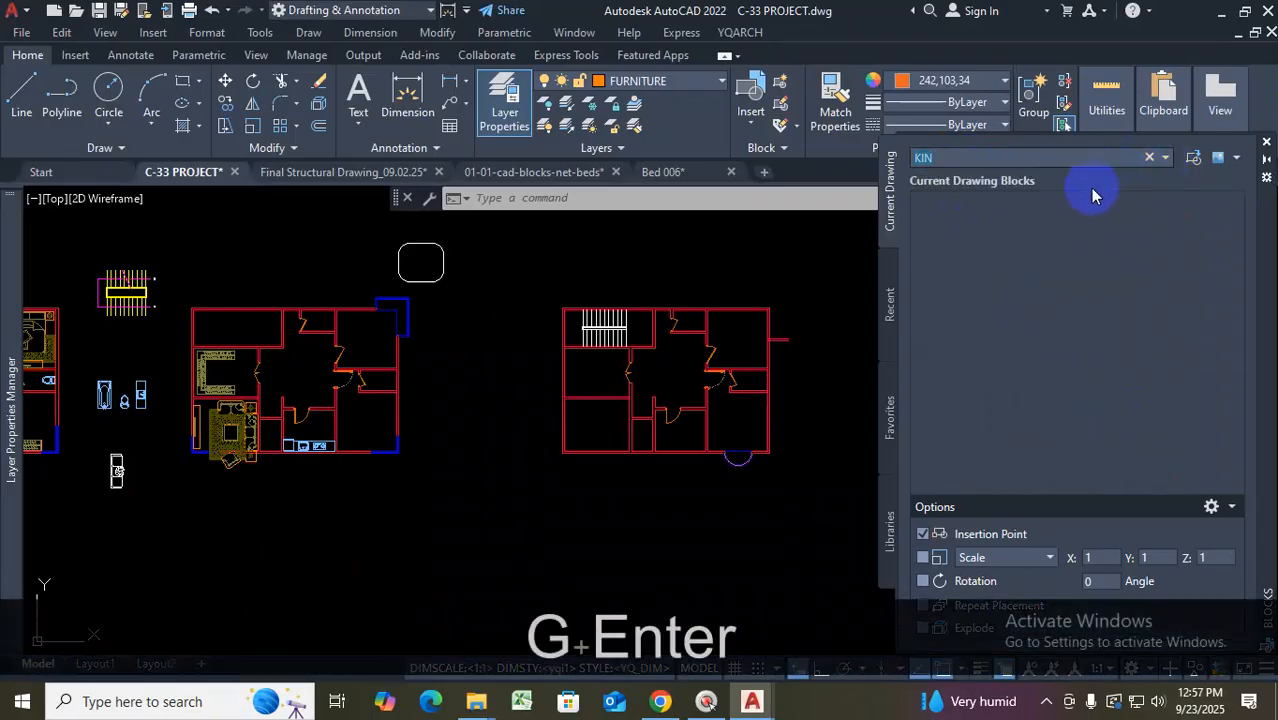
pyautogui.write('G')
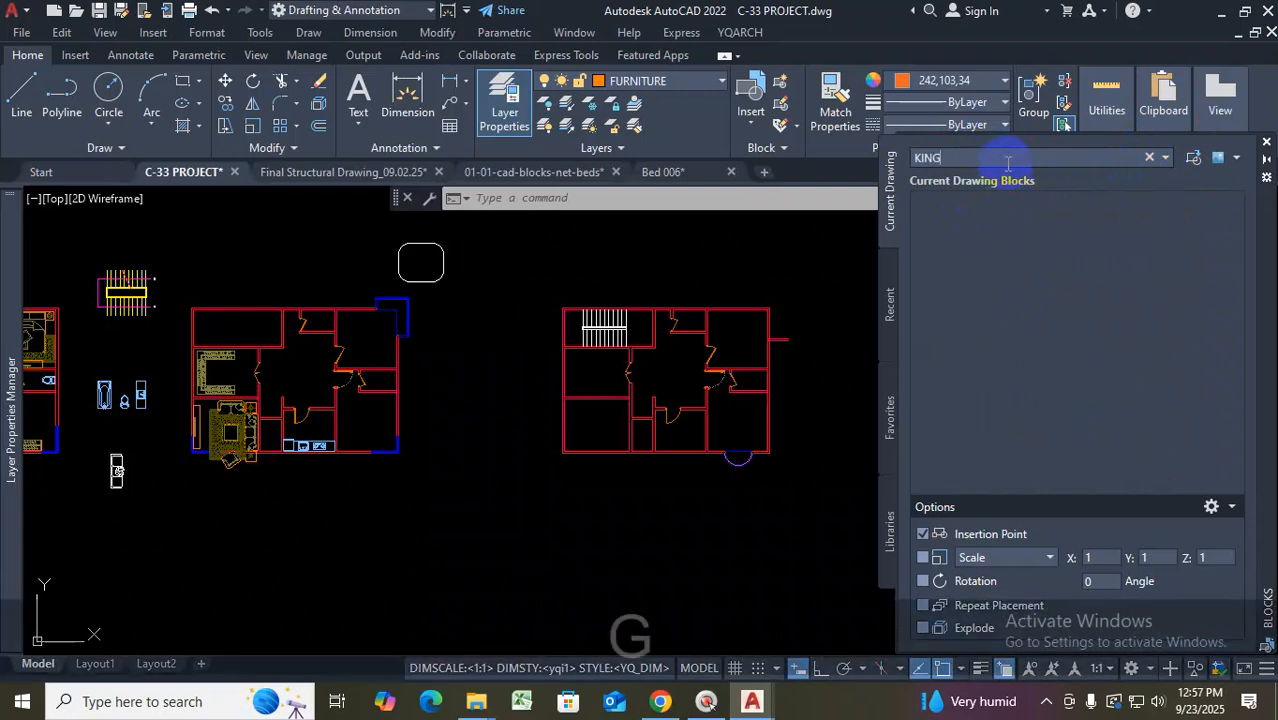
pyautogui.press('Return')
pyautogui.press('Escape')
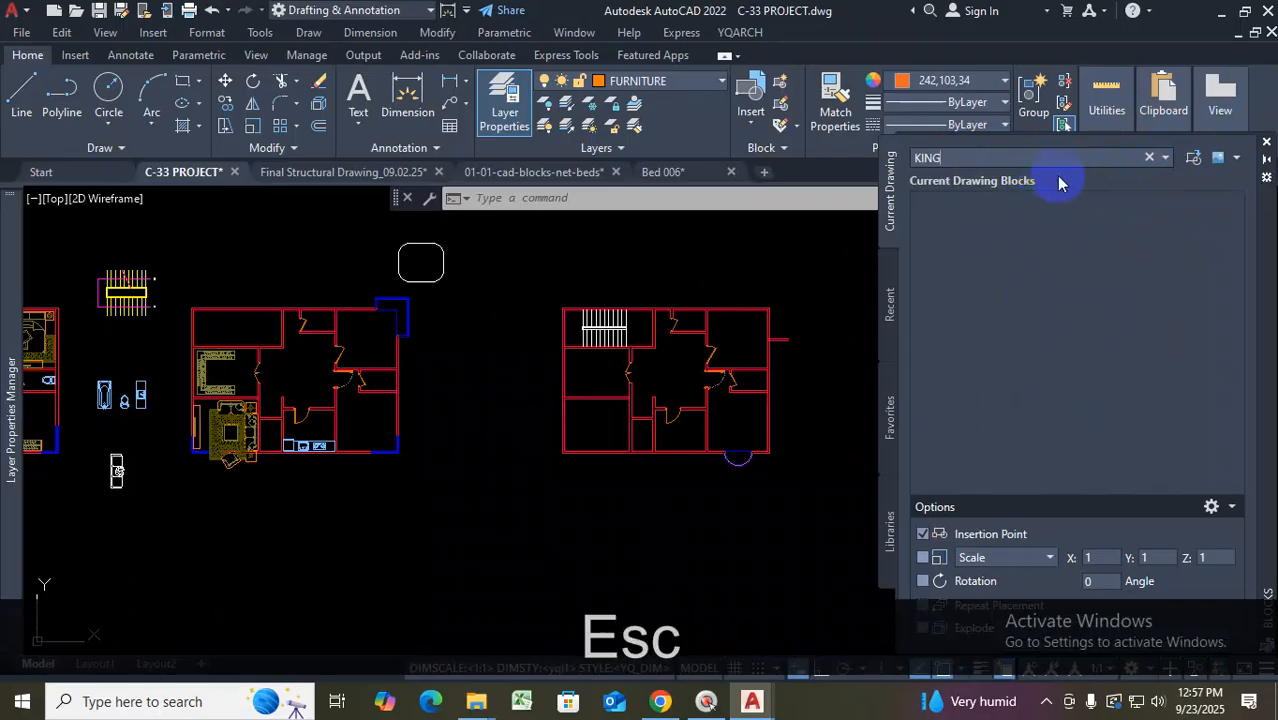
pyautogui.click(1150, 160)
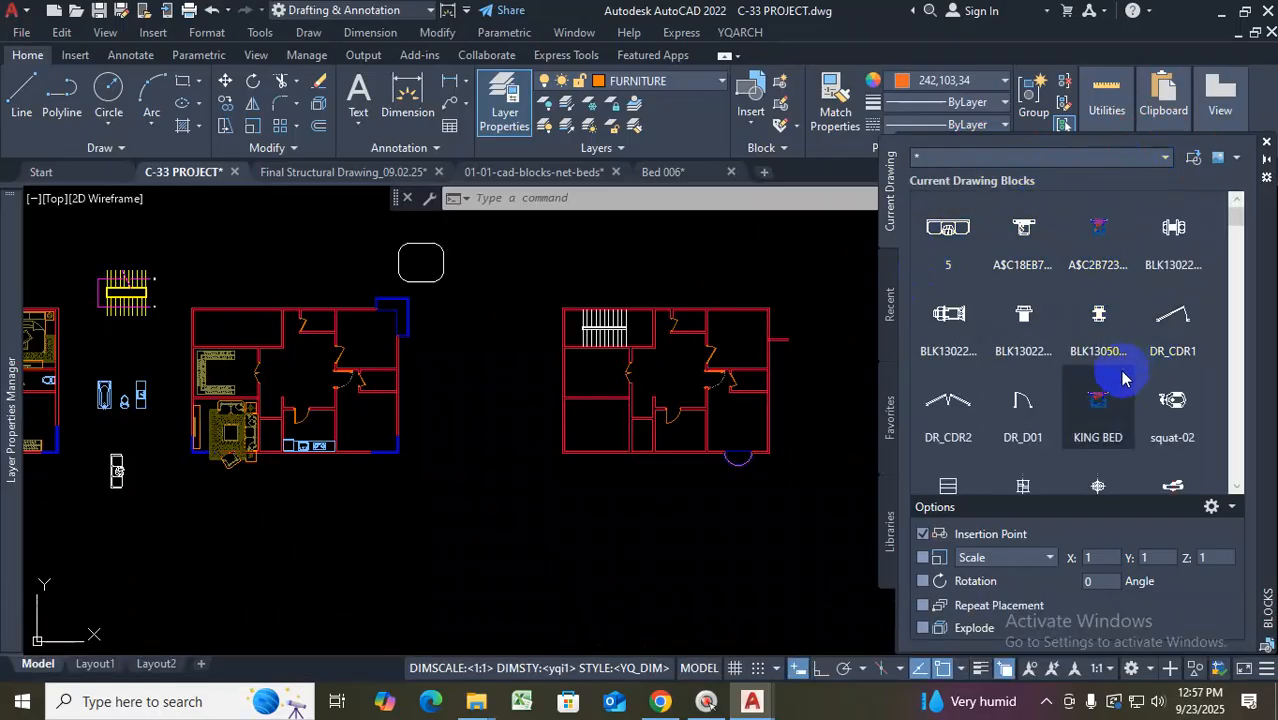
# Start inserting the KING BED block from the current drawing and examine where its base point lies on the headboard
pyautogui.moveTo(1121, 410)
pyautogui.hotkey('ctrl', '1')
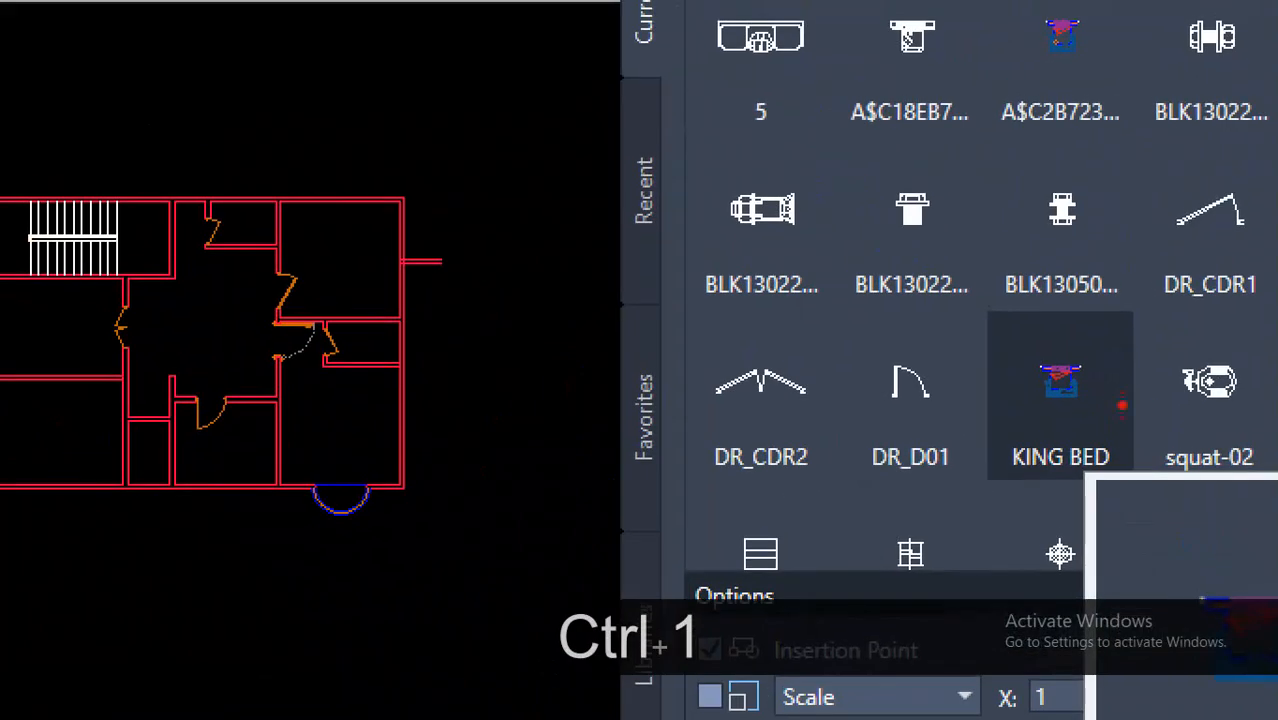
pyautogui.moveTo(1085, 384)
pyautogui.mouseDown()
pyautogui.moveTo(1127, 377)
pyautogui.moveTo(1120, 385)
pyautogui.mouseUp()
pyautogui.press('Escape')
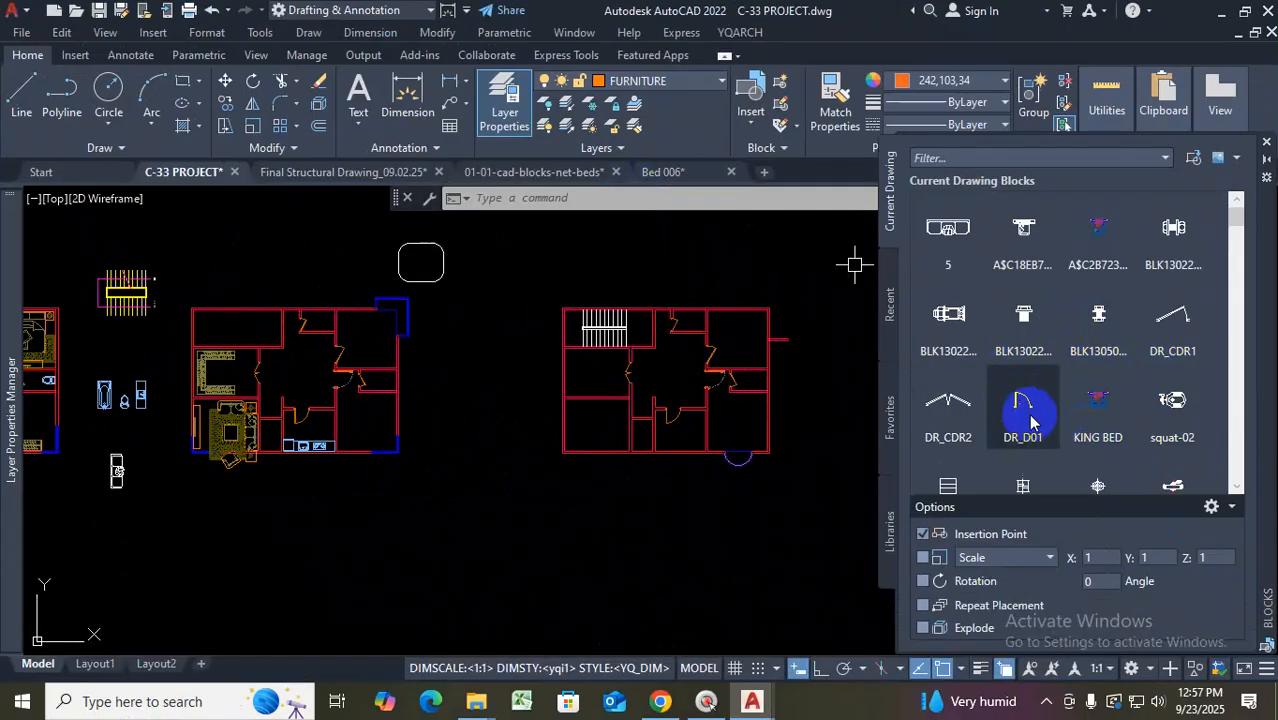
pyautogui.click(1098, 418)
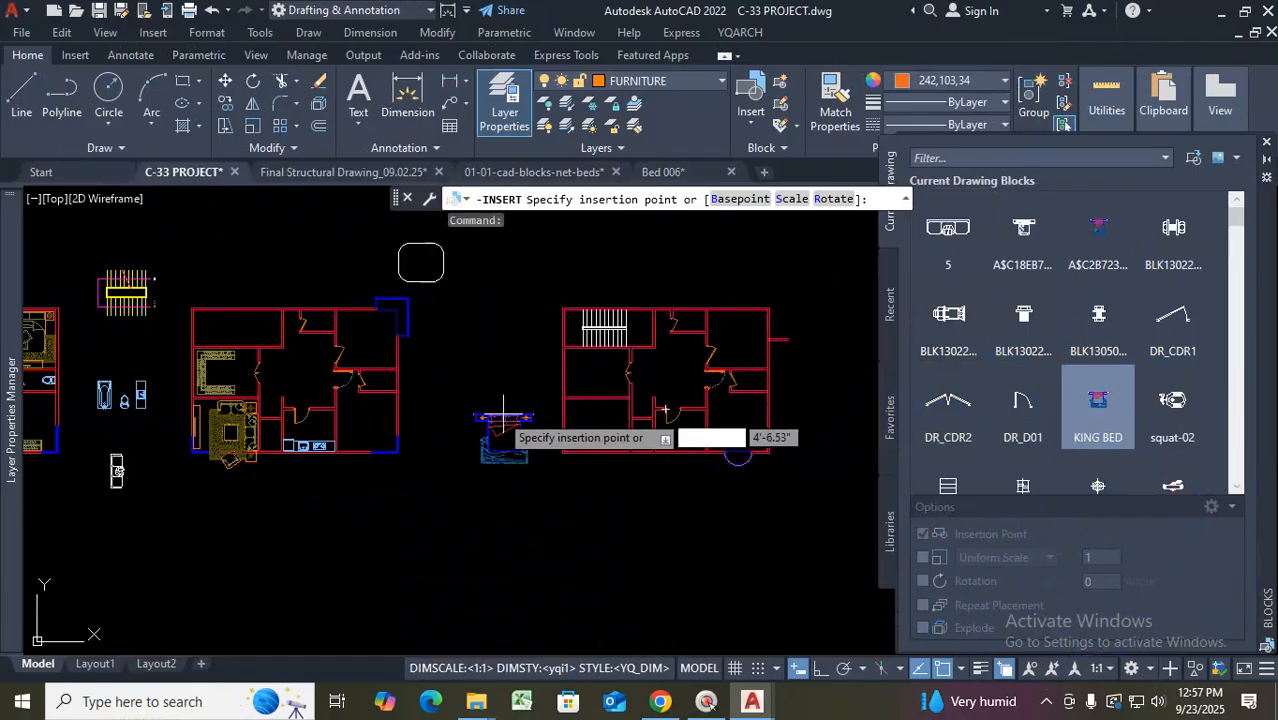
pyautogui.scroll(3, 490, 405)
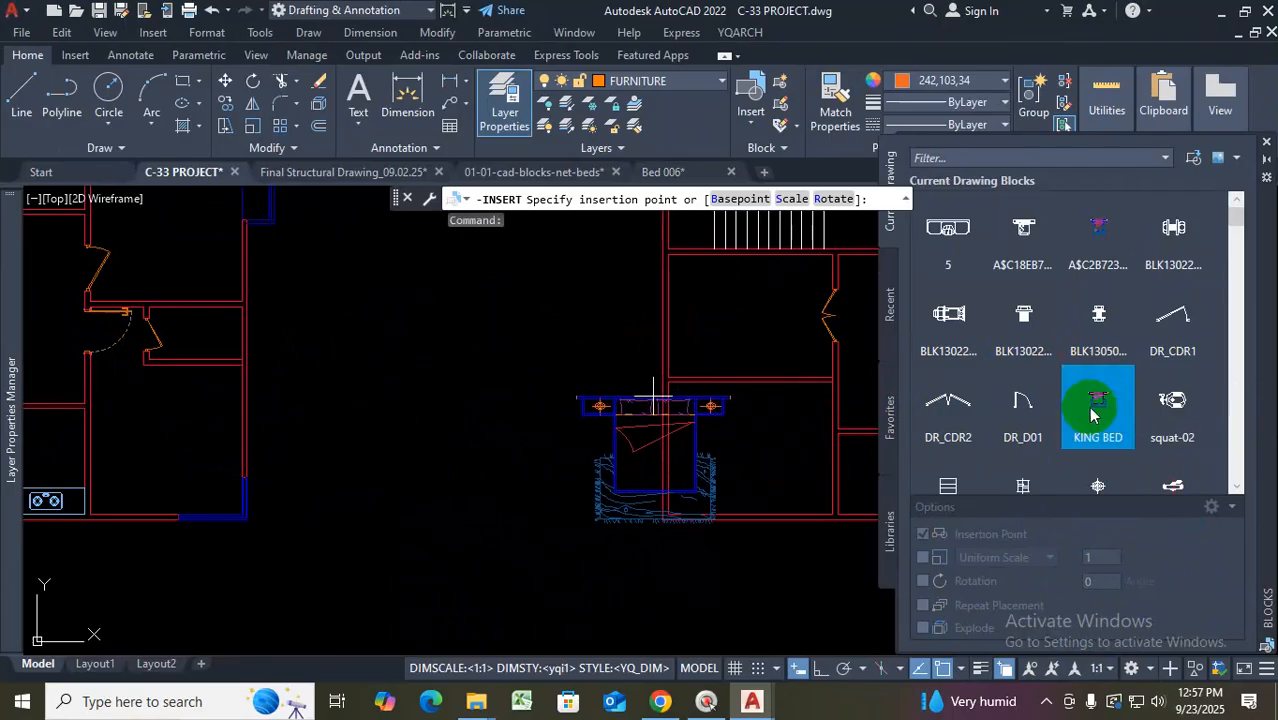
pyautogui.scroll(4, 385, 343)
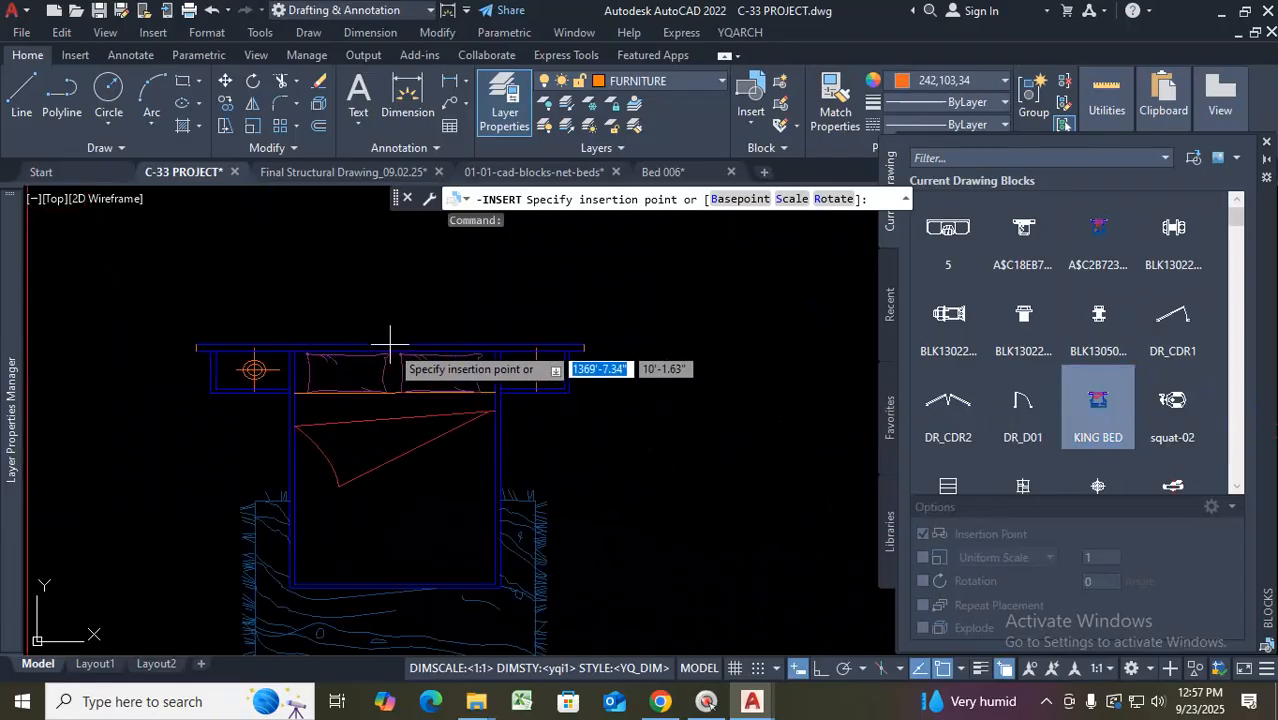
pyautogui.hotkey('ctrl', '1')
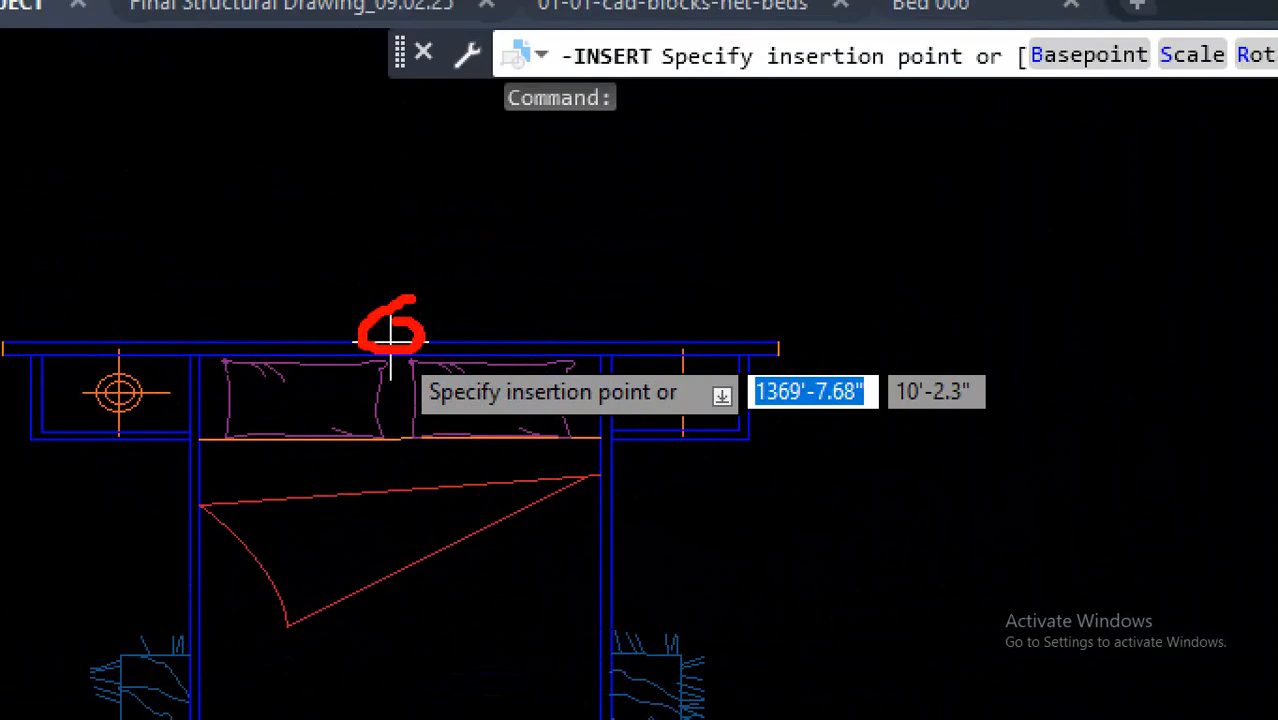
pyautogui.moveTo(392, 332)
pyautogui.mouseDown()
pyautogui.moveTo(460, 334)
pyautogui.moveTo(419, 336)
pyautogui.mouseUp()
pyautogui.hotkey('ctrl', '1')
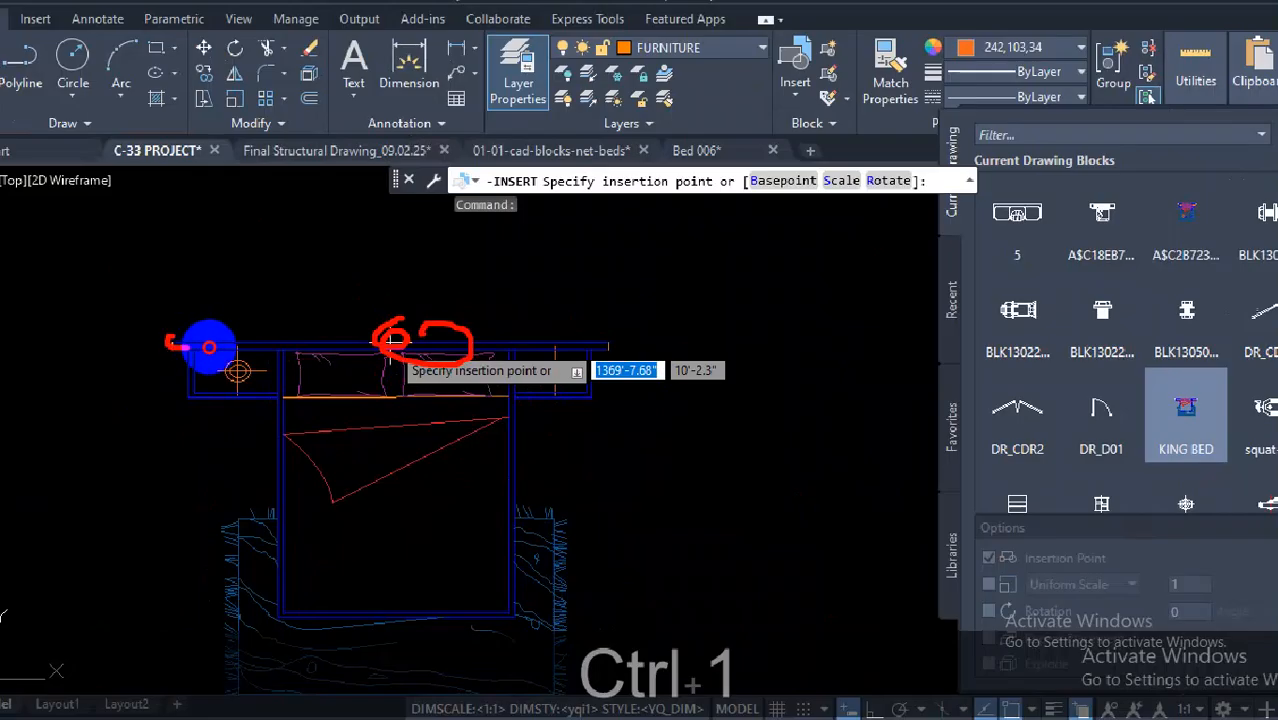
pyautogui.moveTo(387, 336)
pyautogui.mouseDown()
pyautogui.moveTo(362, 354)
pyautogui.moveTo(400, 332)
pyautogui.mouseUp()
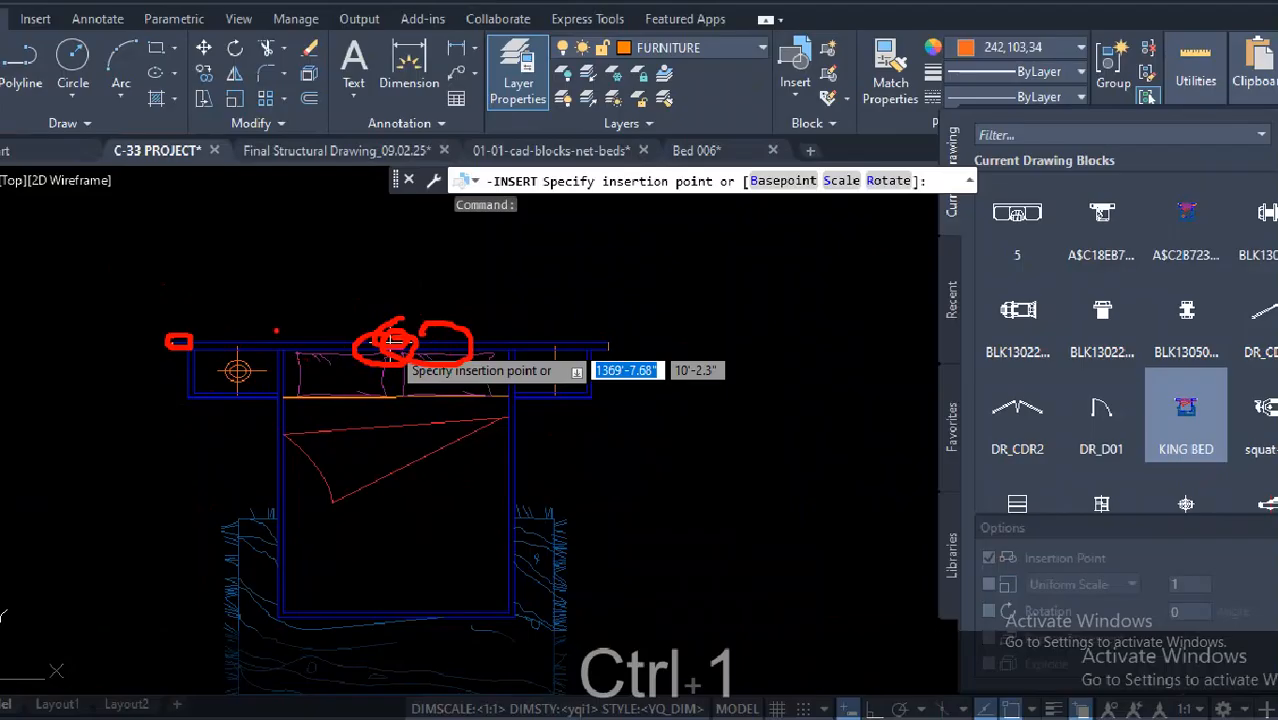
pyautogui.press('Escape')
# Preview the KING BED block inside the lower-left room of the unfurnished floor plan without placing it
pyautogui.scroll(-5, 459, 376)
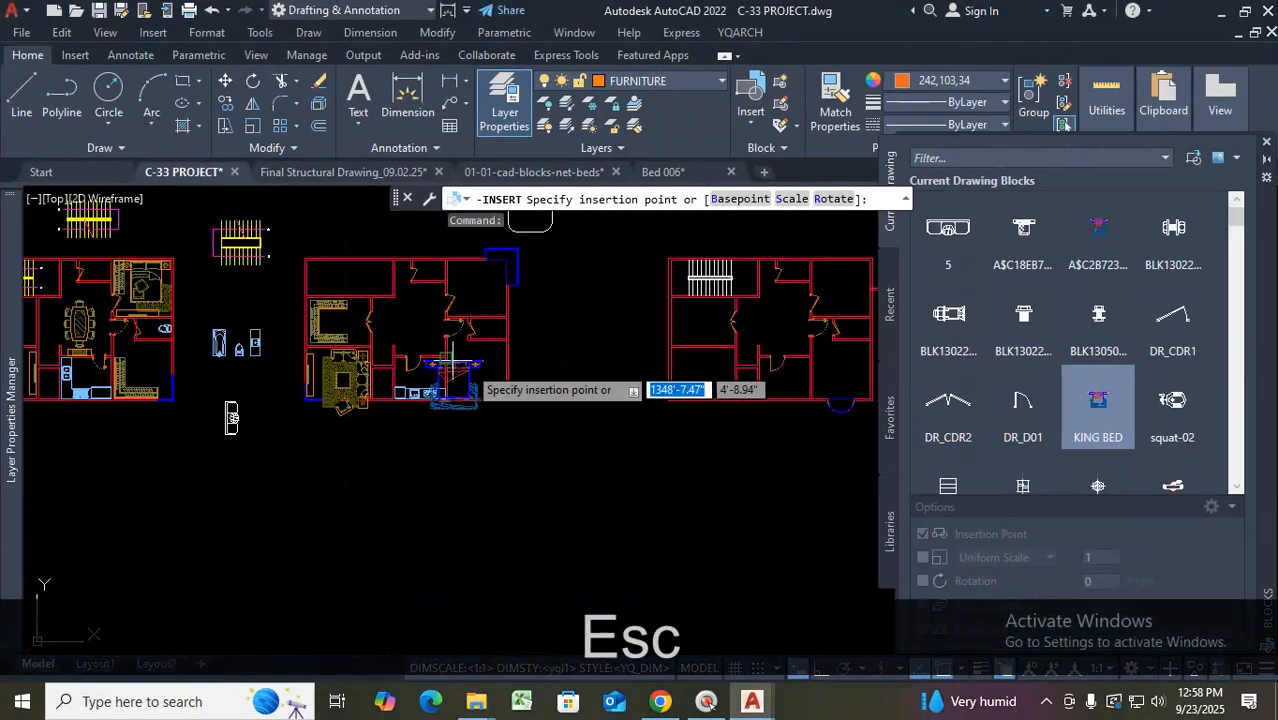
pyautogui.scroll(6, 453, 374)
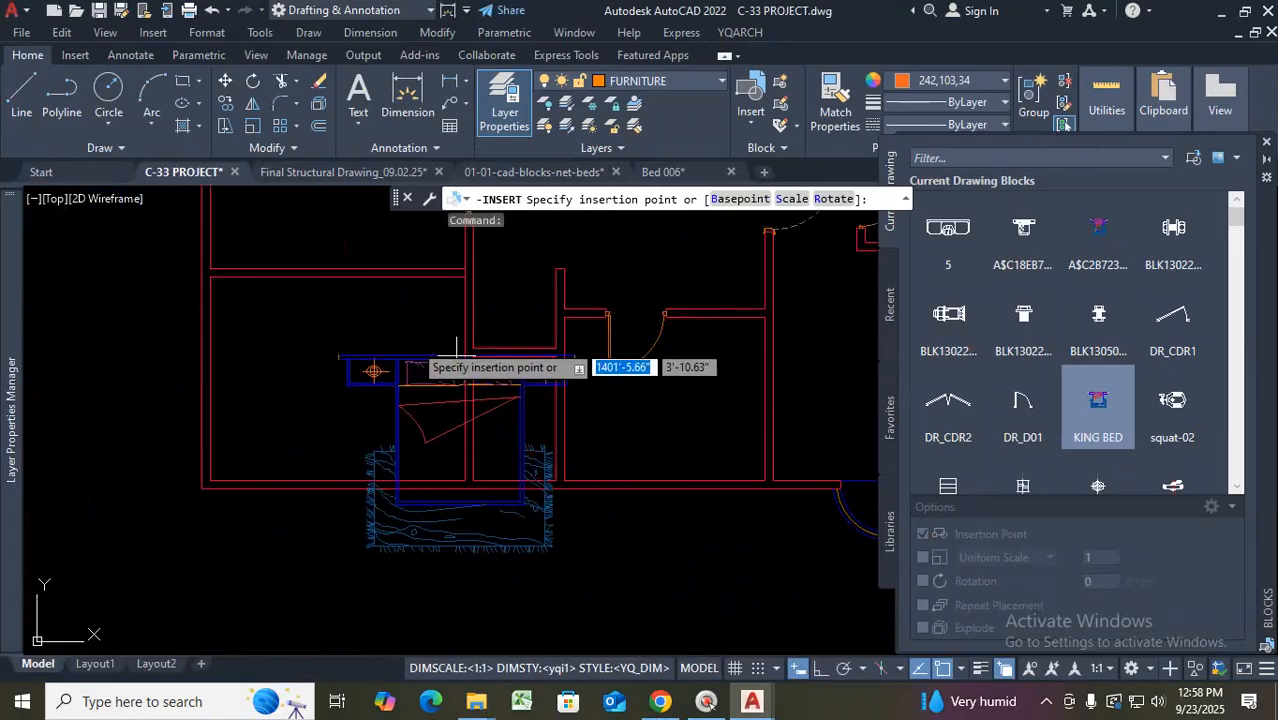
pyautogui.hotkey('ctrl', '1')
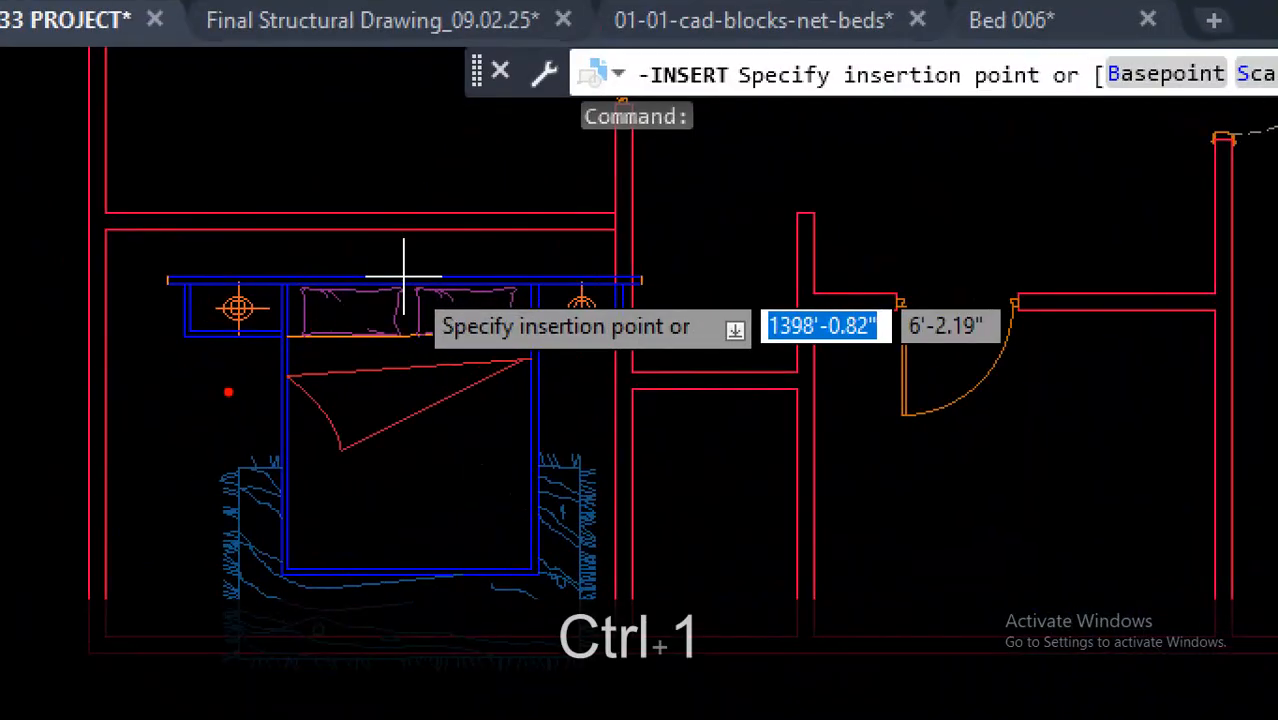
pyautogui.moveTo(188, 378)
pyautogui.mouseDown()
pyautogui.moveTo(508, 536)
pyautogui.moveTo(200, 556)
pyautogui.moveTo(162, 385)
pyautogui.mouseUp()
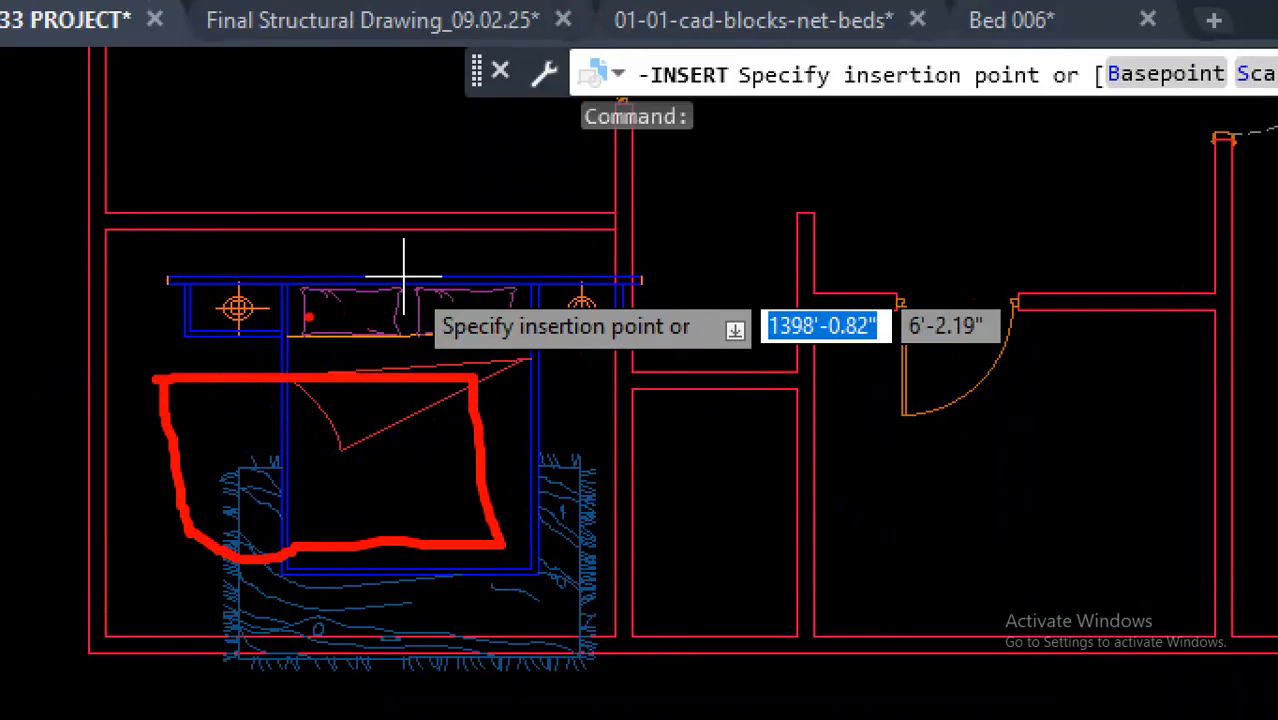
pyautogui.press('Escape')
# Cancel the pending KING BED insertion and close the Blocks palette
pyautogui.click(1095, 400)
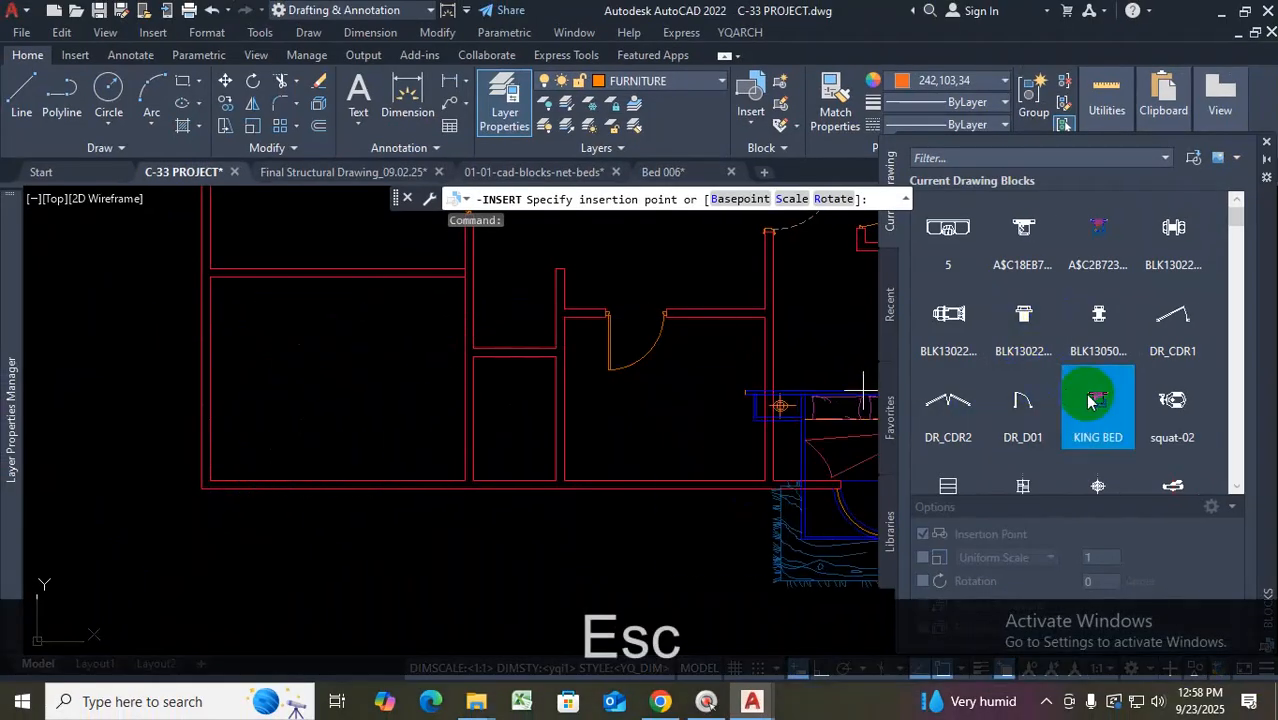
pyautogui.scroll(-2, 1092, 390)
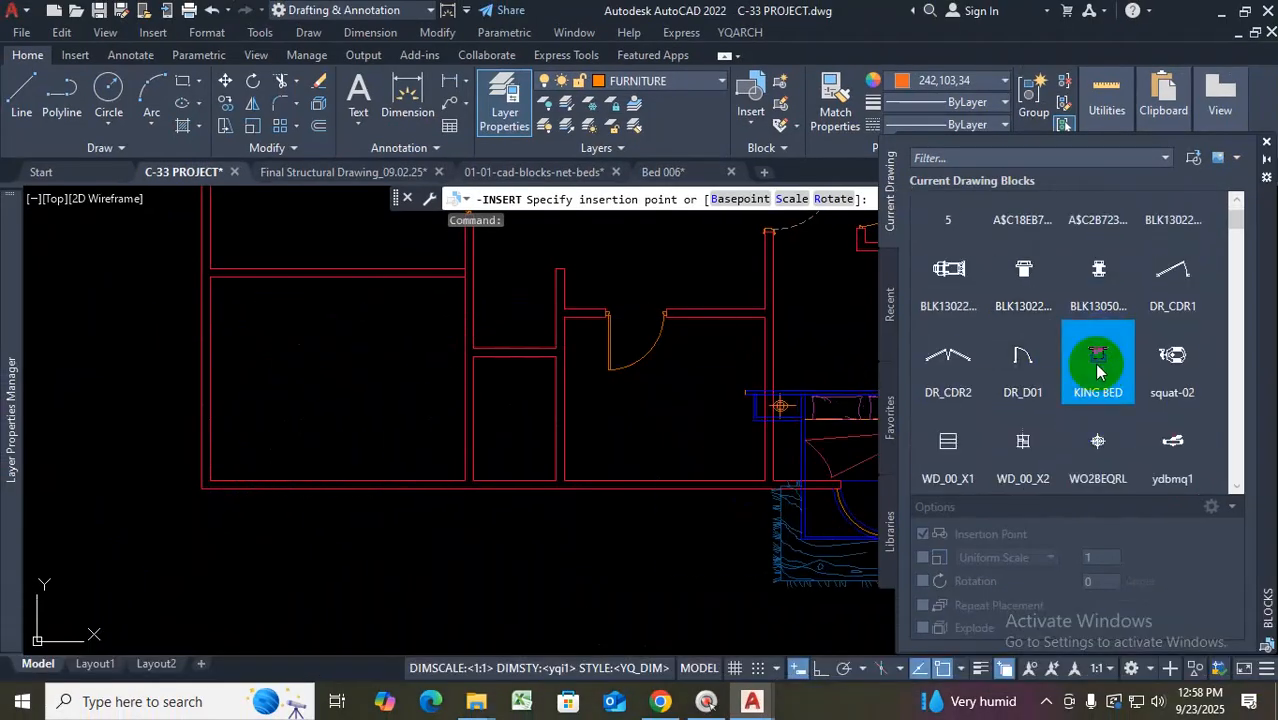
pyautogui.click(1096, 270)
pyautogui.press('Escape')
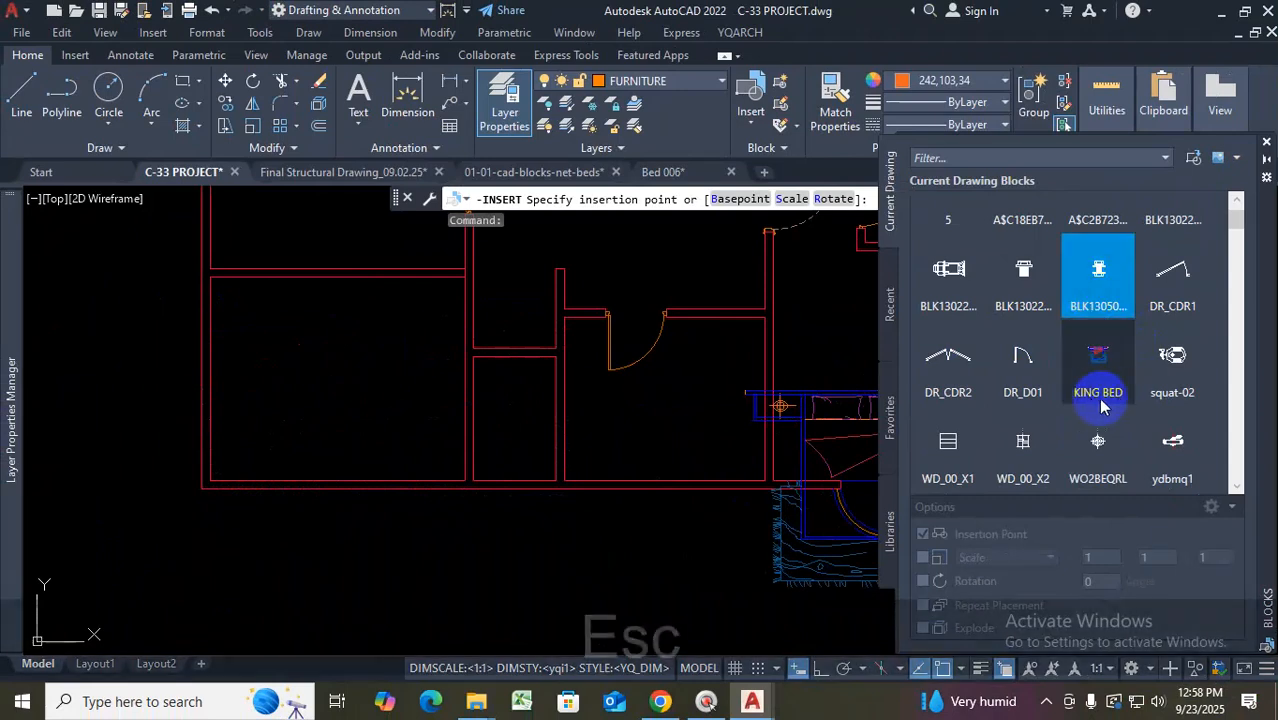
pyautogui.click(1093, 360)
pyautogui.scroll(-3, 1013, 470)
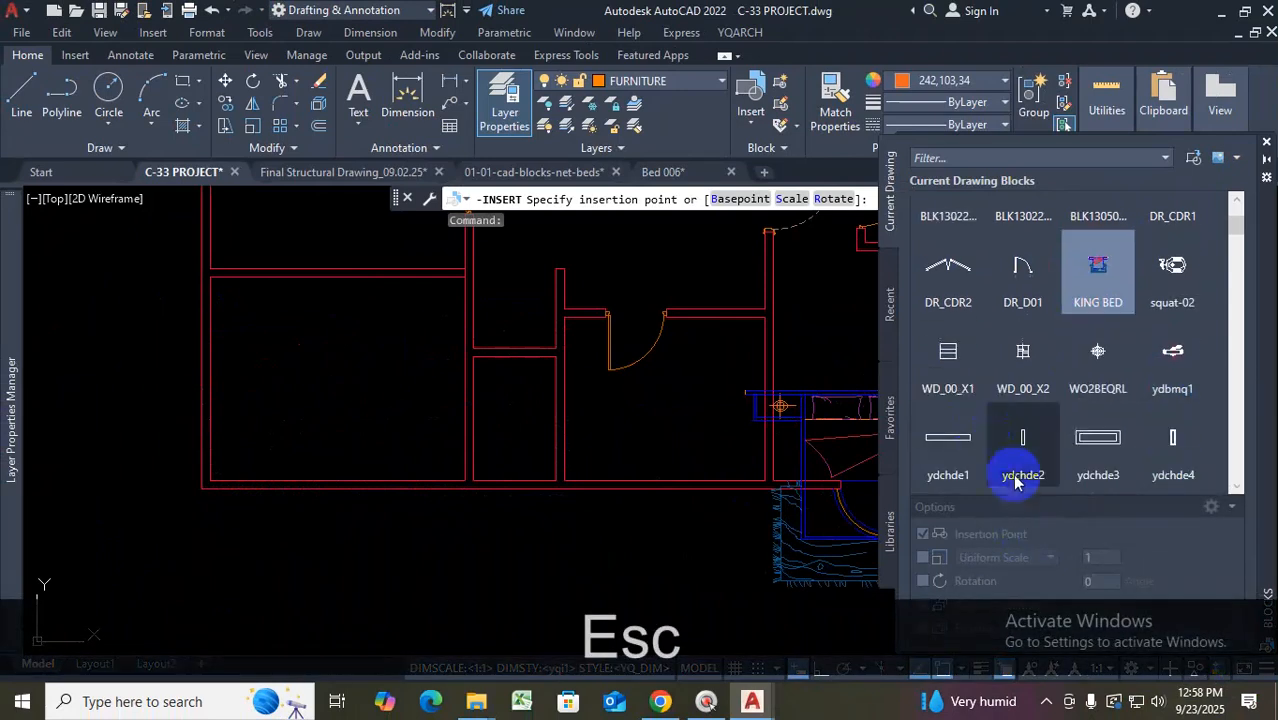
pyautogui.click(1098, 262)
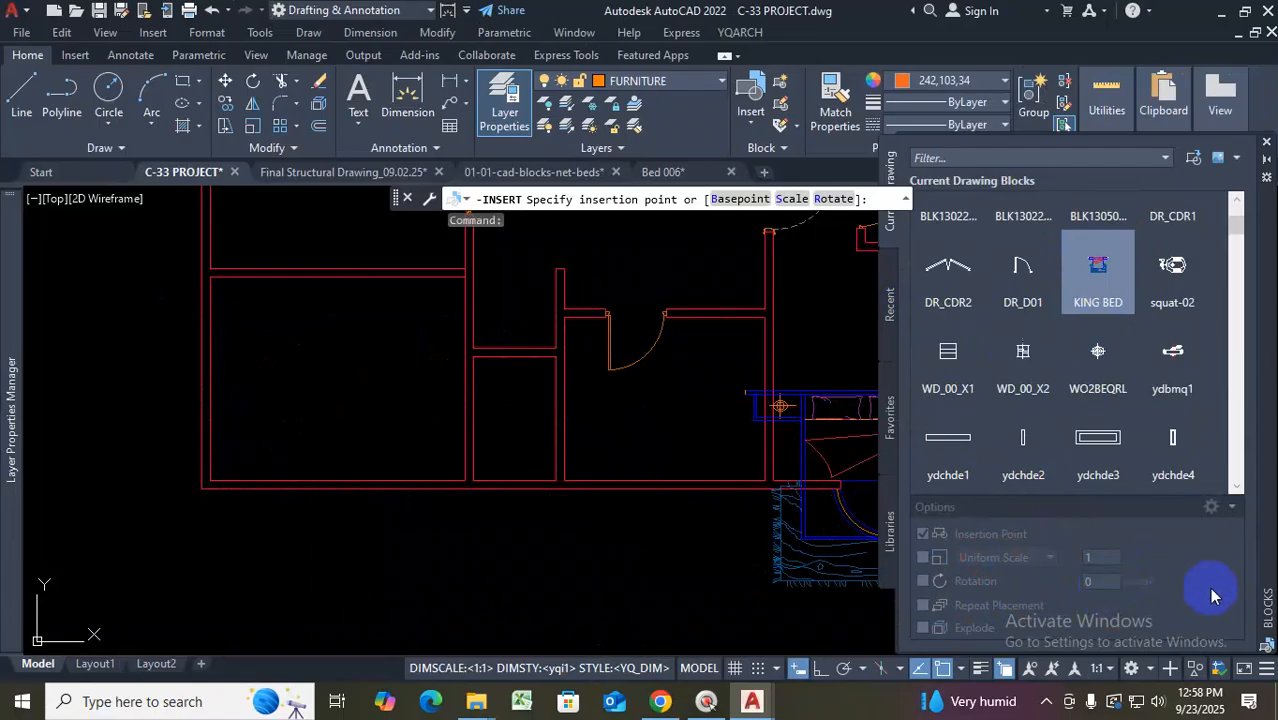
pyautogui.click(1264, 146)
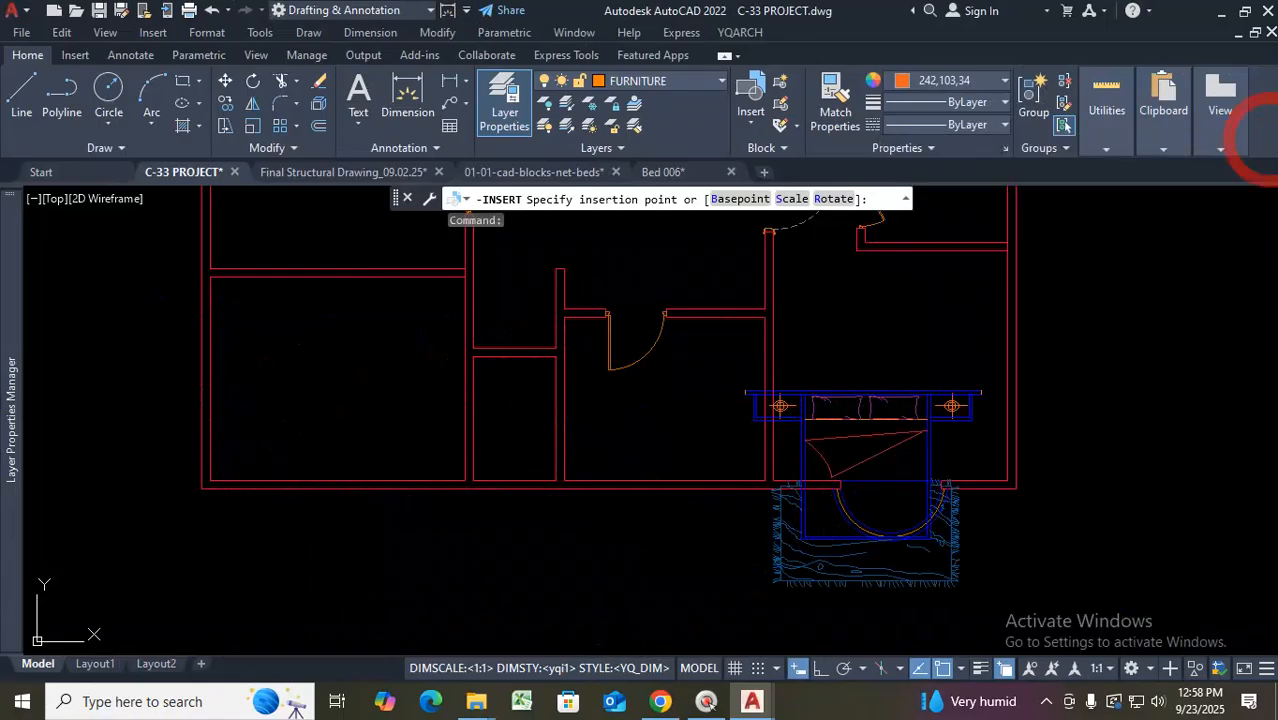
pyautogui.press('Escape')
pyautogui.scroll(-4, 744, 402)
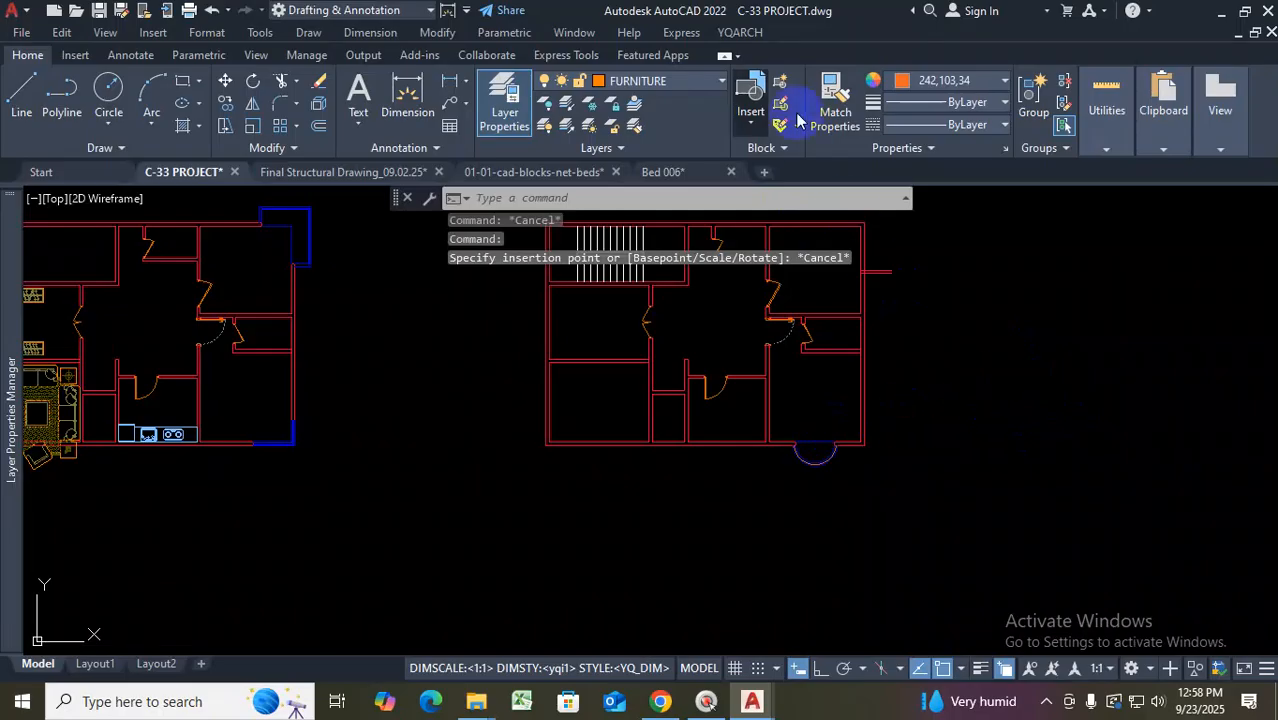
pyautogui.press('Escape')
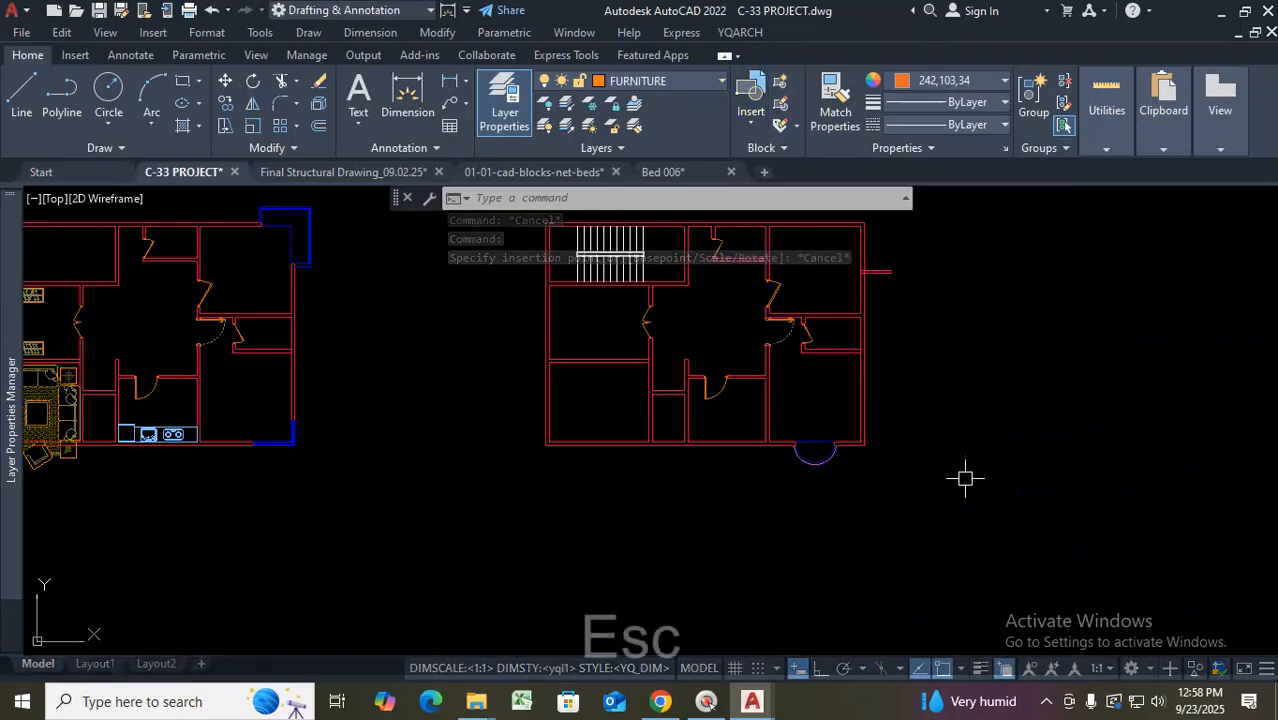
# Open the Blocks palette and select the KING BED block among the current drawing's blocks
pyautogui.write('i')
pyautogui.press('Return')
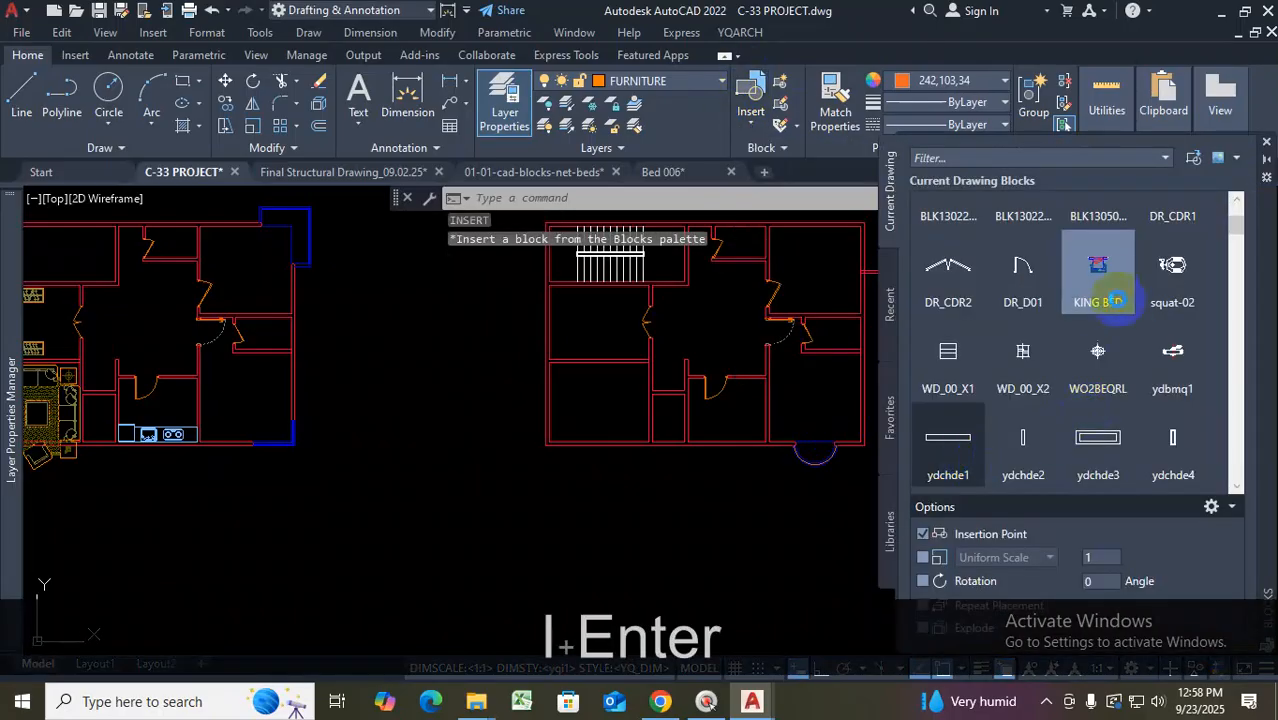
pyautogui.click(1098, 302)
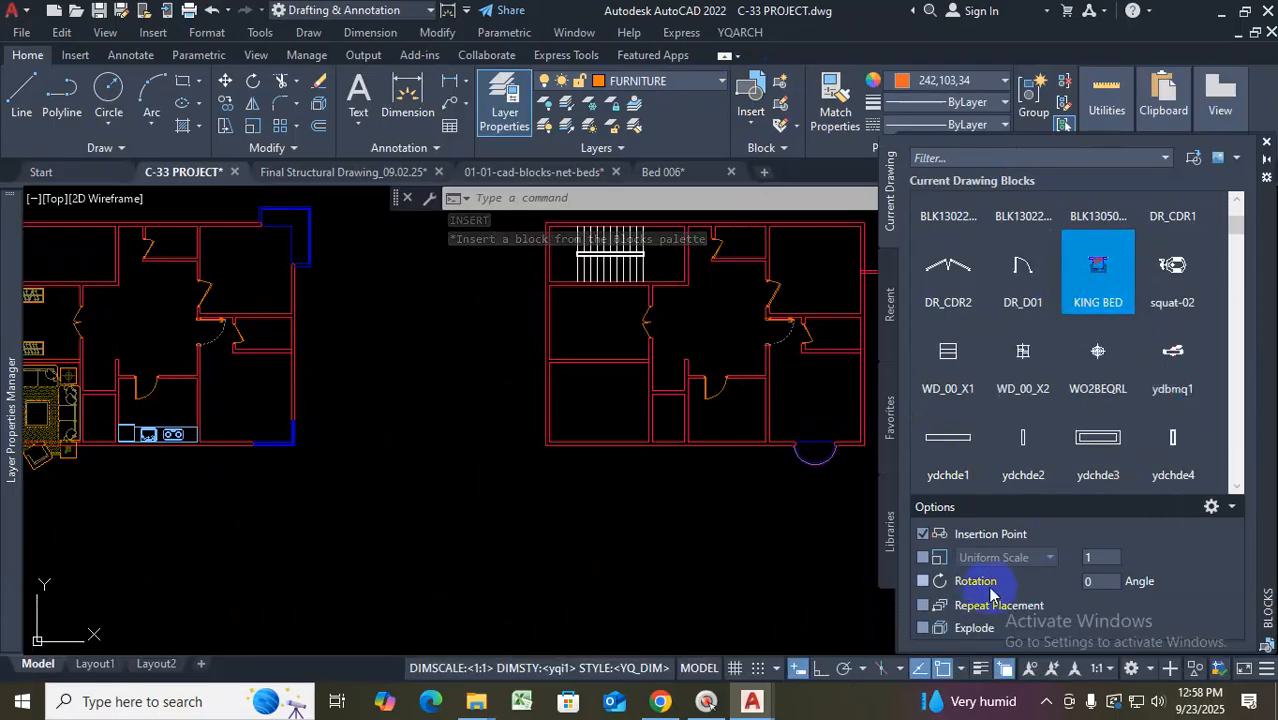
pyautogui.click(1098, 270)
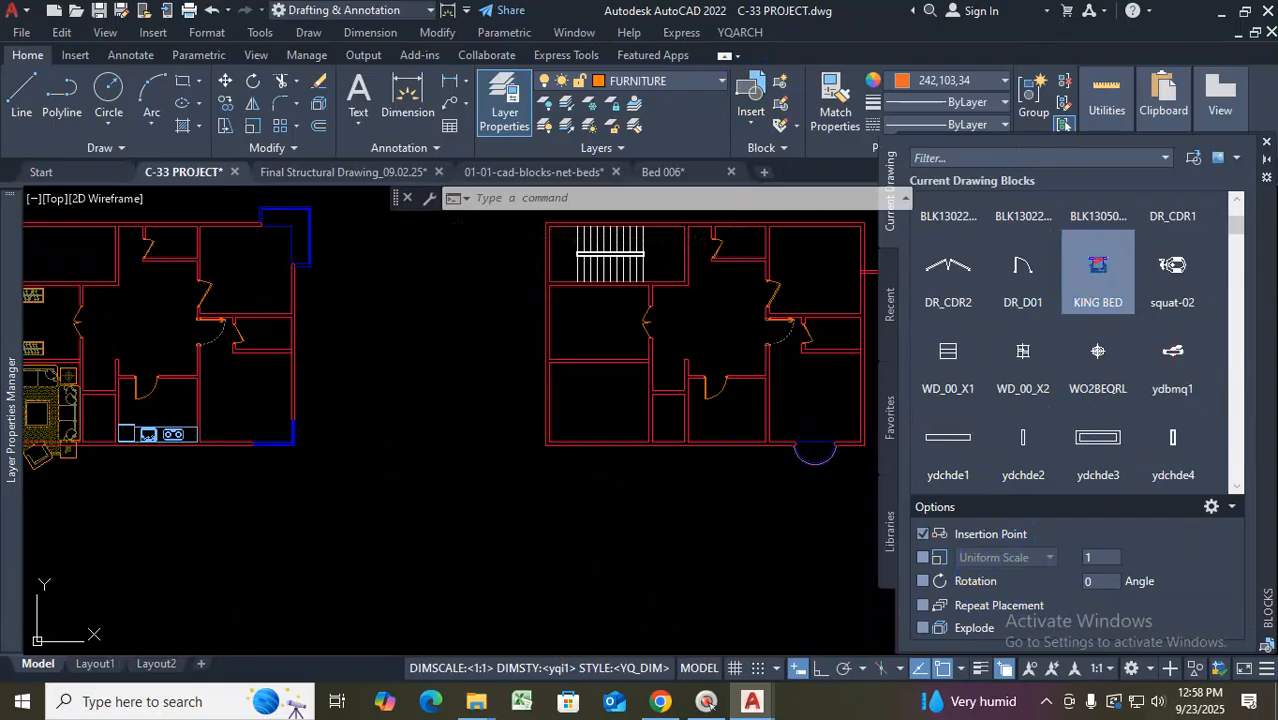
pyautogui.click(1117, 287)
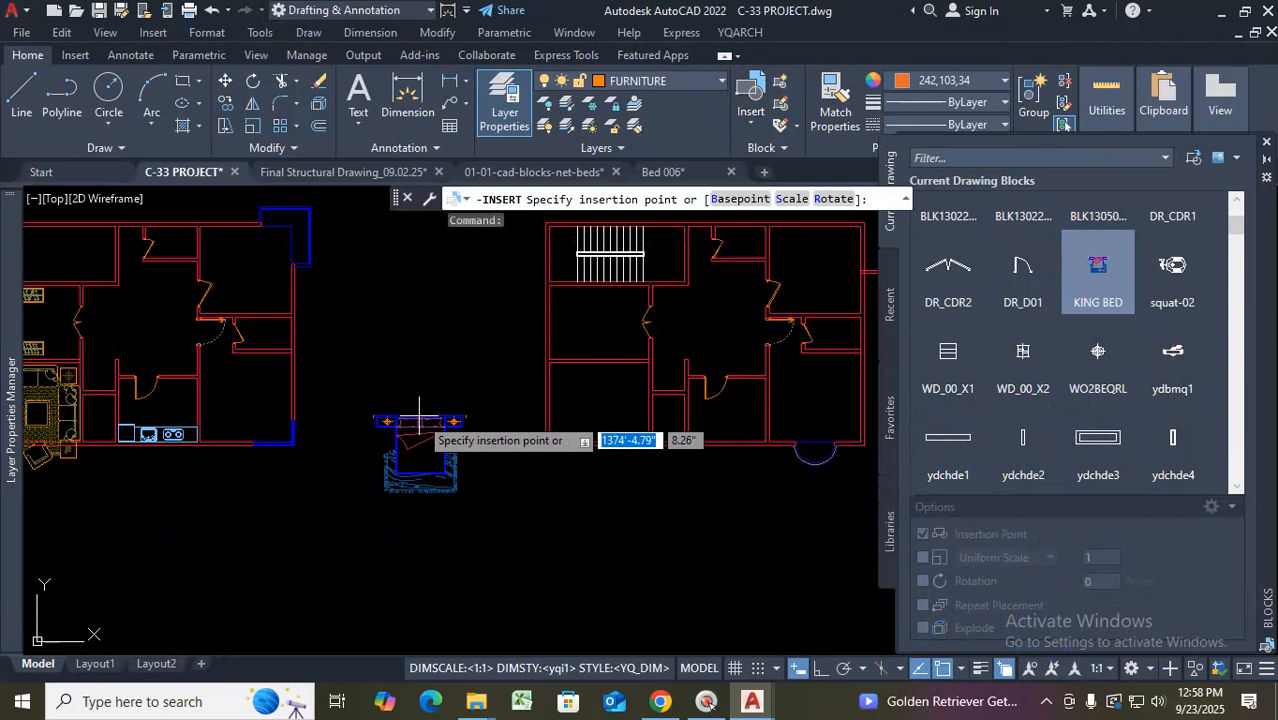
pyautogui.press('Escape')
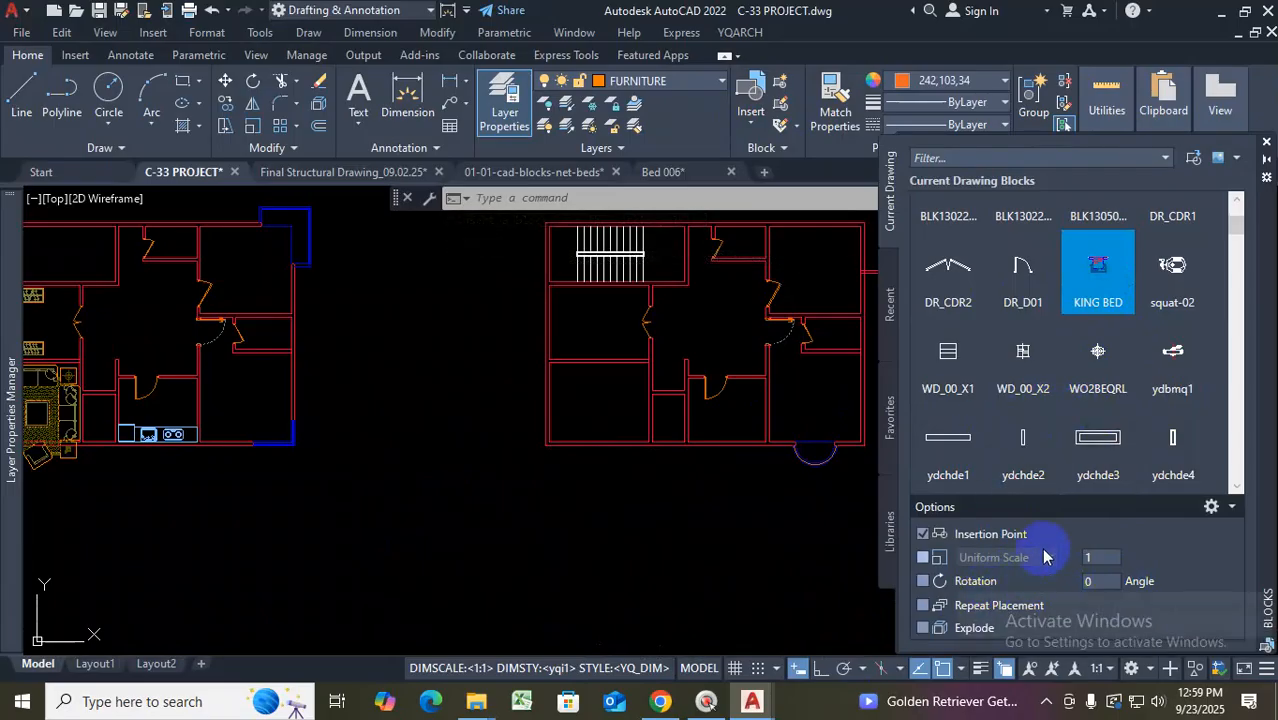
pyautogui.press('ctrl')
pyautogui.hotkey('ctrl', '1')
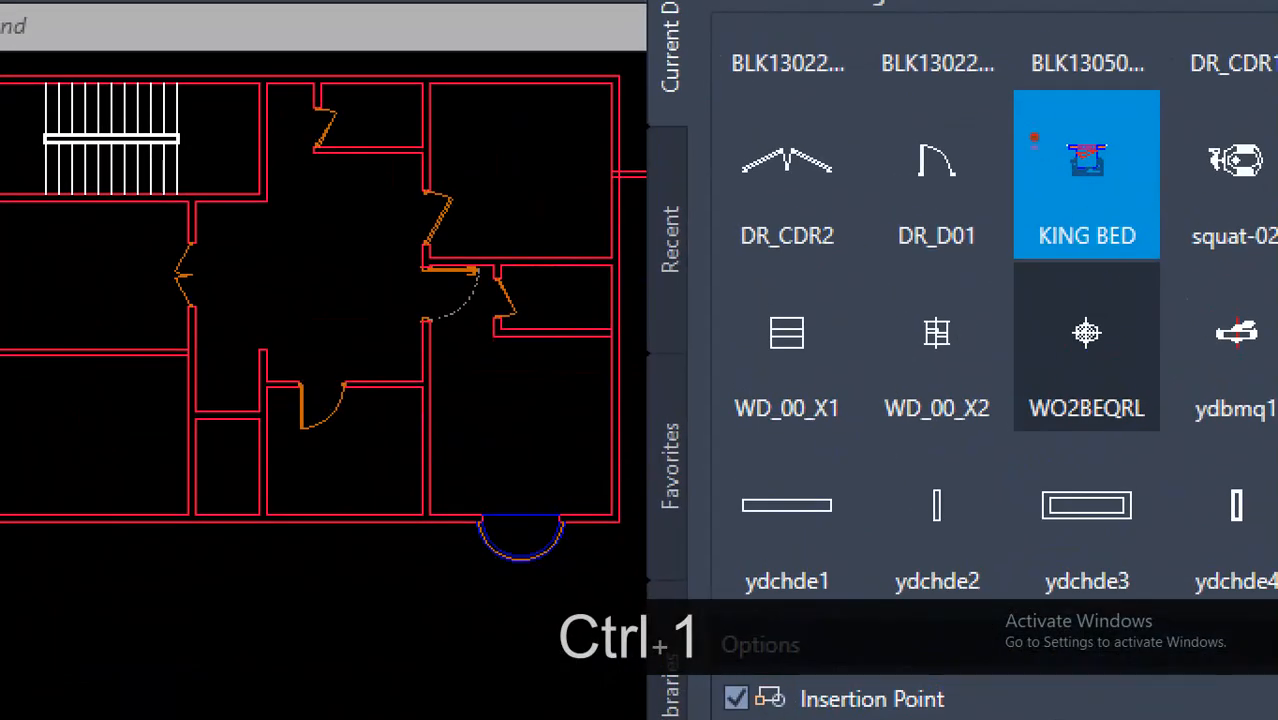
pyautogui.moveTo(901, 182); pyautogui.dragTo(983, 177)
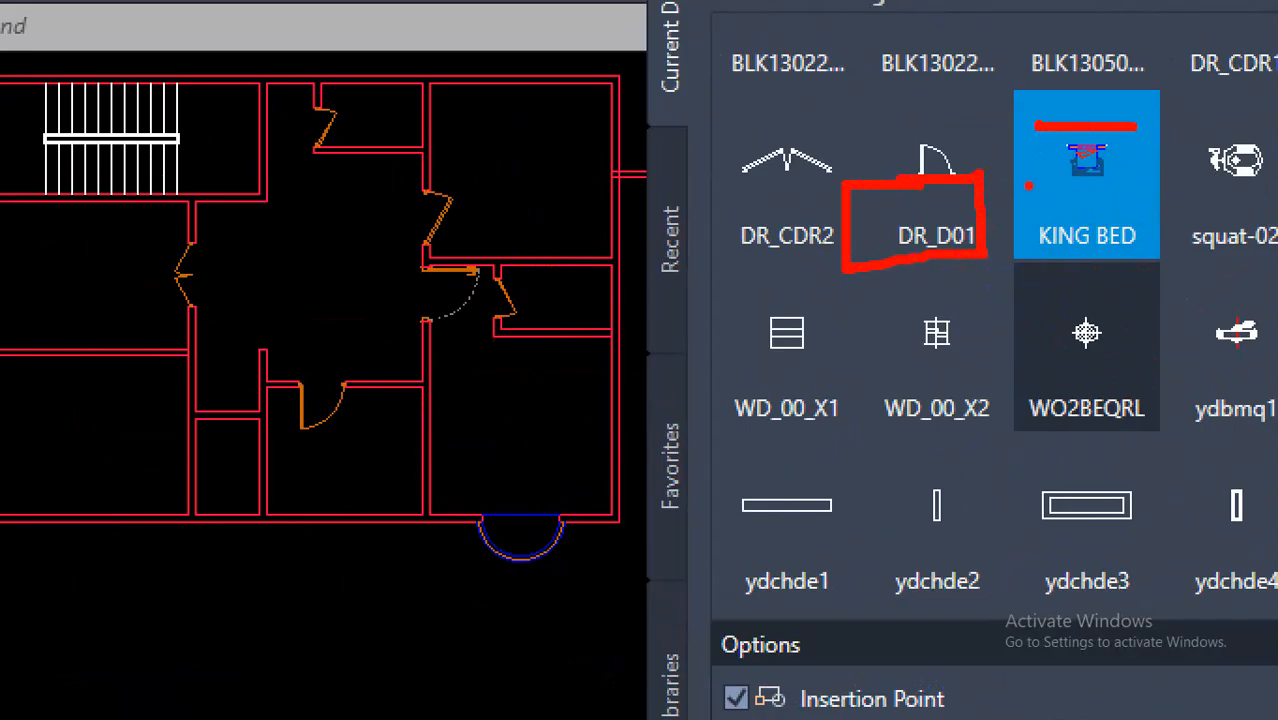
pyautogui.press('Escape')
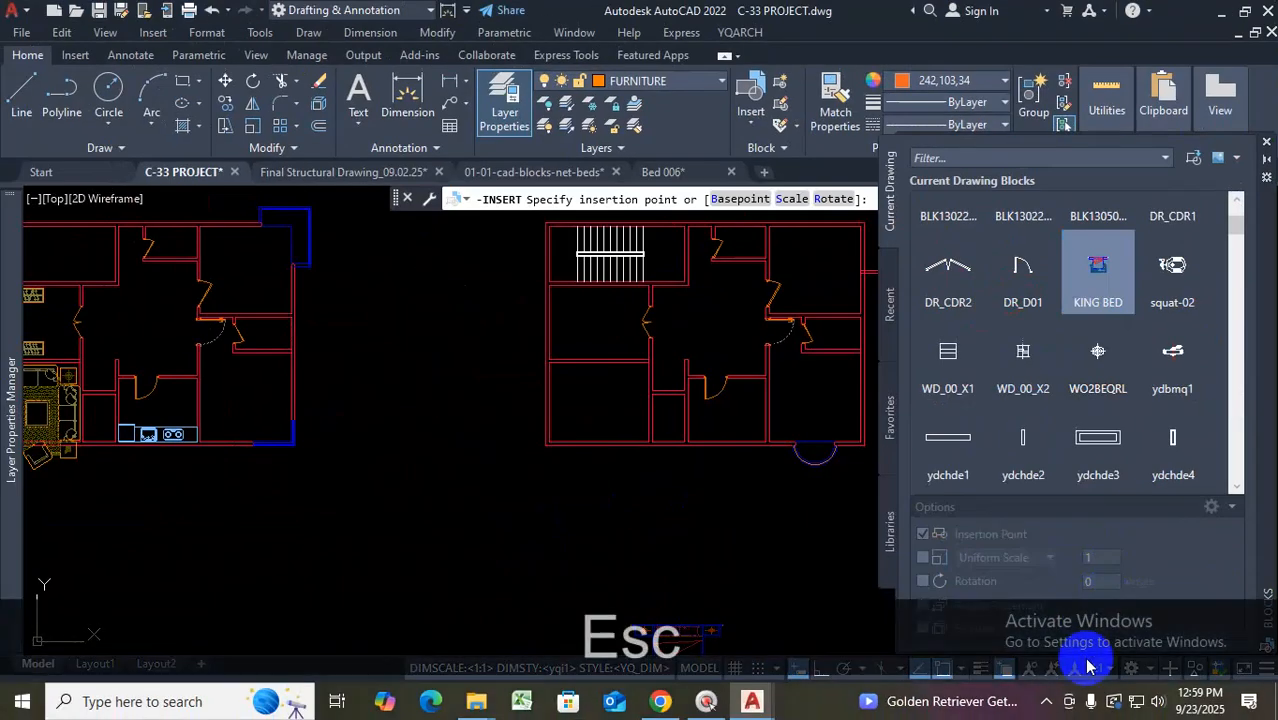
pyautogui.press('Escape')
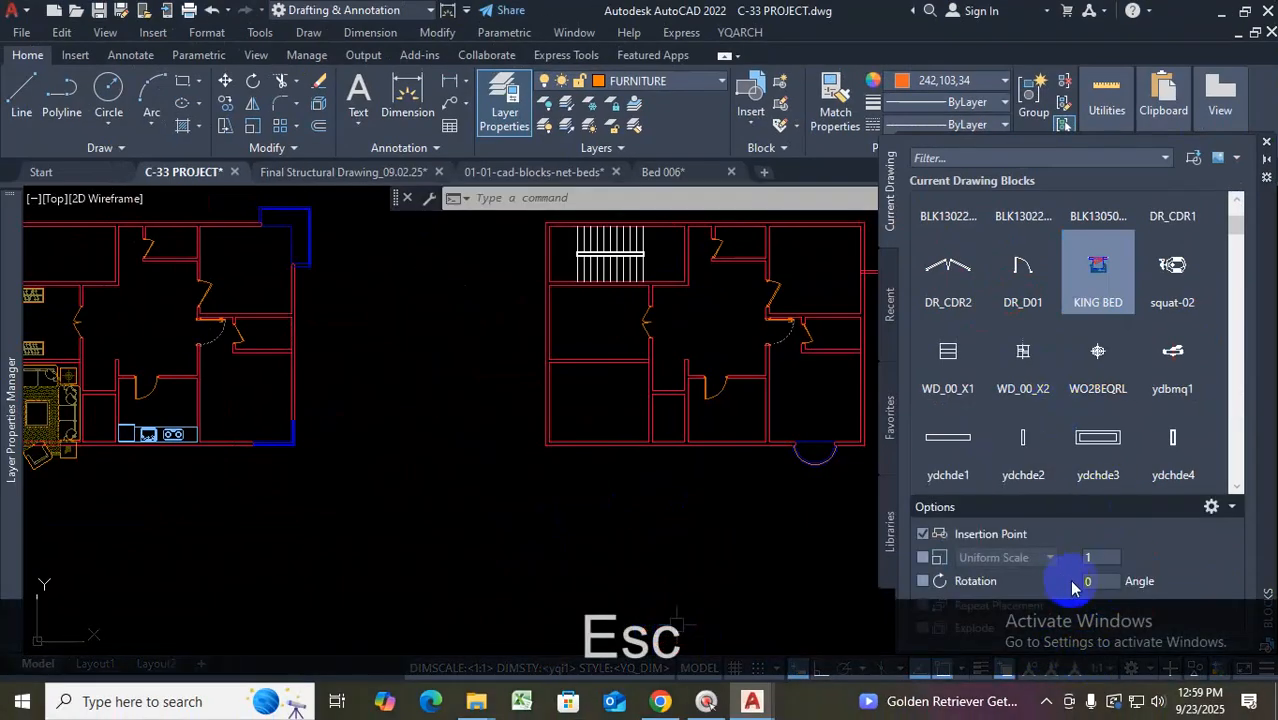
# Set the block rotation angle to 90 and start inserting the KING BED block into the lower-left part of the unfurnished floor plan
pyautogui.write('90')
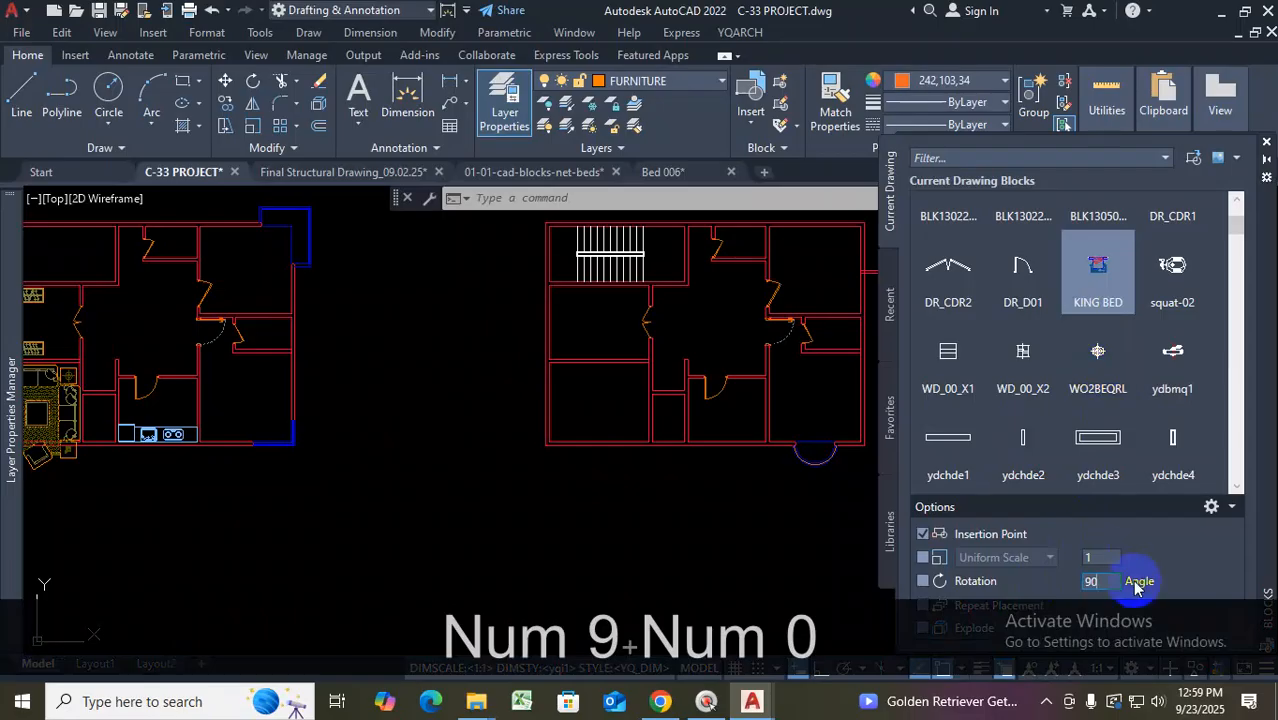
pyautogui.press('Return')
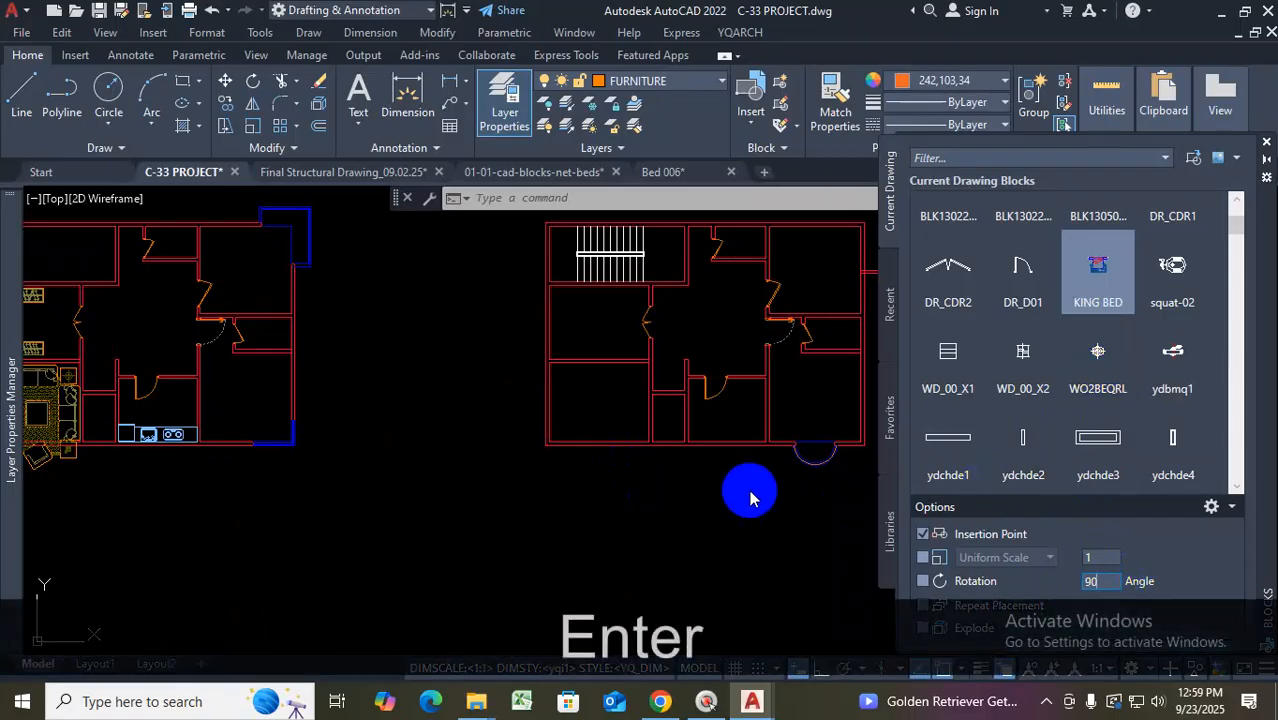
pyautogui.click(1112, 300)
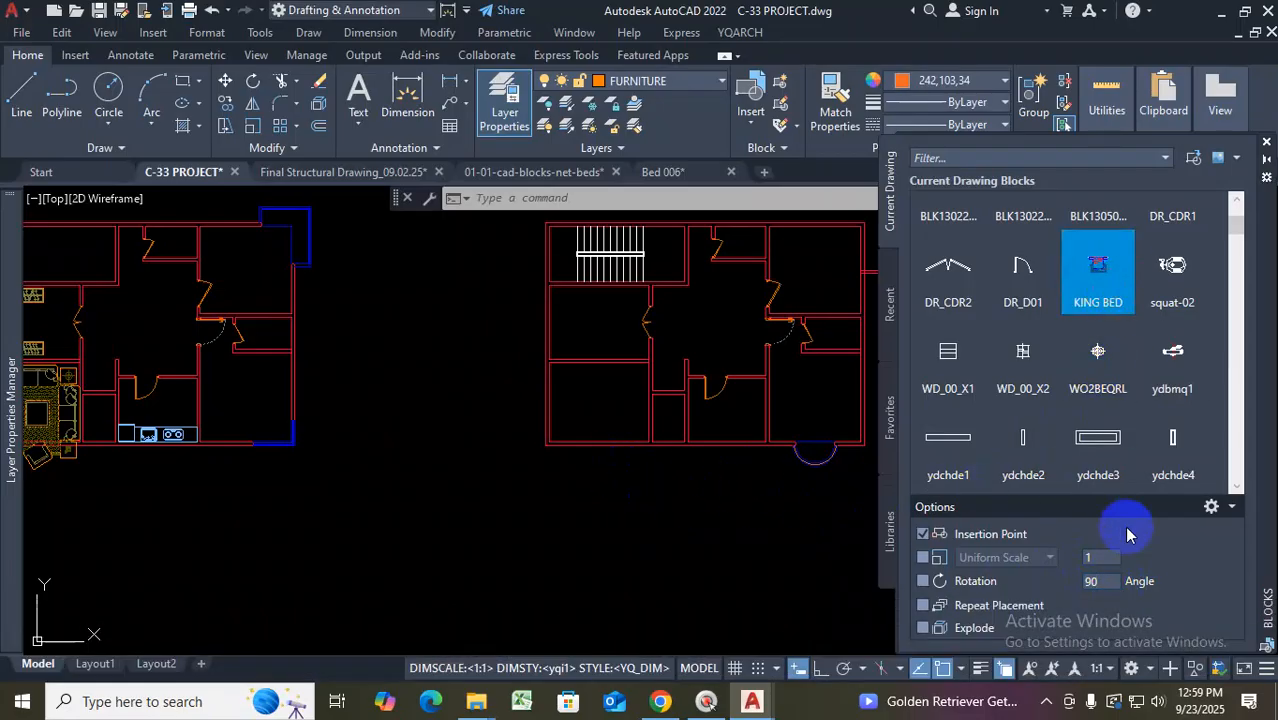
pyautogui.press('Return')
pyautogui.scroll(4, 399, 462)
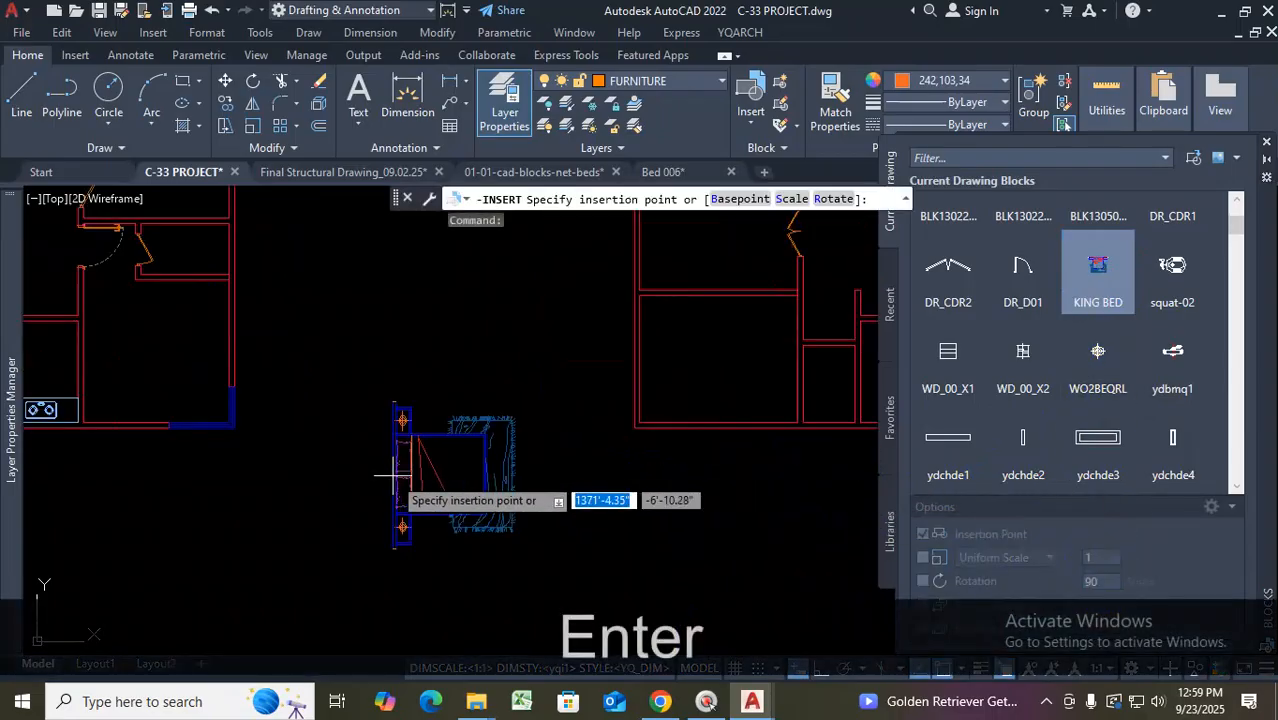
pyautogui.scroll(-3, 393, 472)
pyautogui.scroll(3, 540, 410)
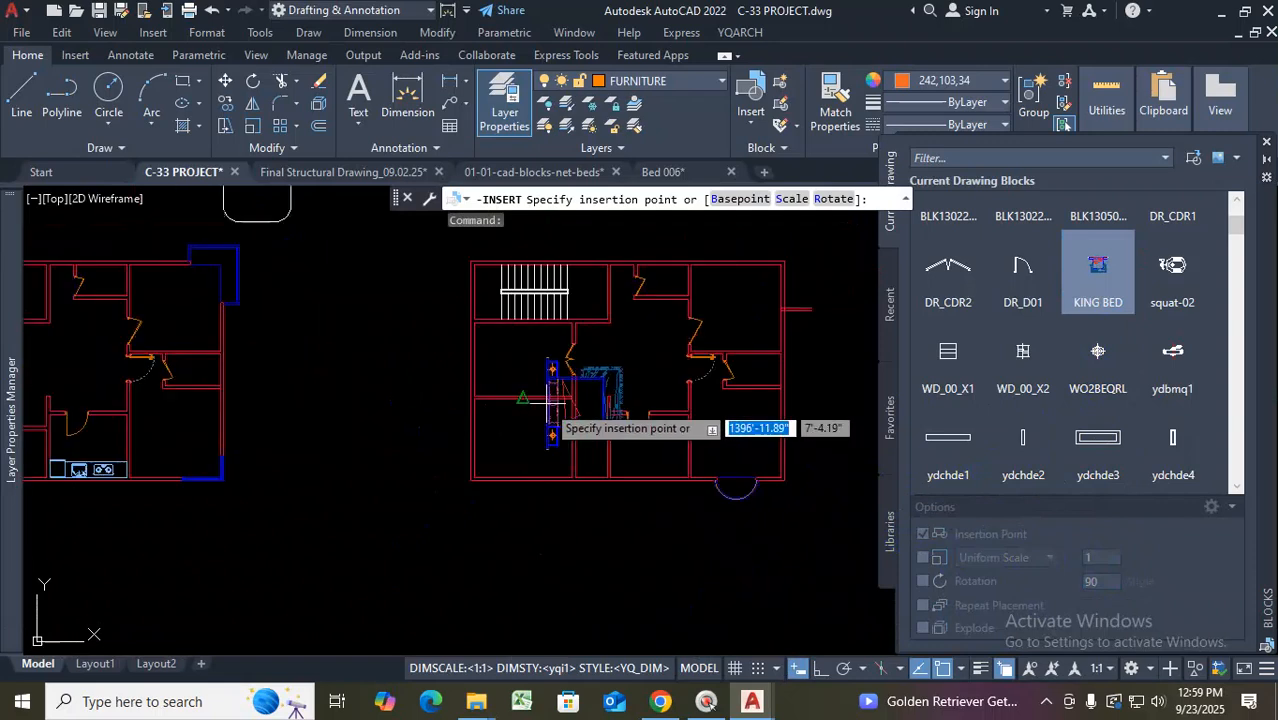
# Place the KING BED block, rotated 90°, in the upper-right bedroom of the floor plan that has the curved bay
pyautogui.scroll(-4, 385, 471)
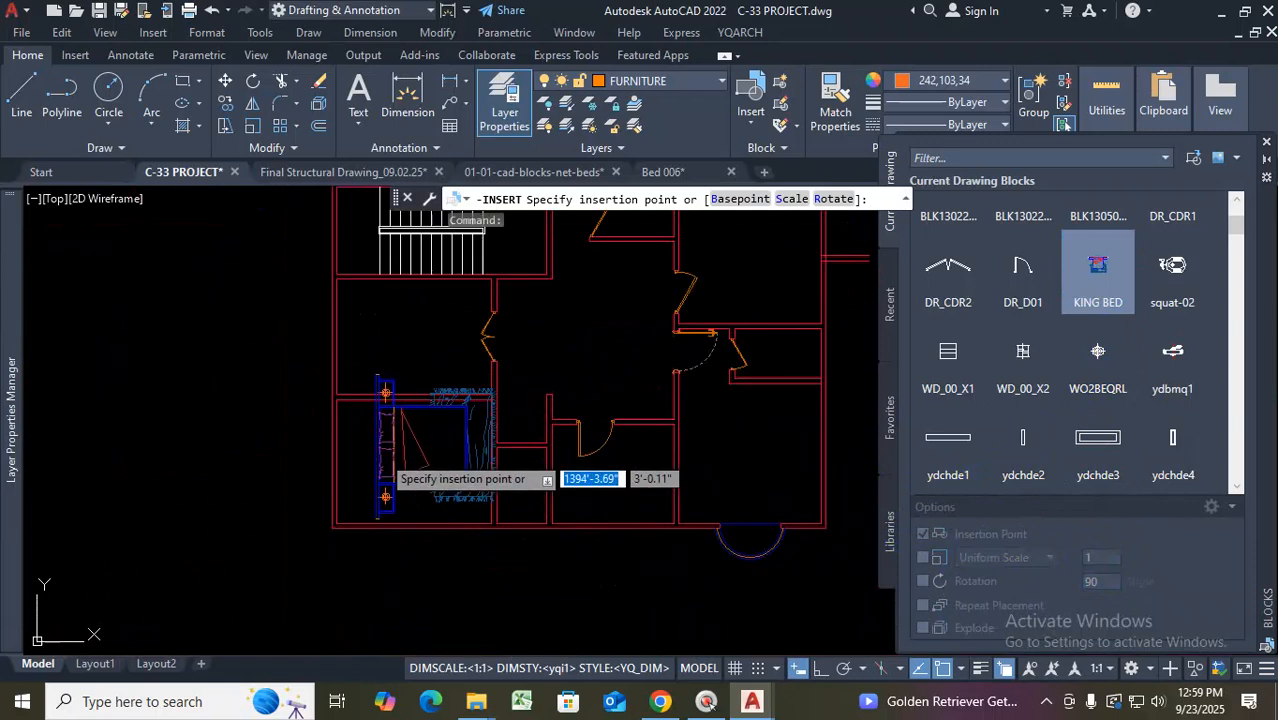
pyautogui.scroll(5, 495, 465)
pyautogui.scroll(-3, 535, 472)
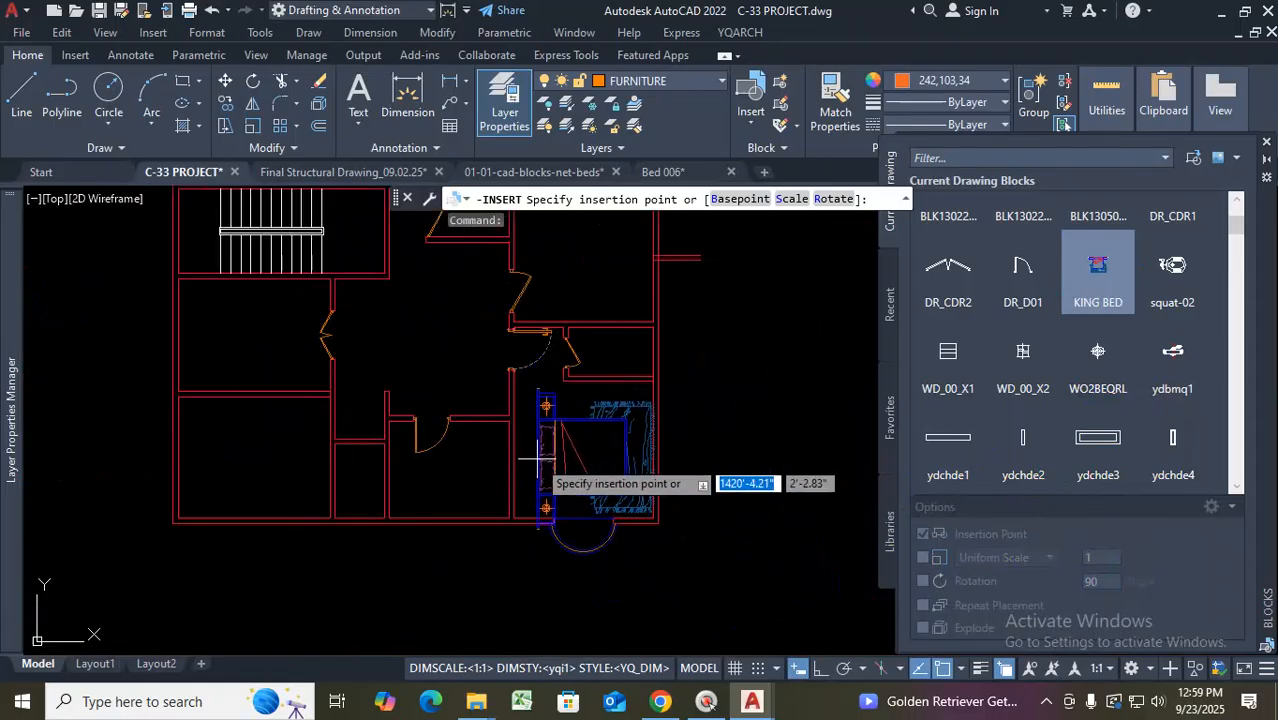
pyautogui.scroll(3, 537, 459)
pyautogui.scroll(2, 537, 457)
pyautogui.scroll(-2, 481, 445)
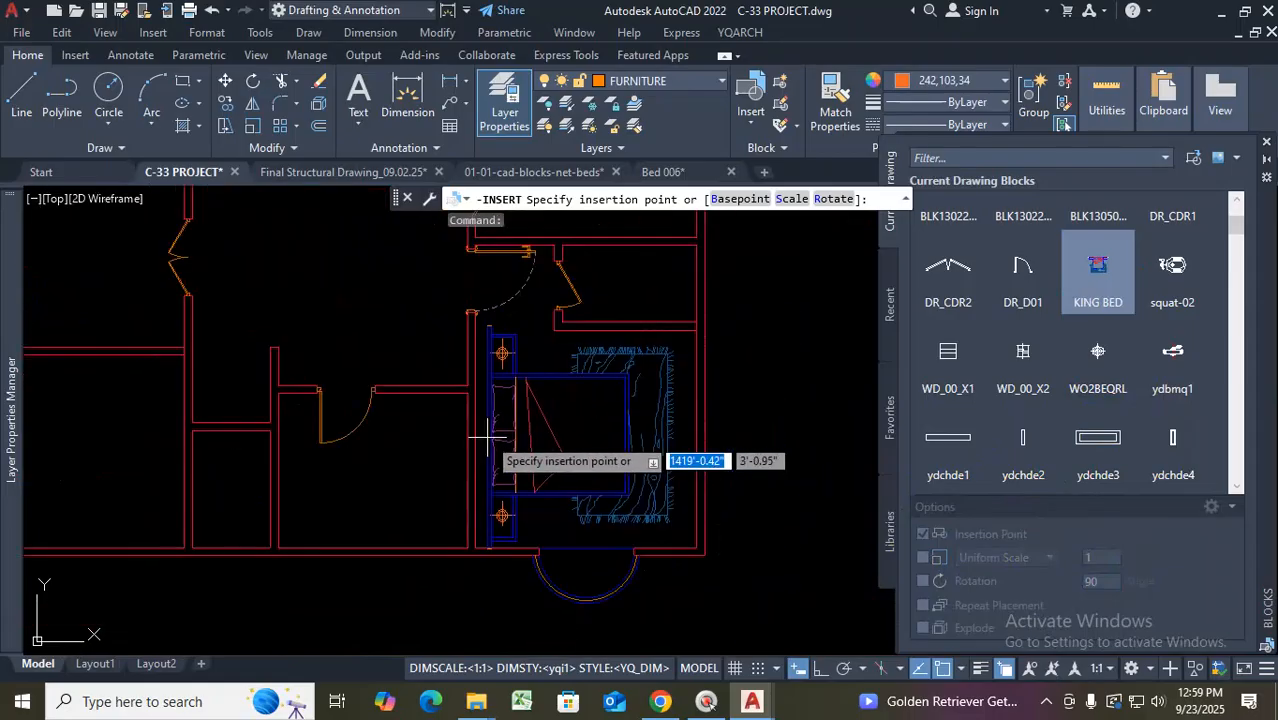
pyautogui.scroll(-3, 450, 440)
pyautogui.scroll(4, 380, 424)
pyautogui.scroll(-2, 428, 480)
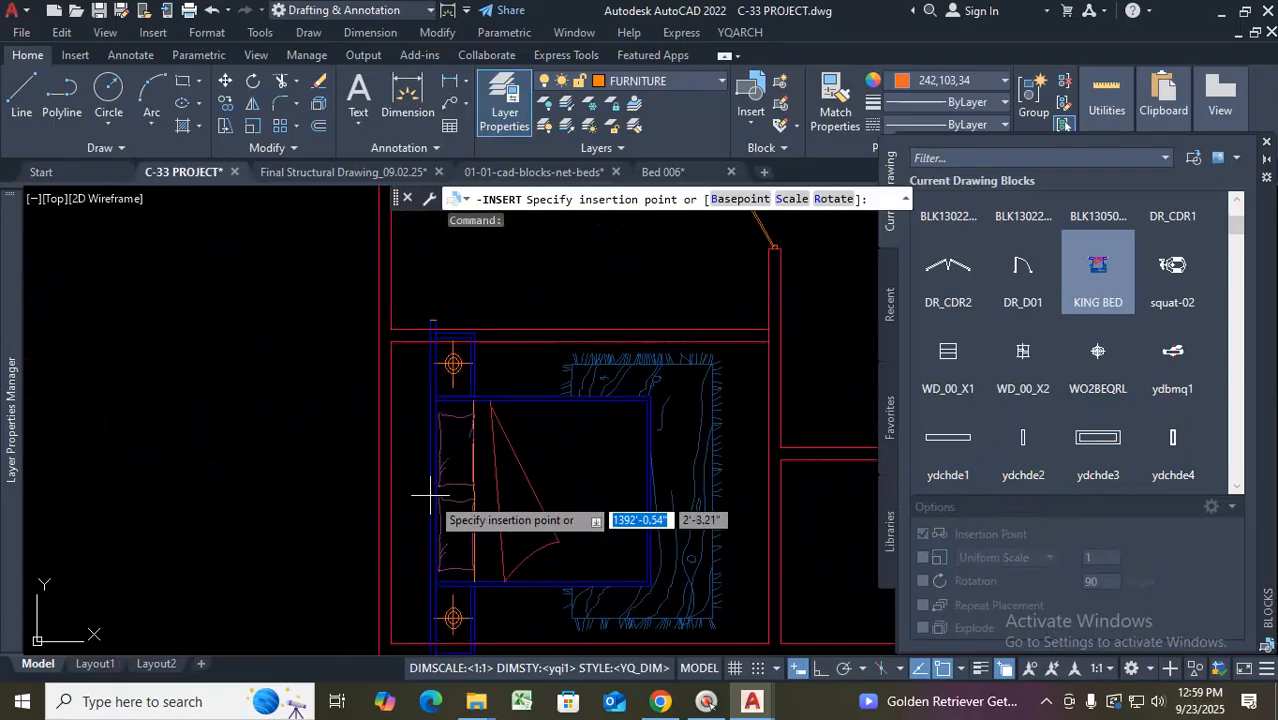
pyautogui.scroll(-3, 440, 460)
pyautogui.scroll(5, 500, 430)
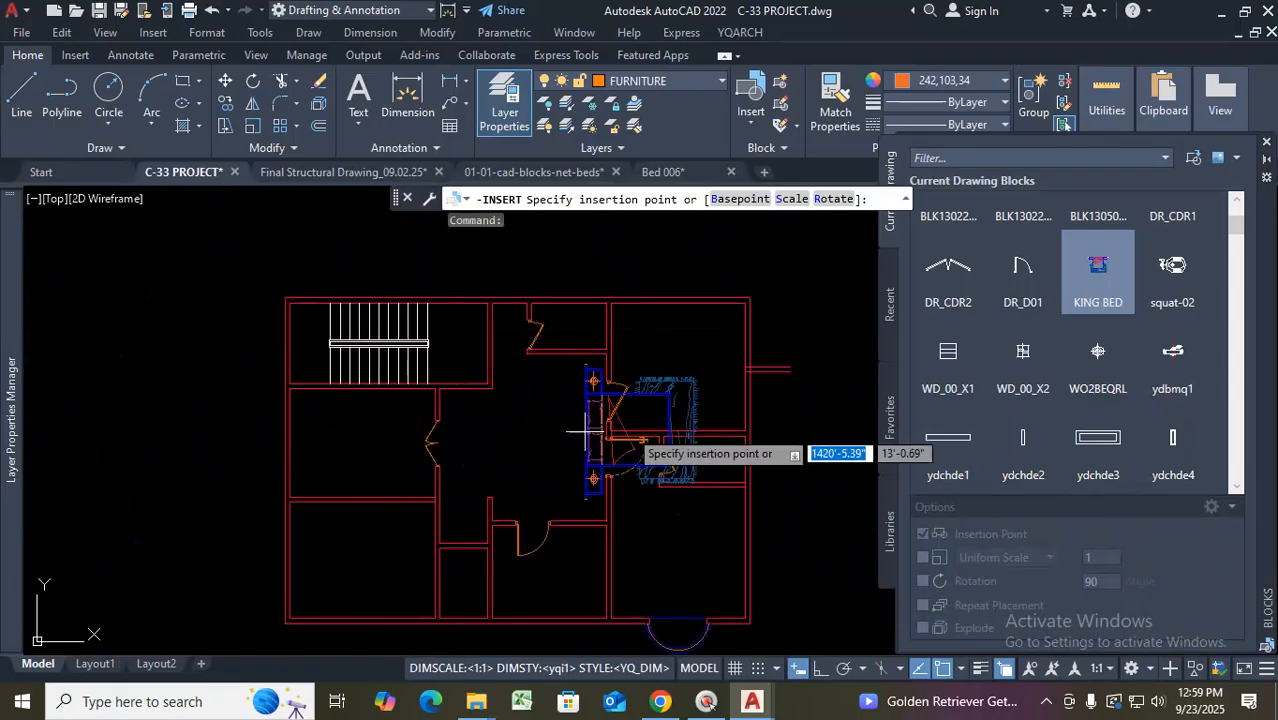
pyautogui.click(575, 368)
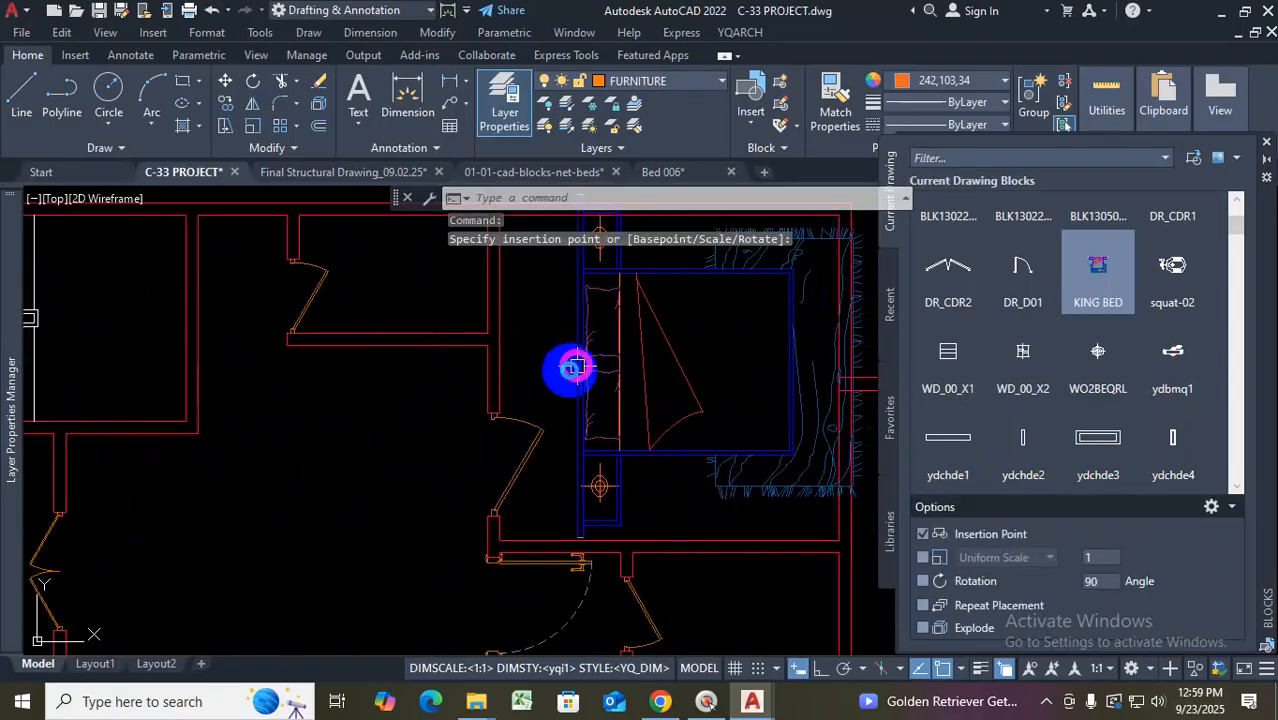
# Delete the group of five loose bed blocks lying outside the floor plans
pyautogui.scroll(-2, 490, 400)
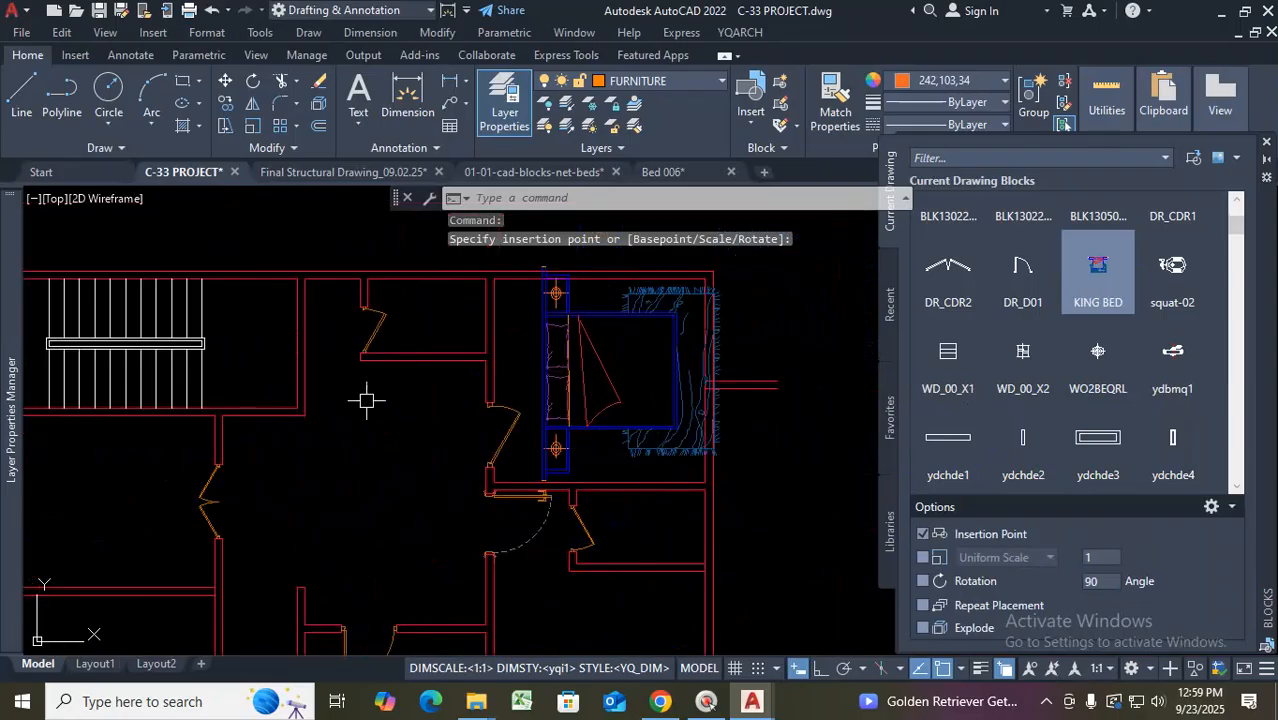
pyautogui.scroll(-5, 366, 401)
pyautogui.scroll(-3, 373, 461)
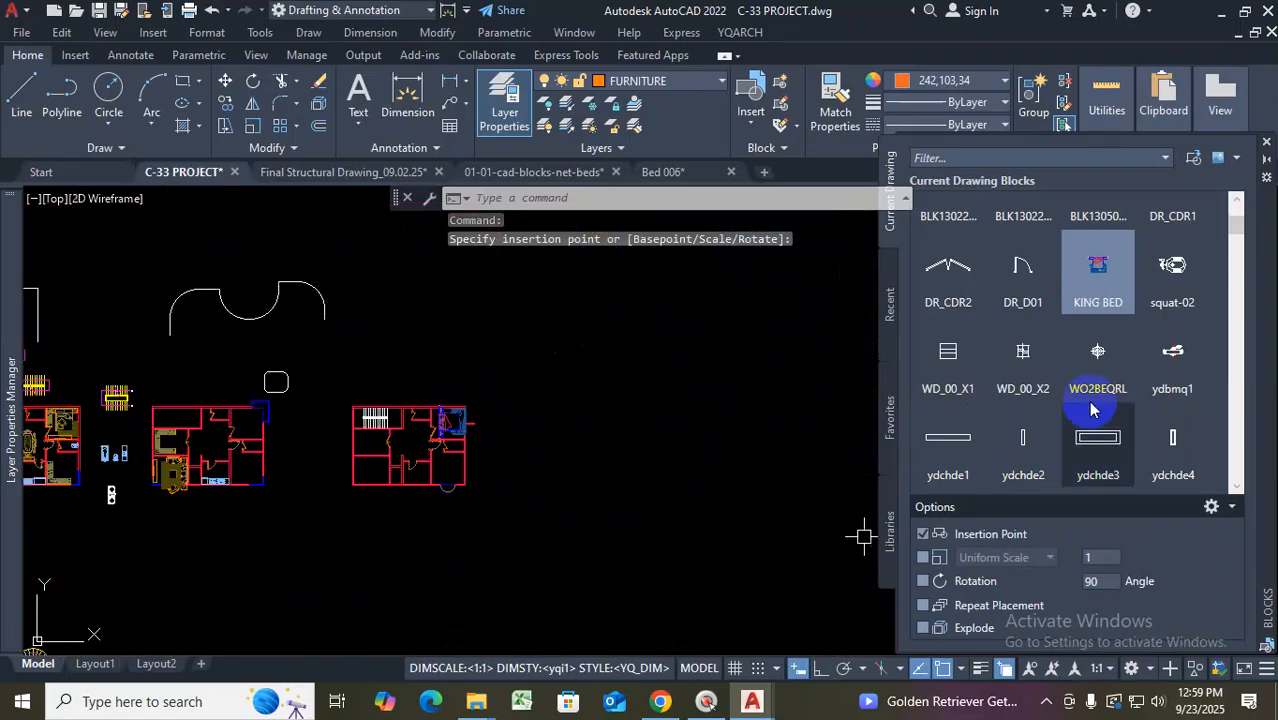
pyautogui.click(1096, 277)
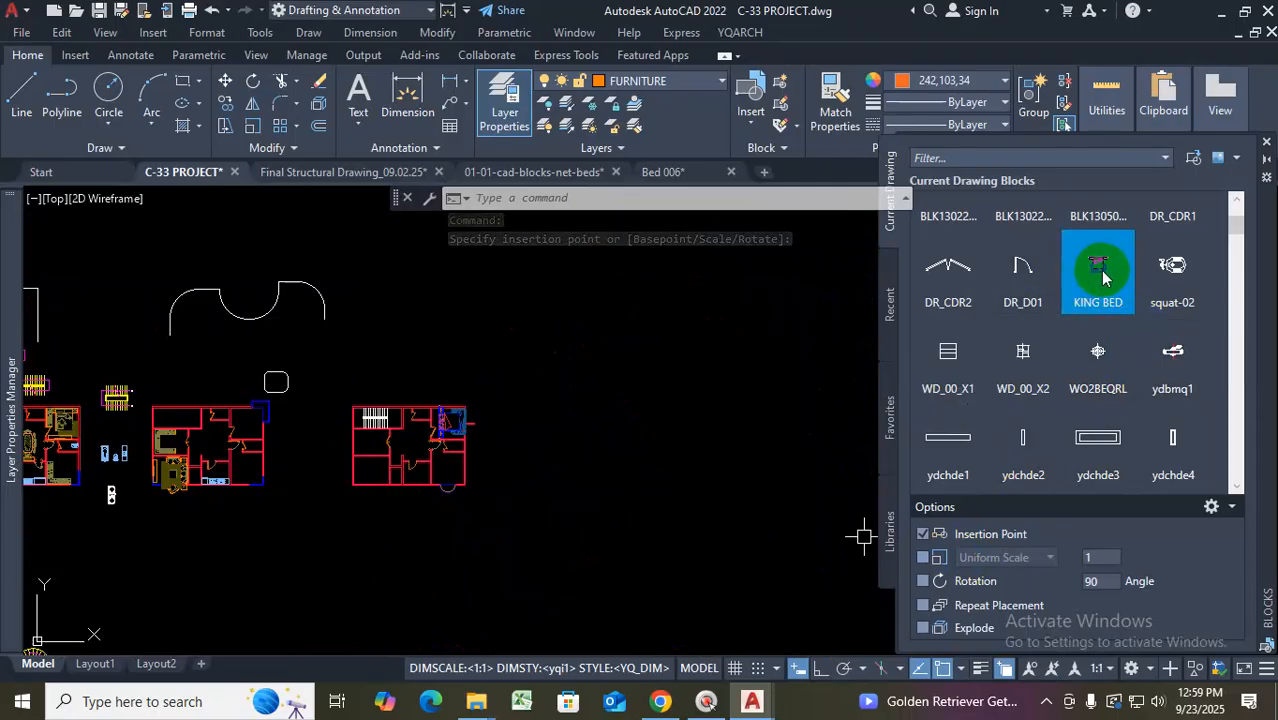
pyautogui.scroll(-7, 645, 478)
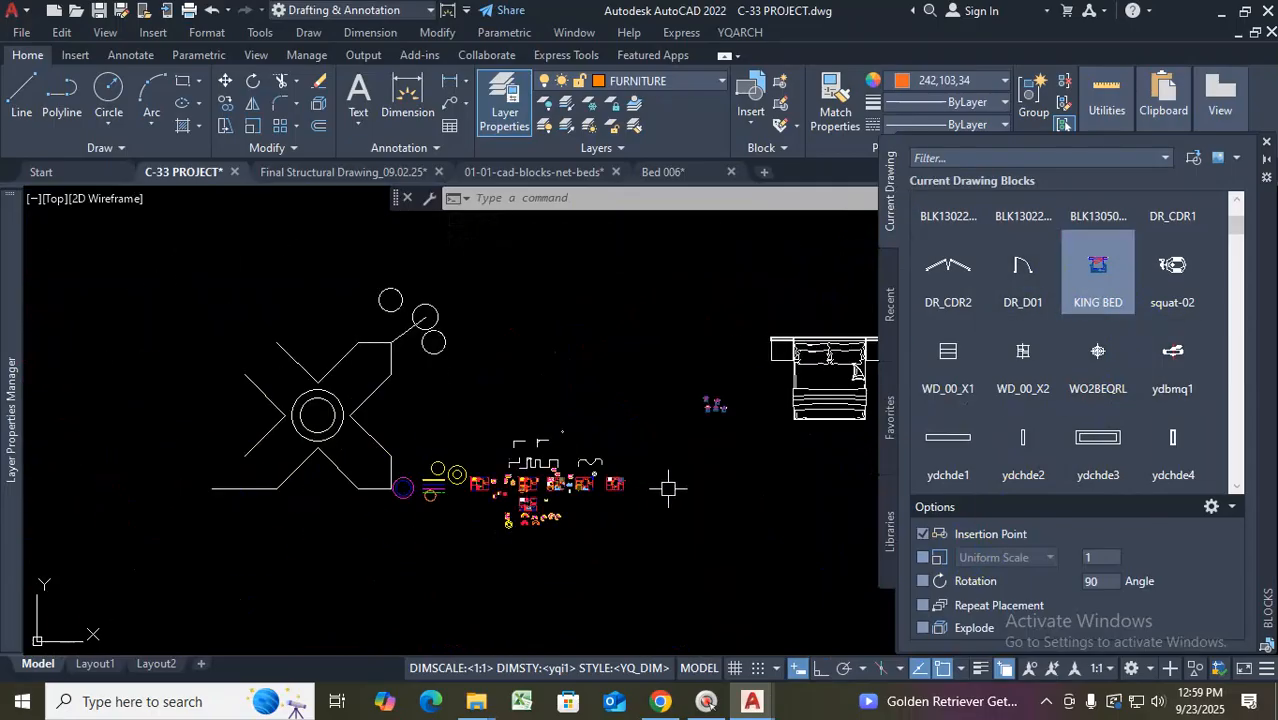
pyautogui.scroll(5, 733, 402)
pyautogui.click(724, 314)
pyautogui.click(528, 434)
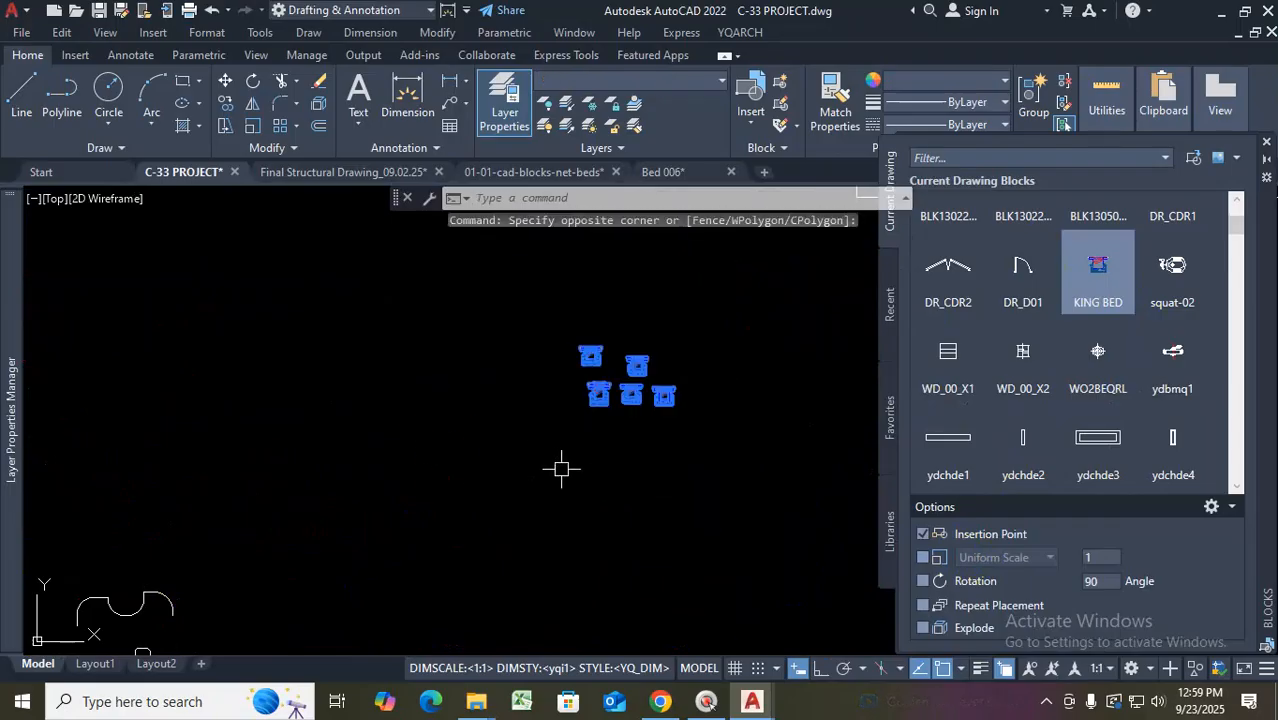
pyautogui.press('Delete')
pyautogui.press('Escape')
pyautogui.press('Escape')
pyautogui.press('Escape')
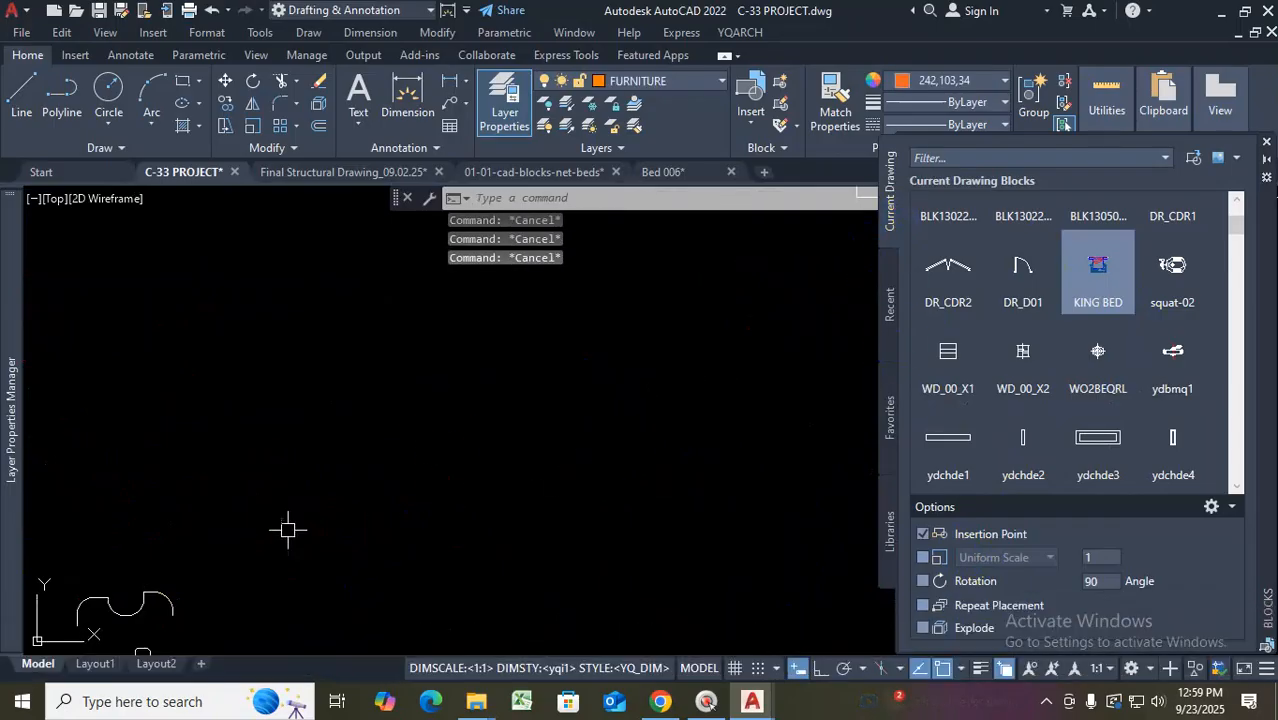
pyautogui.scroll(-5, 459, 442)
pyautogui.scroll(7, 250, 505)
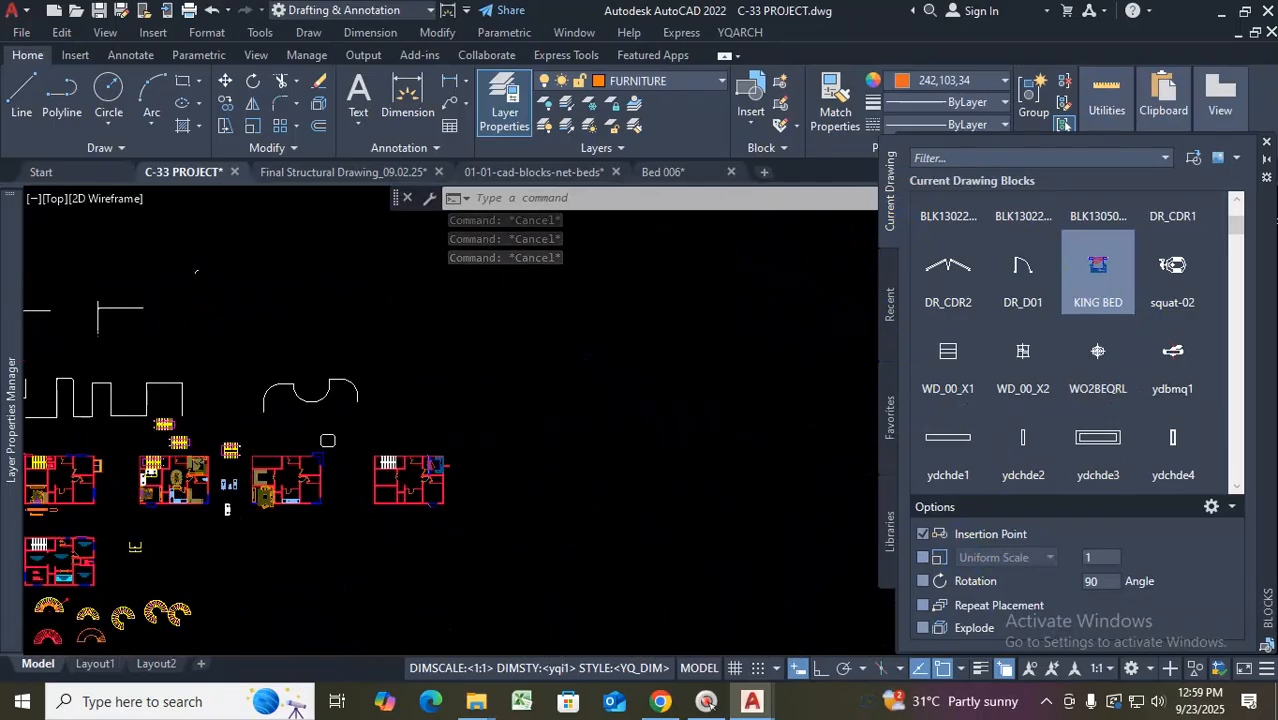
pyautogui.scroll(-3, 287, 447)
pyautogui.click(1092, 305)
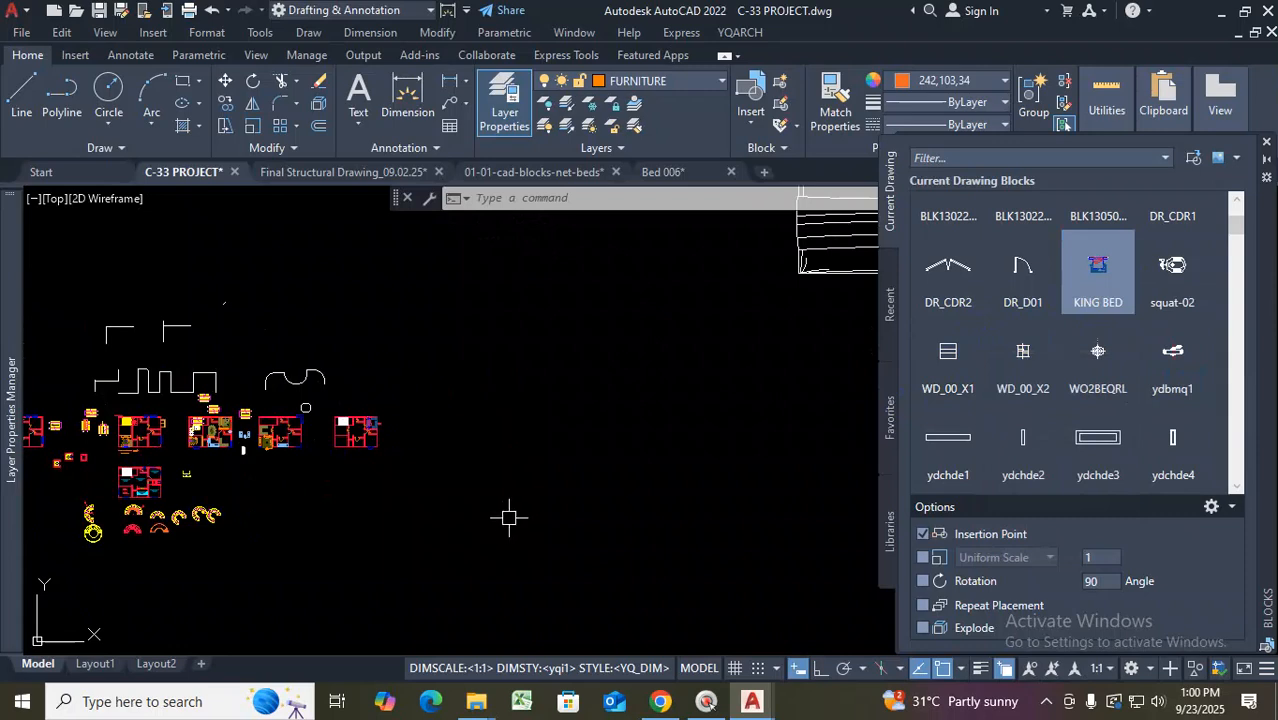
pyautogui.click(1098, 268)
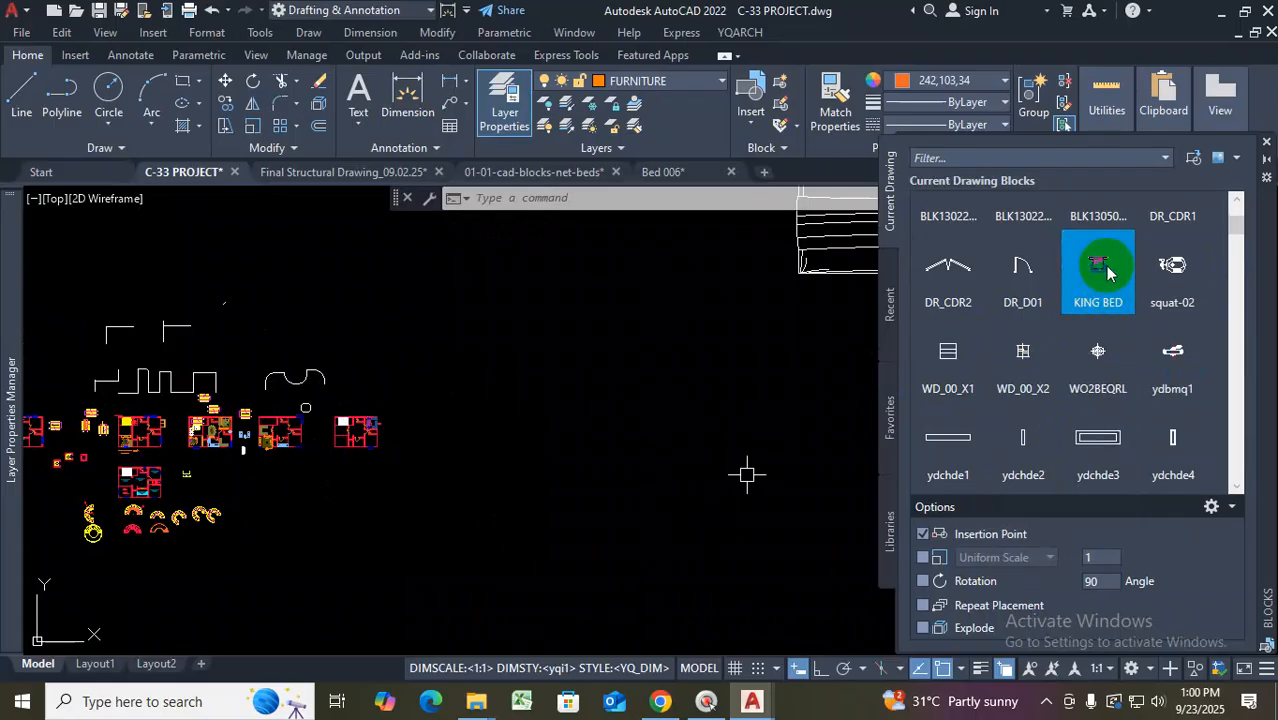
pyautogui.click(1104, 292)
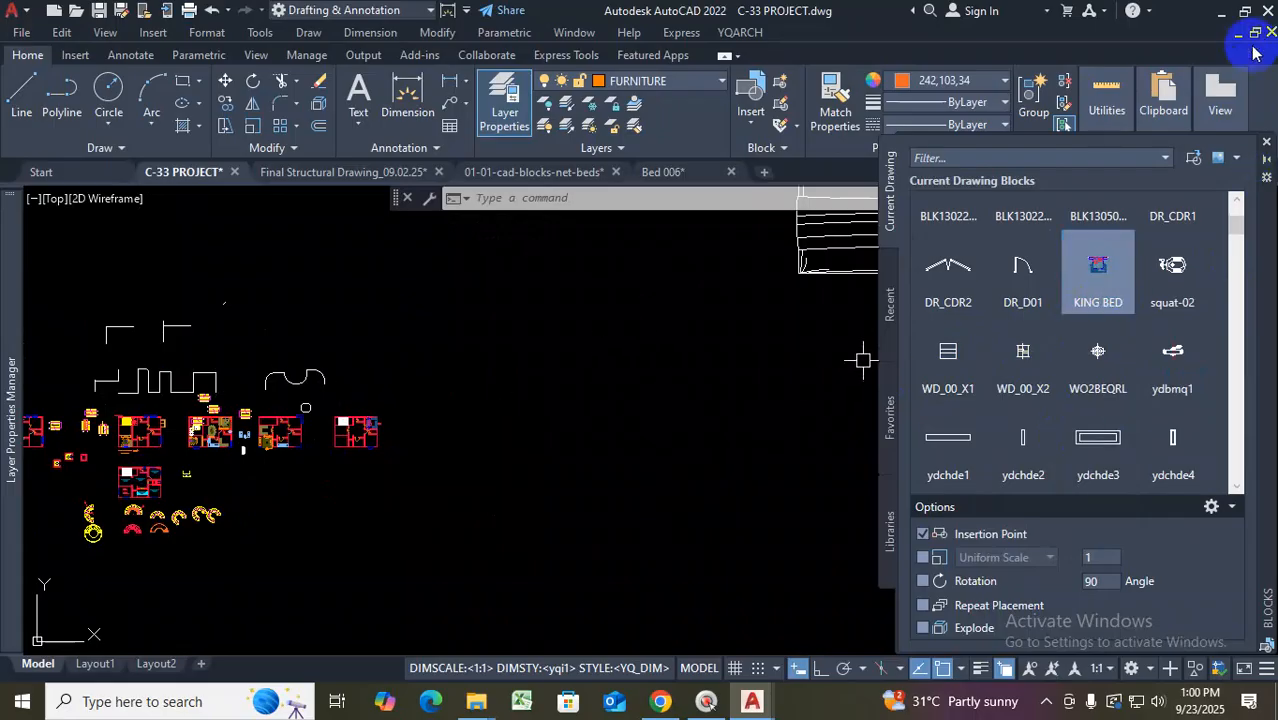
# Quit AutoCAD, saving the changes to C-33 PROJECT.dwg and discarding those in the other open drawings
pyautogui.click(1265, 15)
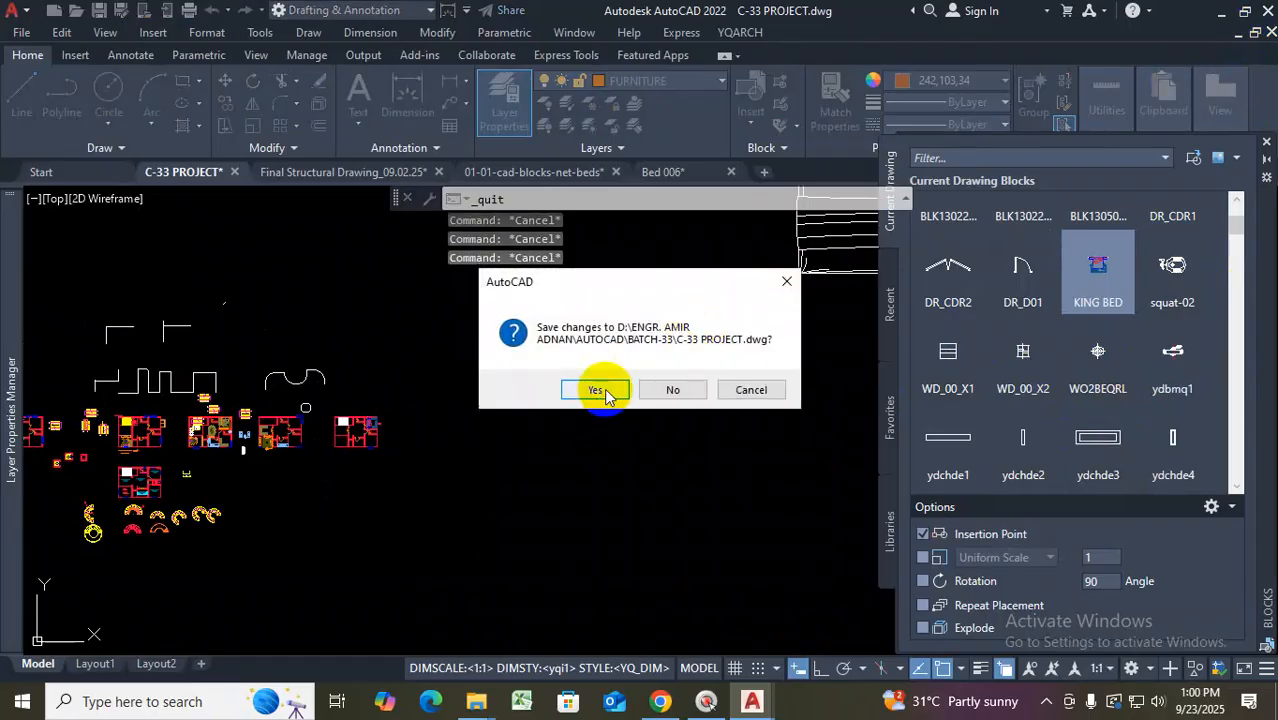
pyautogui.click(604, 391)
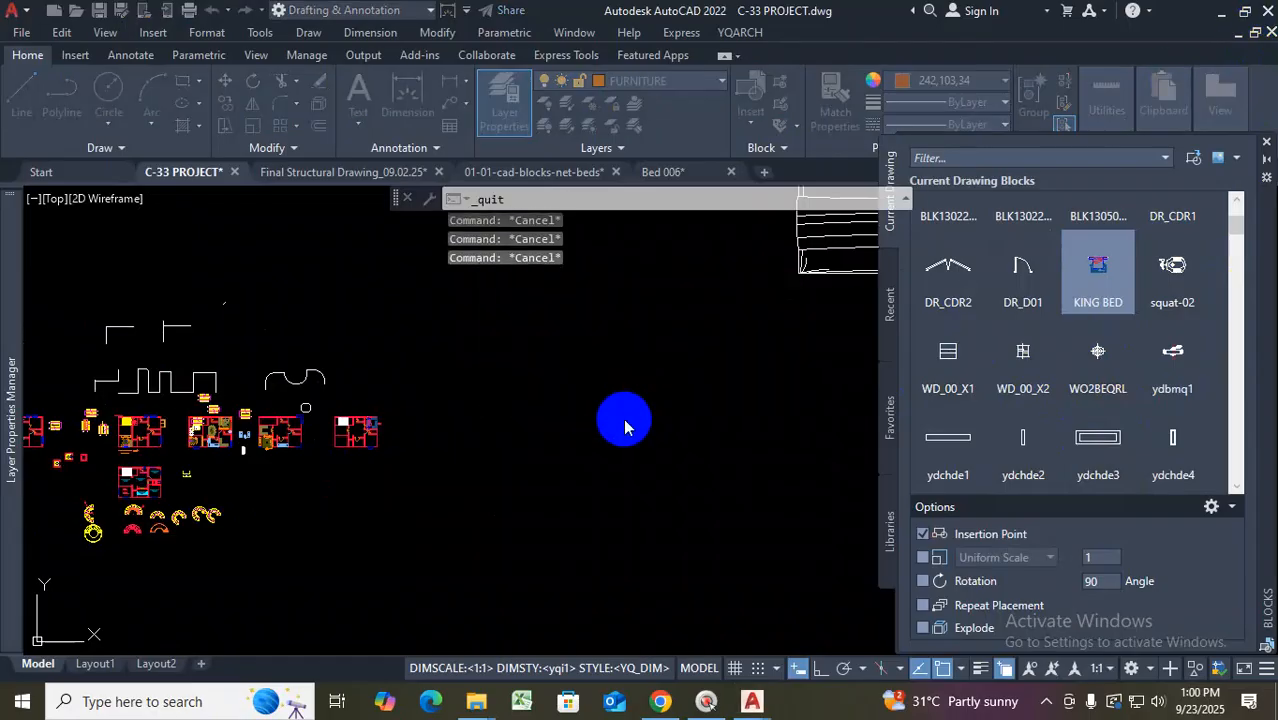
pyautogui.click(699, 391)
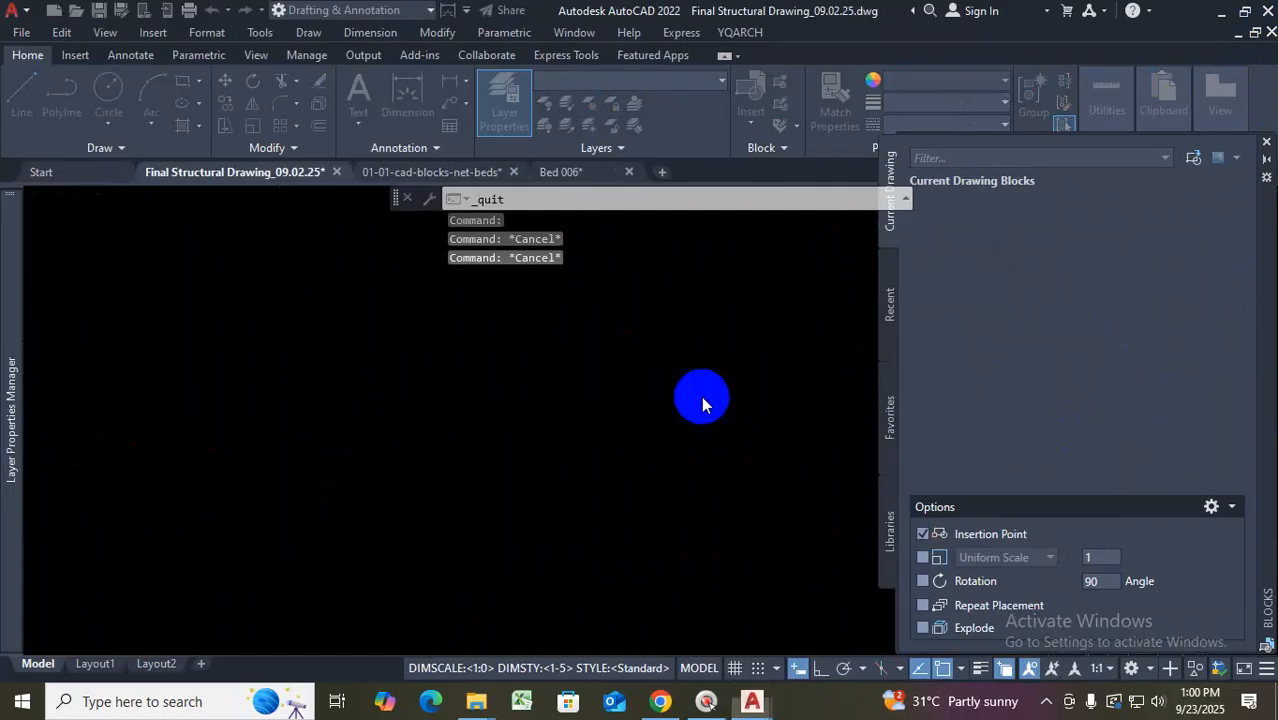
pyautogui.click(696, 392)
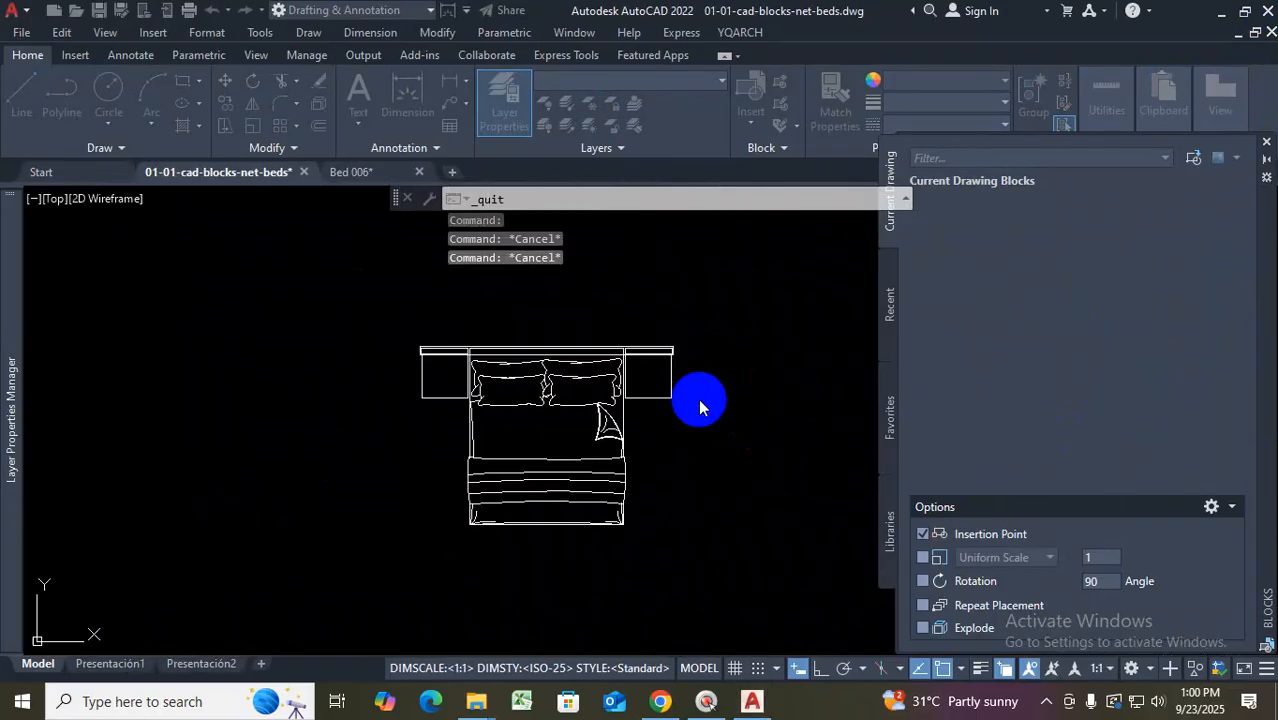
pyautogui.click(705, 393)
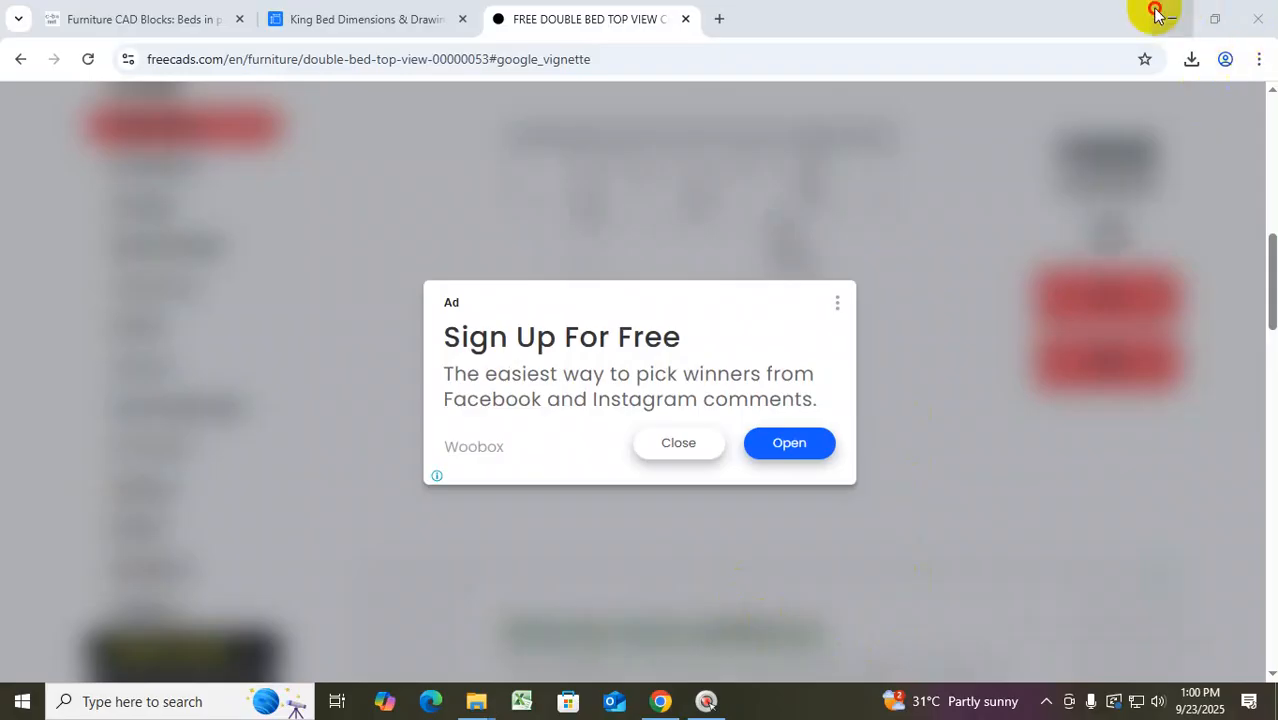
# Clear the browser and file windows from the desktop, relaunch AutoCAD 2022 and reopen C-33 PROJECT.dwg
pyautogui.click(1157, 14)
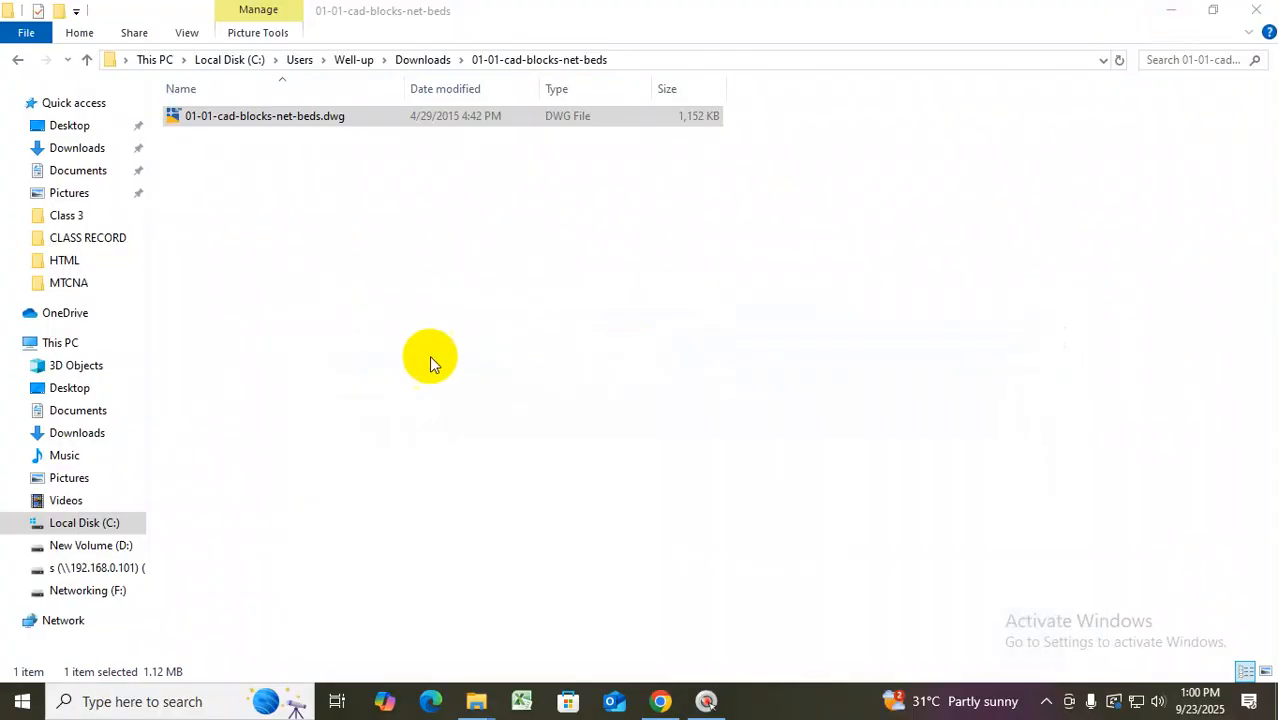
pyautogui.click(1170, 12)
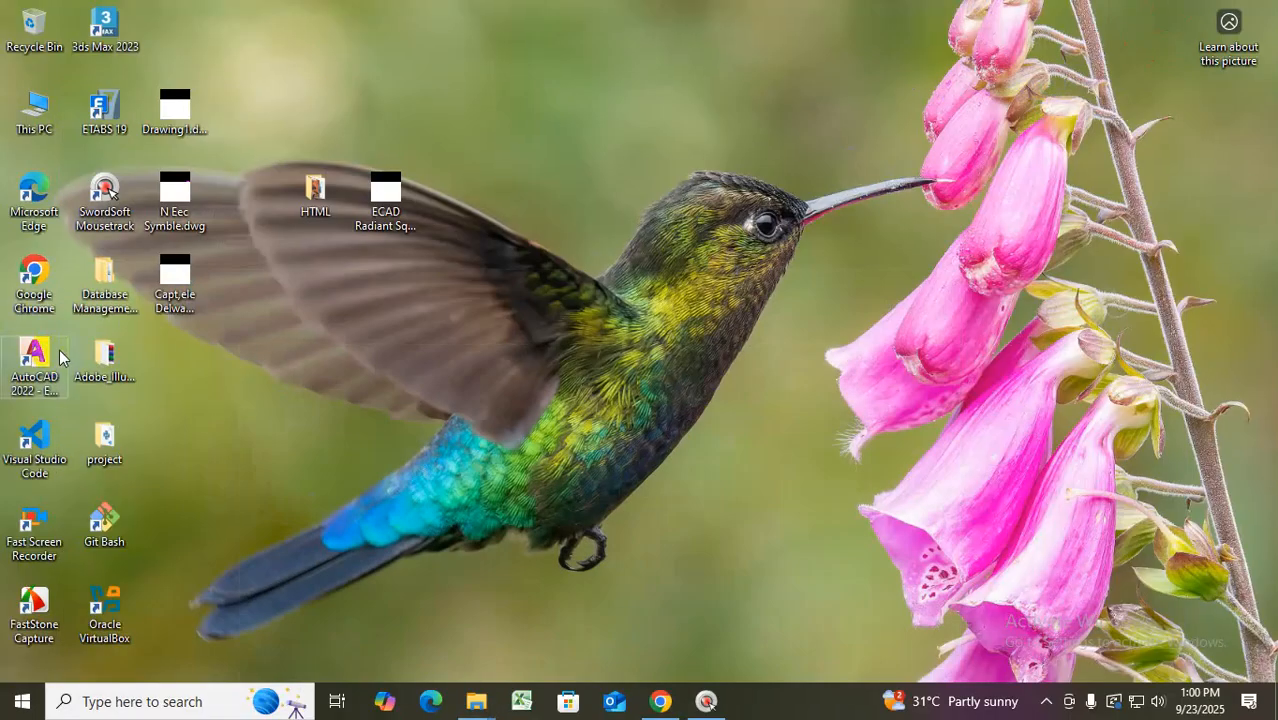
pyautogui.doubleClick(52, 352)
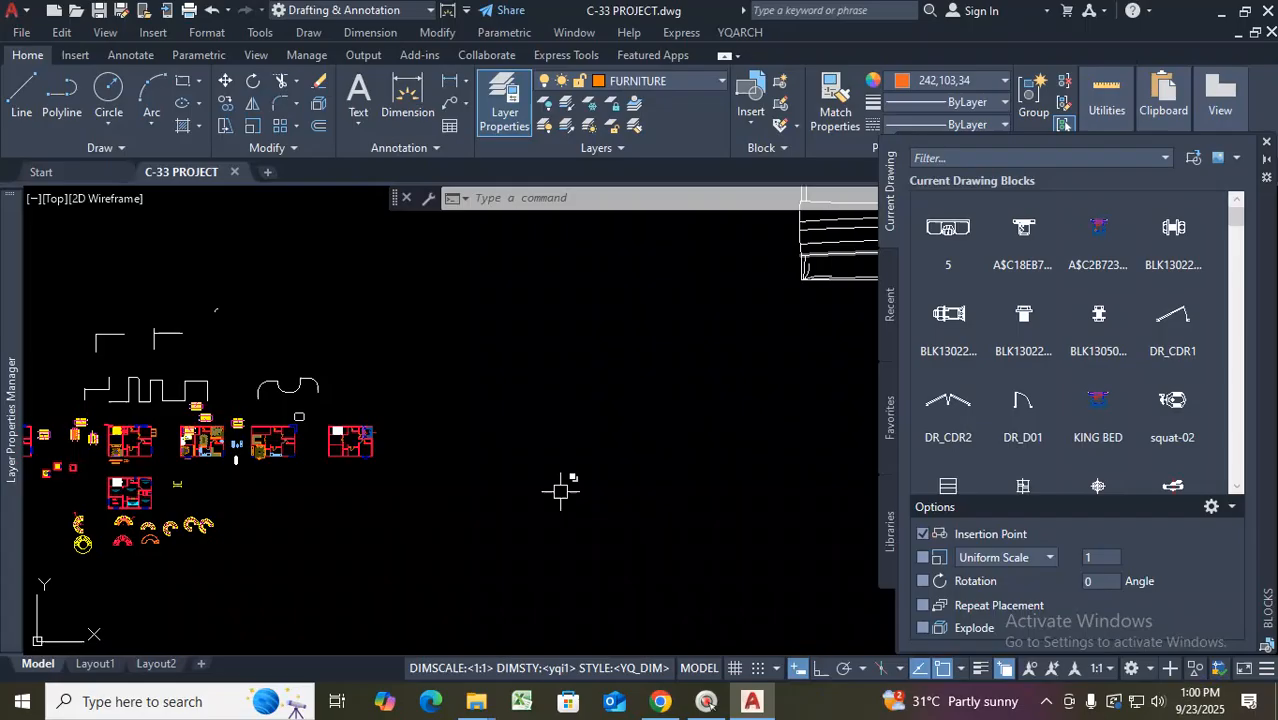
pyautogui.scroll(5, 113, 465)
pyautogui.scroll(-2, 266, 437)
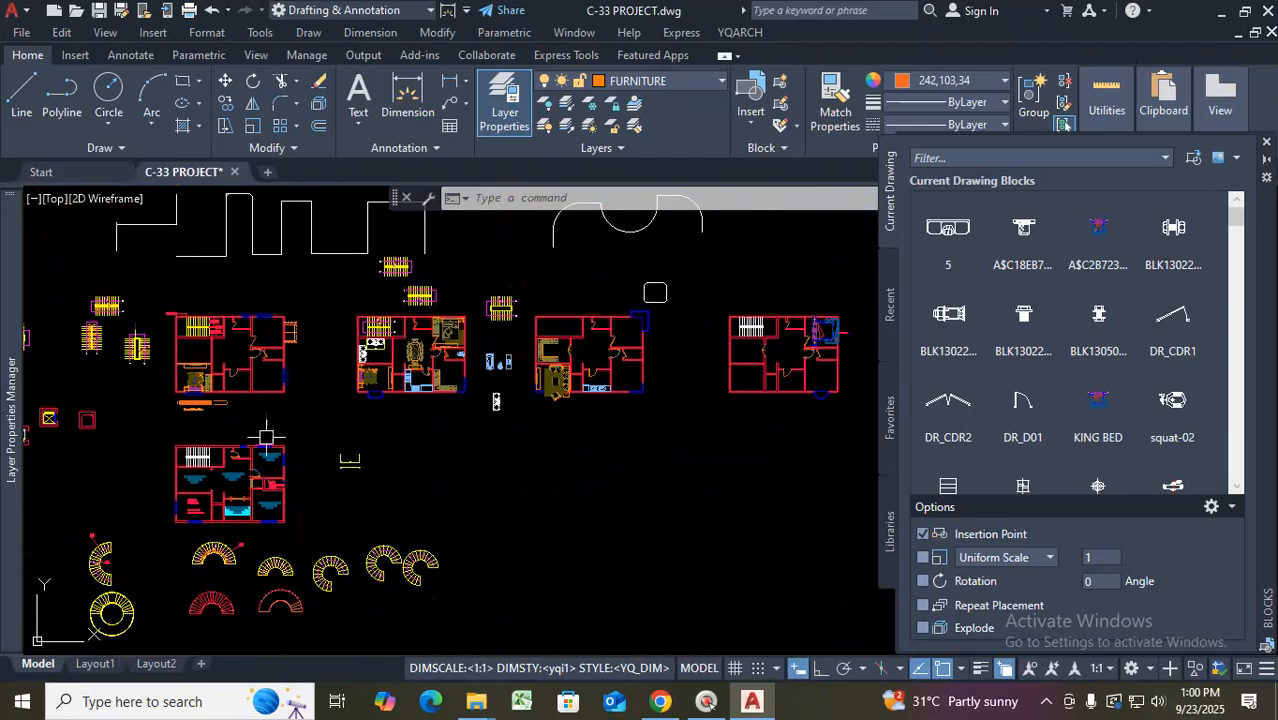
# Create a new blank drawing and close the Blocks palette
pyautogui.click(267, 175)
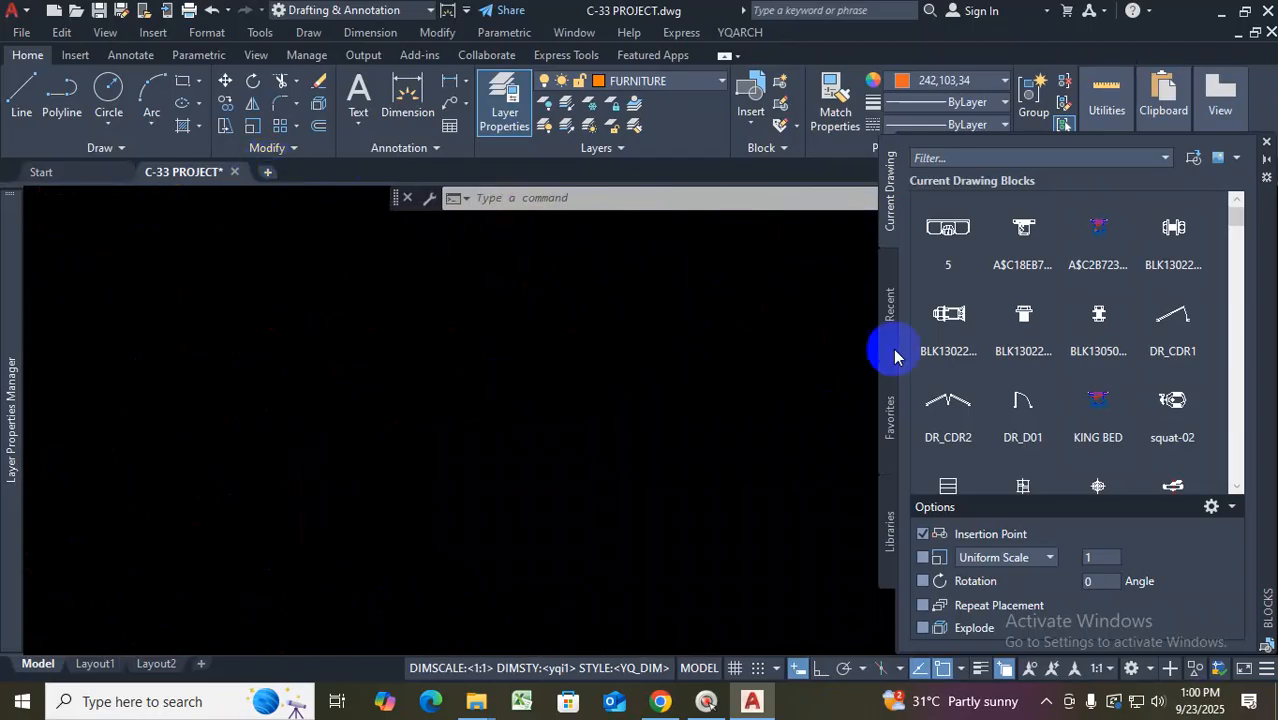
pyautogui.click(1266, 142)
pyautogui.click(386, 172)
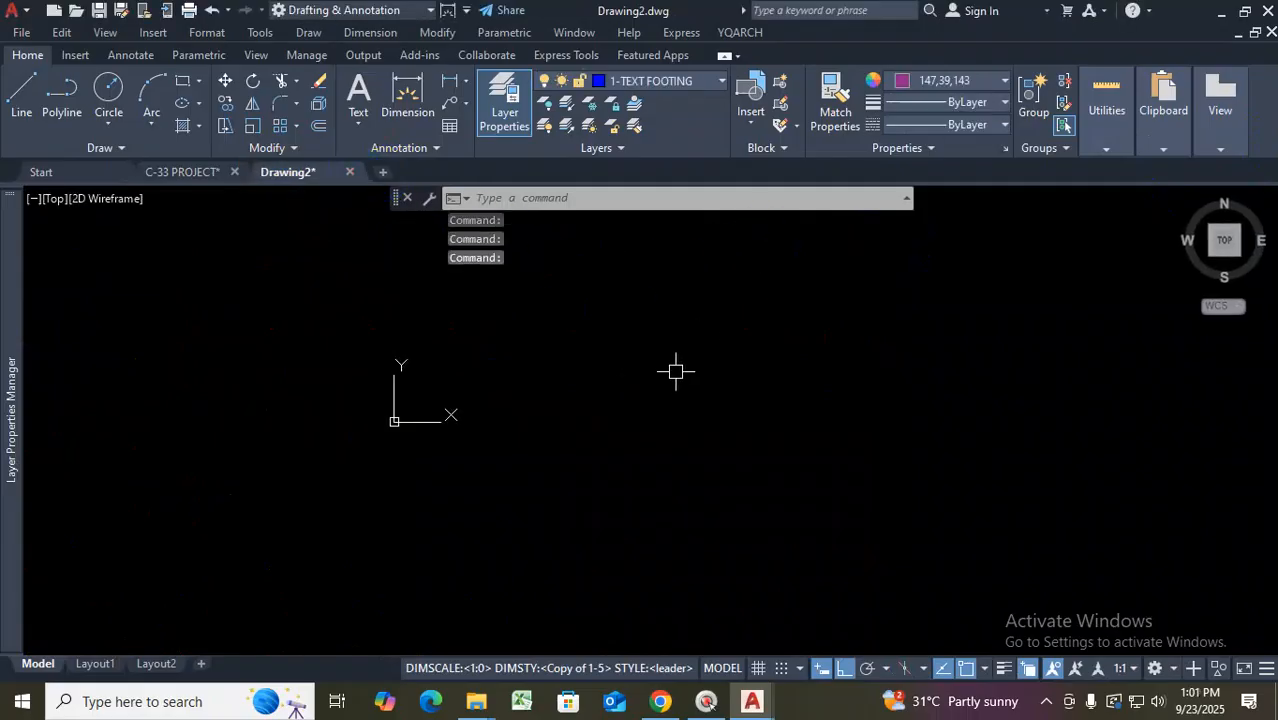
# Start the Insert command and look through the blocks available in the new drawing
pyautogui.write('i')
pyautogui.press('Return')
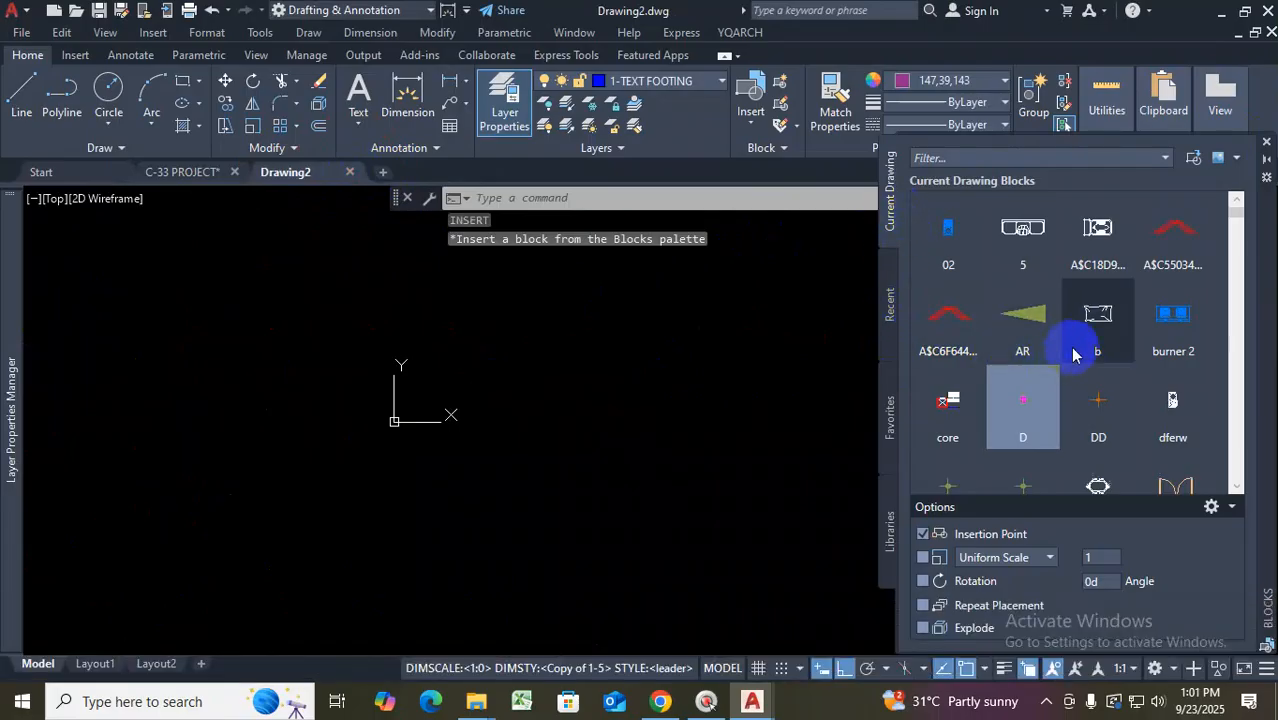
pyautogui.scroll(-5, 1080, 340)
pyautogui.scroll(5, 1092, 384)
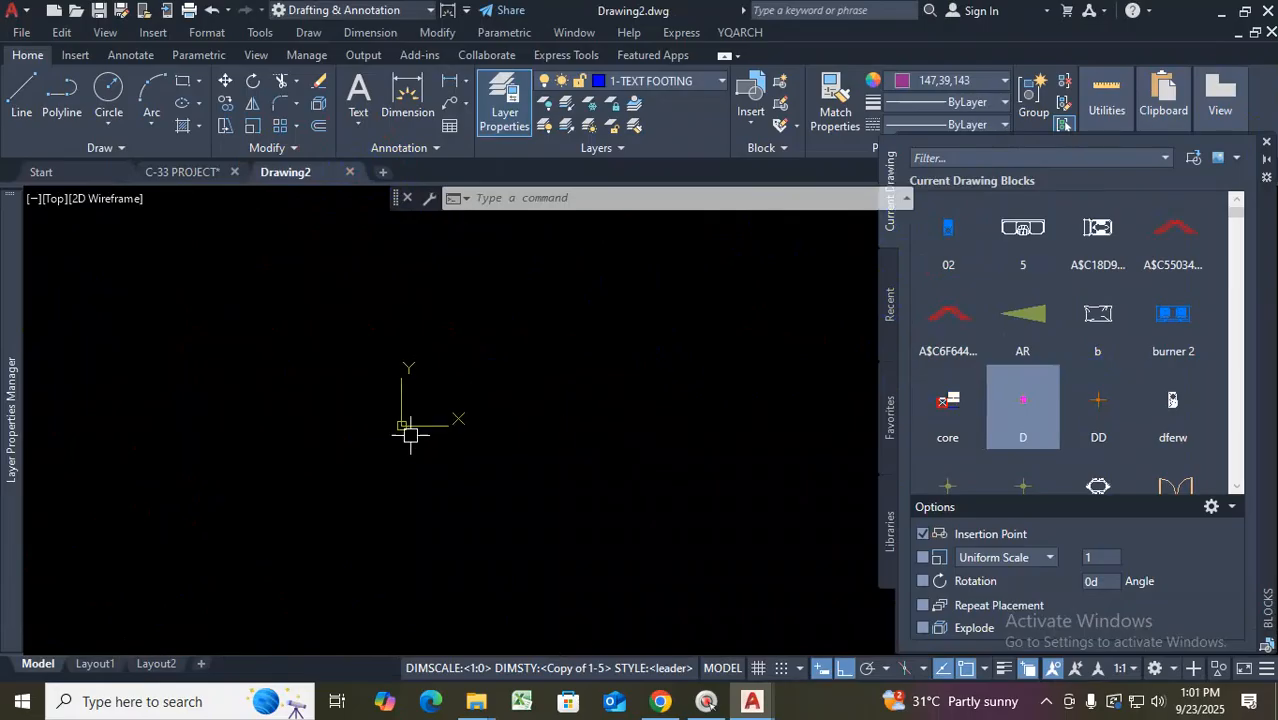
pyautogui.scroll(-5, 396, 446)
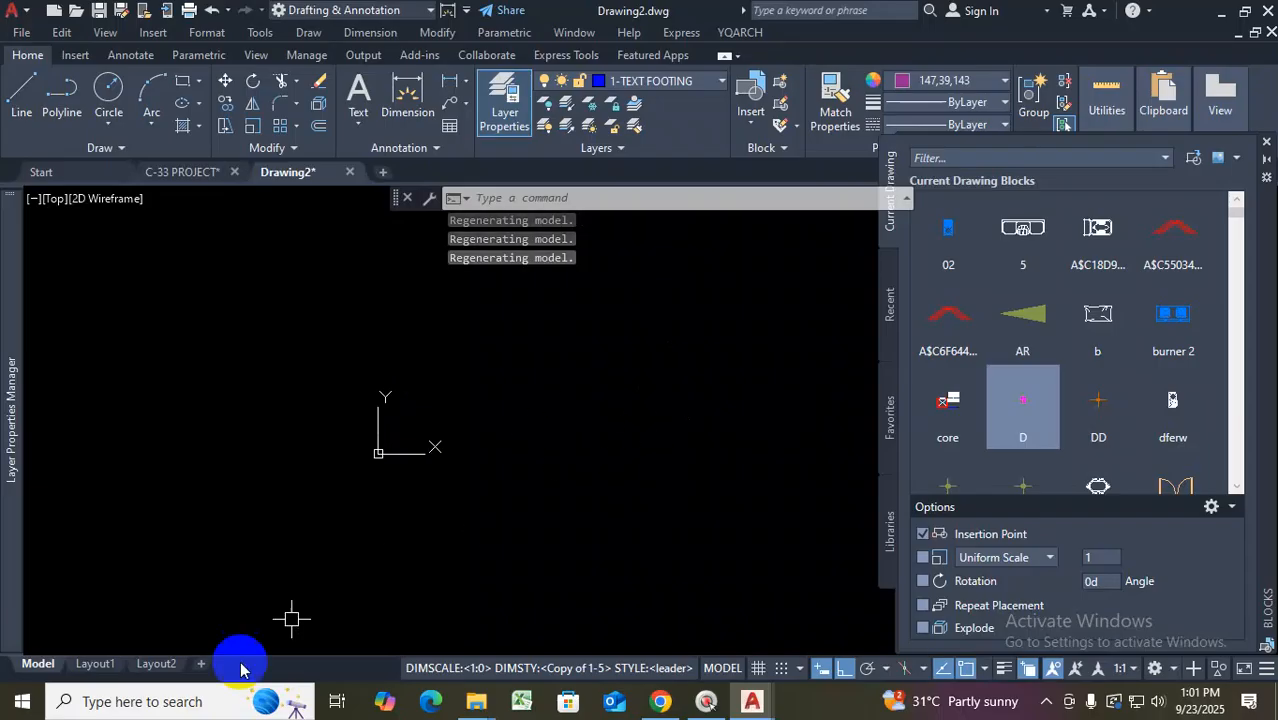
pyautogui.click(157, 662)
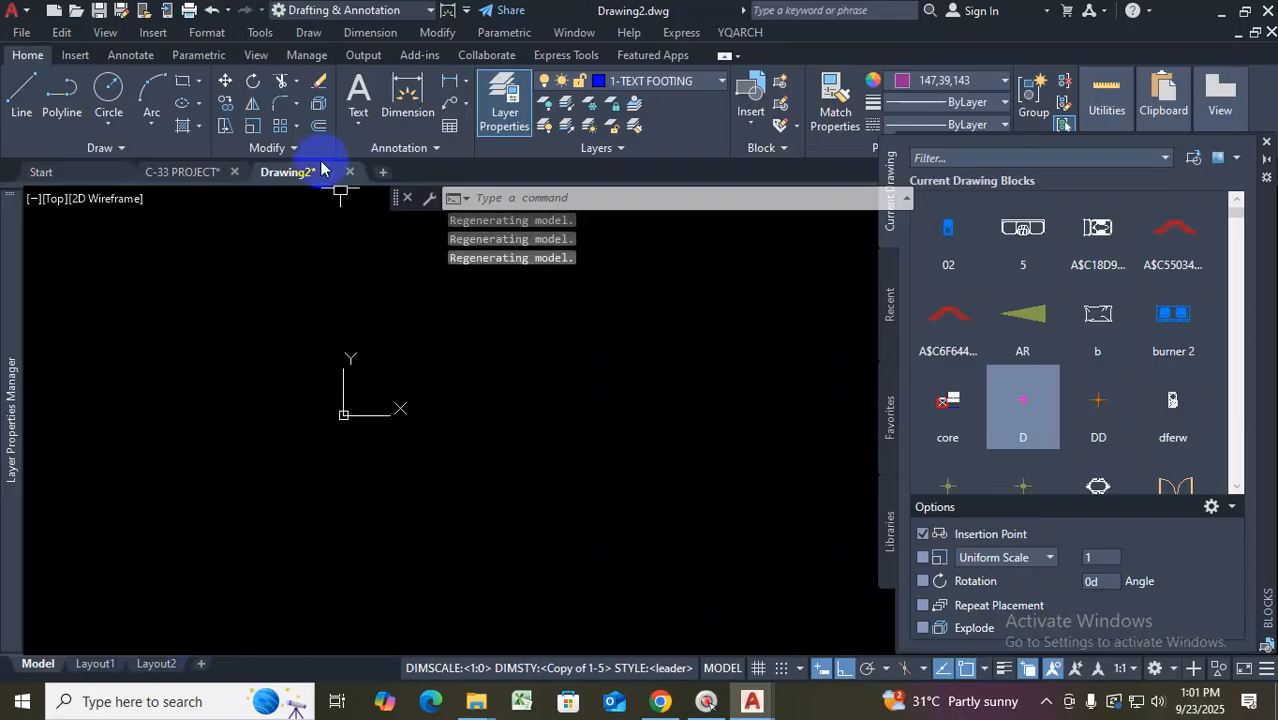
# Create another new drawing, browse its current drawing blocks, and display the recently used blocks
pyautogui.click(384, 176)
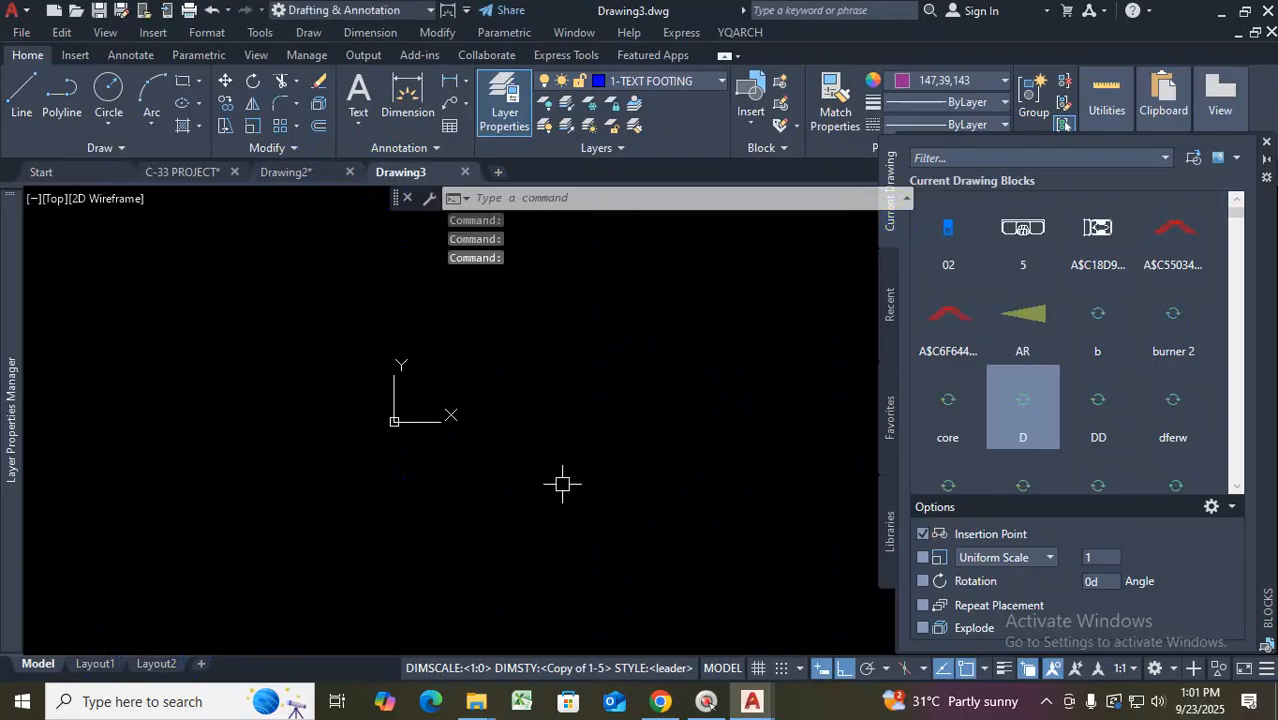
pyautogui.scroll(-2, 1020, 410)
pyautogui.scroll(-5, 1030, 415)
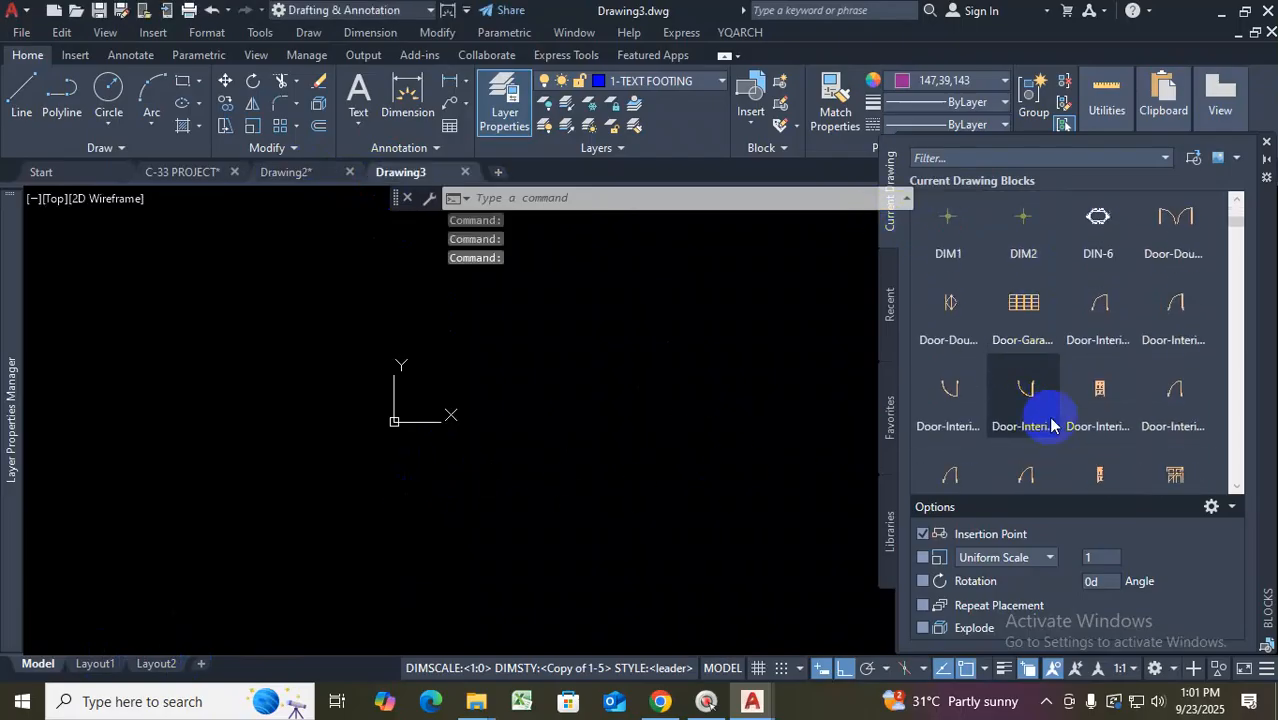
pyautogui.scroll(-4, 1050, 457)
pyautogui.scroll(-5, 1049, 457)
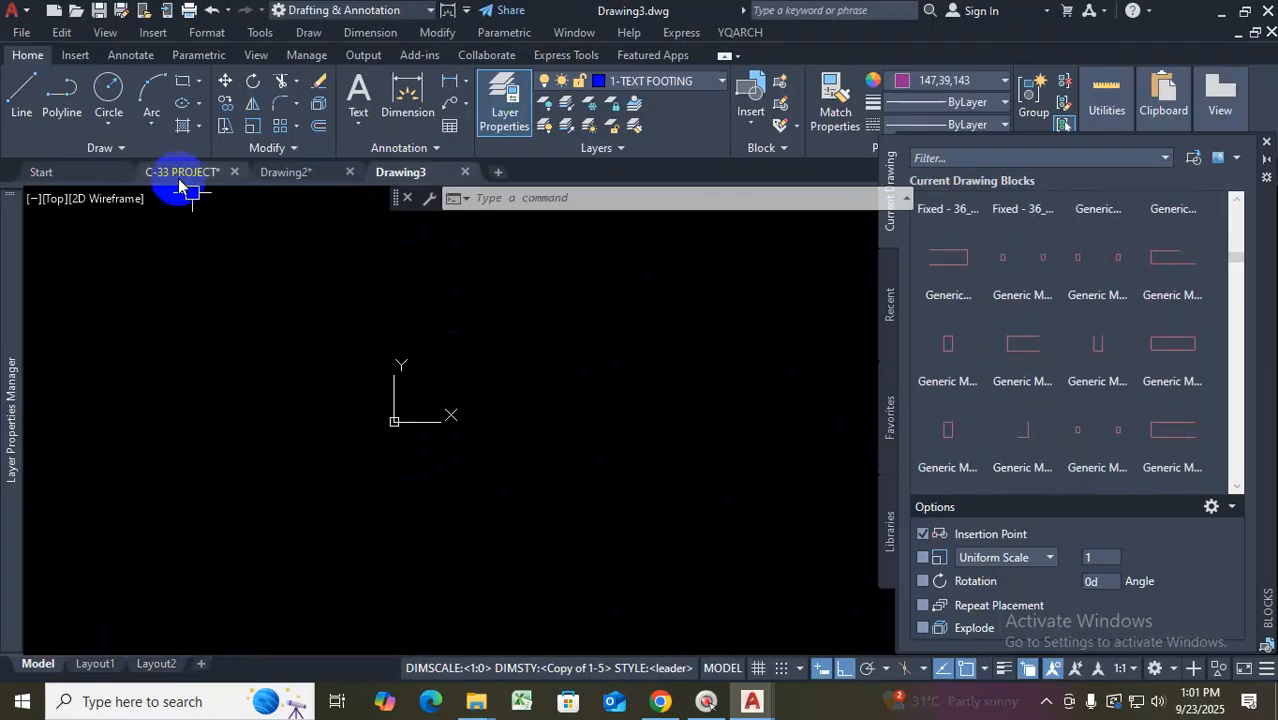
pyautogui.click(890, 302)
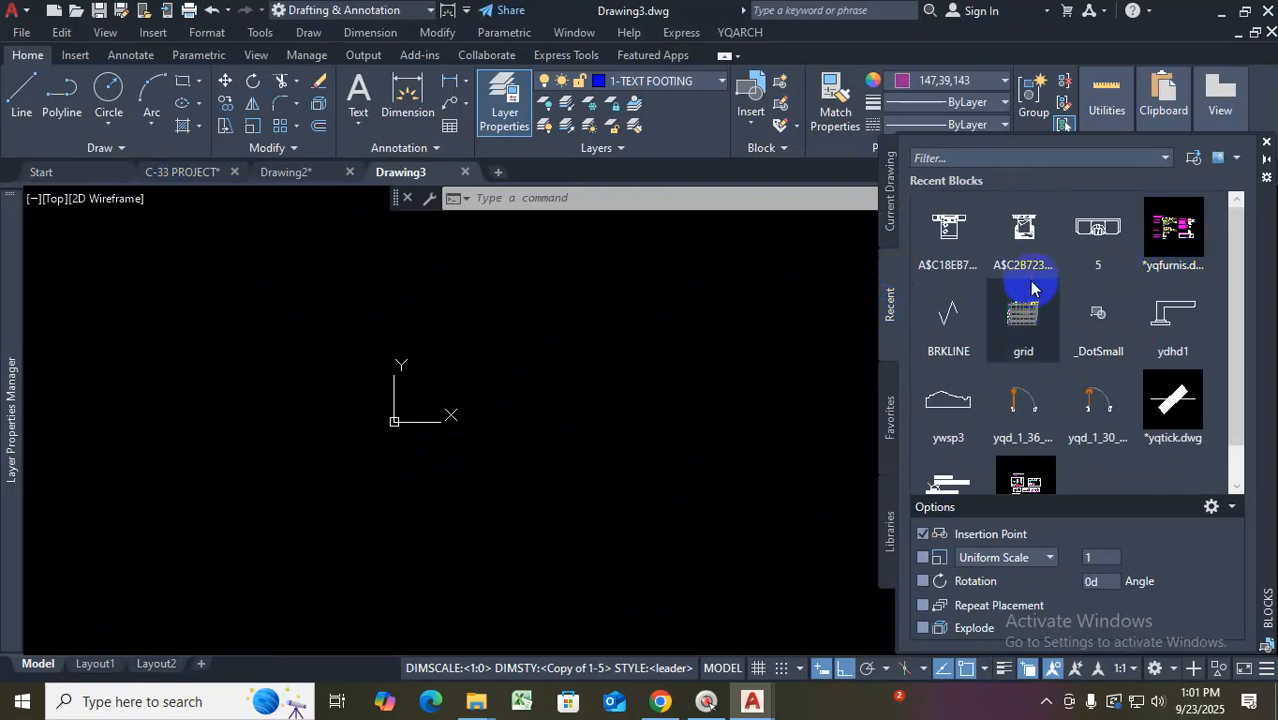
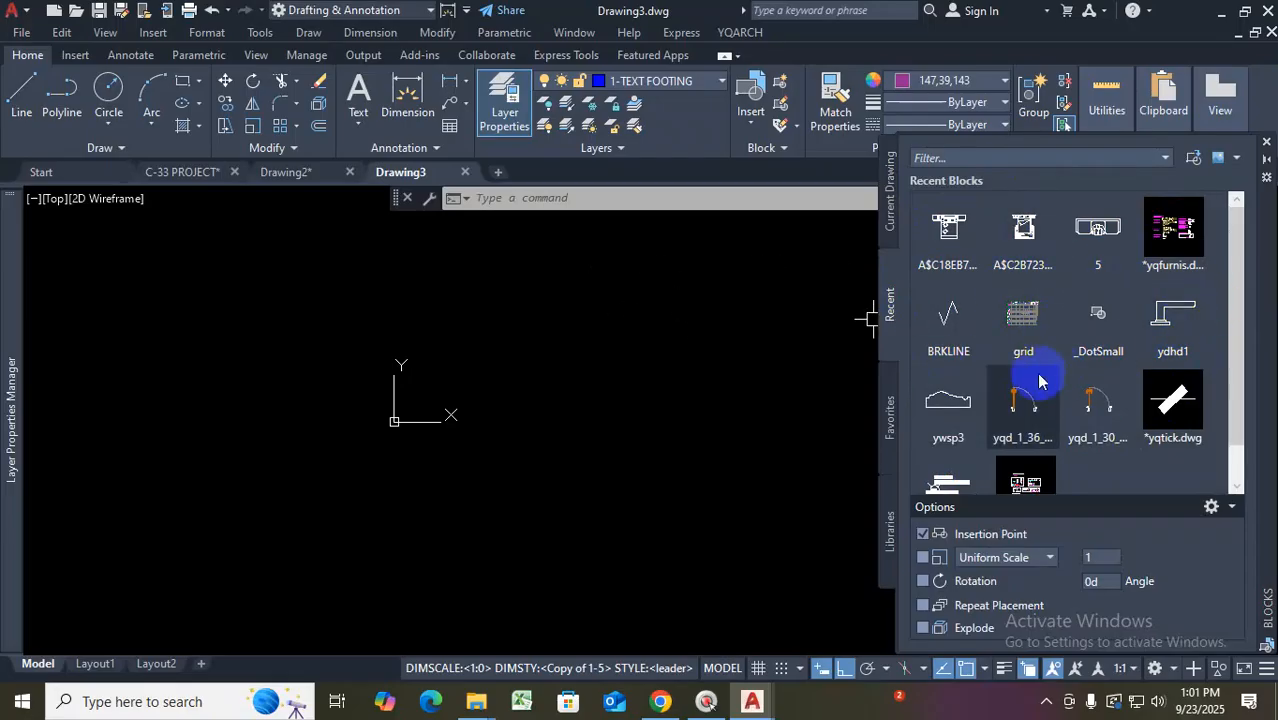
# Return to the C-33 PROJECT drawing after checking the downloaded 01-01-cad-blocks-net-beds.dwg file in its folder
pyautogui.click(190, 172)
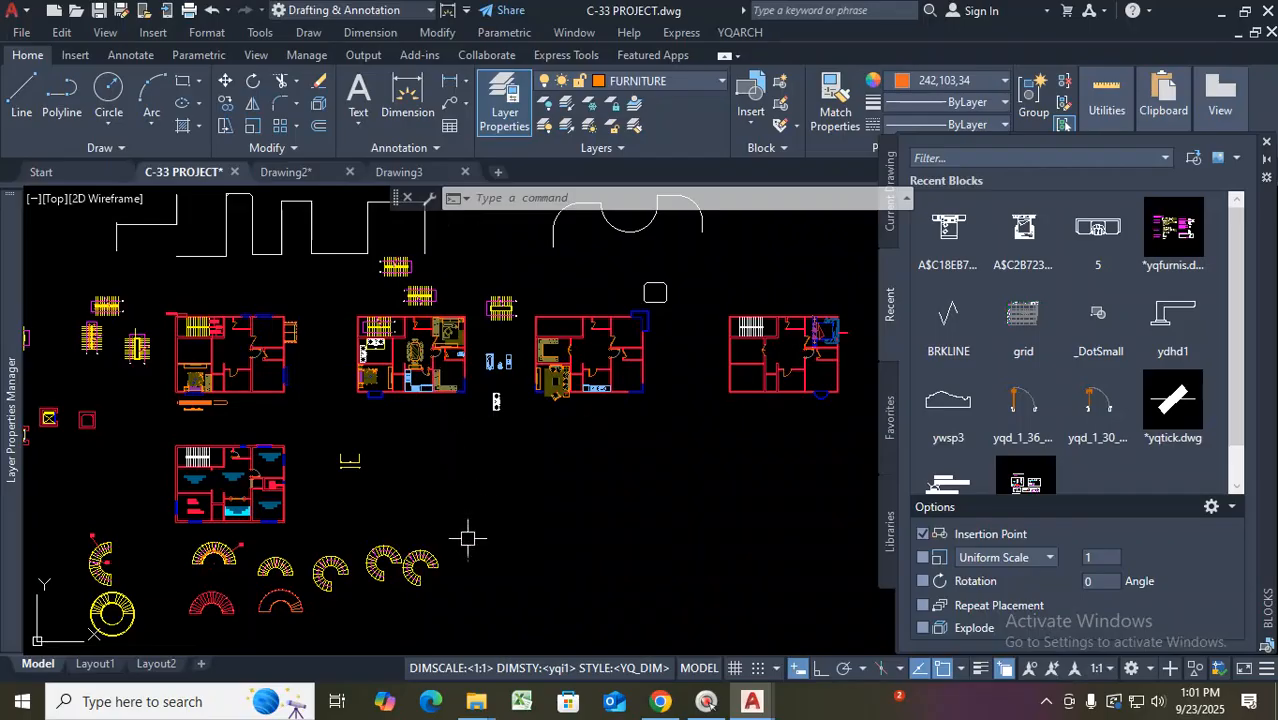
pyautogui.click(480, 705)
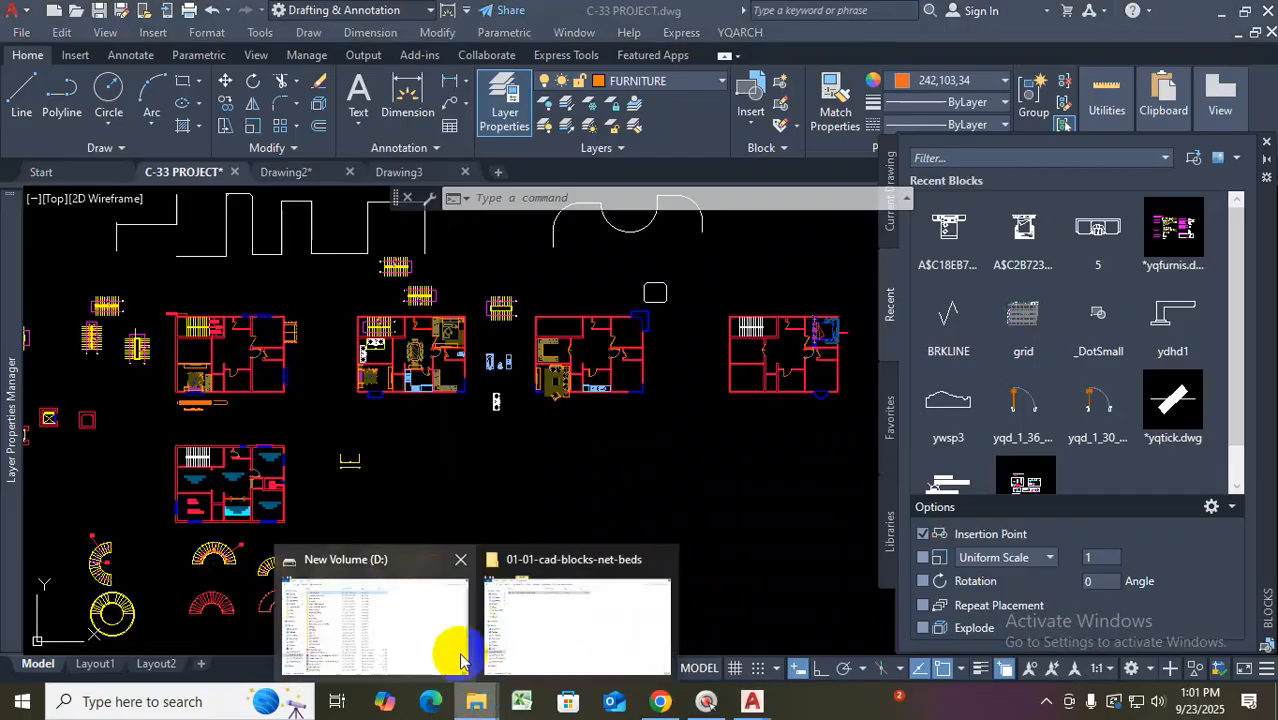
pyautogui.click(532, 612)
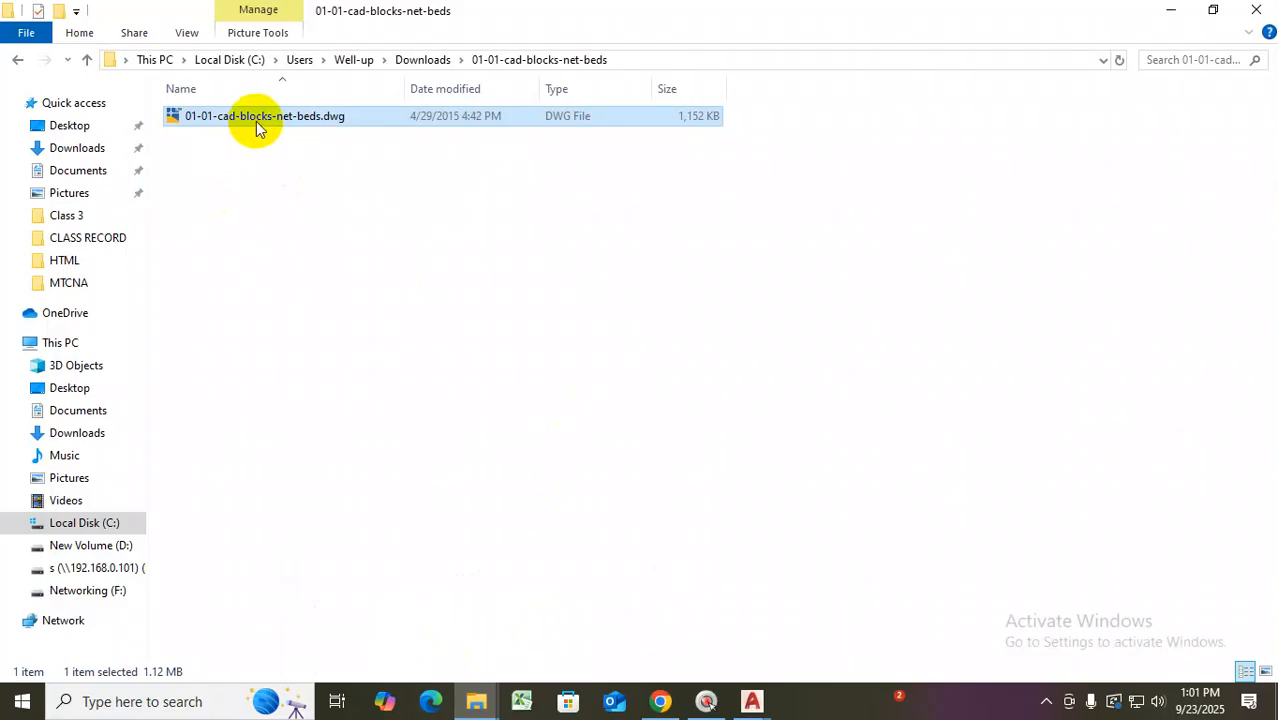
pyautogui.click(1173, 10)
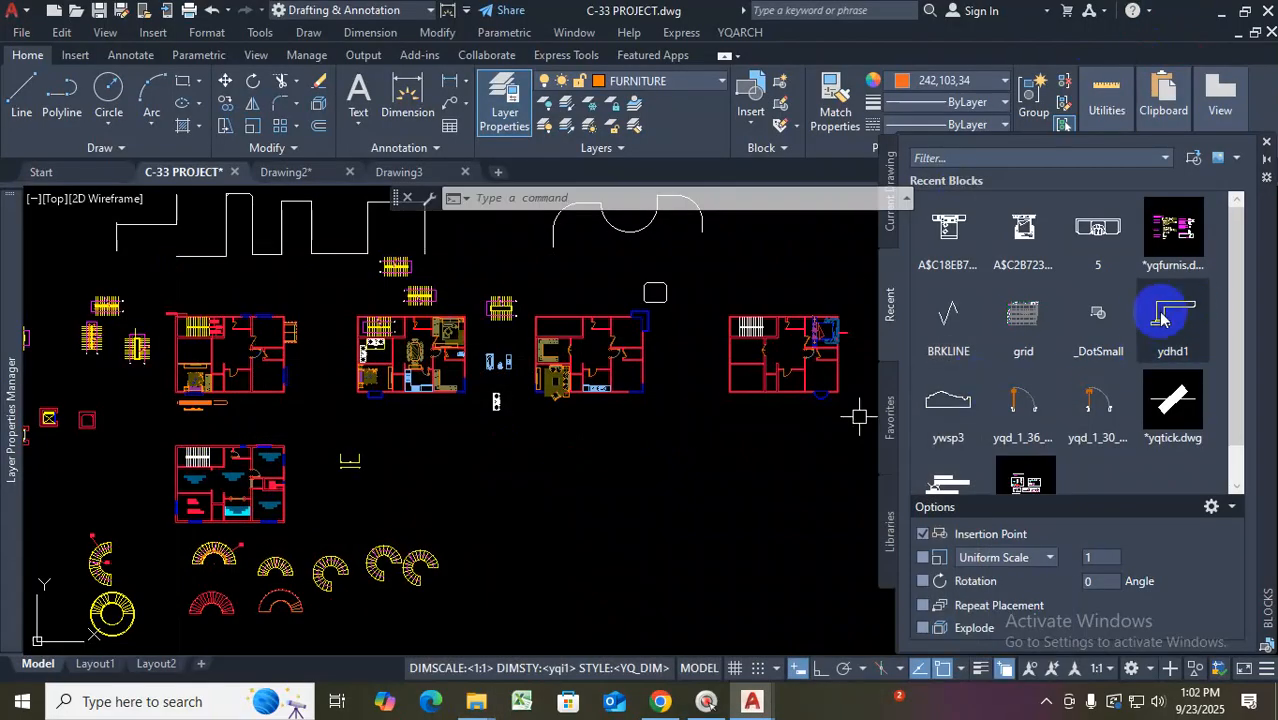
# Insert the KING BED block from the current drawing's blocks into the upper-right bedroom of the upper row's third floor plan
pyautogui.click(1097, 340)
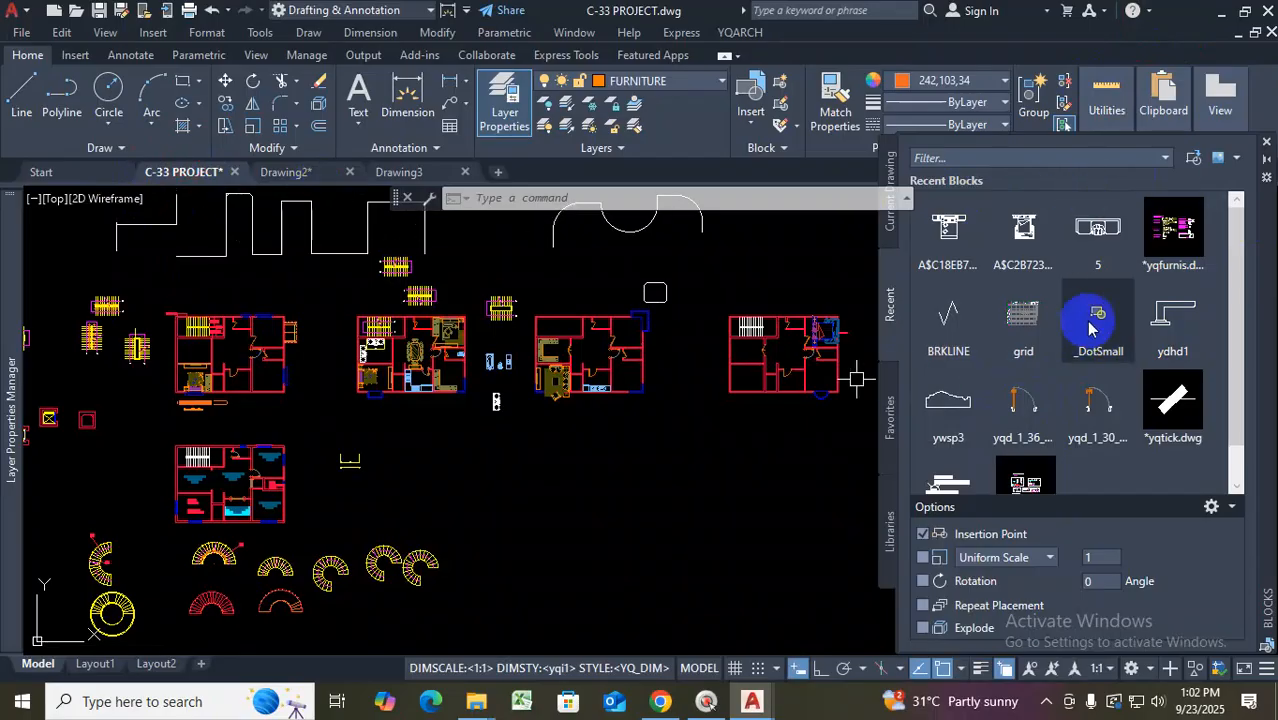
pyautogui.click(897, 242)
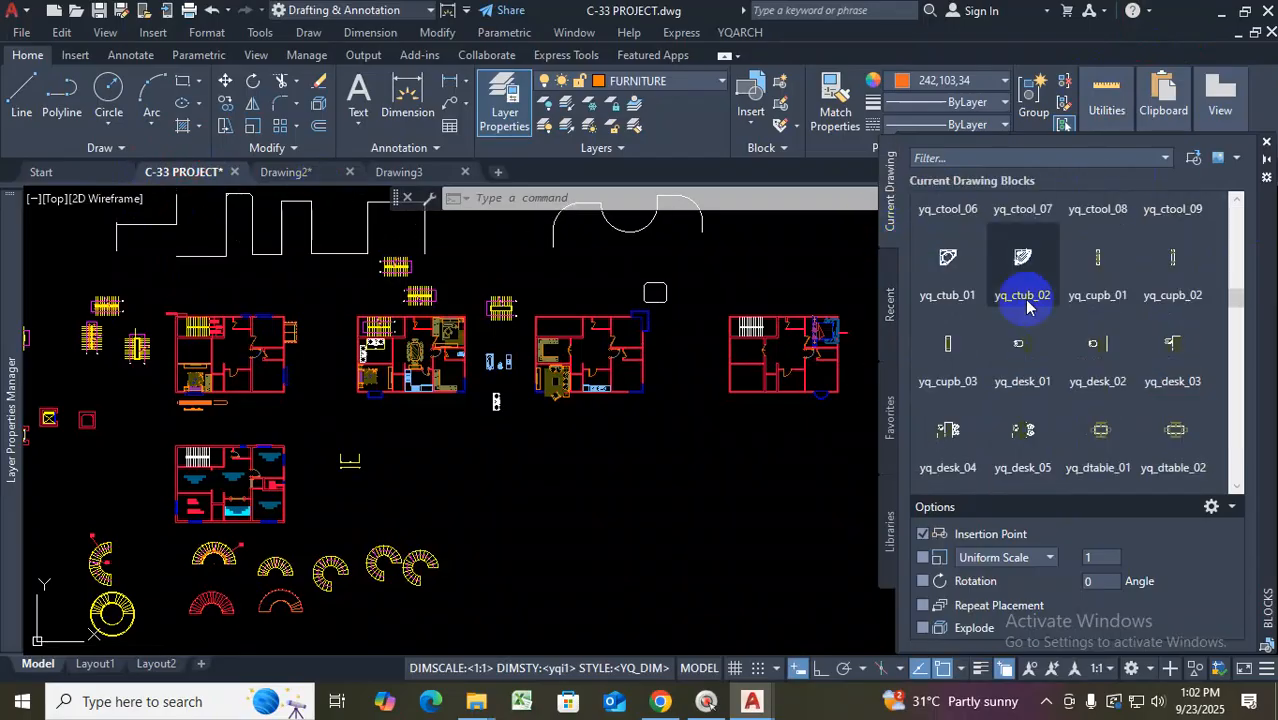
pyautogui.scroll(-3, 1129, 320)
pyautogui.scroll(8, 1131, 330)
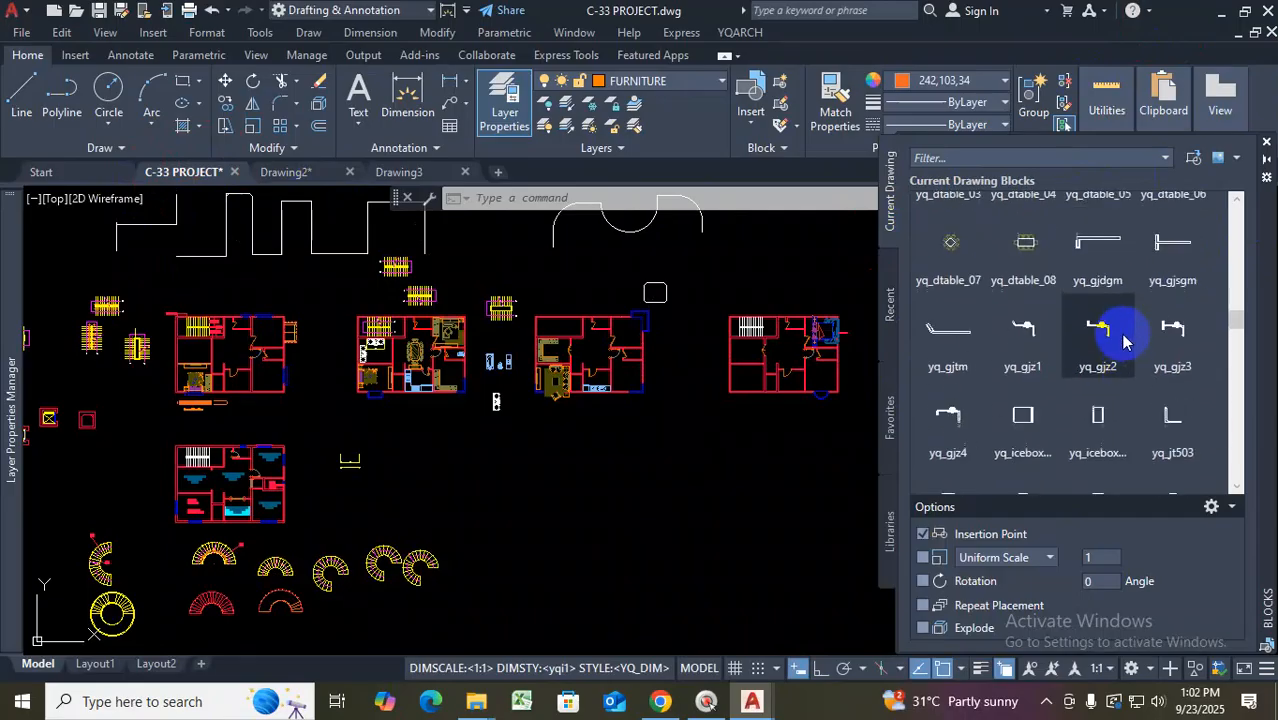
pyautogui.scroll(6, 1115, 390)
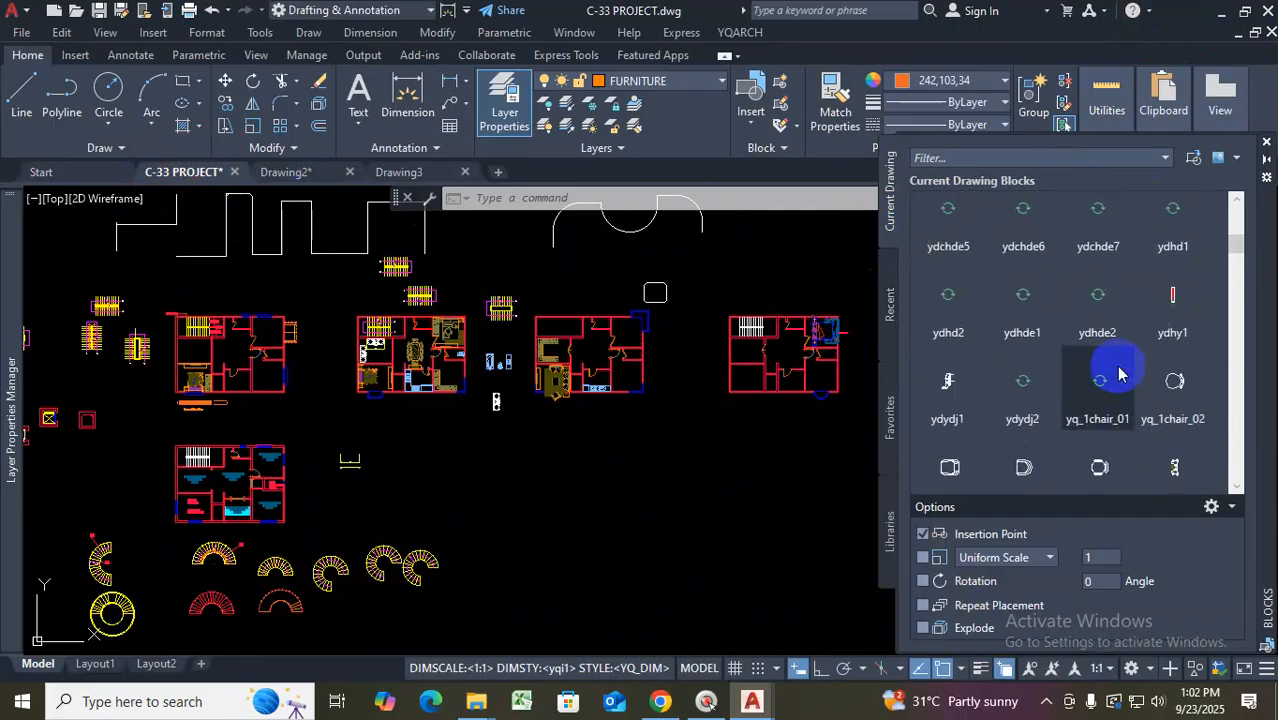
pyautogui.click(1106, 412)
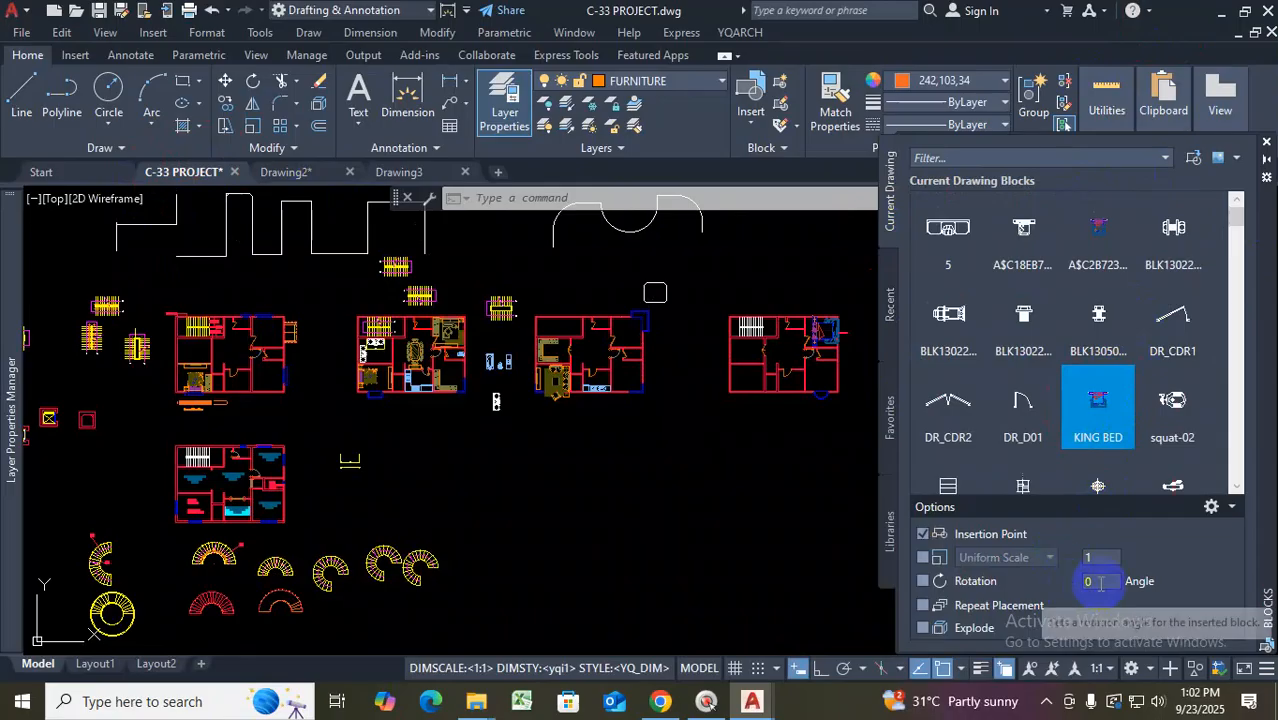
pyautogui.click(1098, 410)
pyautogui.scroll(8, 634, 391)
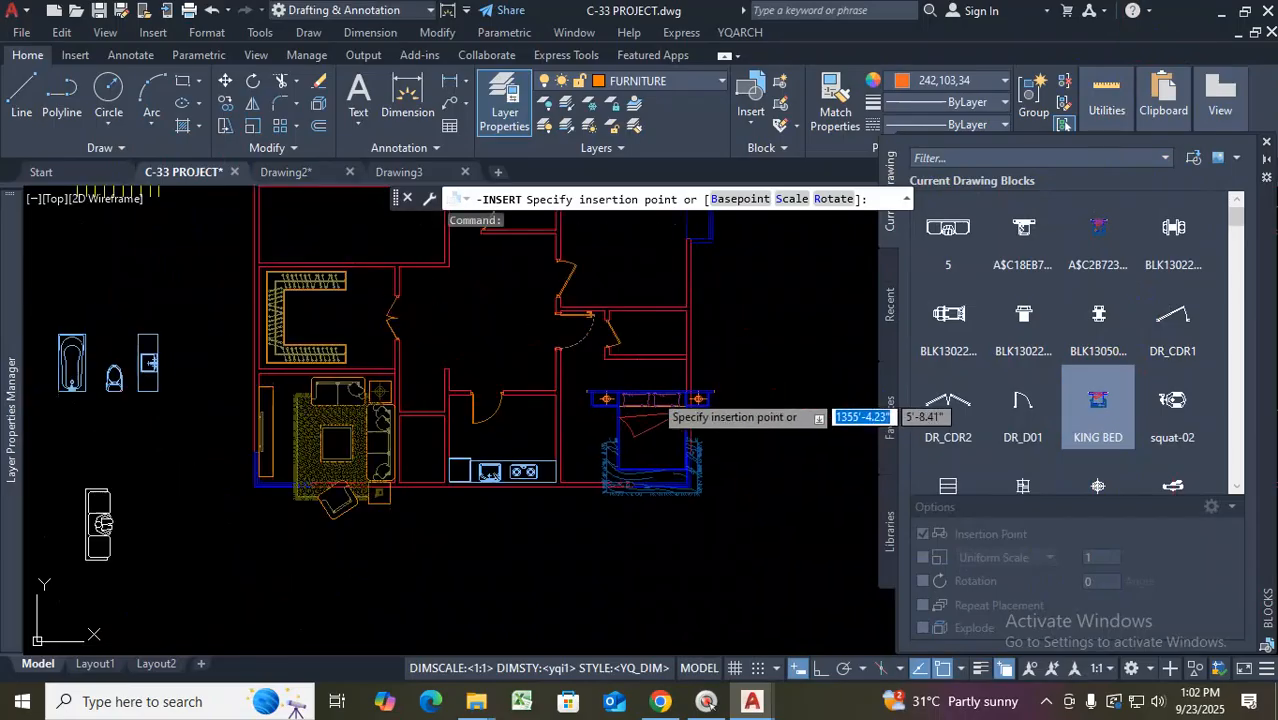
pyautogui.scroll(-4, 648, 394)
pyautogui.scroll(4, 624, 303)
pyautogui.scroll(2, 638, 248)
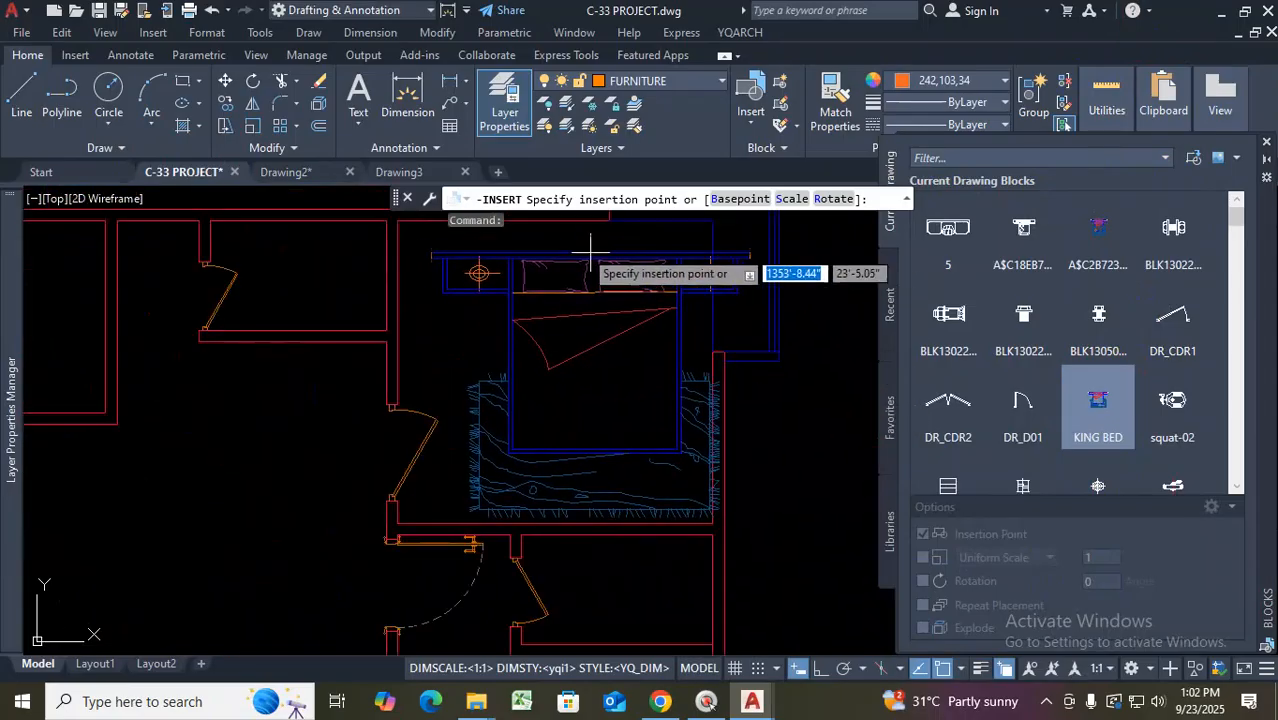
pyautogui.click(555, 245)
# Examine how the inserted king bed fits against the bedroom's walls and door
pyautogui.scroll(2, 560, 250)
pyautogui.scroll(-5, 630, 300)
pyautogui.scroll(6, 638, 299)
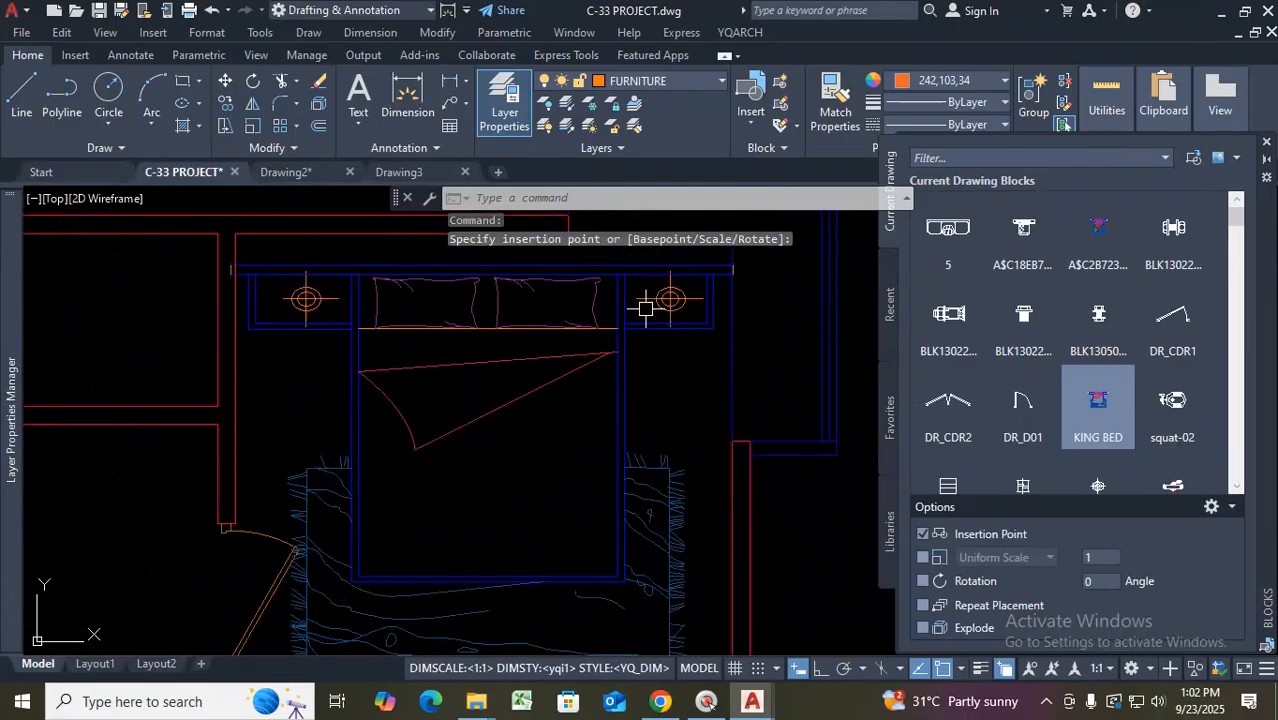
pyautogui.scroll(-2, 621, 345)
pyautogui.scroll(2, 650, 317)
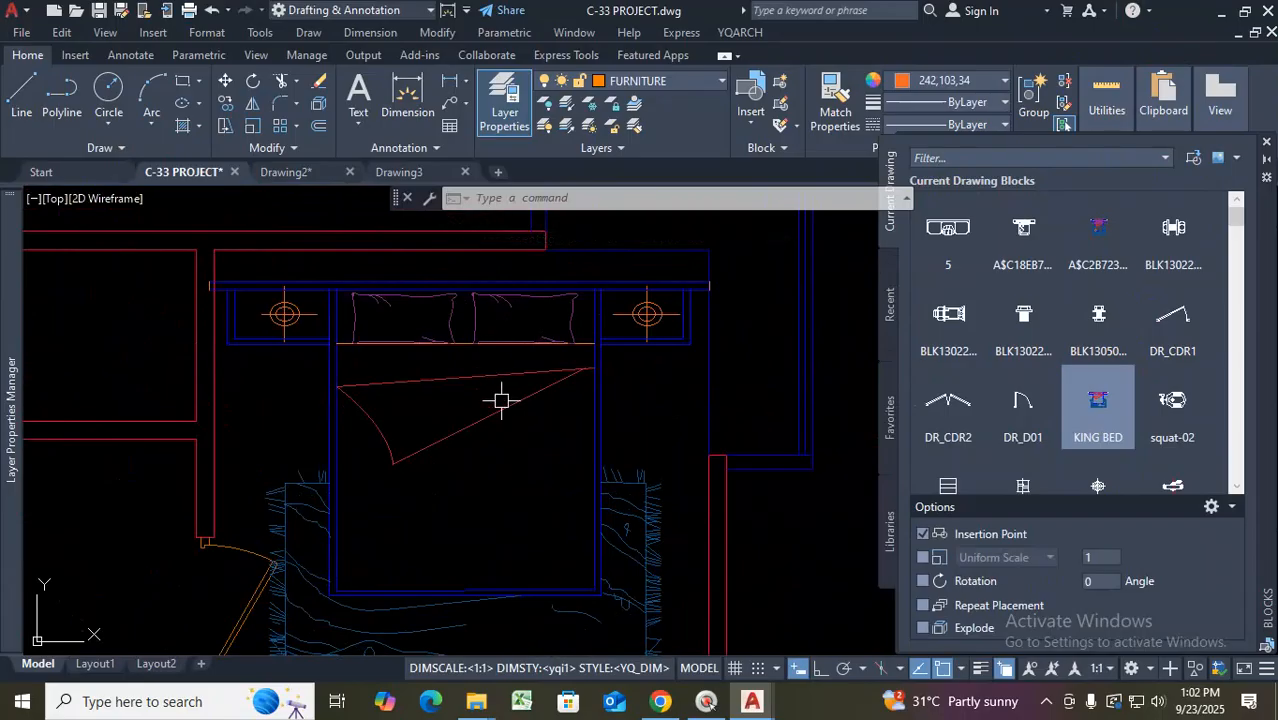
pyautogui.scroll(-5, 470, 390)
pyautogui.scroll(5, 470, 390)
pyautogui.scroll(-8, 466, 398)
pyautogui.scroll(10, 389, 393)
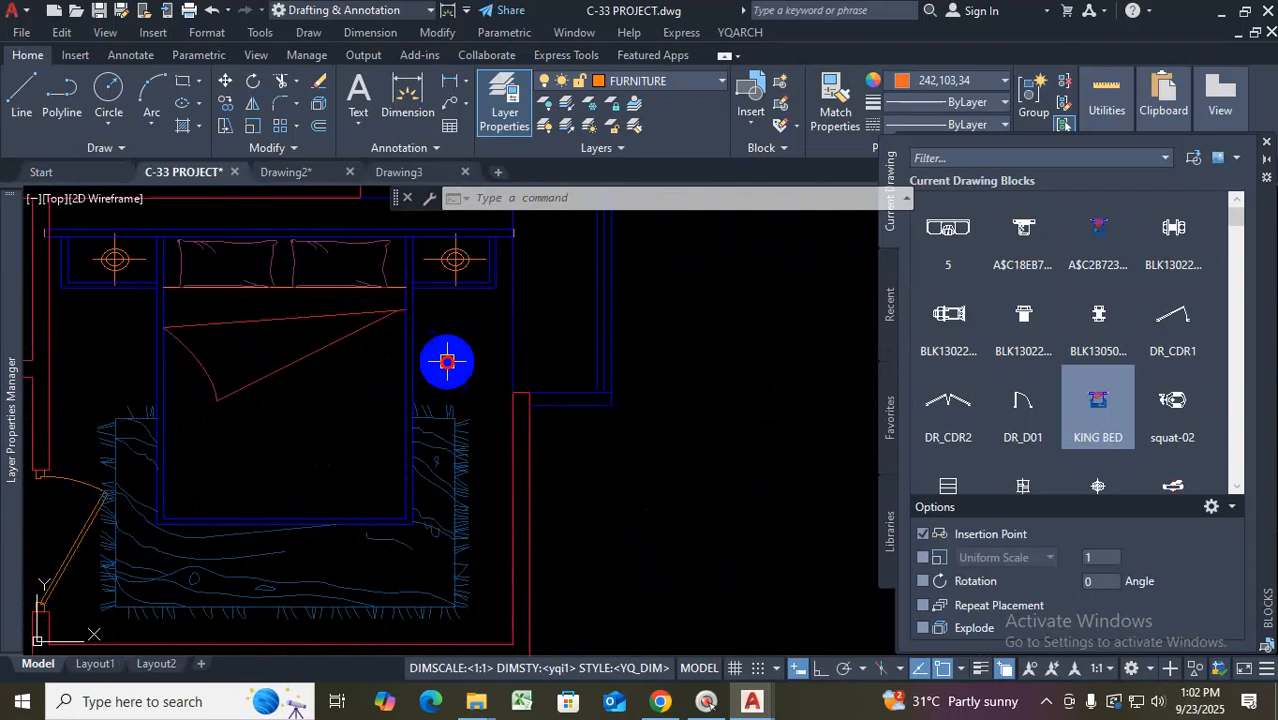
# Copy the inserted king bed to the empty area above and between the third and fourth floor plans
pyautogui.click(447, 361)
pyautogui.click(329, 363)
pyautogui.write('co')
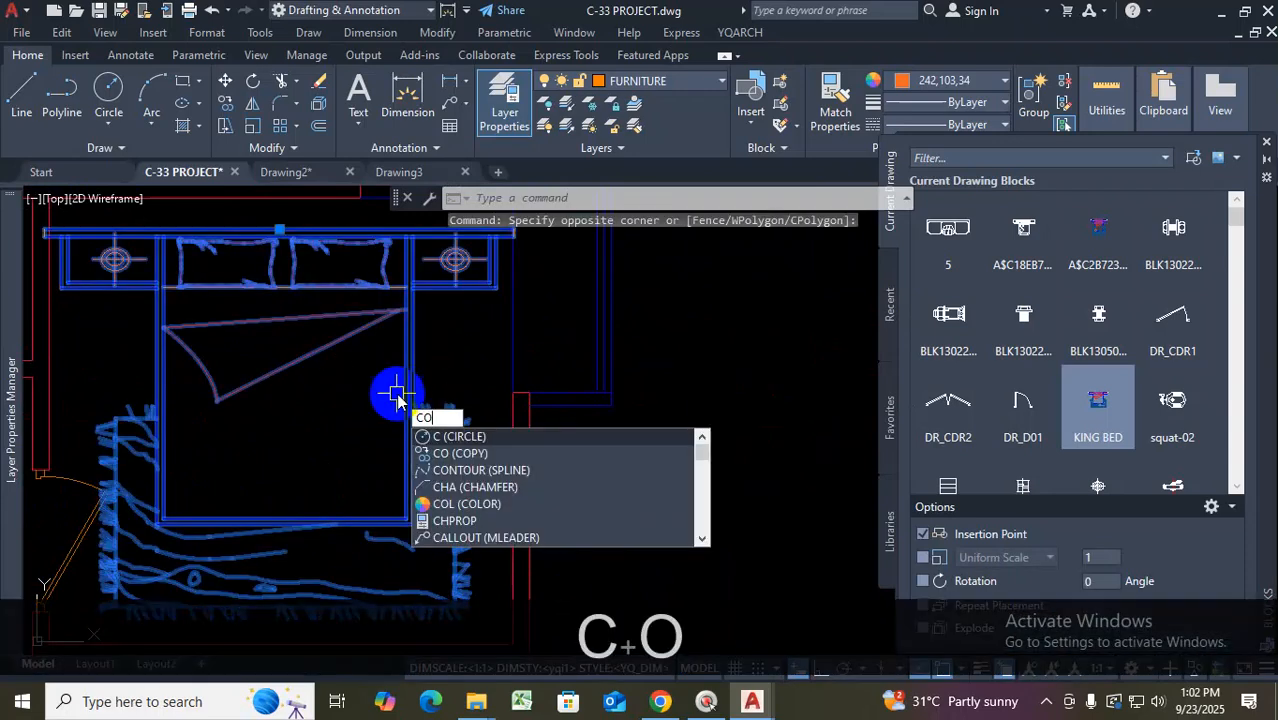
pyautogui.press('Return')
pyautogui.click(395, 390)
pyautogui.scroll(-8, 402, 390)
pyautogui.scroll(4, 473, 368)
pyautogui.click(410, 379)
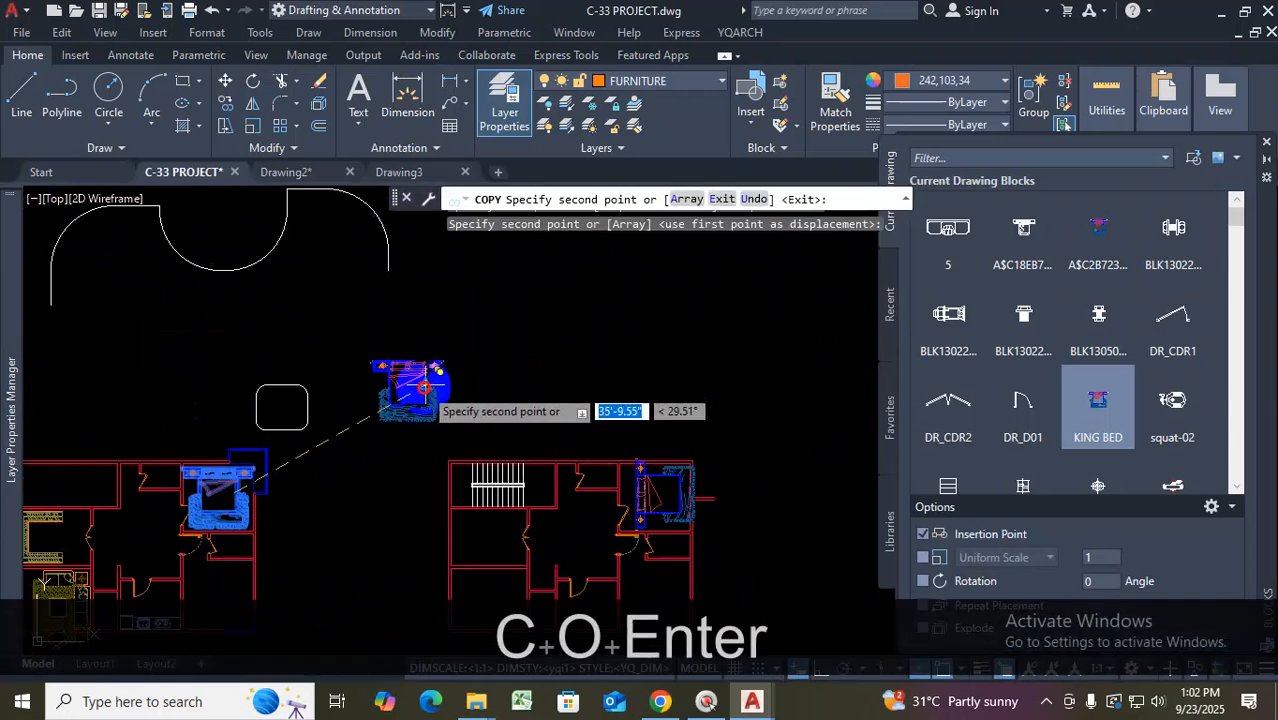
pyautogui.press('Escape')
# Scale the copied bed with SCX from its headboard's middle, using the inner bed width as X reference, new length 5', Y and Z factors 1
pyautogui.scroll(6, 448, 380)
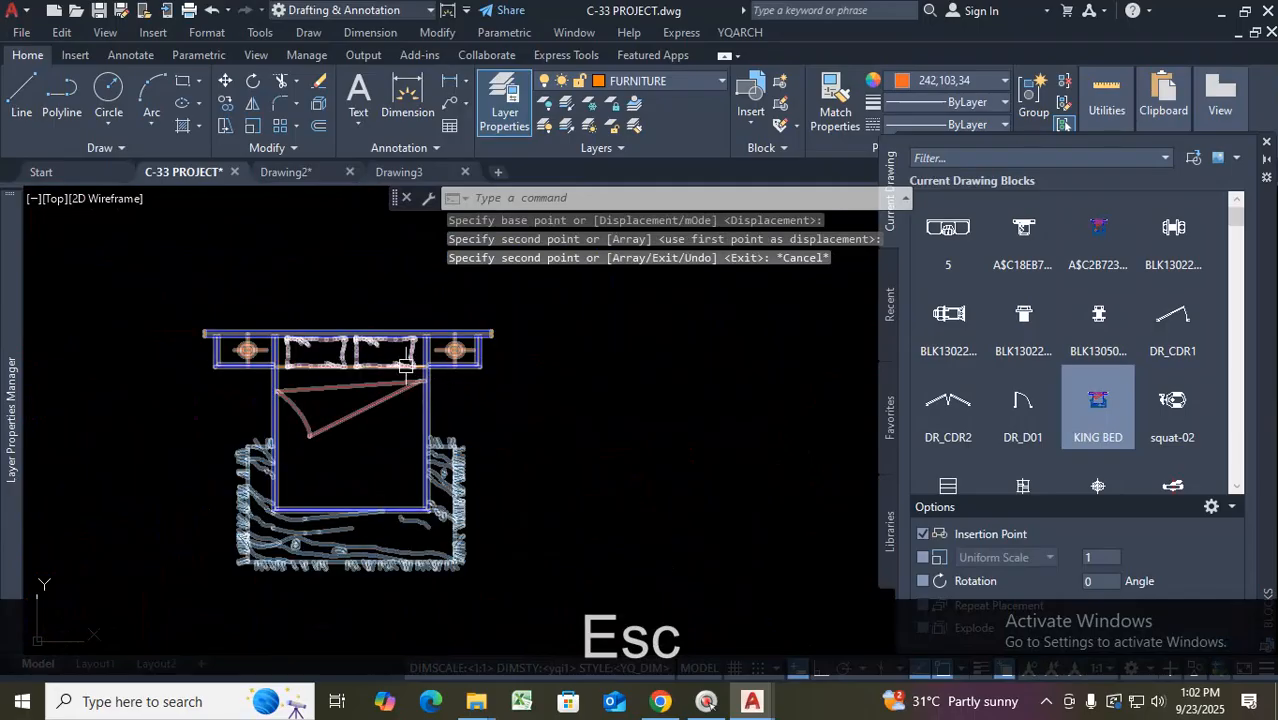
pyautogui.scroll(2, 405, 367)
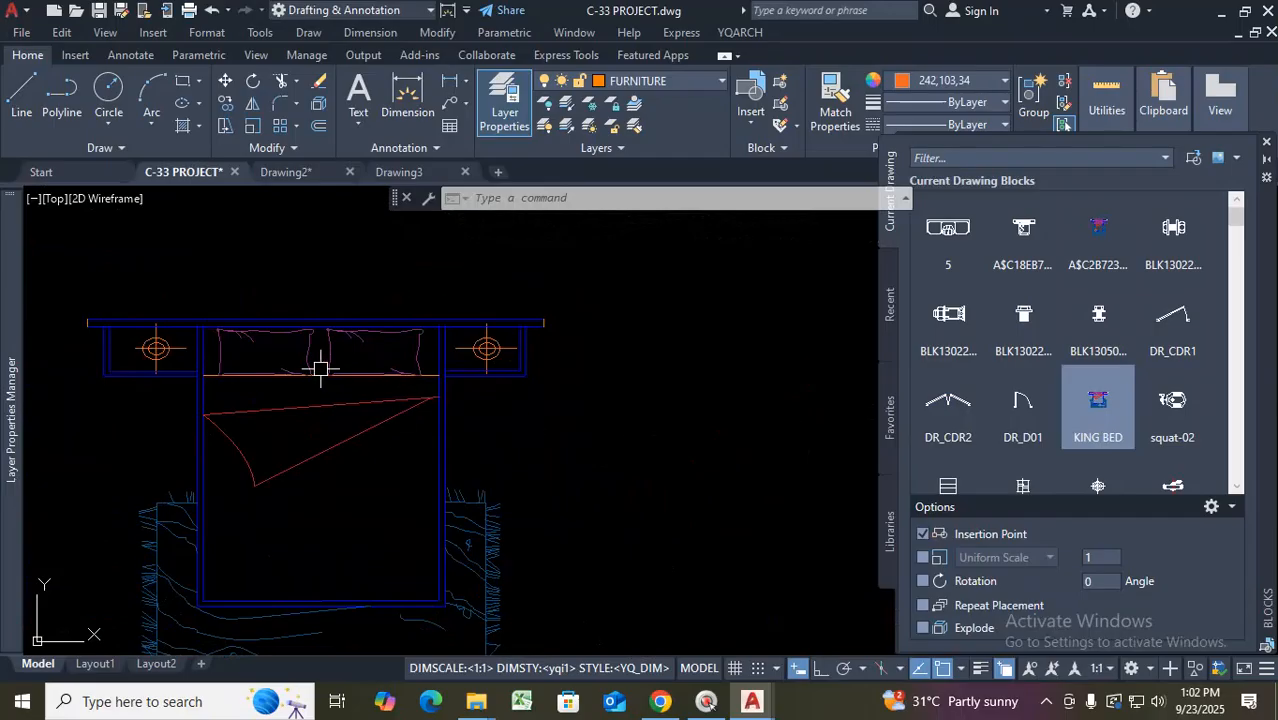
pyautogui.write('SC')
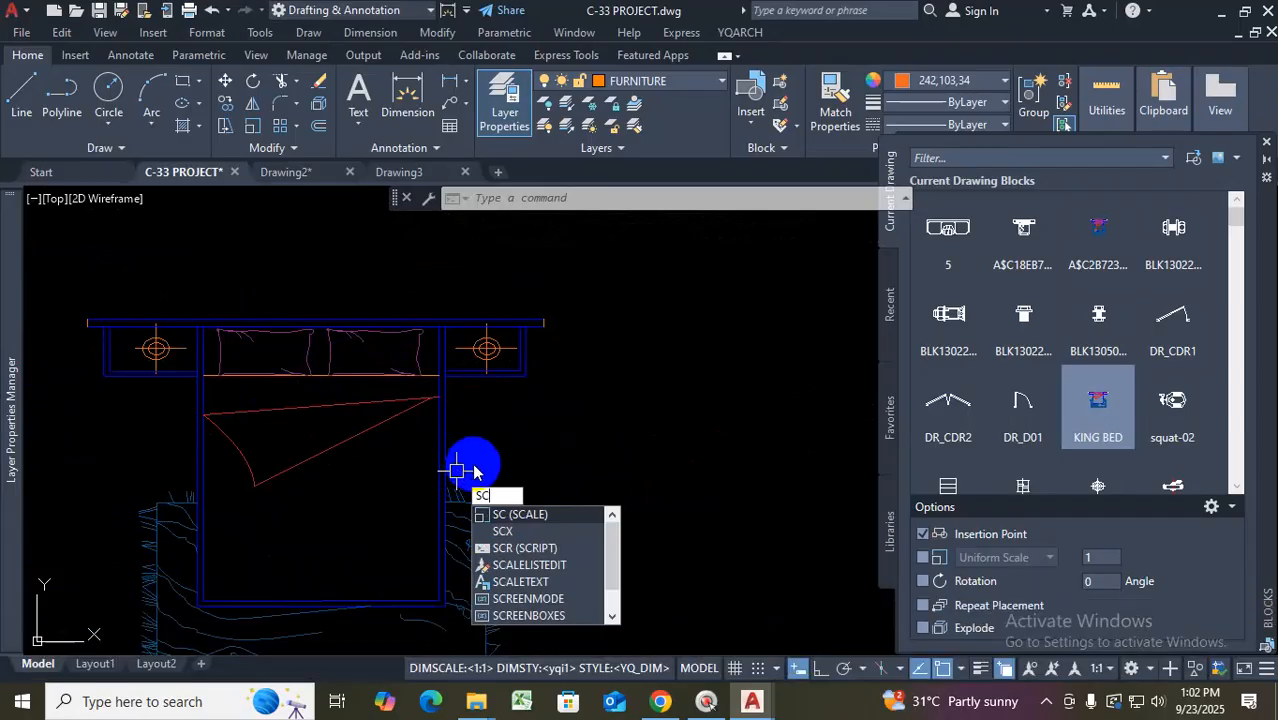
pyautogui.write('X')
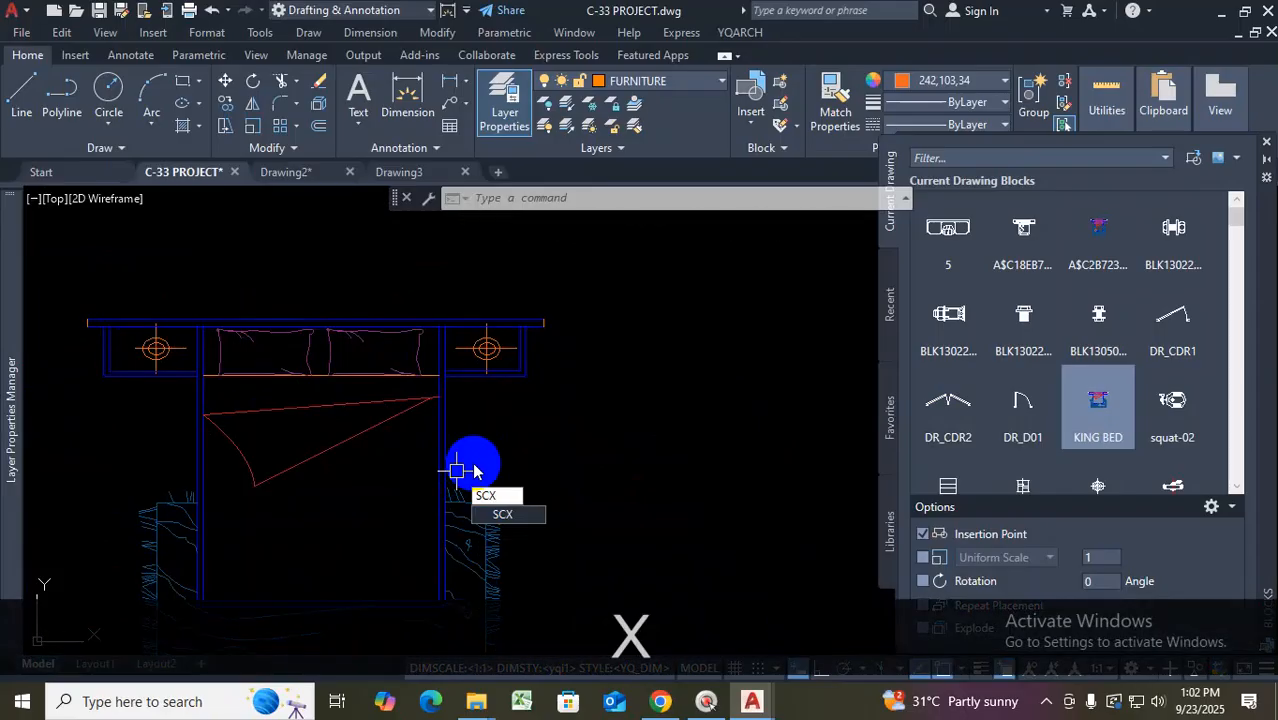
pyautogui.press('Return')
pyautogui.click(383, 376)
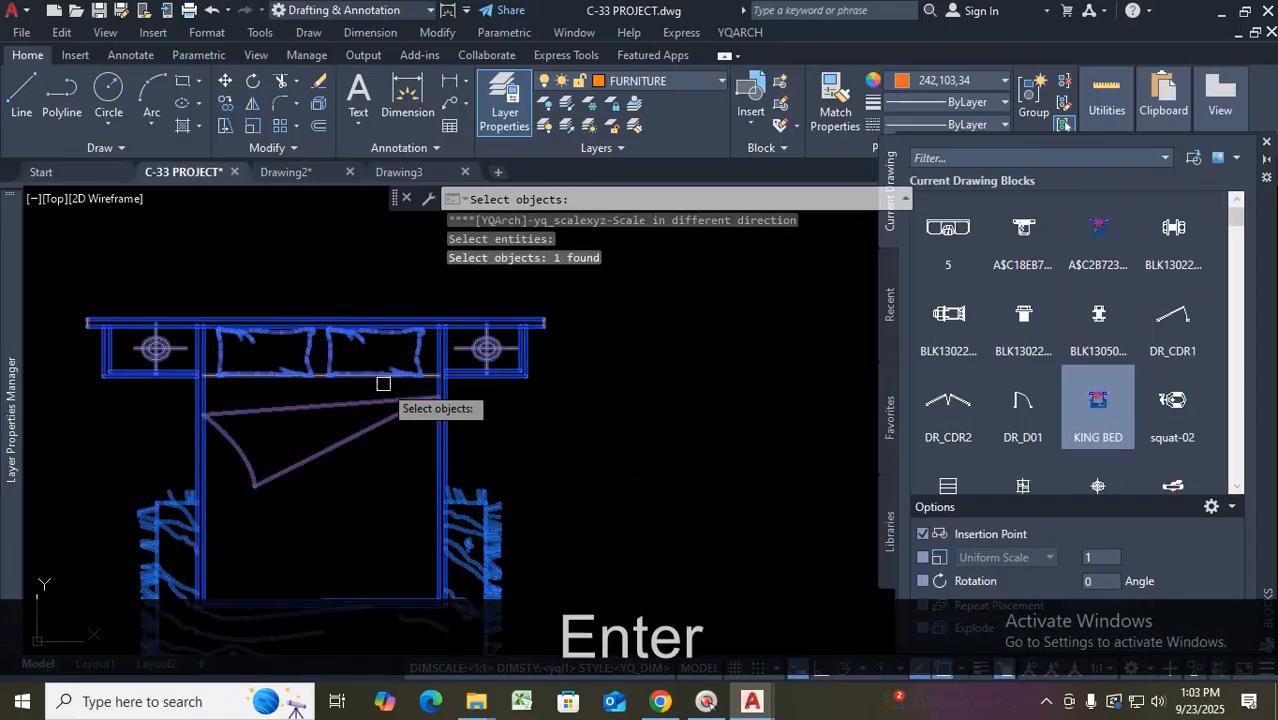
pyautogui.press('space')
pyautogui.scroll(4, 203, 325)
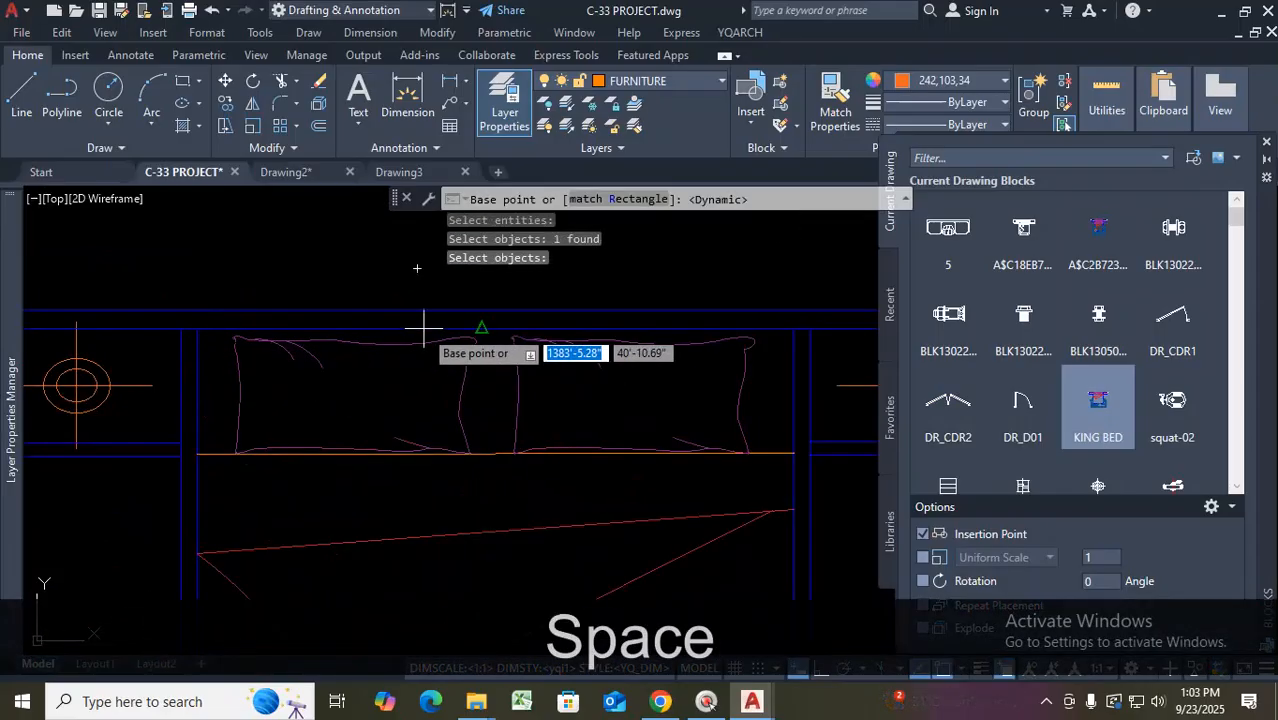
pyautogui.click(471, 342)
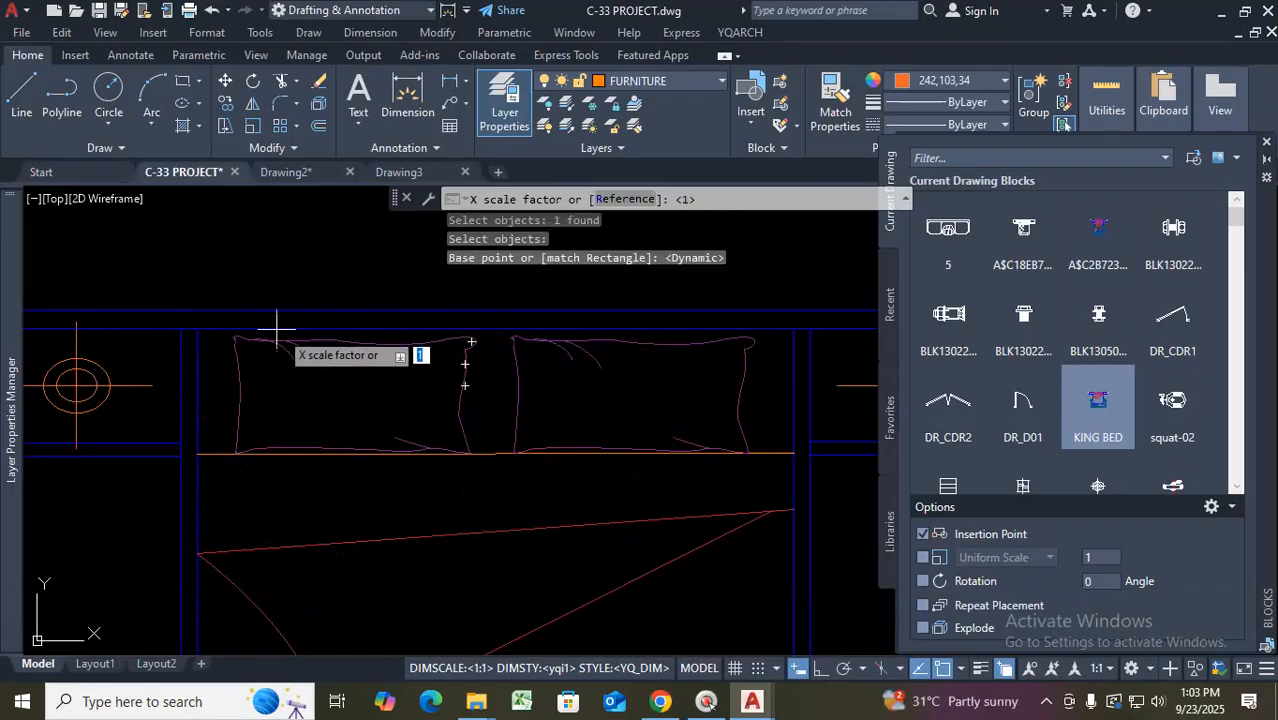
pyautogui.click(622, 199)
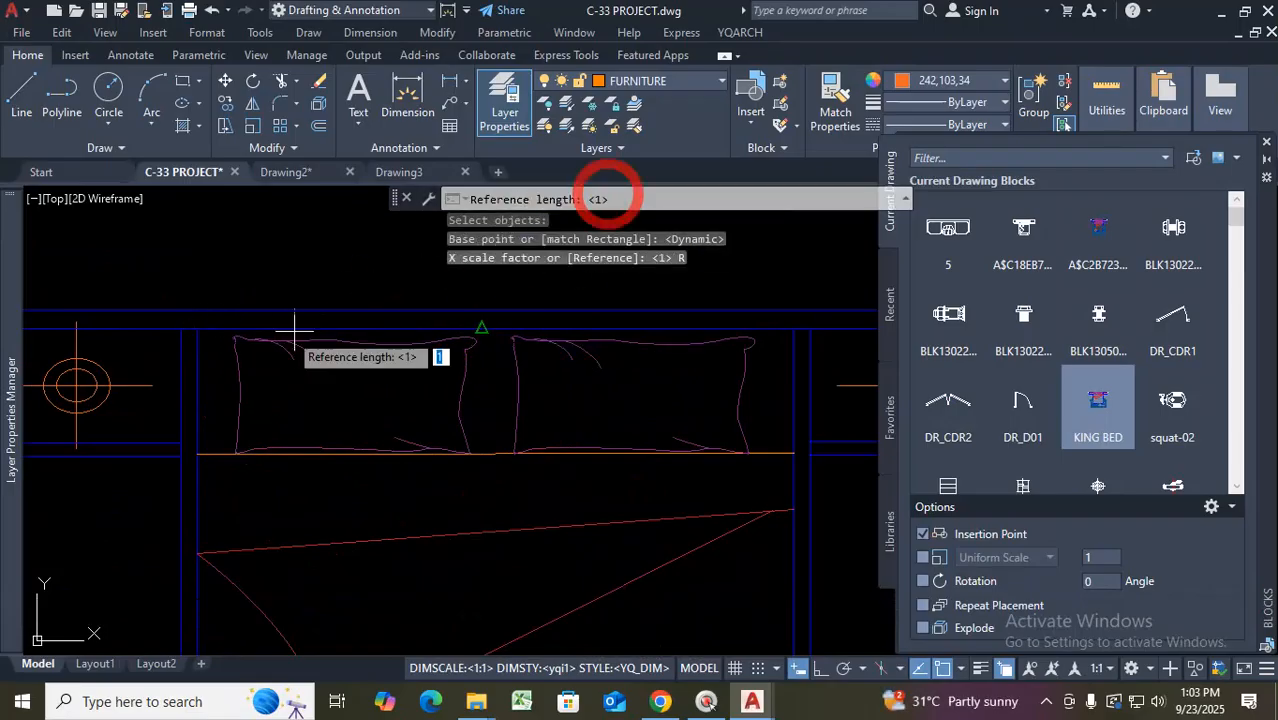
pyautogui.click(197, 327)
pyautogui.scroll(-2, 456, 337)
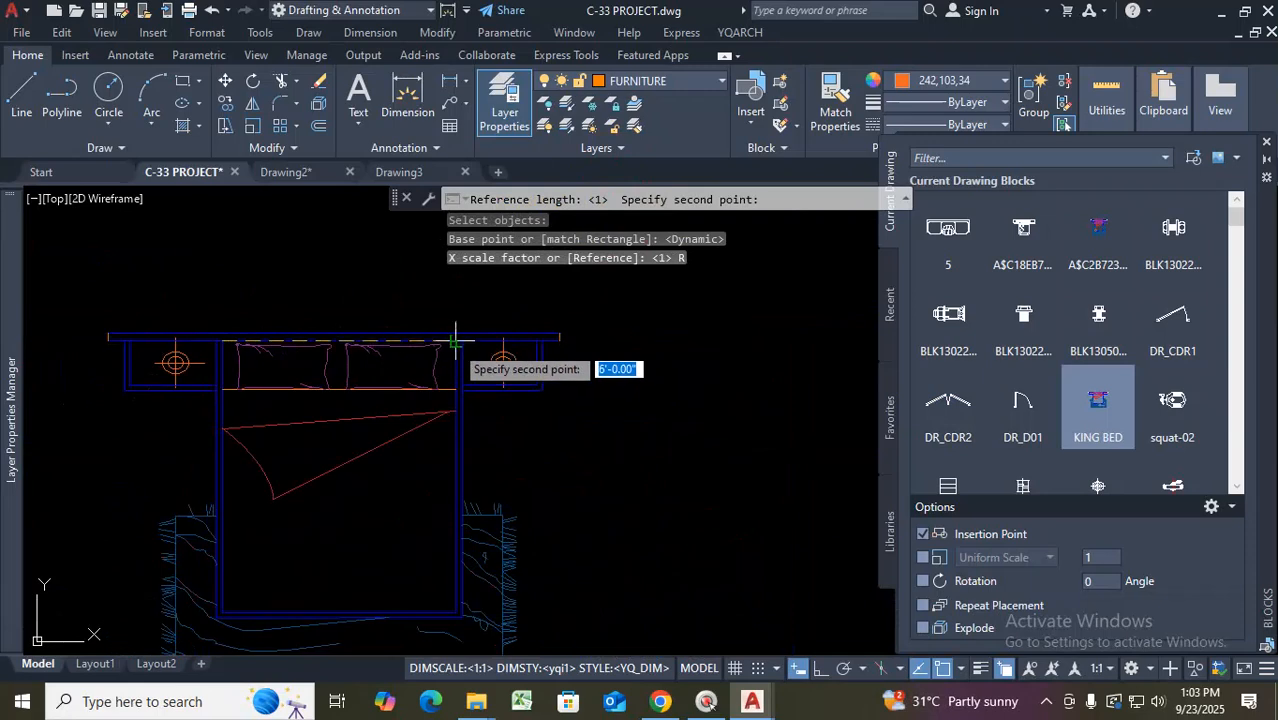
pyautogui.scroll(2, 451, 337)
pyautogui.click(450, 338)
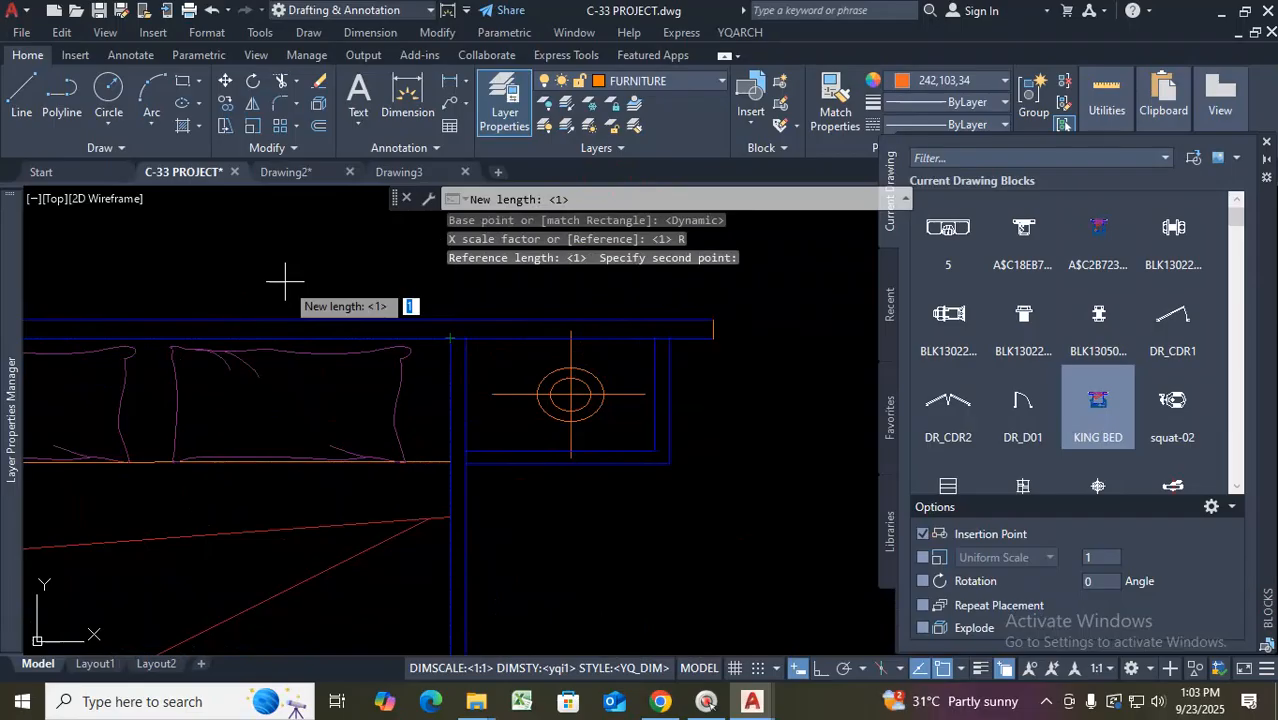
pyautogui.write("5'")
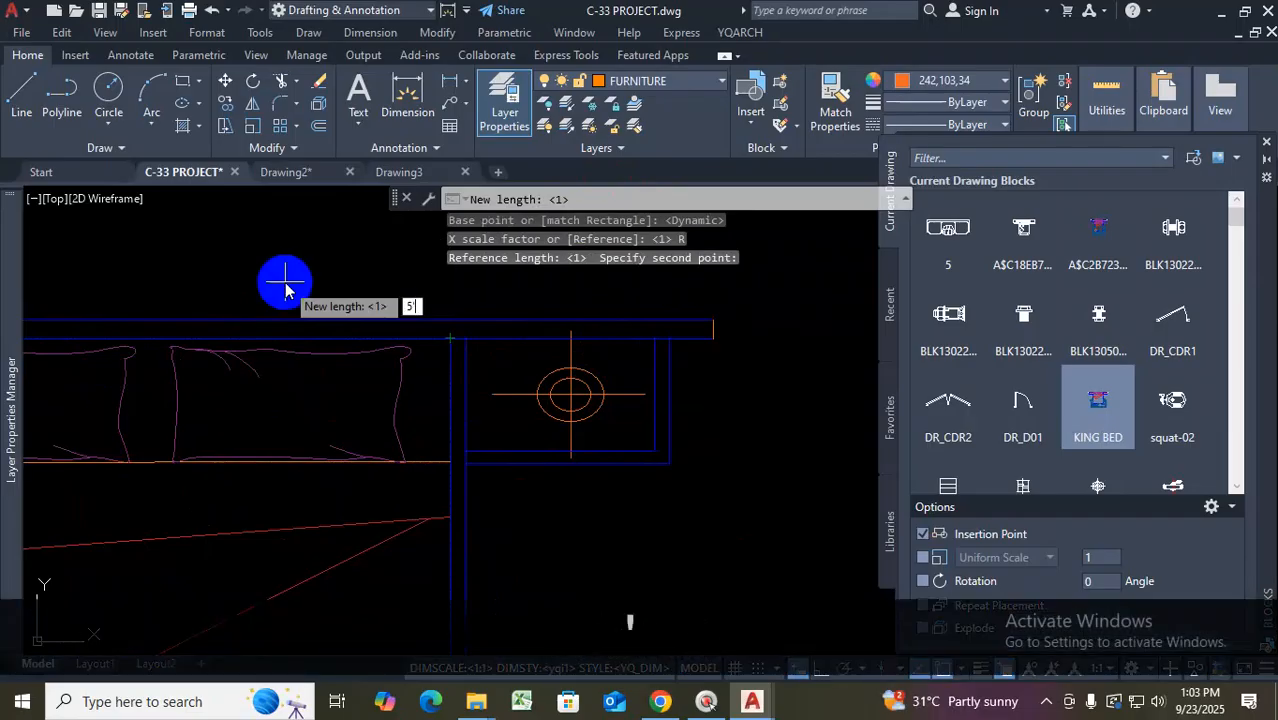
pyautogui.press('Return')
pyautogui.scroll(-3, 342, 297)
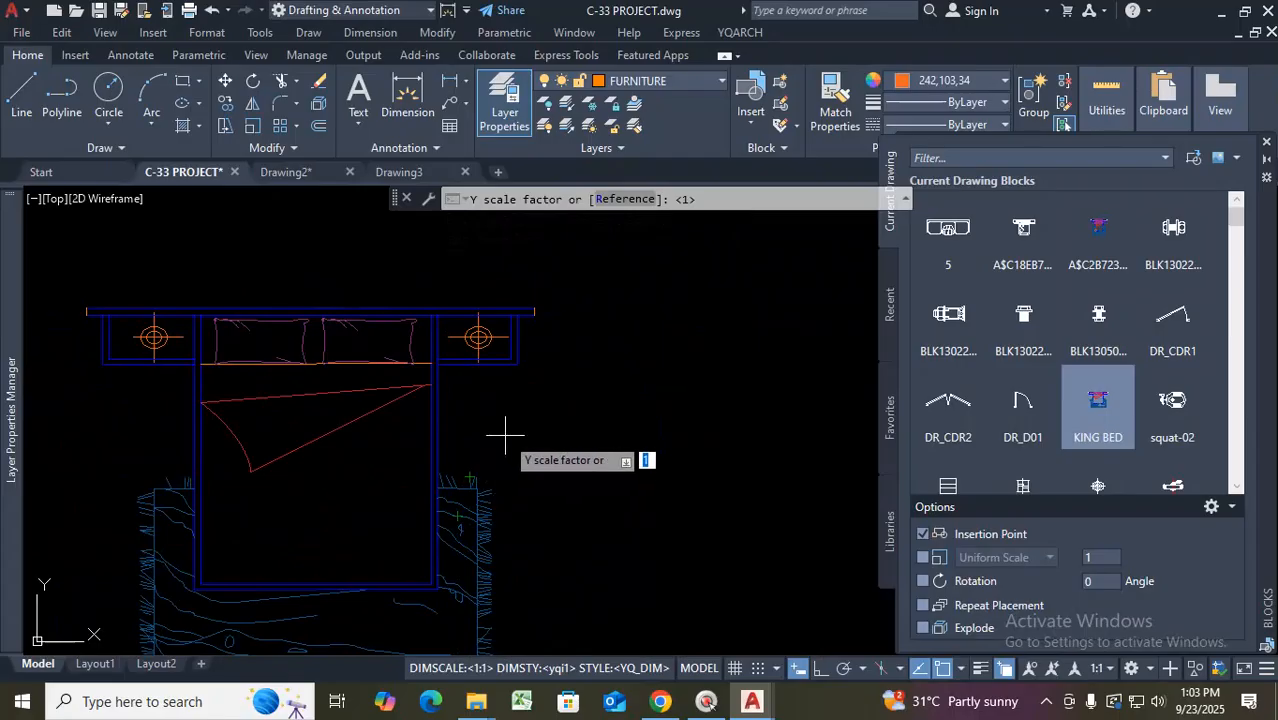
pyautogui.press('Return')
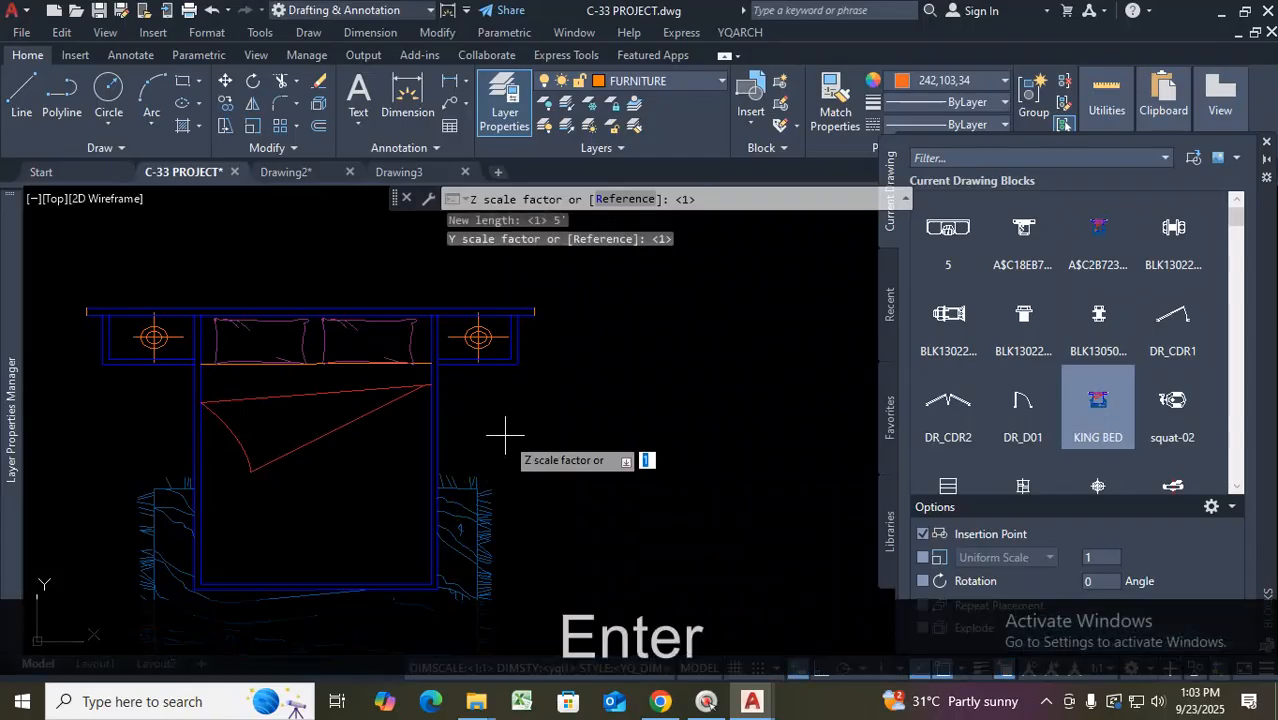
pyautogui.press('Return')
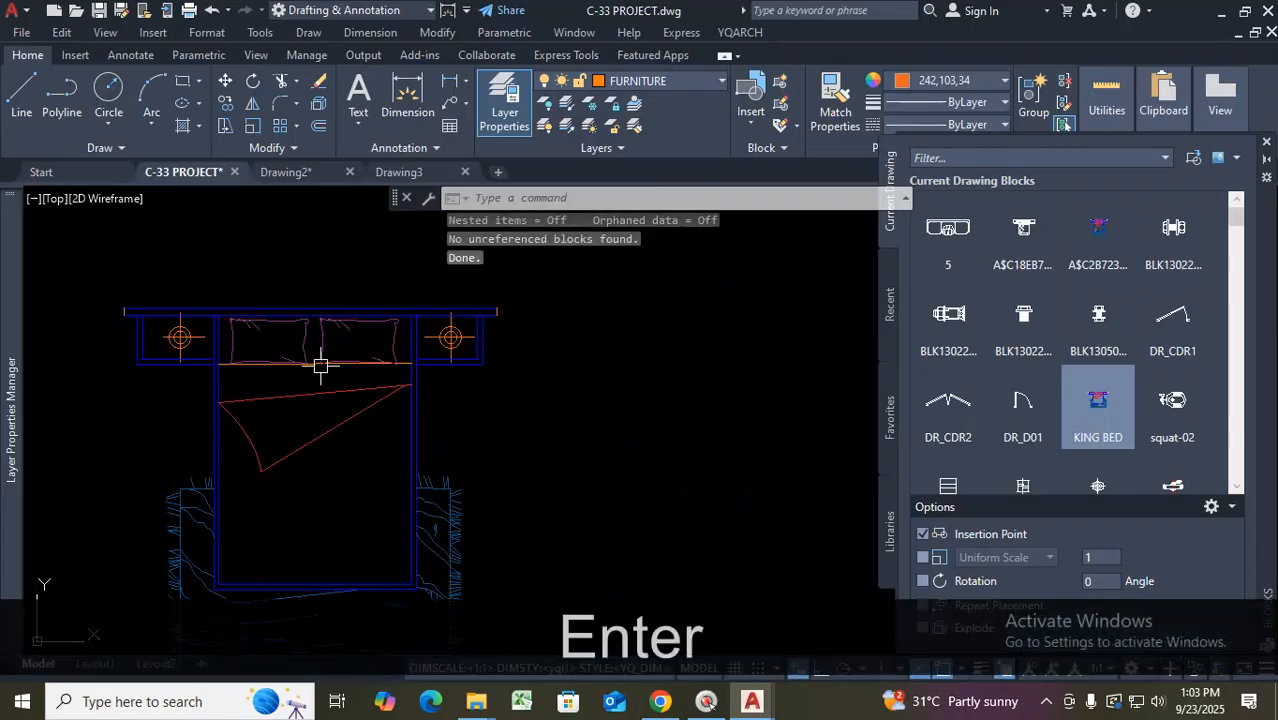
# Compare the resized bed copy with the original king bed in the bedroom
pyautogui.scroll(-8, 390, 375)
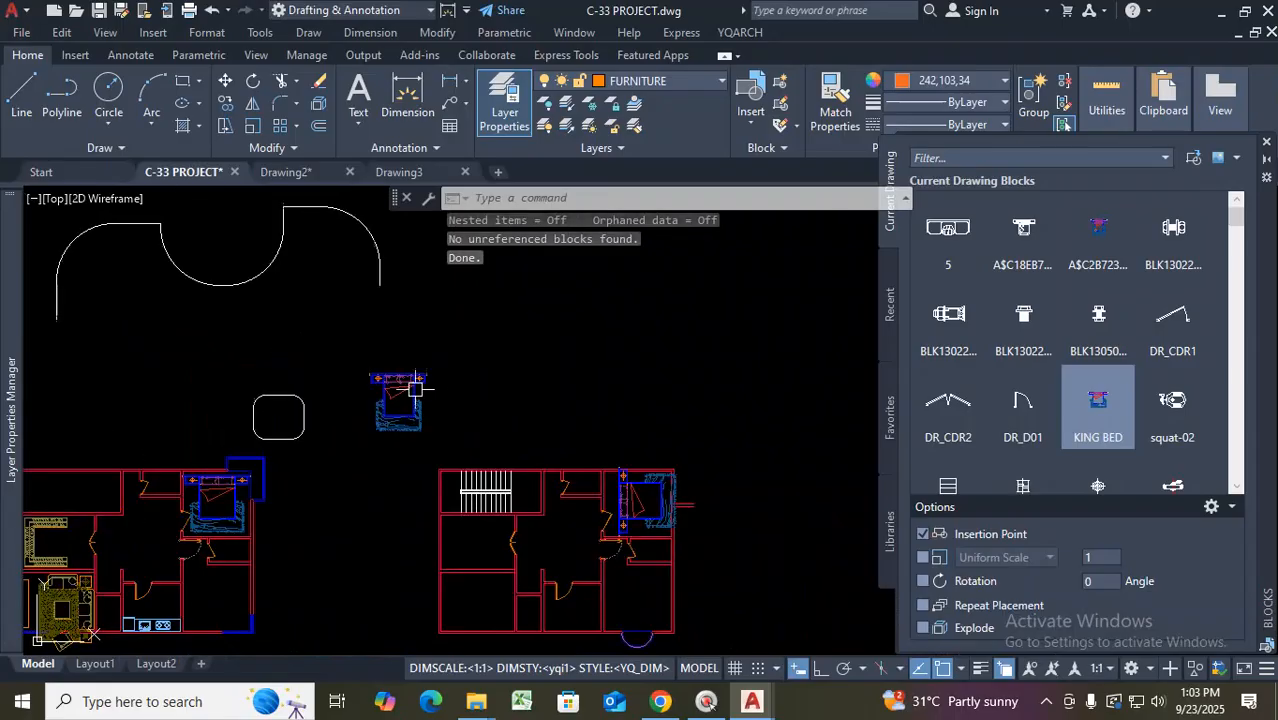
pyautogui.scroll(4, 391, 399)
pyautogui.scroll(-4, 420, 384)
pyautogui.scroll(4, 280, 496)
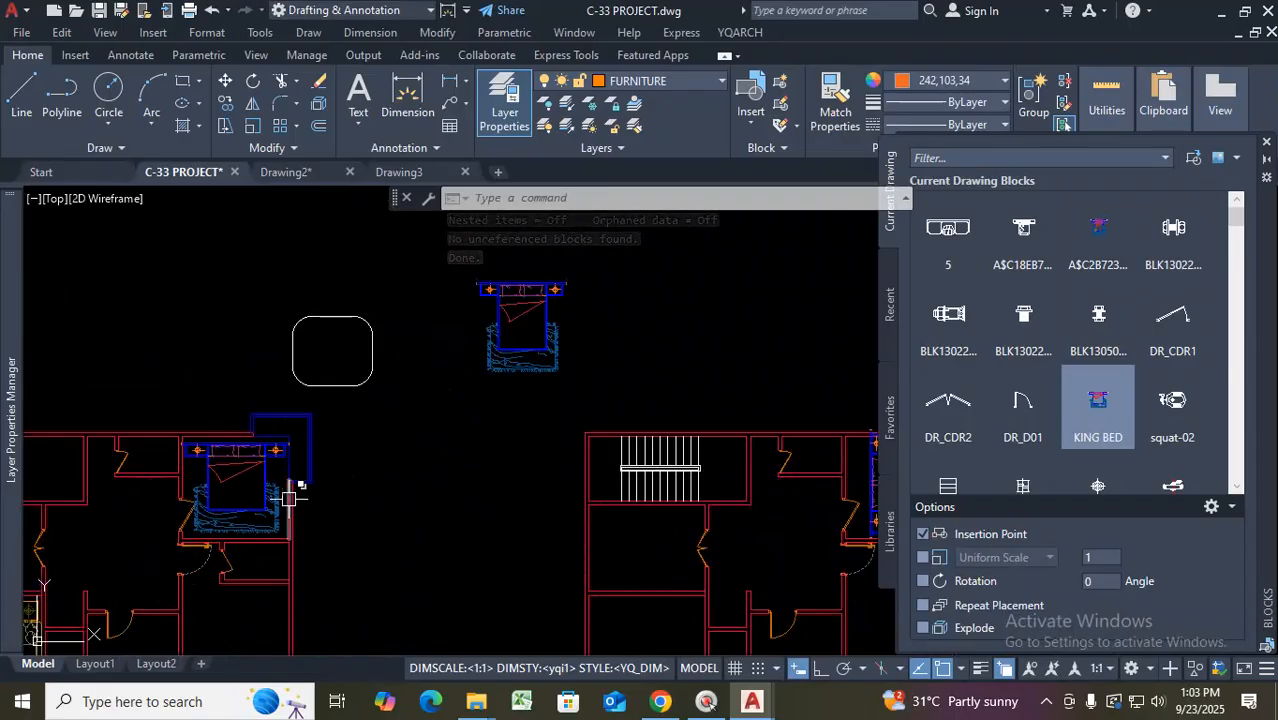
pyautogui.scroll(4, 218, 487)
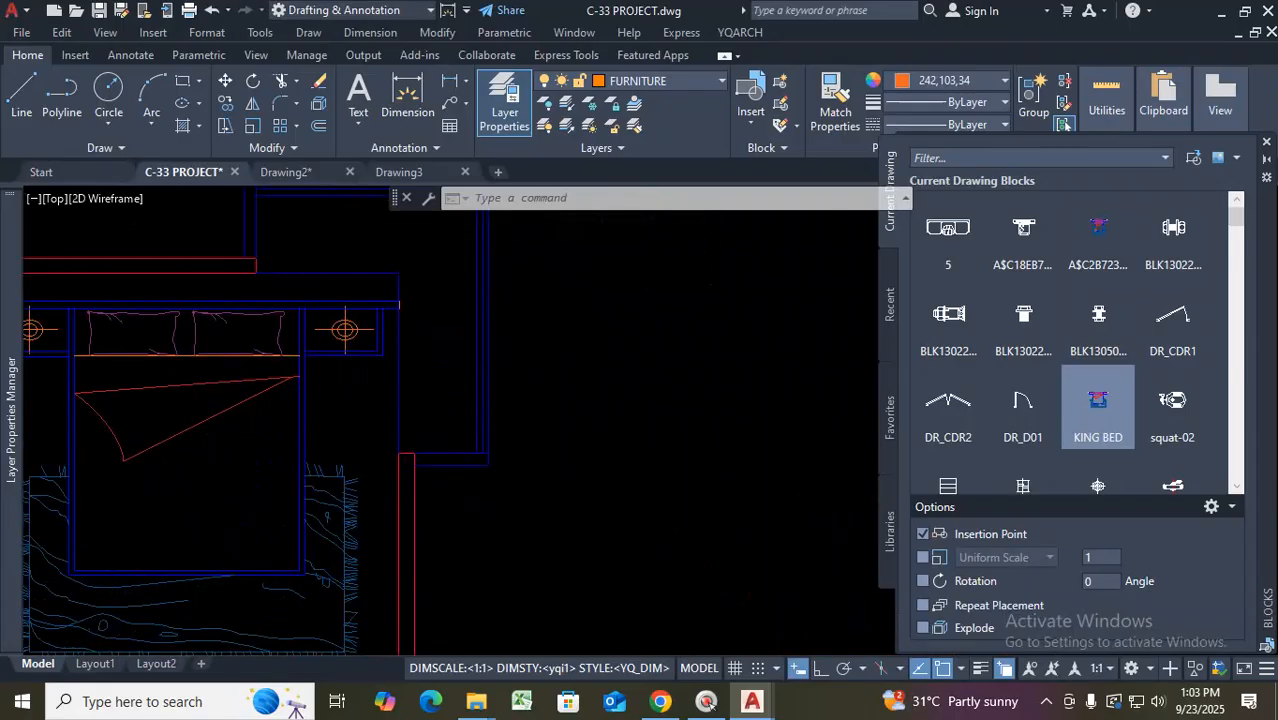
pyautogui.scroll(-4, 222, 467)
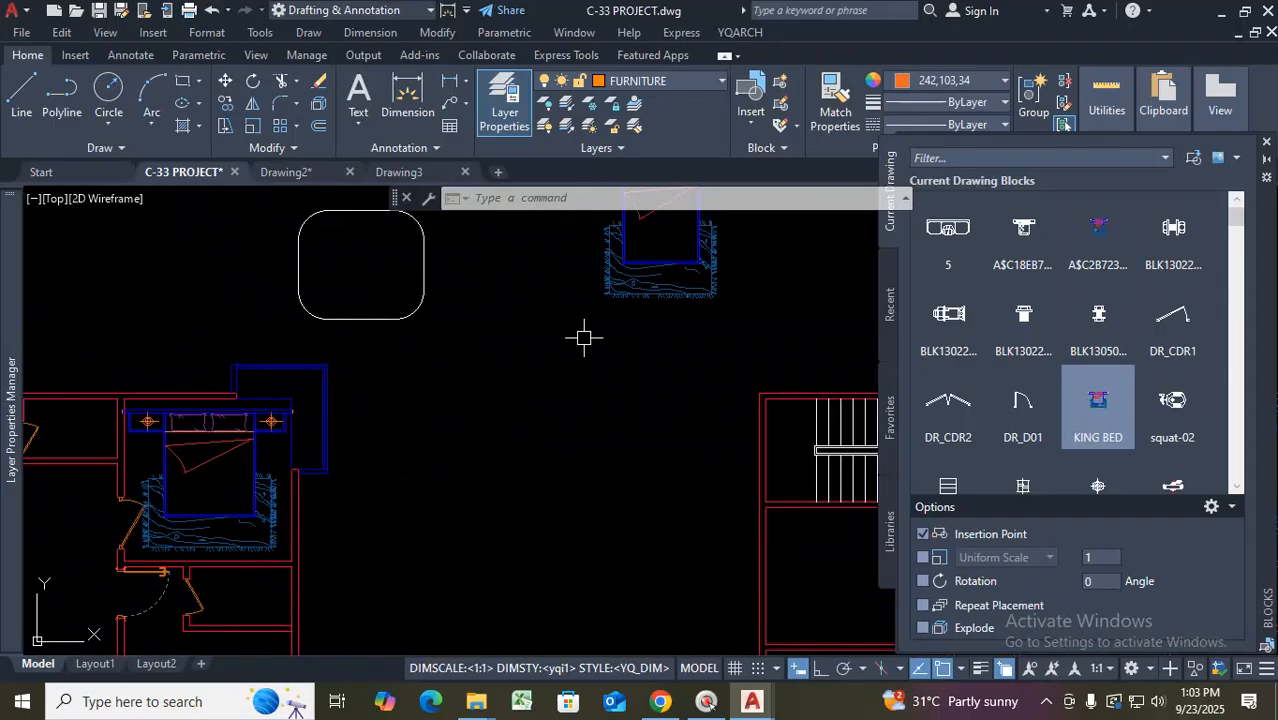
# Start defining a block named QB with its base point at the middle of the resized bed copy's headboard edge
pyautogui.scroll(-4, 652, 332)
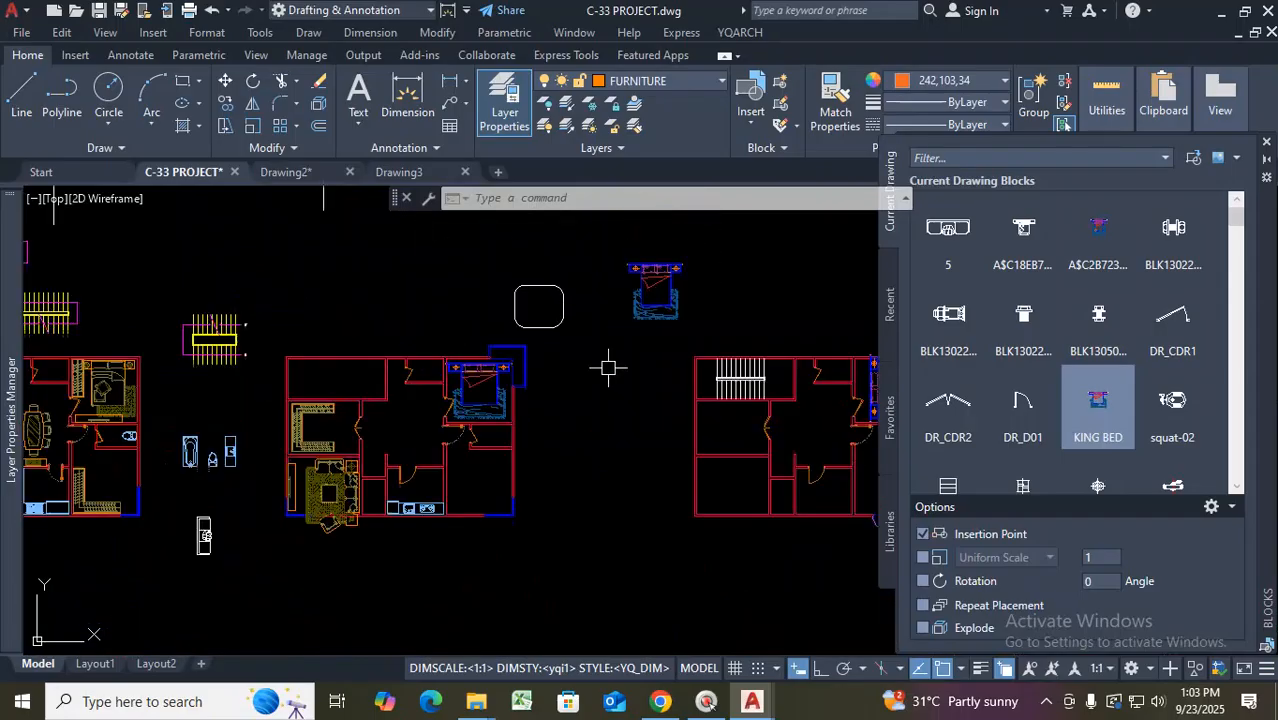
pyautogui.scroll(4, 685, 290)
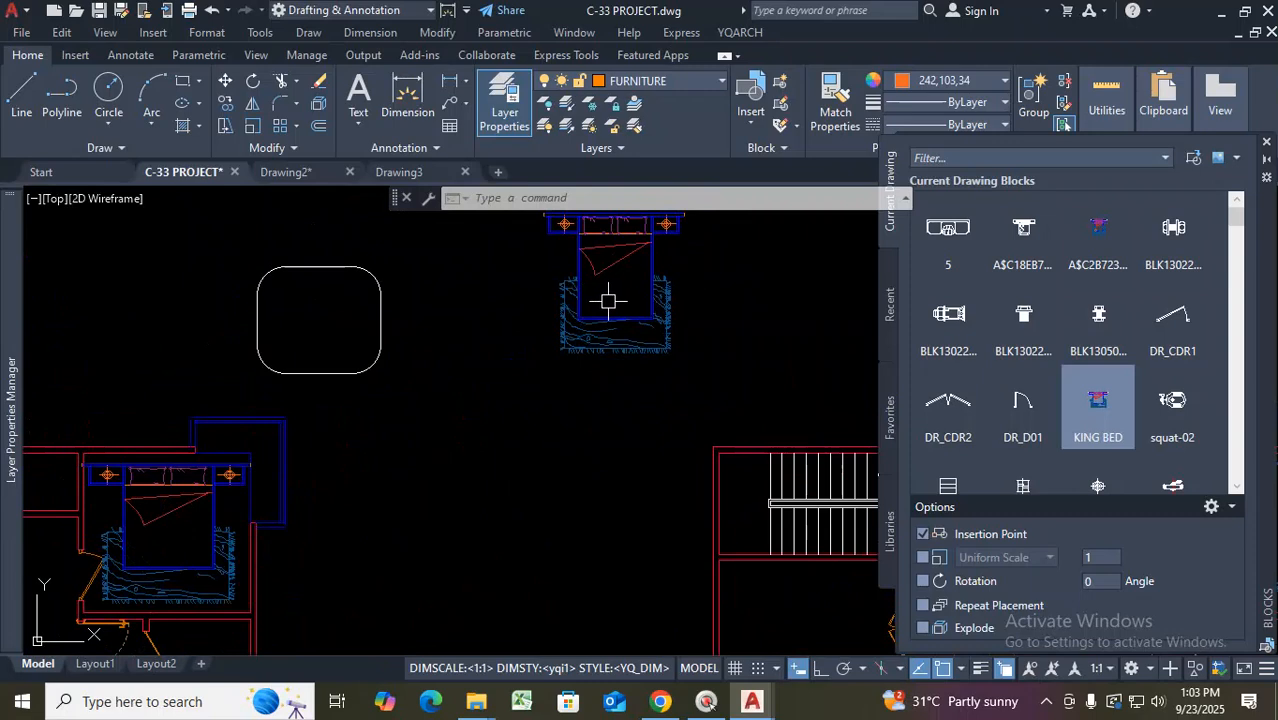
pyautogui.scroll(-4, 612, 285)
pyautogui.scroll(4, 630, 280)
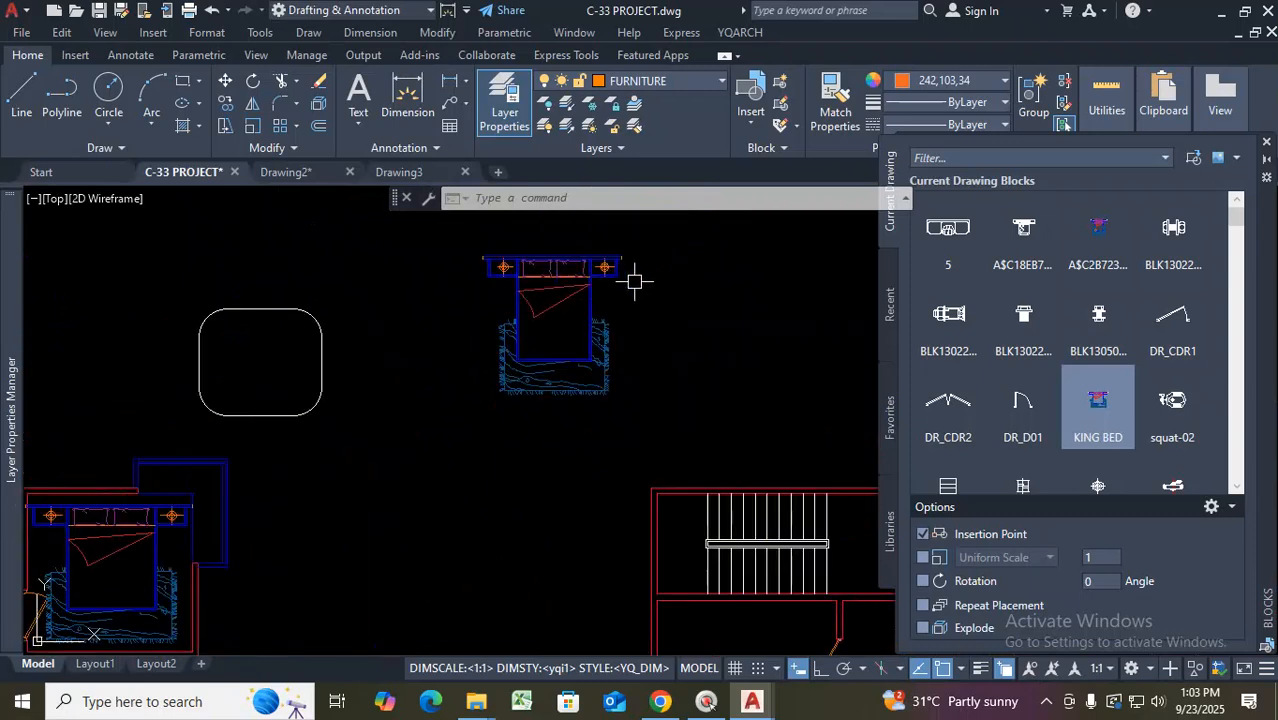
pyautogui.click(575, 290)
pyautogui.write('B')
pyautogui.press('Return')
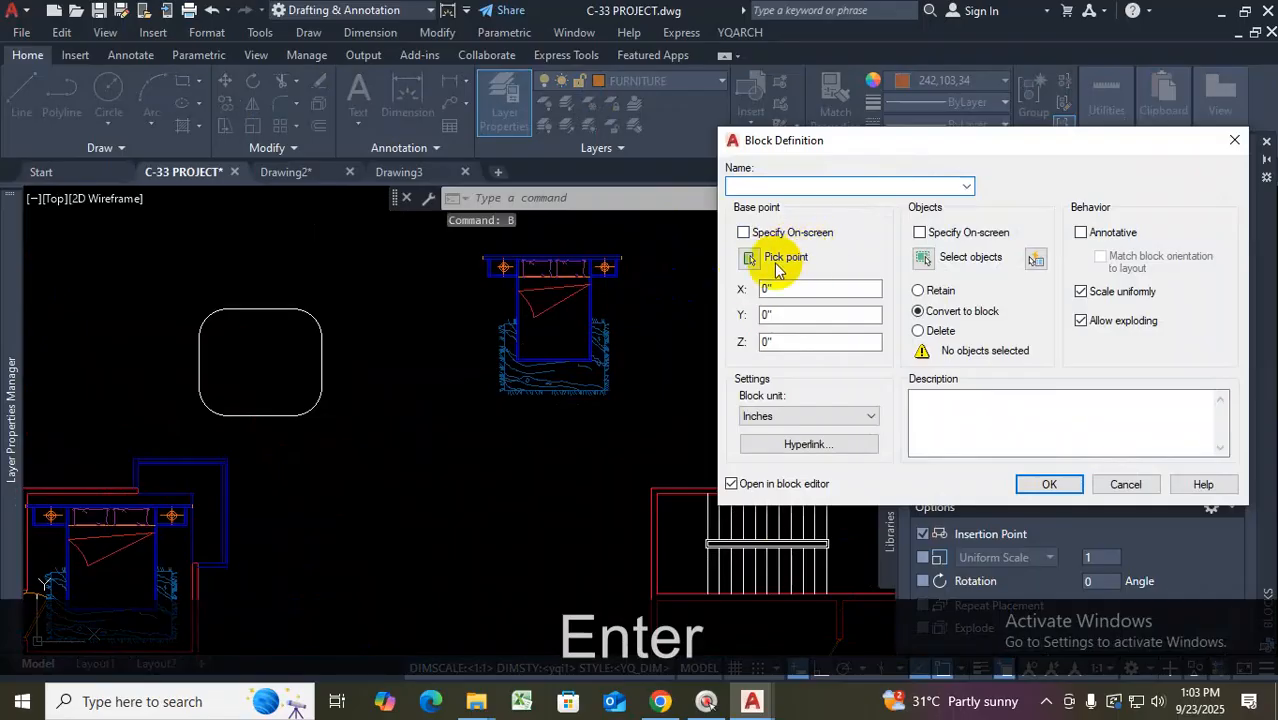
pyautogui.write('QB')
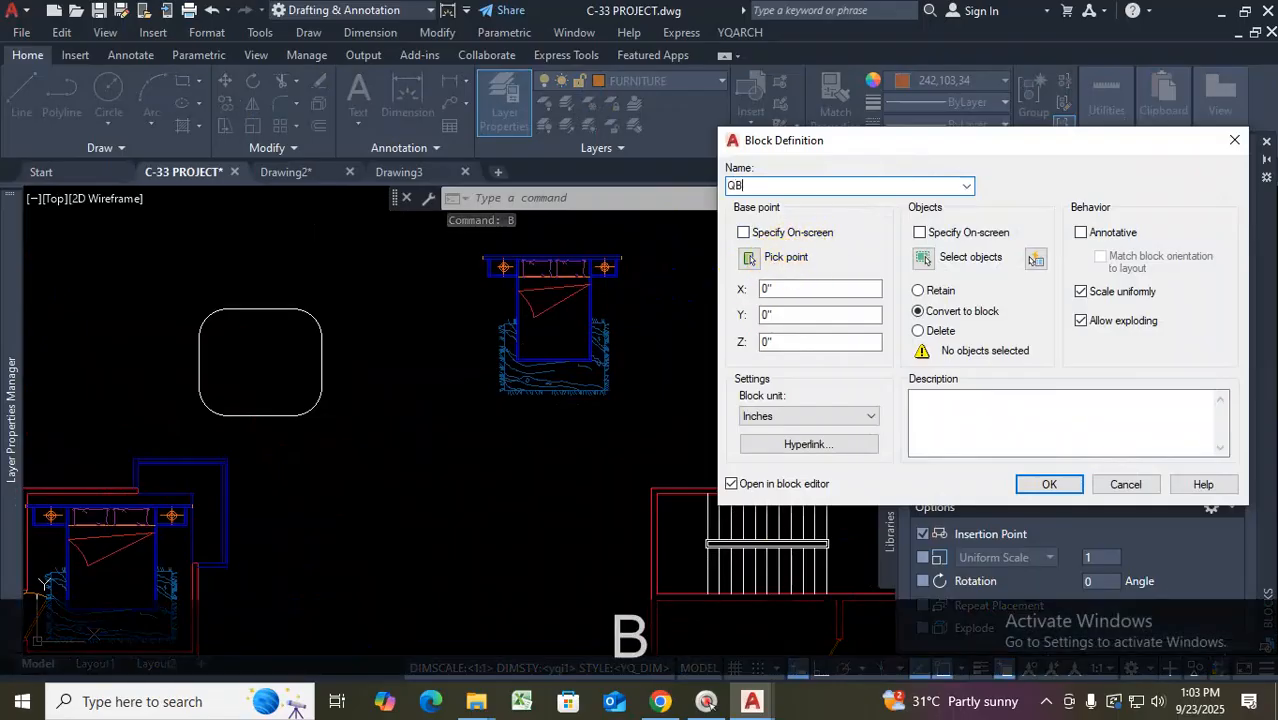
pyautogui.click(748, 259)
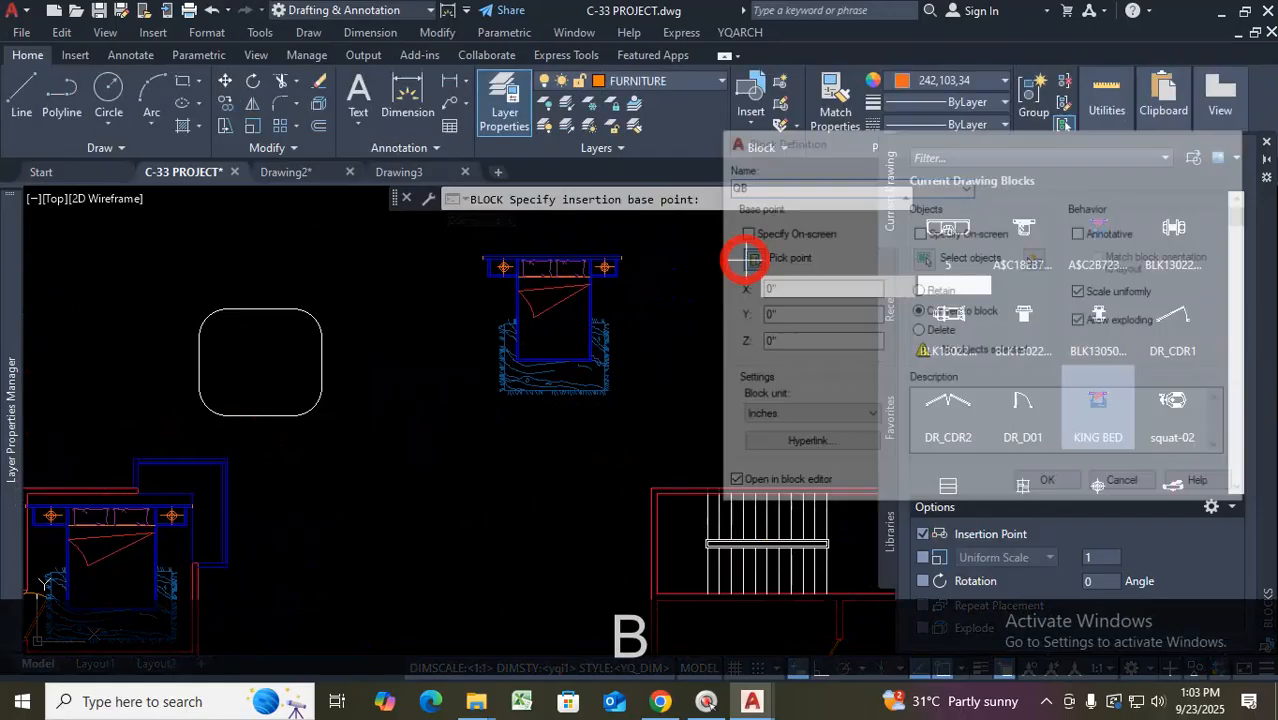
pyautogui.scroll(2, 570, 265)
pyautogui.scroll(2, 580, 265)
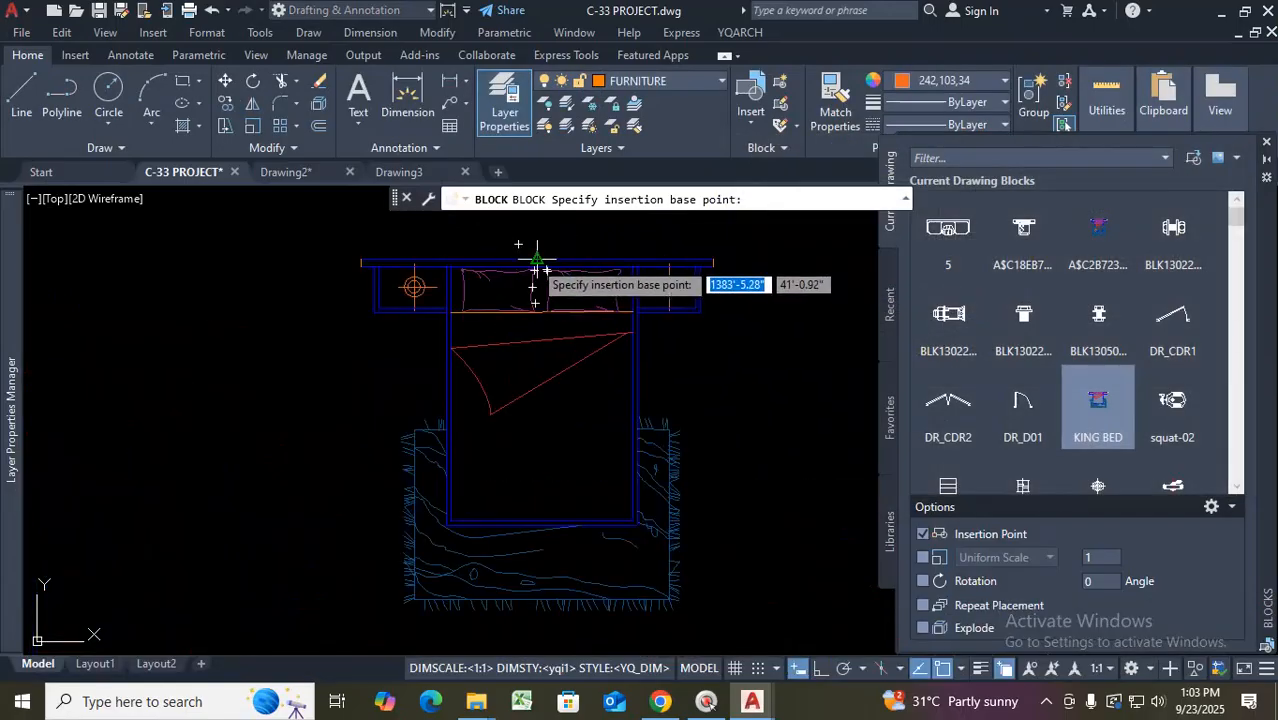
pyautogui.click(533, 261)
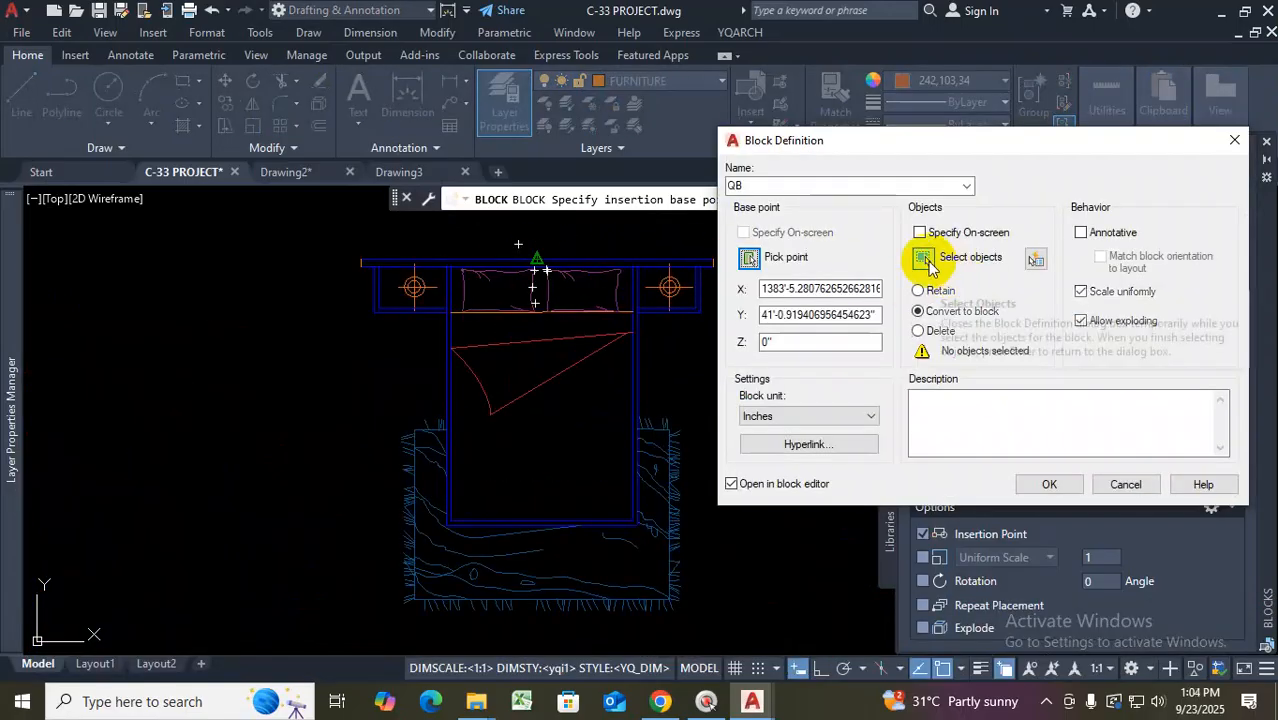
# Create the QB block from the resized bed copy as its only object, without opening it in the block editor
pyautogui.click(926, 259)
pyautogui.click(639, 314)
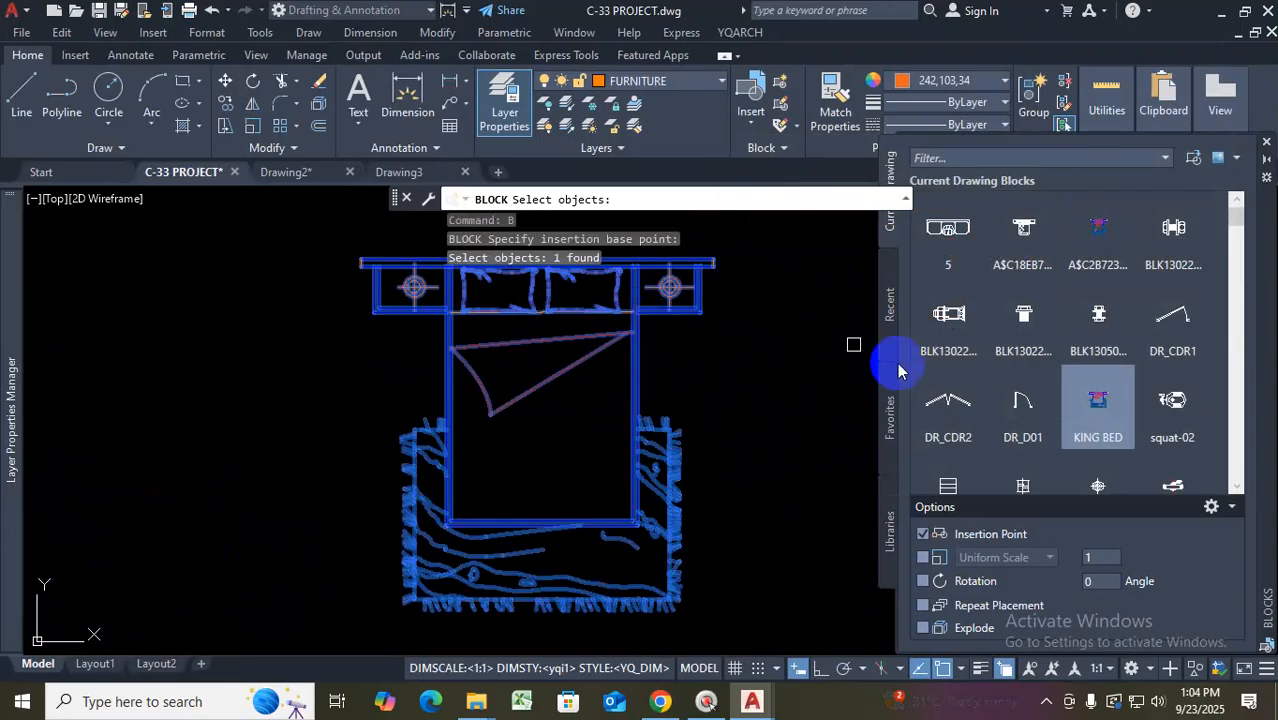
pyautogui.press('Return')
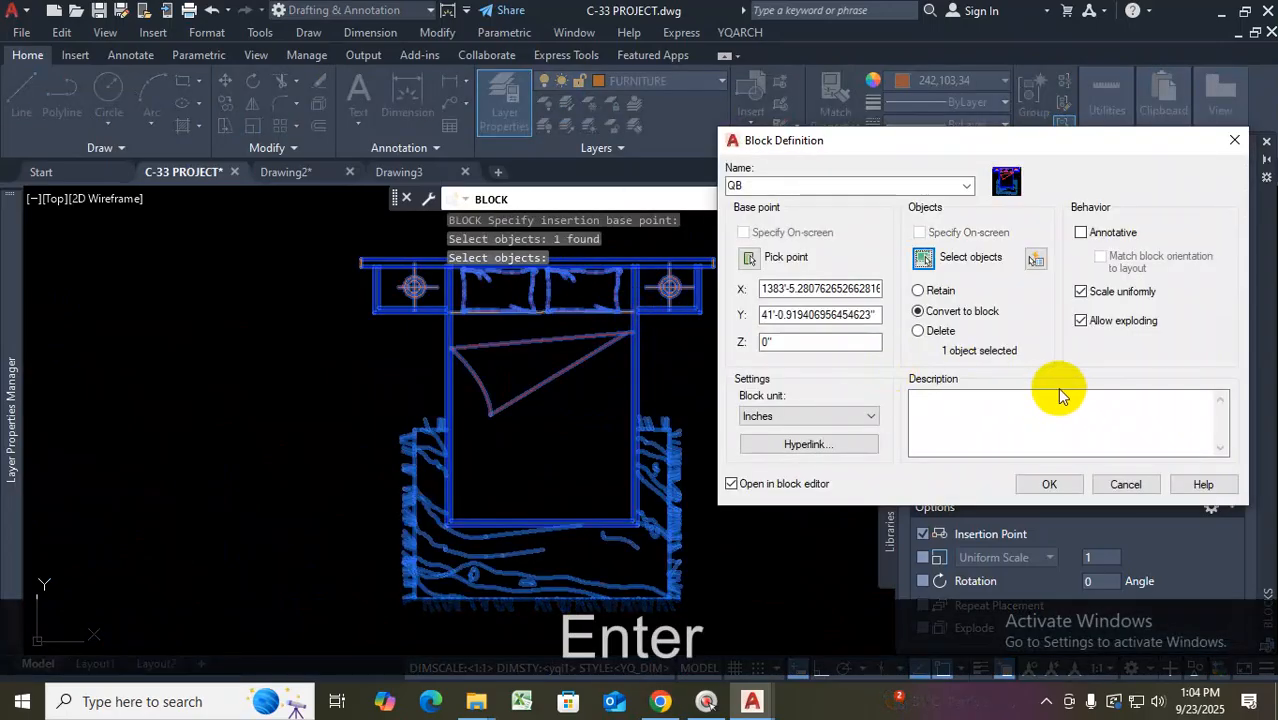
pyautogui.hotkey('ctrl', '1')
pyautogui.click(1041, 354)
pyautogui.moveTo(1018, 333)
pyautogui.mouseDown()
pyautogui.moveTo(834, 330)
pyautogui.moveTo(836, 375)
pyautogui.mouseUp()
pyautogui.moveTo(939, 364)
pyautogui.mouseDown()
pyautogui.moveTo(1033, 340)
pyautogui.moveTo(1022, 338)
pyautogui.mouseUp()
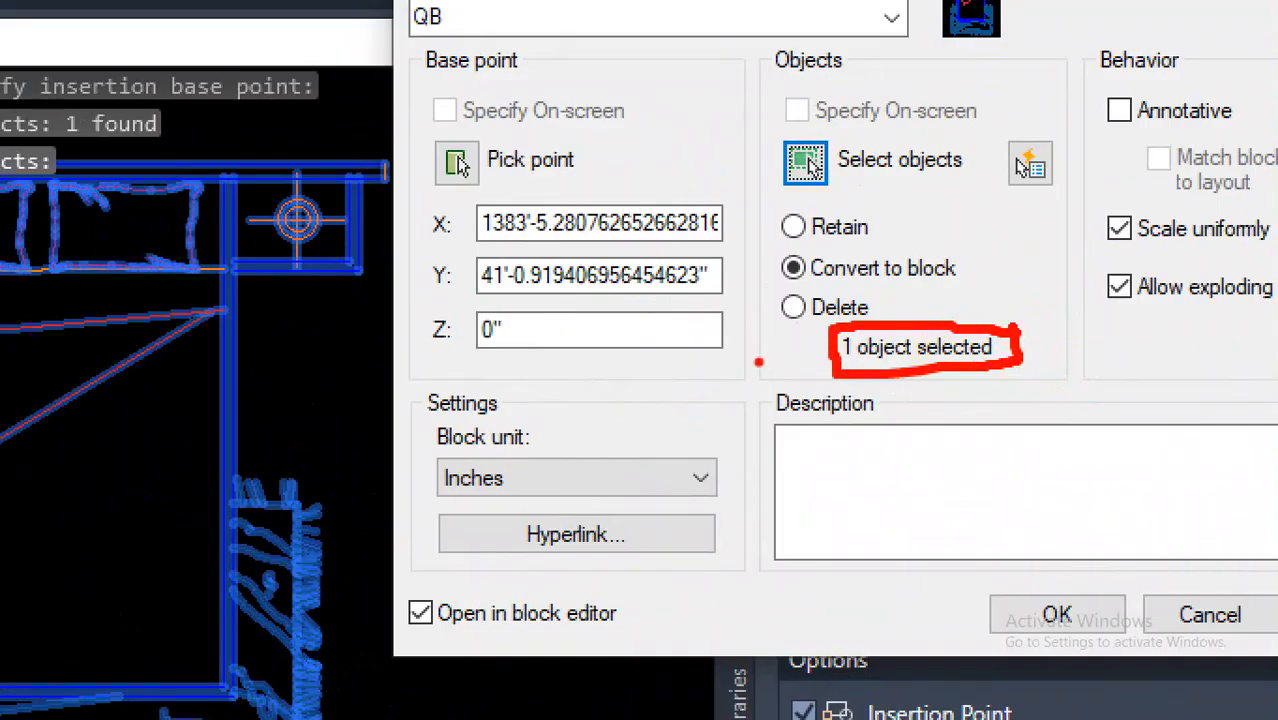
pyautogui.press('Escape')
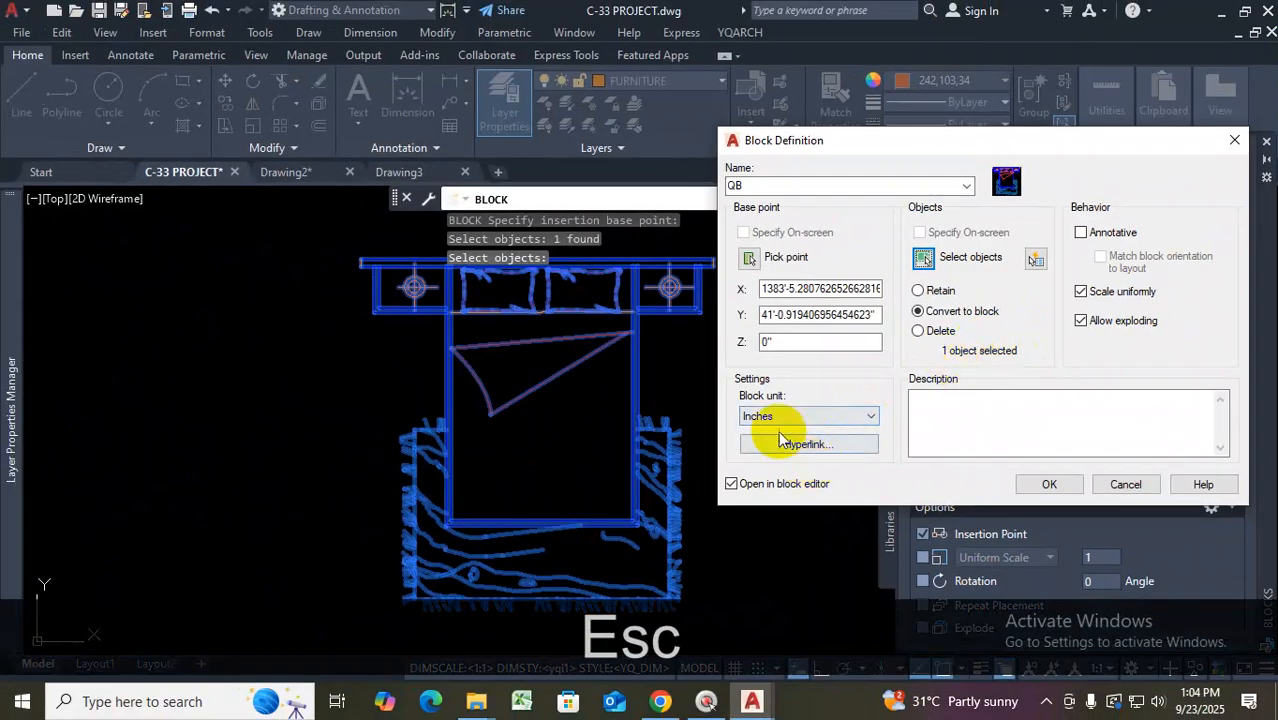
pyautogui.click(731, 484)
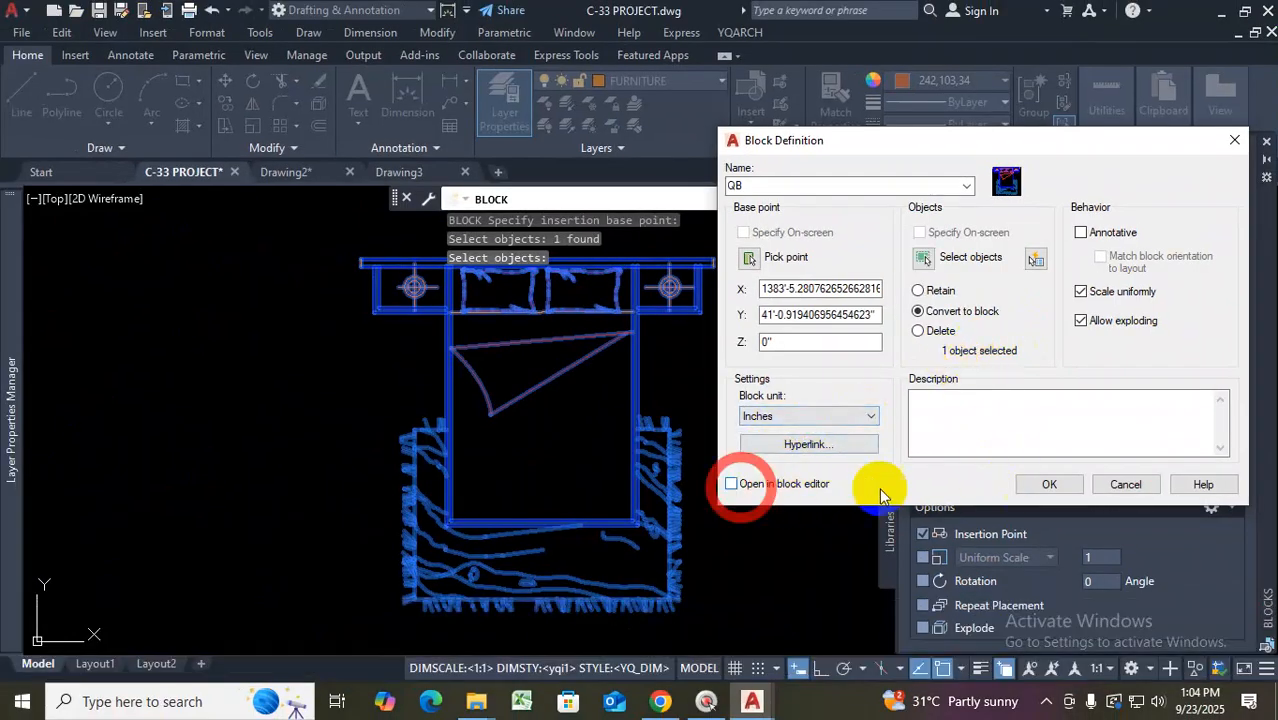
pyautogui.click(1049, 484)
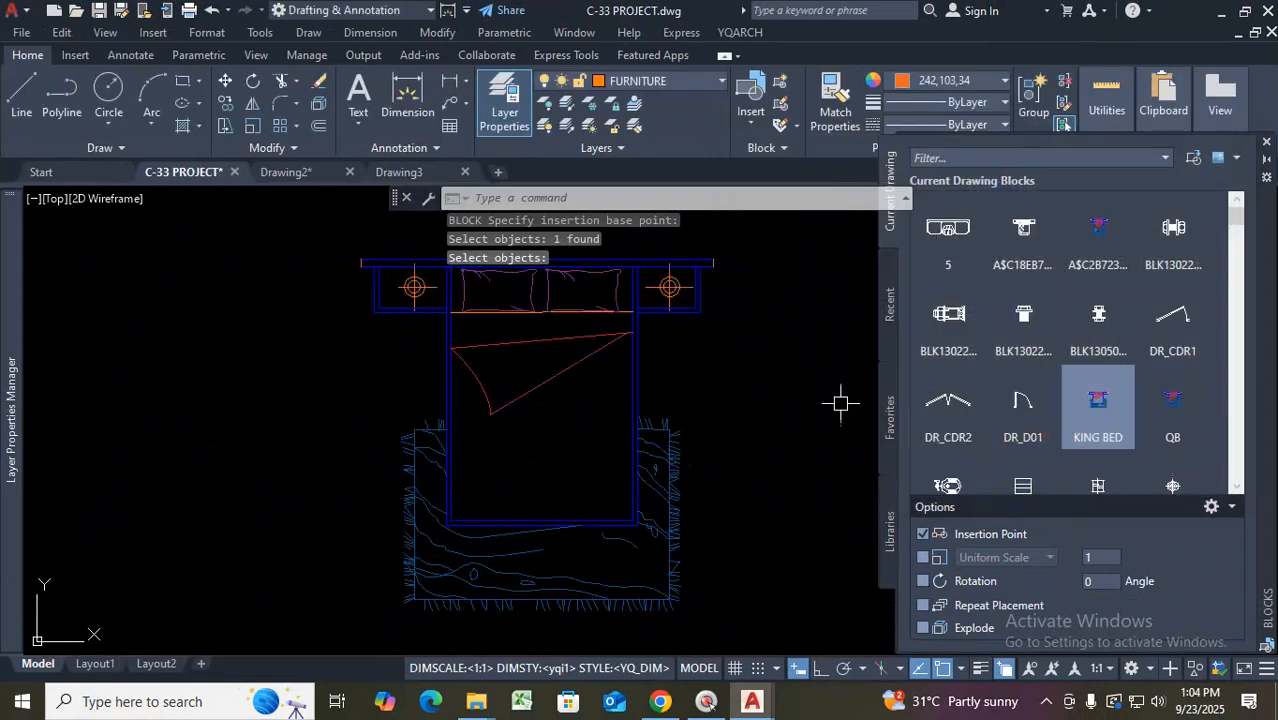
# Check which block definition the resized bed copy belongs to, leaving the definition unedited
pyautogui.scroll(-6, 790, 420)
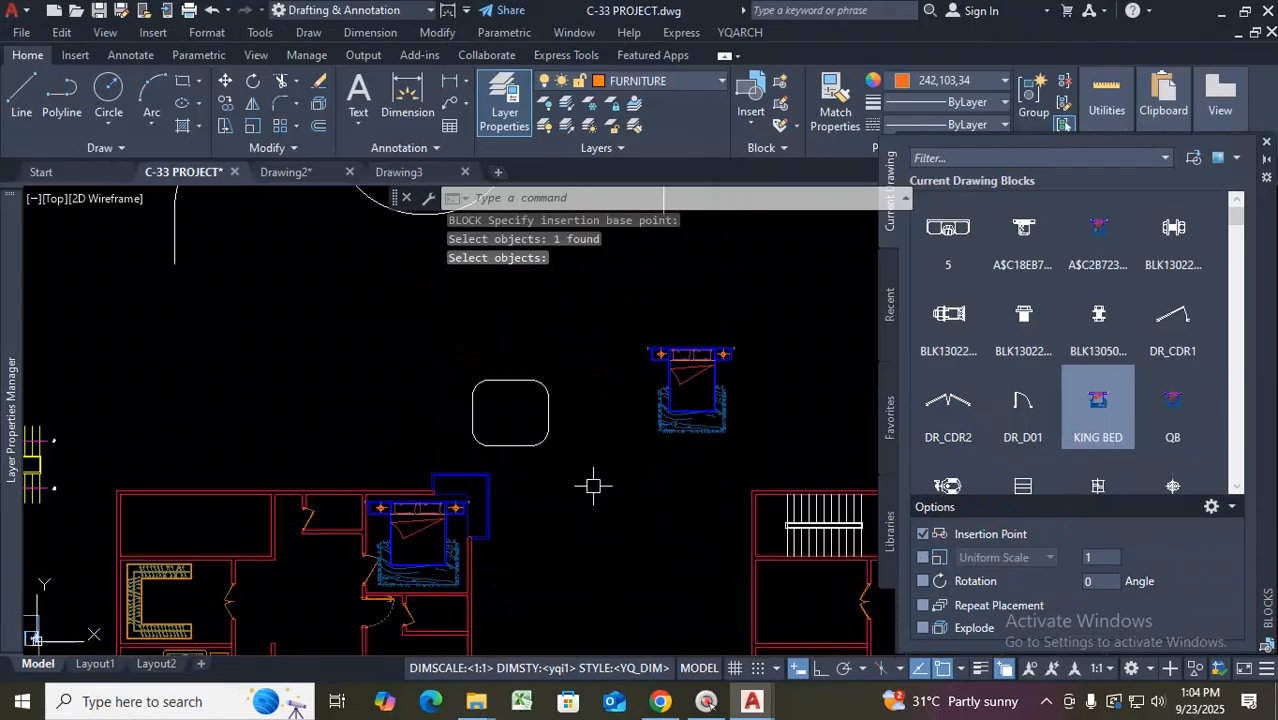
pyautogui.scroll(3, 430, 525)
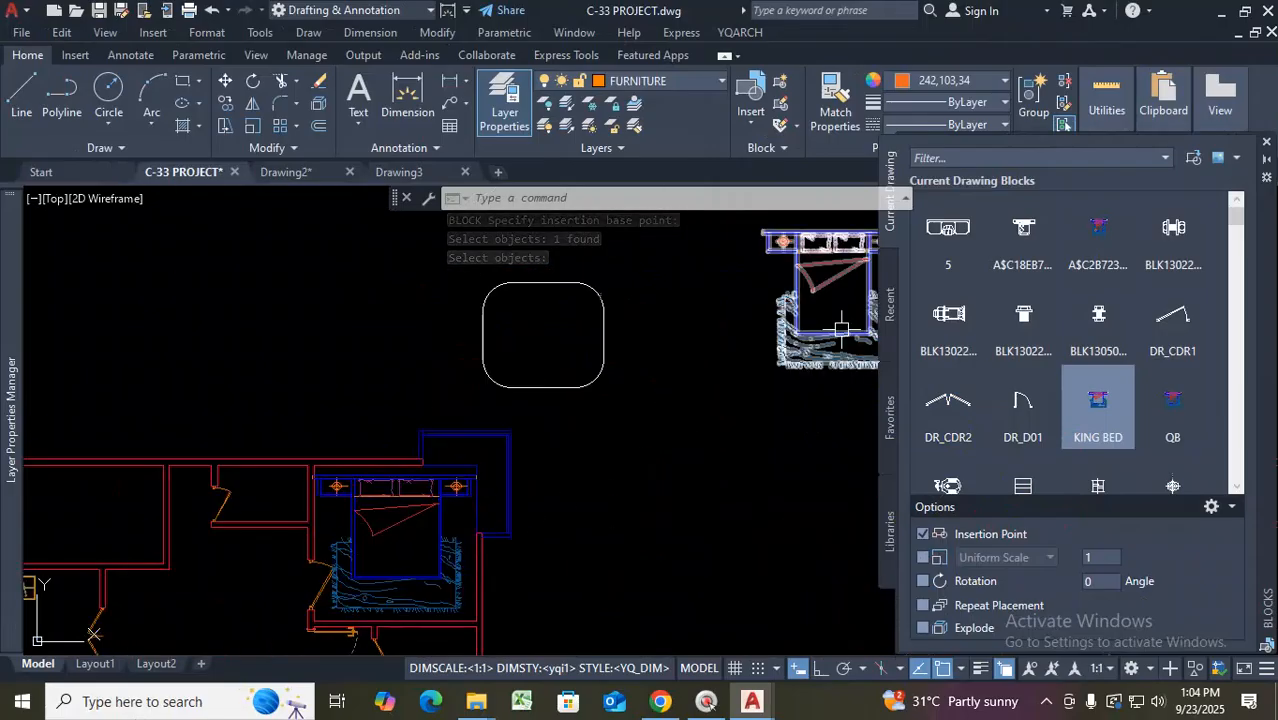
pyautogui.scroll(-3, 839, 328)
pyautogui.scroll(4, 713, 357)
pyautogui.press('Escape')
pyautogui.click(705, 345)
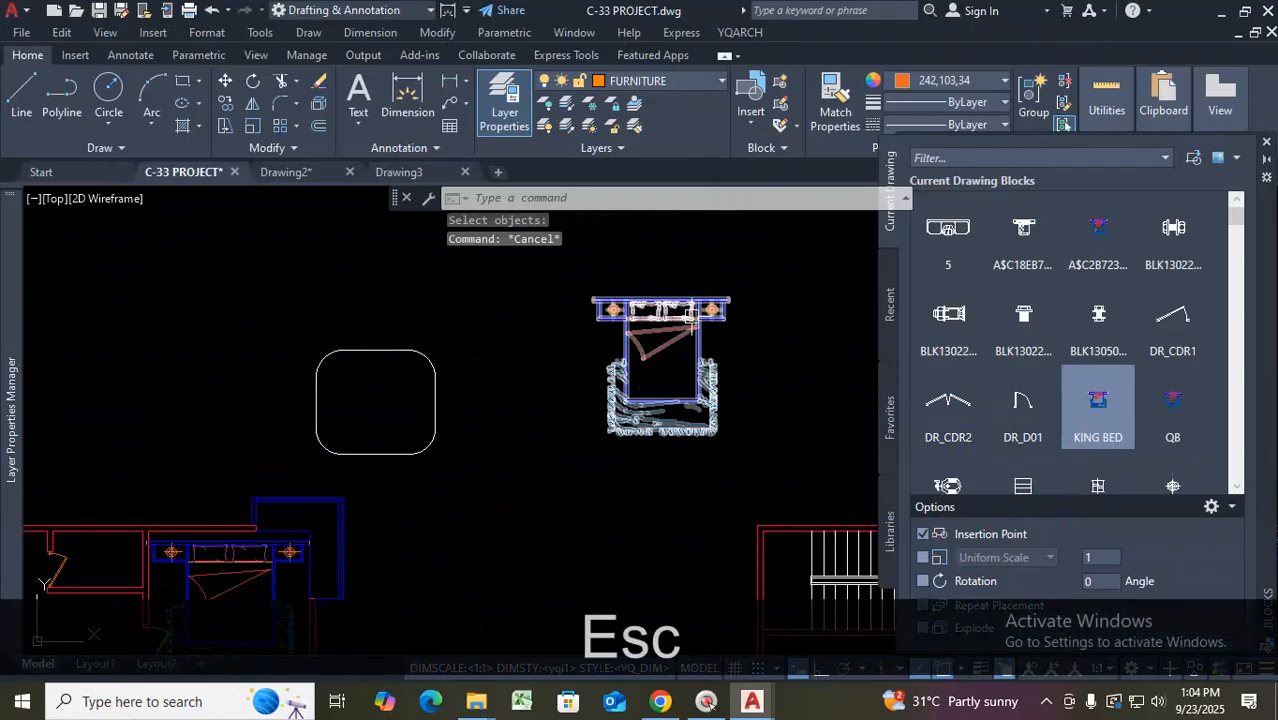
pyautogui.doubleClick(690, 316)
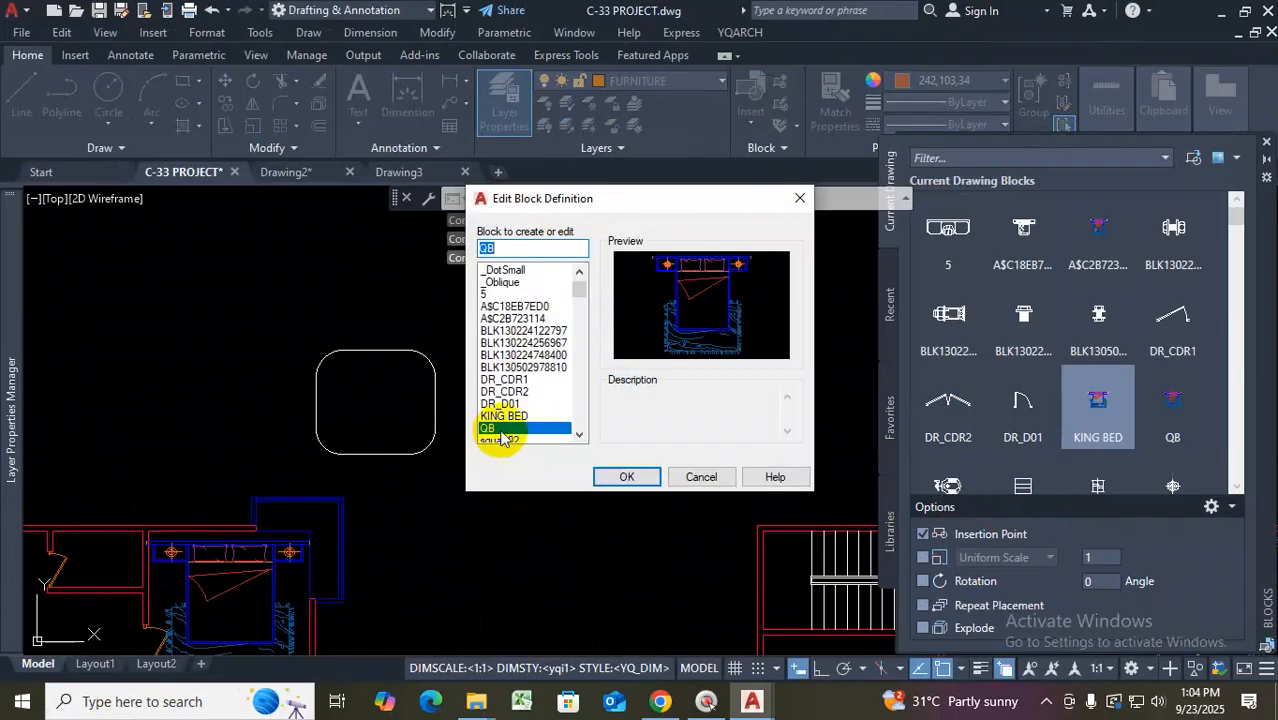
pyautogui.click(800, 207)
pyautogui.press('Escape')
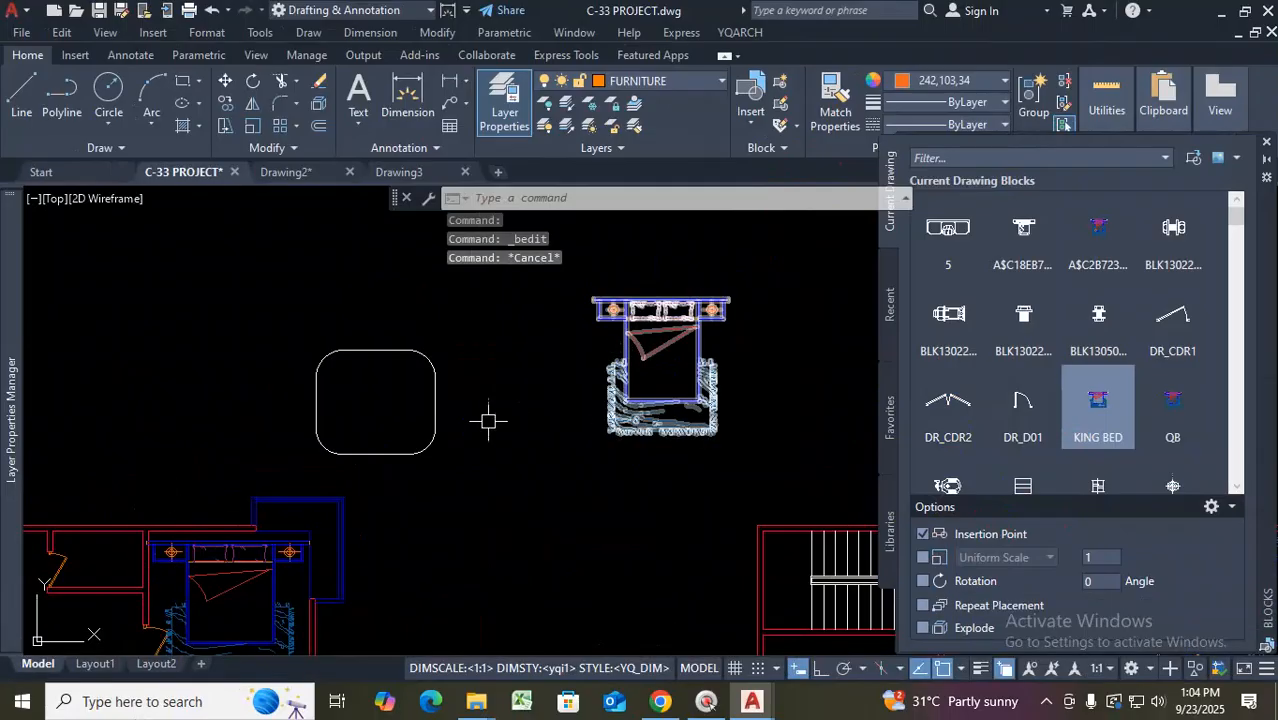
# Insert the QB block rotated 90° with its headboard against the outer wall of the lower-left bedroom in the rightmost floor plan
pyautogui.scroll(-4, 489, 421)
pyautogui.scroll(4, 720, 531)
pyautogui.scroll(-6, 518, 450)
pyautogui.click(1079, 424)
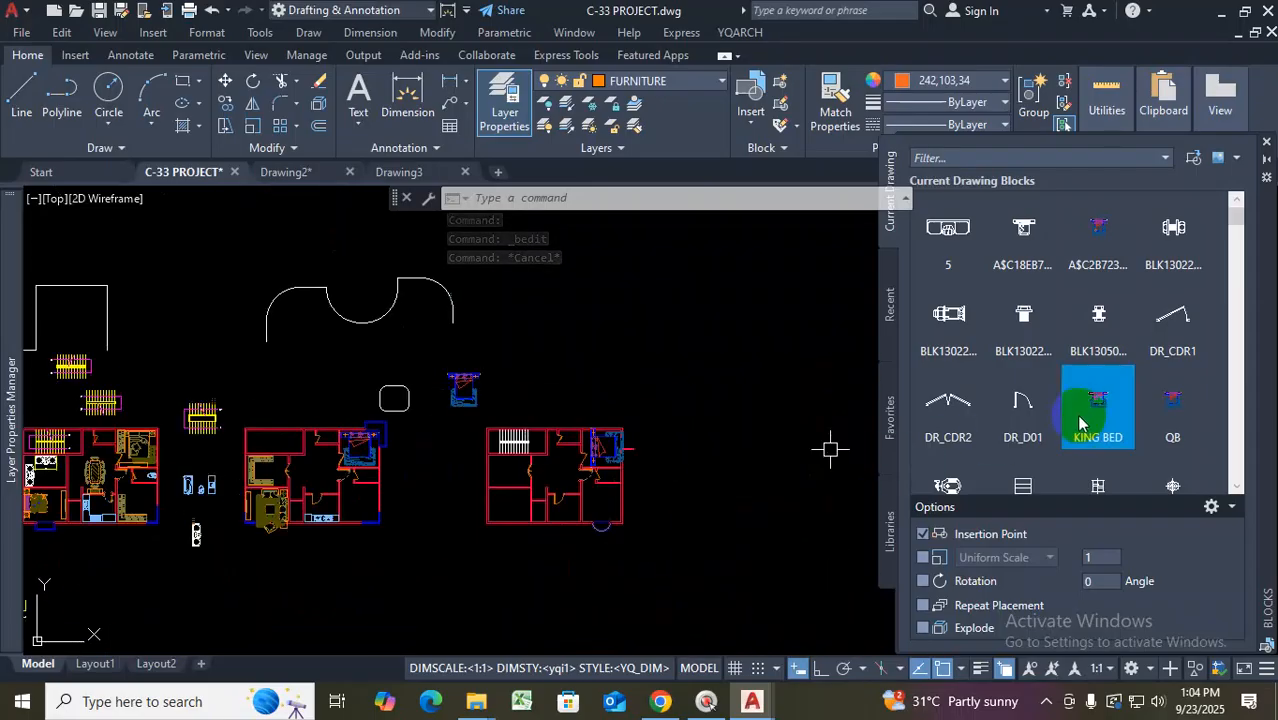
pyautogui.click(1173, 415)
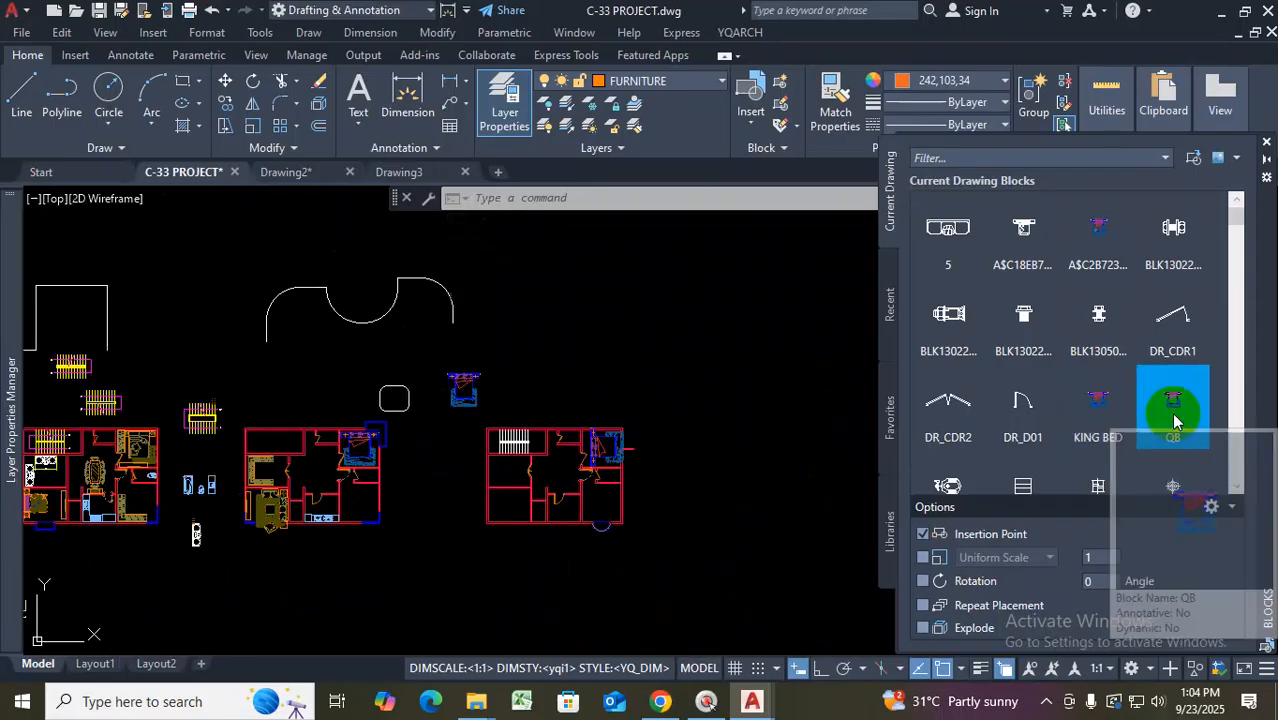
pyautogui.click(1082, 584)
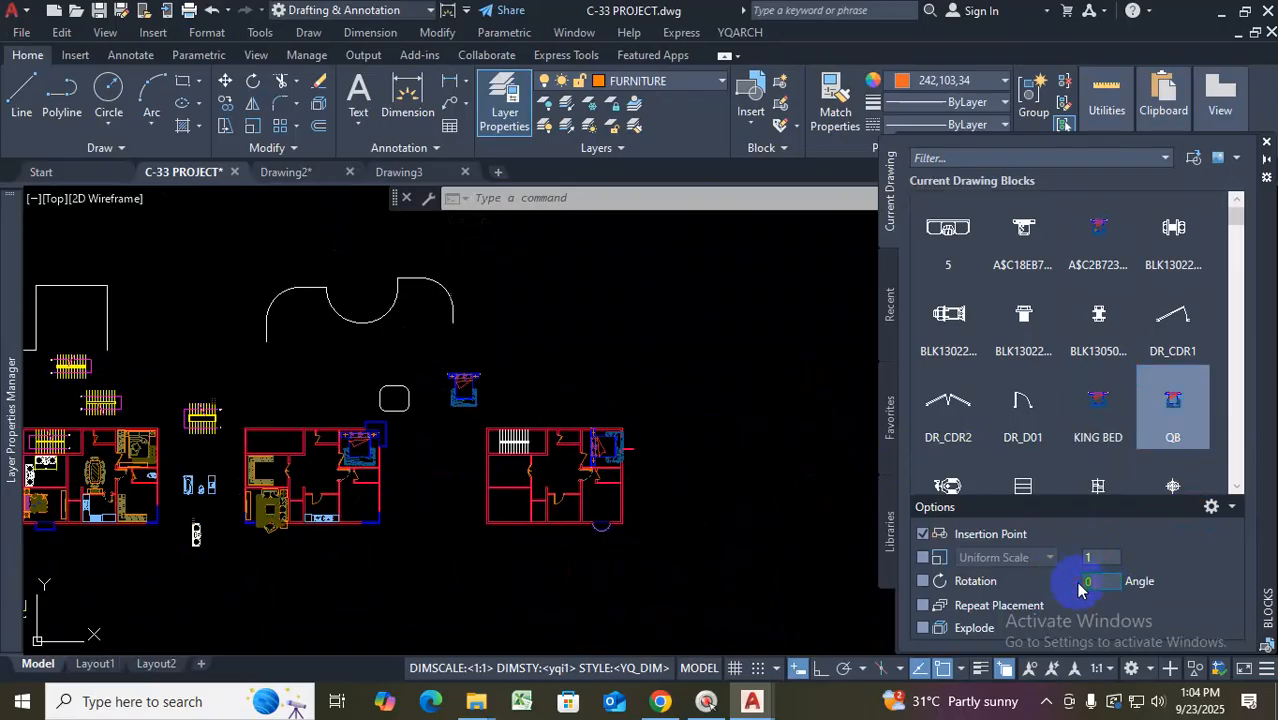
pyautogui.write('90')
pyautogui.press('Return')
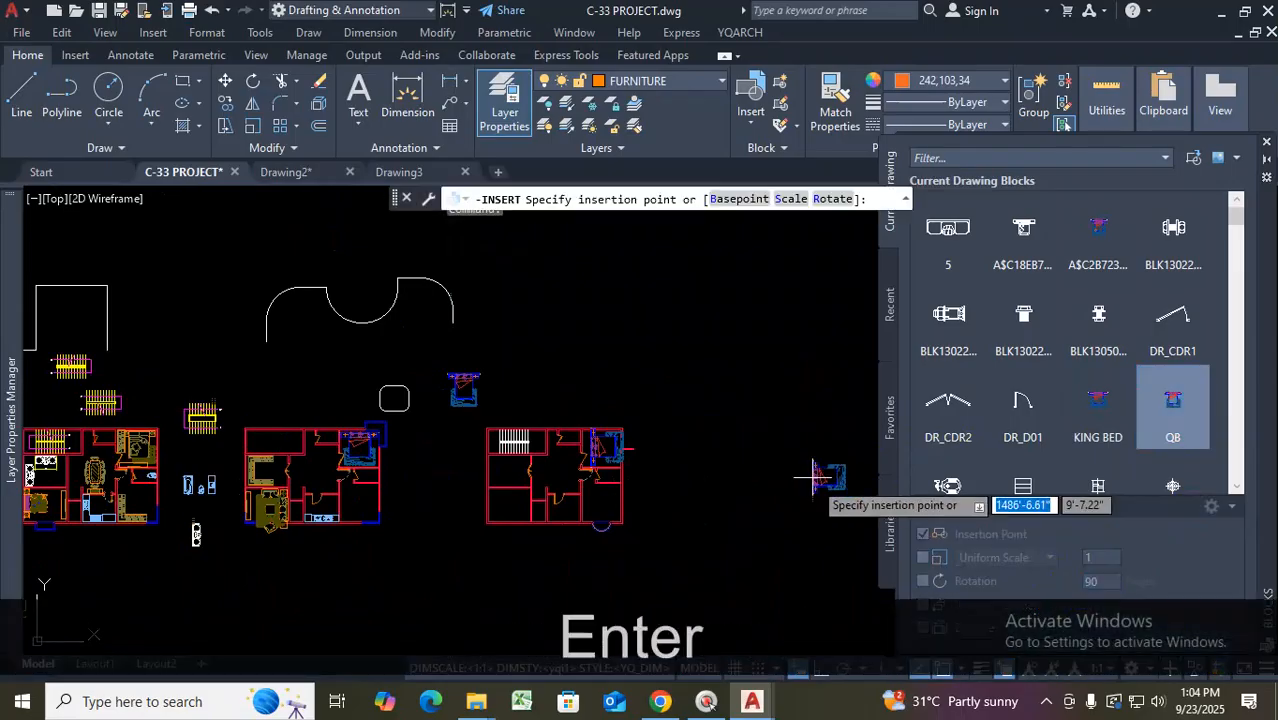
pyautogui.scroll(6, 570, 512)
pyautogui.scroll(2, 668, 526)
pyautogui.scroll(-4, 675, 508)
pyautogui.scroll(4, 463, 520)
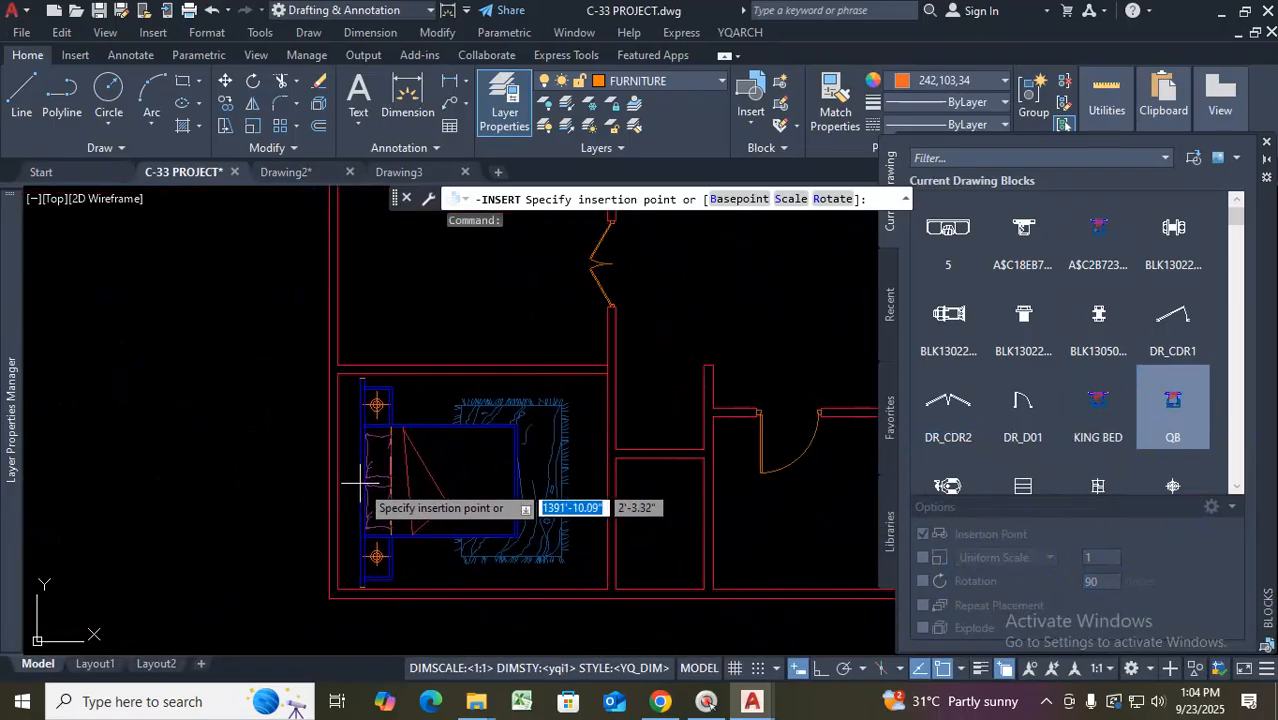
pyautogui.scroll(2, 348, 490)
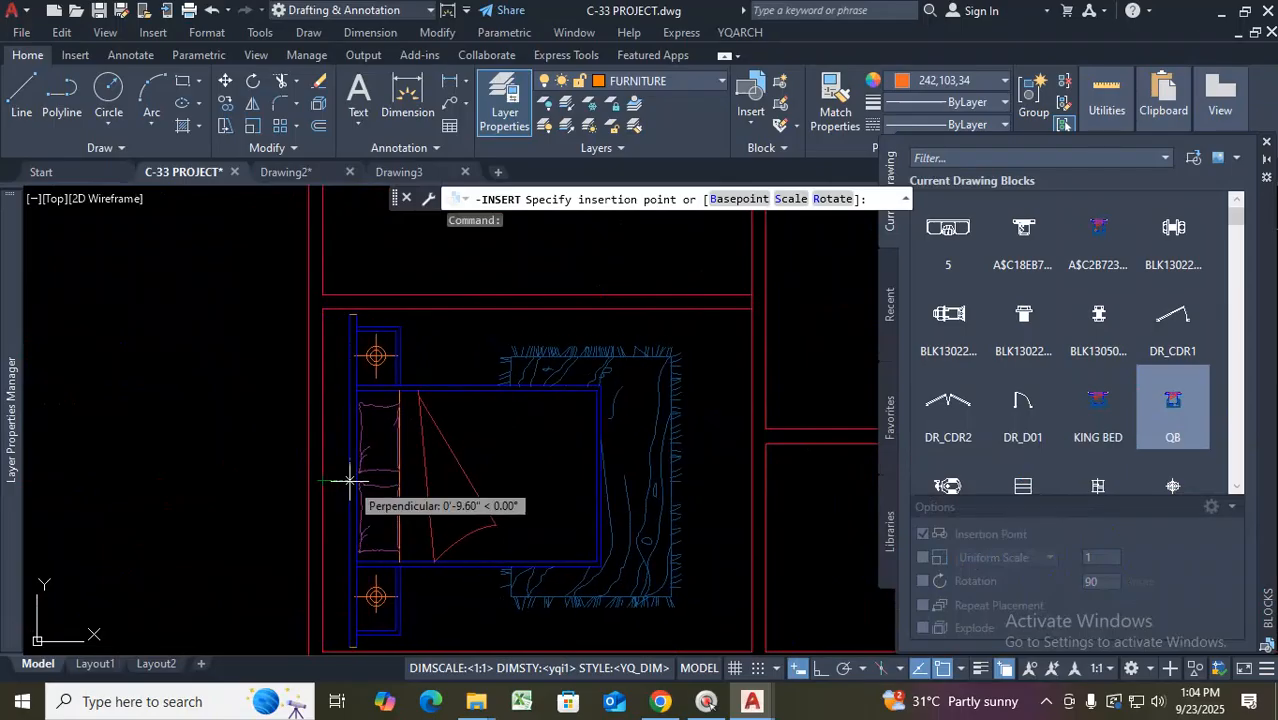
pyautogui.click(340, 483)
pyautogui.scroll(-4, 417, 414)
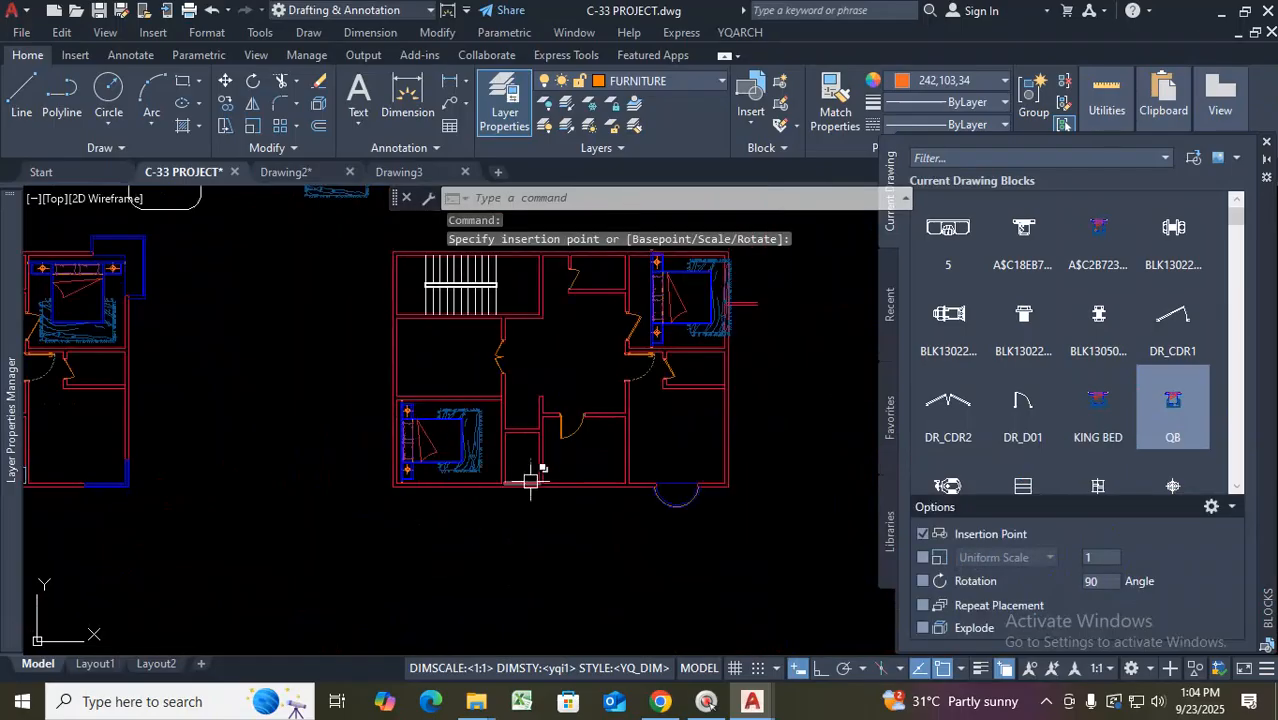
# Compare the inserted QB bed with the king beds and the loose bed copy across the floor plans
pyautogui.scroll(-5, 522, 500)
pyautogui.scroll(3, 449, 454)
pyautogui.scroll(5, 322, 476)
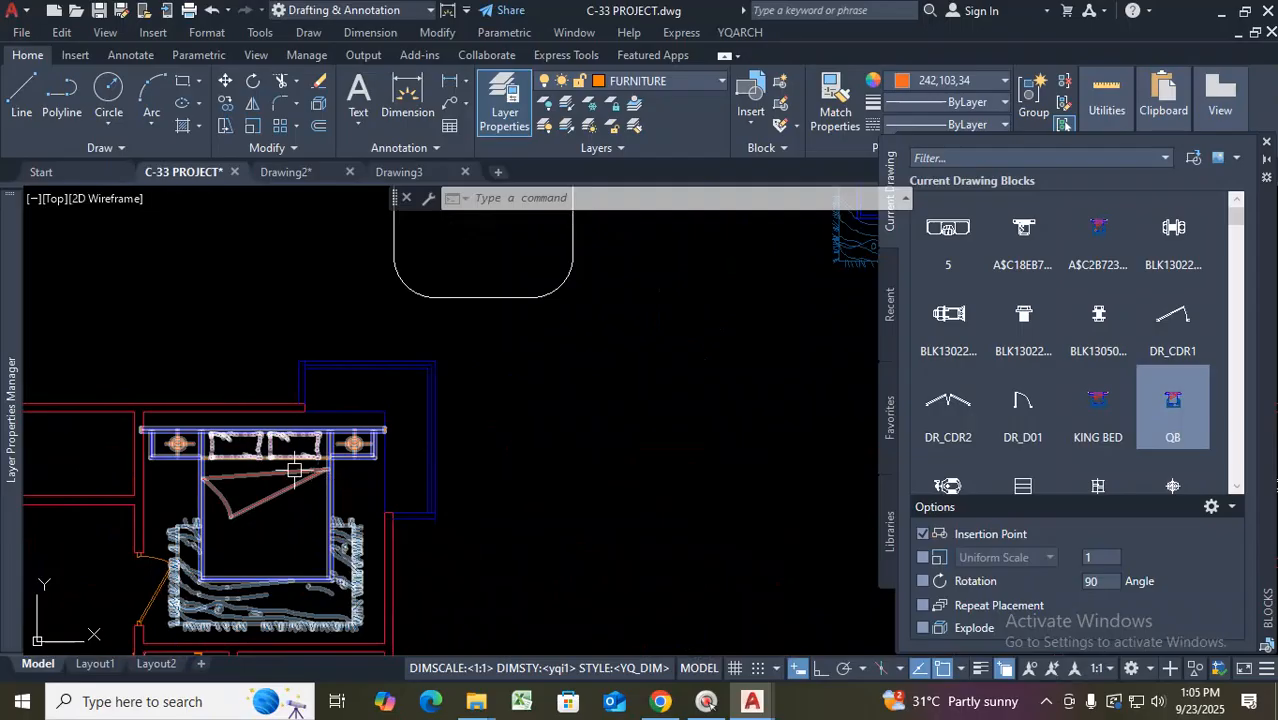
pyautogui.scroll(-5, 300, 462)
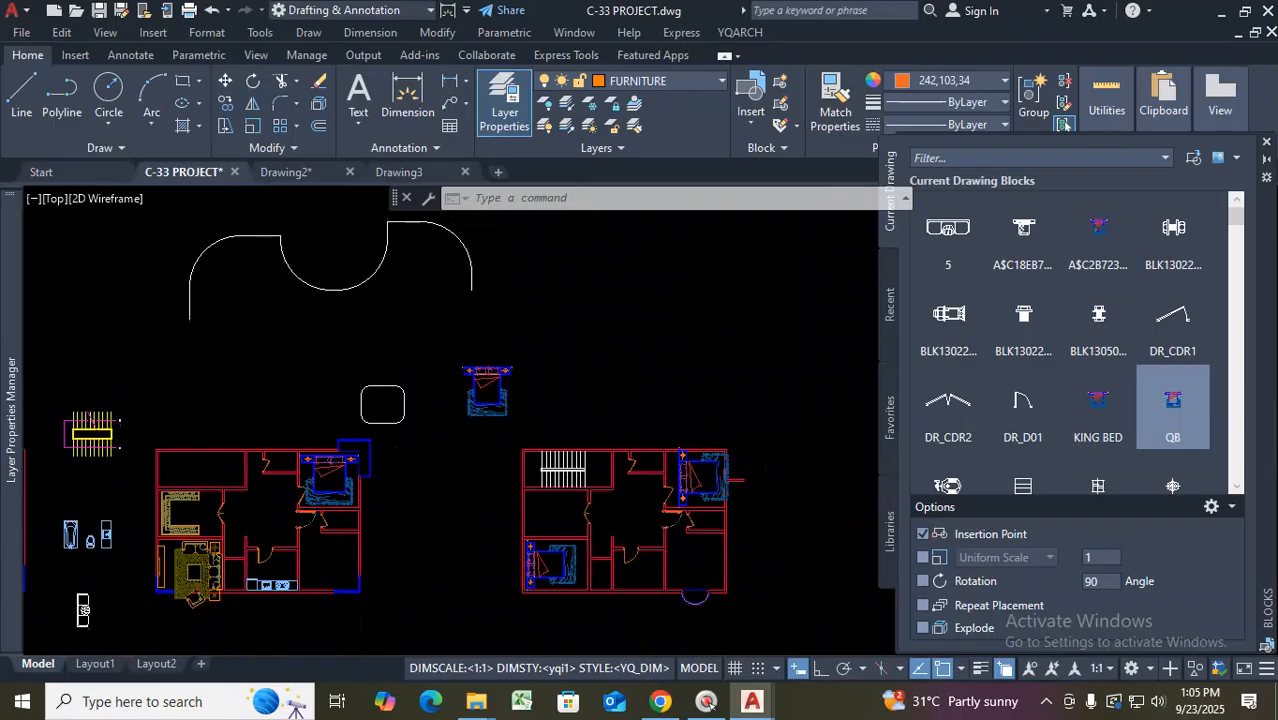
pyautogui.scroll(5, 464, 420)
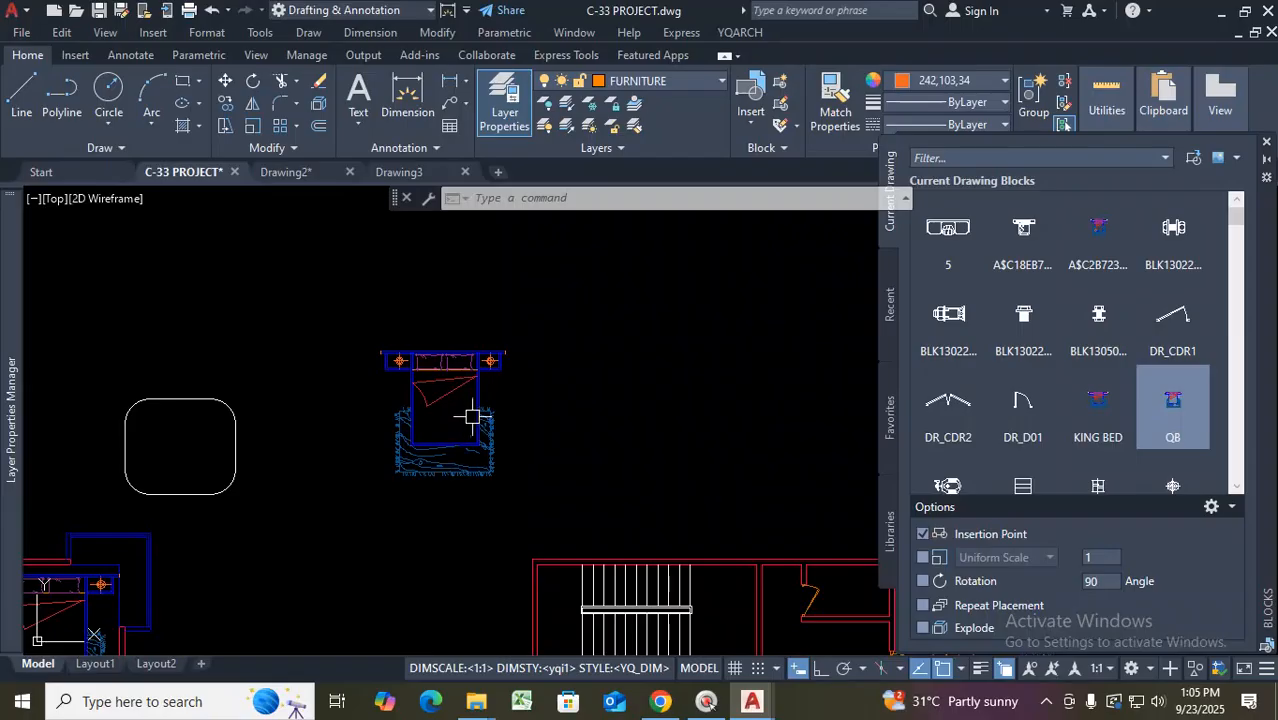
pyautogui.scroll(-5, 466, 403)
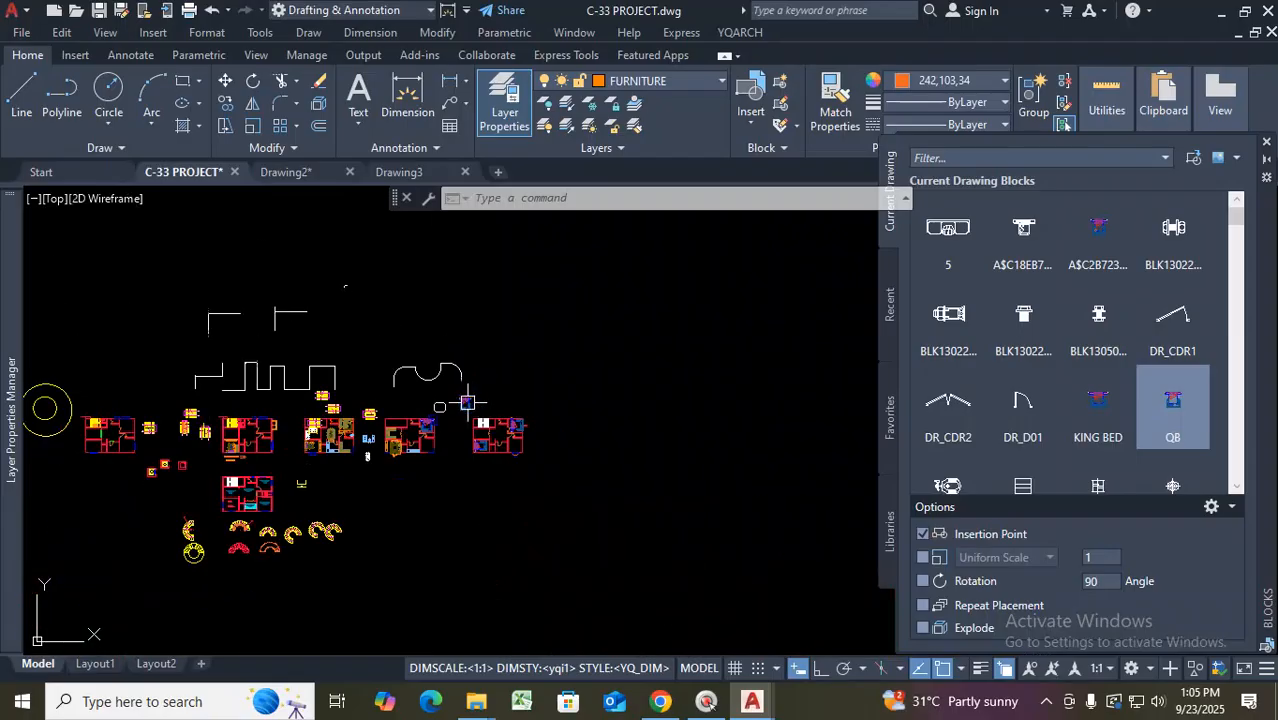
pyautogui.scroll(6, 404, 455)
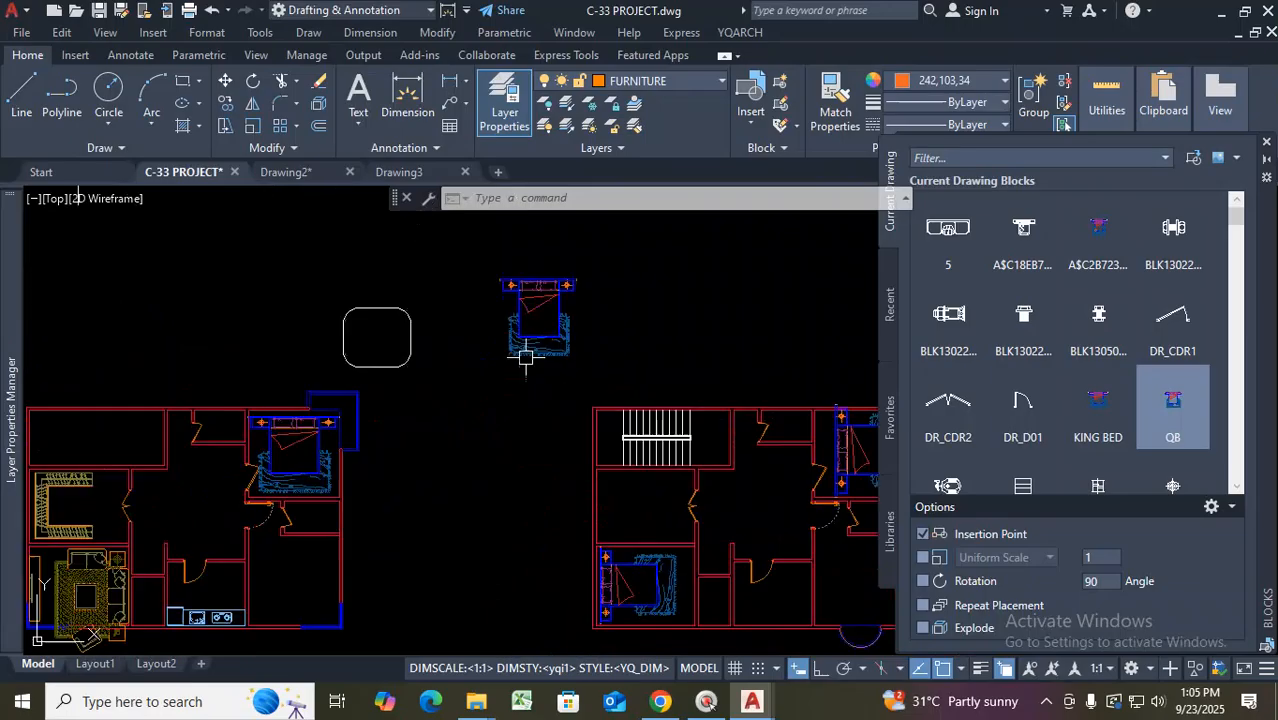
pyautogui.click(560, 298)
pyautogui.scroll(2, 560, 298)
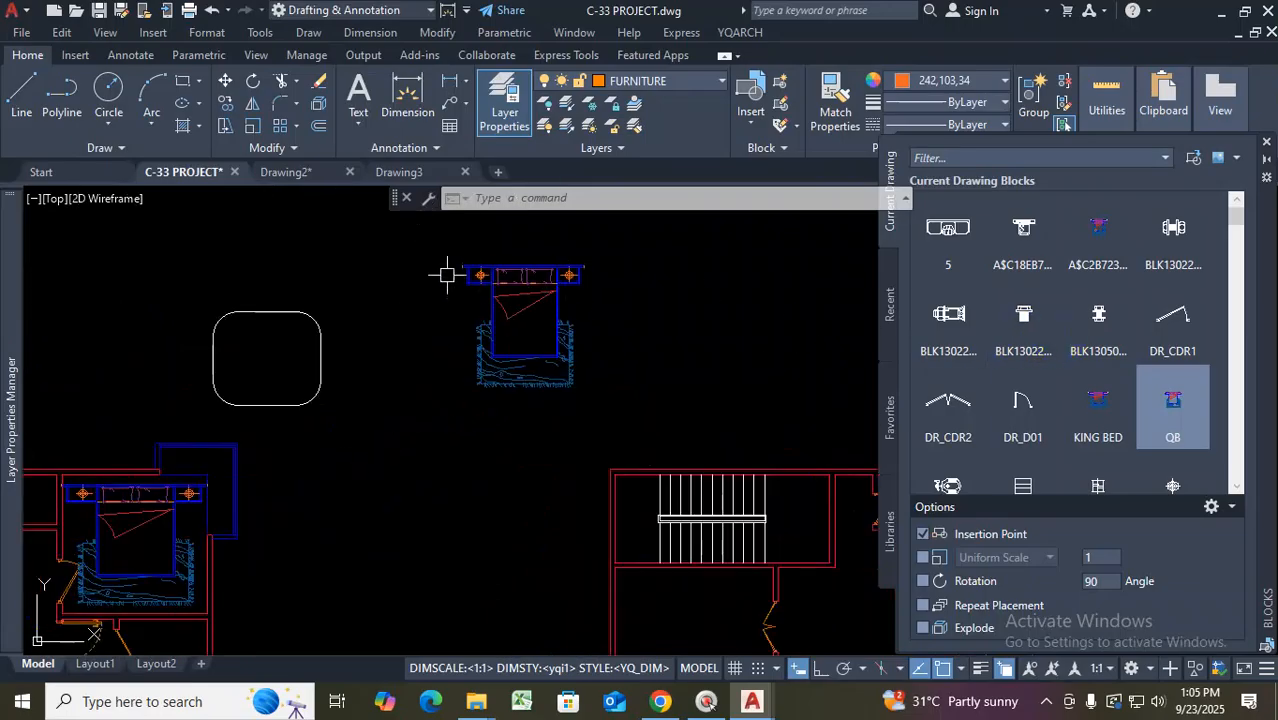
# Create a new blank drawing and close the Blocks palette
pyautogui.click(499, 174)
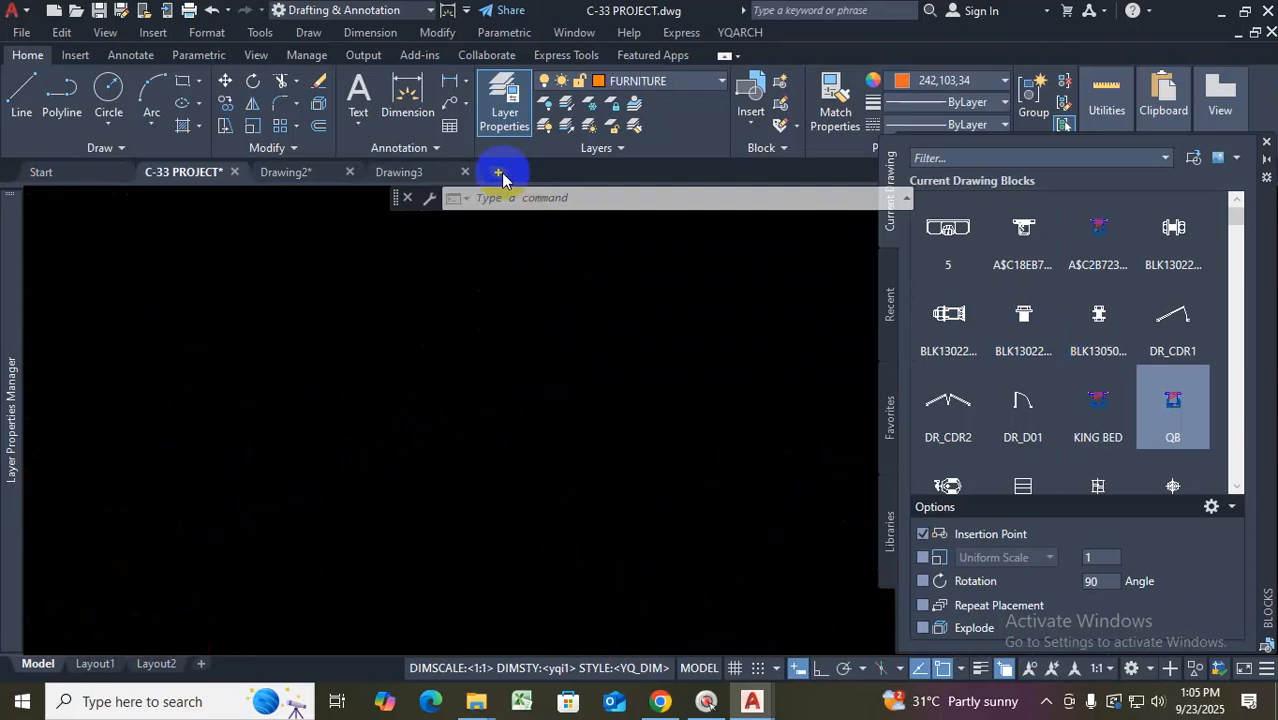
pyautogui.click(1265, 146)
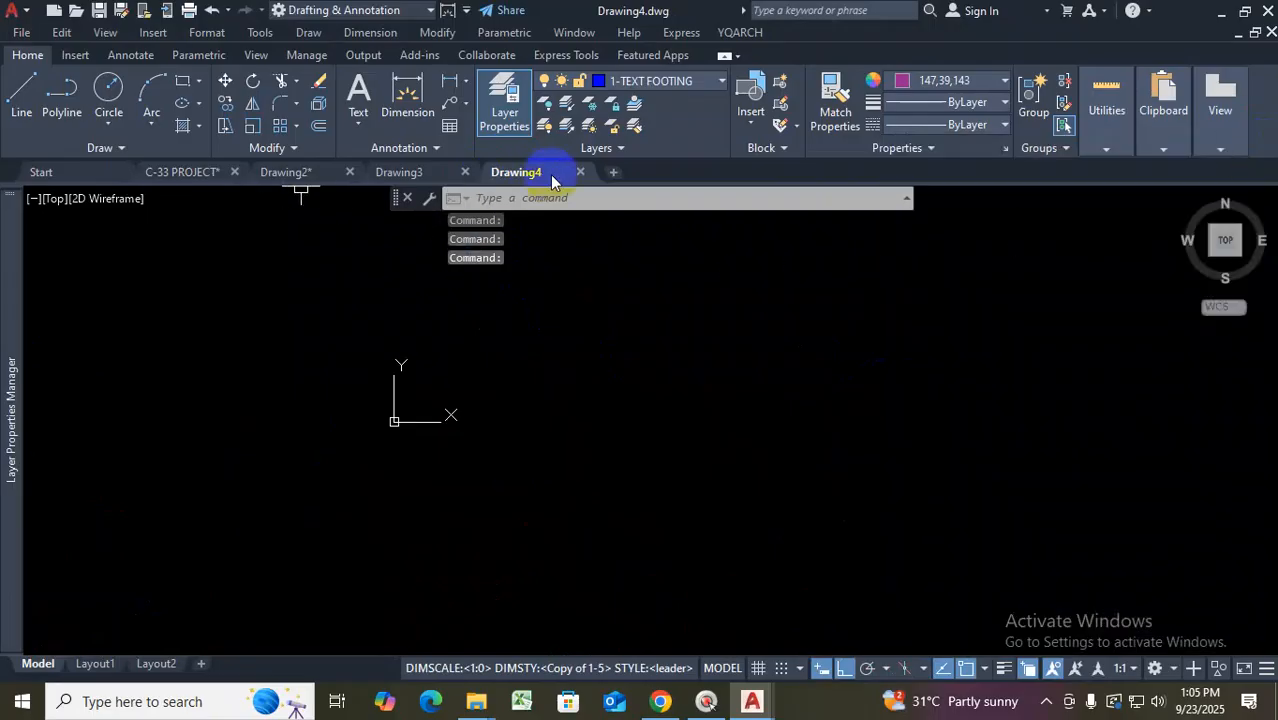
pyautogui.scroll(-4, 515, 427)
pyautogui.scroll(5, 692, 419)
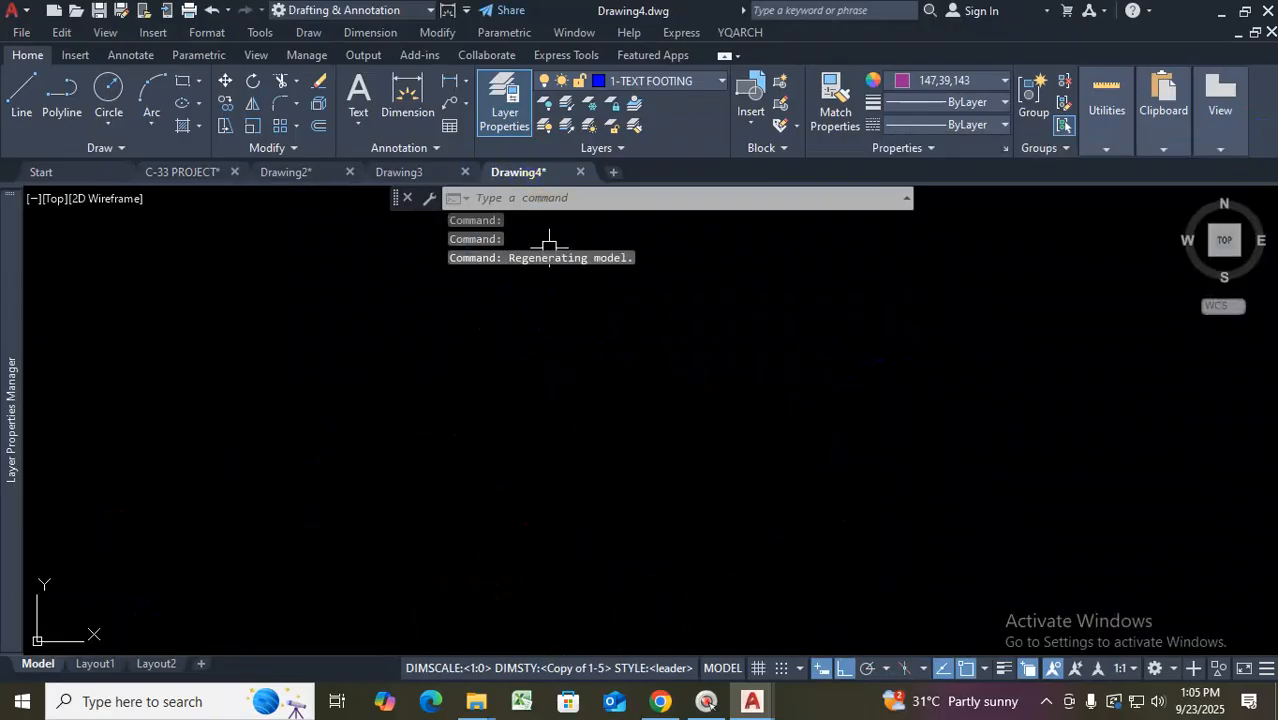
# Examine the current-drawing and recent block lists in the blank drawing to see which blocks are available for insertion
pyautogui.write('i')
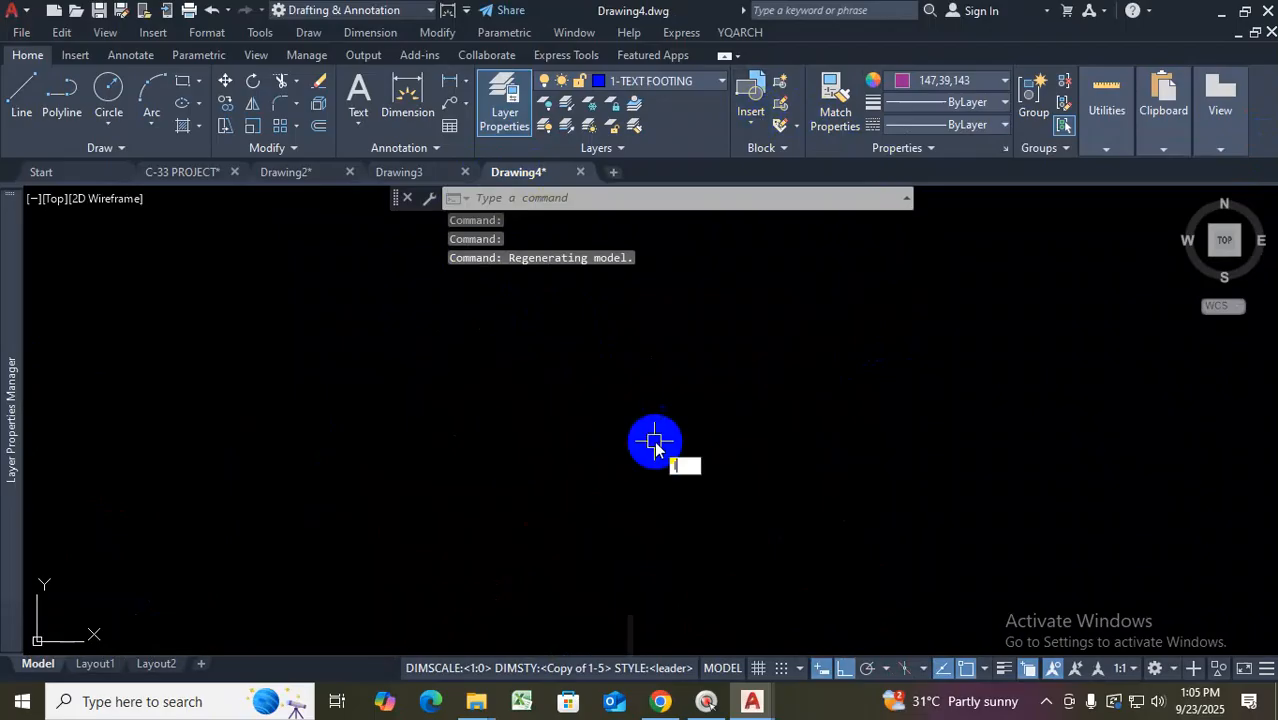
pyautogui.press('Return')
pyautogui.click(889, 306)
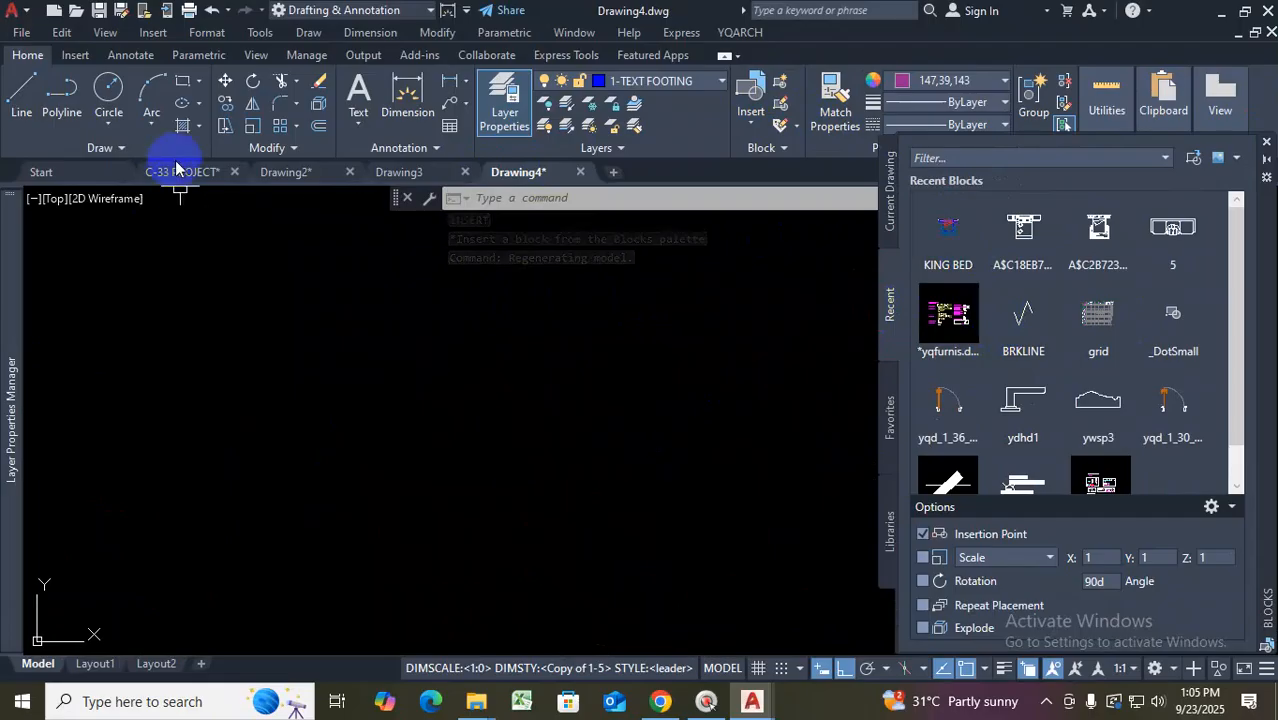
pyautogui.click(884, 212)
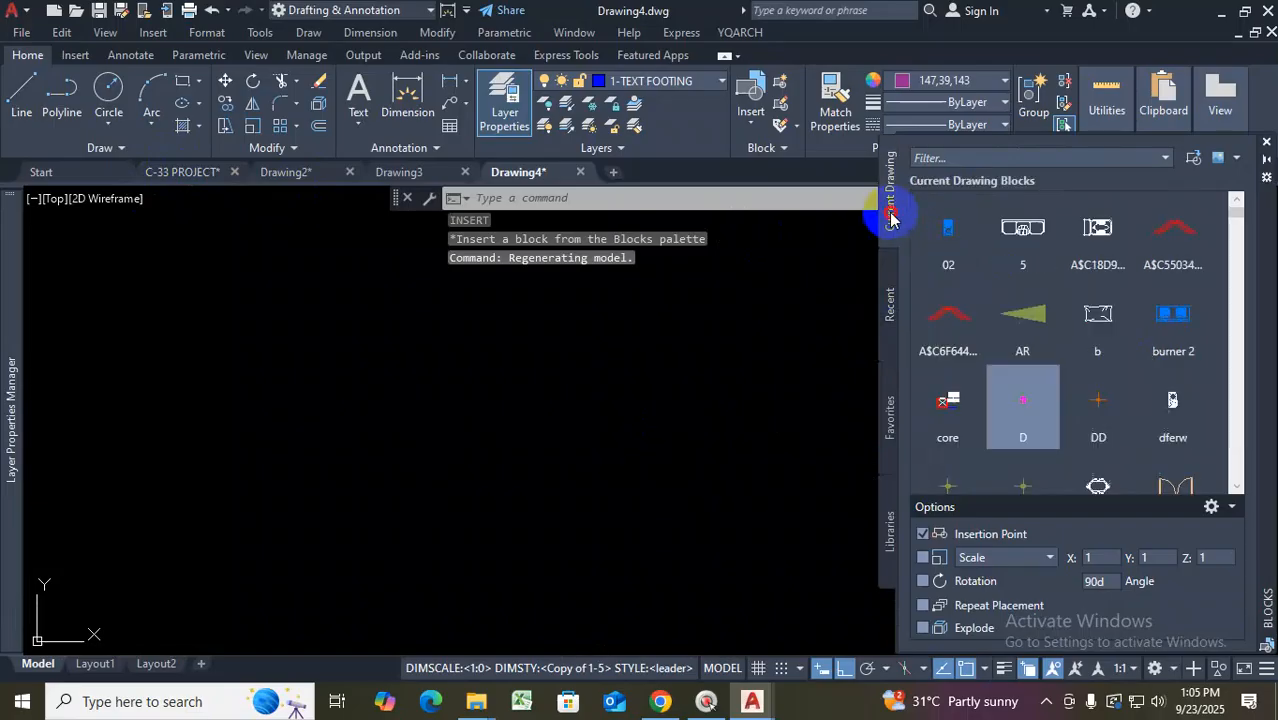
pyautogui.scroll(-5, 1093, 328)
pyautogui.scroll(4, 1081, 396)
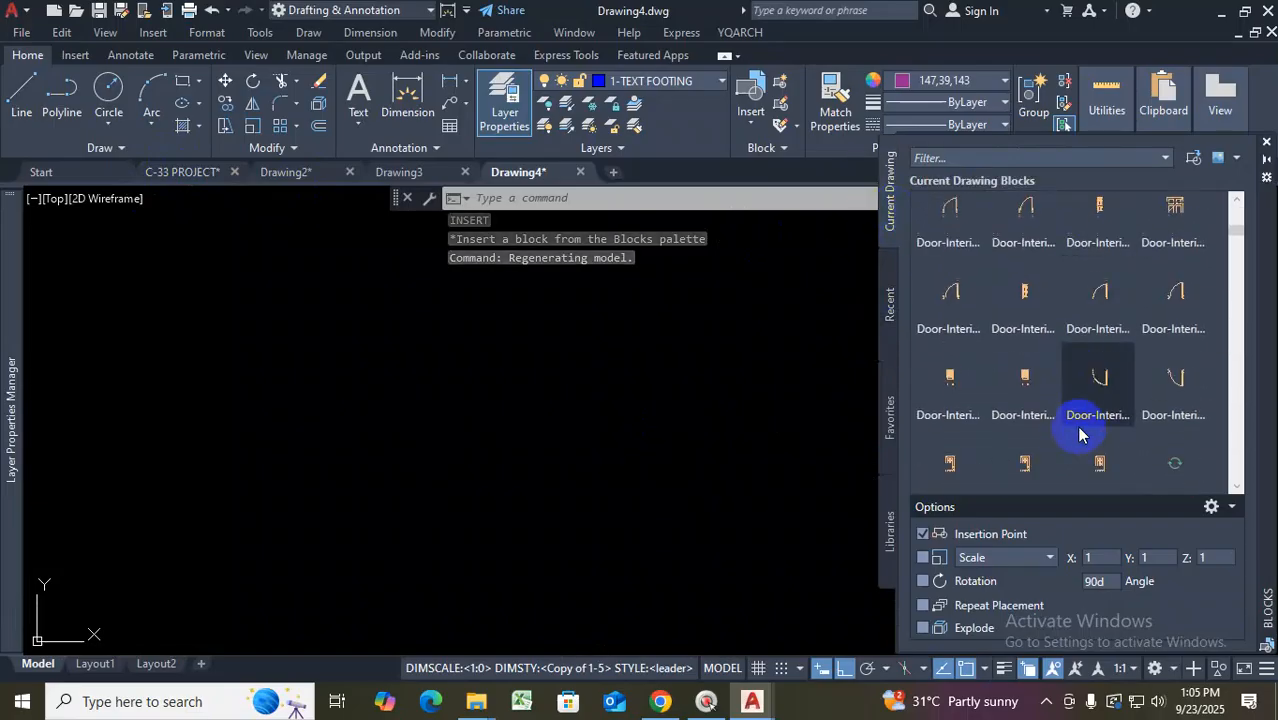
pyautogui.scroll(4, 1060, 445)
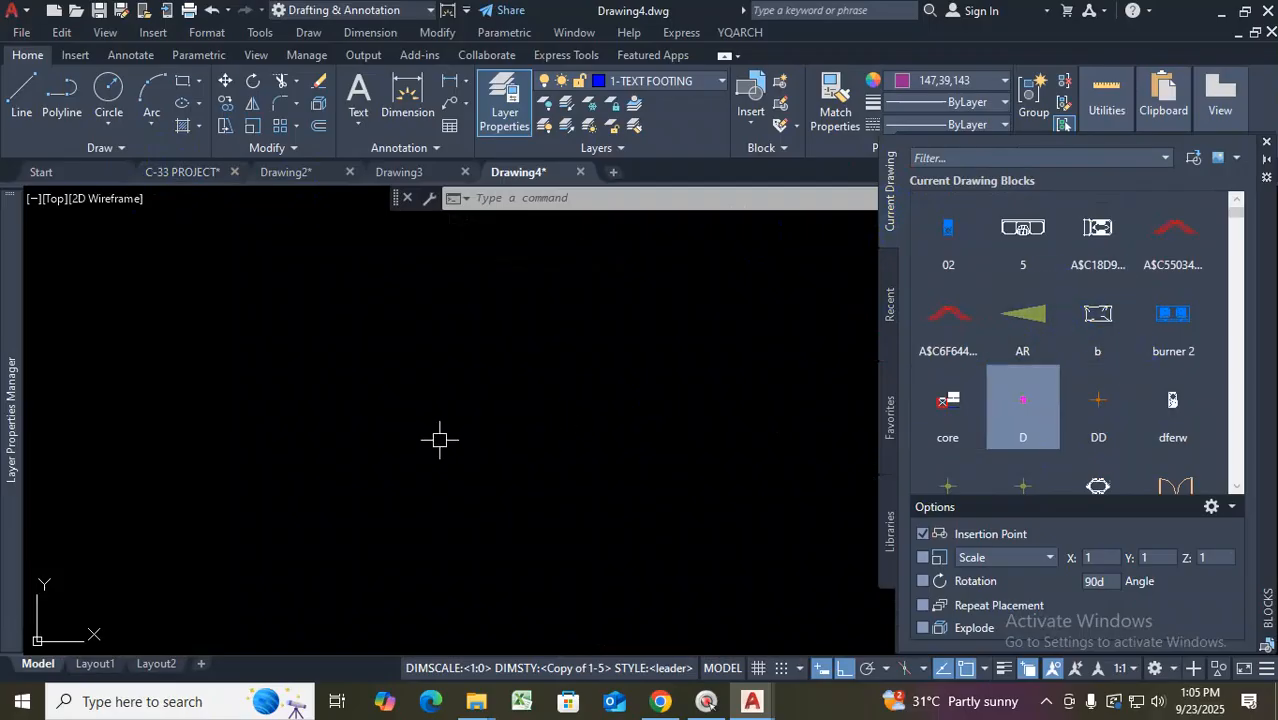
pyautogui.click(889, 305)
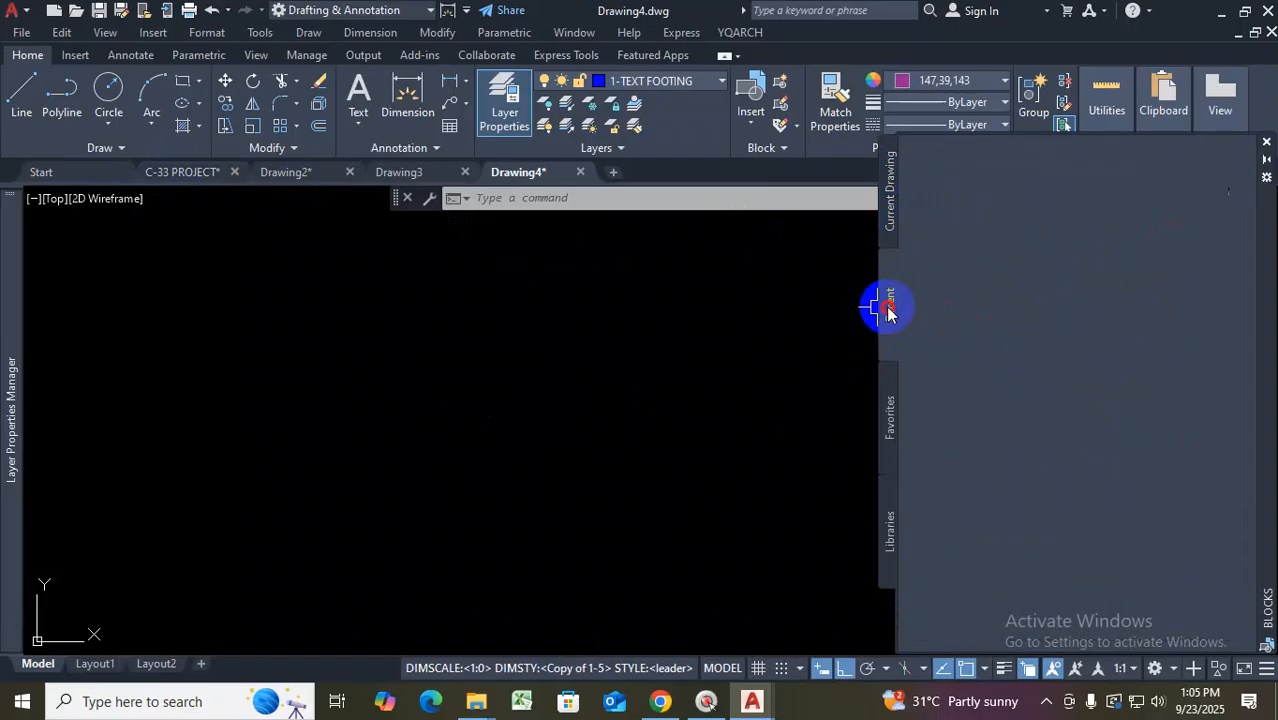
pyautogui.click(891, 212)
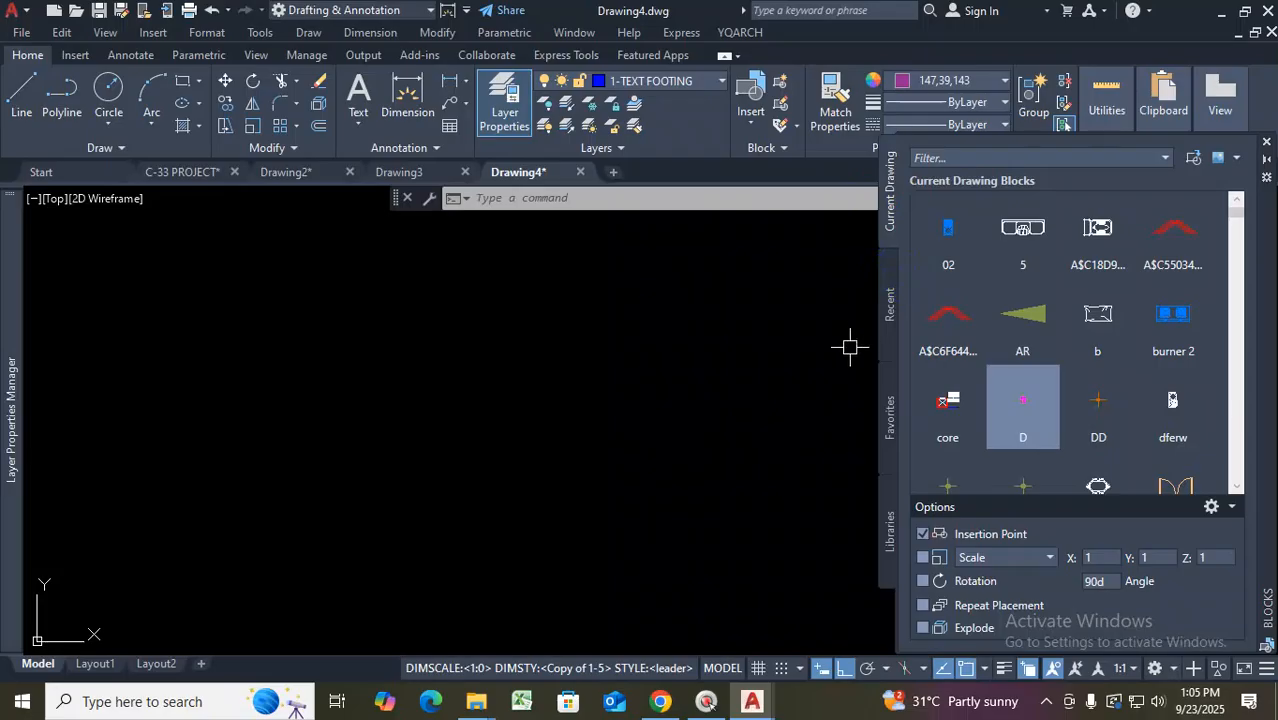
# Return to the C-33 PROJECT drawing and close the Blocks palette
pyautogui.click(187, 172)
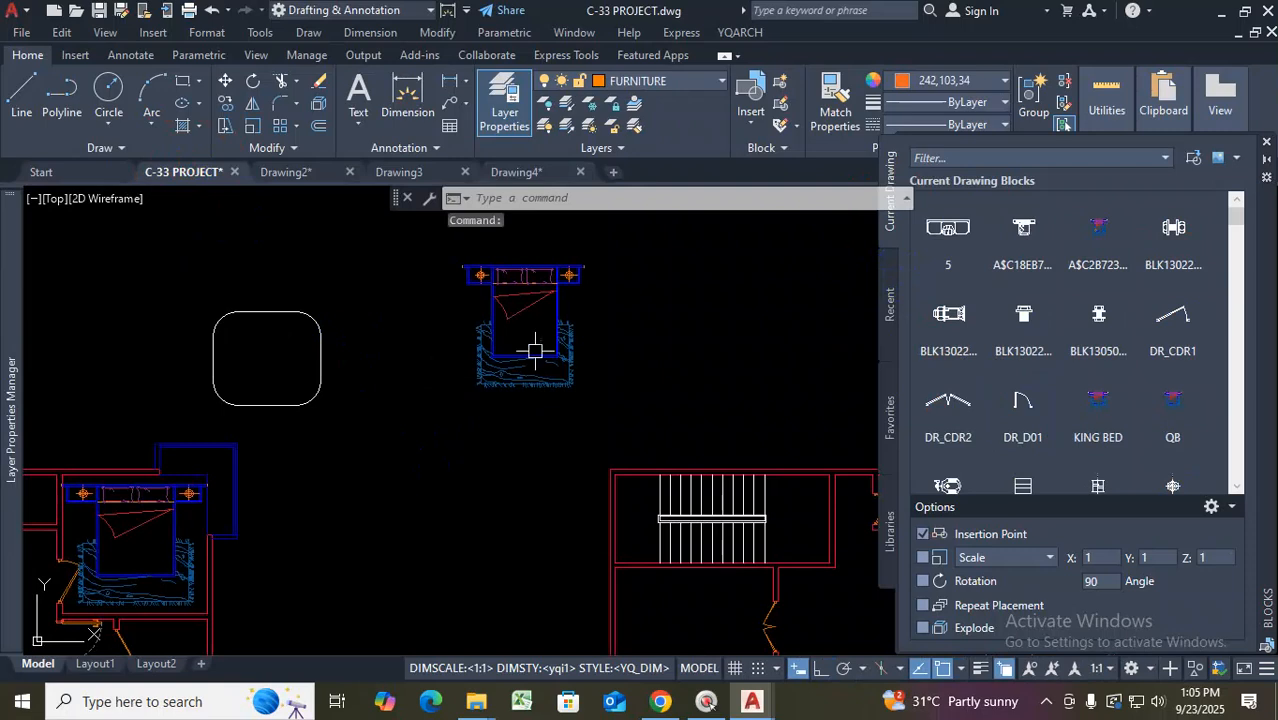
pyautogui.click(598, 296)
pyautogui.click(457, 380)
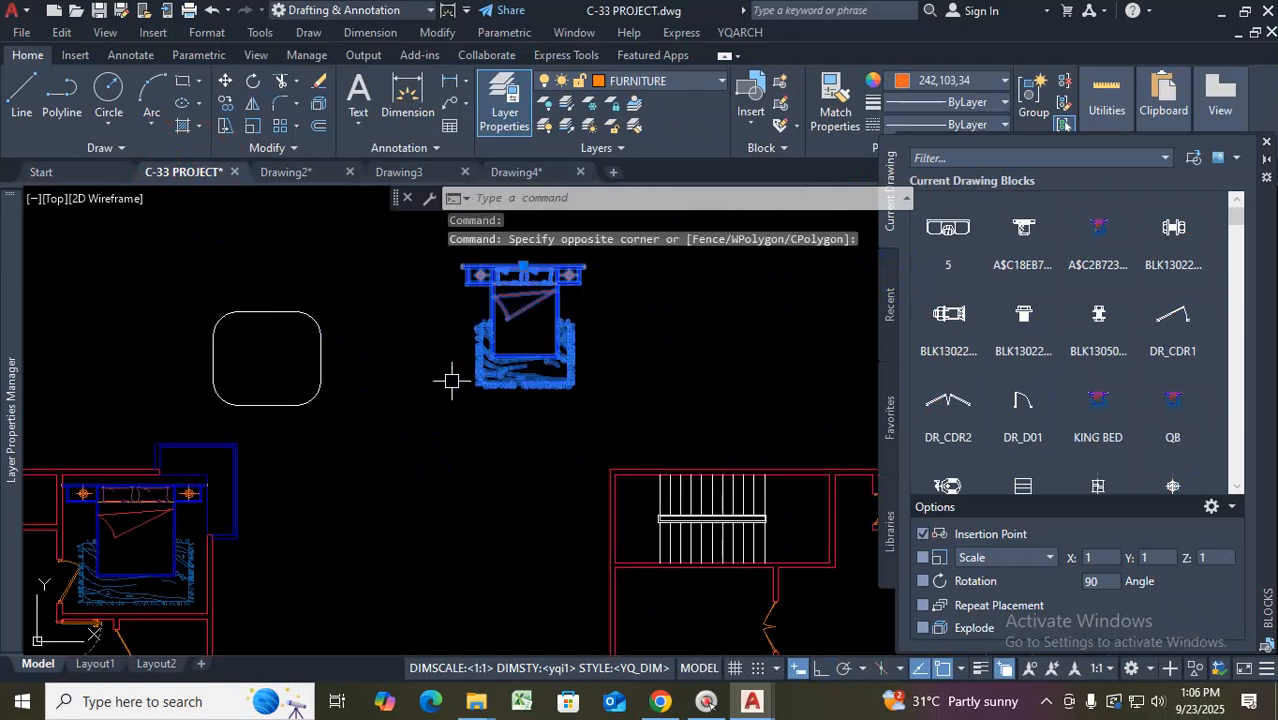
pyautogui.click(1267, 147)
pyautogui.press('Escape')
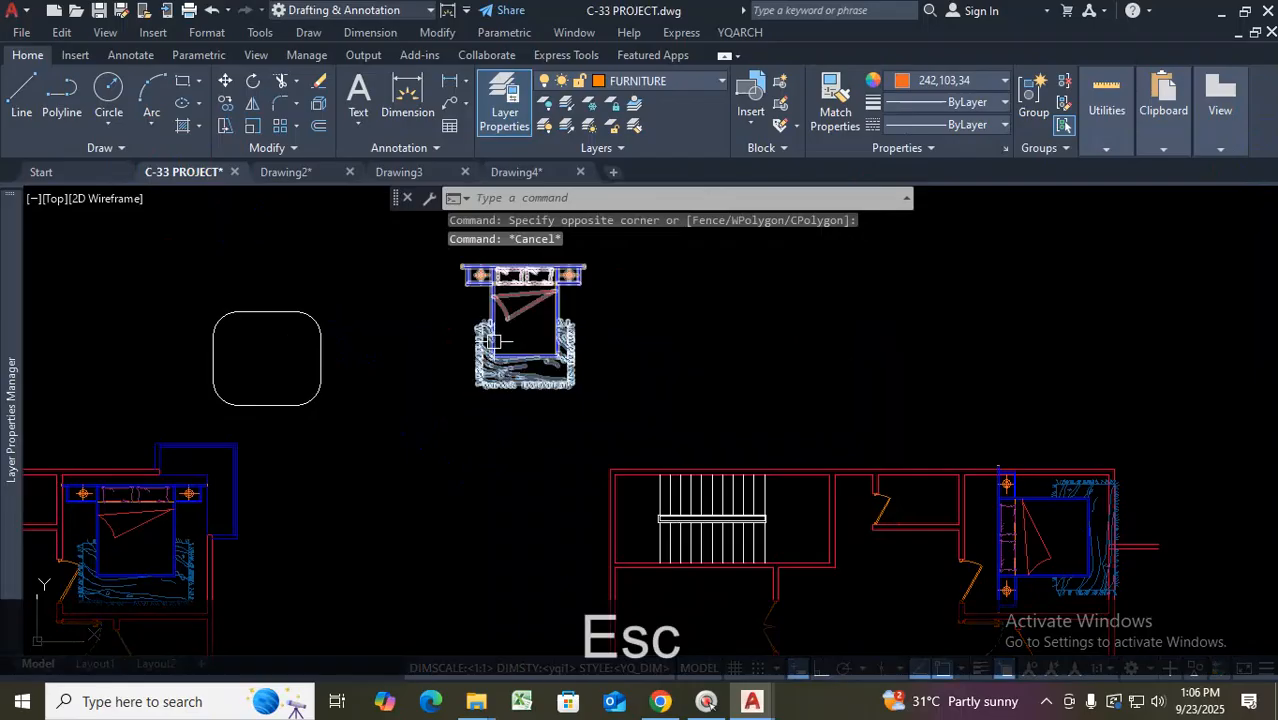
pyautogui.moveTo(470, 363)
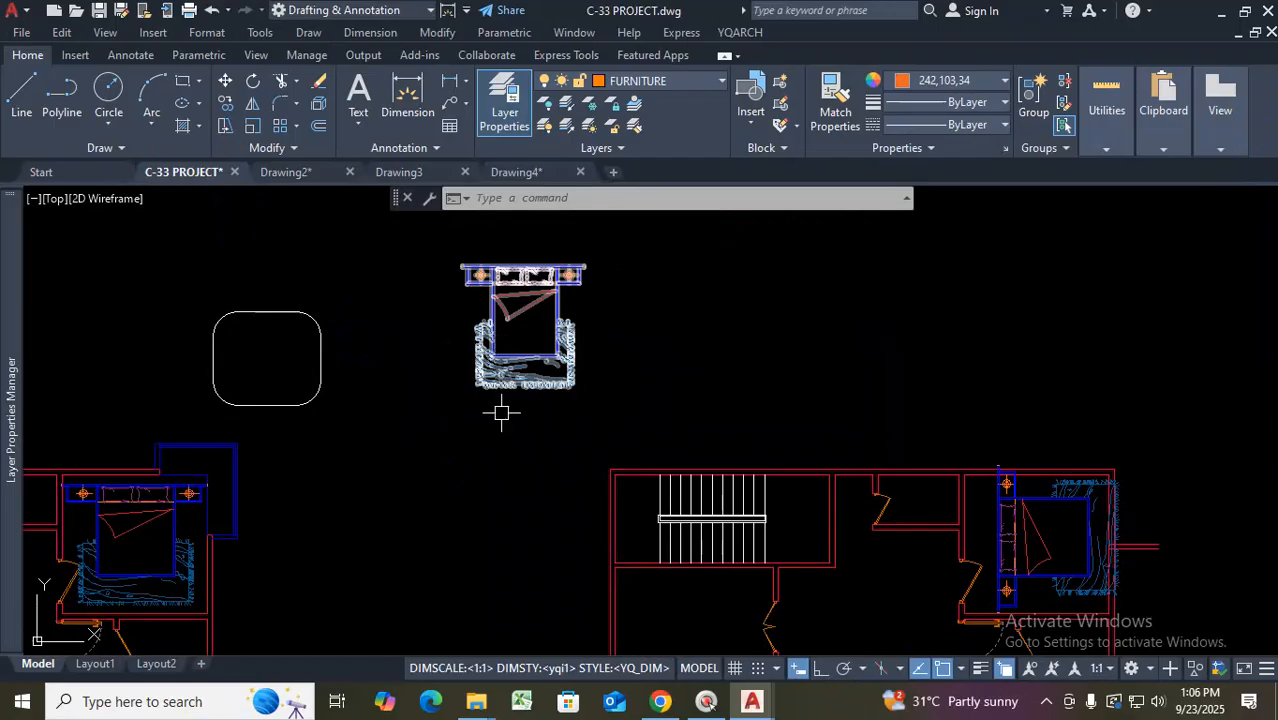
pyautogui.write('w')
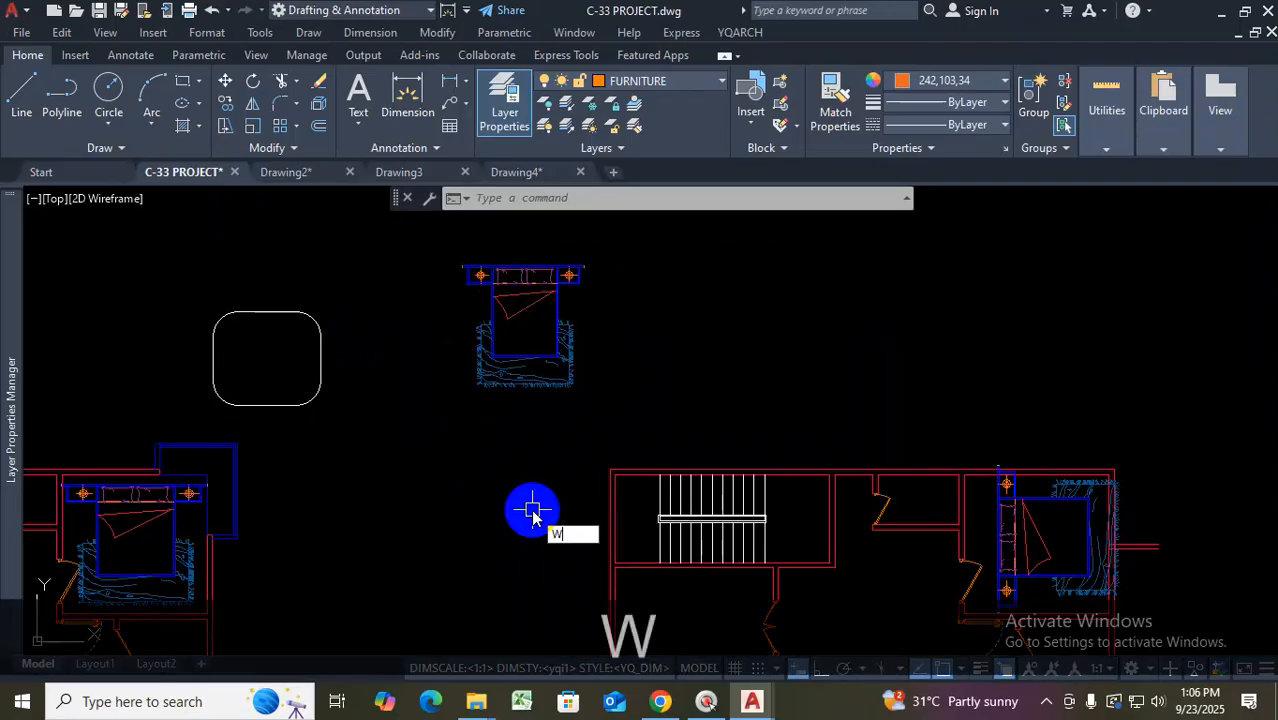
pyautogui.press('Return')
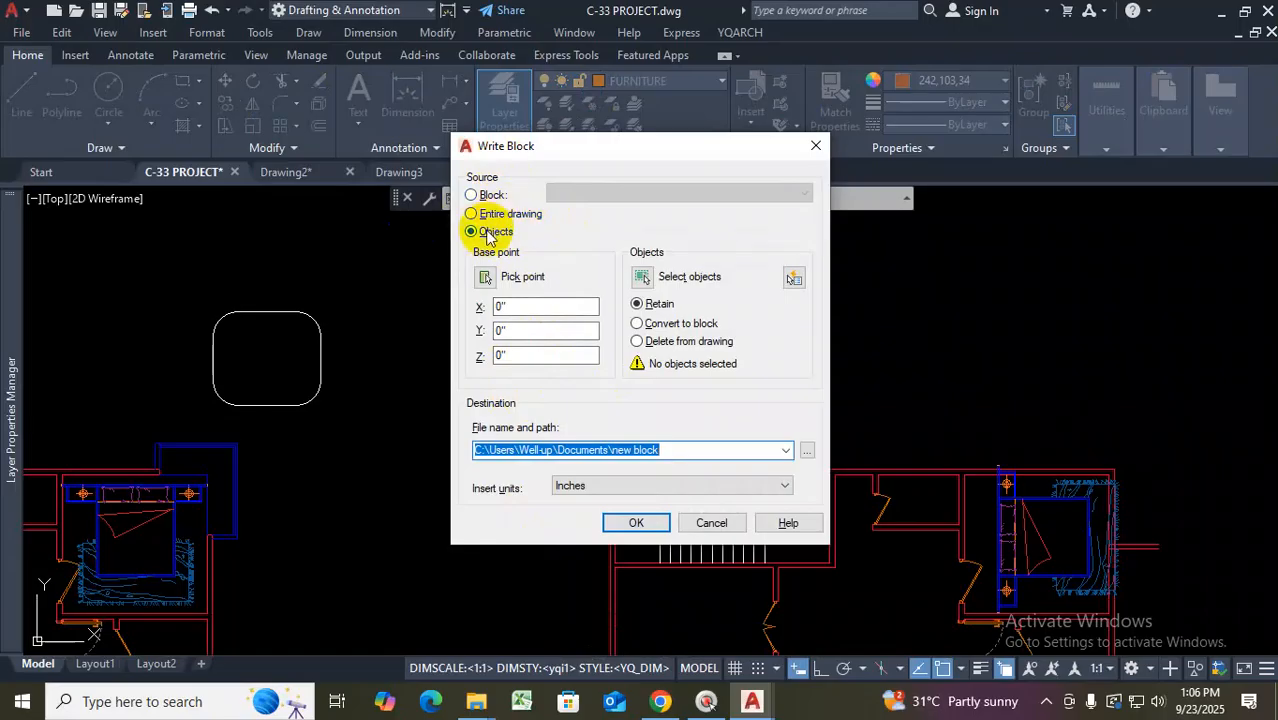
pyautogui.click(722, 527)
pyautogui.press('Escape')
# Copy the loose blue bed block into the empty space above the rightmost floor plan
pyautogui.scroll(-12, 514, 416)
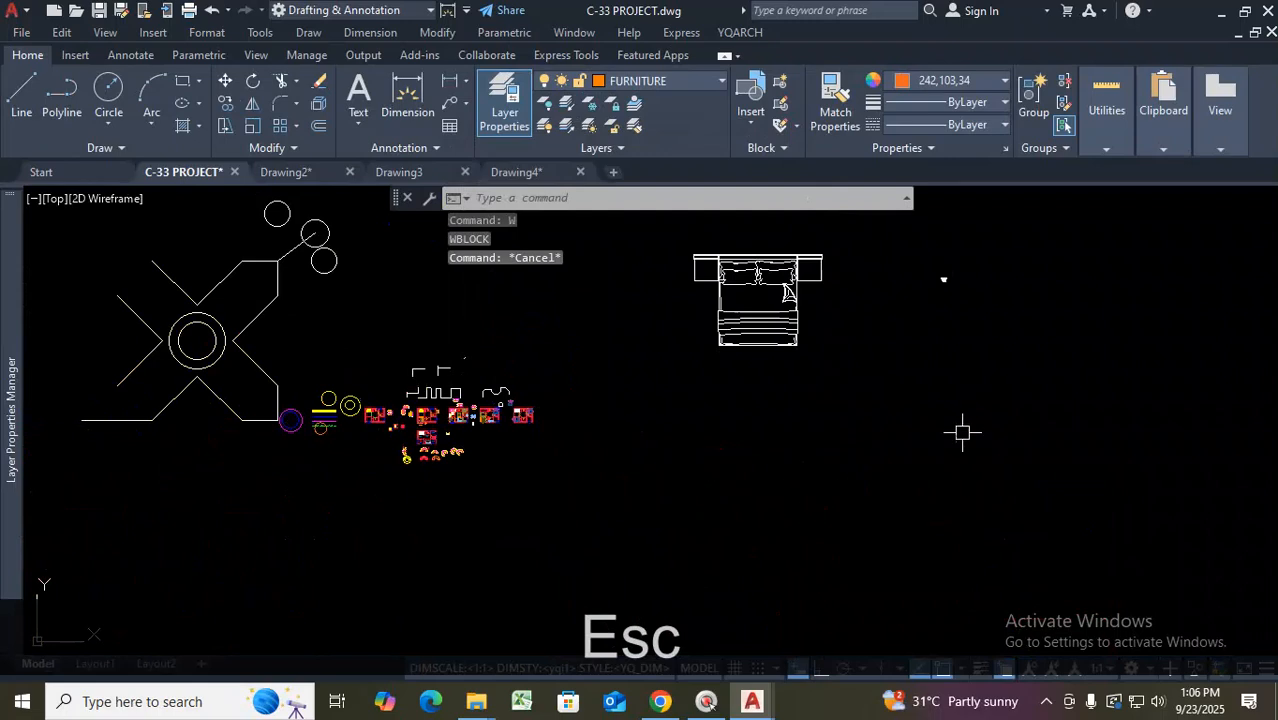
pyautogui.scroll(6, 951, 258)
pyautogui.scroll(6, 914, 335)
pyautogui.scroll(-6, 948, 367)
pyautogui.scroll(-8, 951, 388)
pyautogui.scroll(10, 946, 383)
pyautogui.click(784, 314)
pyautogui.click(719, 368)
pyautogui.write('CO')
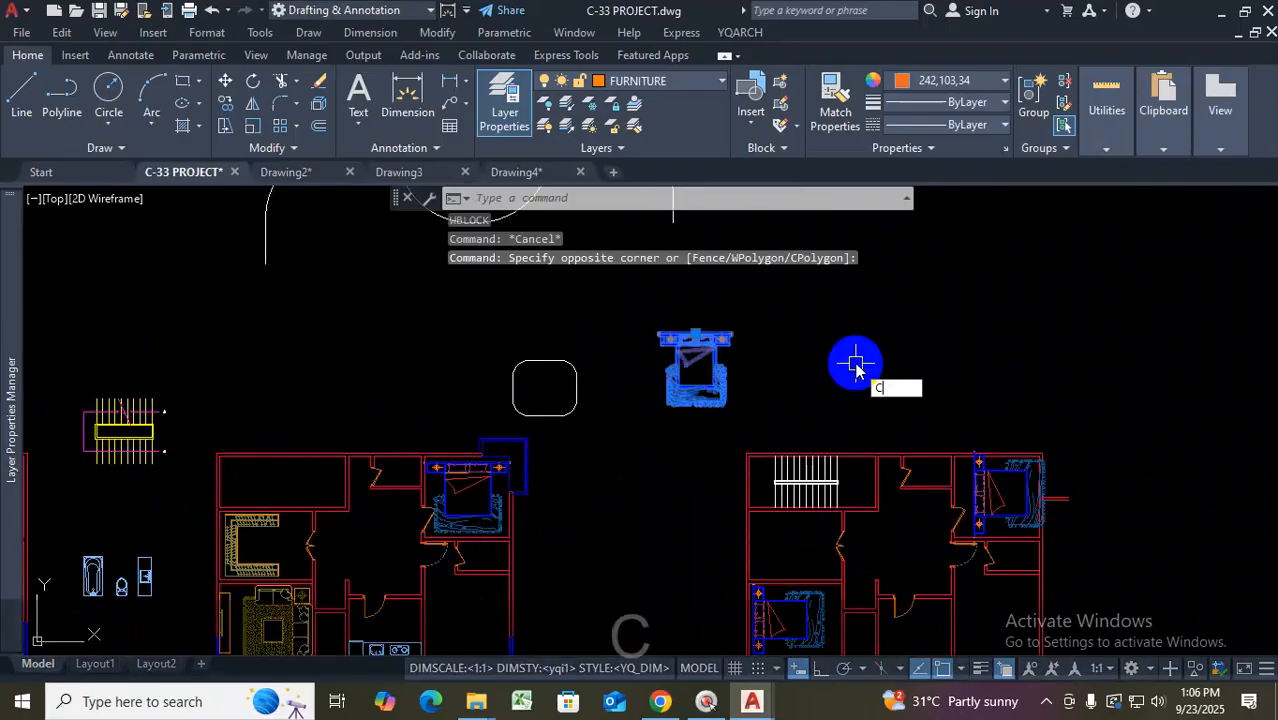
pyautogui.press('Return')
pyautogui.click(798, 357)
pyautogui.click(941, 352)
pyautogui.press('Escape')
# Try to explode the new blue bed copy above the rightmost floor plan
pyautogui.click(798, 431)
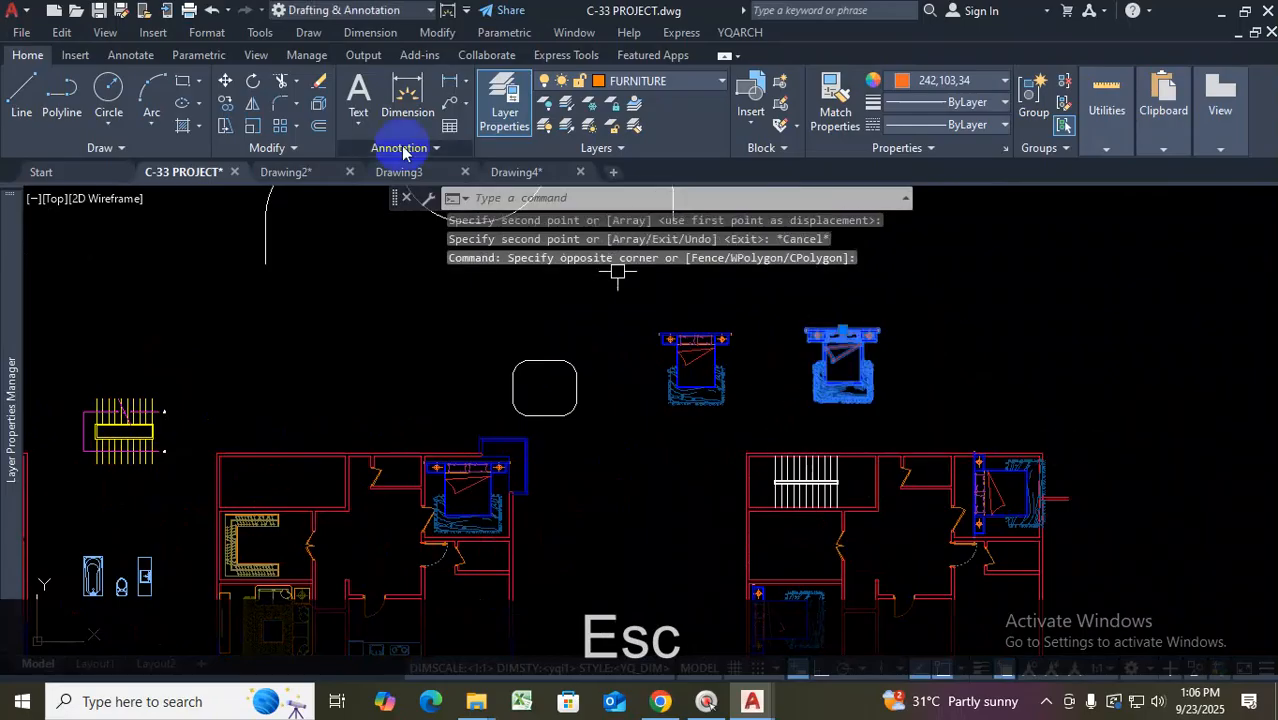
pyautogui.click(318, 103)
pyautogui.scroll(2, 950, 375)
pyautogui.click(806, 334)
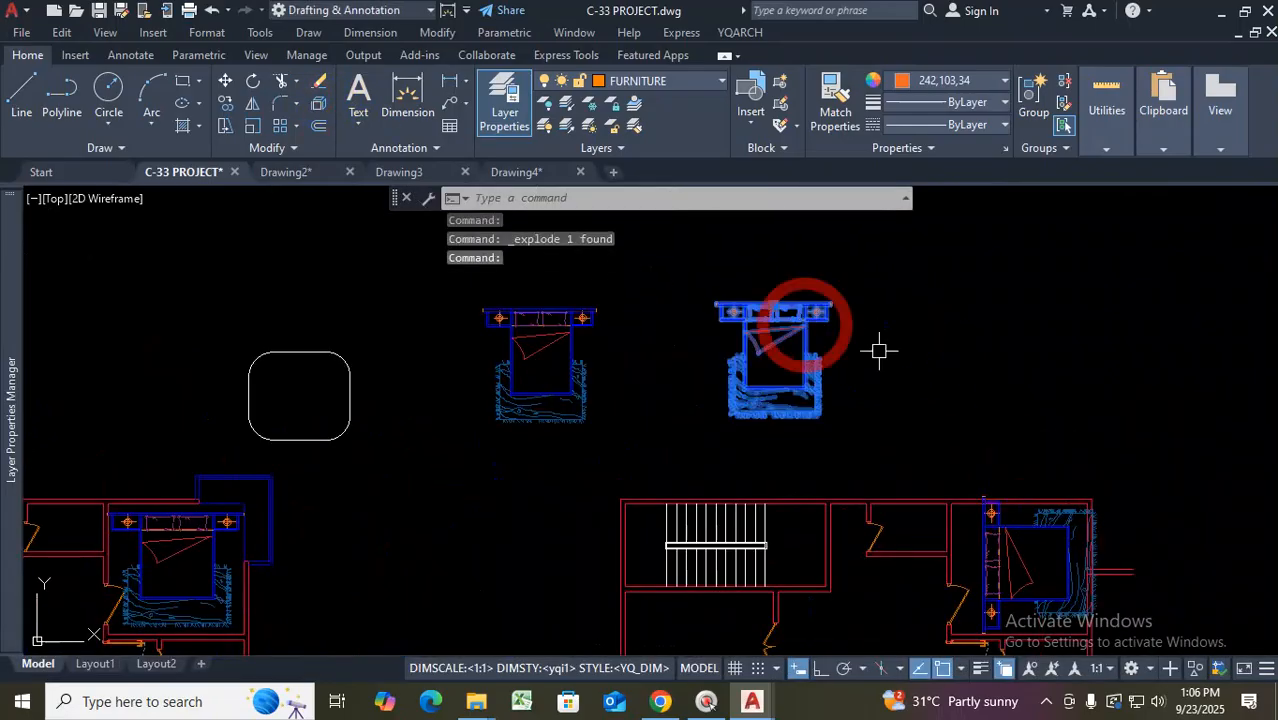
pyautogui.press('Escape')
pyautogui.click(825, 312)
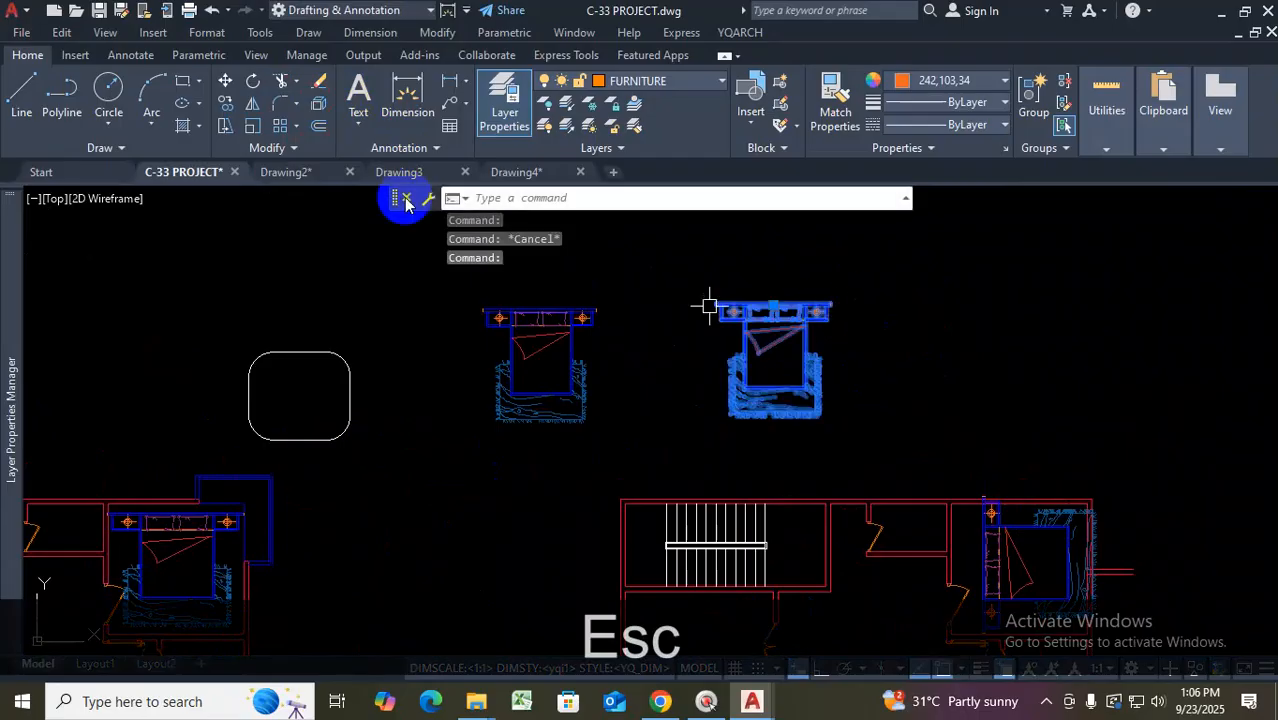
pyautogui.click(318, 103)
pyautogui.click(786, 312)
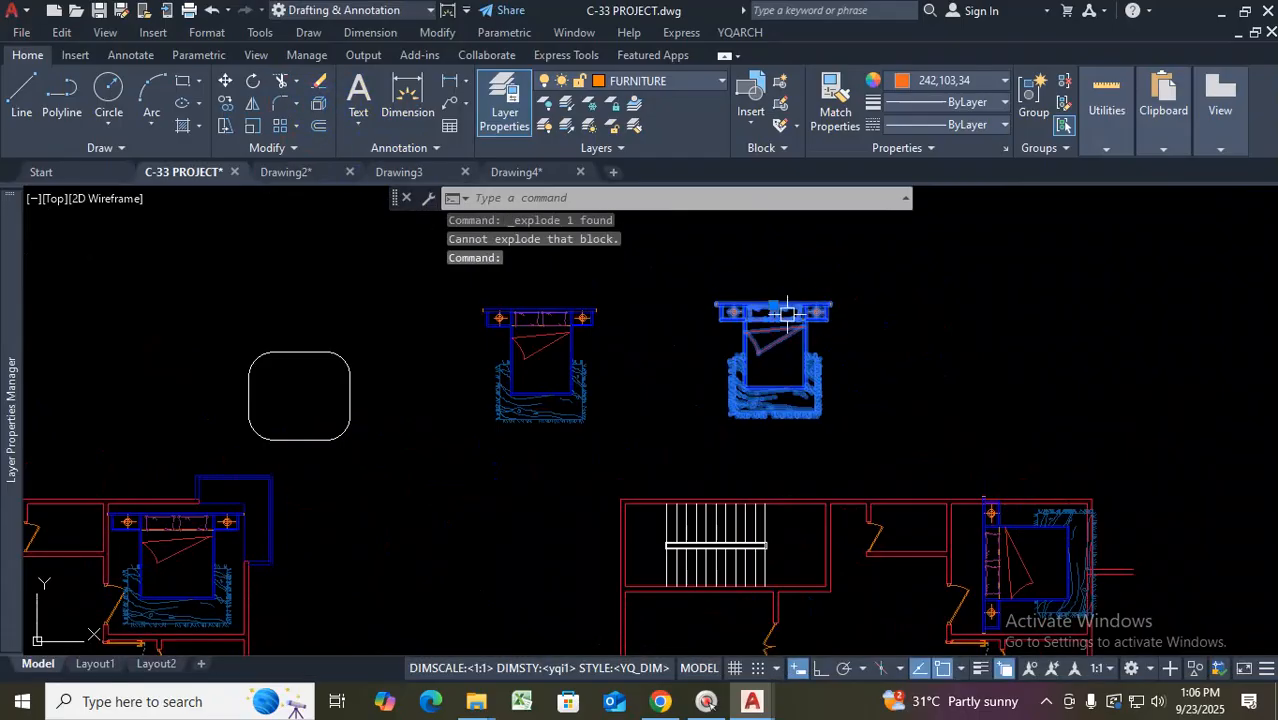
pyautogui.press('Escape')
# Check the blue bed copy's block definition without editing it and retry exploding the copy
pyautogui.doubleClick(793, 319)
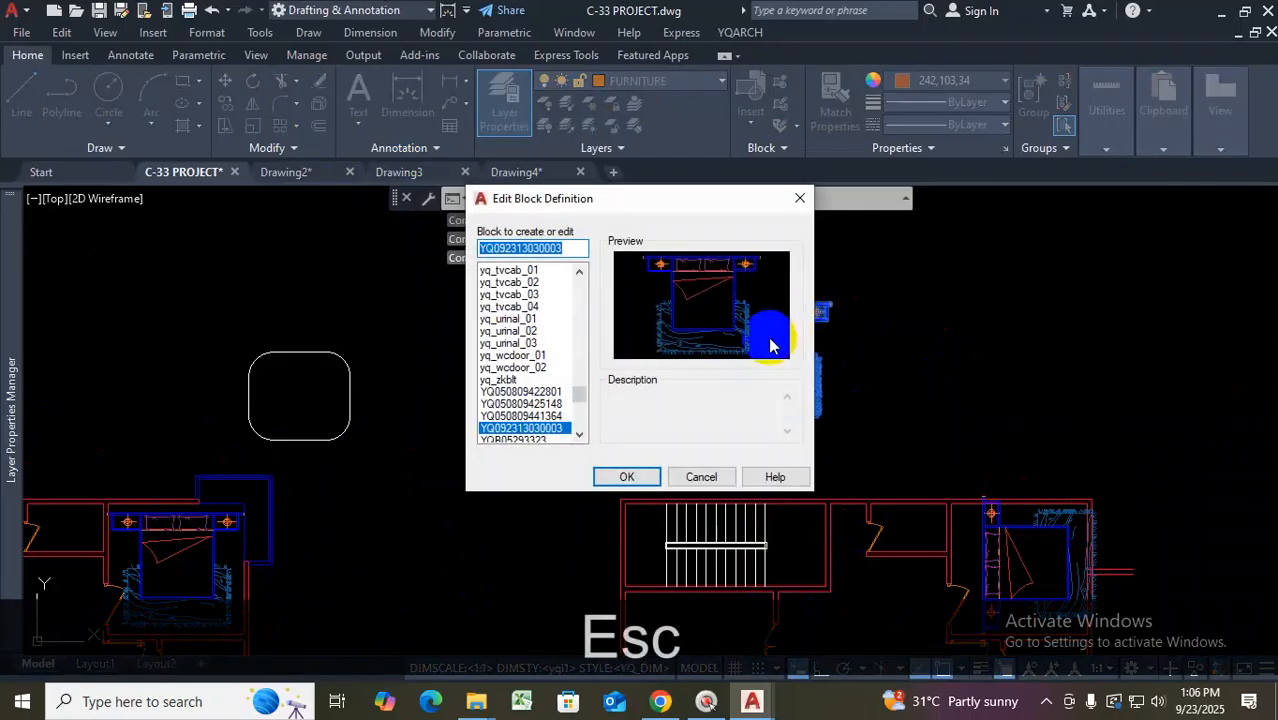
pyautogui.click(800, 198)
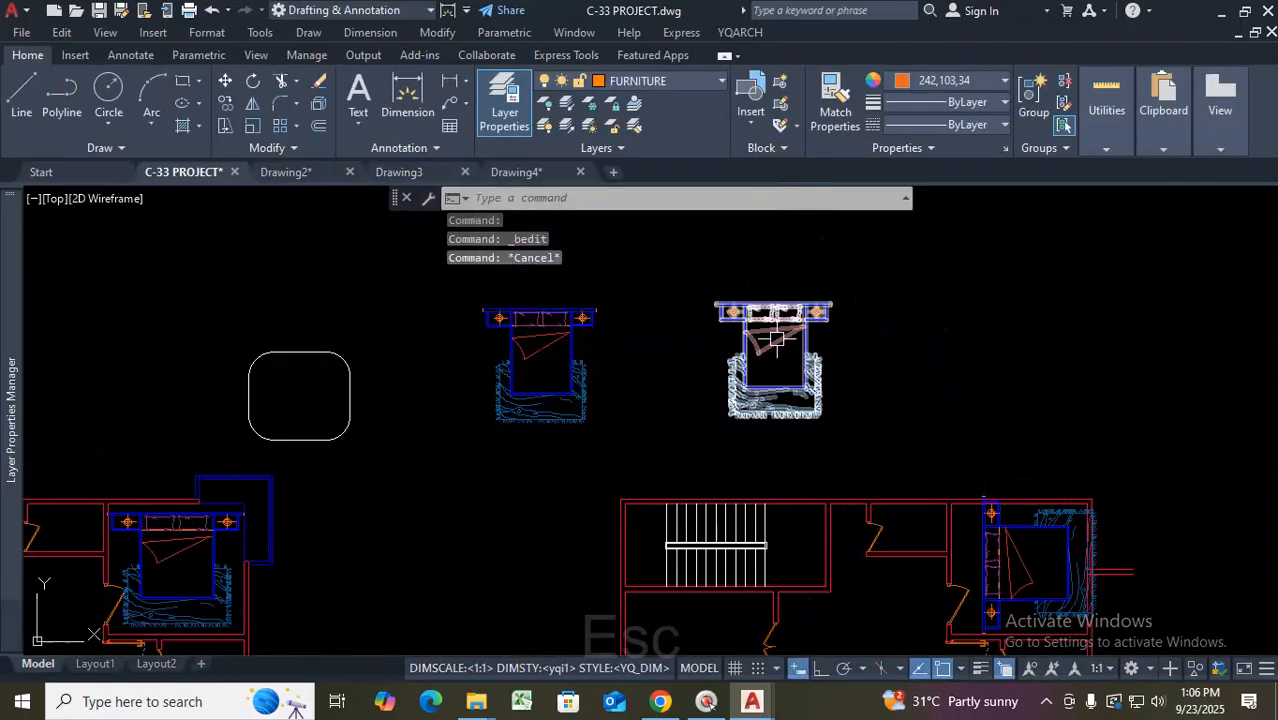
pyautogui.click(318, 103)
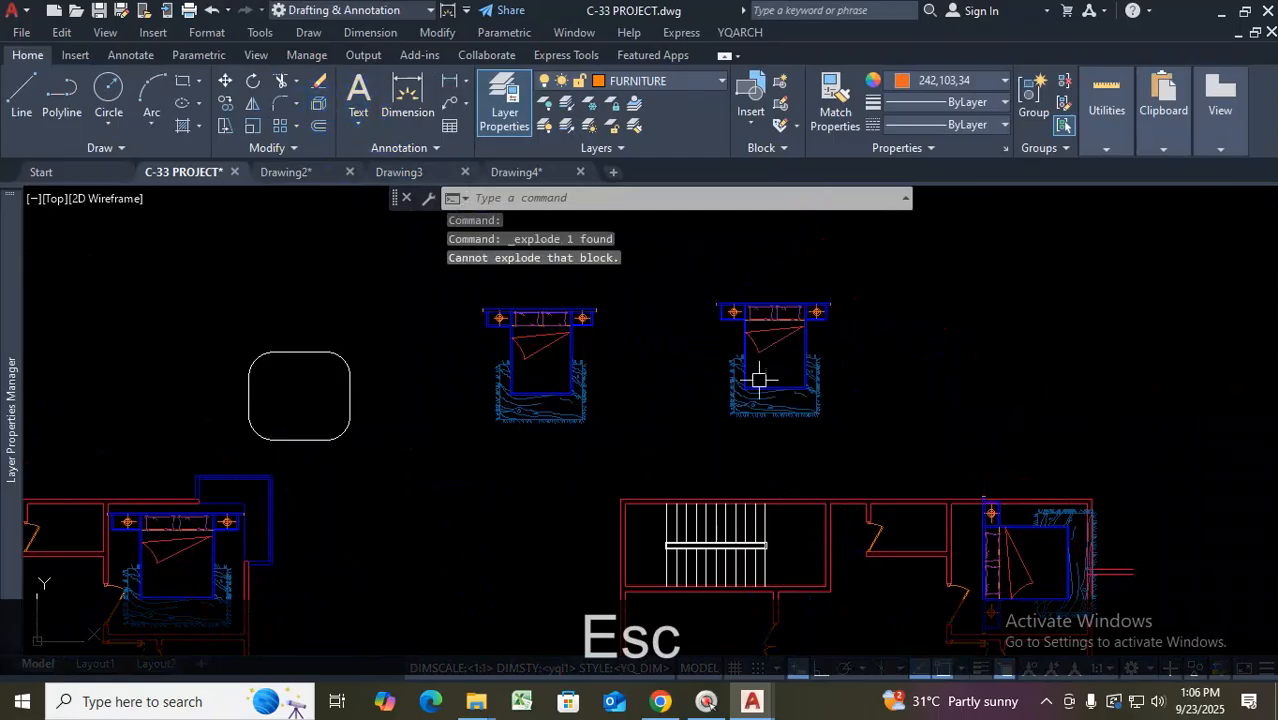
pyautogui.press('Escape')
# Copy the small white bed block with nightstands from the far side of the drawing to beside the blue bed copy
pyautogui.scroll(-10, 819, 379)
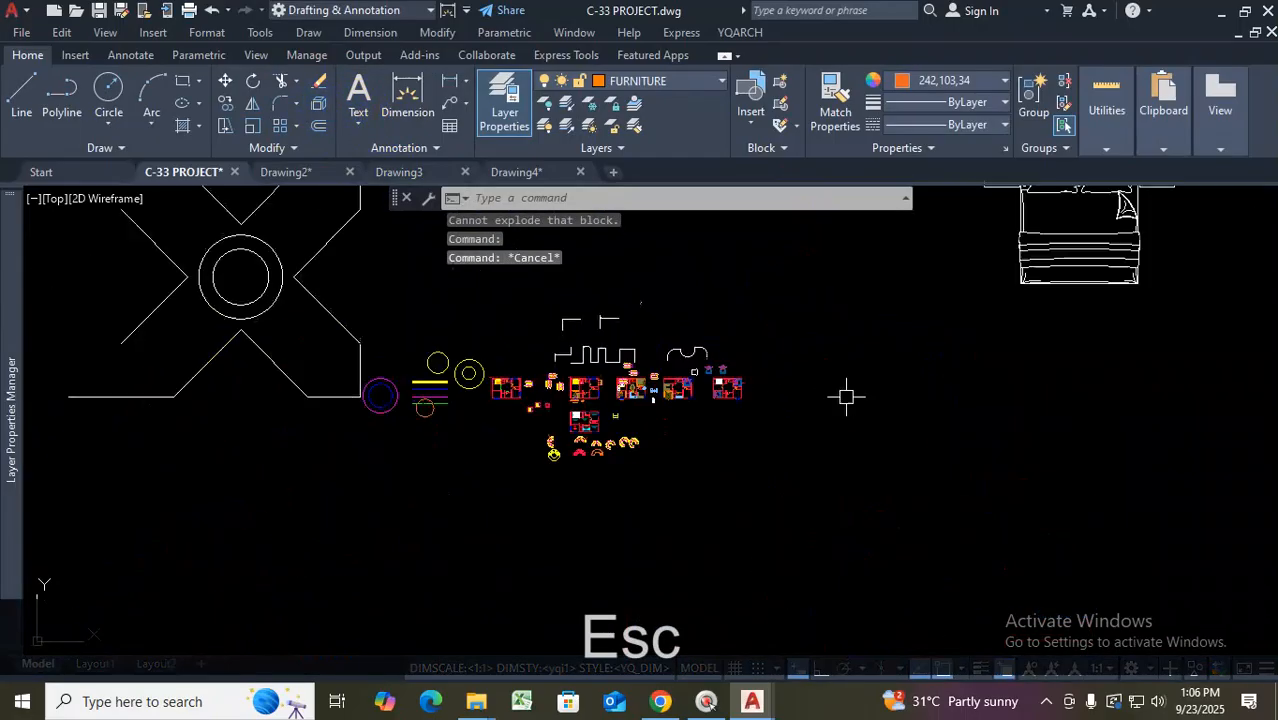
pyautogui.scroll(5, 1084, 313)
pyautogui.click(927, 289)
pyautogui.click(790, 368)
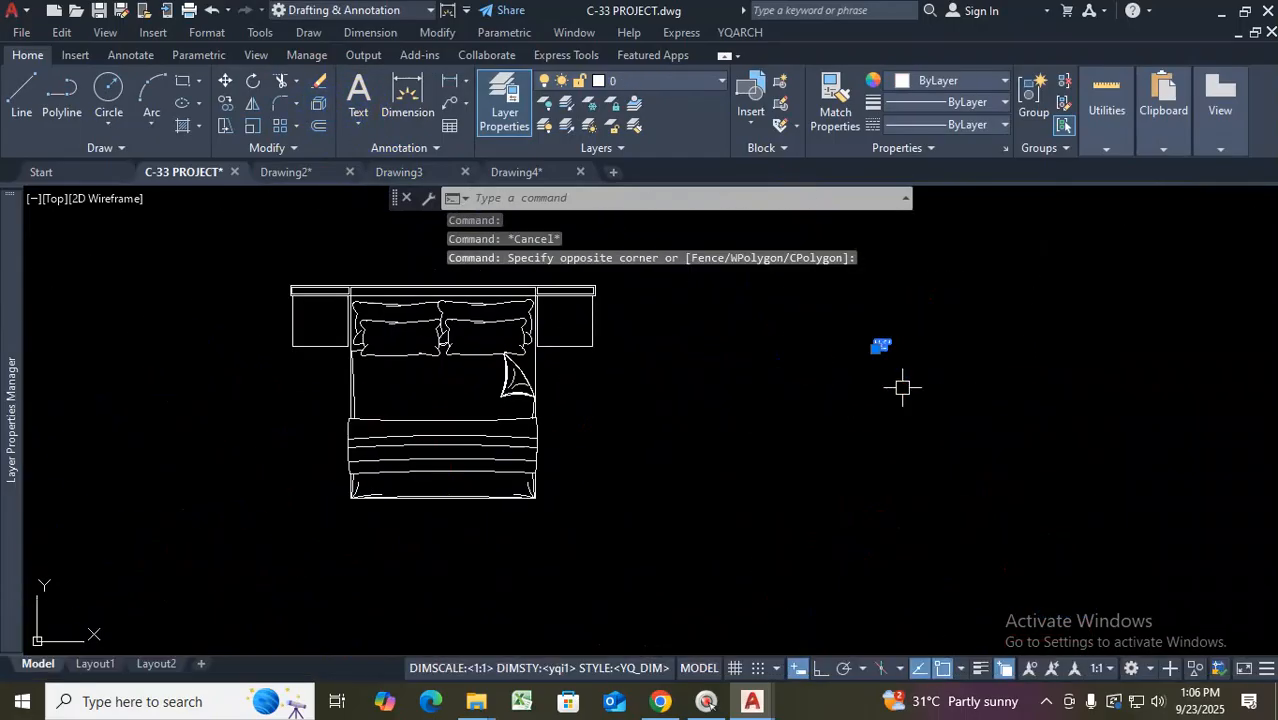
pyautogui.write('co')
pyautogui.press('Return')
pyautogui.click(889, 350)
pyautogui.scroll(-6, 785, 428)
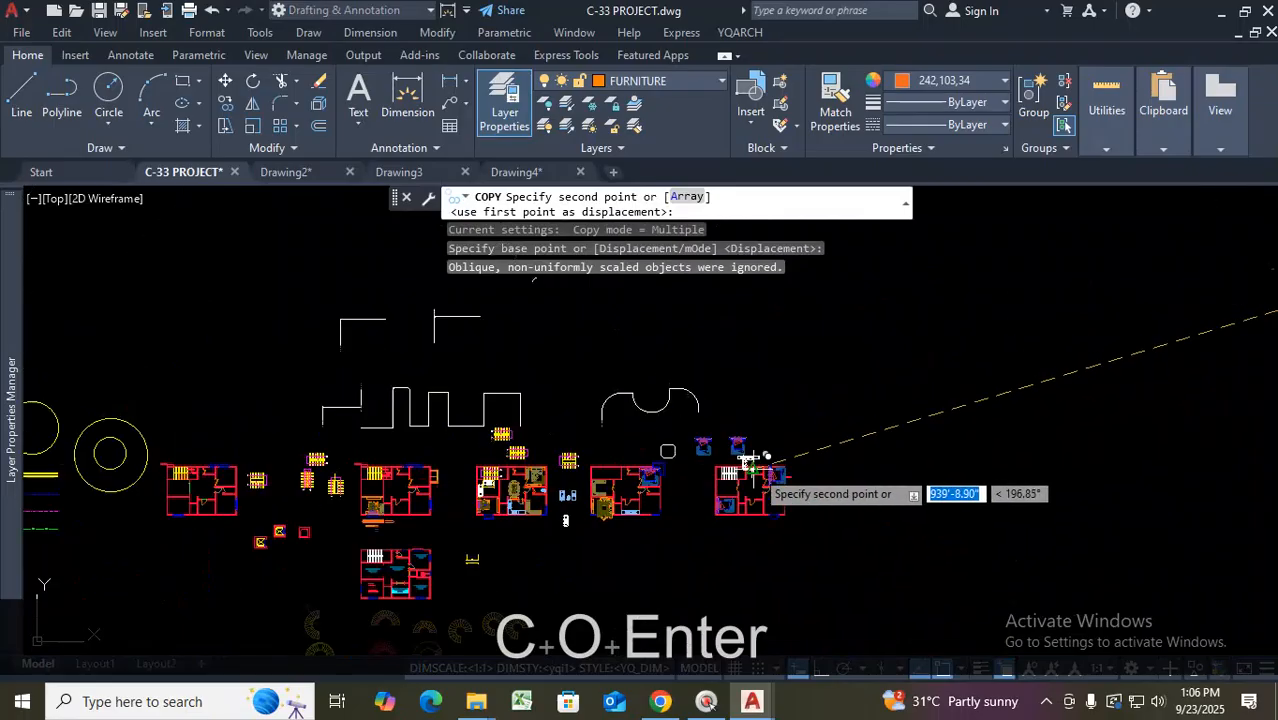
pyautogui.scroll(5, 770, 451)
pyautogui.click(797, 503)
pyautogui.press('Escape')
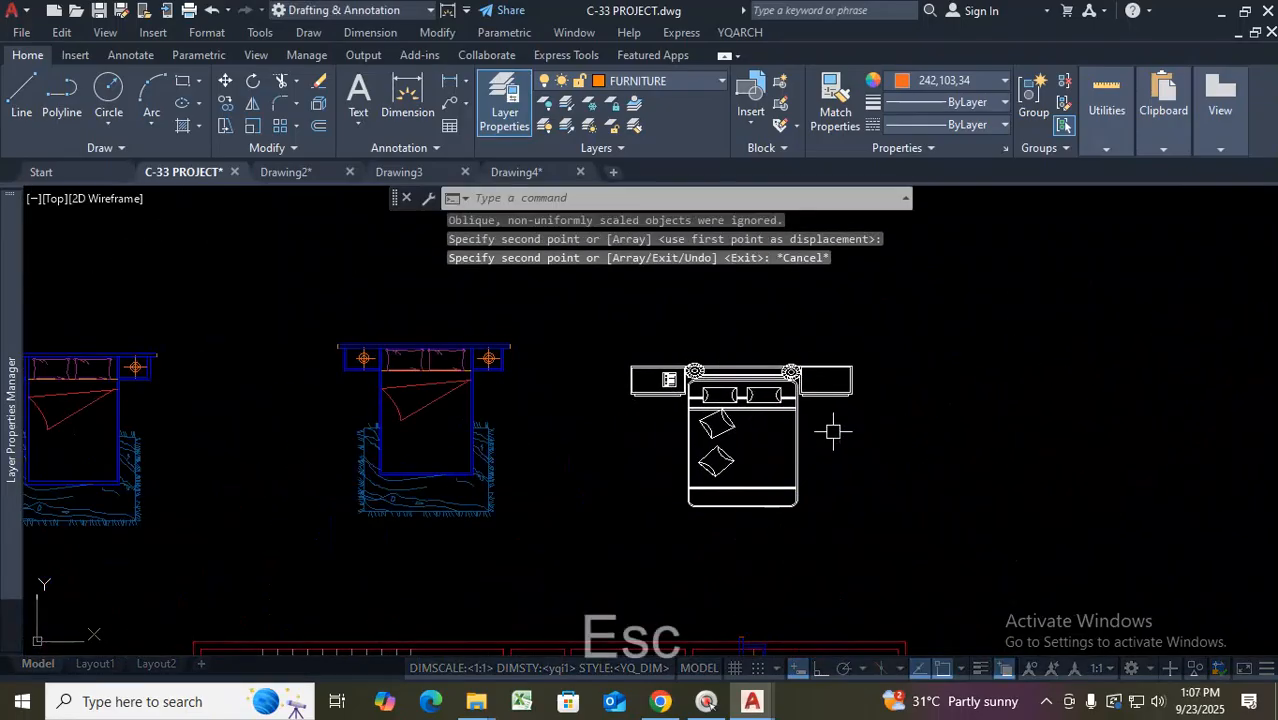
# Explode the copied white bed and check that its lines can be selected individually
pyautogui.click(742, 379)
pyautogui.write('x')
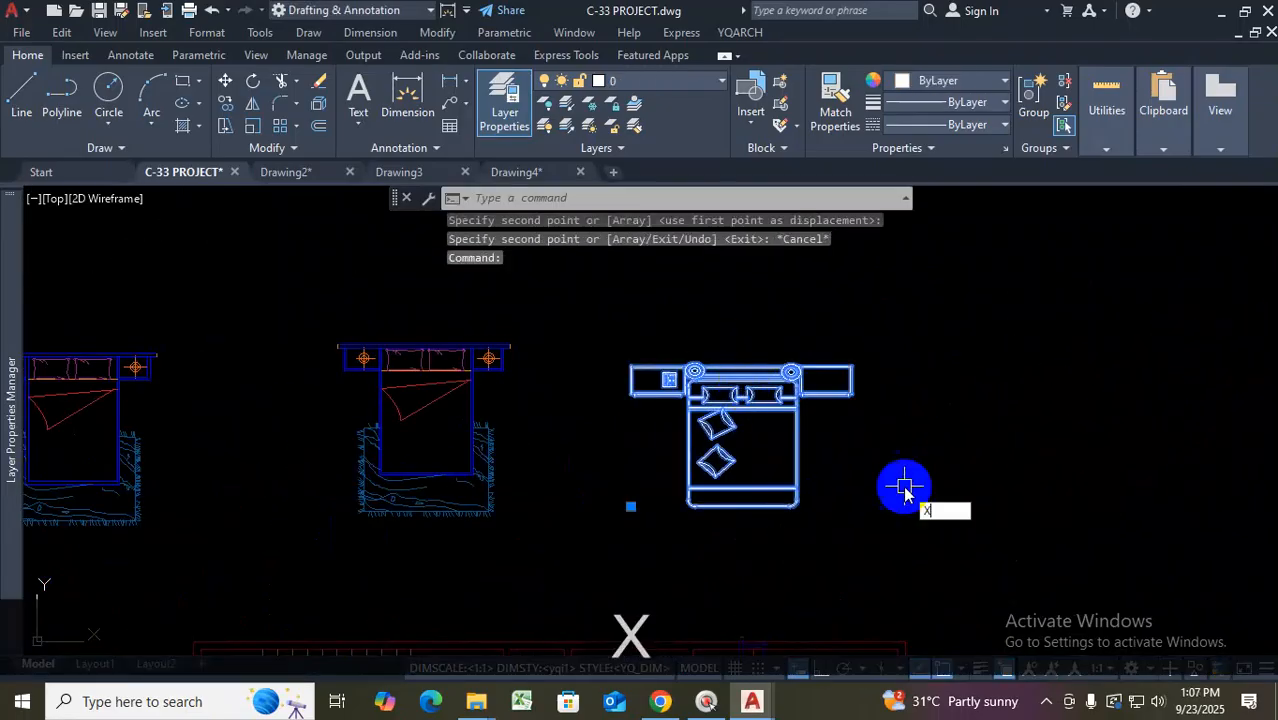
pyautogui.press('Return')
pyautogui.click(785, 410)
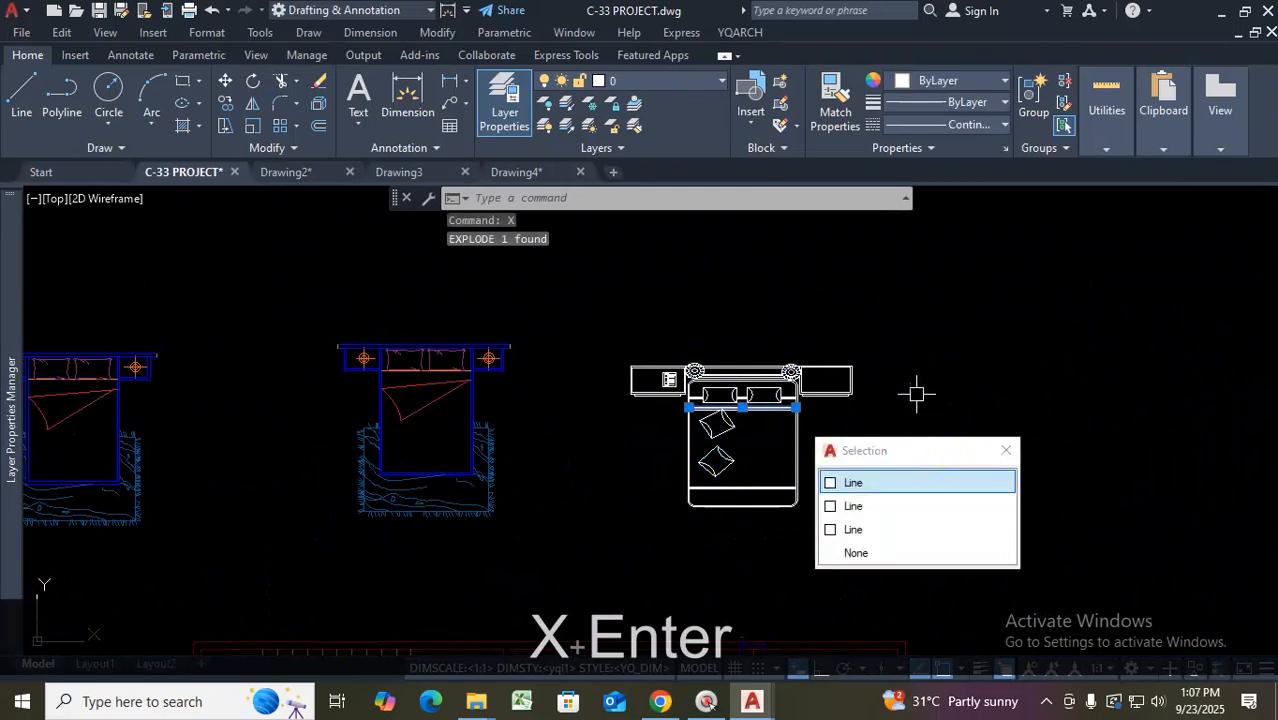
pyautogui.press('Escape')
# Delete the blue bed copy beside the exploded white bed
pyautogui.click(448, 361)
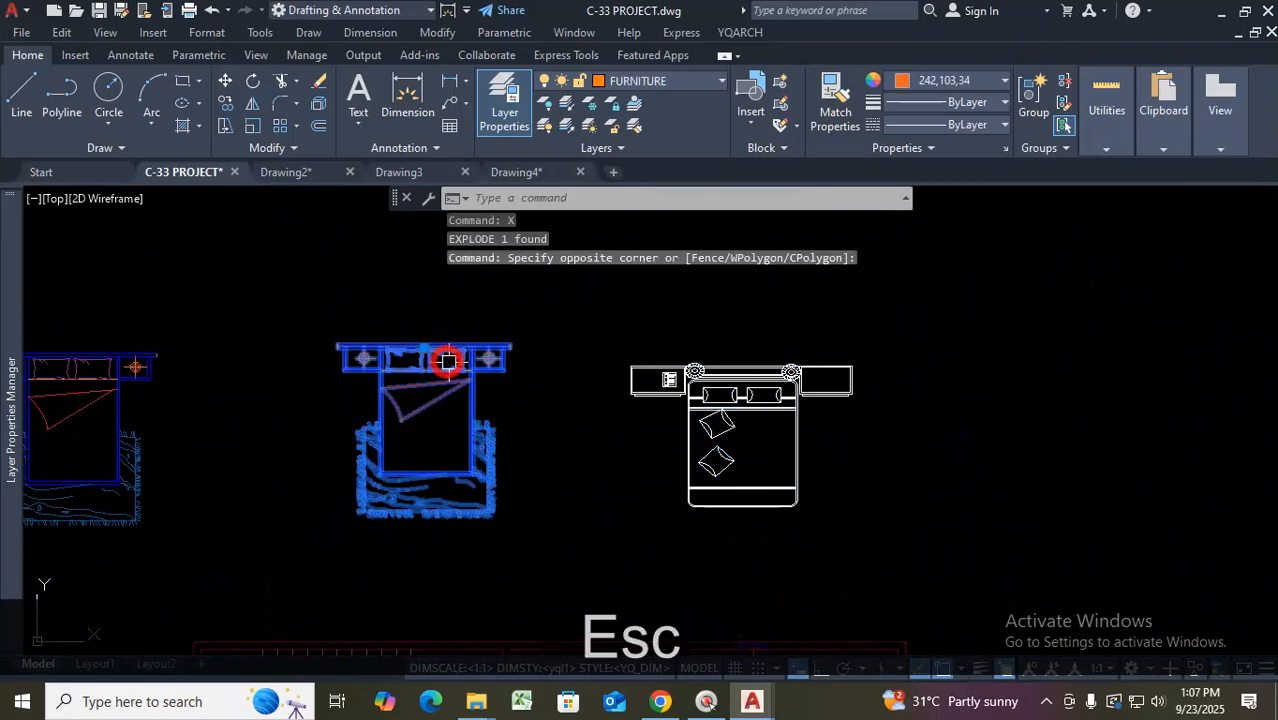
pyautogui.press('Delete')
pyautogui.scroll(-3, 800, 415)
pyautogui.scroll(5, 802, 397)
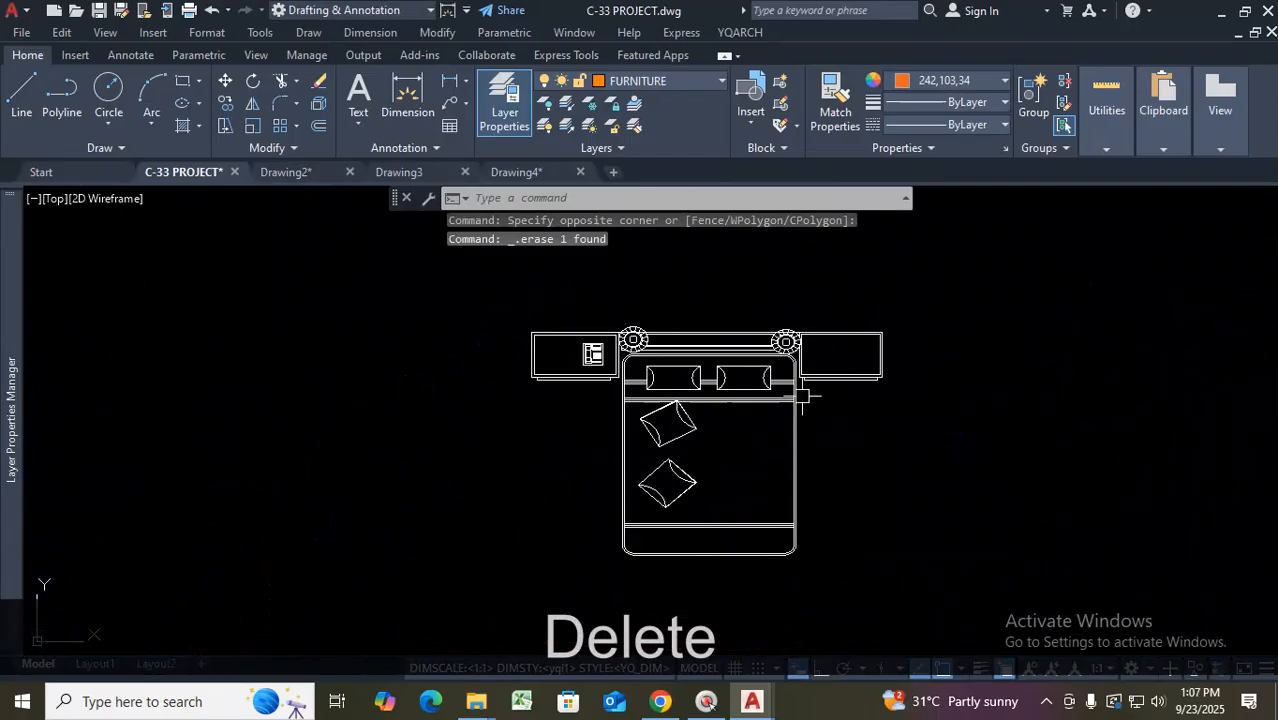
pyautogui.scroll(-5, 760, 385)
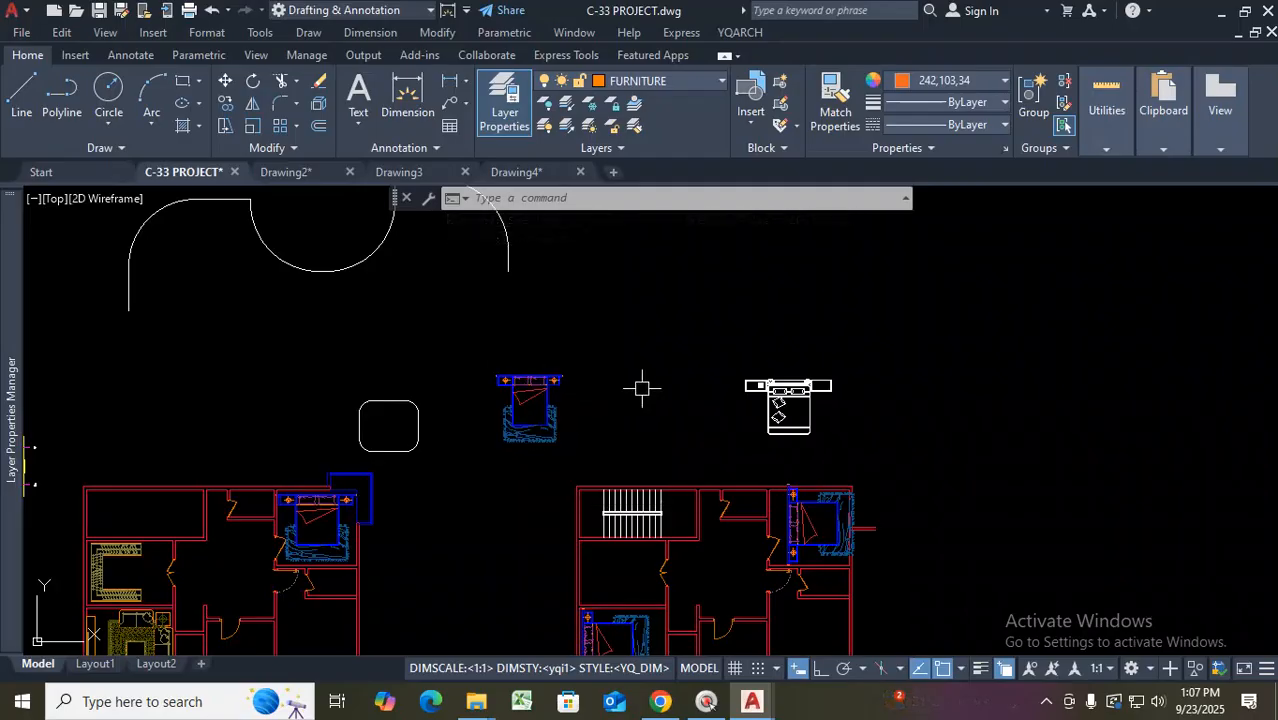
pyautogui.write('W')
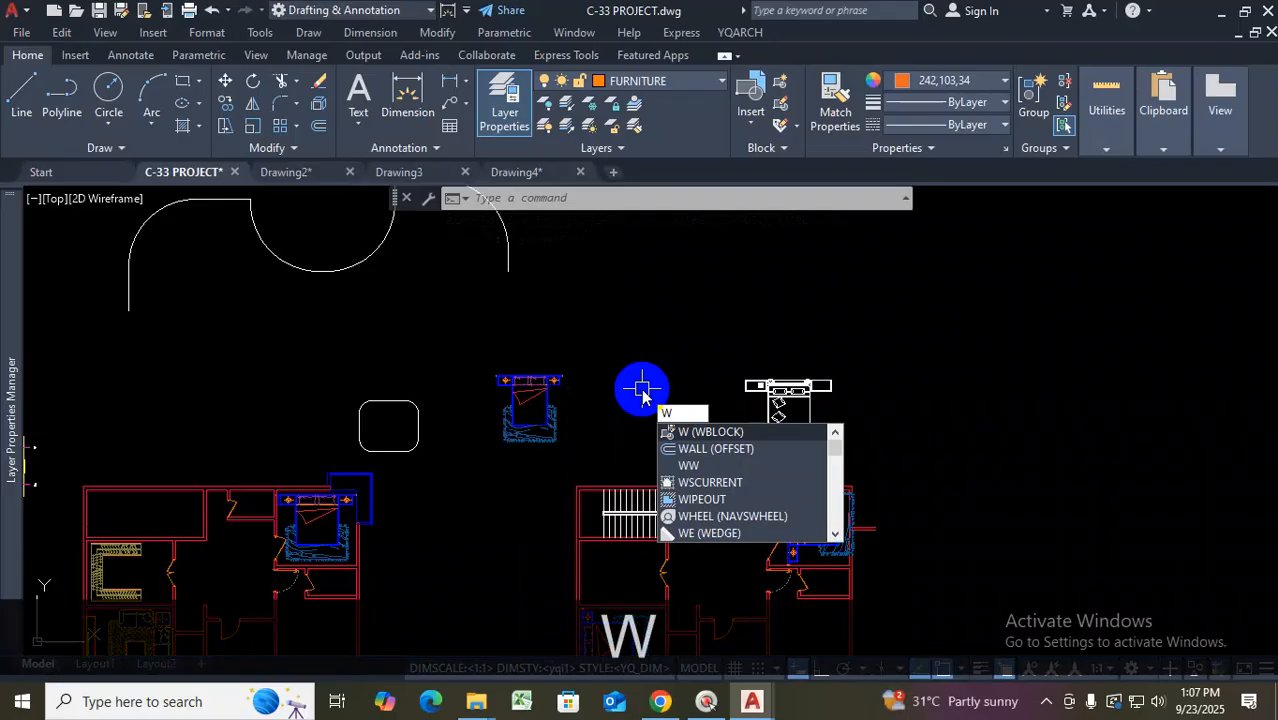
pyautogui.press('Return')
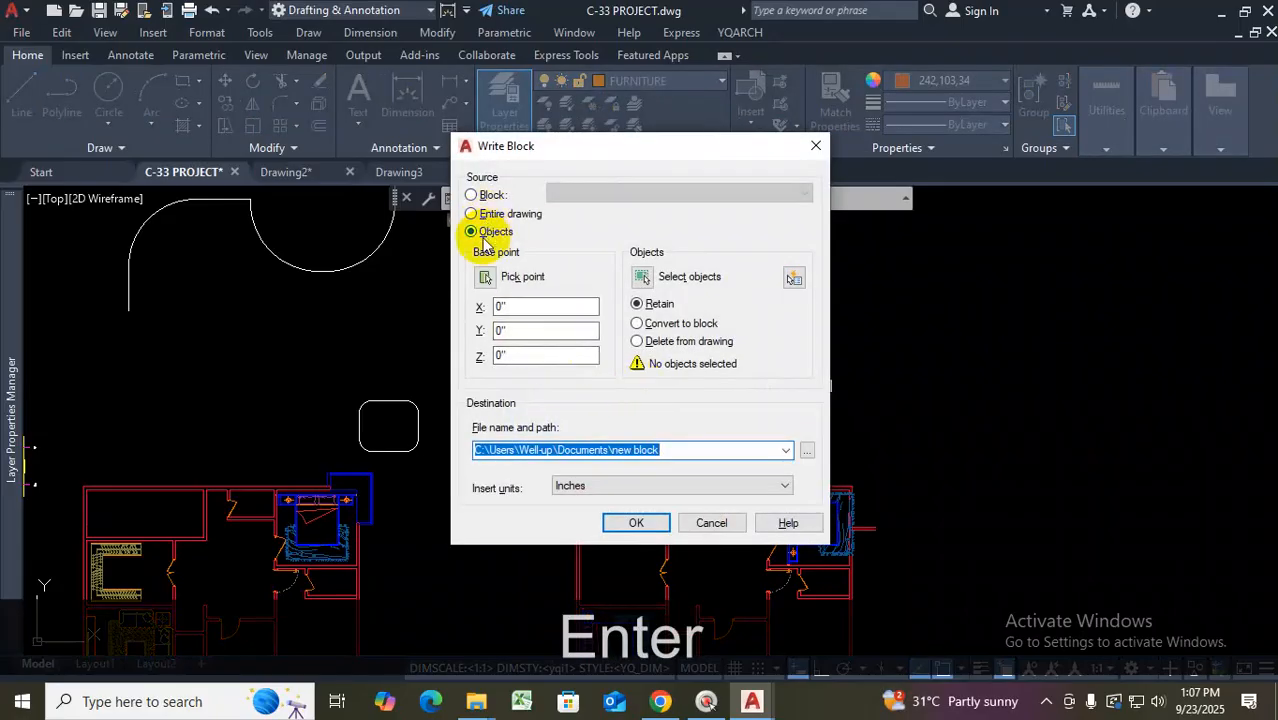
pyautogui.click(472, 195)
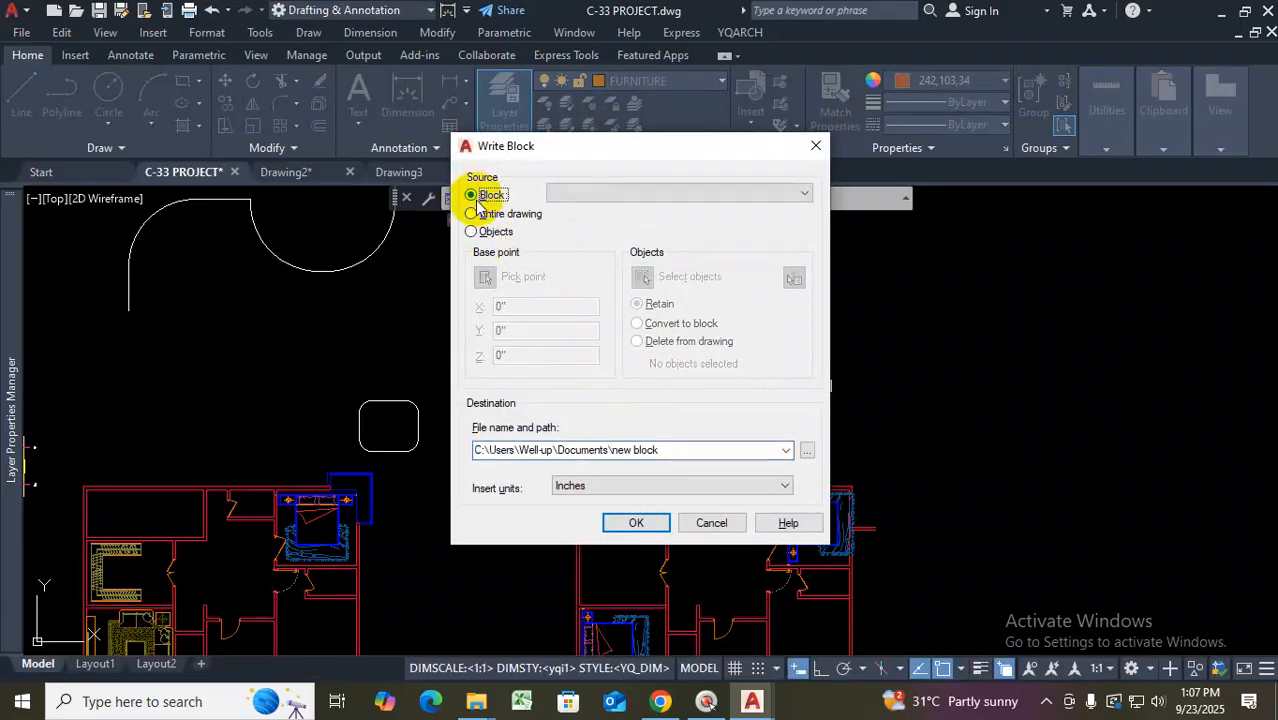
pyautogui.click(633, 194)
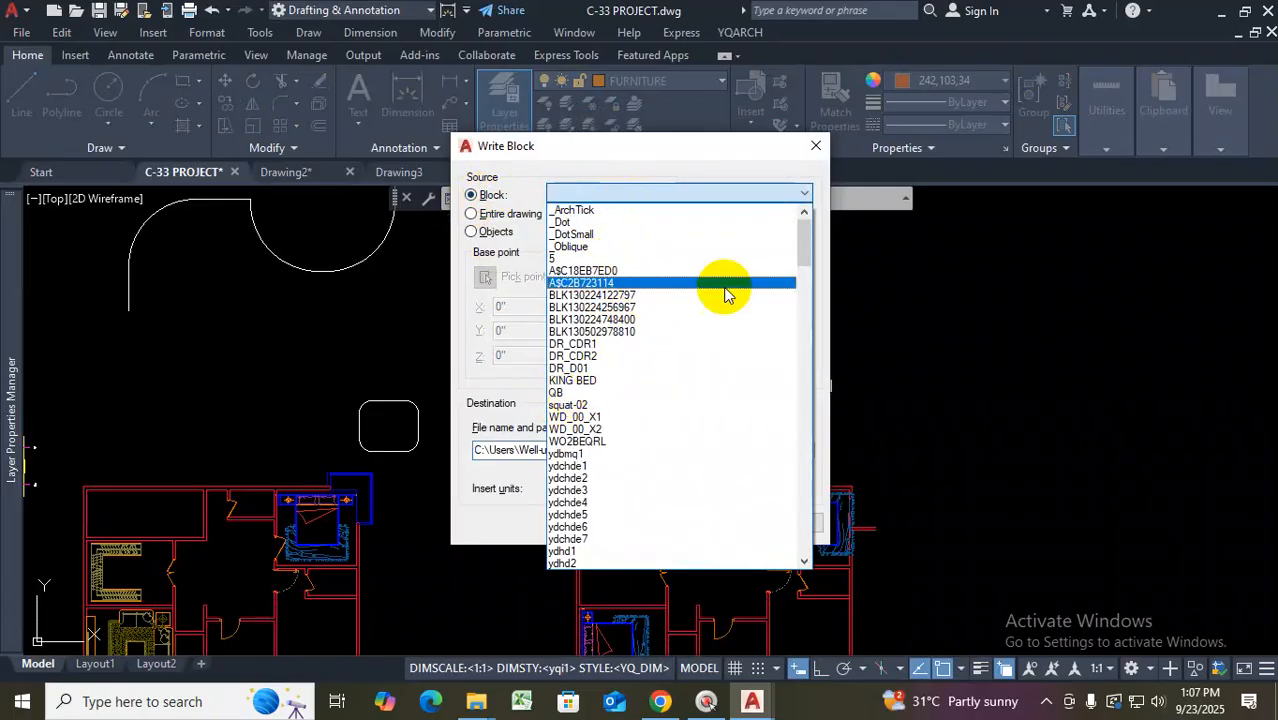
pyautogui.click(815, 145)
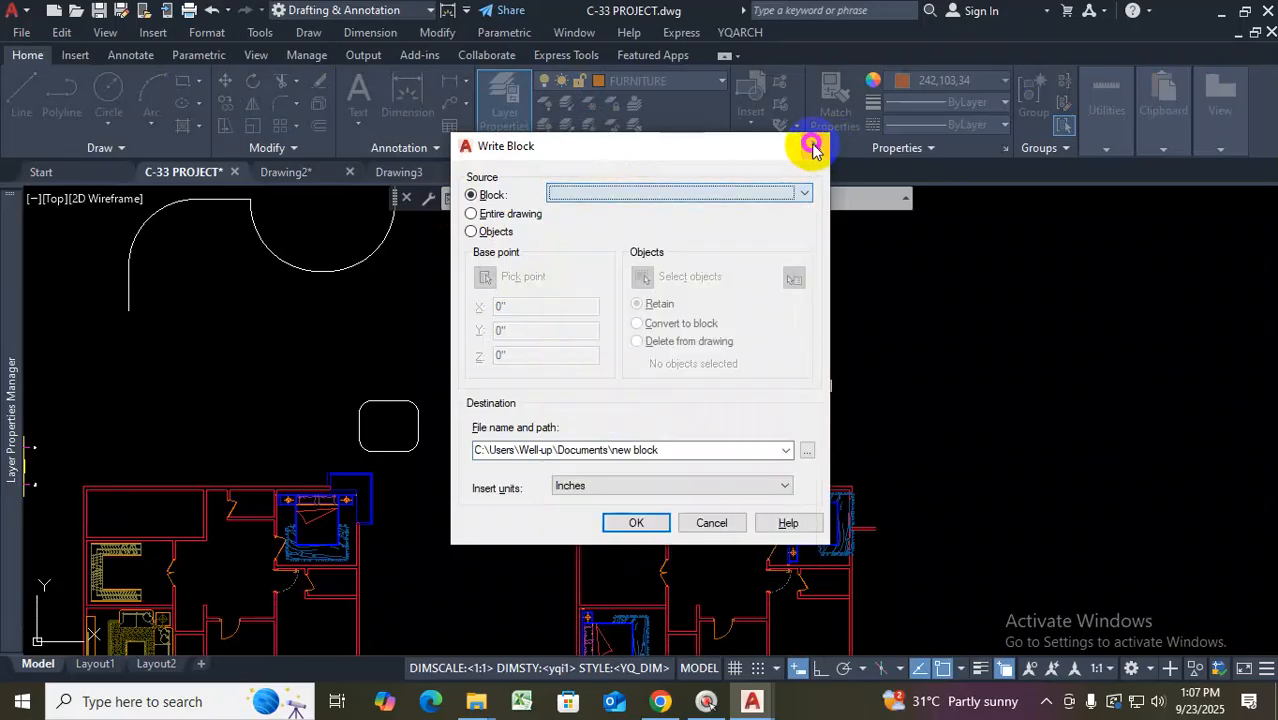
pyautogui.click(711, 524)
pyautogui.click(711, 523)
pyautogui.press('Escape')
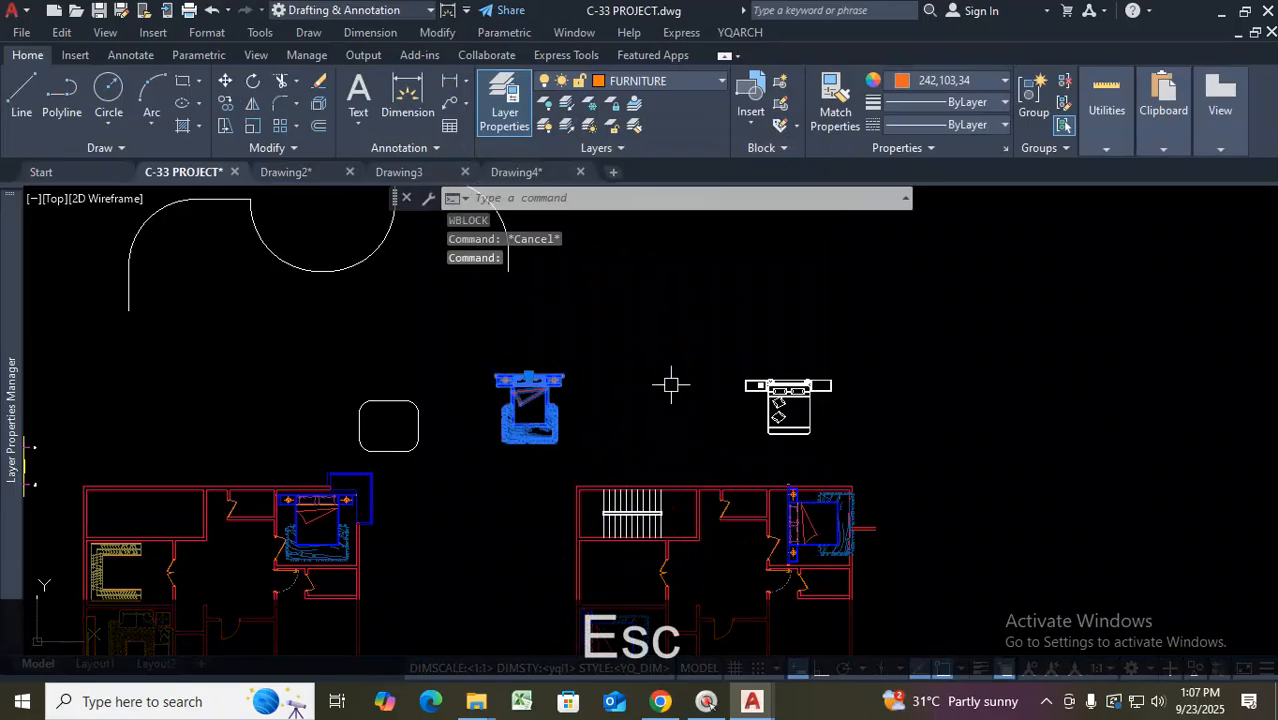
# Start WBLOCK on the blue bed block QB and set its destination to QB.dwg in drive D's AUTOCAD\BATCH-33 folder
pyautogui.write('W')
pyautogui.press('Return')
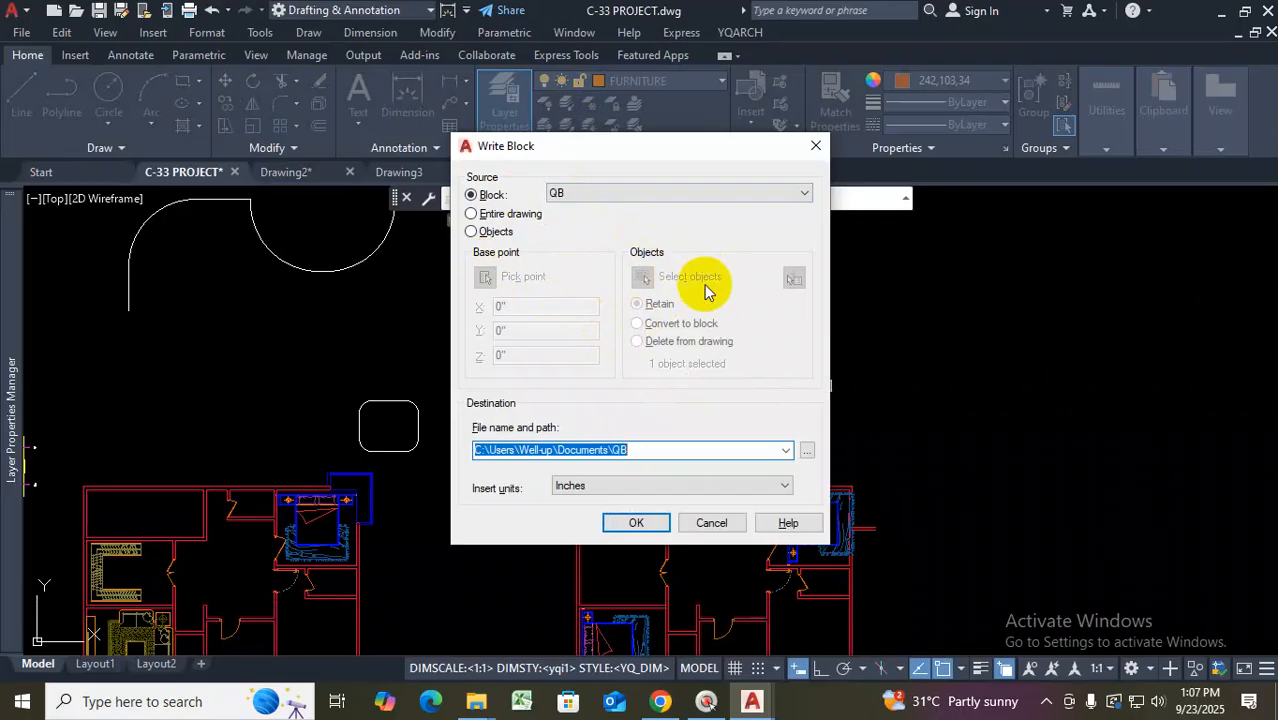
pyautogui.hotkey('ctrl', '1')
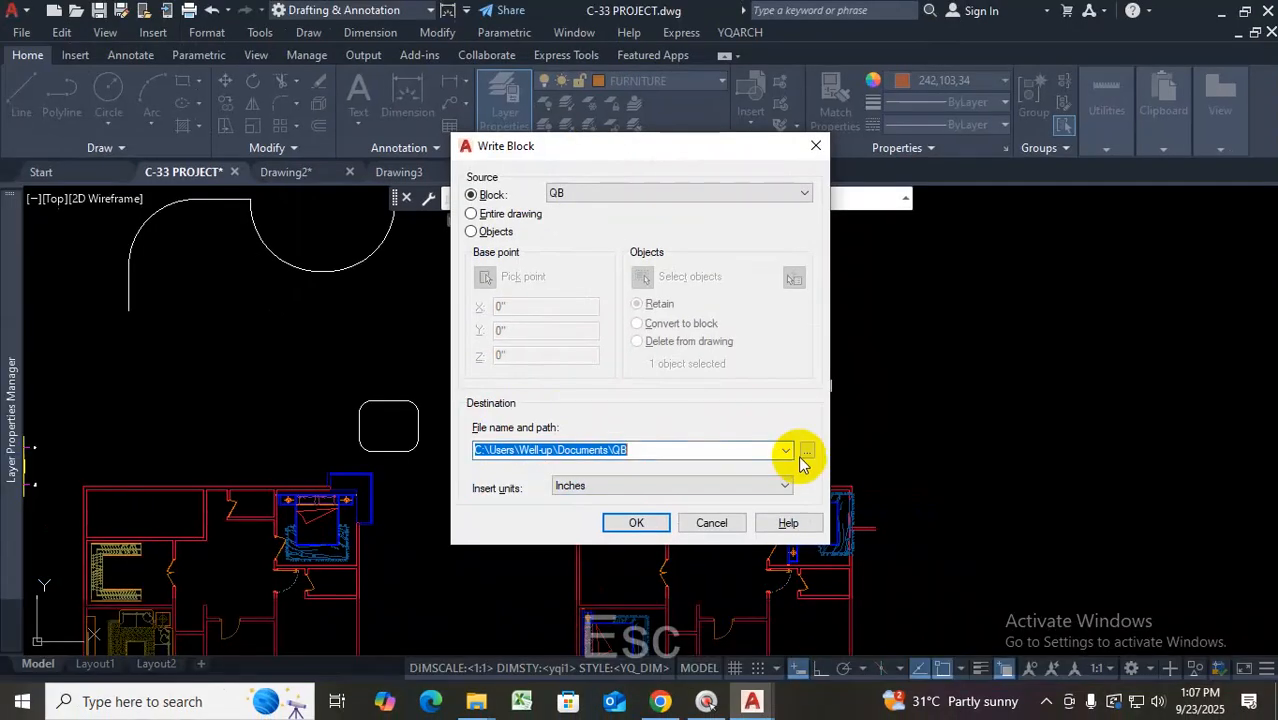
pyautogui.click(842, 410)
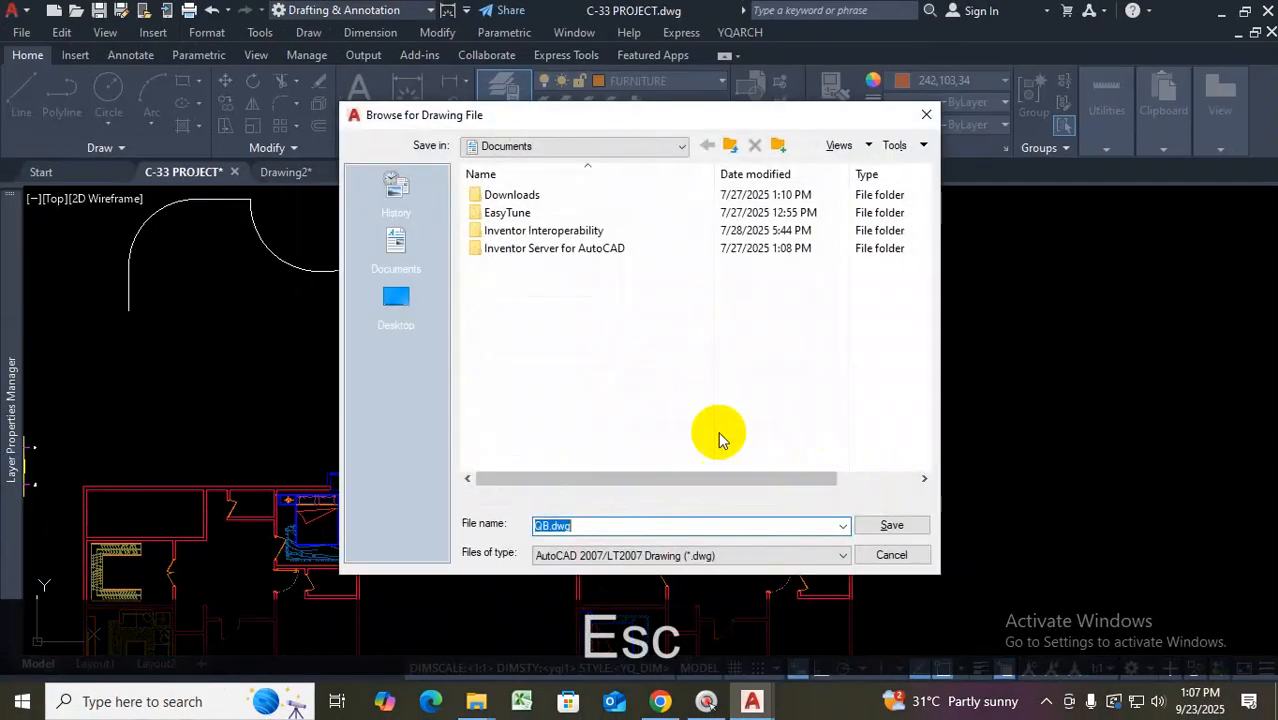
pyautogui.click(645, 146)
pyautogui.click(545, 255)
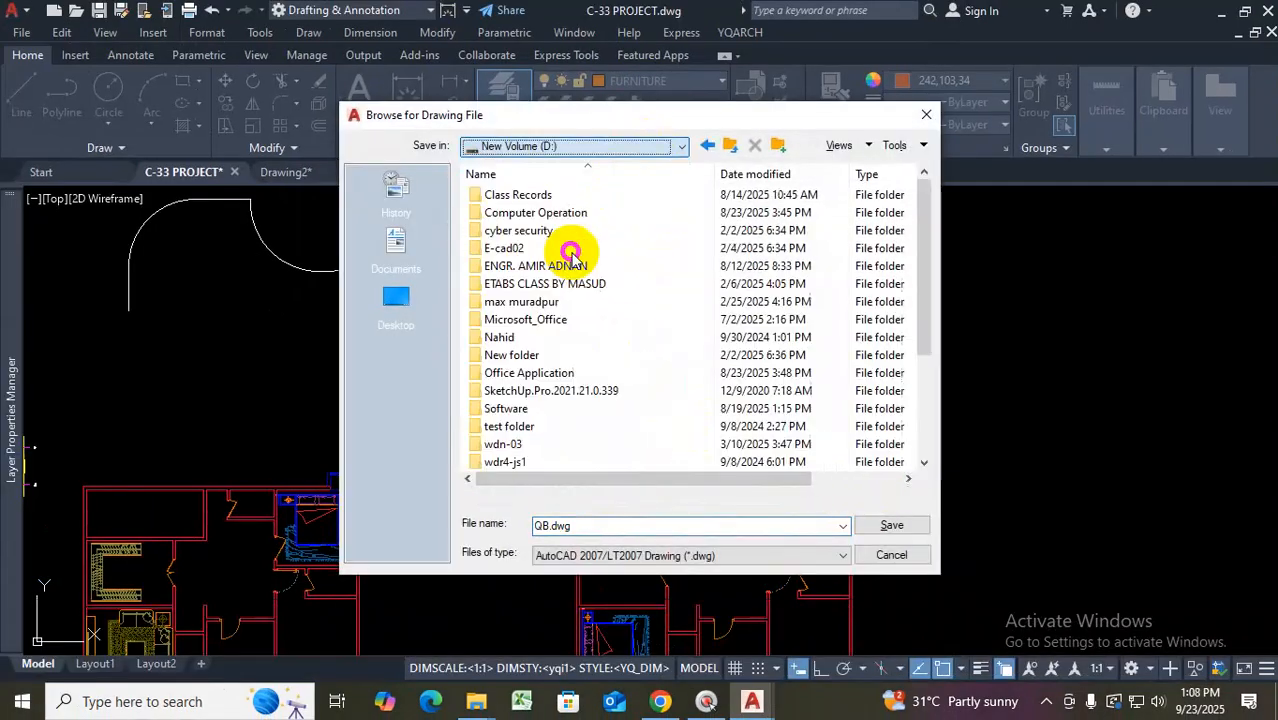
pyautogui.doubleClick(510, 270)
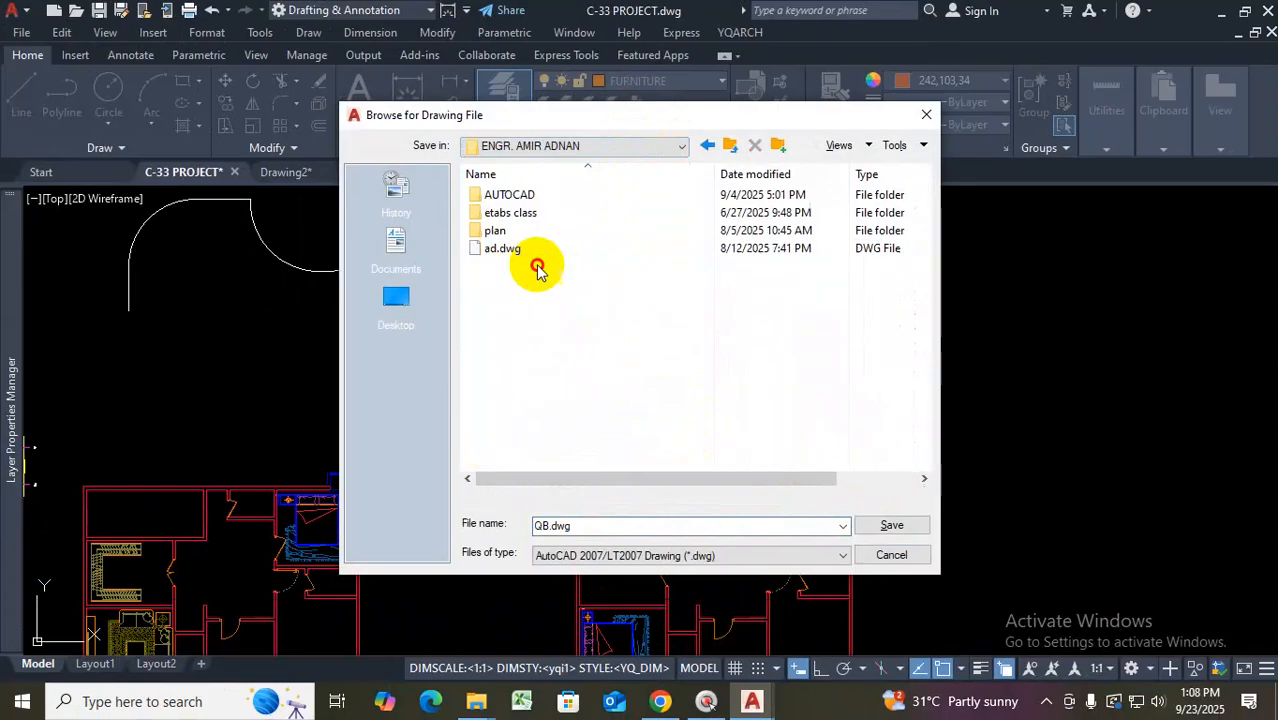
pyautogui.doubleClick(515, 195)
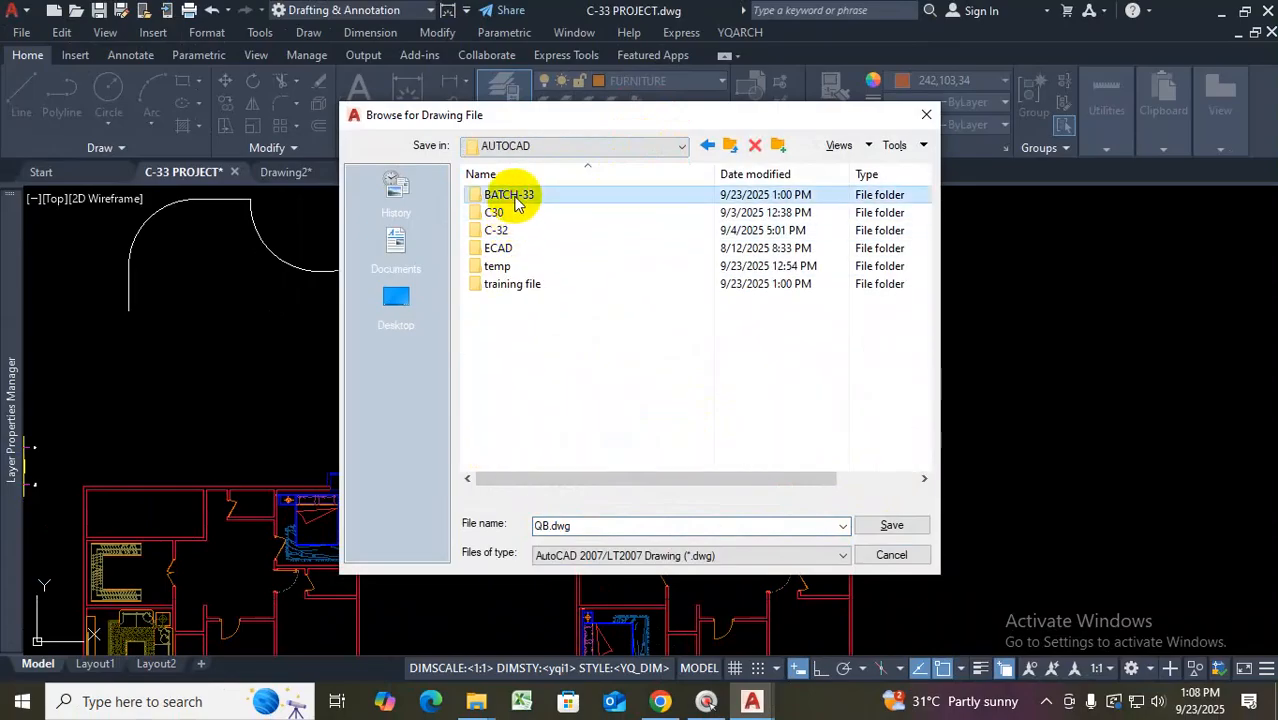
pyautogui.doubleClick(525, 195)
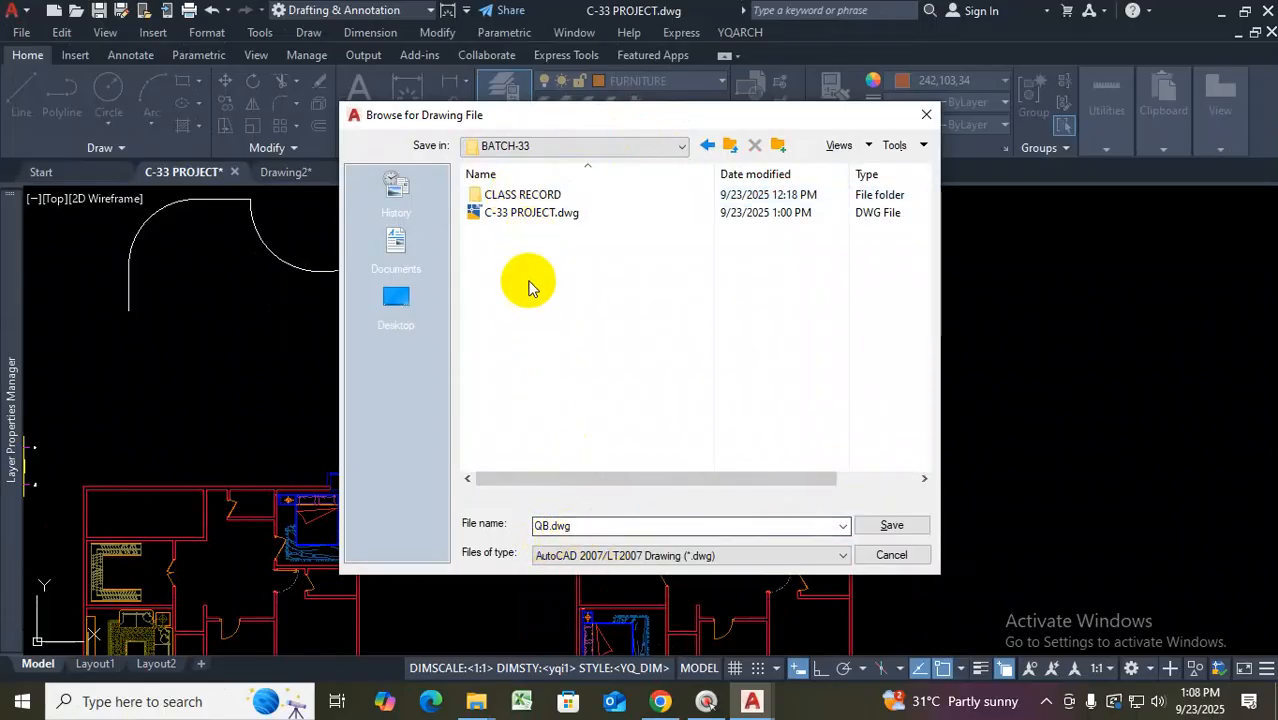
pyautogui.click(893, 527)
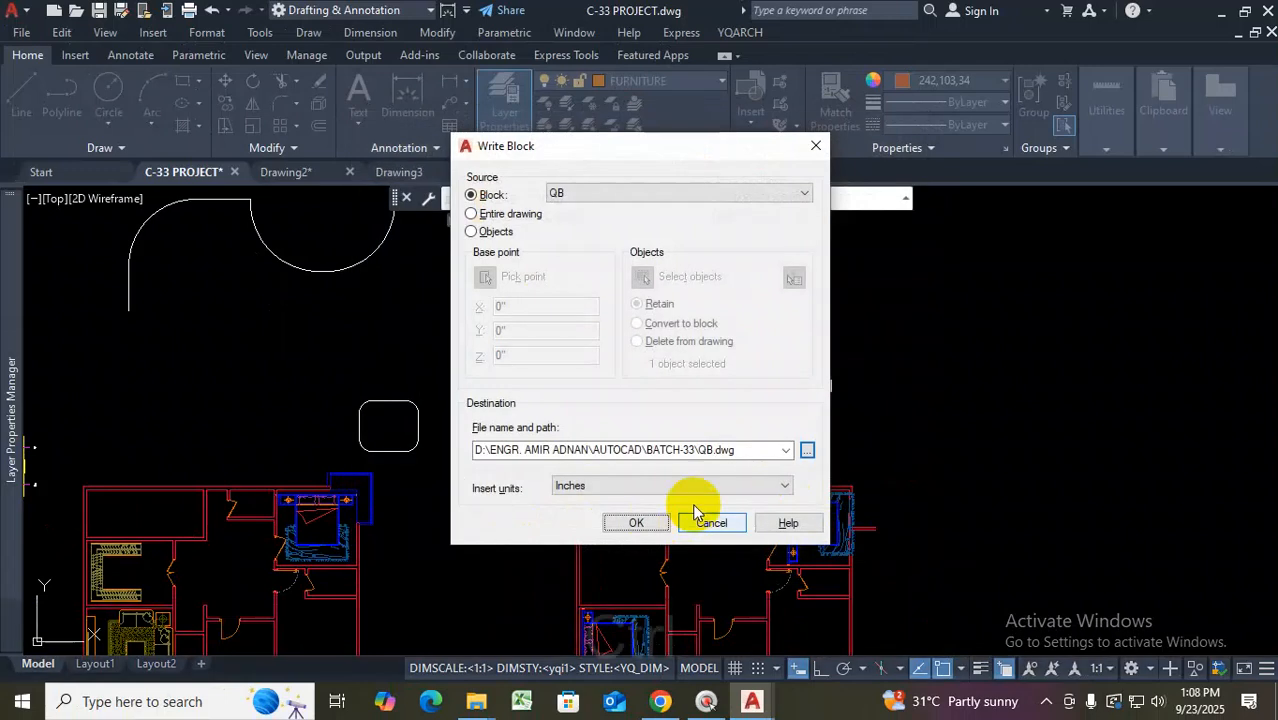
# Check the destination path and write the QB block out to its own drawing file
pyautogui.hotkey('ctrl', '1')
pyautogui.click(597, 450)
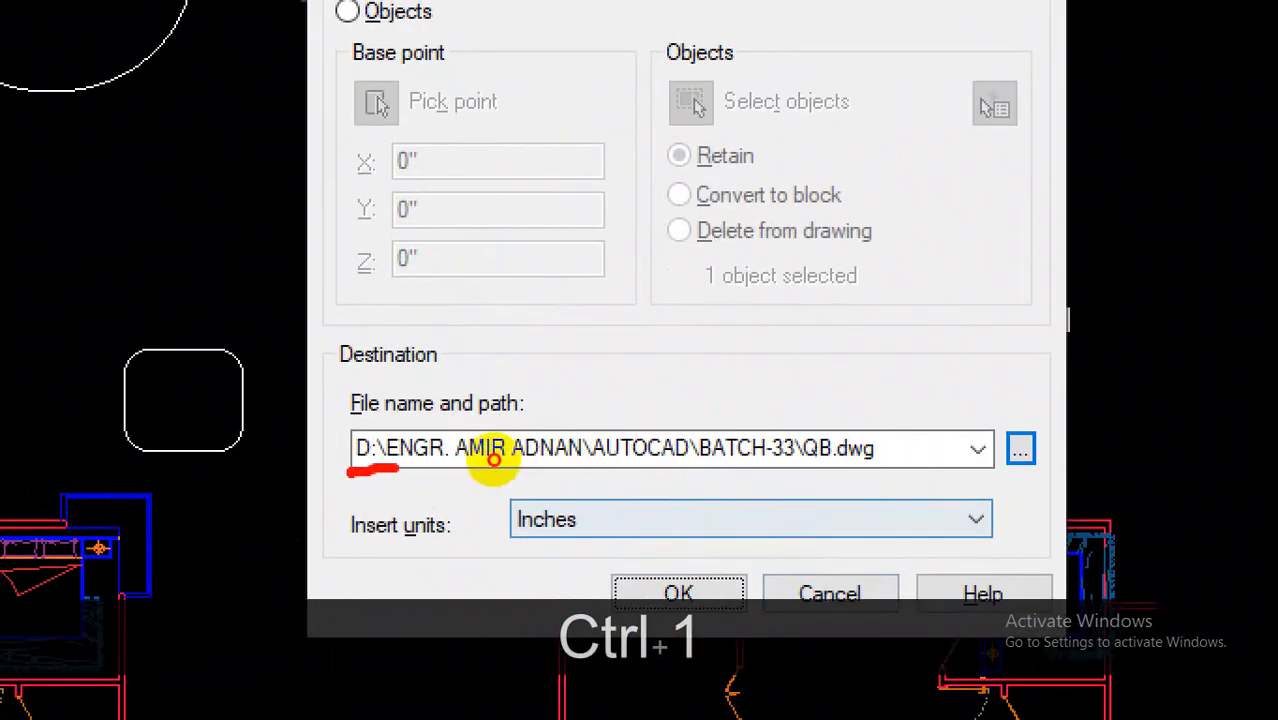
pyautogui.moveTo(470, 478); pyautogui.dragTo(520, 478)
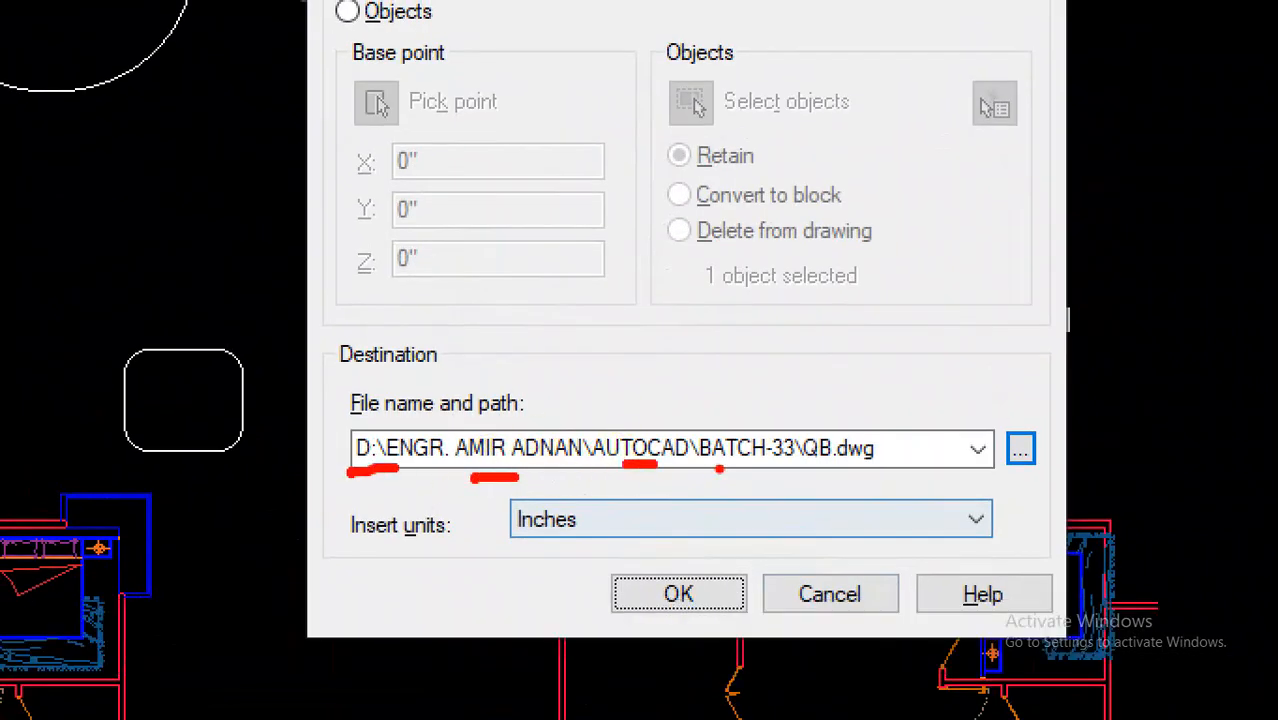
pyautogui.moveTo(729, 464)
pyautogui.mouseDown()
pyautogui.moveTo(750, 425)
pyautogui.moveTo(693, 425)
pyautogui.moveTo(694, 460)
pyautogui.mouseUp()
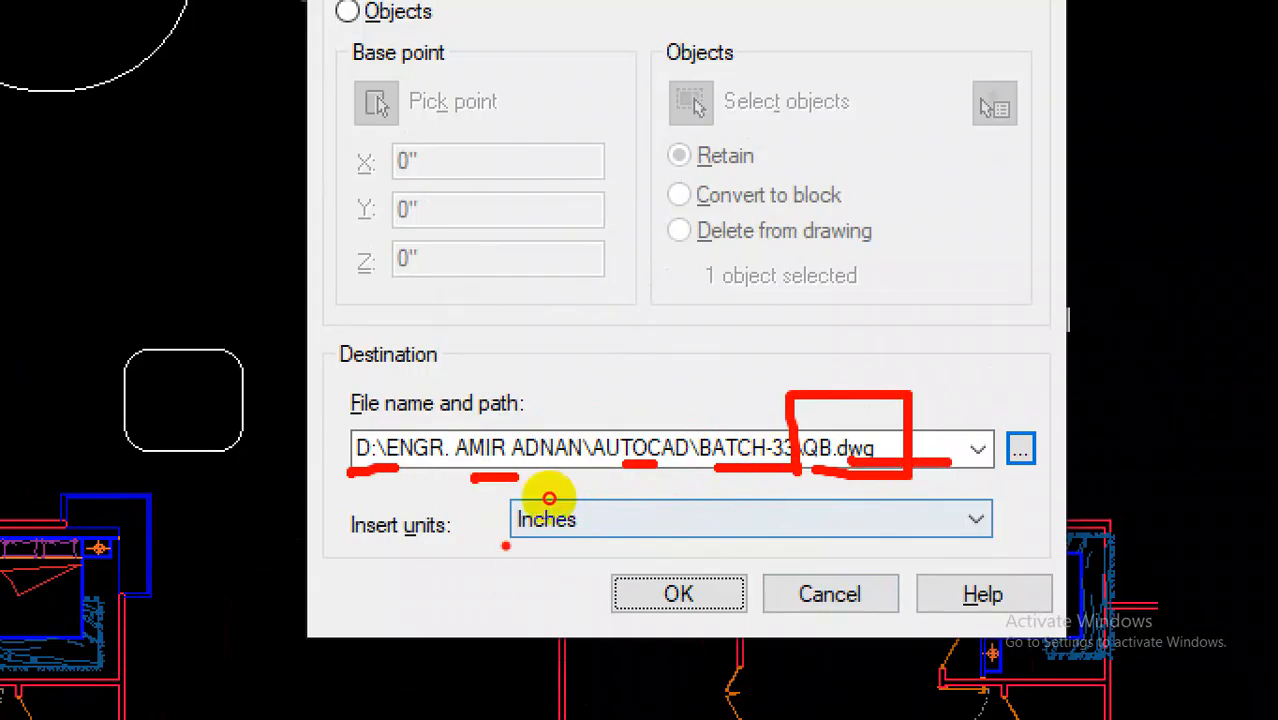
pyautogui.press('Escape')
pyautogui.click(679, 594)
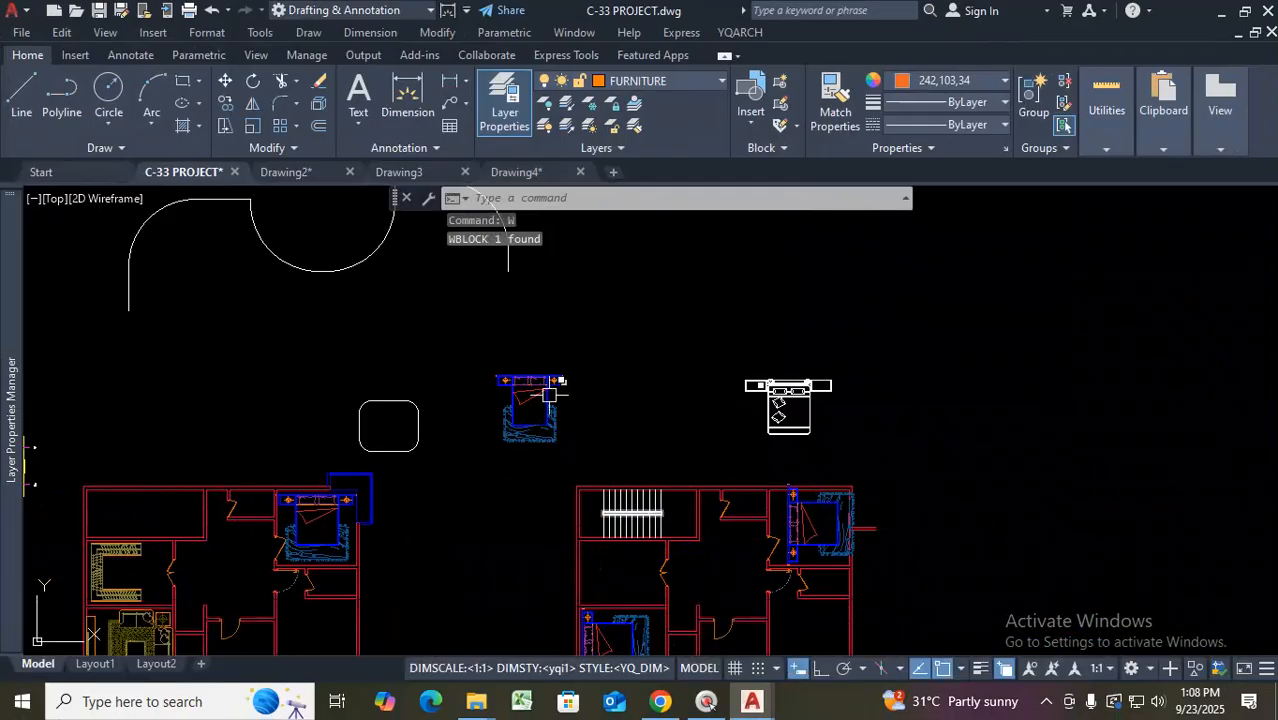
pyautogui.press('Escape')
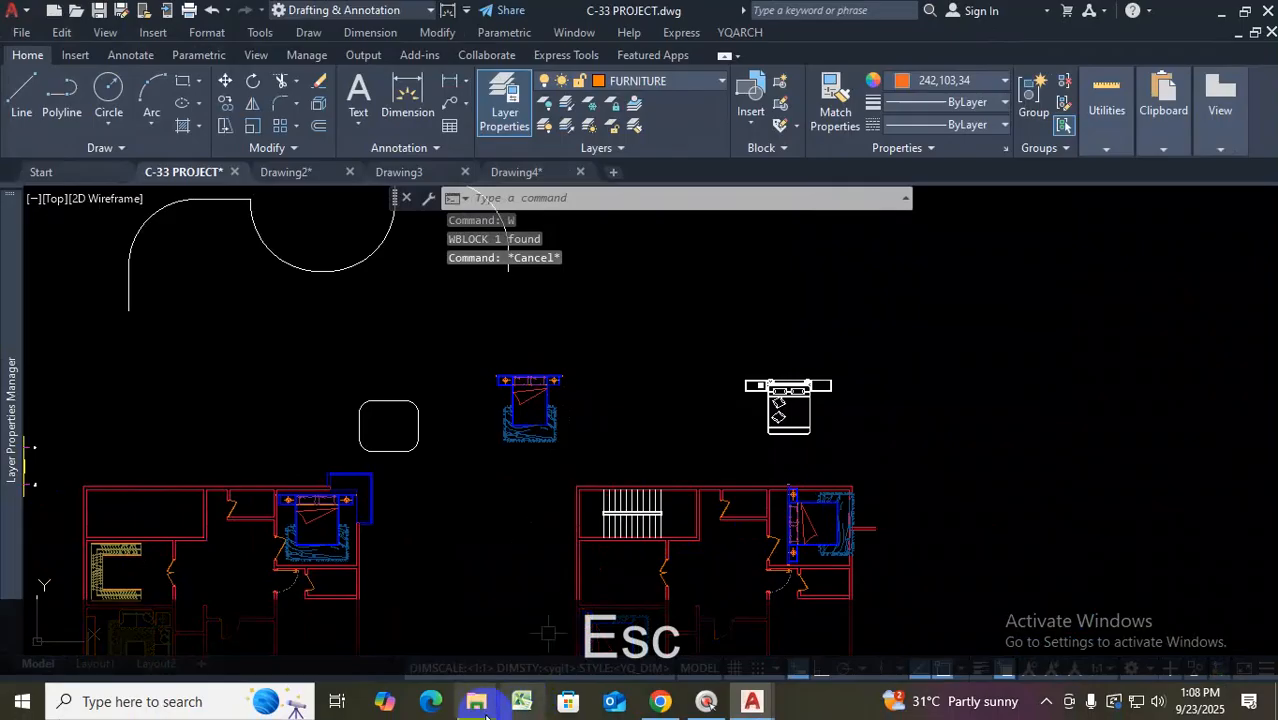
# Switch to File Explorer, browse drive D to the AUTOCAD\BATCH-33 folder and open QB.dwg
pyautogui.moveTo(478, 703)
pyautogui.click(410, 605)
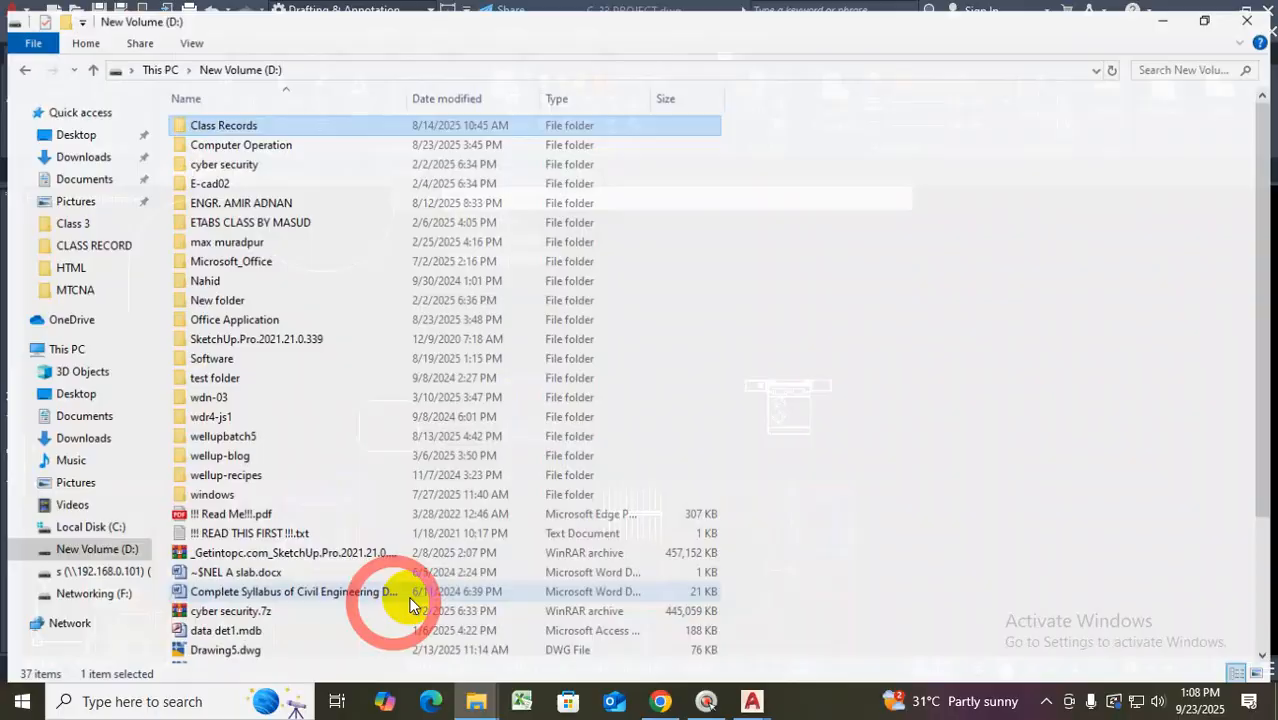
pyautogui.click(91, 544)
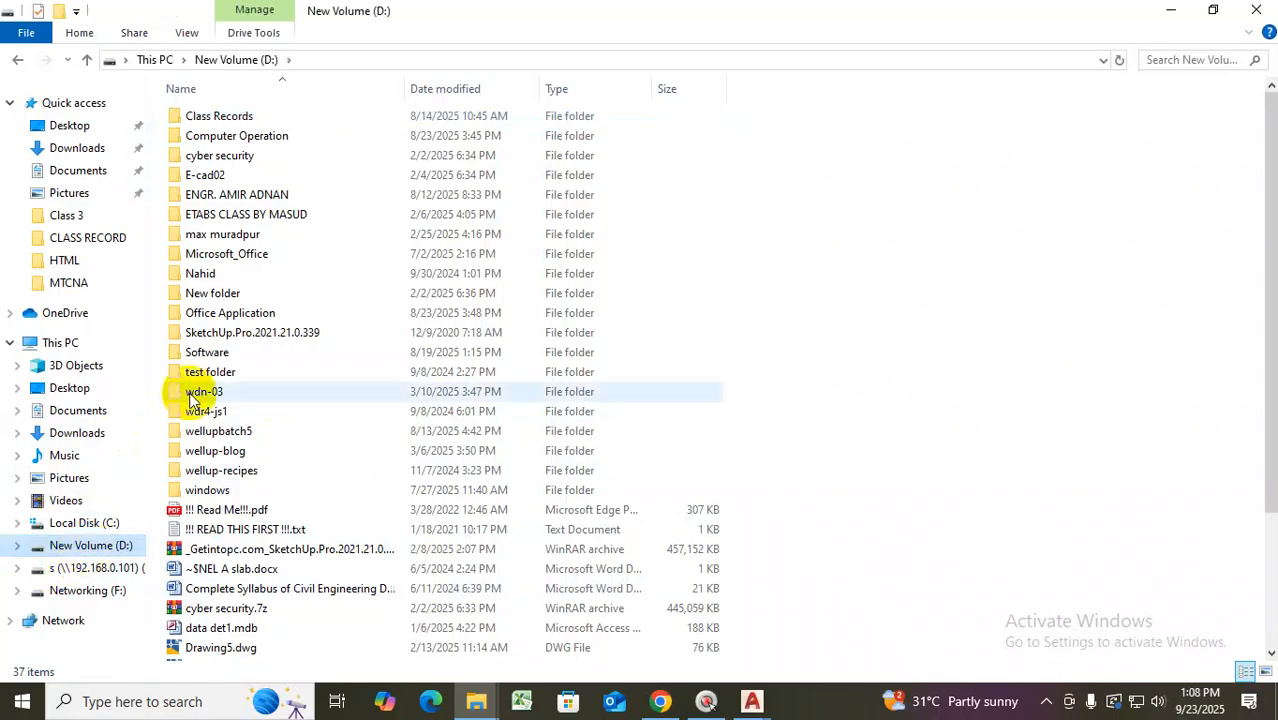
pyautogui.doubleClick(242, 195)
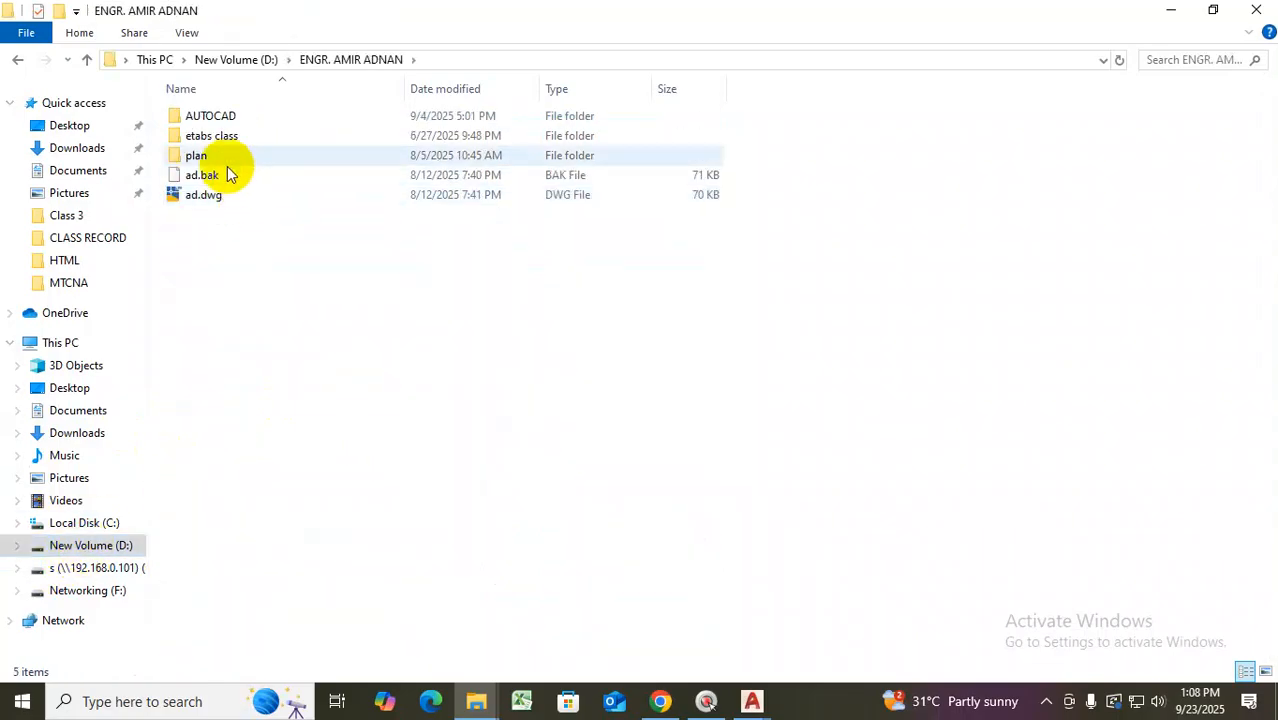
pyautogui.doubleClick(220, 117)
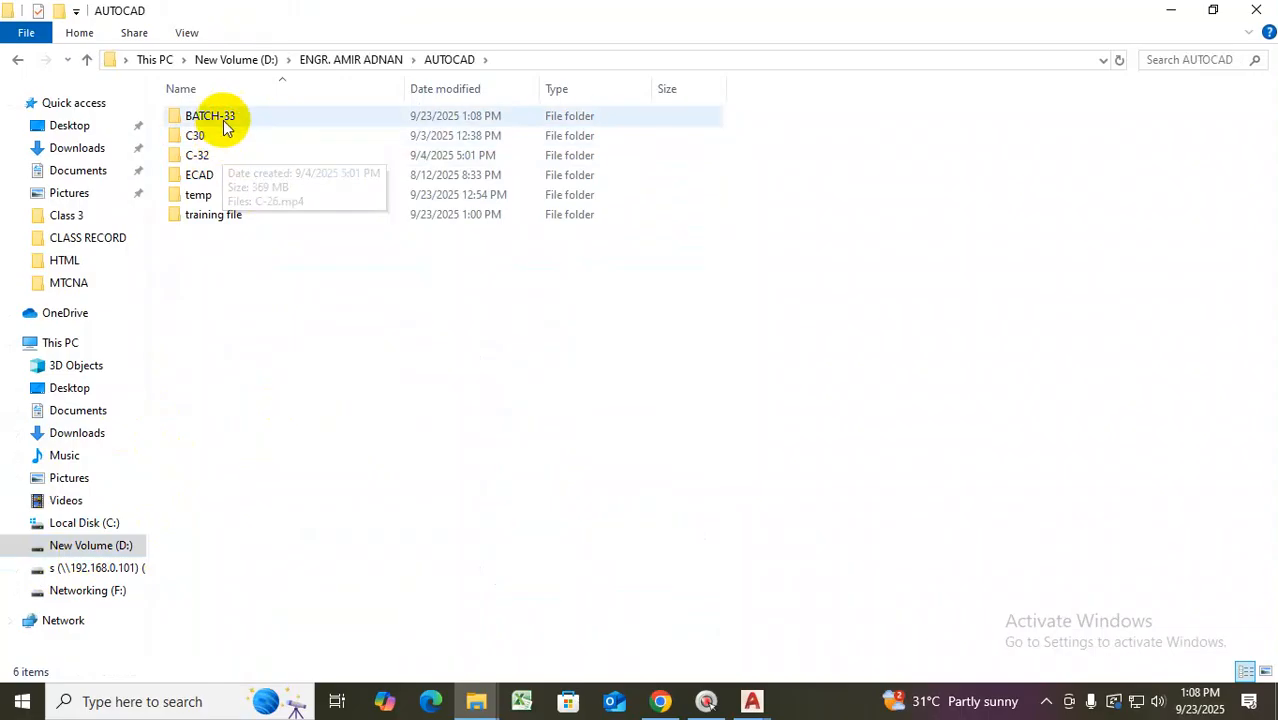
pyautogui.doubleClick(224, 120)
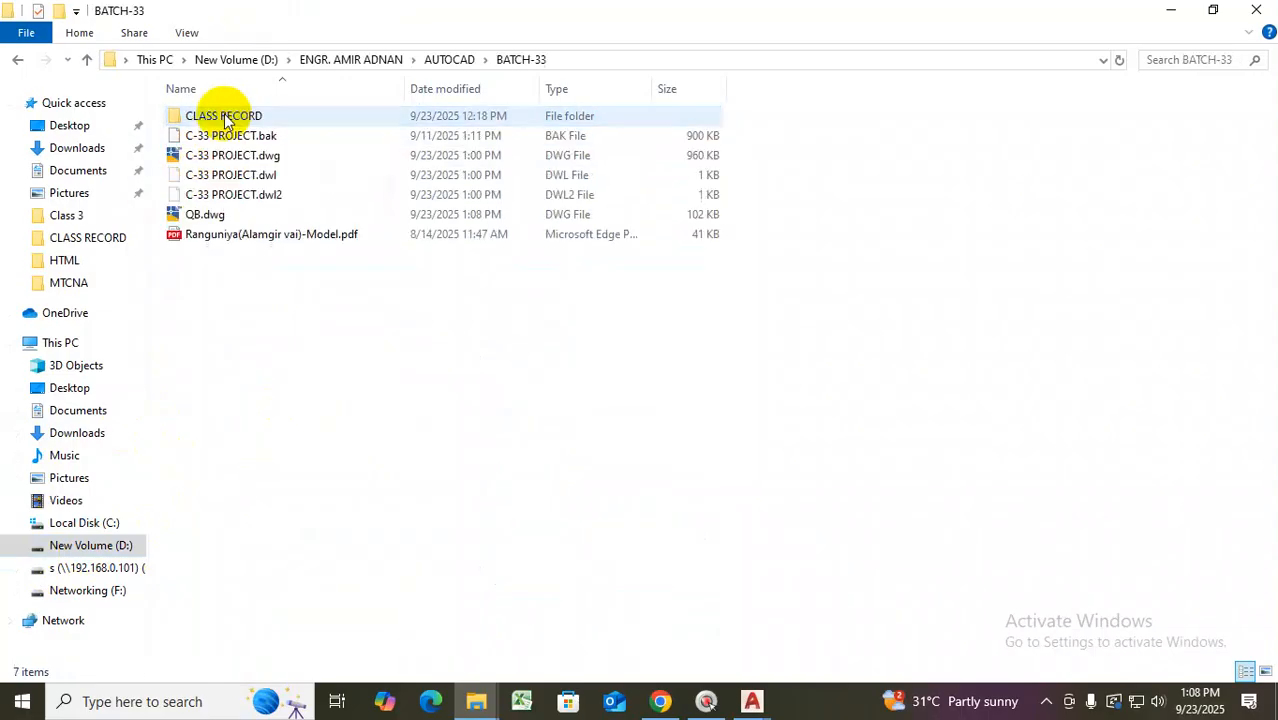
pyautogui.doubleClick(206, 216)
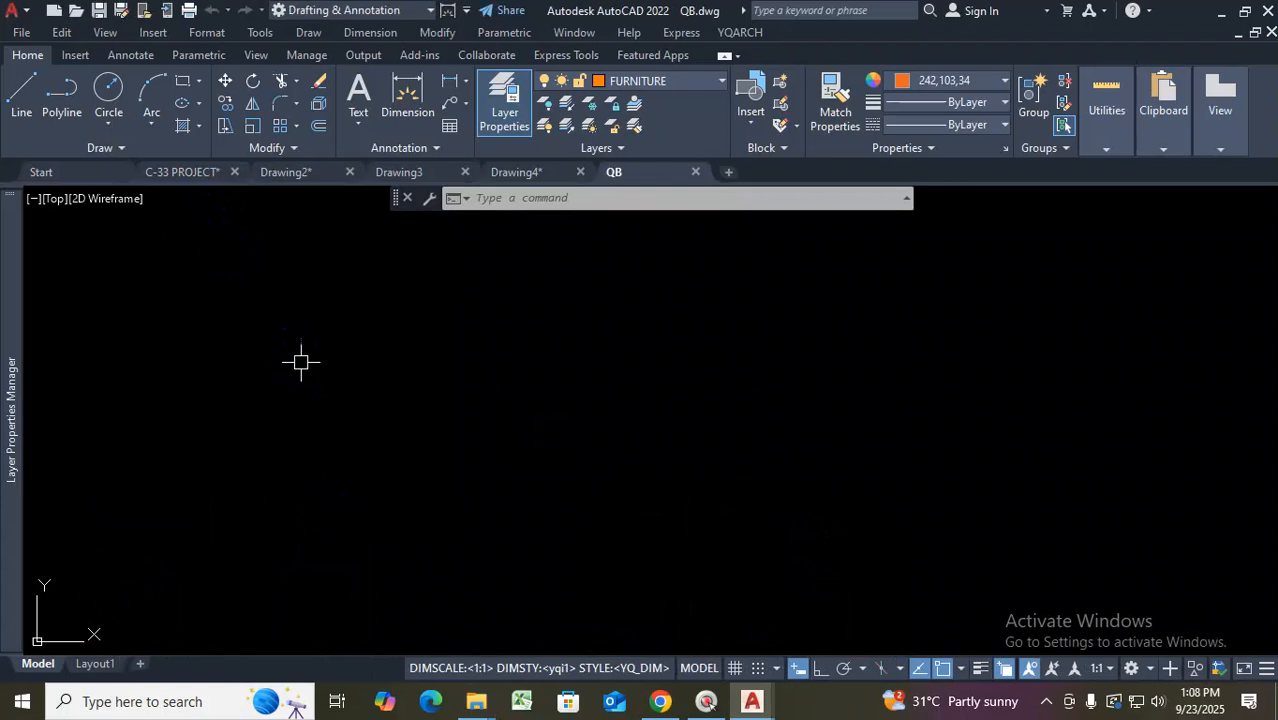
# Zoom to the full extent of the QB drawing and examine the exported bed up close
pyautogui.scroll(-3, 489, 501)
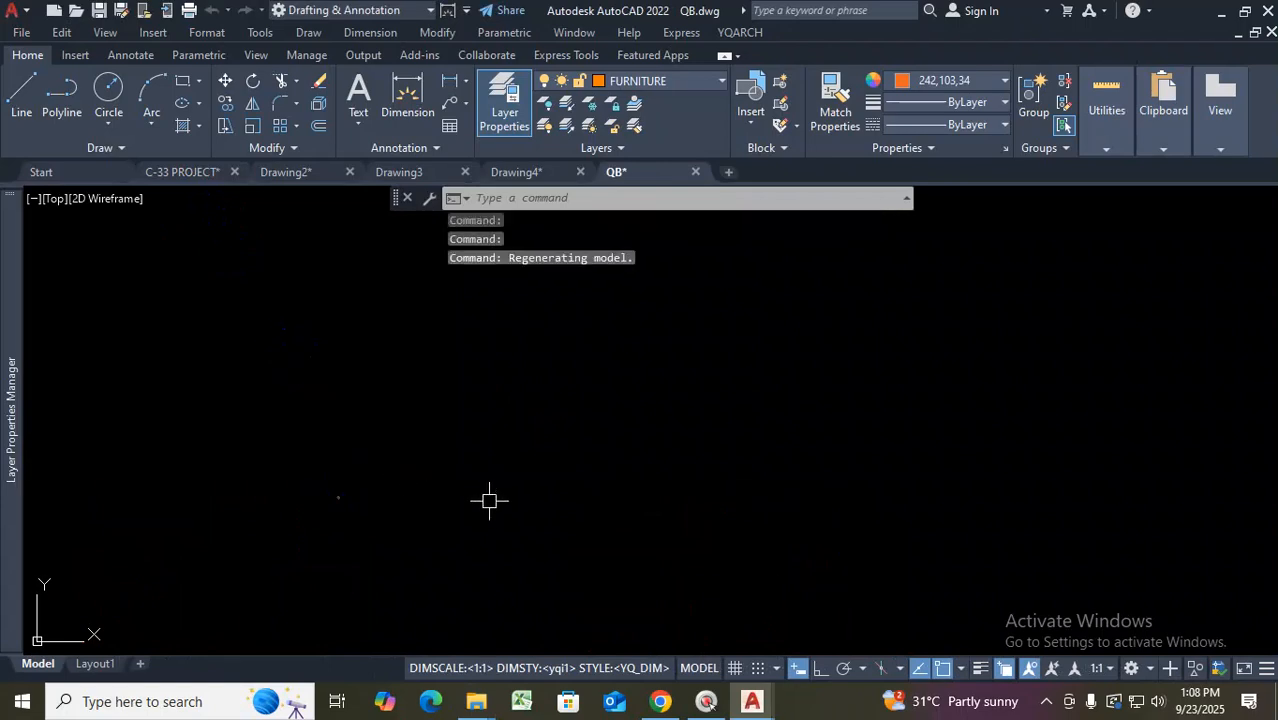
pyautogui.write('z')
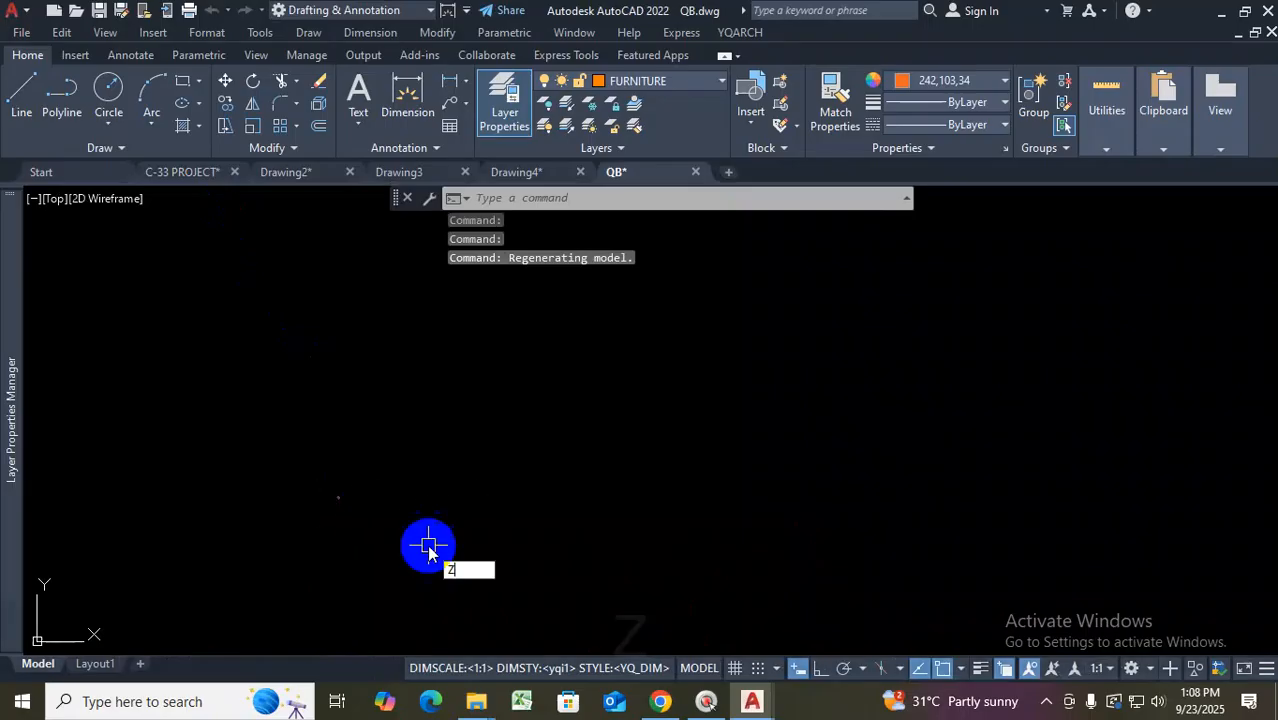
pyautogui.press('space')
pyautogui.write('A')
pyautogui.press('space')
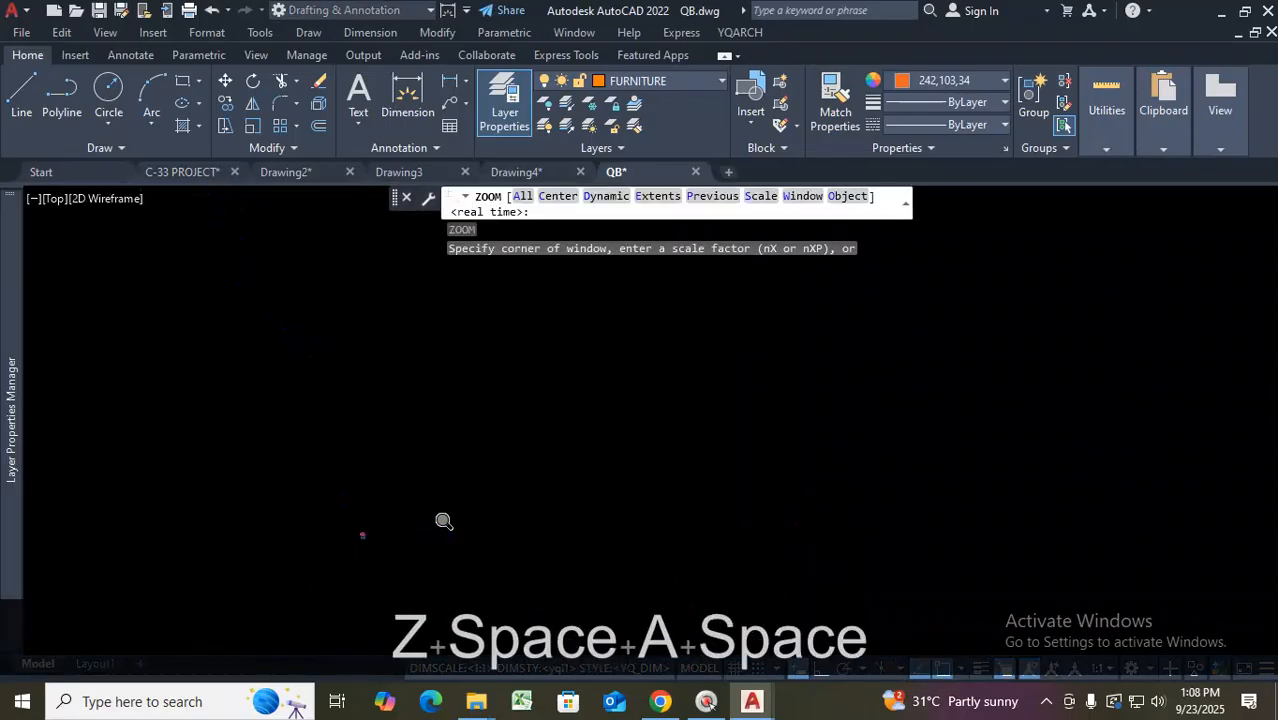
pyautogui.scroll(5, 482, 436)
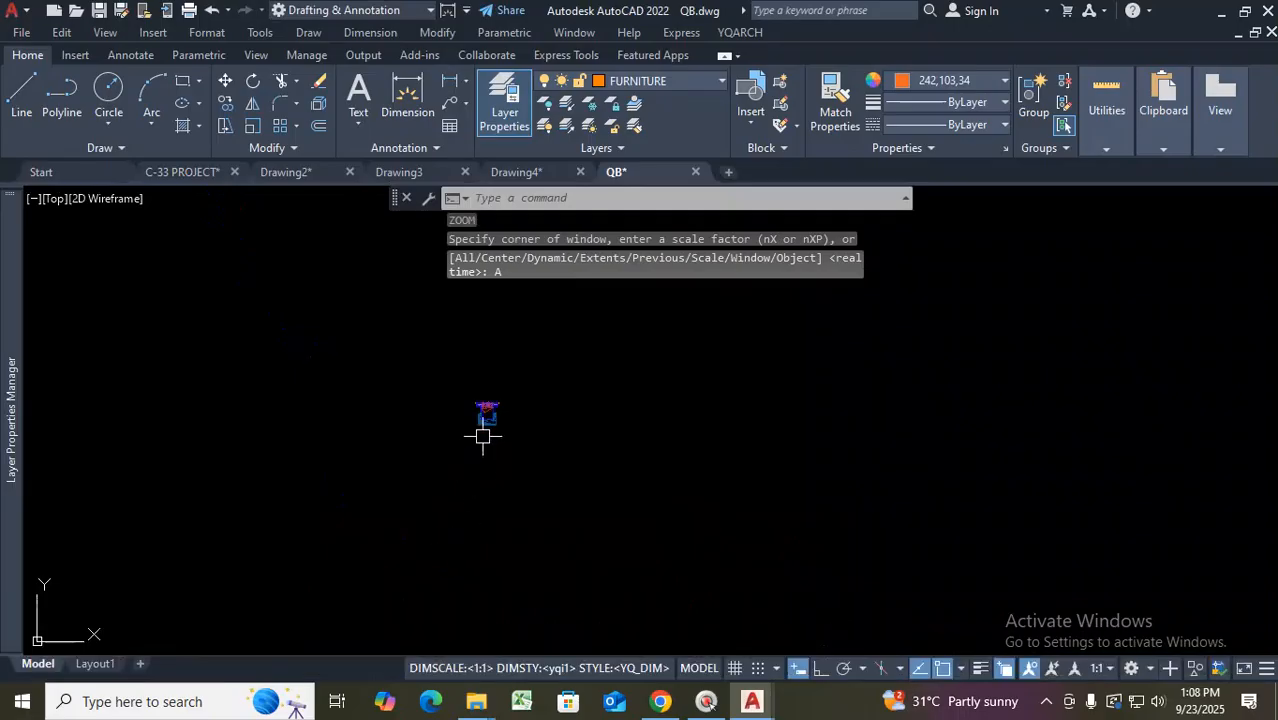
pyautogui.scroll(8, 462, 443)
pyautogui.scroll(-10, 465, 490)
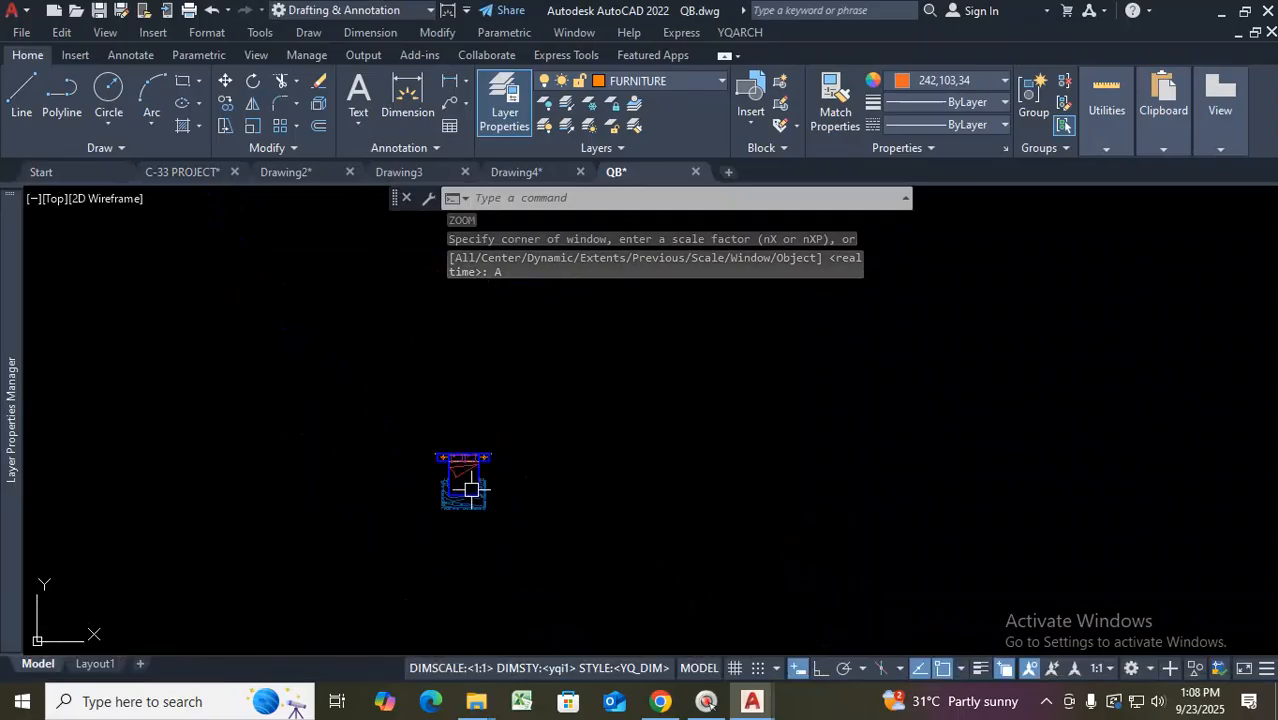
pyautogui.scroll(10, 510, 385)
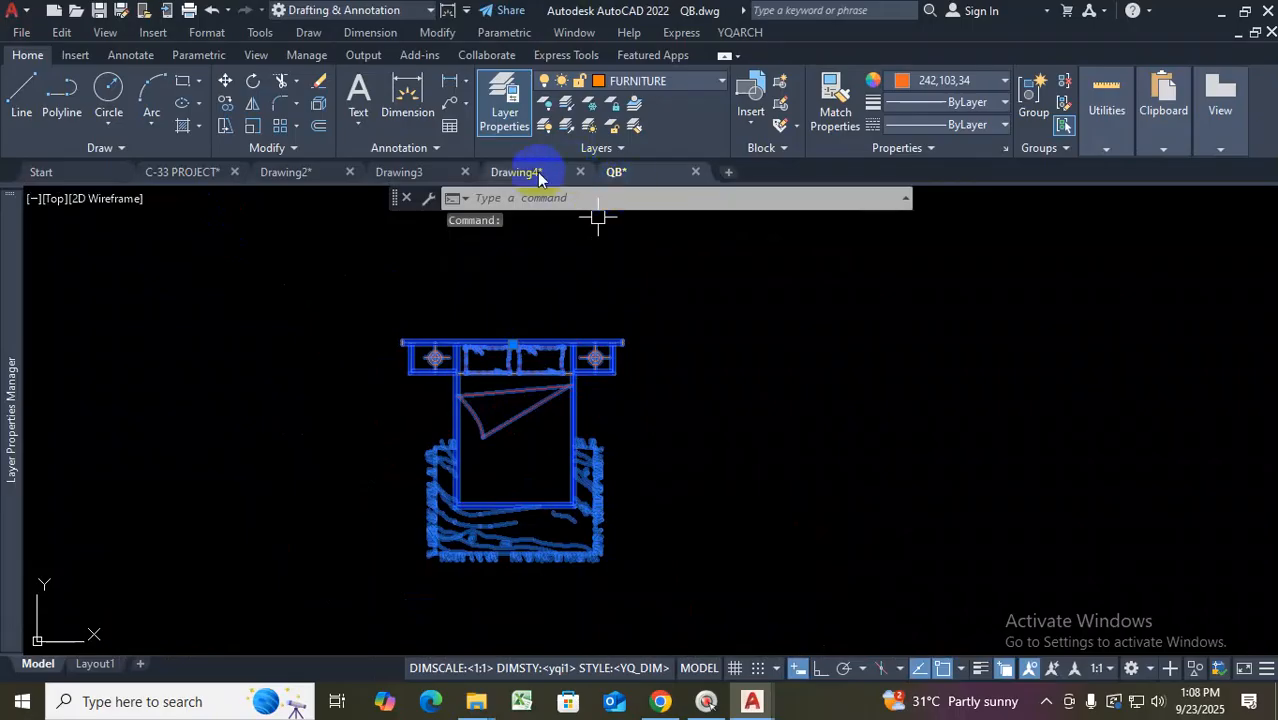
# Switch to Drawing4, start the Insert command and review the blocks of the current drawing and the recent blocks
pyautogui.click(505, 176)
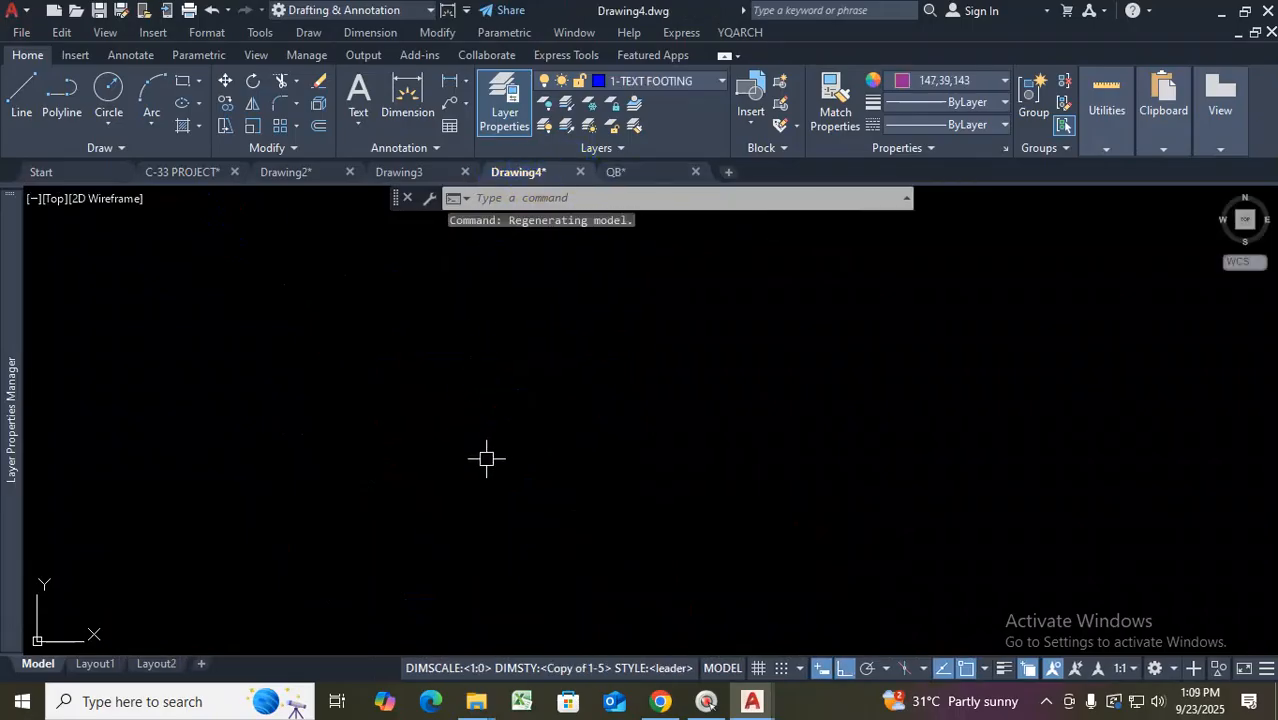
pyautogui.moveTo(512, 172)
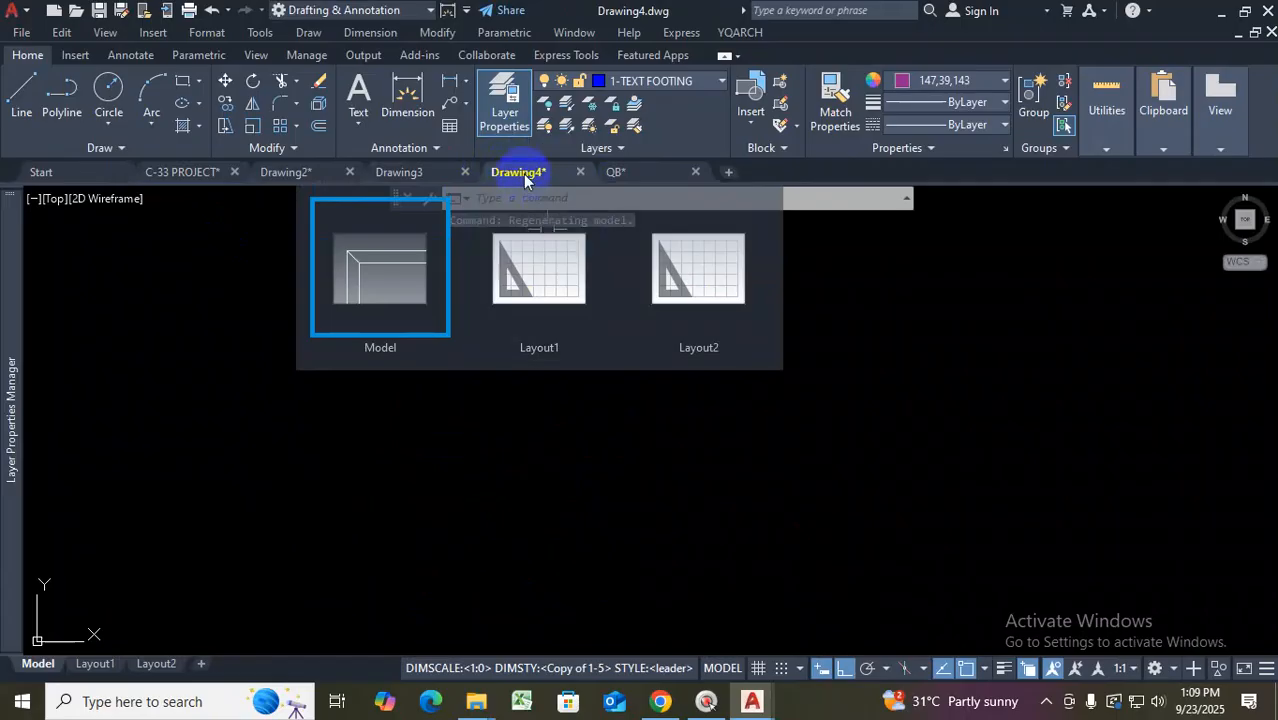
pyautogui.write('i')
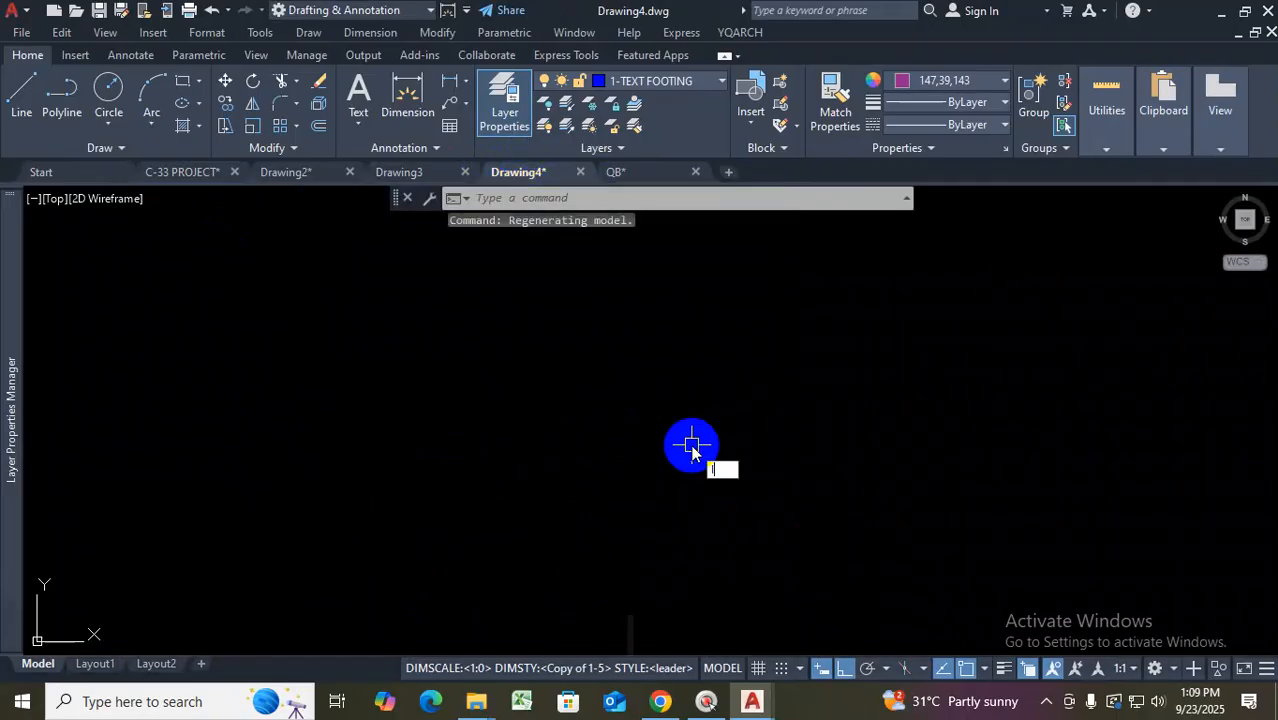
pyautogui.press('Return')
pyautogui.click(886, 303)
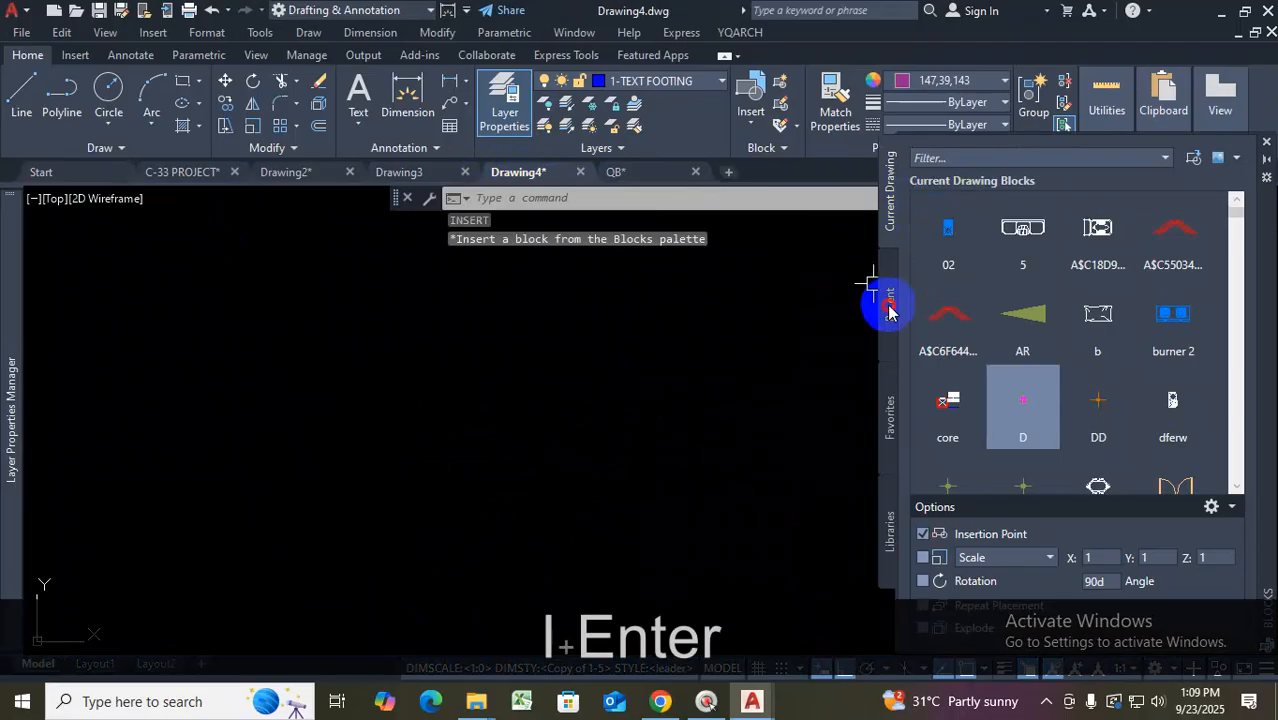
pyautogui.click(884, 210)
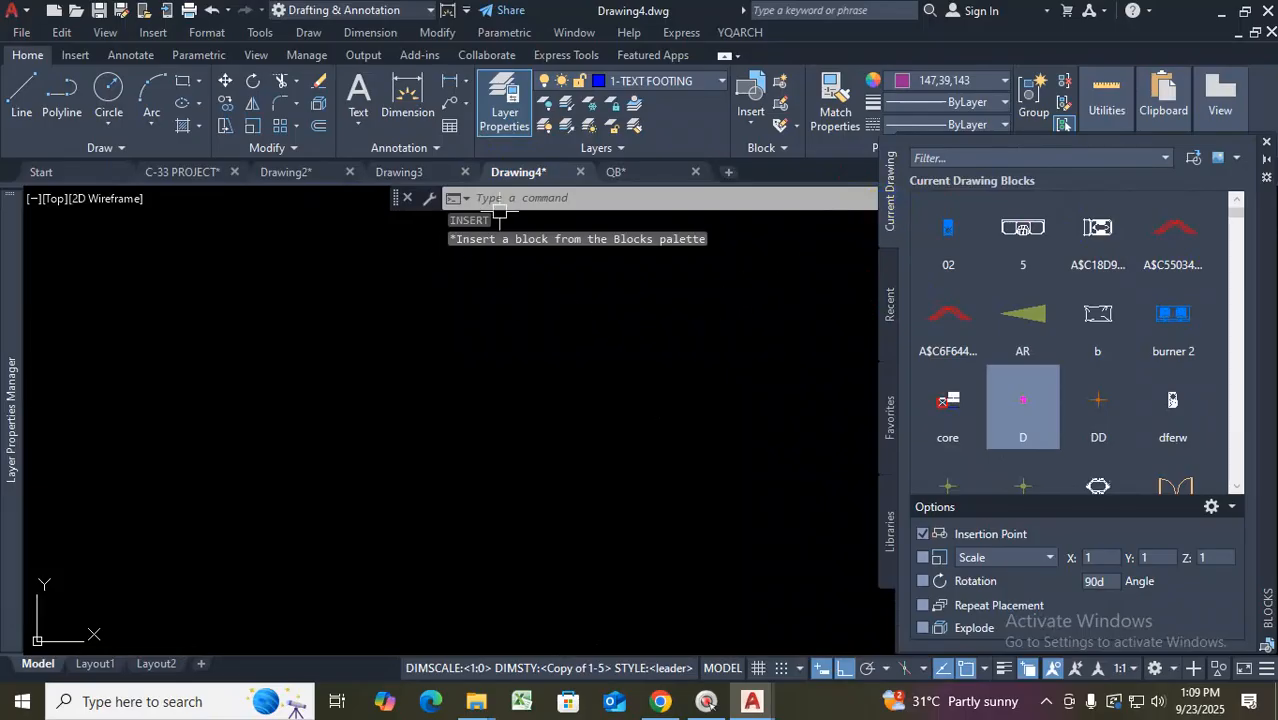
pyautogui.click(1023, 142)
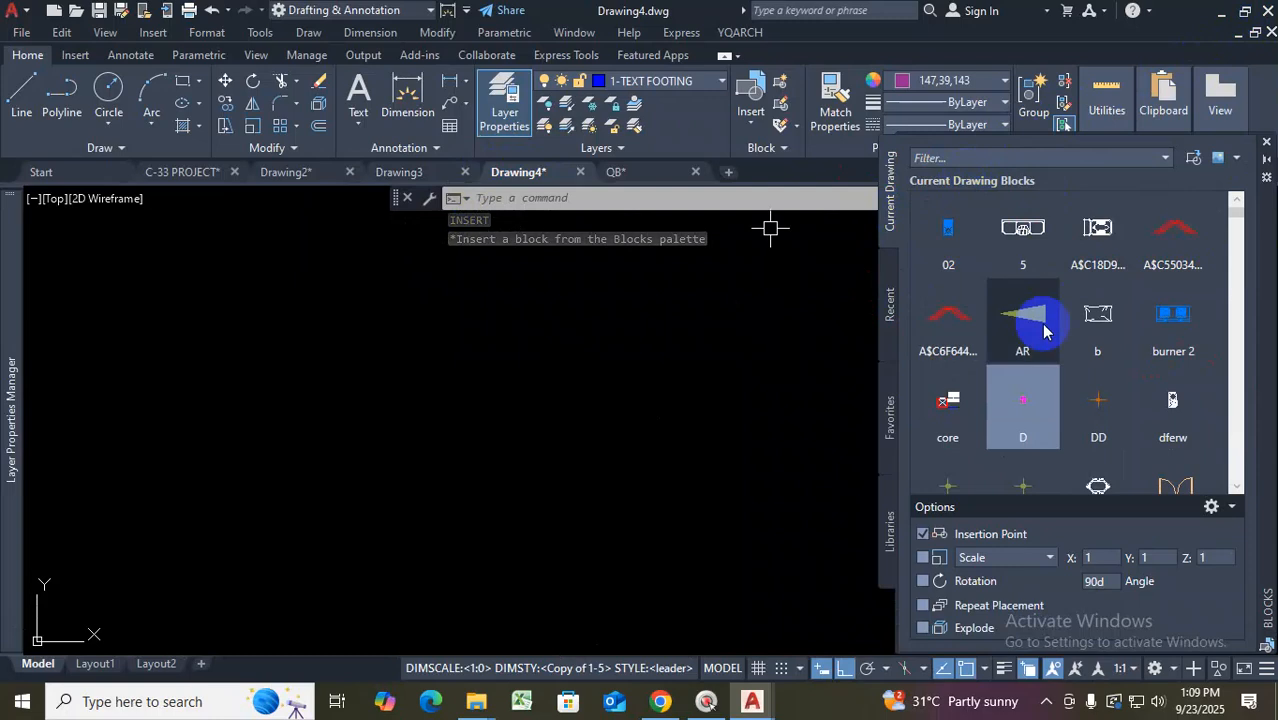
pyautogui.click(889, 305)
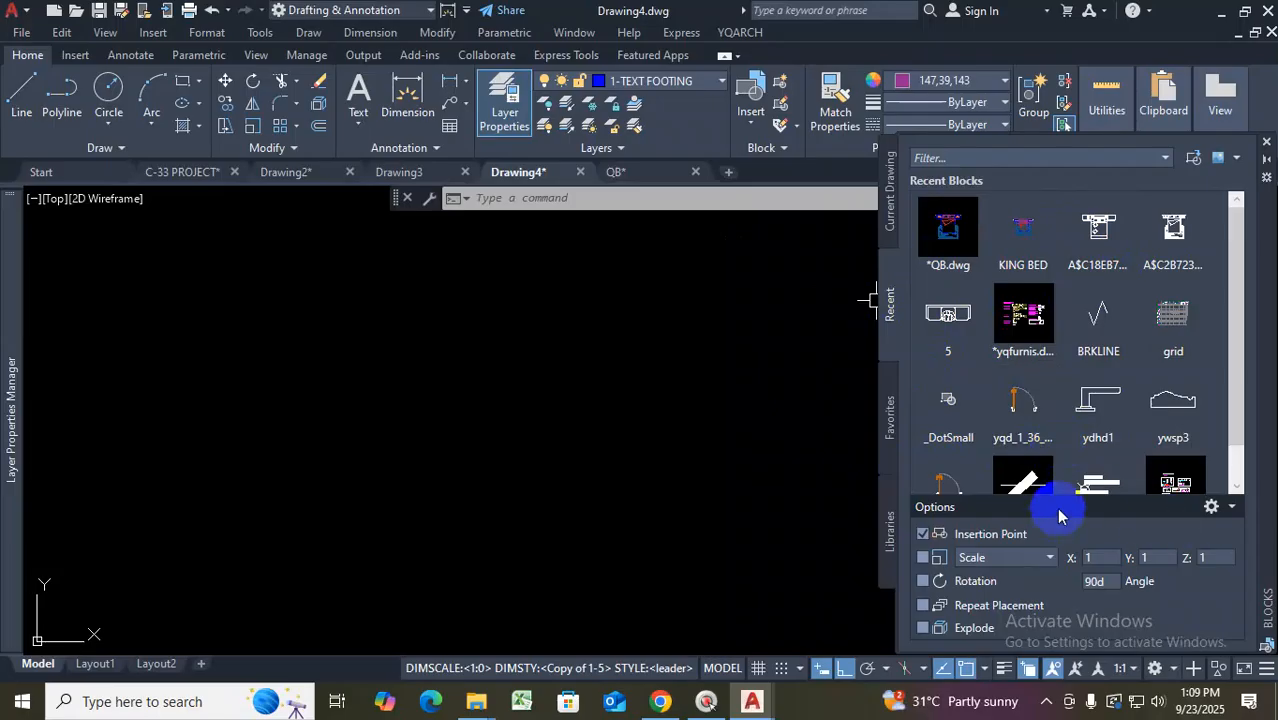
pyautogui.hotkey('ctrl', '1')
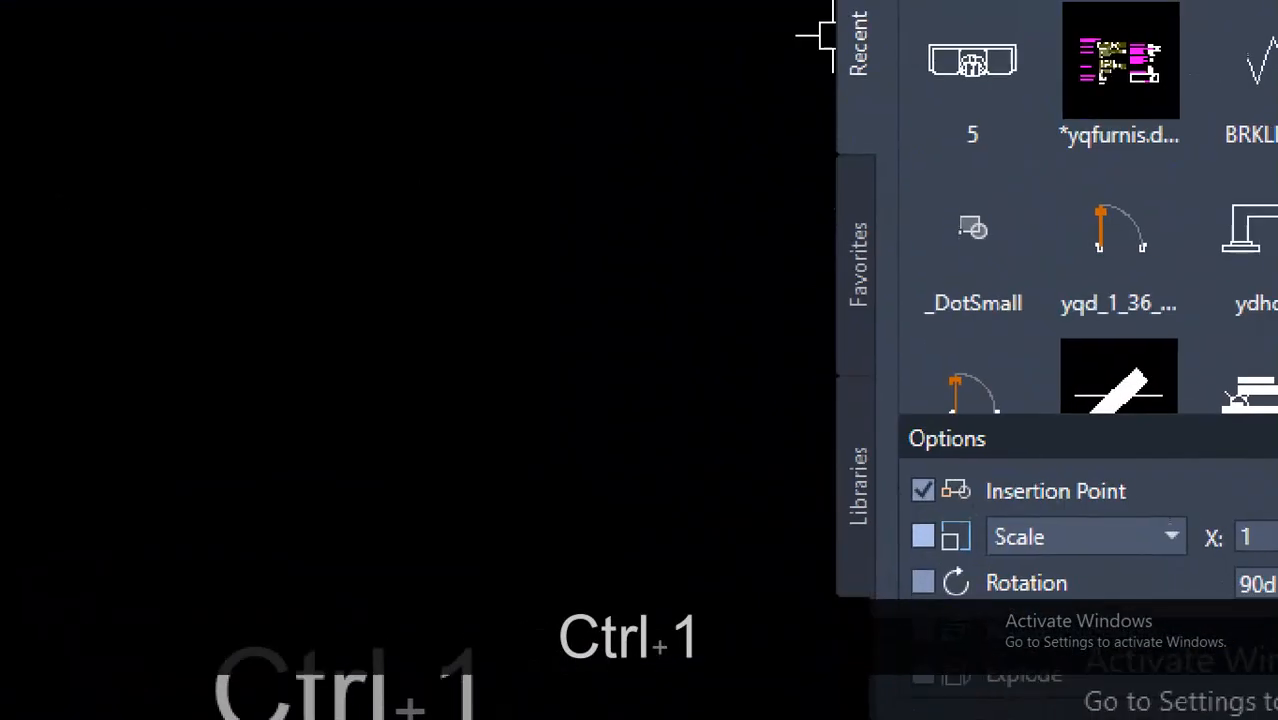
pyautogui.click(922, 582)
pyautogui.moveTo(874, 392)
pyautogui.mouseDown()
pyautogui.moveTo(822, 442)
pyautogui.moveTo(864, 571)
pyautogui.moveTo(913, 514)
pyautogui.moveTo(908, 388)
pyautogui.mouseUp()
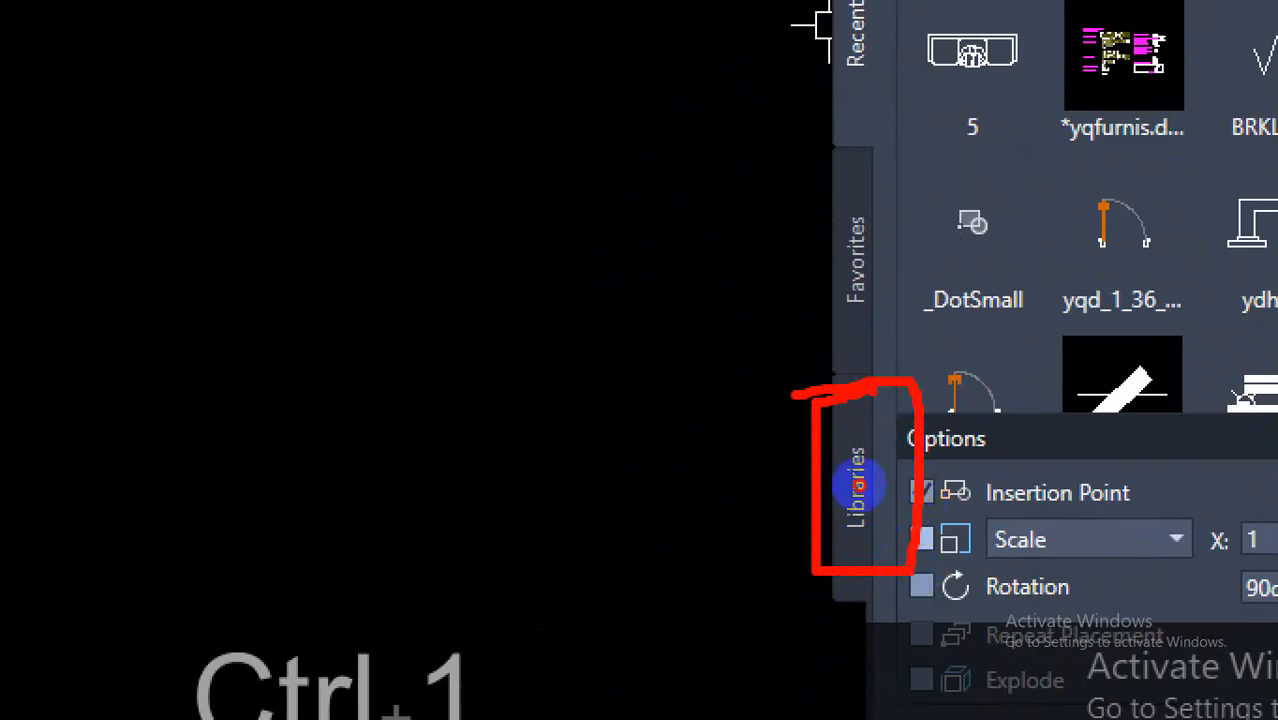
pyautogui.press('Escape')
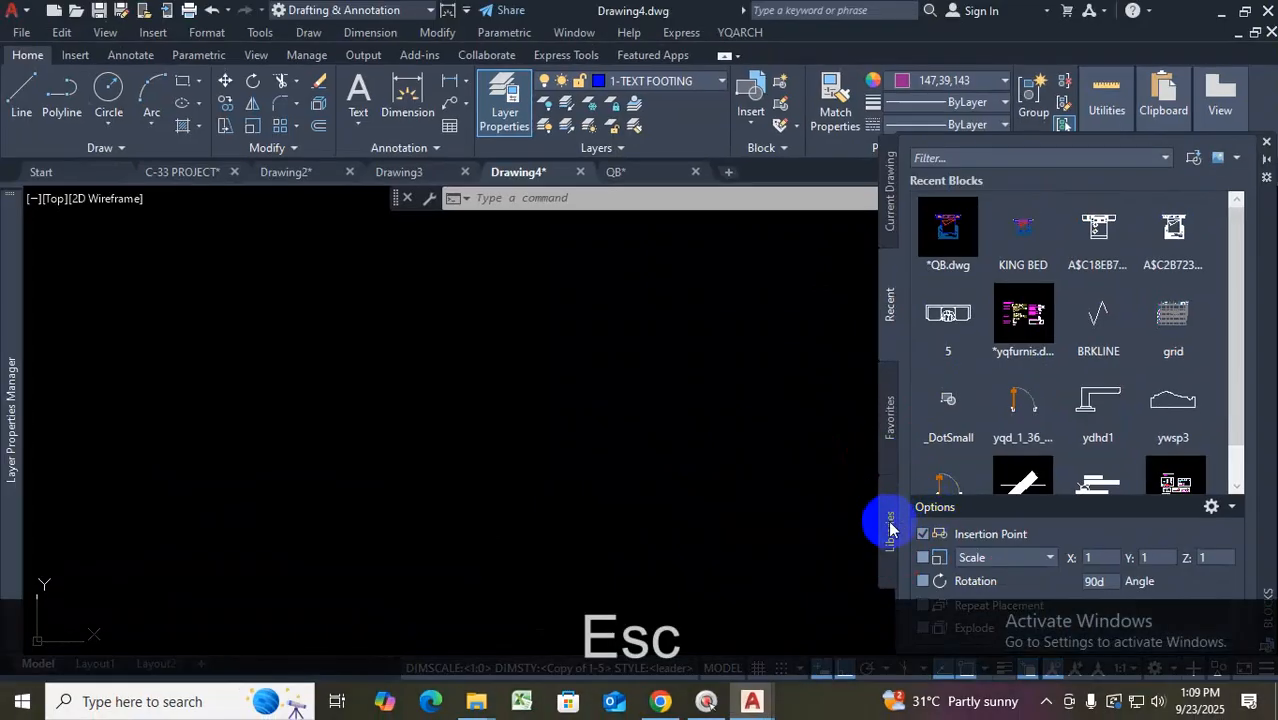
# Load QB.dwg from drive D's AUTOCAD\BATCH-33 folder as a block library
pyautogui.click(891, 528)
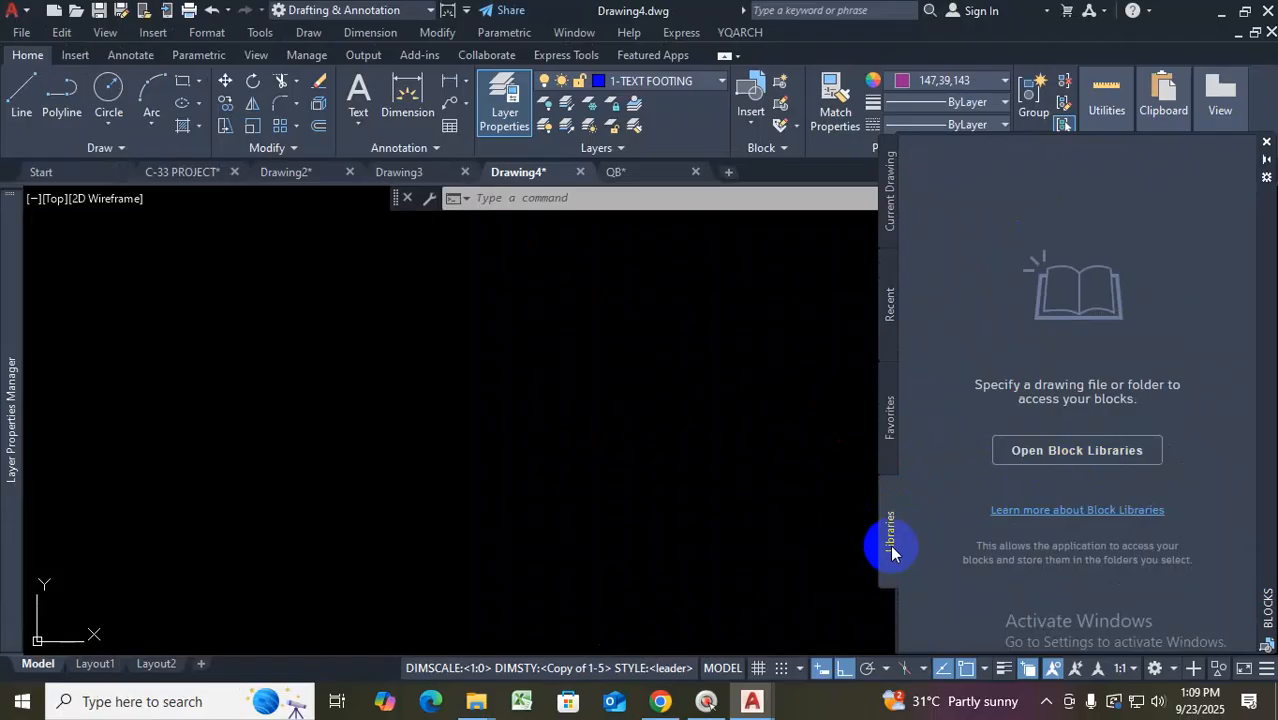
pyautogui.click(1091, 466)
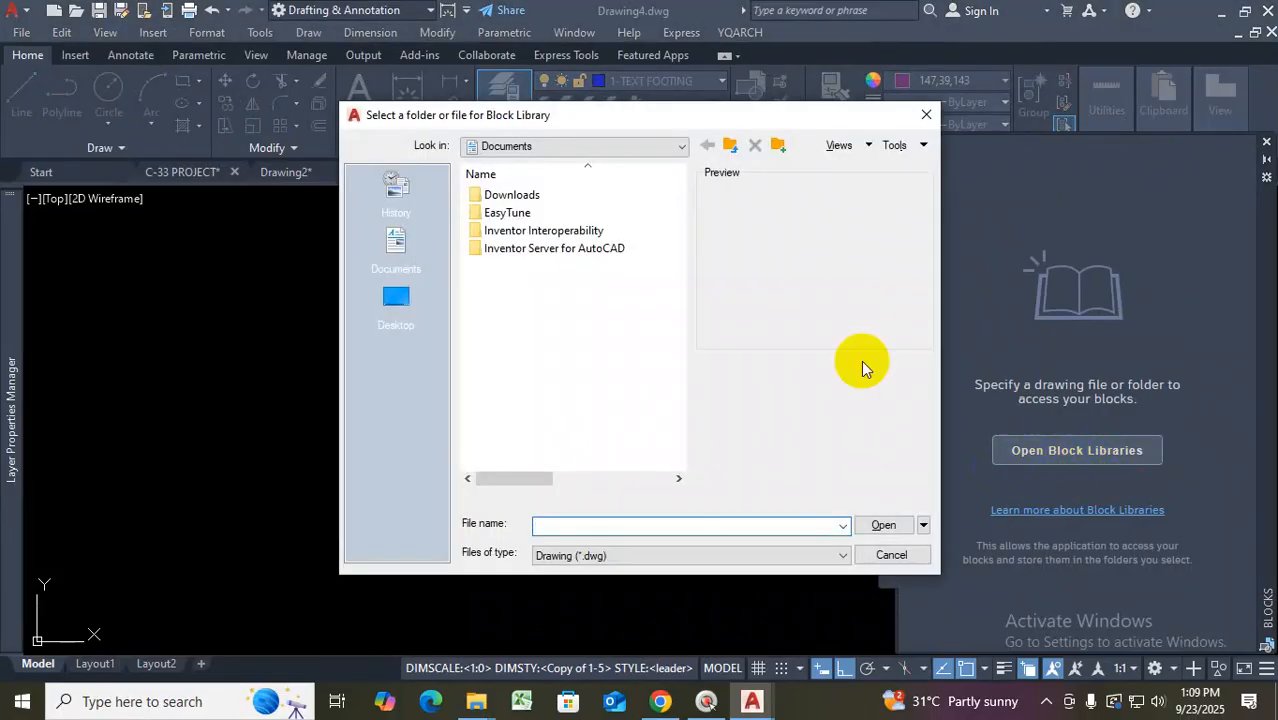
pyautogui.click(663, 147)
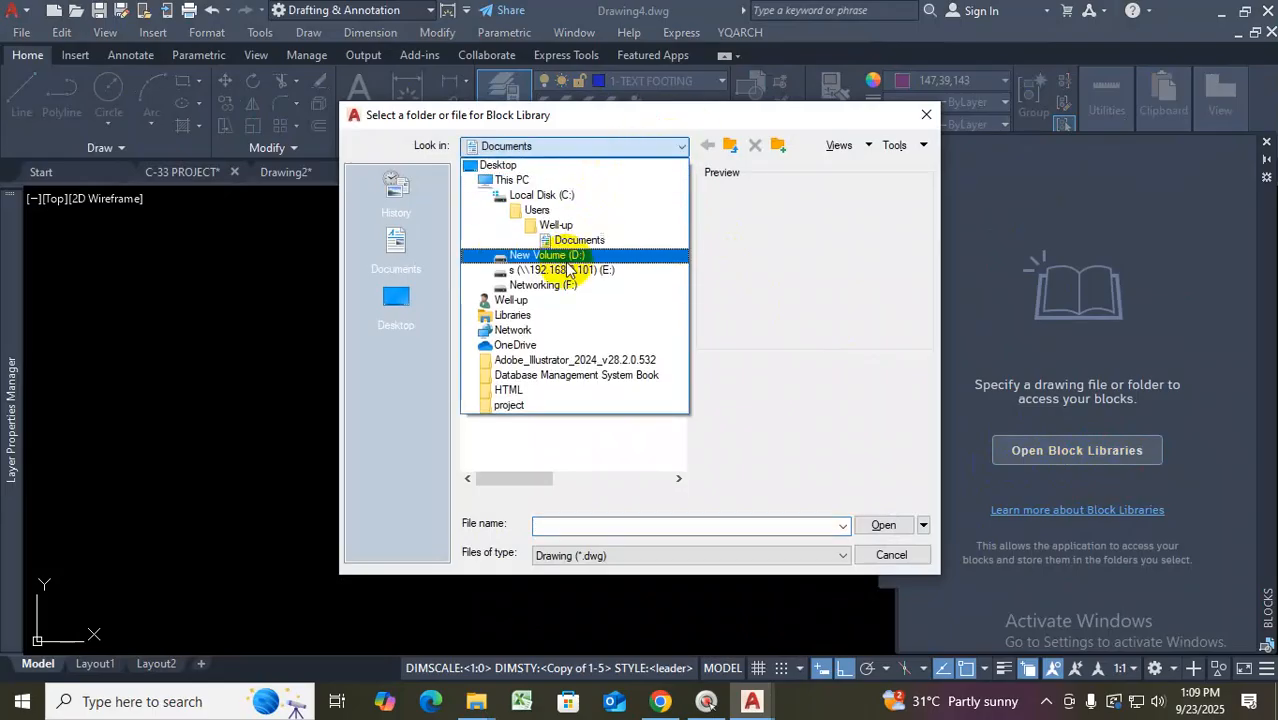
pyautogui.click(565, 257)
pyautogui.doubleClick(528, 264)
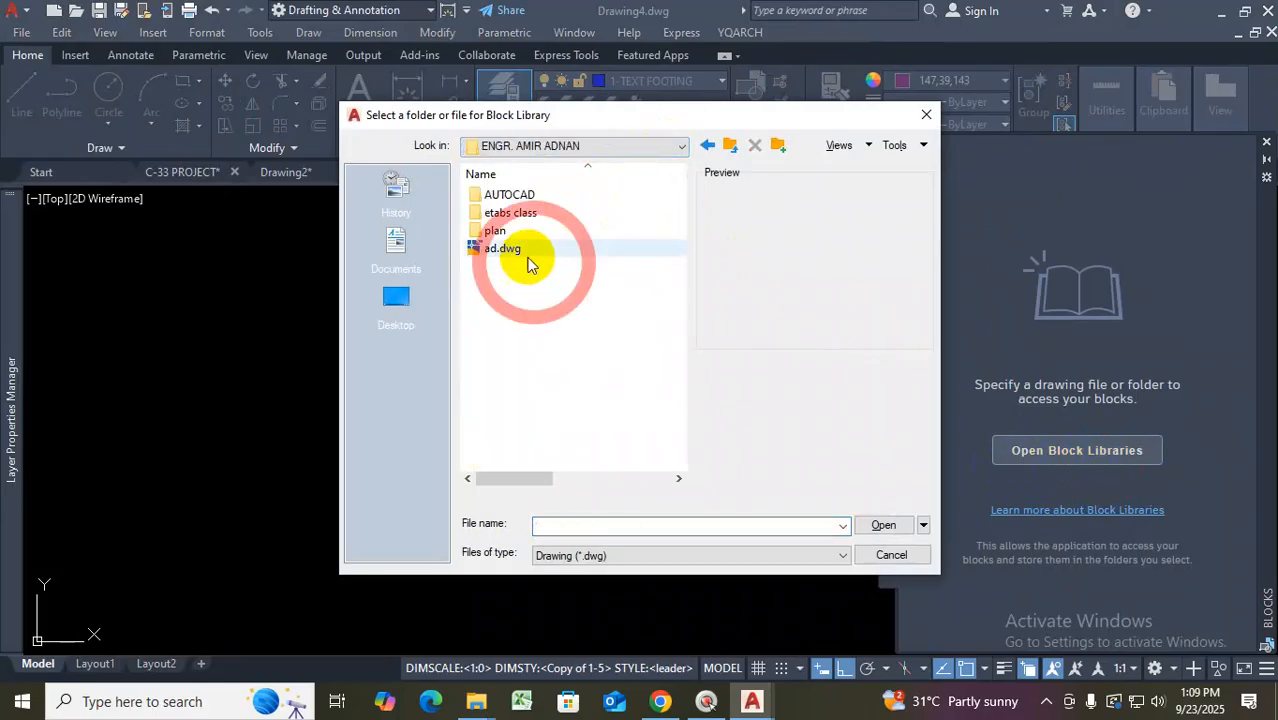
pyautogui.doubleClick(525, 194)
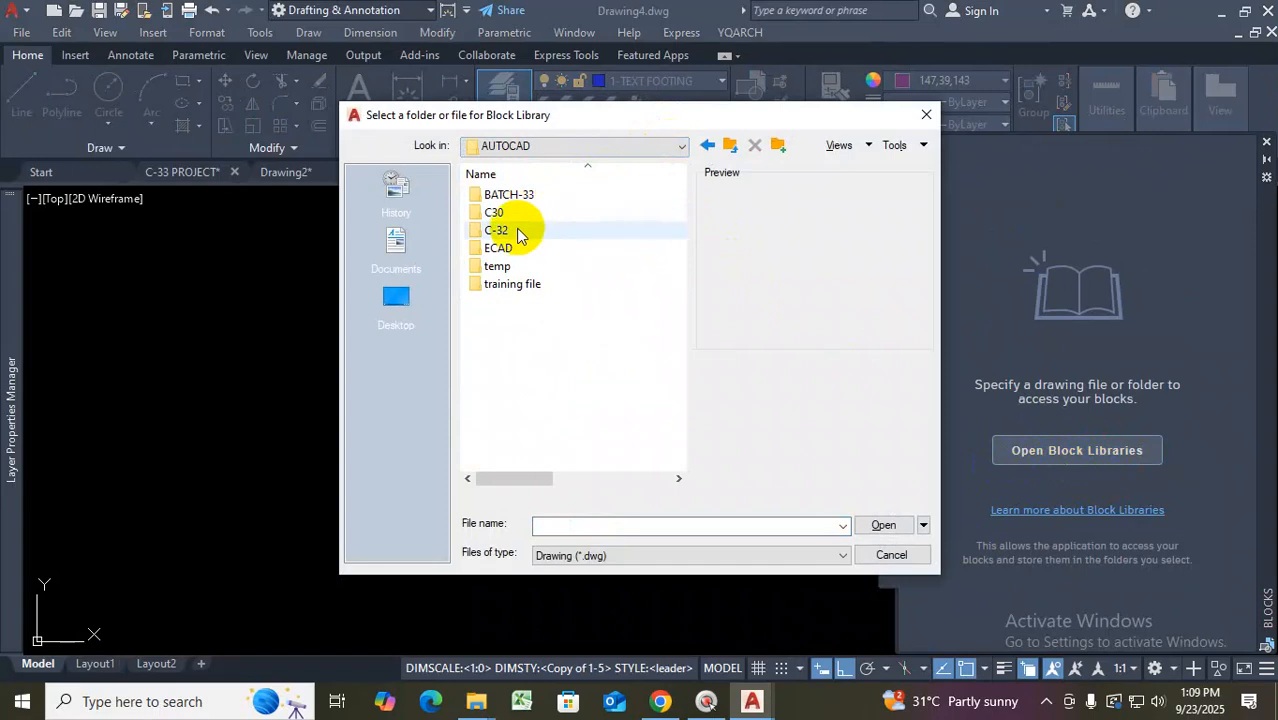
pyautogui.doubleClick(528, 196)
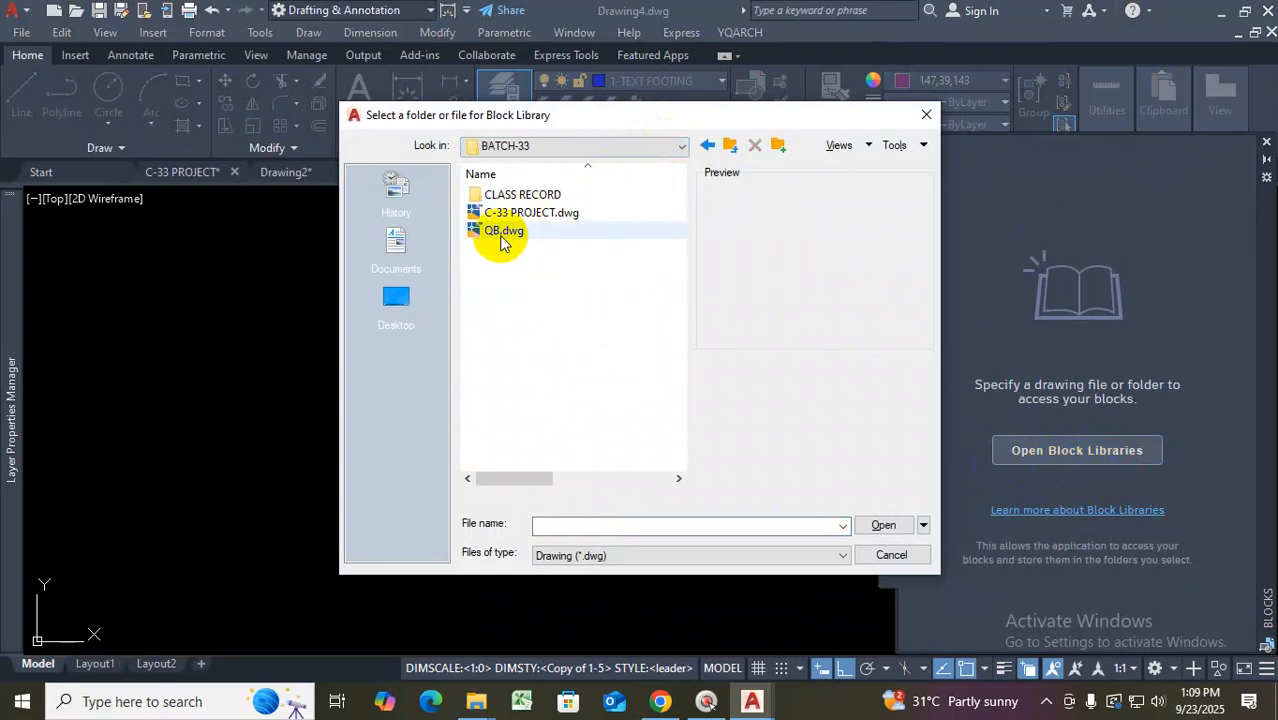
pyautogui.click(504, 231)
pyautogui.click(883, 525)
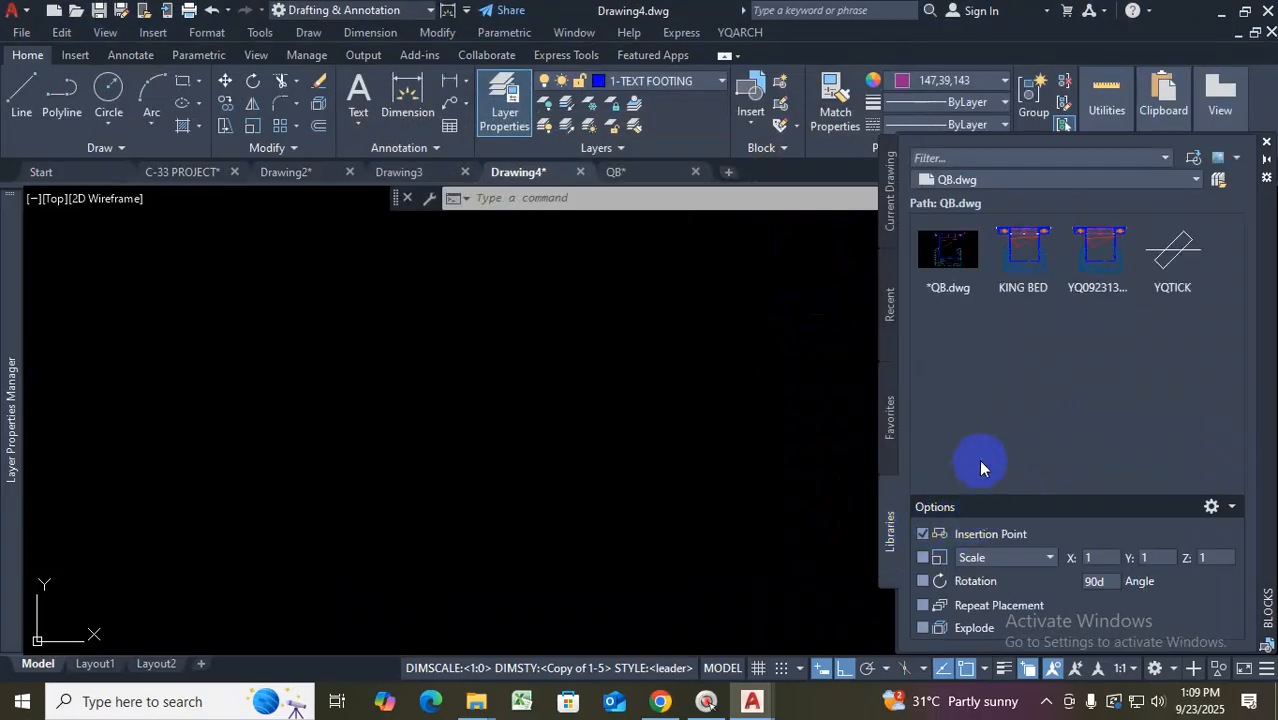
# Insert the QB.dwg block from the library into the empty Drawing4 model space and examine the placed bed
pyautogui.click(950, 272)
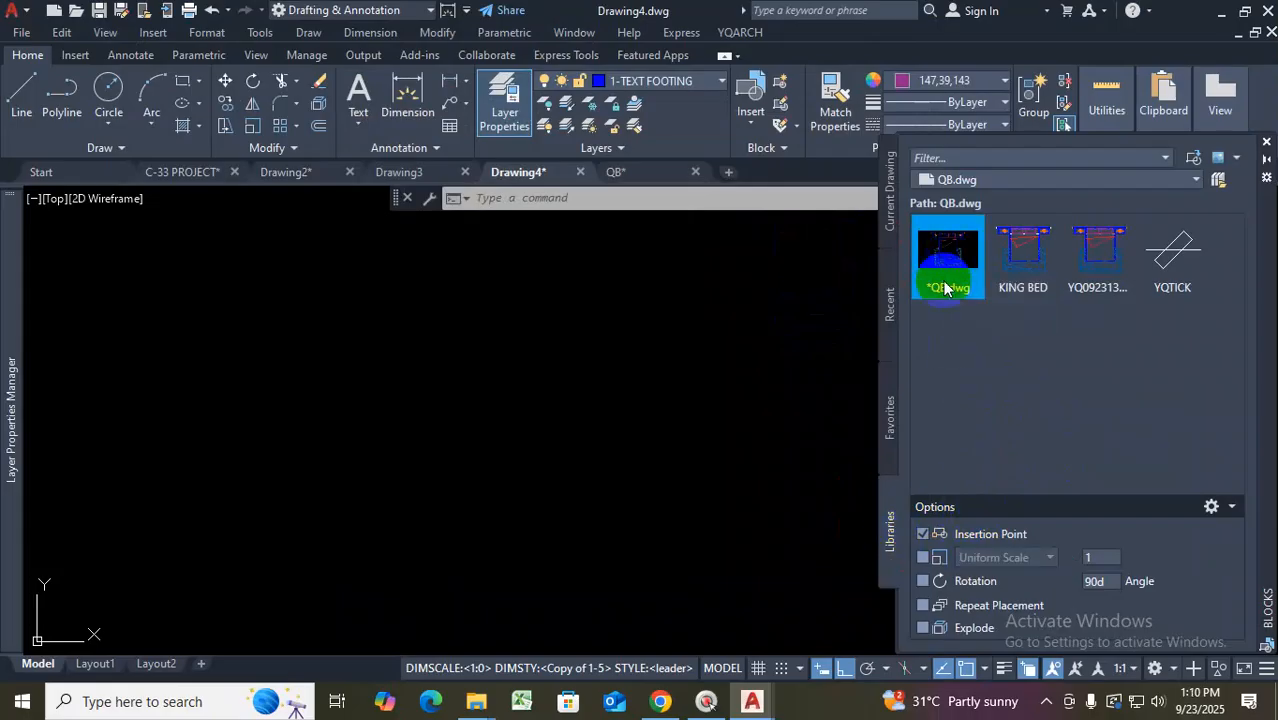
pyautogui.click(548, 402)
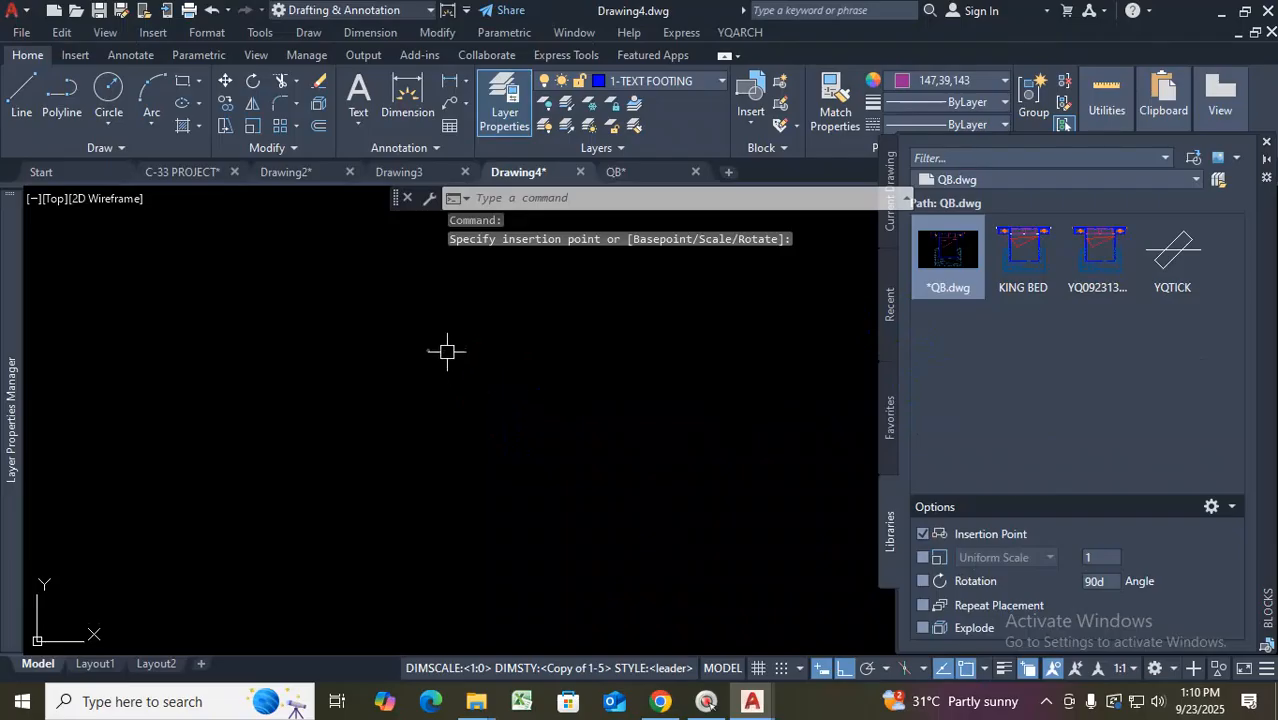
pyautogui.scroll(7, 648, 371)
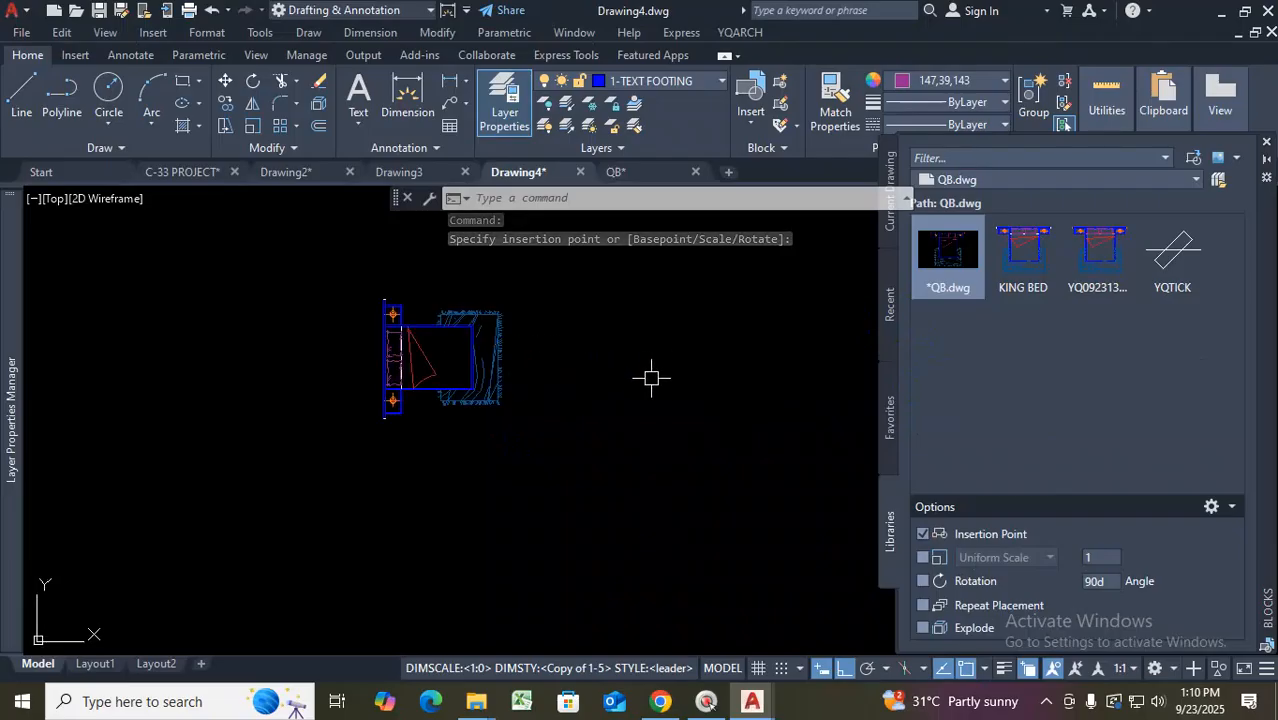
pyautogui.scroll(-1, 644, 394)
pyautogui.scroll(4, 572, 362)
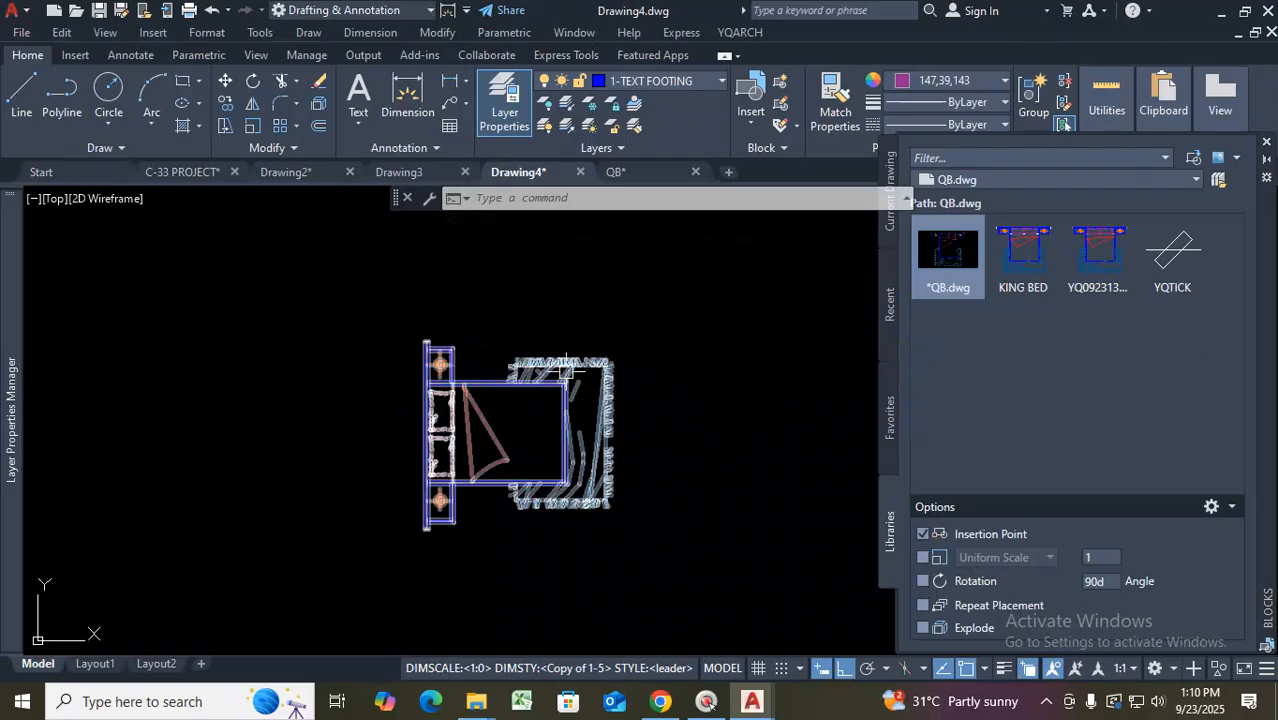
pyautogui.scroll(2, 552, 432)
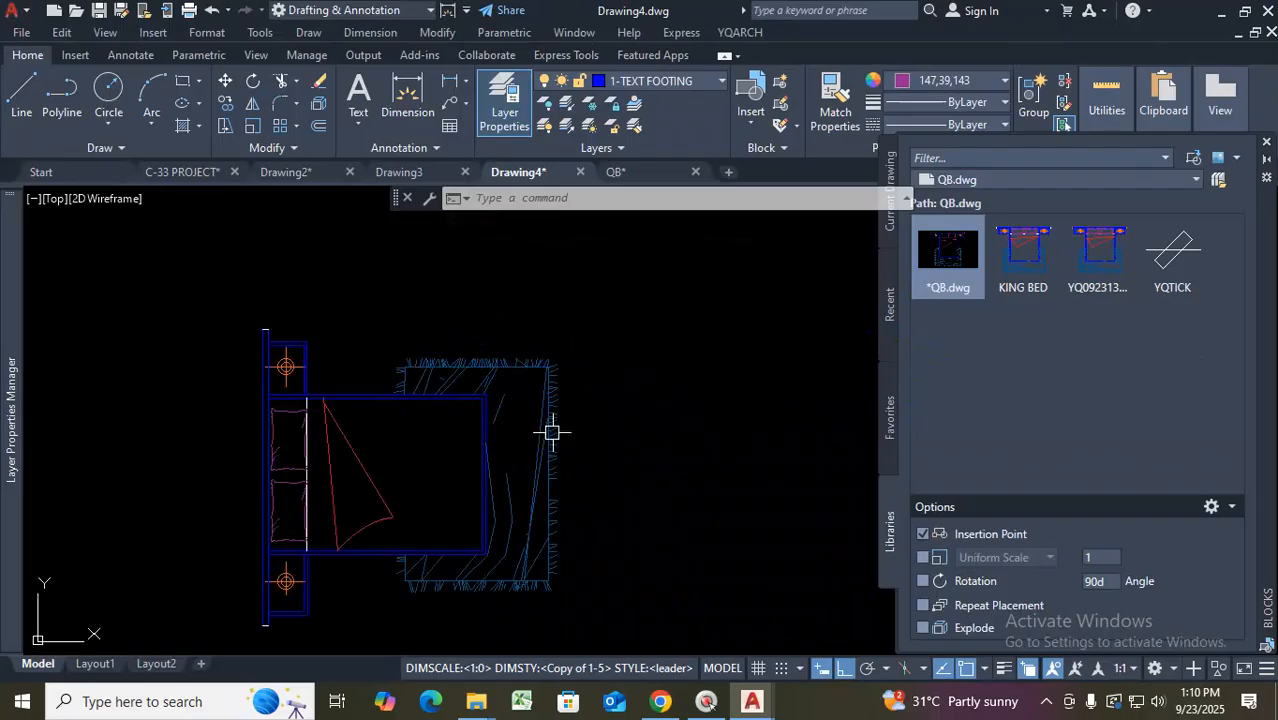
pyautogui.moveTo(484, 403)
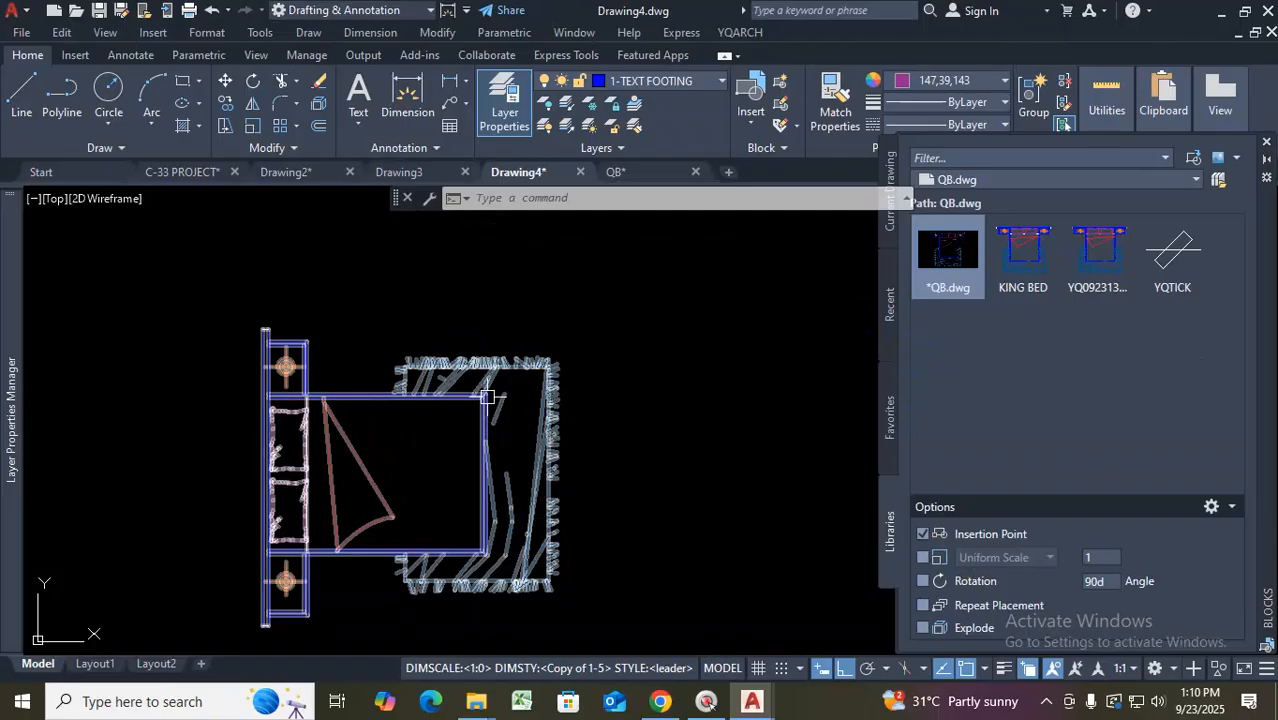
pyautogui.scroll(-5, 526, 415)
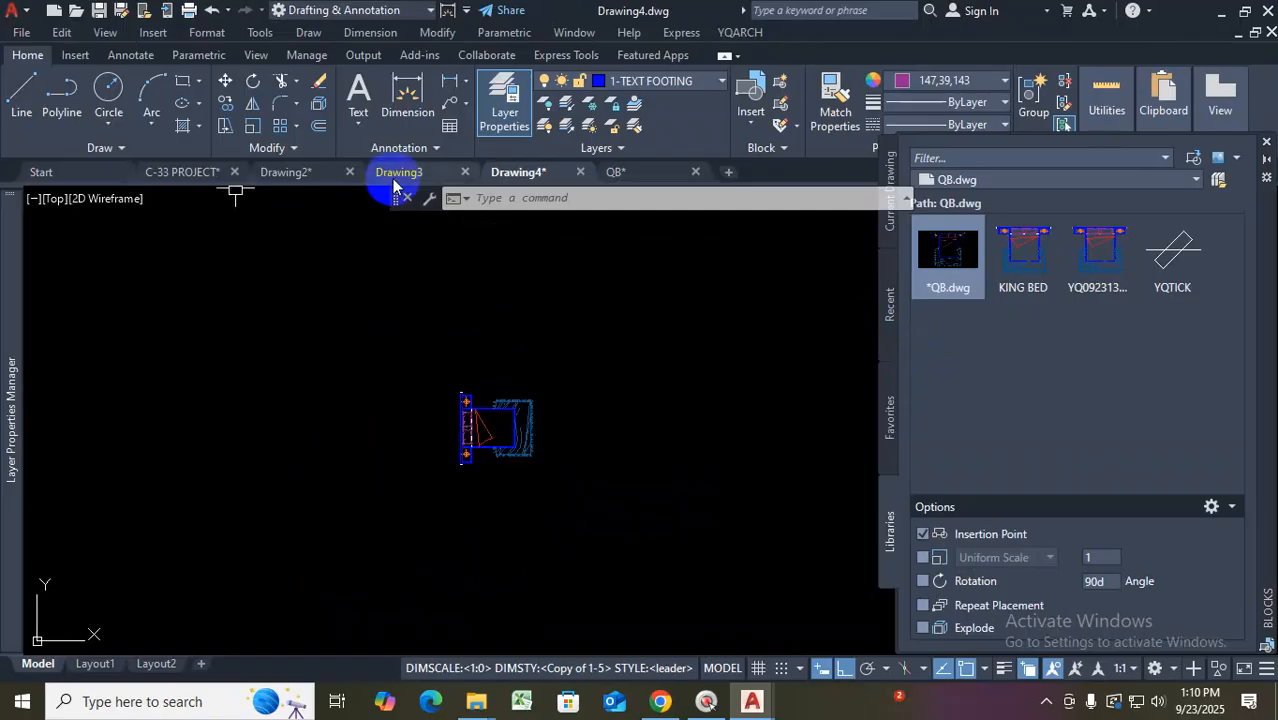
# Delete the inserted bed from Drawing4 and open Final Structural Drawing_09.02.25.dwg from the training file folder
pyautogui.moveTo(268, 180)
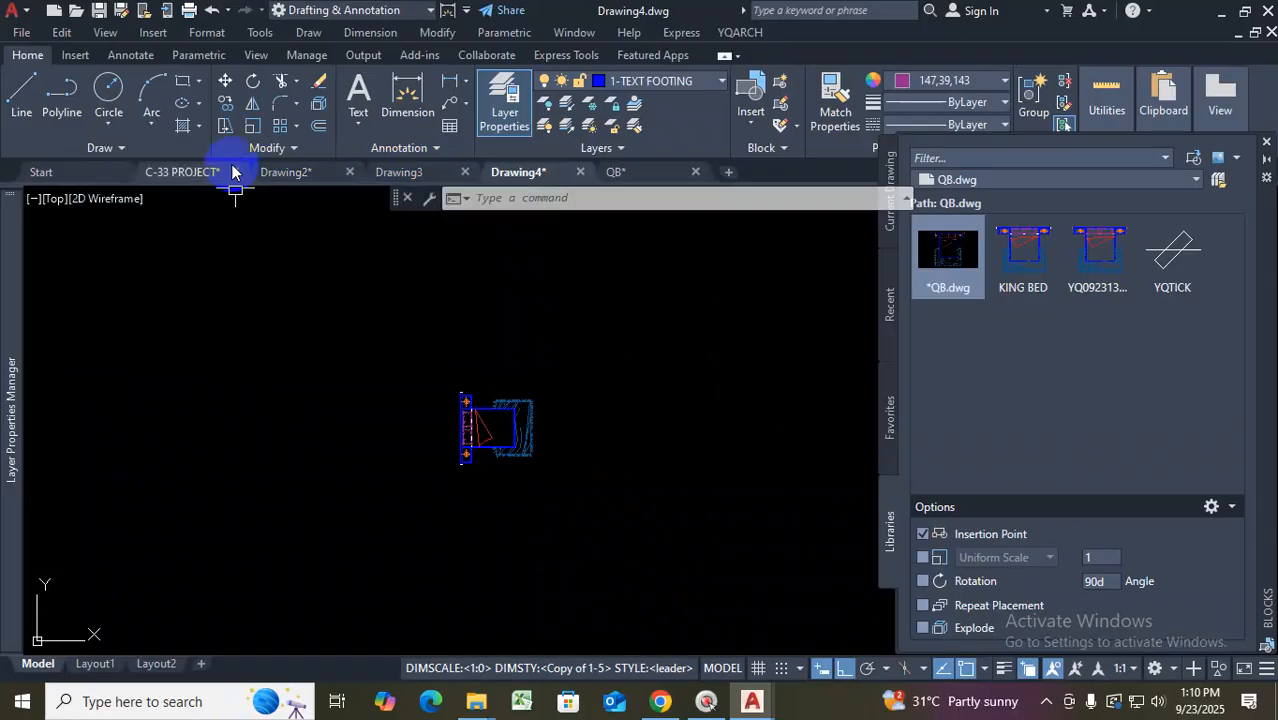
pyautogui.press('Delete')
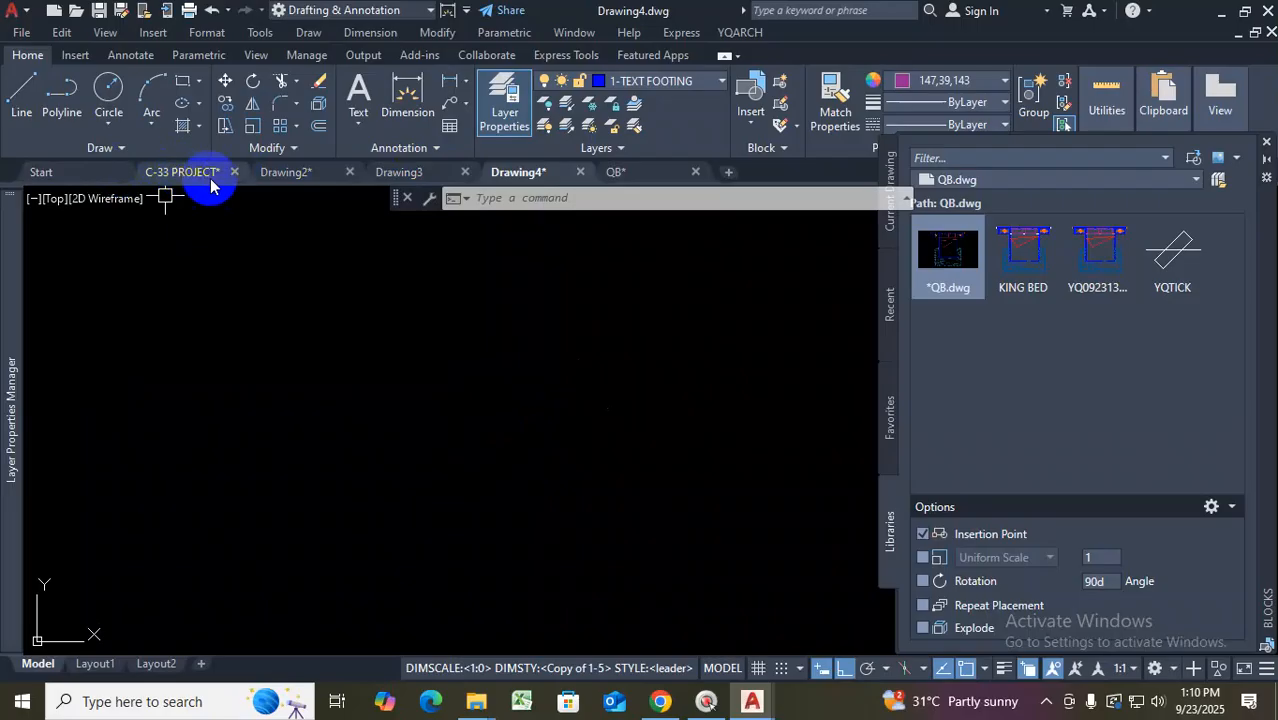
pyautogui.click(91, 172)
pyautogui.click(80, 353)
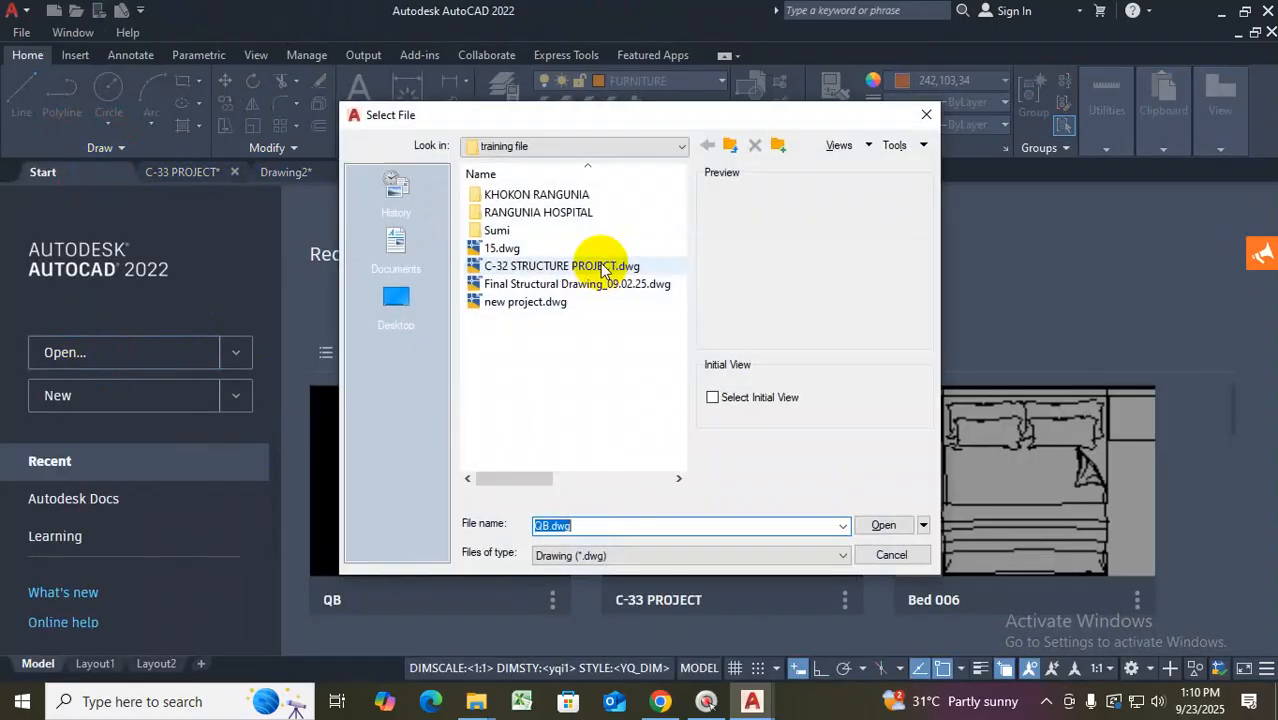
pyautogui.click(530, 284)
pyautogui.click(876, 524)
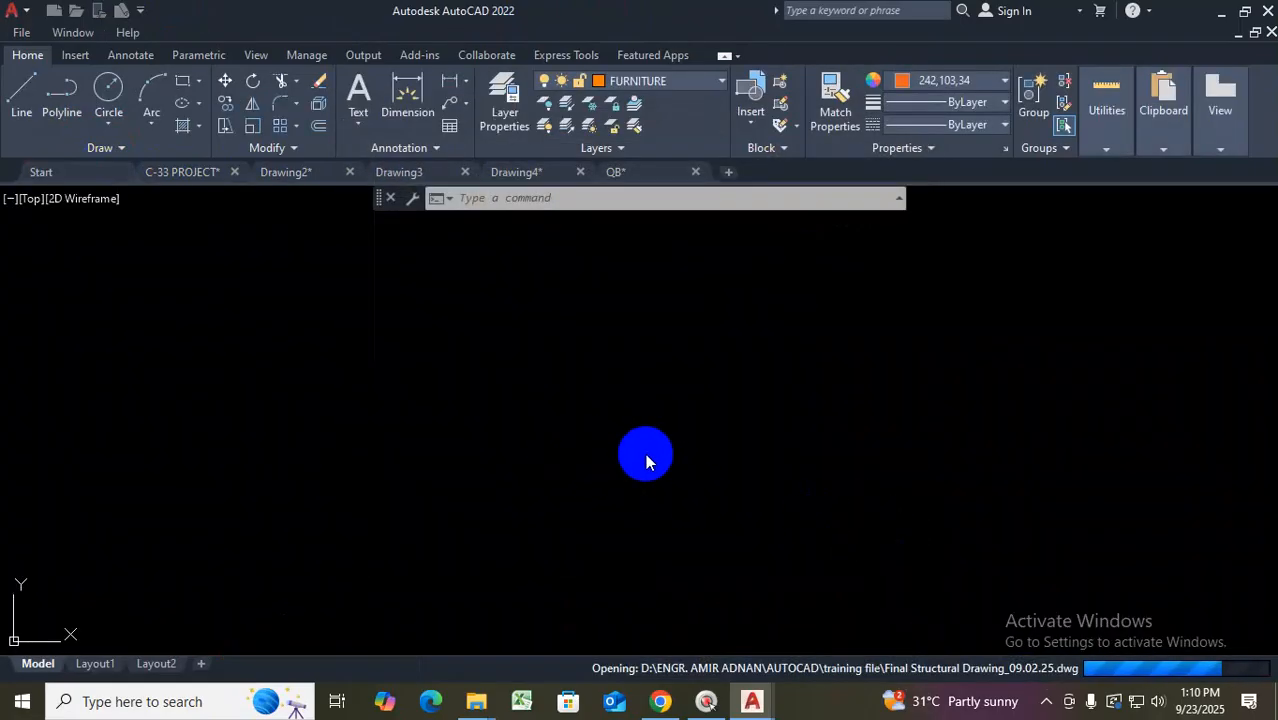
# Close the Blocks palette and examine the overall sheet arrangement, the ground floor plan and the typical floor plan
pyautogui.scroll(-12, 674, 447)
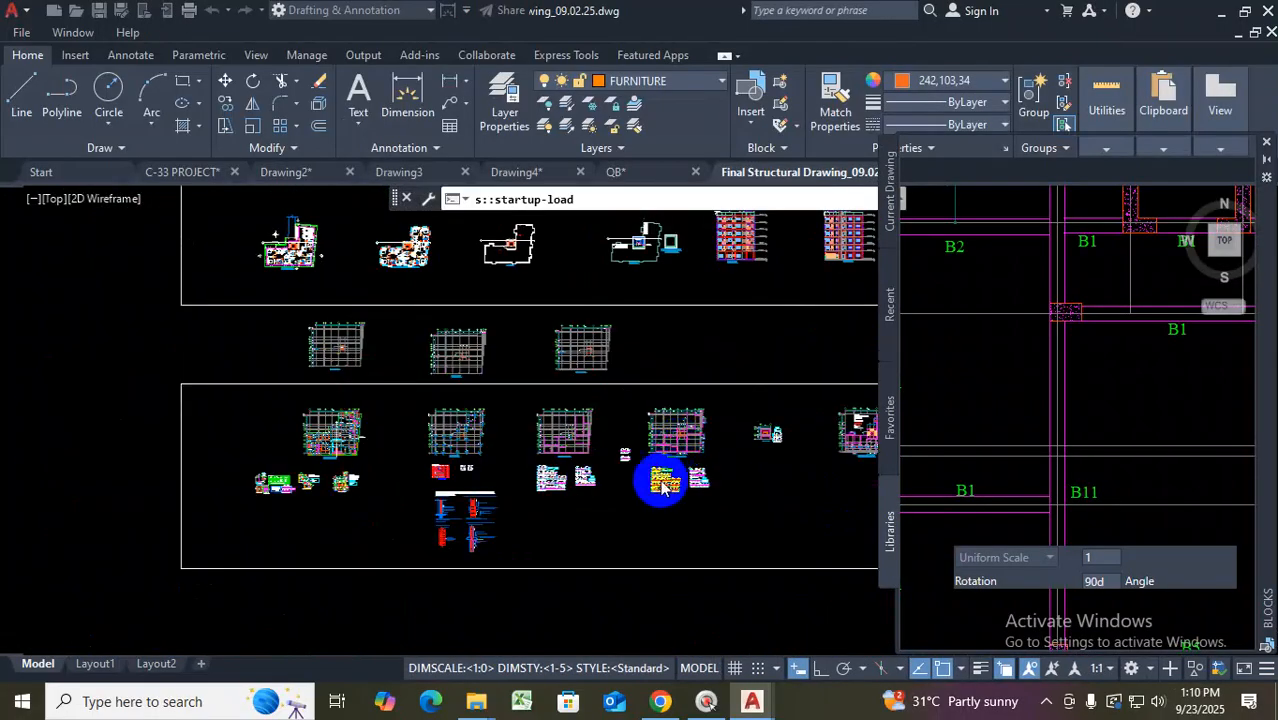
pyautogui.click(1266, 143)
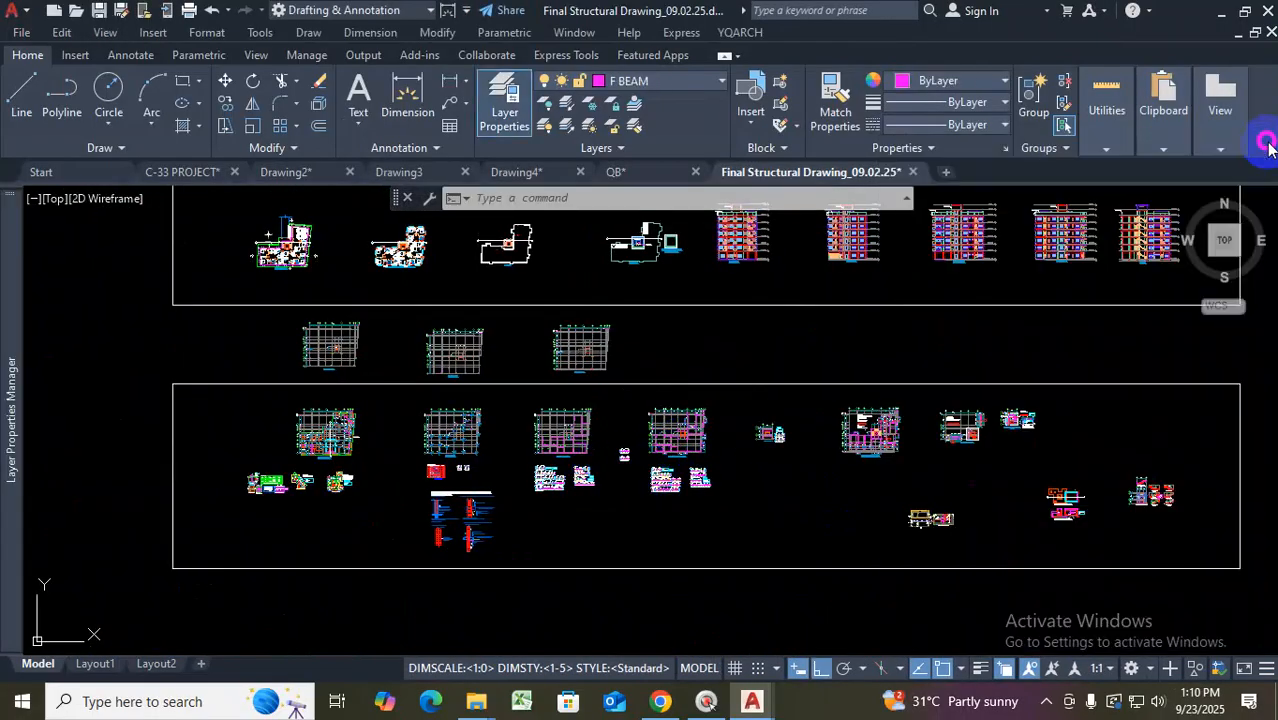
pyautogui.scroll(-4, 350, 380)
pyautogui.scroll(2, 348, 376)
pyautogui.scroll(4, 348, 376)
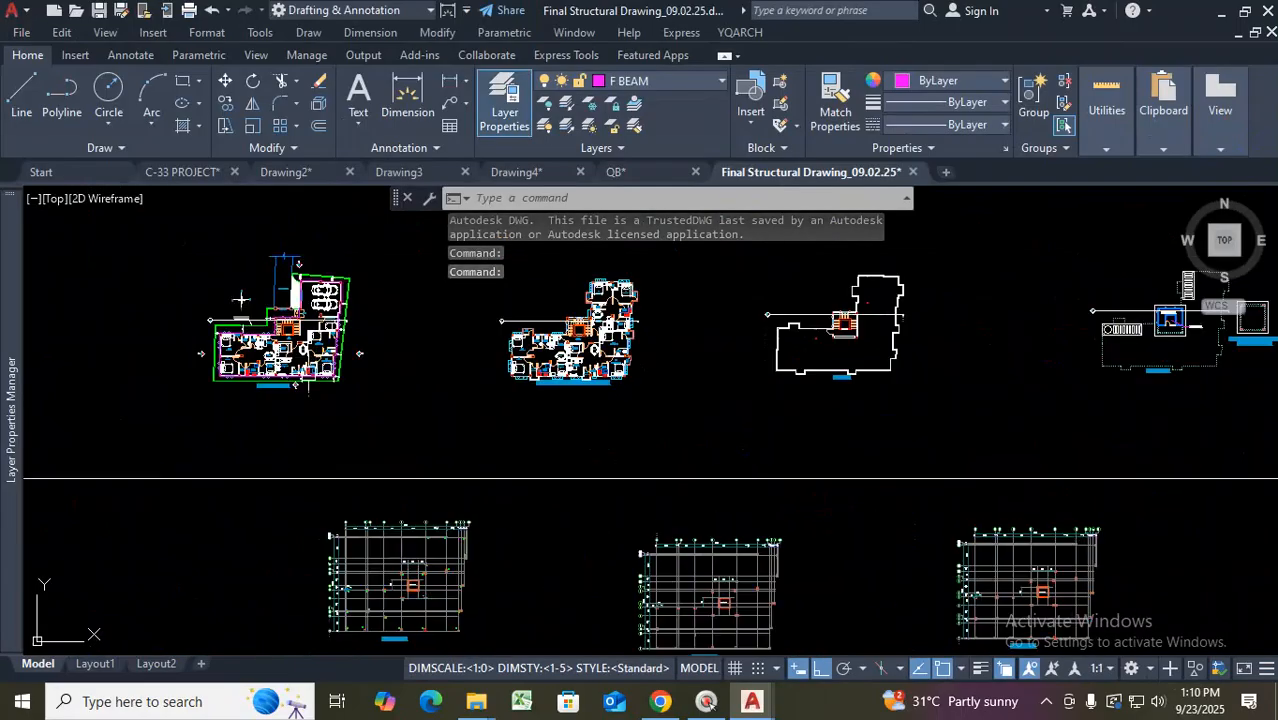
pyautogui.scroll(2, 300, 365)
pyautogui.scroll(-2, 259, 354)
pyautogui.scroll(-6, 259, 354)
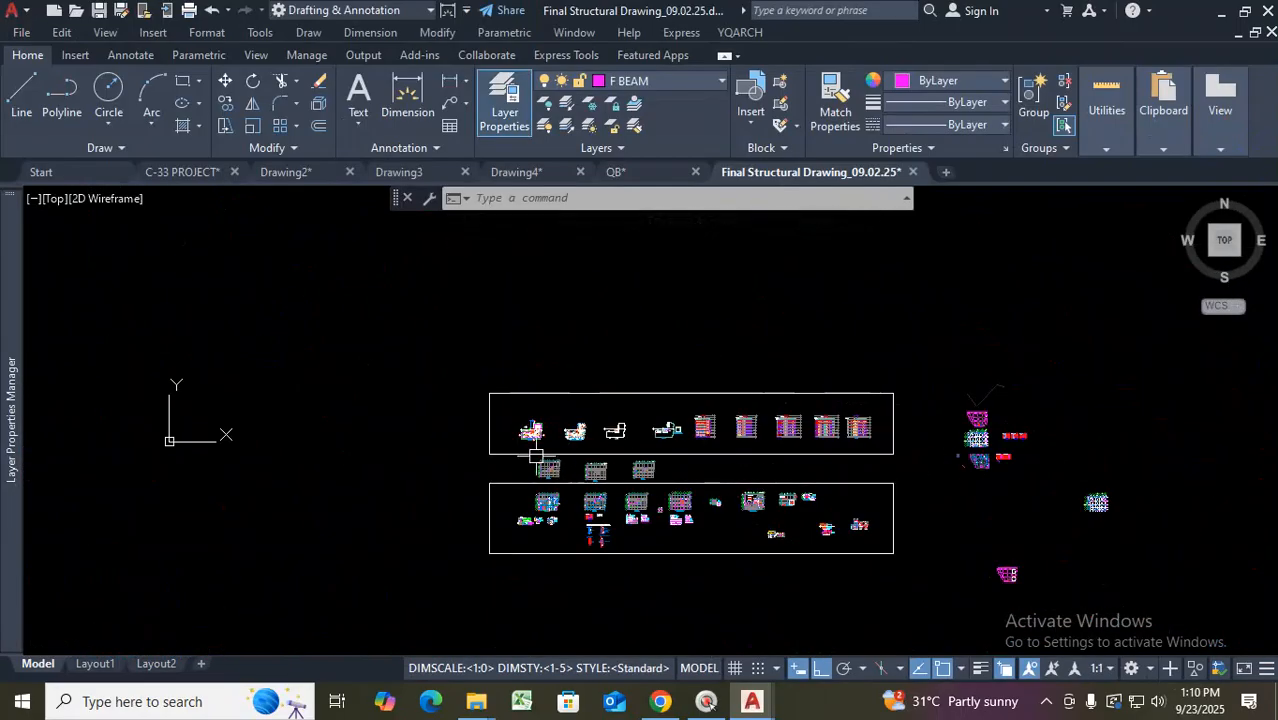
pyautogui.scroll(8, 536, 457)
pyautogui.scroll(-2, 484, 377)
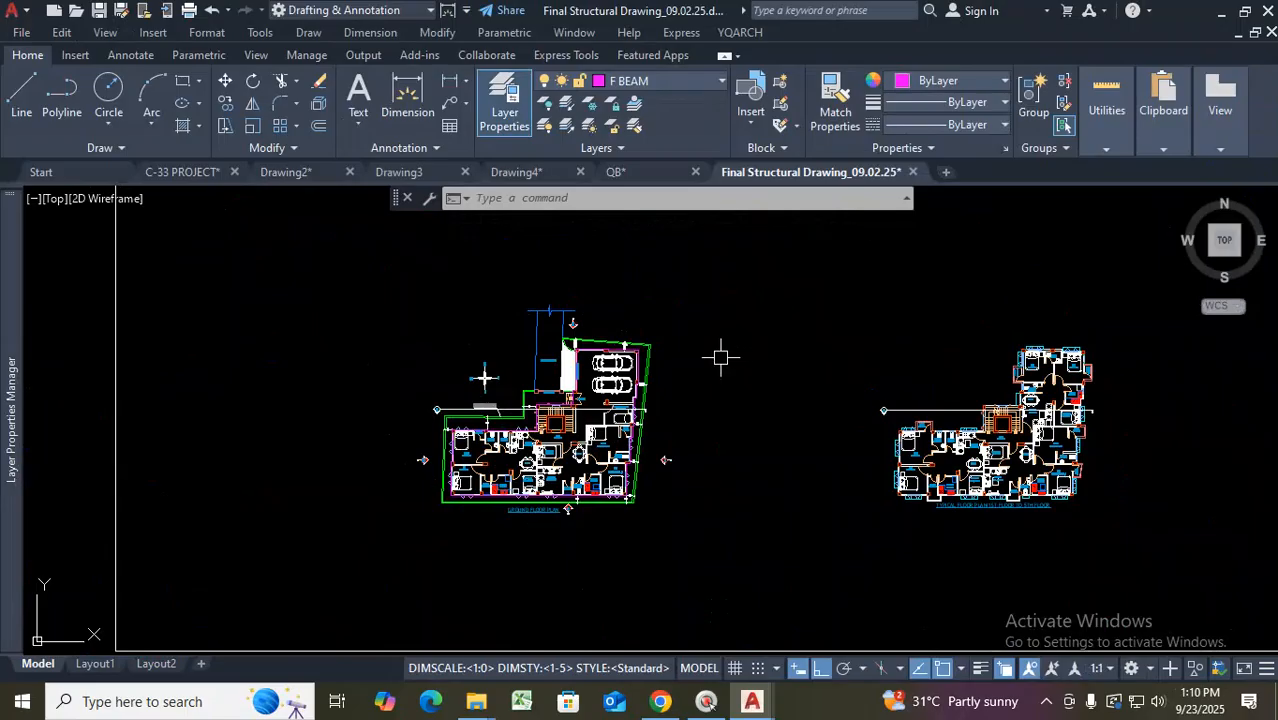
pyautogui.hotkey('ctrl', '1')
pyautogui.click(452, 415)
pyautogui.moveTo(373, 274)
pyautogui.mouseDown()
pyautogui.moveTo(711, 568)
pyautogui.moveTo(730, 315)
pyautogui.moveTo(400, 268)
pyautogui.mouseUp()
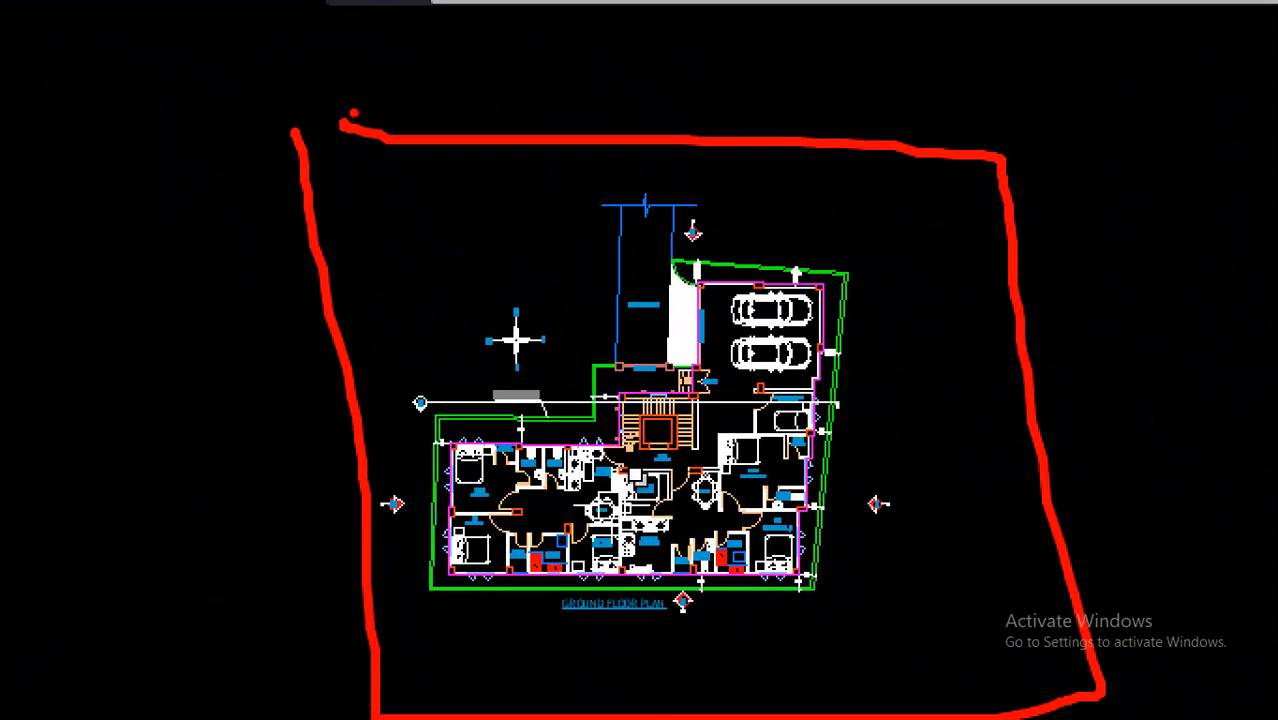
pyautogui.press('Escape')
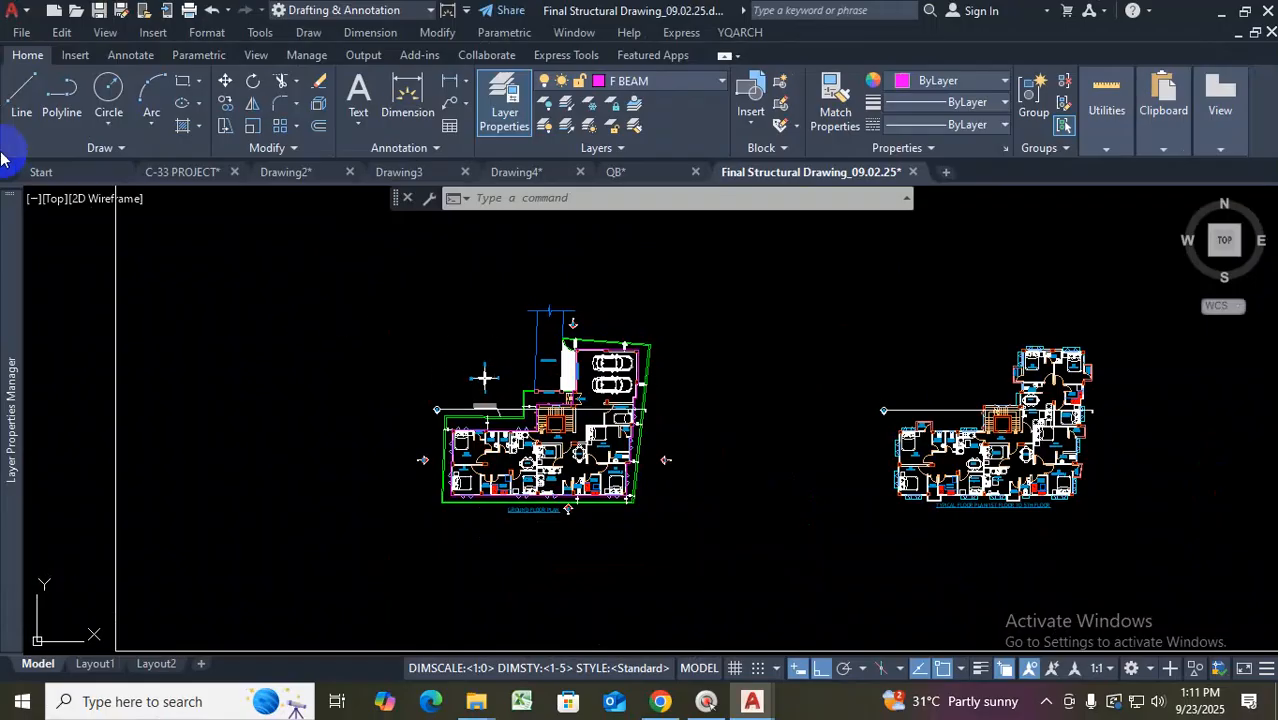
# Save the structural drawing under the new file name 1 in the training file folder
pyautogui.click(19, 34)
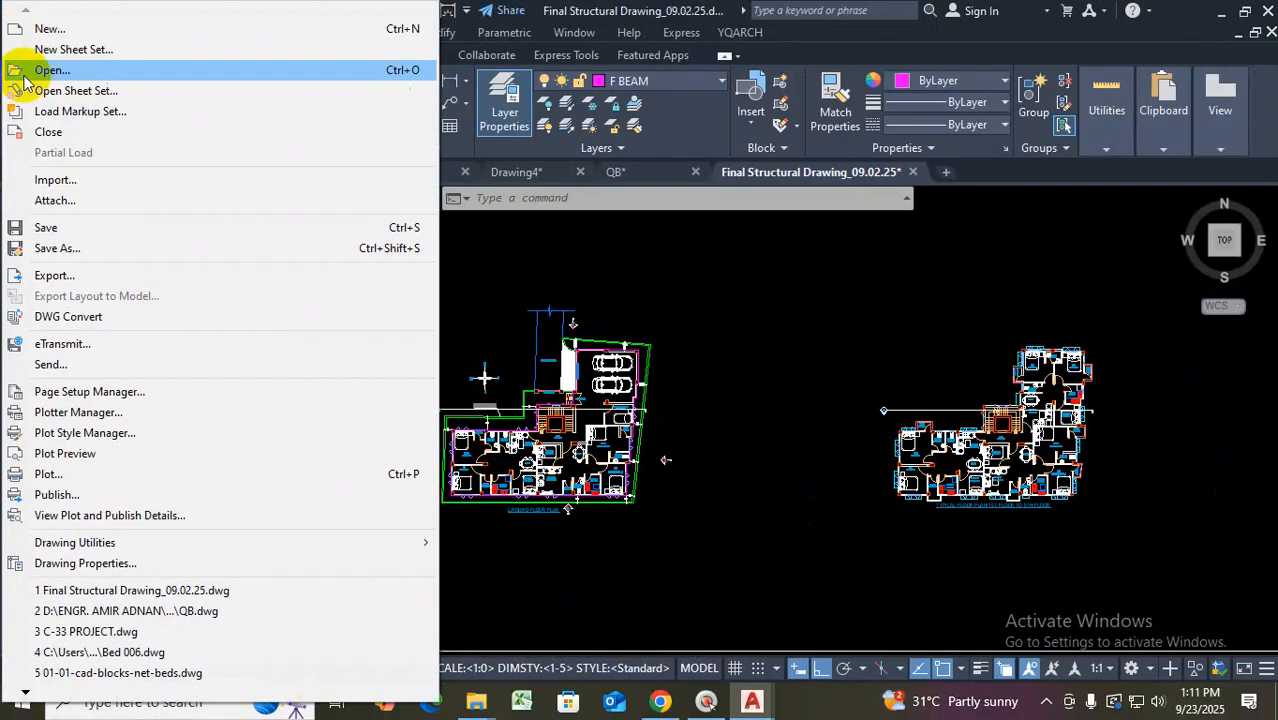
pyautogui.click(58, 249)
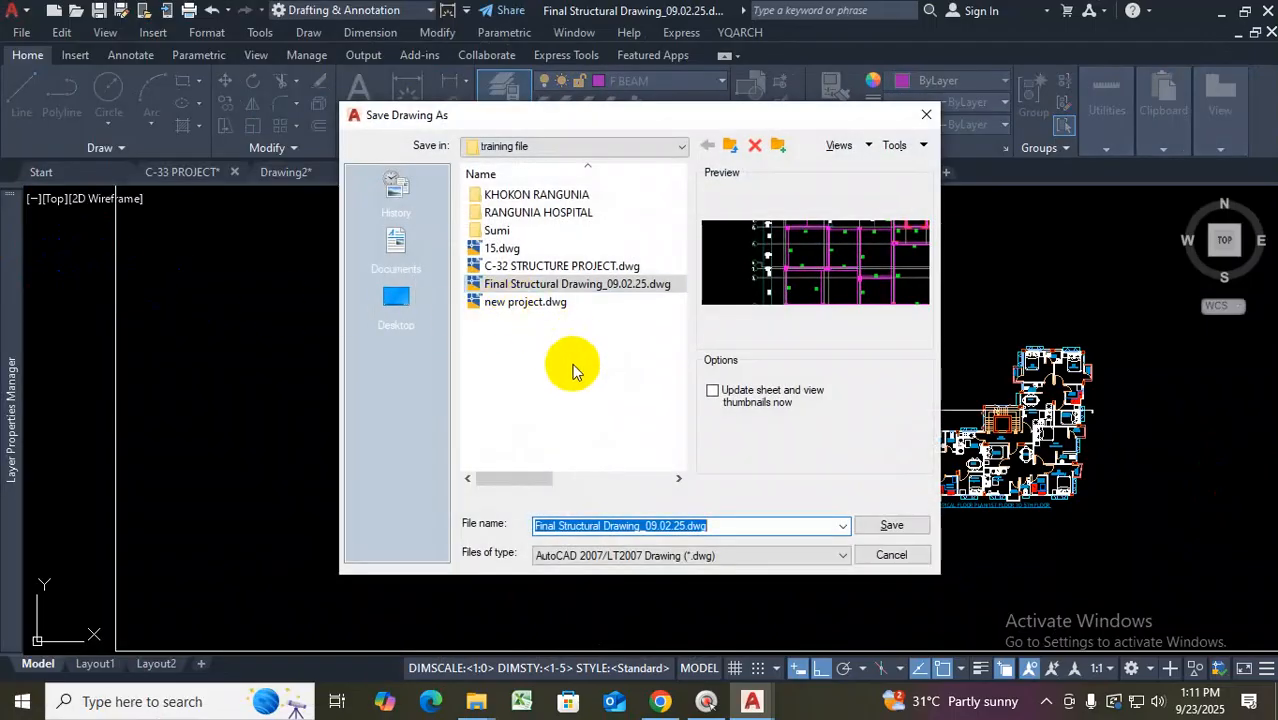
pyautogui.write('1')
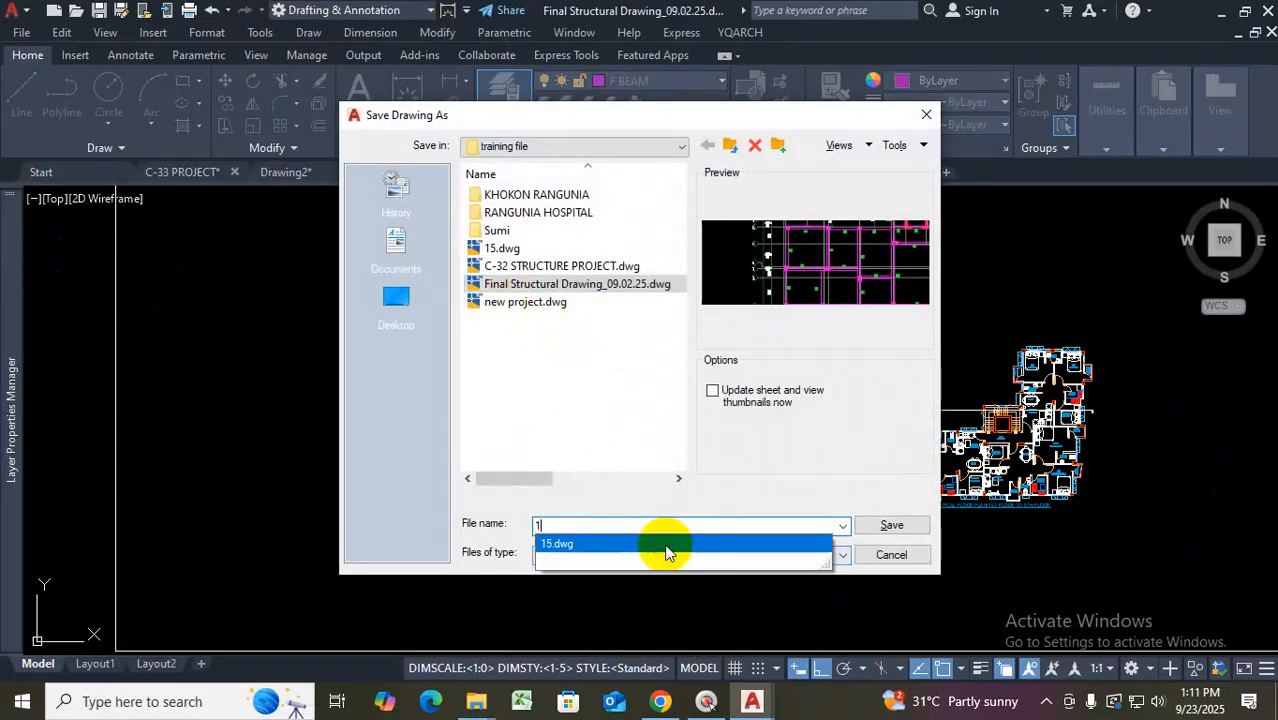
pyautogui.click(898, 532)
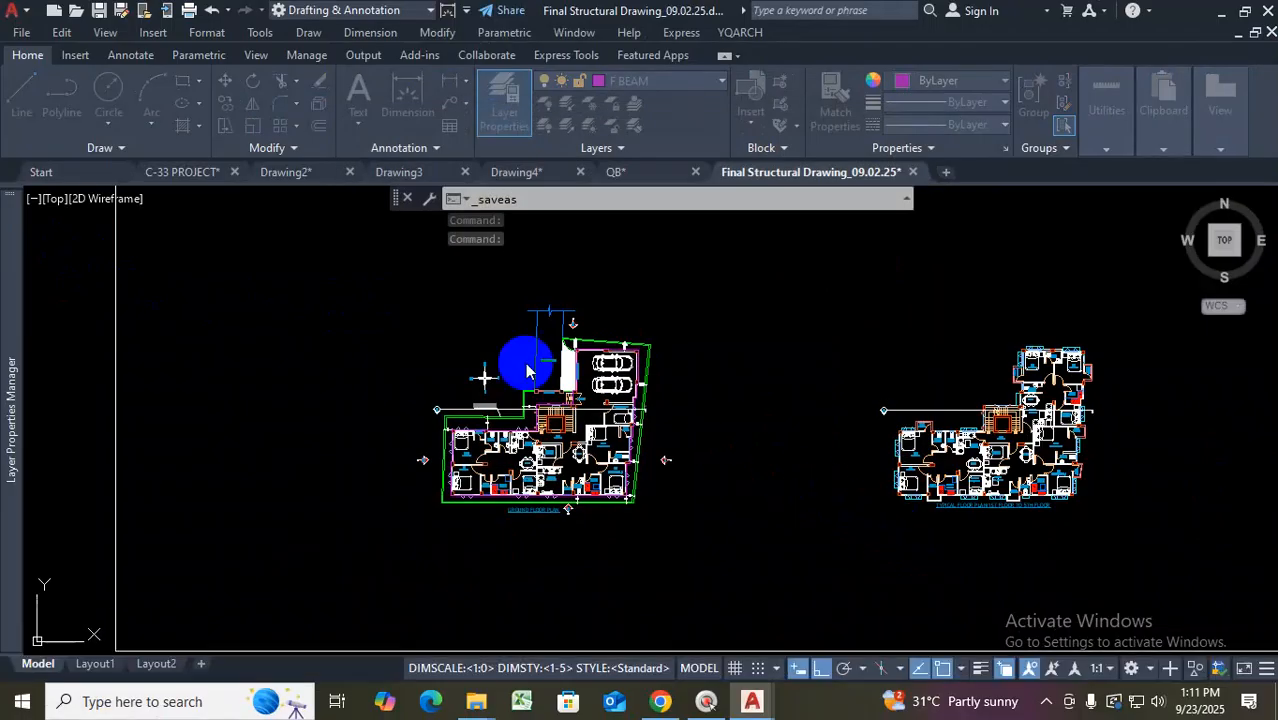
# Try to delete everything in the drawing except the ground floor plan
pyautogui.scroll(-4, 590, 294)
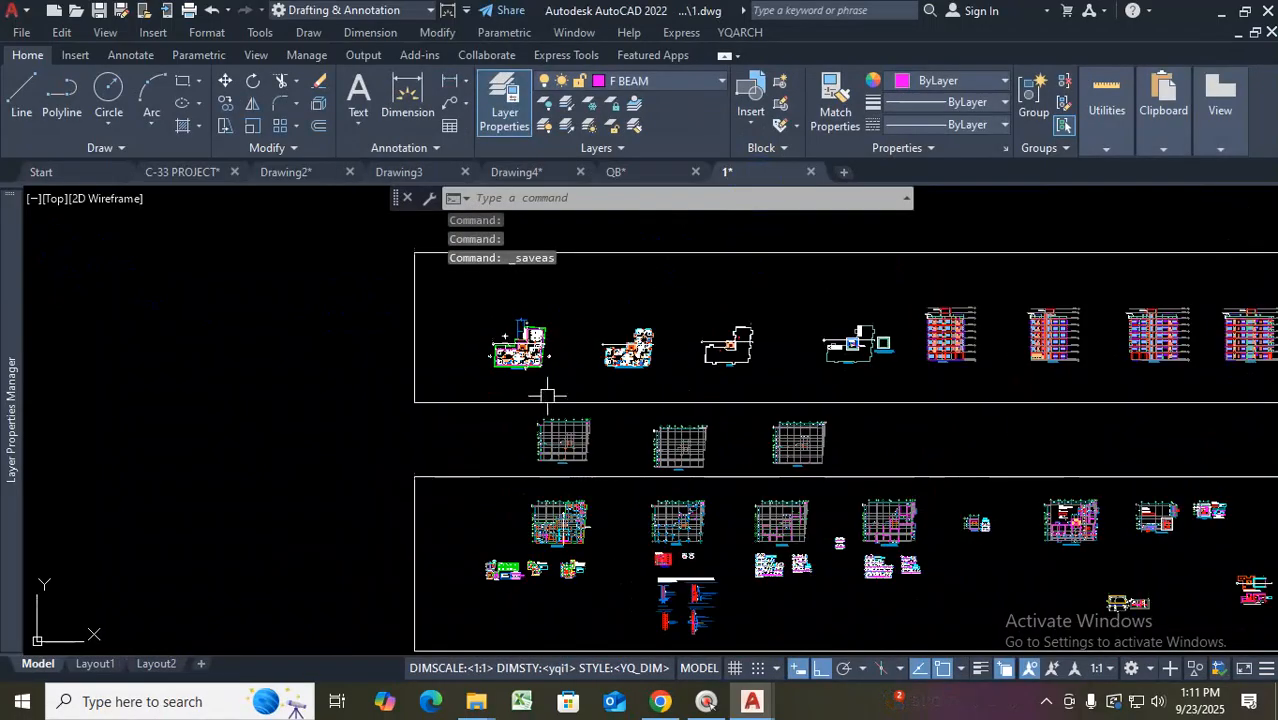
pyautogui.hotkey('ctrl', 'a')
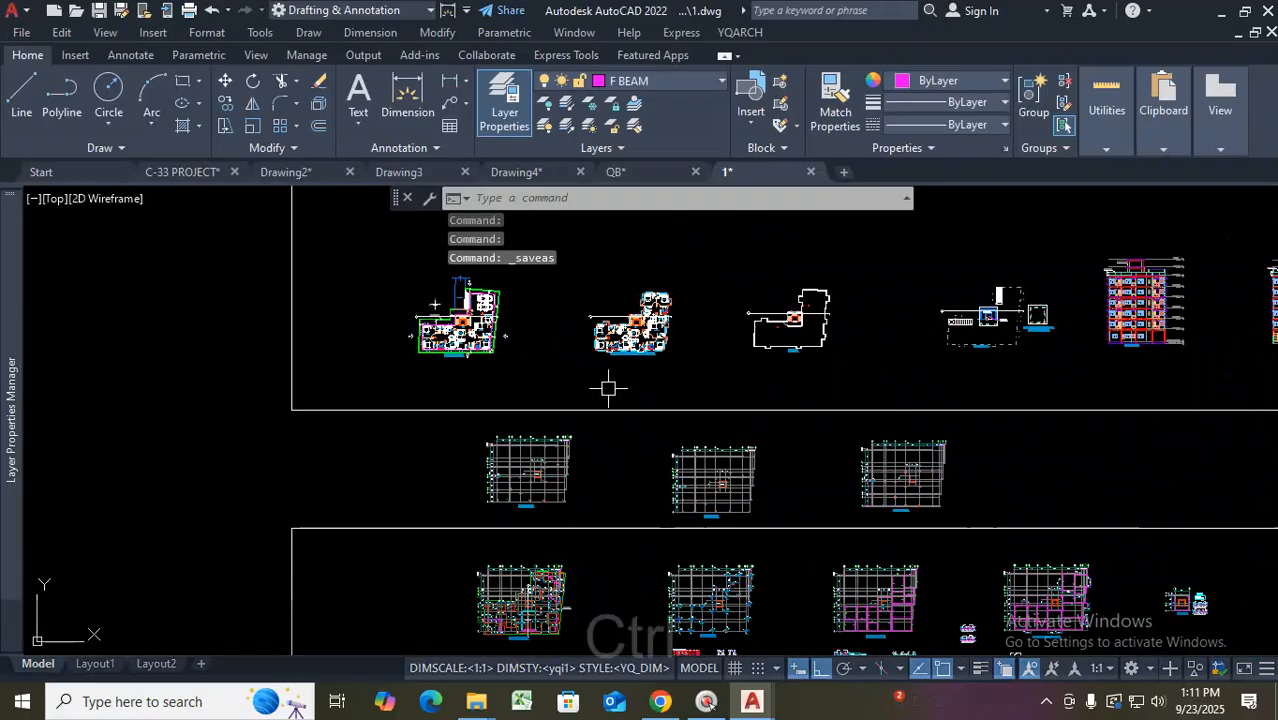
pyautogui.scroll(-3, 570, 377)
pyautogui.scroll(3, 557, 374)
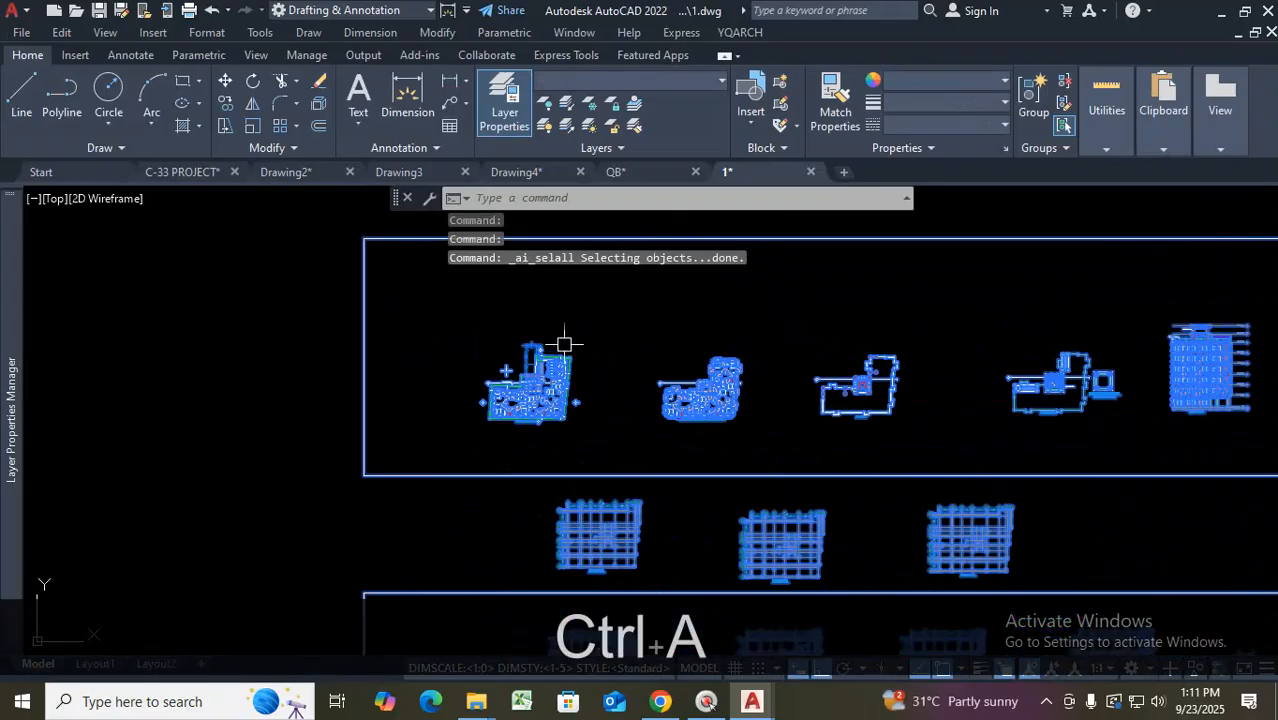
pyautogui.keyDown('shift'); pyautogui.click(590, 314); pyautogui.keyUp('shift')
pyautogui.keyDown('shift'); pyautogui.click(425, 446); pyautogui.keyUp('shift')
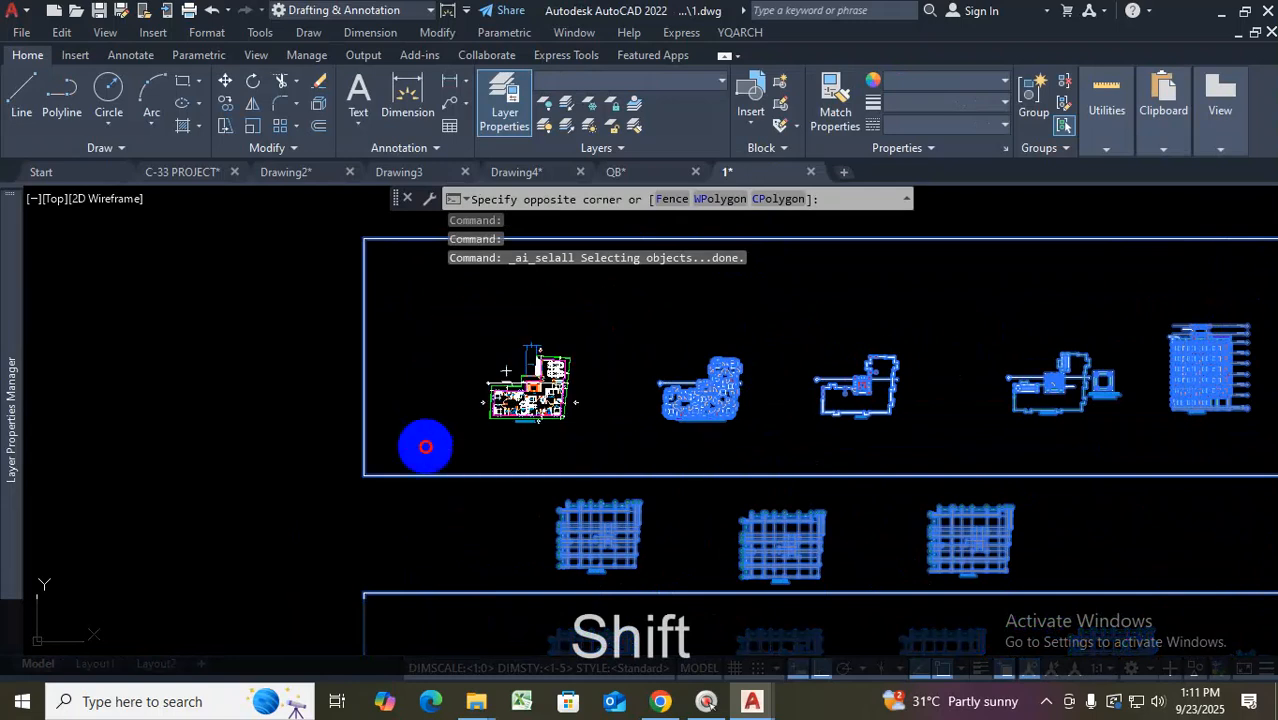
pyautogui.press('Delete')
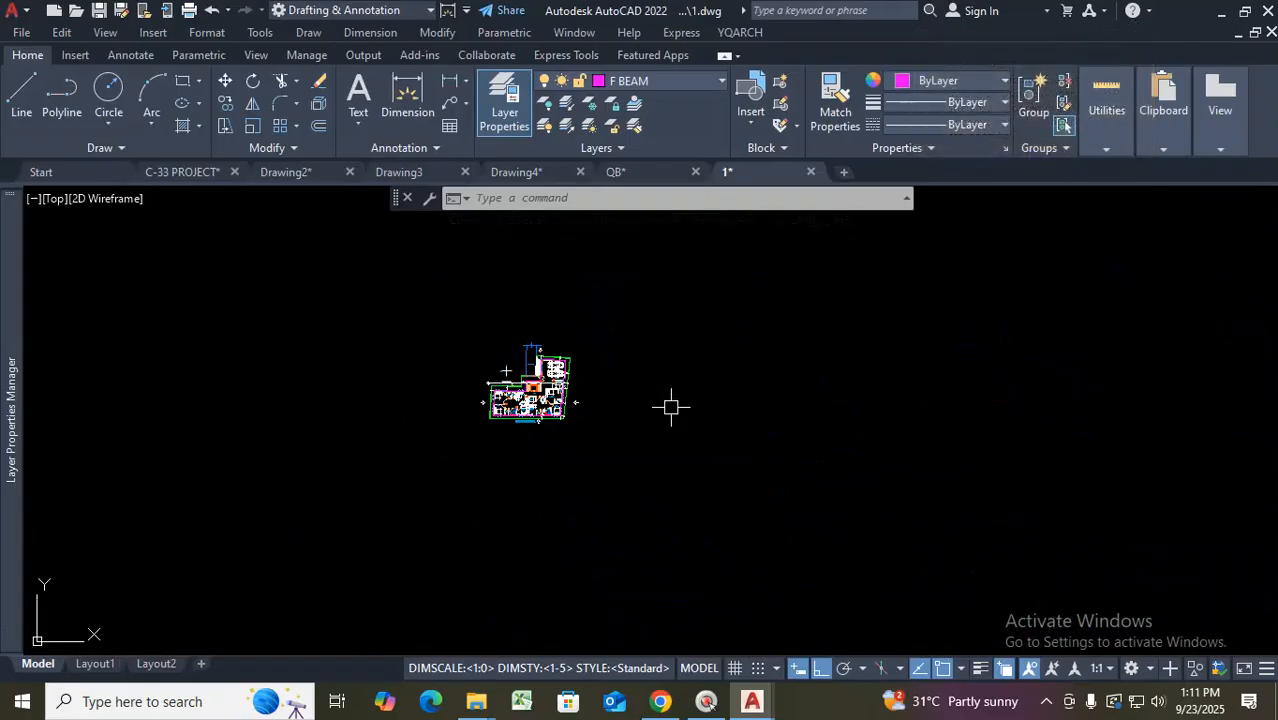
# Undo the deletion of the other plans and sheets around the ground floor plan
pyautogui.hotkey('ctrl', 'z')
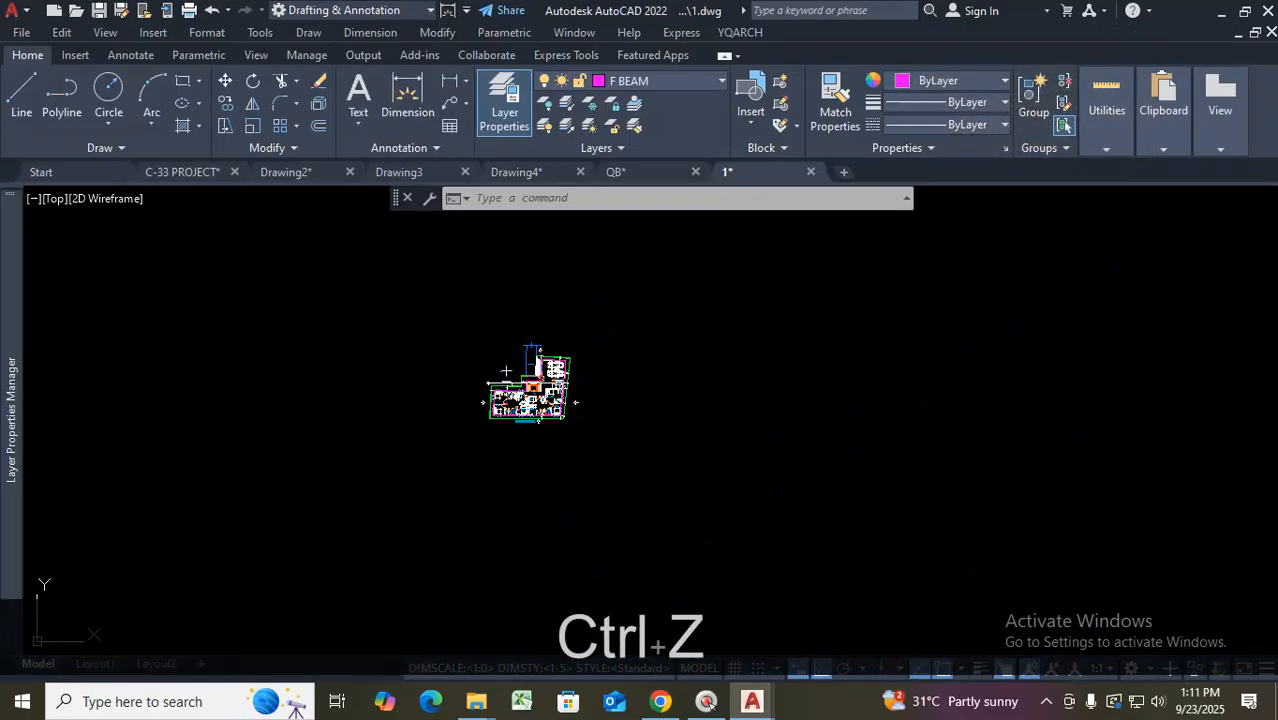
pyautogui.scroll(-6, 570, 396)
pyautogui.scroll(4, 591, 407)
pyautogui.scroll(4, 495, 380)
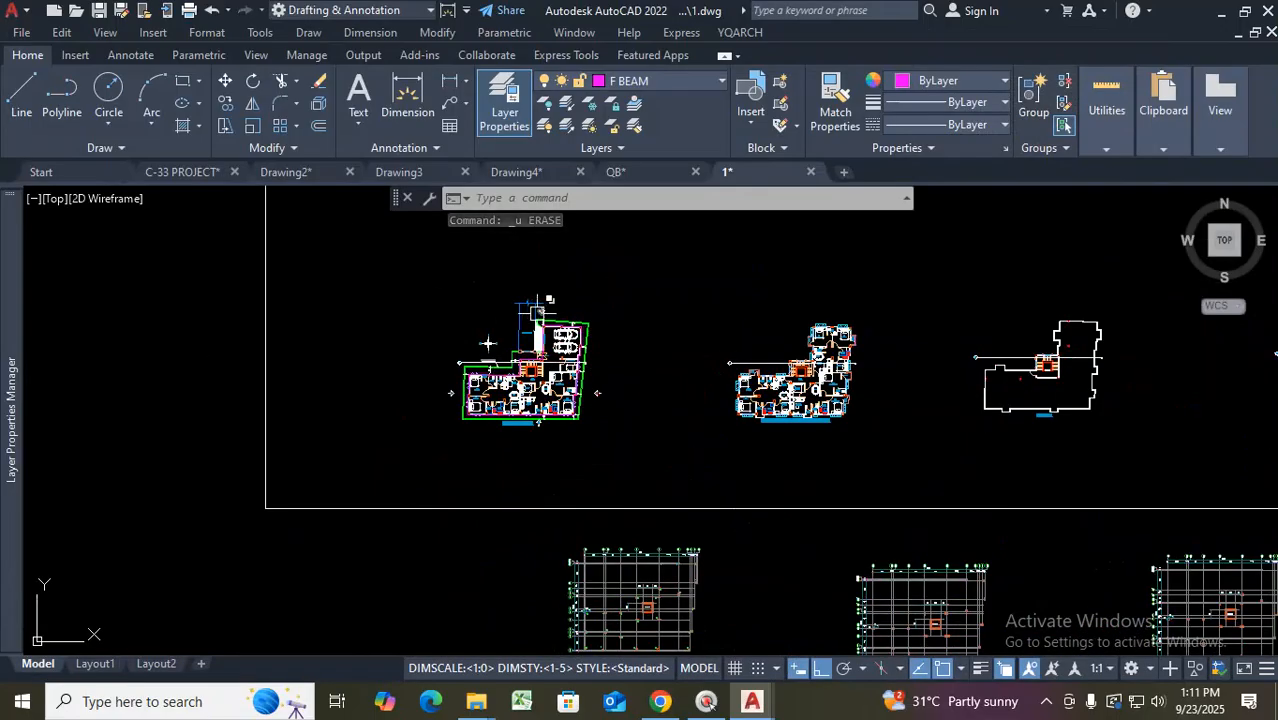
pyautogui.hotkey('ctrl', '1')
pyautogui.moveTo(422, 268)
pyautogui.mouseDown()
pyautogui.moveTo(521, 447)
pyautogui.moveTo(593, 291)
pyautogui.moveTo(228, 191)
pyautogui.mouseUp()
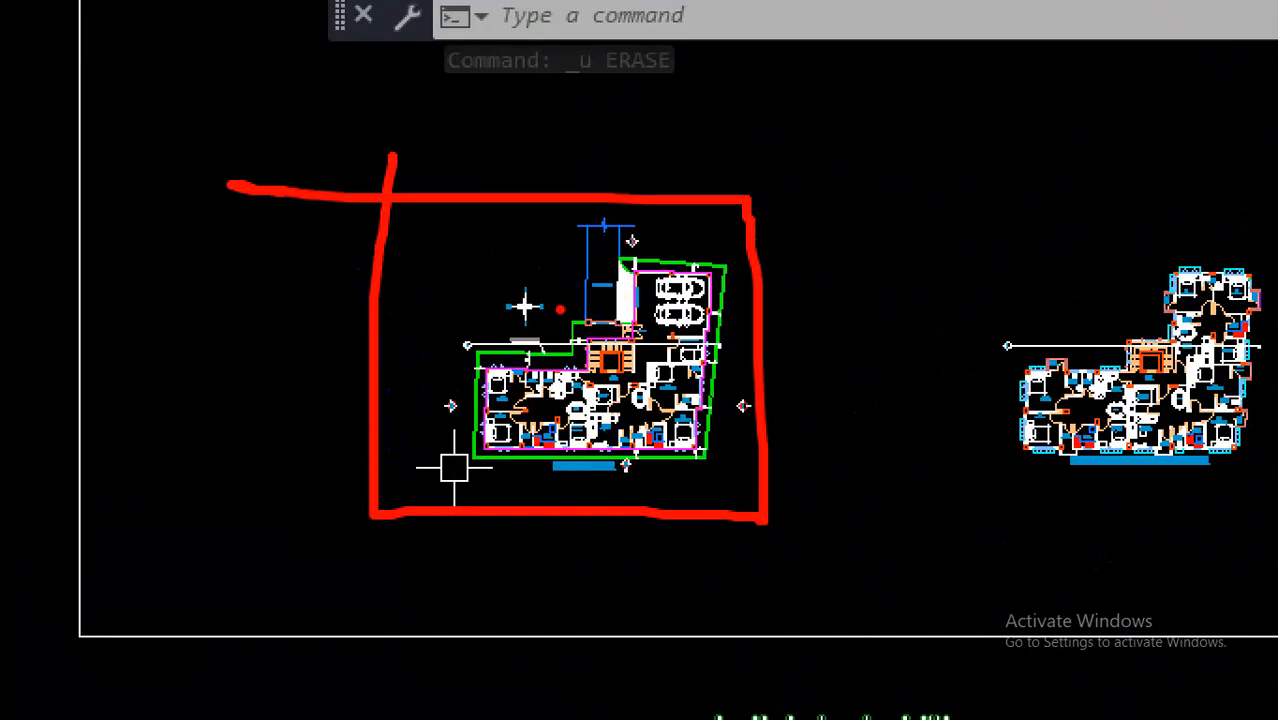
pyautogui.press('Escape')
# Start WBLOCK with Objects as source and set the base point at the lower-left outer boundary corner of the ground floor plan
pyautogui.write('w')
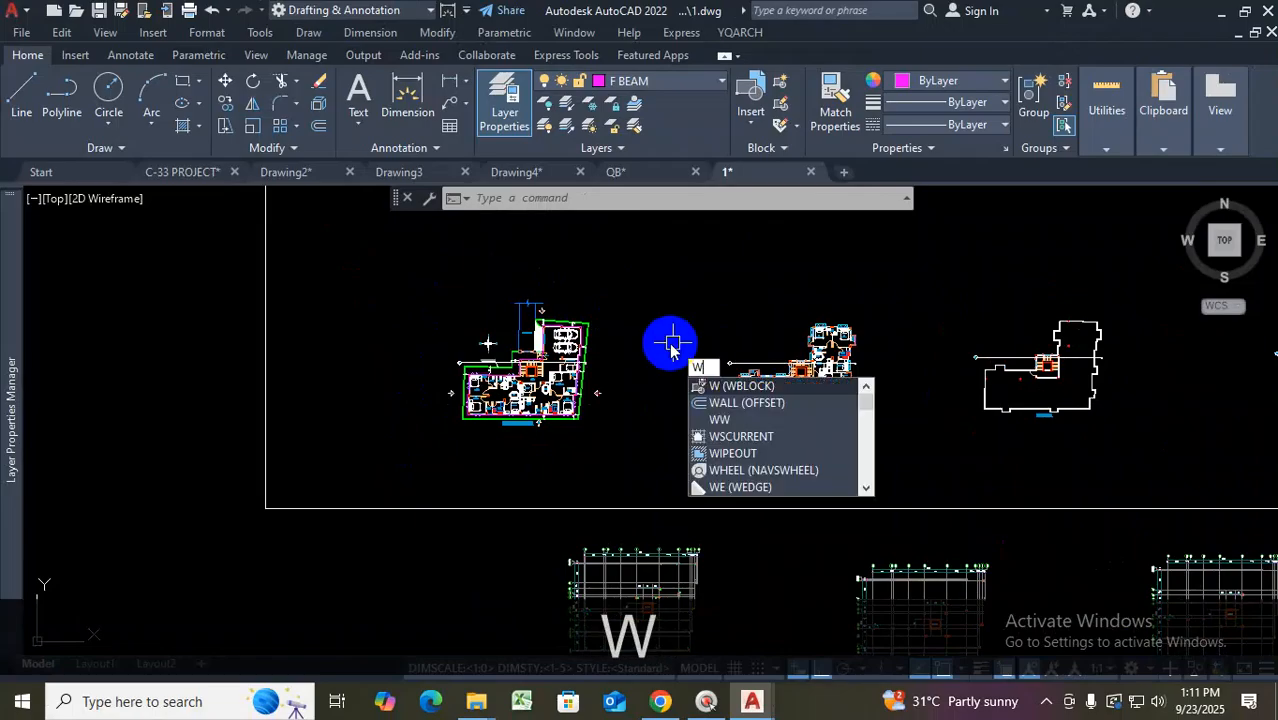
pyautogui.press('Return')
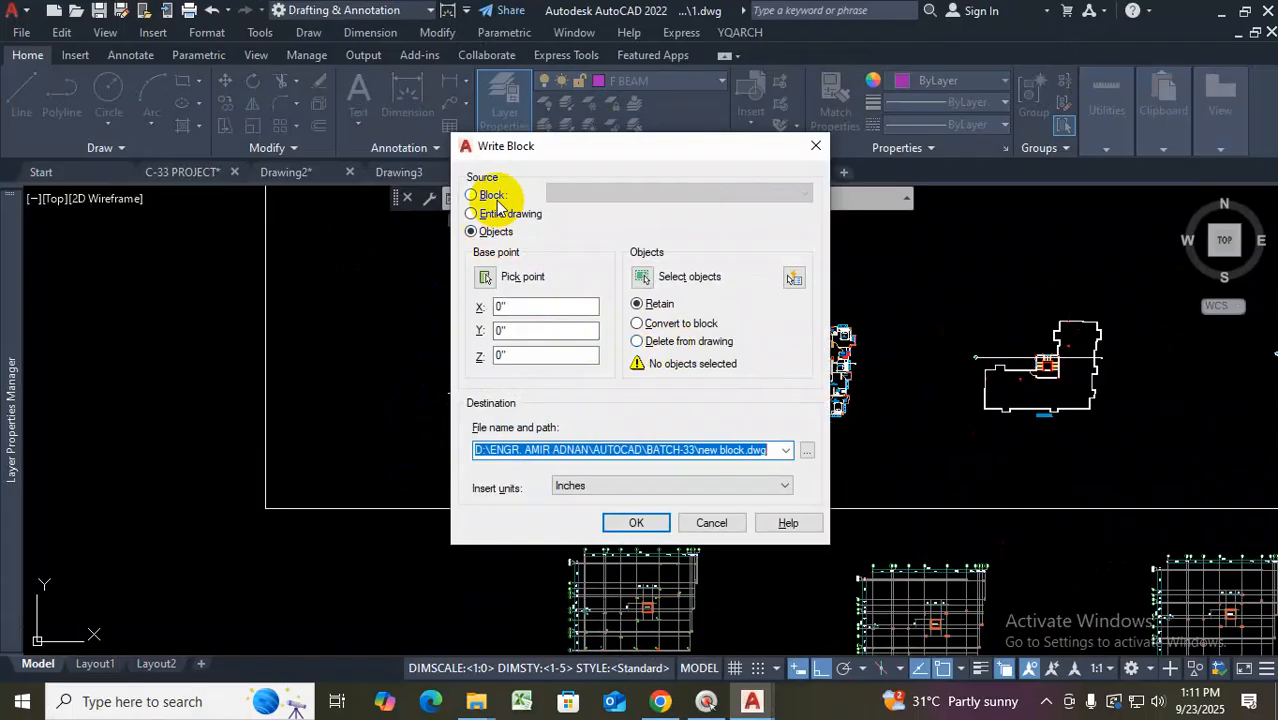
pyautogui.click(485, 281)
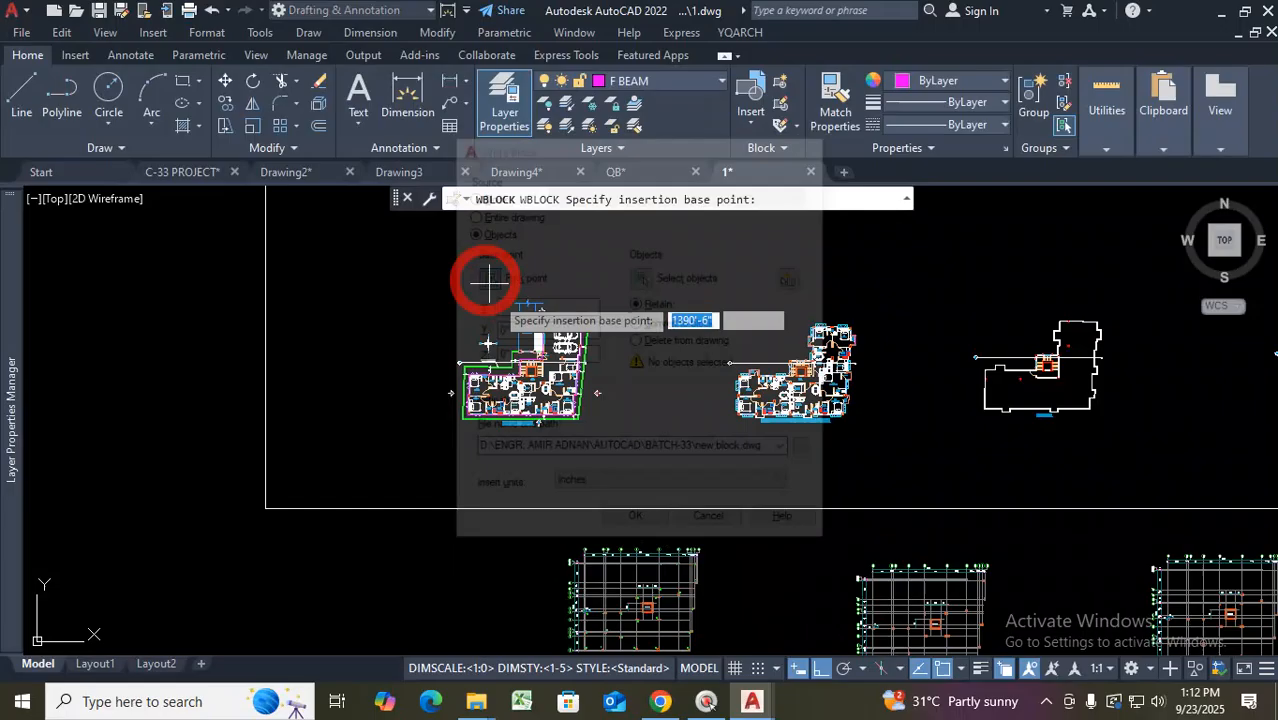
pyautogui.scroll(6, 420, 432)
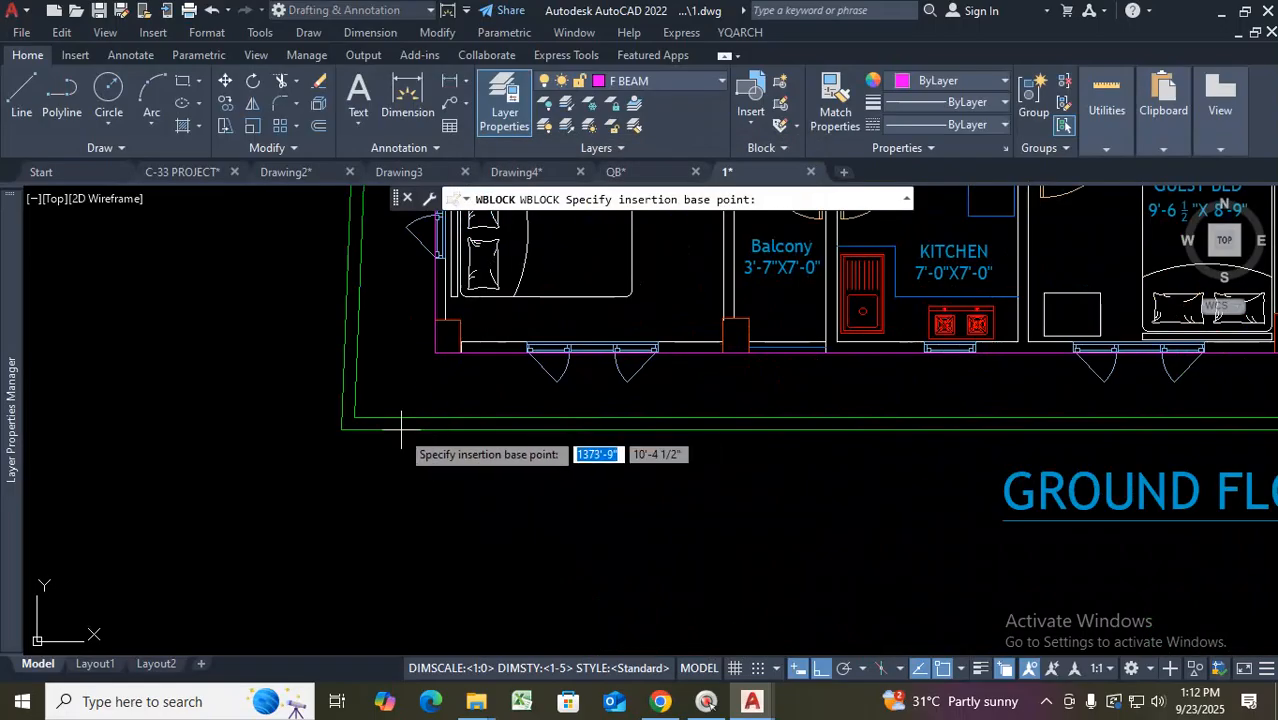
pyautogui.click(341, 429)
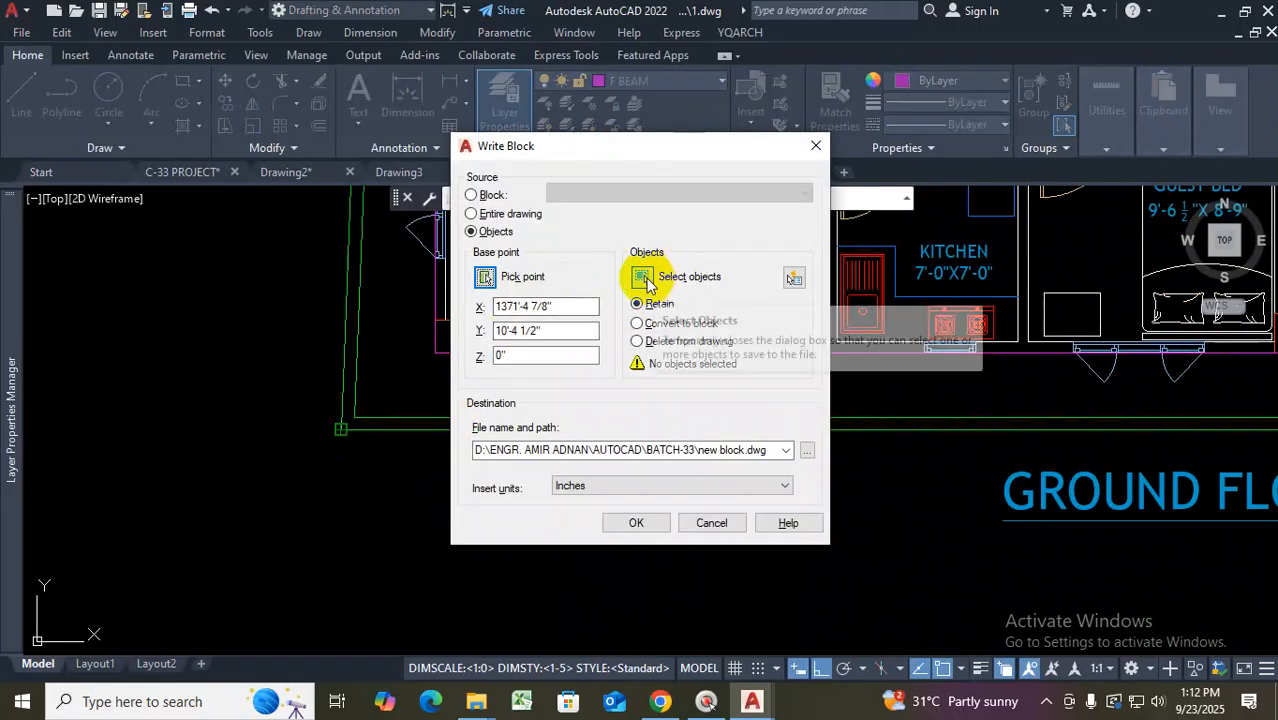
# Select the whole ground floor plan, including its boundary, title and surrounding markers, as the objects to write out
pyautogui.click(666, 280)
pyautogui.scroll(-5, 530, 385)
pyautogui.click(455, 283)
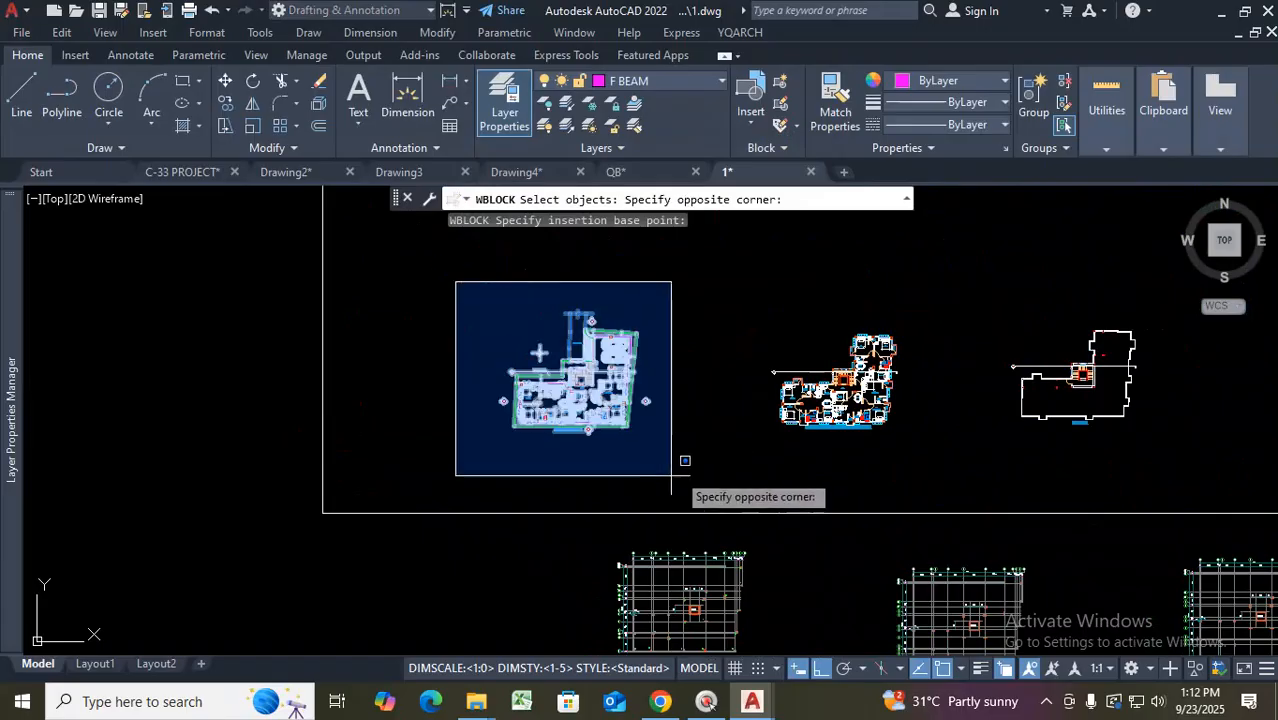
pyautogui.click(679, 468)
pyautogui.press('Return')
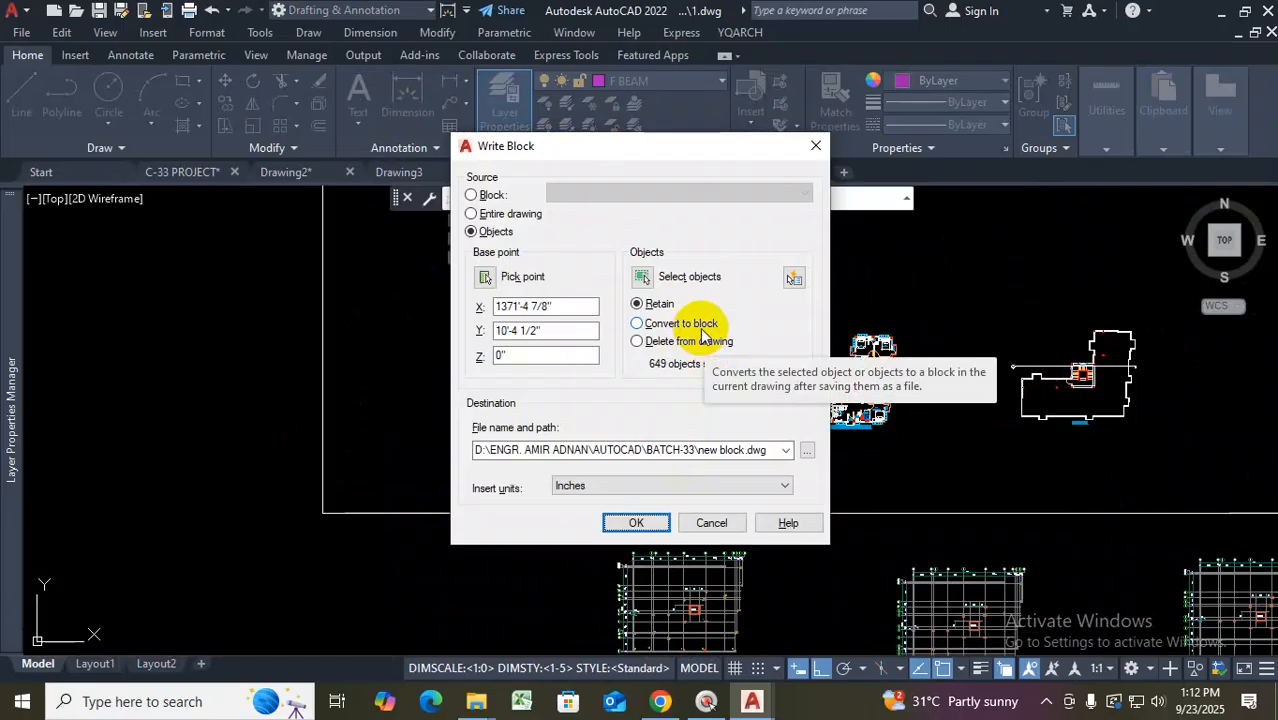
# Switch the handling of the selected objects to Convert to block and back to Retain
pyautogui.click(637, 323)
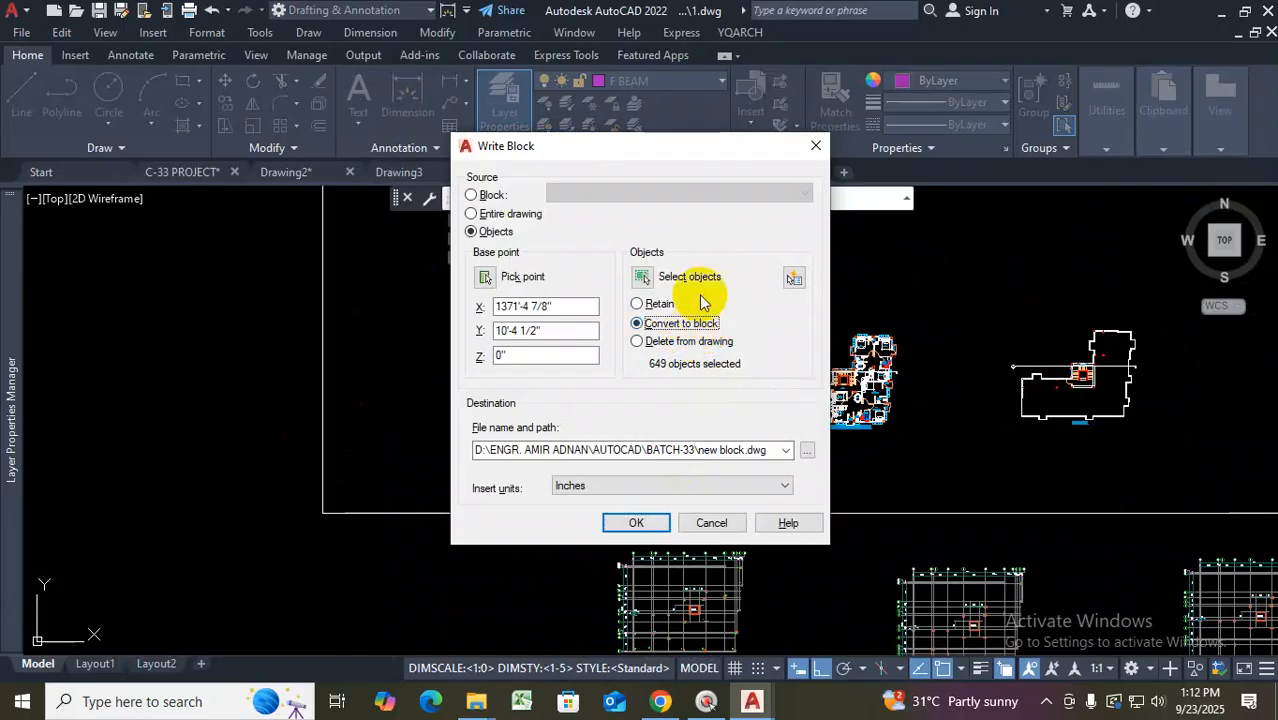
pyautogui.moveTo(707, 148); pyautogui.dragTo(281, 155)
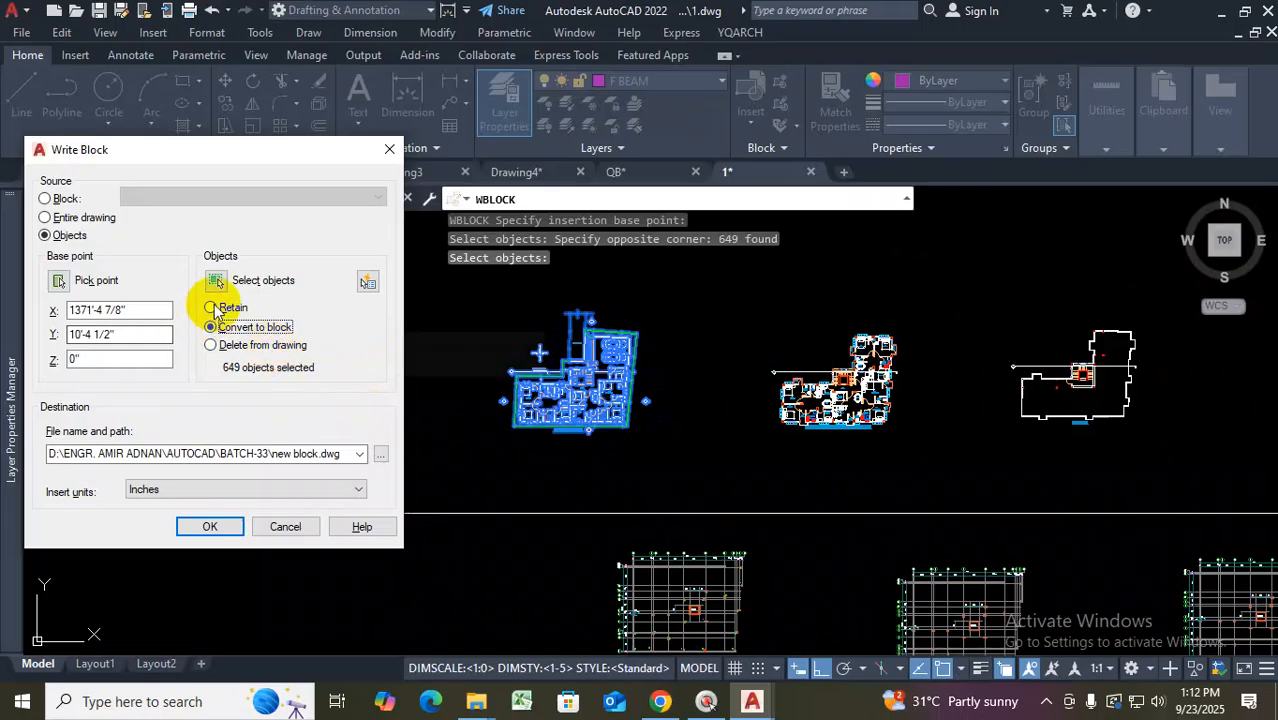
pyautogui.click(212, 308)
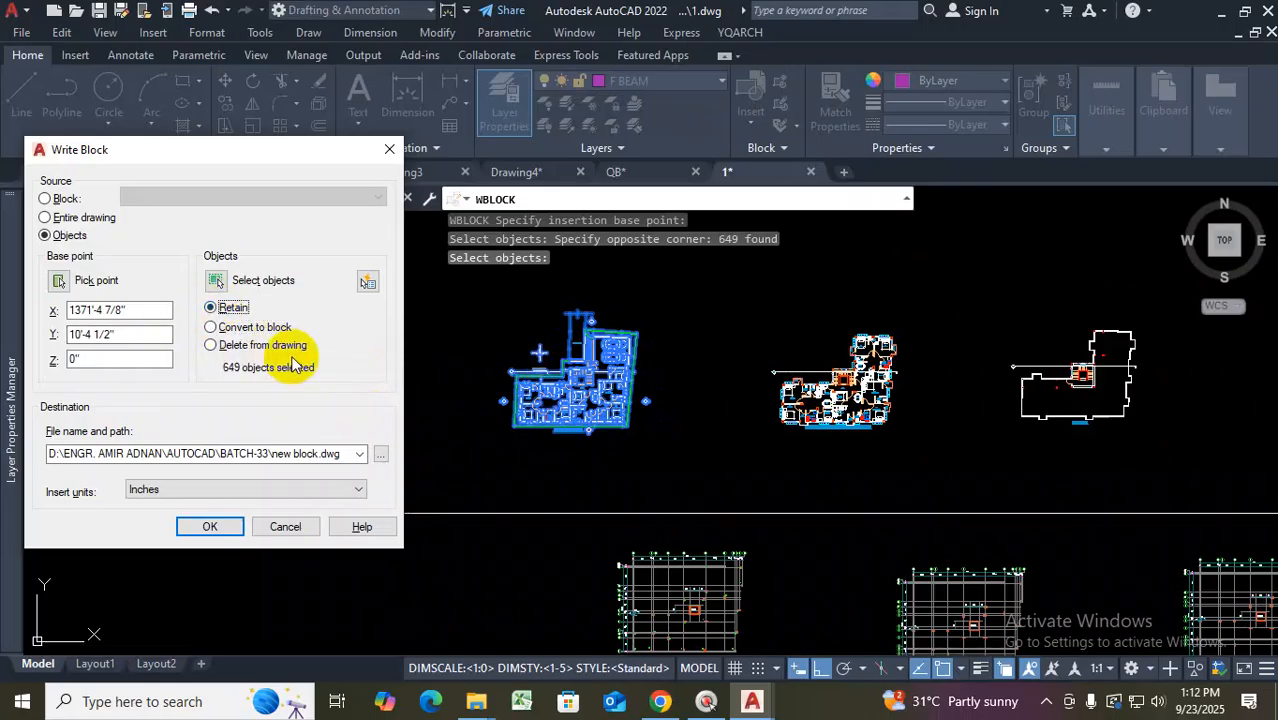
pyautogui.moveTo(94, 149); pyautogui.dragTo(146, 115)
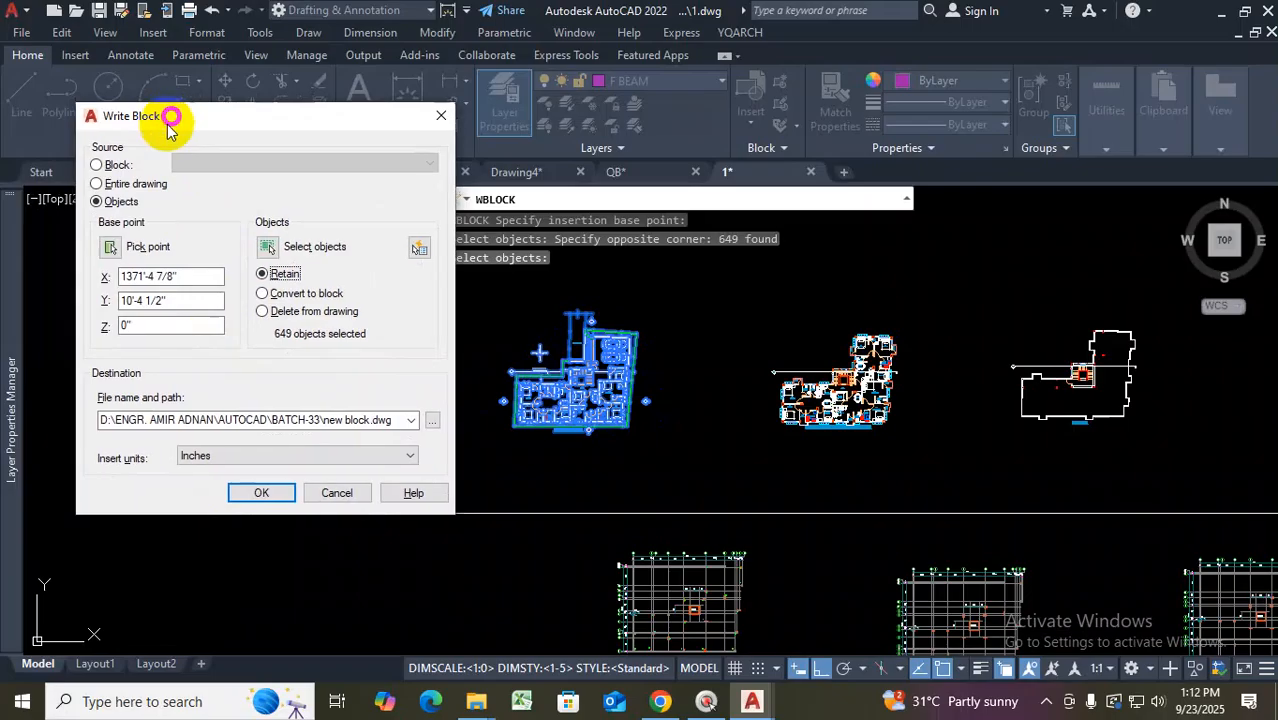
pyautogui.hotkey('ctrl', '1')
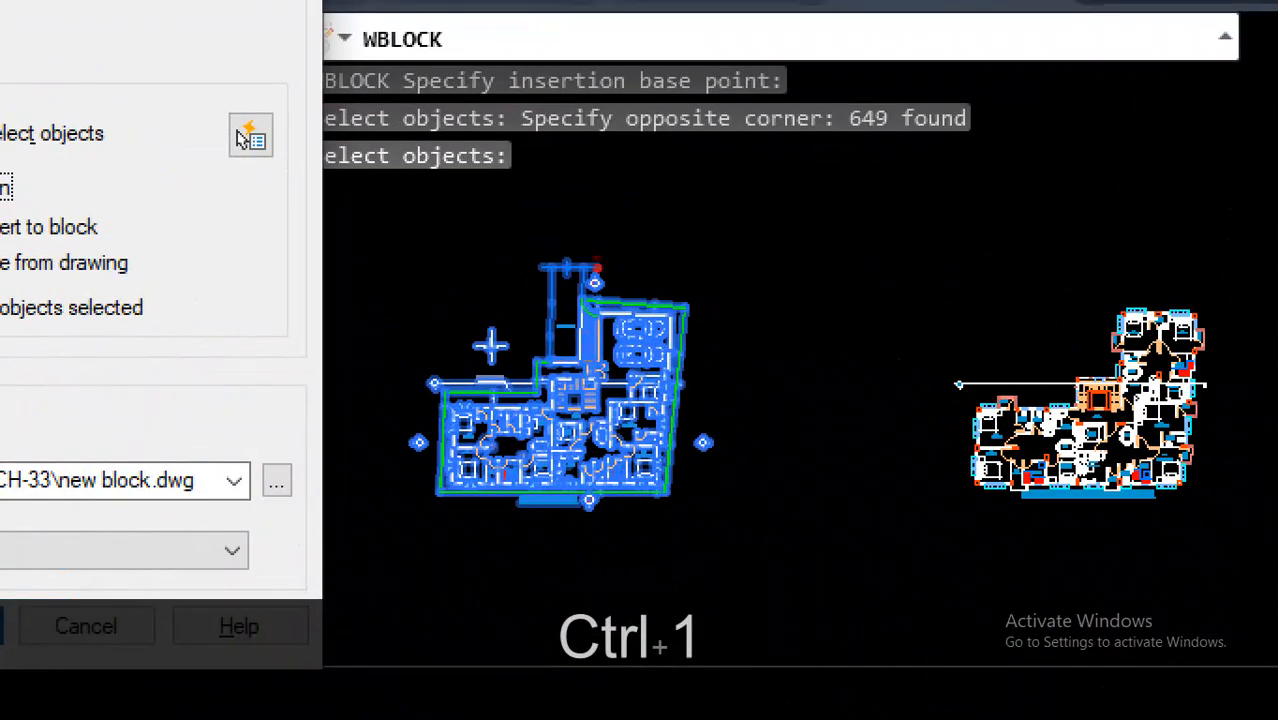
pyautogui.moveTo(452, 313)
pyautogui.mouseDown()
pyautogui.moveTo(678, 445)
pyautogui.moveTo(668, 320)
pyautogui.moveTo(585, 315)
pyautogui.mouseUp()
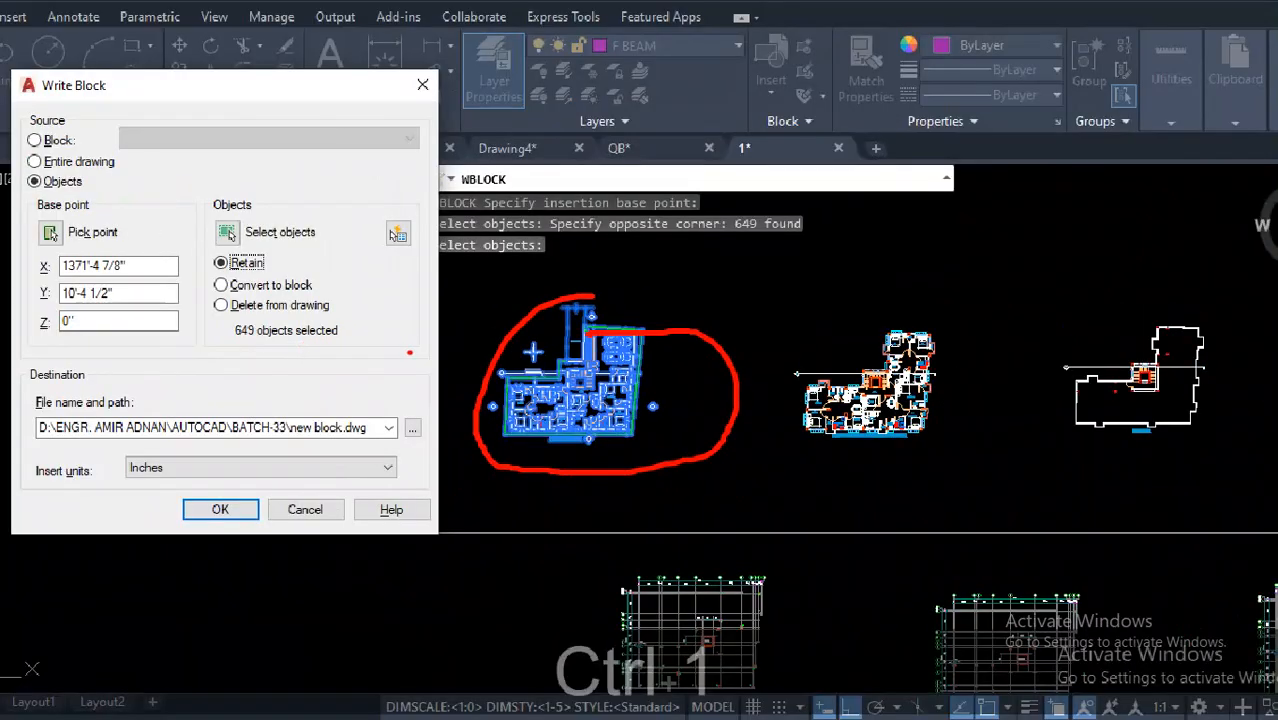
pyautogui.moveTo(212, 272)
pyautogui.mouseDown()
pyautogui.moveTo(275, 272)
pyautogui.moveTo(300, 255)
pyautogui.moveTo(236, 266)
pyautogui.mouseUp()
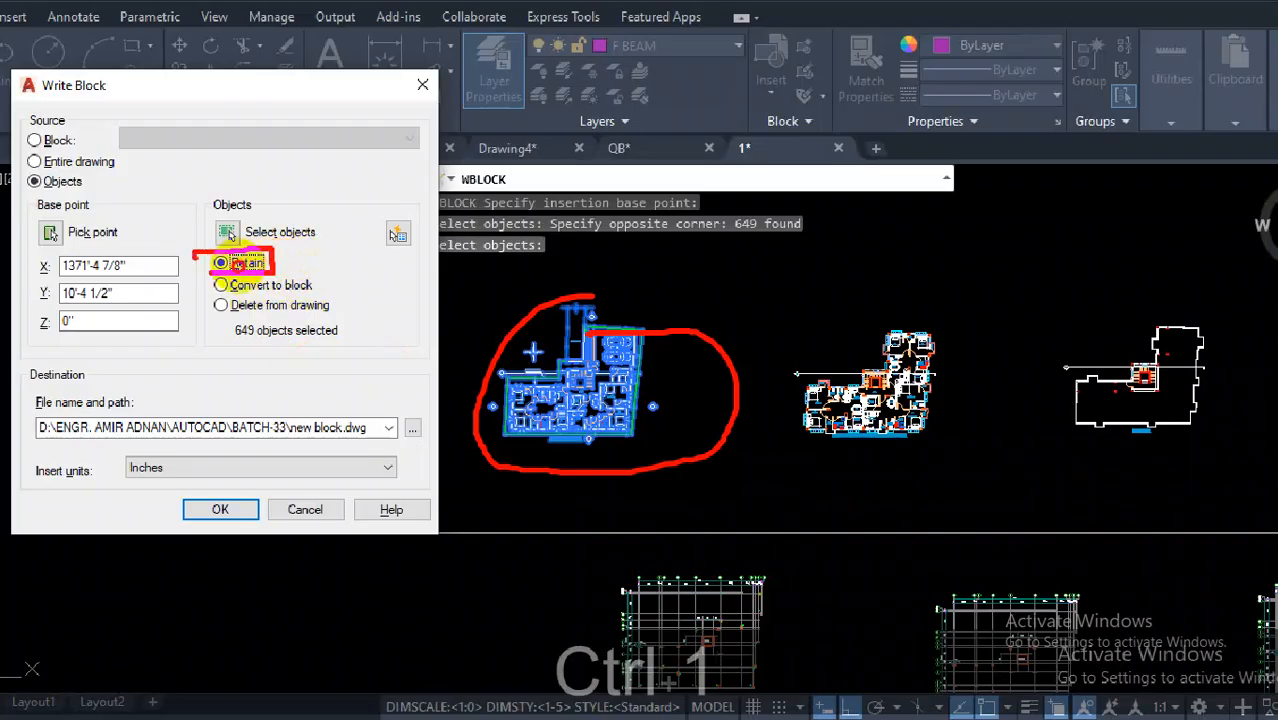
pyautogui.moveTo(213, 348)
pyautogui.mouseDown()
pyautogui.moveTo(342, 350)
pyautogui.moveTo(345, 312)
pyautogui.moveTo(226, 362)
pyautogui.mouseUp()
pyautogui.press('Escape')
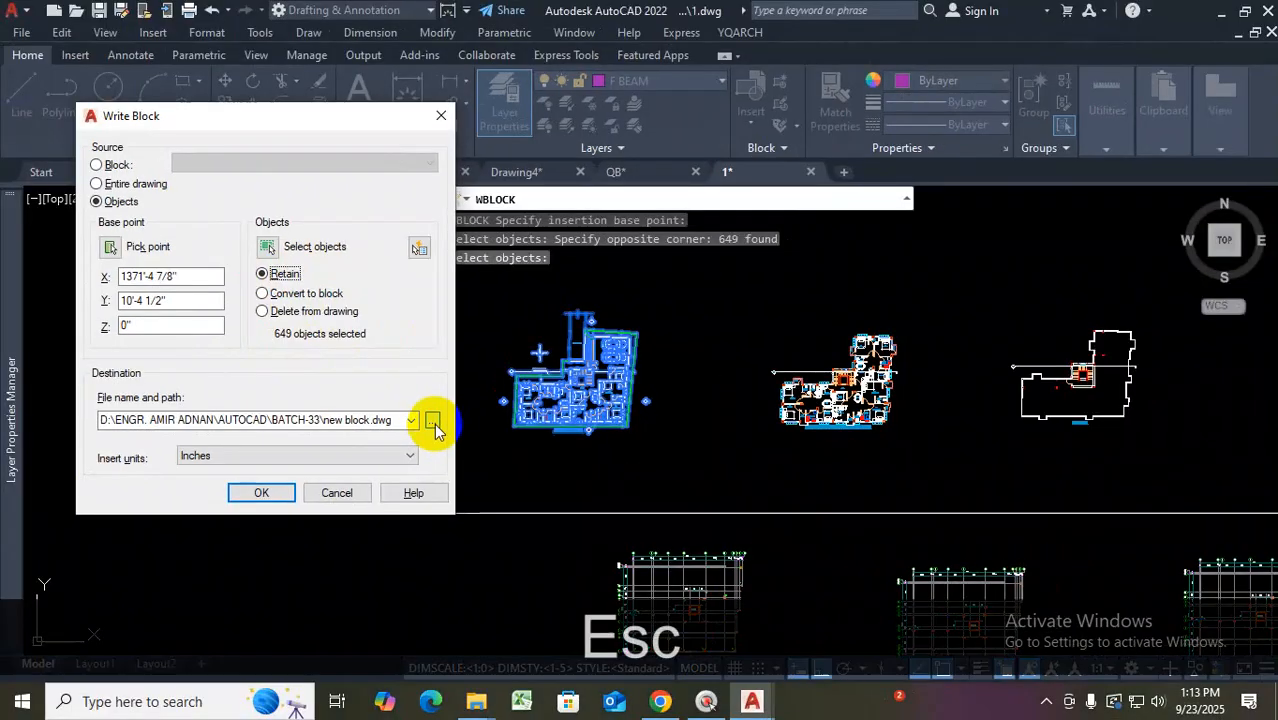
# Write the selected ground floor plan to a new file named FLOOR in the BATCH-33 folder
pyautogui.click(433, 422)
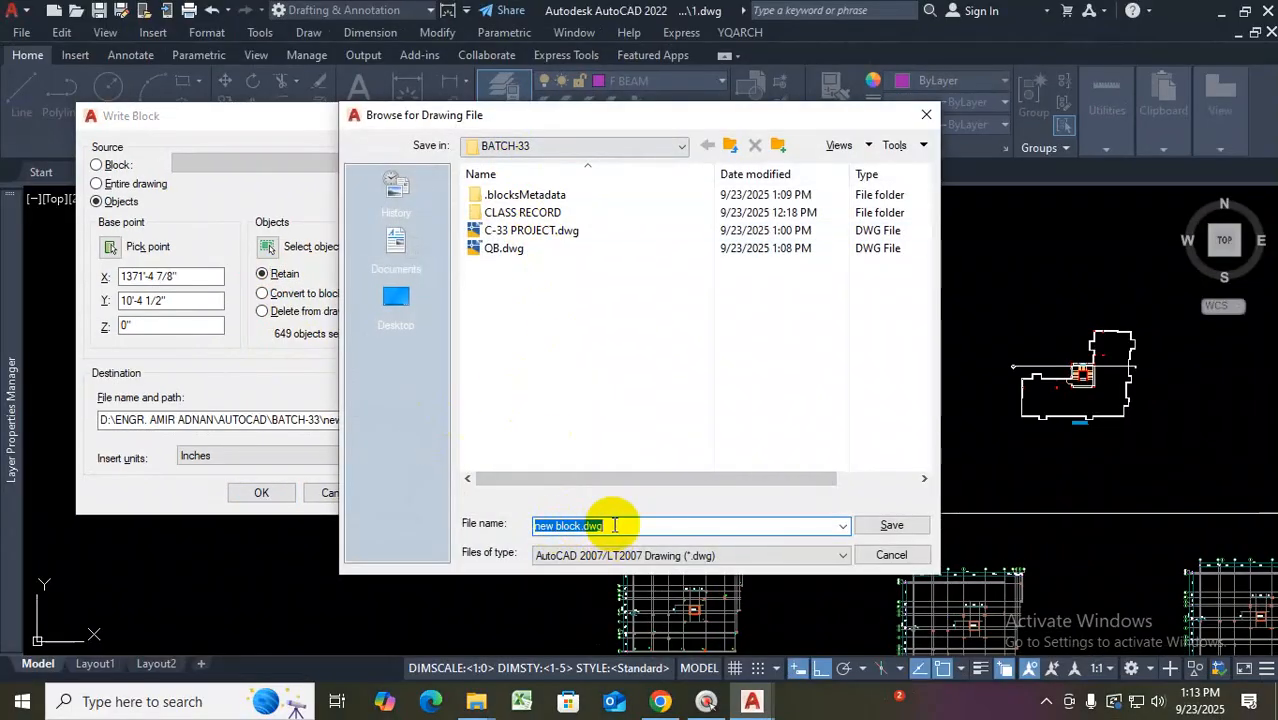
pyautogui.write('FLOO')
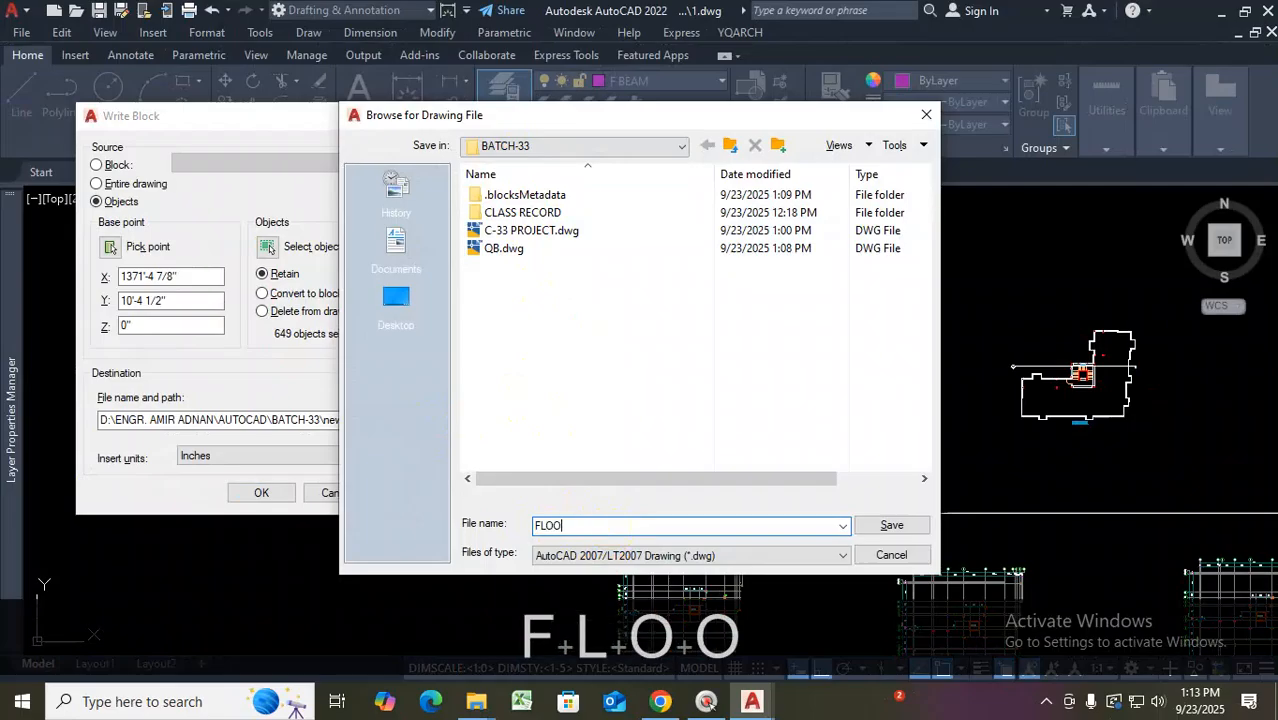
pyautogui.write('R')
pyautogui.click(890, 525)
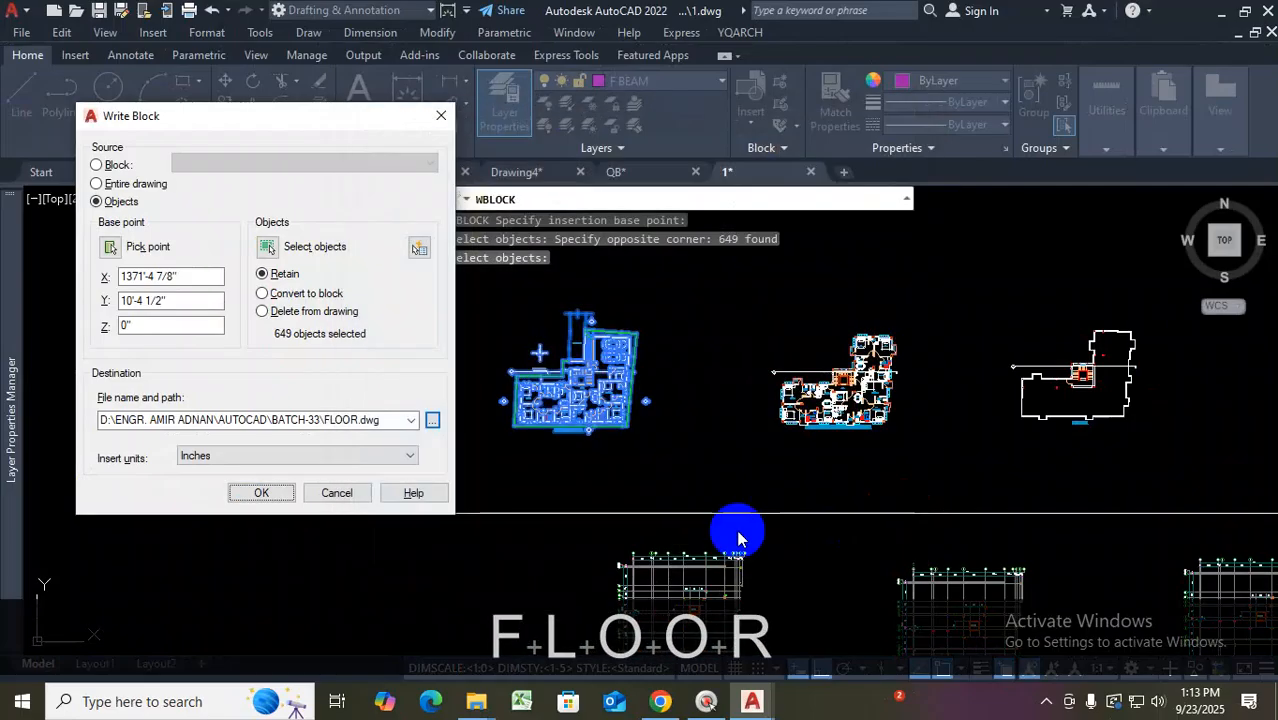
pyautogui.click(277, 493)
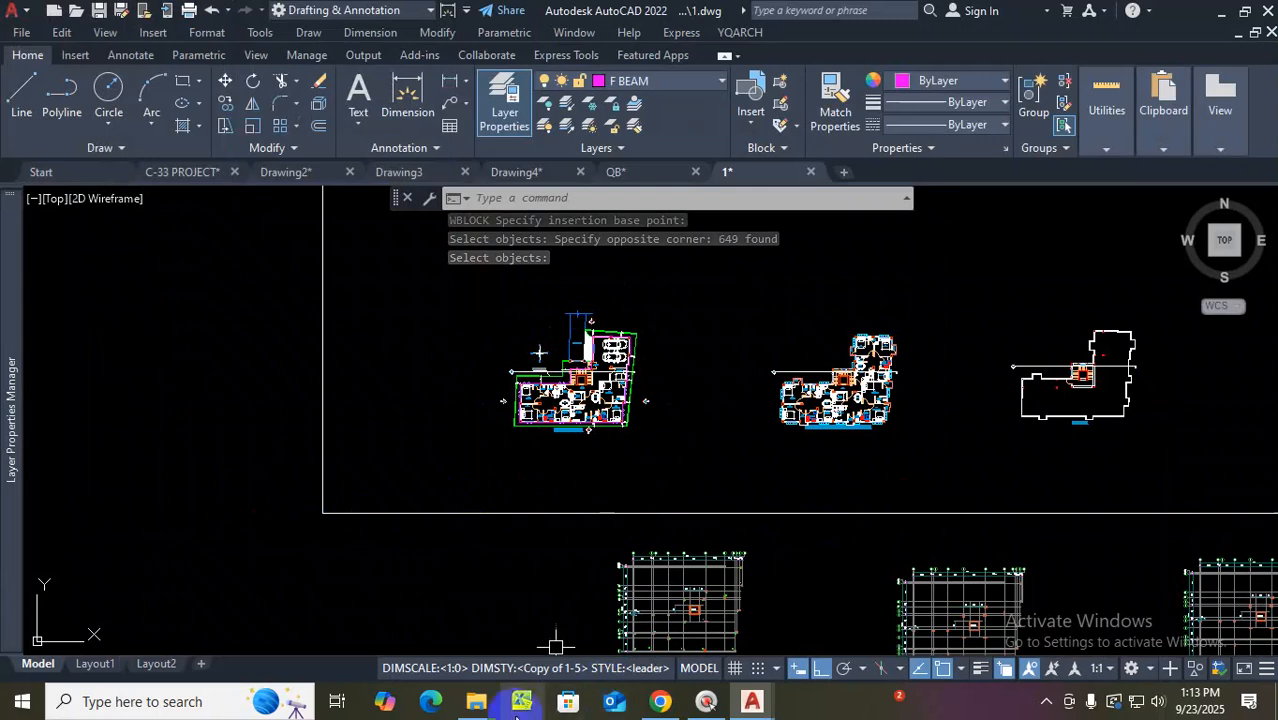
# Switch to File Explorer and open the exported FLOOR.dwg from the AUTOCAD\BATCH-33 folder
pyautogui.click(476, 701)
pyautogui.click(385, 618)
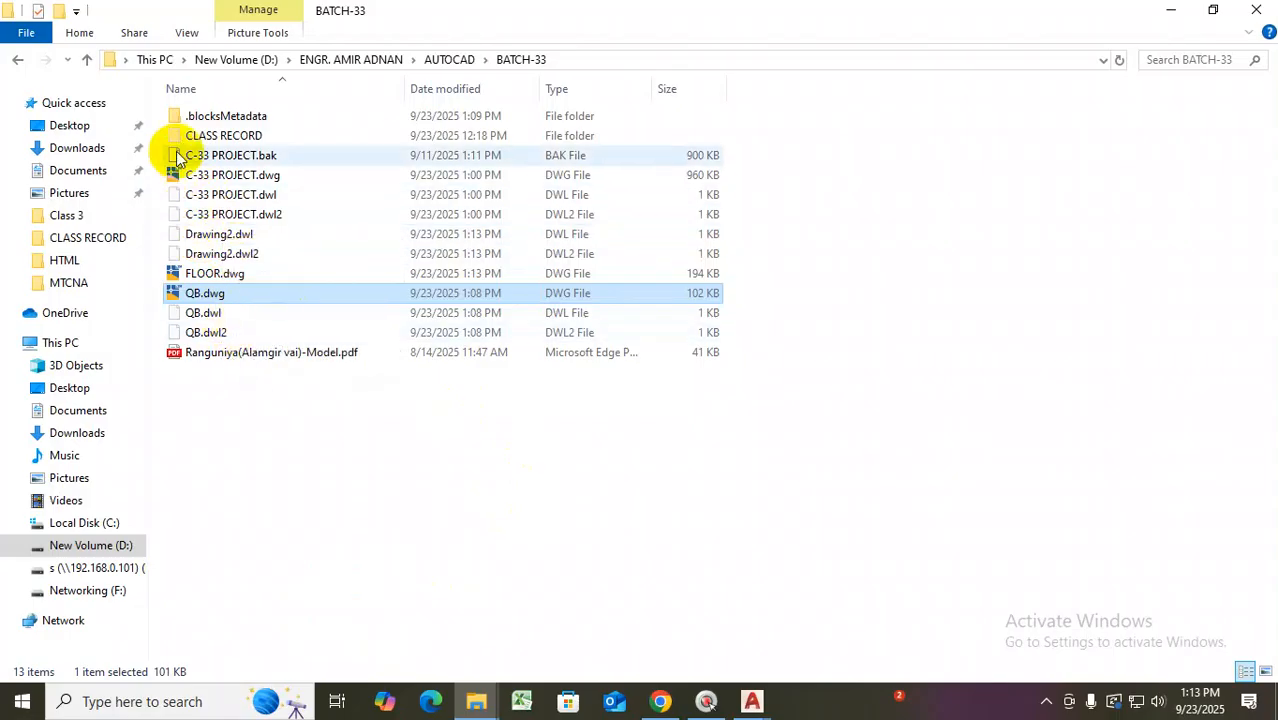
pyautogui.click(87, 62)
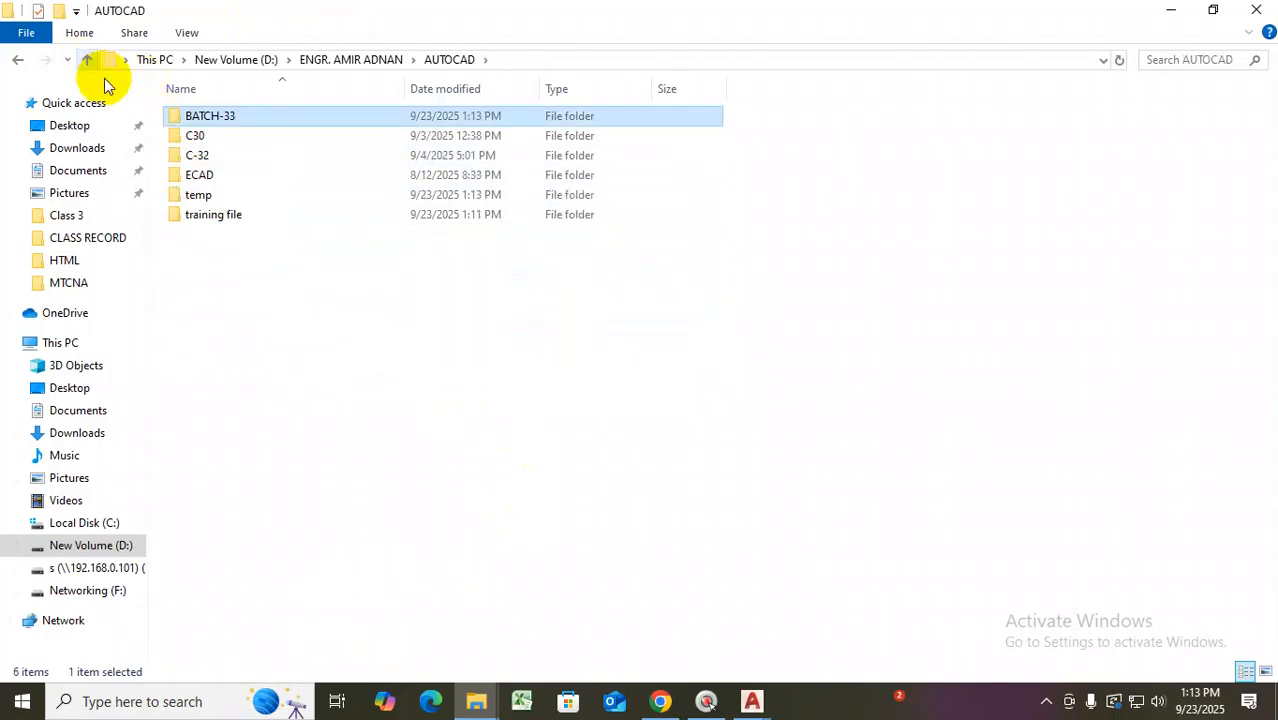
pyautogui.doubleClick(212, 115)
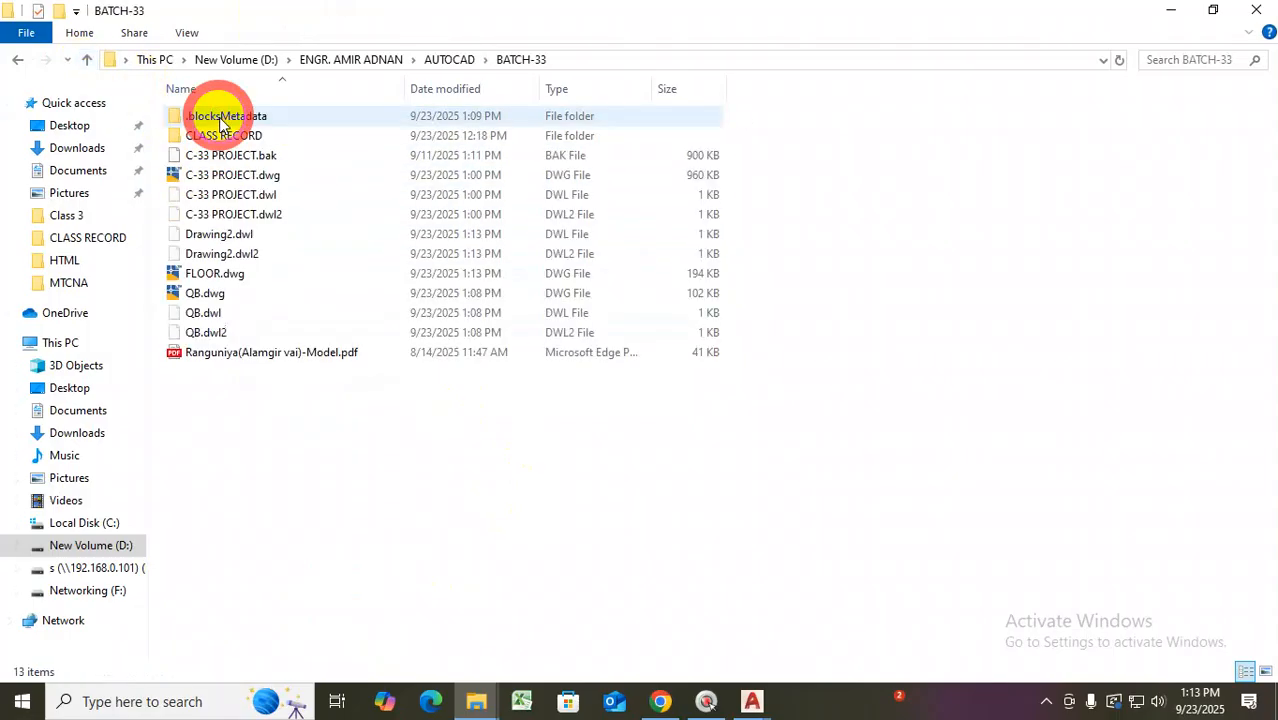
pyautogui.doubleClick(216, 277)
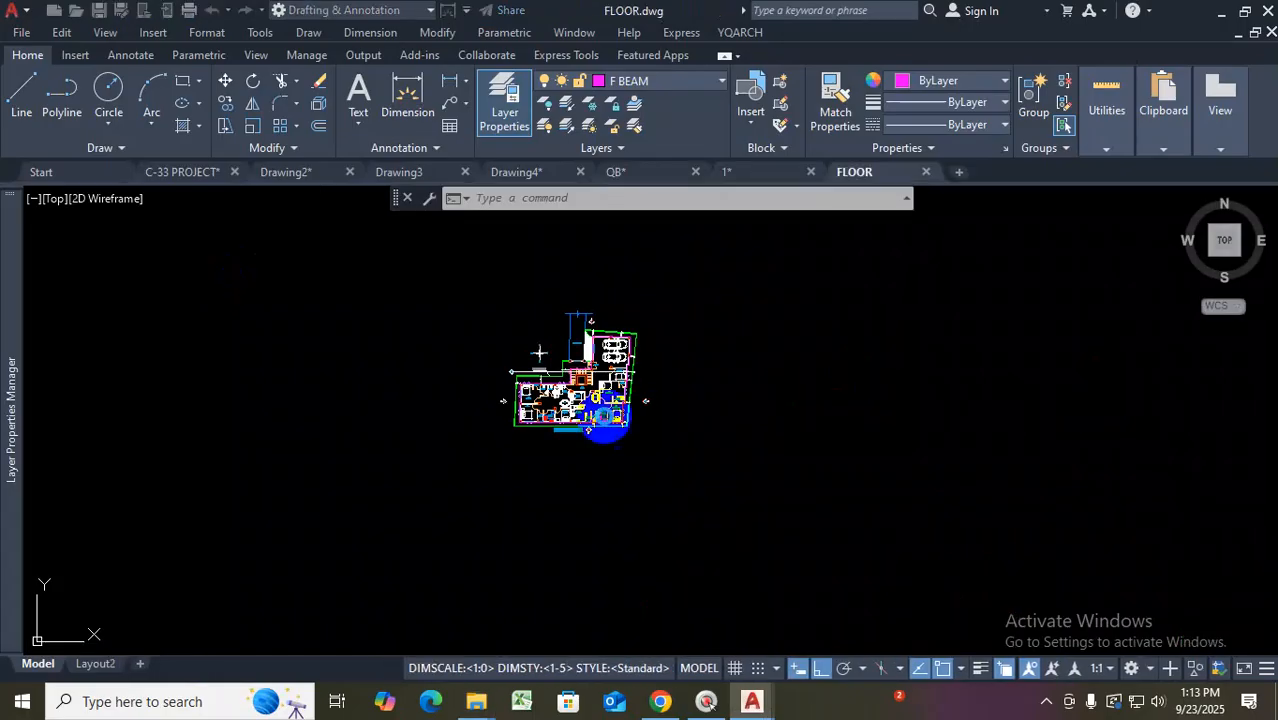
# Examine the exported ground floor plan in the FLOOR drawing, checking its rooms, parking area and boundary wall as separately selectable objects
pyautogui.scroll(8, 614, 394)
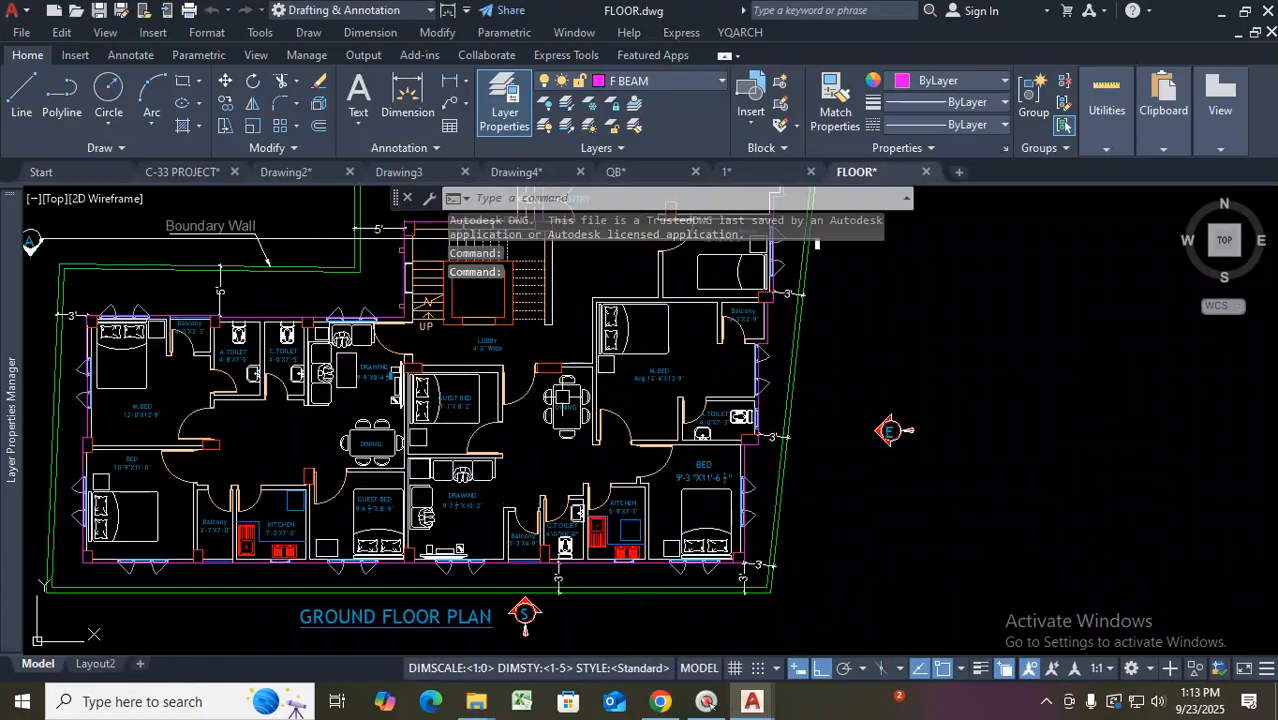
pyautogui.click(468, 402)
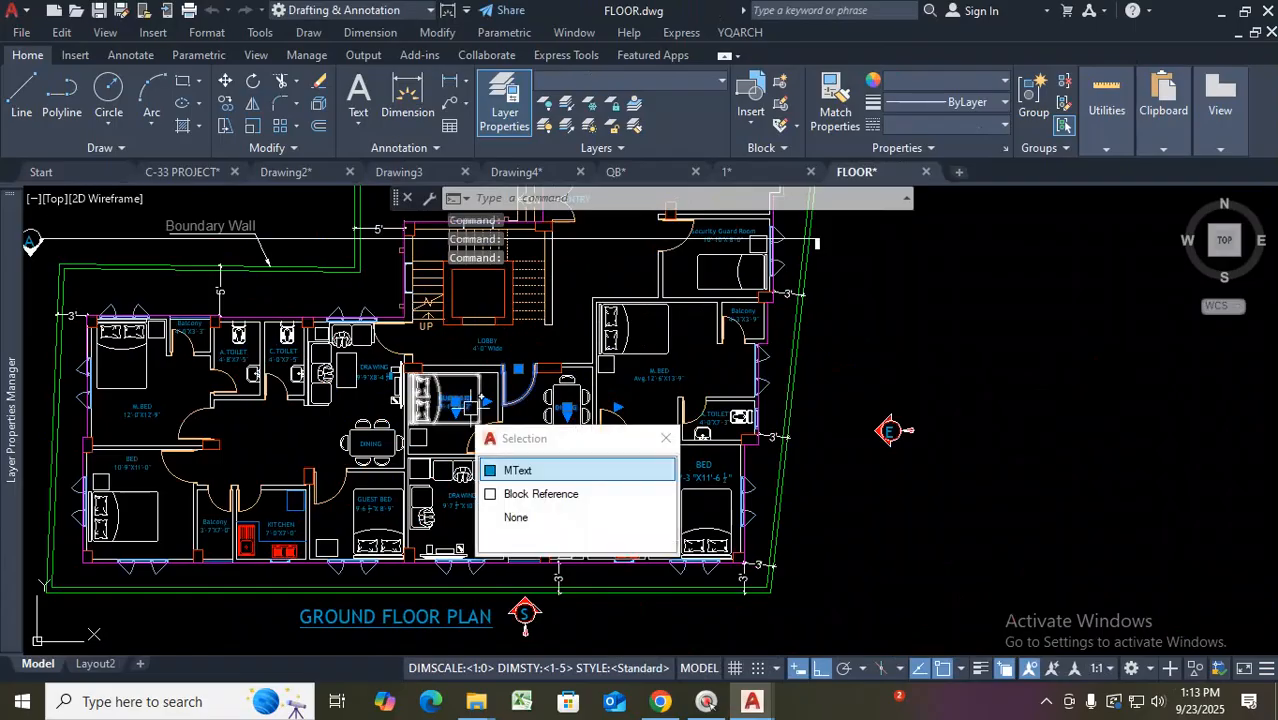
pyautogui.press('Escape')
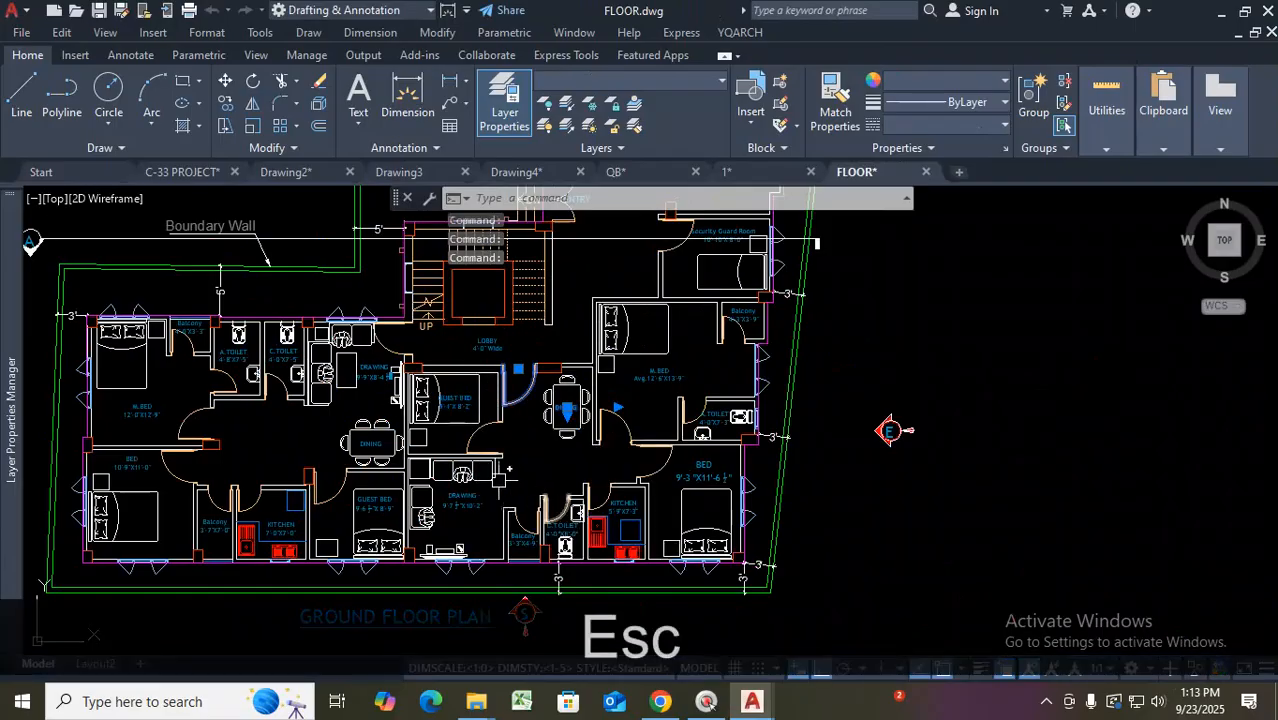
pyautogui.scroll(-3, 318, 254)
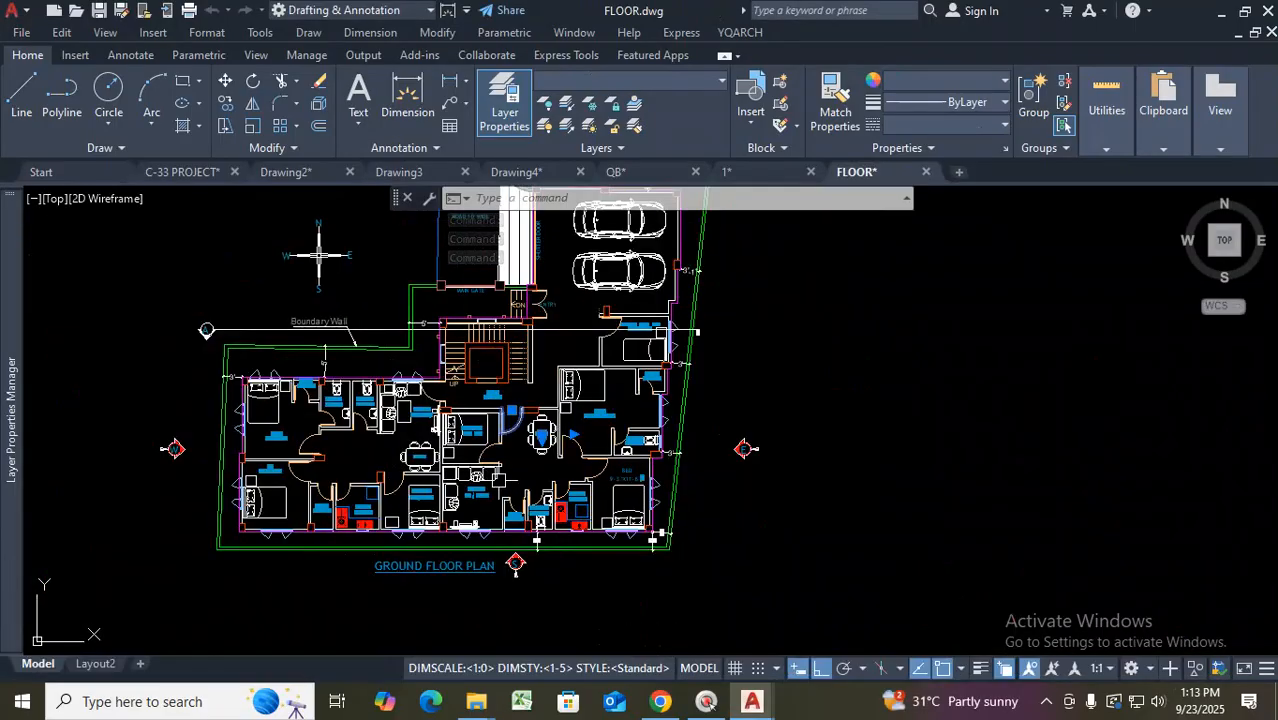
pyautogui.scroll(-5, 540, 448)
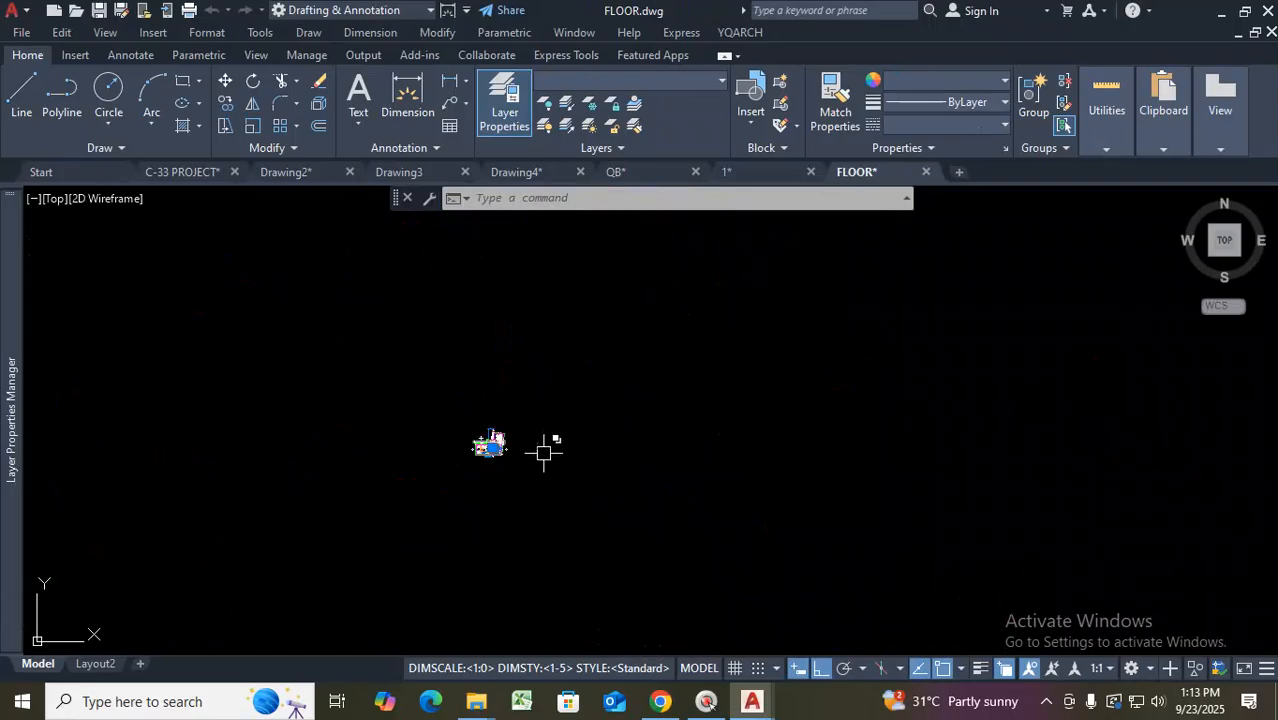
pyautogui.scroll(2, 534, 458)
pyautogui.scroll(5, 400, 400)
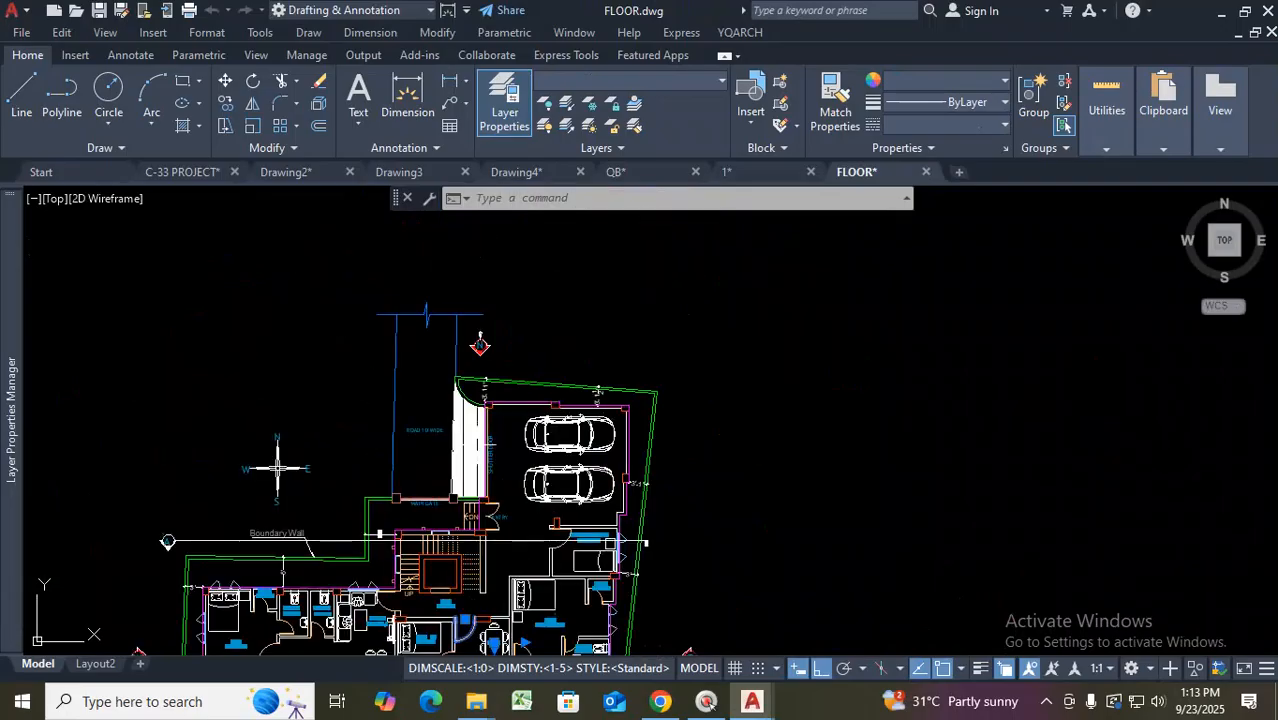
pyautogui.scroll(-3, 561, 397)
pyautogui.scroll(3, 572, 494)
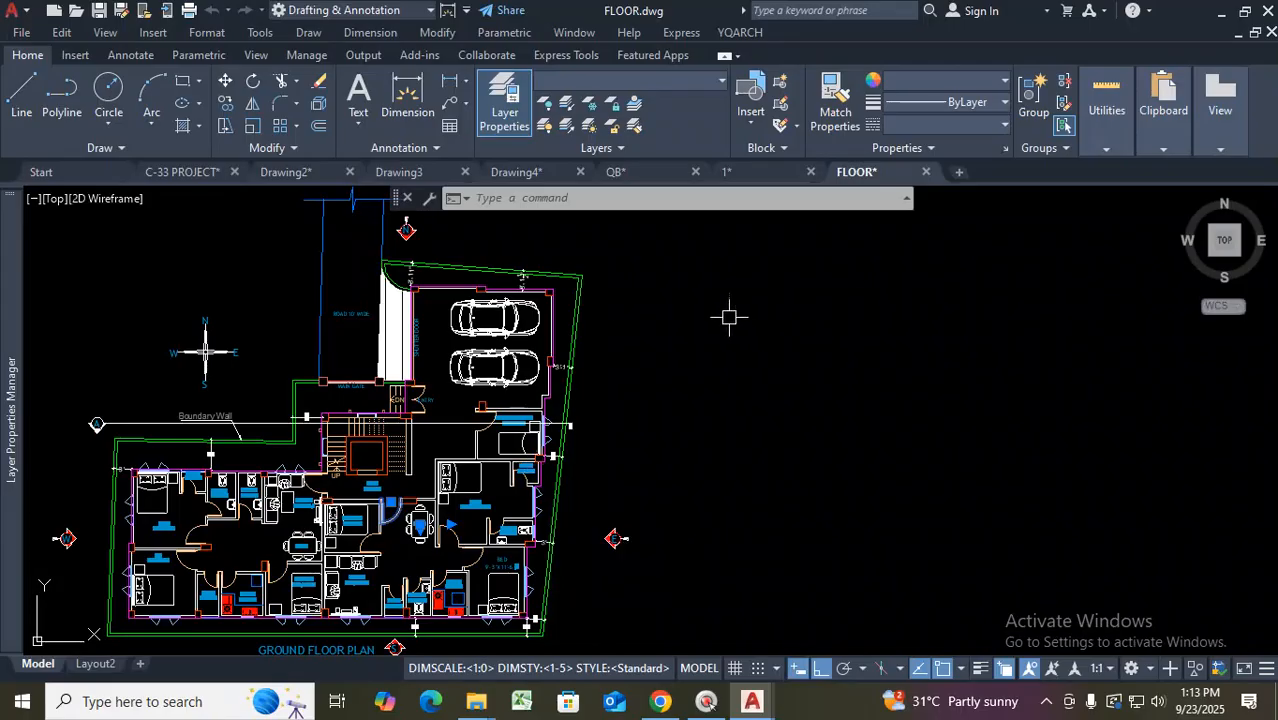
# Switch to the source drawing 1 and look over its full set of floor plans, elevations and structural sheets
pyautogui.click(762, 172)
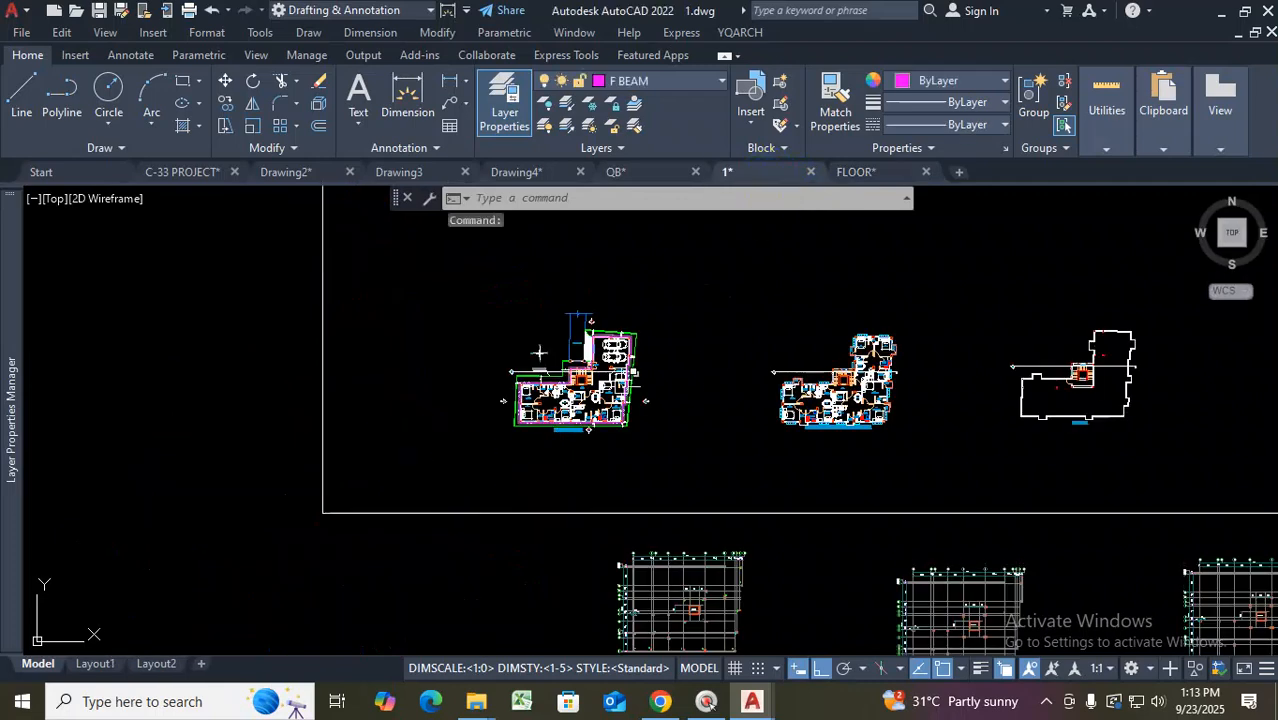
pyautogui.scroll(-5, 718, 425)
pyautogui.scroll(10, 251, 365)
pyautogui.scroll(2, 230, 361)
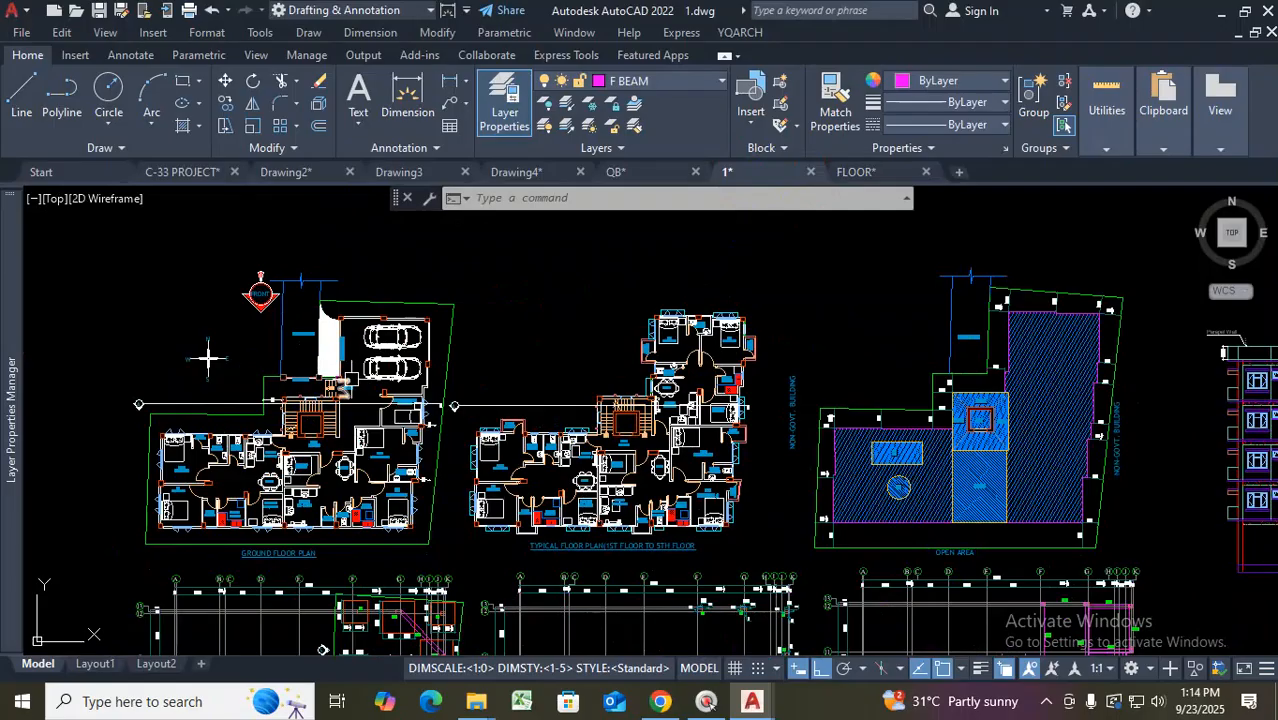
pyautogui.scroll(-3, 297, 369)
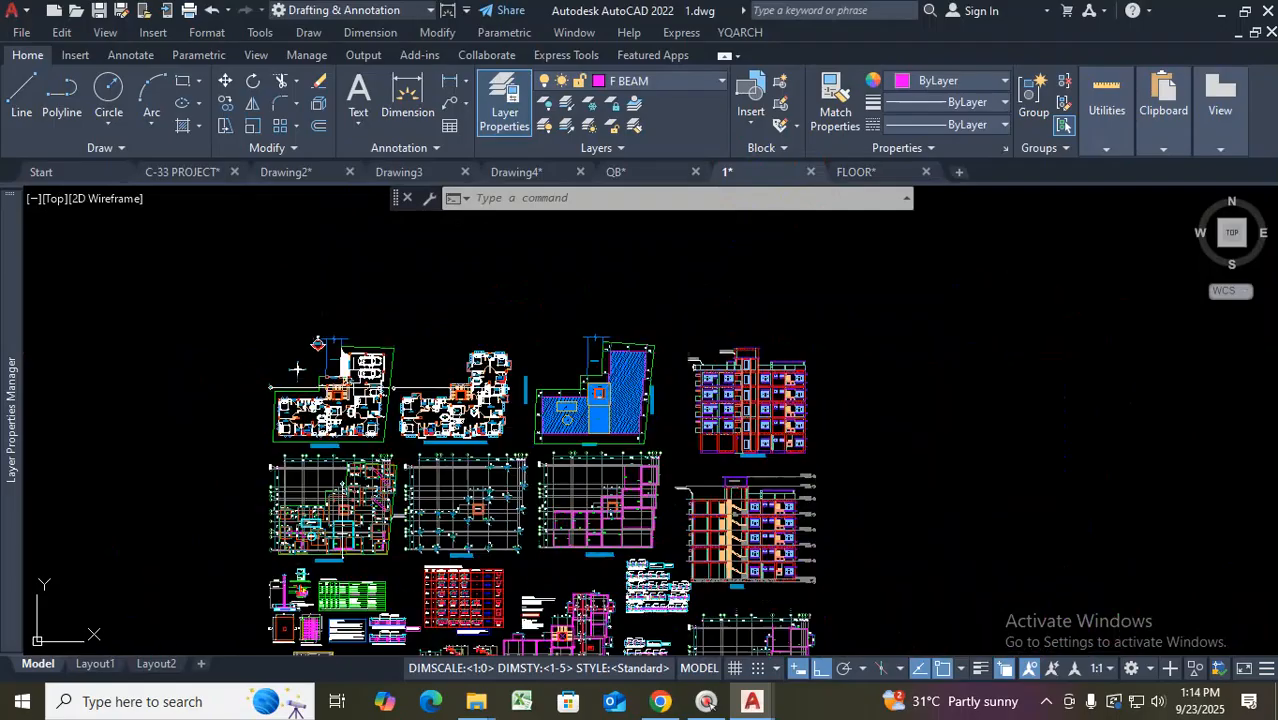
# Switch to the C-33 PROJECT drawing and check whether the white bed above the floor plan consists of separate objects
pyautogui.click(182, 174)
pyautogui.scroll(-2, 470, 445)
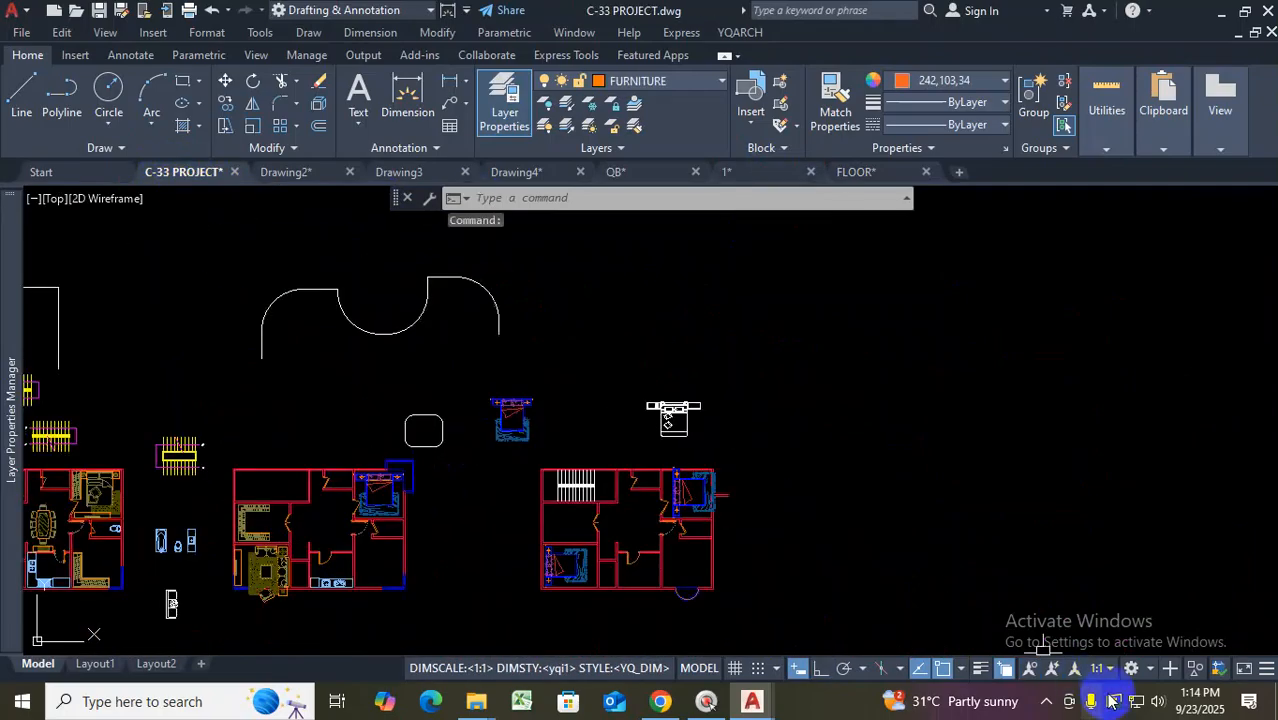
pyautogui.scroll(10, 670, 413)
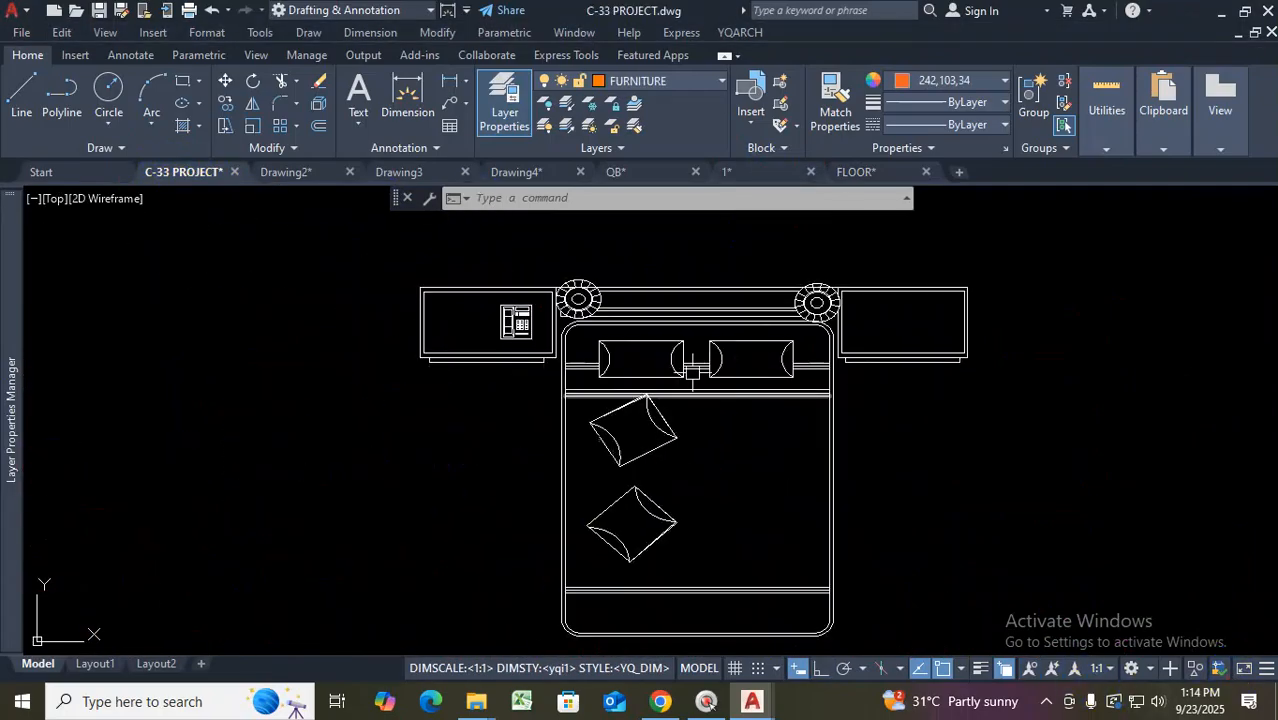
pyautogui.click(765, 324)
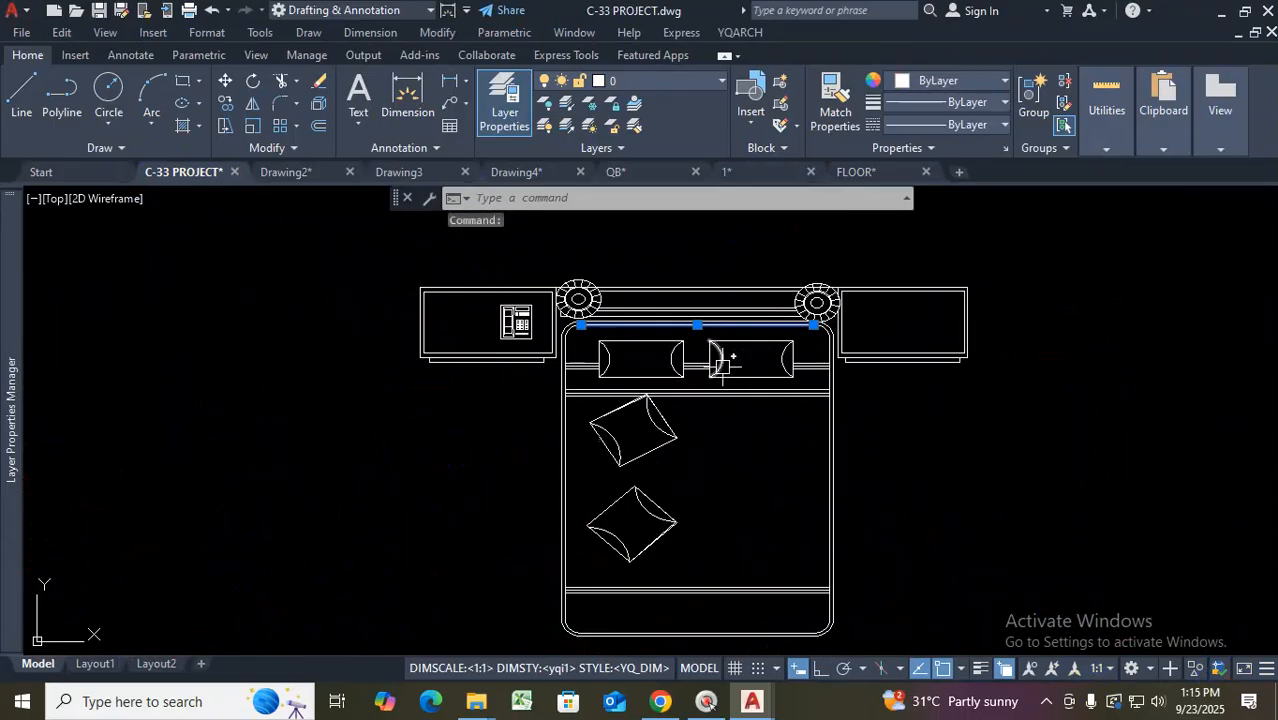
pyautogui.press('Escape')
# Start WBLOCK for the white bed and pick the midpoint of its headboard's upper edge as the base point
pyautogui.write('W')
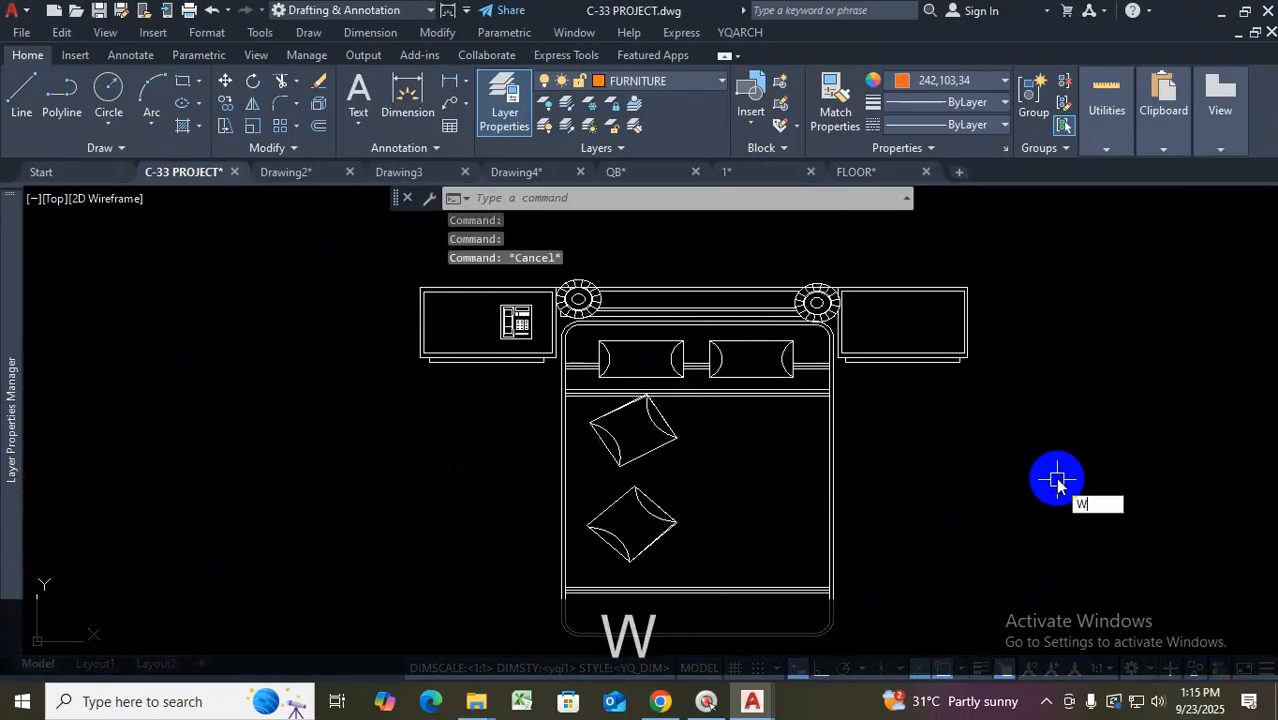
pyautogui.press('space')
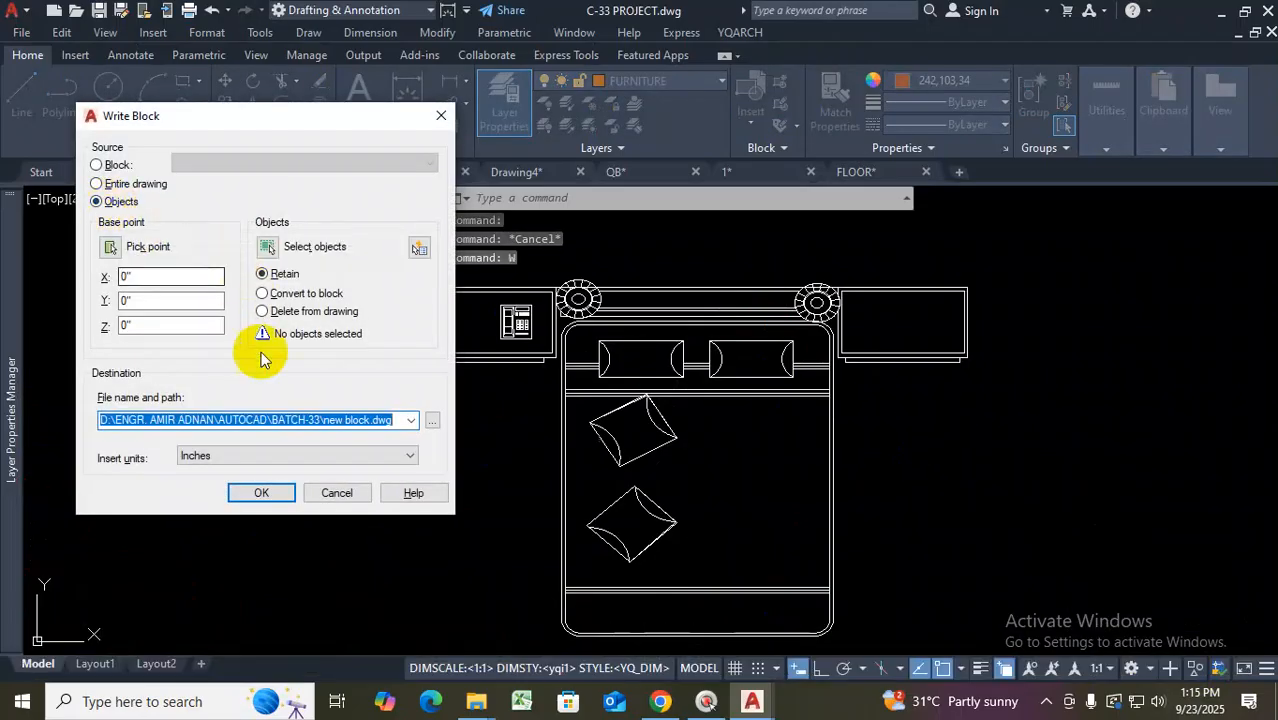
pyautogui.click(110, 248)
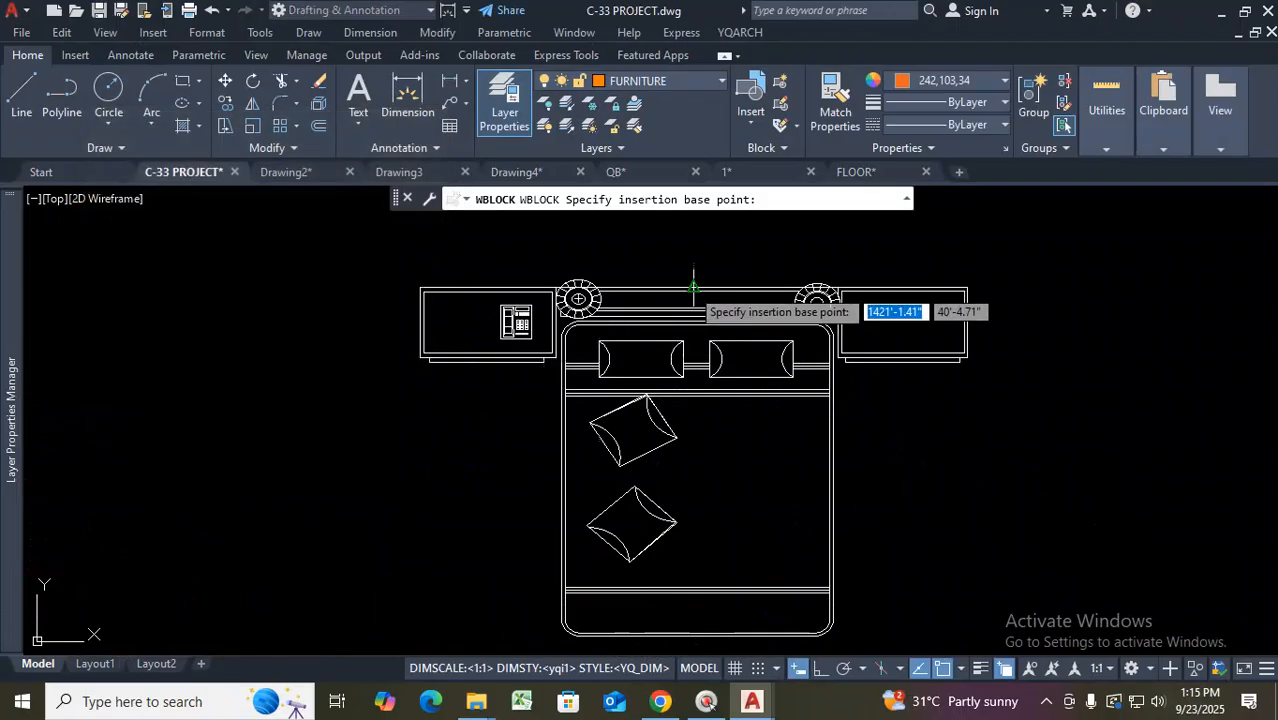
pyautogui.click(668, 298)
# Select the whole white bed with its side tables, set it to Convert to block, and write it to new block.dwg in BATCH-33
pyautogui.click(266, 247)
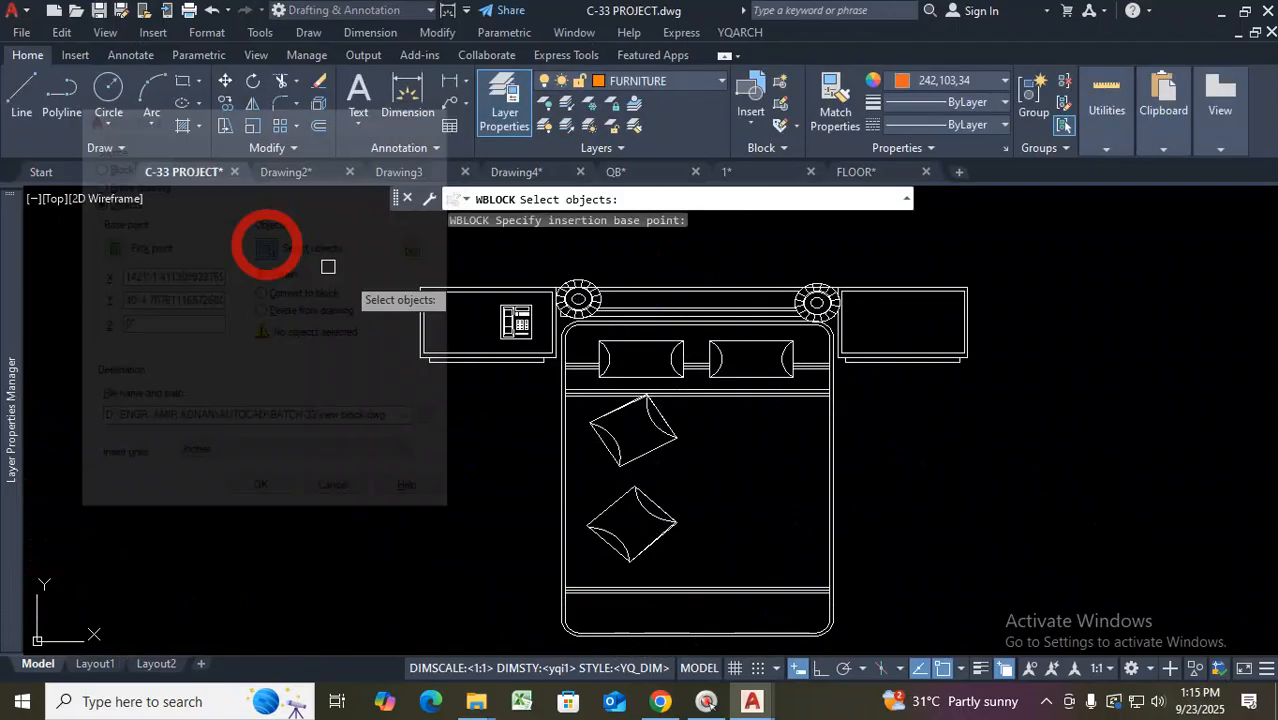
pyautogui.click(1097, 226)
pyautogui.scroll(-3, 891, 345)
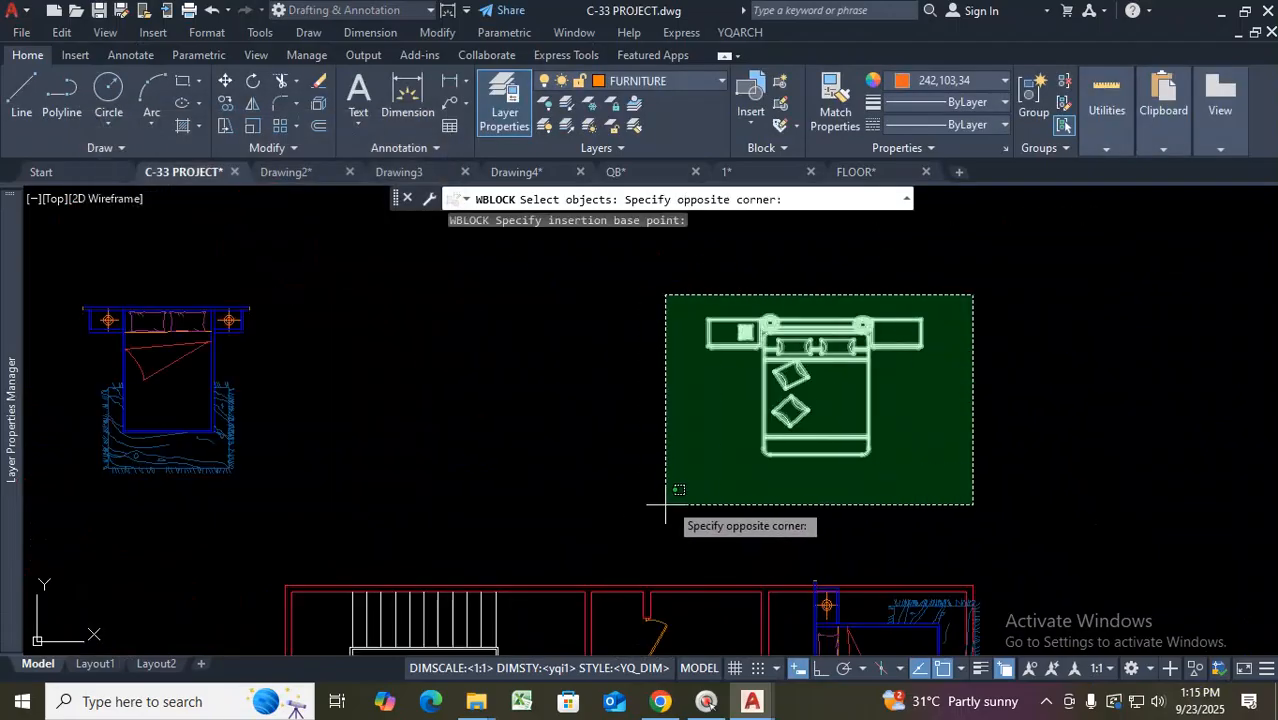
pyautogui.click(660, 500)
pyautogui.press('space')
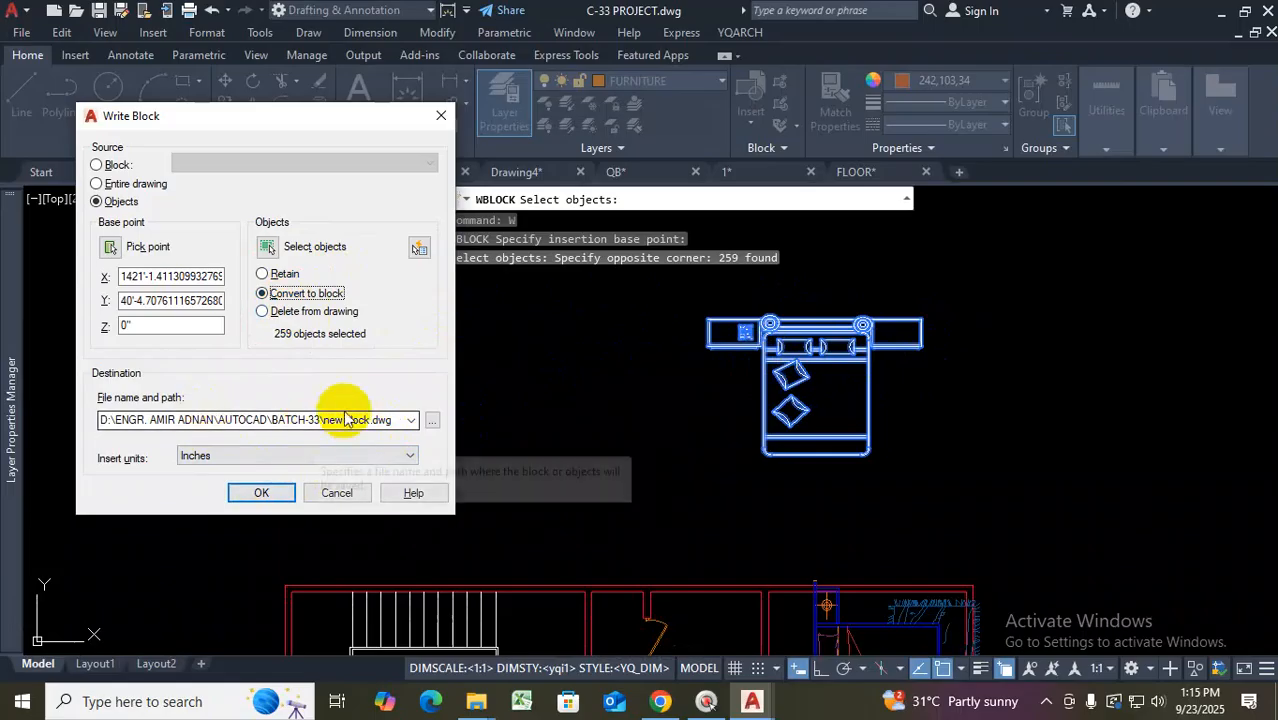
pyautogui.click(262, 492)
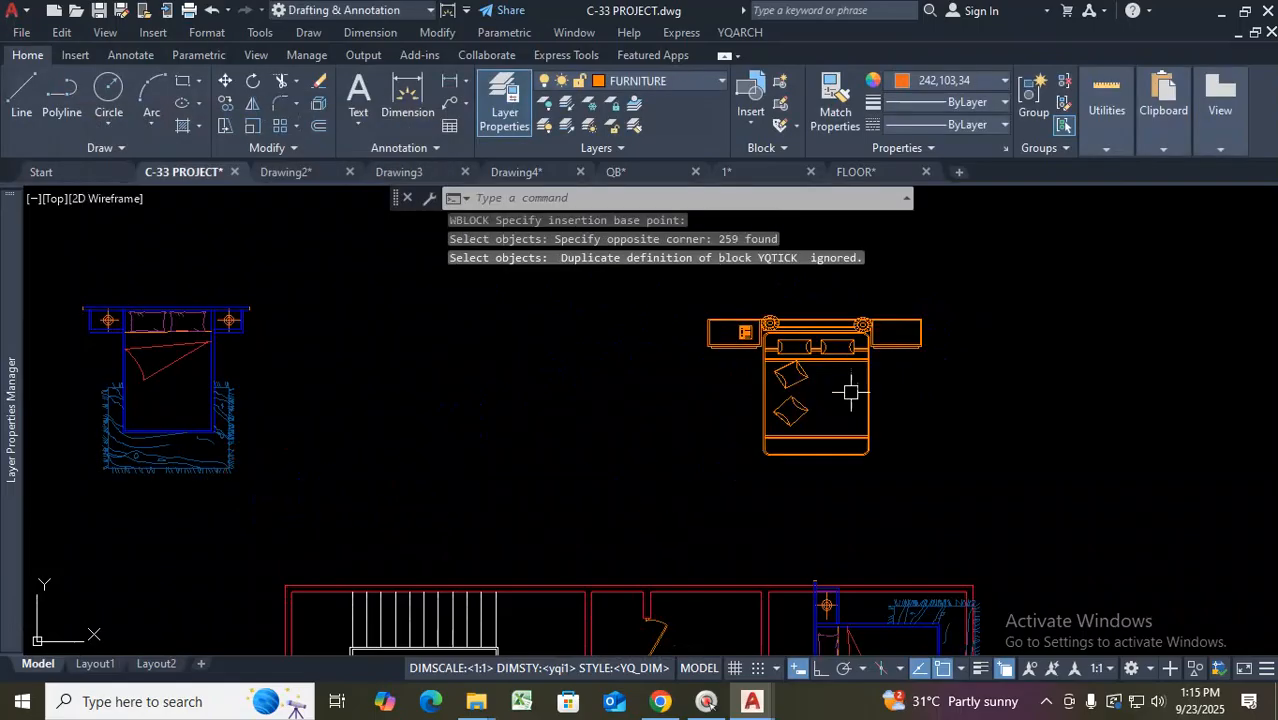
# View the bed's new block definition in the Edit Block Definition dialog and close it without editing
pyautogui.scroll(2, 838, 352)
pyautogui.doubleClick(832, 262)
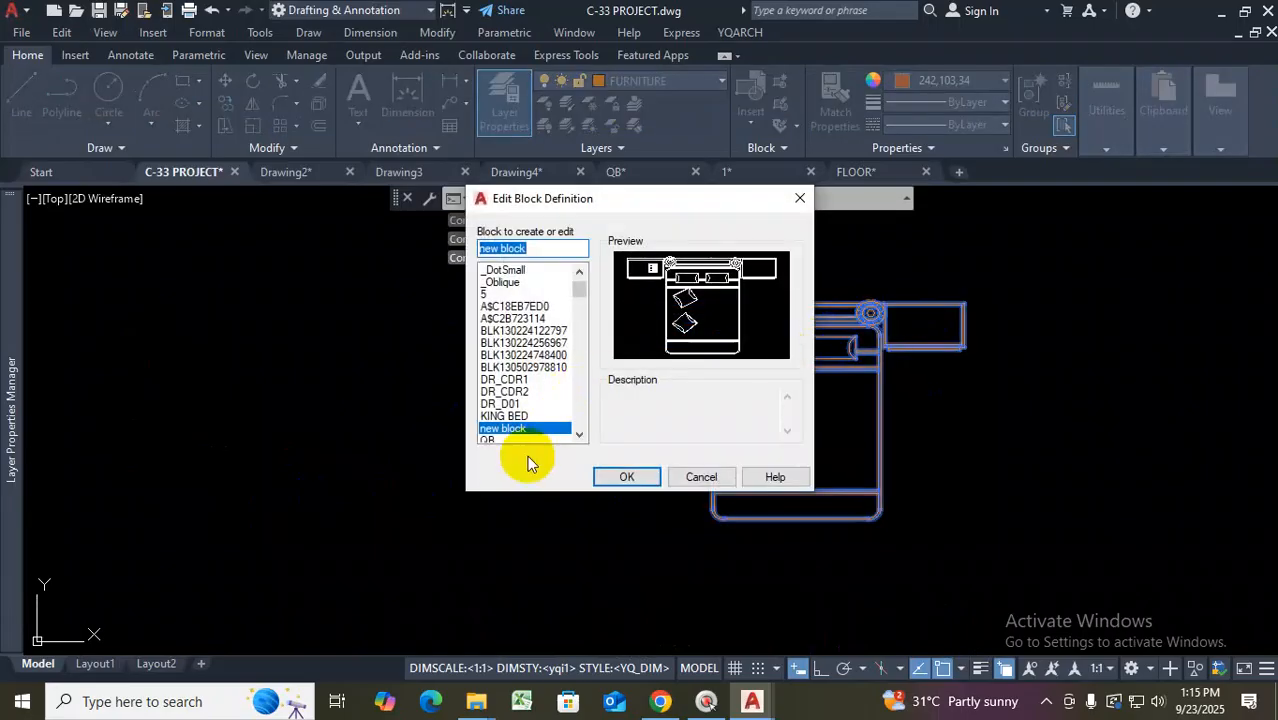
pyautogui.click(800, 198)
# Switch to File Explorer and open new block.dwg from the BATCH-33 folder
pyautogui.moveTo(476, 701)
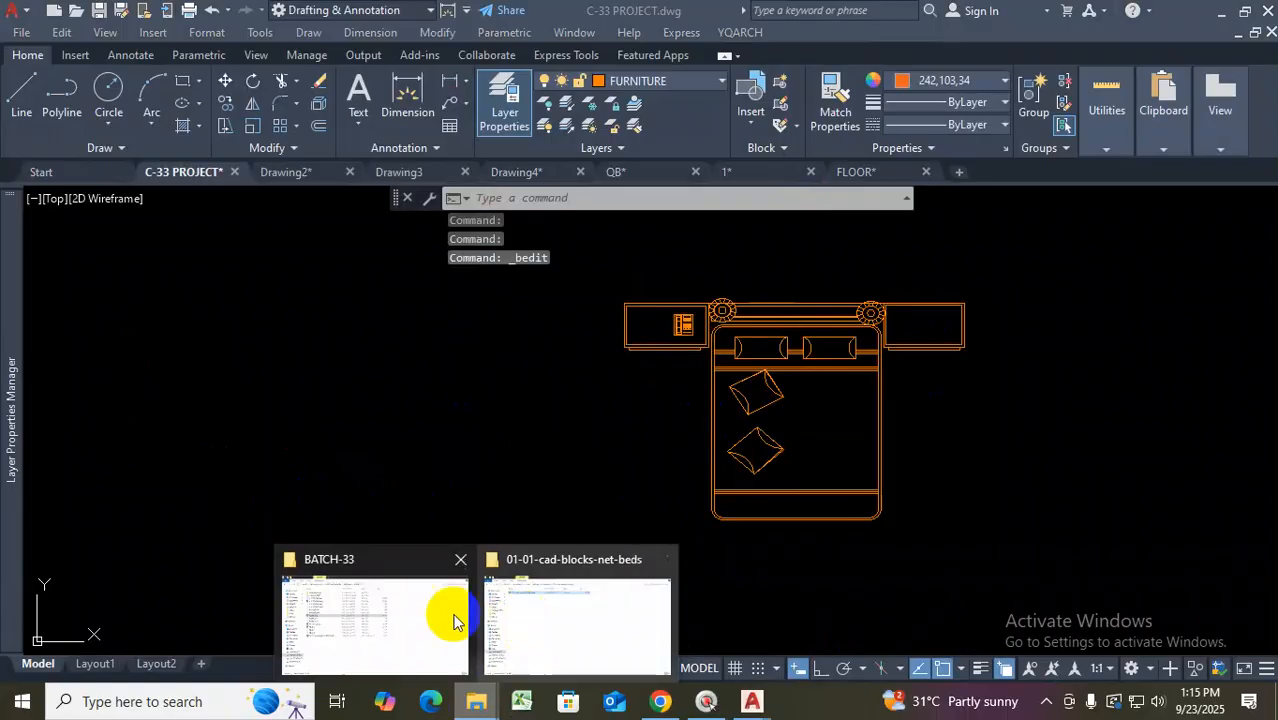
pyautogui.click(442, 610)
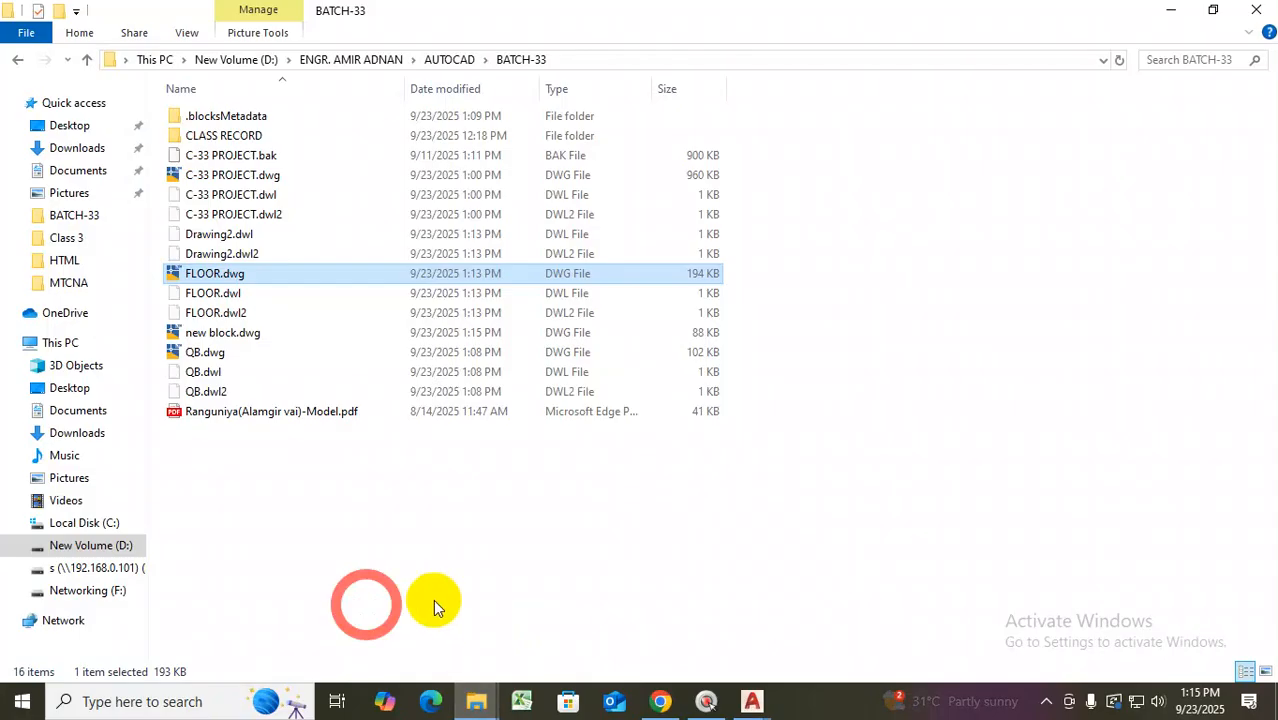
pyautogui.doubleClick(220, 336)
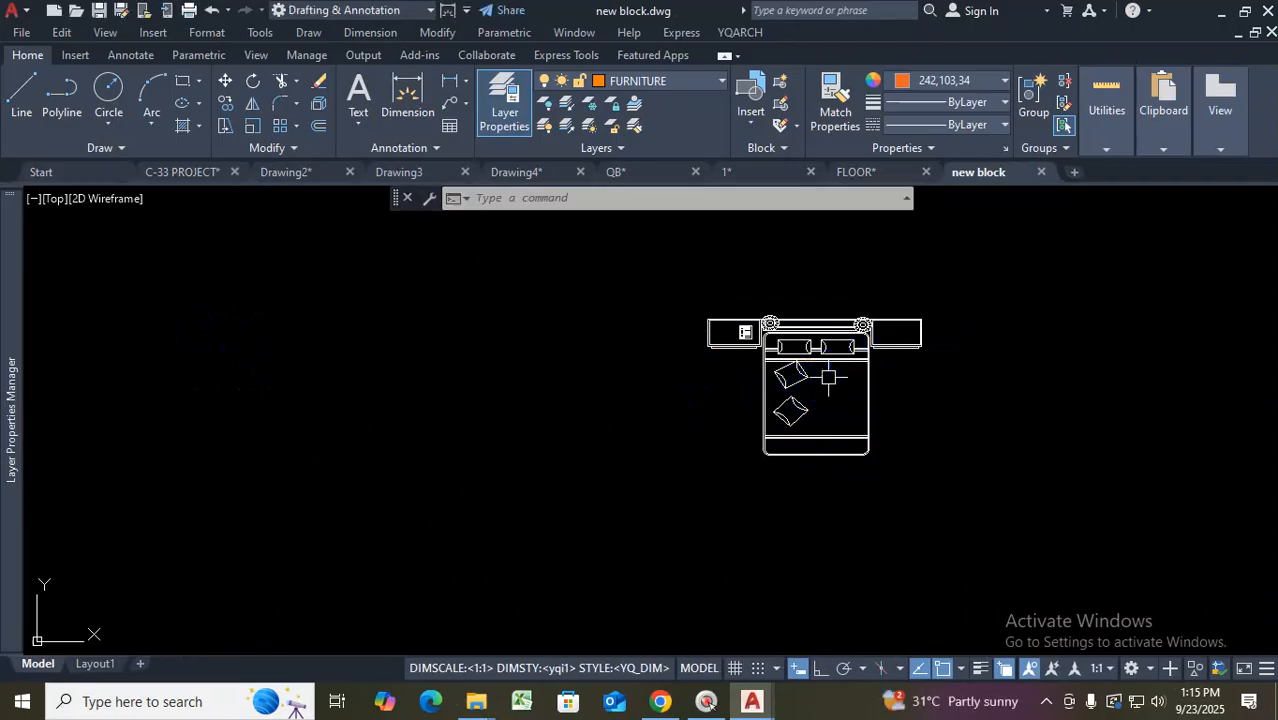
# Inspect the bed in the new block drawing and close the drawing without saving changes
pyautogui.scroll(-6, 736, 383)
pyautogui.scroll(6, 760, 372)
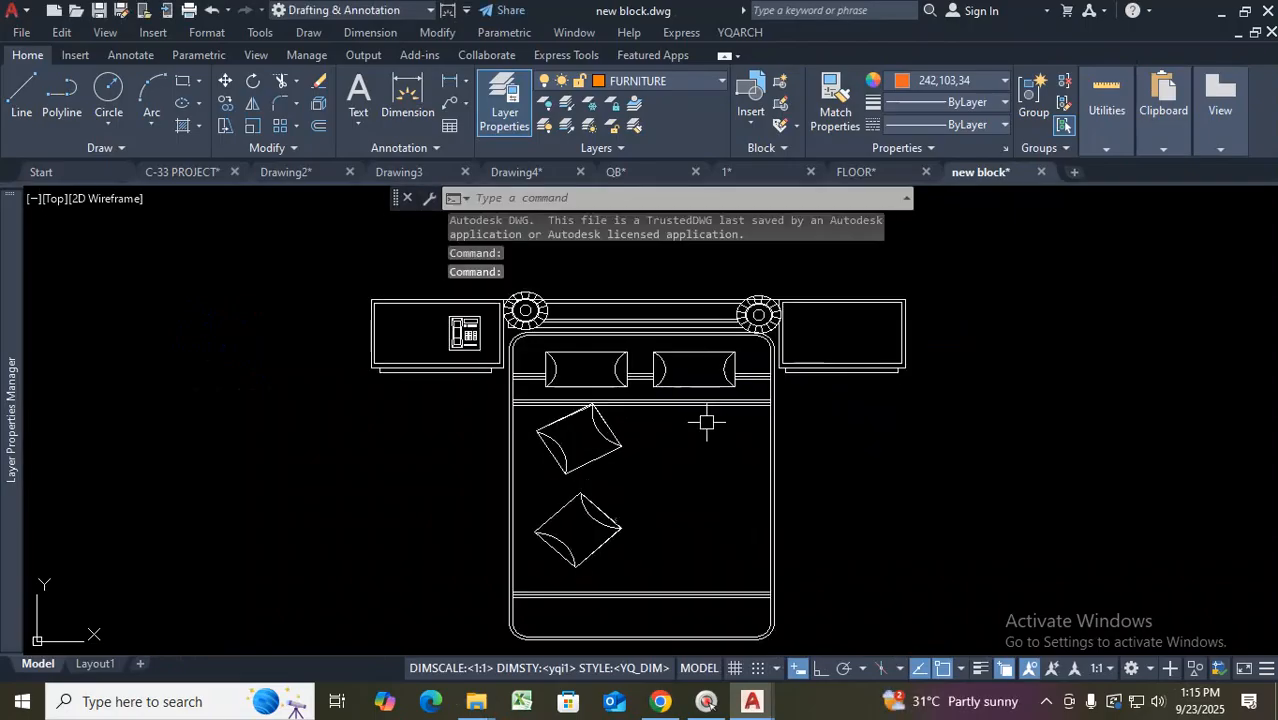
pyautogui.scroll(-4, 707, 422)
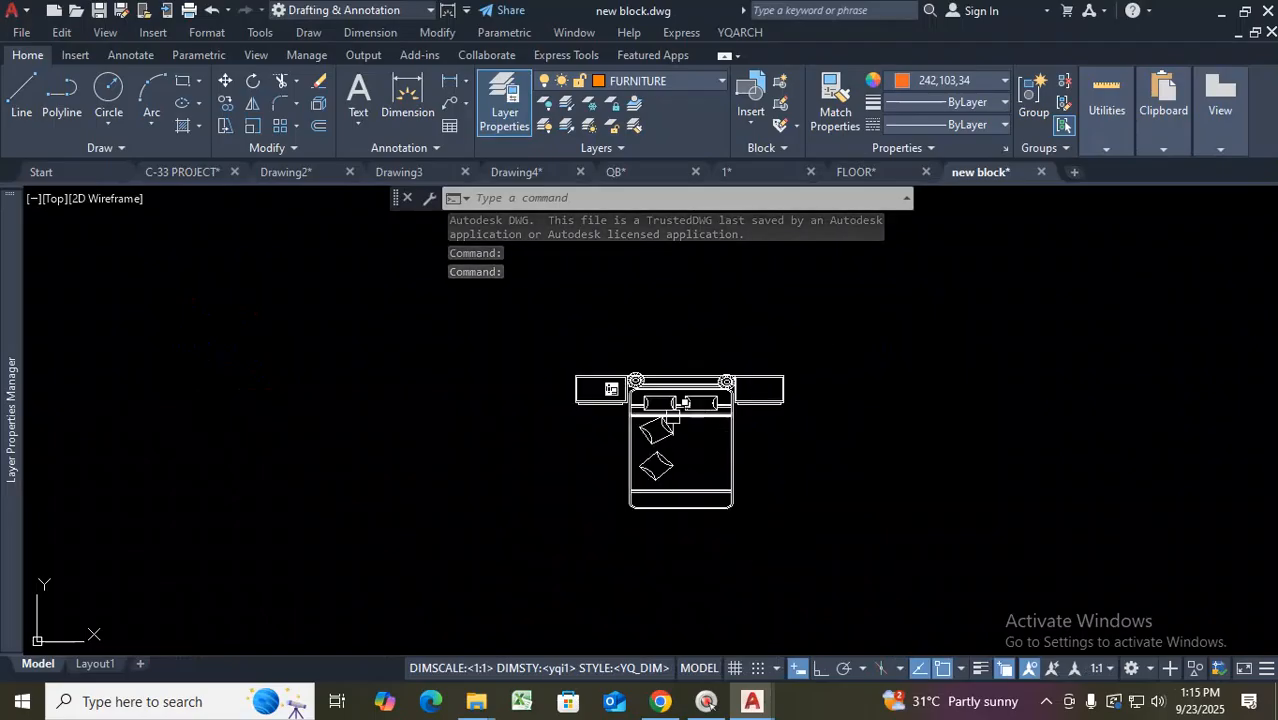
pyautogui.click(1040, 172)
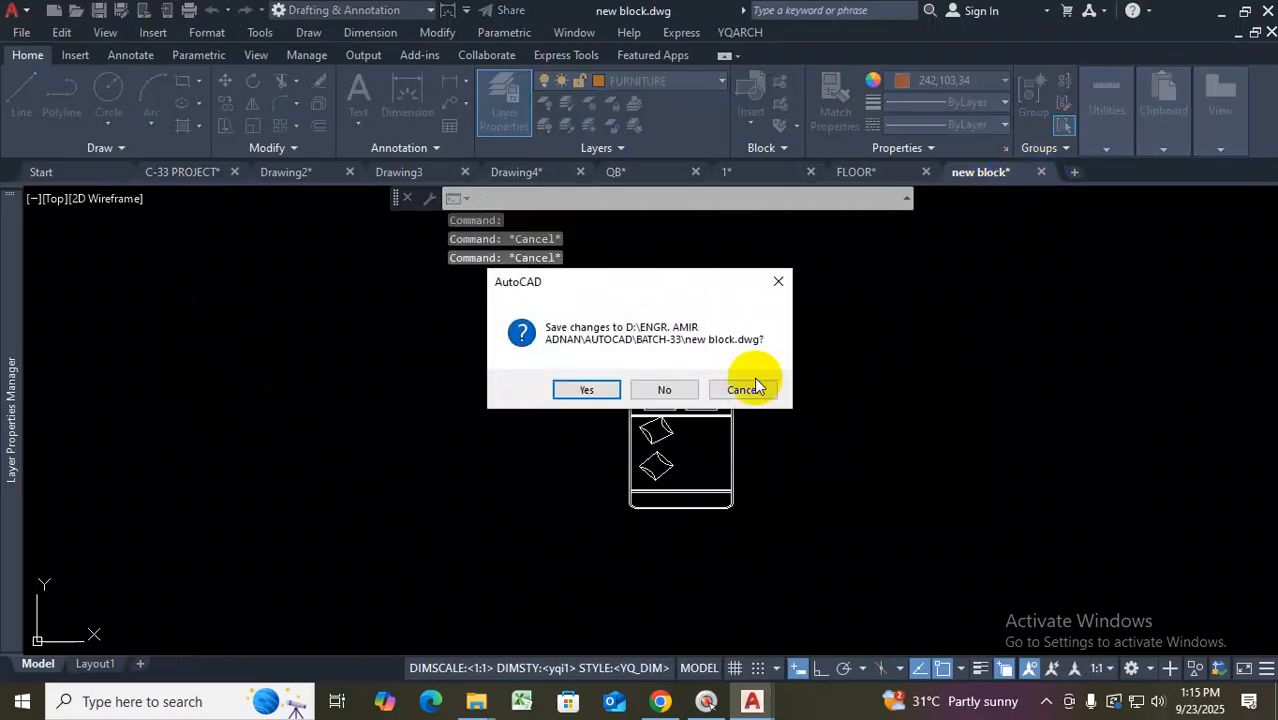
pyautogui.click(660, 390)
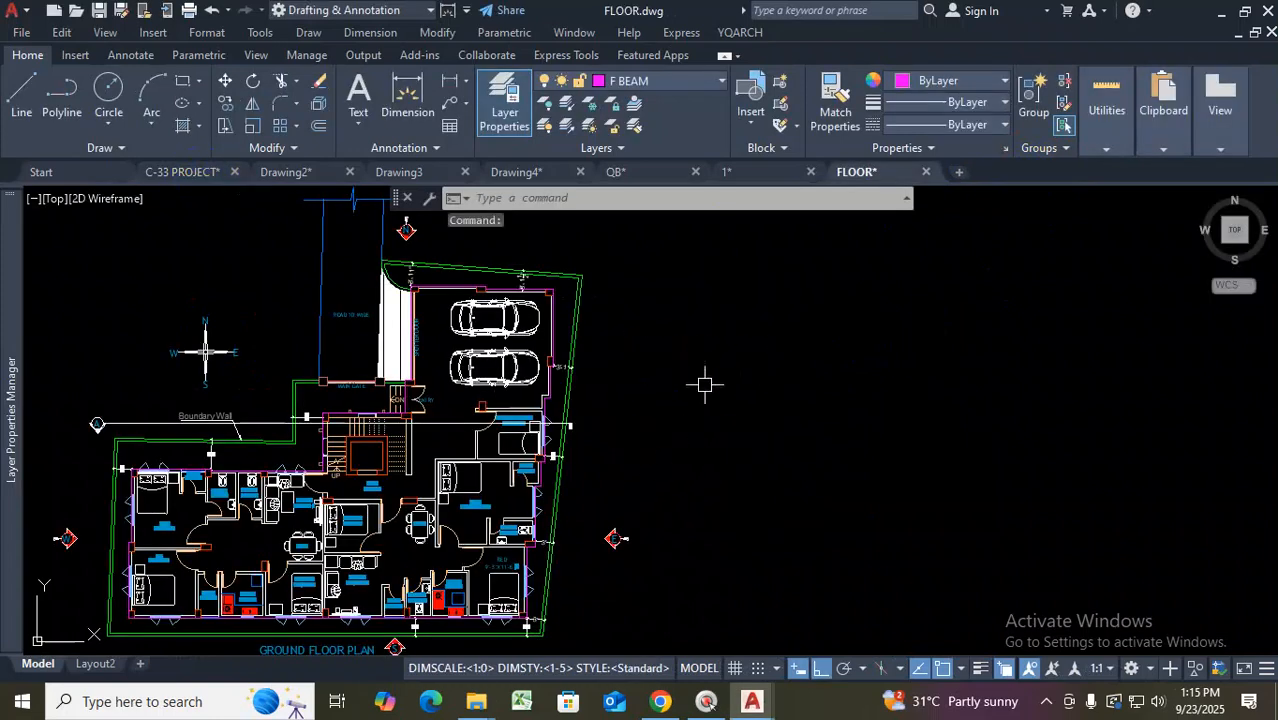
# Switch to File Explorer and bring up the 01-01-cad-blocks-net-beds folder in Downloads
pyautogui.click(486, 700)
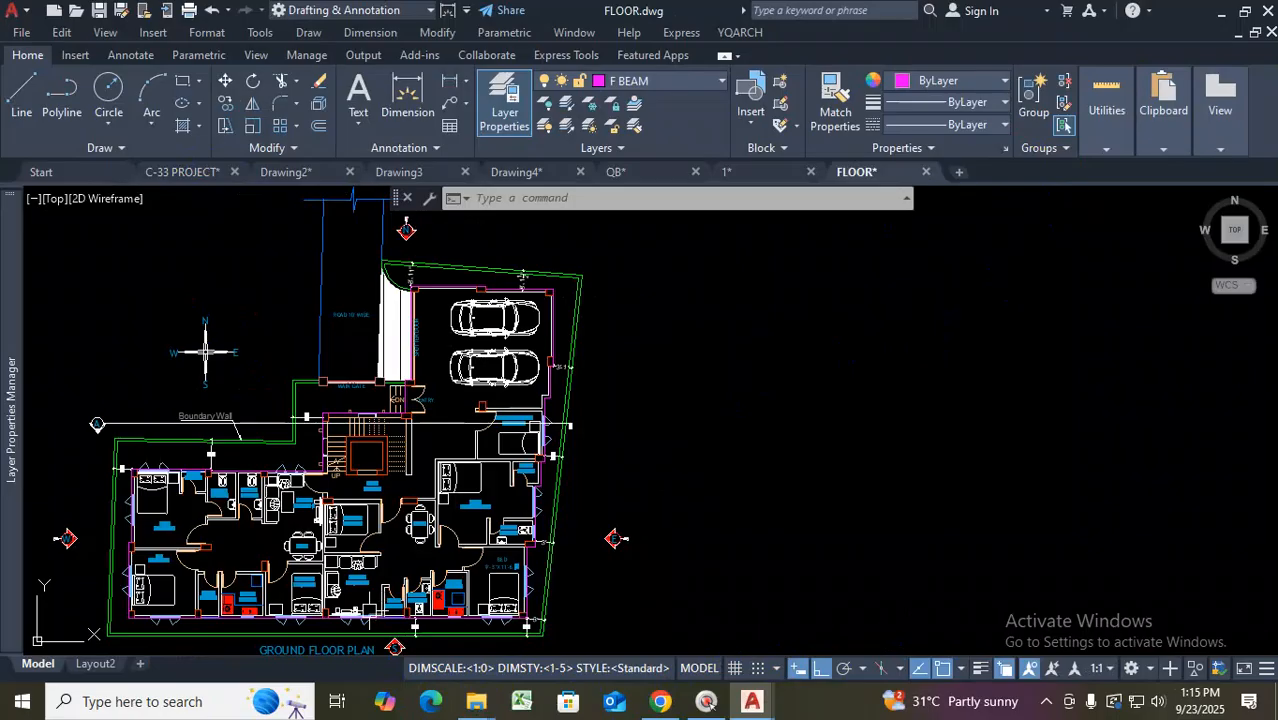
pyautogui.click(474, 704)
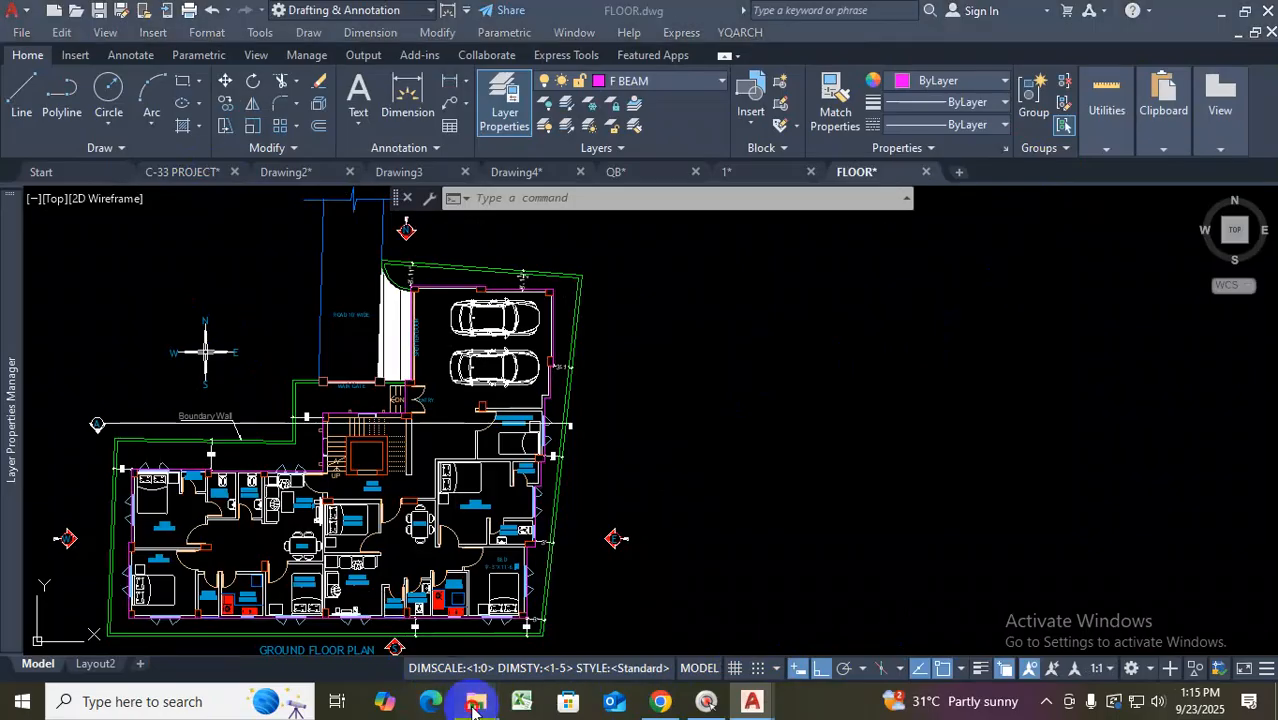
pyautogui.click(528, 603)
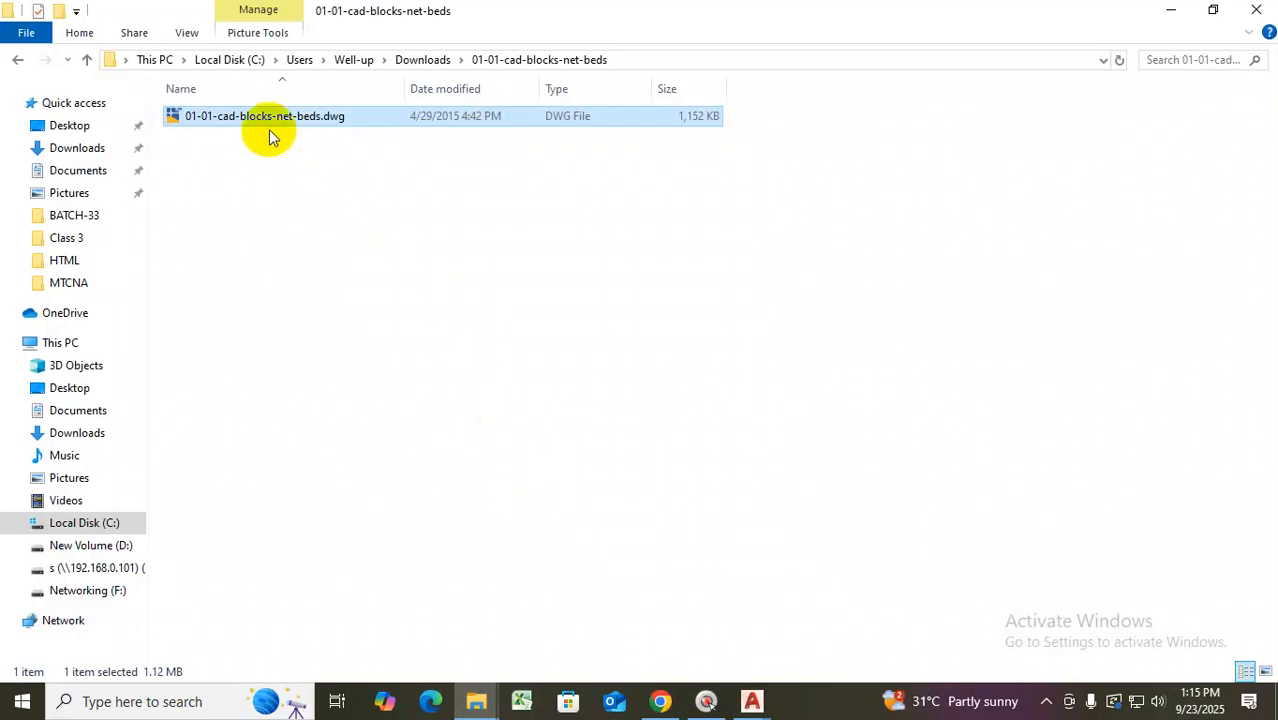